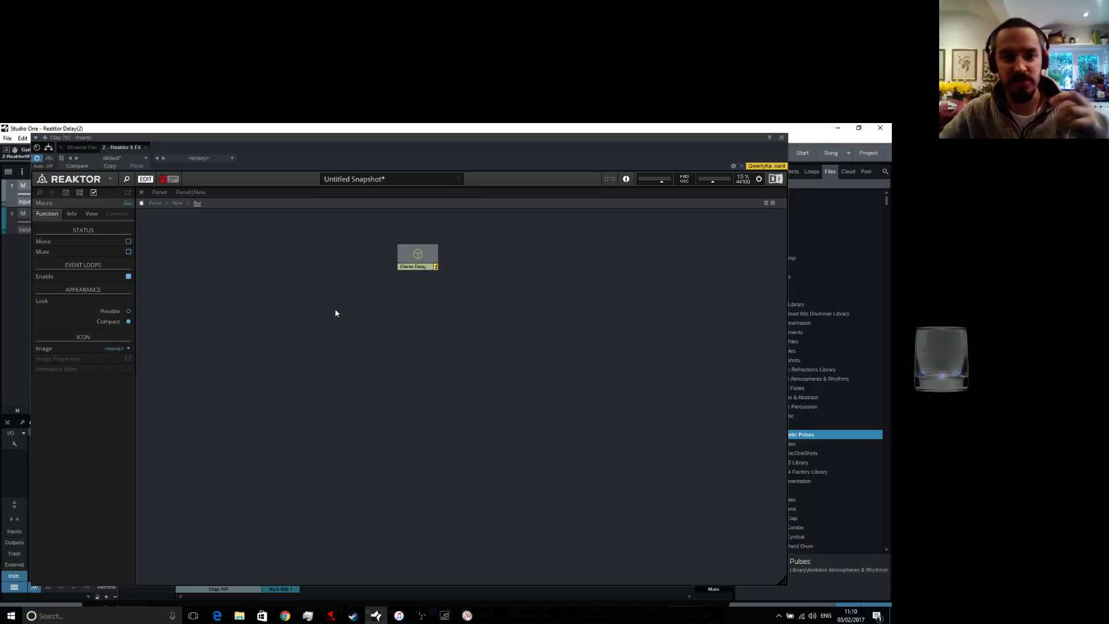
Reposition the Stereo Delay macro inside Gui, and move the Mix receive terminal up and away from the Mix module in the main structure
{"action": "left_click_drag", "start_coordinate": [413, 266], "coordinate": [453, 290]}
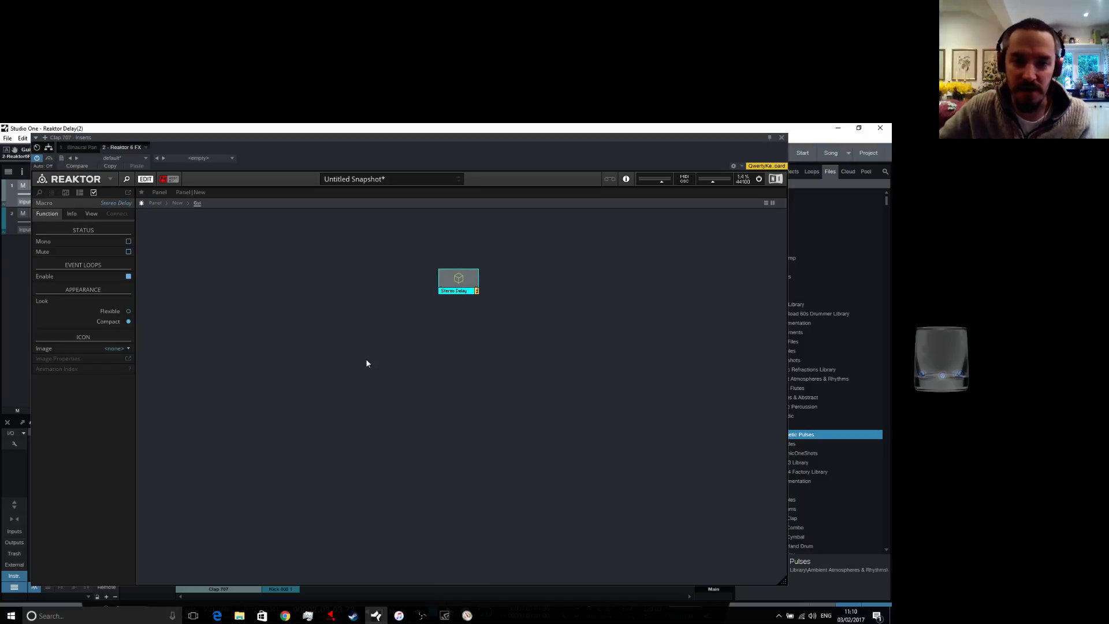
{"action": "double_click", "coordinate": [367, 360]}
{"action": "left_click", "coordinate": [582, 273]}
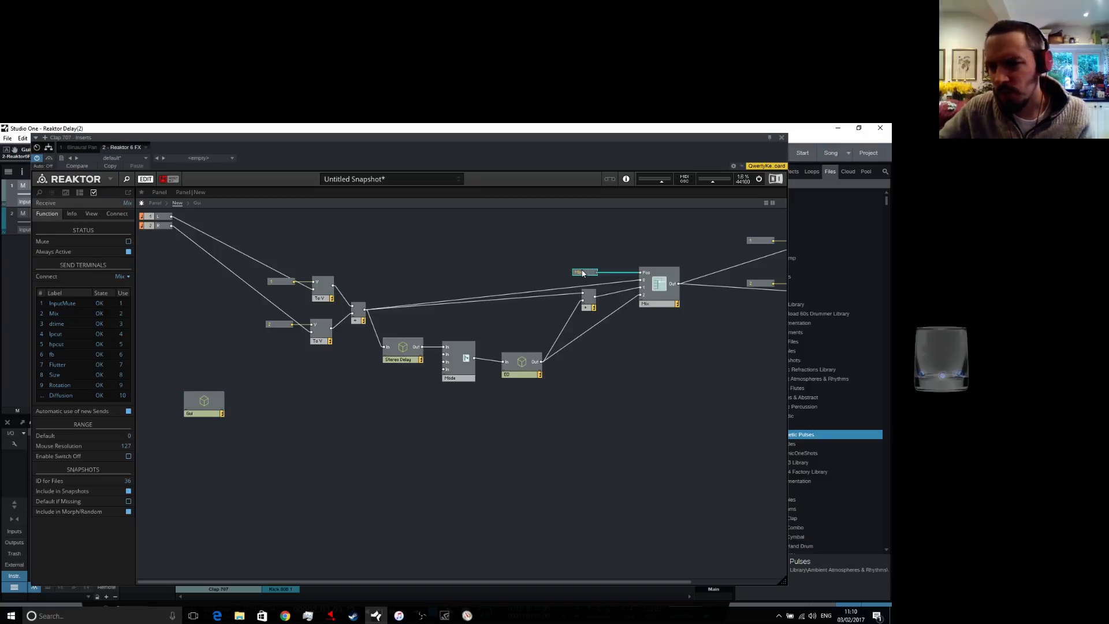
{"action": "mouse_move", "coordinate": [583, 273]}
{"action": "left_mouse_down"}
{"action": "mouse_move", "coordinate": [578, 250]}
{"action": "mouse_move", "coordinate": [569, 258]}
{"action": "left_mouse_up"}
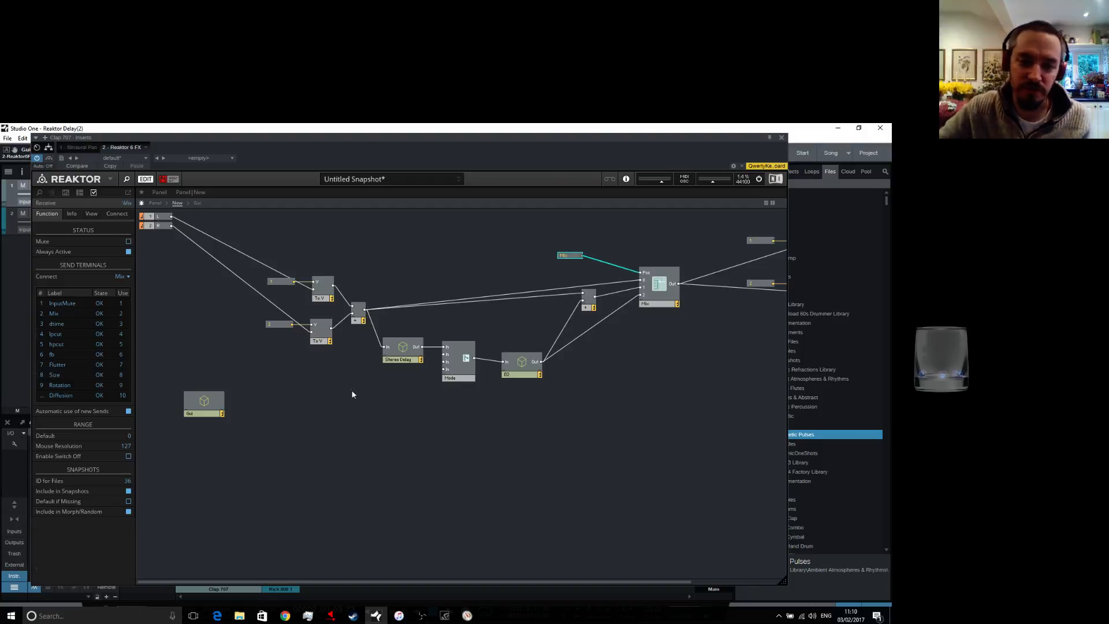
Move the Mix knob and its connected Mix send terminal out of Gui's Stereo Delay macro, up into the Gui macro
{"action": "double_click", "coordinate": [210, 409]}
{"action": "double_click", "coordinate": [459, 280]}
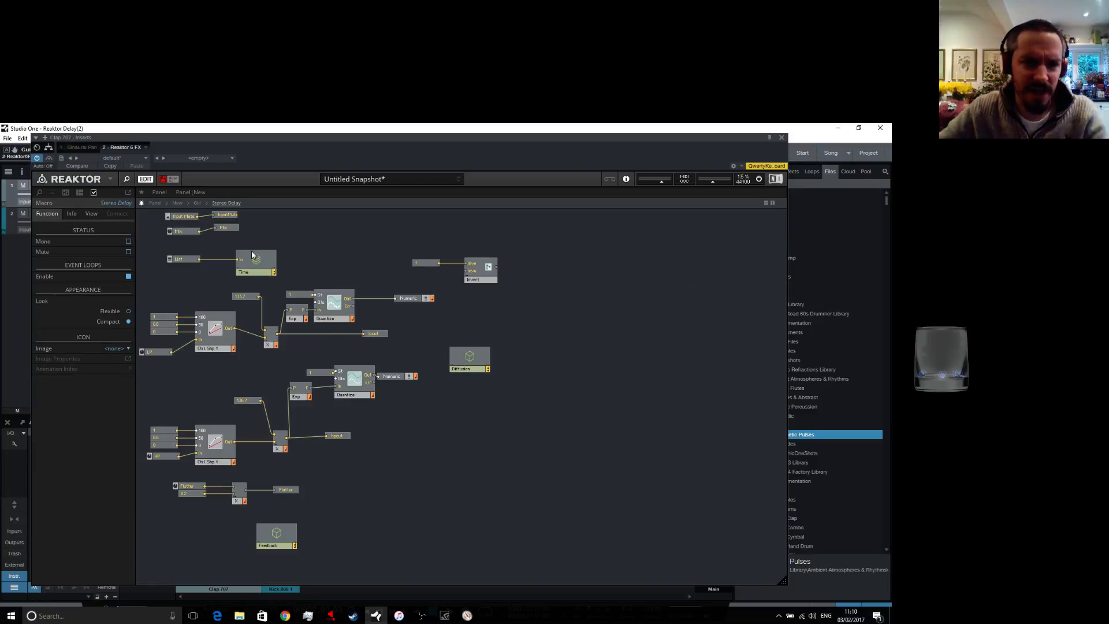
{"action": "left_click_drag", "start_coordinate": [256, 226], "coordinate": [170, 237]}
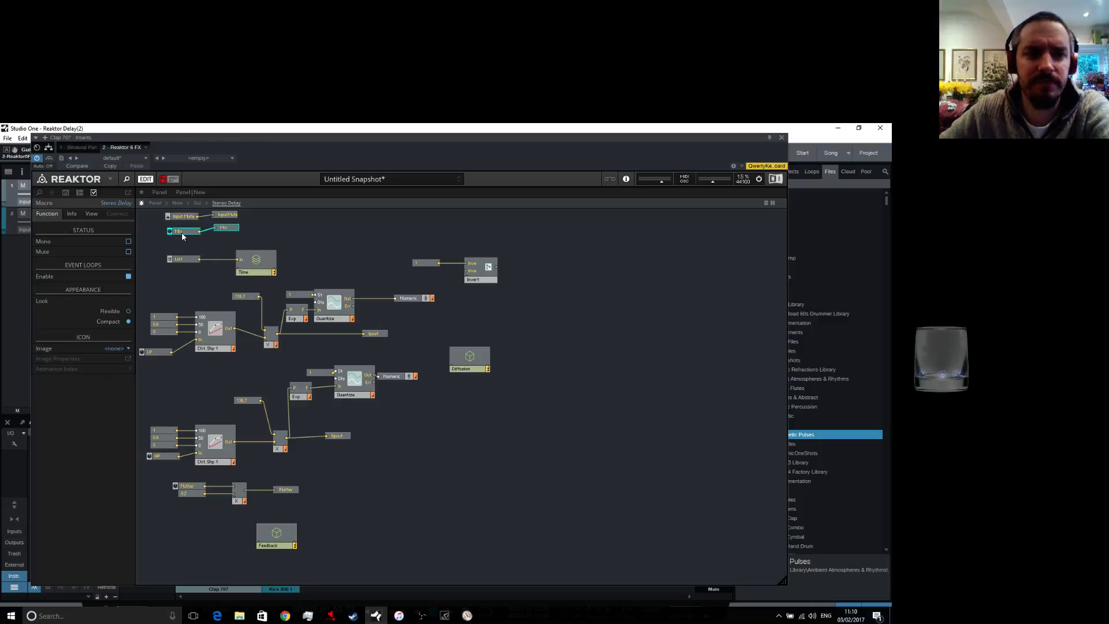
{"action": "right_click", "coordinate": [184, 233]}
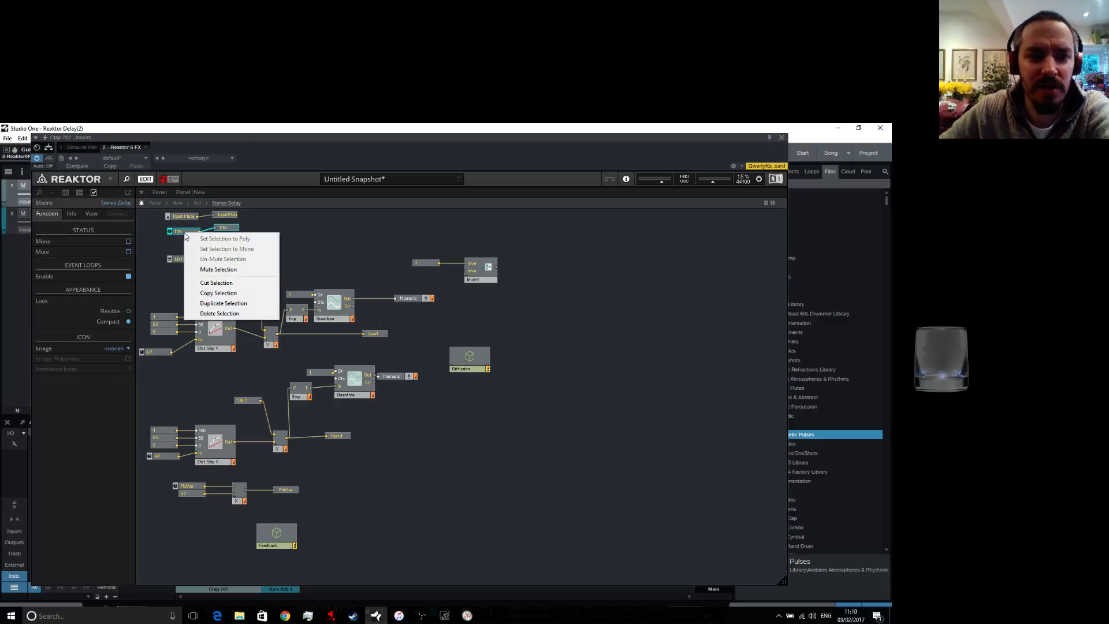
{"action": "left_click", "coordinate": [250, 284]}
{"action": "double_click", "coordinate": [588, 301]}
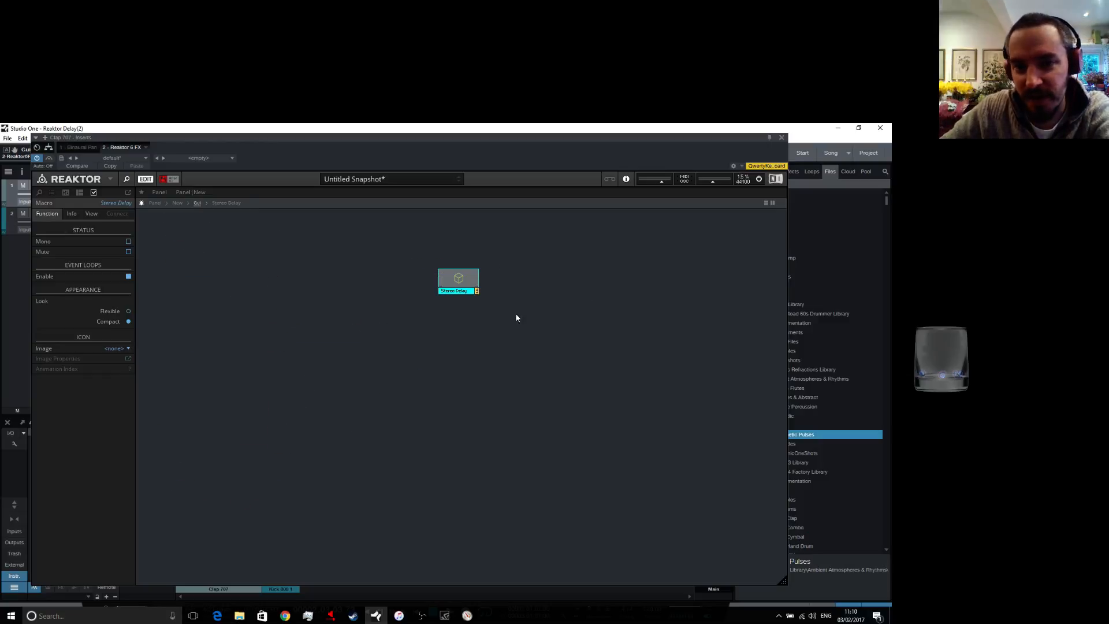
{"action": "right_click", "coordinate": [577, 334]}
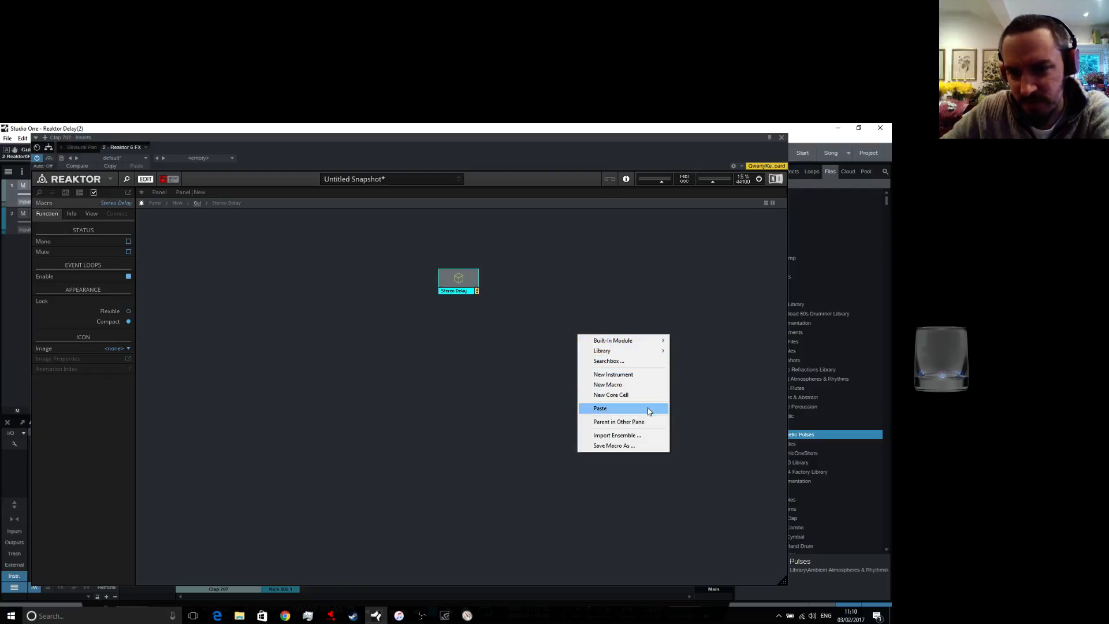
{"action": "left_click", "coordinate": [652, 410]}
{"action": "left_click", "coordinate": [617, 319]}
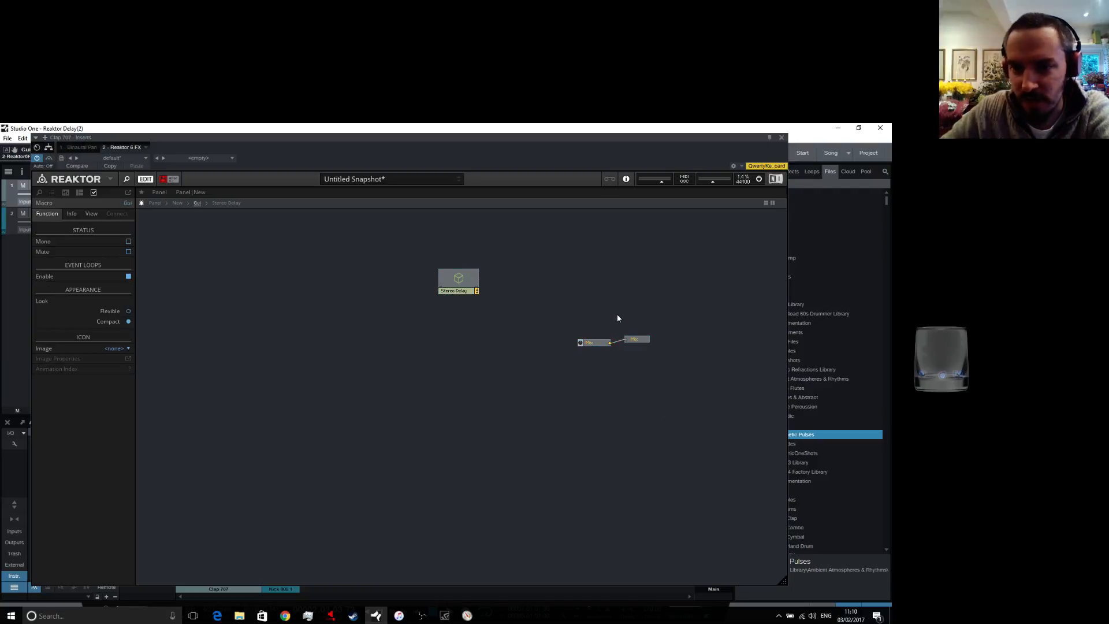
Reconnect the receive terminal feeding the Mix module in the main structure to the Mix send
{"action": "double_click", "coordinate": [565, 285]}
{"action": "left_click", "coordinate": [565, 256]}
{"action": "left_click", "coordinate": [124, 276]}
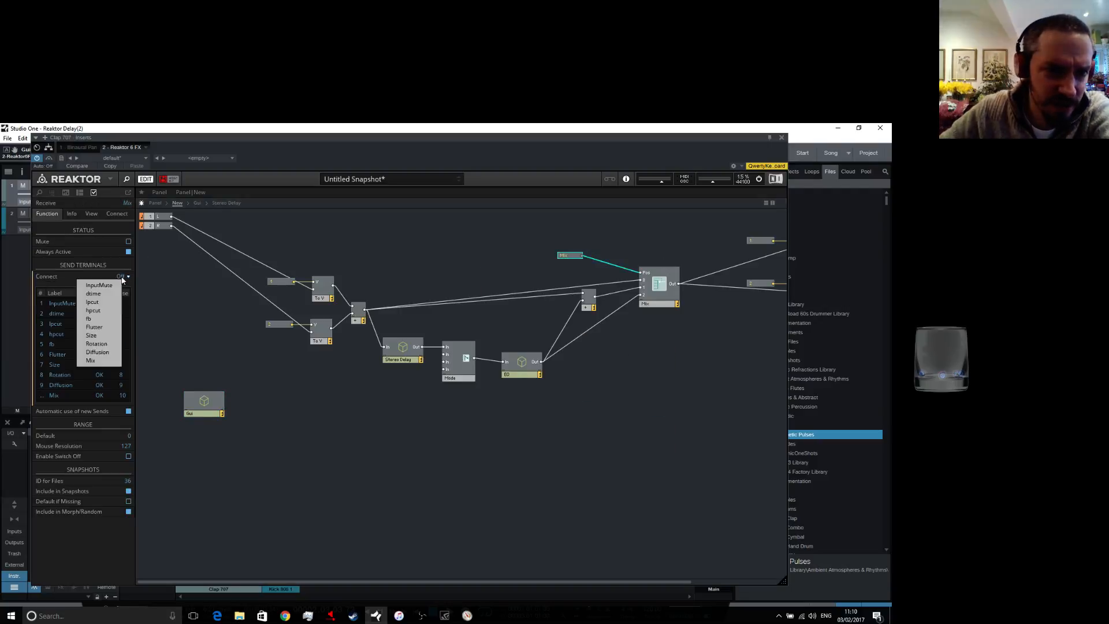
{"action": "left_click", "coordinate": [92, 361]}
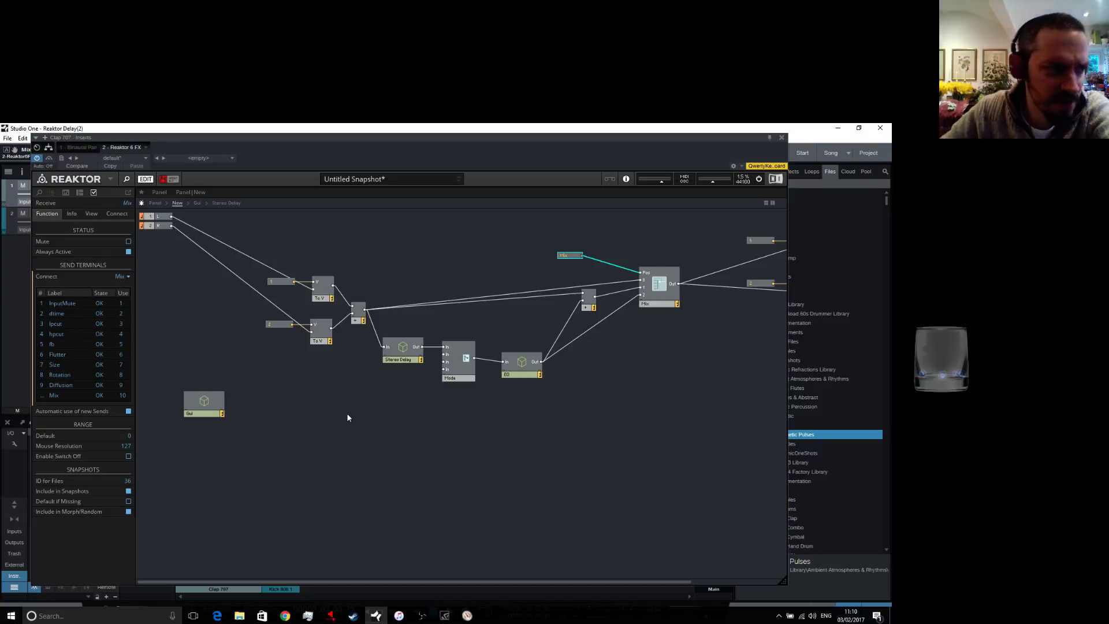
{"action": "left_click", "coordinate": [348, 422]}
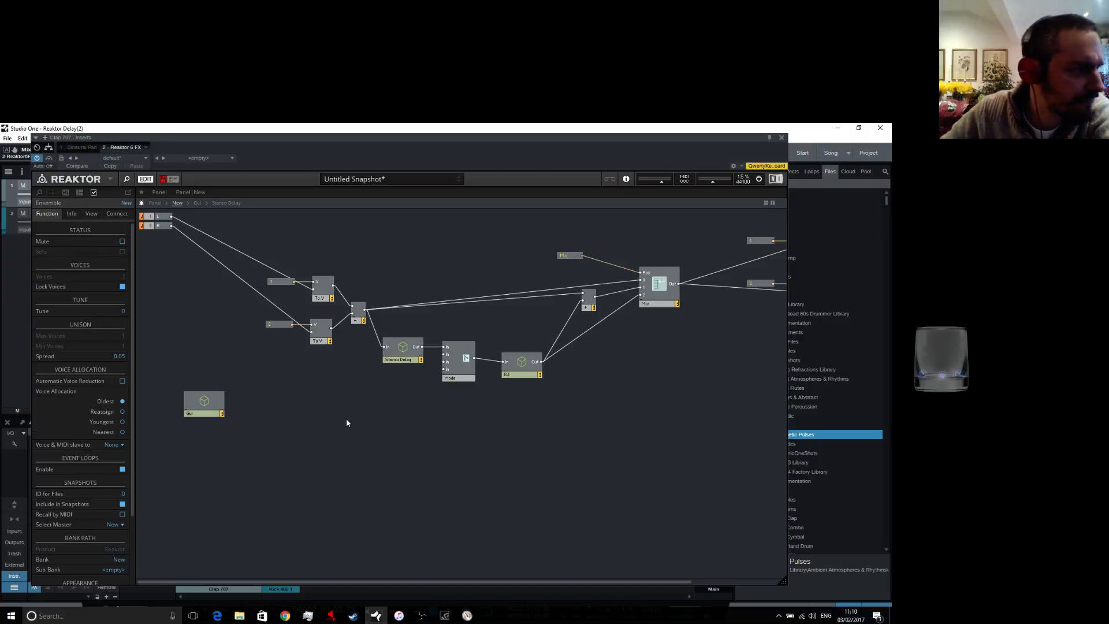
Return to the instrument panel and turn the Mix knob down slightly
{"action": "left_click", "coordinate": [162, 179]}
{"action": "left_click", "coordinate": [198, 203]}
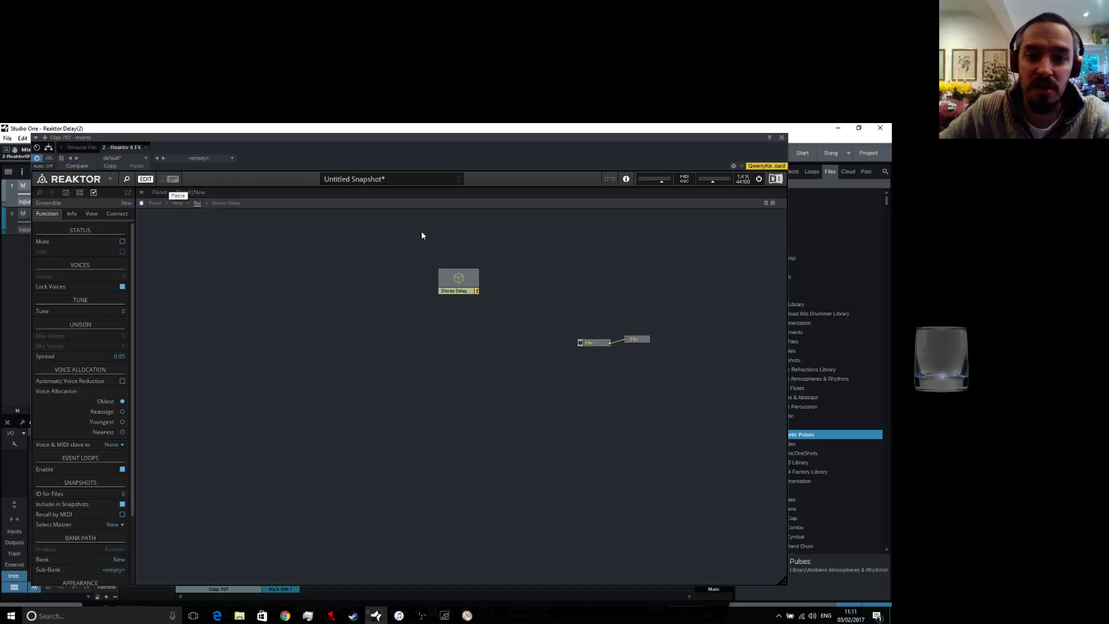
{"action": "left_click", "coordinate": [178, 204]}
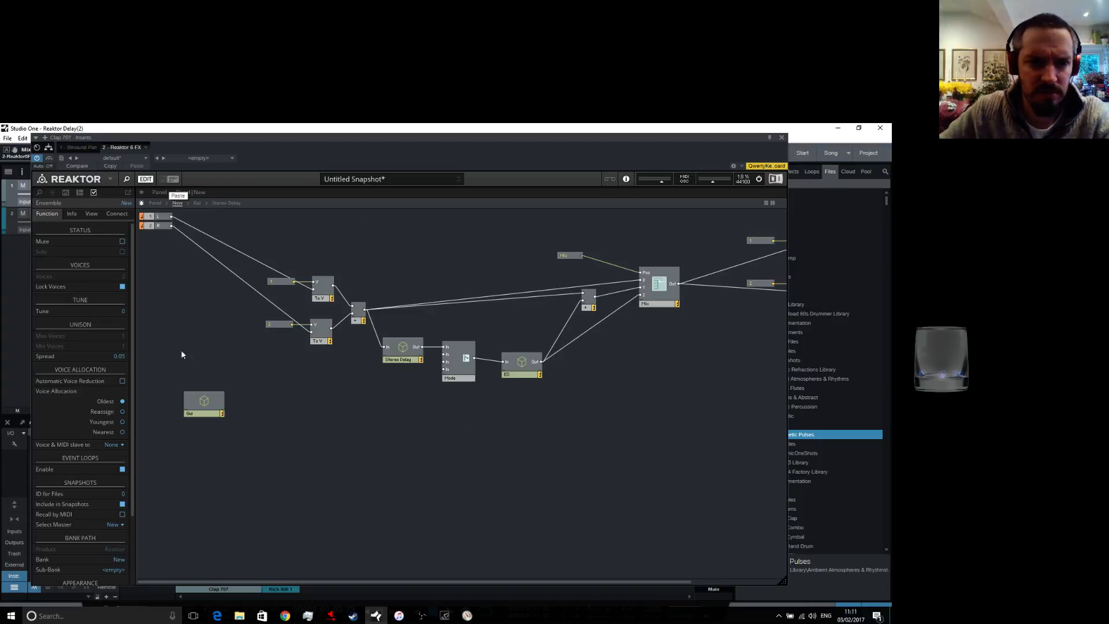
{"action": "left_click", "coordinate": [154, 203]}
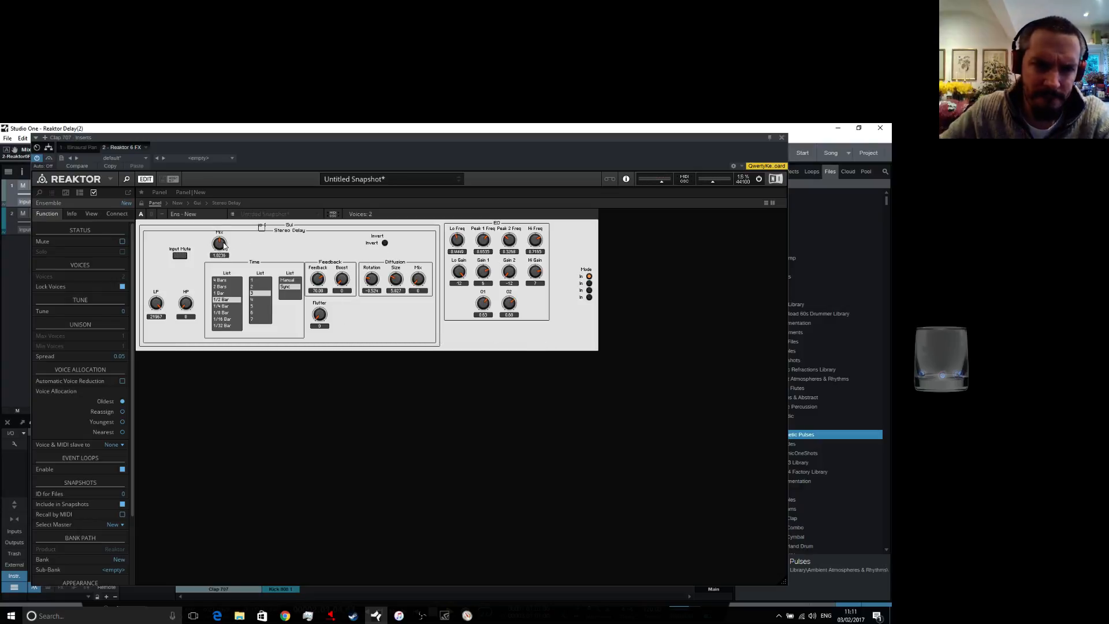
{"action": "left_click_drag", "start_coordinate": [223, 245], "coordinate": [223, 254]}
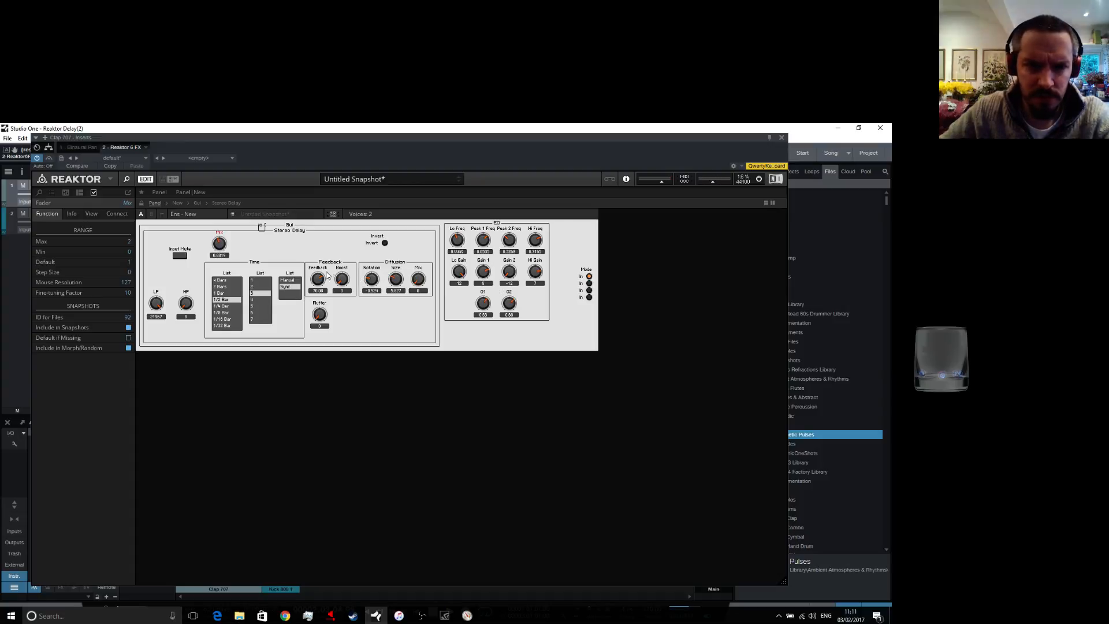
Set the delay time division to 1/16 Bar on the panel
{"action": "left_click", "coordinate": [164, 301]}
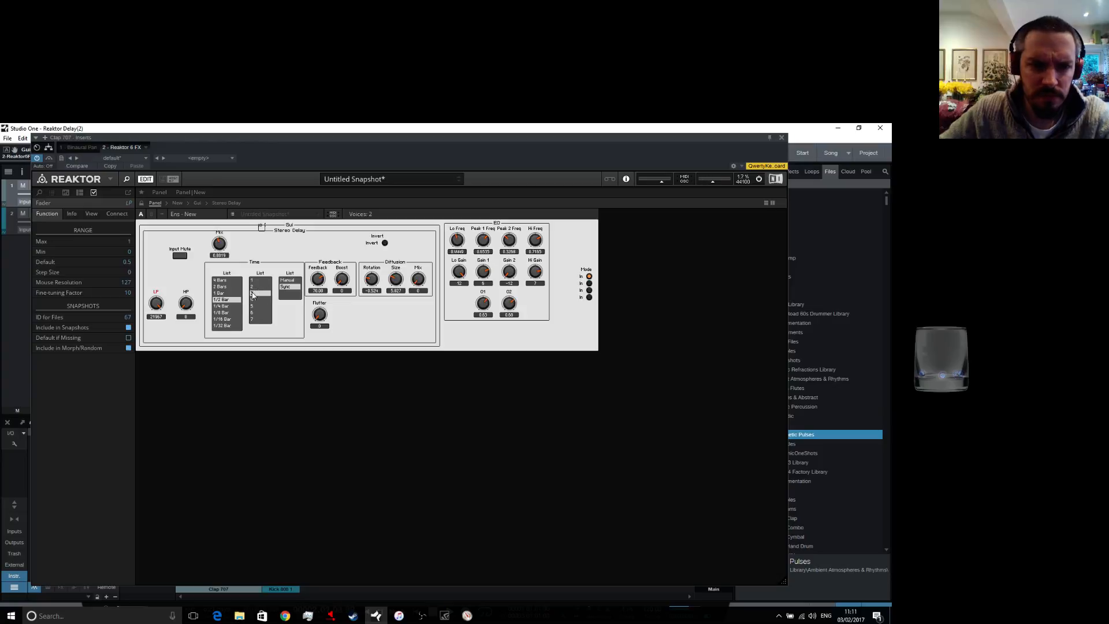
{"action": "left_click", "coordinate": [228, 306]}
{"action": "left_click", "coordinate": [226, 314]}
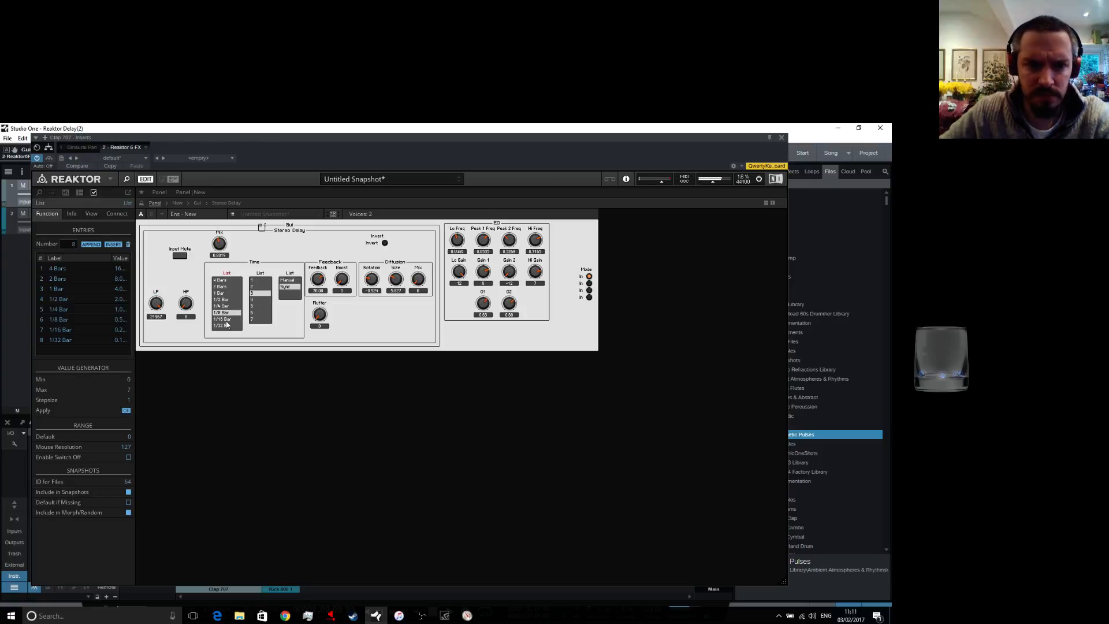
{"action": "left_click", "coordinate": [225, 319]}
Lower the Mix level further and turn the LP filter knob down
{"action": "left_click", "coordinate": [219, 255]}
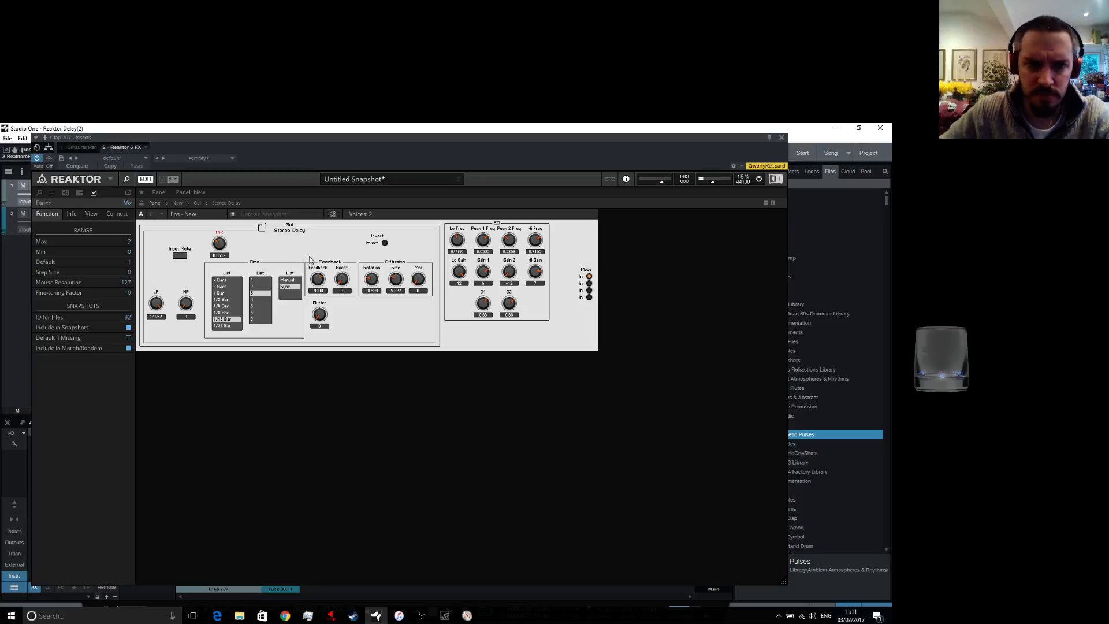
{"action": "left_click_drag", "start_coordinate": [222, 246], "coordinate": [219, 255]}
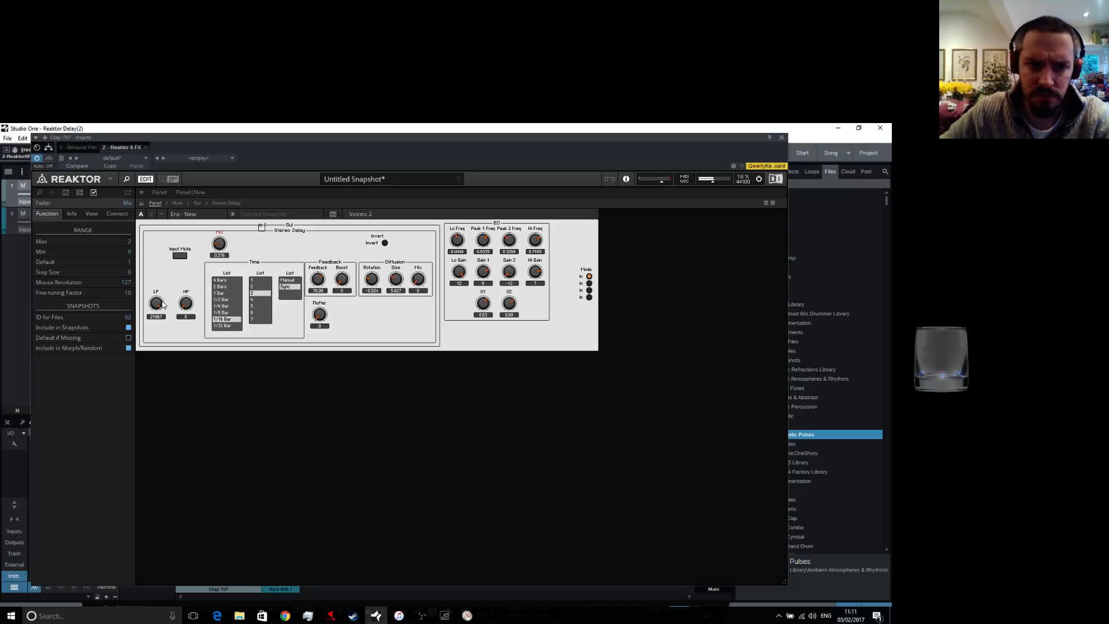
{"action": "left_click_drag", "start_coordinate": [162, 304], "coordinate": [160, 322]}
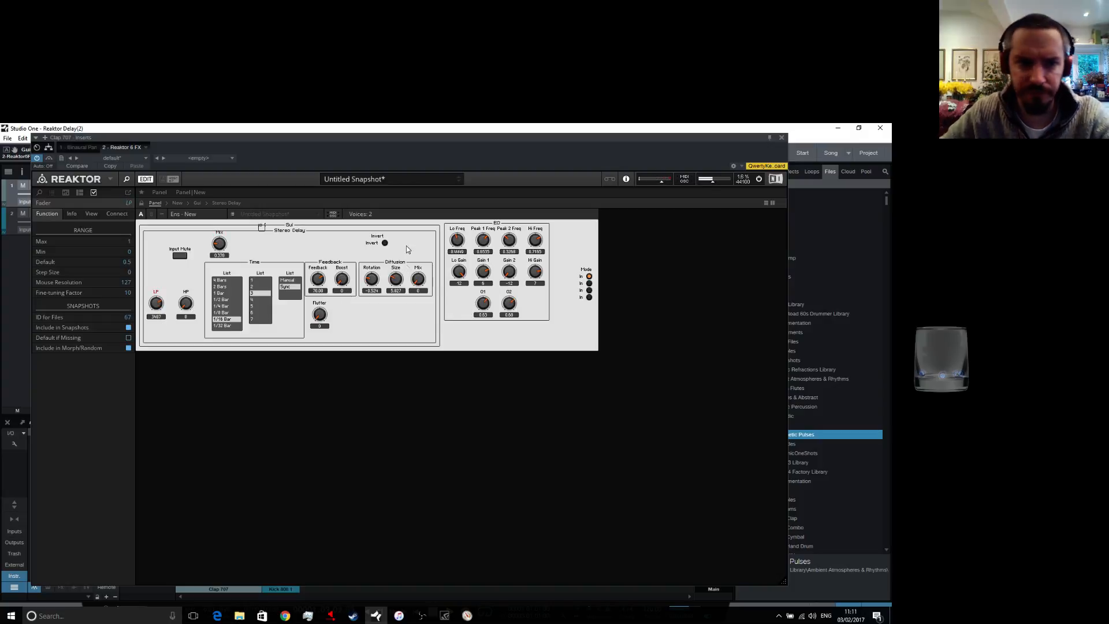
Reposition the Stereo Delay macro within Gui and open it to inspect the Time stacked macro's View properties
{"action": "left_click", "coordinate": [179, 204]}
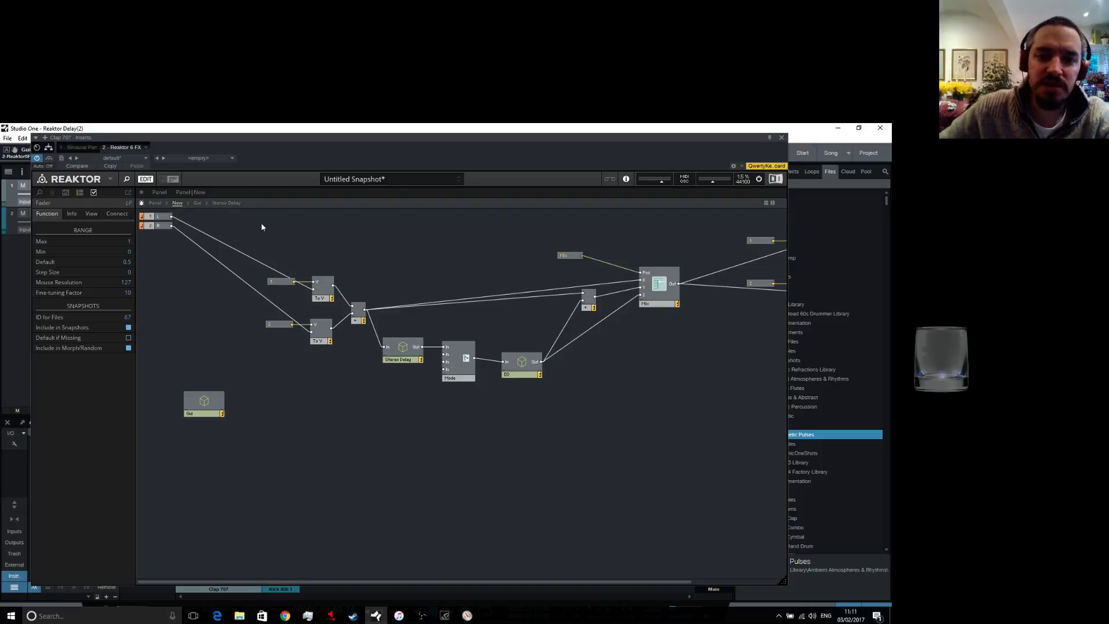
{"action": "double_click", "coordinate": [203, 408]}
{"action": "left_click_drag", "start_coordinate": [452, 280], "coordinate": [387, 294]}
{"action": "double_click", "coordinate": [387, 296]}
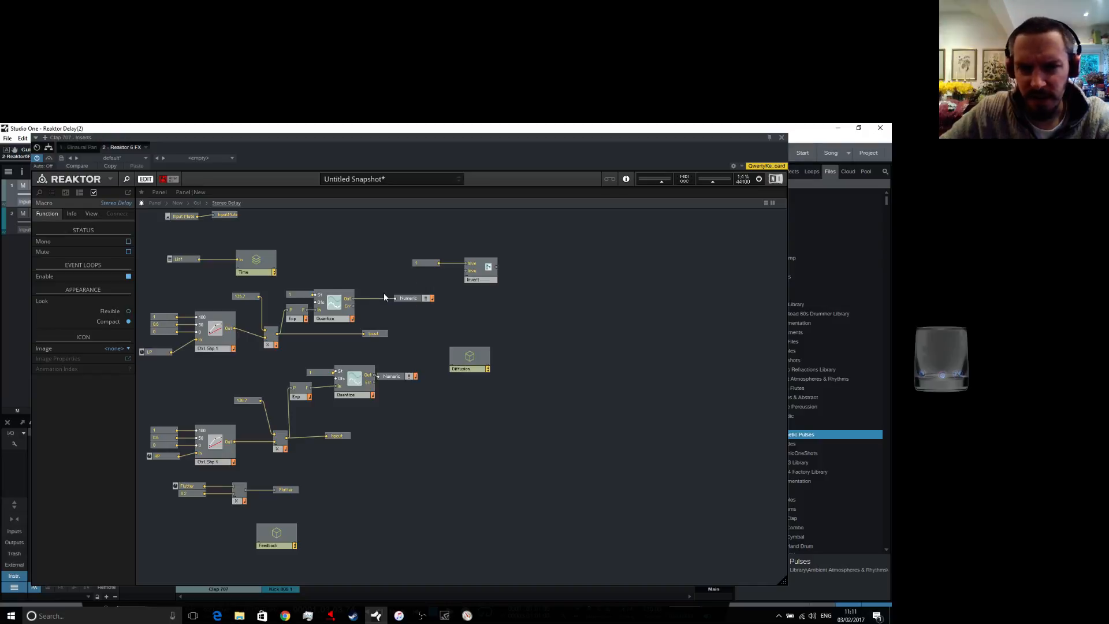
{"action": "left_click", "coordinate": [263, 264]}
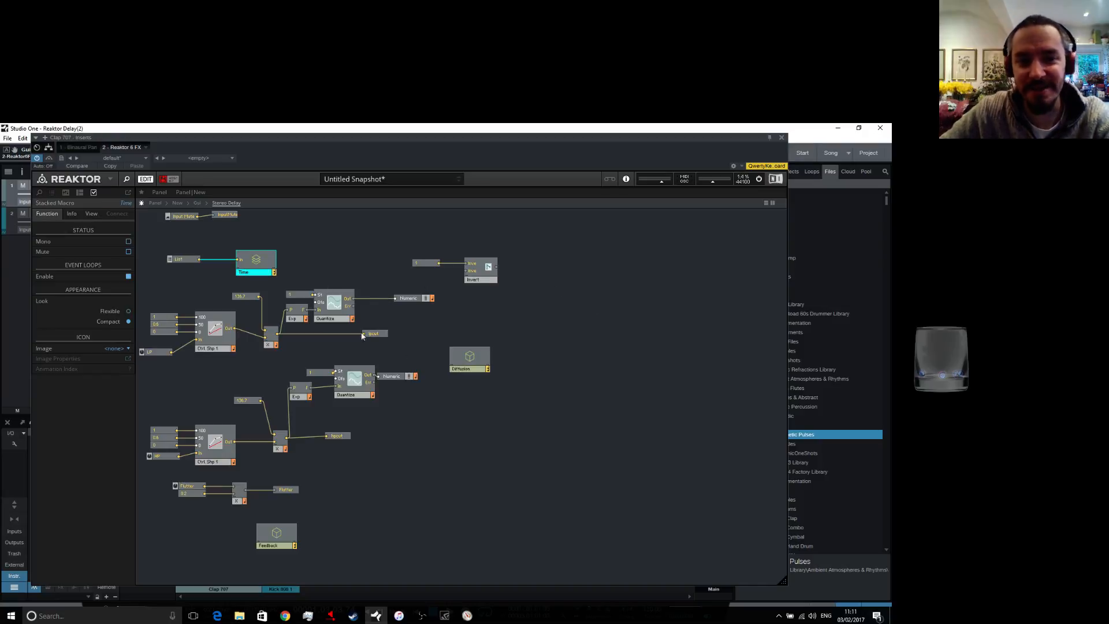
{"action": "left_click", "coordinate": [92, 211]}
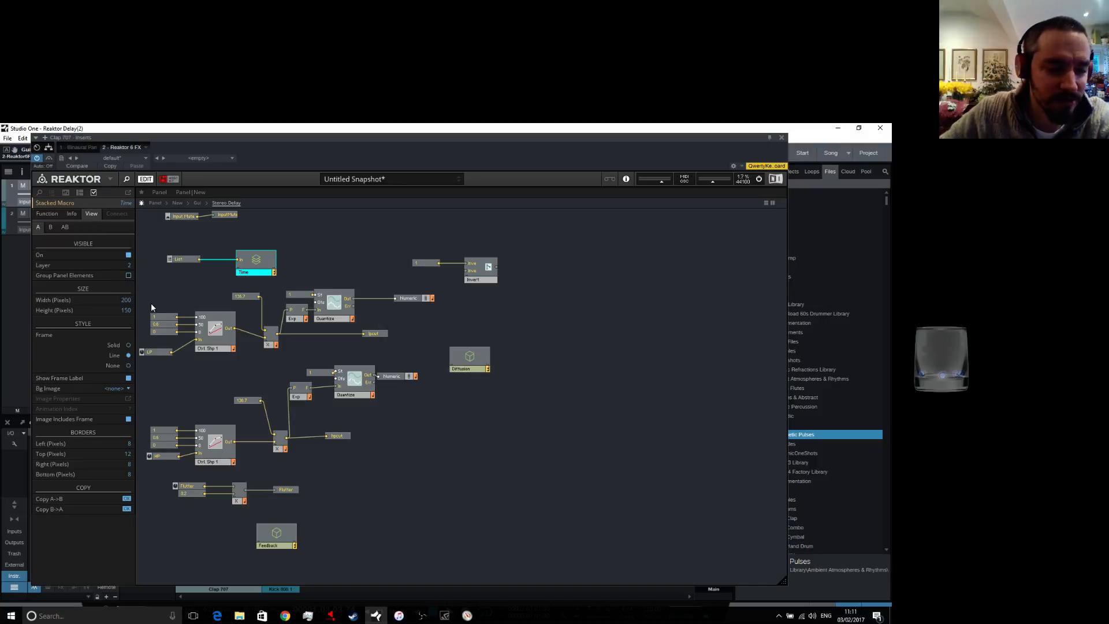
Unlock the panel layout, then move the stray empty Stereo Delay frame clear of the controls and hide it
{"action": "left_click", "coordinate": [160, 192]}
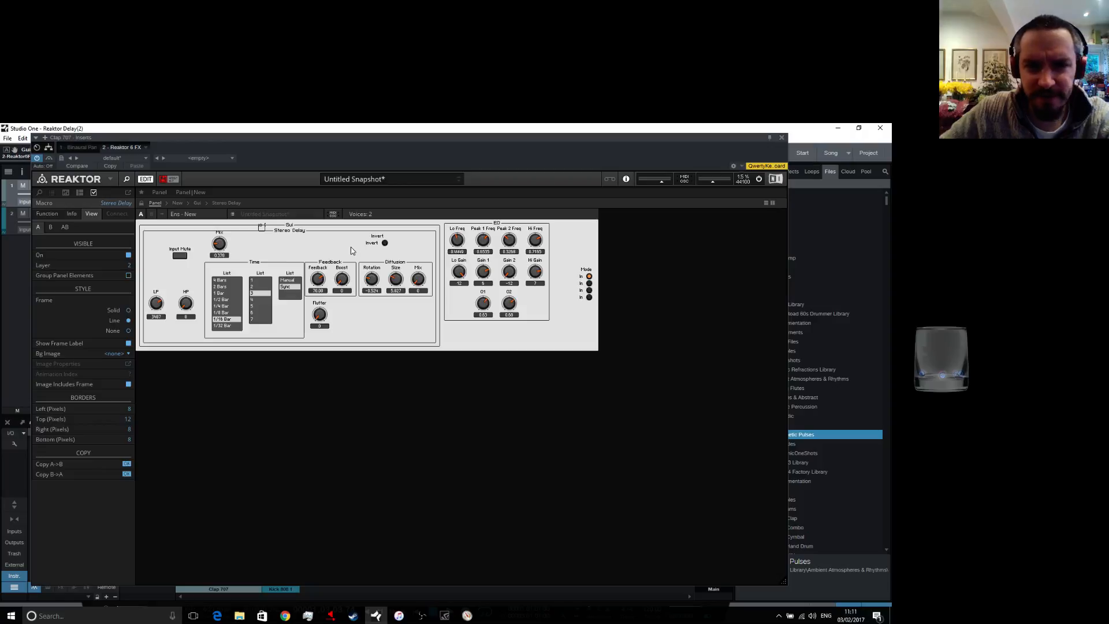
{"action": "left_click", "coordinate": [261, 227]}
{"action": "left_click", "coordinate": [262, 226]}
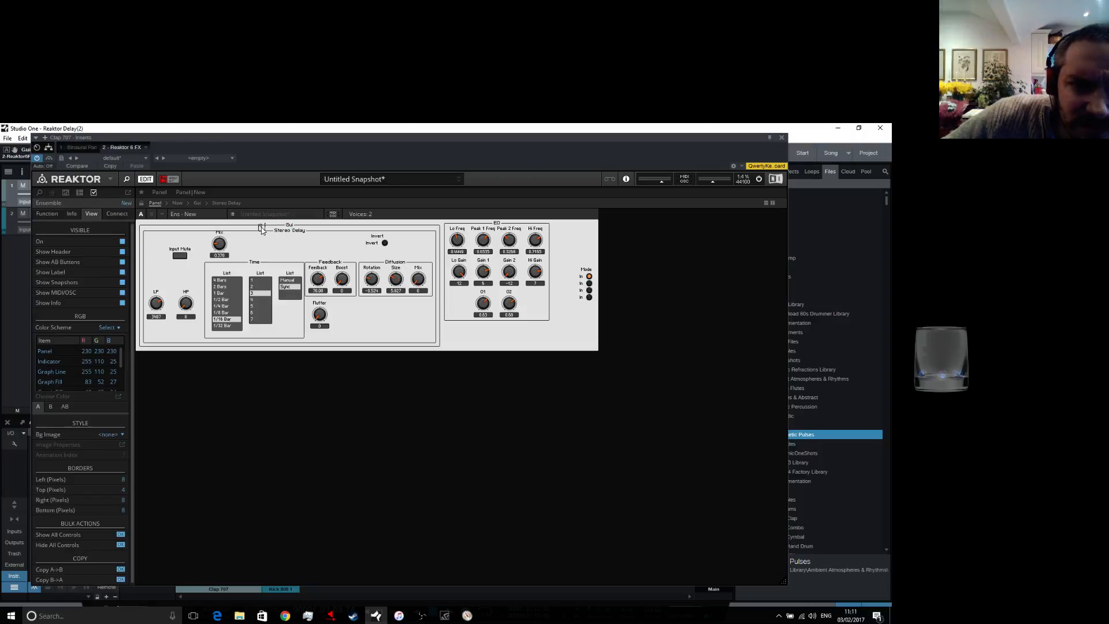
{"action": "left_click", "coordinate": [258, 226]}
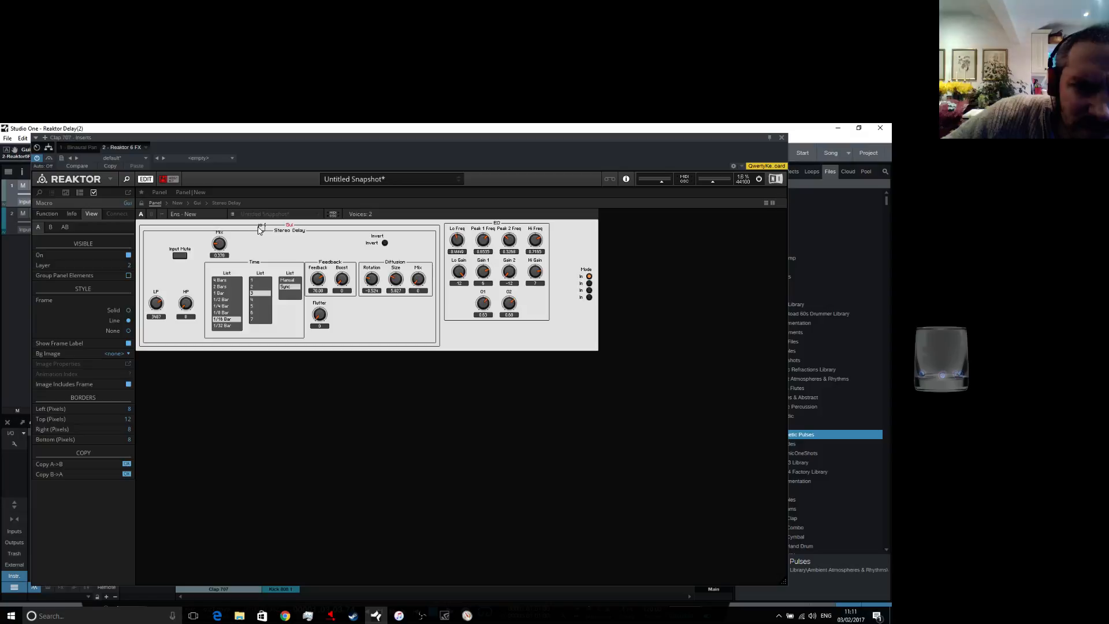
{"action": "left_click", "coordinate": [142, 204]}
{"action": "mouse_move", "coordinate": [261, 225]}
{"action": "left_mouse_down"}
{"action": "mouse_move", "coordinate": [261, 237]}
{"action": "mouse_move", "coordinate": [261, 225]}
{"action": "mouse_move", "coordinate": [247, 230]}
{"action": "left_mouse_up"}
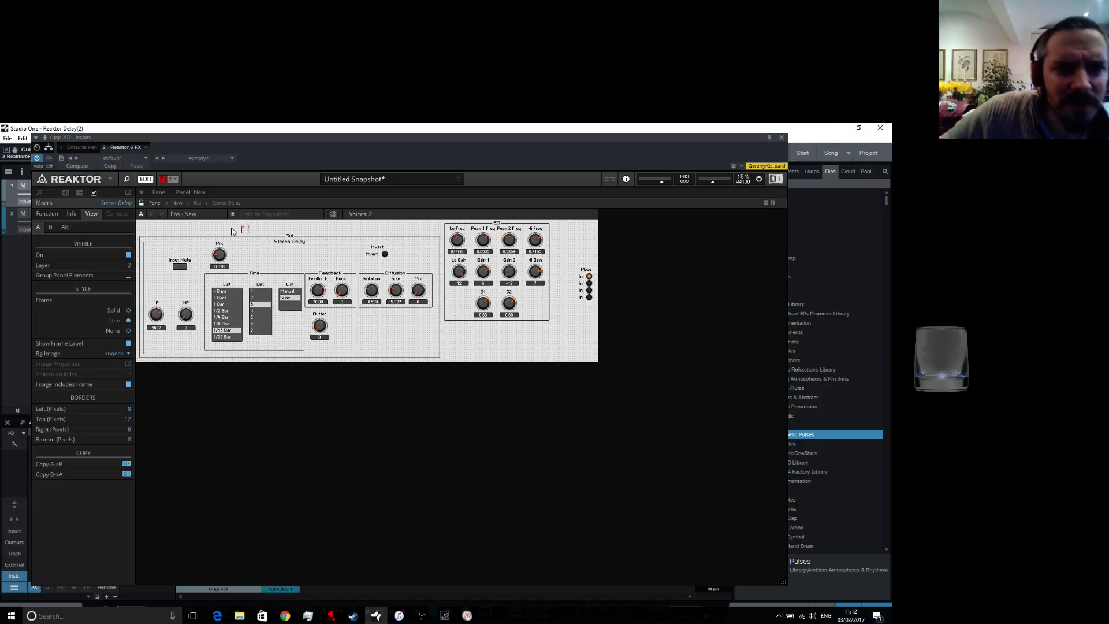
{"action": "left_click", "coordinate": [128, 255]}
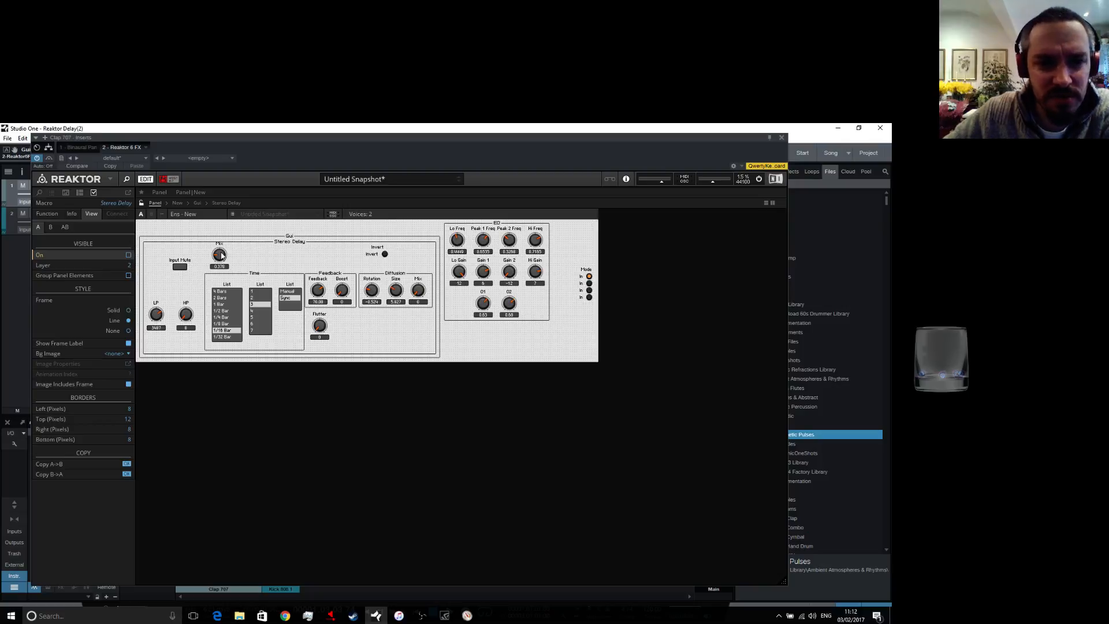
Place the Mix knob beside the lower corner of the Stereo Delay frame and shift the EQ group clear of it
{"action": "left_click_drag", "start_coordinate": [219, 255], "coordinate": [448, 365]}
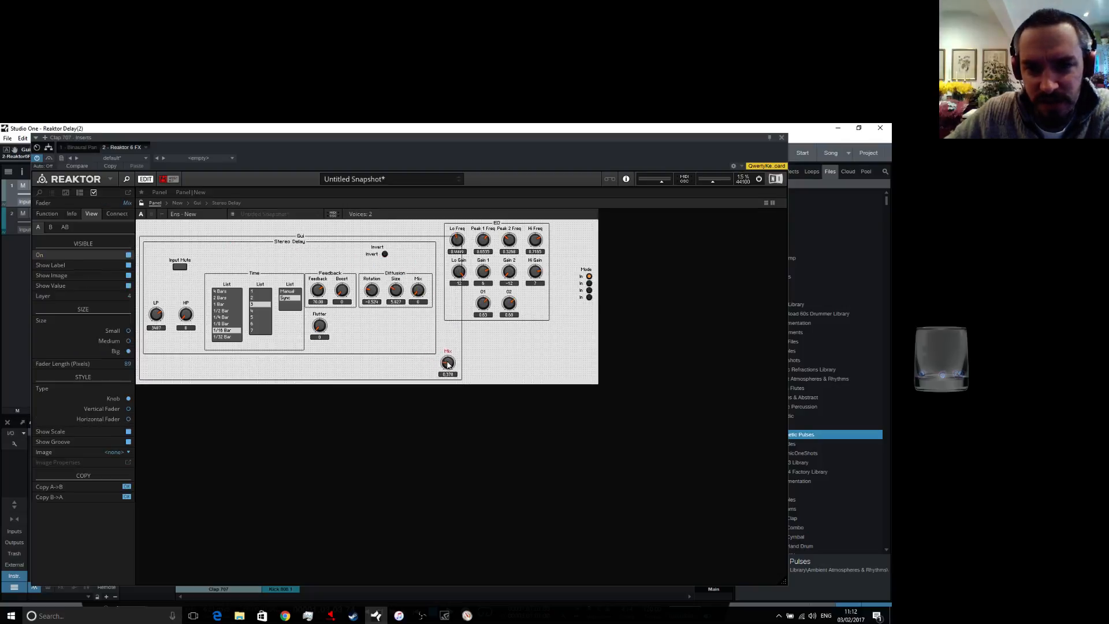
{"action": "left_click_drag", "start_coordinate": [499, 223], "coordinate": [521, 240]}
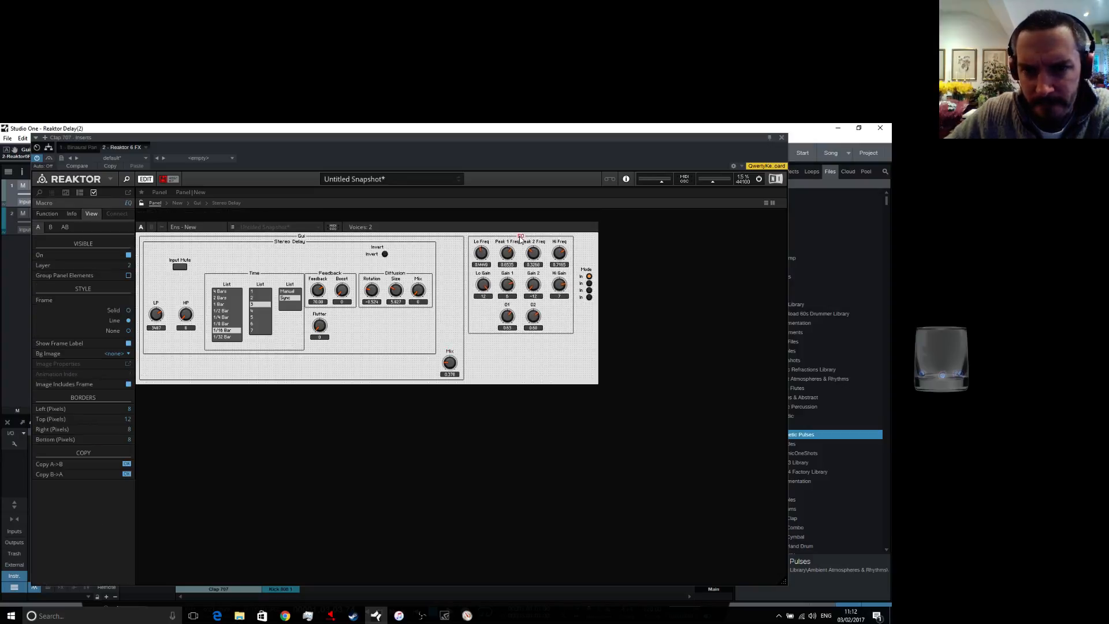
{"action": "left_click_drag", "start_coordinate": [455, 365], "coordinate": [459, 339]}
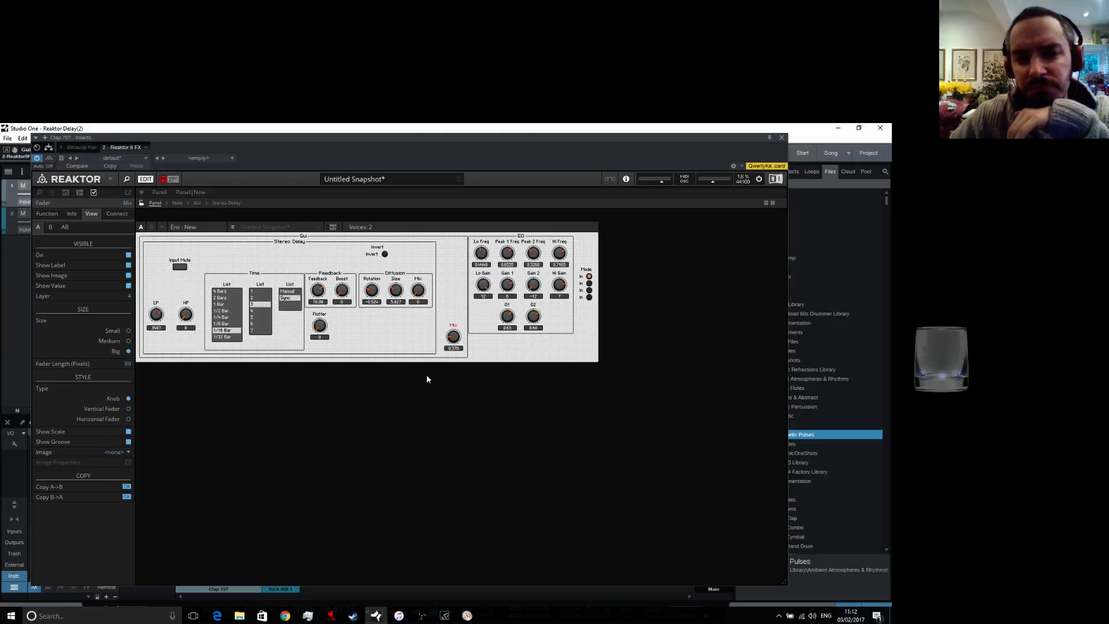
Cut the Input Mute selector with its receive and smoothing modules from the Stereo Delay macro and connect In directly to the adder
{"action": "left_click", "coordinate": [184, 268]}
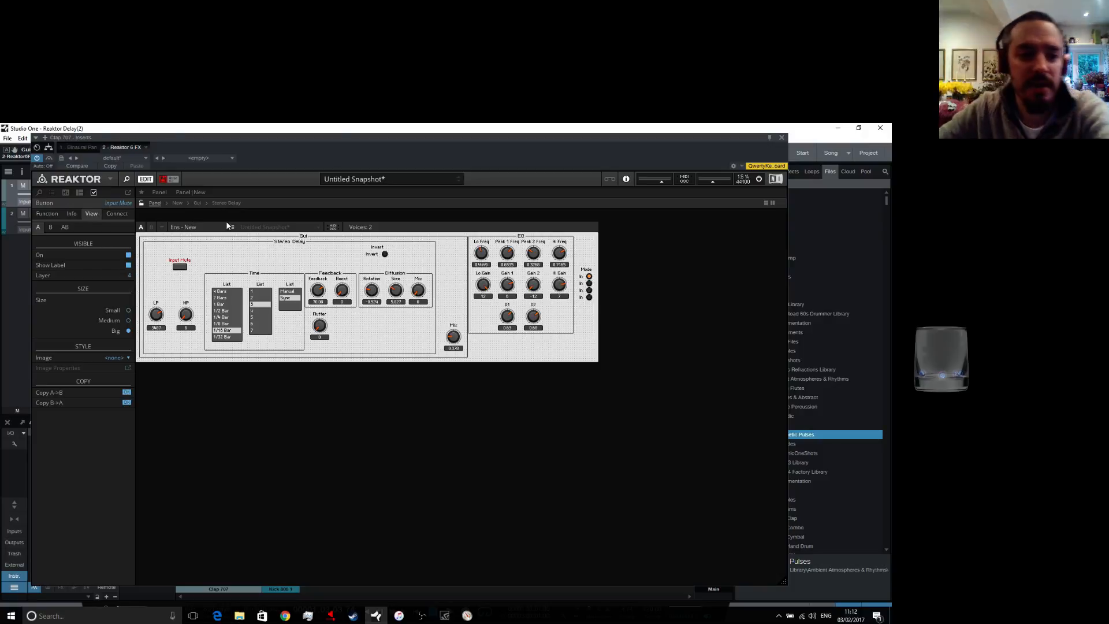
{"action": "left_click", "coordinate": [177, 203]}
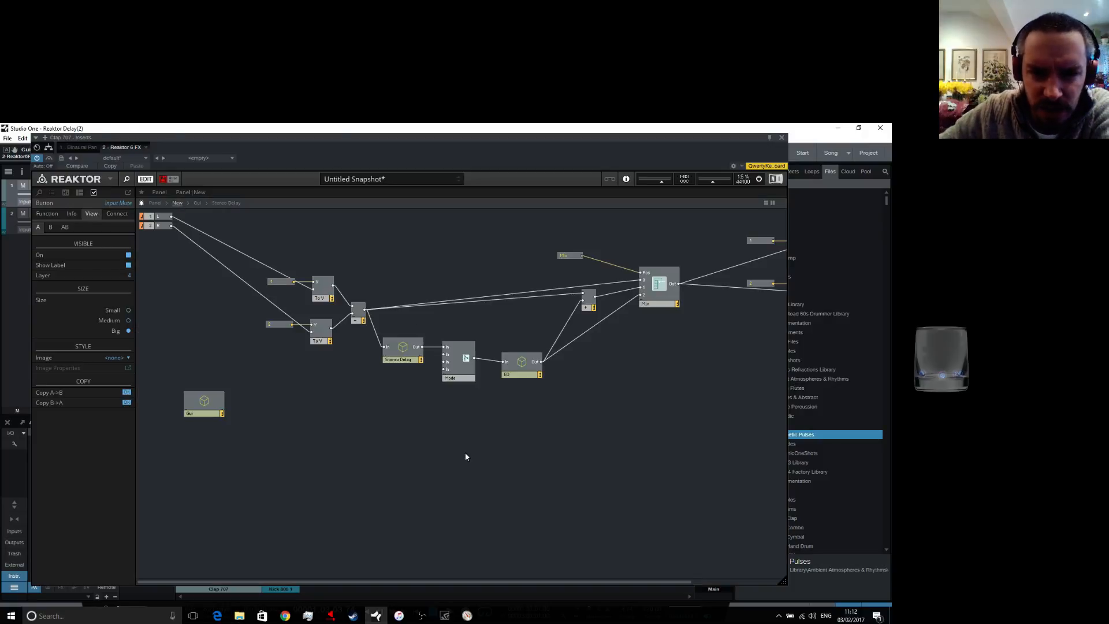
{"action": "double_click", "coordinate": [403, 352]}
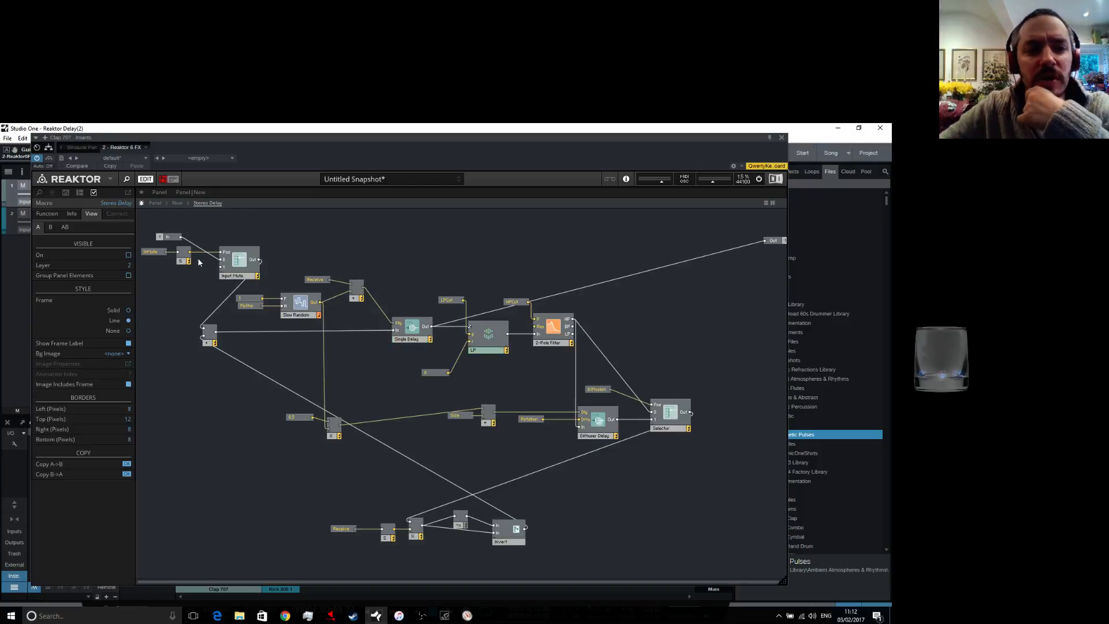
{"action": "left_click_drag", "start_coordinate": [276, 229], "coordinate": [217, 270]}
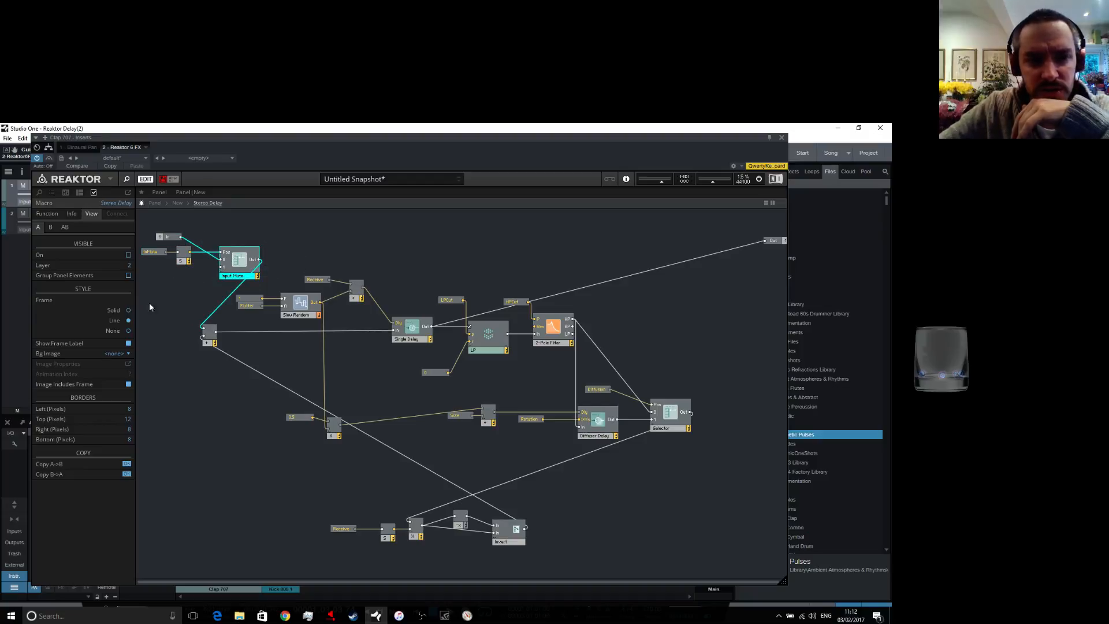
{"action": "left_click", "coordinate": [148, 302]}
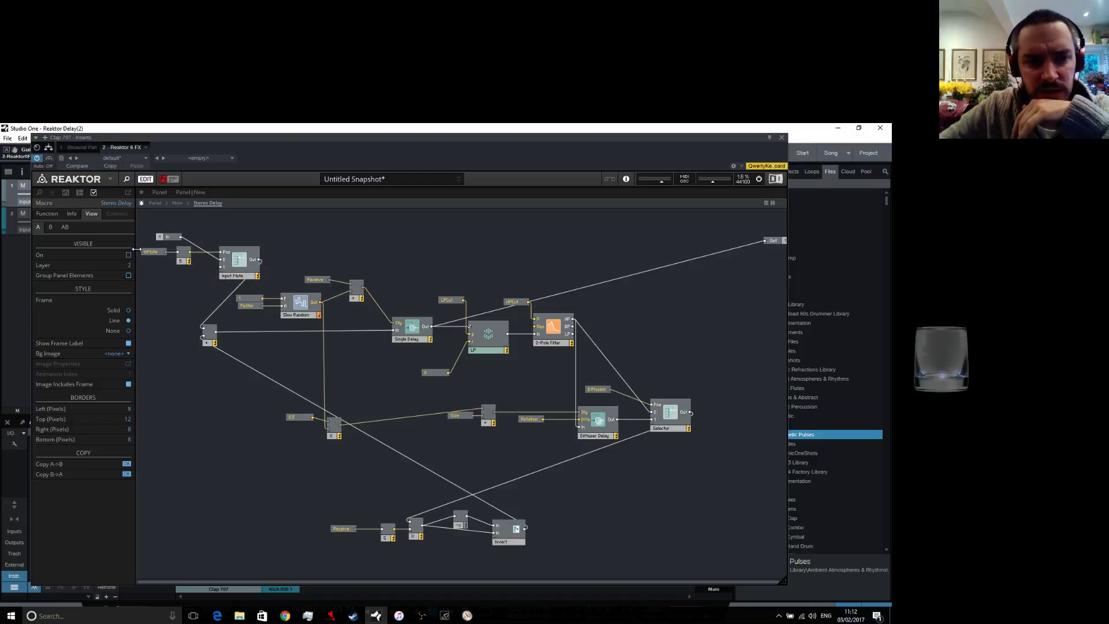
{"action": "left_click", "coordinate": [170, 234]}
{"action": "left_click_drag", "start_coordinate": [170, 234], "coordinate": [251, 269]}
{"action": "right_click", "coordinate": [237, 261]}
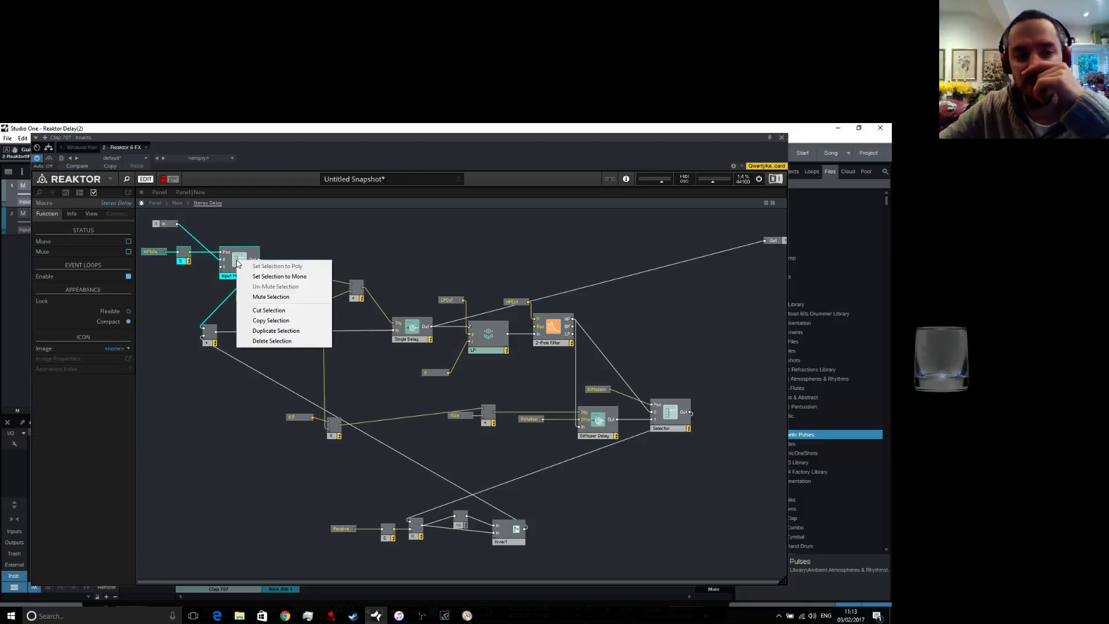
{"action": "left_click", "coordinate": [268, 310]}
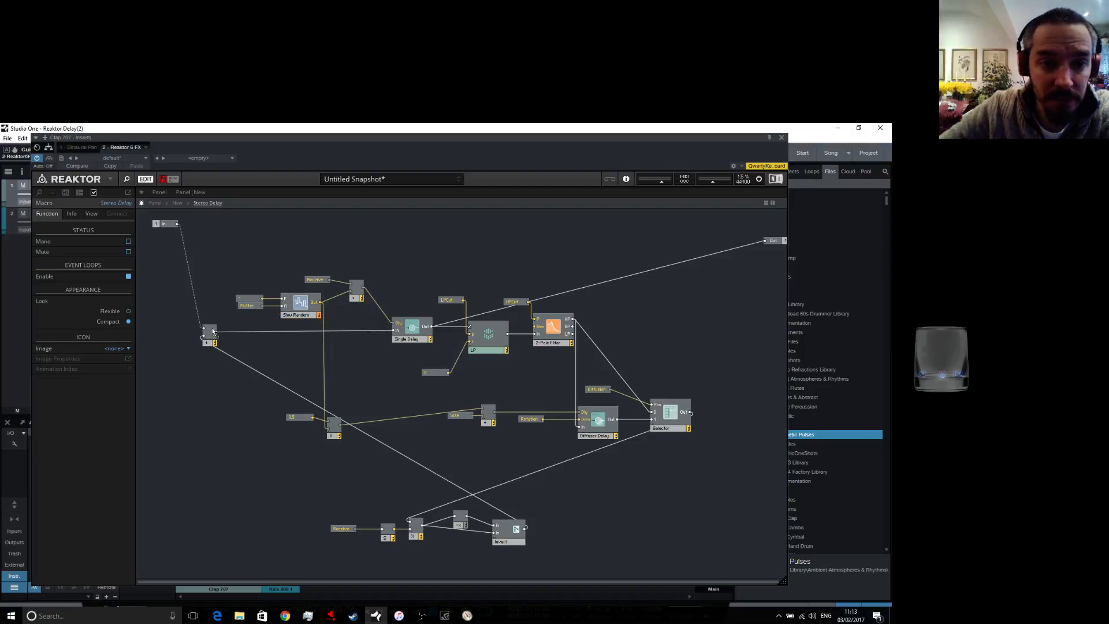
Paste the Input Mute modules into the New structure and shift the To V modules and adder toward the L and R inputs
{"action": "double_click", "coordinate": [252, 254]}
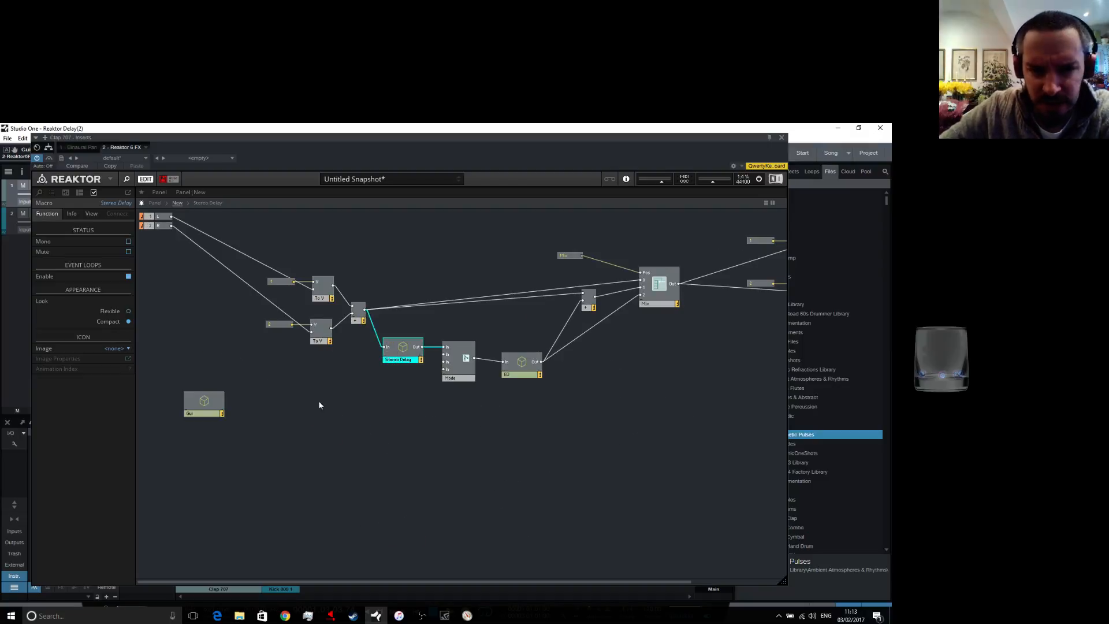
{"action": "right_click", "coordinate": [335, 416]}
{"action": "left_click", "coordinate": [361, 489]}
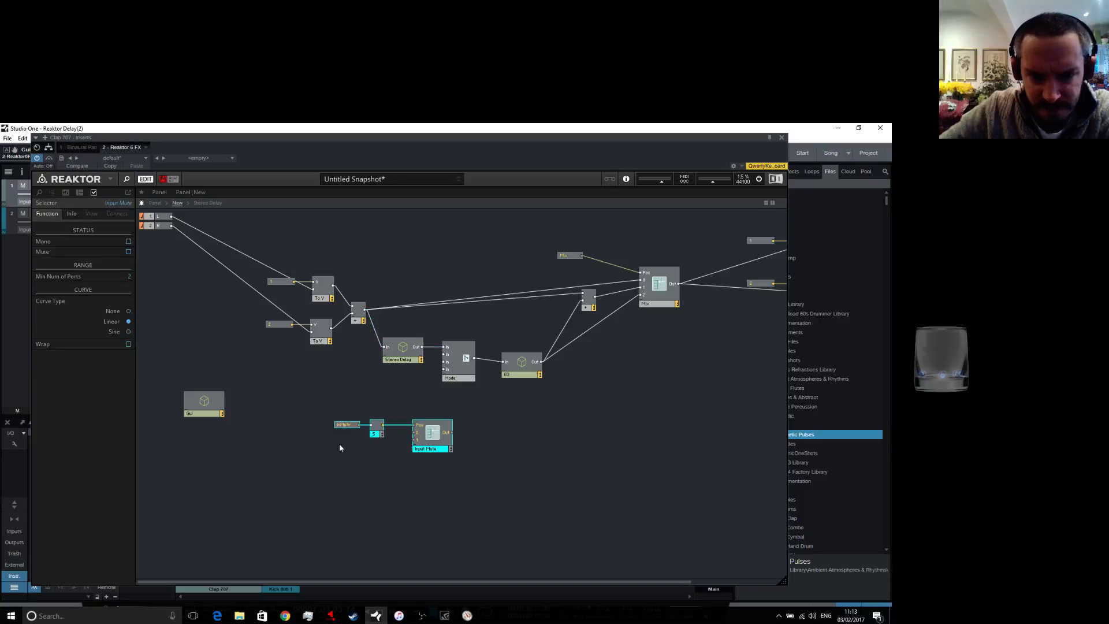
{"action": "left_click", "coordinate": [272, 362]}
{"action": "left_click_drag", "start_coordinate": [255, 243], "coordinate": [239, 340]}
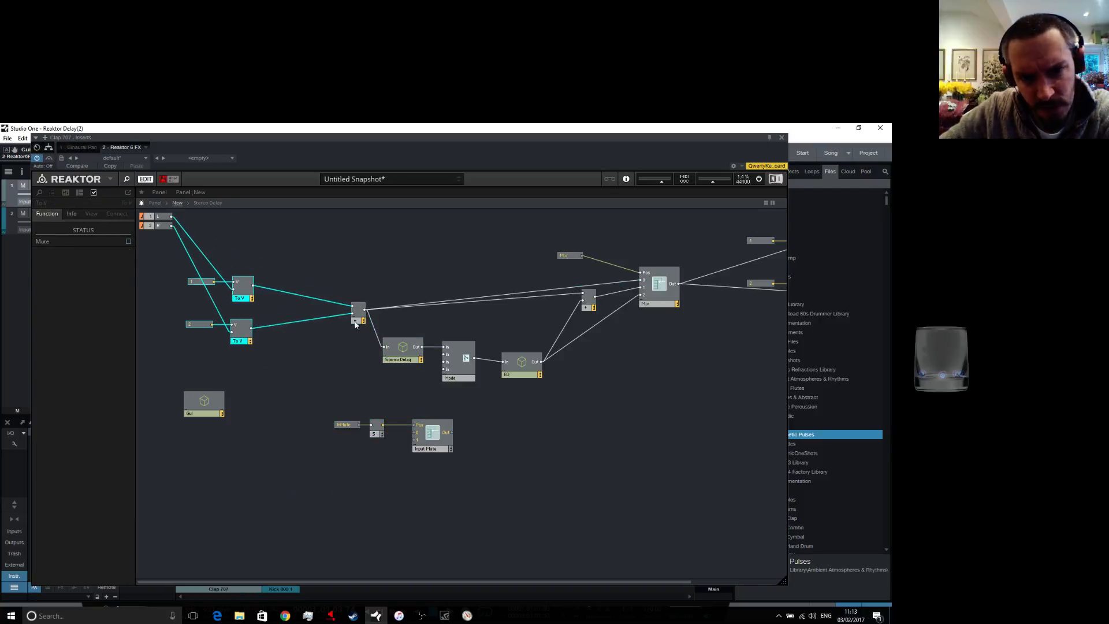
{"action": "left_click_drag", "start_coordinate": [355, 323], "coordinate": [282, 320]}
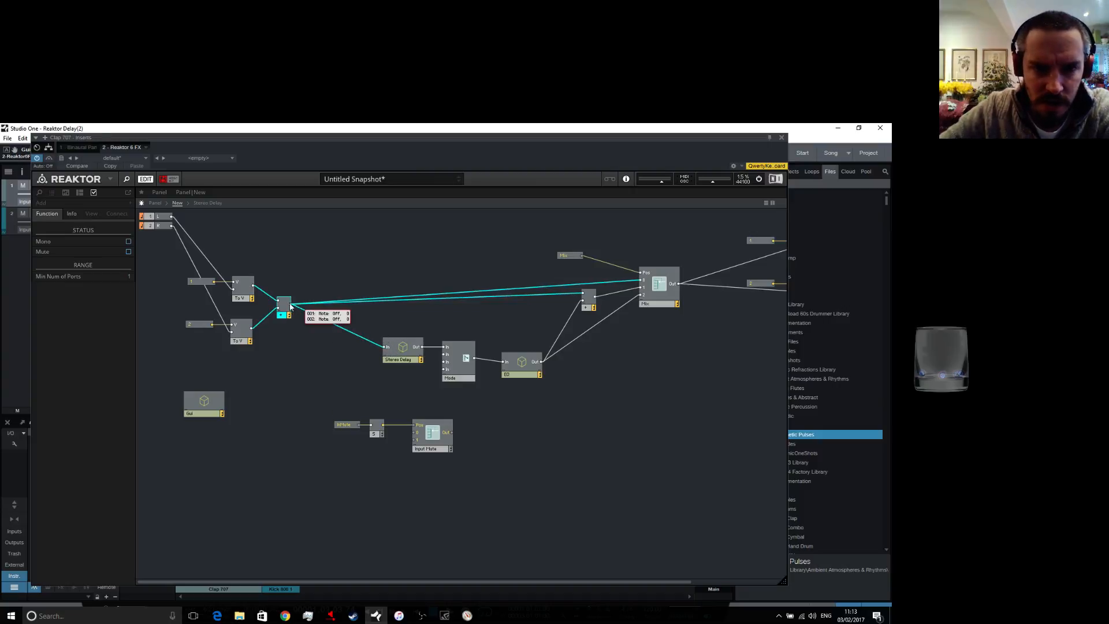
Route the adder's output through the Input Mute selector into the Stereo Delay macro, placing the pasted modules in between
{"action": "left_click_drag", "start_coordinate": [290, 304], "coordinate": [418, 434]}
{"action": "left_click_drag", "start_coordinate": [338, 413], "coordinate": [386, 348]}
{"action": "left_click", "coordinate": [365, 430]}
Copy the Input Mute button and its send from Gui's Stereo Delay macro and paste them beneath the Mix modules in Gui
{"action": "double_click", "coordinate": [195, 408]}
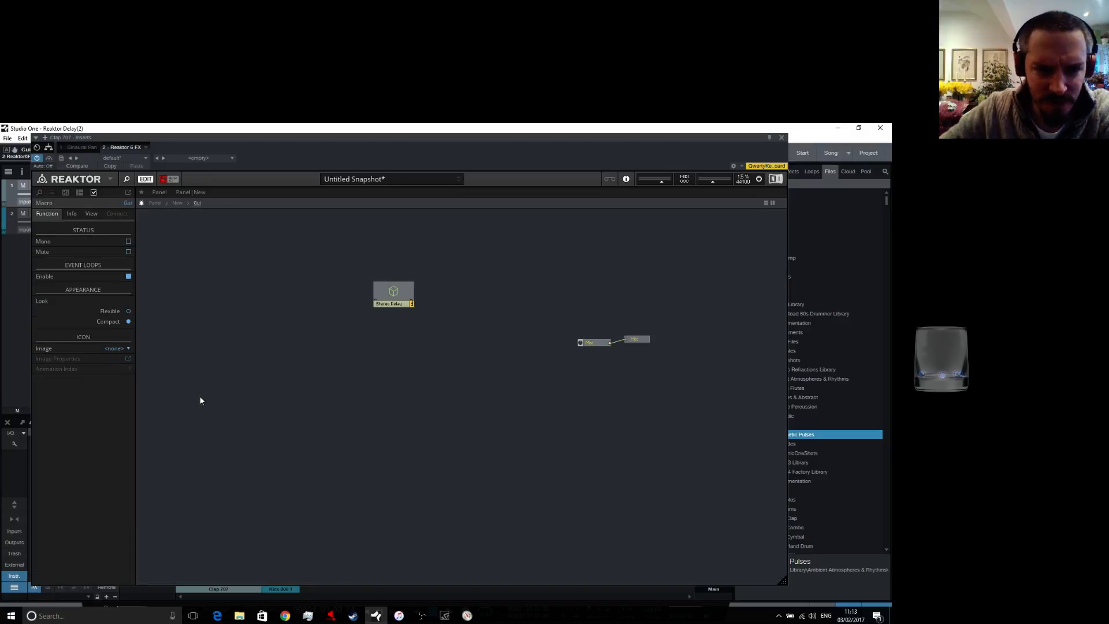
{"action": "double_click", "coordinate": [391, 296]}
{"action": "left_click_drag", "start_coordinate": [258, 231], "coordinate": [154, 212]}
{"action": "right_click", "coordinate": [180, 217]}
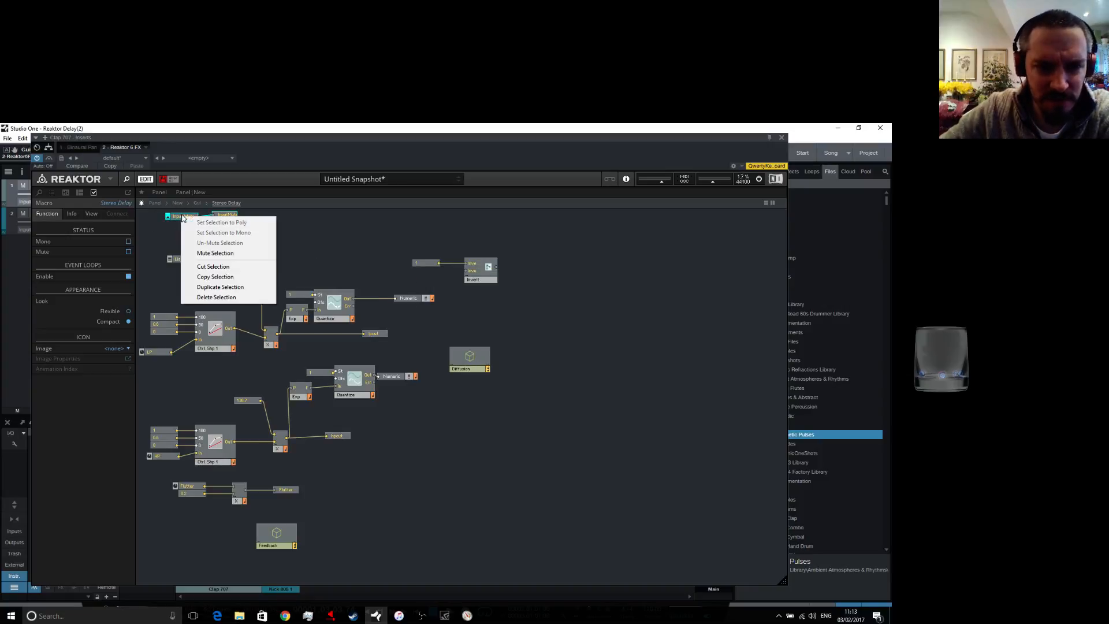
{"action": "left_click", "coordinate": [262, 276]}
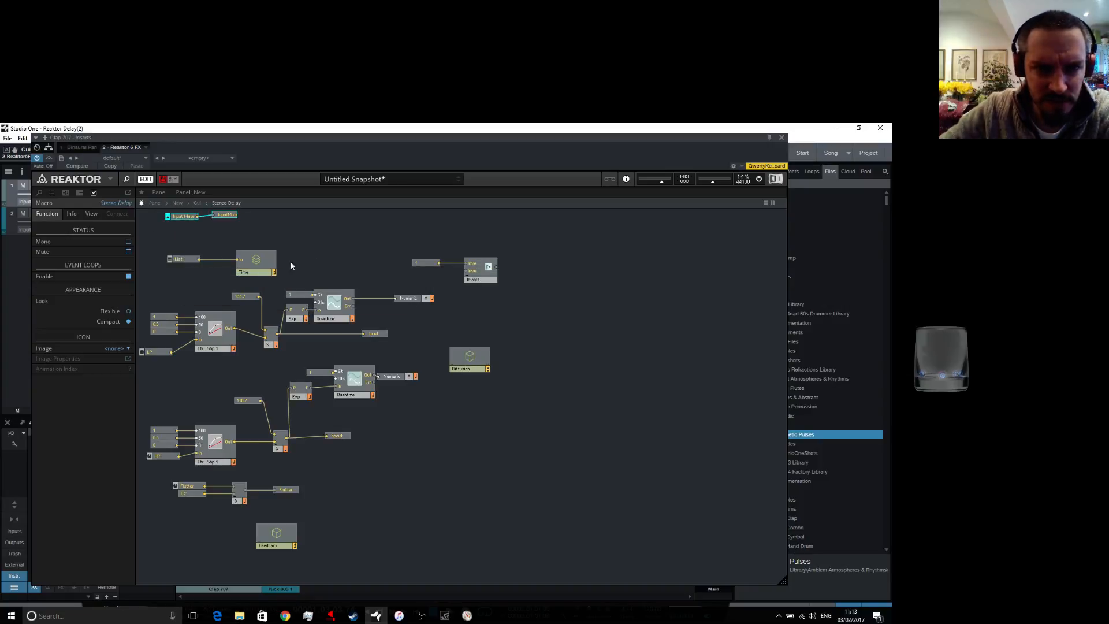
{"action": "double_click", "coordinate": [351, 233]}
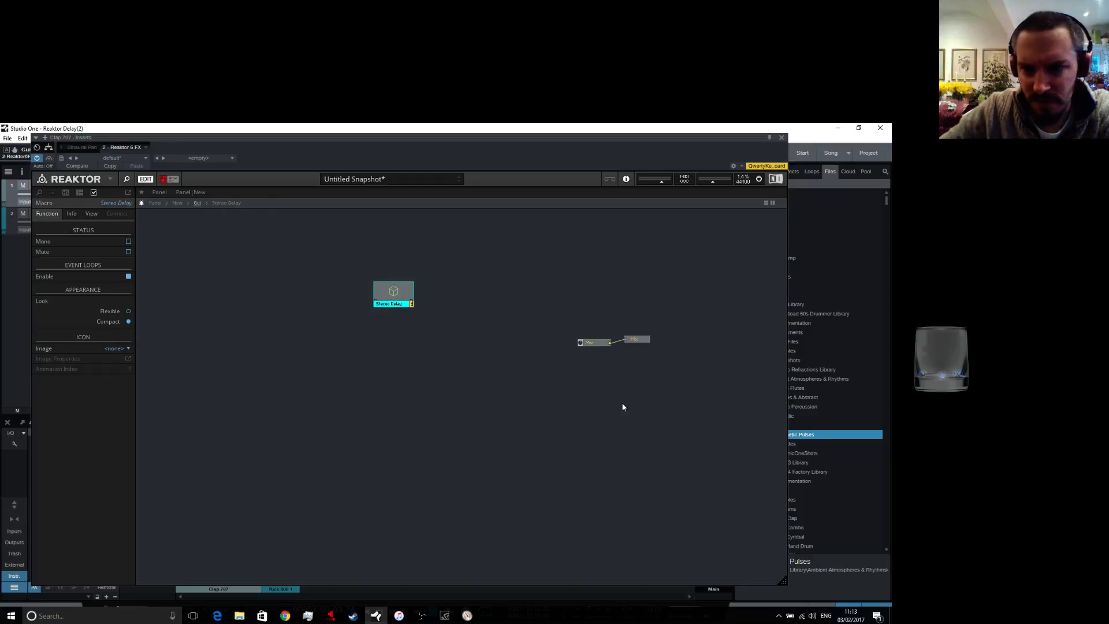
{"action": "right_click", "coordinate": [593, 411]}
{"action": "left_click", "coordinate": [640, 488]}
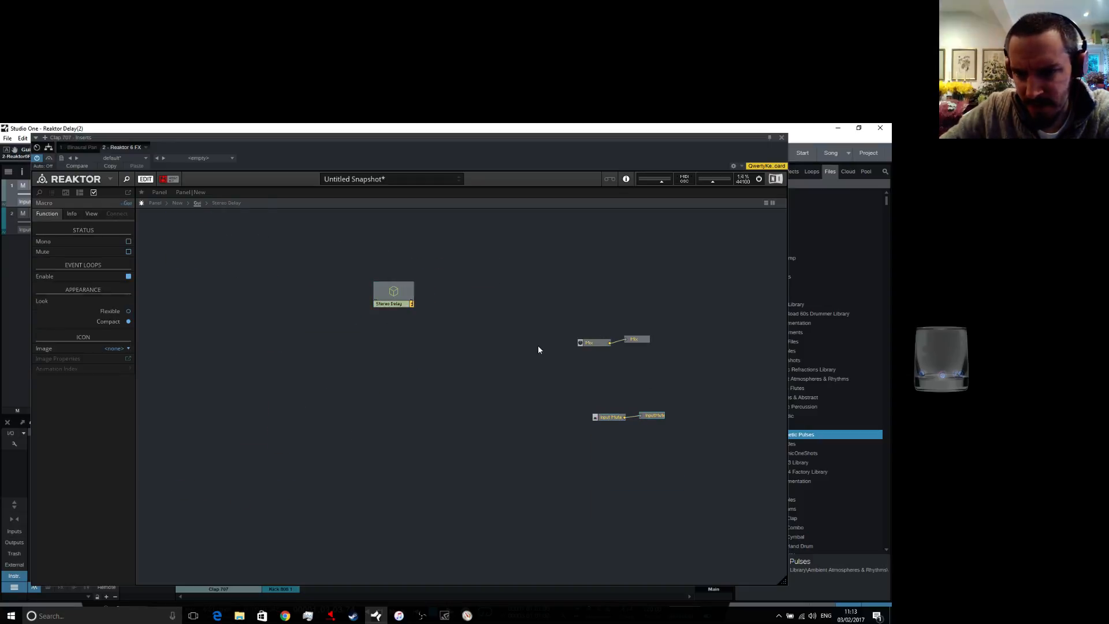
Delete the original Input Mute button and send from Gui's Stereo Delay macro, then check the pasted InputMute send in Gui
{"action": "double_click", "coordinate": [393, 293]}
{"action": "left_click_drag", "start_coordinate": [261, 223], "coordinate": [164, 211]}
{"action": "right_click", "coordinate": [183, 219]}
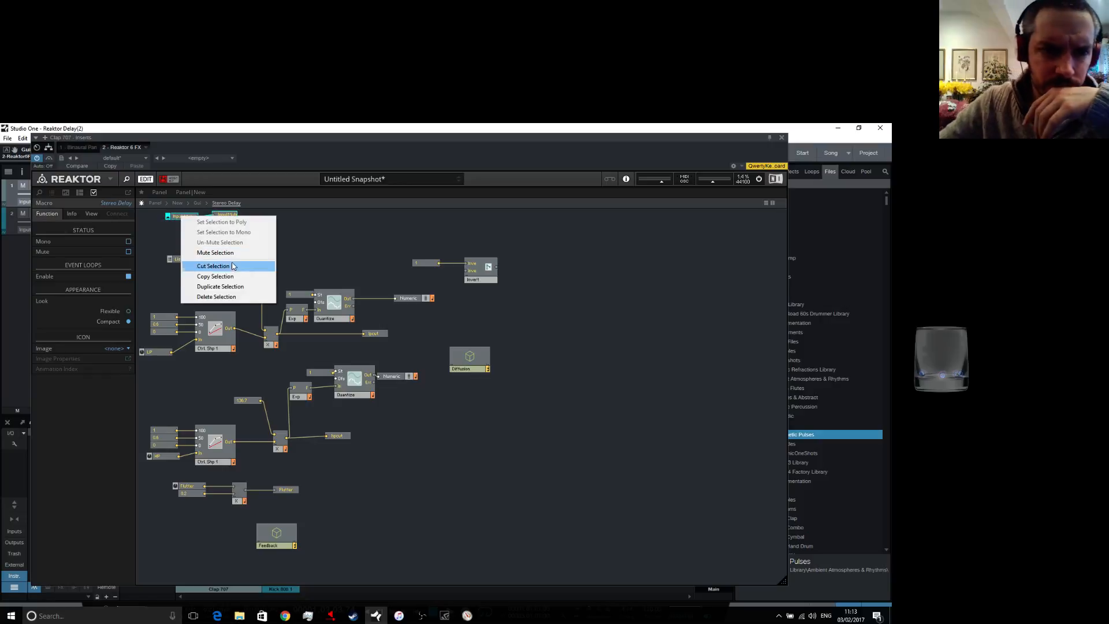
{"action": "left_click", "coordinate": [228, 295]}
{"action": "double_click", "coordinate": [348, 234]}
{"action": "left_click", "coordinate": [657, 417]}
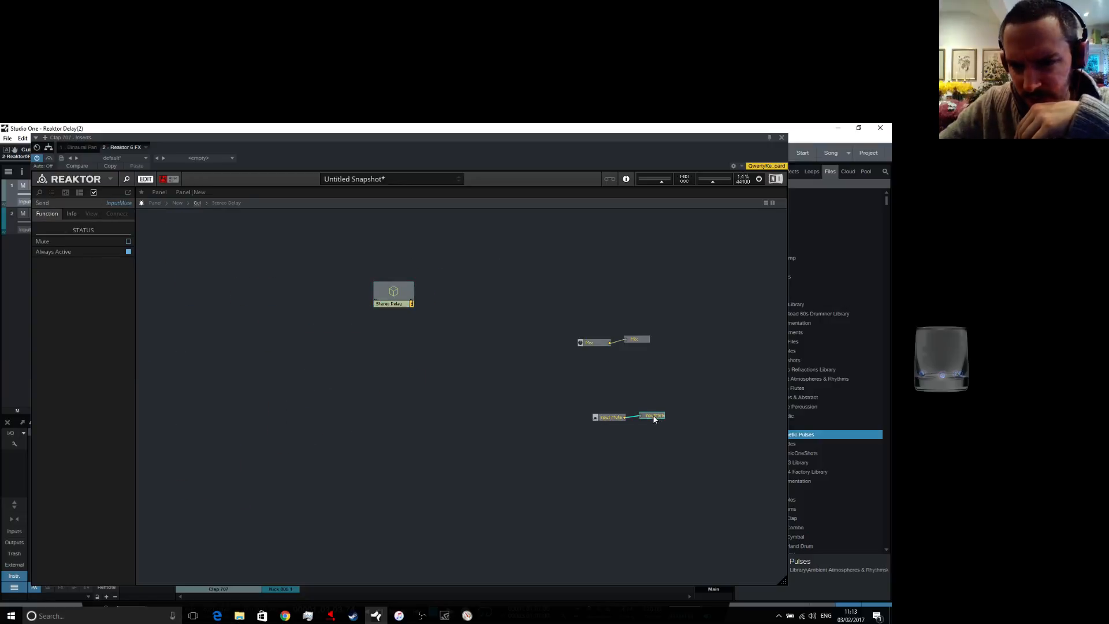
{"action": "left_click", "coordinate": [326, 355]}
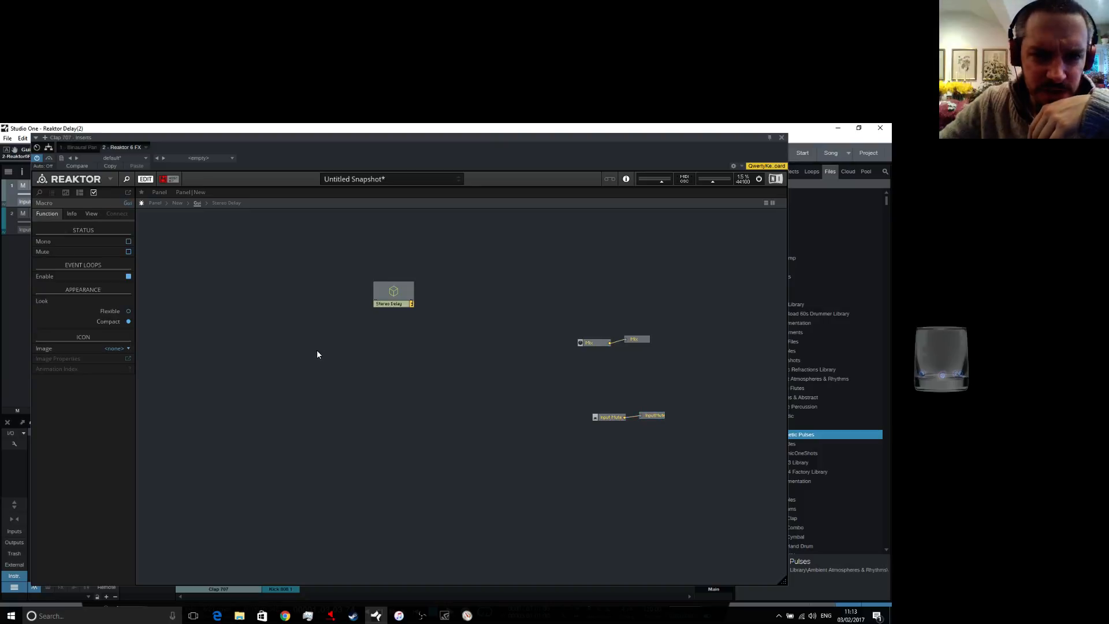
Connect the InMute receive module in the New structure to the InputMute send
{"action": "double_click", "coordinate": [317, 355]}
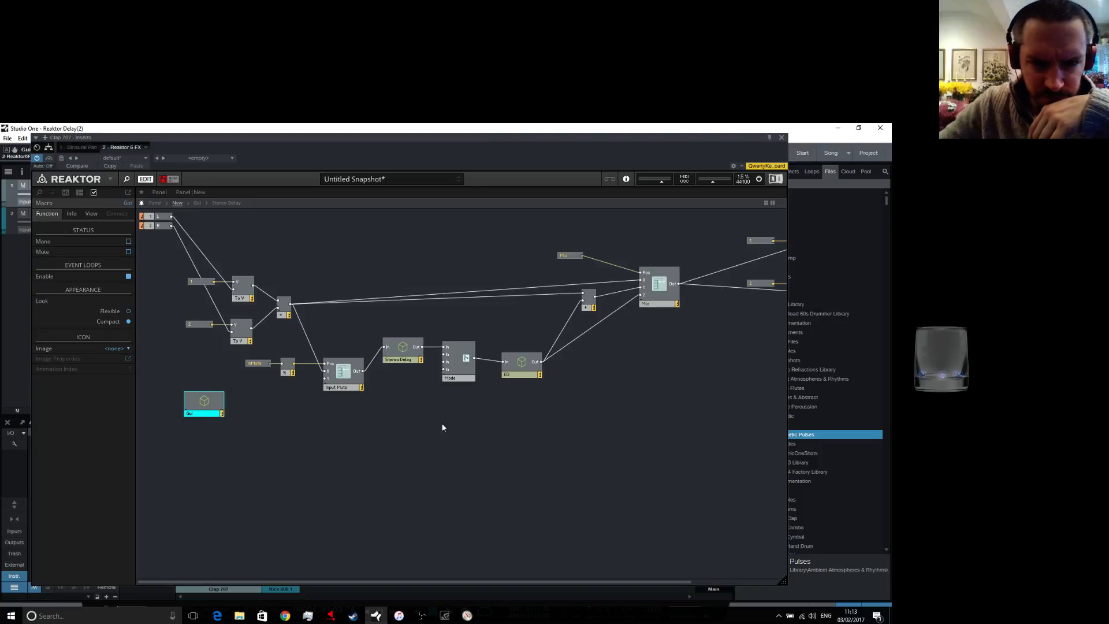
{"action": "left_click", "coordinate": [255, 362]}
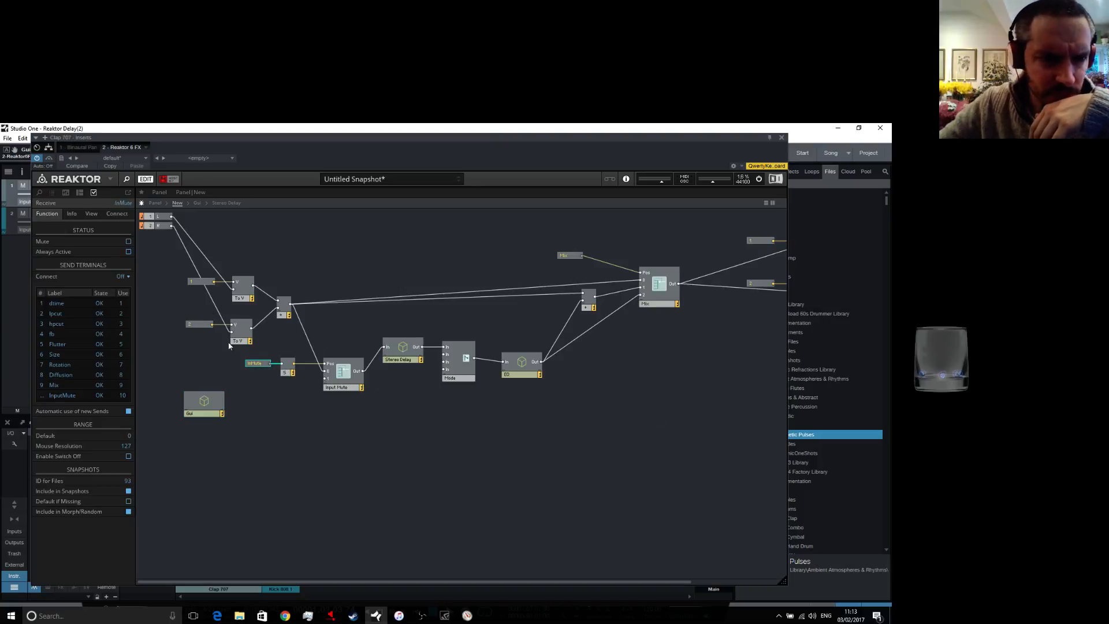
{"action": "left_click", "coordinate": [123, 276]}
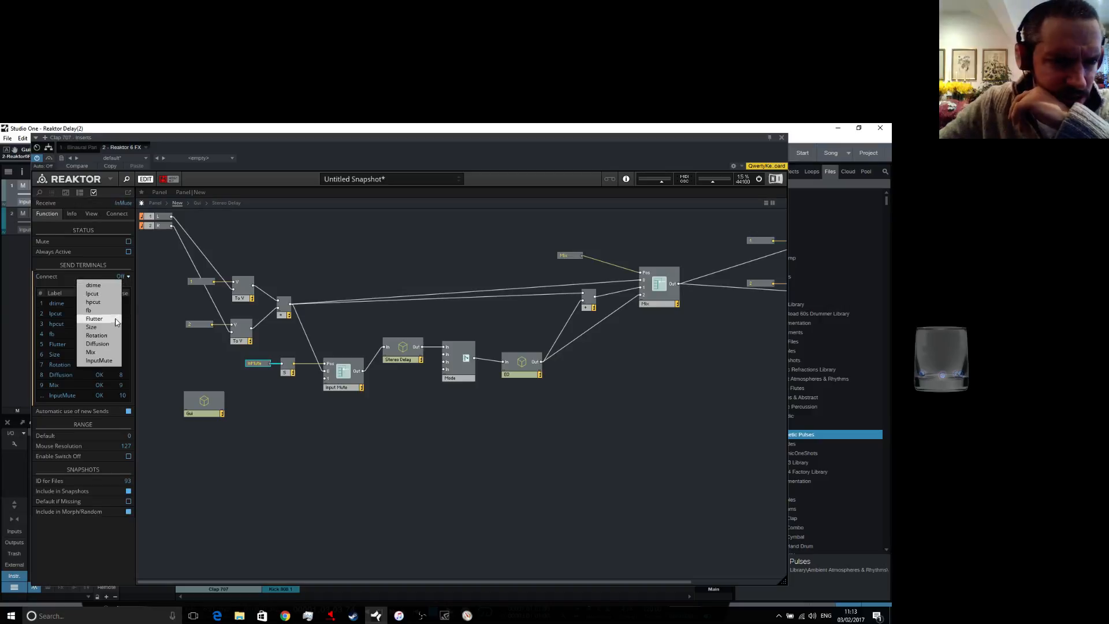
{"action": "left_click", "coordinate": [101, 361]}
{"action": "left_click", "coordinate": [312, 425]}
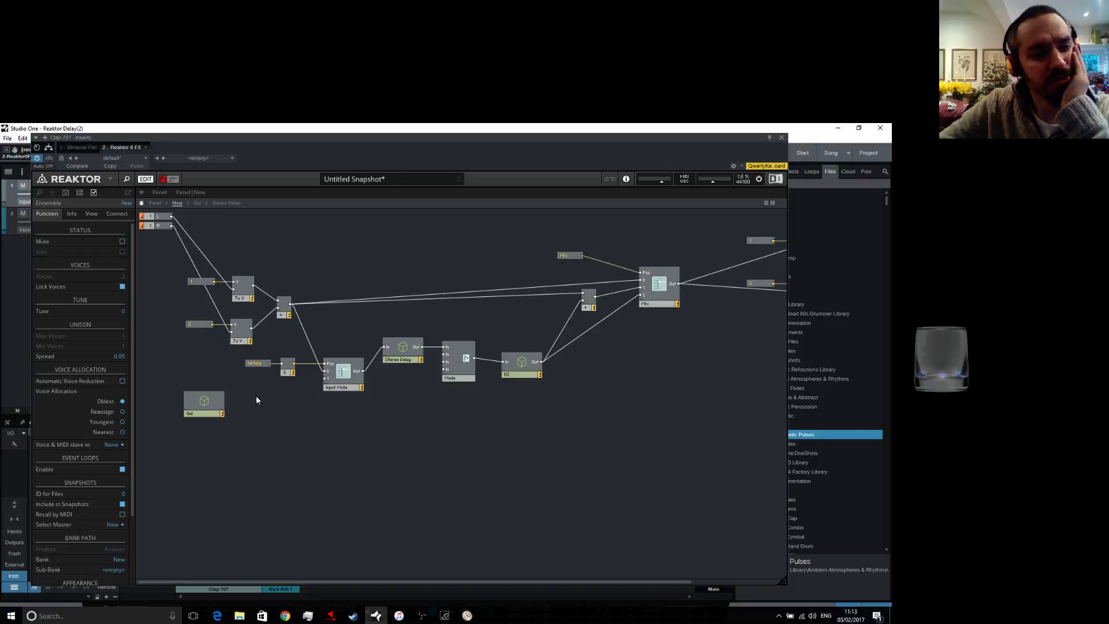
Move the Input Mute button outside the Stereo Delay frame, above the Mix knob, and lock the panel layout
{"action": "left_click", "coordinate": [160, 190]}
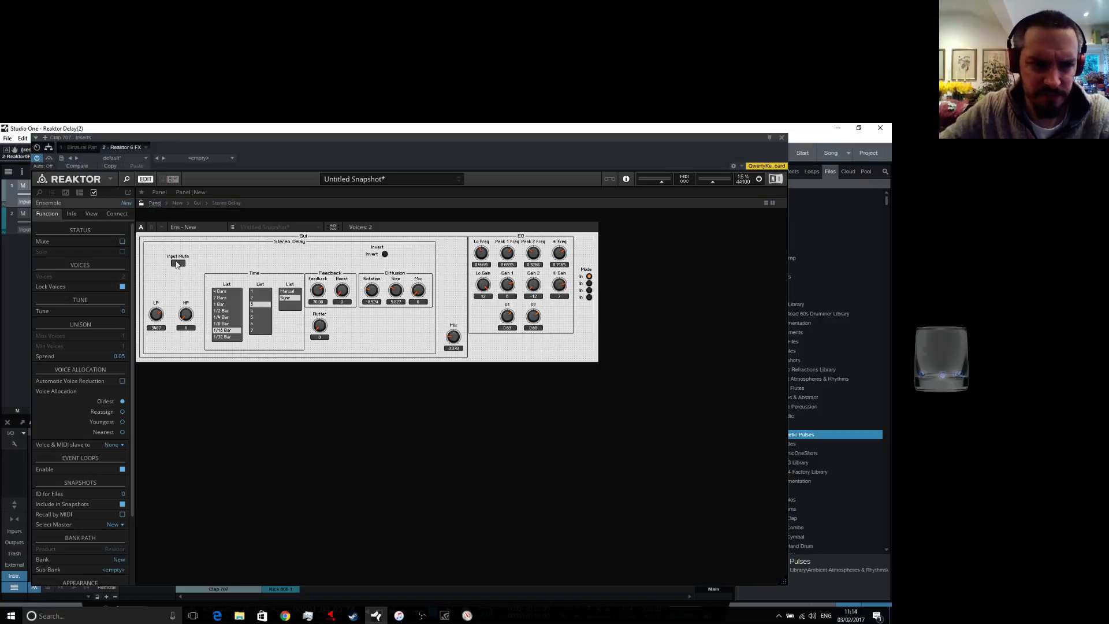
{"action": "left_click_drag", "start_coordinate": [176, 265], "coordinate": [447, 274]}
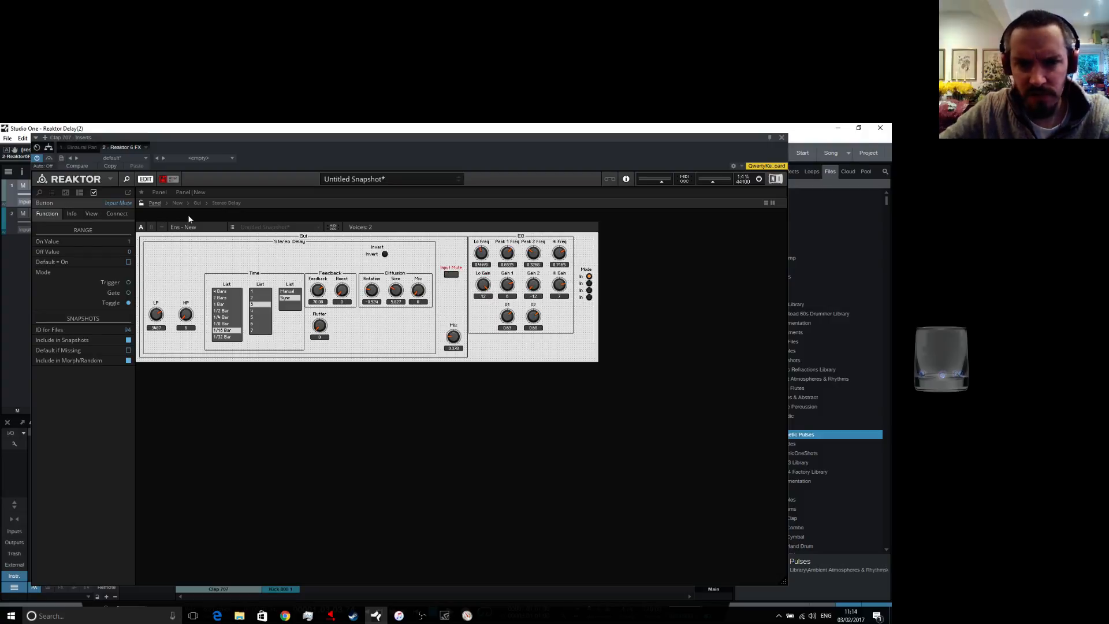
{"action": "left_click", "coordinate": [142, 203]}
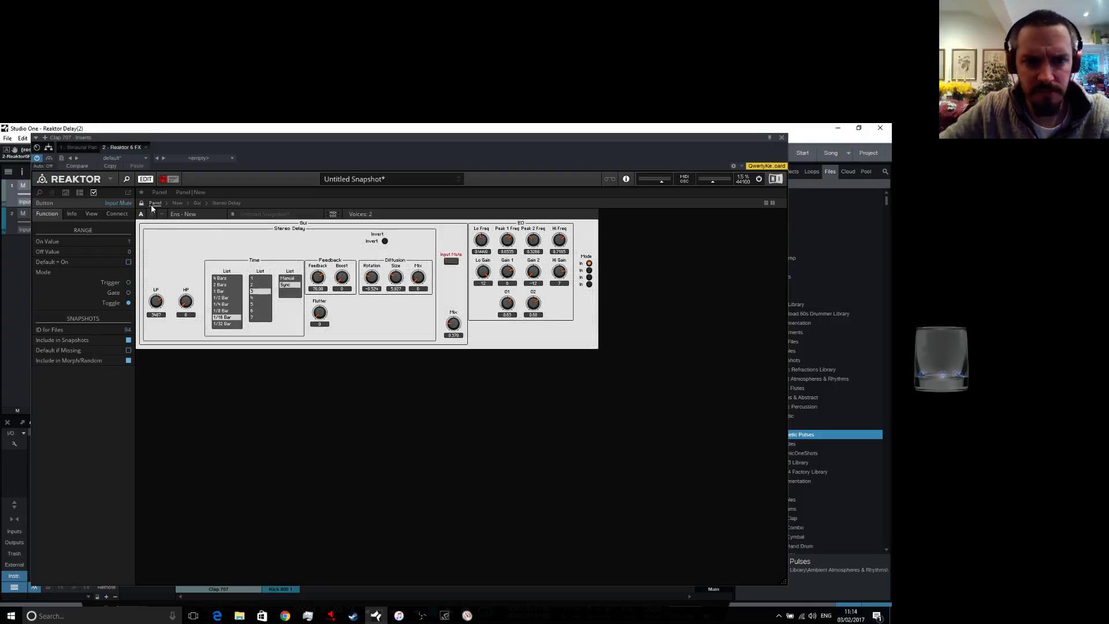
Test the Input Mute button by switching it on and off twice, and clear the selection
{"action": "left_click", "coordinate": [452, 262]}
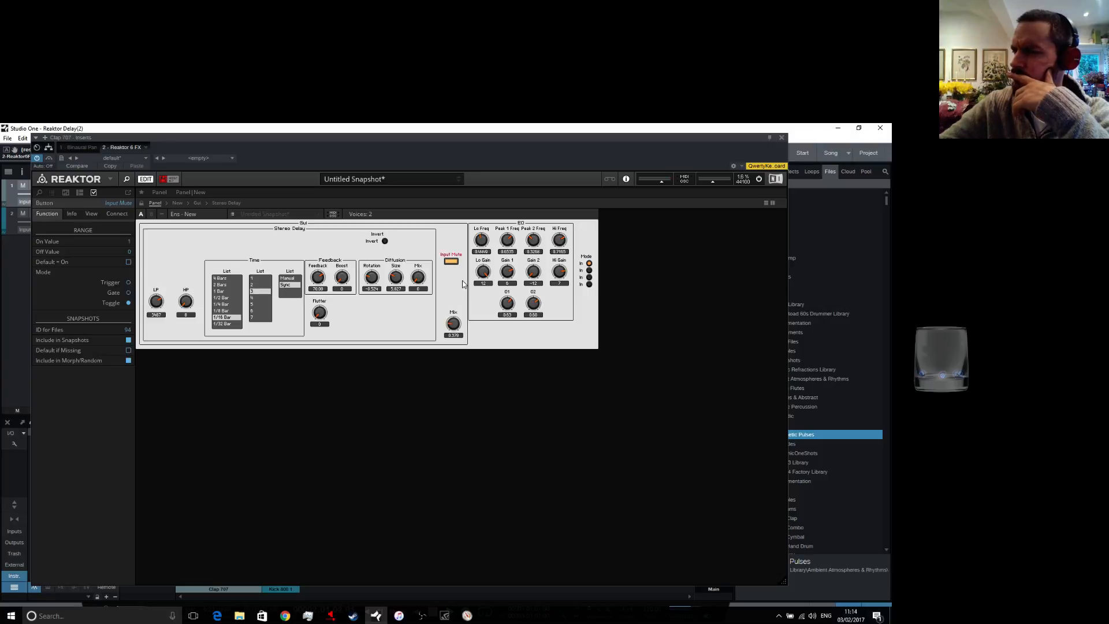
{"action": "left_click", "coordinate": [453, 263]}
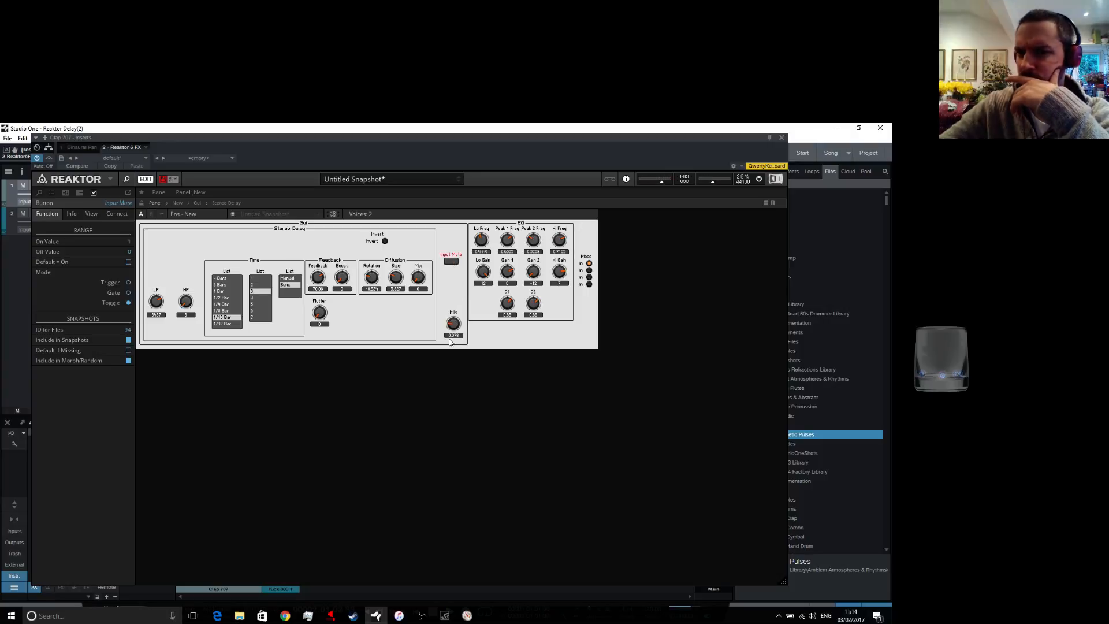
{"action": "left_click", "coordinate": [454, 262]}
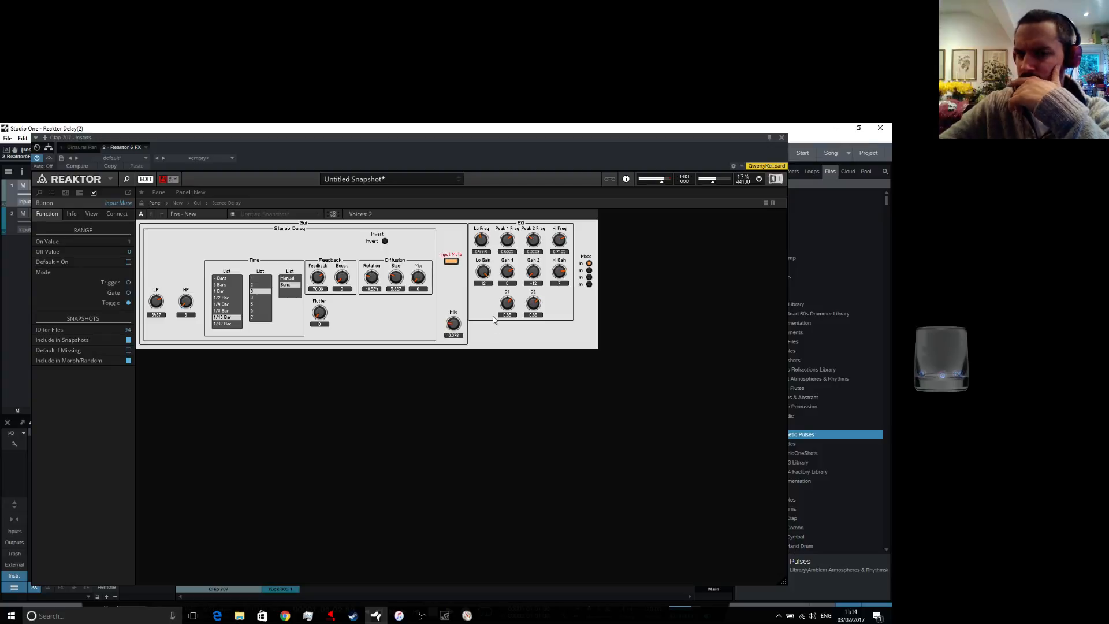
{"action": "left_click", "coordinate": [452, 261]}
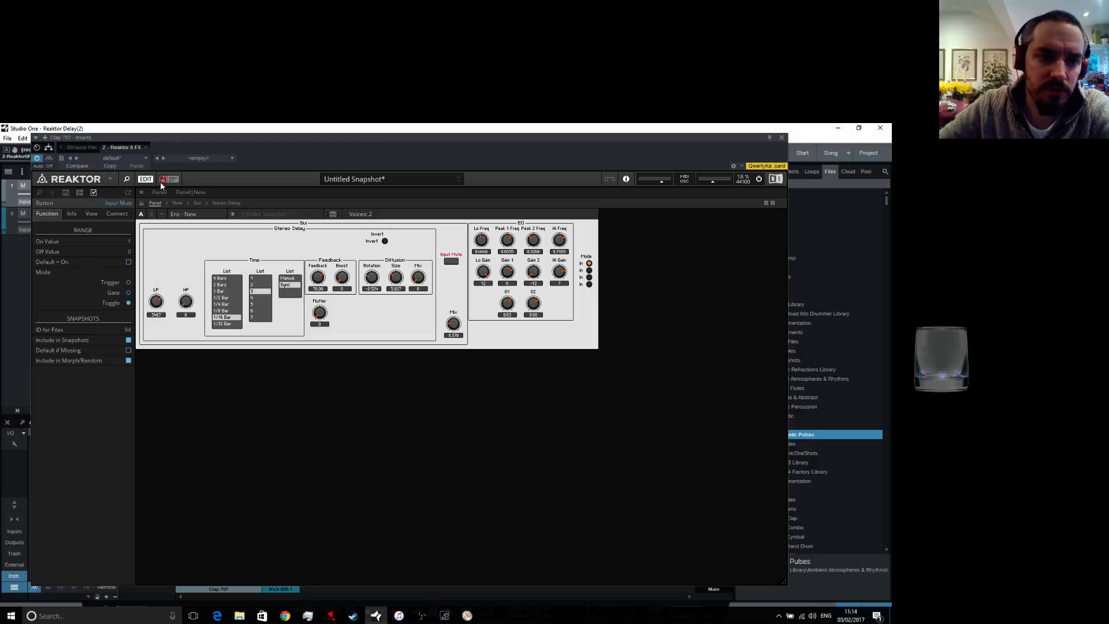
{"action": "left_click", "coordinate": [453, 293]}
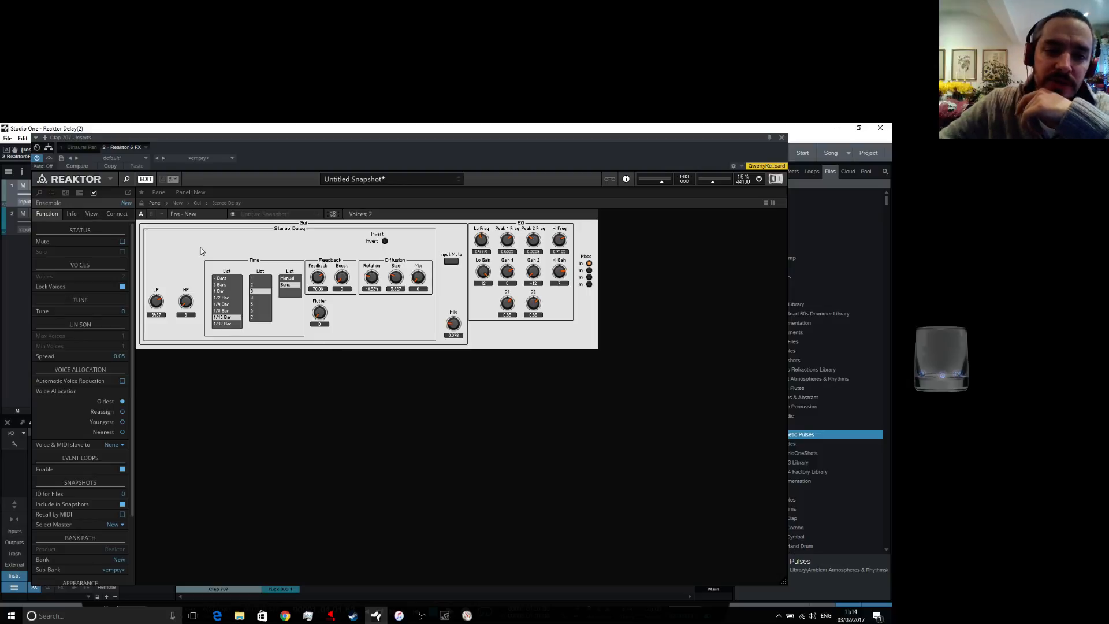
Test the Time section's mode list by switching between Manual and Sync, finishing on Manual
{"action": "left_click", "coordinate": [287, 278]}
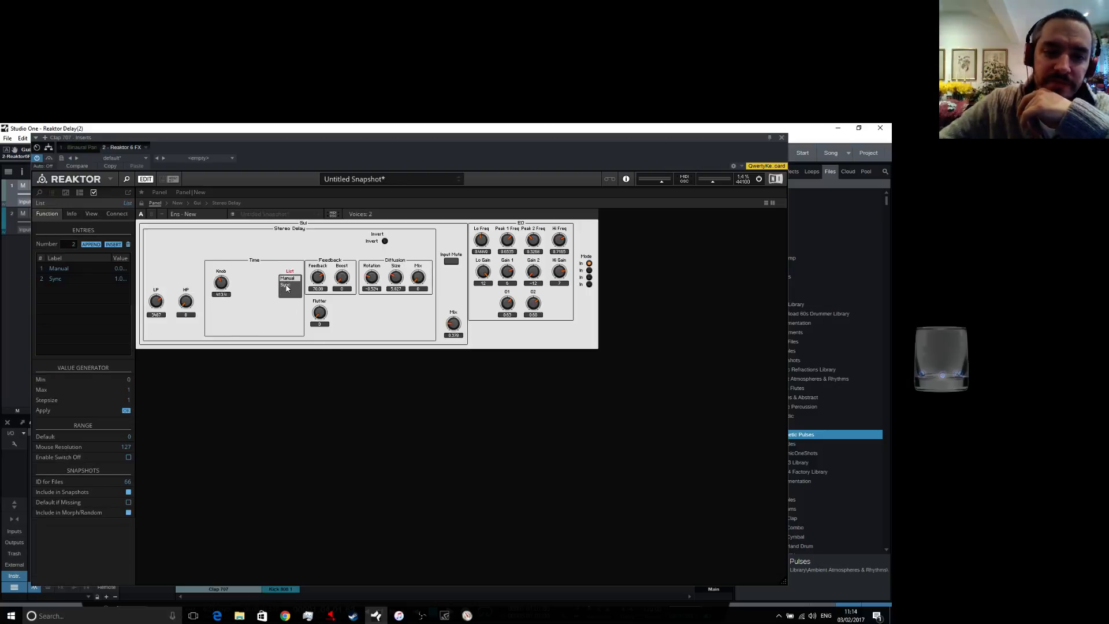
{"action": "left_click", "coordinate": [288, 285]}
{"action": "left_click", "coordinate": [315, 416]}
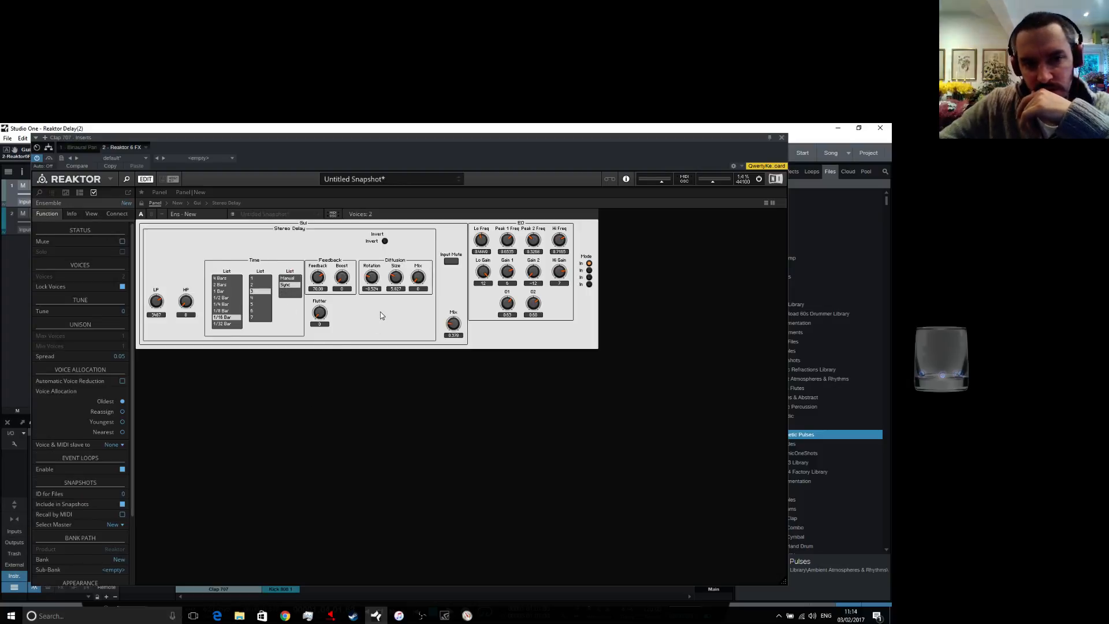
{"action": "left_click", "coordinate": [294, 279]}
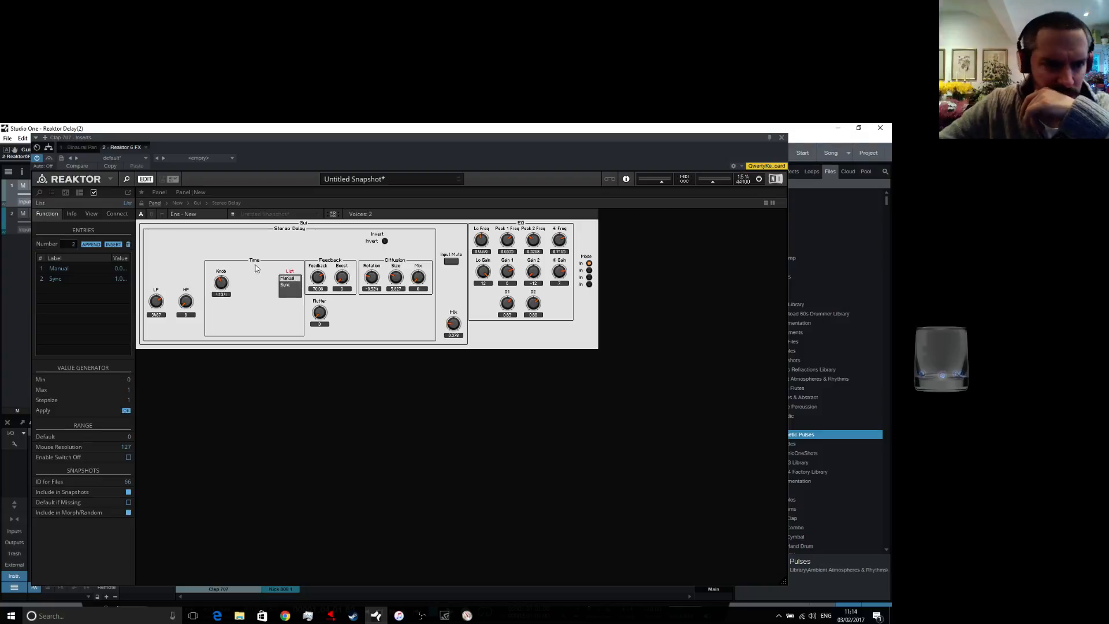
Try the Spin and Menu styles on the Time section's mode list and return it to Text Panel
{"action": "left_click", "coordinate": [91, 215]}
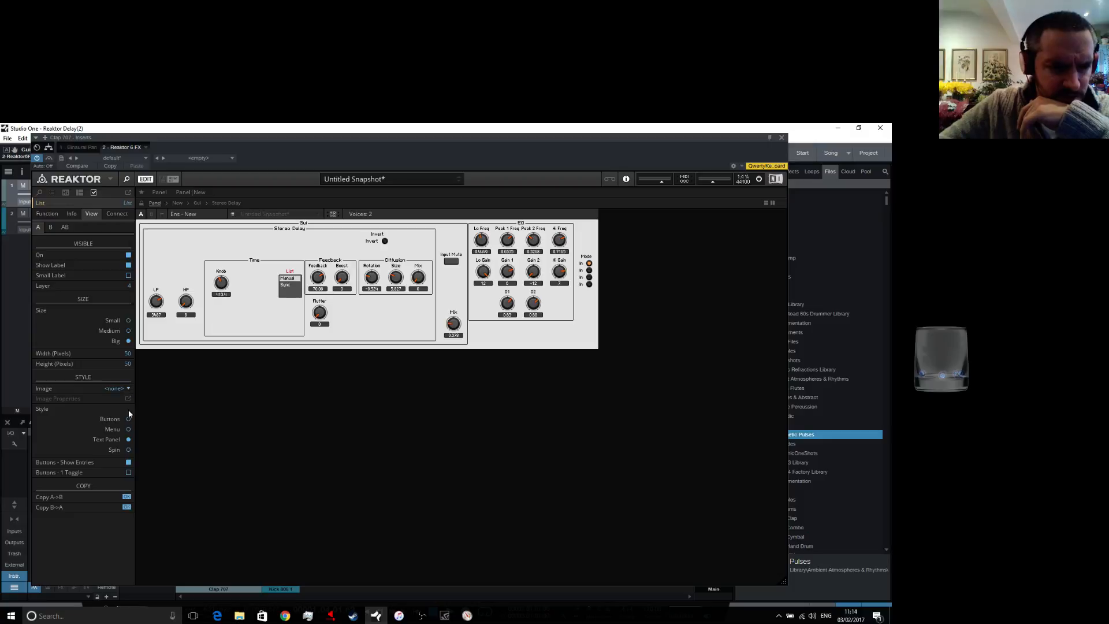
{"action": "left_click", "coordinate": [129, 449]}
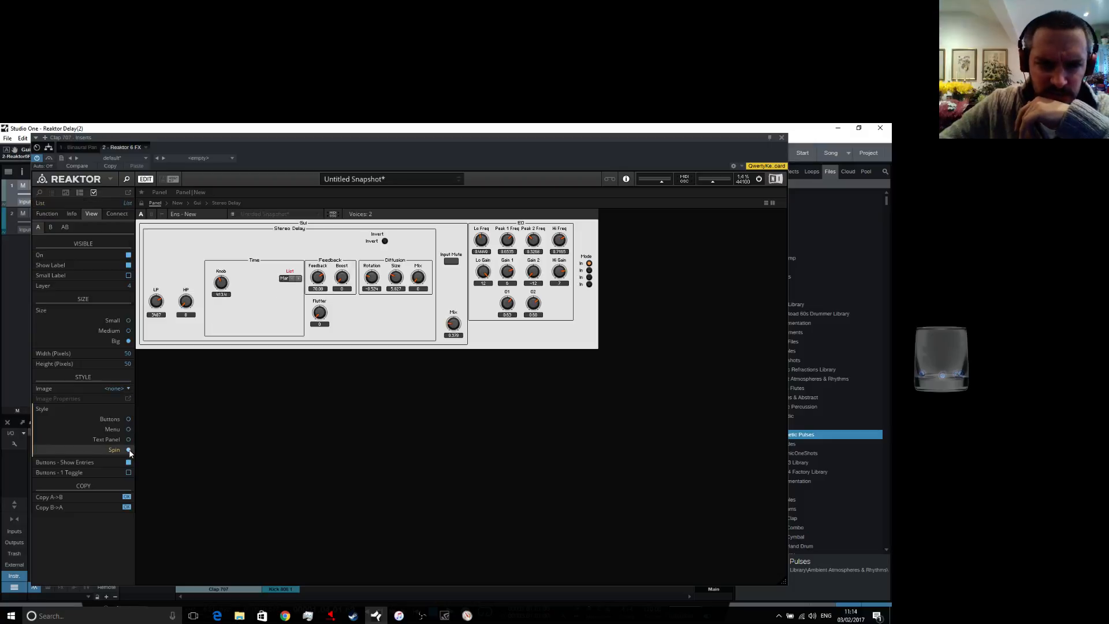
{"action": "left_click", "coordinate": [128, 429]}
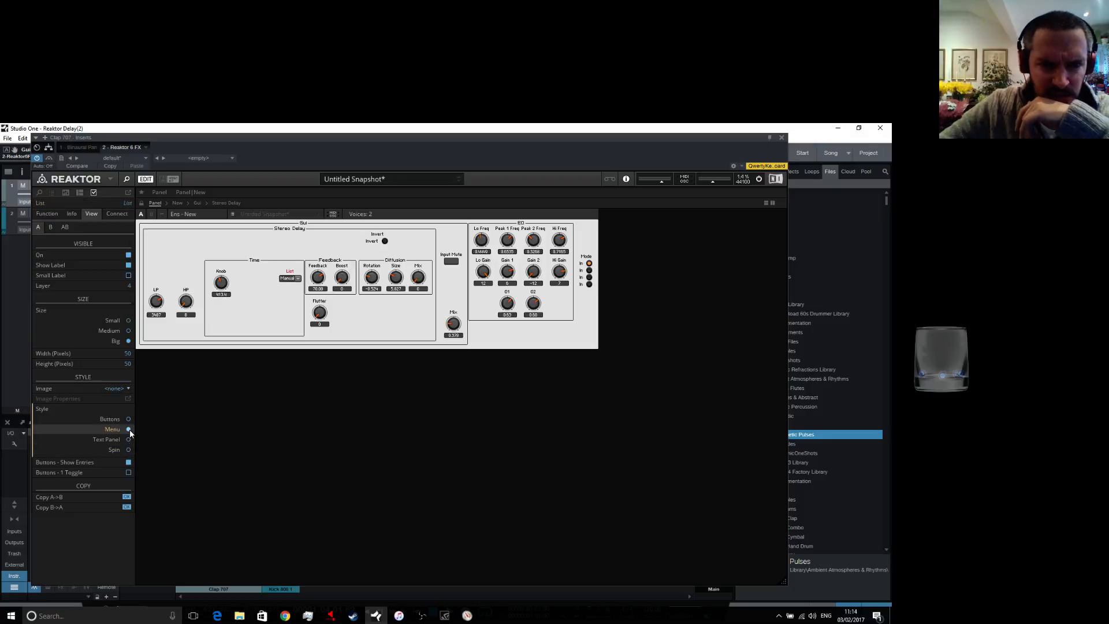
{"action": "left_click", "coordinate": [128, 439]}
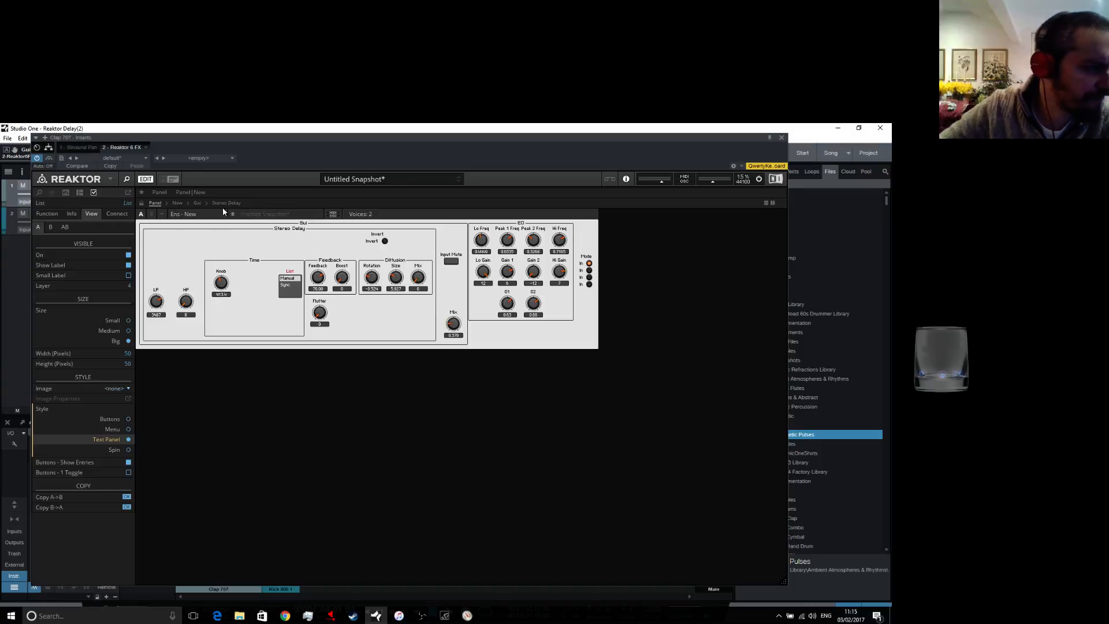
Add a Panel Index module to the Gui macro's structure and place it just above the Stereo Delay macro
{"action": "left_click", "coordinate": [197, 203]}
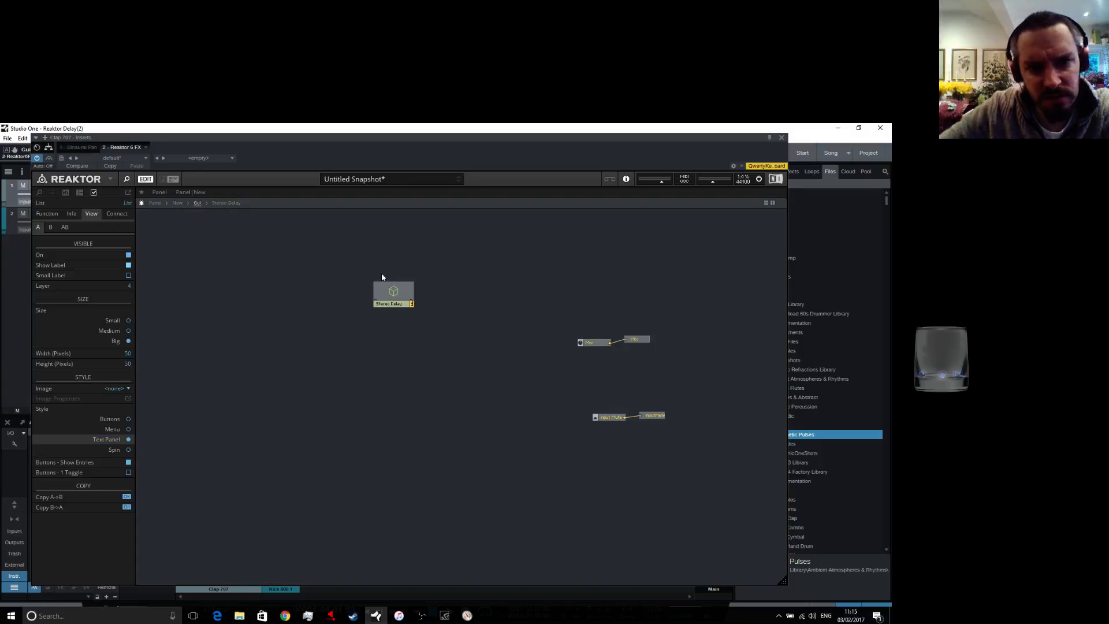
{"action": "left_click", "coordinate": [341, 345]}
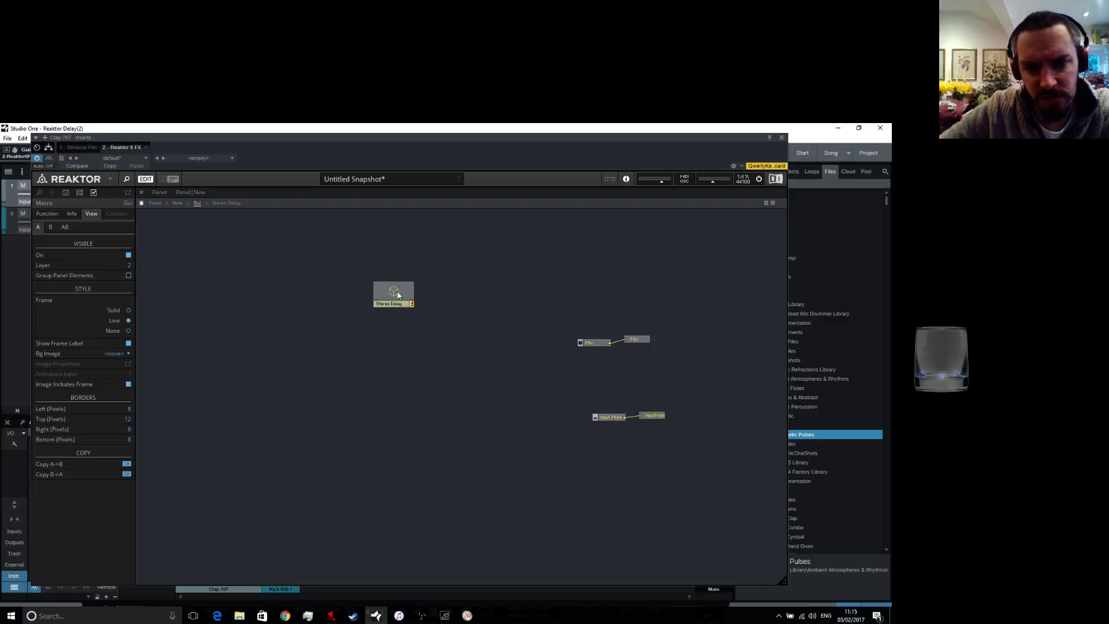
{"action": "right_click", "coordinate": [297, 253]}
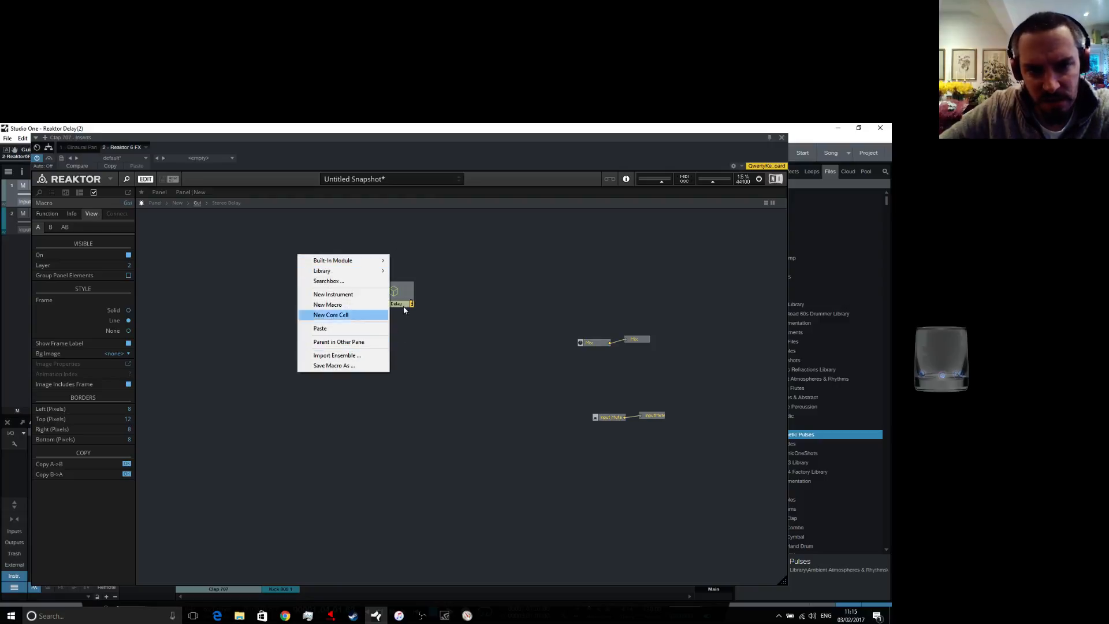
{"action": "mouse_move", "coordinate": [346, 260]}
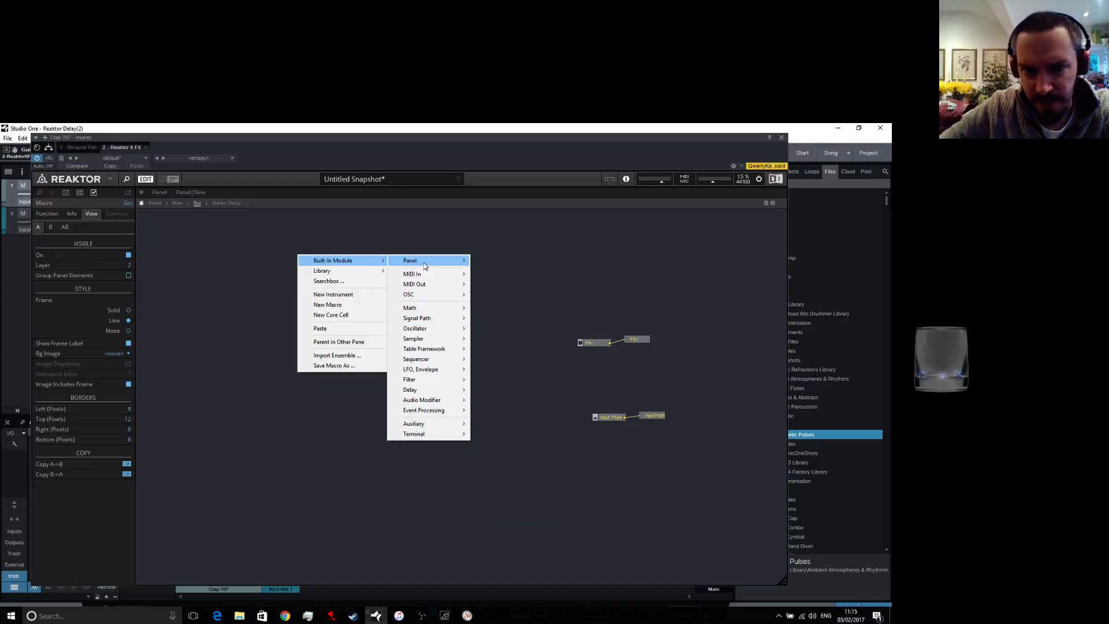
{"action": "mouse_move", "coordinate": [425, 266]}
{"action": "left_click", "coordinate": [502, 505]}
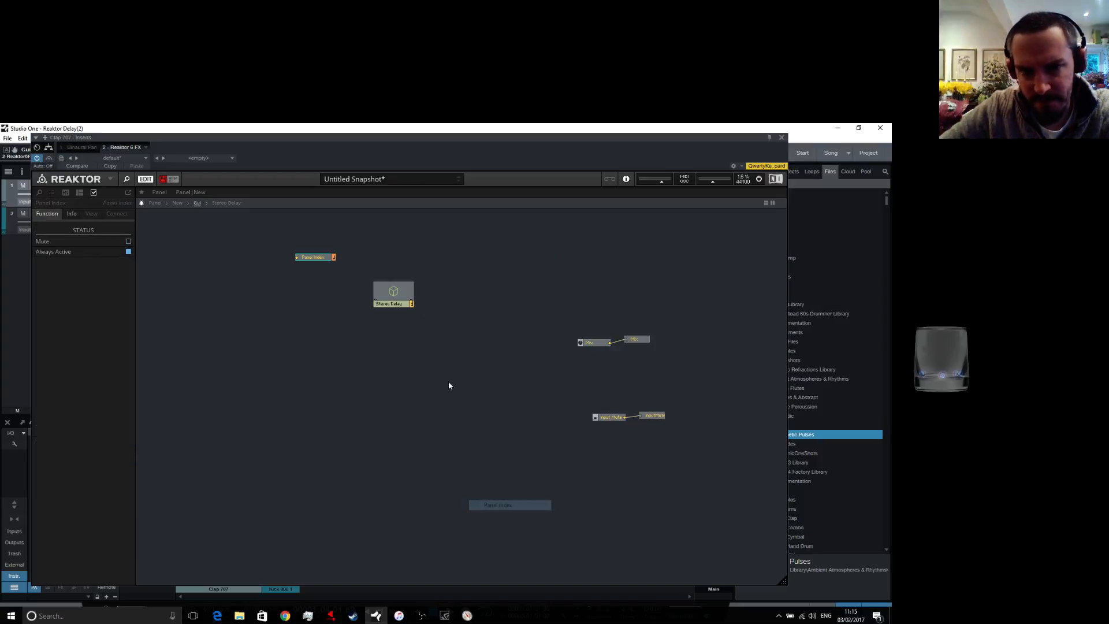
{"action": "left_click_drag", "start_coordinate": [315, 257], "coordinate": [386, 256]}
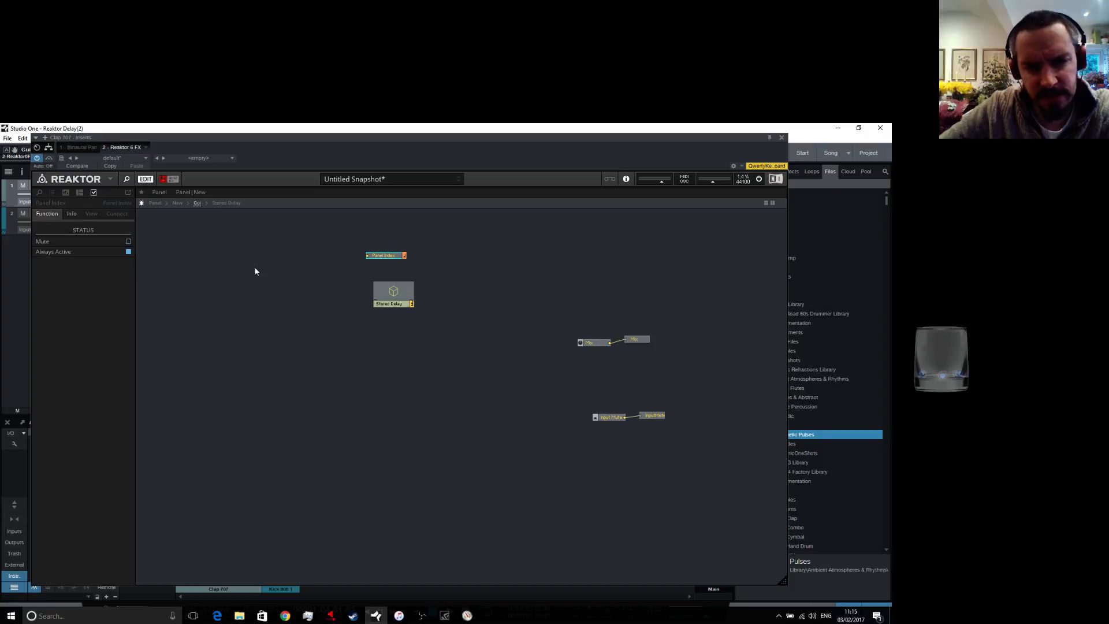
Add a List panel module to the Gui structure, to the left of the Panel Index module
{"action": "right_click", "coordinate": [215, 263]}
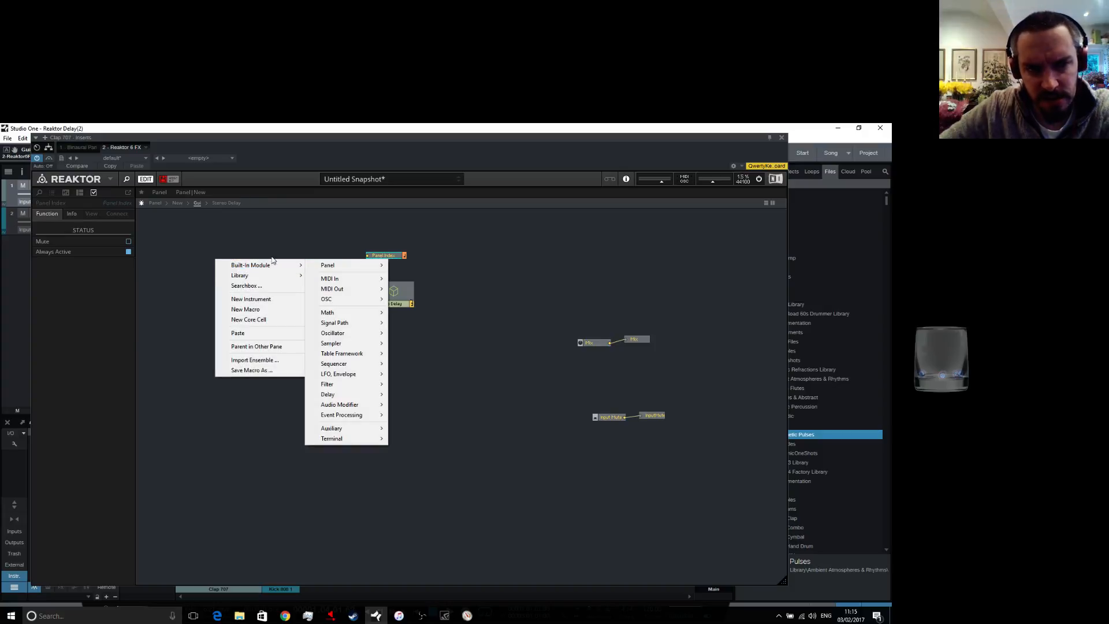
{"action": "left_click", "coordinate": [278, 243]}
{"action": "right_click", "coordinate": [227, 266]}
{"action": "mouse_move", "coordinate": [283, 270]}
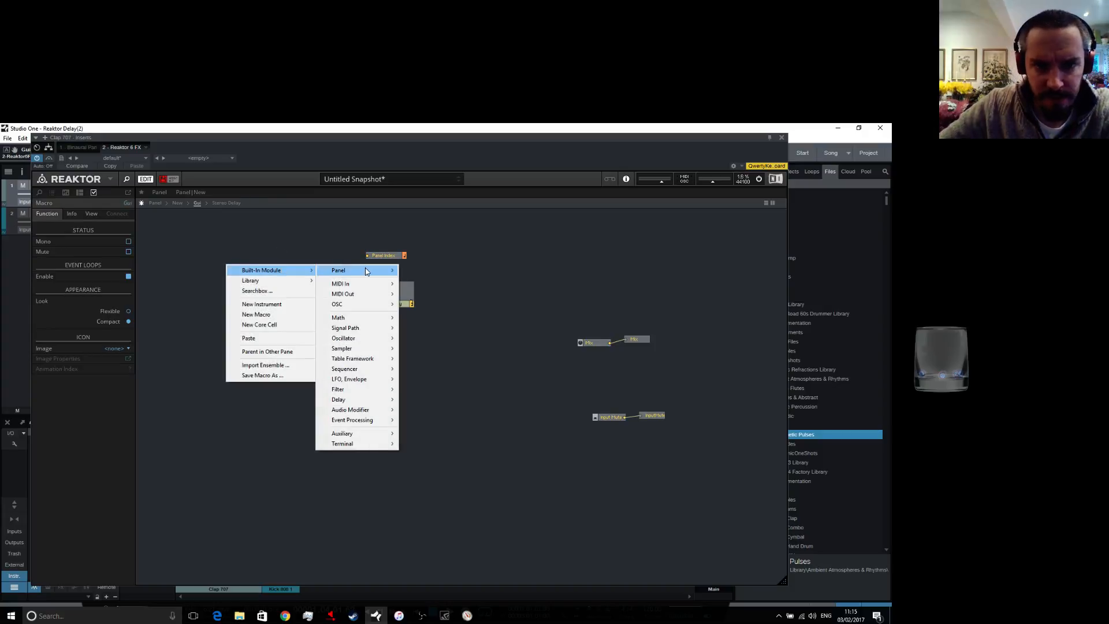
{"action": "mouse_move", "coordinate": [364, 270]}
{"action": "left_click", "coordinate": [417, 301]}
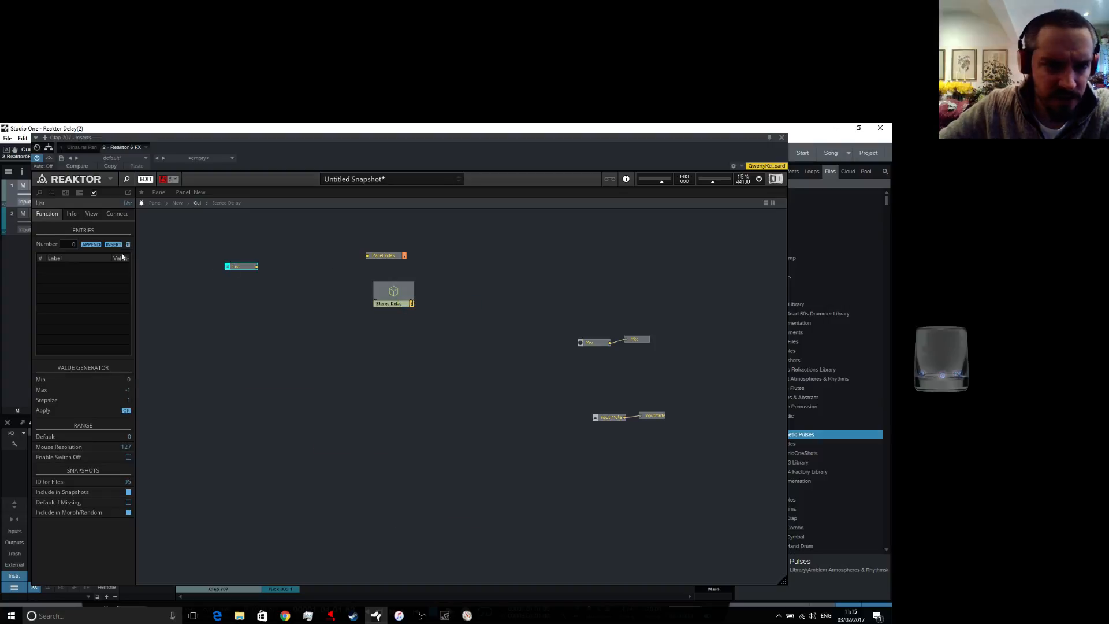
Append two entries to the new List and set their values to 0 and 1
{"action": "left_click", "coordinate": [92, 247]}
{"action": "left_click", "coordinate": [92, 247]}
{"action": "double_click", "coordinate": [123, 269]}
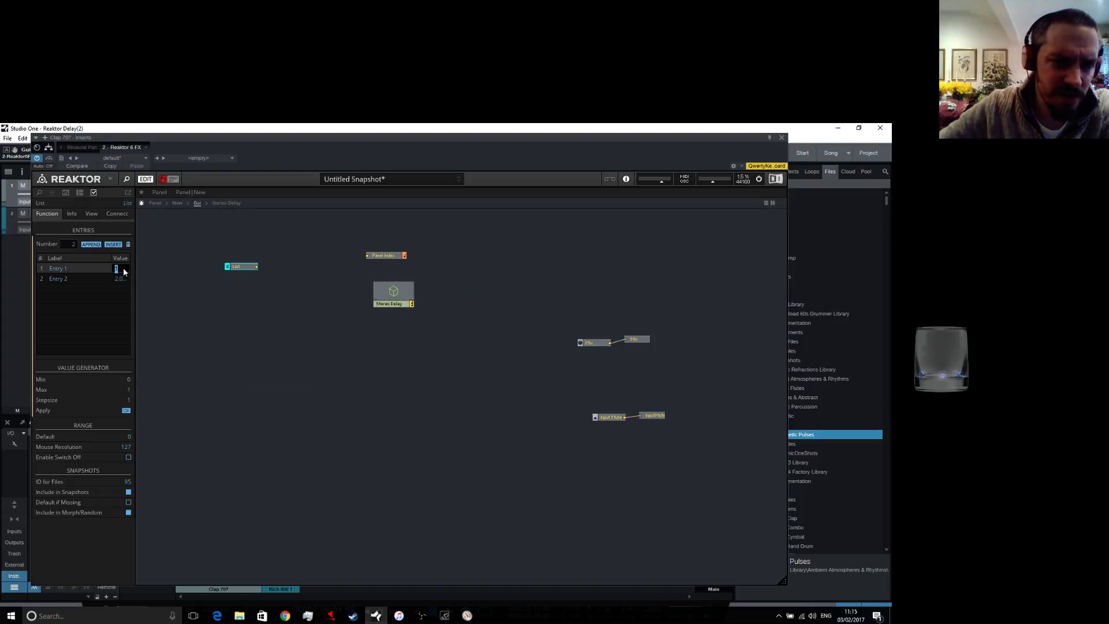
{"action": "type", "text": "0.0..."}
{"action": "left_click", "coordinate": [124, 278]}
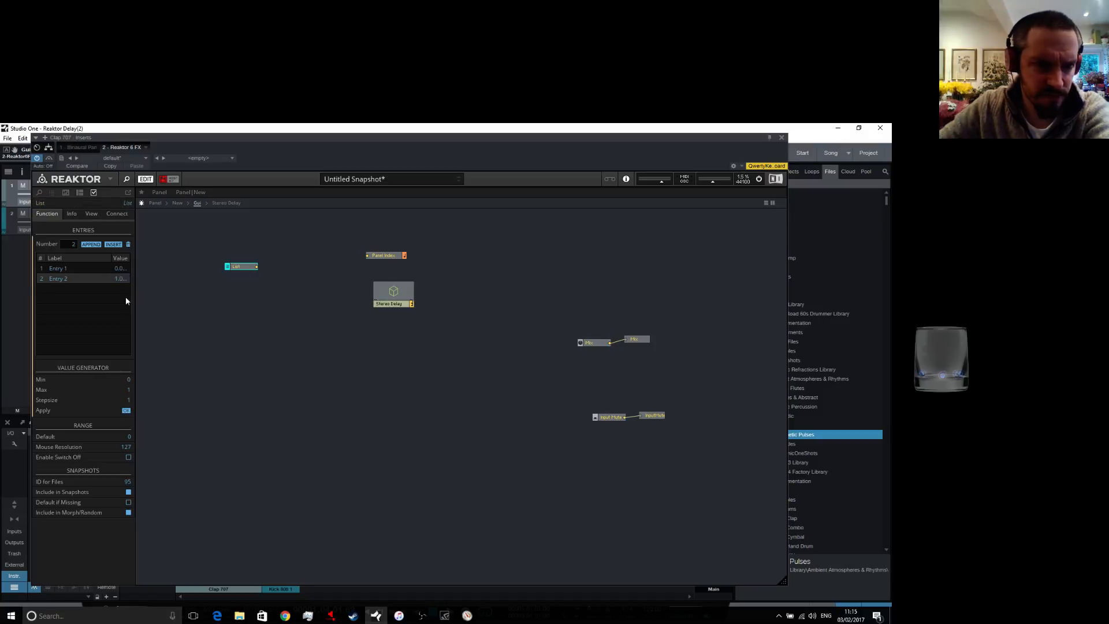
Label the List's first entry Stereo Delay and its second entry Dual Delay
{"action": "double_click", "coordinate": [68, 266]}
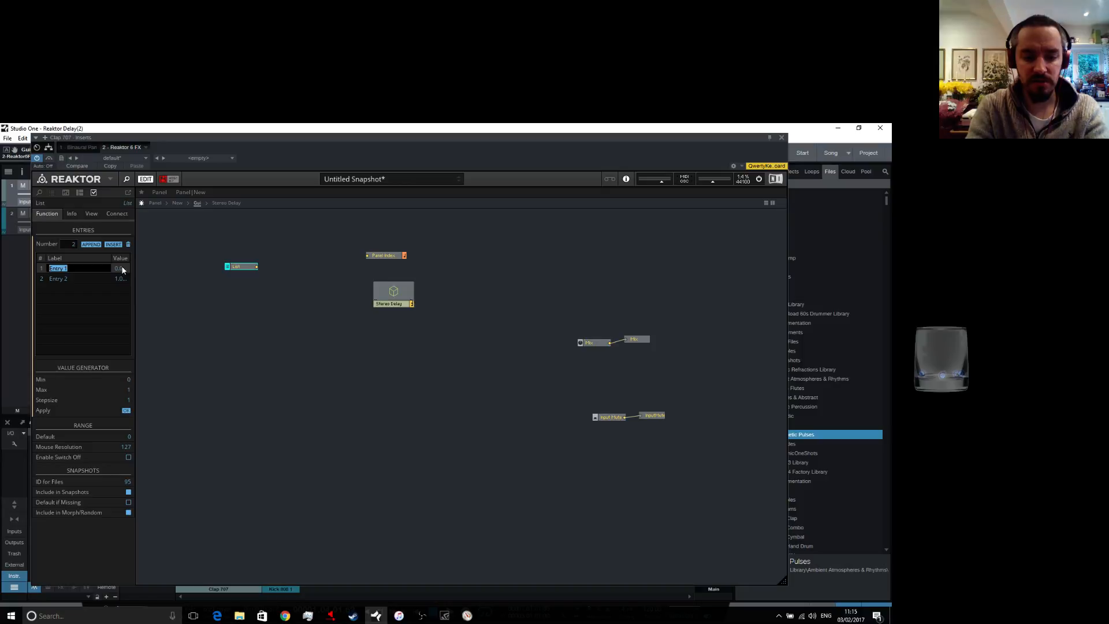
{"action": "type", "text": "Sy"}
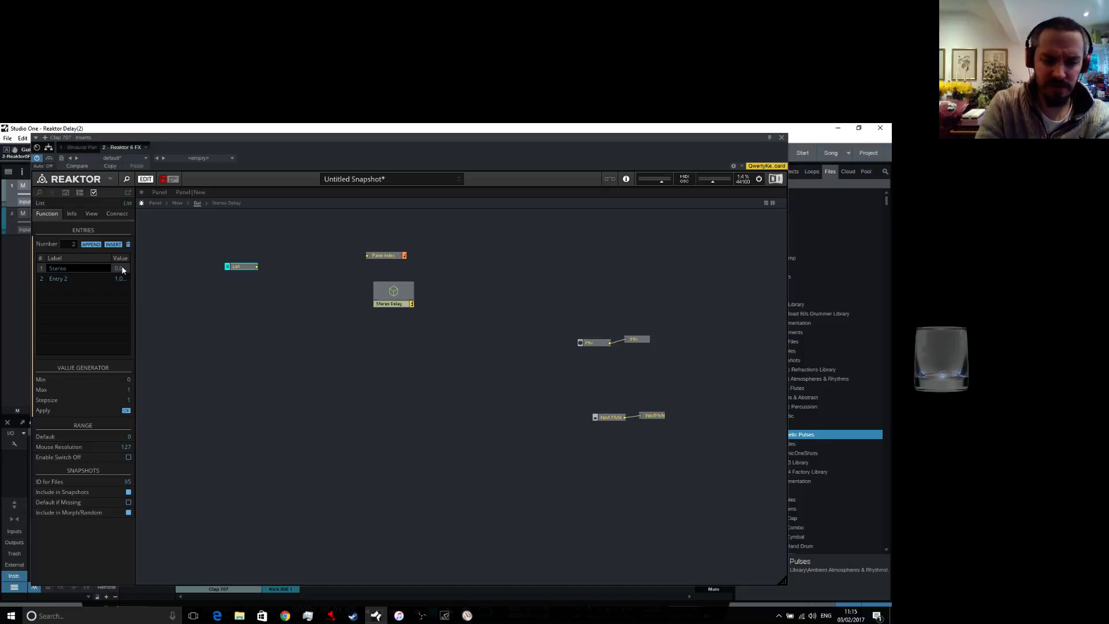
{"action": "type", "text": "ereo Delay"}
{"action": "key", "text": "Return"}
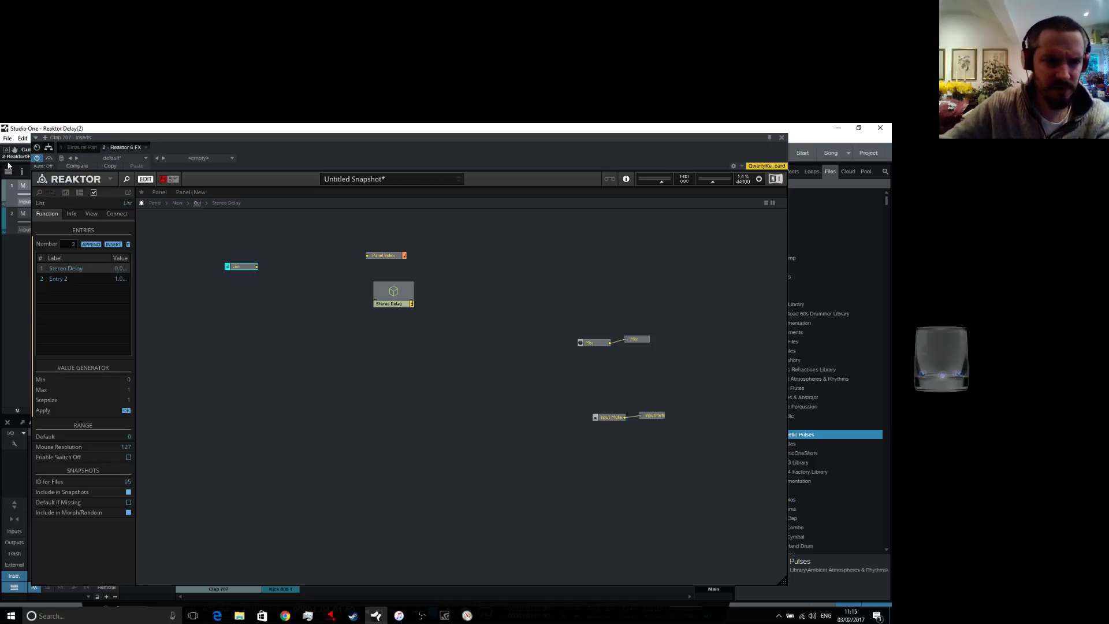
{"action": "double_click", "coordinate": [54, 278]}
{"action": "type", "text": "Du"}
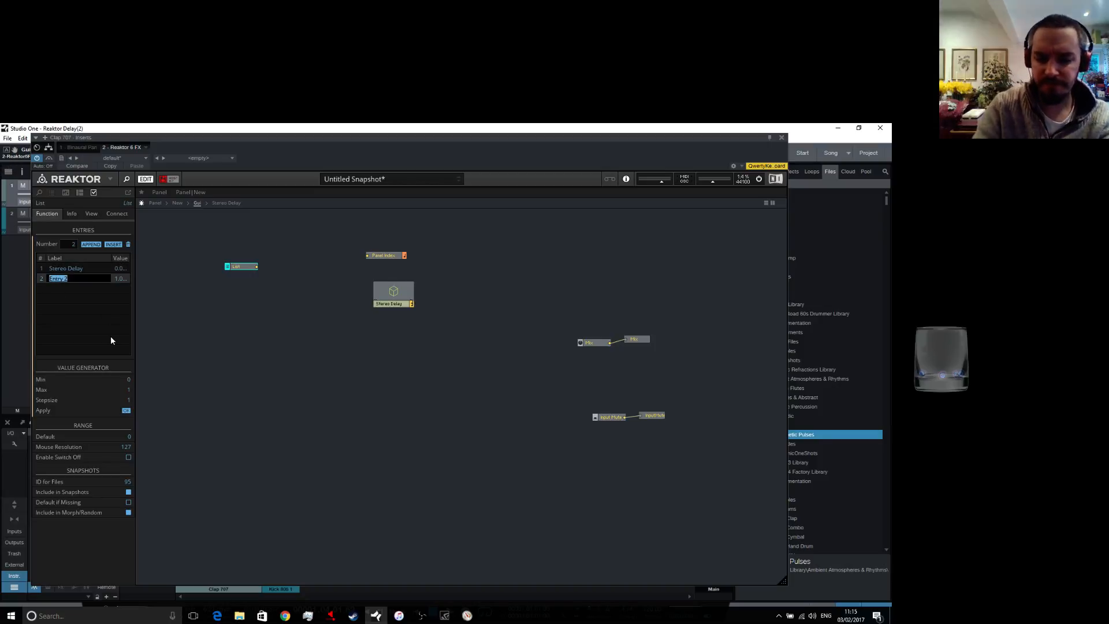
{"action": "type", "text": "al Delay"}
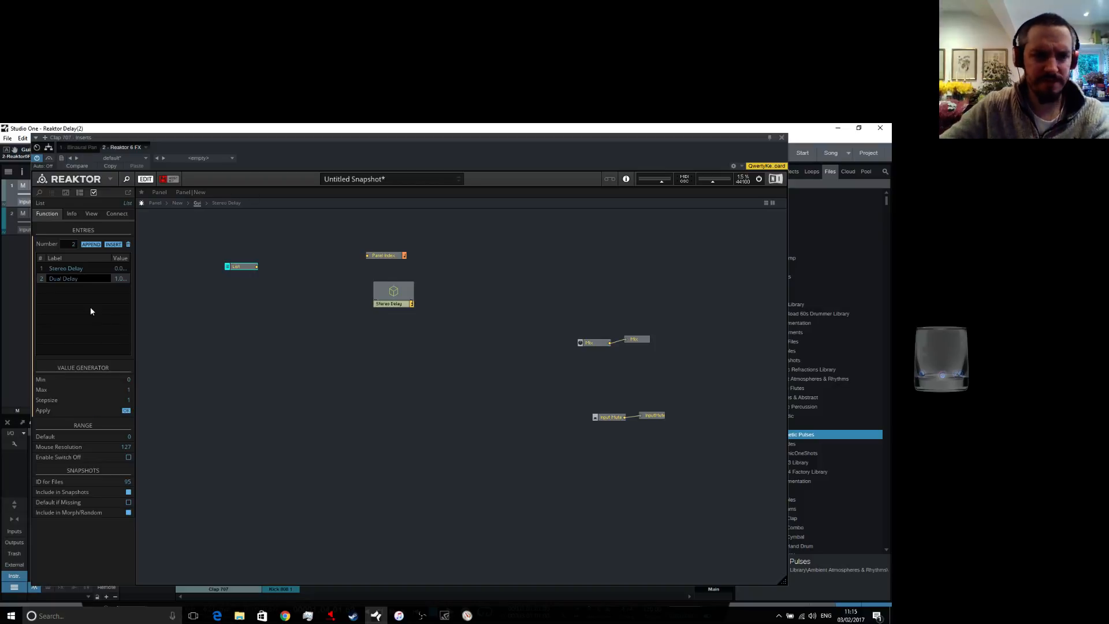
{"action": "key", "text": "Return"}
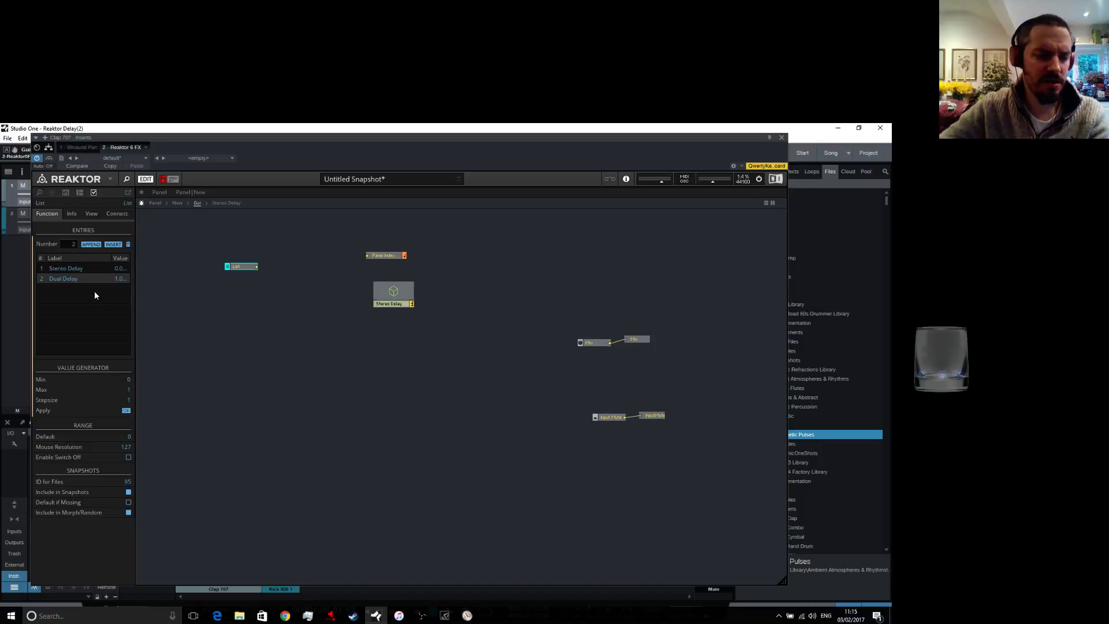
Append a third List entry labelled Ping-Pong Delay and set its value to 2
{"action": "left_click", "coordinate": [91, 245]}
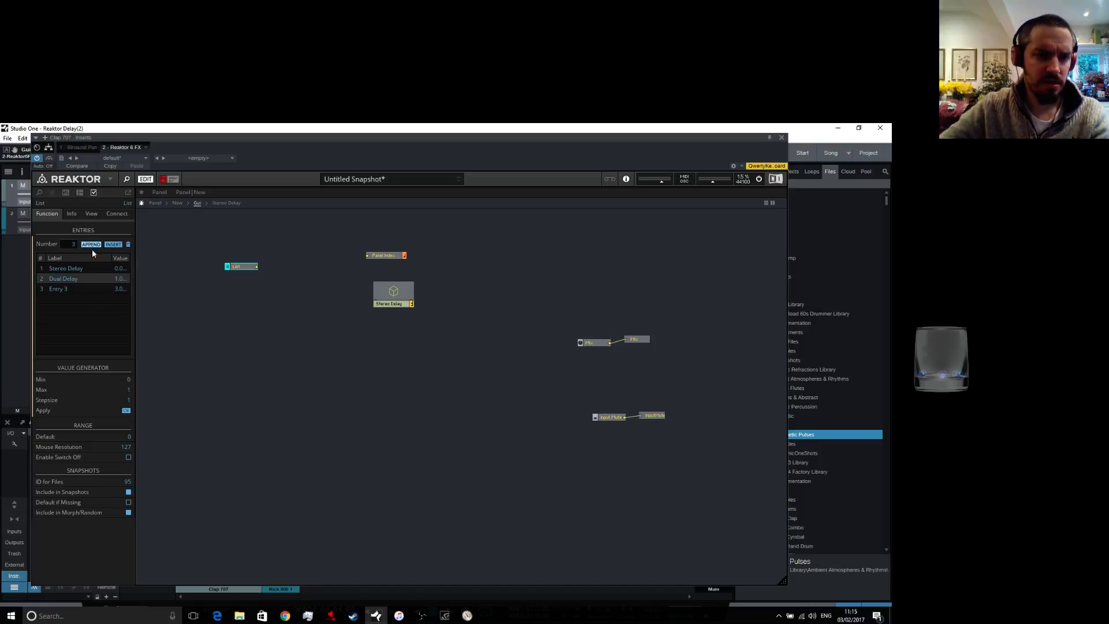
{"action": "double_click", "coordinate": [64, 289]}
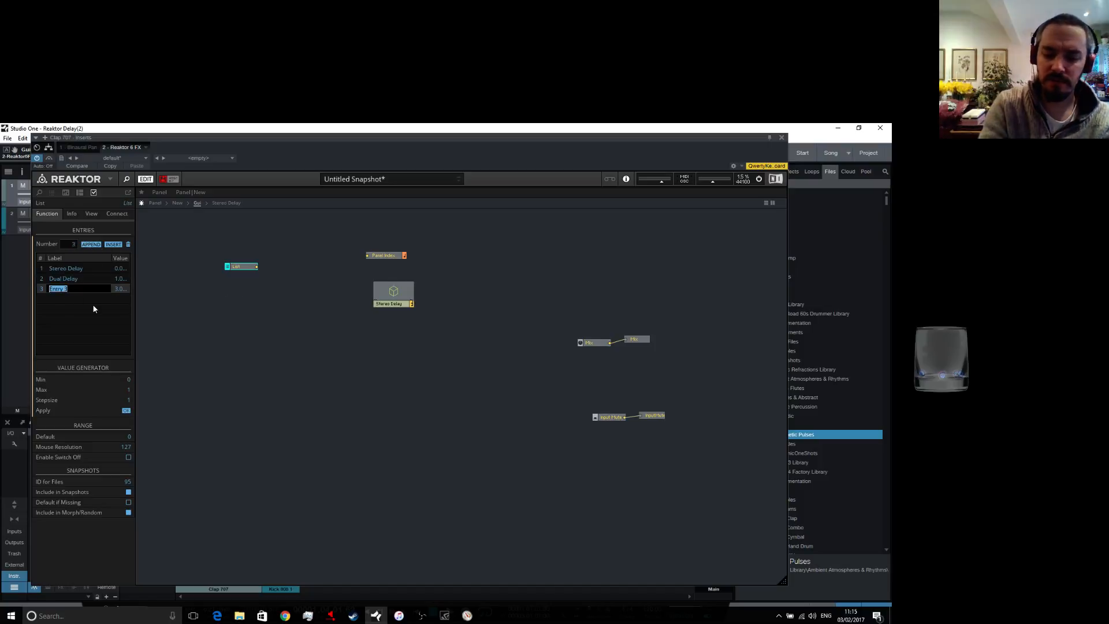
{"action": "type", "text": "Ping-Pong Delay"}
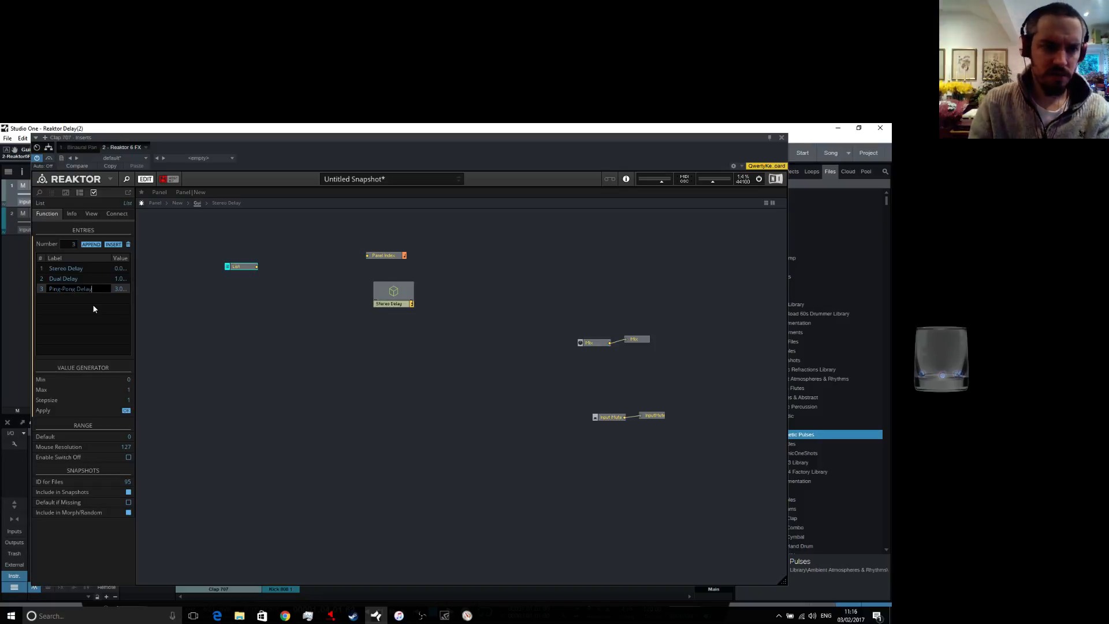
{"action": "key", "text": "Return"}
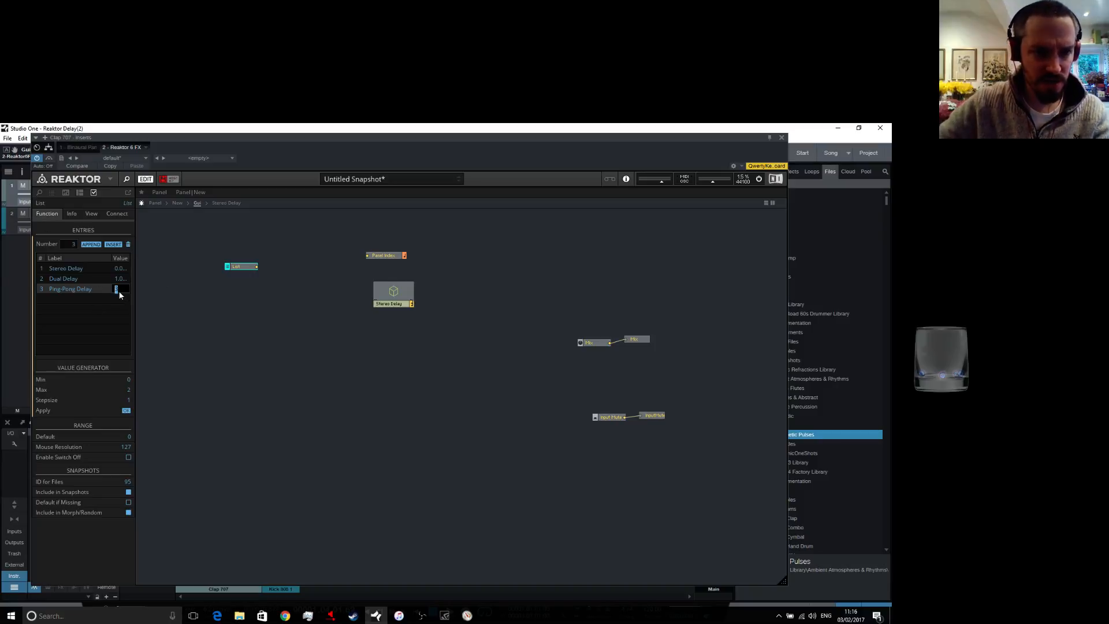
{"action": "left_click", "coordinate": [186, 311]}
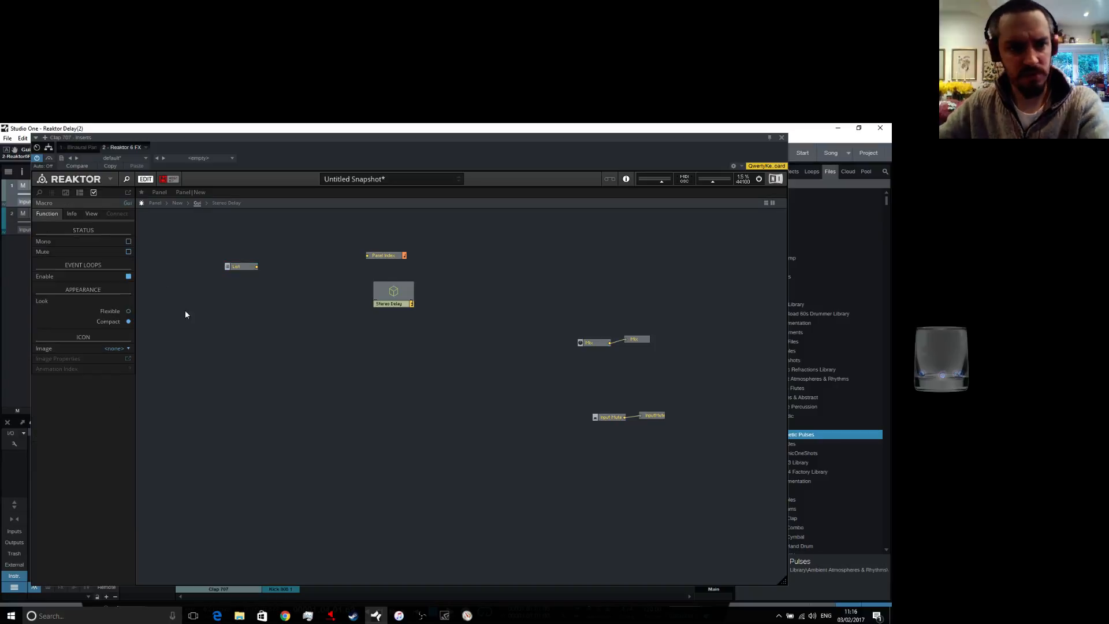
Rename the List module as Mode
{"action": "left_click", "coordinate": [247, 268]}
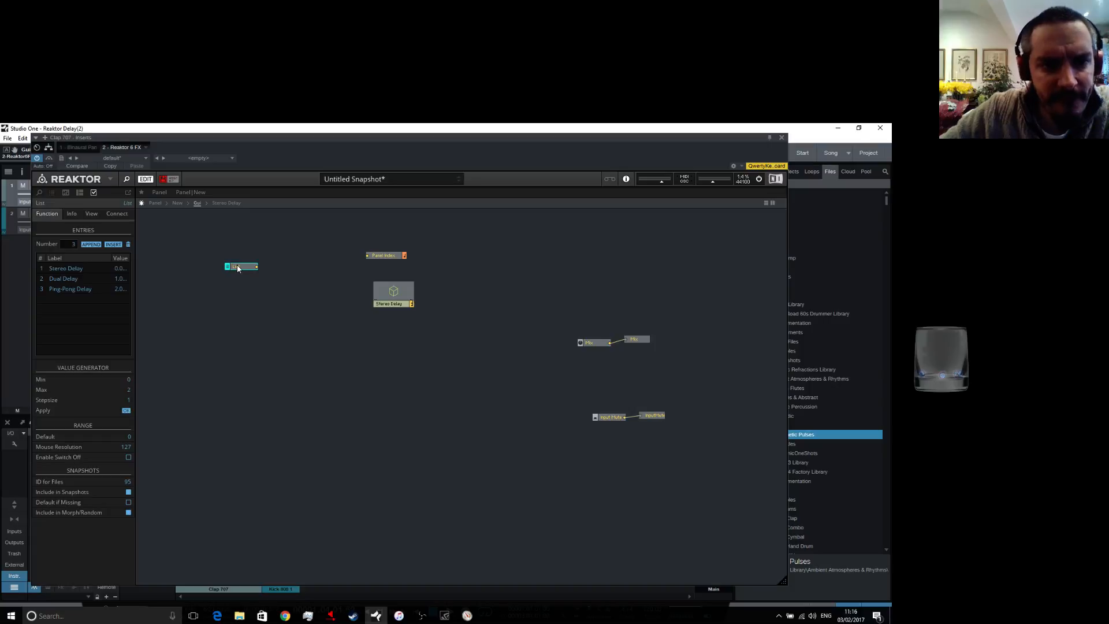
{"action": "double_click", "coordinate": [237, 268]}
{"action": "type", "text": "Mode"}
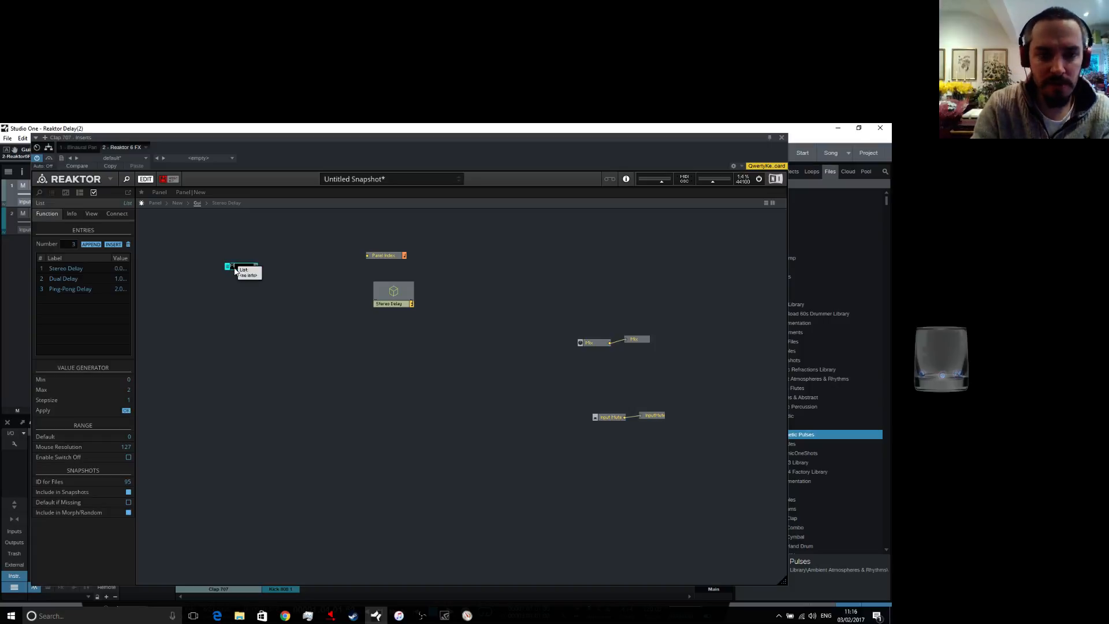
{"action": "key", "text": "Return"}
{"action": "left_click", "coordinate": [273, 261]}
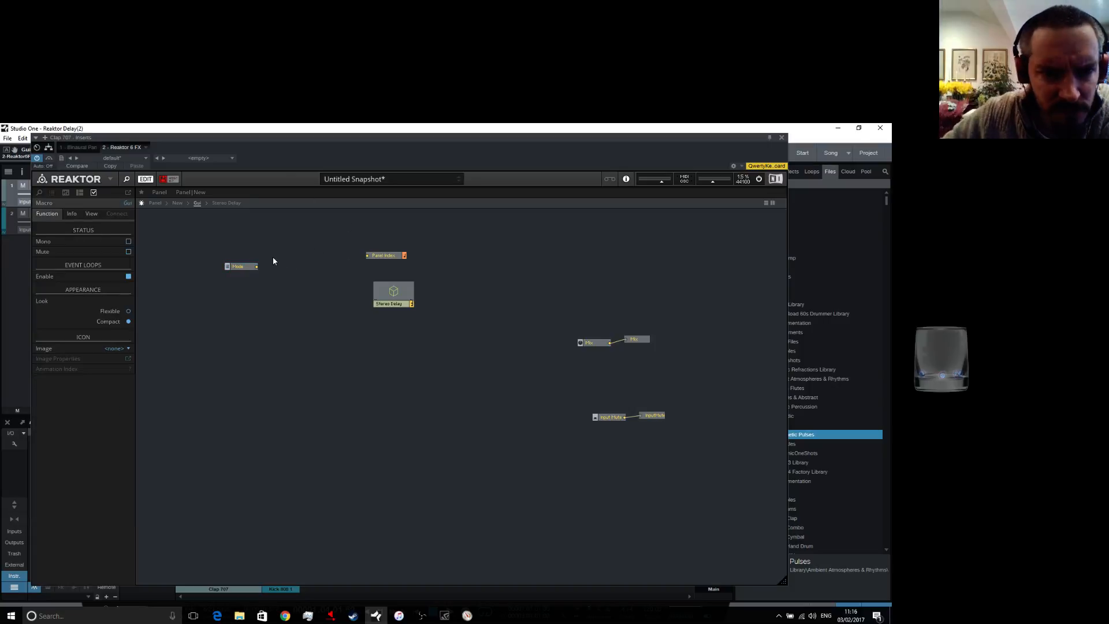
Connect the Mode list's output to the Panel Index input and align the Mode module level with Panel Index
{"action": "left_click_drag", "start_coordinate": [258, 268], "coordinate": [367, 256]}
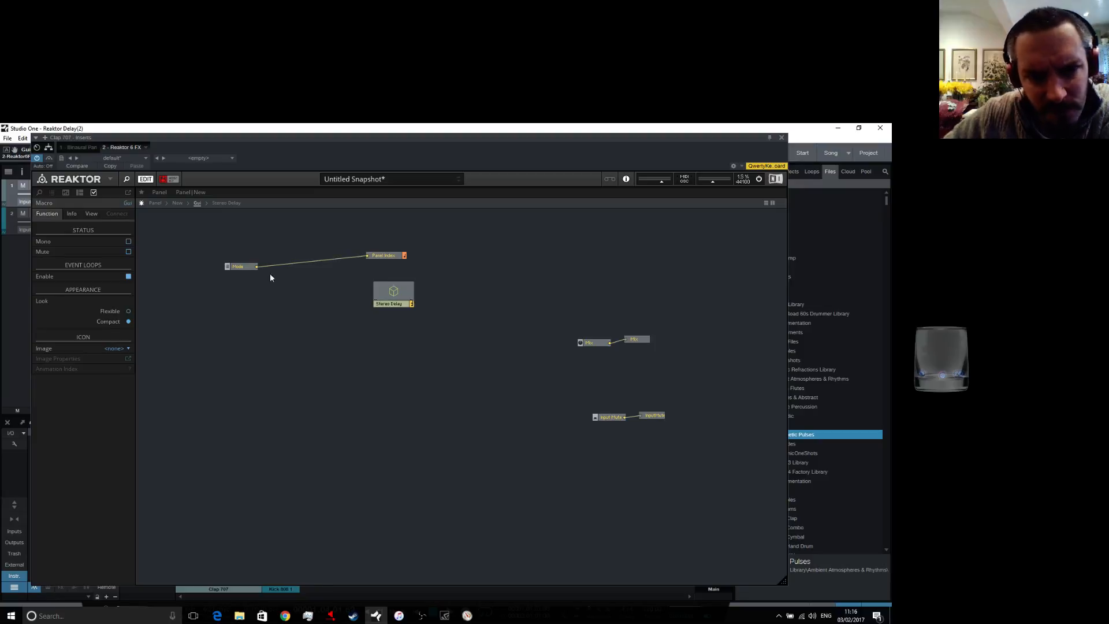
{"action": "left_click_drag", "start_coordinate": [245, 268], "coordinate": [267, 260]}
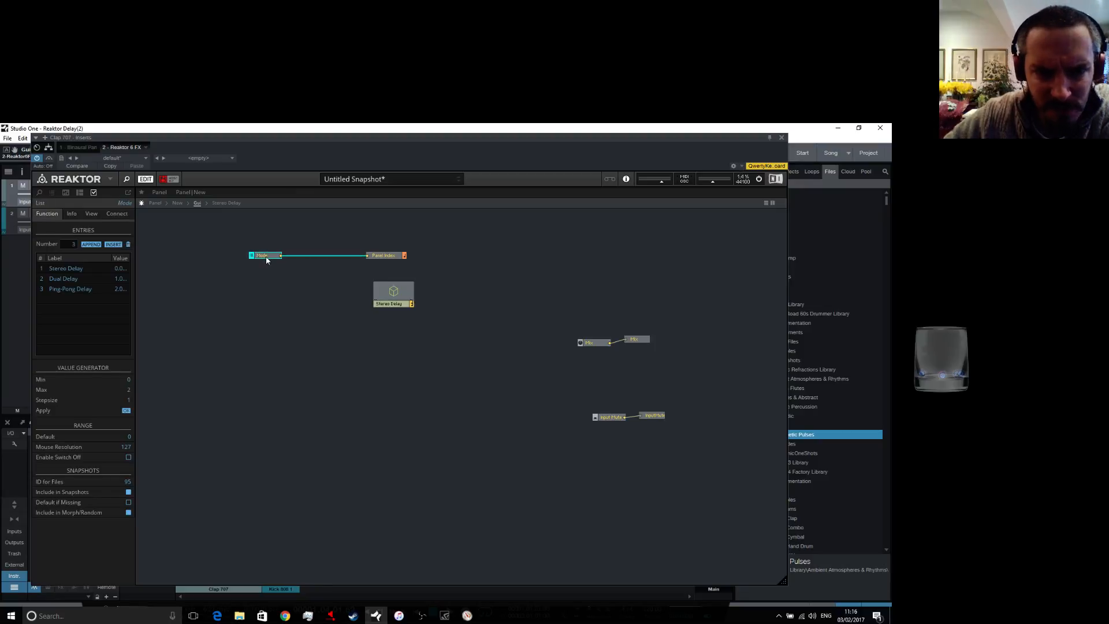
{"action": "left_click", "coordinate": [284, 267]}
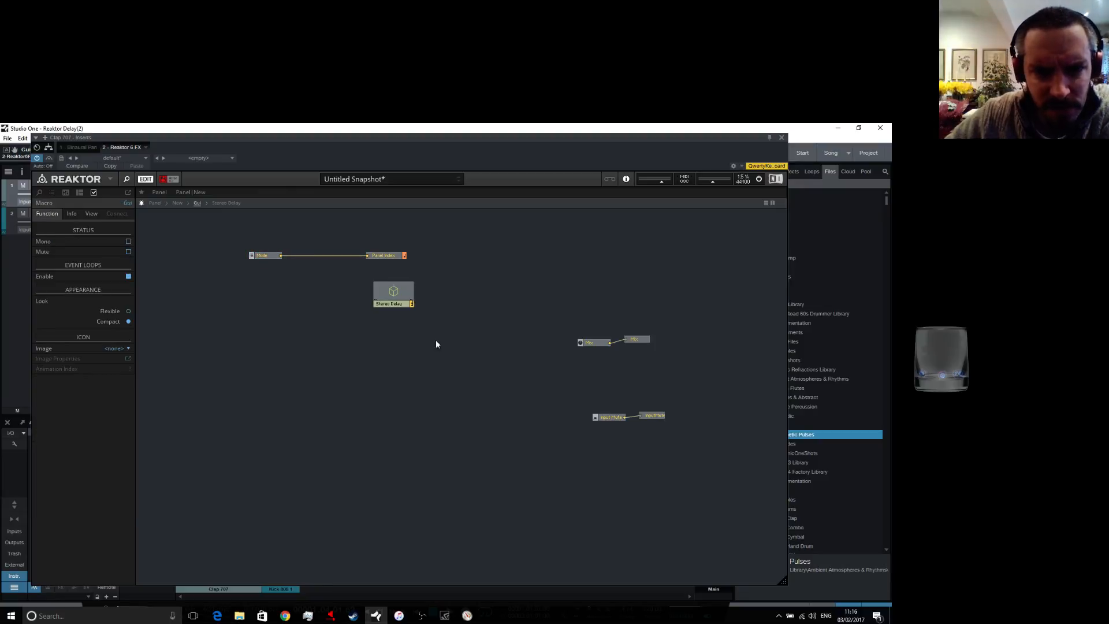
Inspect the Mode switch's function settings in the New instrument's structure and review the instrument panel
{"action": "double_click", "coordinate": [340, 350]}
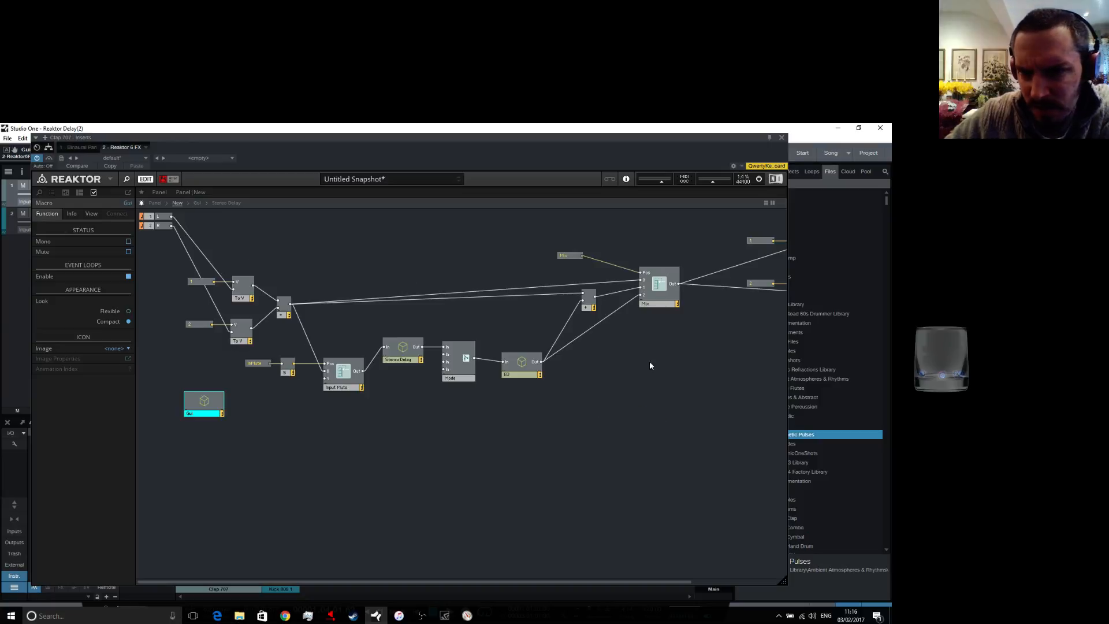
{"action": "left_click", "coordinate": [447, 378]}
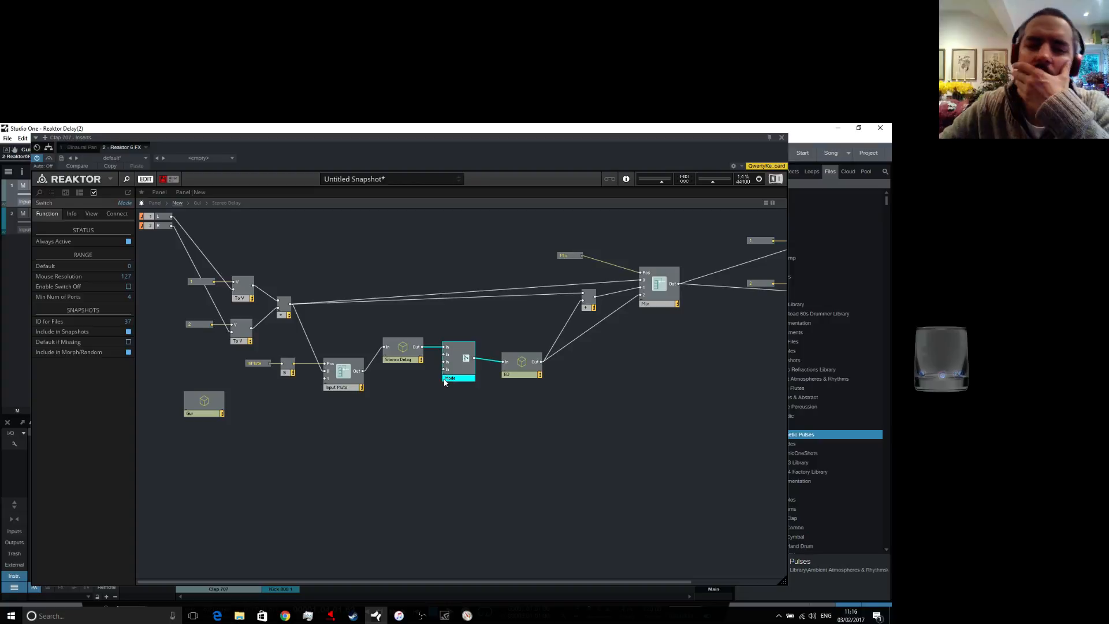
{"action": "double_click", "coordinate": [311, 432]}
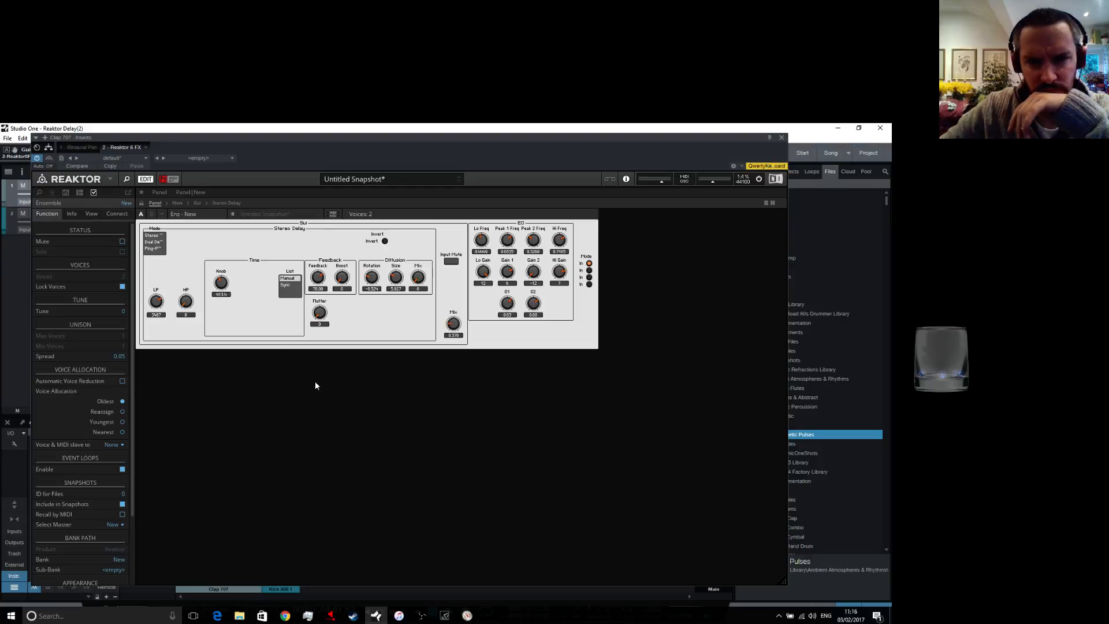
{"action": "left_click", "coordinate": [197, 203]}
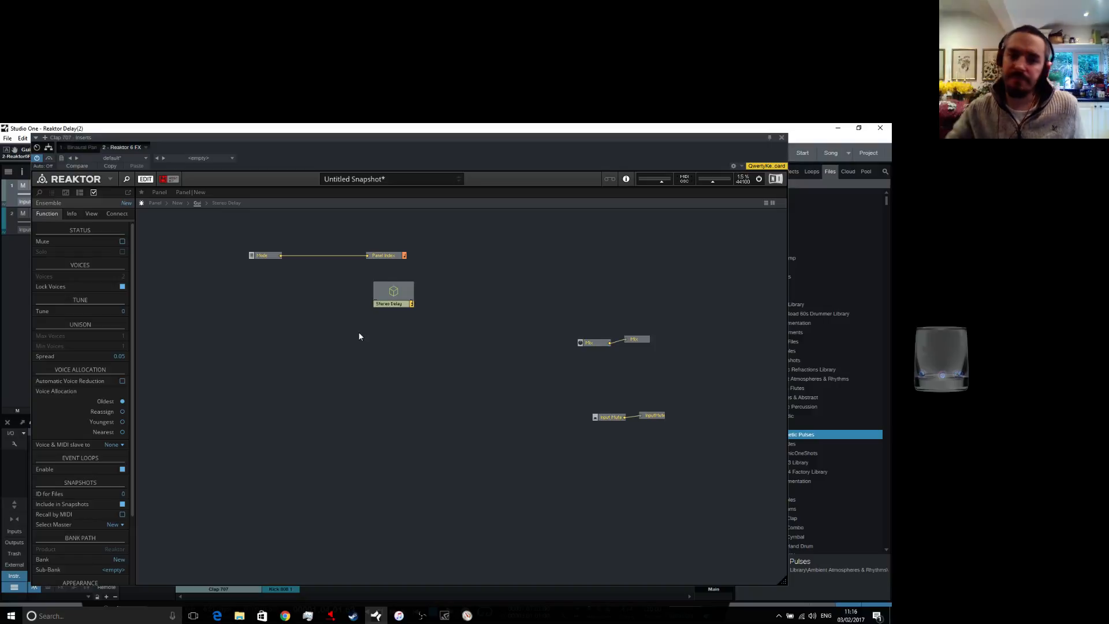
In the New instrument's structure, move the Stereo Delay macro slightly higher, ahead of the Mode switch
{"action": "right_click", "coordinate": [231, 294]}
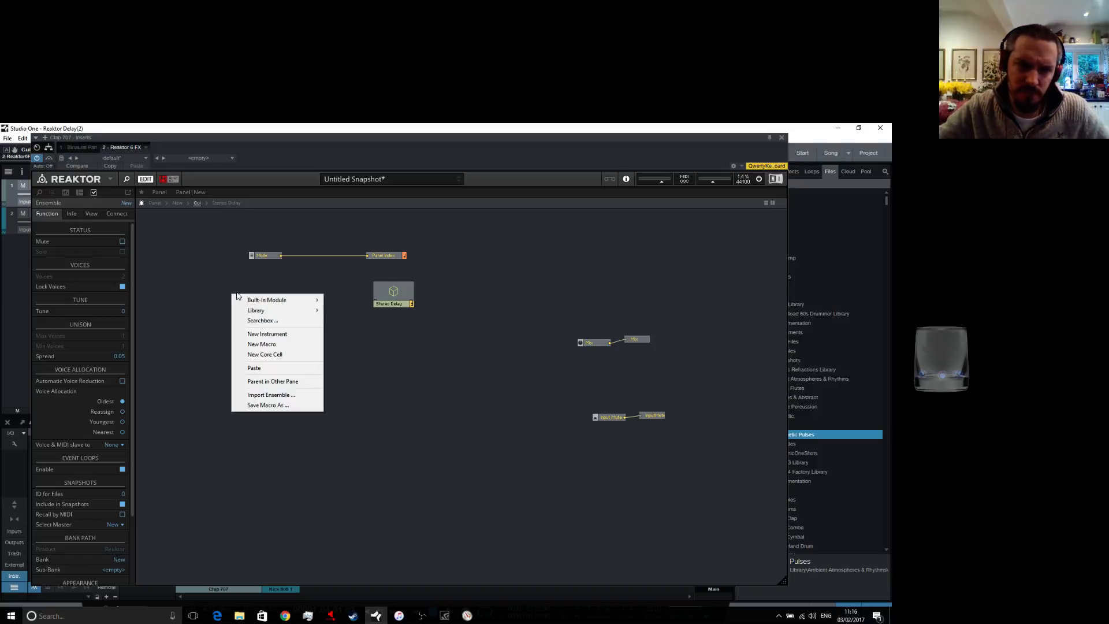
{"action": "mouse_move", "coordinate": [298, 300]}
{"action": "left_click", "coordinate": [515, 359]}
{"action": "double_click", "coordinate": [515, 358]}
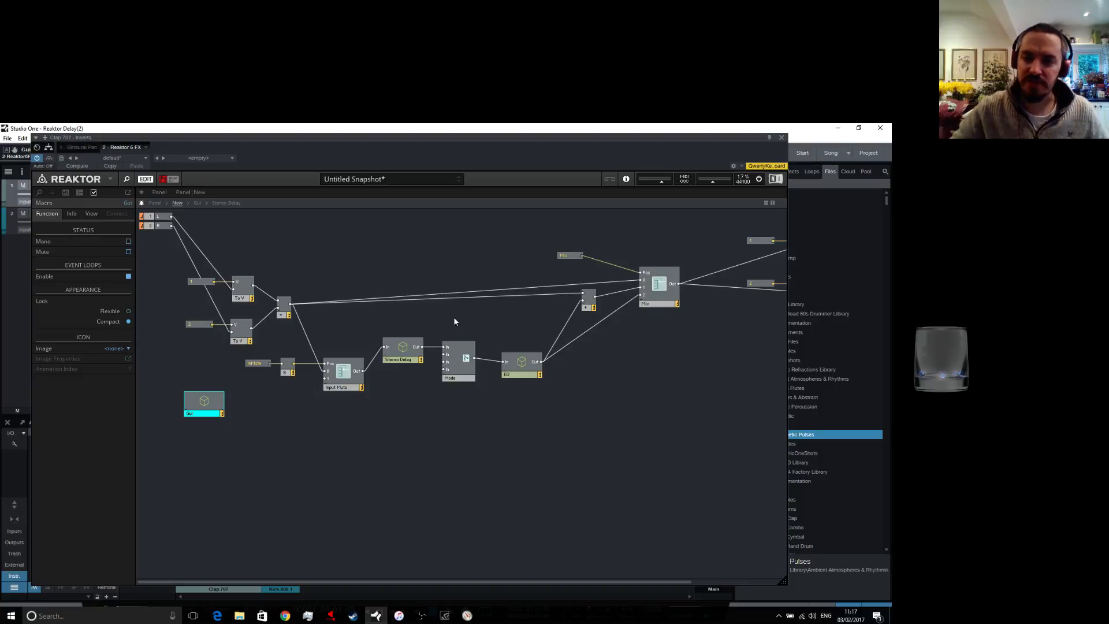
{"action": "mouse_move", "coordinate": [457, 360]}
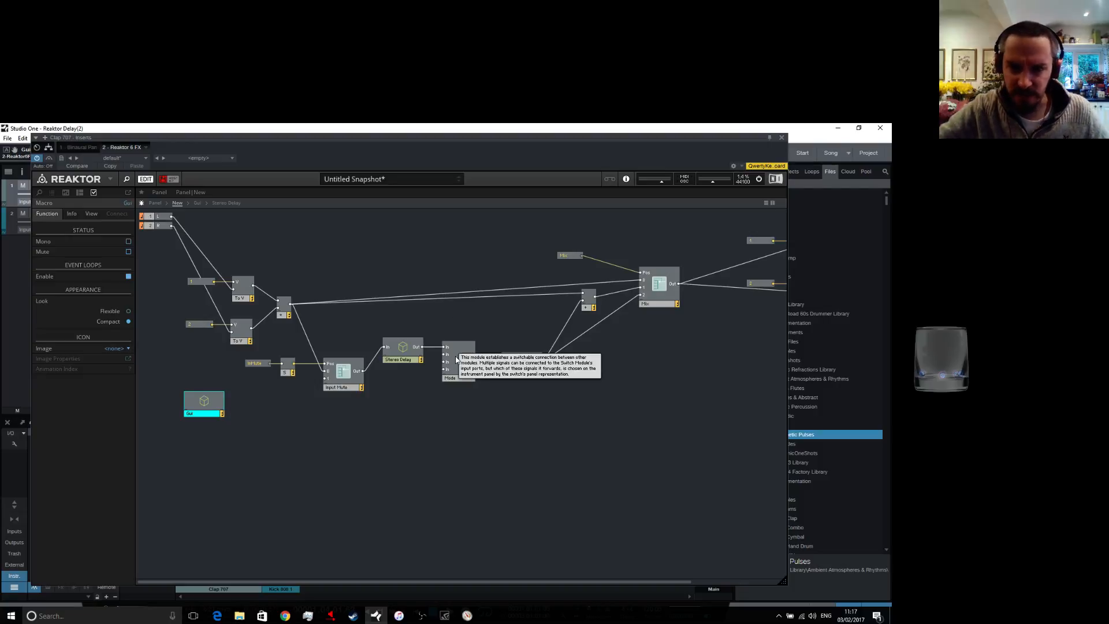
{"action": "left_click", "coordinate": [402, 364]}
{"action": "left_click_drag", "start_coordinate": [402, 364], "coordinate": [400, 346]}
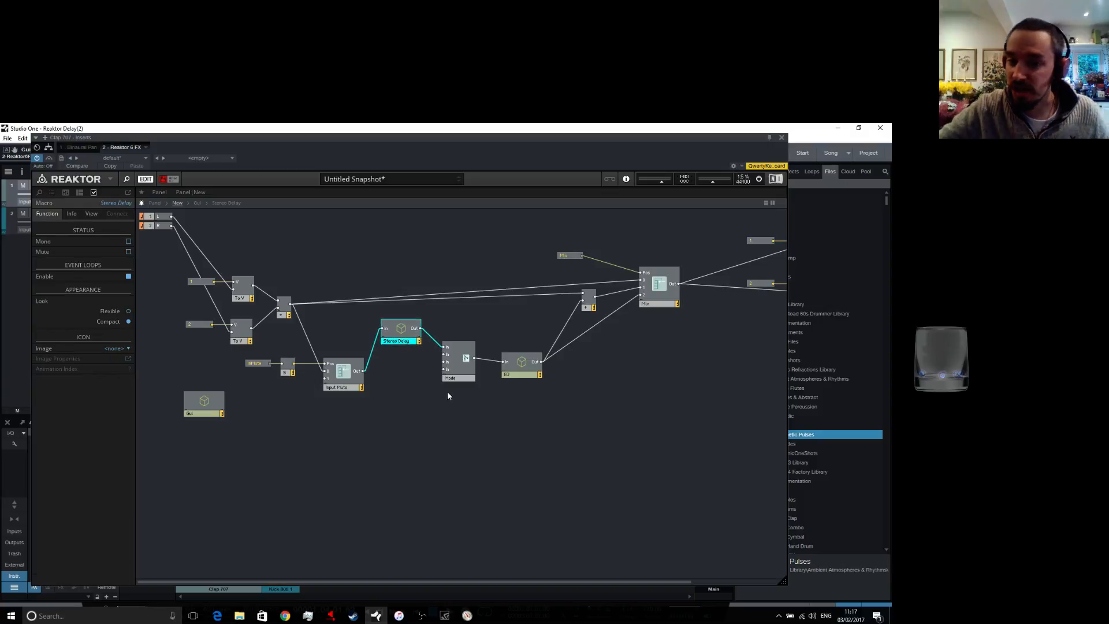
{"action": "left_click", "coordinate": [431, 425]}
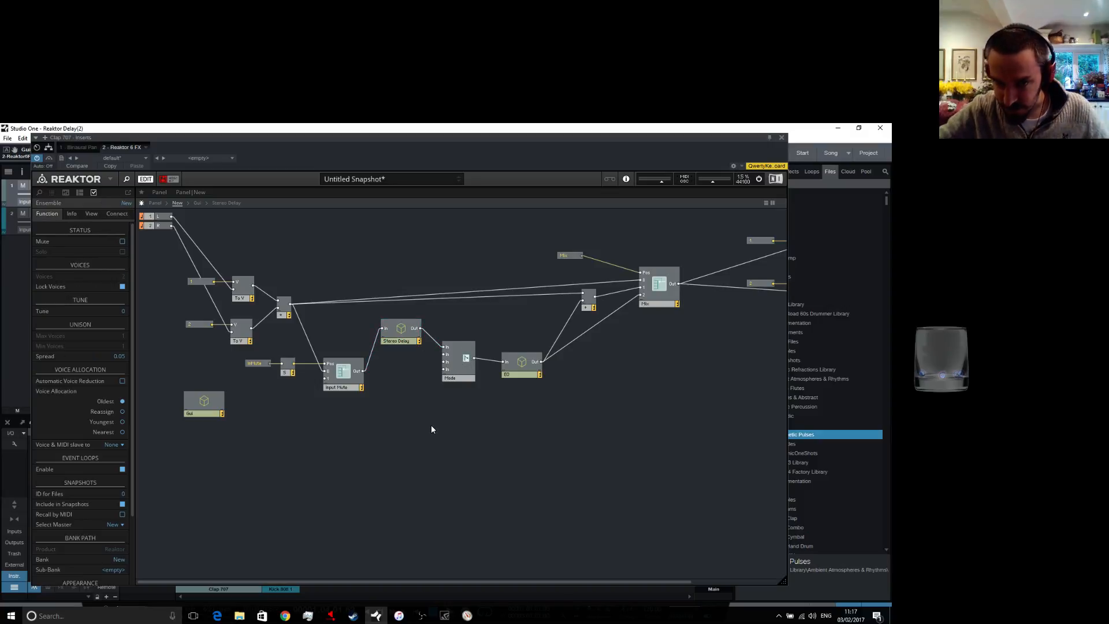
In the Gui macro, shift Panel Index slightly up above Stereo Delay and delete the Mode list
{"action": "double_click", "coordinate": [434, 427]}
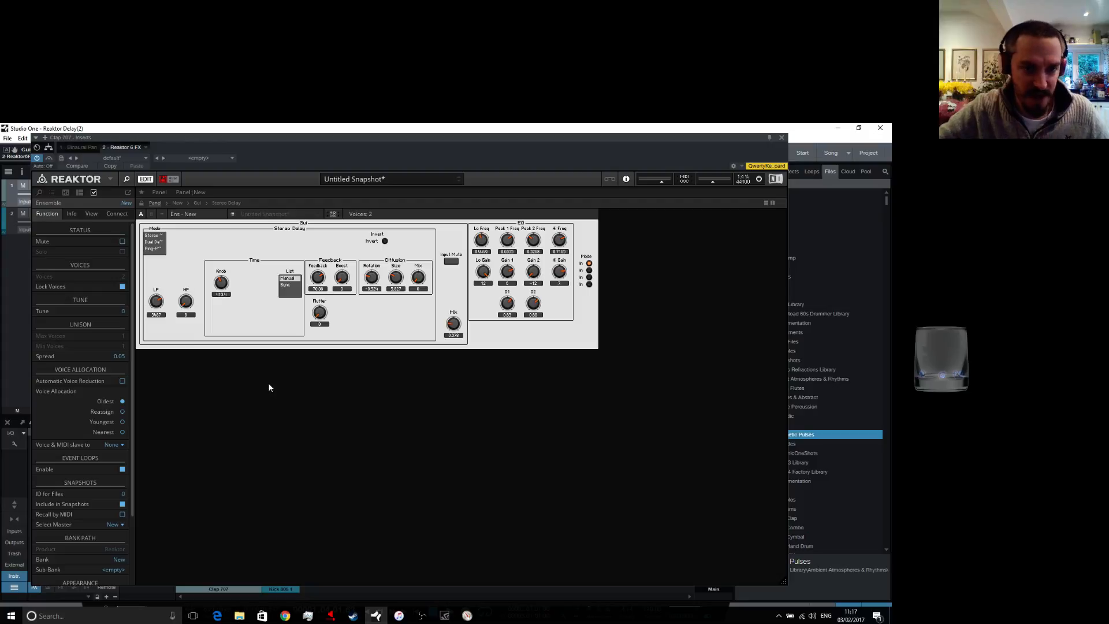
{"action": "left_click", "coordinate": [198, 204]}
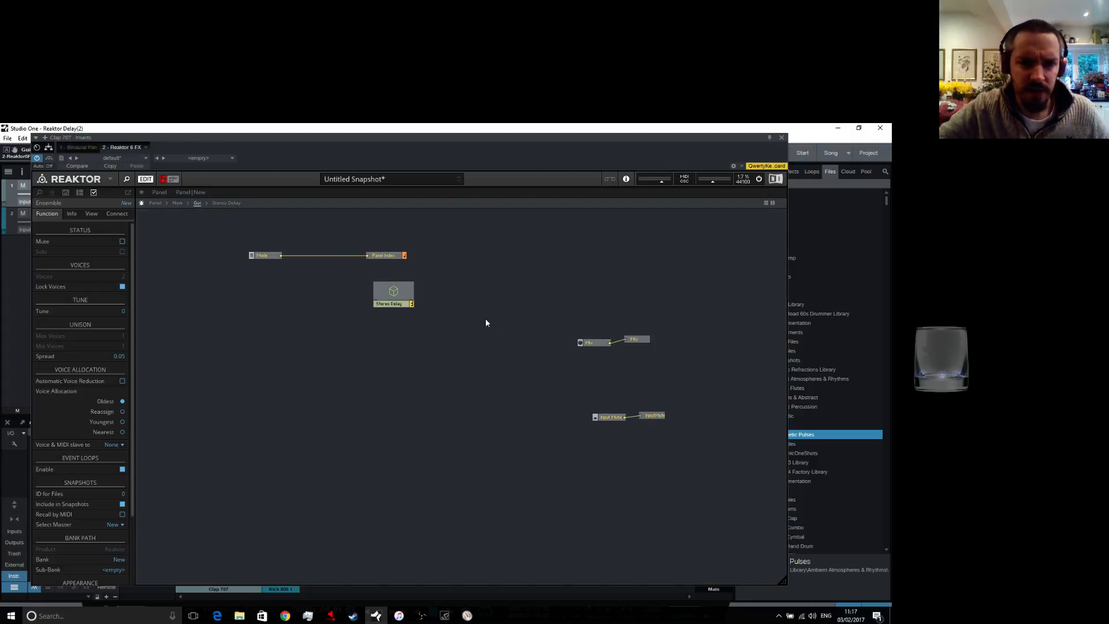
{"action": "left_click_drag", "start_coordinate": [380, 252], "coordinate": [388, 246]}
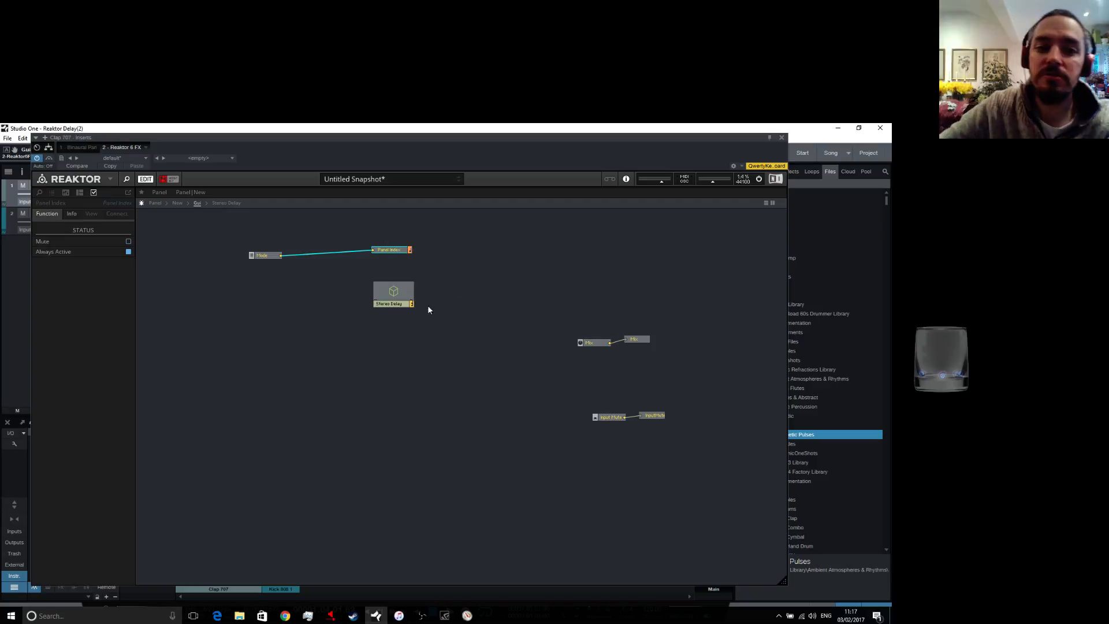
{"action": "right_click", "coordinate": [235, 347]}
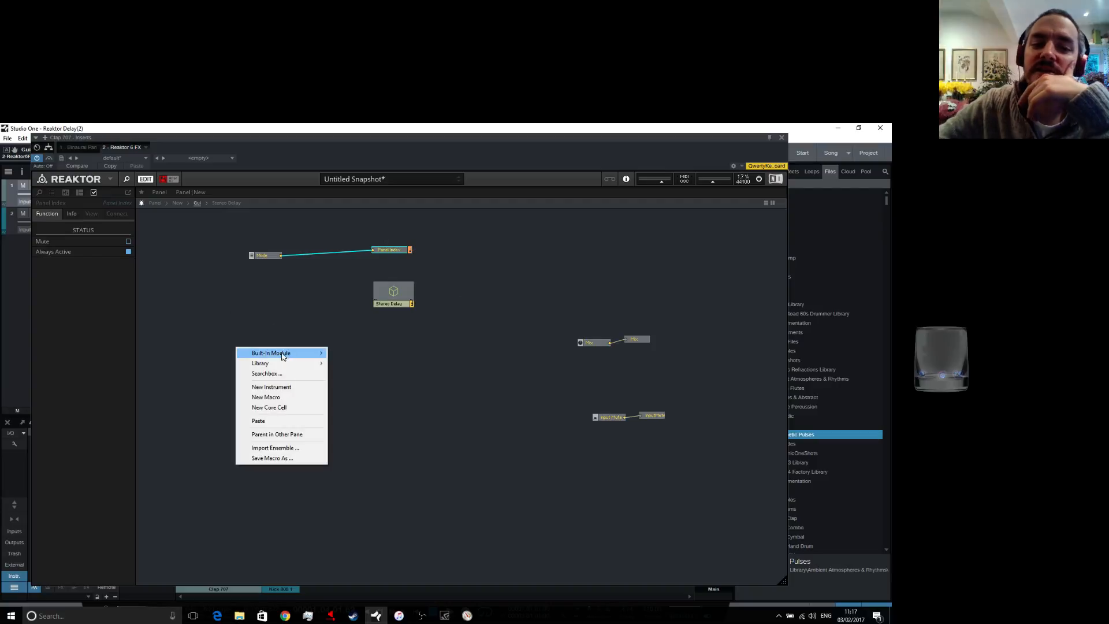
{"action": "left_click", "coordinate": [269, 250]}
{"action": "left_click_drag", "start_coordinate": [278, 230], "coordinate": [234, 283]}
{"action": "key", "text": "Delete"}
Add a built-in Switch module to the Gui macro and rename it as Mode
{"action": "right_click", "coordinate": [200, 280]}
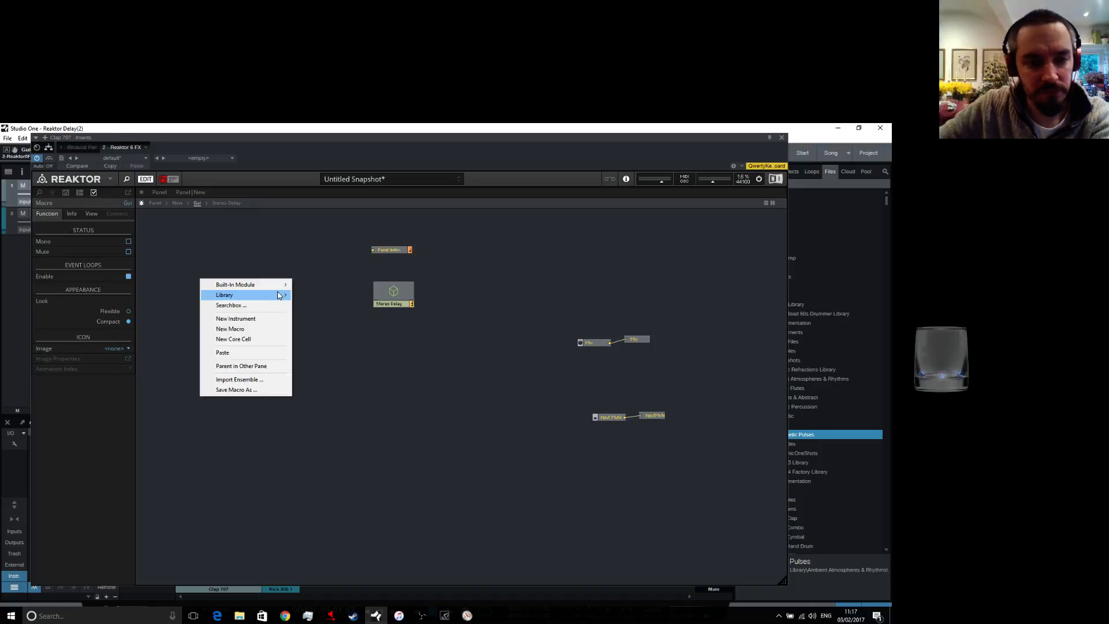
{"action": "mouse_move", "coordinate": [268, 286]}
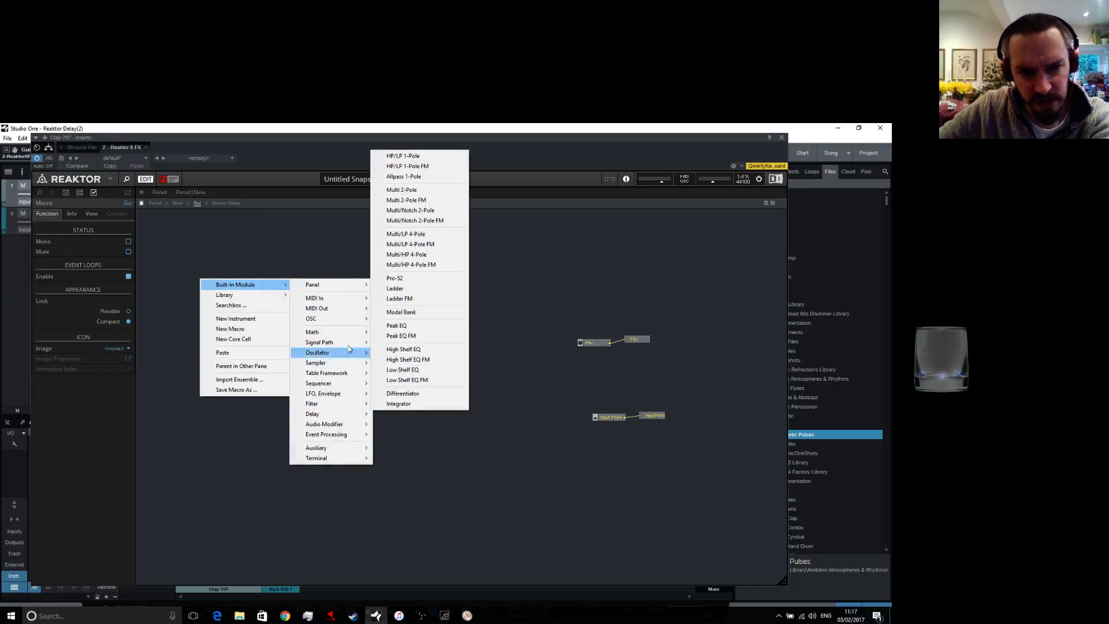
{"action": "mouse_move", "coordinate": [355, 285]}
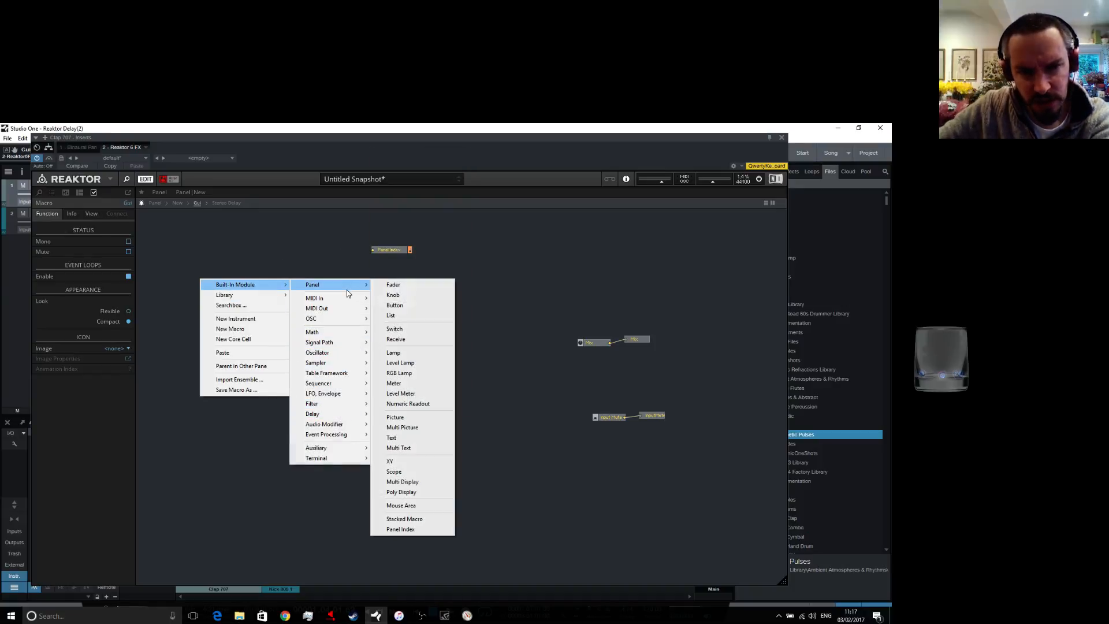
{"action": "left_click", "coordinate": [394, 329]}
{"action": "left_click_drag", "start_coordinate": [214, 297], "coordinate": [231, 318]}
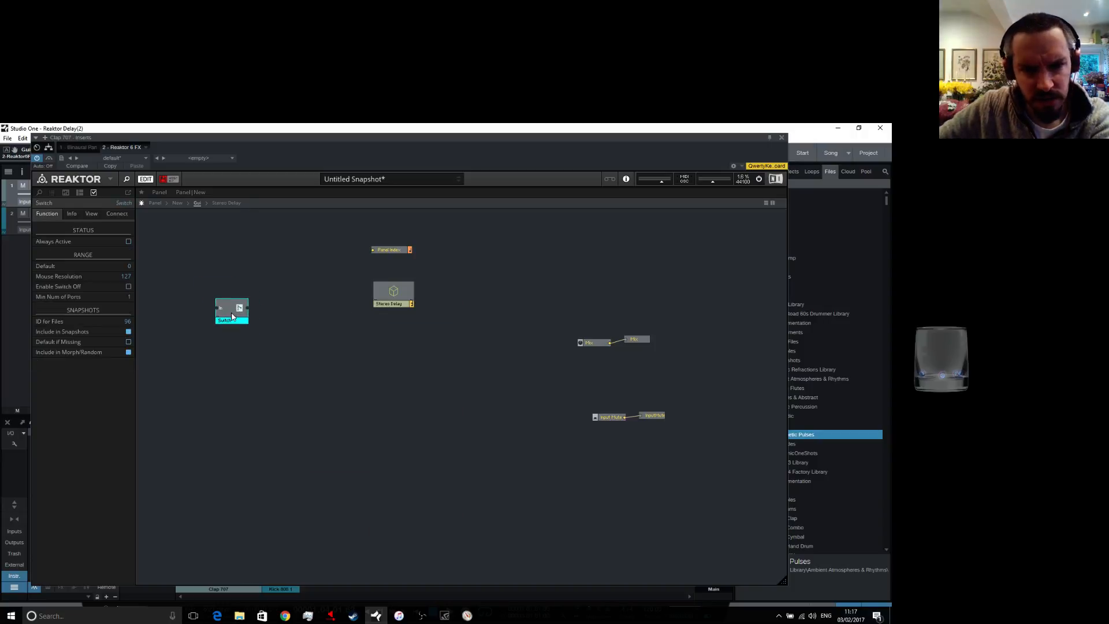
{"action": "type", "text": "M"}
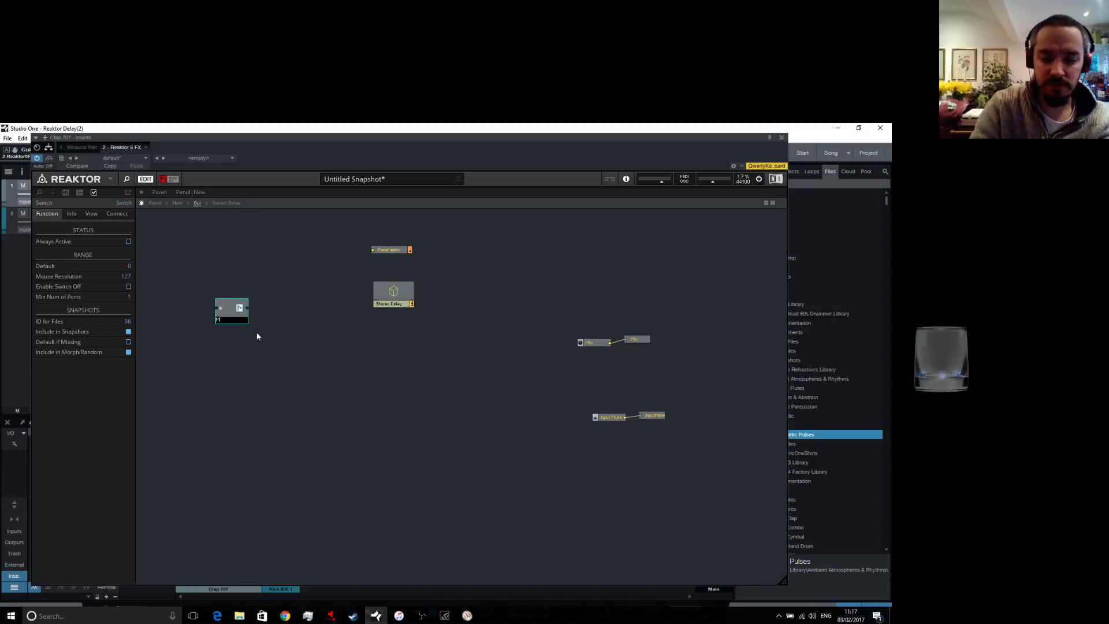
{"action": "type", "text": "ode"}
{"action": "key", "text": "Return"}
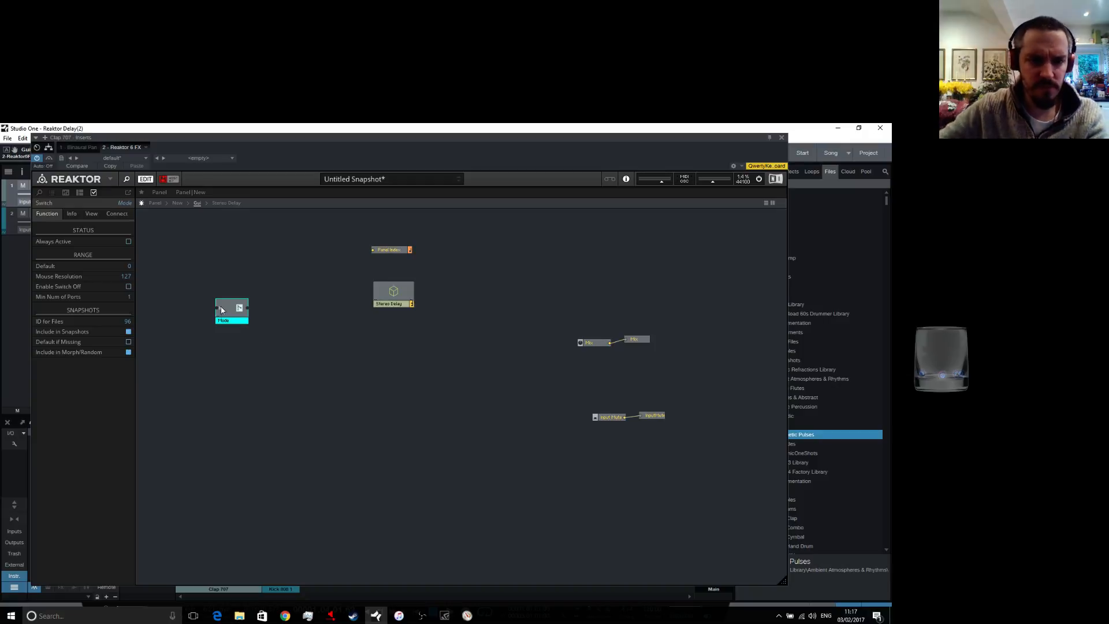
Set the new Mode switch's minimum number of ports to 4 and place it beside the Stereo Delay macro
{"action": "left_click", "coordinate": [116, 213]}
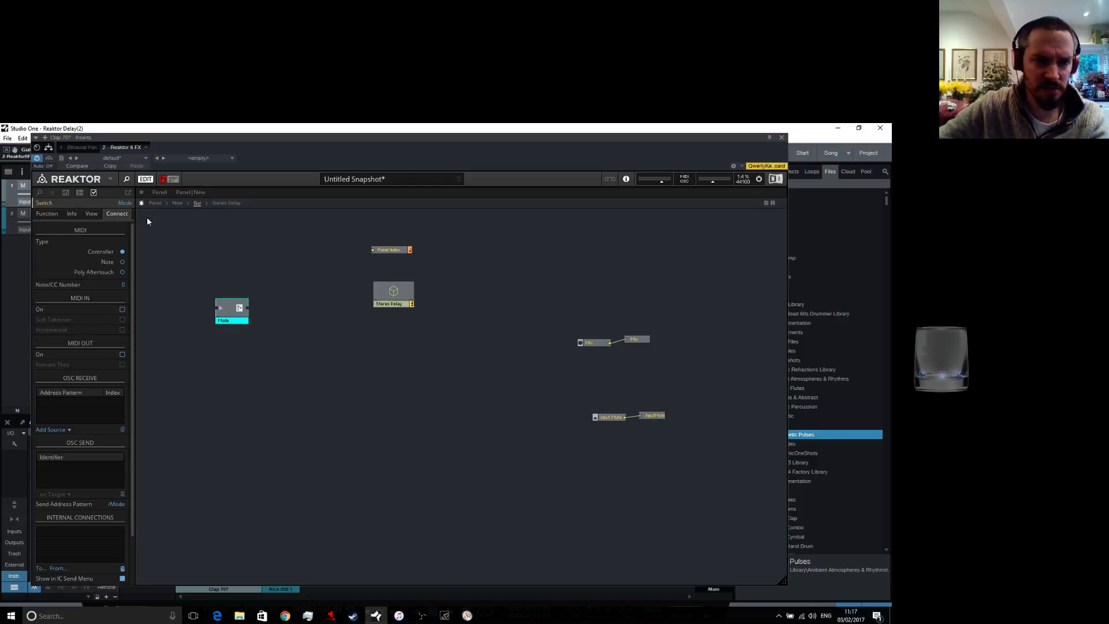
{"action": "left_click", "coordinate": [46, 215]}
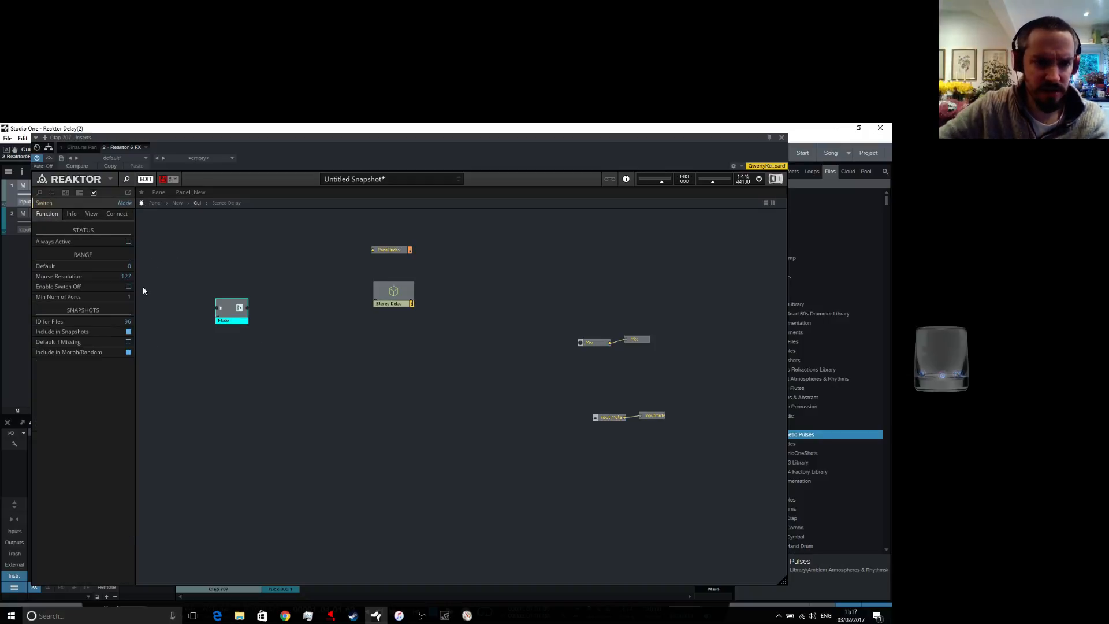
{"action": "left_click_drag", "start_coordinate": [127, 298], "coordinate": [138, 292]}
{"action": "left_click_drag", "start_coordinate": [237, 331], "coordinate": [255, 303]}
{"action": "left_click", "coordinate": [306, 276]}
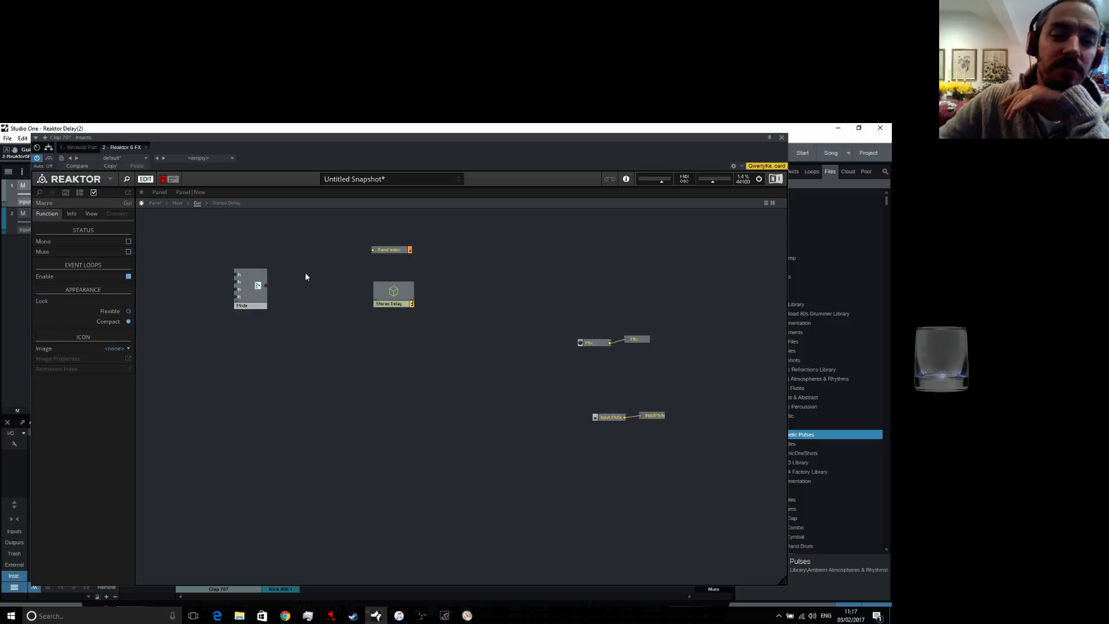
Link the Gui macro's Mode switch to the New instrument's Mode switch through an internal connection and check the link
{"action": "left_click", "coordinate": [252, 306]}
{"action": "left_click", "coordinate": [117, 213]}
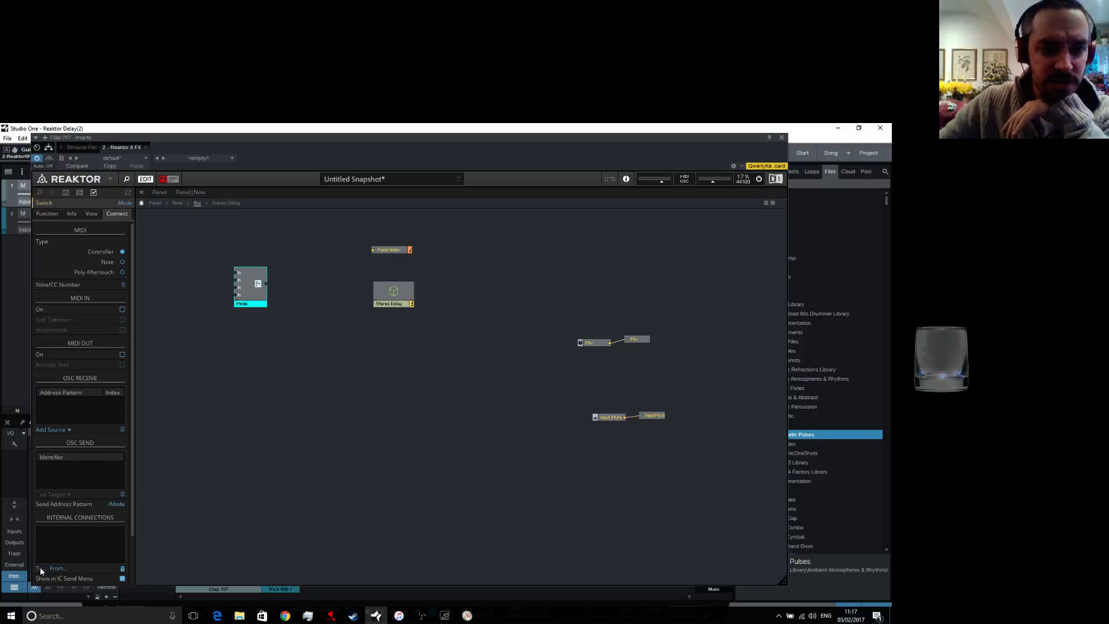
{"action": "double_click", "coordinate": [352, 427]}
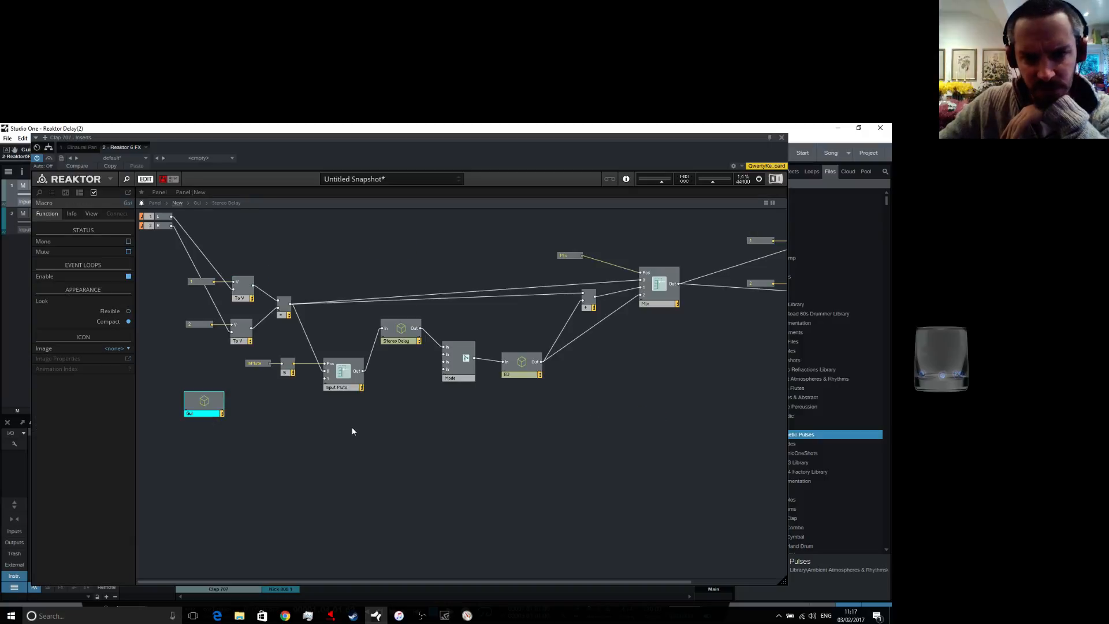
{"action": "left_click", "coordinate": [456, 376]}
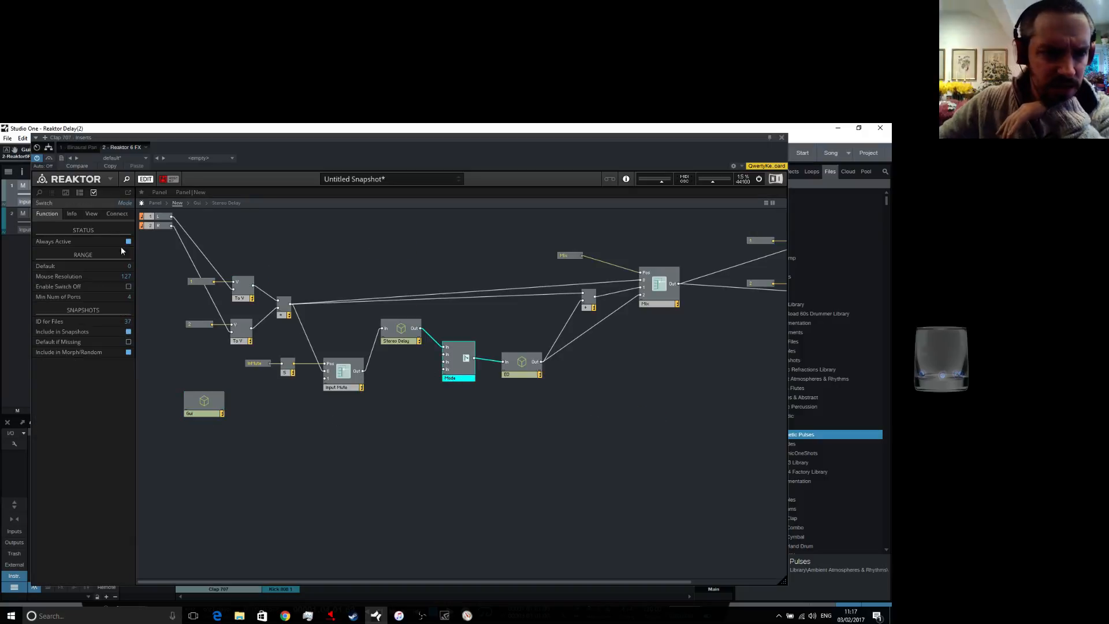
{"action": "left_click", "coordinate": [117, 214]}
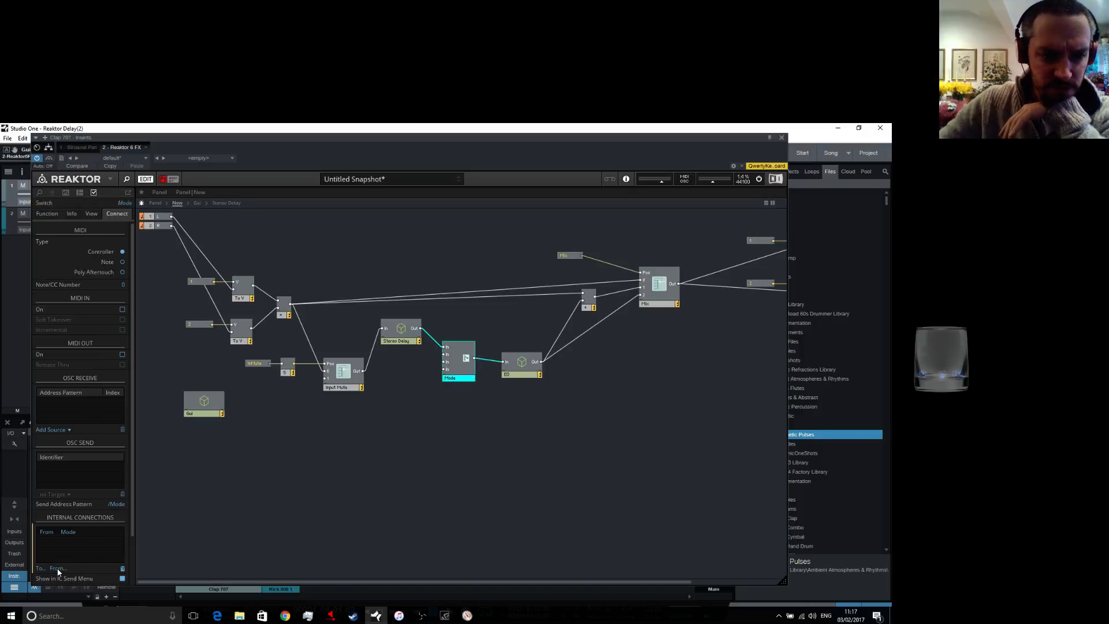
{"action": "left_click", "coordinate": [69, 532]}
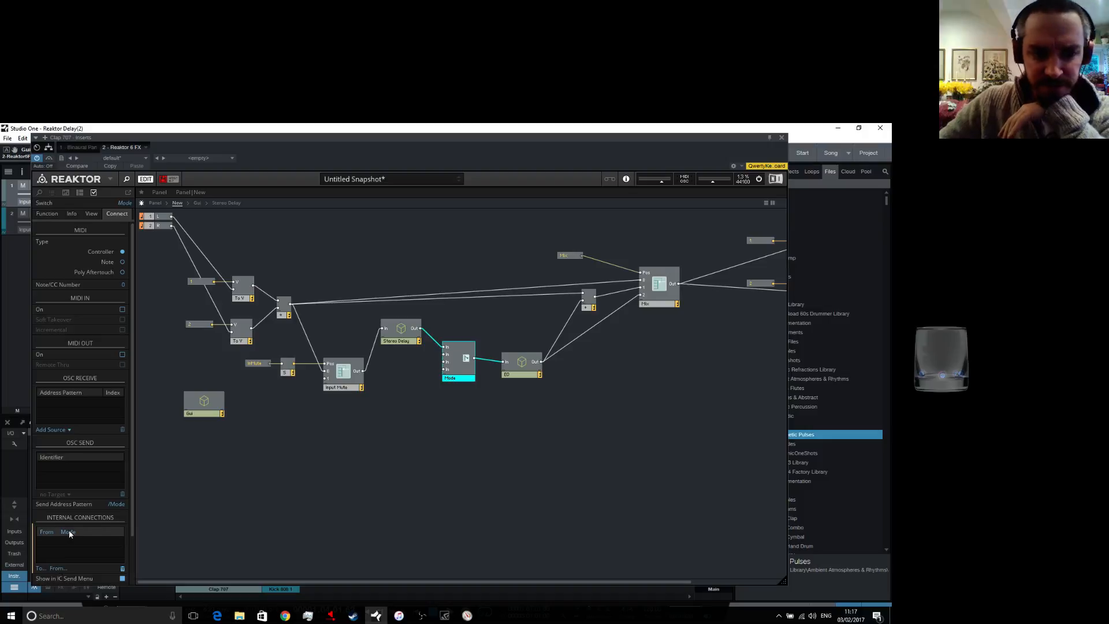
{"action": "double_click", "coordinate": [197, 405]}
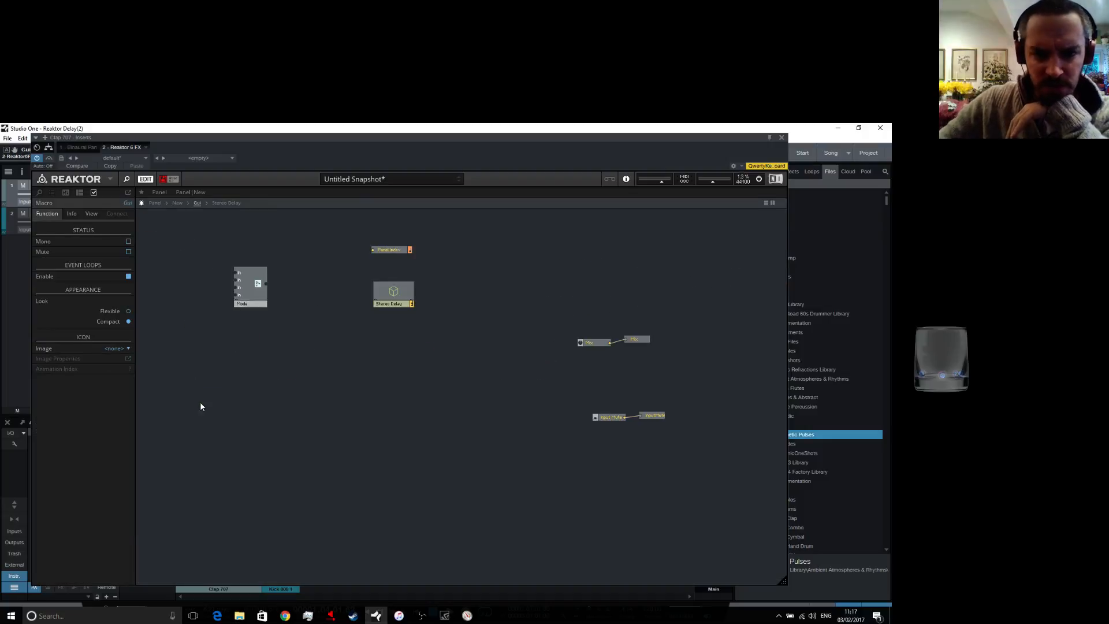
{"action": "left_click", "coordinate": [261, 301]}
Hide the New instrument's own Mode switch from the panel and display the instrument panel
{"action": "double_click", "coordinate": [338, 348]}
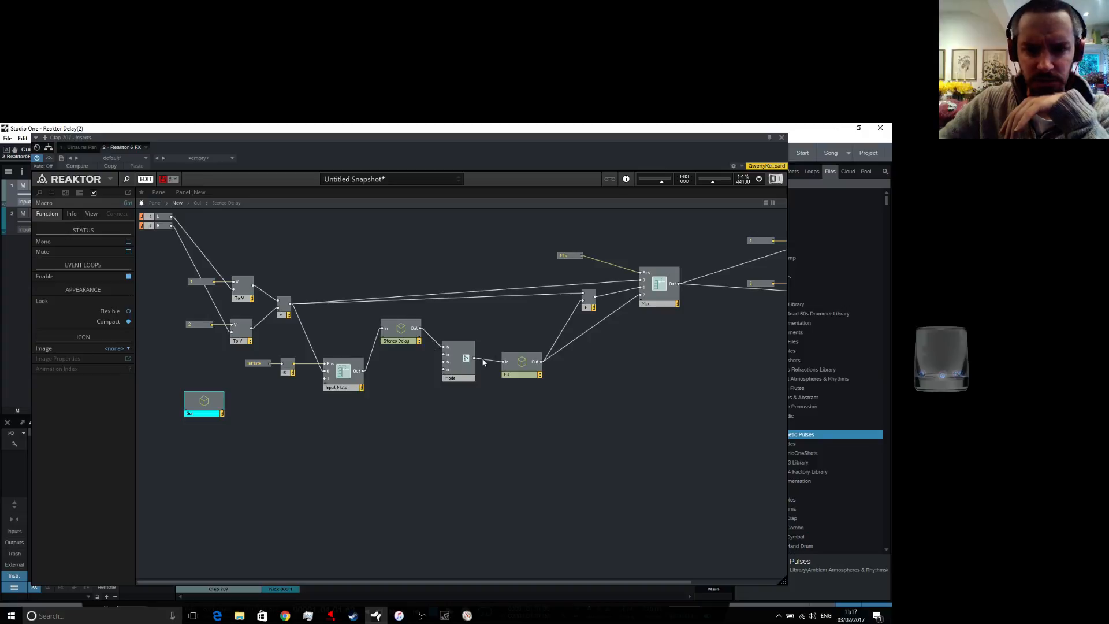
{"action": "left_click", "coordinate": [460, 370]}
{"action": "left_click", "coordinate": [91, 213]}
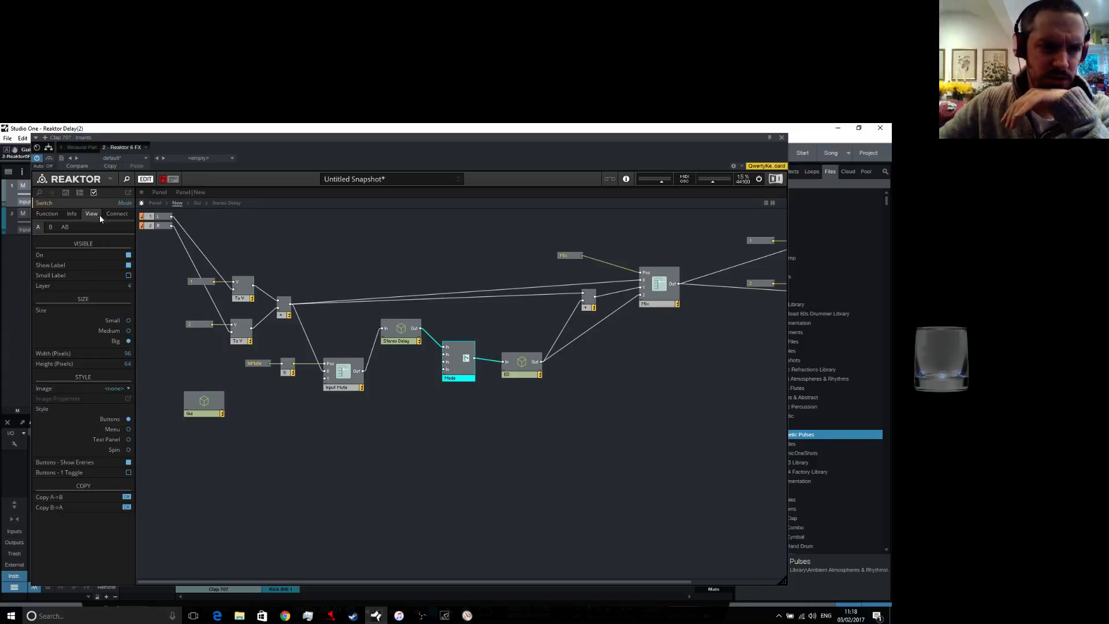
{"action": "left_click", "coordinate": [400, 477]}
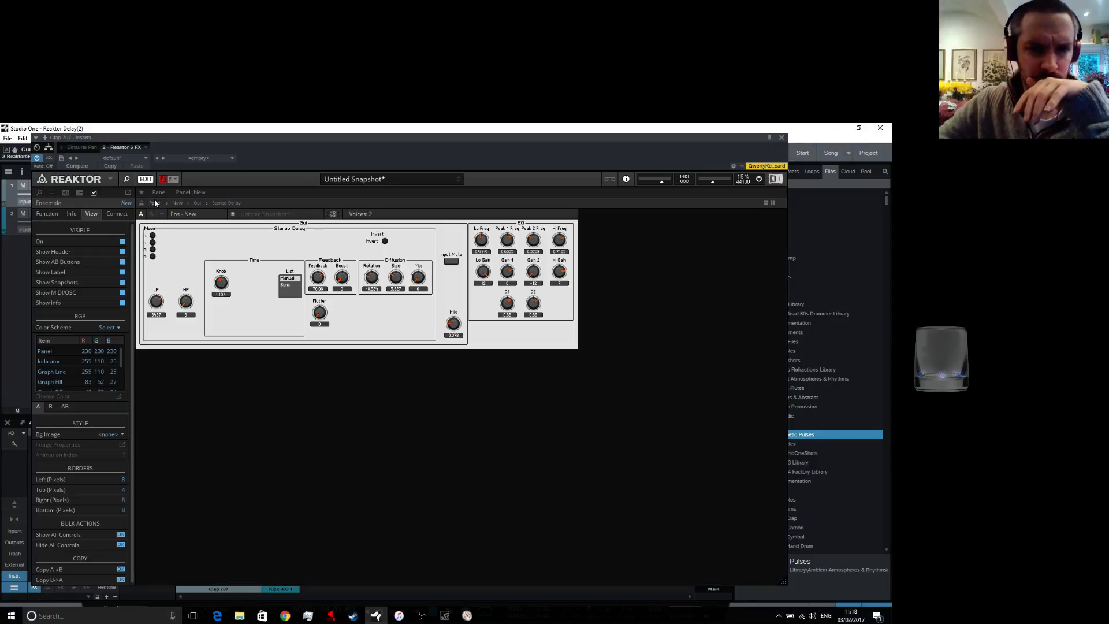
{"action": "left_click", "coordinate": [154, 202]}
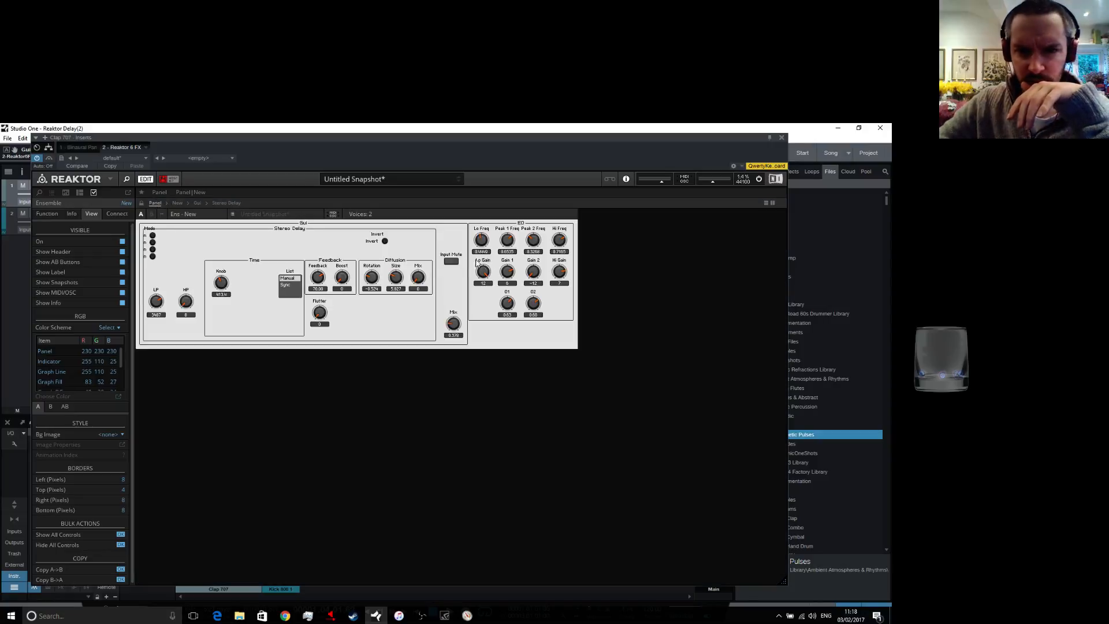
Move the Mode switch between Input Mute and Mix on the unlocked panel and set its style to Text Panel
{"action": "left_click", "coordinate": [142, 203]}
{"action": "left_click_drag", "start_coordinate": [153, 233], "coordinate": [453, 280]}
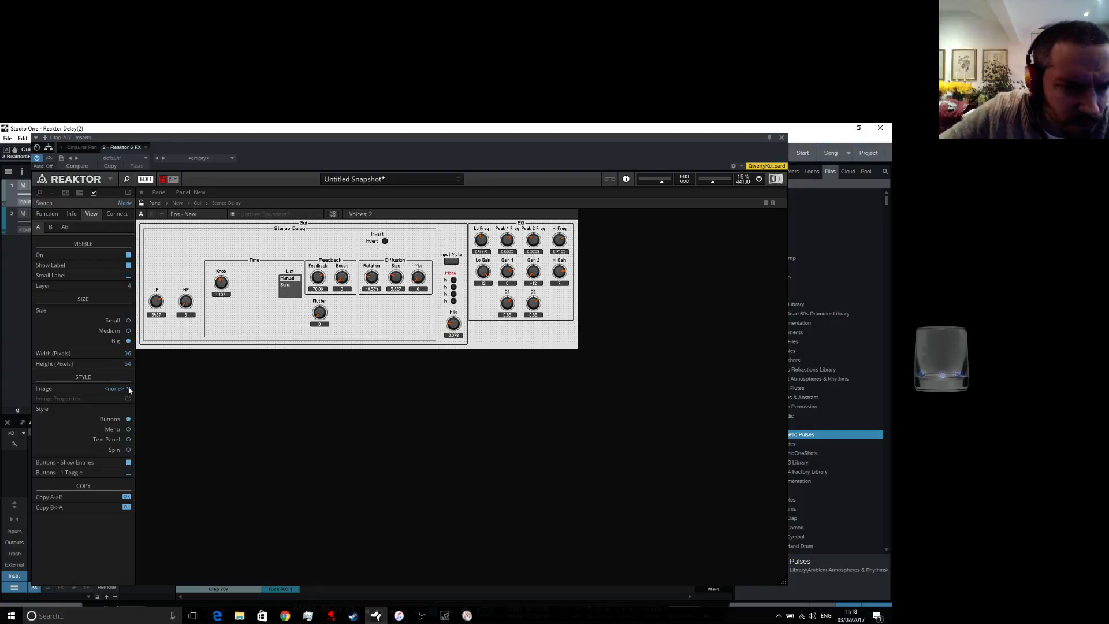
{"action": "left_click", "coordinate": [127, 429]}
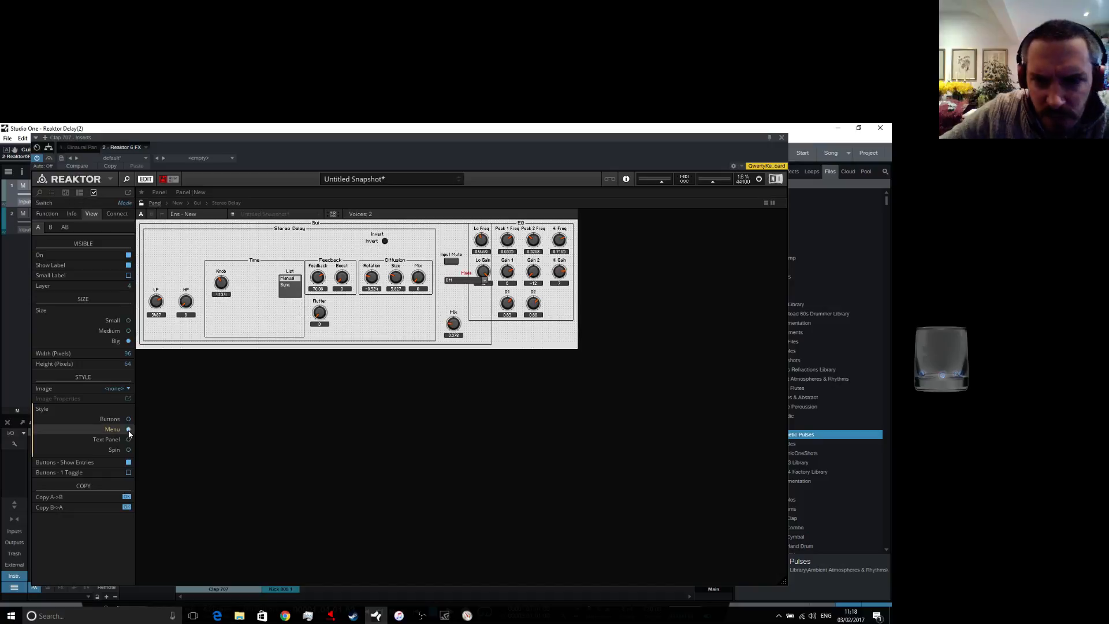
{"action": "left_click", "coordinate": [117, 440]}
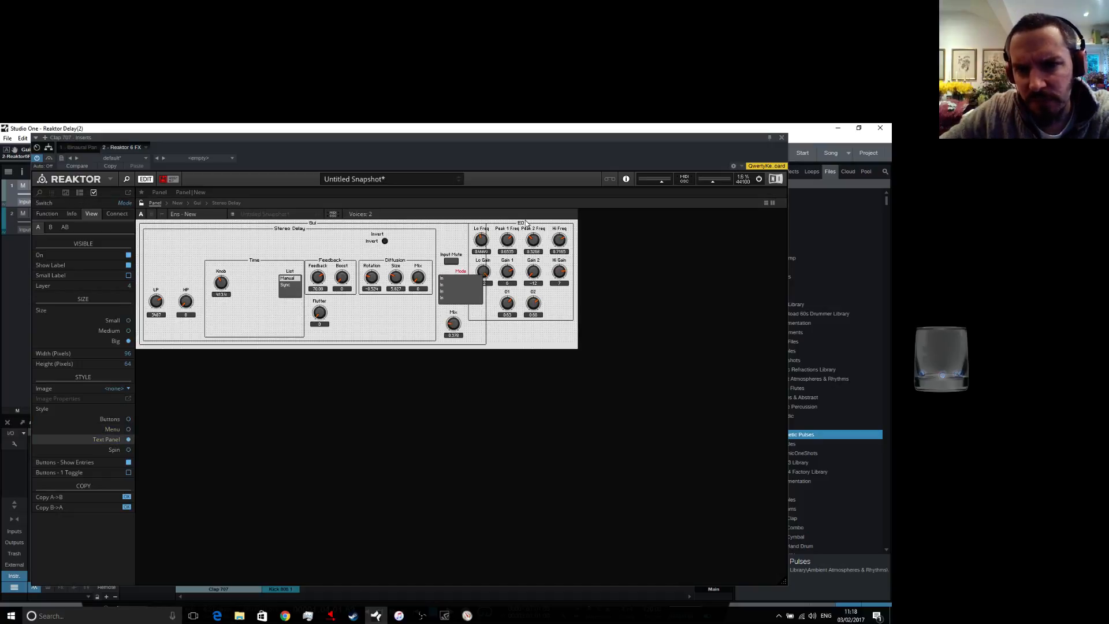
Move the EQ frame on the panel so it sits clear of the Mode switch and the Gui frame
{"action": "left_click_drag", "start_coordinate": [521, 227], "coordinate": [548, 227]}
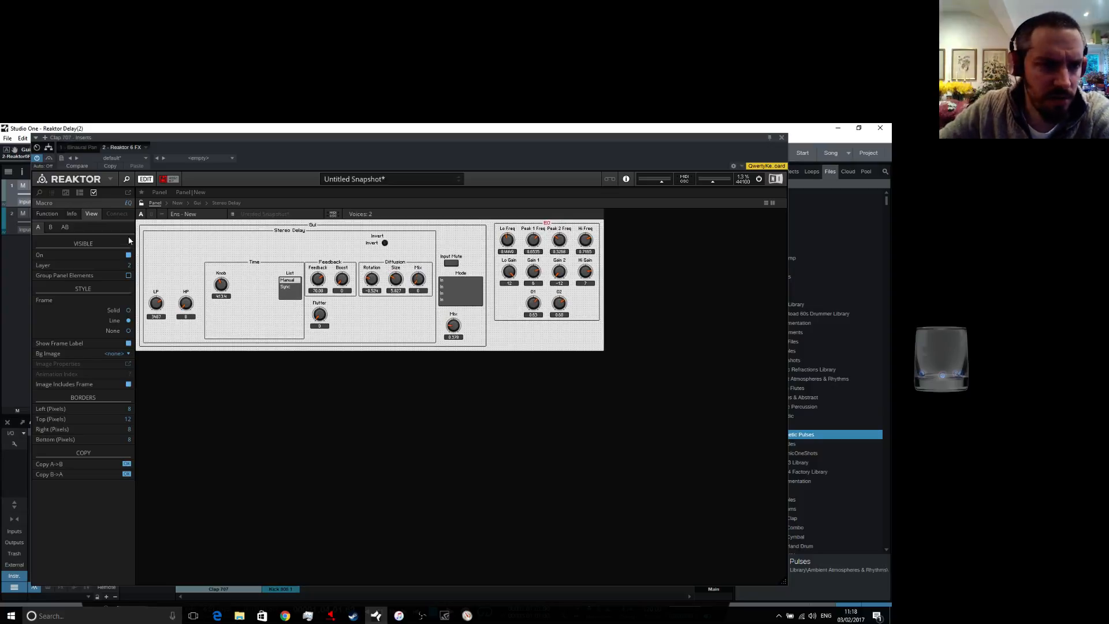
In the Gui macro, rename the Mode switch's four inputs as Stereo Delay, Dual Delay, Ping-Pong Delay and Design Delay
{"action": "left_click", "coordinate": [198, 203]}
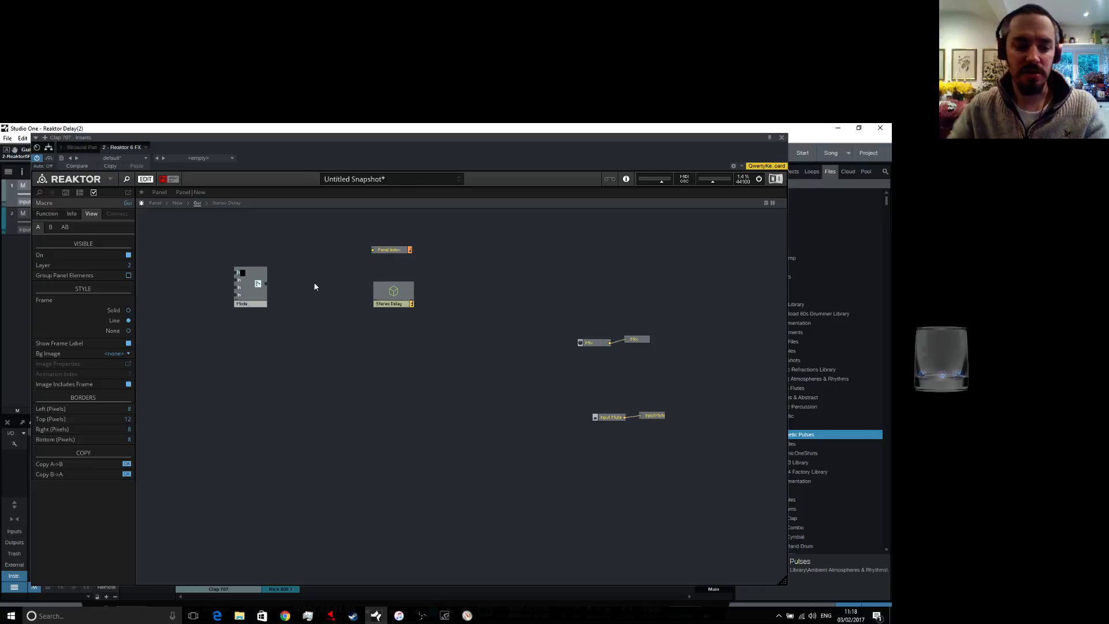
{"action": "type", "text": "St"}
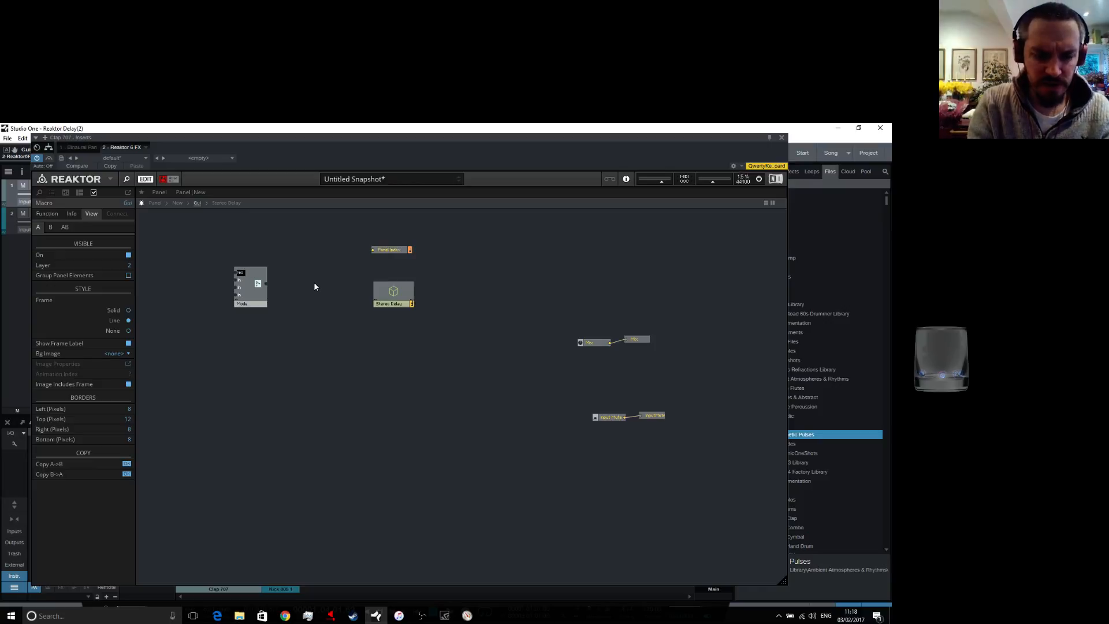
{"action": "type", "text": "ereo"}
{"action": "key", "text": "Return"}
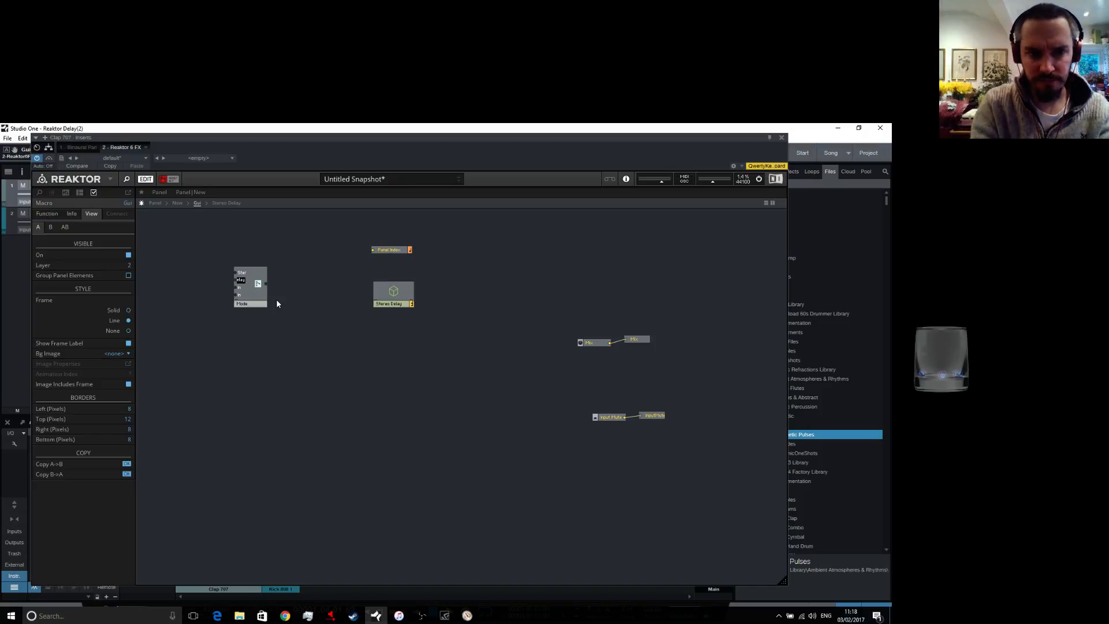
{"action": "type", "text": "Dual"}
{"action": "key", "text": "Return"}
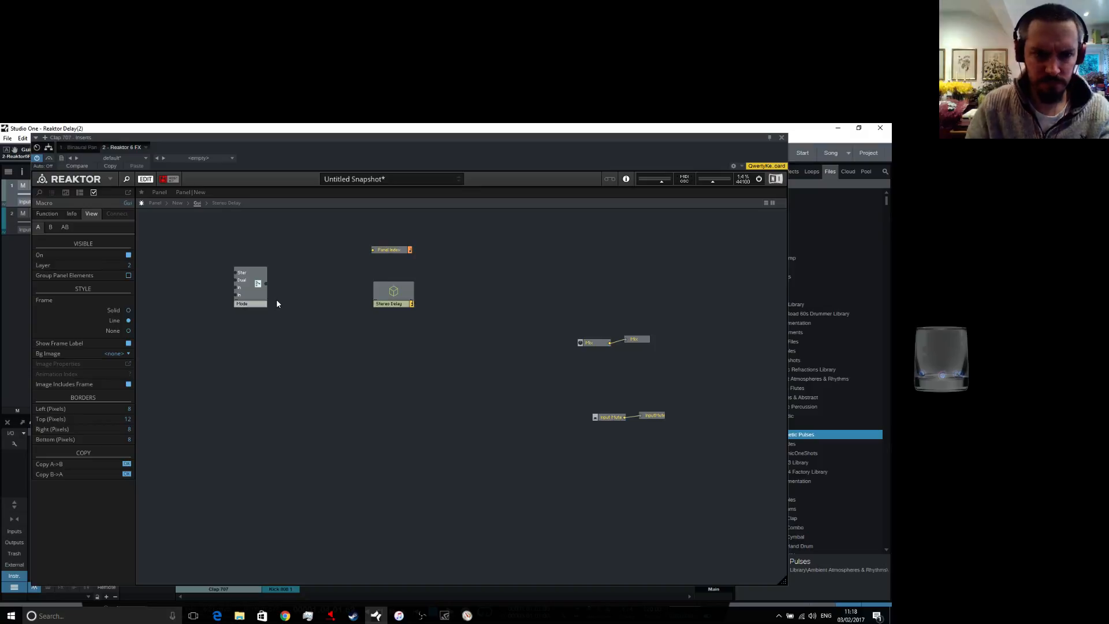
{"action": "double_click", "coordinate": [240, 288]}
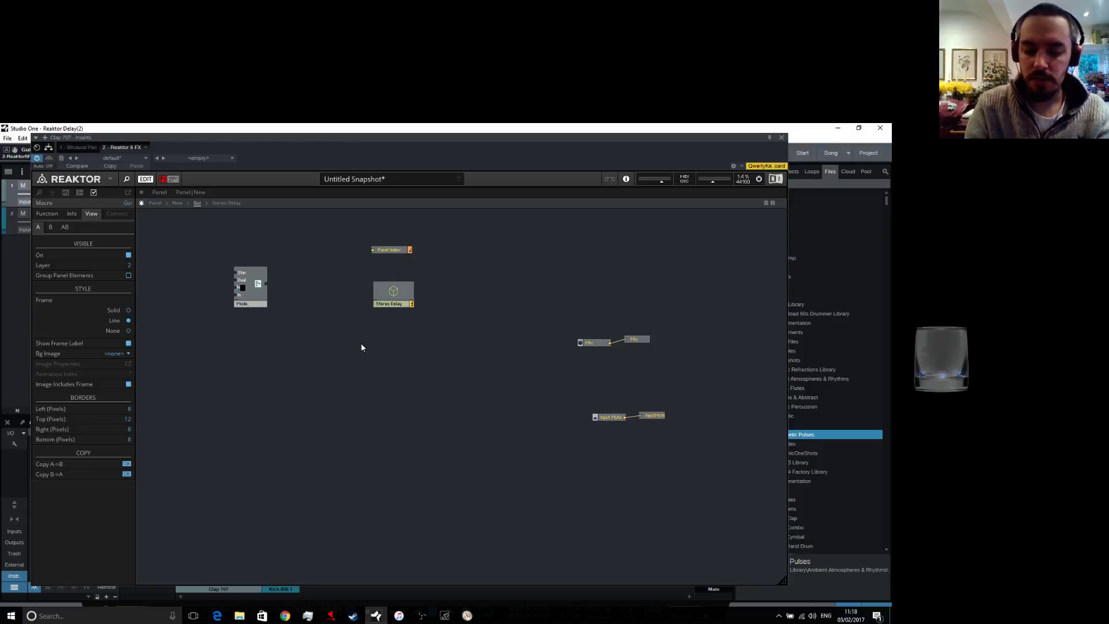
{"action": "type", "text": "Ping-"}
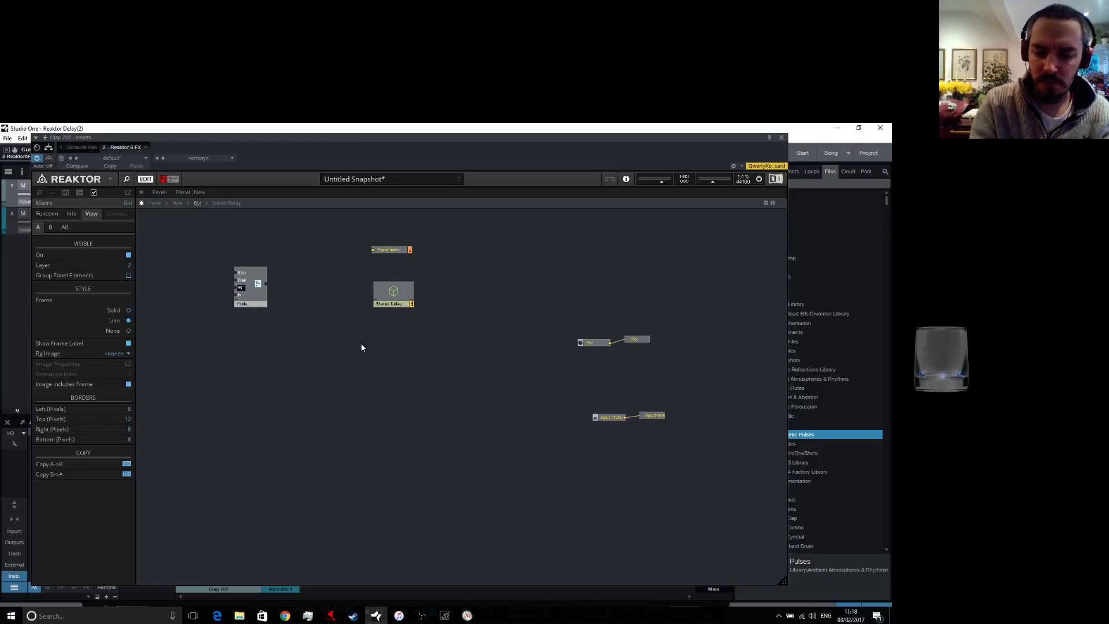
{"action": "type", "text": "Pong Dela"}
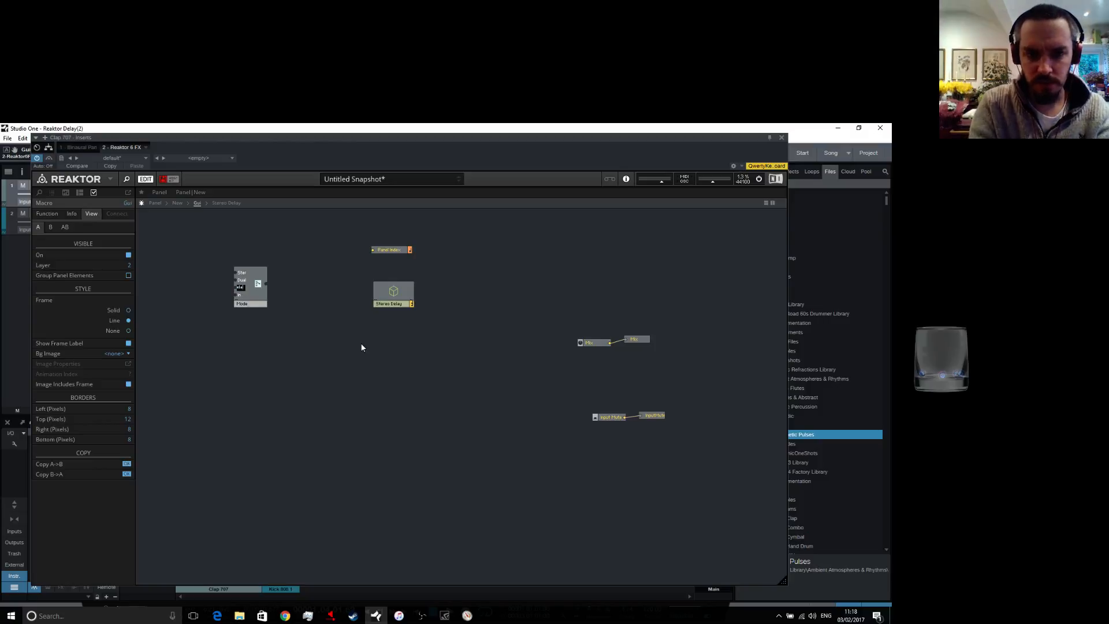
{"action": "type", "text": "y"}
{"action": "key", "text": "Return"}
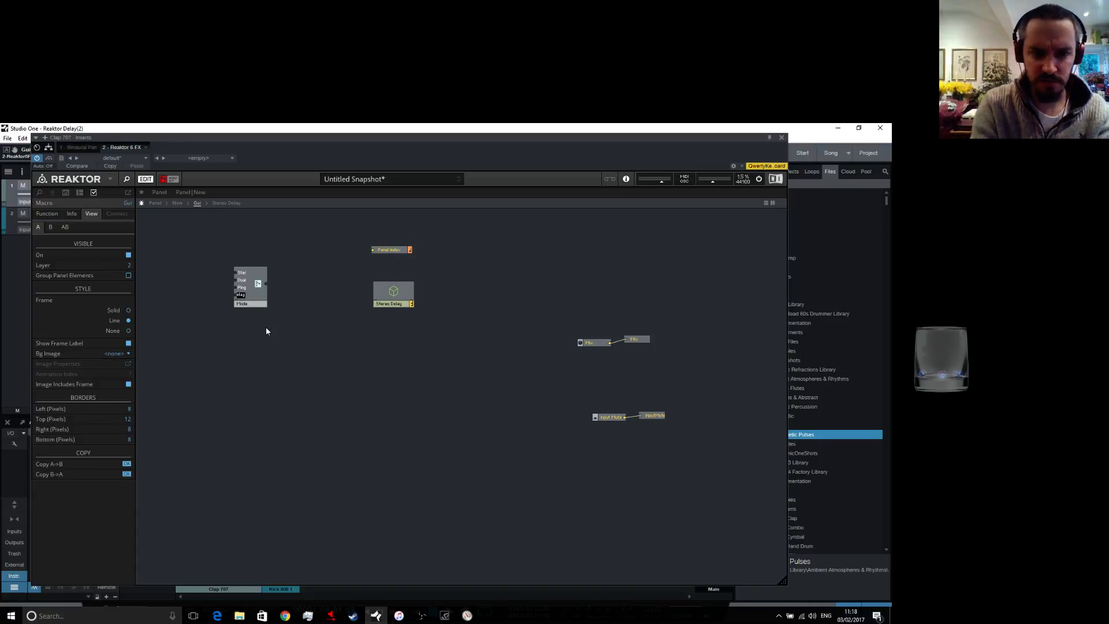
Create a constant on each of the four inputs of the Gui macro's Mode switch
{"action": "right_click", "coordinate": [236, 273]}
{"action": "left_click", "coordinate": [238, 287]}
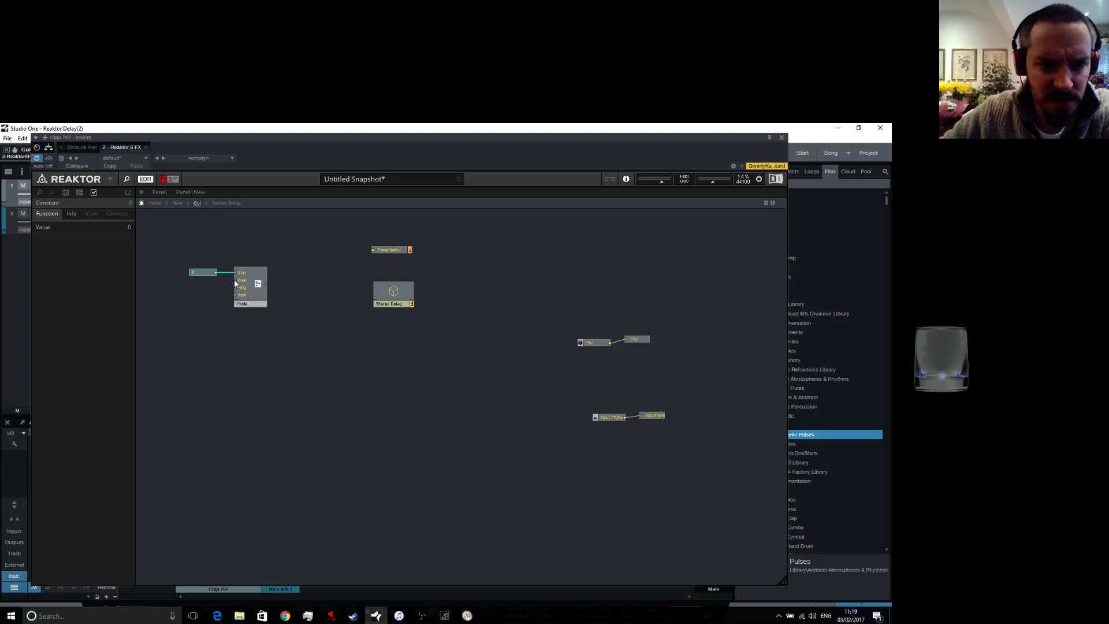
{"action": "right_click", "coordinate": [236, 279]}
{"action": "left_click", "coordinate": [251, 296]}
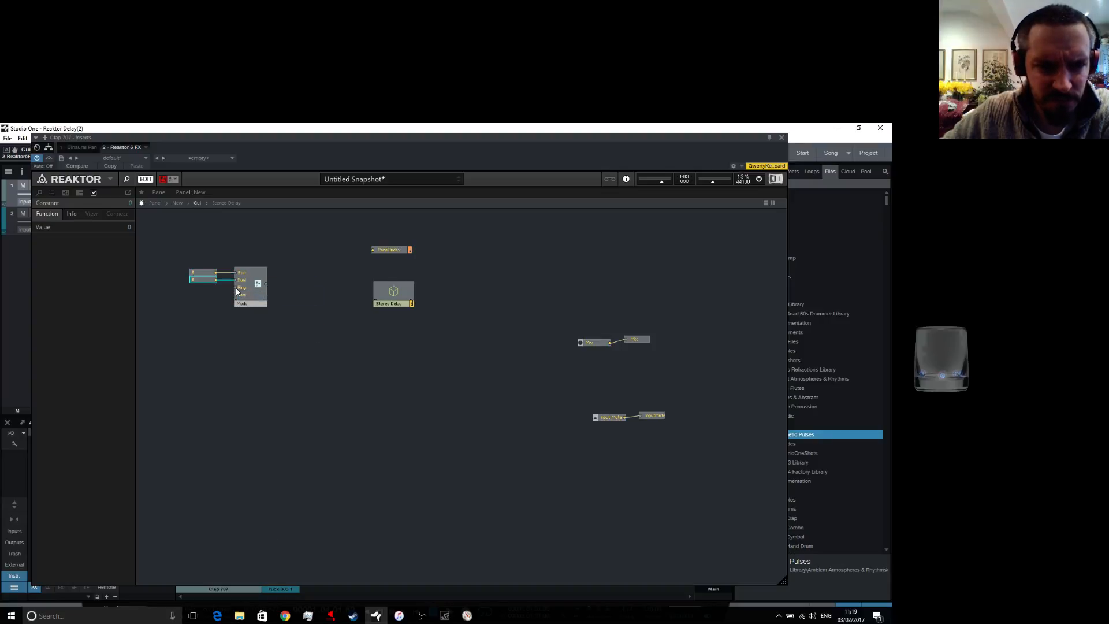
{"action": "right_click", "coordinate": [236, 287]}
{"action": "left_click", "coordinate": [248, 302]}
{"action": "right_click", "coordinate": [236, 295]}
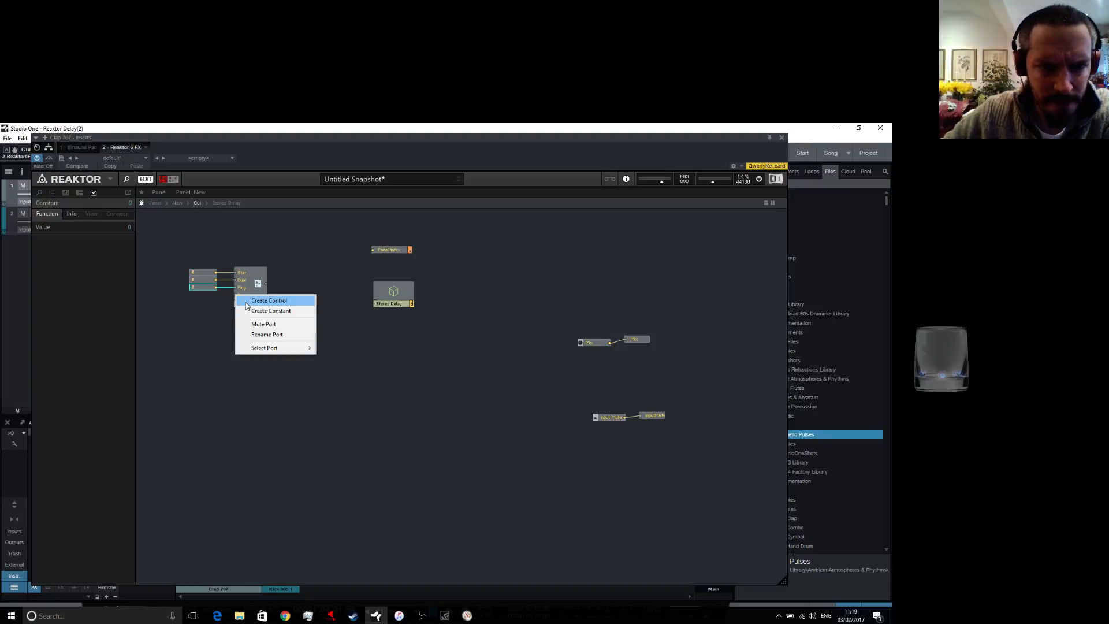
{"action": "left_click", "coordinate": [249, 309]}
Set the Dual, Ping-Pong and Design Delay constants to 1, 2 and 3, and wire the Mode switch's output to the Panel Index
{"action": "left_click", "coordinate": [207, 281]}
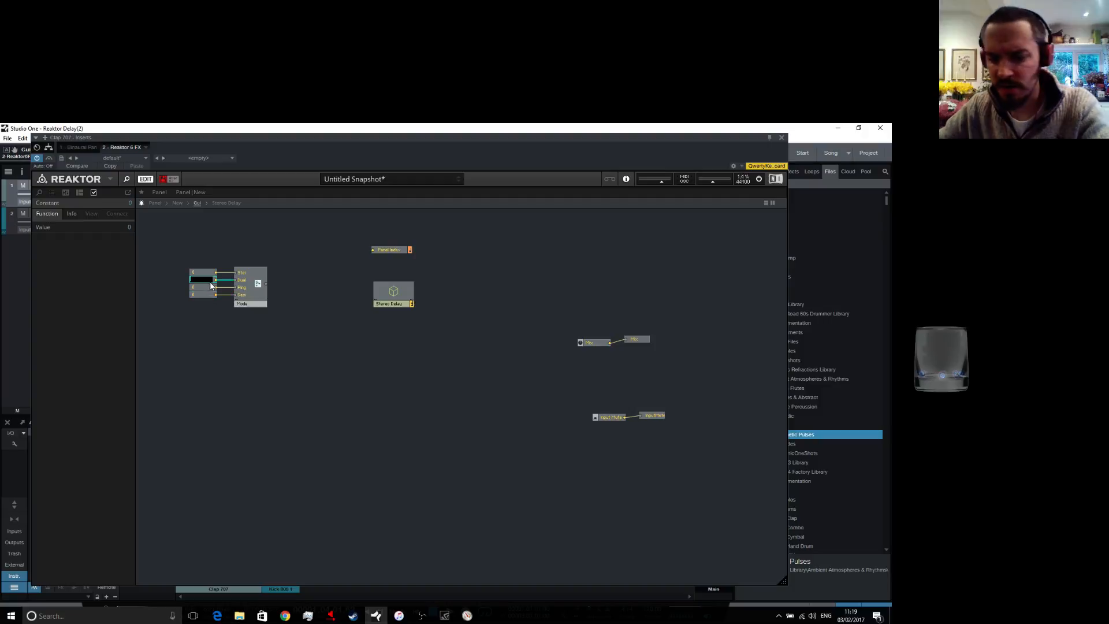
{"action": "type", "text": "1"}
{"action": "left_click", "coordinate": [212, 300]}
{"action": "double_click", "coordinate": [212, 290]}
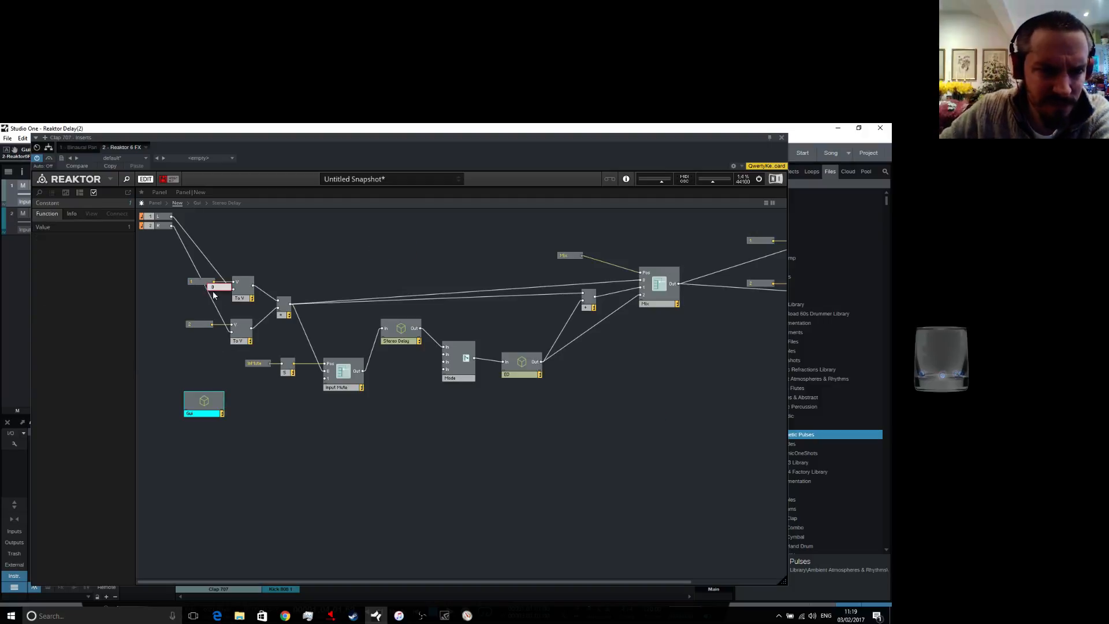
{"action": "double_click", "coordinate": [365, 270]}
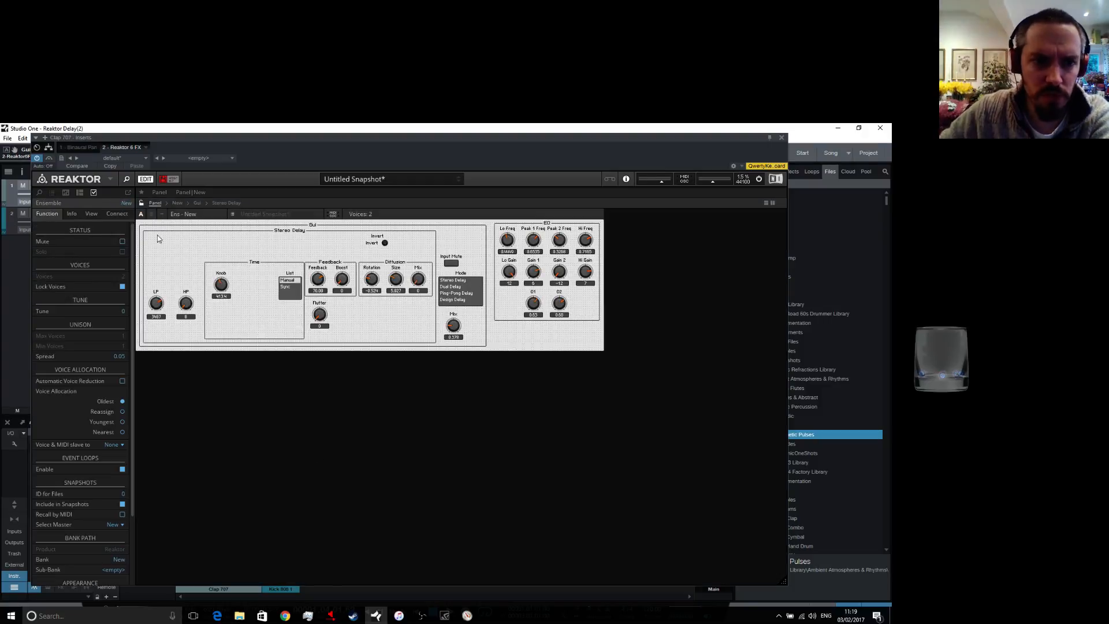
{"action": "left_click", "coordinate": [197, 203]}
{"action": "double_click", "coordinate": [203, 286]}
{"action": "type", "text": "2"}
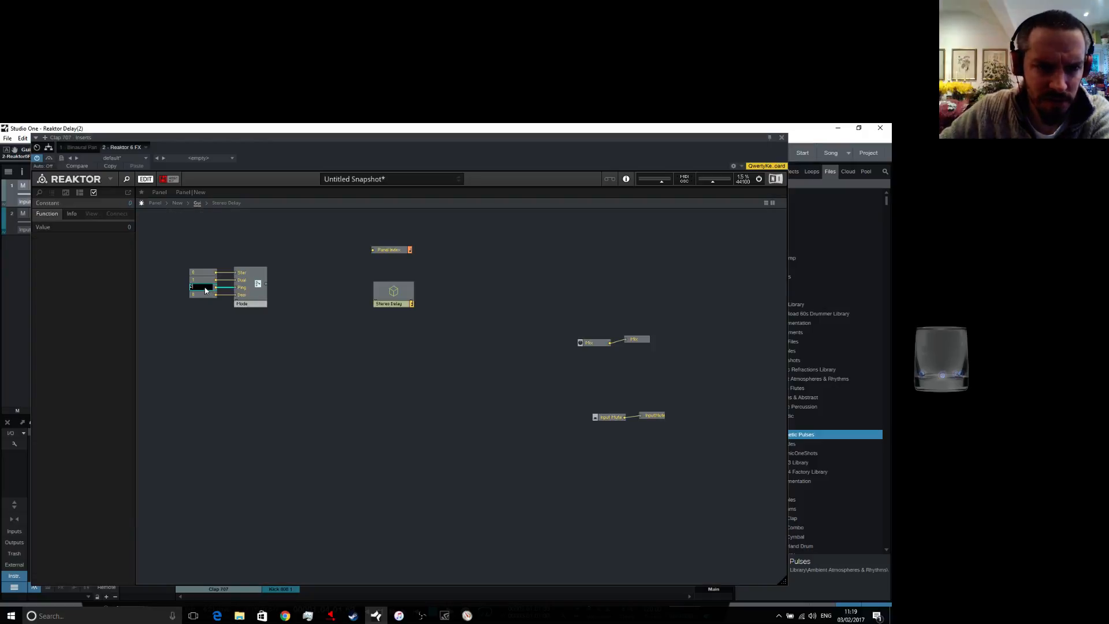
{"action": "type", "text": "3"}
{"action": "left_click", "coordinate": [225, 322]}
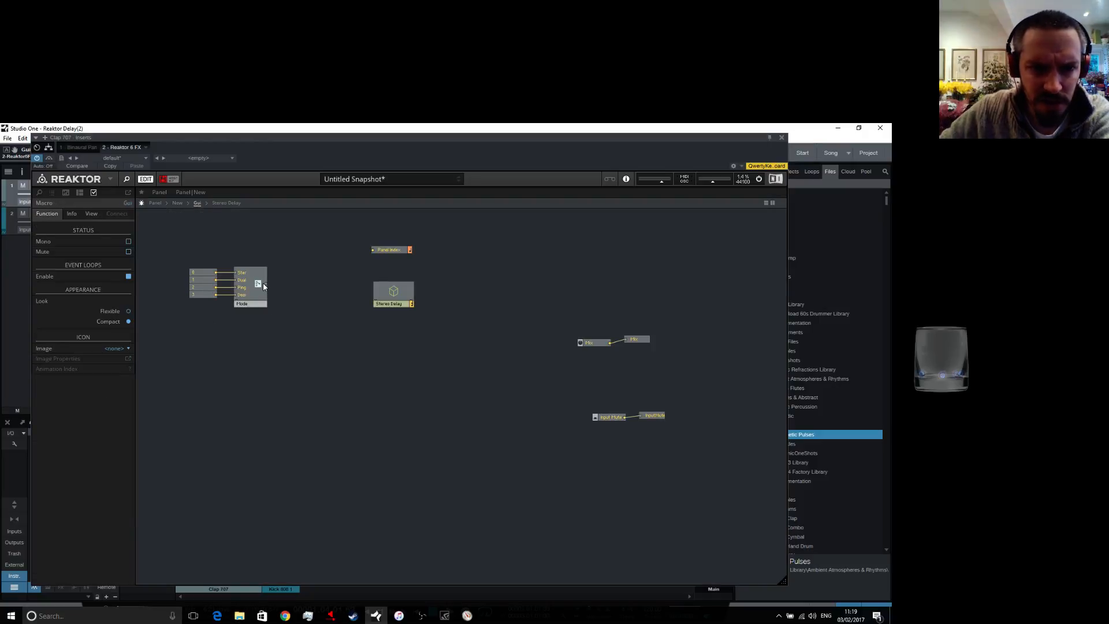
{"action": "left_click_drag", "start_coordinate": [266, 283], "coordinate": [373, 250]}
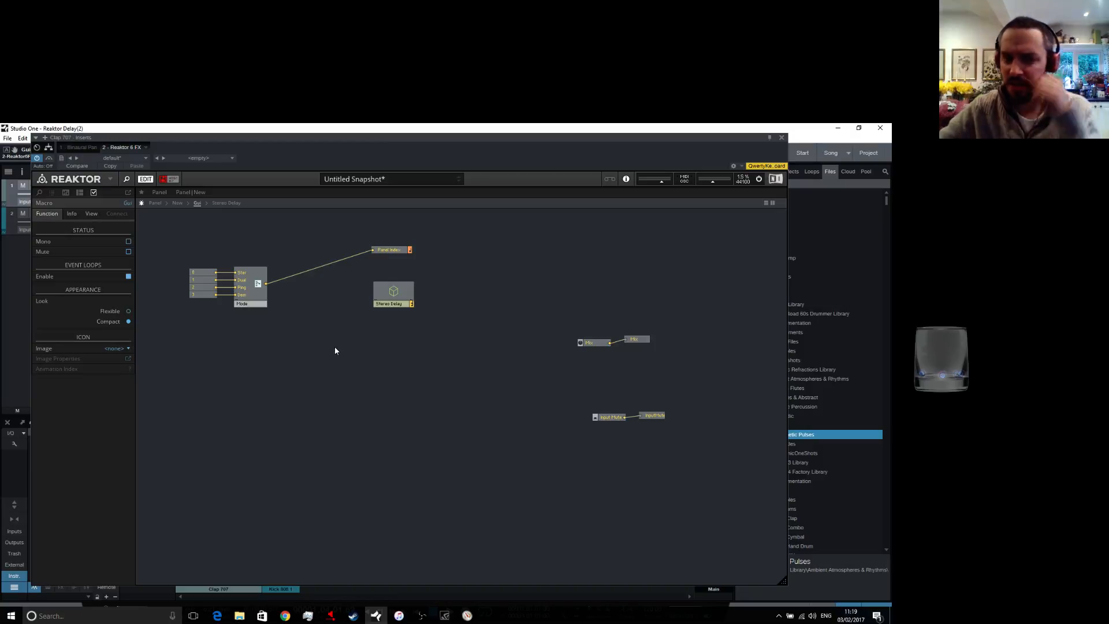
Centre Input Mute and Mix with the Mode switch on the instrument panel, and lock the panel
{"action": "left_click", "coordinate": [155, 203]}
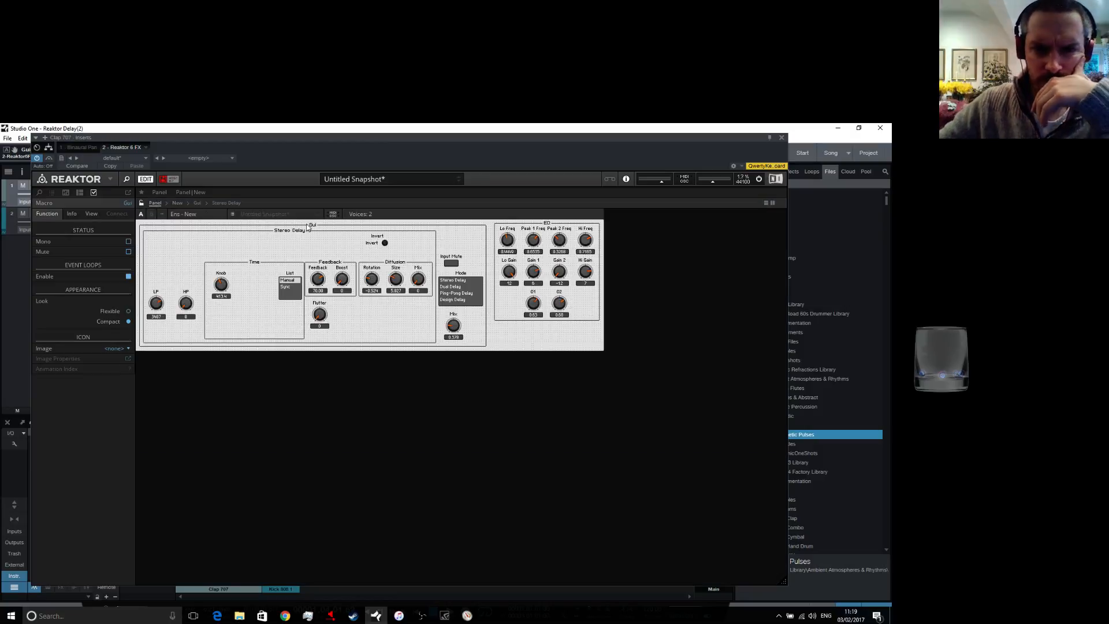
{"action": "left_click", "coordinate": [461, 274]}
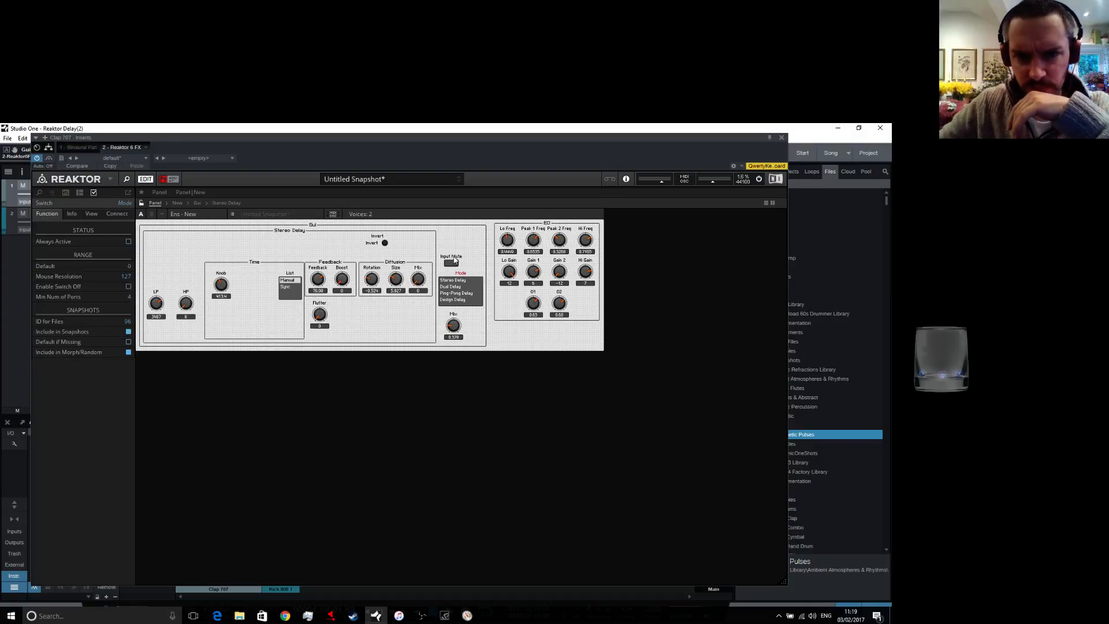
{"action": "left_click_drag", "start_coordinate": [459, 264], "coordinate": [468, 263]}
{"action": "left_click_drag", "start_coordinate": [457, 319], "coordinate": [462, 319]}
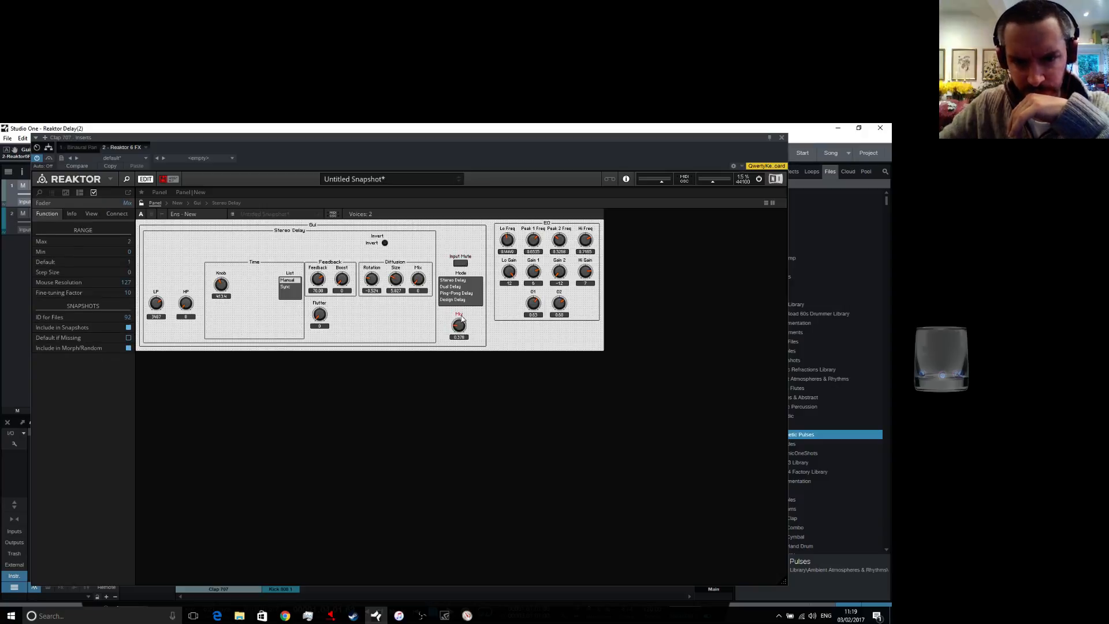
{"action": "left_click", "coordinate": [460, 286]}
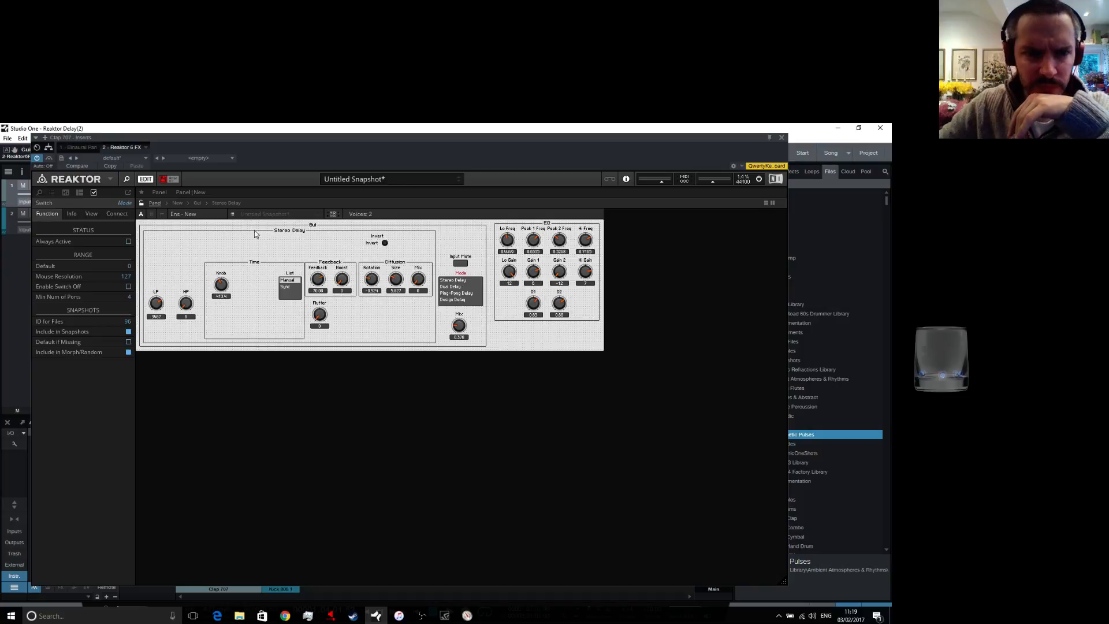
{"action": "left_click", "coordinate": [142, 204]}
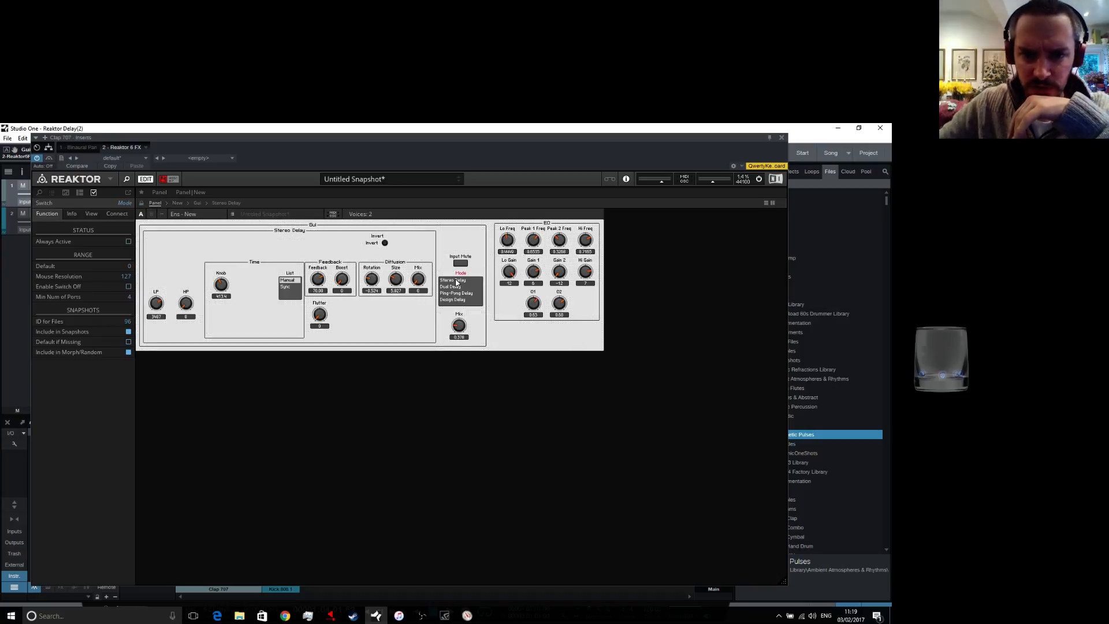
Test the Mode switch by selecting Stereo Delay, Dual Delay, Ping-Pong Delay and Design Delay in turn
{"action": "left_click", "coordinate": [456, 281]}
{"action": "left_click", "coordinate": [456, 287]}
{"action": "left_click", "coordinate": [457, 294]}
{"action": "left_click", "coordinate": [454, 299]}
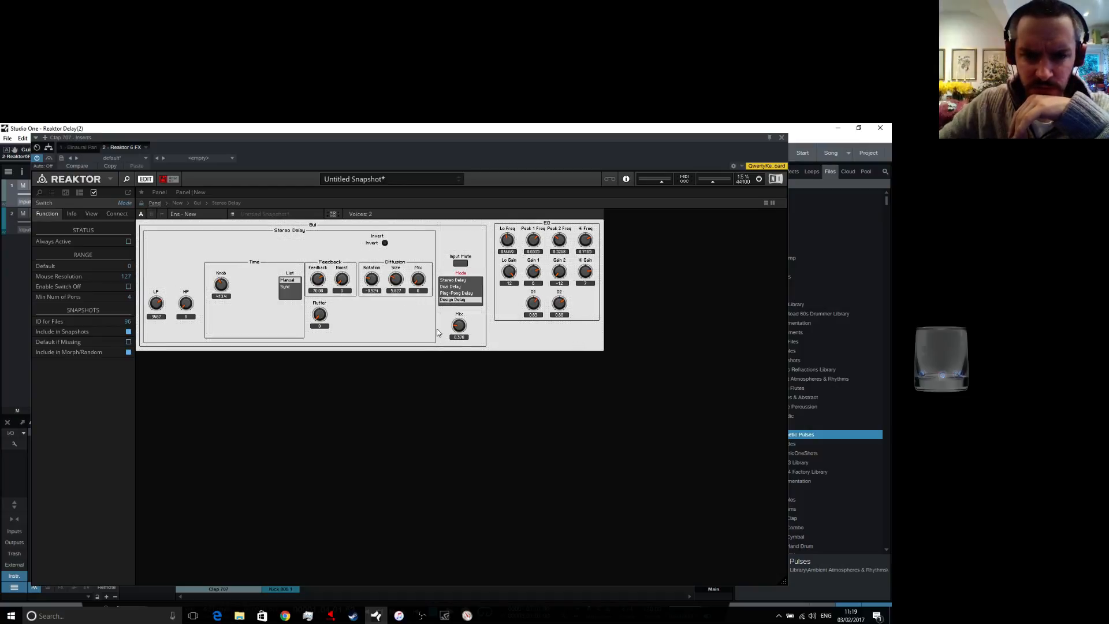
{"action": "left_click", "coordinate": [378, 399]}
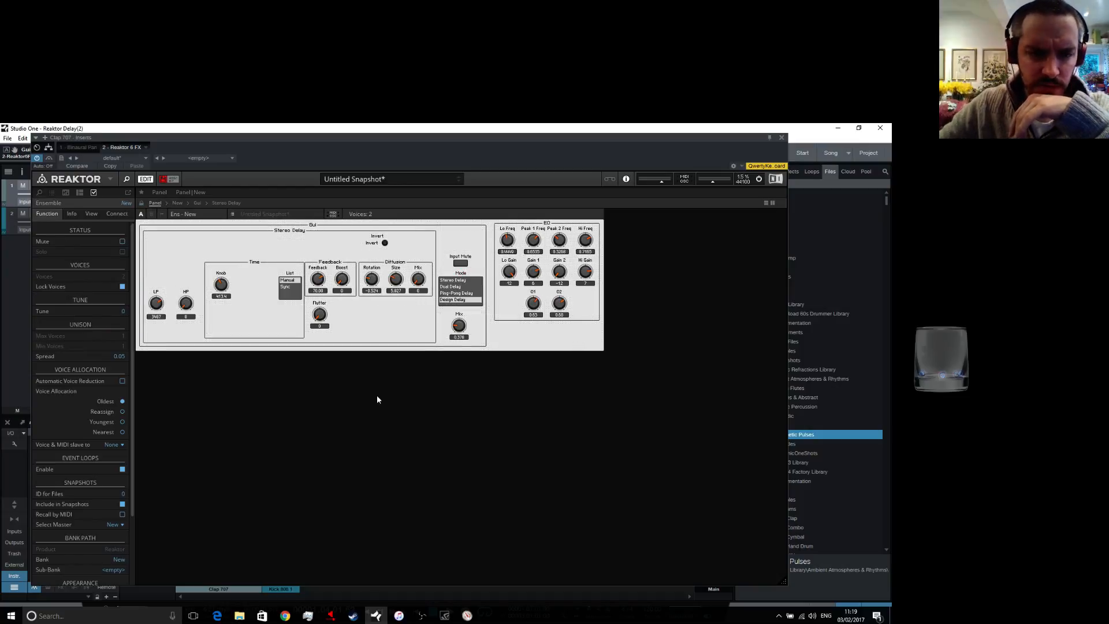
Insert a new empty macro inside the Gui macro and place it directly beneath Stereo Delay
{"action": "left_click", "coordinate": [178, 202]}
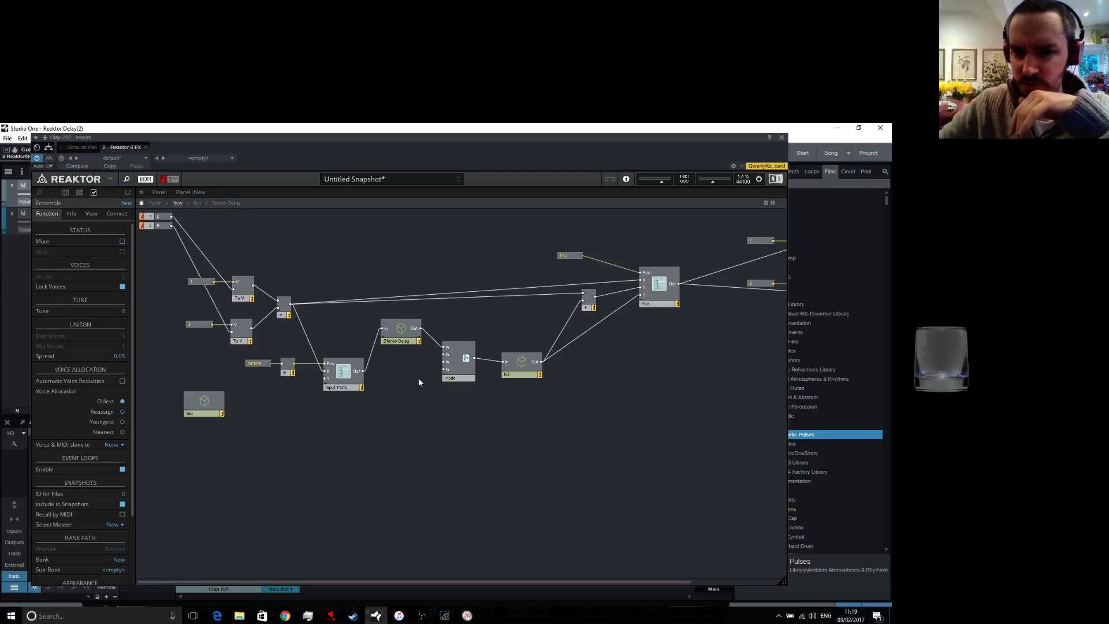
{"action": "left_click", "coordinate": [199, 404]}
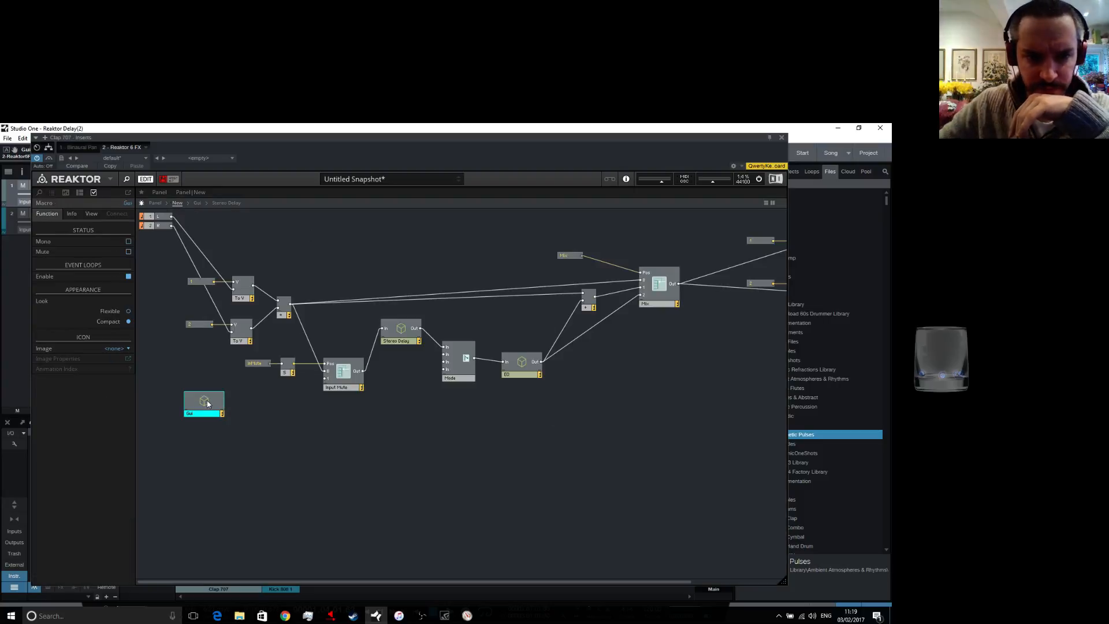
{"action": "double_click", "coordinate": [207, 404]}
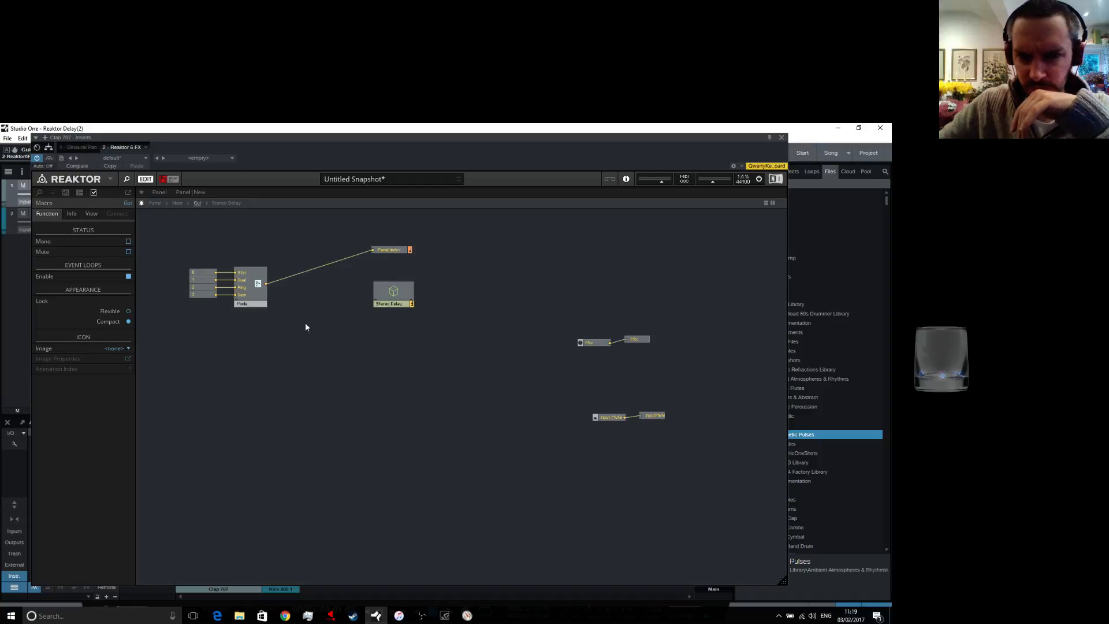
{"action": "right_click", "coordinate": [383, 336]}
{"action": "left_click", "coordinate": [433, 387]}
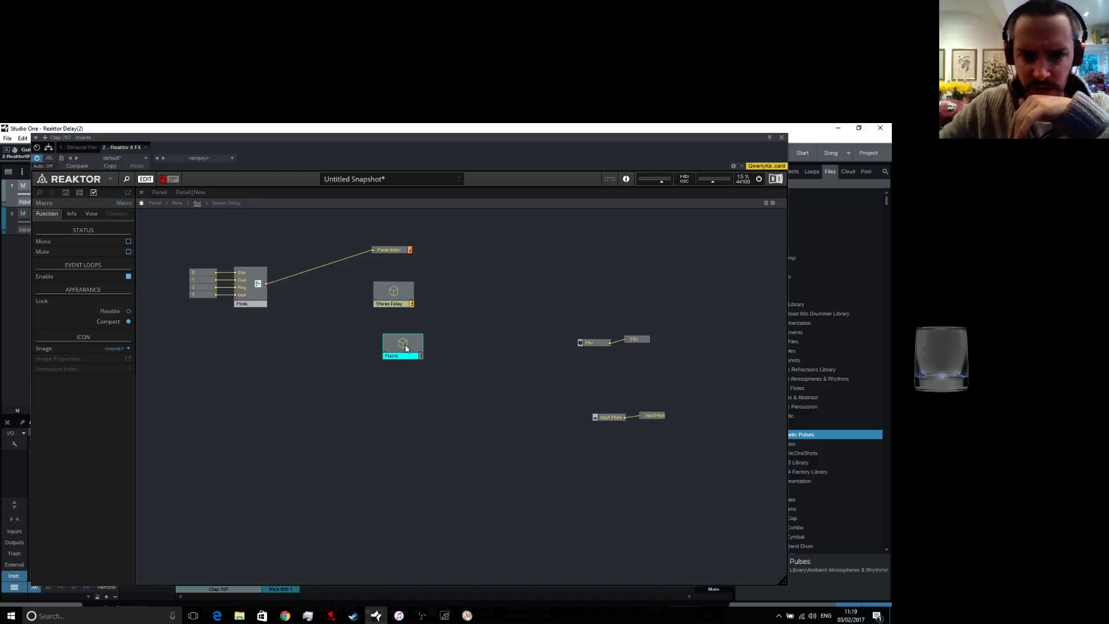
{"action": "left_click_drag", "start_coordinate": [406, 348], "coordinate": [399, 334]}
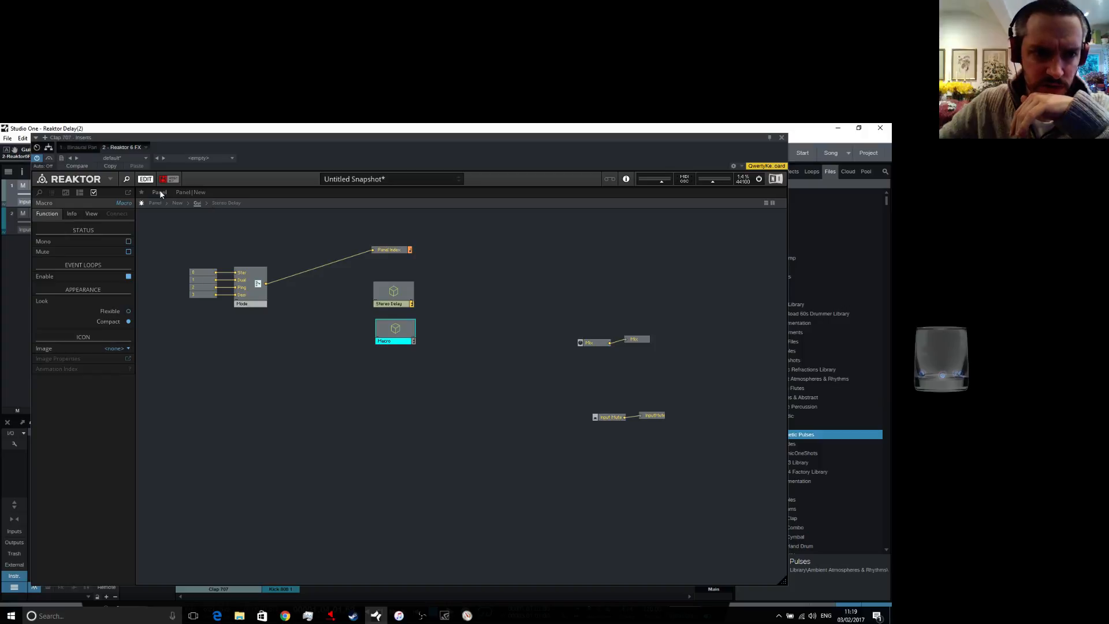
Switch the panel's Mode between Dual Delay and Stereo Delay to check the frames' display, and return to the Gui macro's structure
{"action": "left_click", "coordinate": [177, 202]}
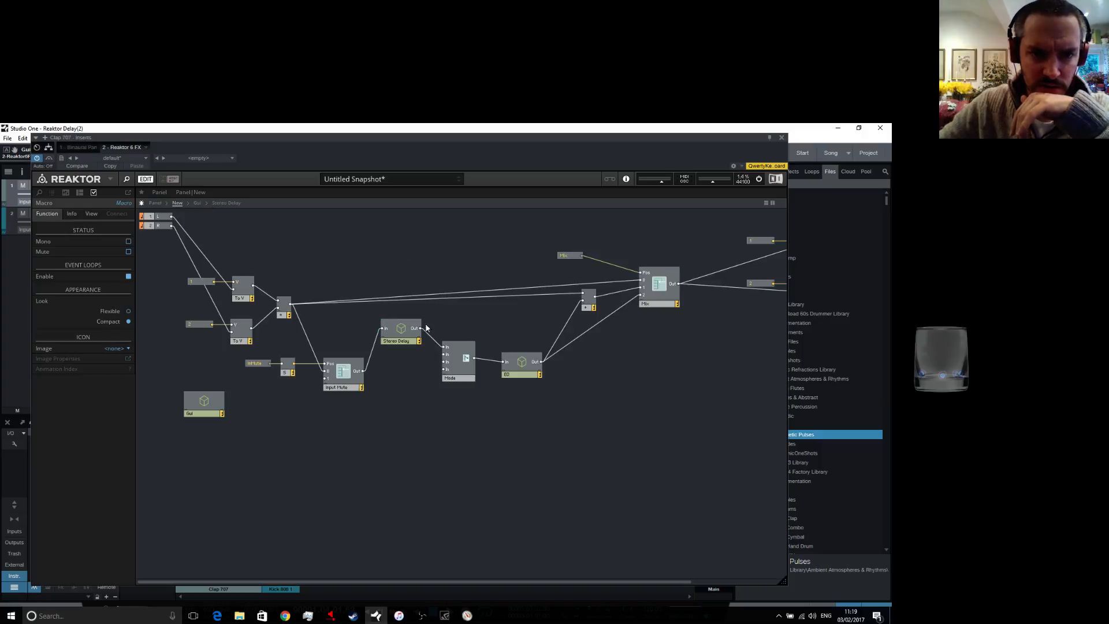
{"action": "left_click", "coordinate": [154, 203]}
{"action": "left_click", "coordinate": [449, 289]}
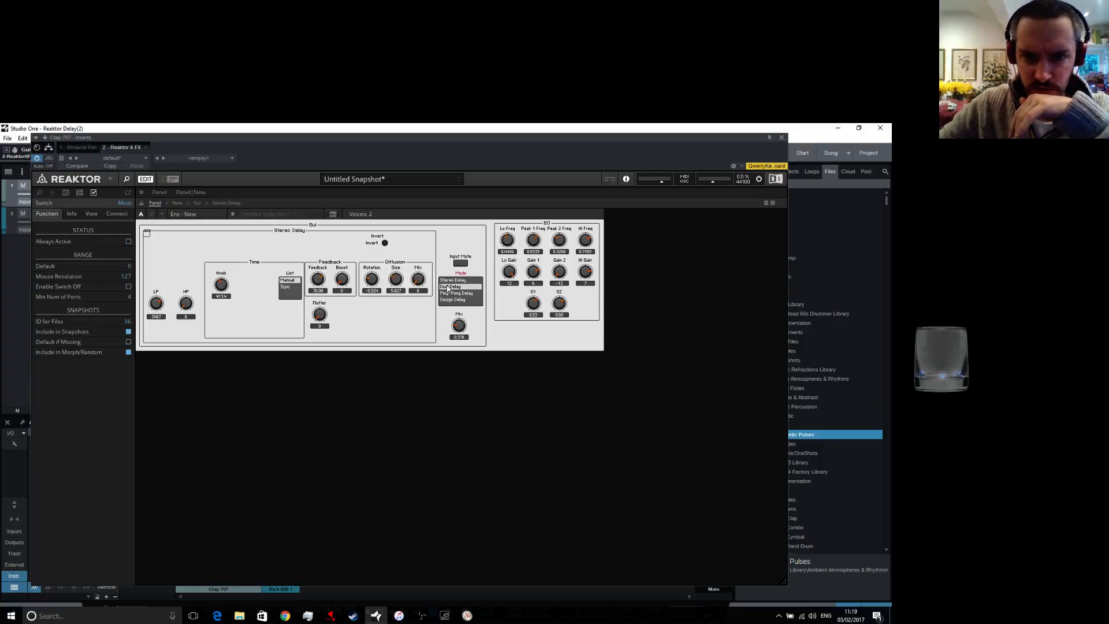
{"action": "left_click", "coordinate": [451, 287]}
{"action": "left_click", "coordinate": [411, 380]}
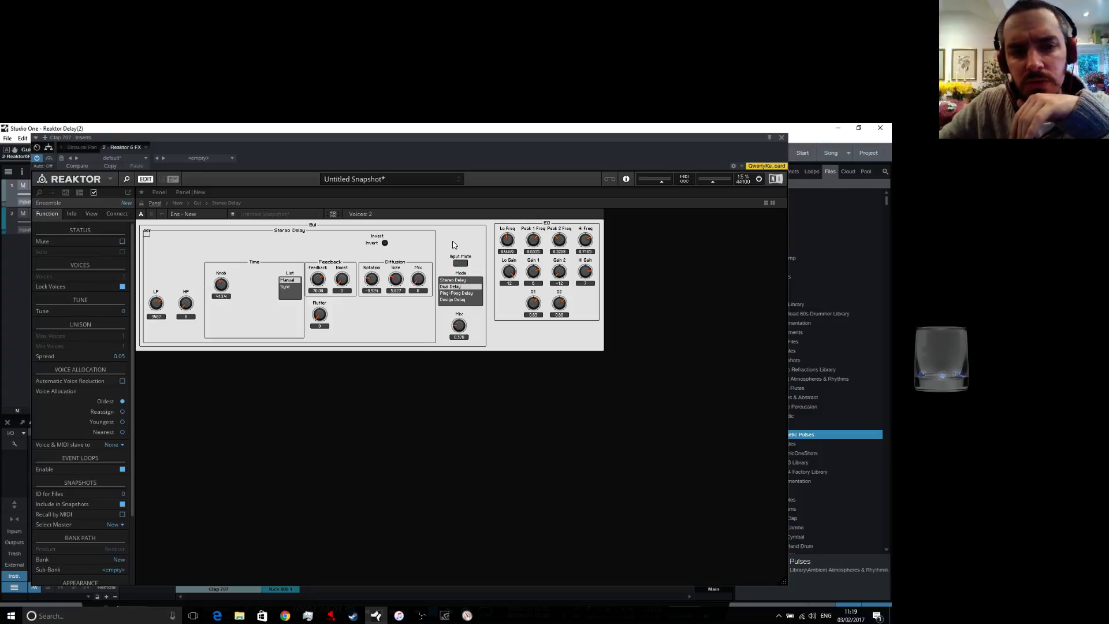
{"action": "left_click", "coordinate": [456, 280]}
{"action": "left_click", "coordinate": [426, 389]}
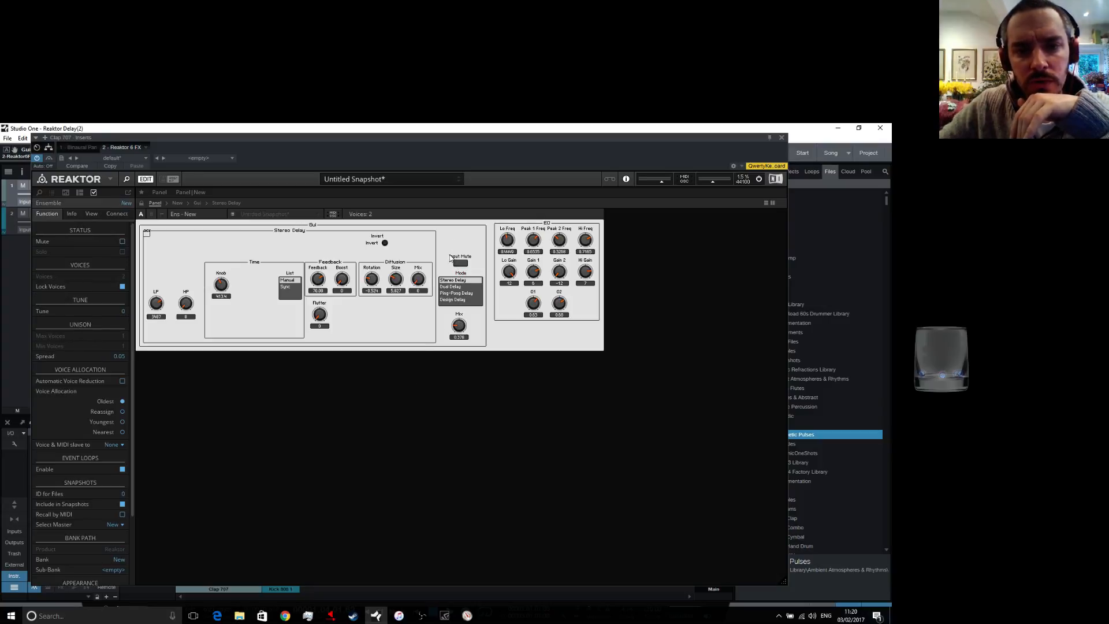
{"action": "left_click", "coordinate": [198, 204]}
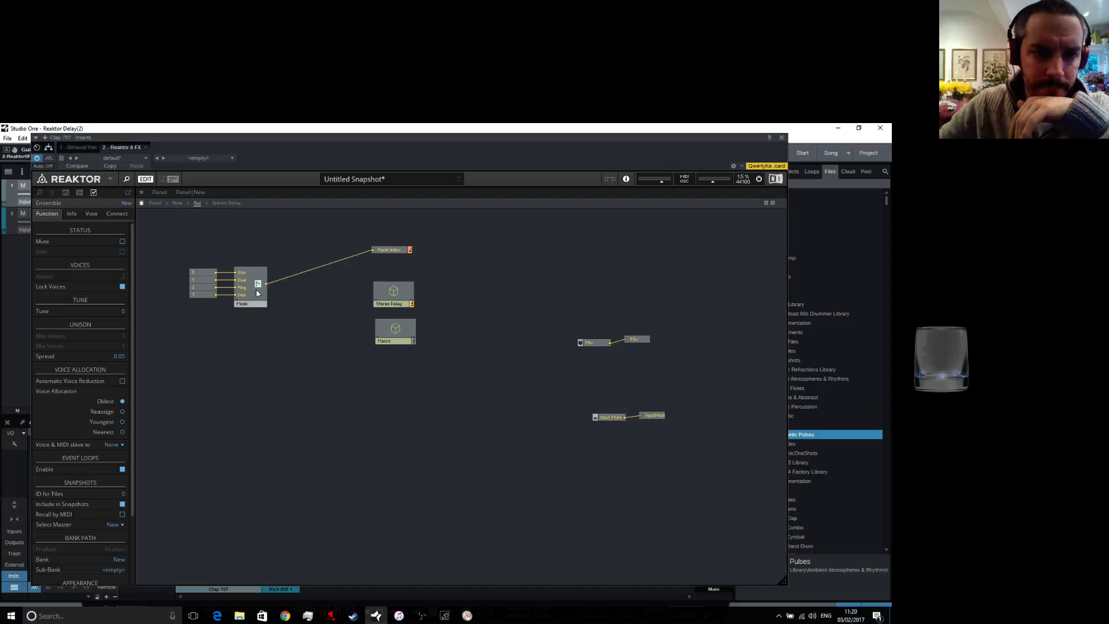
Enable Always Active for the Mode switch and set Mode to Dual Delay on the instrument panel
{"action": "left_click", "coordinate": [129, 241]}
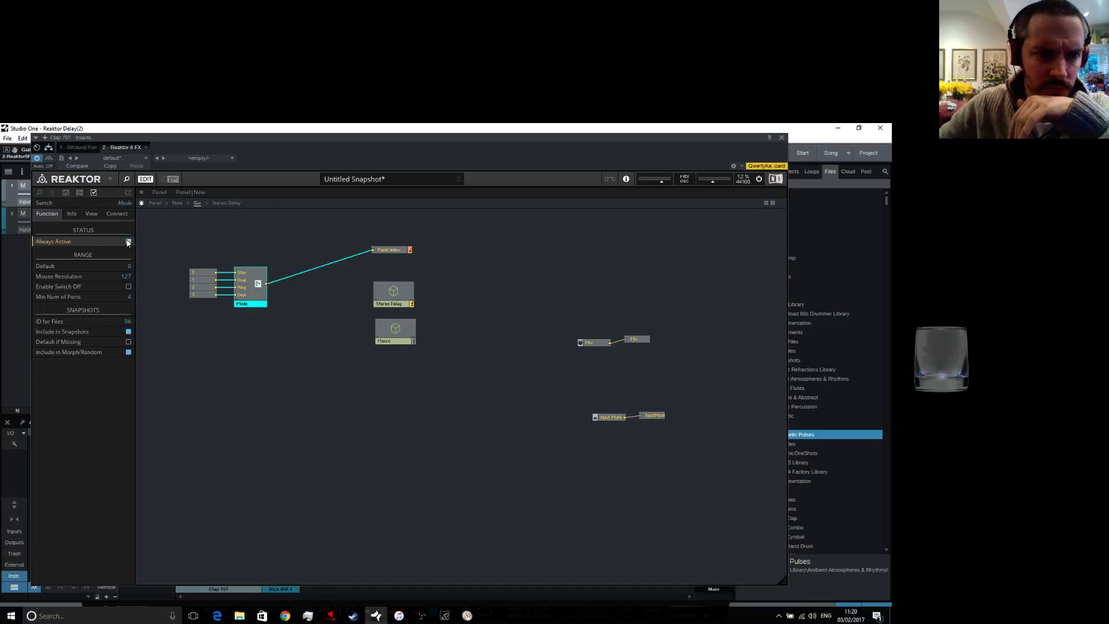
{"action": "left_click", "coordinate": [155, 202]}
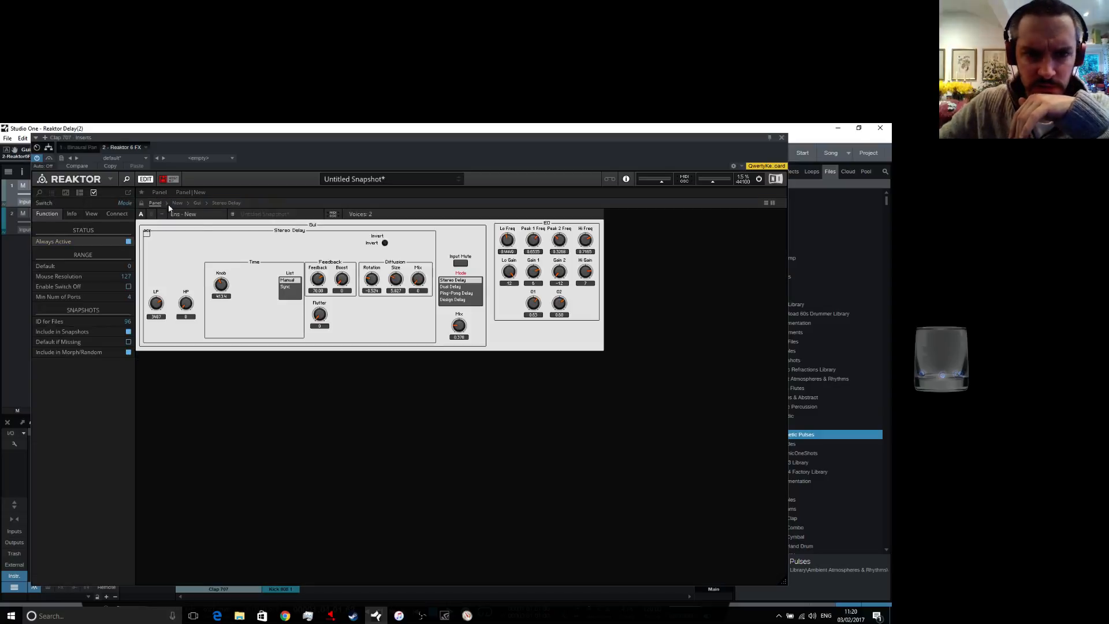
{"action": "left_click", "coordinate": [449, 287]}
{"action": "left_click", "coordinate": [378, 359]}
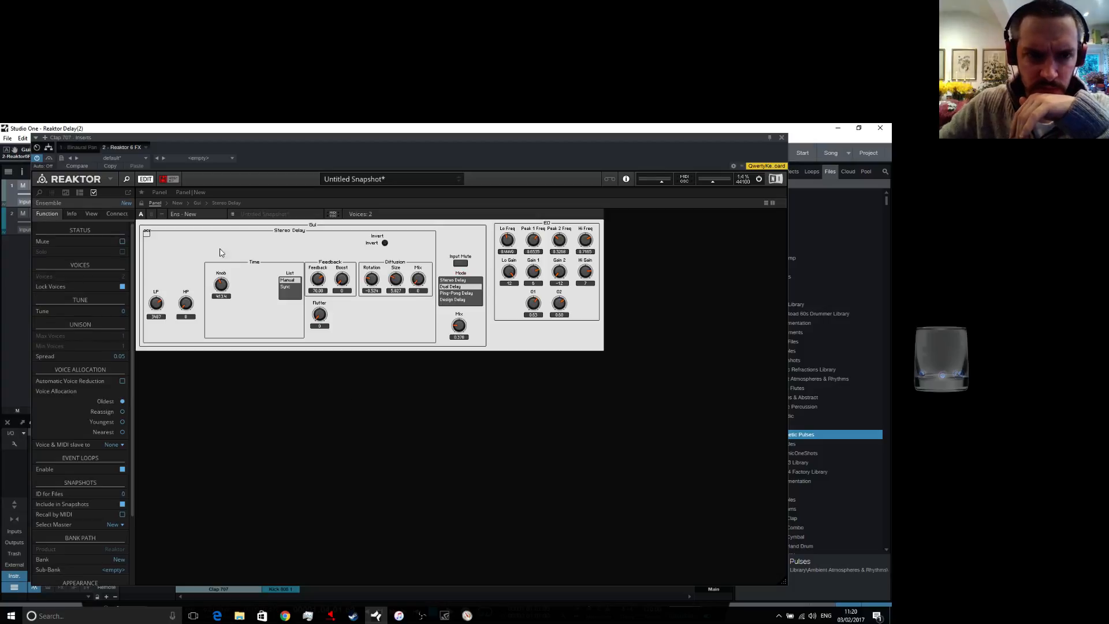
Check the value sent from the Mode switch to Panel Index in the Gui macro, and read the Panel Index description
{"action": "left_click", "coordinate": [197, 203]}
{"action": "mouse_move", "coordinate": [313, 272]}
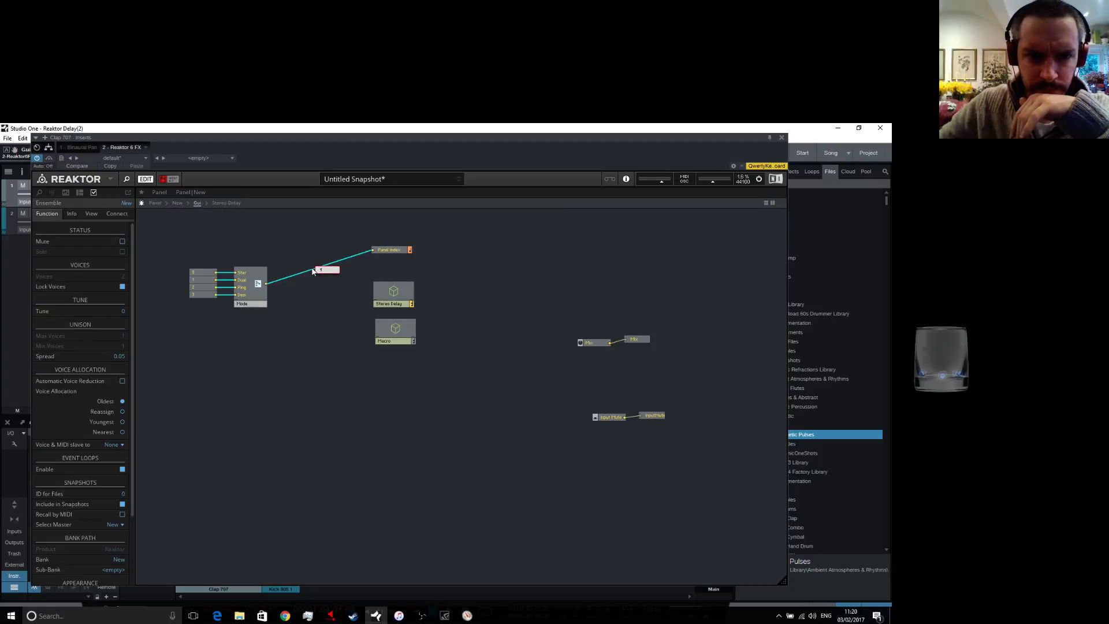
{"action": "mouse_move", "coordinate": [398, 252]}
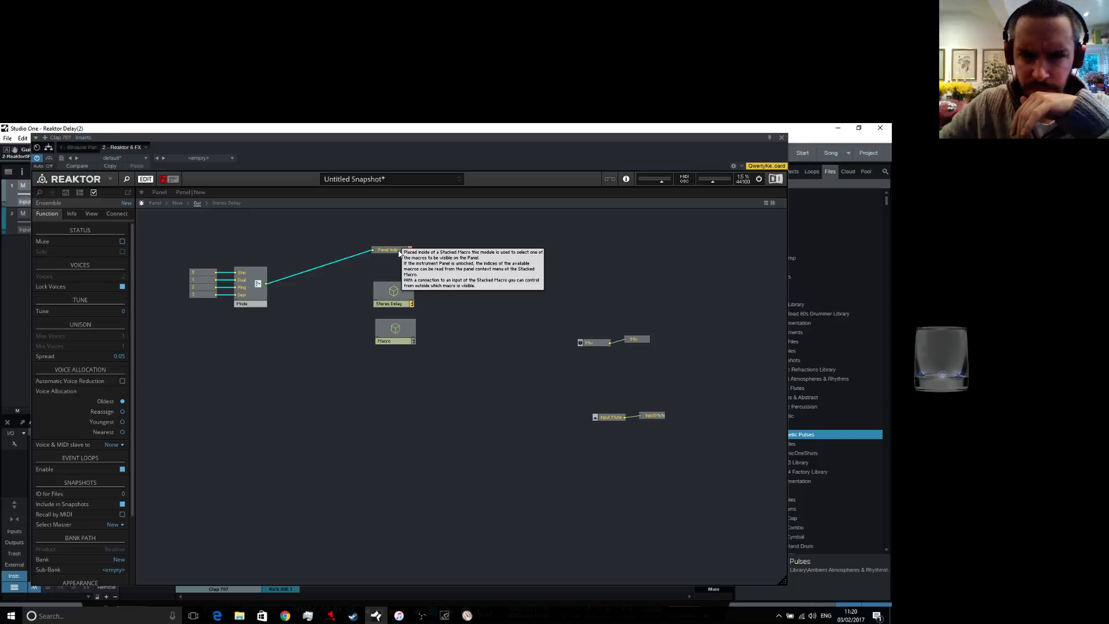
Compare the panel context options of the Stereo Delay macro with those of the Time stacked macro
{"action": "left_click", "coordinate": [163, 202]}
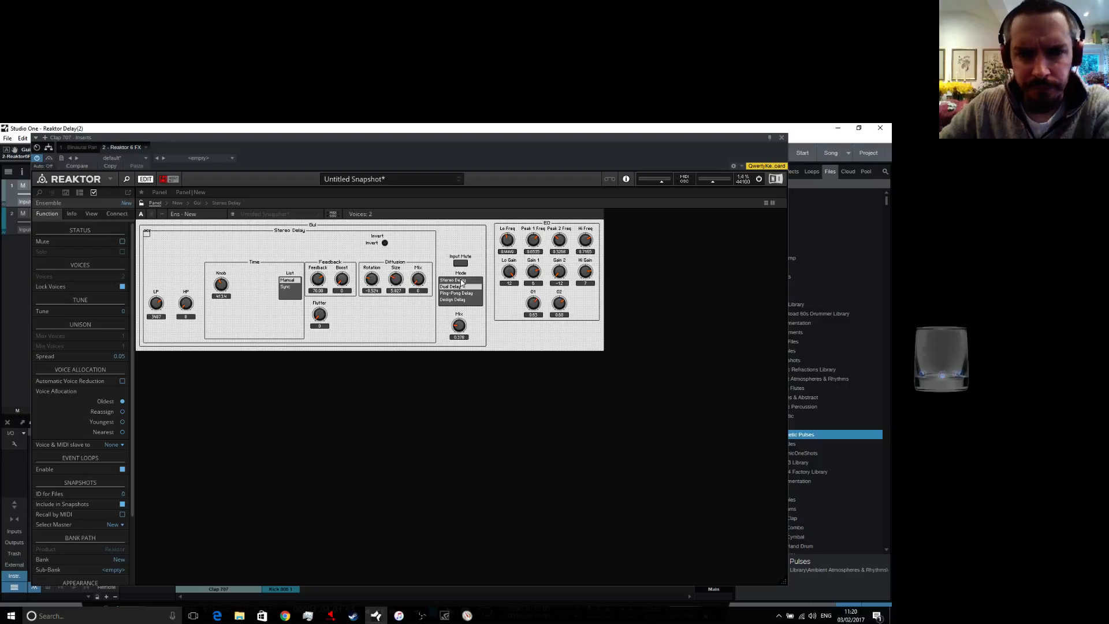
{"action": "mouse_move", "coordinate": [254, 264]}
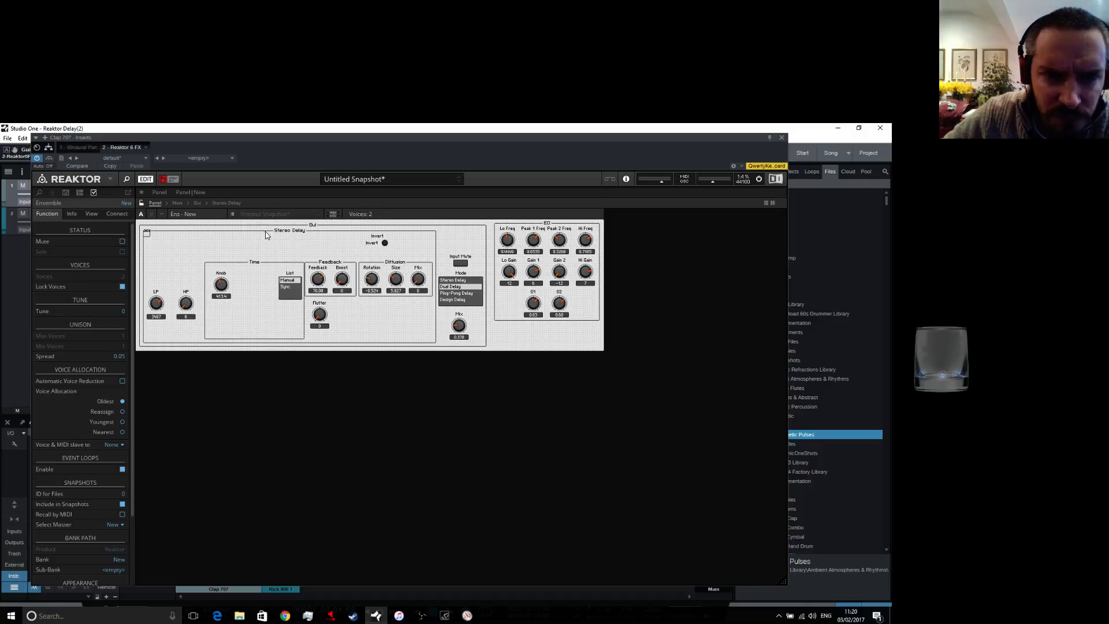
{"action": "right_click", "coordinate": [267, 244]}
{"action": "right_click", "coordinate": [256, 264]}
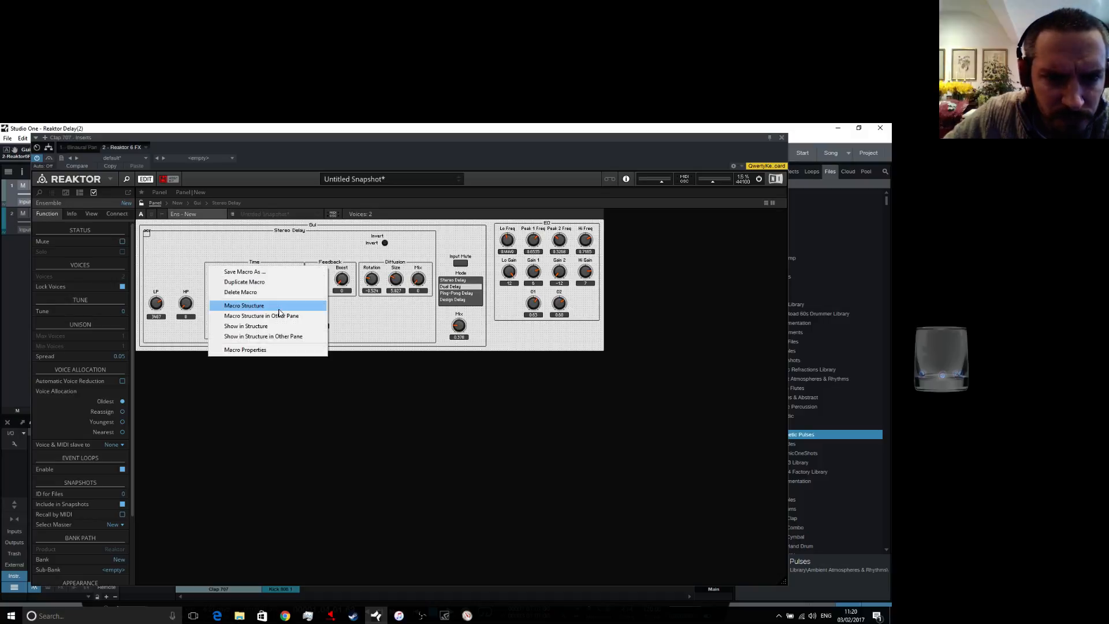
{"action": "right_click", "coordinate": [256, 263]}
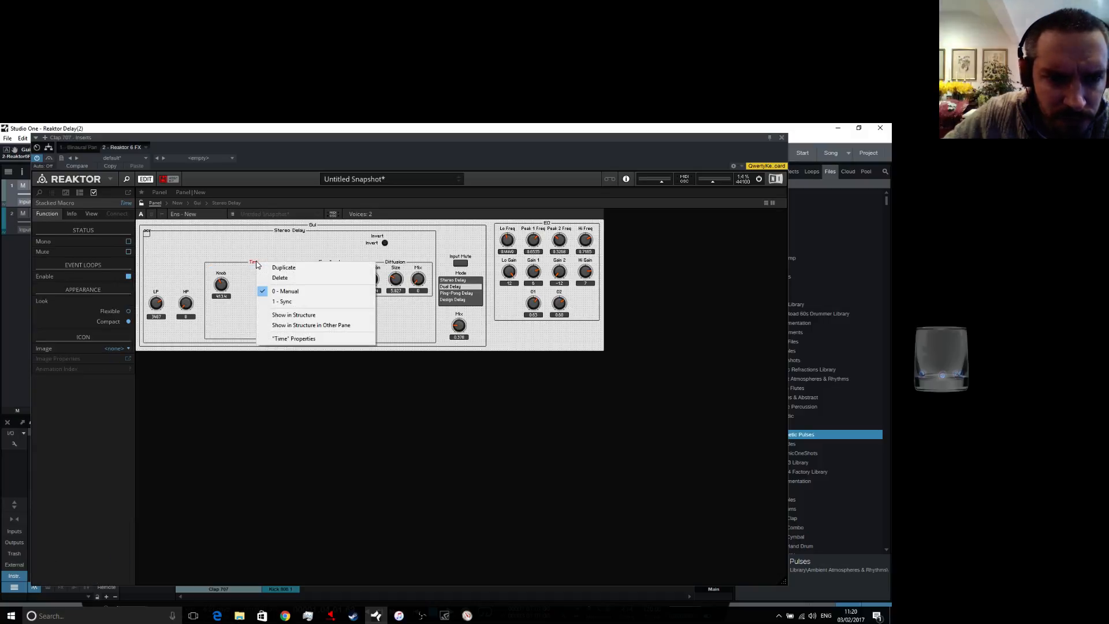
{"action": "right_click", "coordinate": [283, 232]}
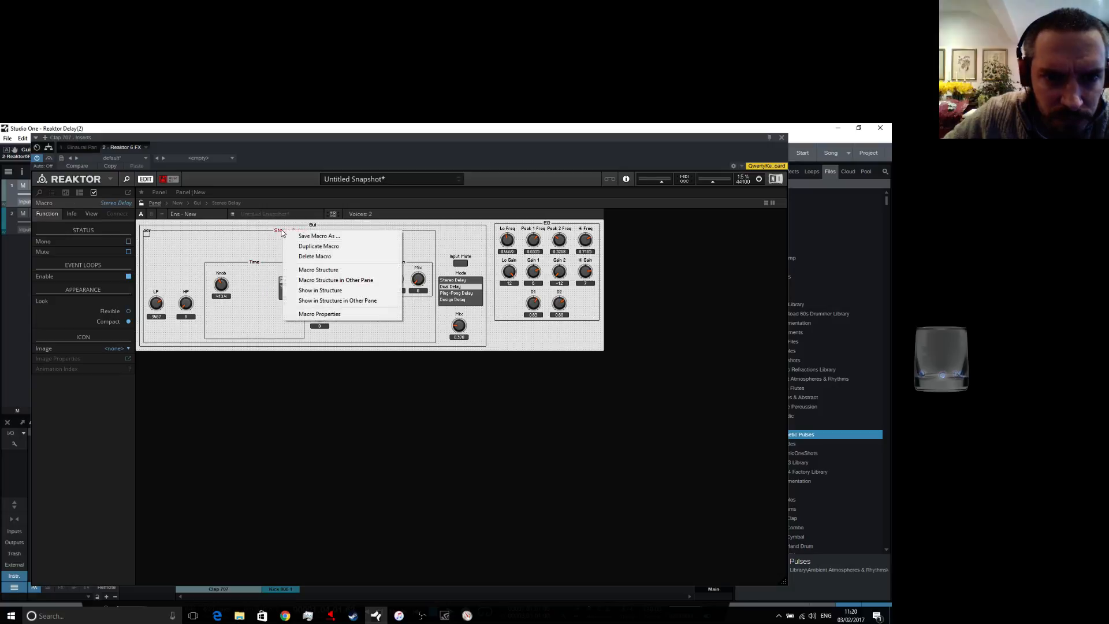
{"action": "left_click", "coordinate": [280, 233]}
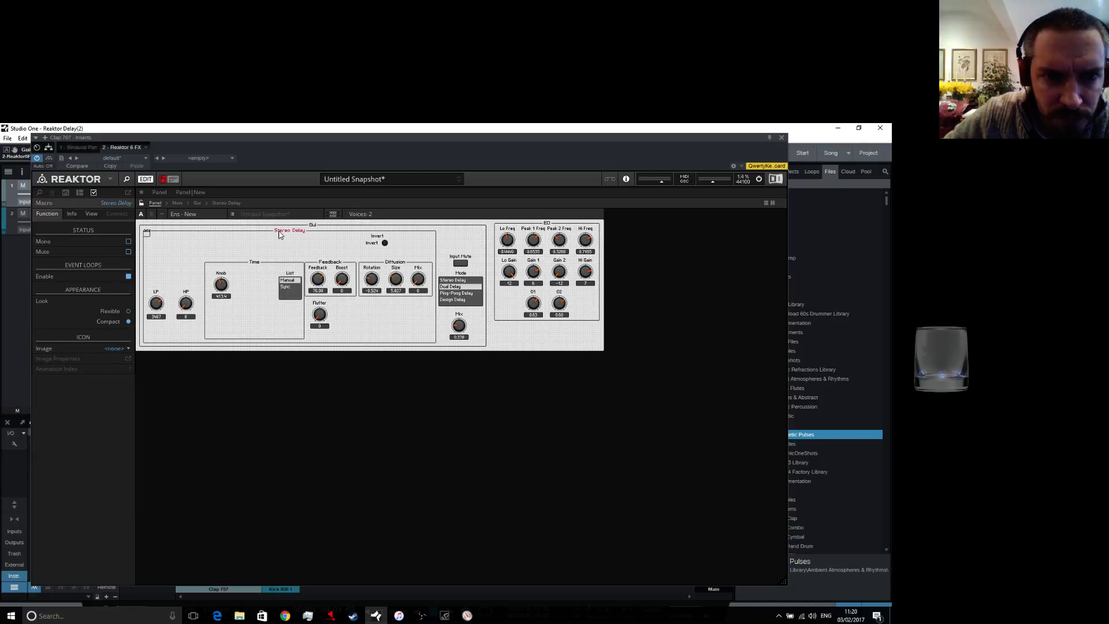
{"action": "right_click", "coordinate": [280, 234]}
{"action": "left_click", "coordinate": [321, 390]}
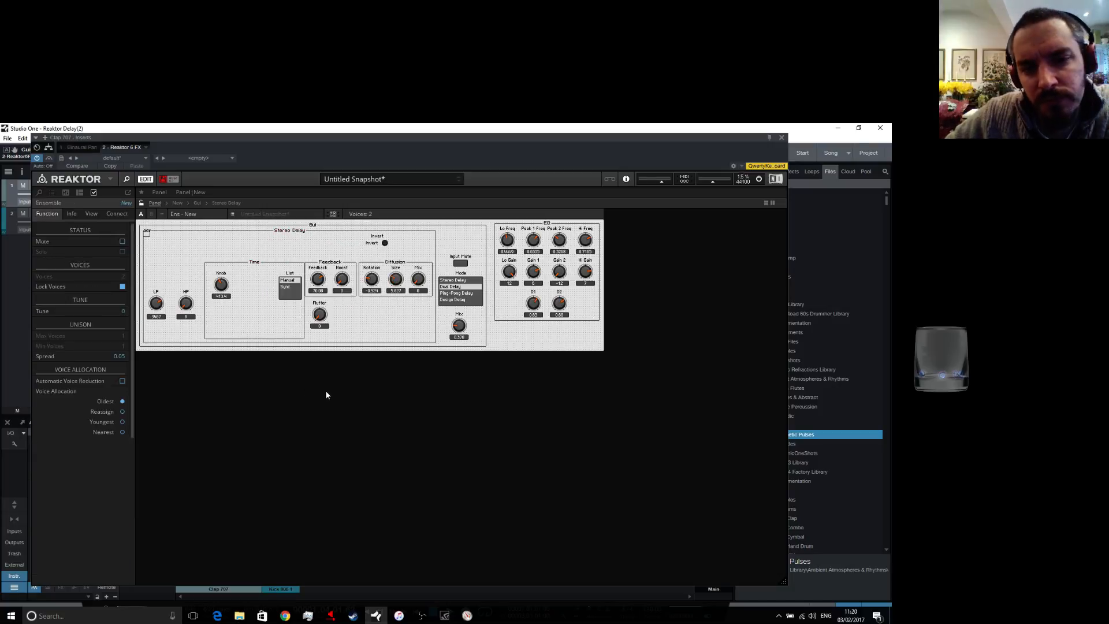
{"action": "left_click", "coordinate": [255, 267]}
{"action": "right_click", "coordinate": [256, 266]}
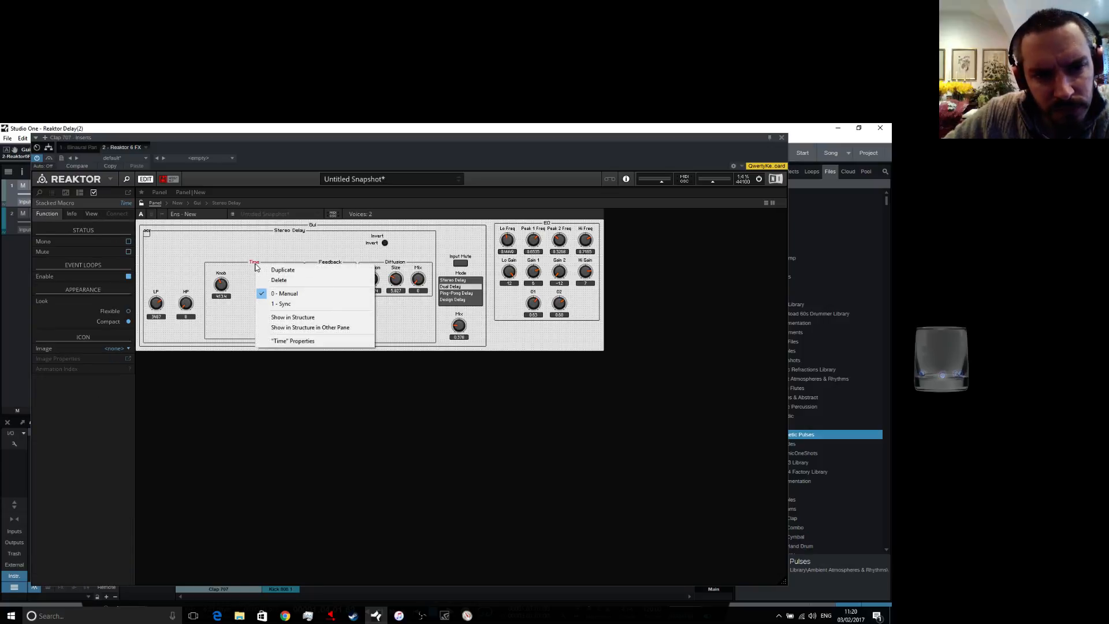
{"action": "left_click", "coordinate": [271, 375]}
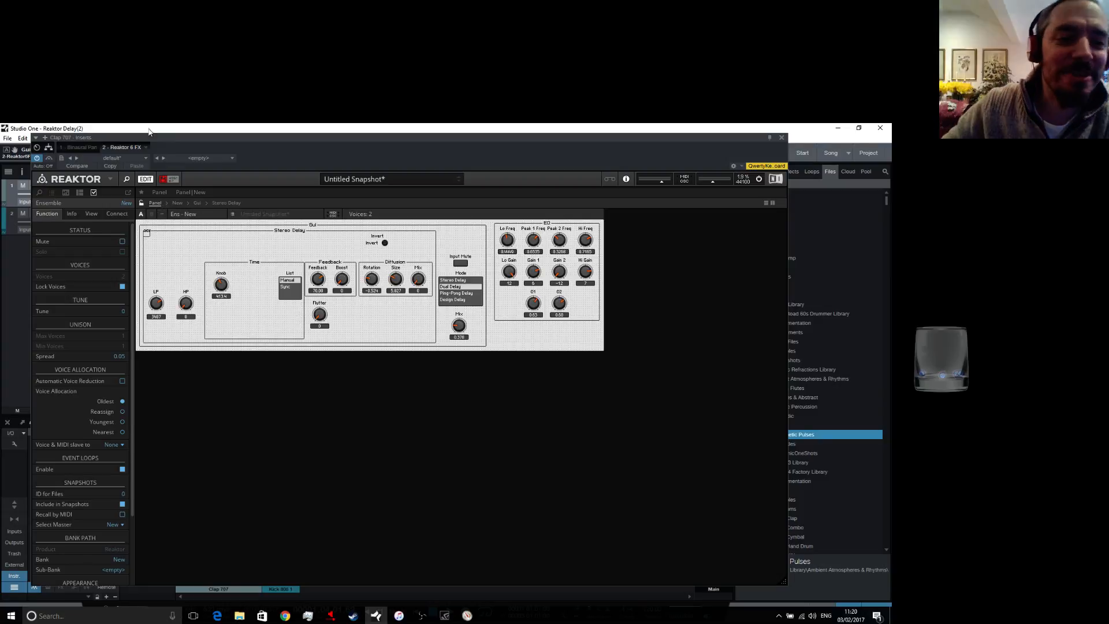
Delete the empty macro beneath Stereo Delay in the Gui macro and insert a Stacked Macro in its place
{"action": "left_click", "coordinate": [217, 201]}
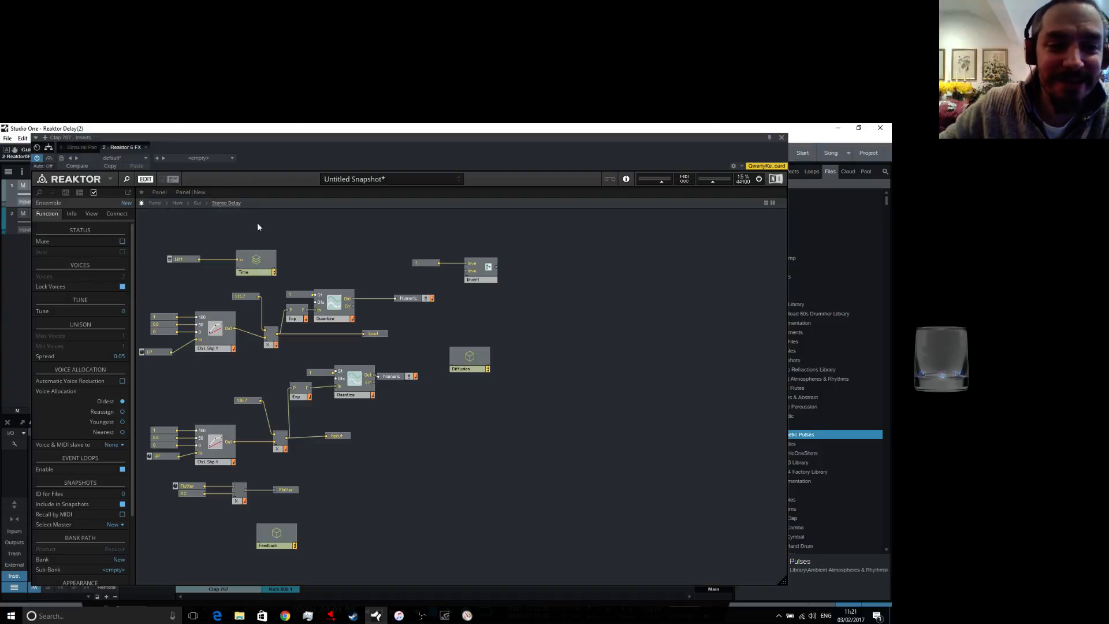
{"action": "double_click", "coordinate": [410, 448]}
{"action": "left_click", "coordinate": [392, 336]}
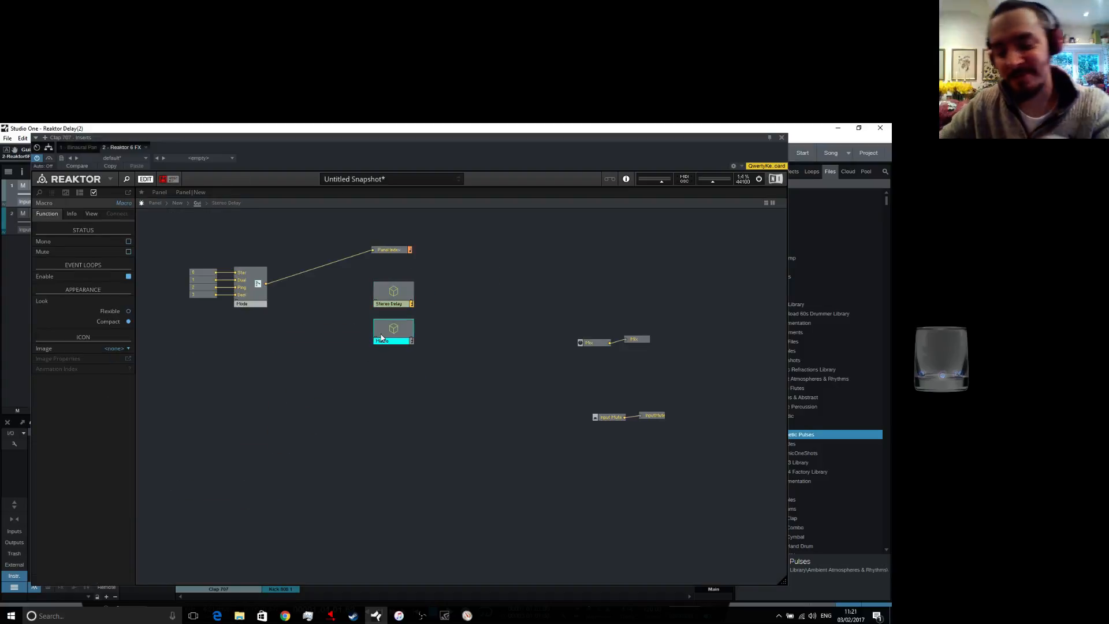
{"action": "key", "text": "Delete"}
{"action": "right_click", "coordinate": [381, 342]}
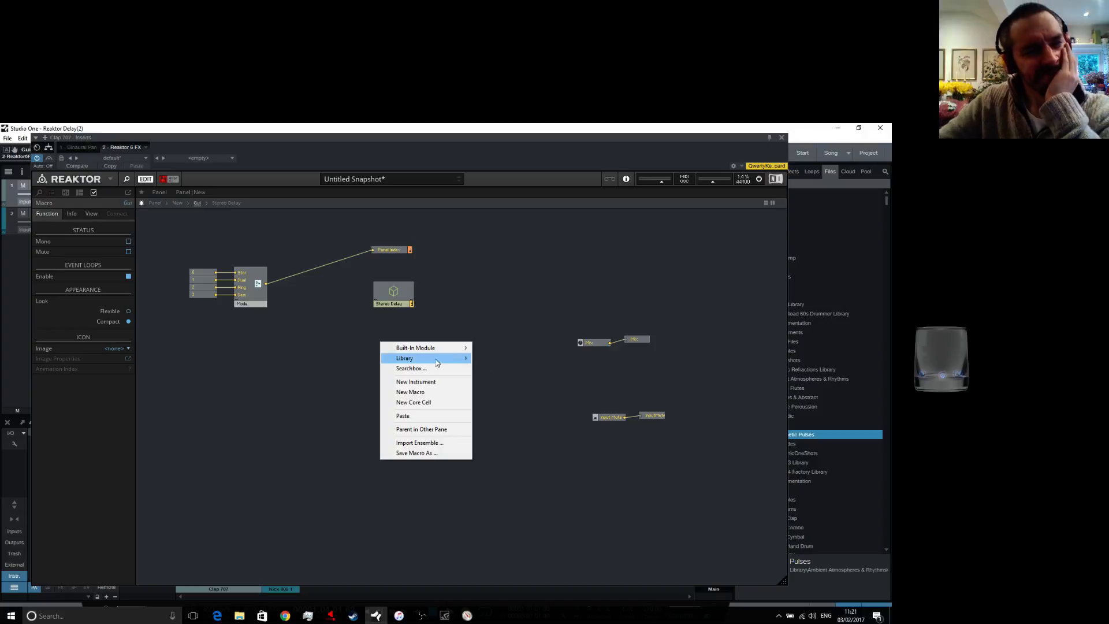
{"action": "mouse_move", "coordinate": [438, 354]}
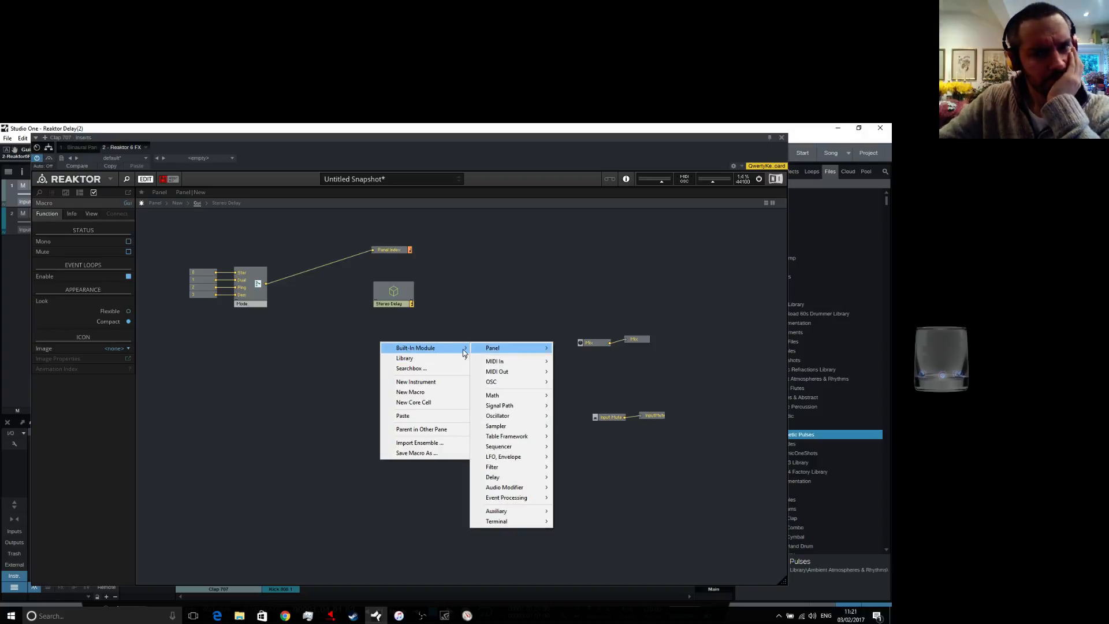
{"action": "mouse_move", "coordinate": [477, 349]}
{"action": "left_click", "coordinate": [583, 582]}
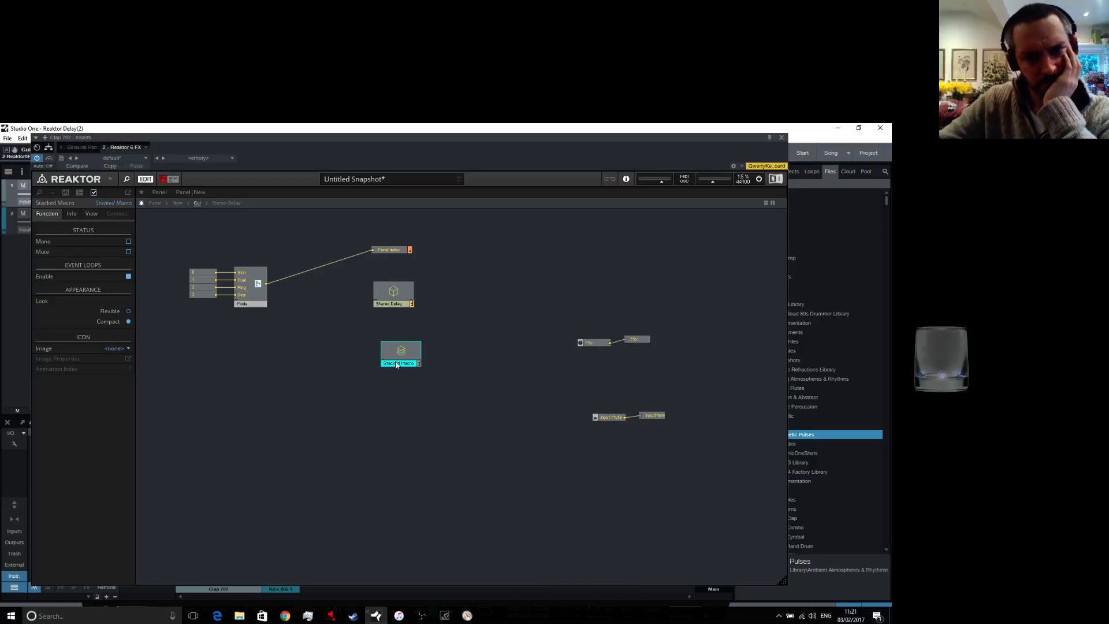
{"action": "left_click_drag", "start_coordinate": [399, 361], "coordinate": [393, 332]}
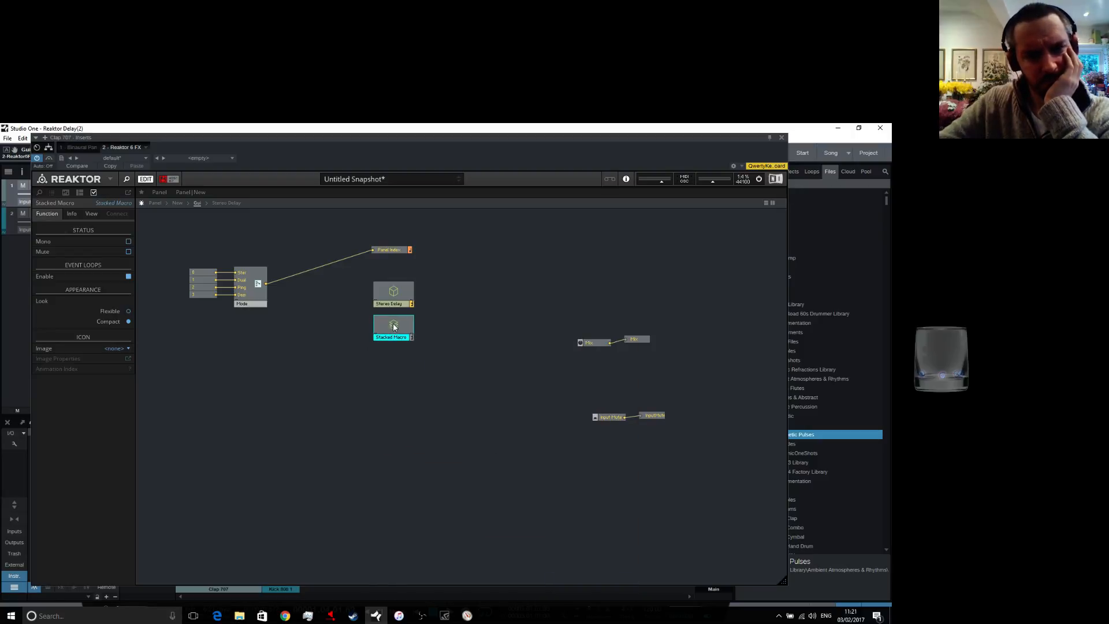
Copy the Stereo Delay macro into the Stacked Macro and return to the Gui macro's structure
{"action": "right_click", "coordinate": [399, 293]}
{"action": "left_click", "coordinate": [421, 332]}
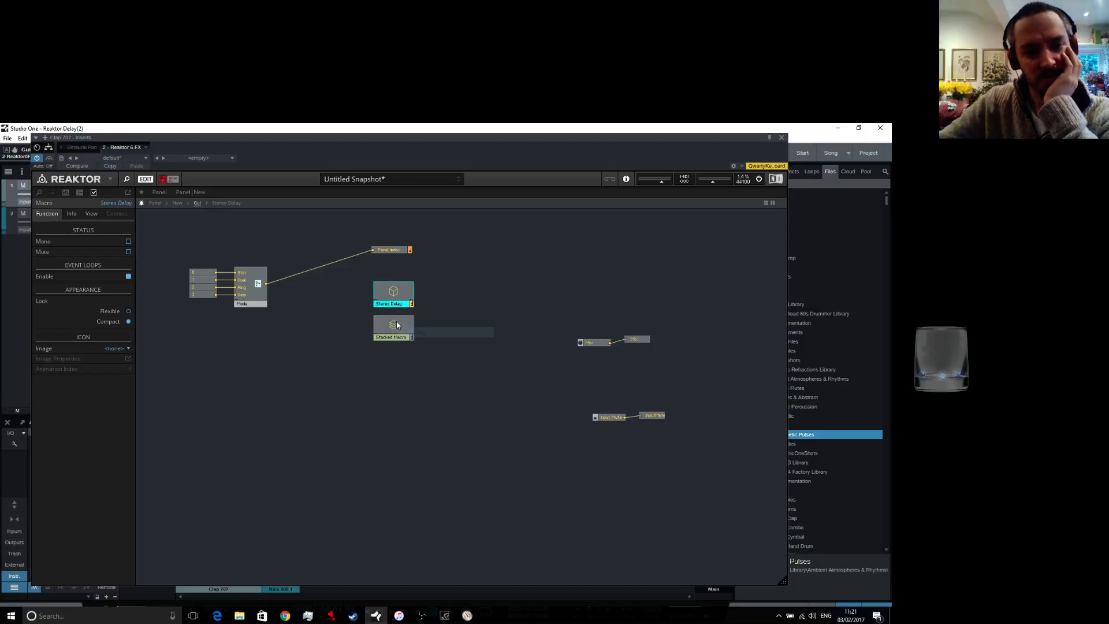
{"action": "double_click", "coordinate": [393, 327]}
{"action": "right_click", "coordinate": [276, 310]}
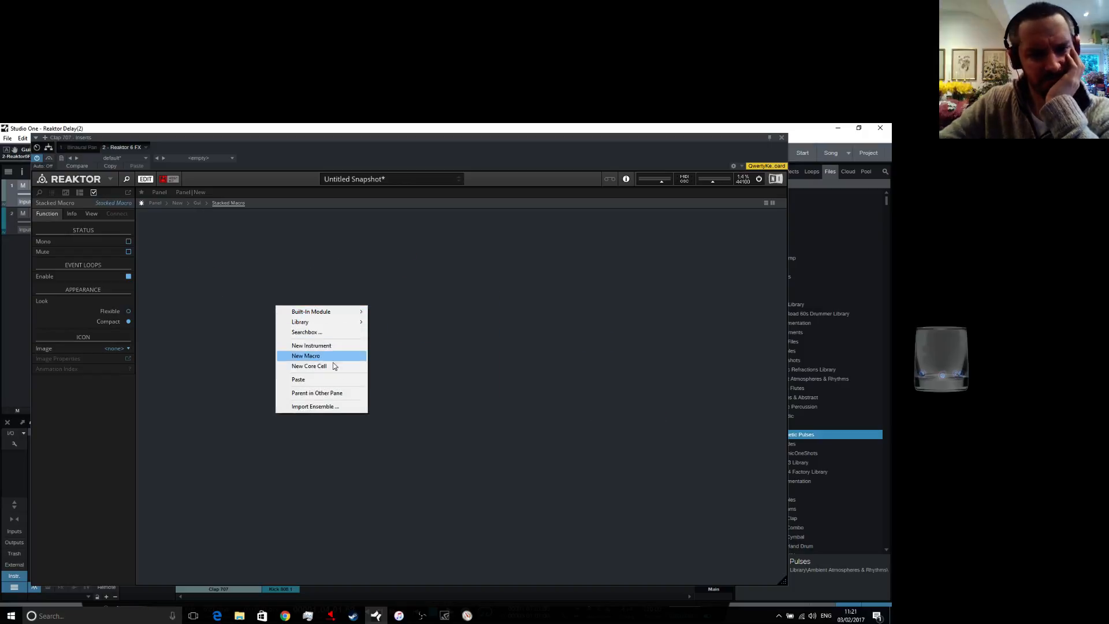
{"action": "left_click", "coordinate": [331, 381]}
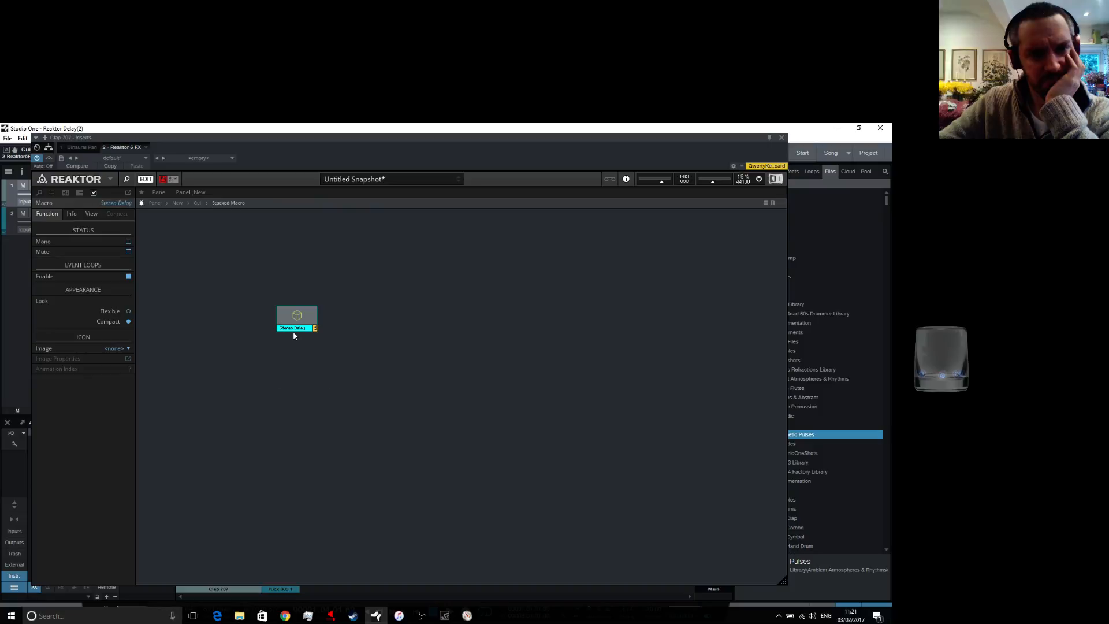
{"action": "double_click", "coordinate": [258, 372]}
Delete the Stereo Delay copy from inside the Stacked Macro and go back to the Gui macro
{"action": "left_click", "coordinate": [383, 296]}
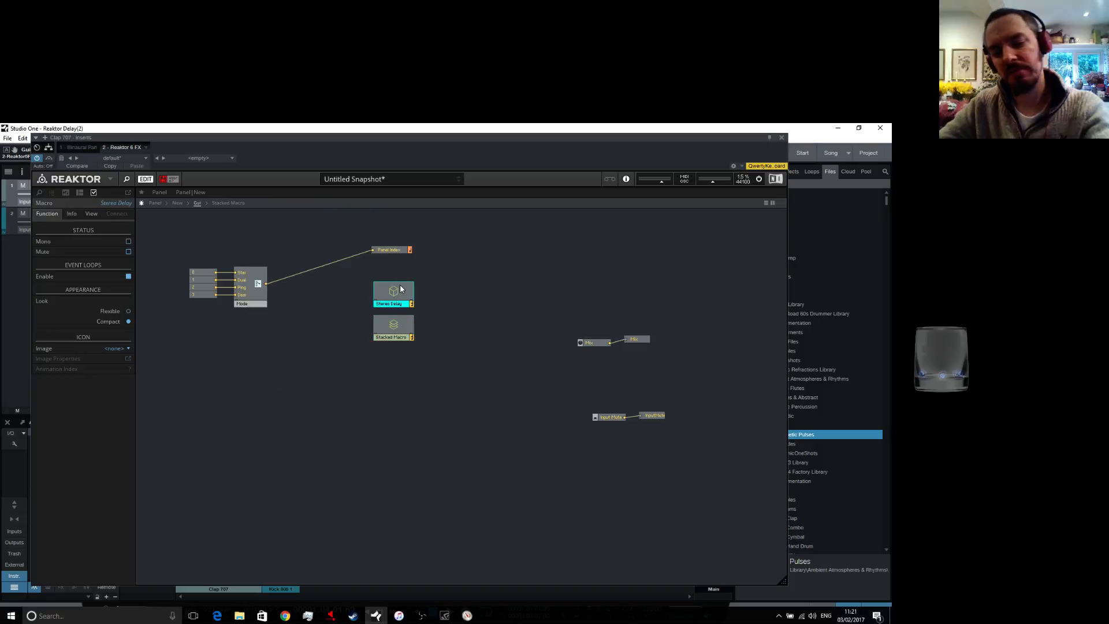
{"action": "double_click", "coordinate": [394, 328]}
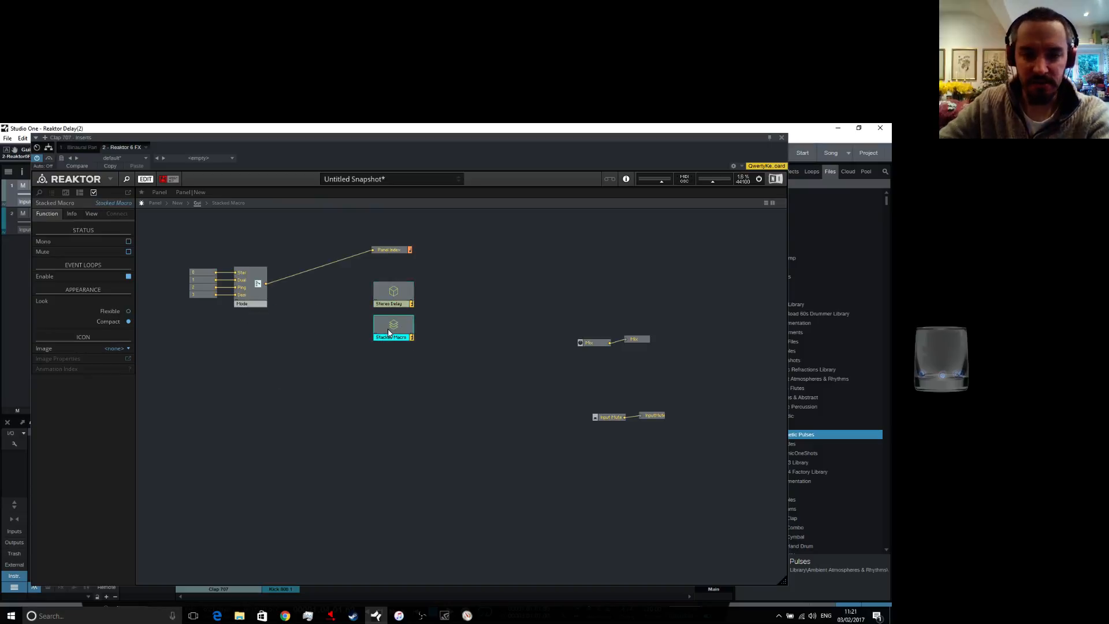
{"action": "left_click", "coordinate": [307, 328]}
{"action": "right_click", "coordinate": [301, 320]}
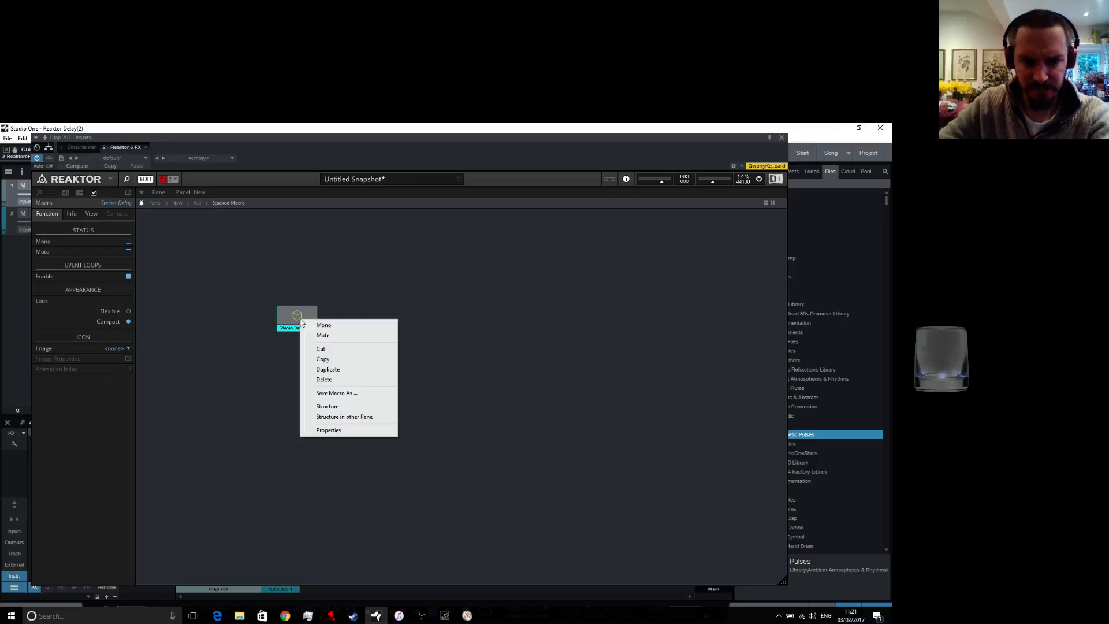
{"action": "left_click", "coordinate": [327, 380]}
{"action": "double_click", "coordinate": [299, 289]}
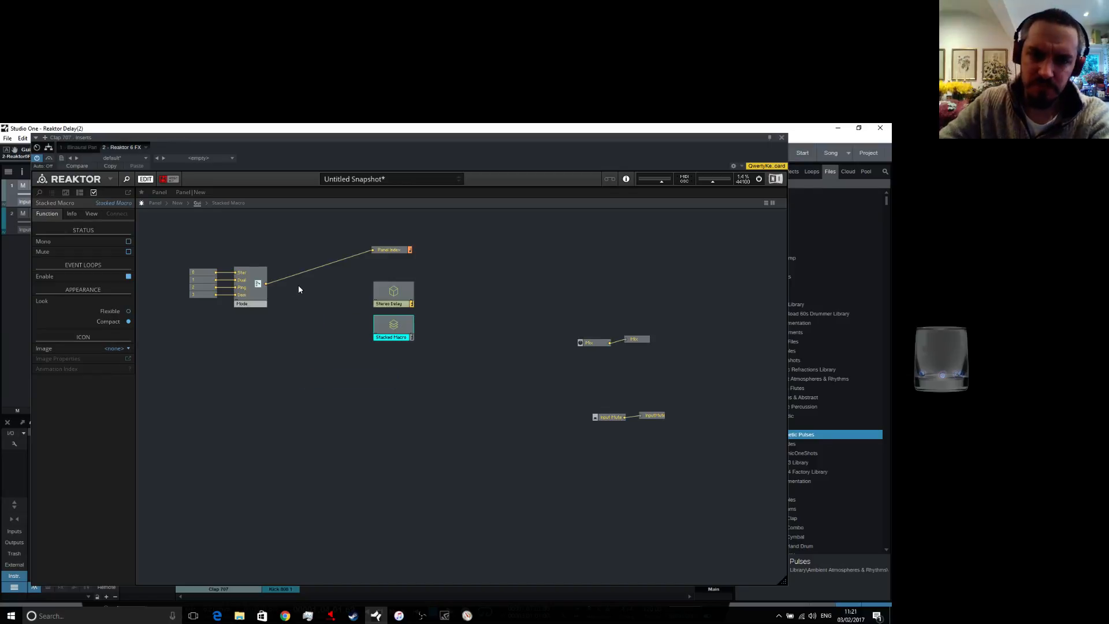
Cut all modules out of the Stereo Delay macro and paste them into the Stacked Macro
{"action": "double_click", "coordinate": [397, 297]}
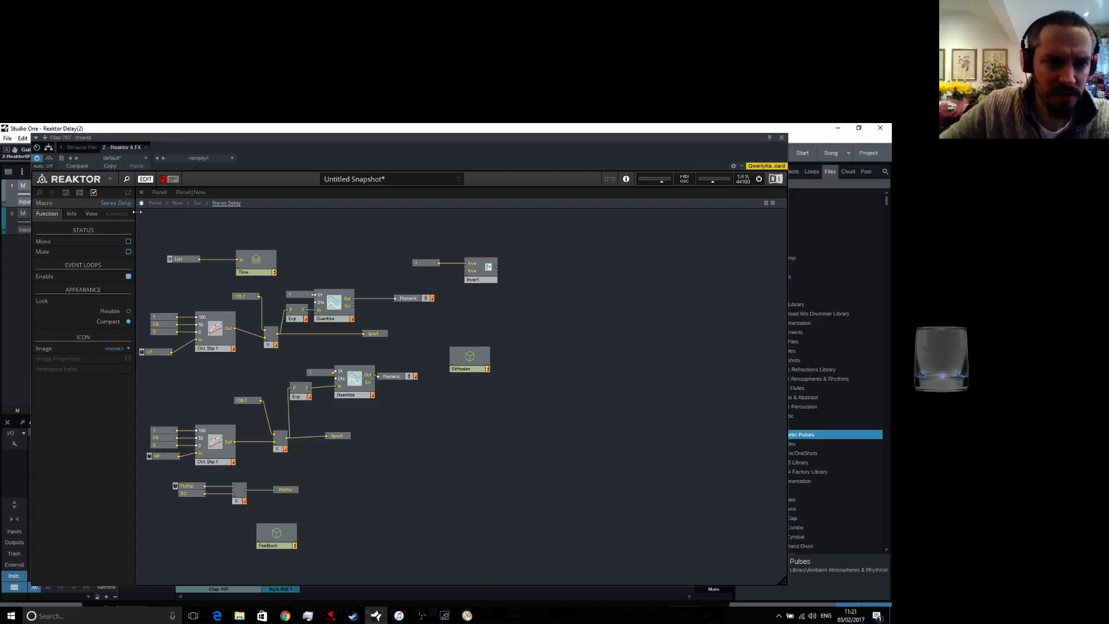
{"action": "left_click_drag", "start_coordinate": [140, 215], "coordinate": [584, 578]}
{"action": "right_click", "coordinate": [338, 307]}
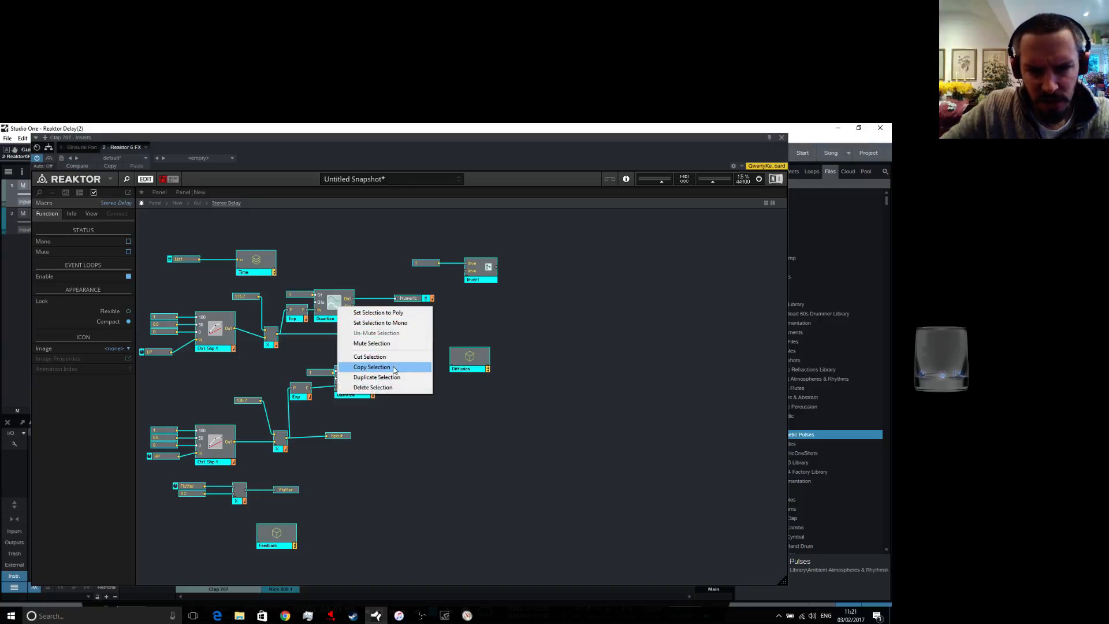
{"action": "left_click", "coordinate": [370, 357]}
{"action": "double_click", "coordinate": [295, 303]}
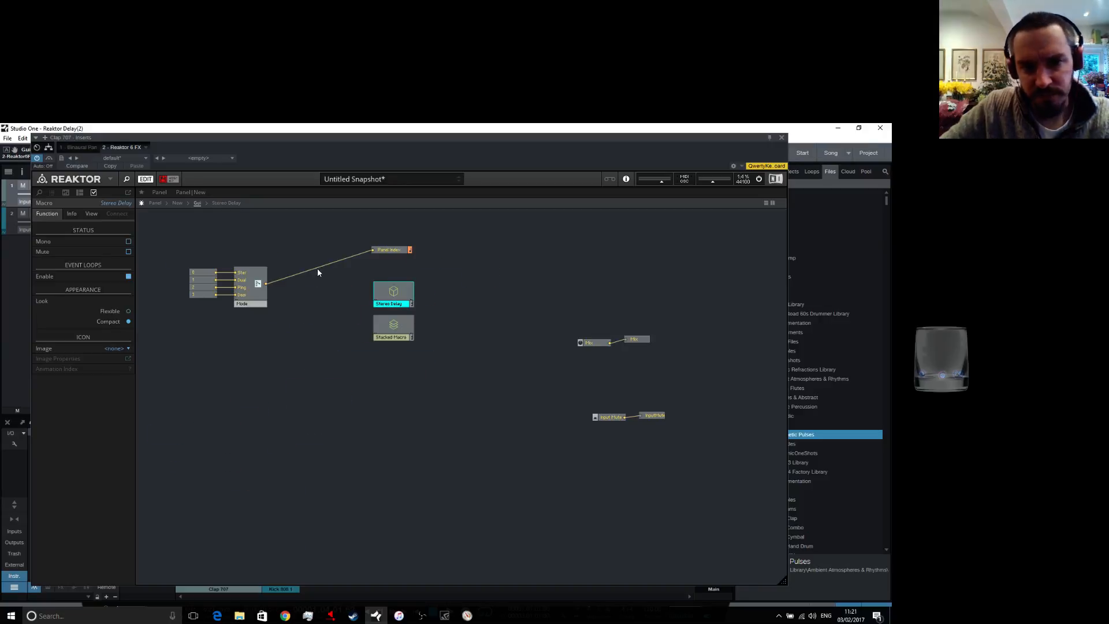
{"action": "double_click", "coordinate": [393, 326]}
{"action": "right_click", "coordinate": [223, 298]}
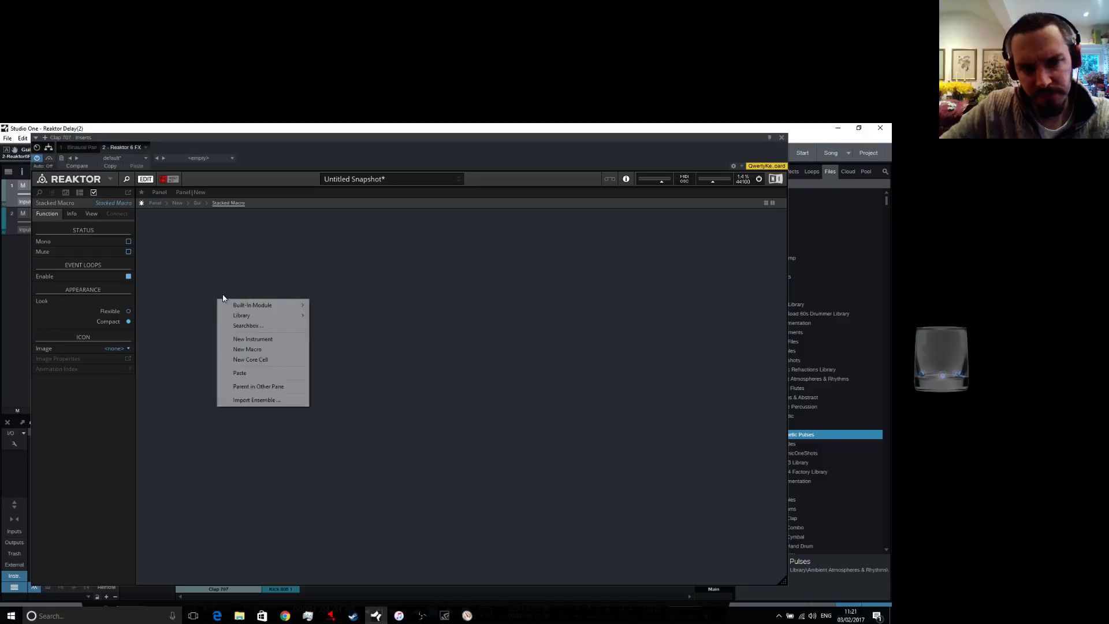
{"action": "left_click", "coordinate": [256, 373]}
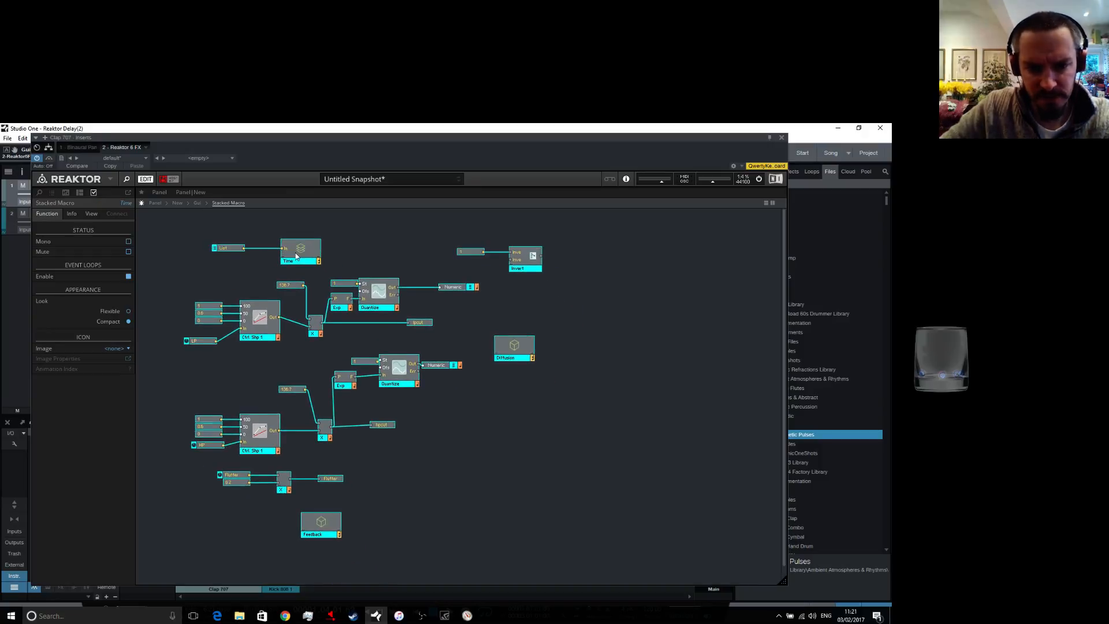
Return to the Gui macro and rename the Stacked Macro as Stereo Delay
{"action": "double_click", "coordinate": [509, 416]}
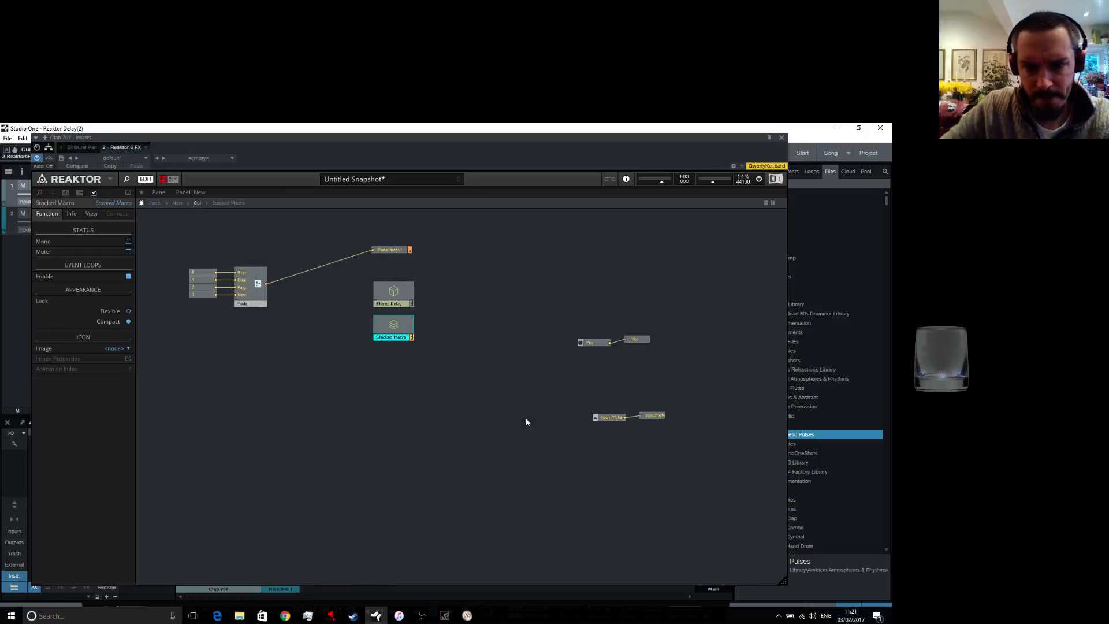
{"action": "double_click", "coordinate": [395, 338]}
{"action": "type", "text": "S"}
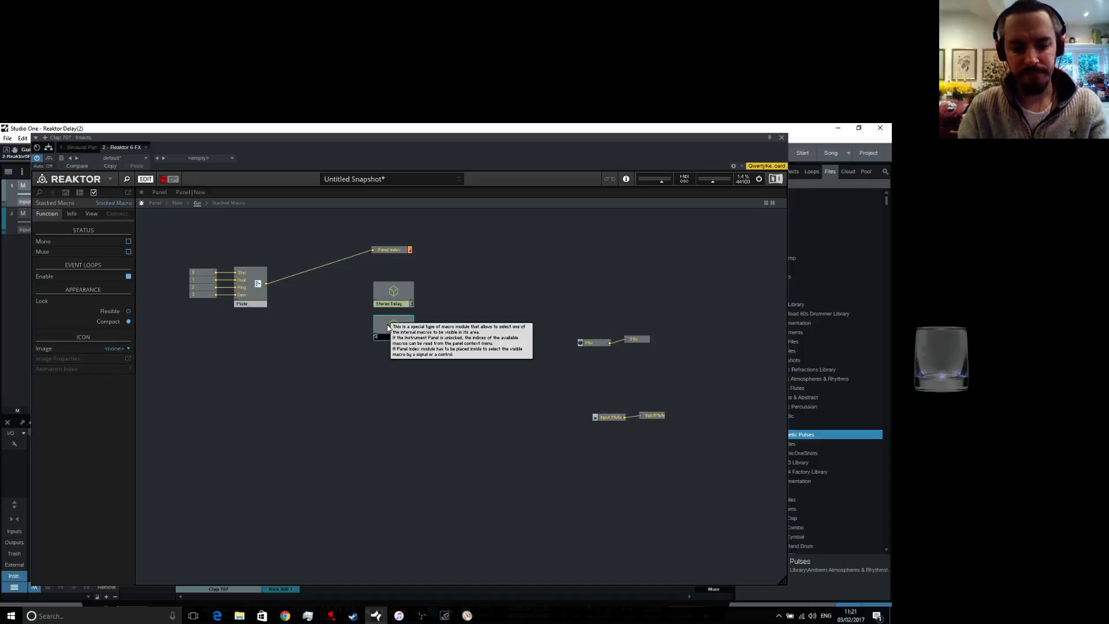
{"action": "type", "text": "tereo D"}
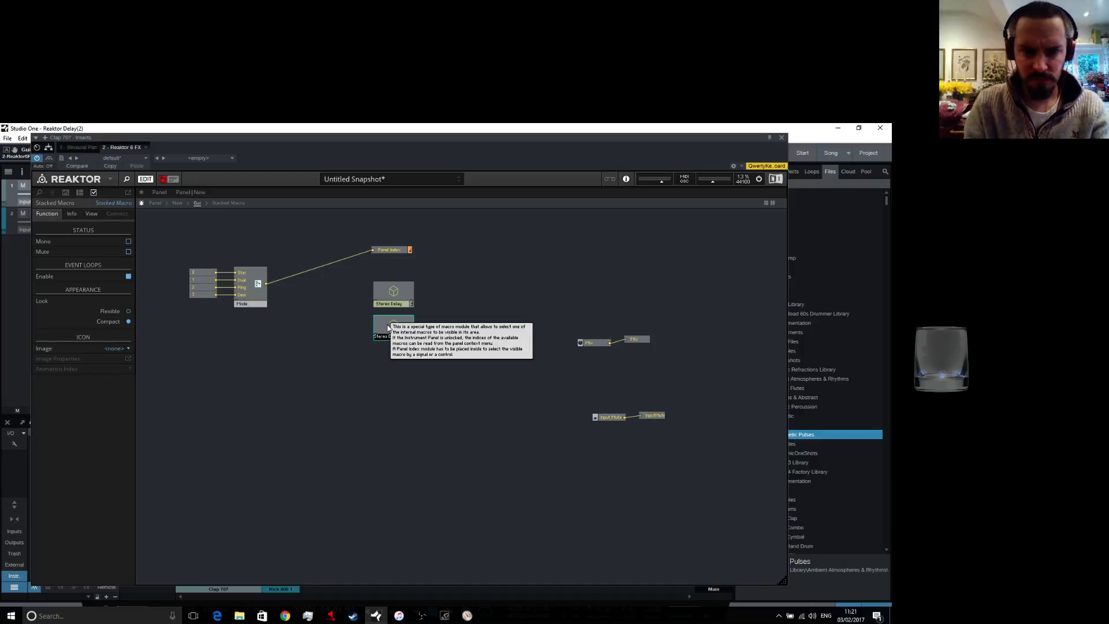
{"action": "type", "text": "elay"}
{"action": "key", "text": "Return"}
Delete the emptied original Stereo Delay macro above the stacked Stereo Delay macro
{"action": "left_click", "coordinate": [314, 510]}
{"action": "left_click", "coordinate": [398, 291]}
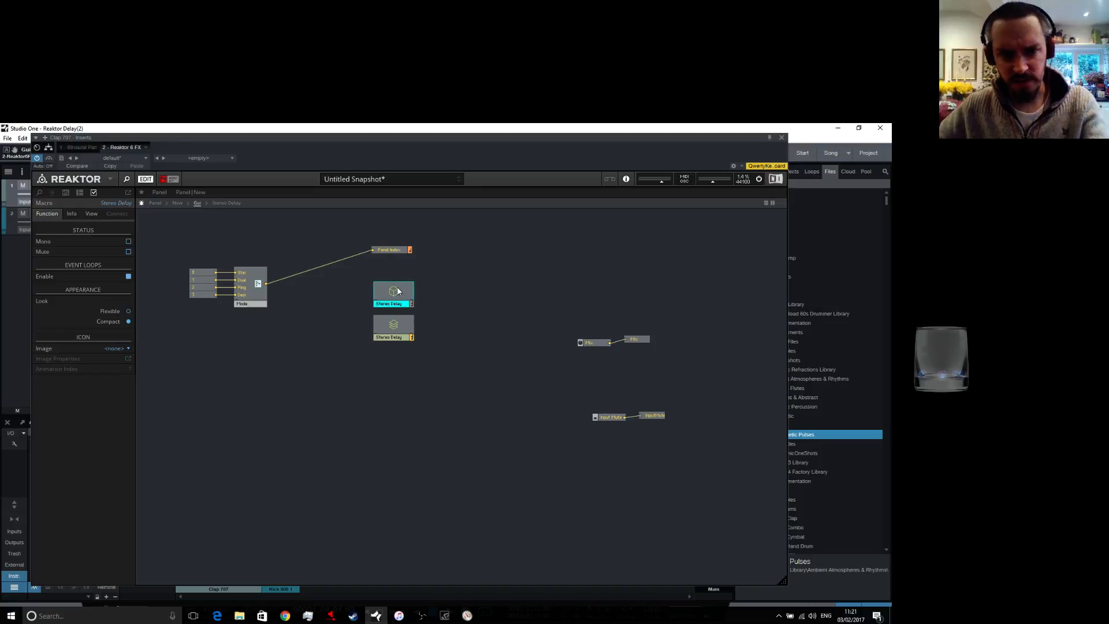
{"action": "right_click", "coordinate": [398, 291]}
{"action": "left_click", "coordinate": [440, 347]}
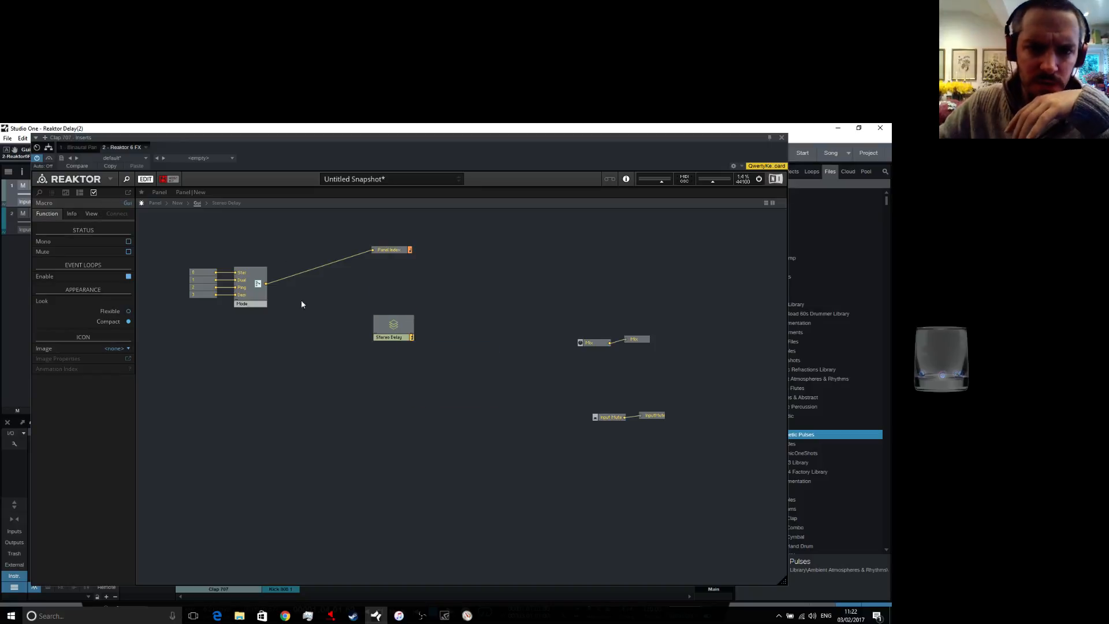
View the instrument panel, lock it, and test the Mode switch between Stereo Delay and Dual Delay, ending on Stereo Delay
{"action": "left_click", "coordinate": [179, 202]}
{"action": "left_click", "coordinate": [181, 193]}
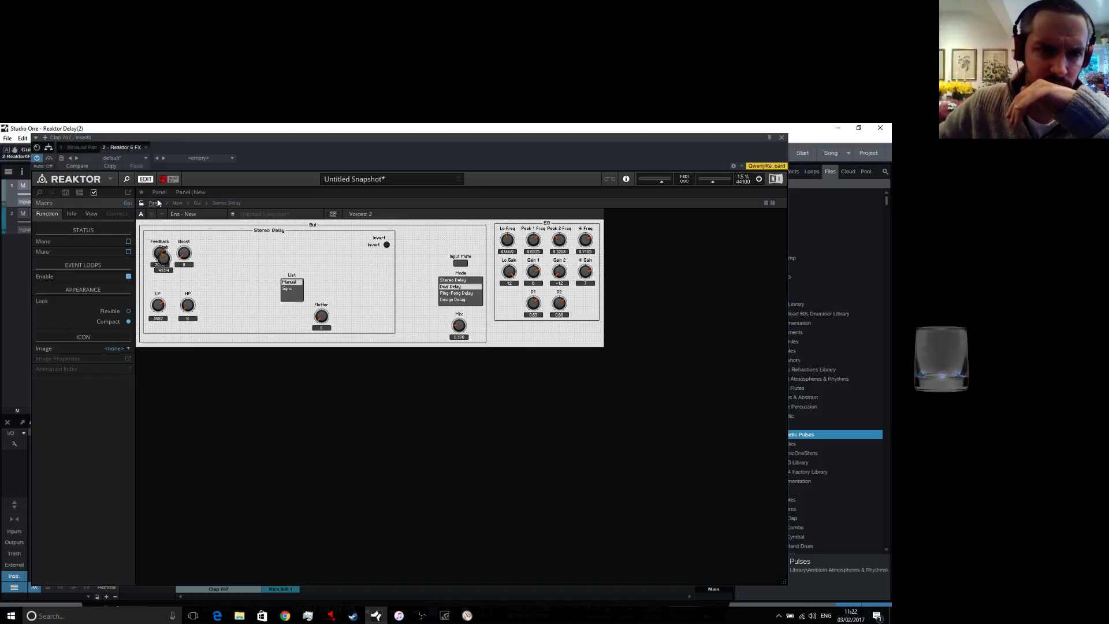
{"action": "left_click", "coordinate": [460, 293]}
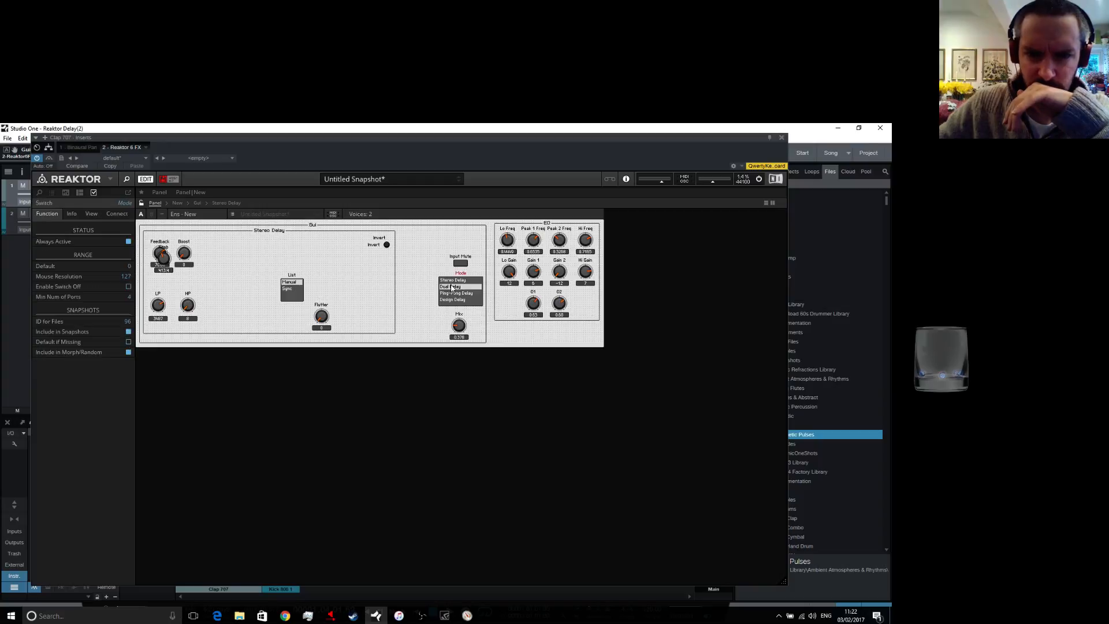
{"action": "left_click", "coordinate": [141, 203]}
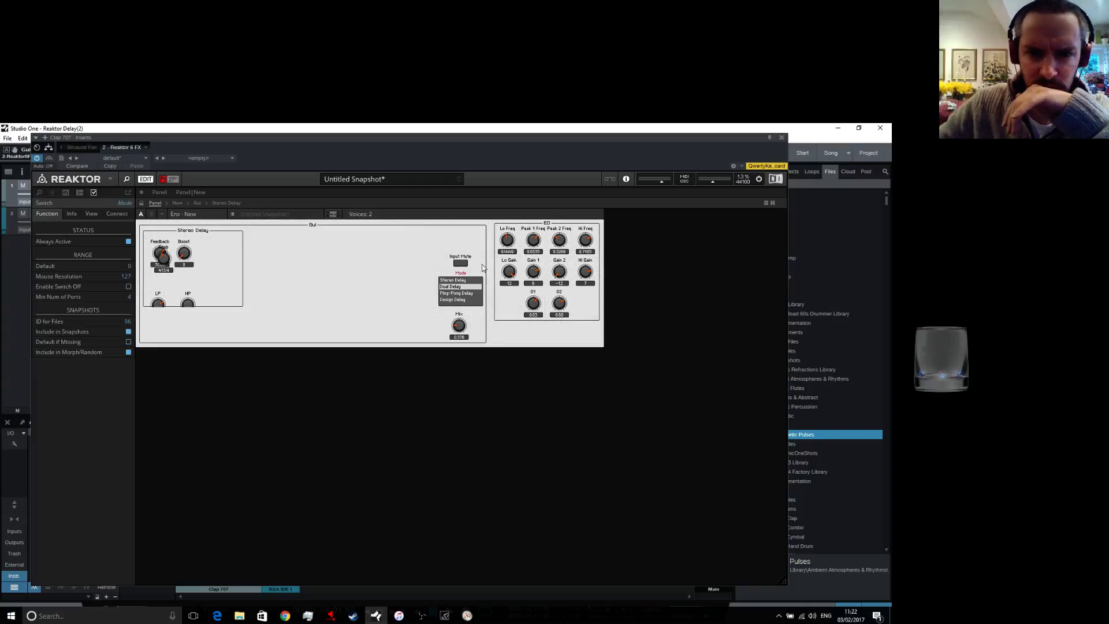
{"action": "left_click", "coordinate": [452, 281]}
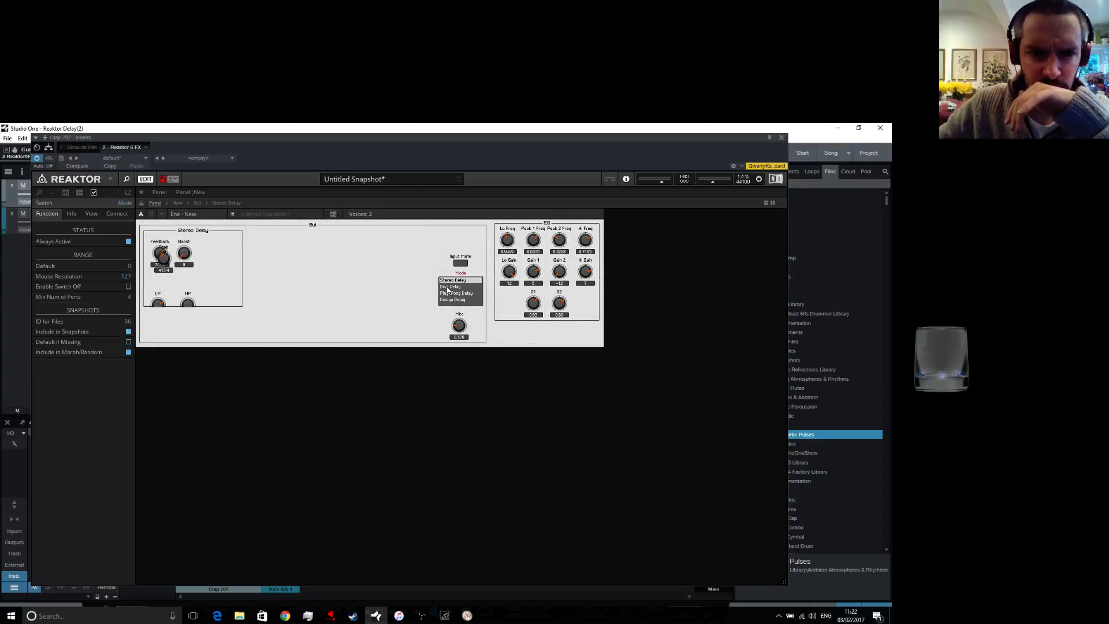
{"action": "left_click", "coordinate": [449, 287]}
{"action": "left_click", "coordinate": [450, 280]}
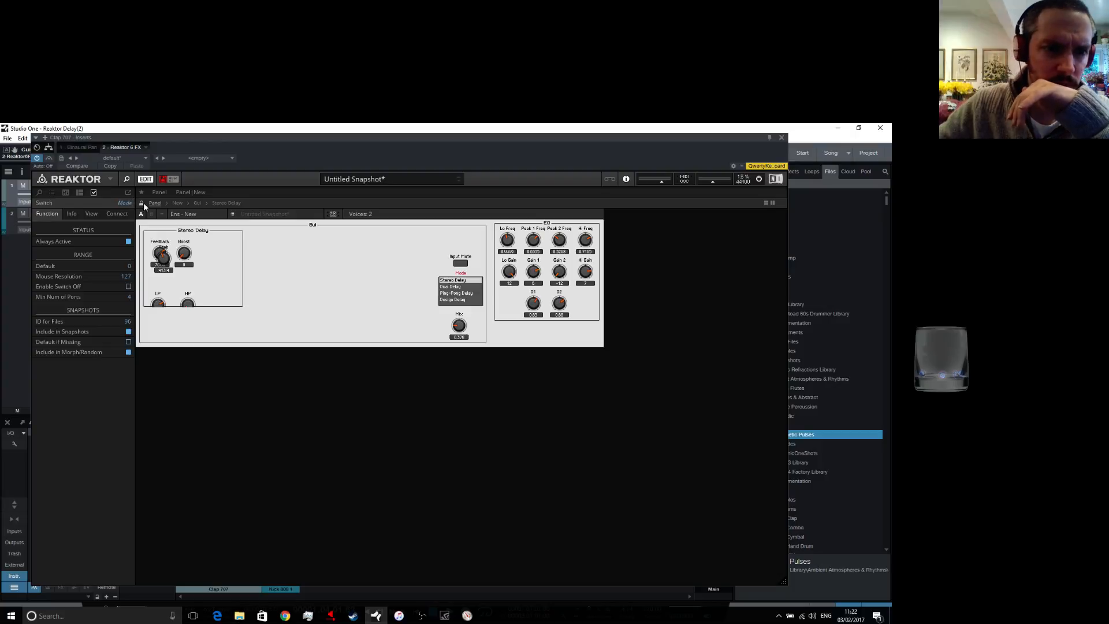
Open the Stereo Delay macro in the New instrument's structure and connect the Receive above Slow Random to the dtime send
{"action": "left_click", "coordinate": [178, 203]}
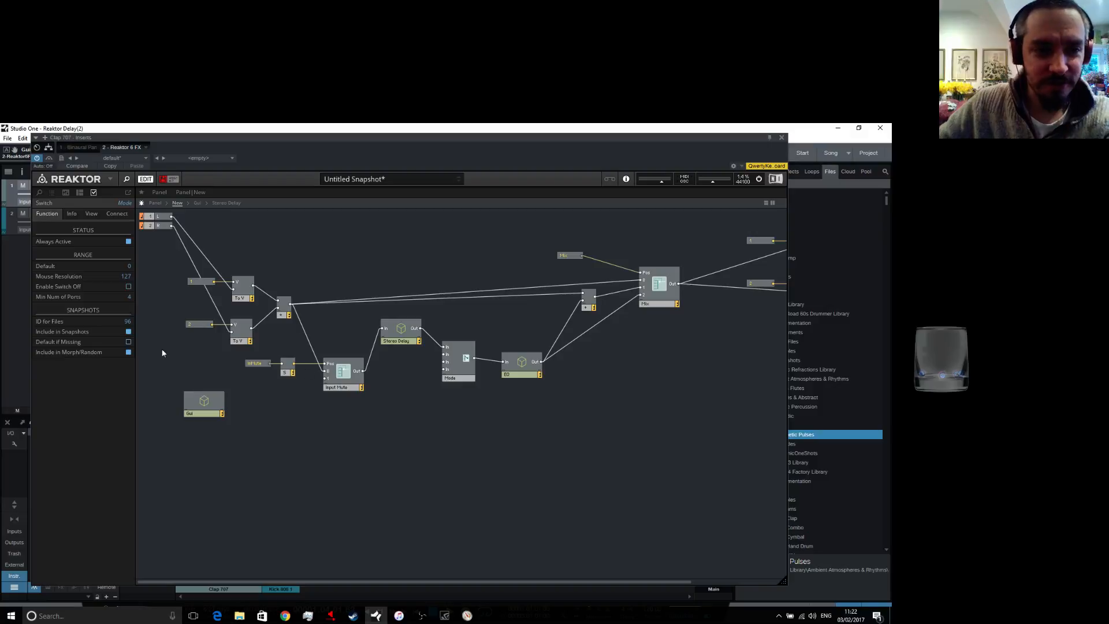
{"action": "left_click_drag", "start_coordinate": [207, 408], "coordinate": [205, 408]}
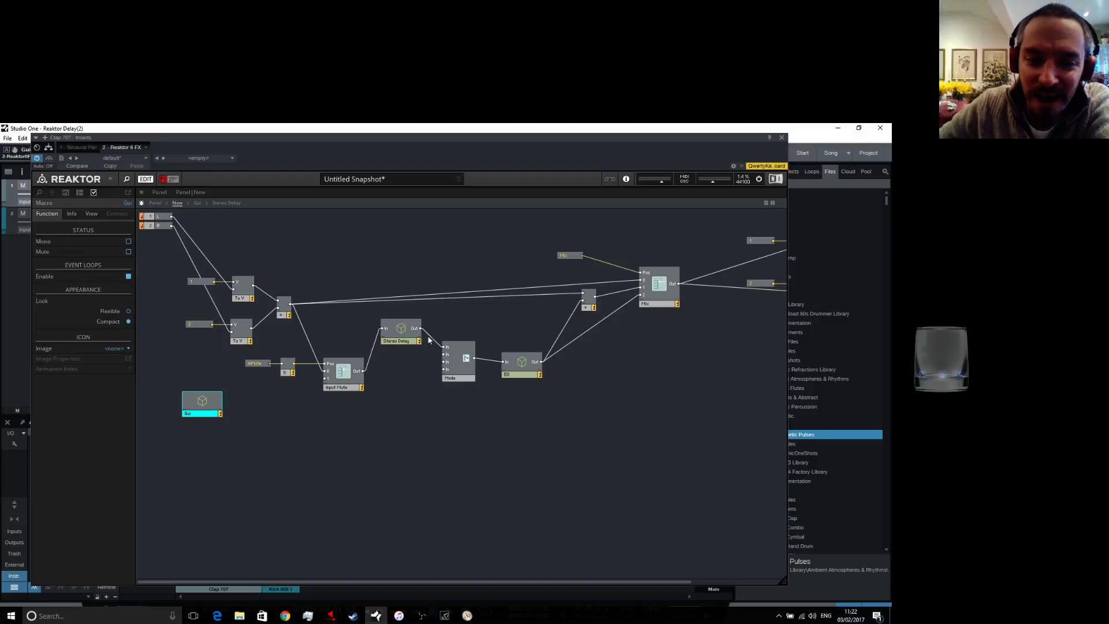
{"action": "double_click", "coordinate": [401, 330]}
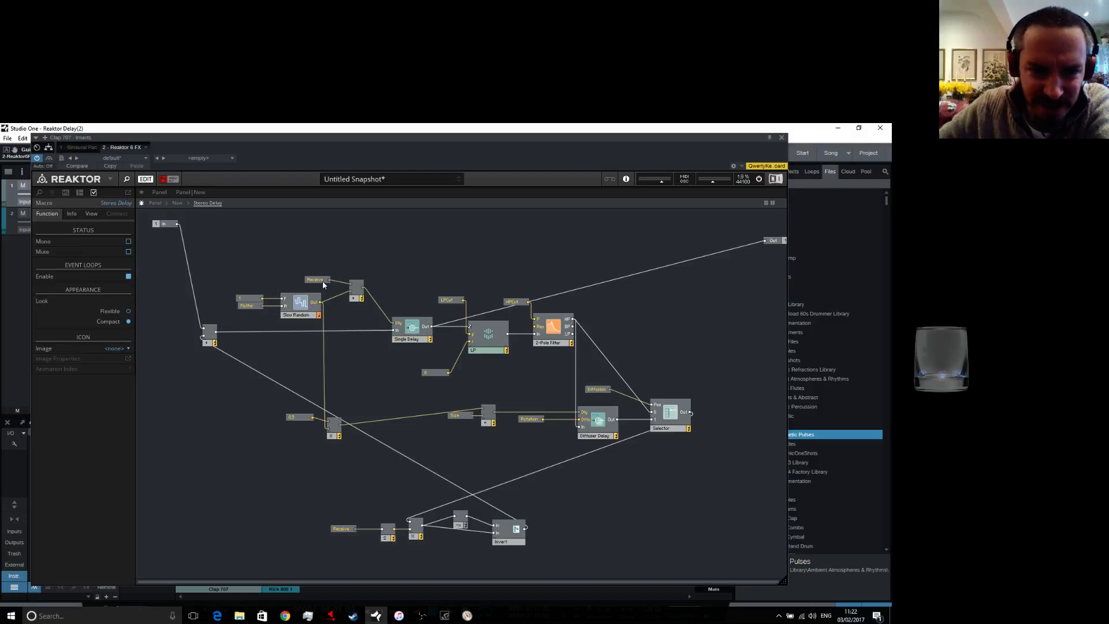
{"action": "left_click", "coordinate": [323, 281]}
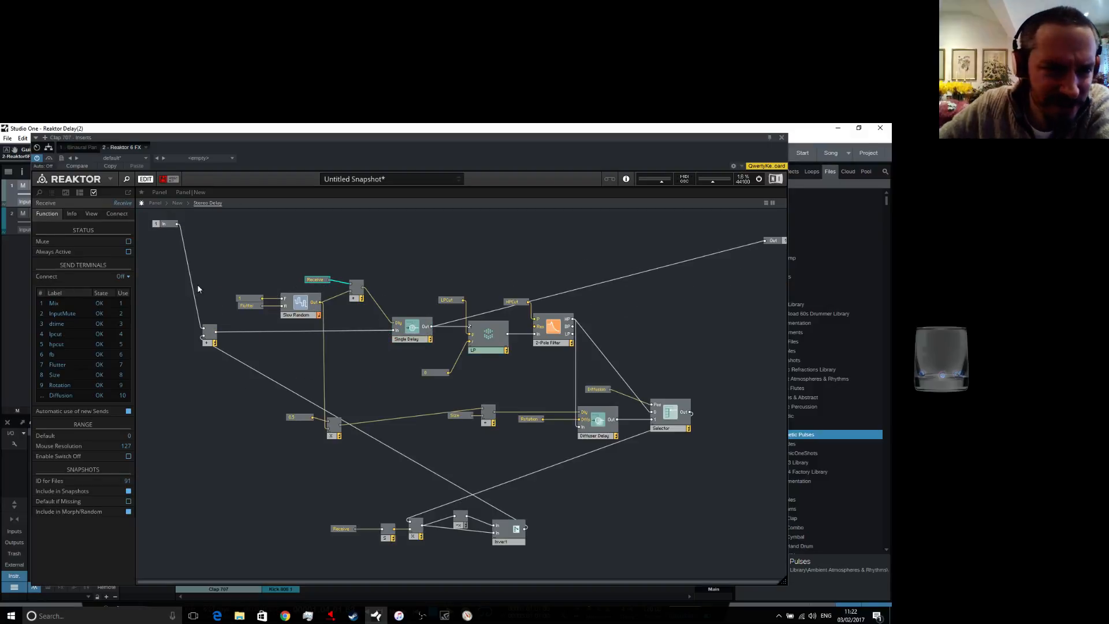
{"action": "left_click", "coordinate": [123, 277]}
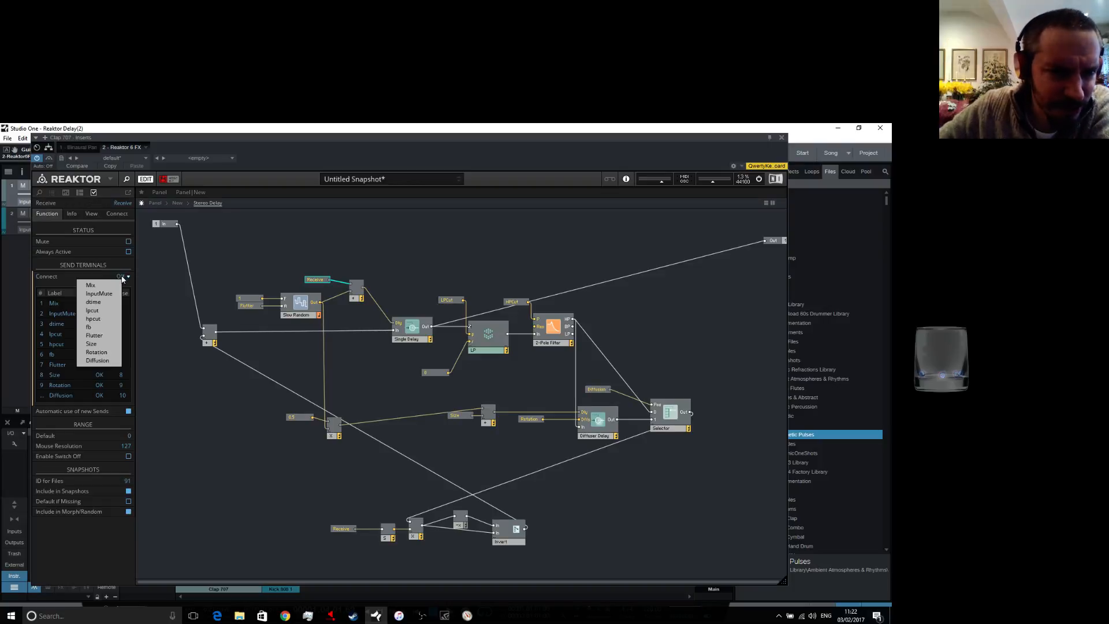
{"action": "left_click", "coordinate": [94, 302]}
Connect the Flutter receive feeding Slow Random to the Flutter send
{"action": "left_click", "coordinate": [249, 305]}
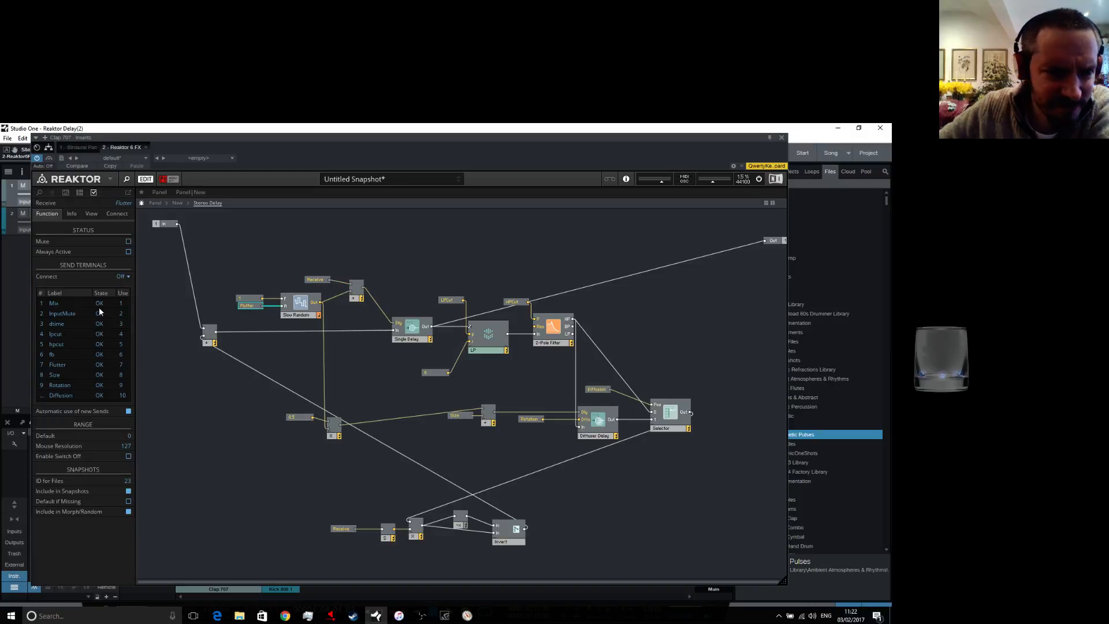
{"action": "left_click", "coordinate": [127, 278]}
{"action": "left_click", "coordinate": [96, 336]}
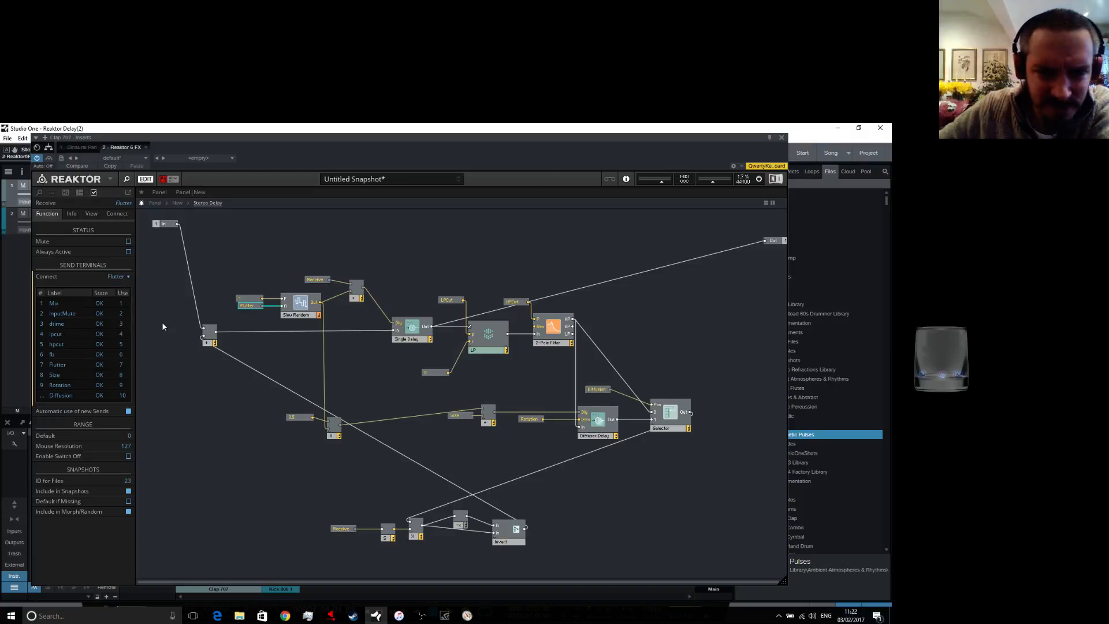
Connect the LPCut receive to the lpcut send and the HPCut receive to the hpcut send
{"action": "left_click", "coordinate": [445, 300]}
{"action": "left_click", "coordinate": [126, 278]}
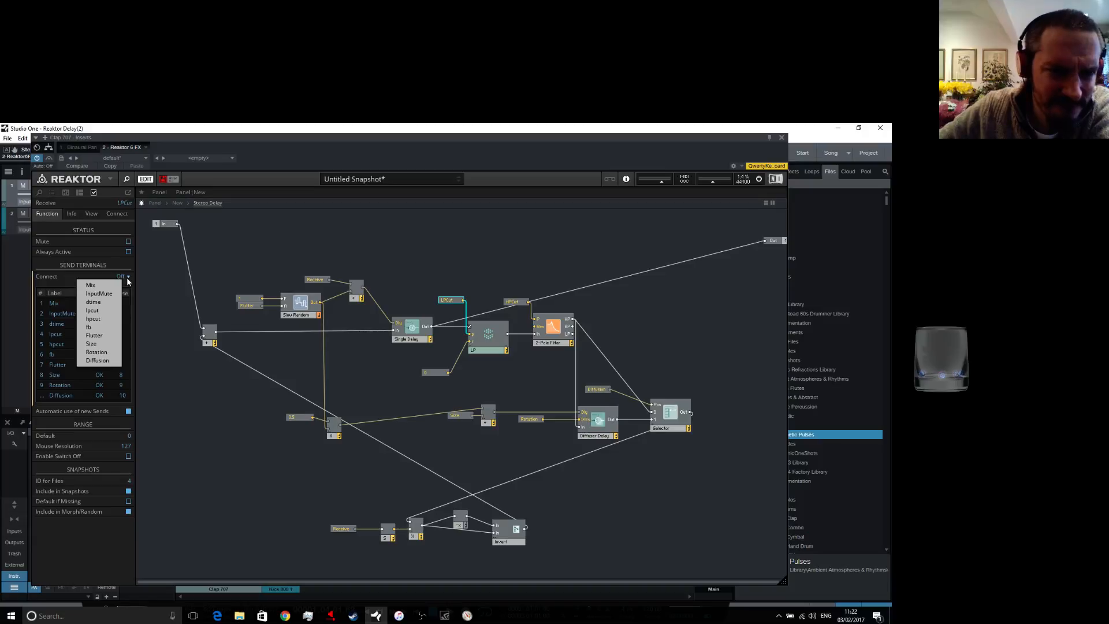
{"action": "left_click", "coordinate": [102, 315]}
{"action": "left_click", "coordinate": [512, 303]}
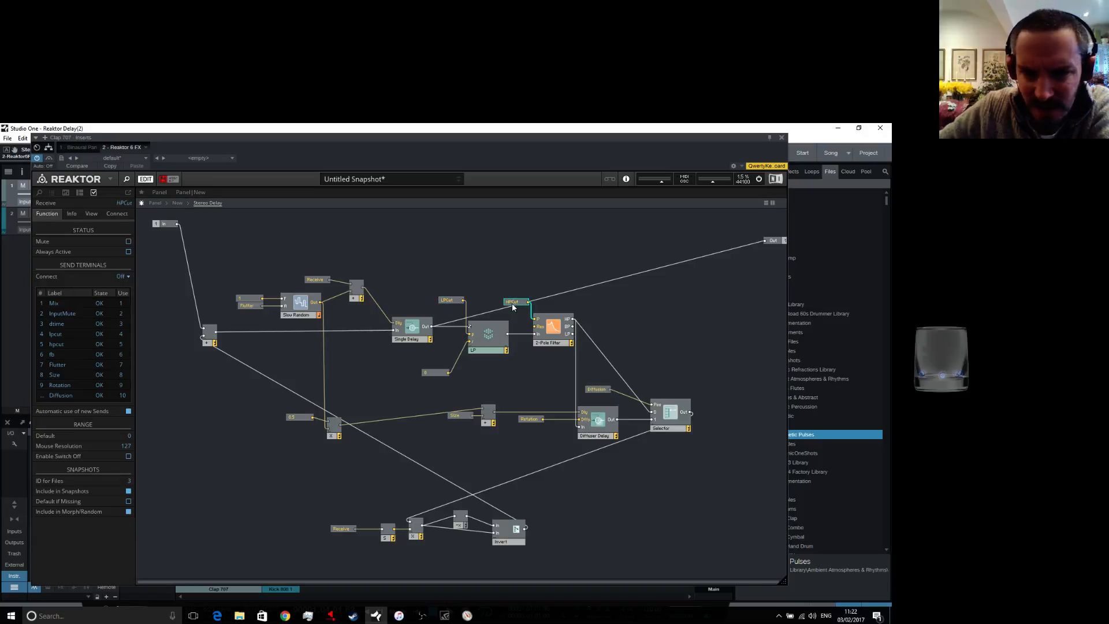
{"action": "left_click", "coordinate": [128, 279]}
{"action": "left_click", "coordinate": [101, 324]}
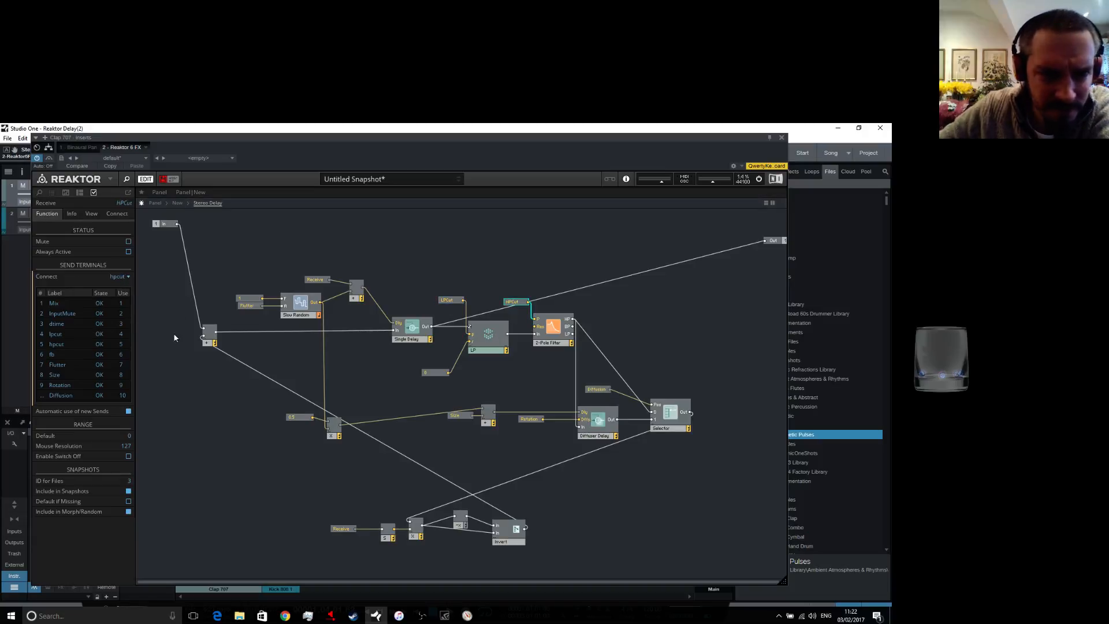
Connect the Diffusion receive to the Diffusion send and the Rotation receive to the Rotation send
{"action": "left_click", "coordinate": [593, 390]}
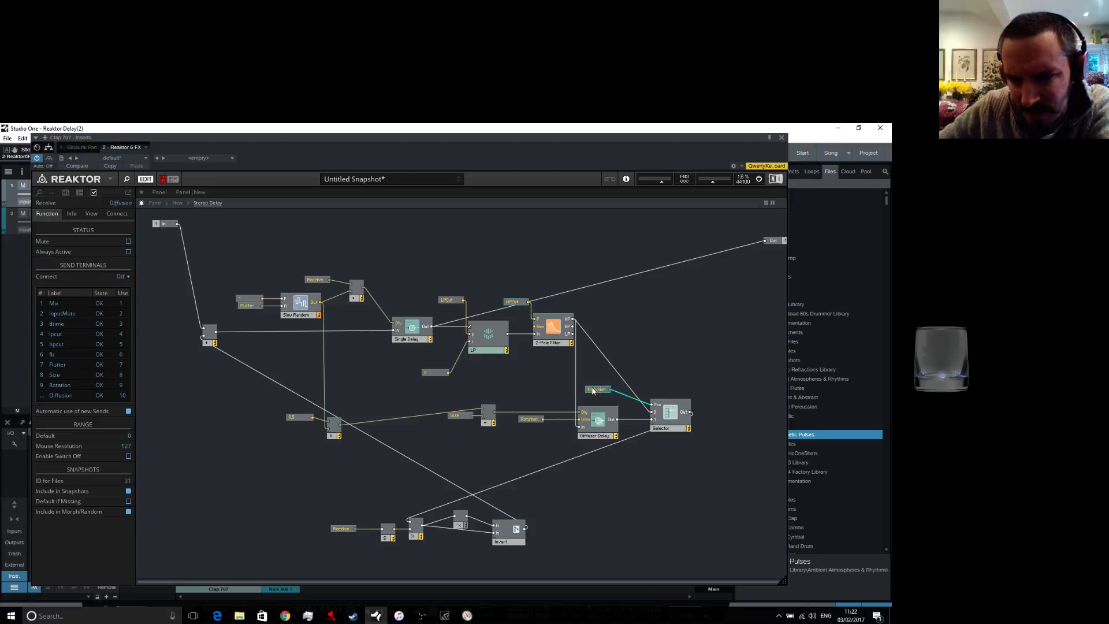
{"action": "left_click", "coordinate": [125, 277]}
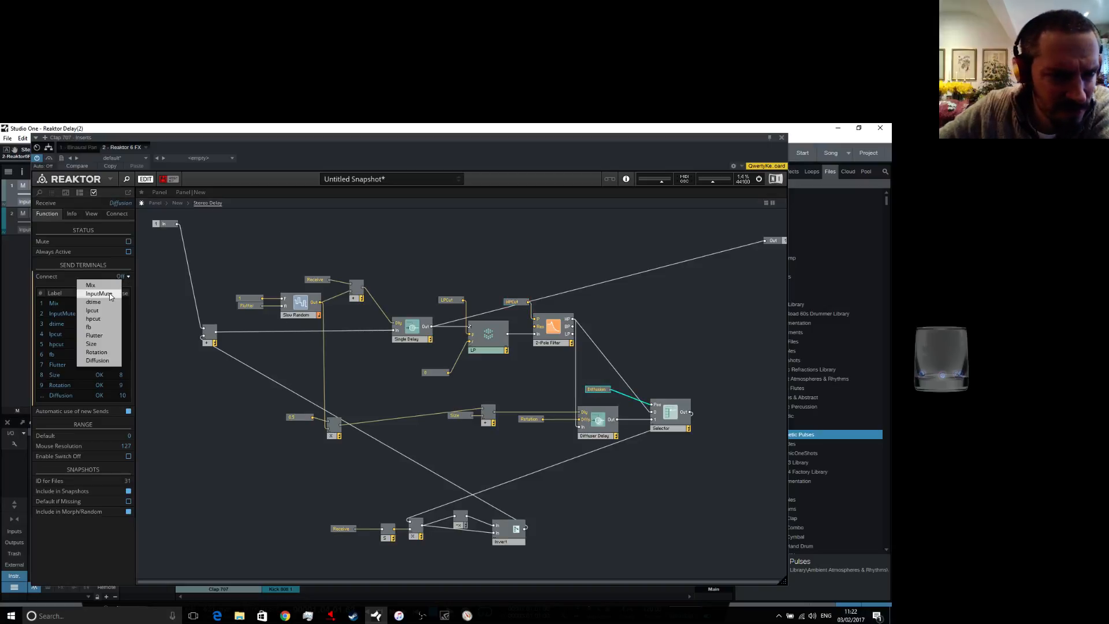
{"action": "left_click", "coordinate": [97, 360]}
{"action": "left_click", "coordinate": [529, 418]}
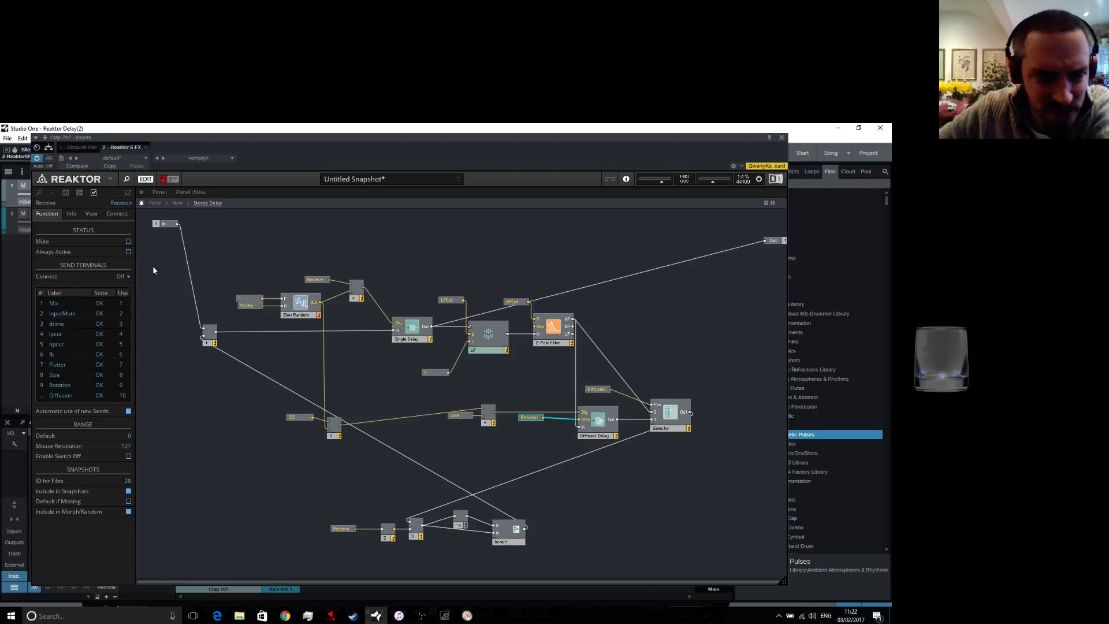
{"action": "left_click", "coordinate": [125, 277]}
{"action": "left_click", "coordinate": [99, 351]}
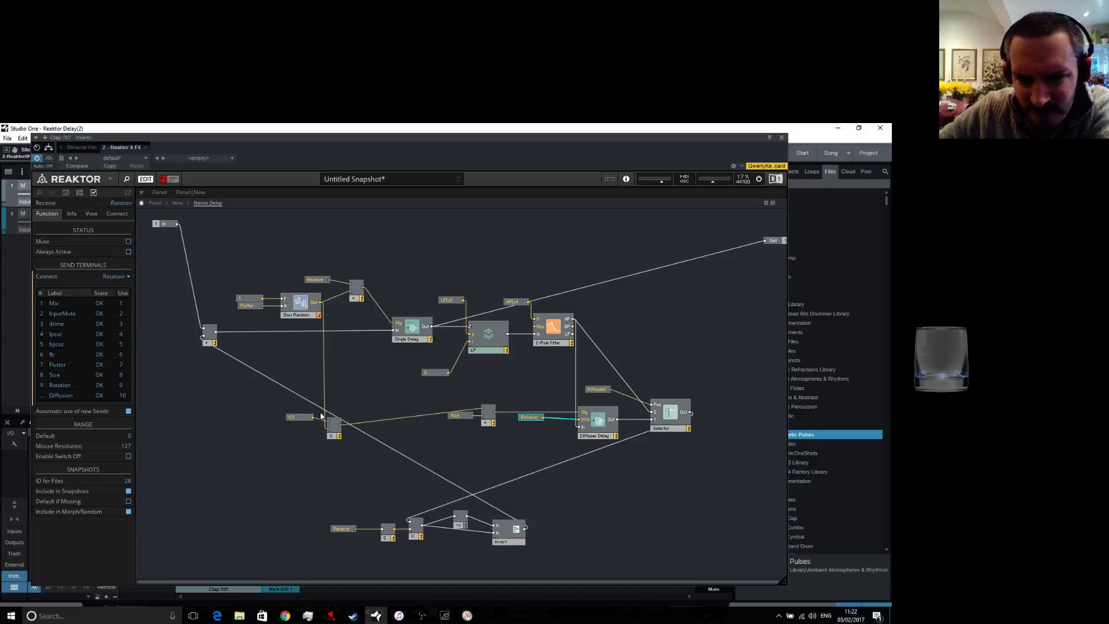
Connect the unnamed Receive in the feedback path ahead of the Invert switch to the fb send
{"action": "left_click", "coordinate": [349, 529]}
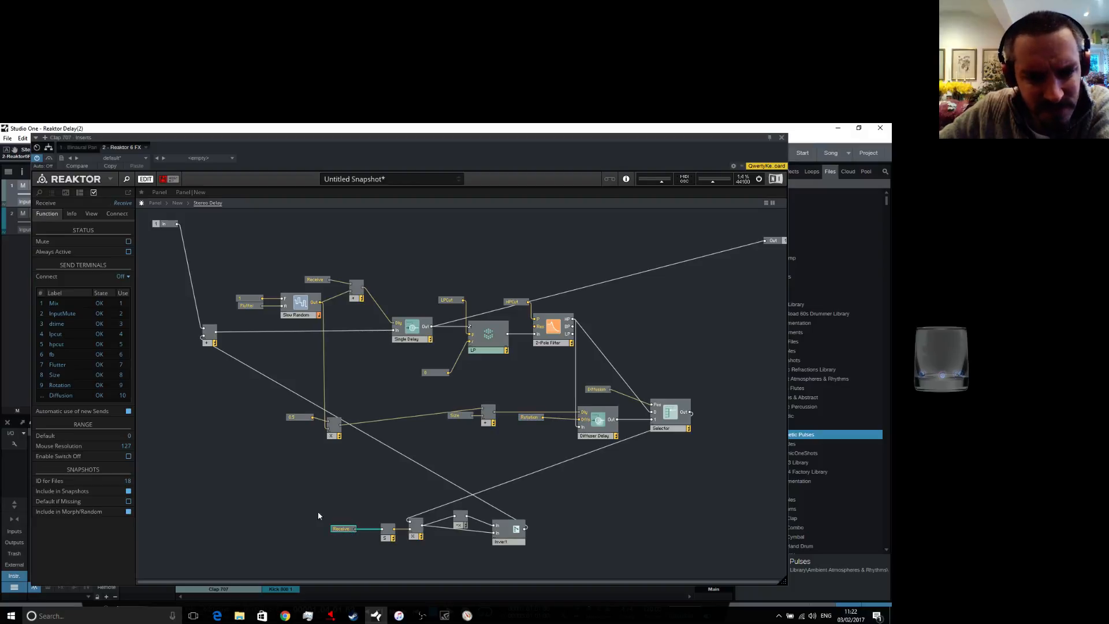
{"action": "left_click", "coordinate": [123, 277]}
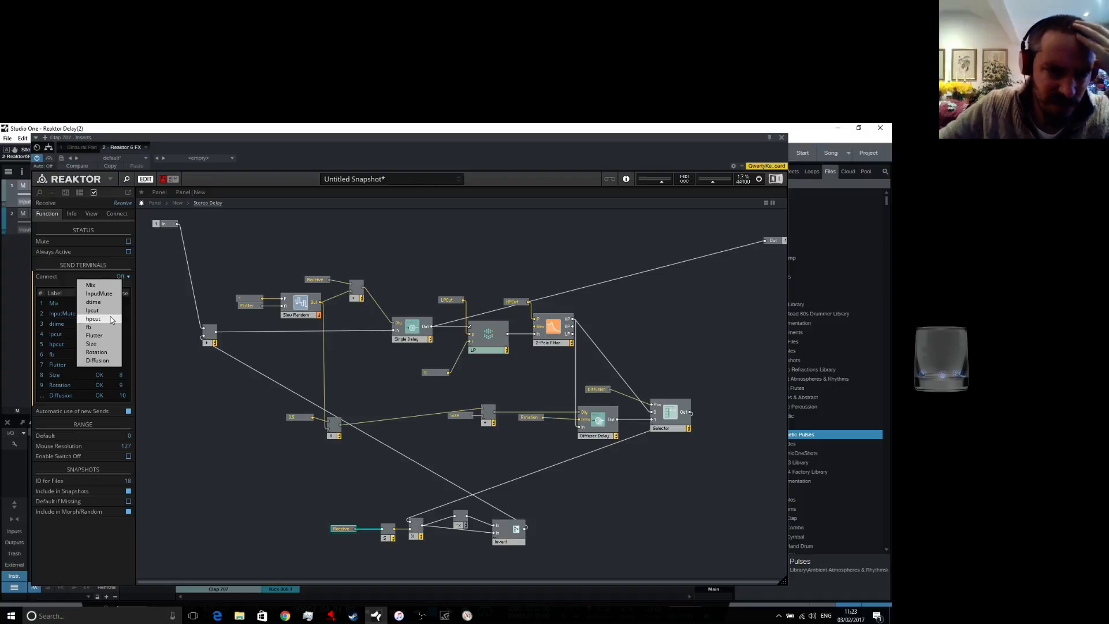
{"action": "left_click", "coordinate": [104, 326]}
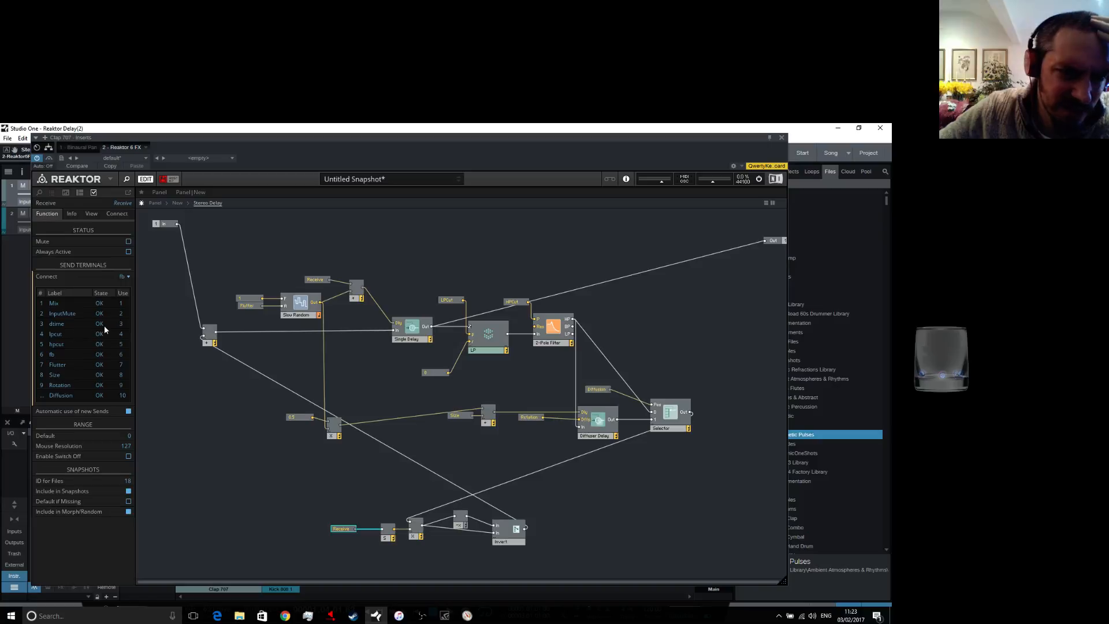
{"action": "left_click", "coordinate": [169, 321]}
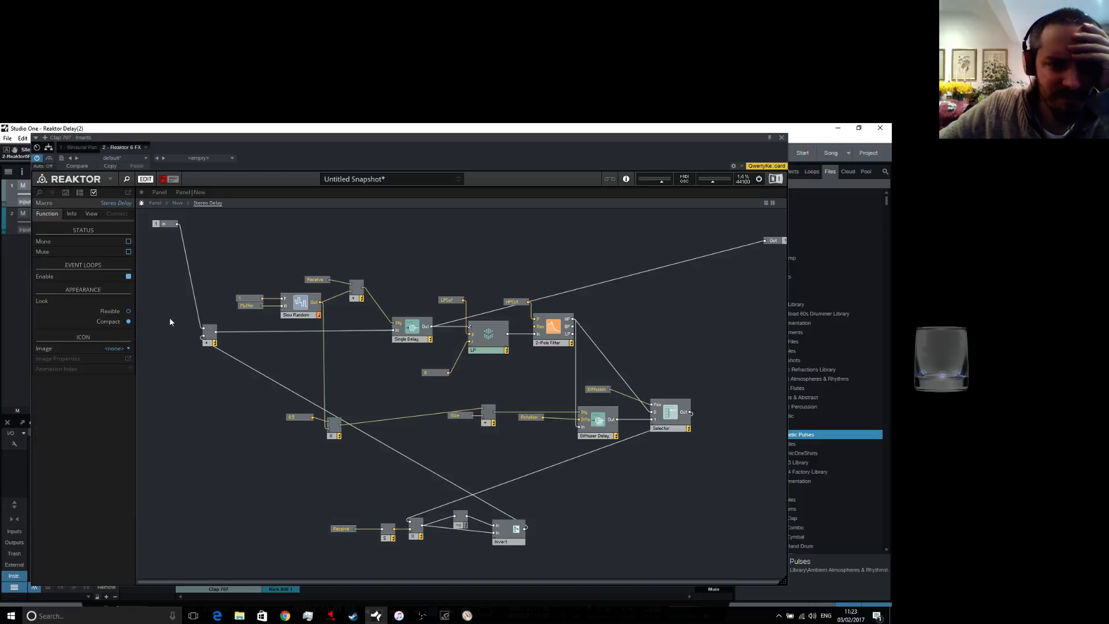
Check the Flutter receive's connection and connect the Size receive to the Size send
{"action": "left_click", "coordinate": [245, 306]}
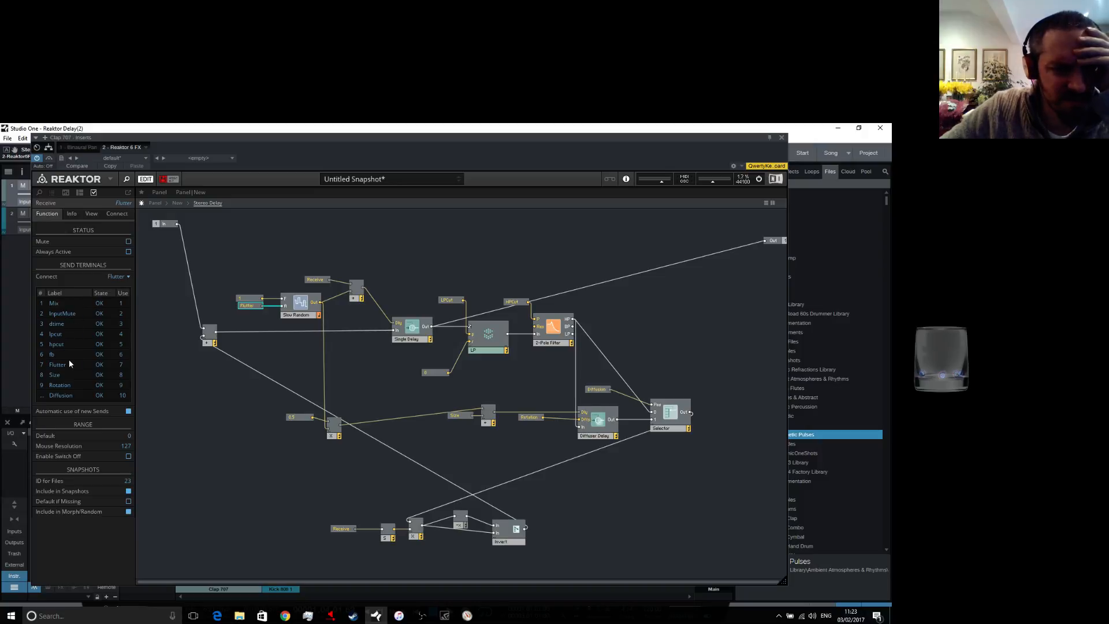
{"action": "left_click", "coordinate": [460, 415]}
{"action": "left_click", "coordinate": [124, 278]}
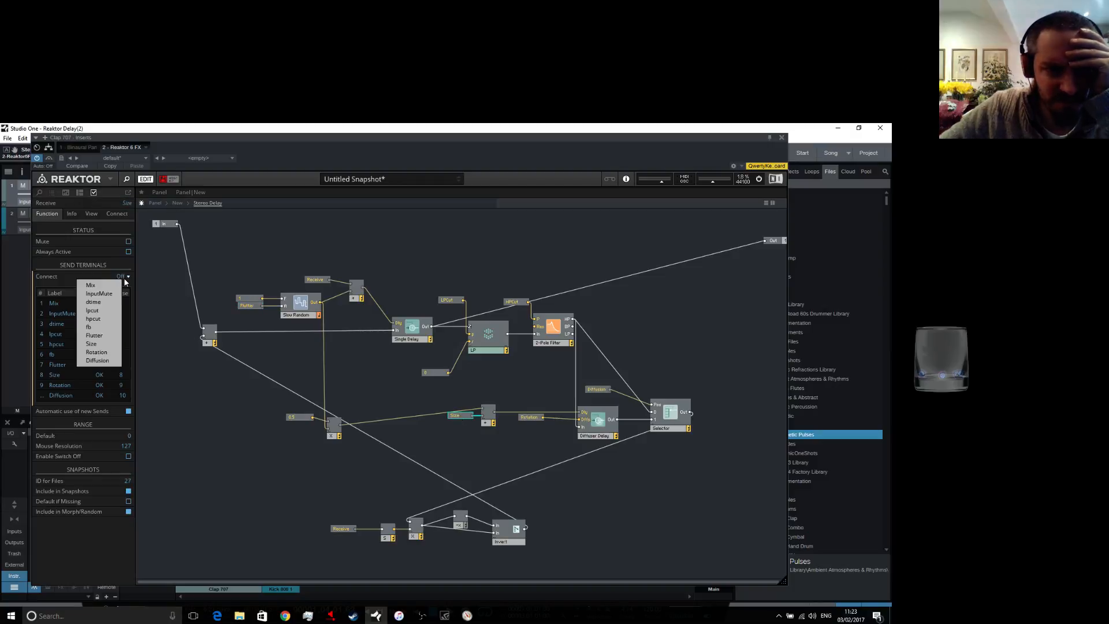
{"action": "left_click", "coordinate": [109, 345]}
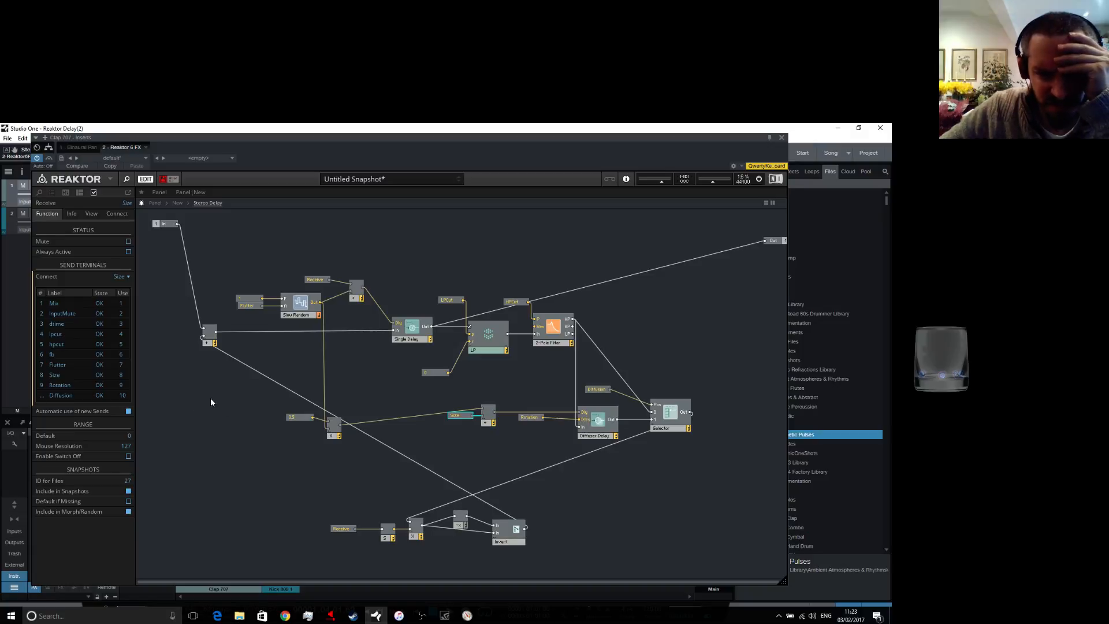
Rename the feedback Receive as fb and the delay time Receive as dtime, then return to the parent structure
{"action": "left_click", "coordinate": [350, 528]}
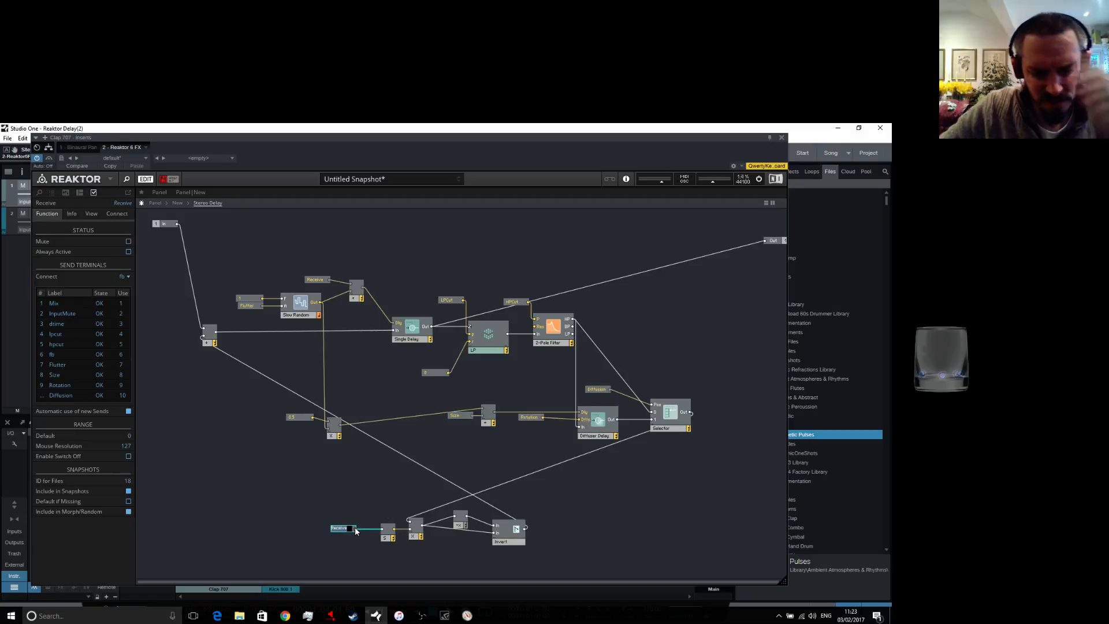
{"action": "left_click", "coordinate": [315, 280]}
{"action": "type", "text": "dt"}
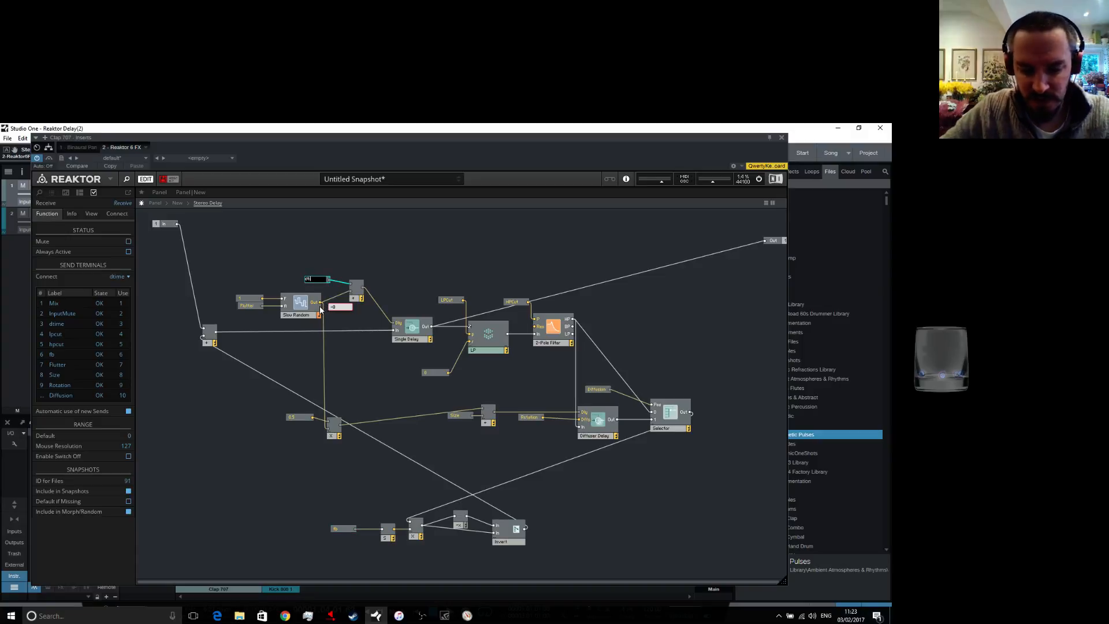
{"action": "type", "text": "ime"}
{"action": "key", "text": "Return"}
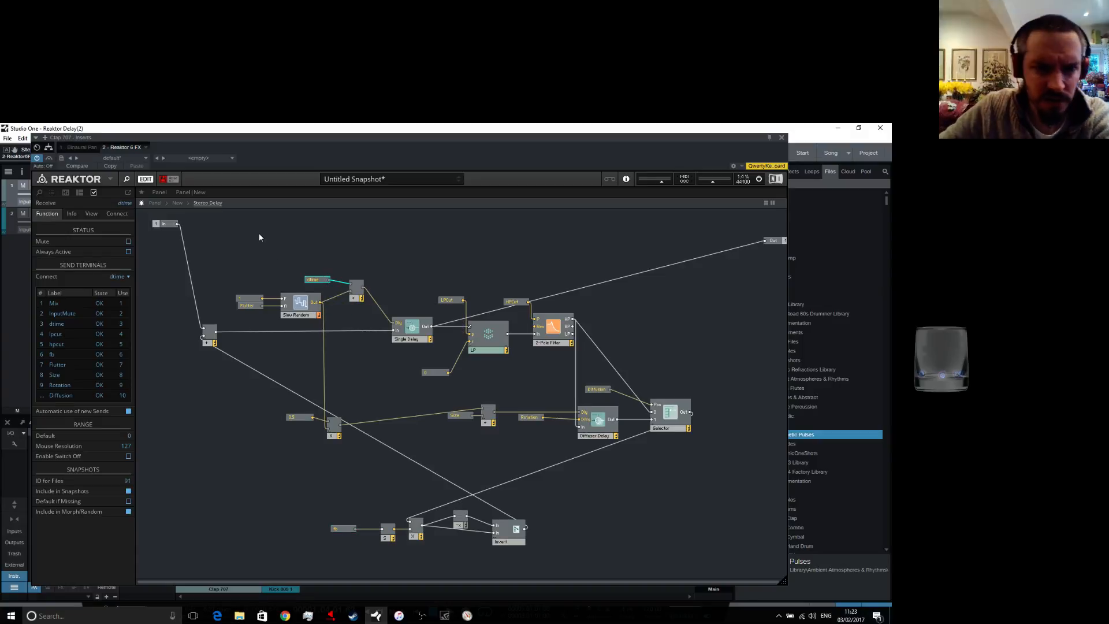
{"action": "left_click", "coordinate": [285, 234]}
{"action": "double_click", "coordinate": [336, 228]}
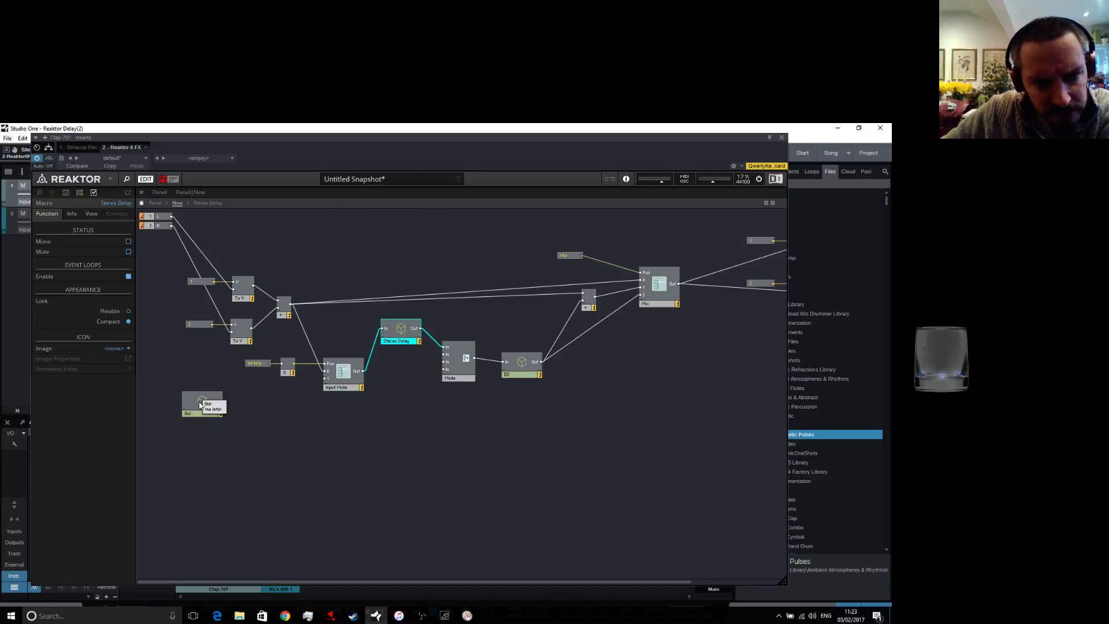
Move the Flutter knob beneath the Invert switch in the Stereo Delay panel and check the layout with the panel locked and unlocked
{"action": "left_click", "coordinate": [155, 203]}
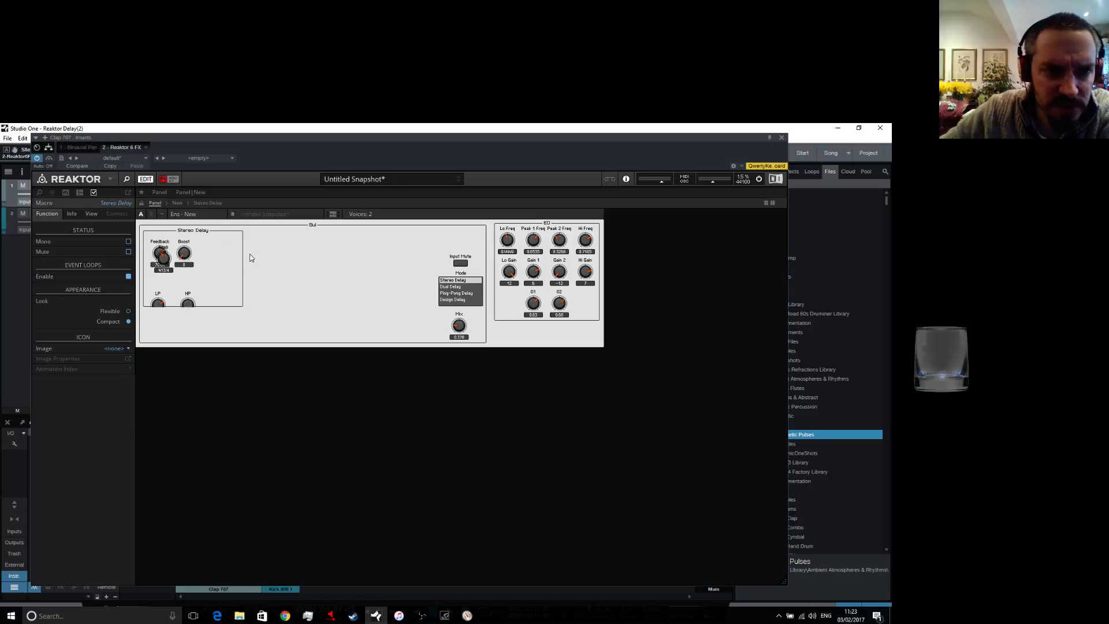
{"action": "left_click", "coordinate": [142, 203]}
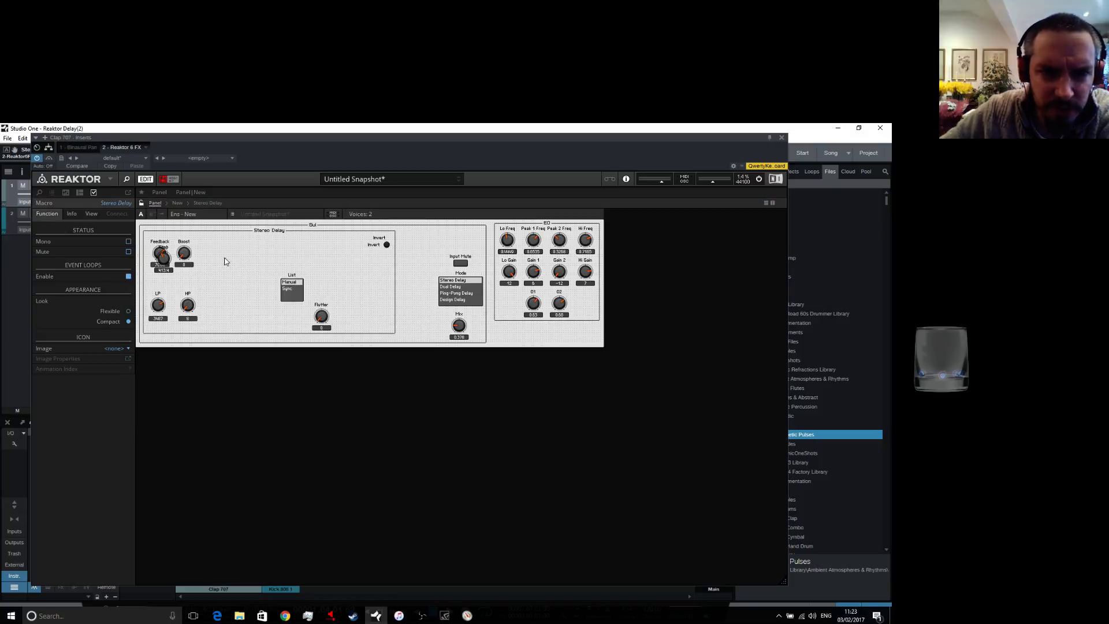
{"action": "left_click", "coordinate": [166, 259]}
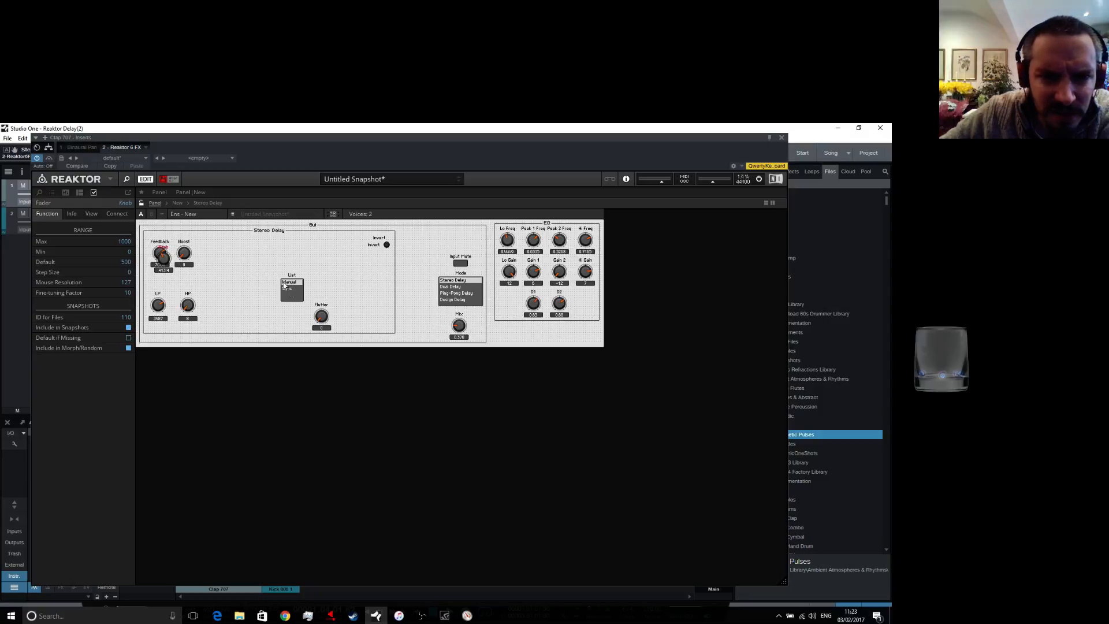
{"action": "left_click_drag", "start_coordinate": [325, 319], "coordinate": [410, 323]}
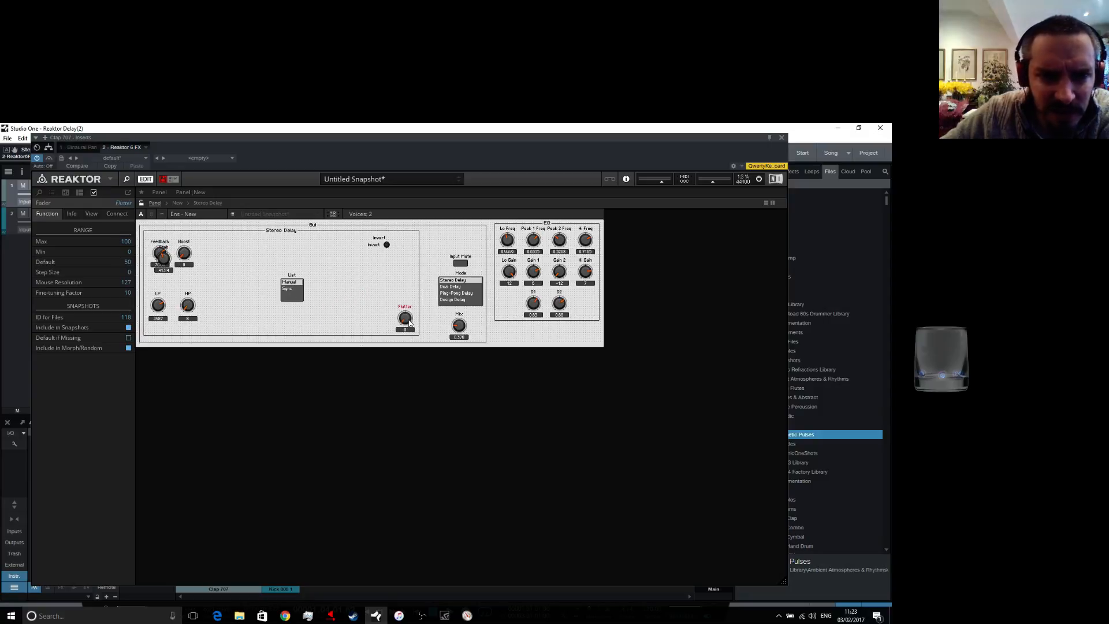
{"action": "left_click", "coordinate": [142, 203]}
{"action": "left_click", "coordinate": [198, 231]}
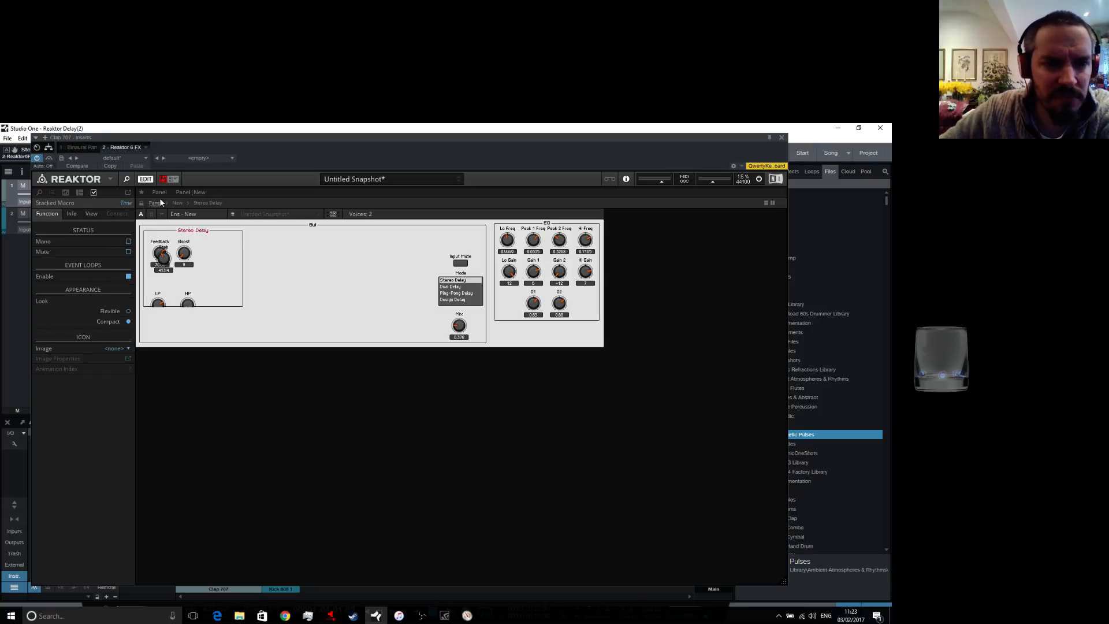
{"action": "left_click", "coordinate": [142, 203]}
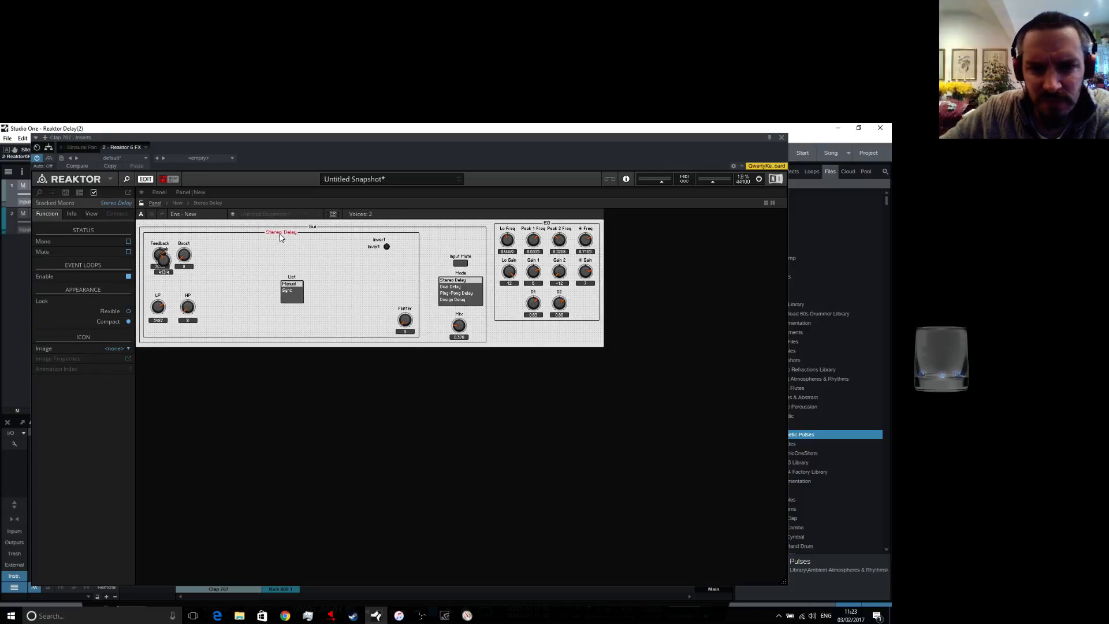
{"action": "left_click", "coordinate": [453, 287]}
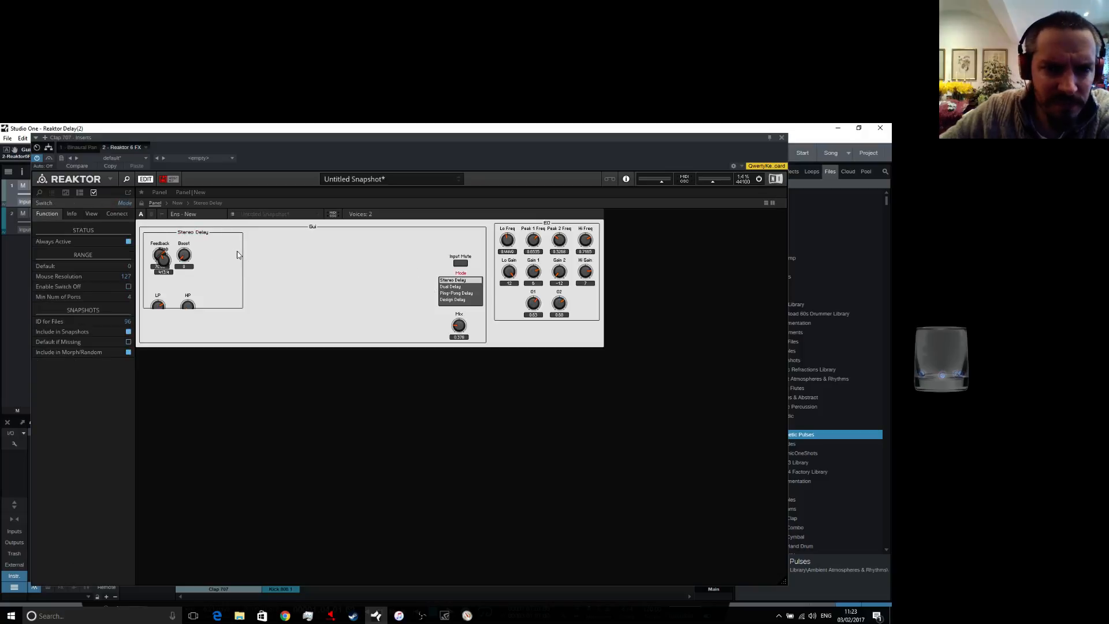
Set the Stereo Delay stacked macro's right border to 420 pixels and its bottom border to 96 pixels
{"action": "left_click", "coordinate": [202, 234]}
{"action": "left_click", "coordinate": [72, 214]}
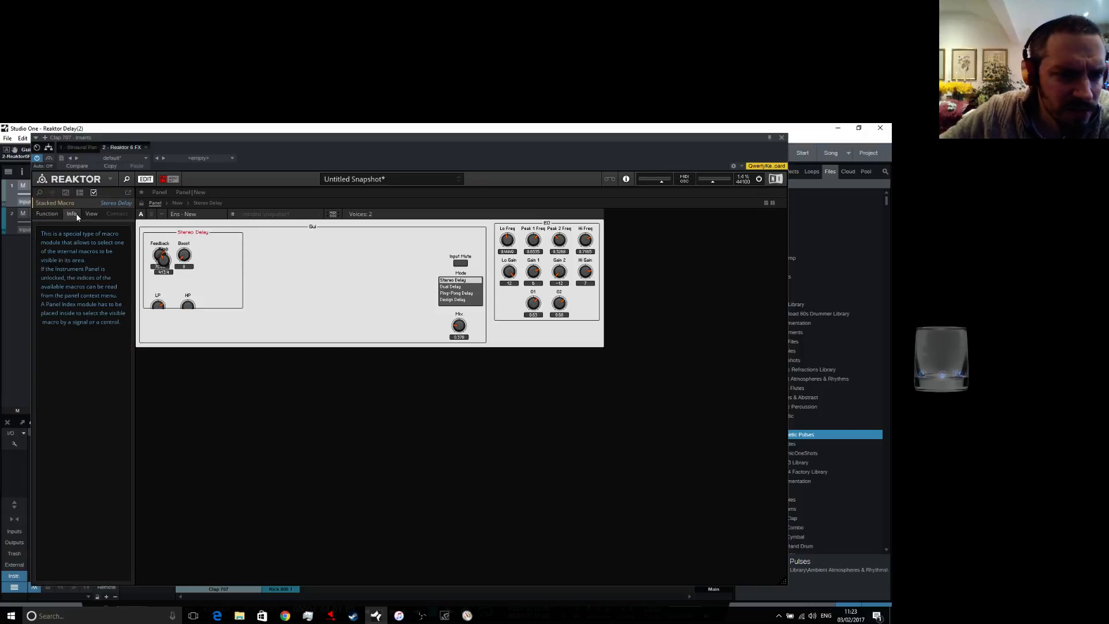
{"action": "left_click", "coordinate": [91, 215]}
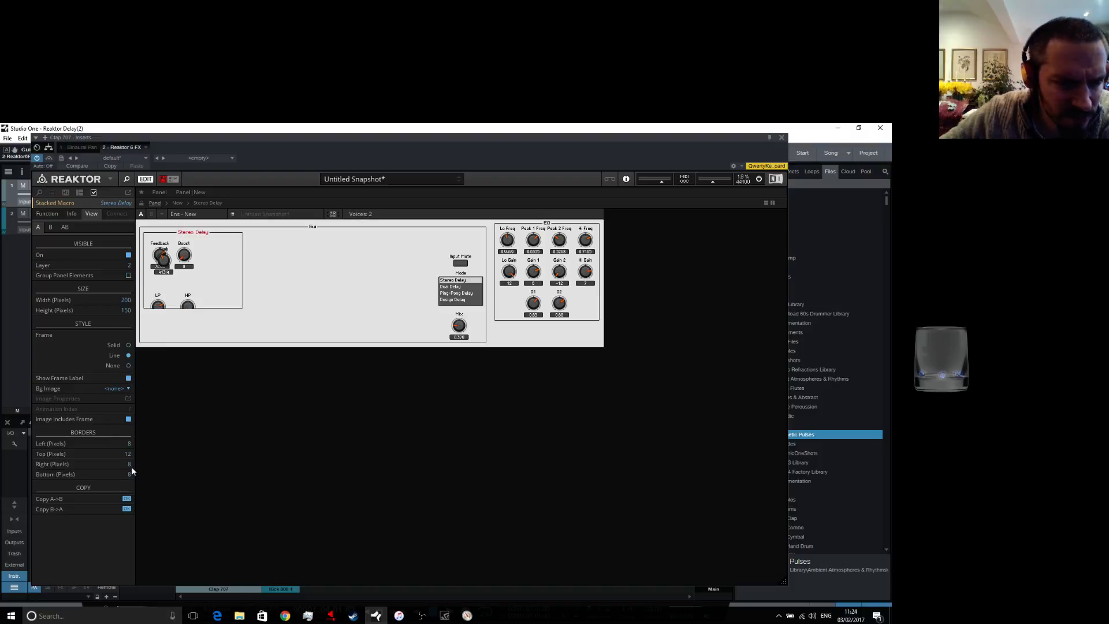
{"action": "left_click_drag", "start_coordinate": [132, 468], "coordinate": [134, 456]}
{"action": "left_click_drag", "start_coordinate": [115, 352], "coordinate": [95, 255]}
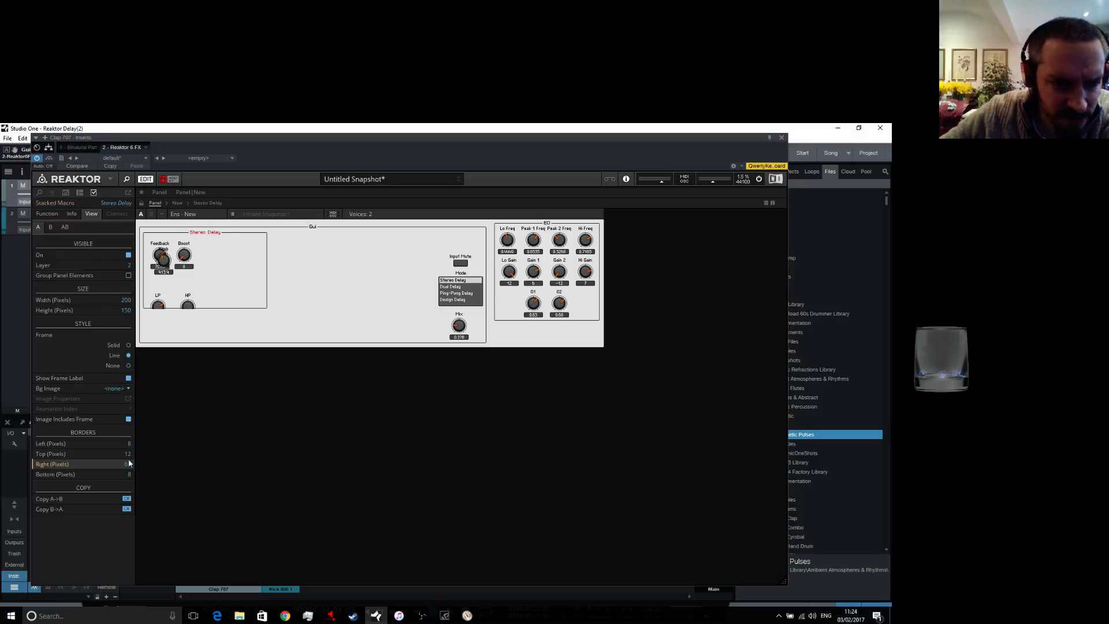
{"action": "left_click_drag", "start_coordinate": [129, 463], "coordinate": [123, 318]}
{"action": "left_click_drag", "start_coordinate": [131, 470], "coordinate": [134, 449]}
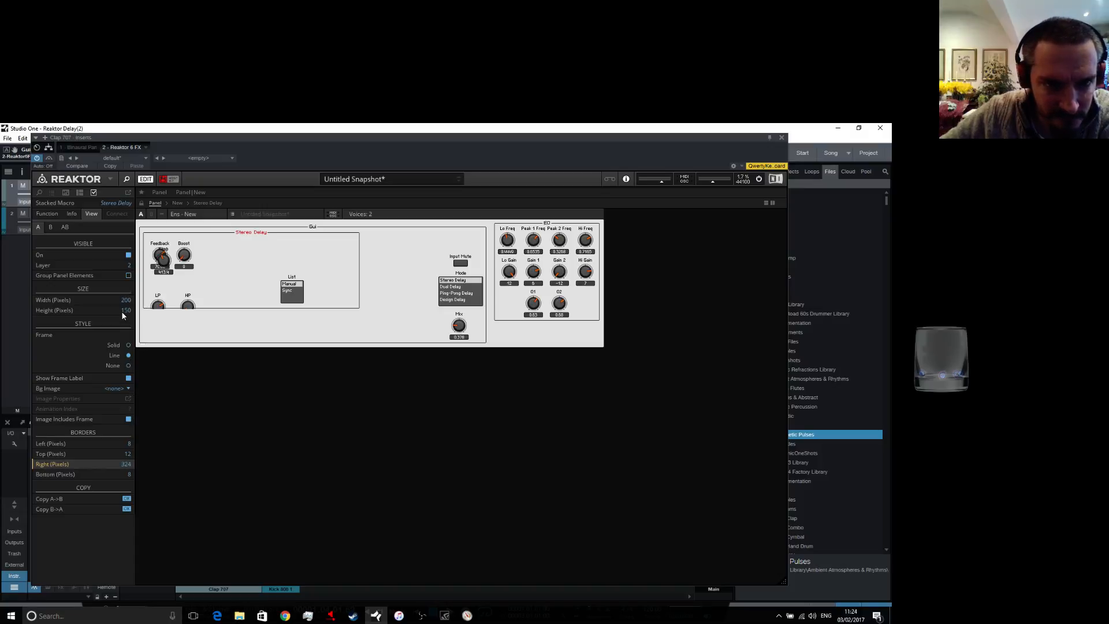
{"action": "left_click_drag", "start_coordinate": [125, 471], "coordinate": [131, 398]}
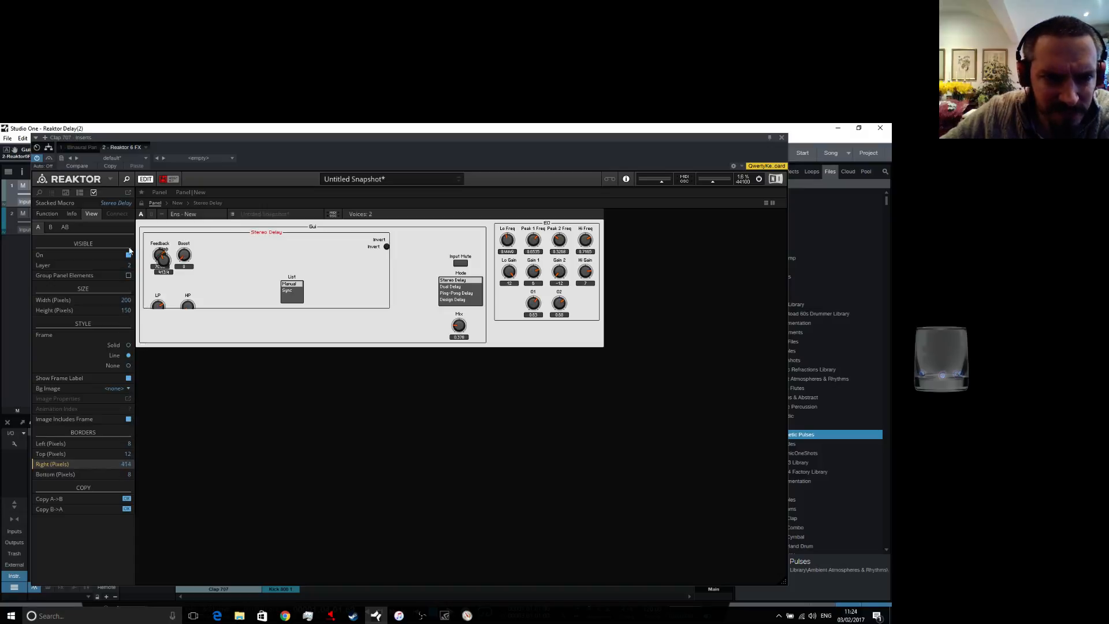
{"action": "left_click_drag", "start_coordinate": [130, 250], "coordinate": [131, 243]}
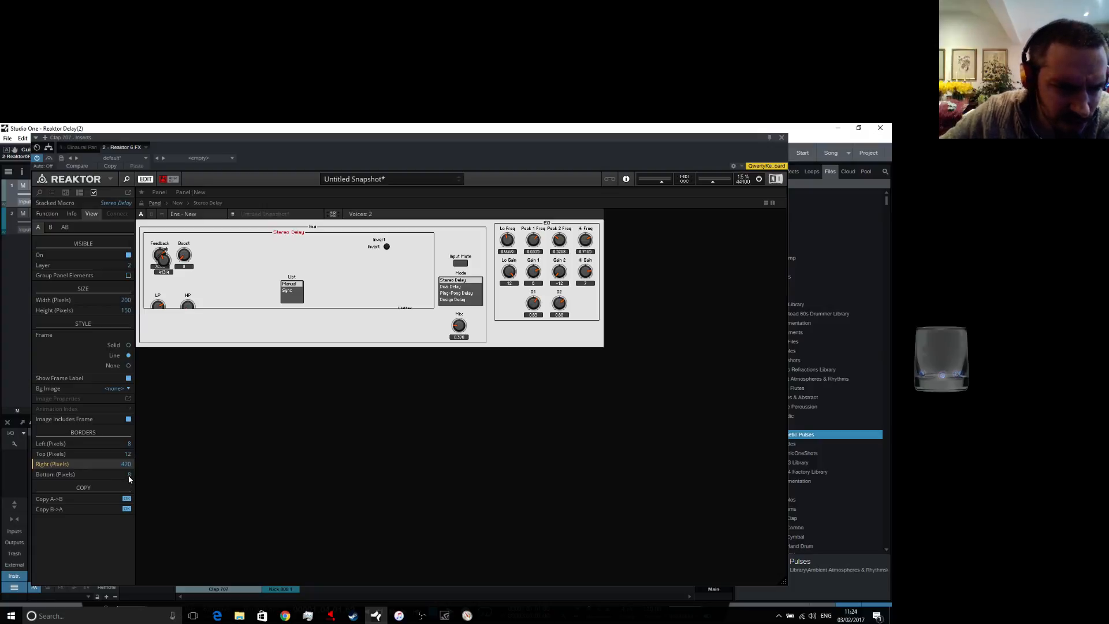
{"action": "left_click_drag", "start_coordinate": [129, 476], "coordinate": [149, 267]}
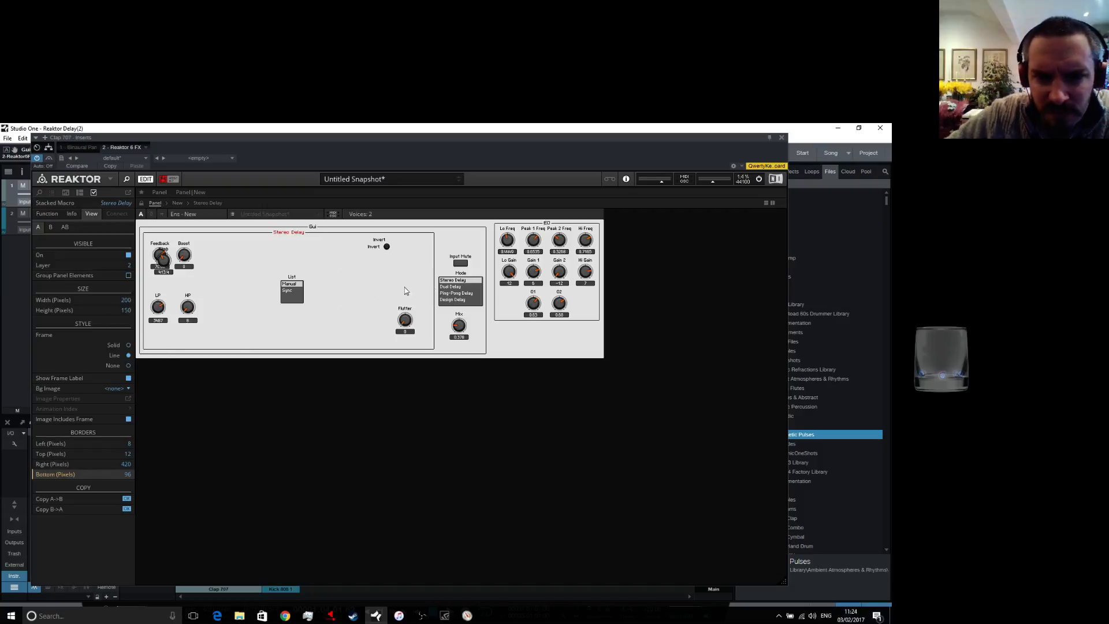
Set the Manual/Sync list to Sync and compare the unlocked and locked panel layouts
{"action": "left_click", "coordinate": [300, 298]}
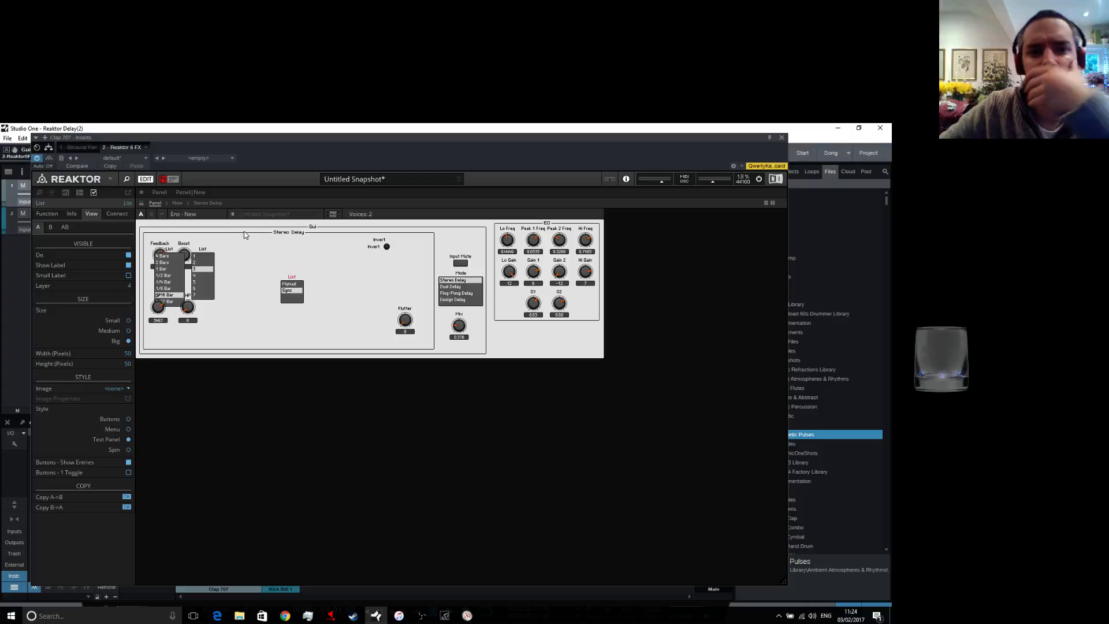
{"action": "left_click", "coordinate": [141, 204]}
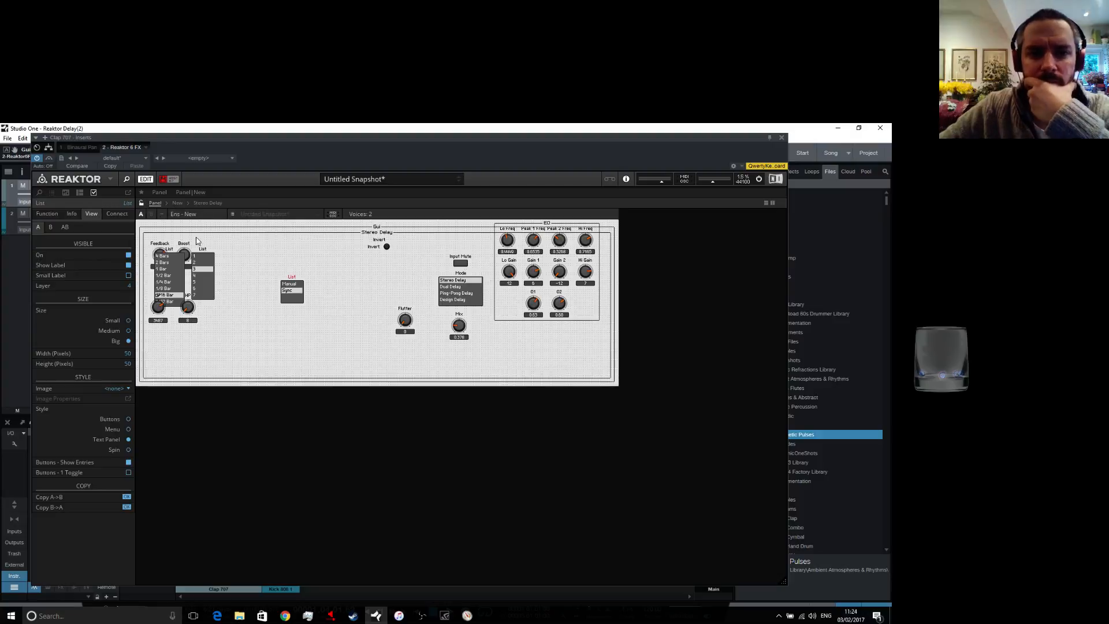
{"action": "left_click", "coordinate": [141, 206]}
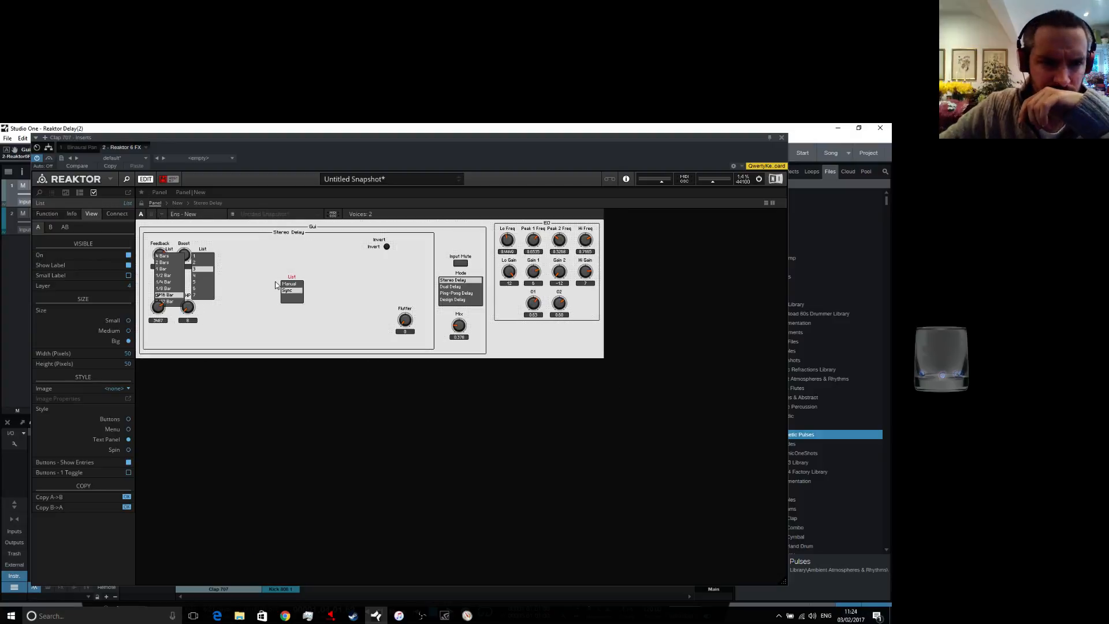
Examine the Stereo Delay structure and the Time stacked macro's view properties inside the Gui, then return to the panel
{"action": "left_click", "coordinate": [206, 202]}
{"action": "left_click", "coordinate": [256, 420]}
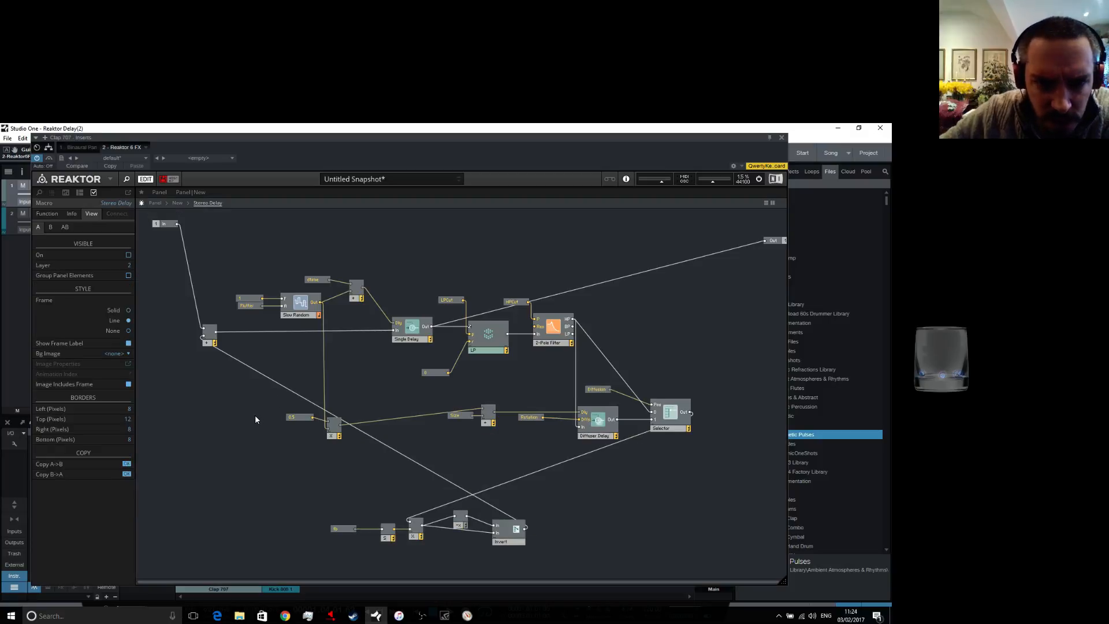
{"action": "left_click", "coordinate": [156, 204]}
{"action": "left_click", "coordinate": [178, 203]}
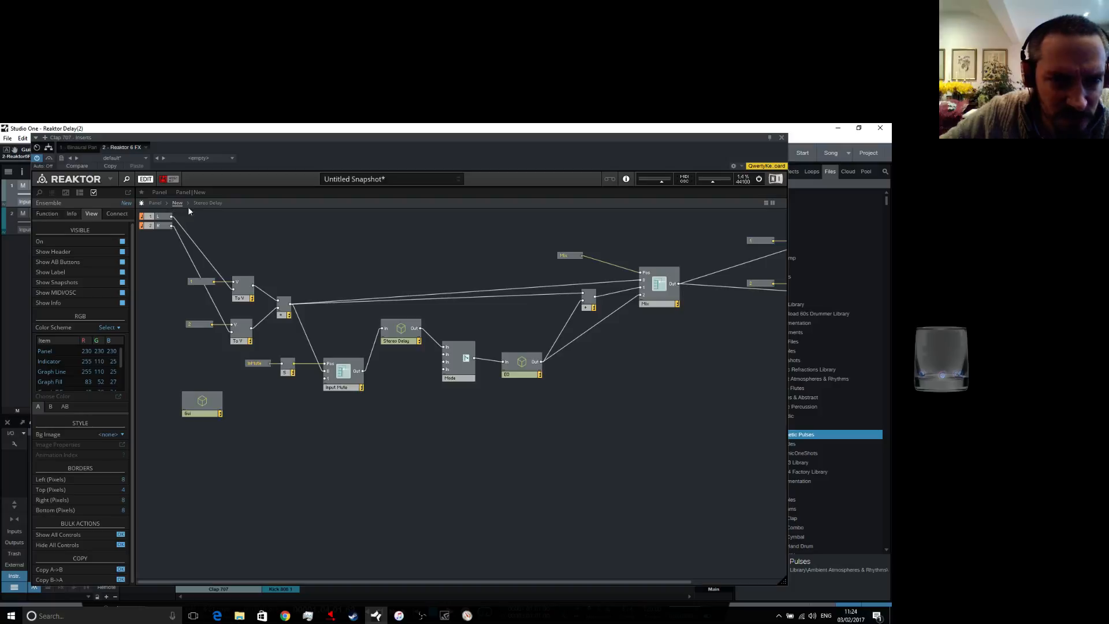
{"action": "double_click", "coordinate": [215, 411]}
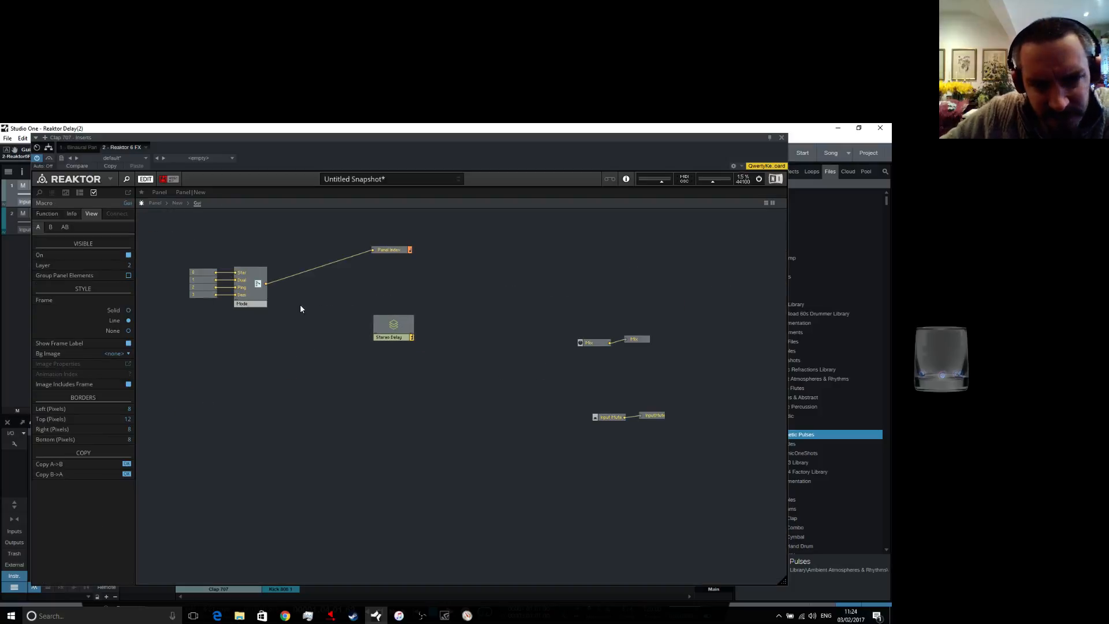
{"action": "left_click", "coordinate": [396, 331]}
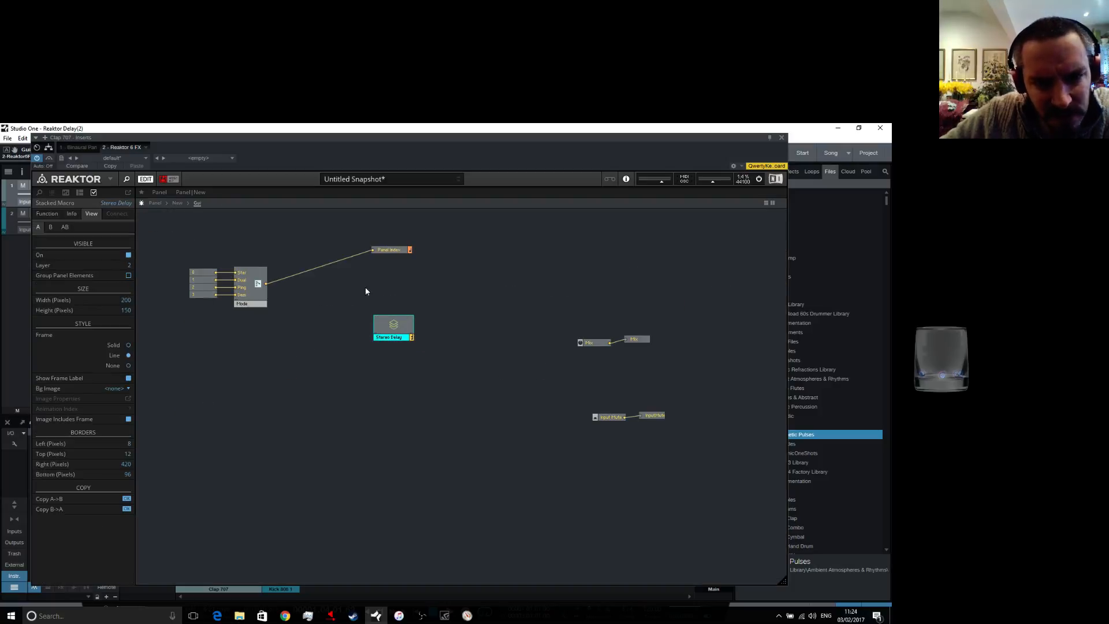
{"action": "double_click", "coordinate": [394, 327]}
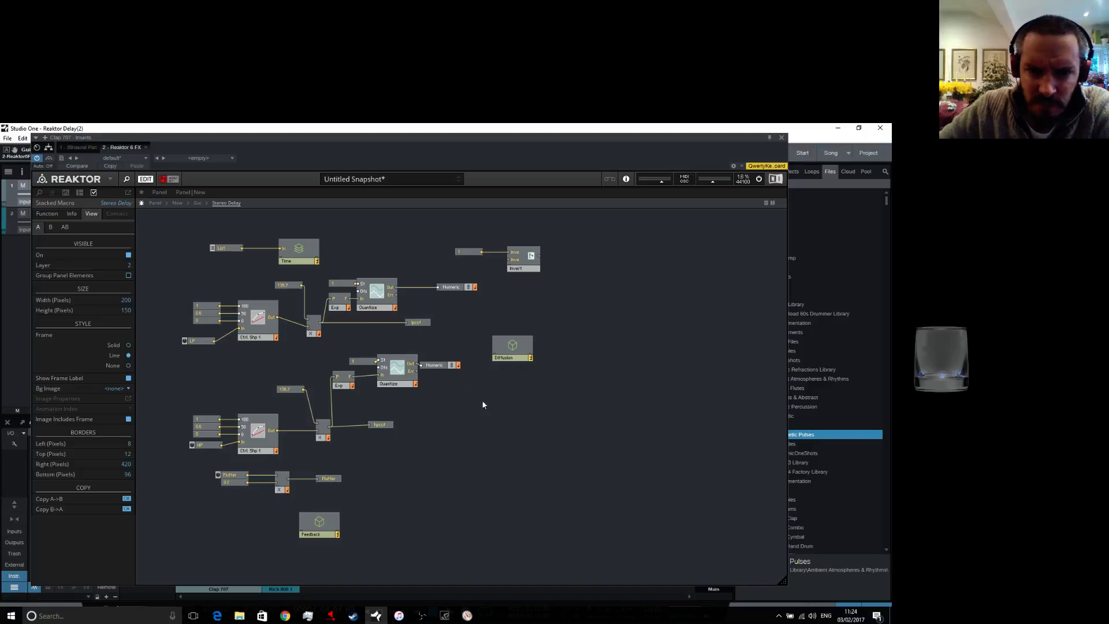
{"action": "left_click", "coordinate": [303, 249]}
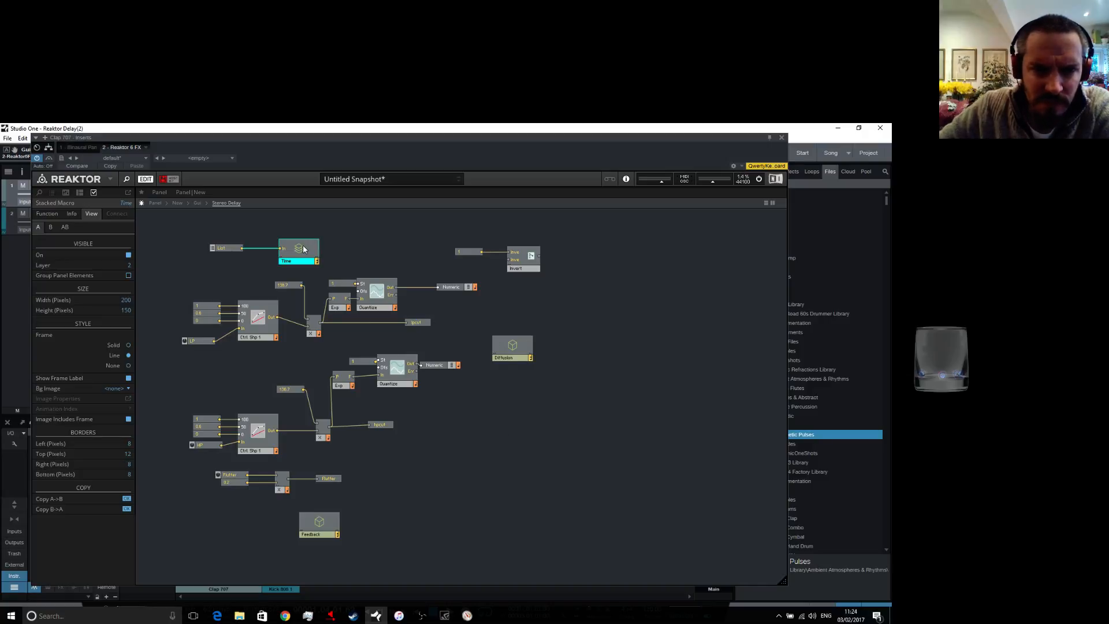
{"action": "mouse_move", "coordinate": [303, 248]}
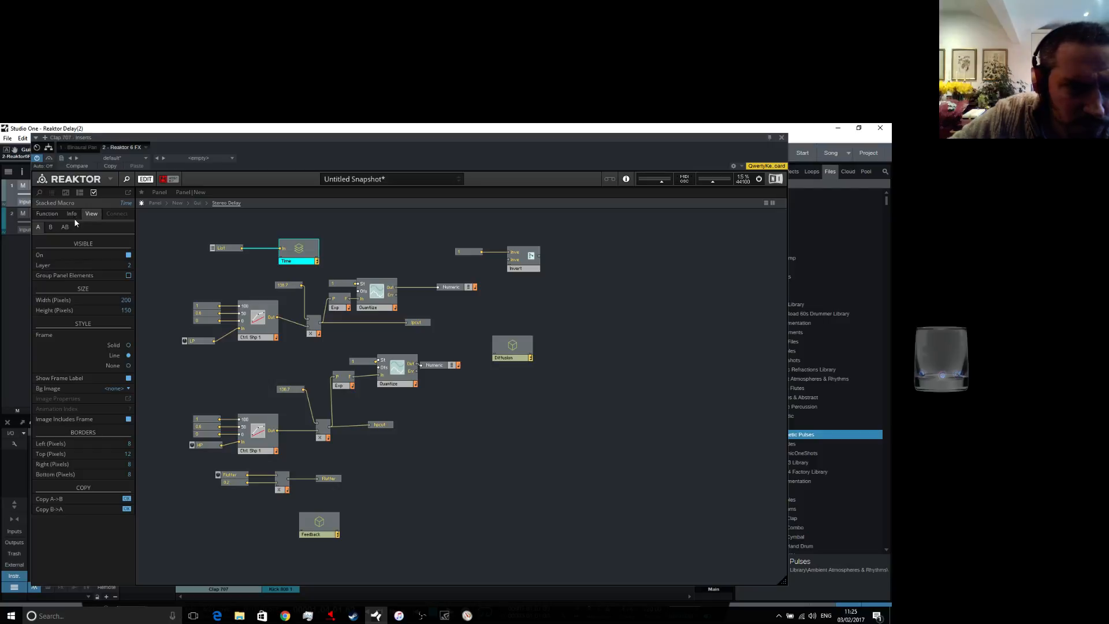
{"action": "left_click", "coordinate": [157, 202]}
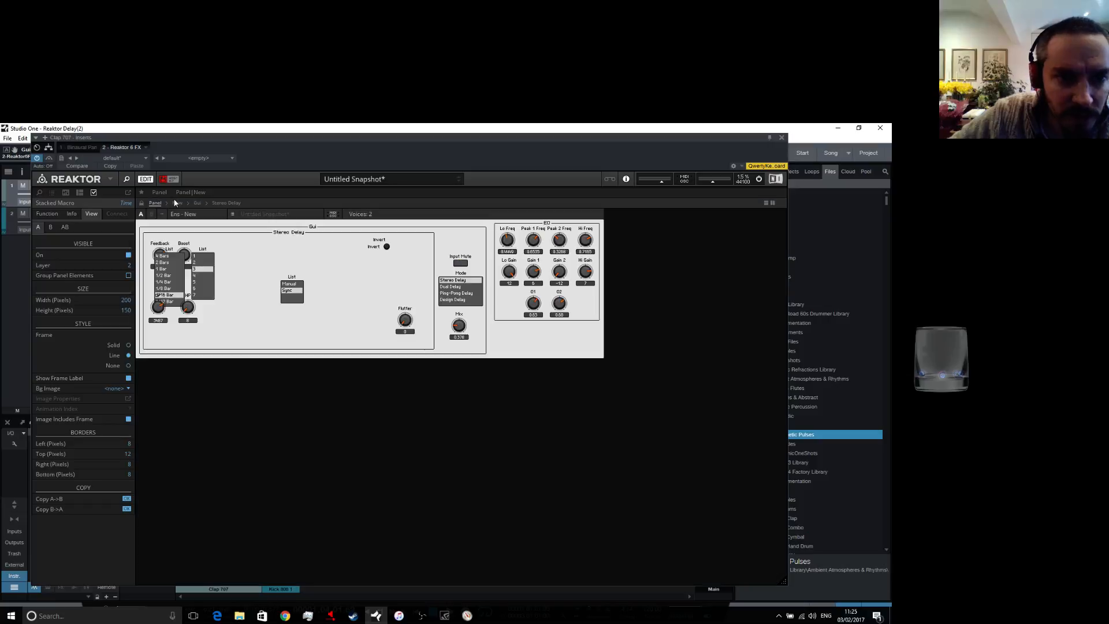
Unlock the panel, place the numbered list and the Manual/Sync list beside the bar-division list, and check the Manual/Sync list's function properties
{"action": "left_click", "coordinate": [142, 204]}
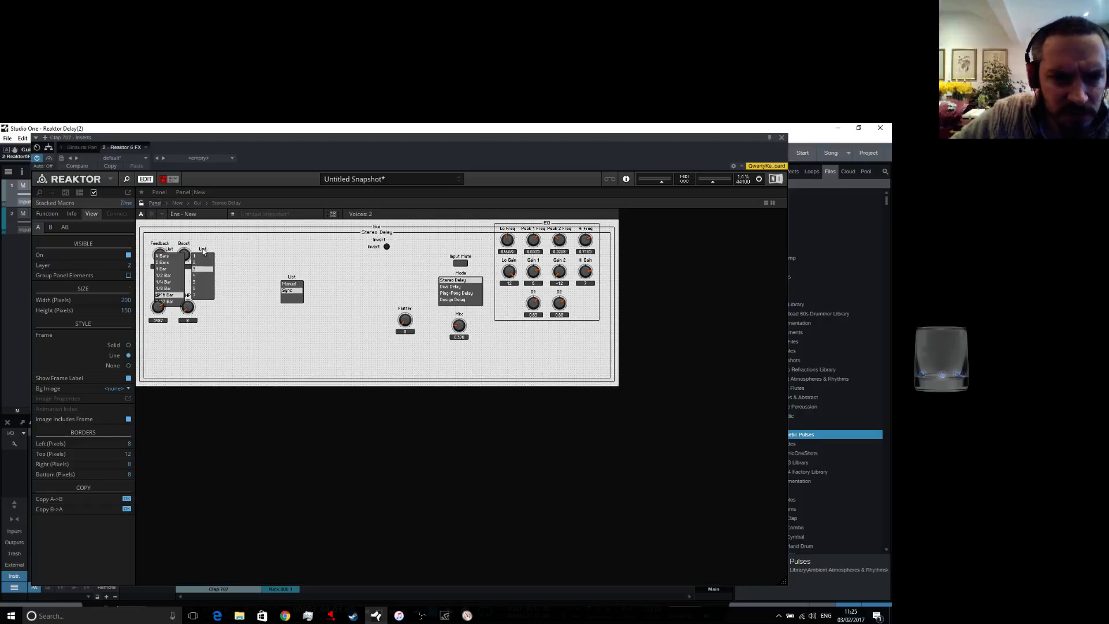
{"action": "left_click_drag", "start_coordinate": [204, 258], "coordinate": [229, 254]}
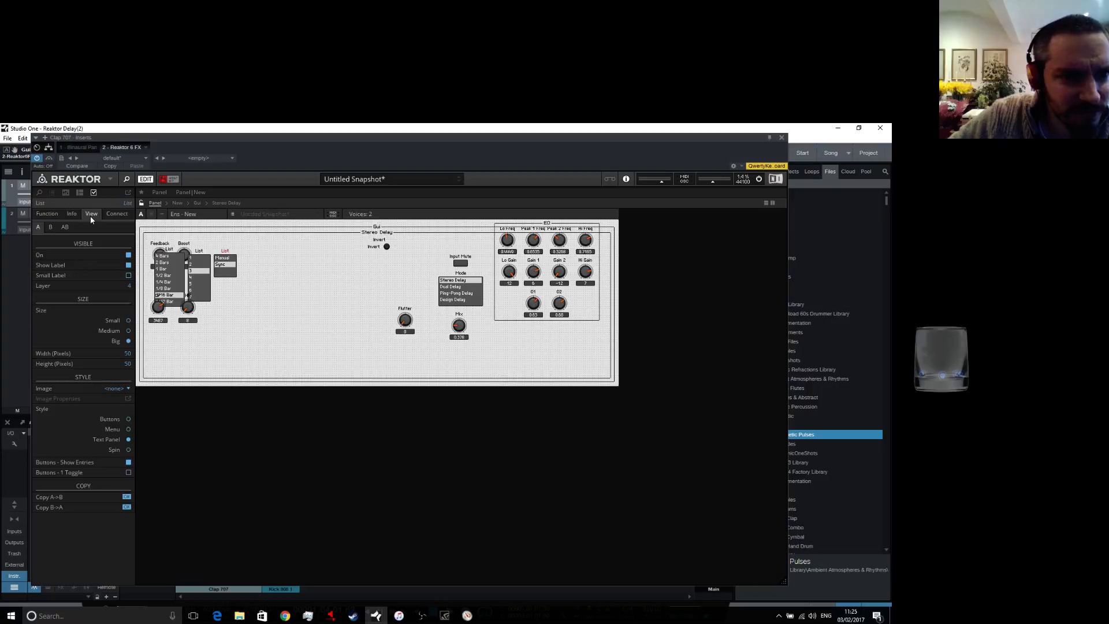
{"action": "left_click", "coordinate": [187, 237]}
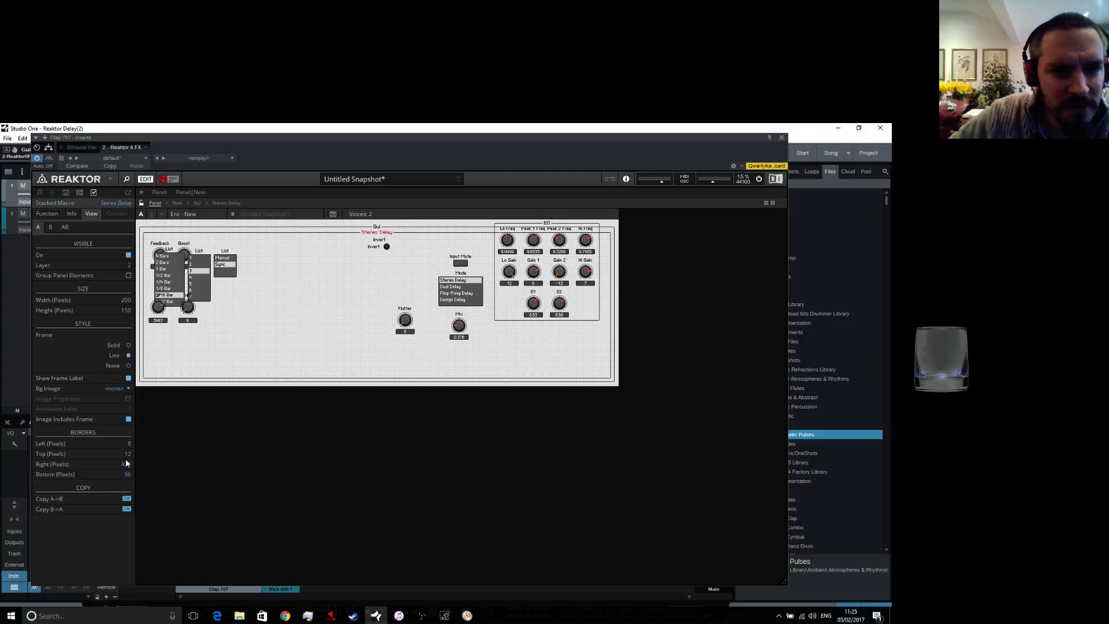
{"action": "left_click", "coordinate": [171, 252]}
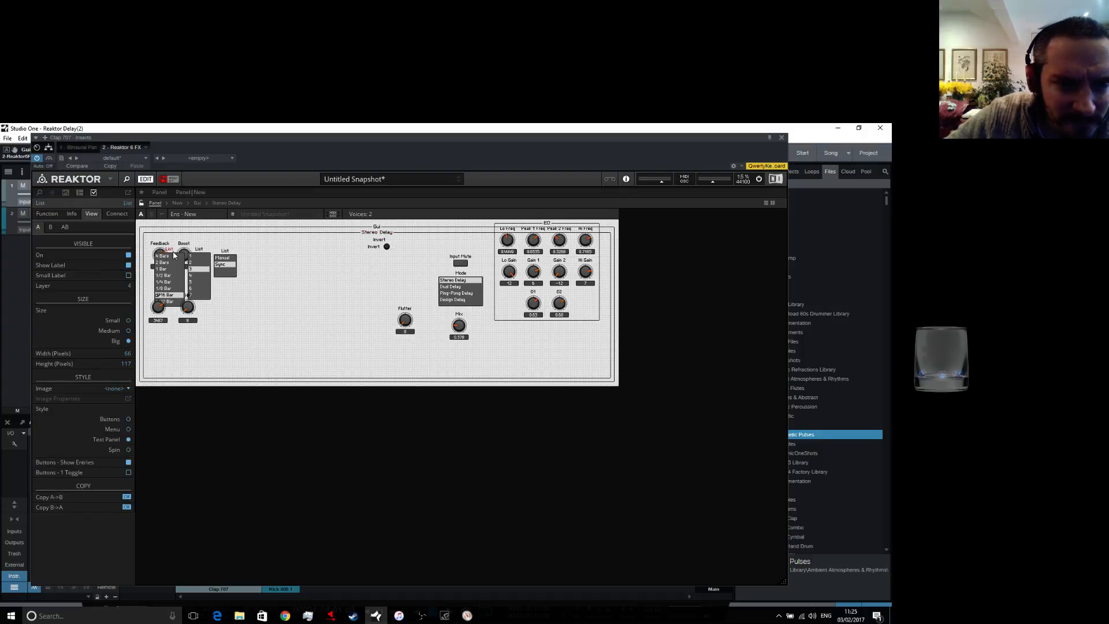
{"action": "left_click", "coordinate": [232, 252]}
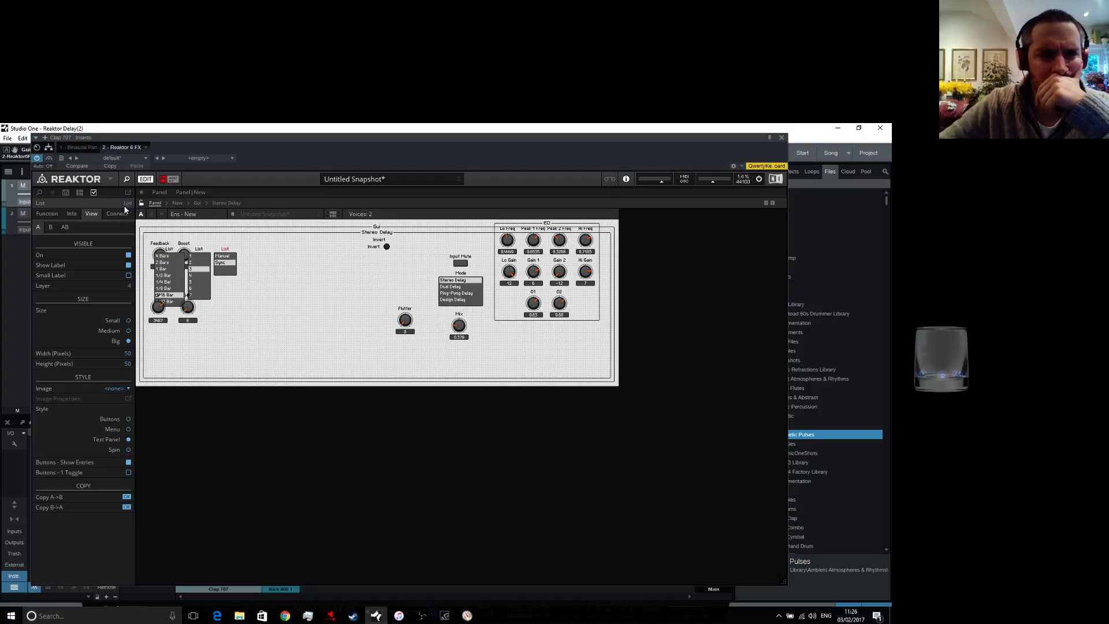
{"action": "left_click", "coordinate": [48, 215]}
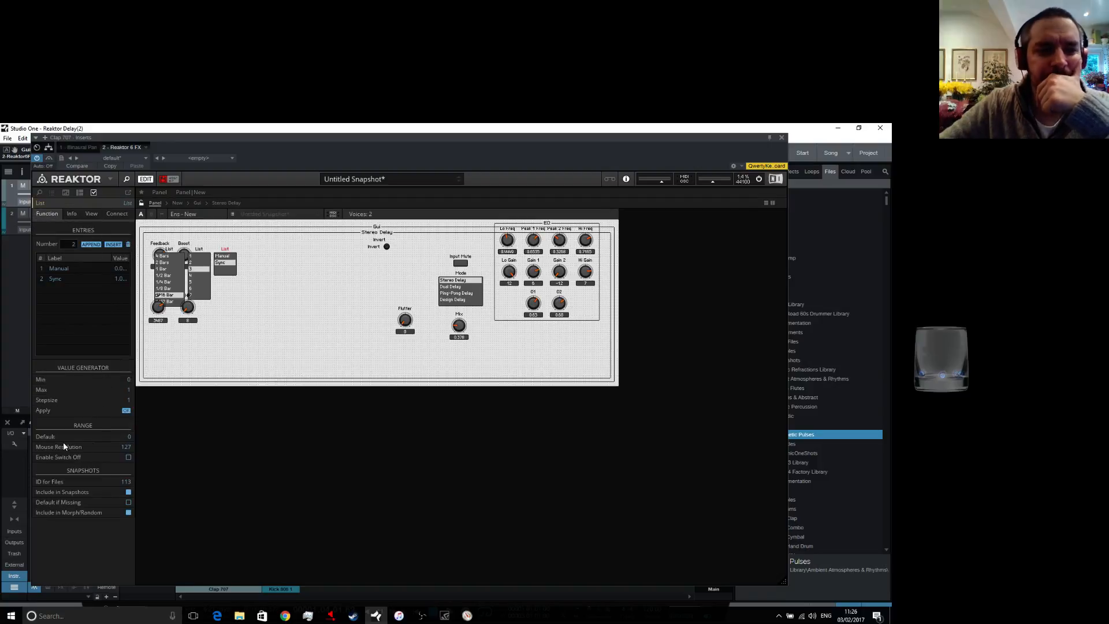
Set the Time stacked macro's right border to 9 pixels and its frame style to Solid
{"action": "left_click", "coordinate": [183, 247]}
{"action": "left_click", "coordinate": [220, 242]}
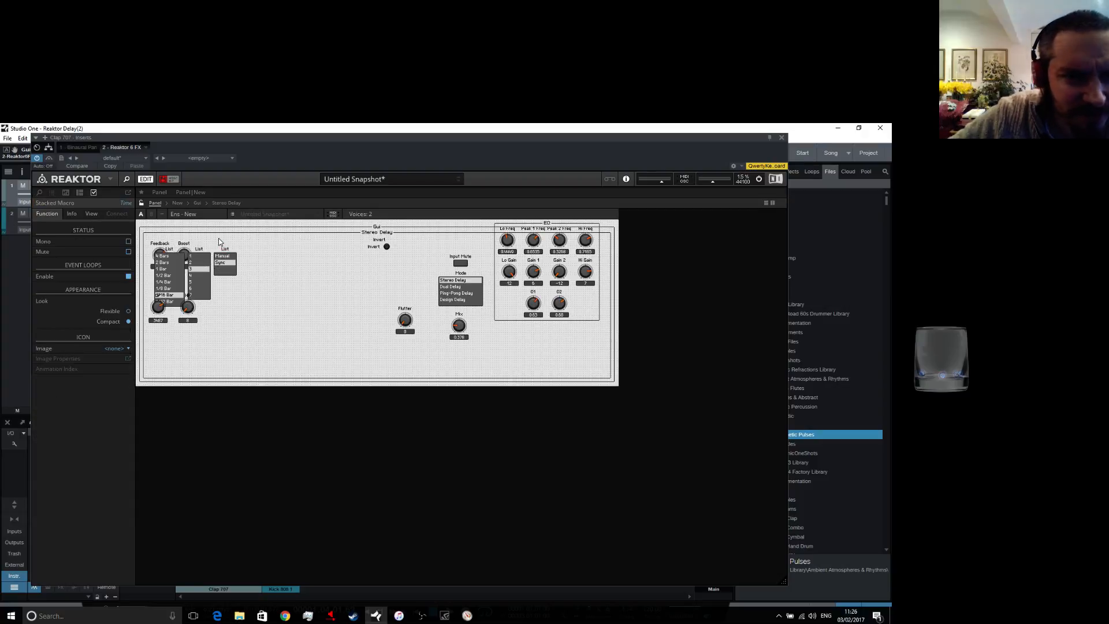
{"action": "mouse_move", "coordinate": [219, 241]}
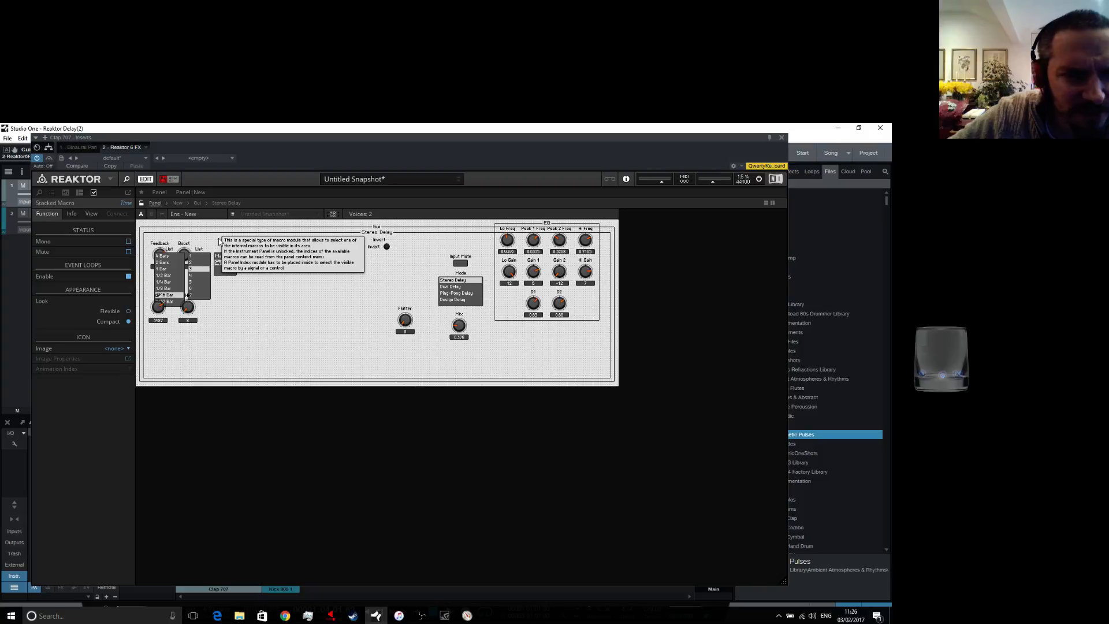
{"action": "left_click", "coordinate": [92, 214]}
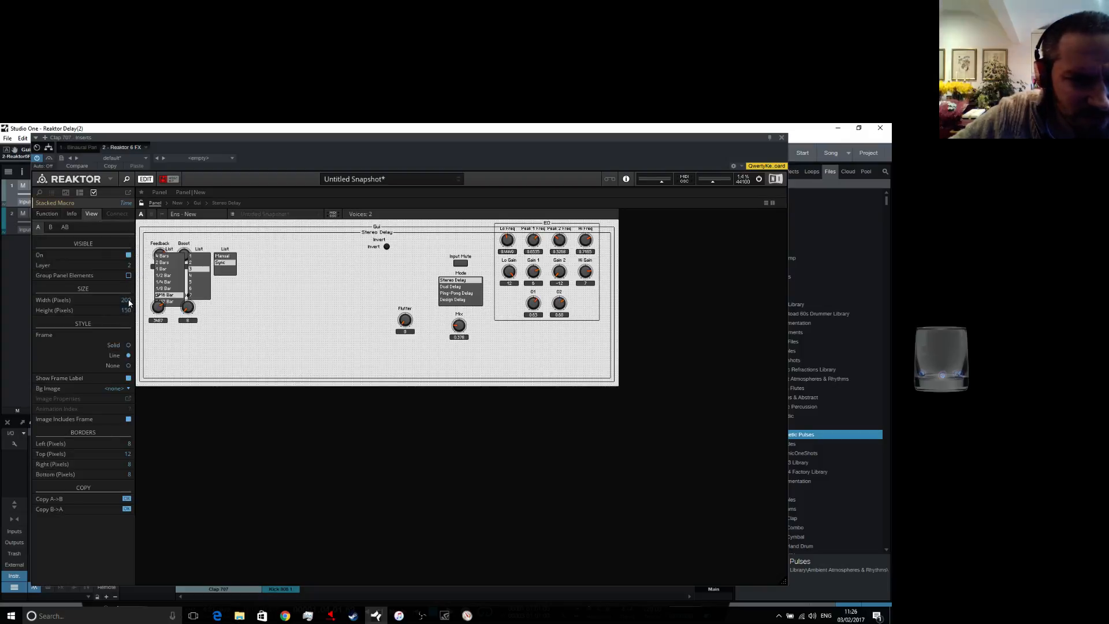
{"action": "left_click_drag", "start_coordinate": [127, 463], "coordinate": [132, 448]}
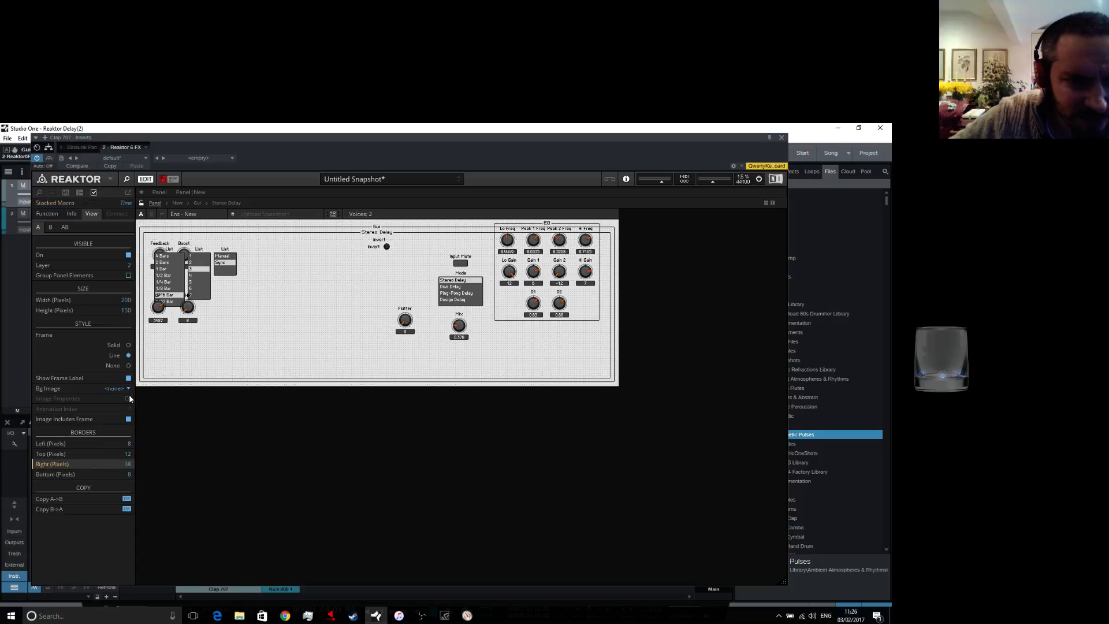
{"action": "left_click_drag", "start_coordinate": [129, 396], "coordinate": [125, 359]}
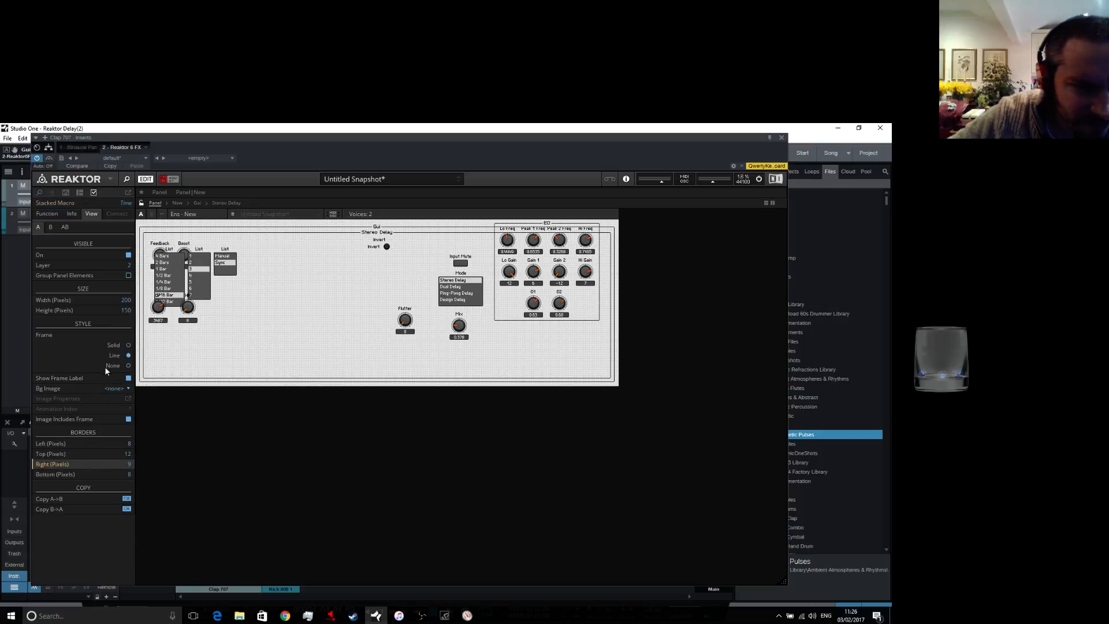
{"action": "left_click", "coordinate": [128, 345]}
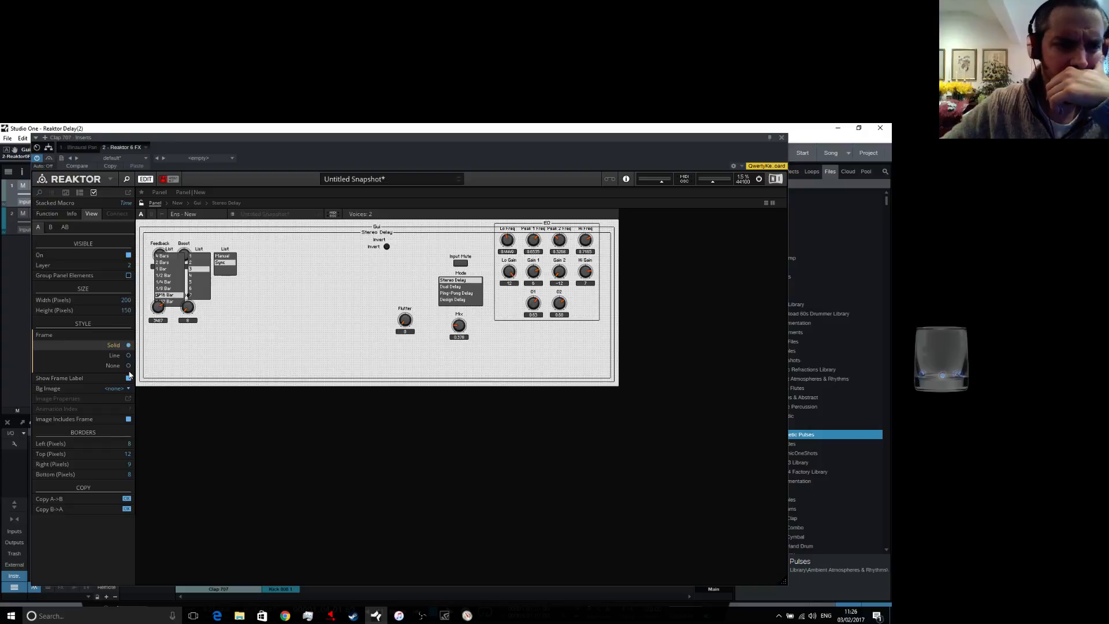
Set the Stereo Delay stacked macro's right and bottom borders to 8 pixels each
{"action": "left_click", "coordinate": [386, 232]}
{"action": "left_click_drag", "start_coordinate": [127, 468], "coordinate": [127, 621]}
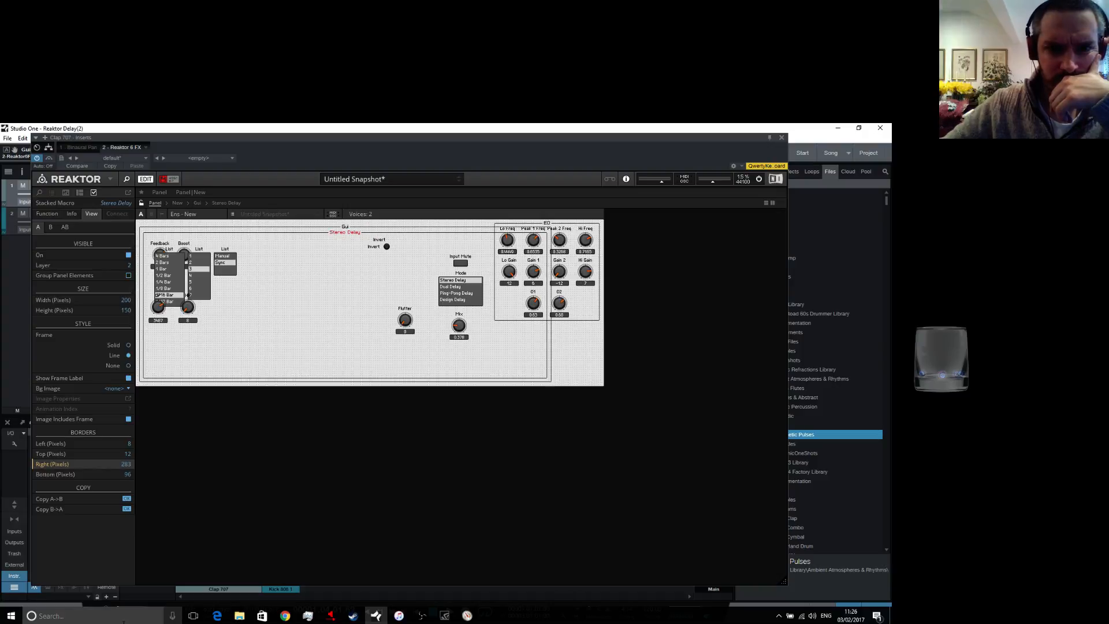
{"action": "double_click", "coordinate": [127, 465]}
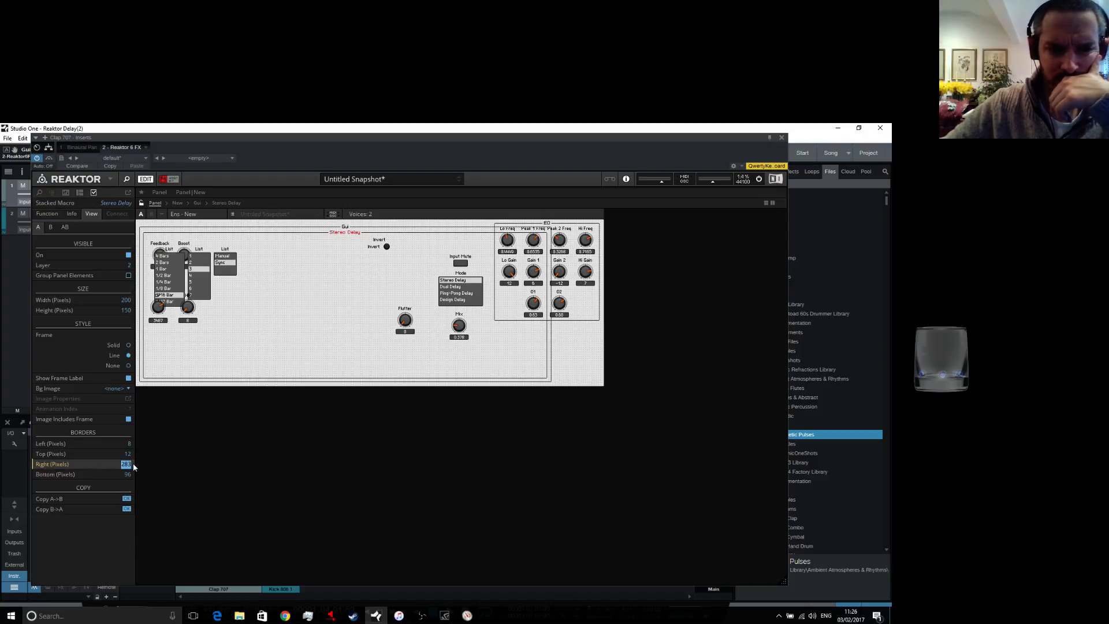
{"action": "type", "text": "8"}
{"action": "key", "text": "Return"}
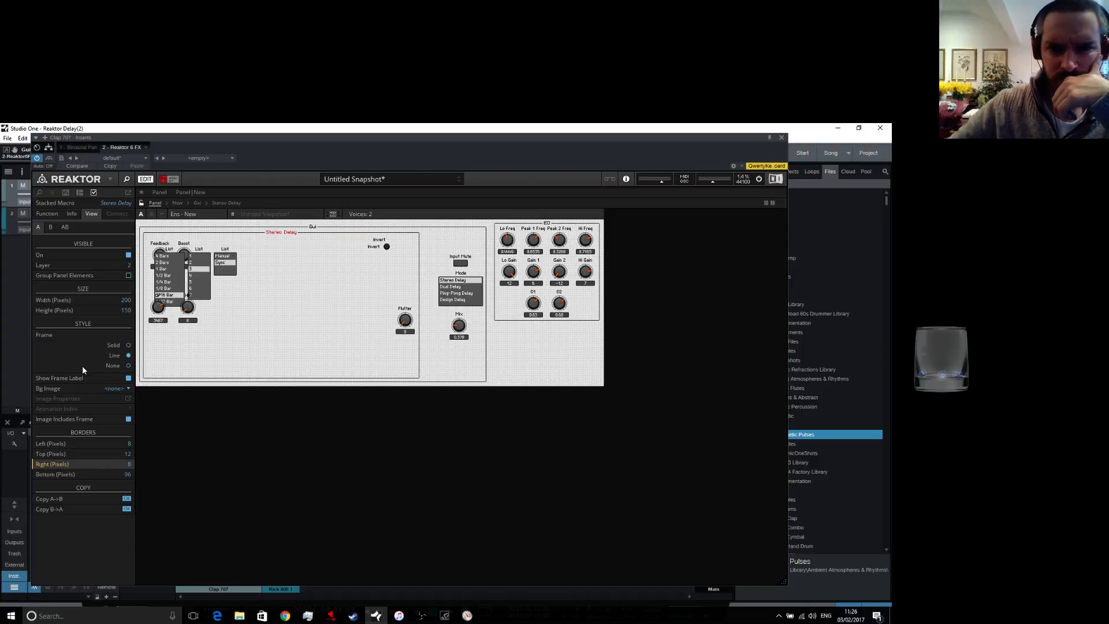
{"action": "double_click", "coordinate": [127, 474]}
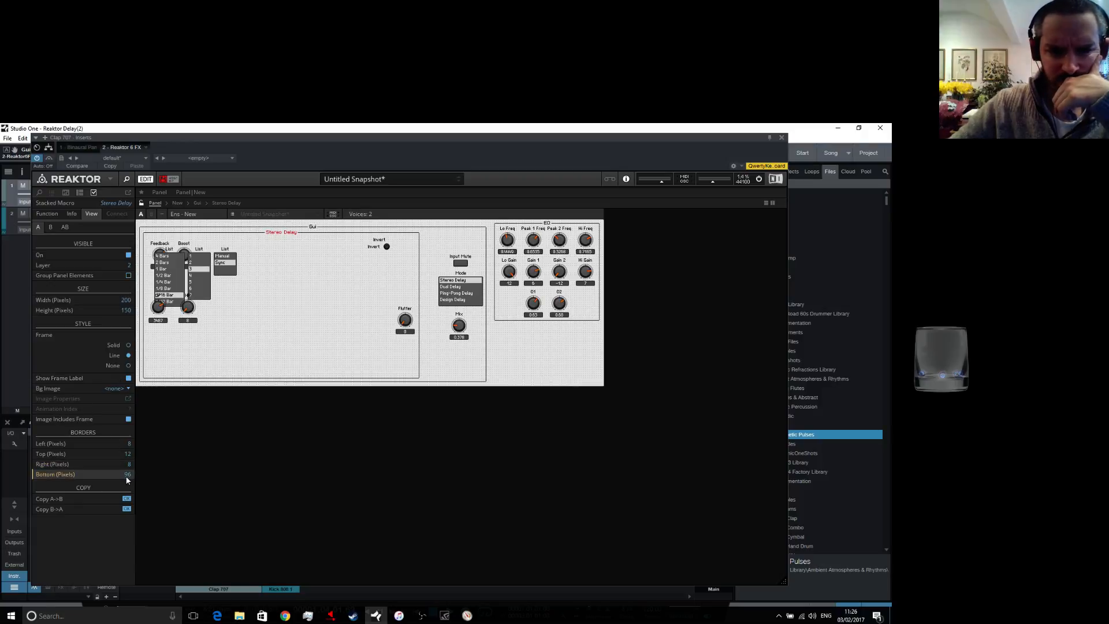
{"action": "type", "text": "8"}
{"action": "key", "text": "Return"}
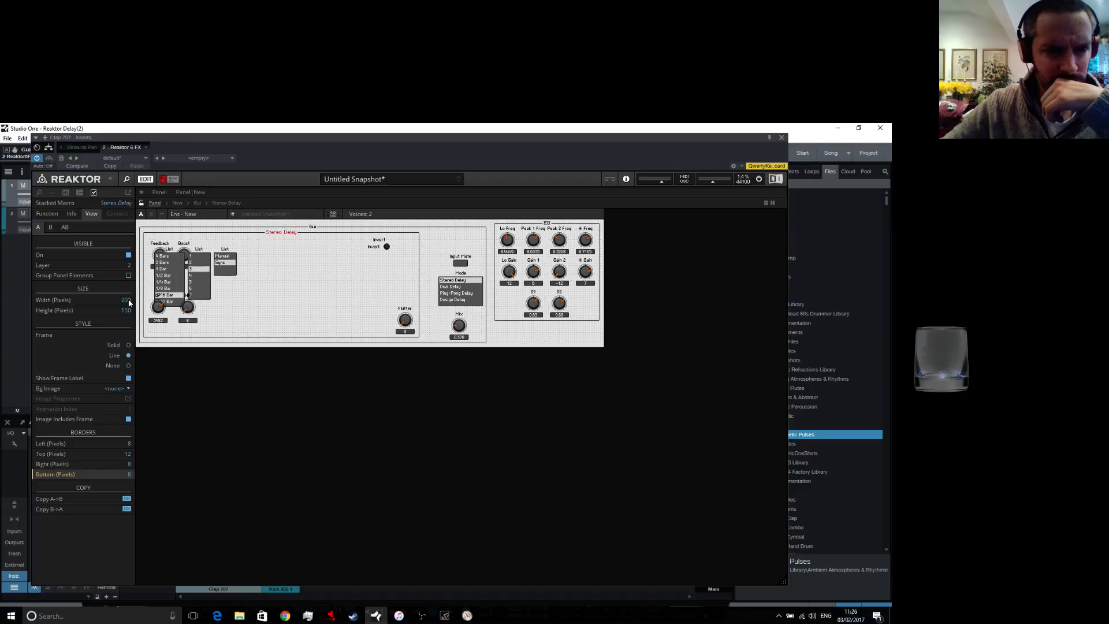
Lock the panel and enlarge the Stereo Delay stacked macro to about 455 pixels wide and 200 pixels high
{"action": "left_click", "coordinate": [141, 203]}
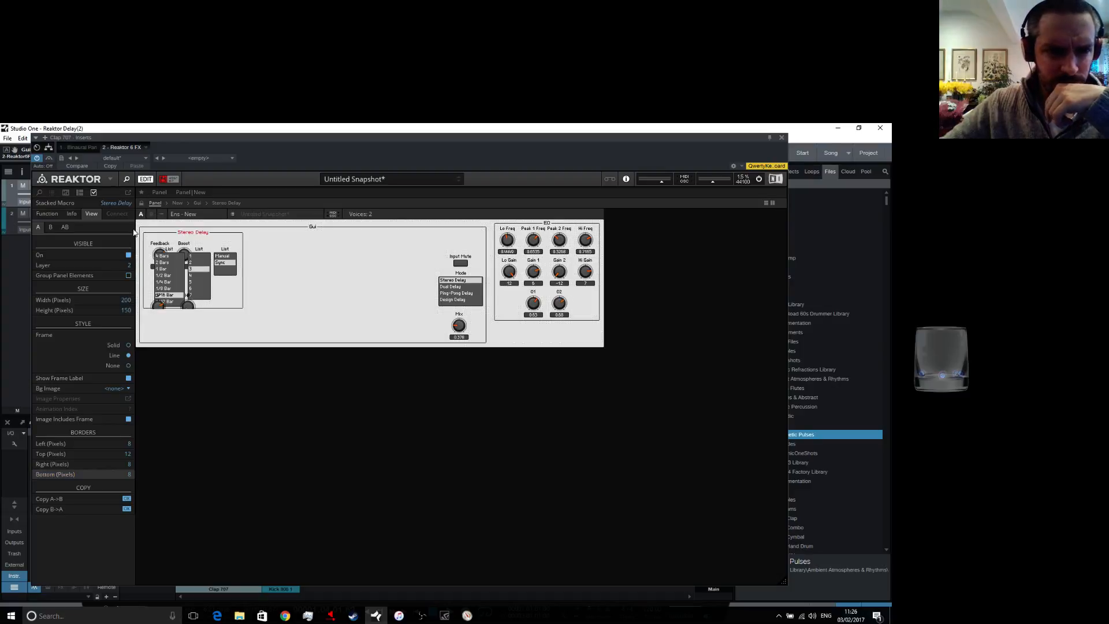
{"action": "left_click_drag", "start_coordinate": [127, 304], "coordinate": [134, 206]}
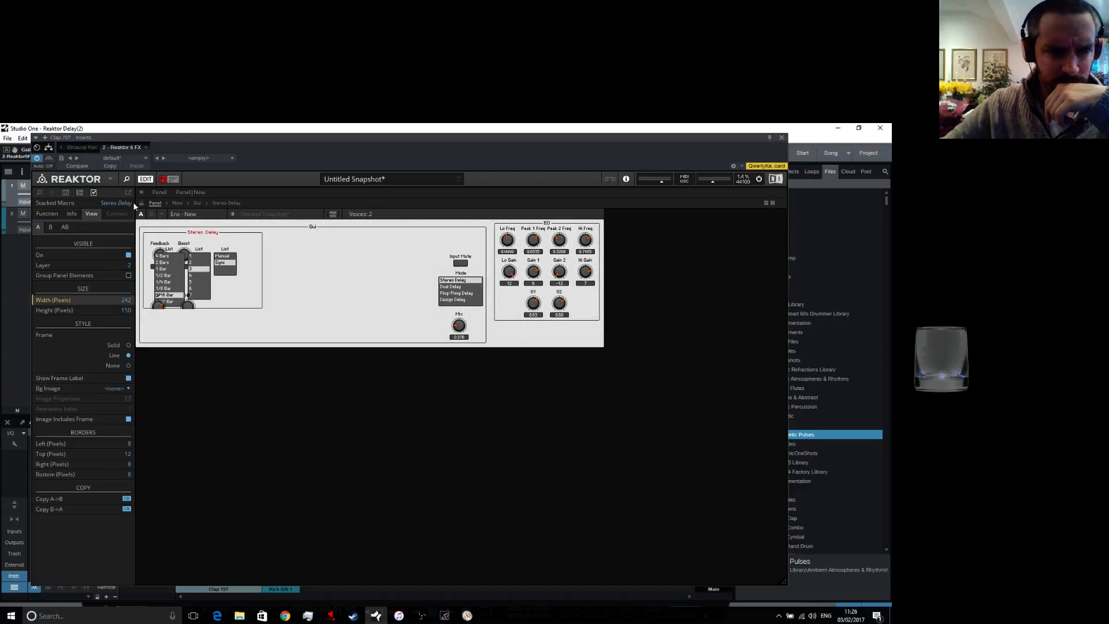
{"action": "left_click_drag", "start_coordinate": [130, 300], "coordinate": [164, 124]}
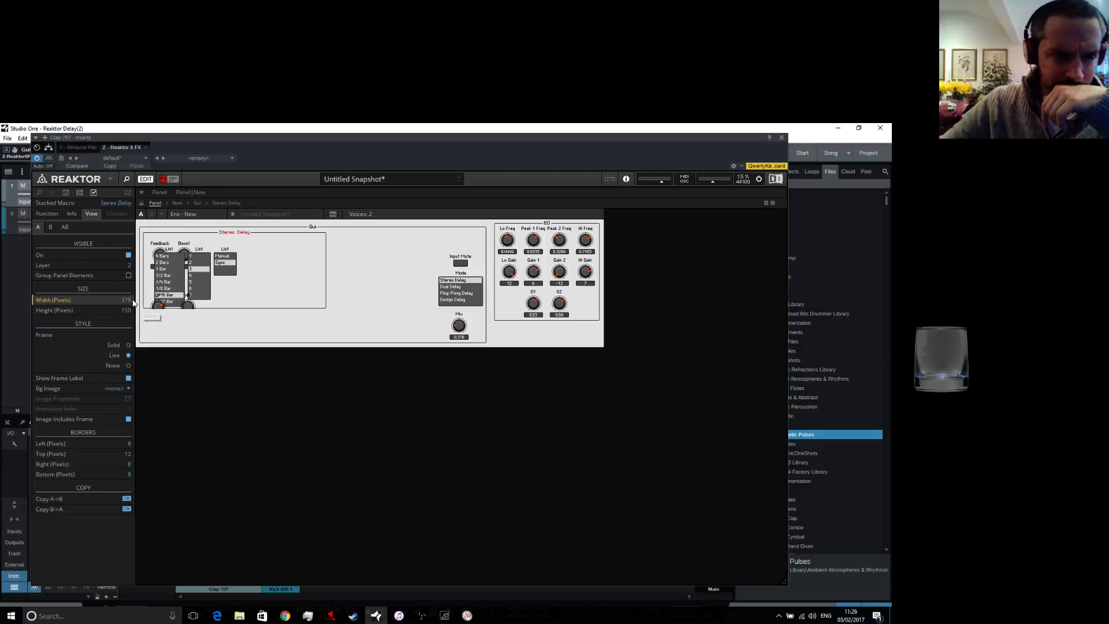
{"action": "left_click_drag", "start_coordinate": [127, 299], "coordinate": [208, 128]}
{"action": "left_click_drag", "start_coordinate": [127, 311], "coordinate": [128, 278]}
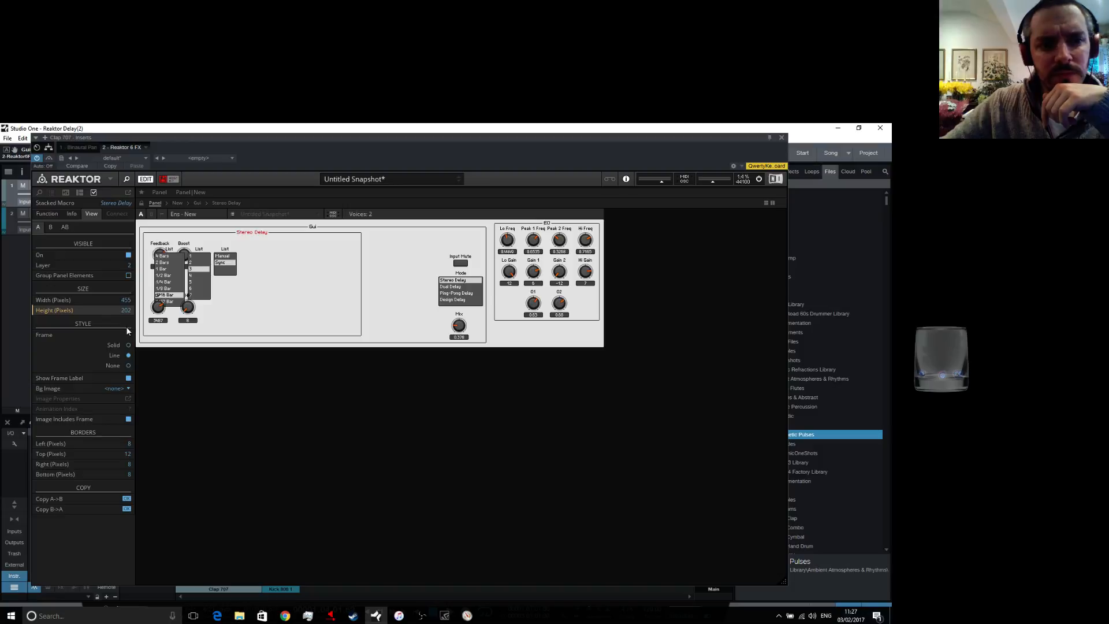
{"action": "left_click_drag", "start_coordinate": [127, 328], "coordinate": [126, 331]}
Set the Stereo Delay stacked macro's width to 600 pixels and its height to 250 pixels
{"action": "double_click", "coordinate": [126, 300]}
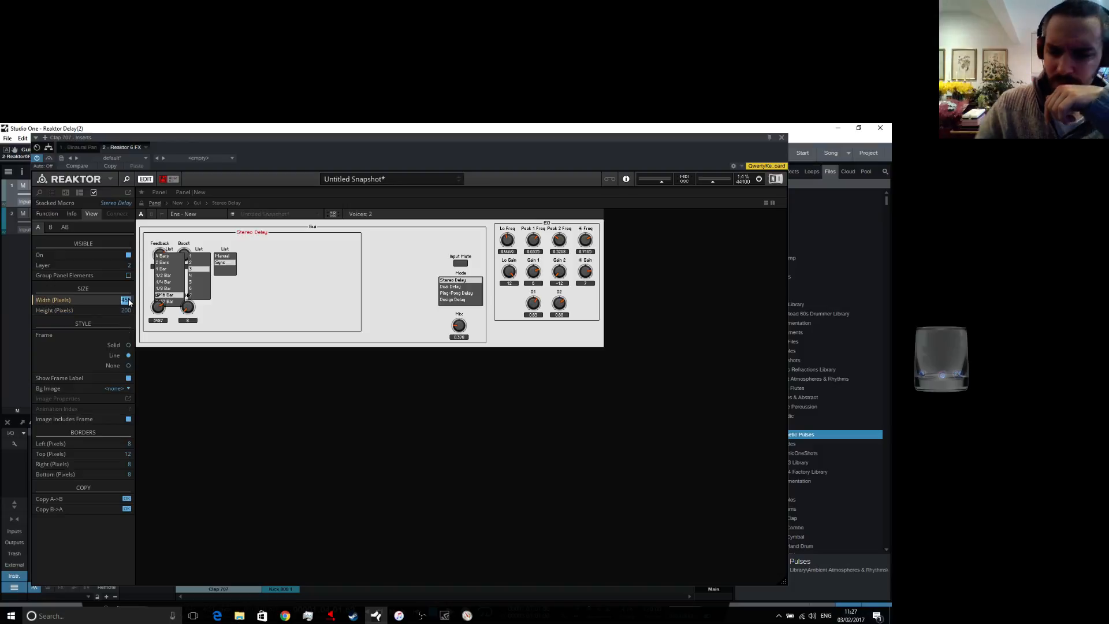
{"action": "key", "text": "BackSpace"}
{"action": "type", "text": "600"}
{"action": "key", "text": "Return"}
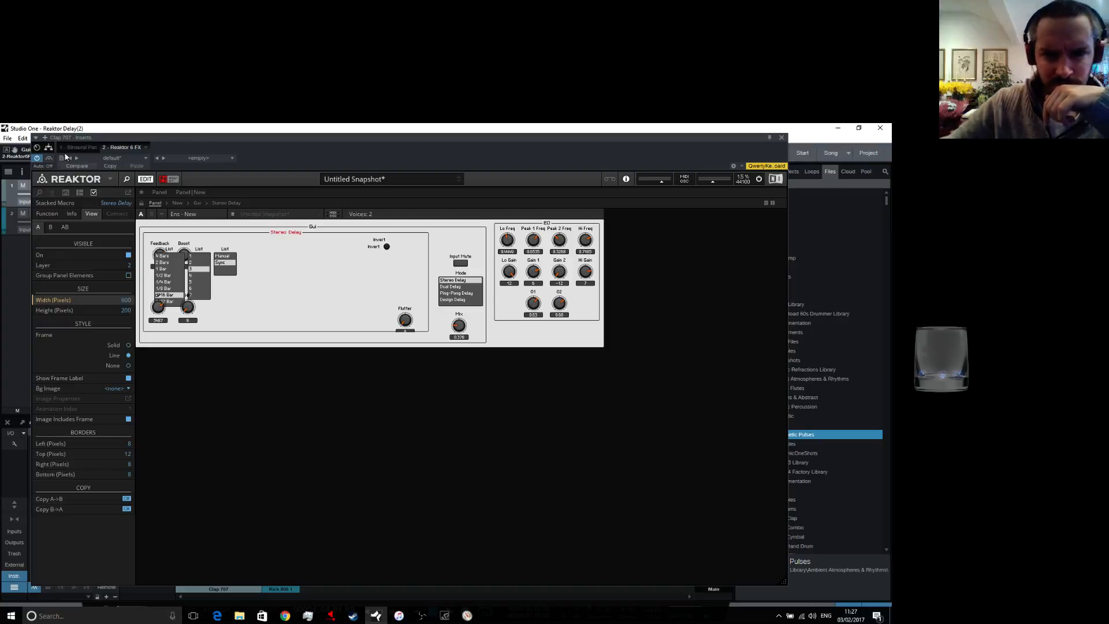
{"action": "left_click", "coordinate": [128, 311]}
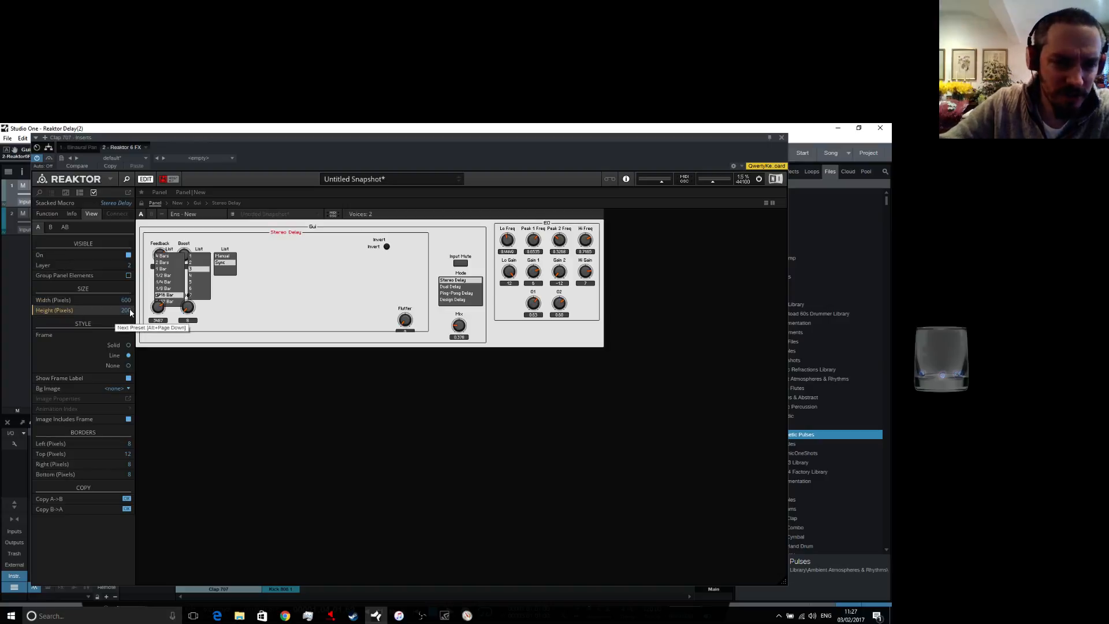
{"action": "double_click", "coordinate": [129, 311]}
{"action": "type", "text": "250"}
{"action": "key", "text": "Return"}
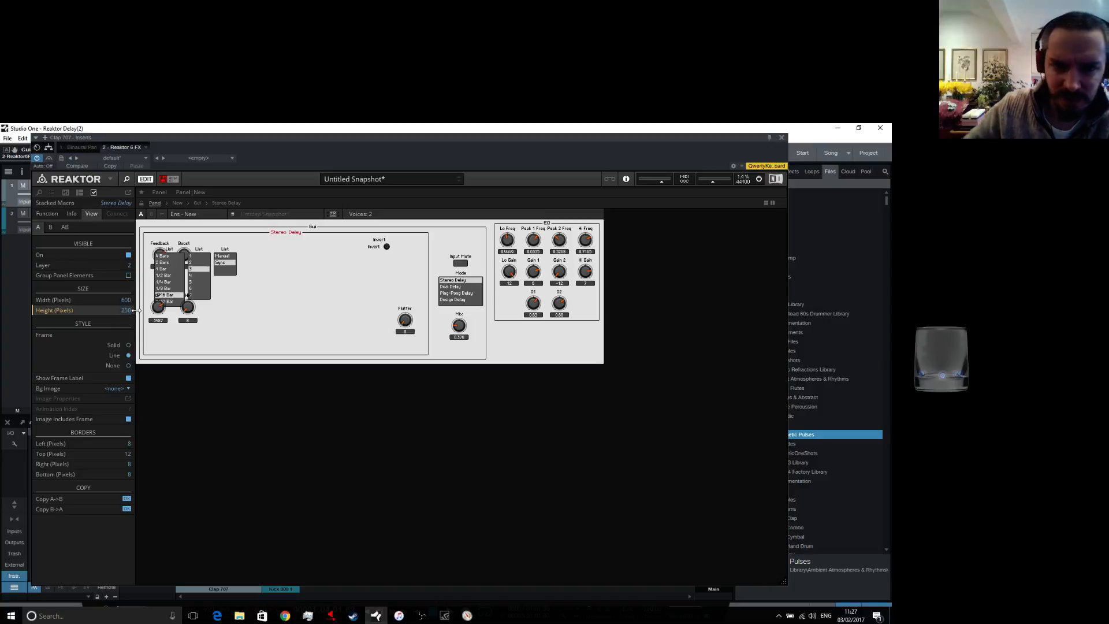
Switch the Manual/Sync list to Manual and, with the panel unlocked, move it to the open area below the Invert button
{"action": "left_click", "coordinate": [199, 252]}
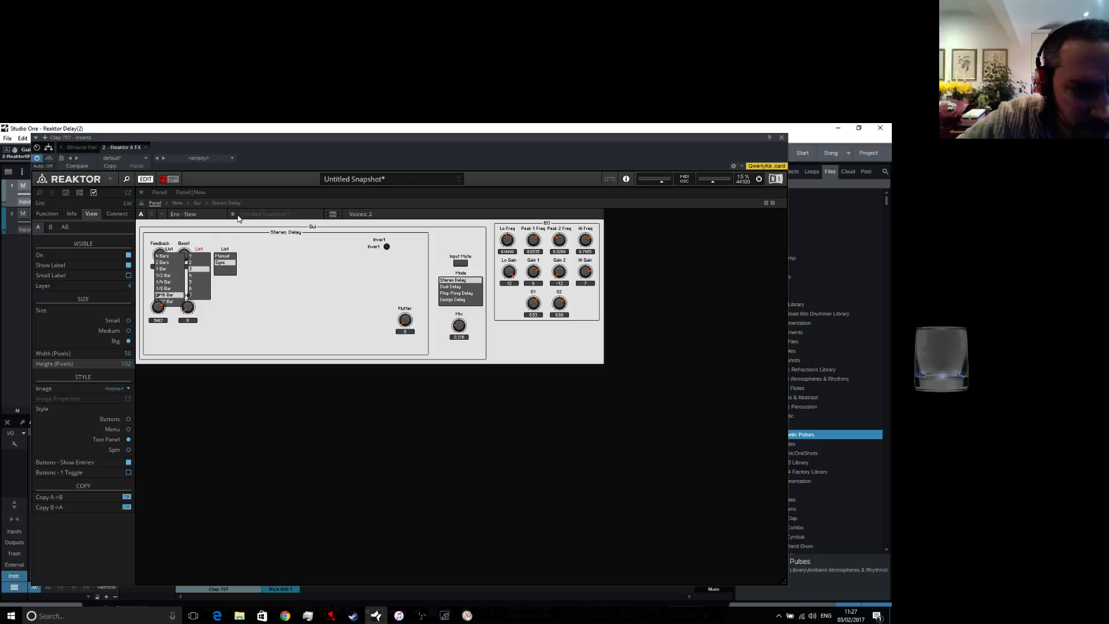
{"action": "left_click", "coordinate": [225, 263]}
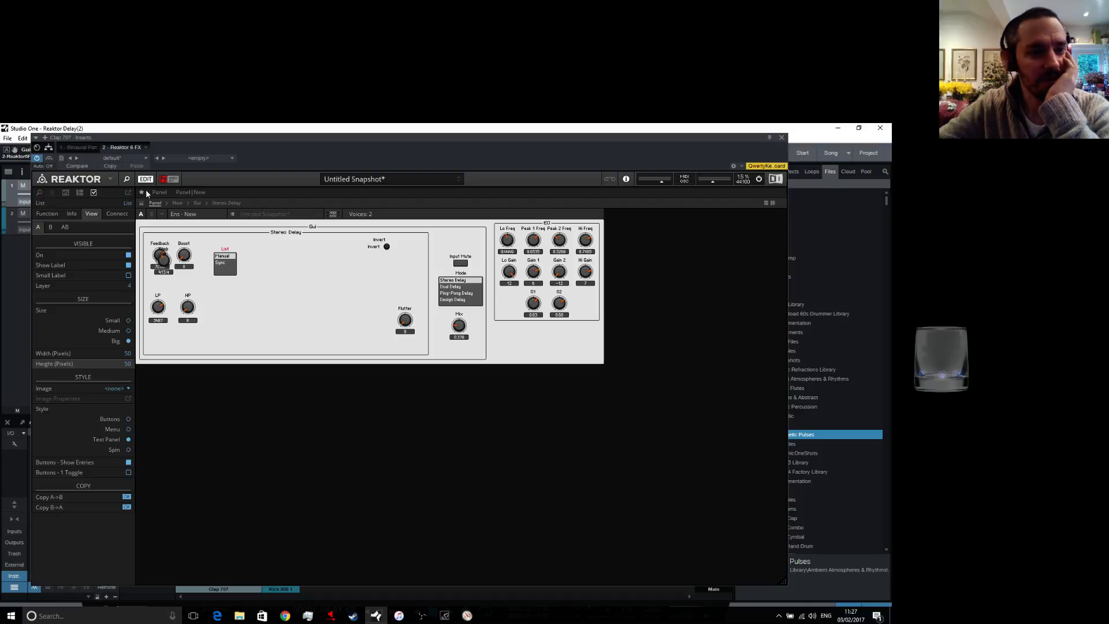
{"action": "left_click_drag", "start_coordinate": [225, 253], "coordinate": [341, 268]}
Examine the view properties of the knob overlapping Feedback and of the Time and Stereo Delay stacked macros, including Time's B view
{"action": "left_click", "coordinate": [164, 260]}
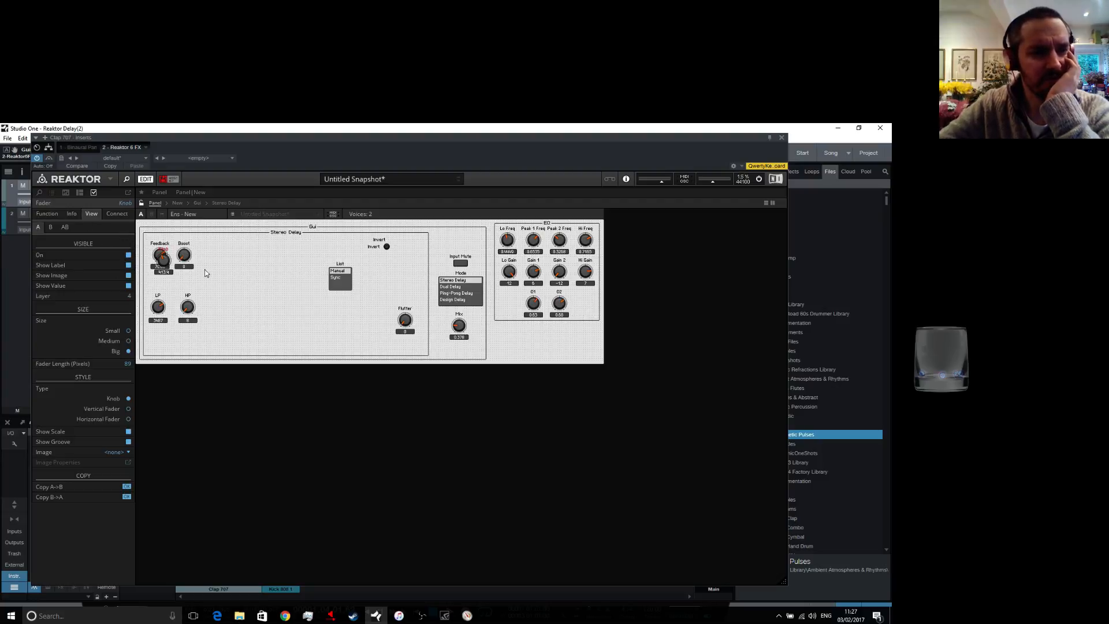
{"action": "left_click", "coordinate": [227, 238]}
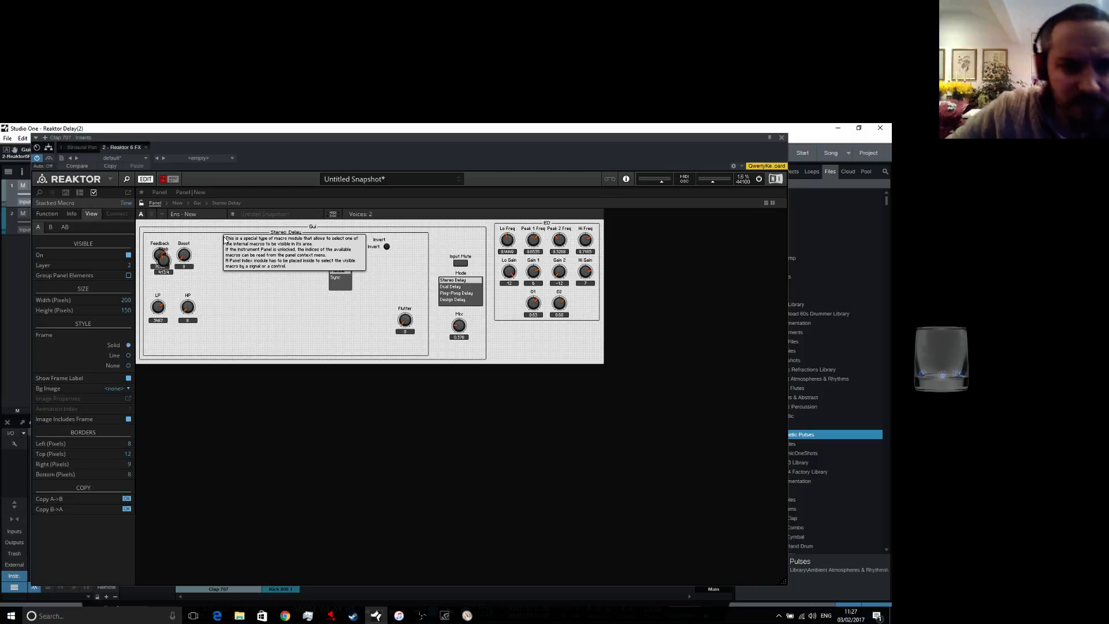
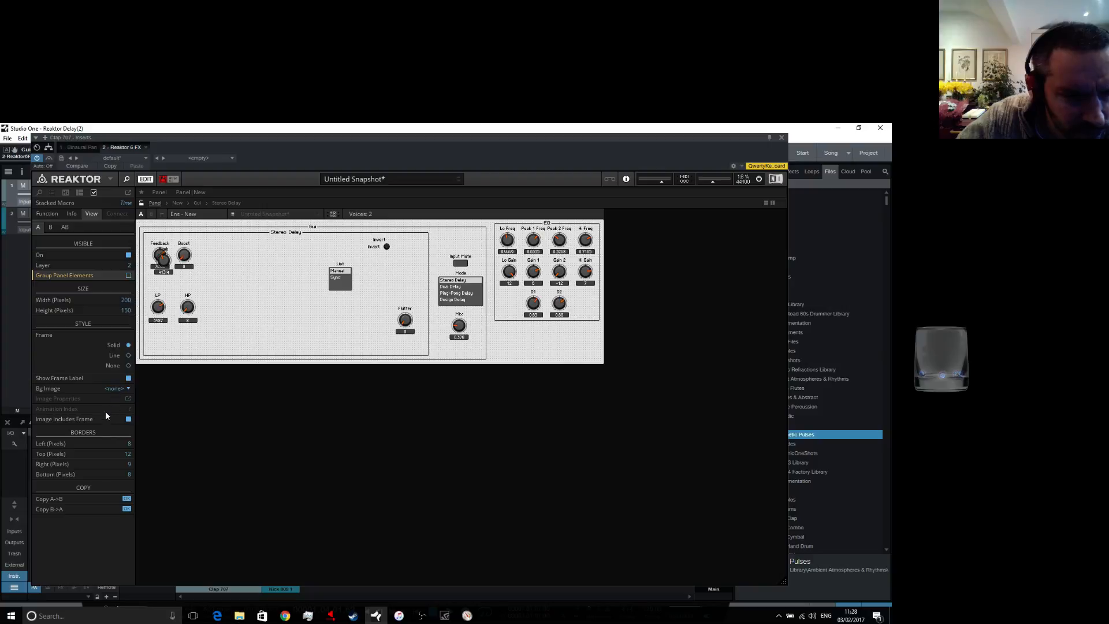
{"action": "left_click", "coordinate": [51, 227]}
{"action": "left_click", "coordinate": [38, 227]}
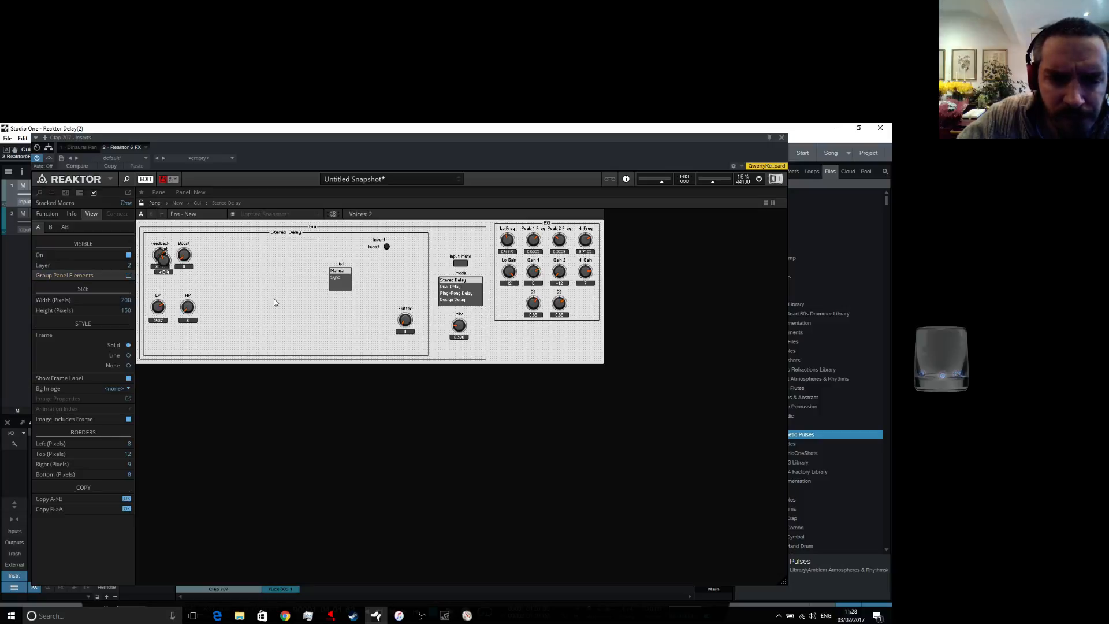
{"action": "left_click", "coordinate": [167, 260]}
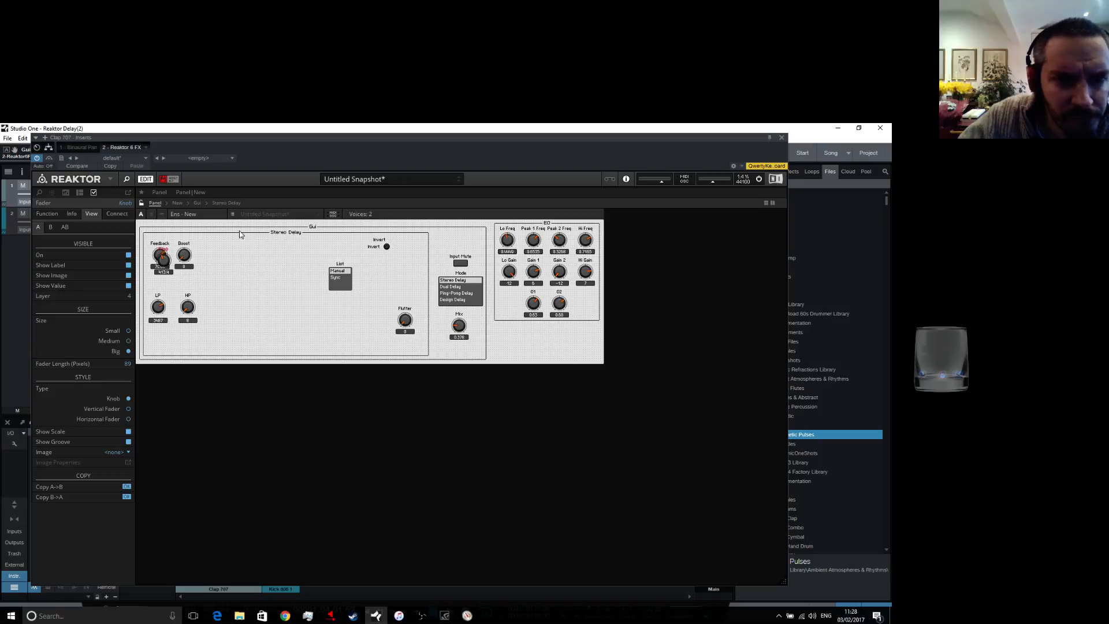
{"action": "left_click", "coordinate": [212, 240]}
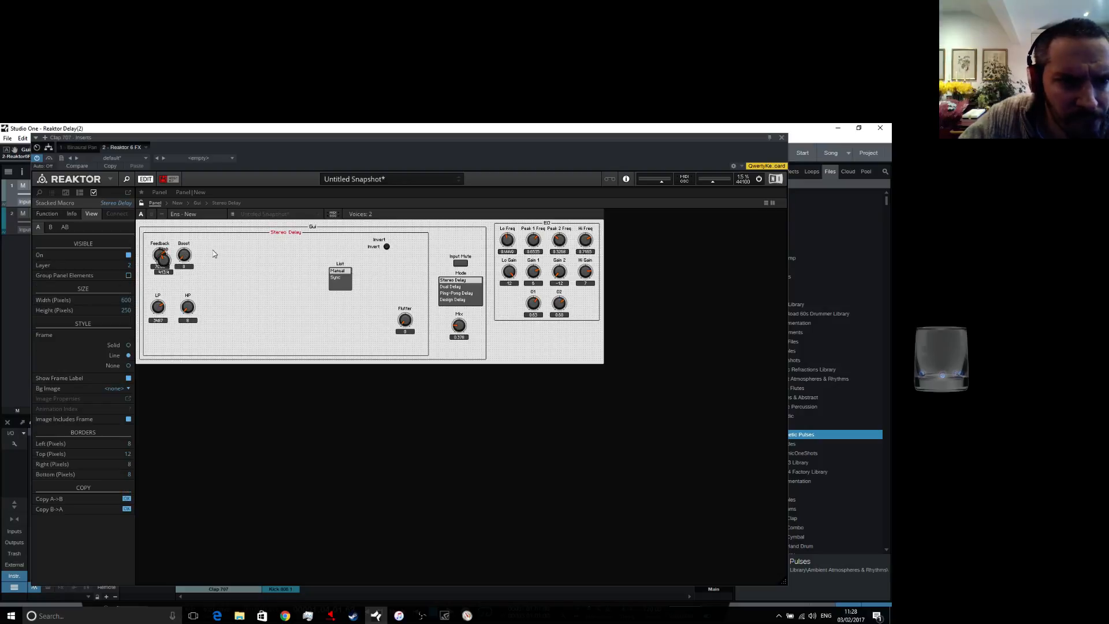
Set the Time stacked macro's frame style to Line and check its background image options
{"action": "left_click", "coordinate": [233, 243]}
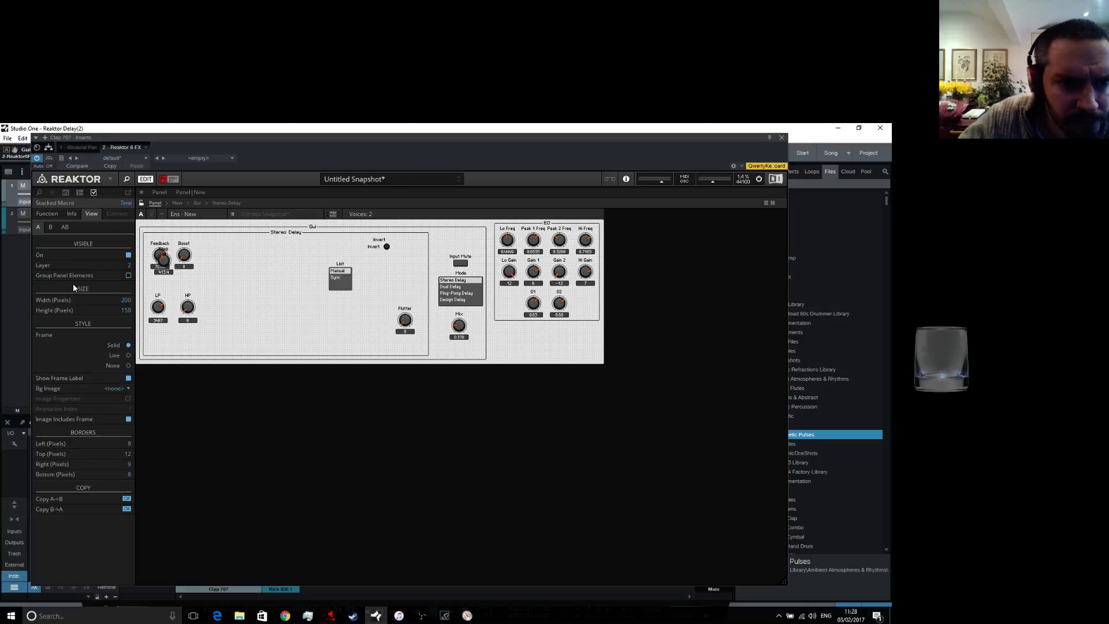
{"action": "left_click", "coordinate": [128, 356]}
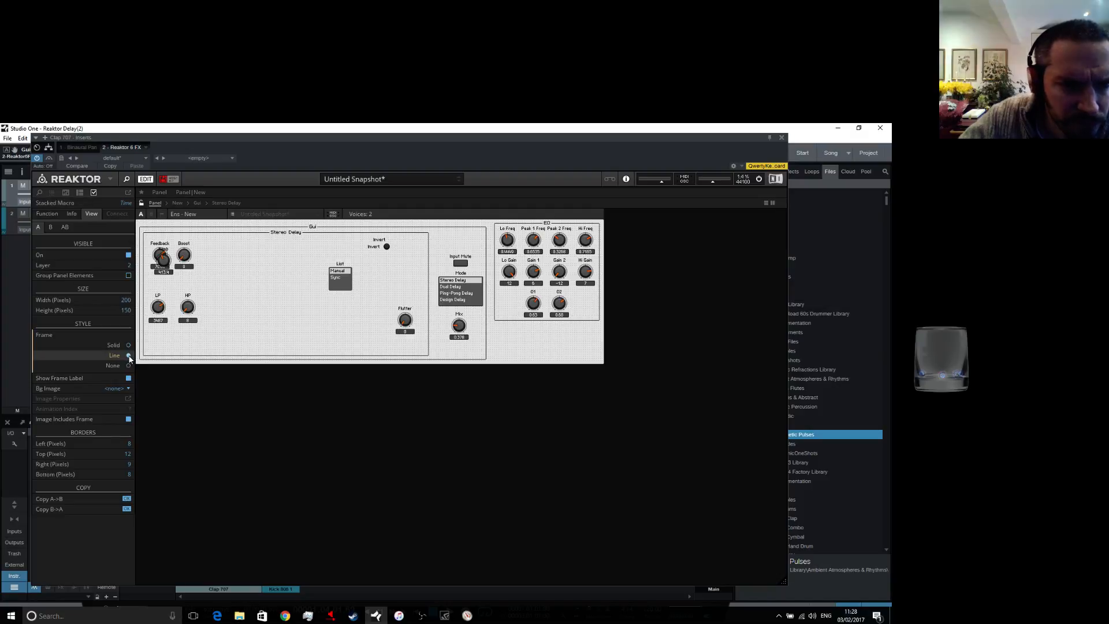
{"action": "left_click", "coordinate": [127, 387]}
{"action": "left_click", "coordinate": [77, 356]}
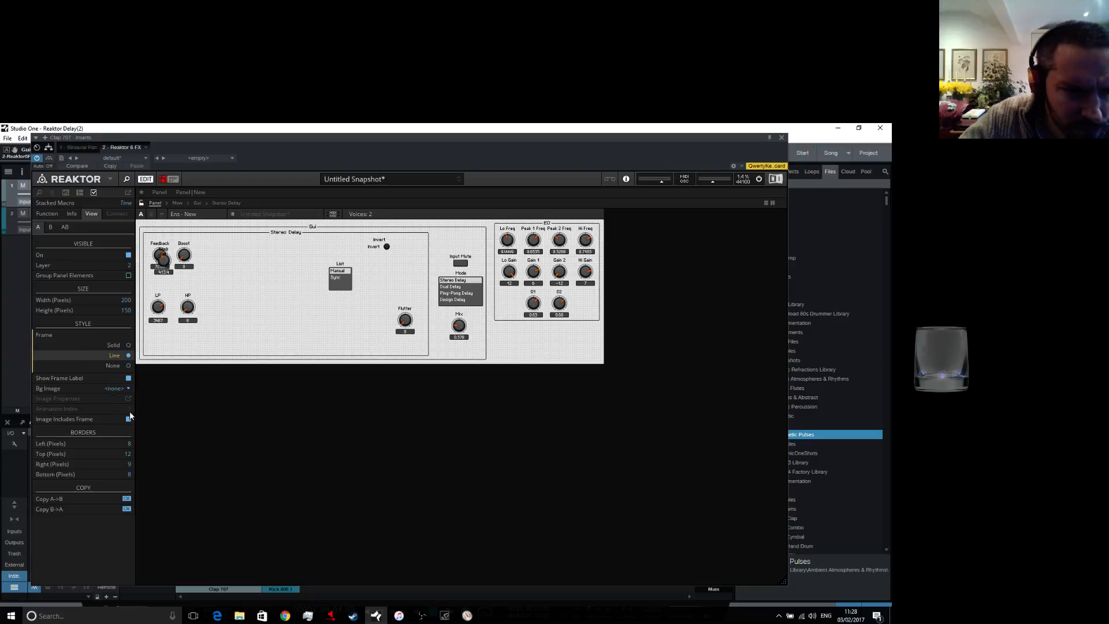
Toggle the Time stacked macro's frame label and visibility off and back on, and recheck the overlapping knob's and macro's view properties
{"action": "left_click", "coordinate": [128, 379]}
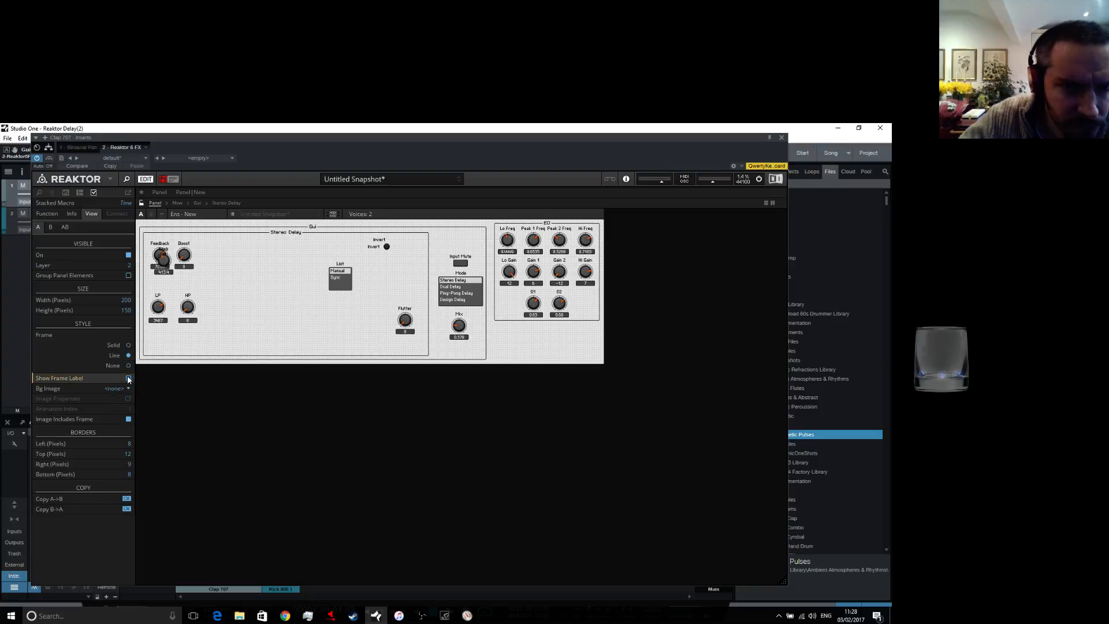
{"action": "left_click", "coordinate": [128, 255]}
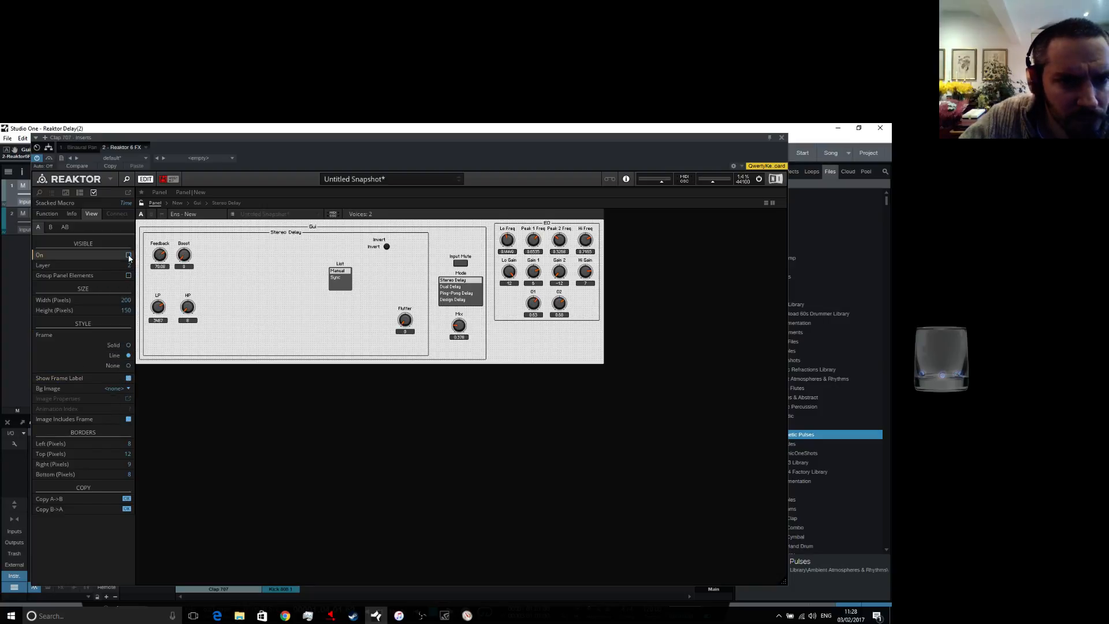
{"action": "left_click", "coordinate": [128, 256]}
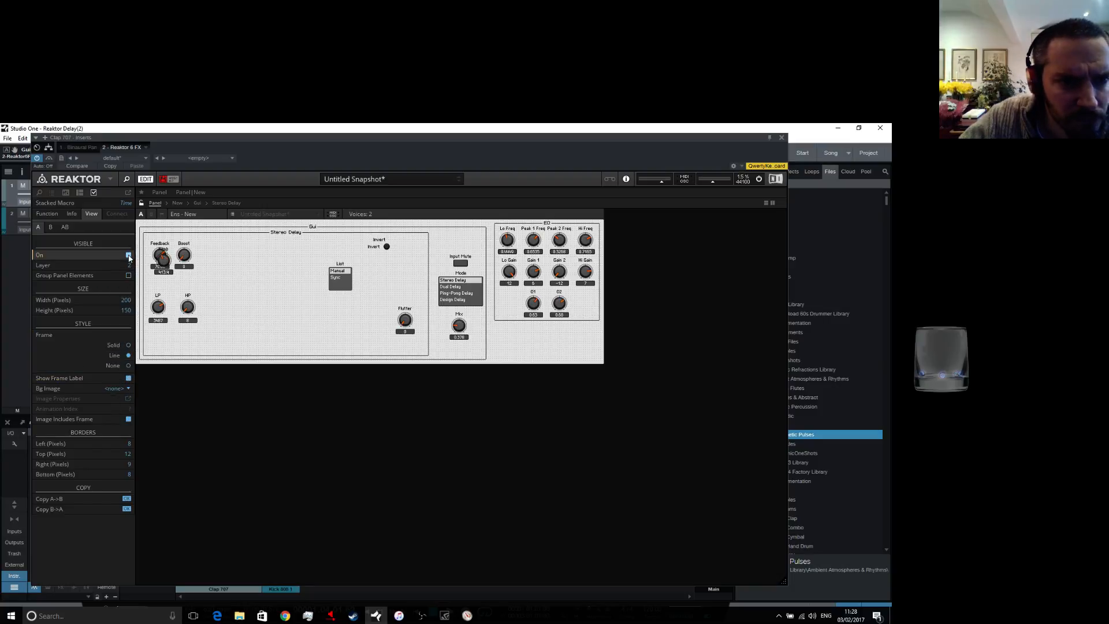
{"action": "left_click", "coordinate": [164, 258]}
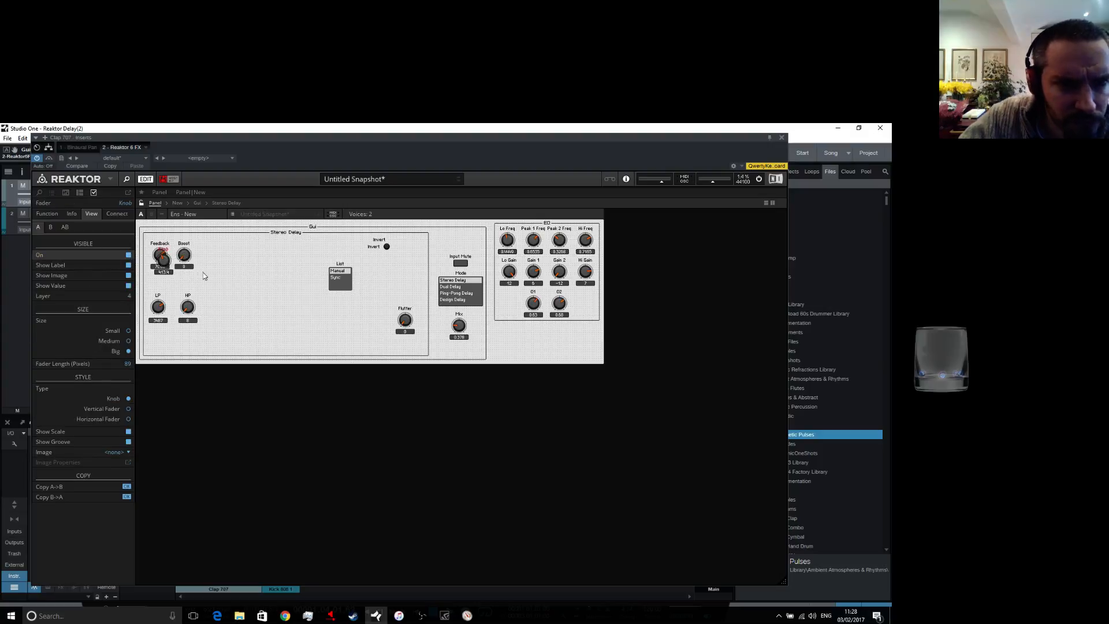
{"action": "left_click", "coordinate": [206, 237]}
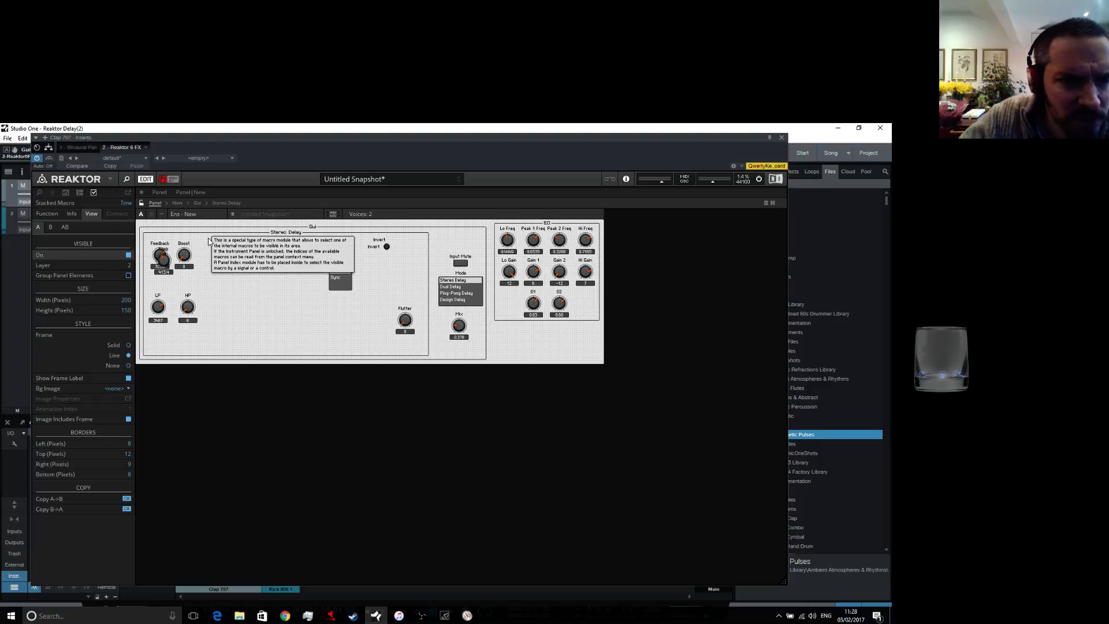
Set the Time stacked macro's left border to 135 pixels
{"action": "left_click_drag", "start_coordinate": [126, 442], "coordinate": [136, 345]}
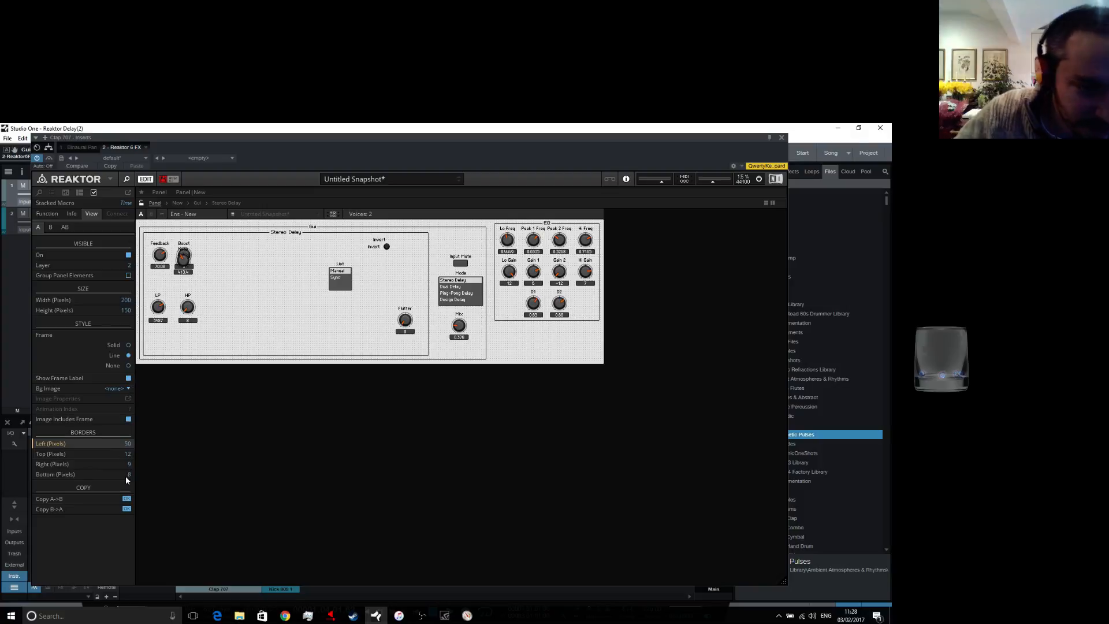
{"action": "left_click_drag", "start_coordinate": [133, 442], "coordinate": [130, 380]}
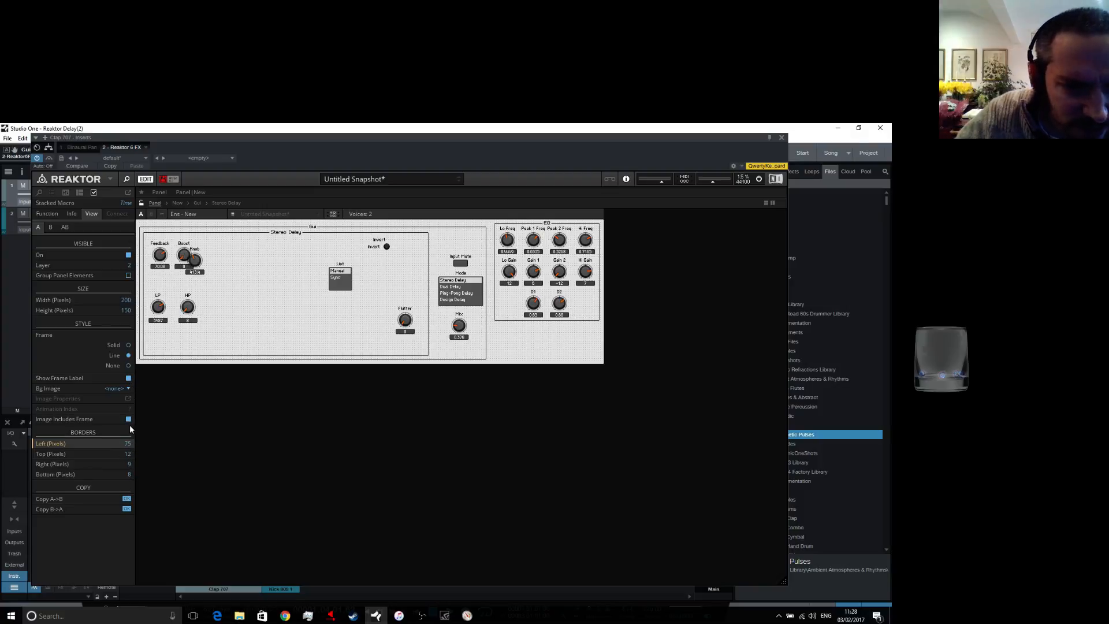
{"action": "left_click_drag", "start_coordinate": [126, 446], "coordinate": [132, 369]}
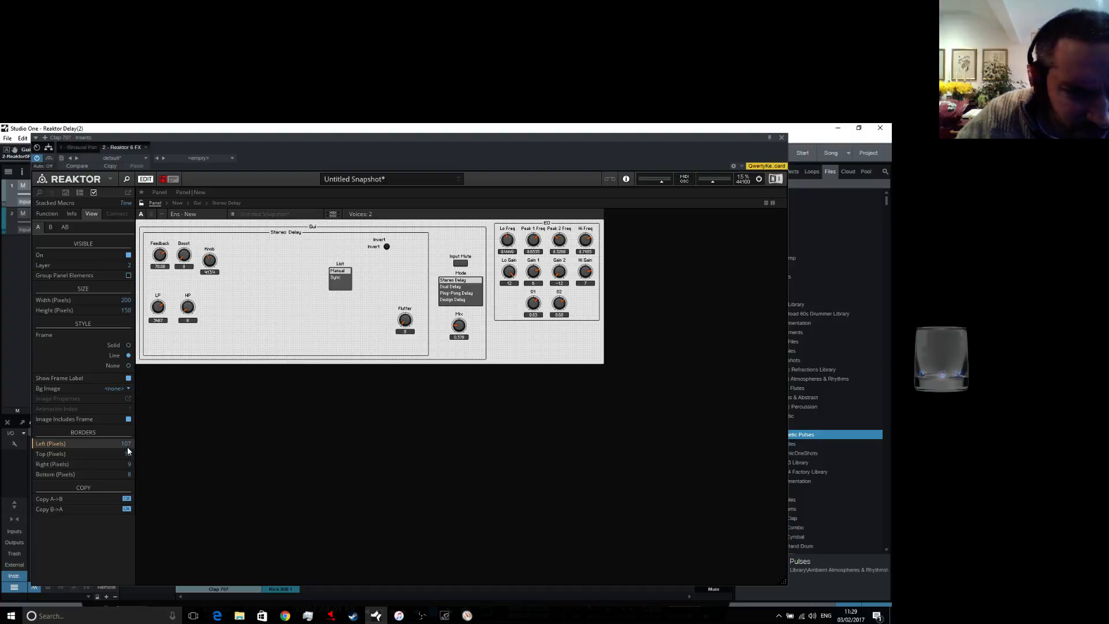
{"action": "left_click_drag", "start_coordinate": [128, 450], "coordinate": [149, 384]}
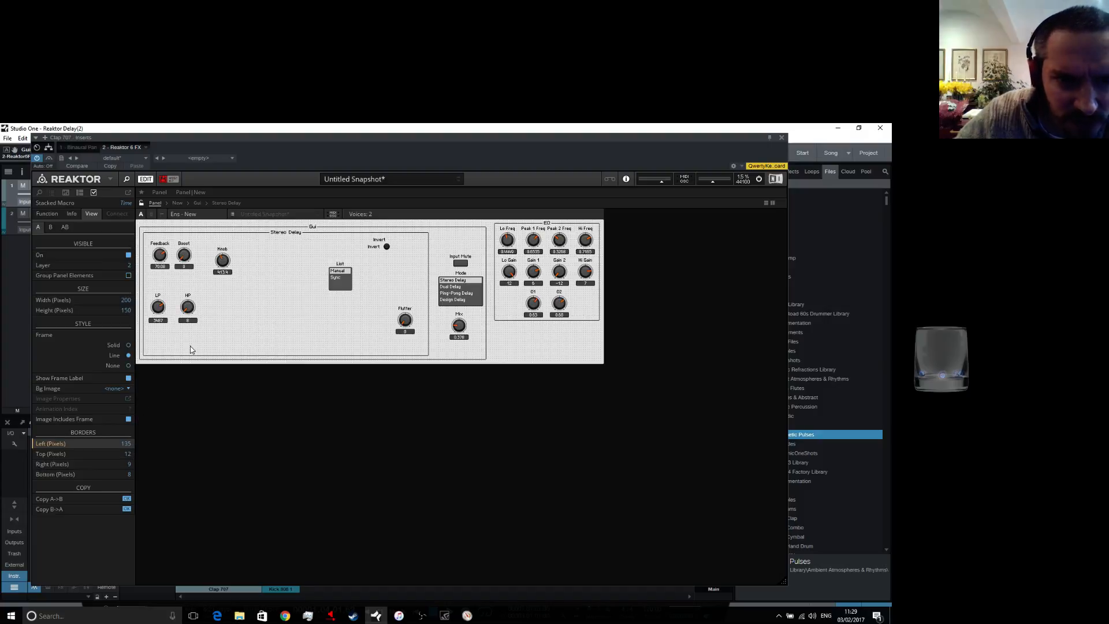
Switch the Manual/Sync list to Sync with the panel locked, then unlock it and move that list up beside the Invert button, level with the sync lists
{"action": "left_click", "coordinate": [141, 204]}
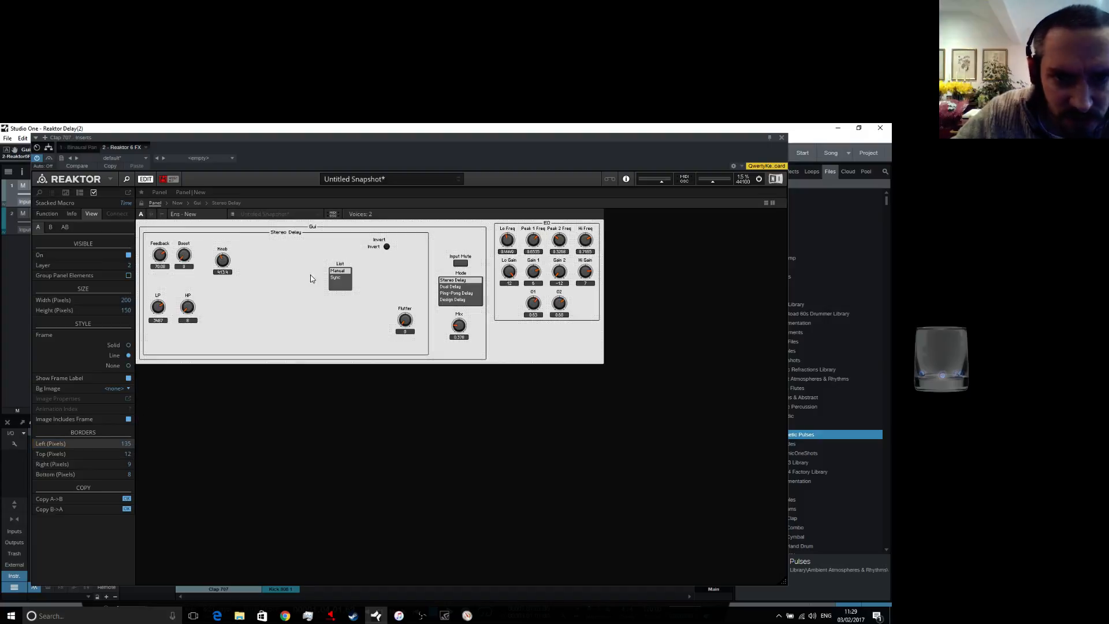
{"action": "left_click", "coordinate": [335, 277]}
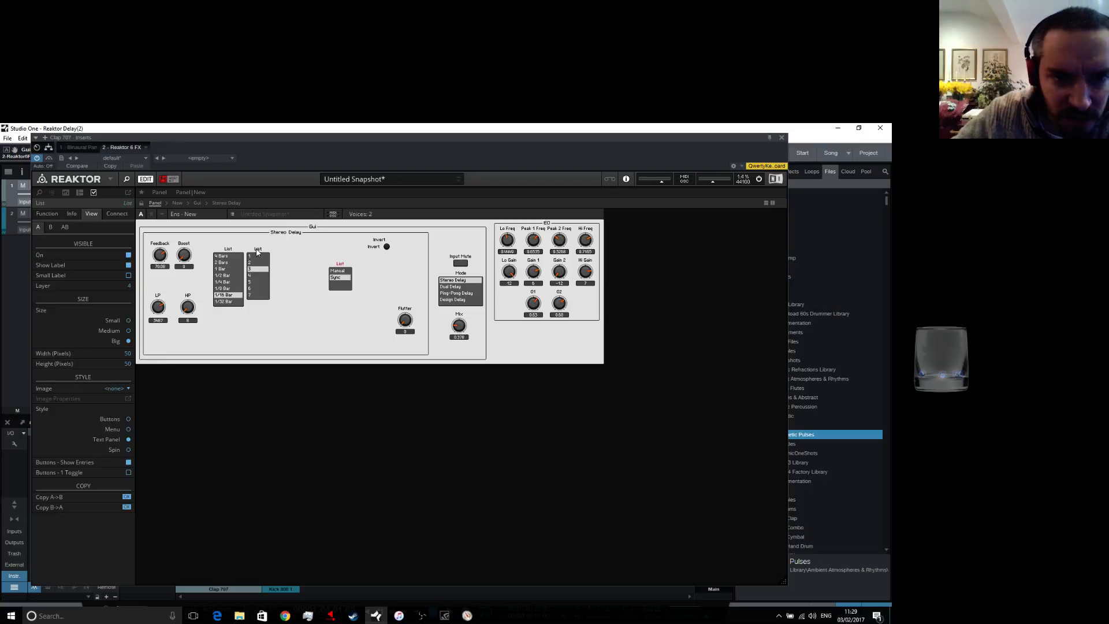
{"action": "left_click", "coordinate": [143, 204]}
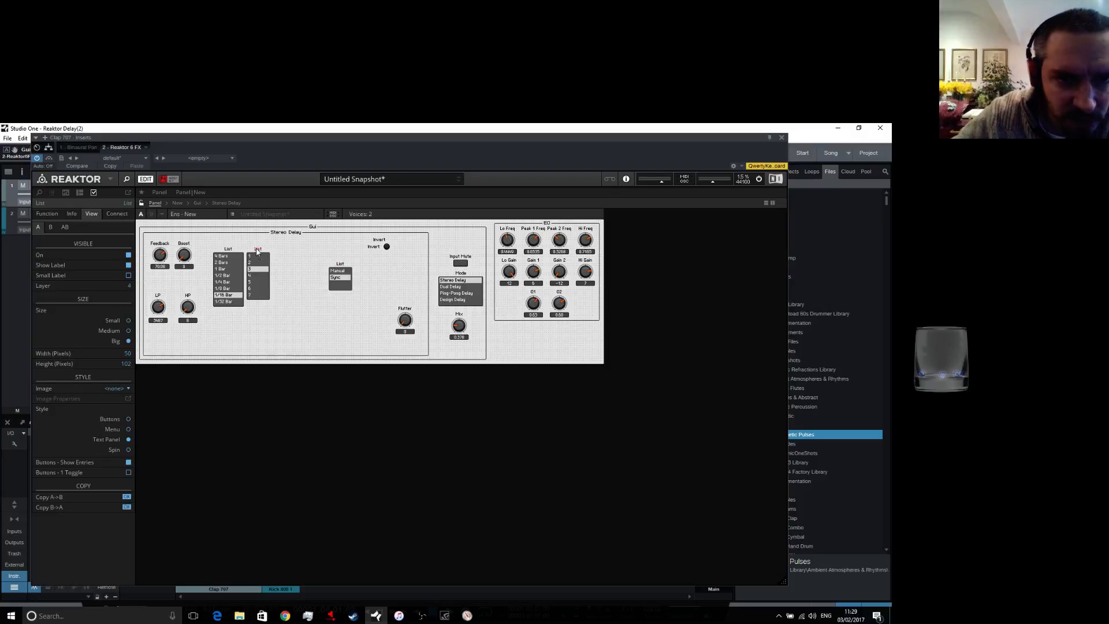
{"action": "left_click_drag", "start_coordinate": [260, 250], "coordinate": [261, 252]}
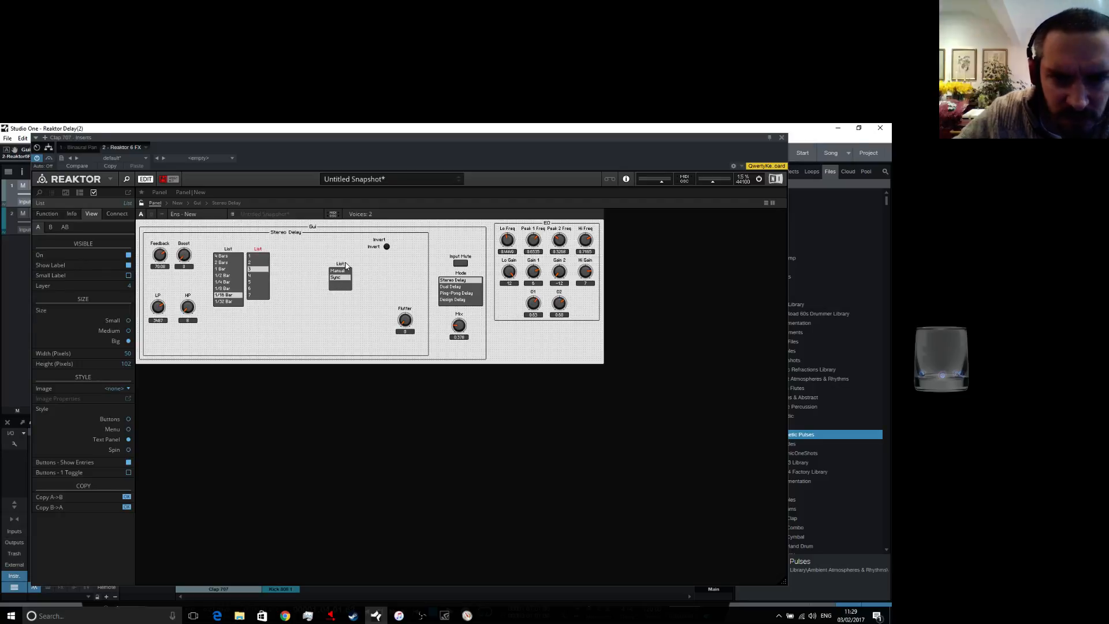
{"action": "left_click_drag", "start_coordinate": [343, 265], "coordinate": [288, 250]}
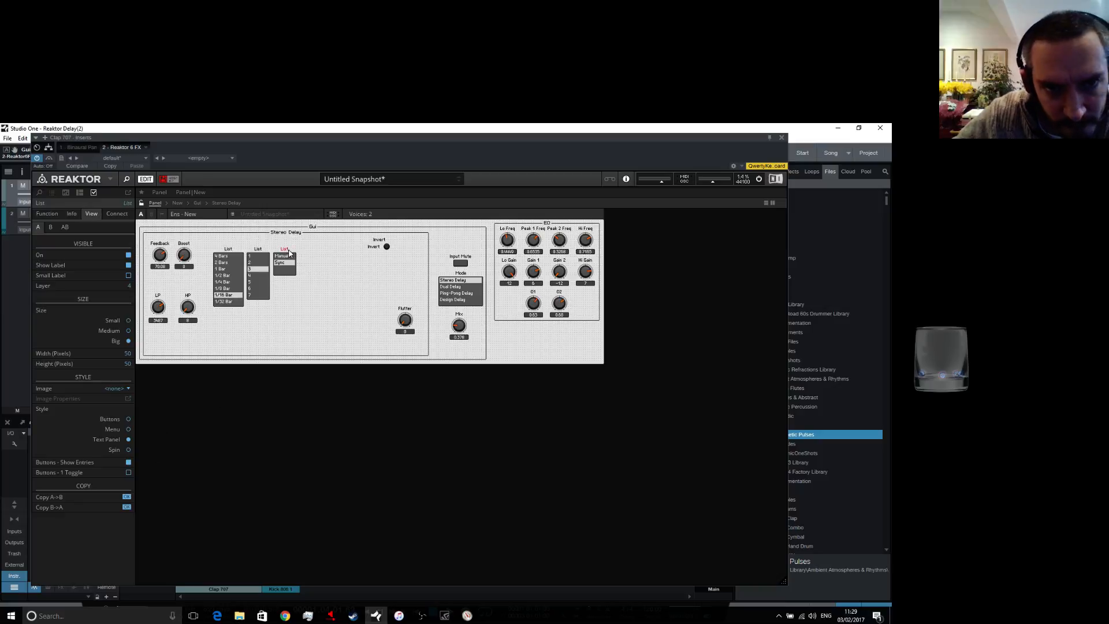
{"action": "left_click_drag", "start_coordinate": [290, 253], "coordinate": [349, 254]}
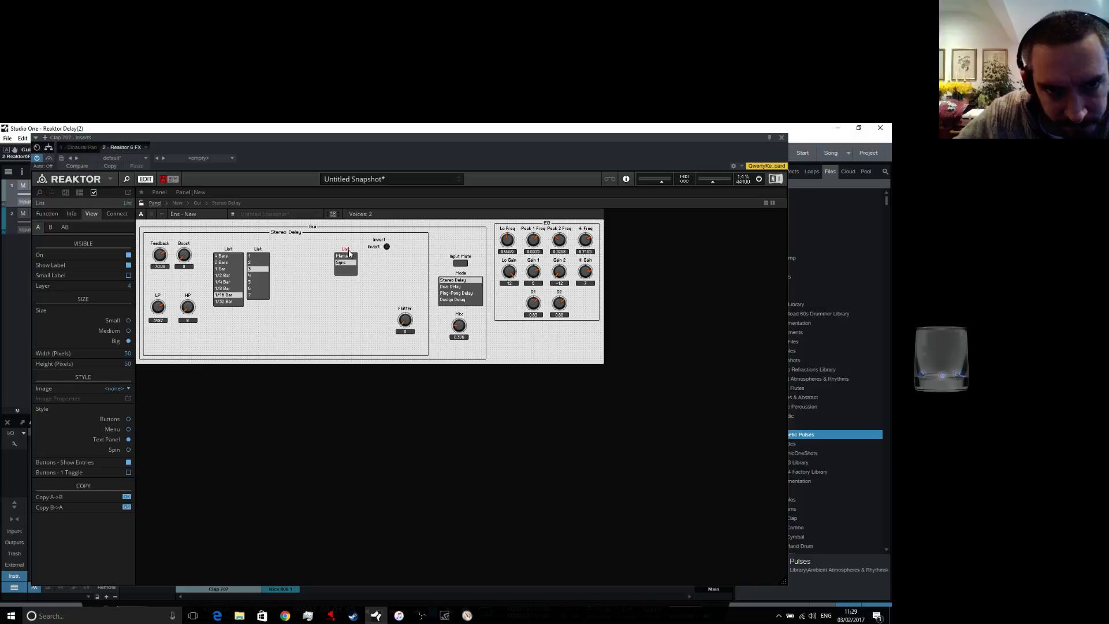
Rename the bar-length list to Base Time and the numbered list beside it to Multiplier
{"action": "left_click", "coordinate": [219, 252]}
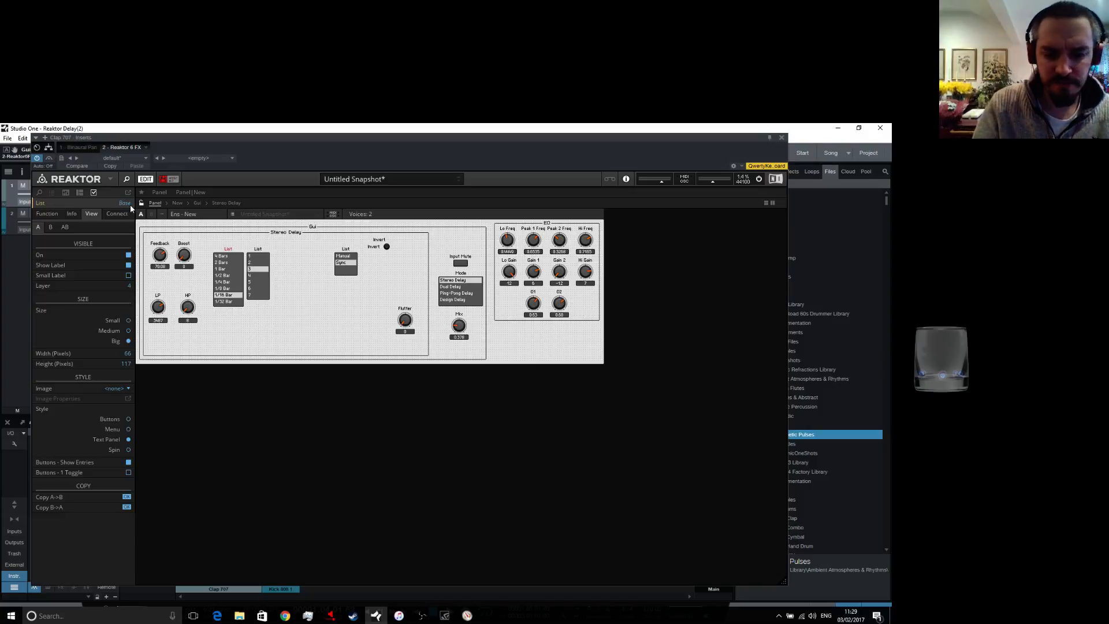
{"action": "left_click", "coordinate": [130, 205]}
{"action": "type", "text": "Base Time"}
{"action": "key", "text": "Return"}
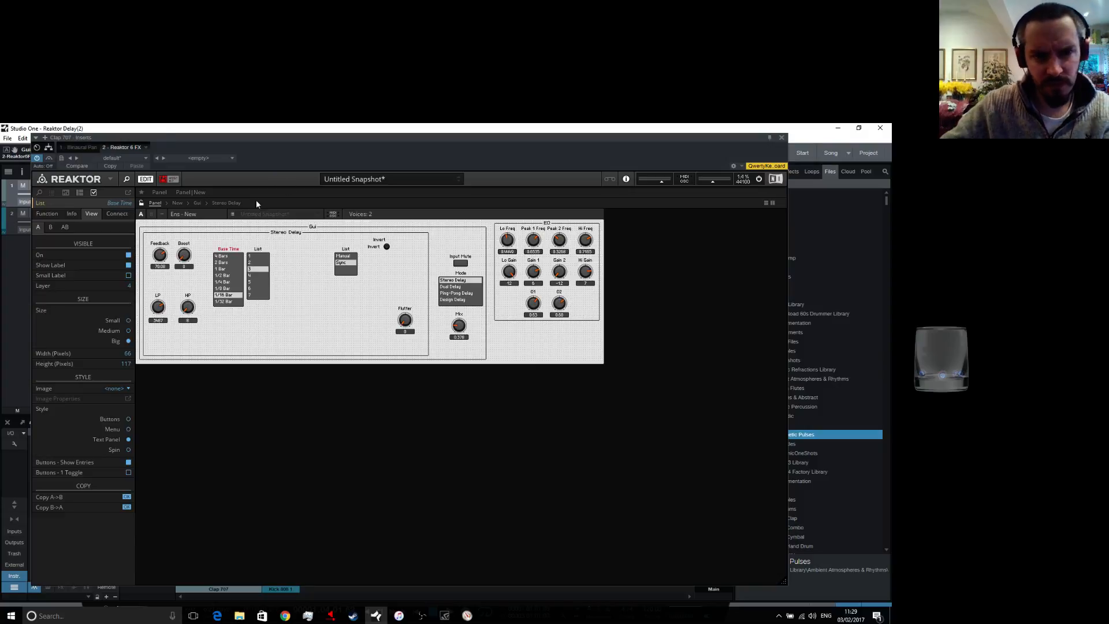
{"action": "left_click", "coordinate": [261, 249]}
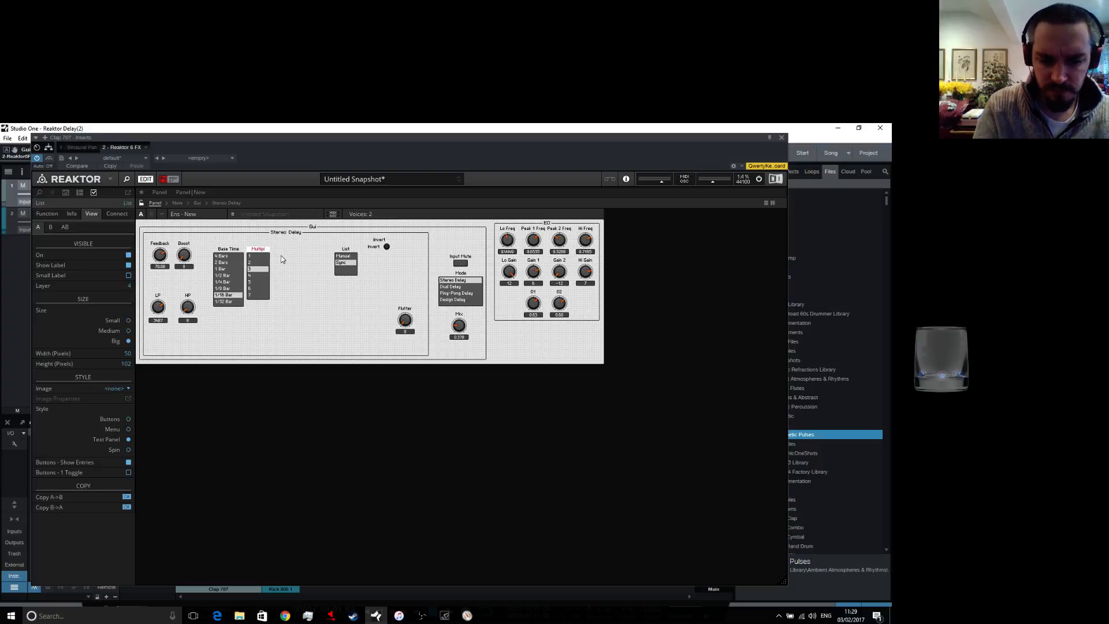
{"action": "type", "text": "ier"}
{"action": "key", "text": "Return"}
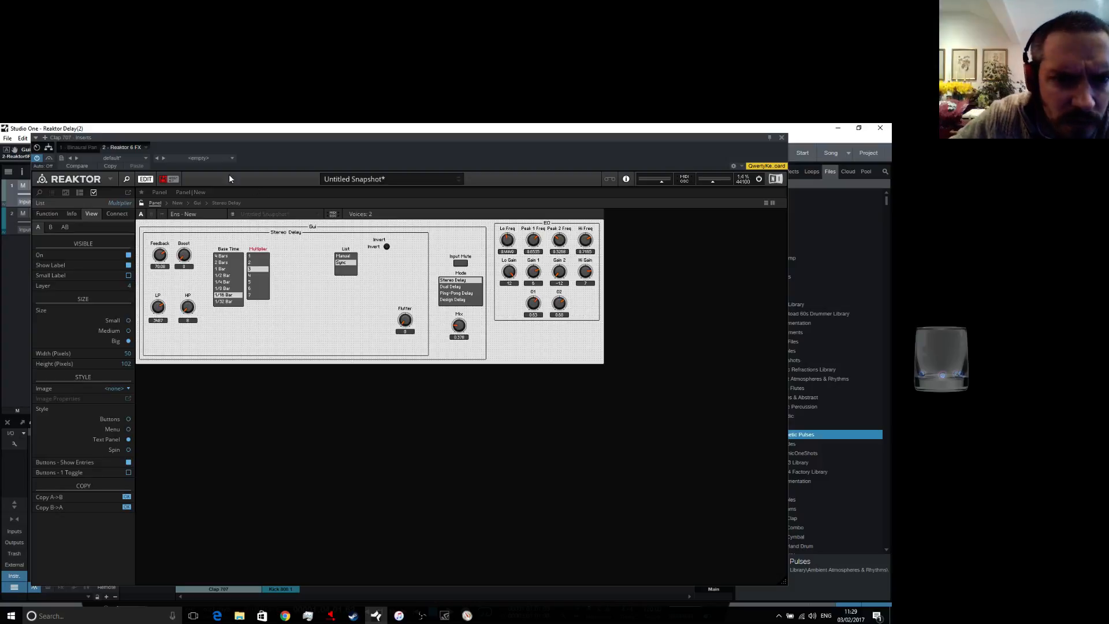
{"action": "left_click", "coordinate": [350, 254]}
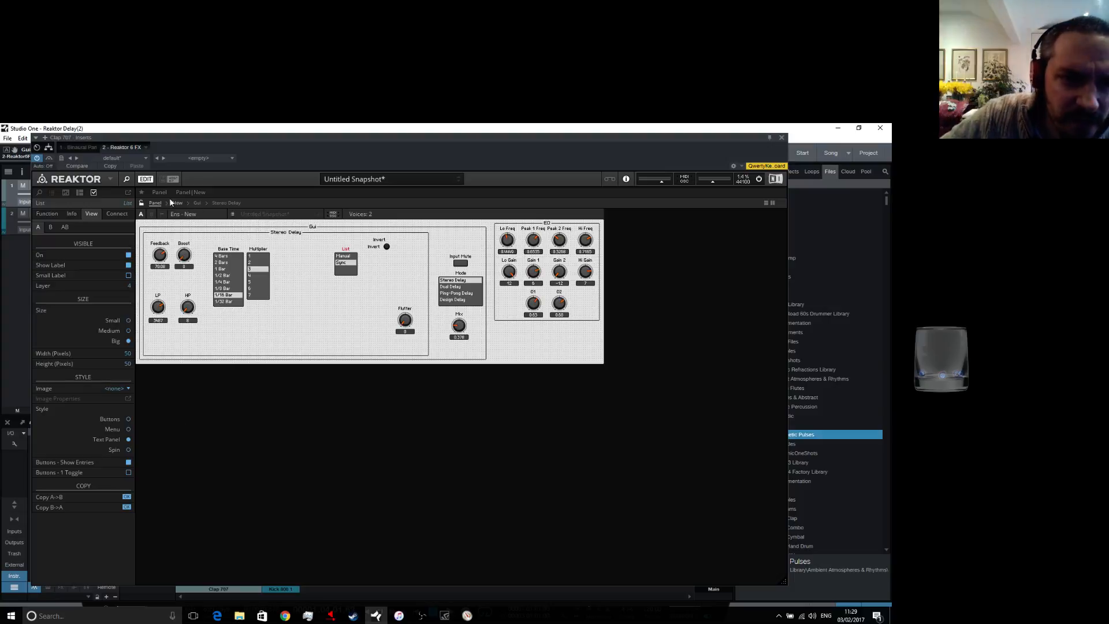
Copy the Stereo Delay stacked macro in the Gui structure and place the pasted copy directly below the original
{"action": "left_click", "coordinate": [212, 202]}
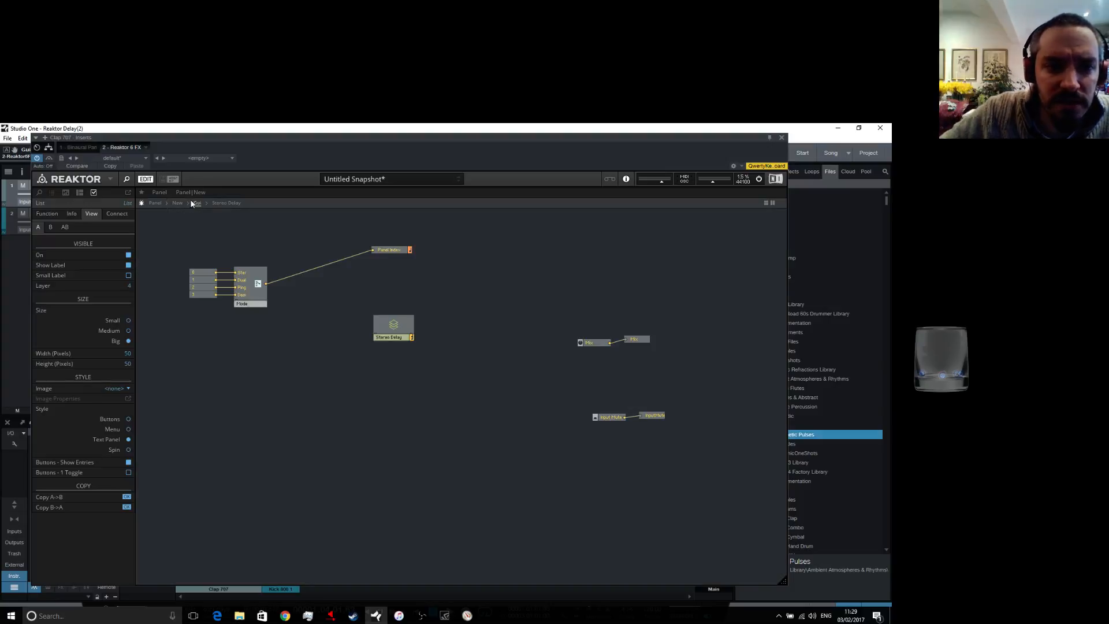
{"action": "right_click", "coordinate": [391, 329]}
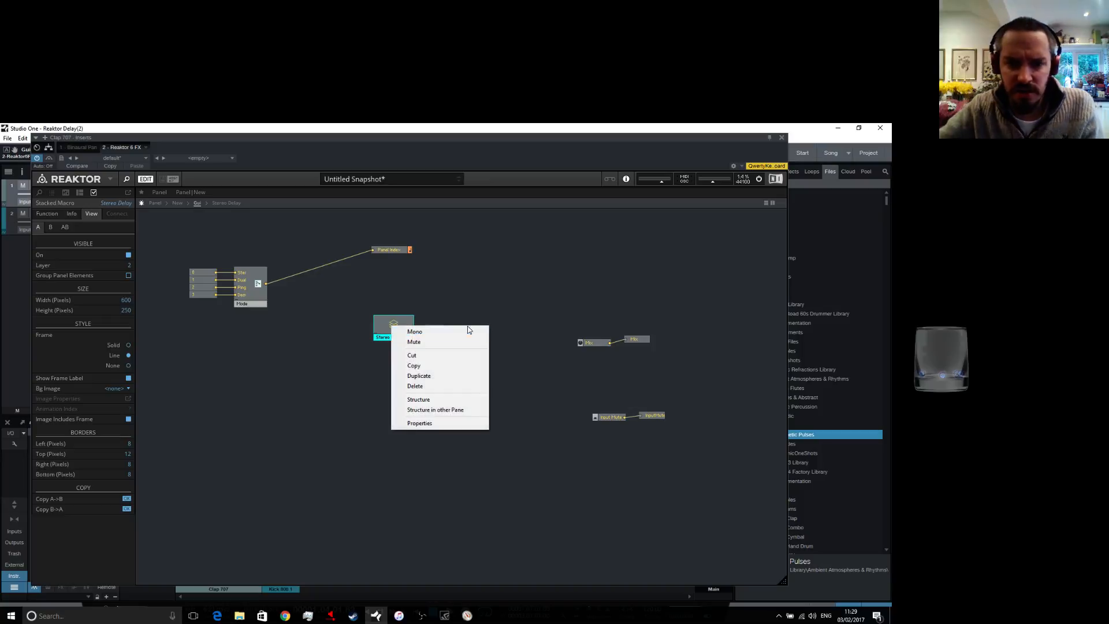
{"action": "left_click", "coordinate": [372, 331]}
{"action": "left_click", "coordinate": [403, 329]}
{"action": "right_click", "coordinate": [403, 329]}
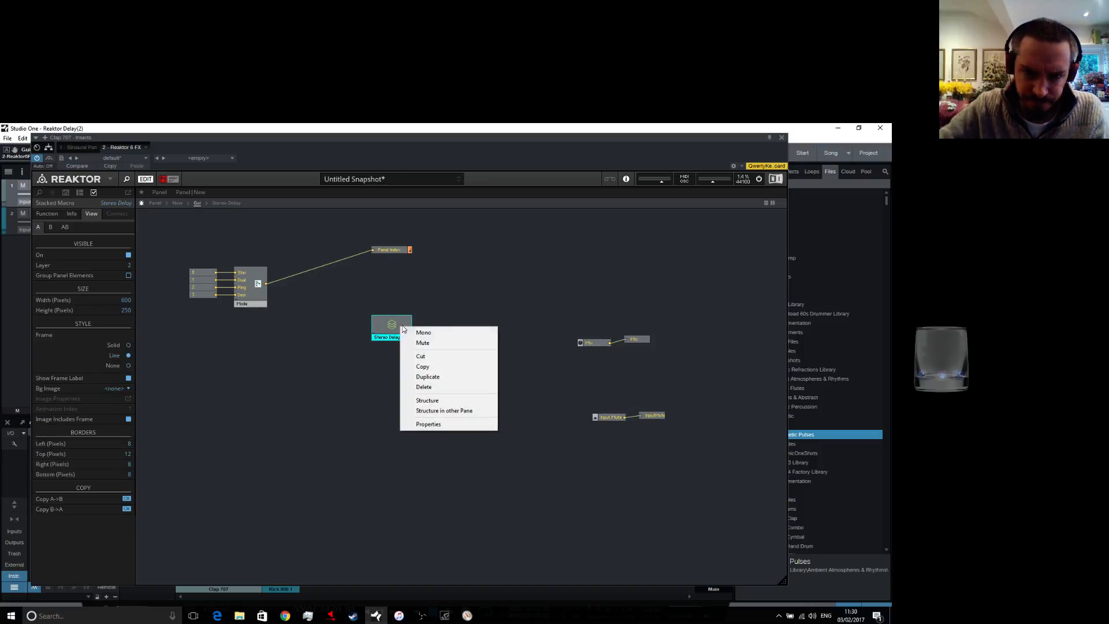
{"action": "left_click", "coordinate": [427, 367]}
{"action": "right_click", "coordinate": [369, 371]}
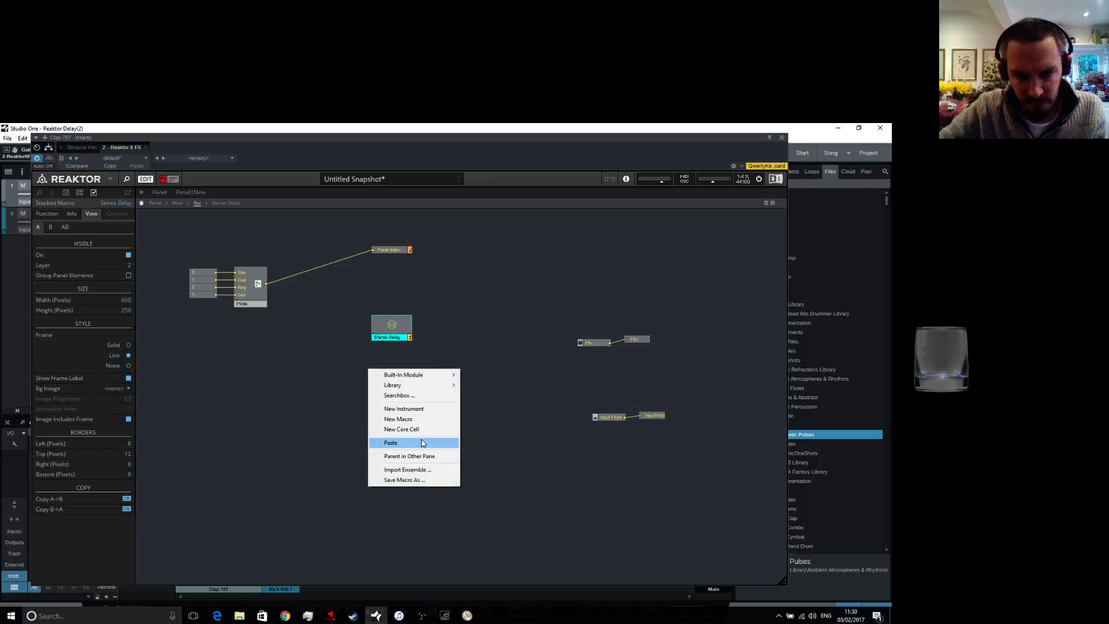
{"action": "left_click", "coordinate": [390, 442]}
{"action": "left_click_drag", "start_coordinate": [394, 389], "coordinate": [393, 364]}
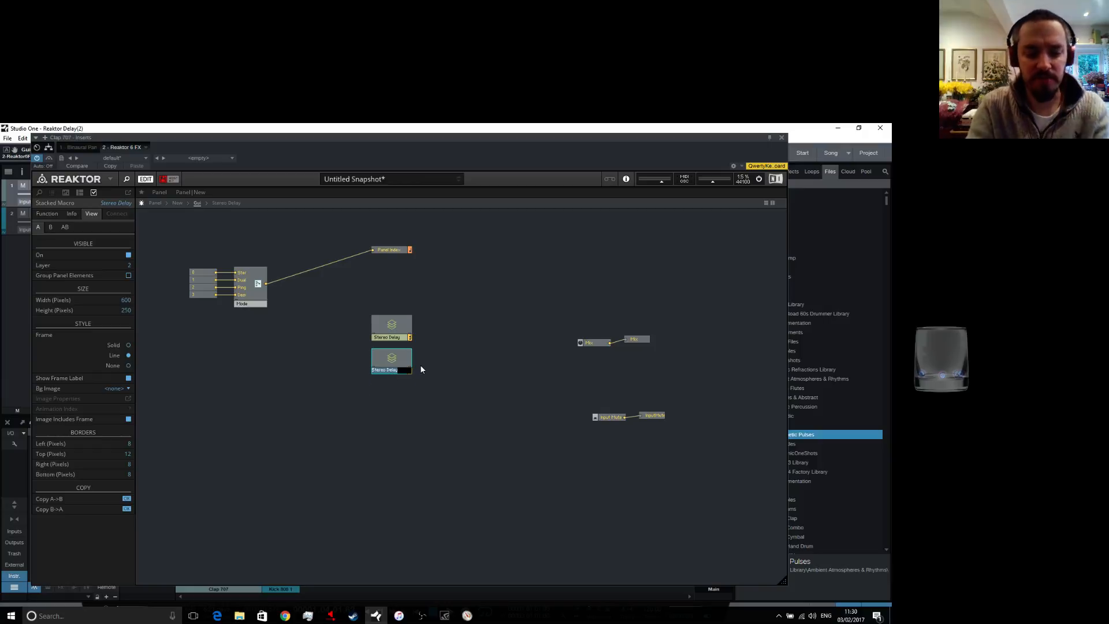
Rename the pasted stacked macro to Dual Delay
{"action": "type", "text": "Dual"}
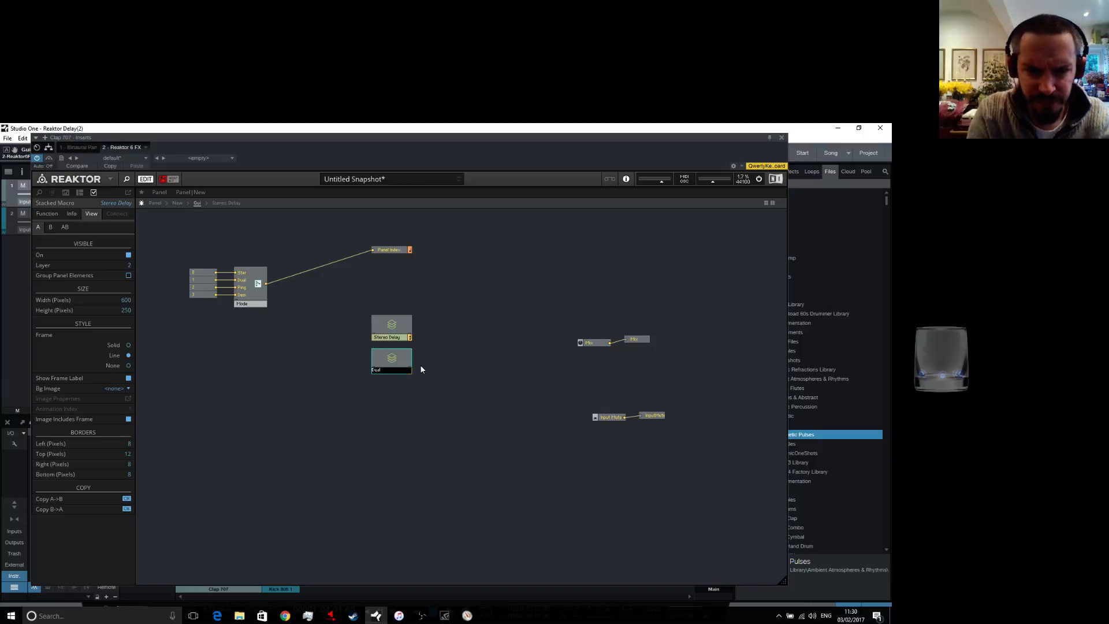
{"action": "type", "text": " Del"}
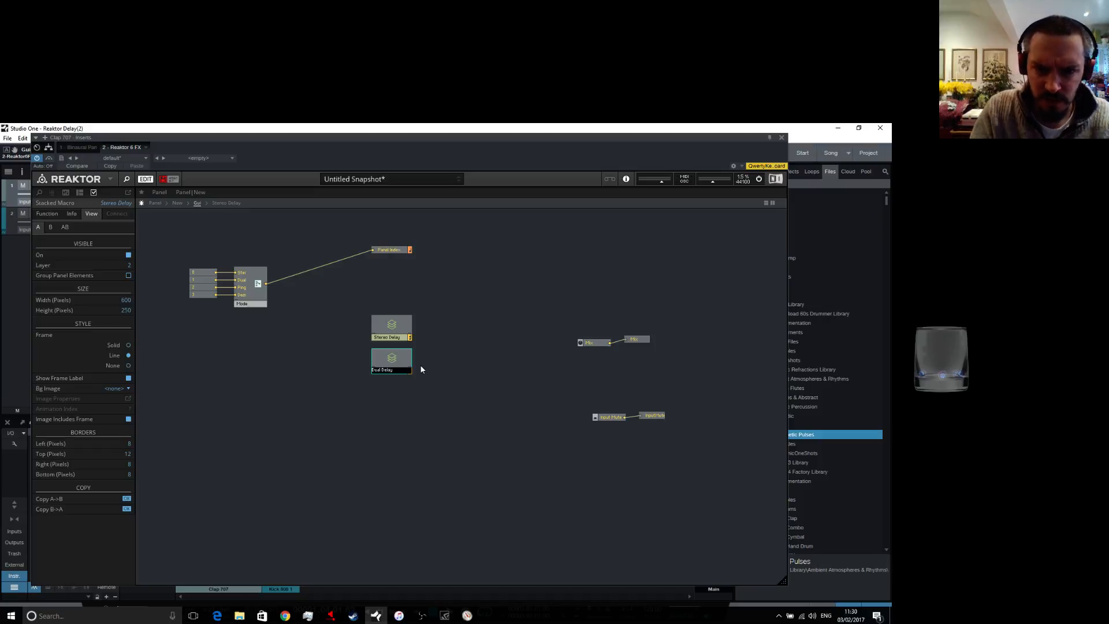
{"action": "type", "text": "ay"}
{"action": "key", "text": "Return"}
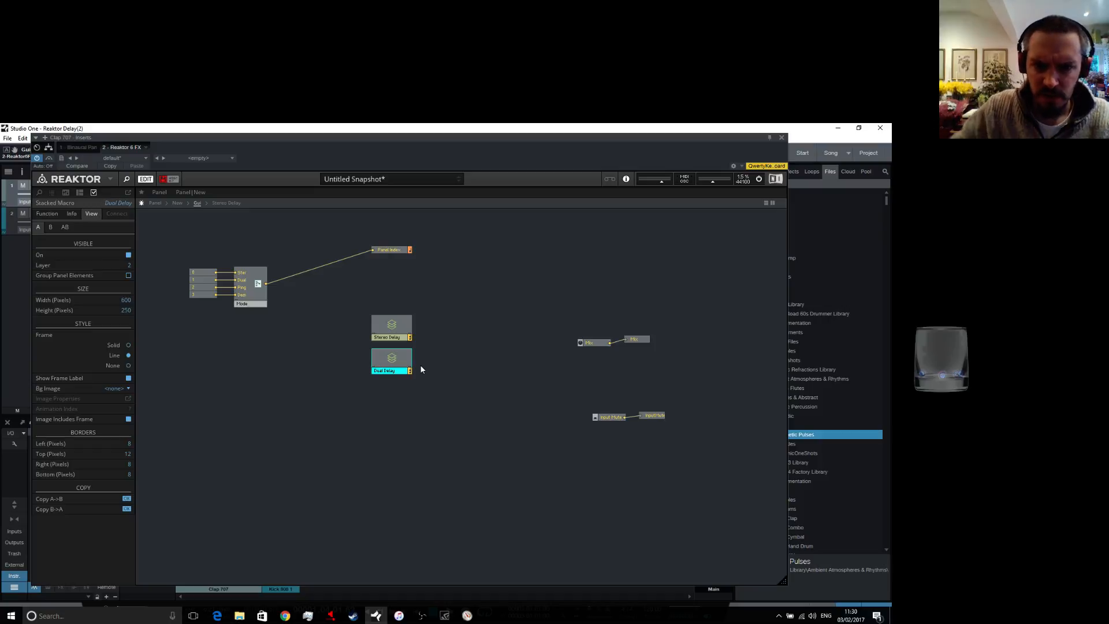
Copy the Manual and Sync macros inside Dual Delay's Time macro and place the pasted pair below the originals
{"action": "left_click", "coordinate": [392, 250]}
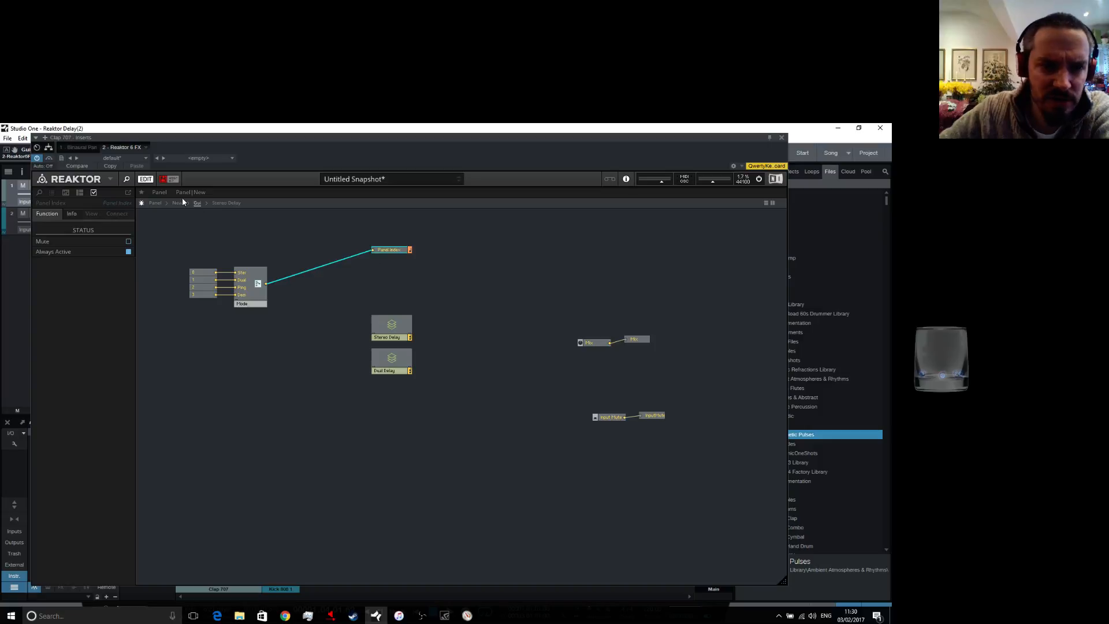
{"action": "double_click", "coordinate": [392, 359]}
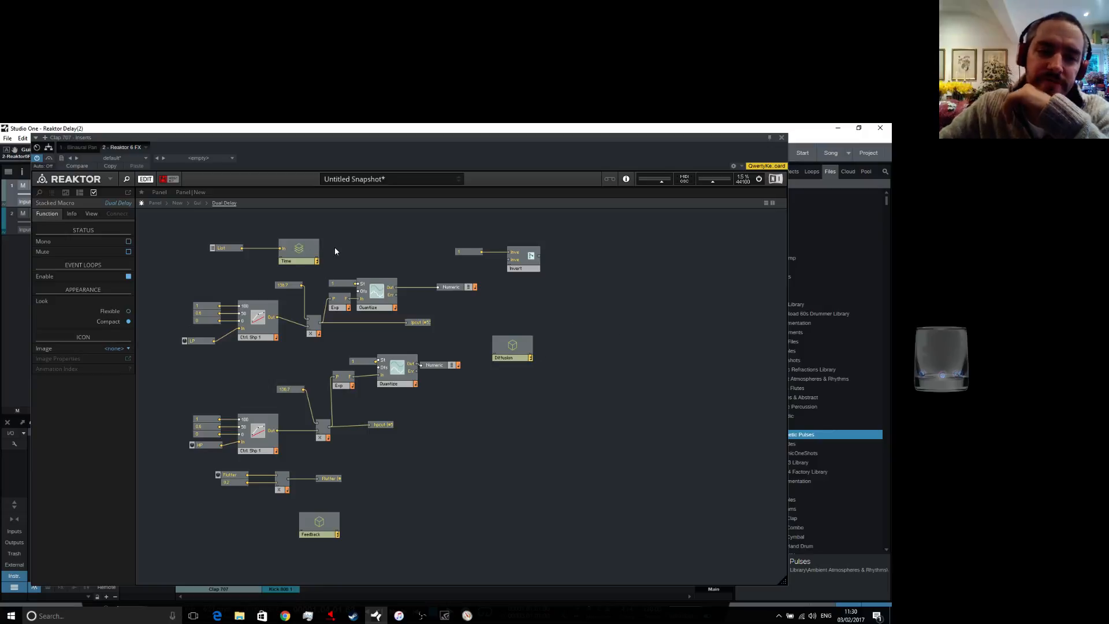
{"action": "double_click", "coordinate": [300, 254]}
{"action": "left_click_drag", "start_coordinate": [402, 408], "coordinate": [277, 308]}
{"action": "right_click", "coordinate": [341, 309]}
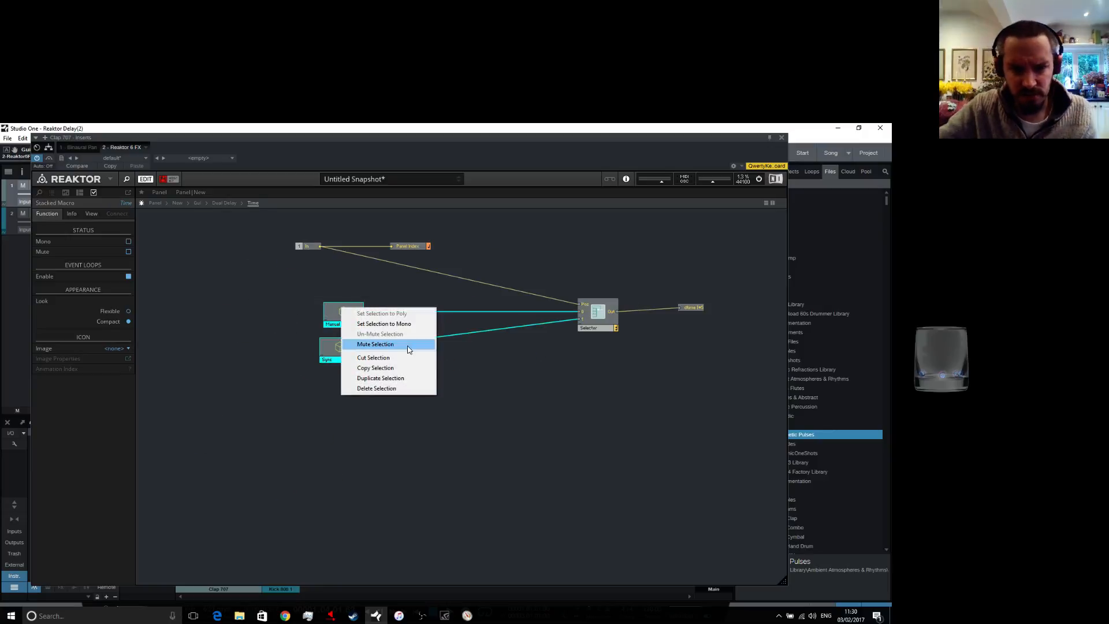
{"action": "left_click", "coordinate": [382, 368]}
{"action": "right_click", "coordinate": [327, 398]}
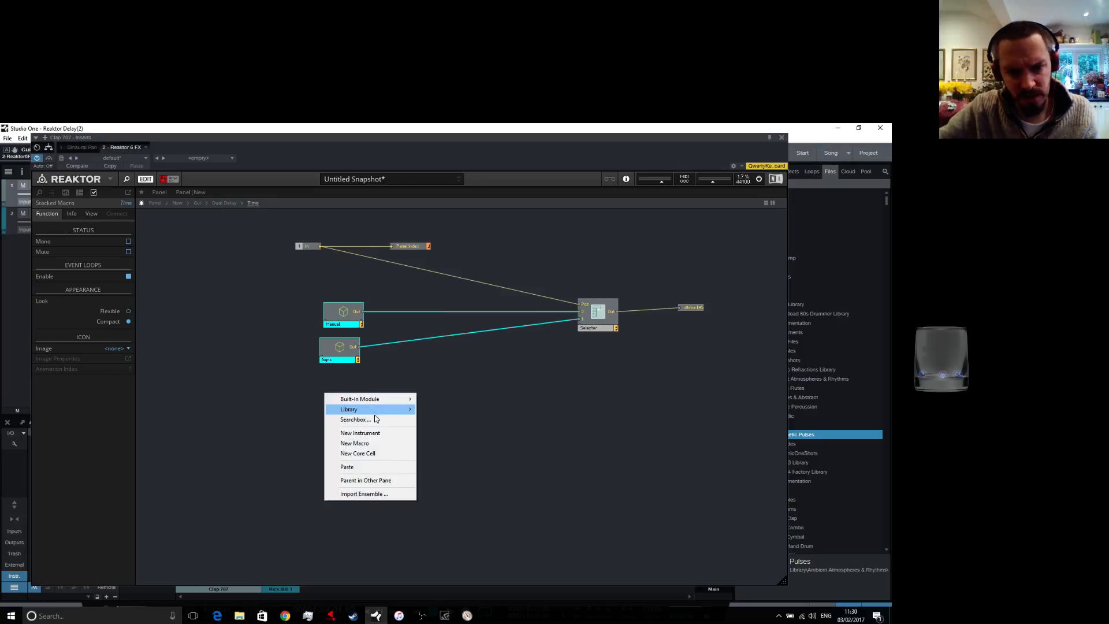
{"action": "left_click", "coordinate": [365, 468]}
{"action": "left_click_drag", "start_coordinate": [361, 420], "coordinate": [351, 394]}
{"action": "left_click", "coordinate": [403, 396]}
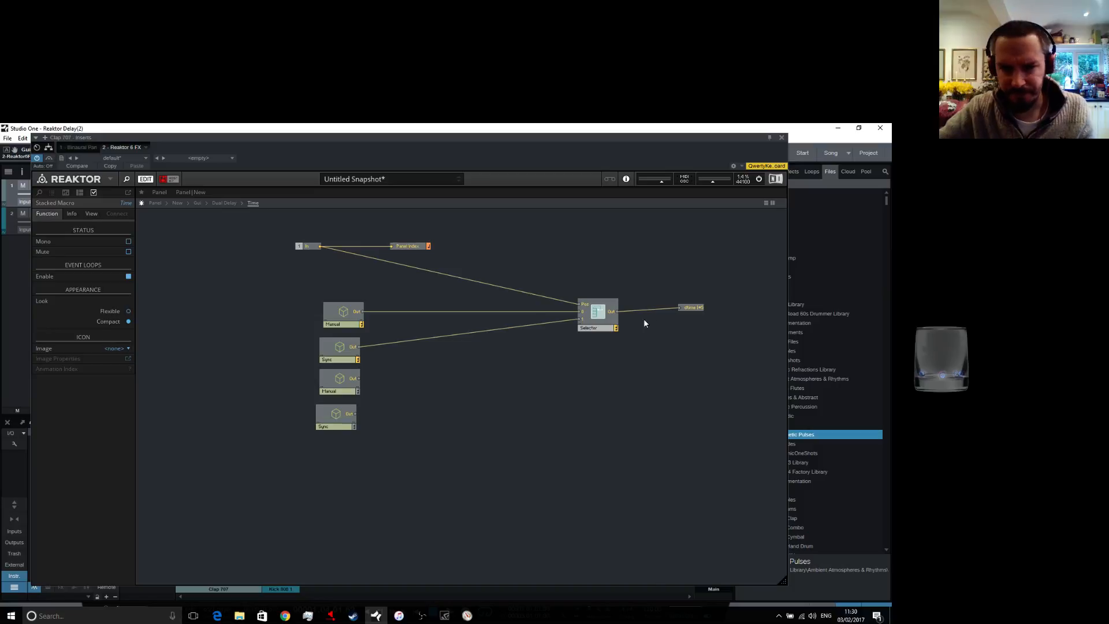
Align the delay-time send with the Selector's output, and paste a copy of the Selector below the original
{"action": "left_click_drag", "start_coordinate": [686, 311], "coordinate": [698, 314]}
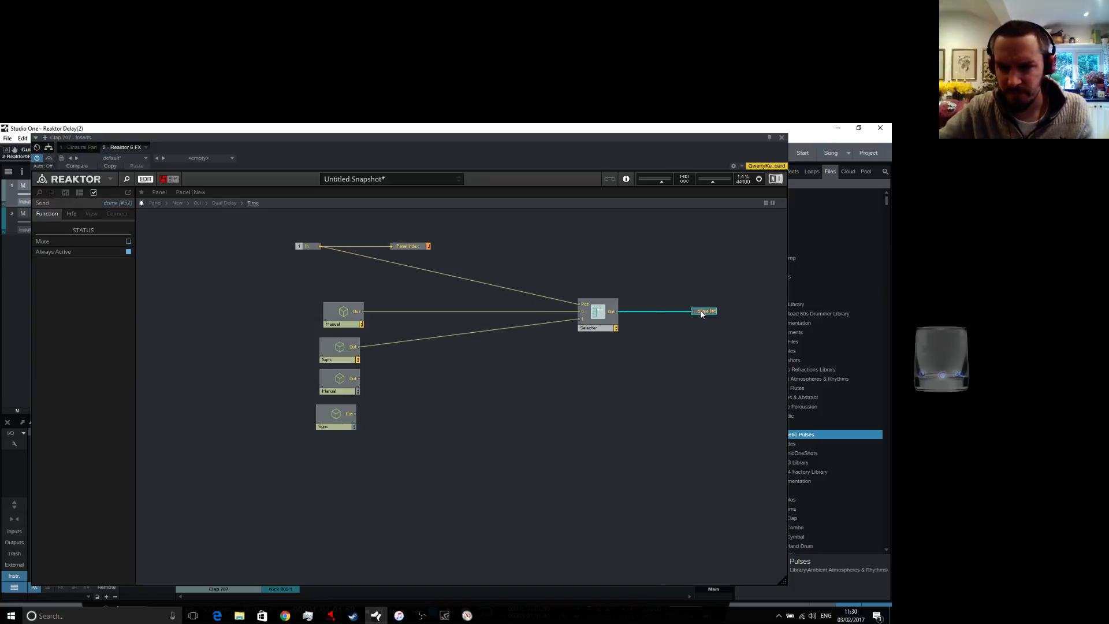
{"action": "right_click", "coordinate": [597, 320]}
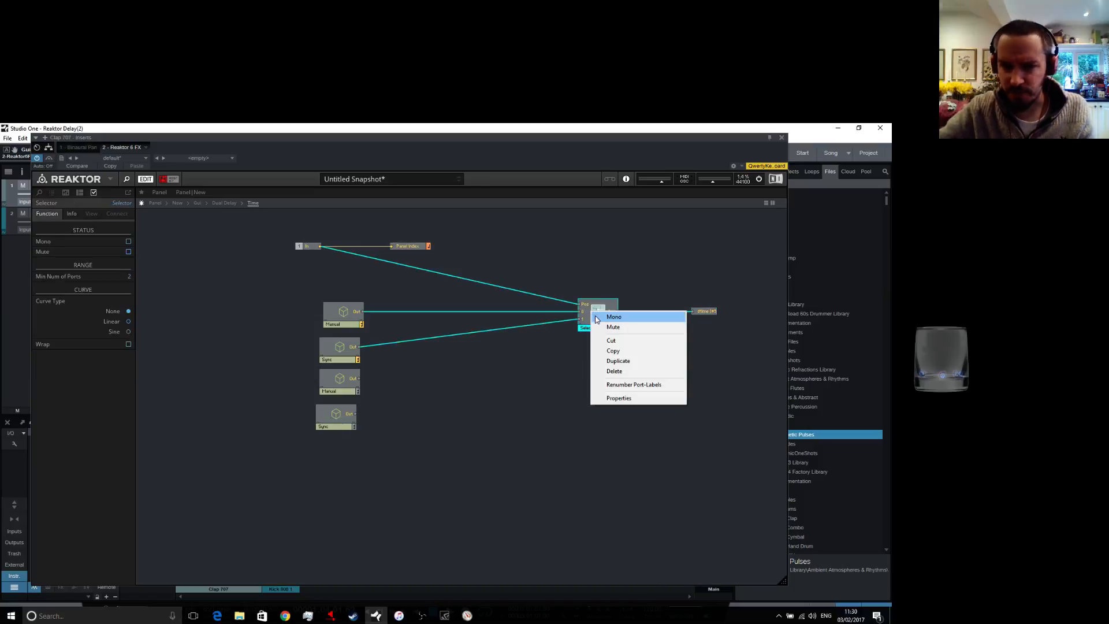
{"action": "left_click", "coordinate": [613, 351]}
{"action": "right_click", "coordinate": [577, 374]}
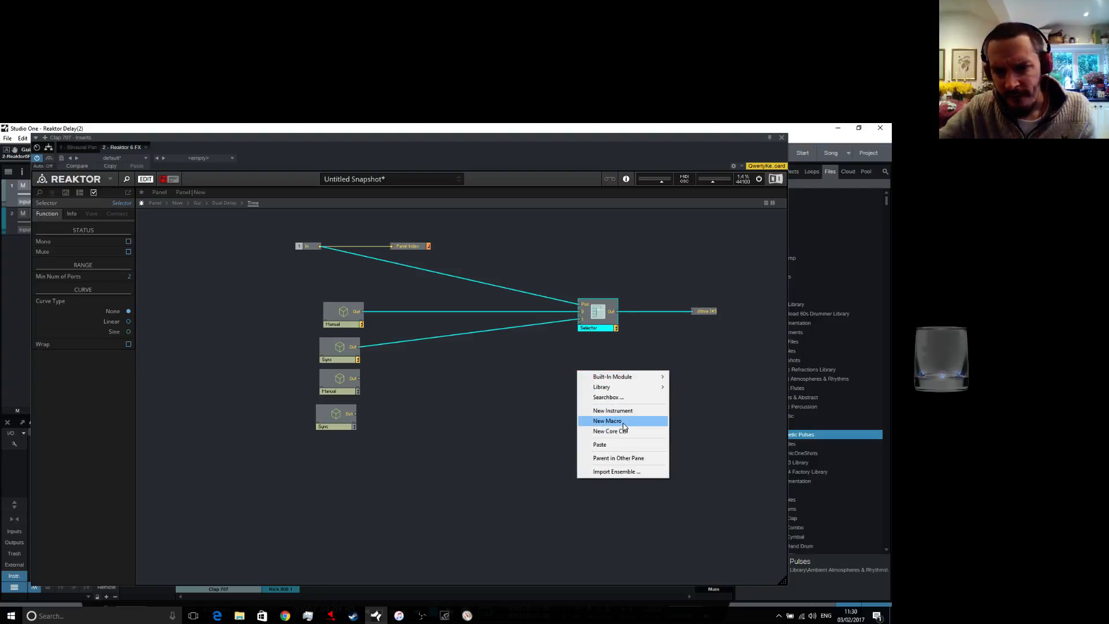
{"action": "left_click", "coordinate": [617, 444]}
{"action": "left_click_drag", "start_coordinate": [601, 380], "coordinate": [608, 387]}
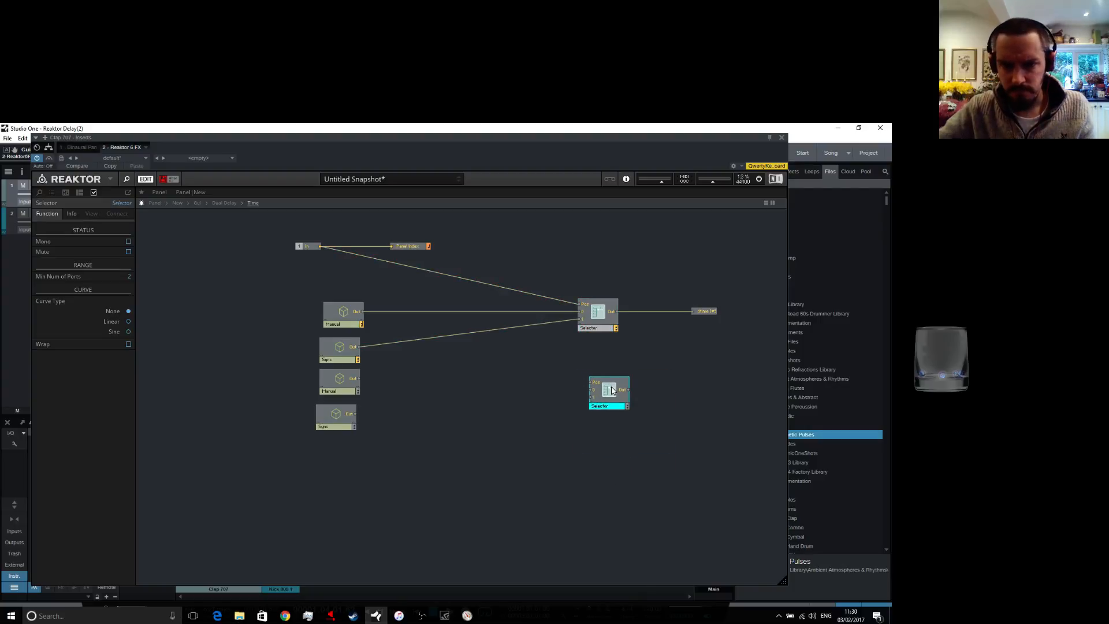
{"action": "left_click", "coordinate": [479, 414]}
Rename the original Manual and Sync macros in the Time structure to Manual L and Sync L
{"action": "left_click_drag", "start_coordinate": [348, 323], "coordinate": [346, 324]}
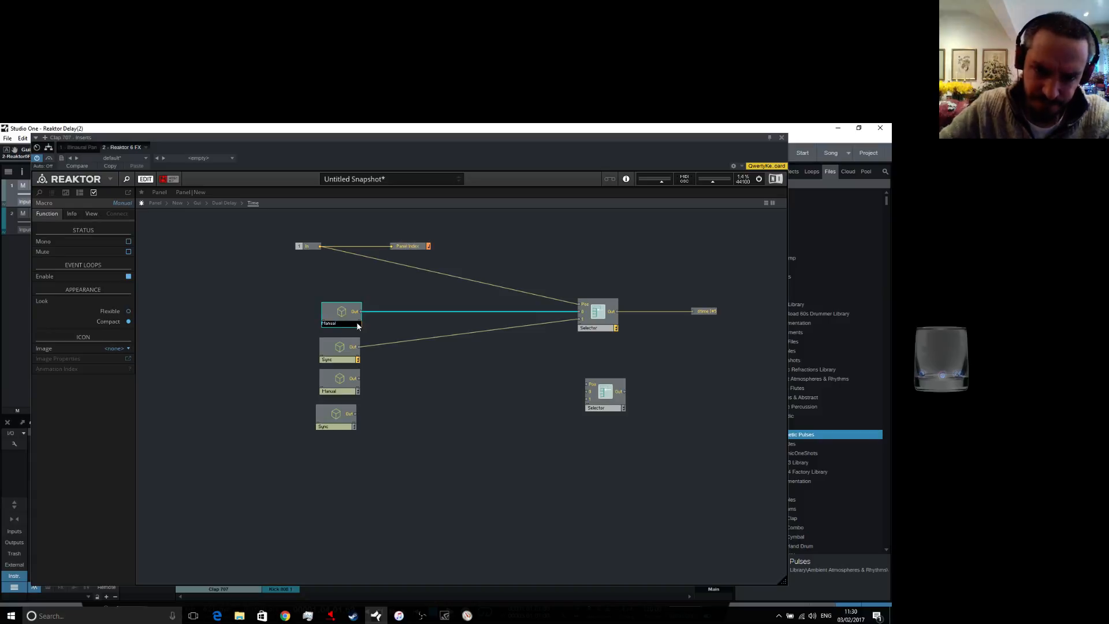
{"action": "key", "text": "Return"}
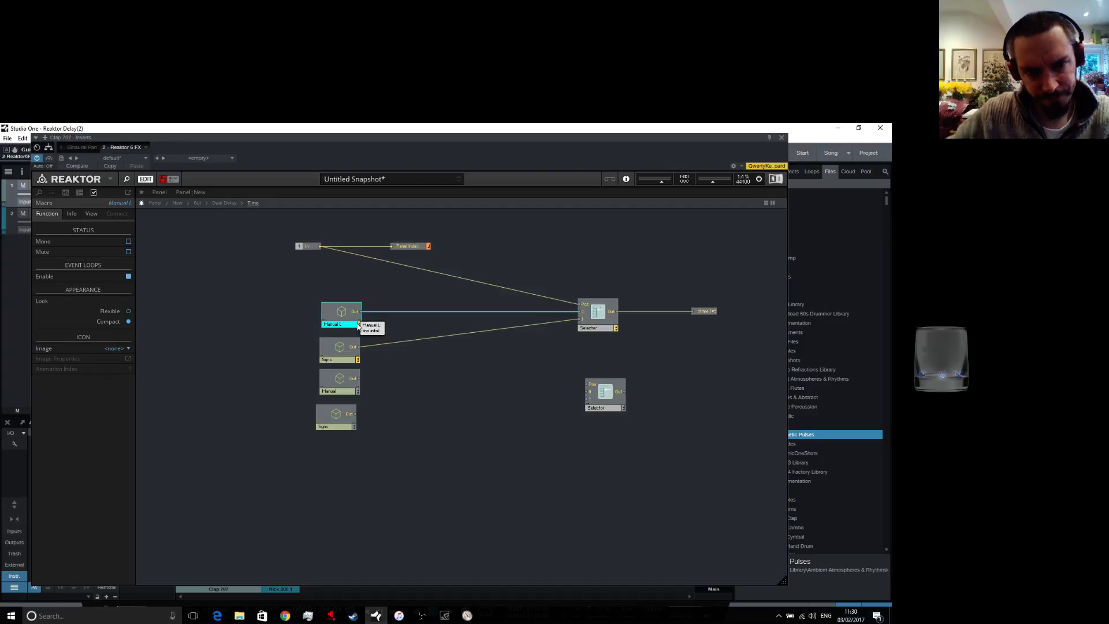
{"action": "double_click", "coordinate": [341, 360]}
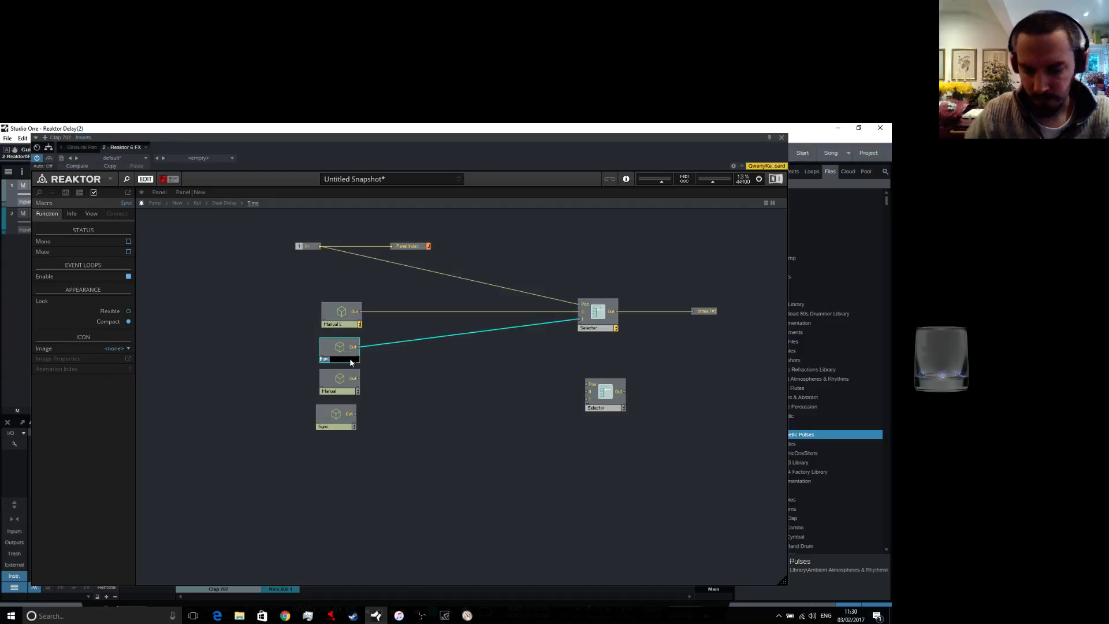
{"action": "left_click", "coordinate": [350, 362]}
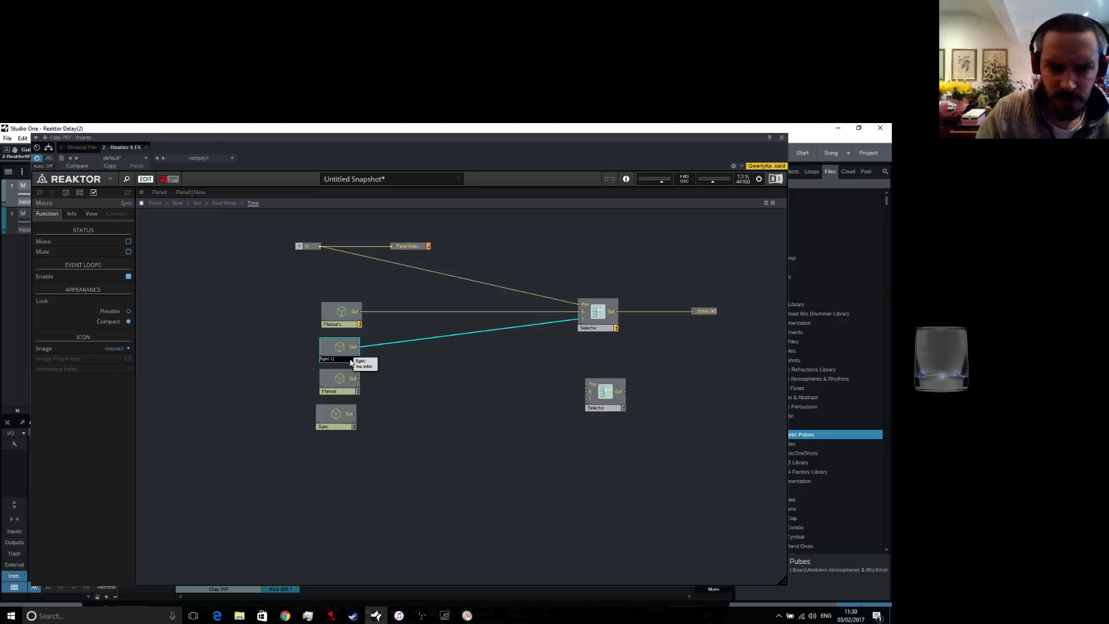
{"action": "type", "text": "L"}
{"action": "left_click", "coordinate": [451, 361]}
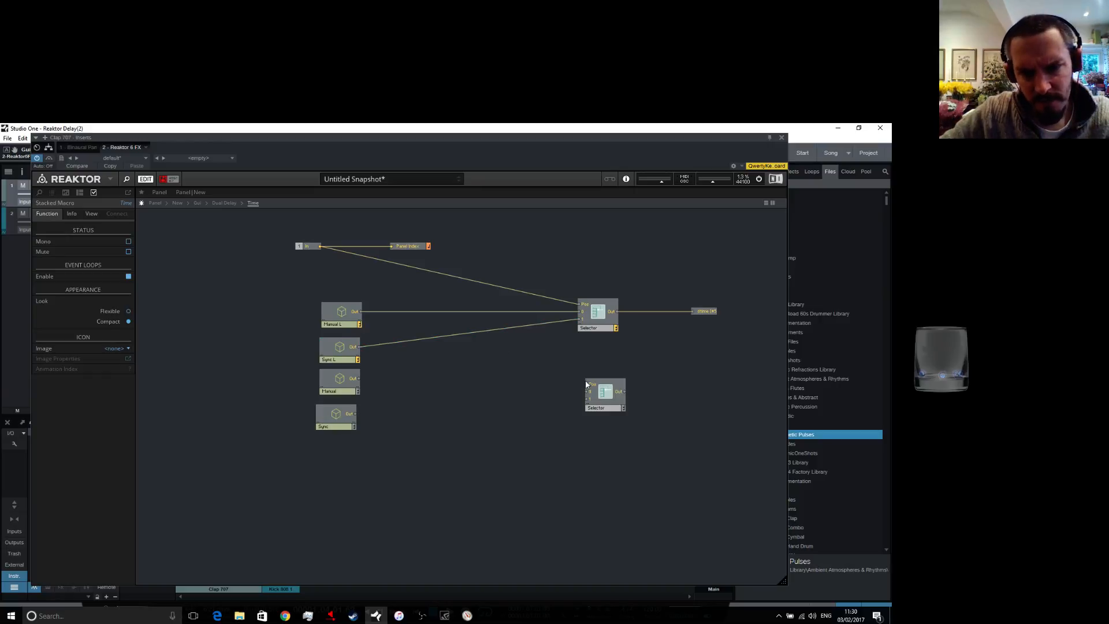
Delete the pasted Selector, Sync and Manual copies from the Time structure
{"action": "left_click_drag", "start_coordinate": [606, 395], "coordinate": [520, 397]}
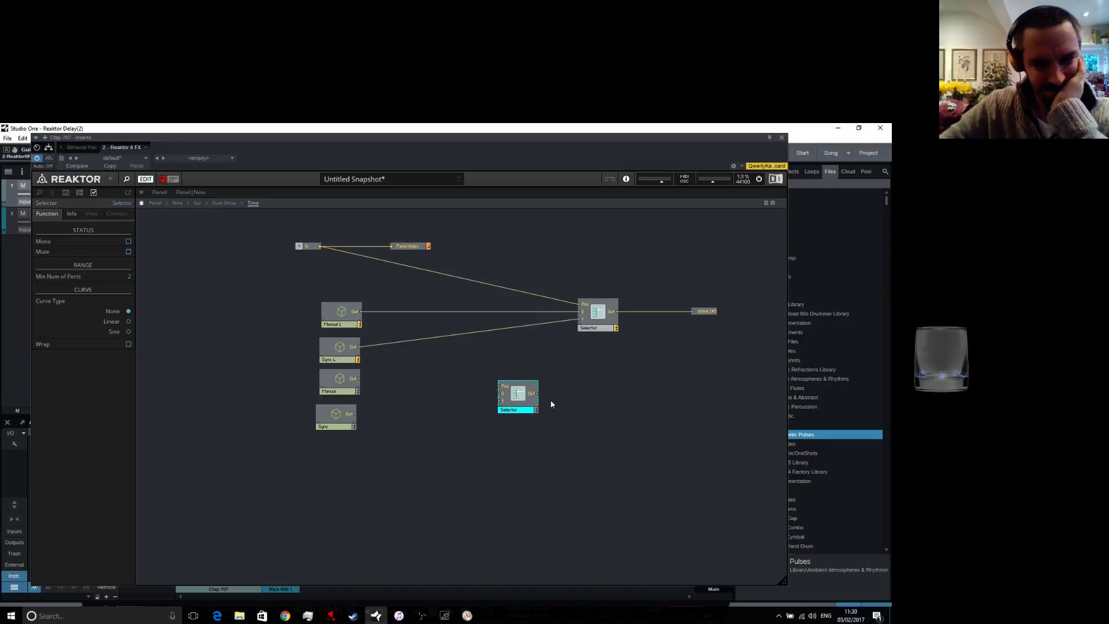
{"action": "key", "text": "Delete"}
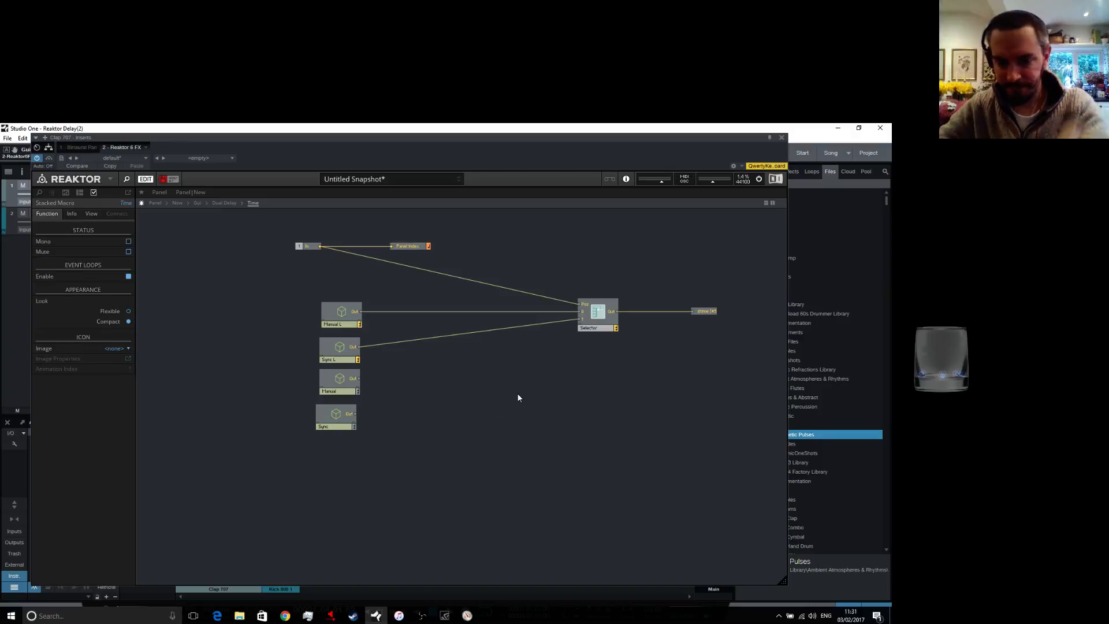
{"action": "left_click", "coordinate": [342, 423]}
{"action": "key", "text": "Delete"}
{"action": "left_click", "coordinate": [340, 387]}
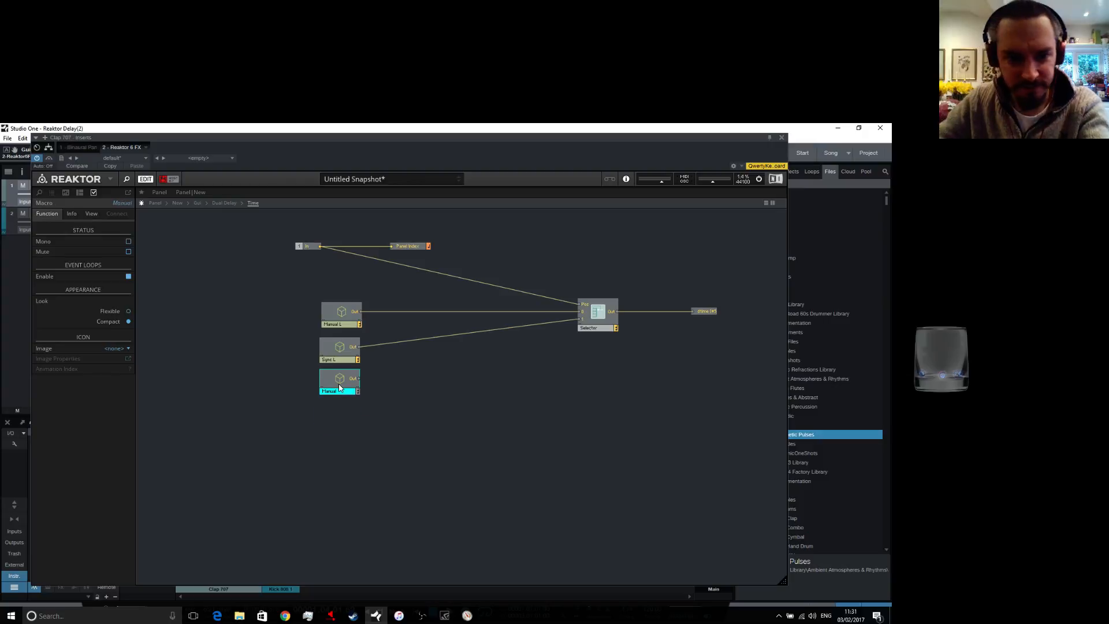
{"action": "key", "text": "Delete"}
Inside Manual L, paste a copy of the Knob directly below the original and move the Out terminal farther away from the knobs
{"action": "left_click", "coordinate": [344, 315]}
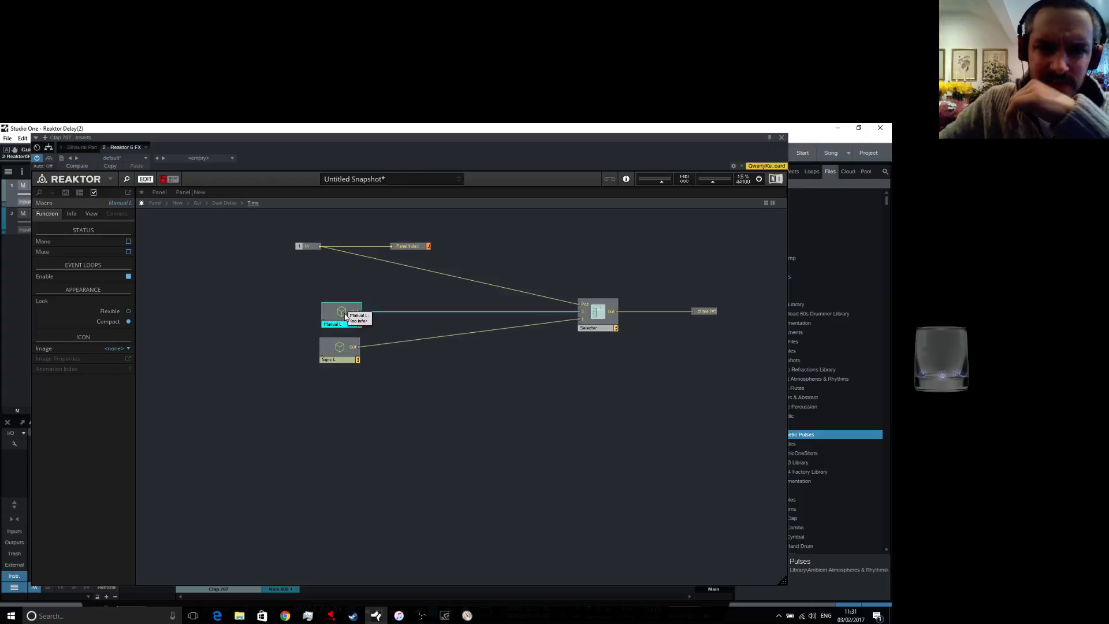
{"action": "double_click", "coordinate": [347, 315]}
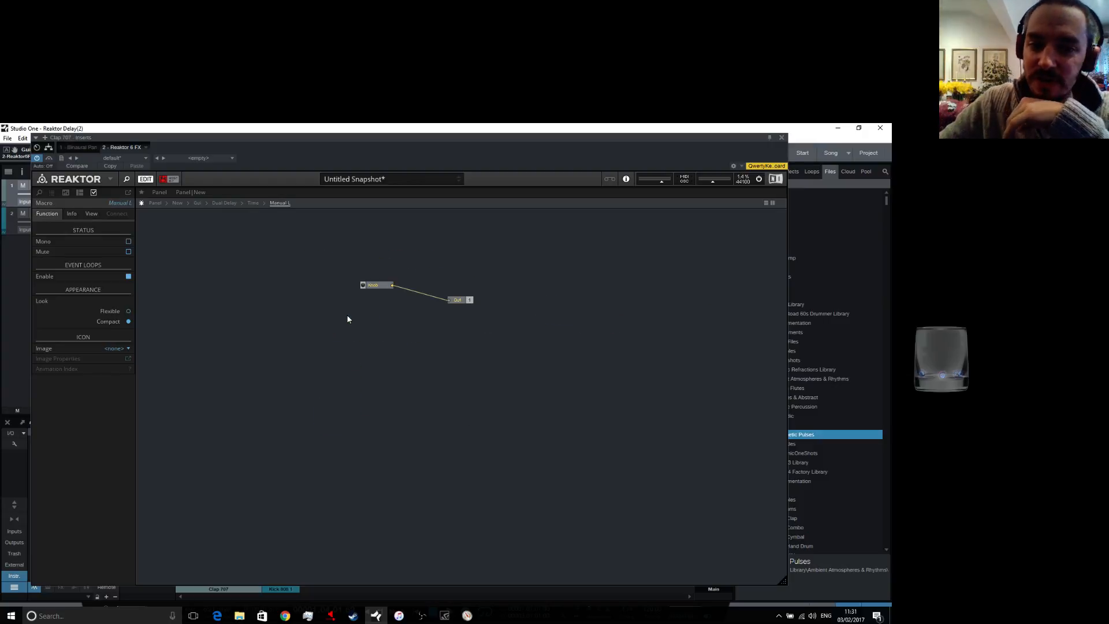
{"action": "left_click_drag", "start_coordinate": [452, 304], "coordinate": [477, 287]}
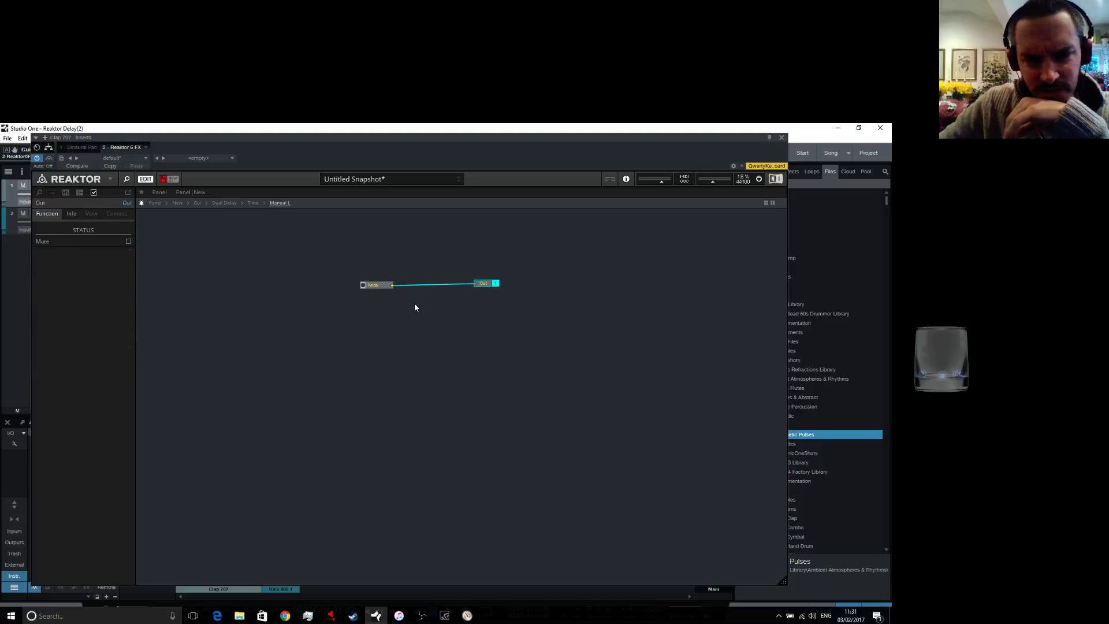
{"action": "left_click", "coordinate": [376, 287]}
{"action": "right_click", "coordinate": [378, 287]}
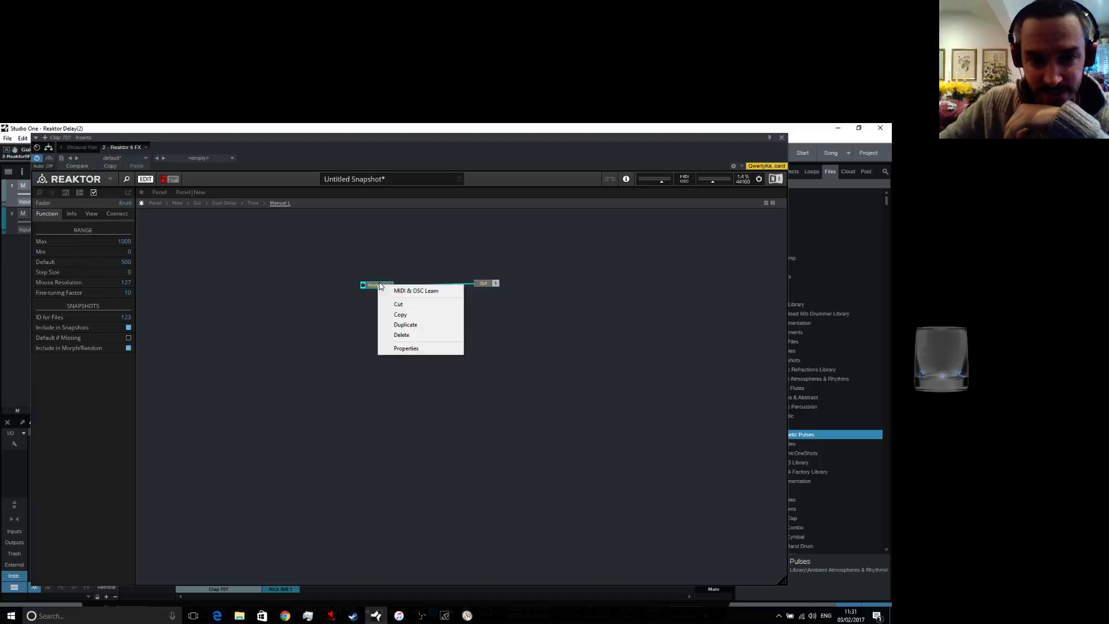
{"action": "left_click", "coordinate": [406, 315]}
{"action": "right_click", "coordinate": [381, 317]}
{"action": "left_click", "coordinate": [413, 391]}
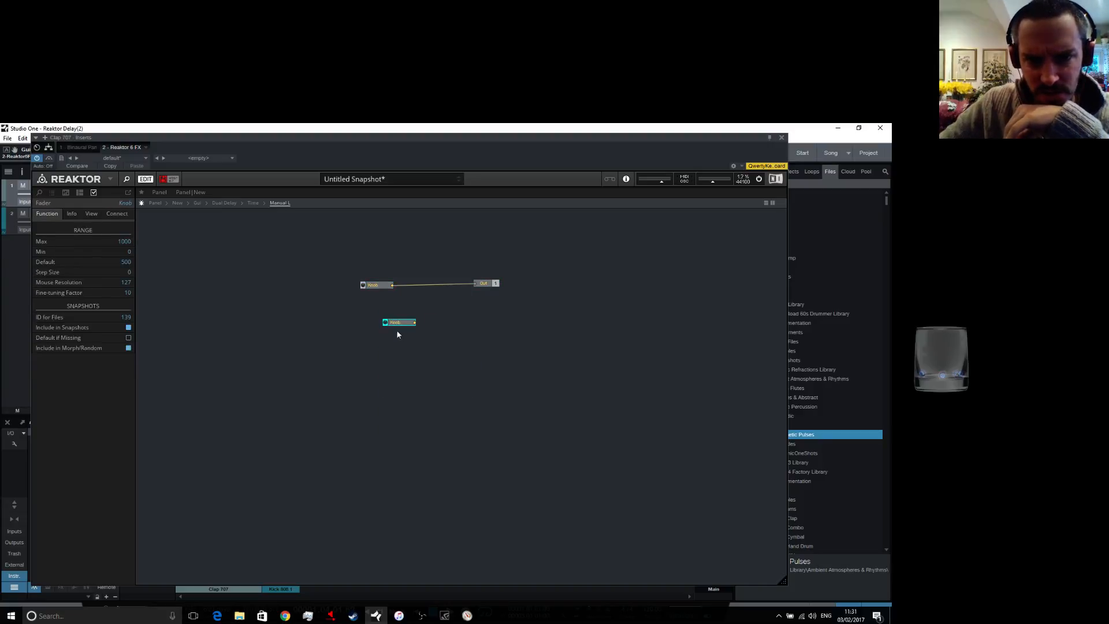
{"action": "left_click_drag", "start_coordinate": [397, 322], "coordinate": [376, 305]}
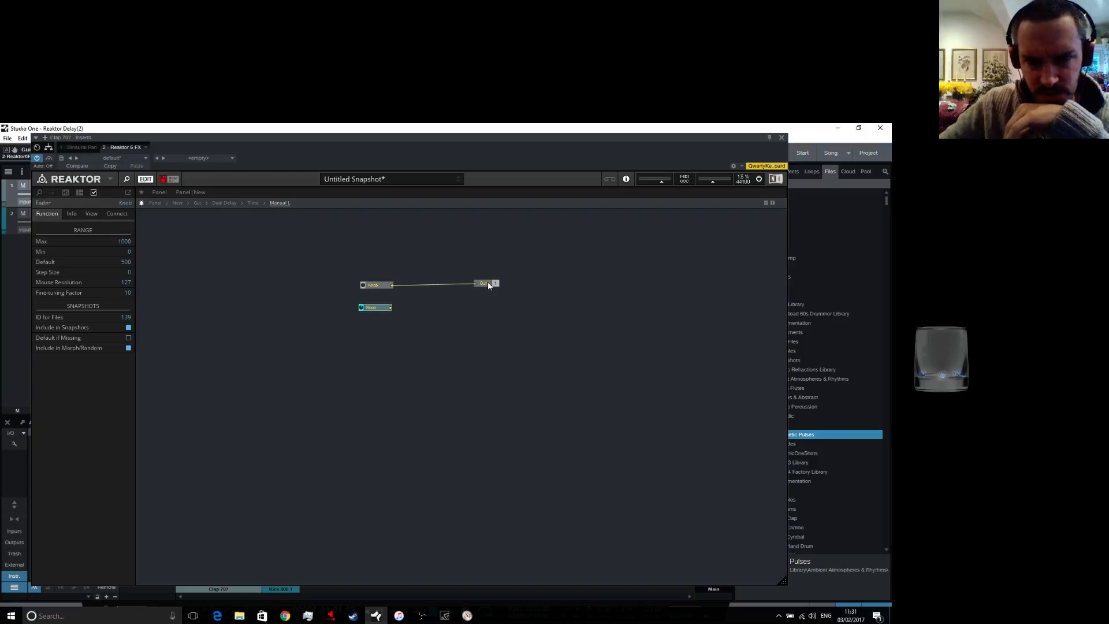
{"action": "left_click_drag", "start_coordinate": [488, 283], "coordinate": [507, 283]}
Rename the upper knob to Time L and the lower knob to Time R
{"action": "left_click", "coordinate": [382, 288]}
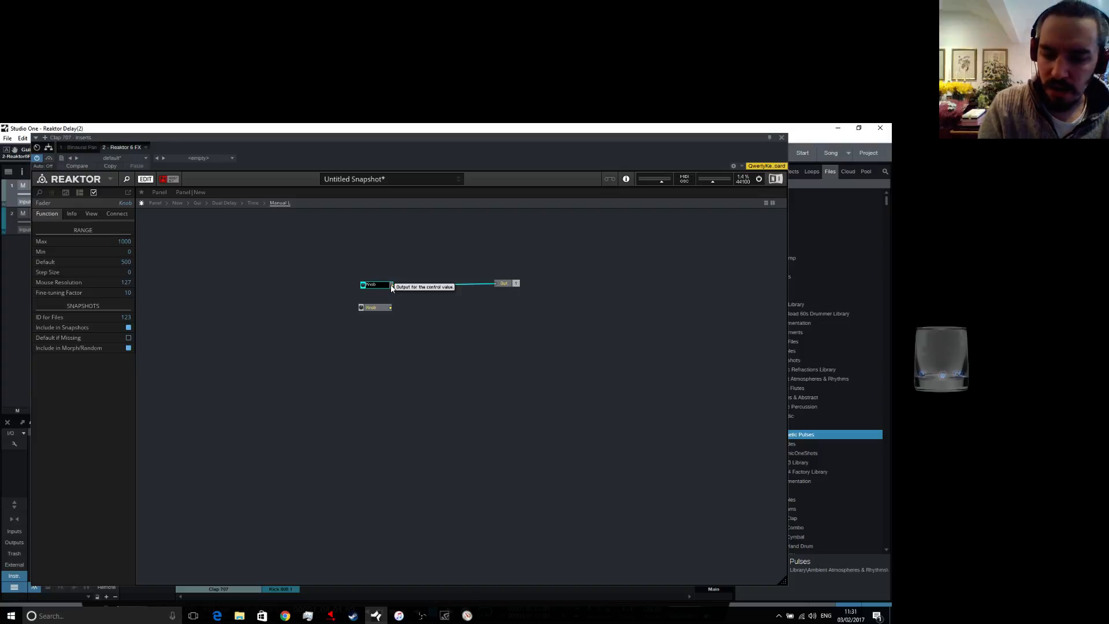
{"action": "left_click", "coordinate": [372, 308]}
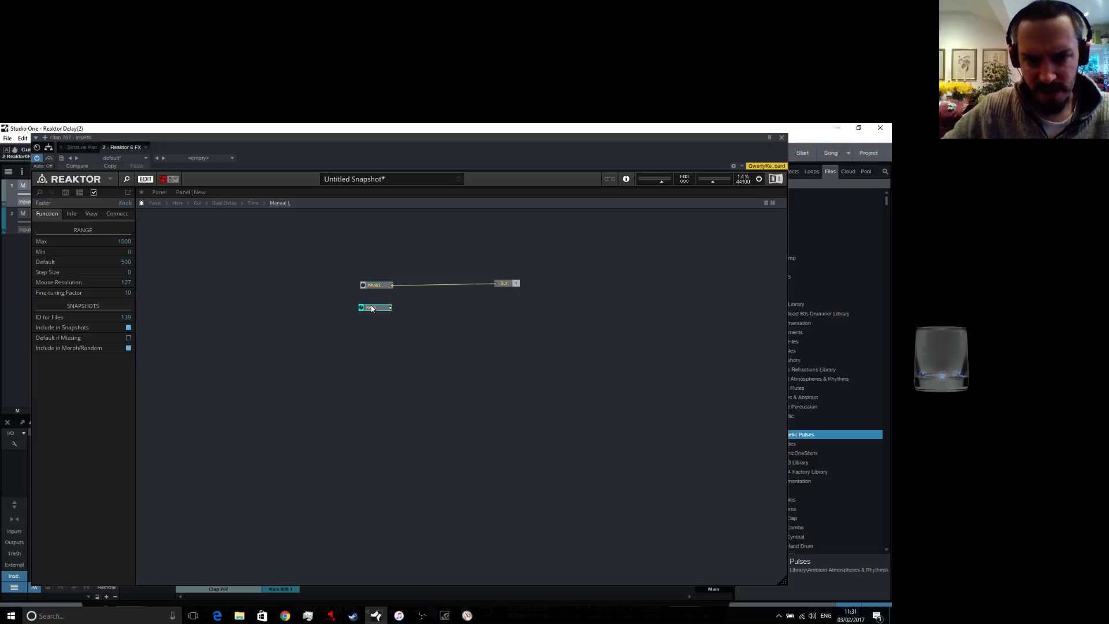
{"action": "left_click_drag", "start_coordinate": [382, 284], "coordinate": [378, 289]}
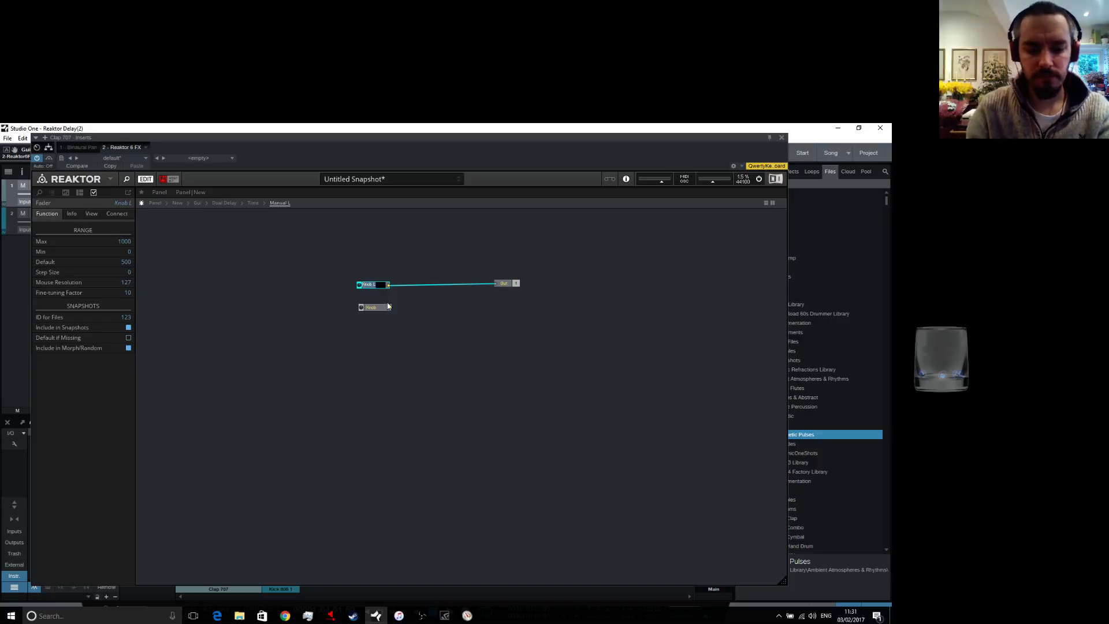
{"action": "type", "text": "Time"}
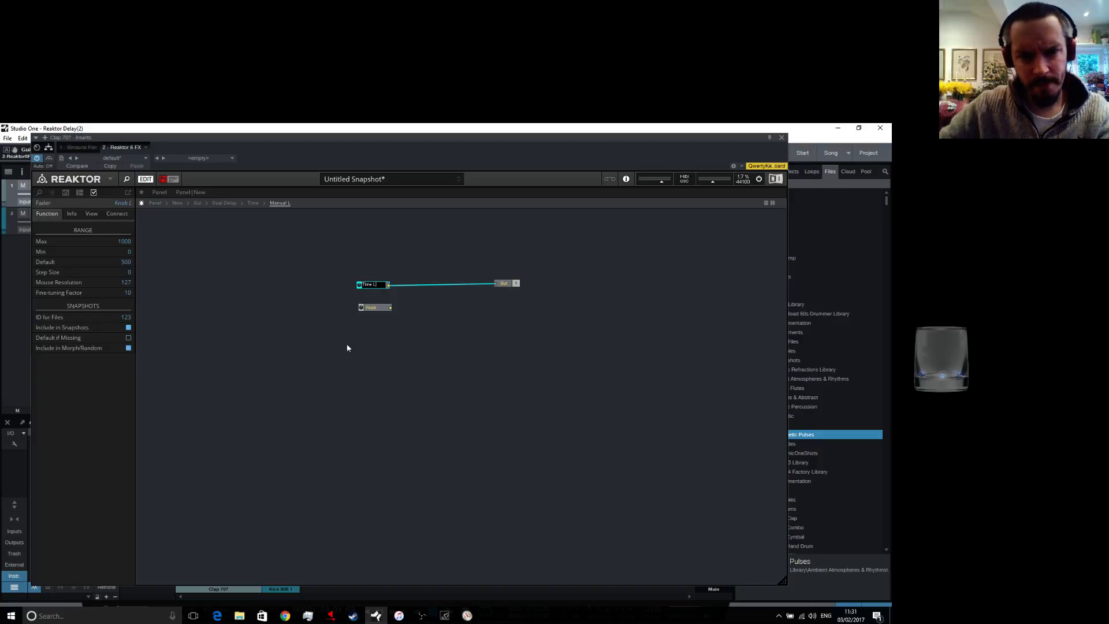
{"action": "left_click", "coordinate": [401, 290]}
{"action": "double_click", "coordinate": [374, 307]}
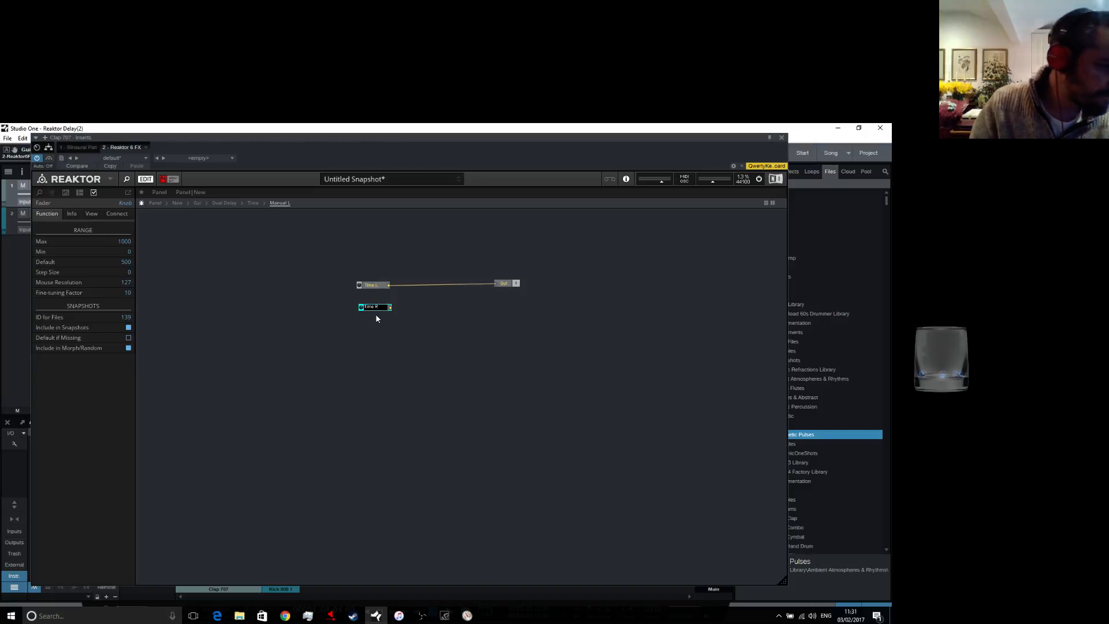
Insert a To Voice module below the knobs and place a pasted copy of it directly beneath
{"action": "right_click", "coordinate": [408, 341]}
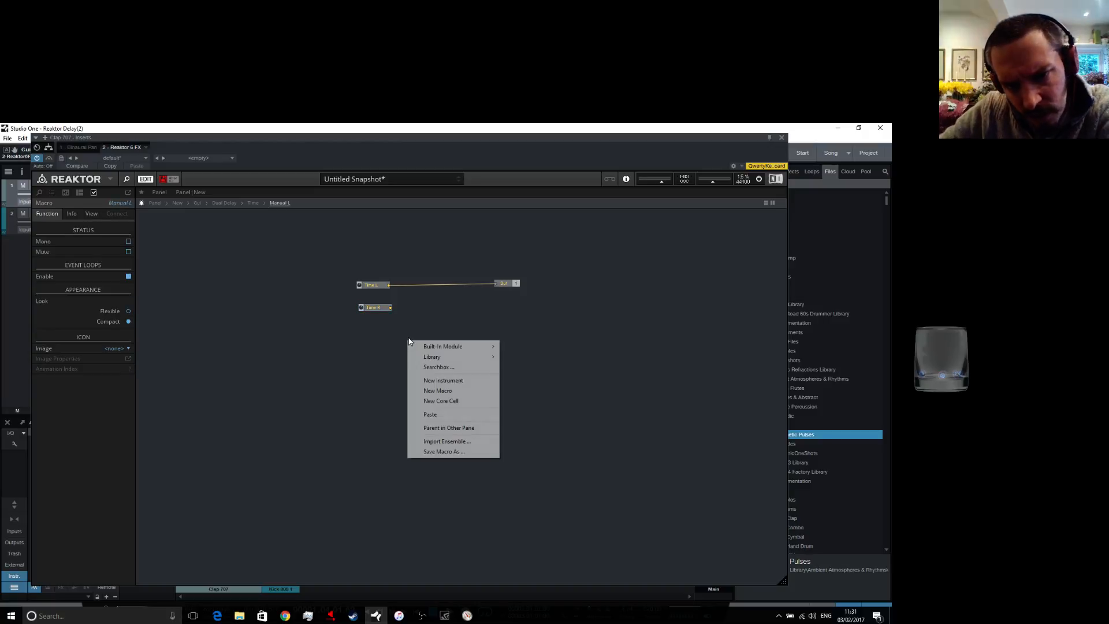
{"action": "mouse_move", "coordinate": [480, 347]}
{"action": "mouse_move", "coordinate": [541, 524]}
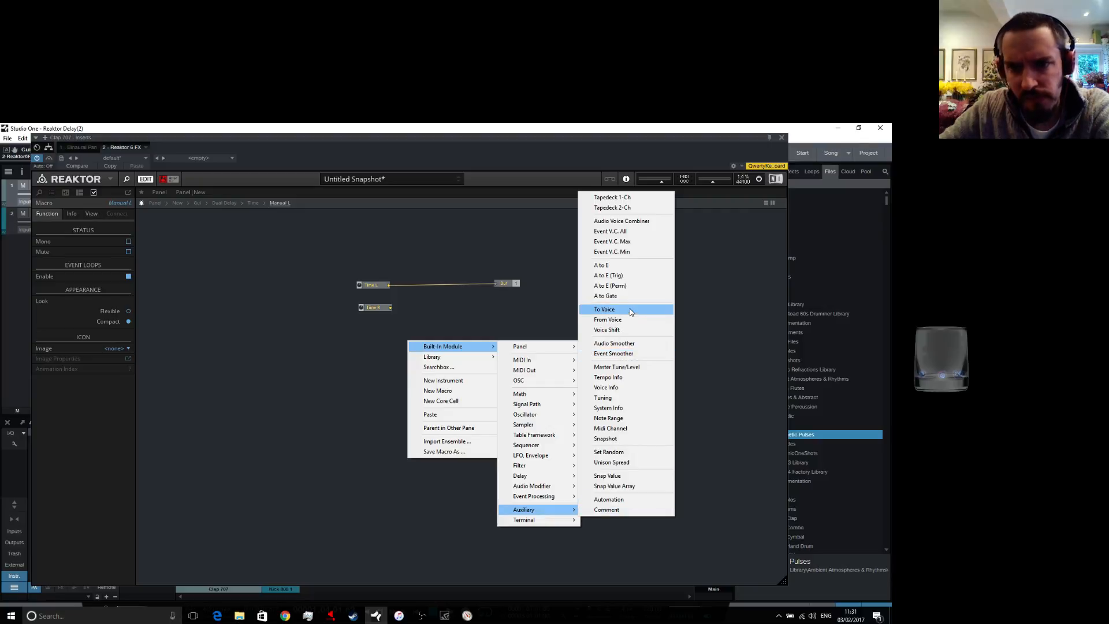
{"action": "left_click", "coordinate": [605, 309]}
{"action": "left_click_drag", "start_coordinate": [418, 360], "coordinate": [418, 359]}
{"action": "right_click", "coordinate": [421, 354]}
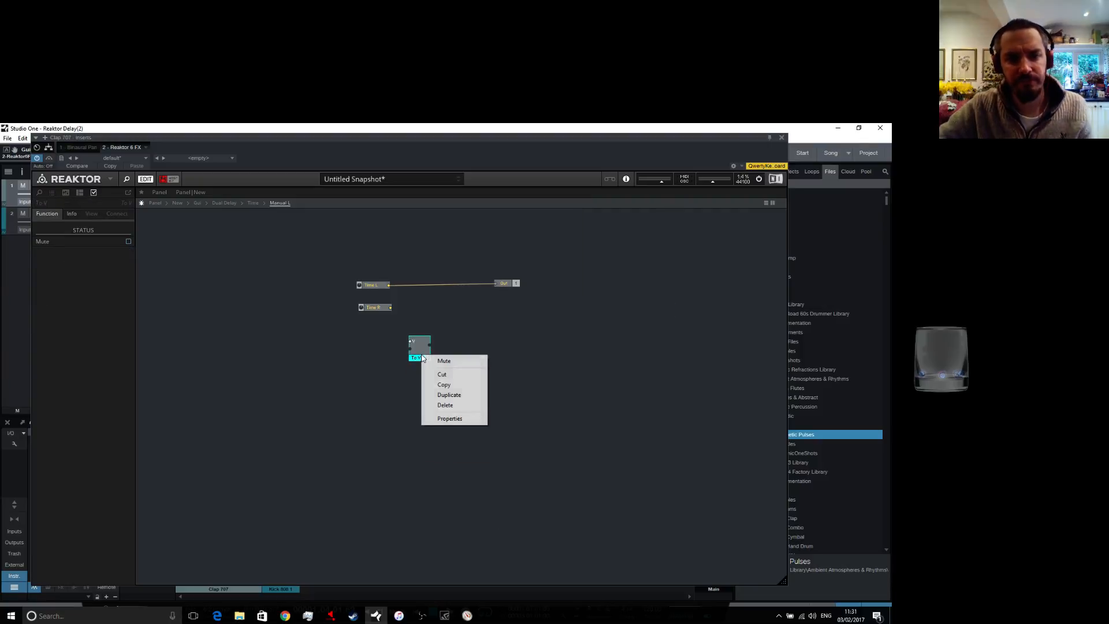
{"action": "left_click", "coordinate": [439, 385]}
{"action": "right_click", "coordinate": [417, 379]}
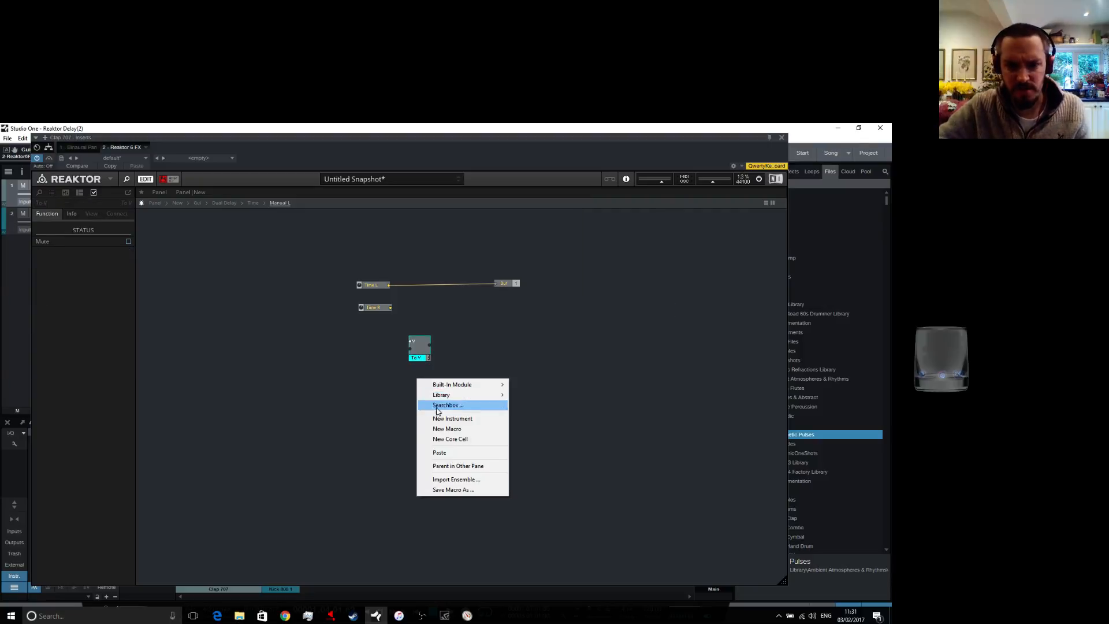
{"action": "left_click", "coordinate": [450, 452]}
{"action": "left_click_drag", "start_coordinate": [429, 399], "coordinate": [418, 387]}
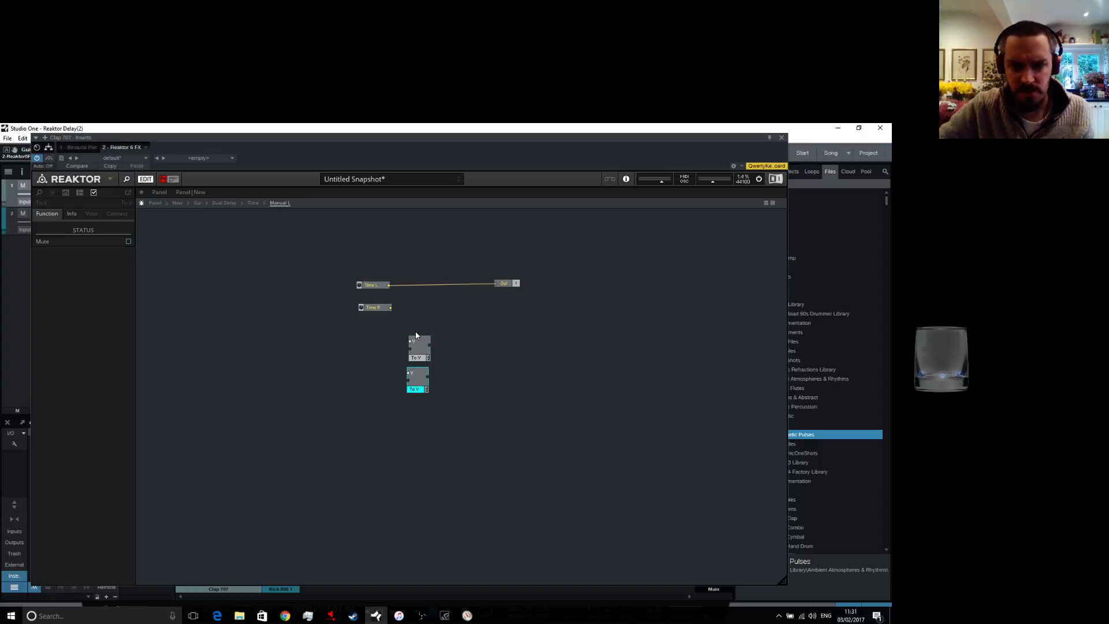
Insert a math Add module and position the two To Voice modules beside the Time L and Time R knobs
{"action": "right_click", "coordinate": [451, 333]}
{"action": "mouse_move", "coordinate": [513, 343]}
{"action": "mouse_move", "coordinate": [574, 386]}
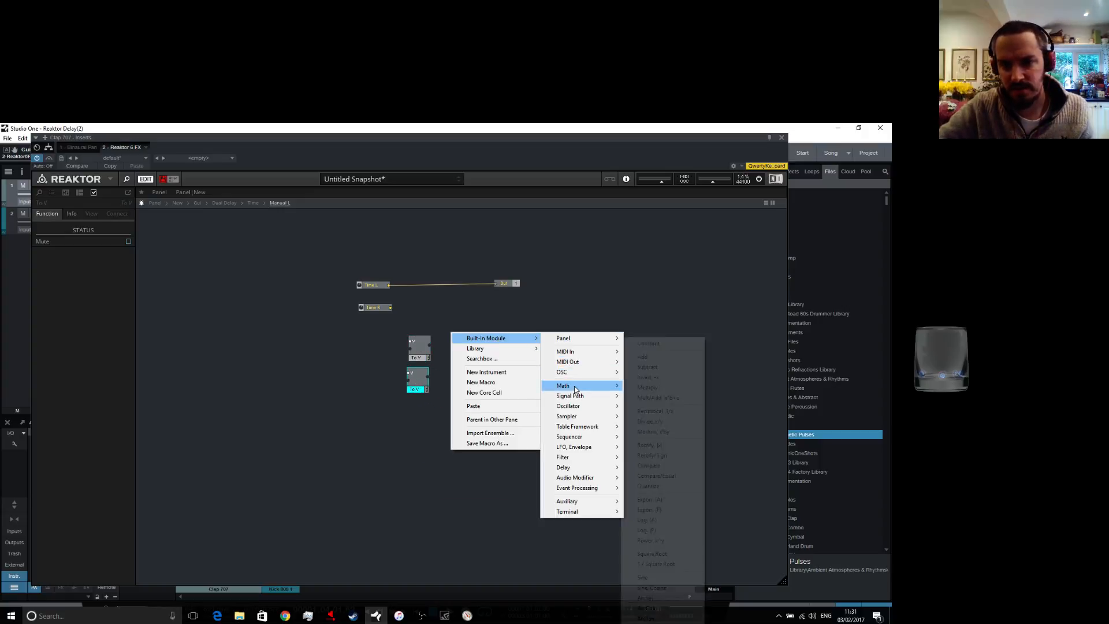
{"action": "left_click", "coordinate": [670, 354]}
{"action": "mouse_move", "coordinate": [425, 320]}
{"action": "left_mouse_down"}
{"action": "mouse_move", "coordinate": [408, 378]}
{"action": "mouse_move", "coordinate": [435, 326]}
{"action": "left_mouse_up"}
{"action": "left_click", "coordinate": [403, 316]}
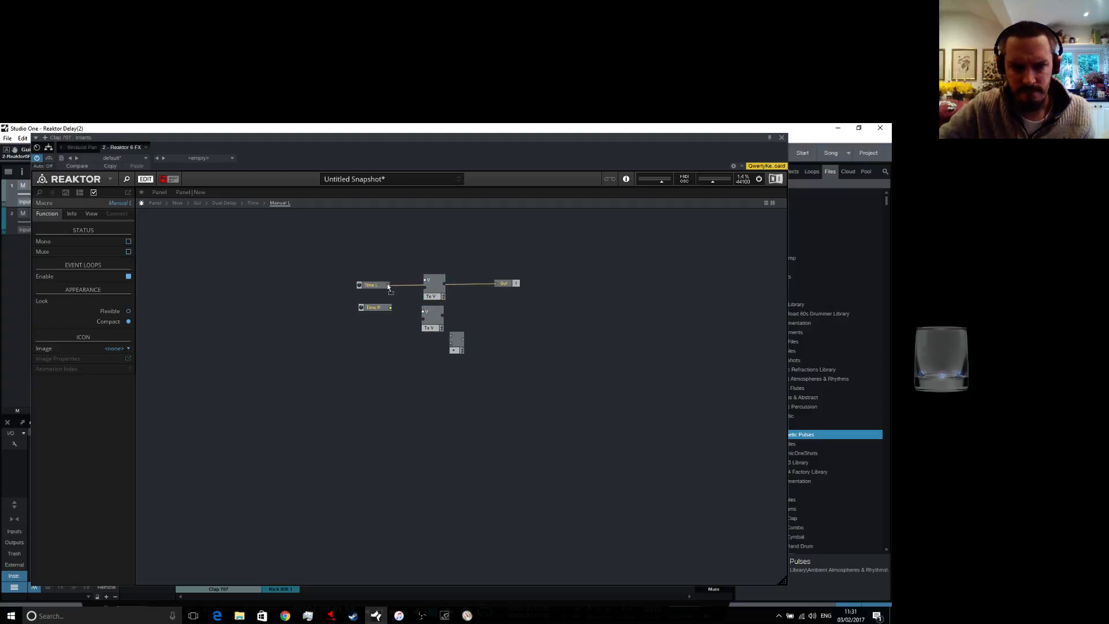
Wire Time L and Time R into their To Voice modules, both To Voice outputs into Add, and Add into Out
{"action": "left_click_drag", "start_coordinate": [388, 285], "coordinate": [474, 321]}
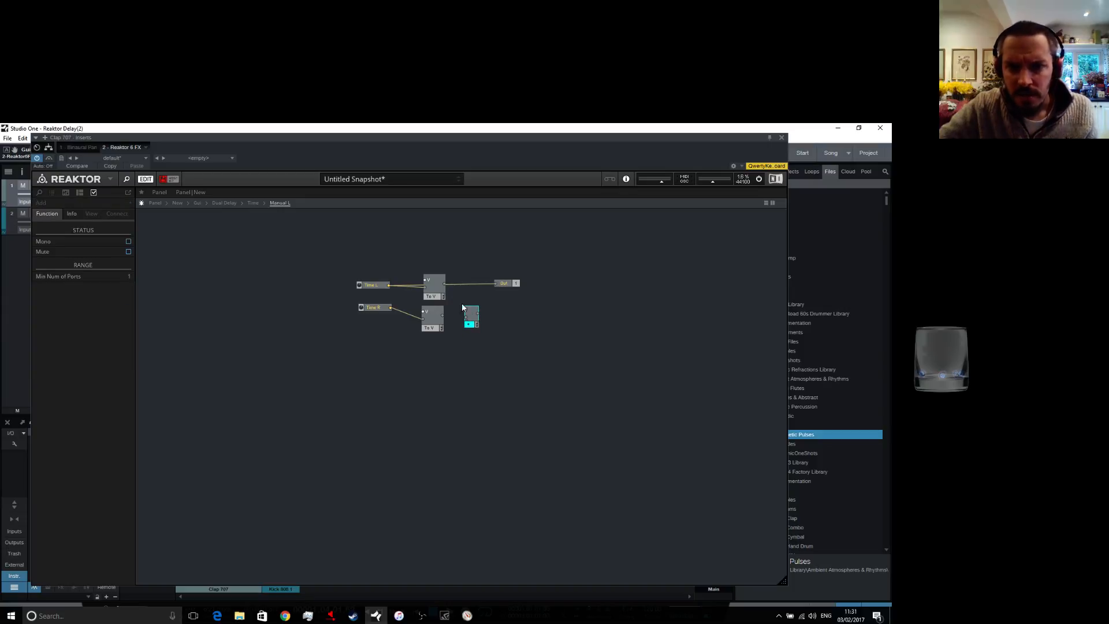
{"action": "left_click_drag", "start_coordinate": [439, 286], "coordinate": [465, 317]}
{"action": "left_click_drag", "start_coordinate": [497, 283], "coordinate": [495, 283]}
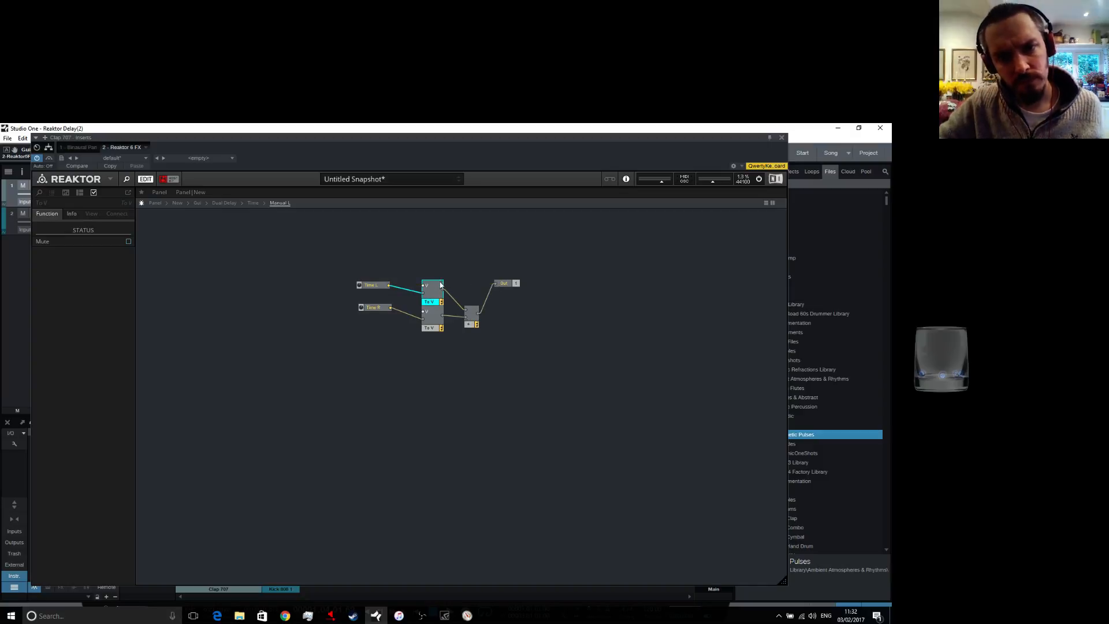
Create constants on the V inputs of the To Voice modules, with value 1 for Time L and 2 for Time R
{"action": "right_click", "coordinate": [425, 285]}
{"action": "left_click", "coordinate": [445, 302]}
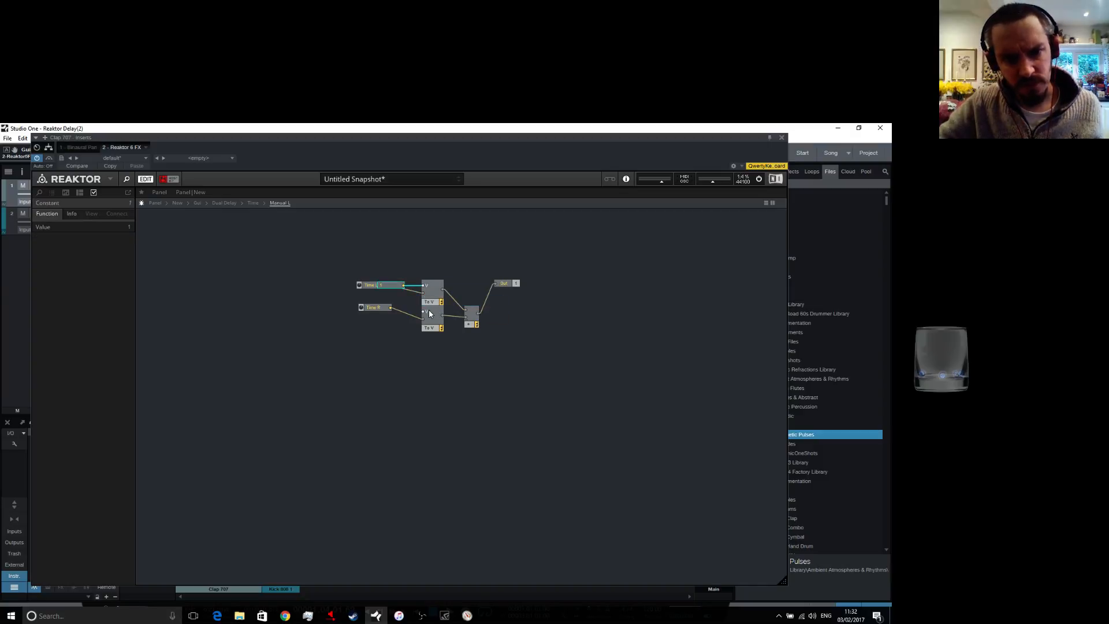
{"action": "right_click", "coordinate": [424, 312]}
{"action": "left_click", "coordinate": [440, 328]}
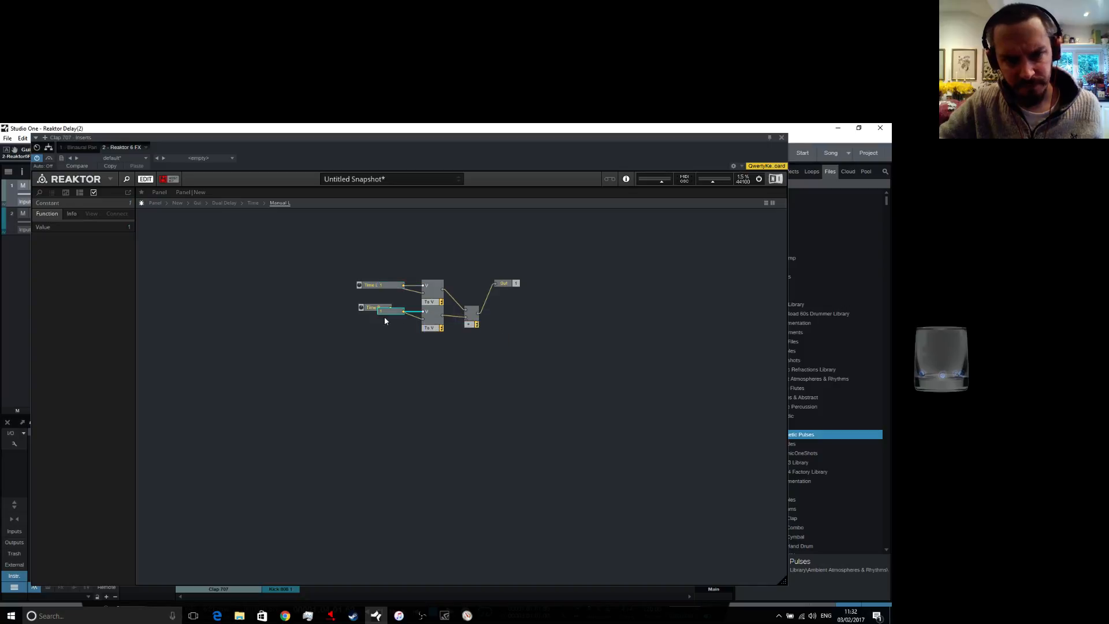
{"action": "left_click_drag", "start_coordinate": [367, 307], "coordinate": [367, 321]}
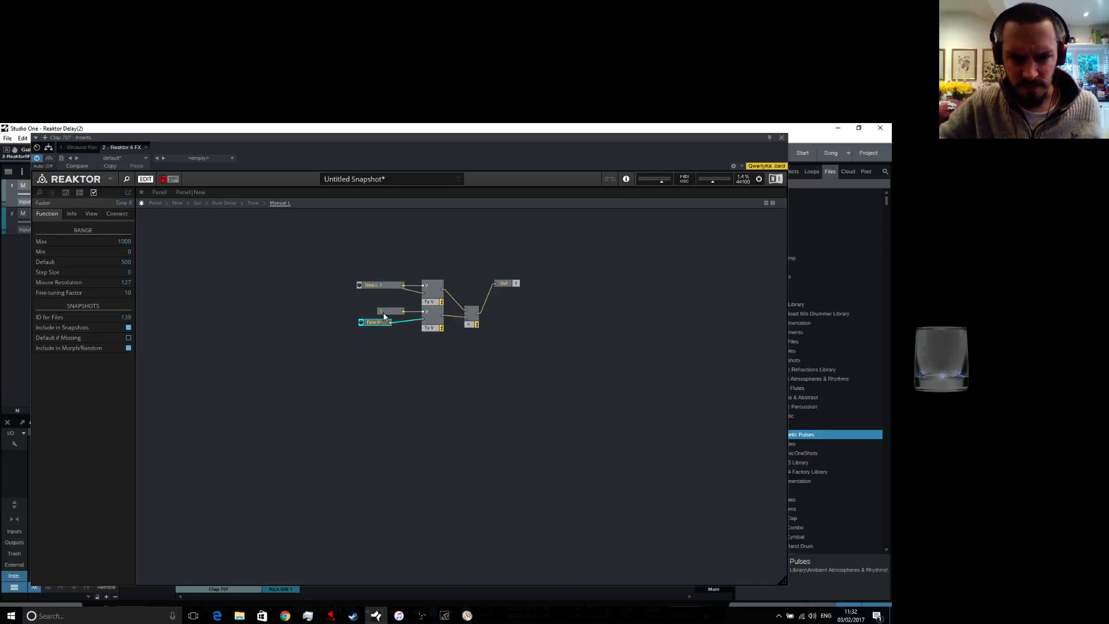
{"action": "left_click", "coordinate": [383, 312]}
{"action": "left_click", "coordinate": [398, 328]}
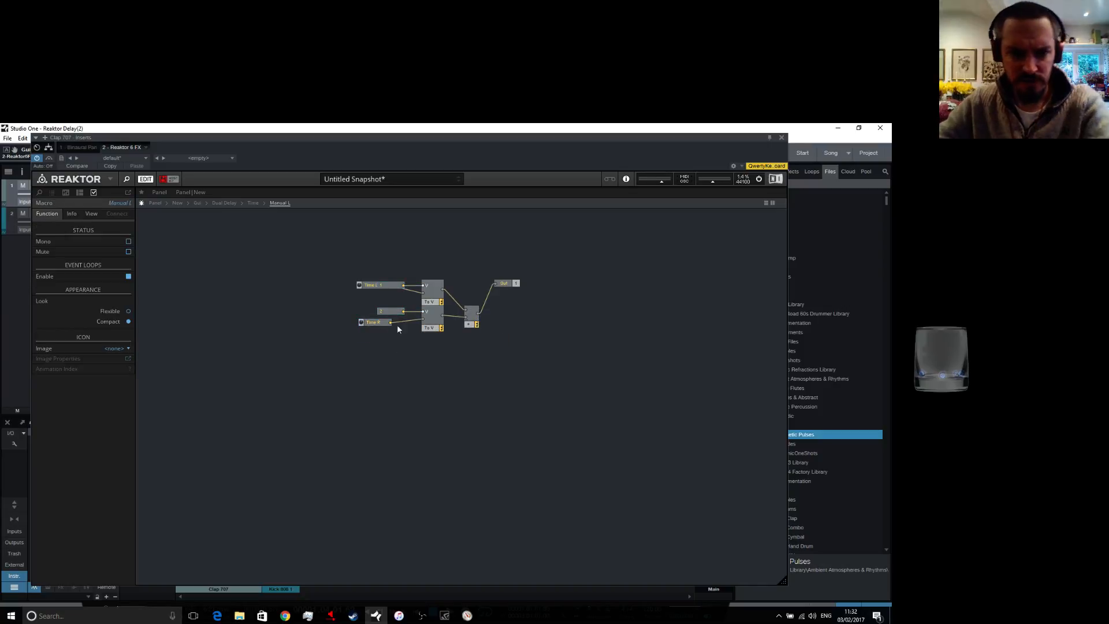
Align the knobs, Add module and Out terminal with their connected ports, and return to the Time structure
{"action": "left_click_drag", "start_coordinate": [369, 288], "coordinate": [390, 324]}
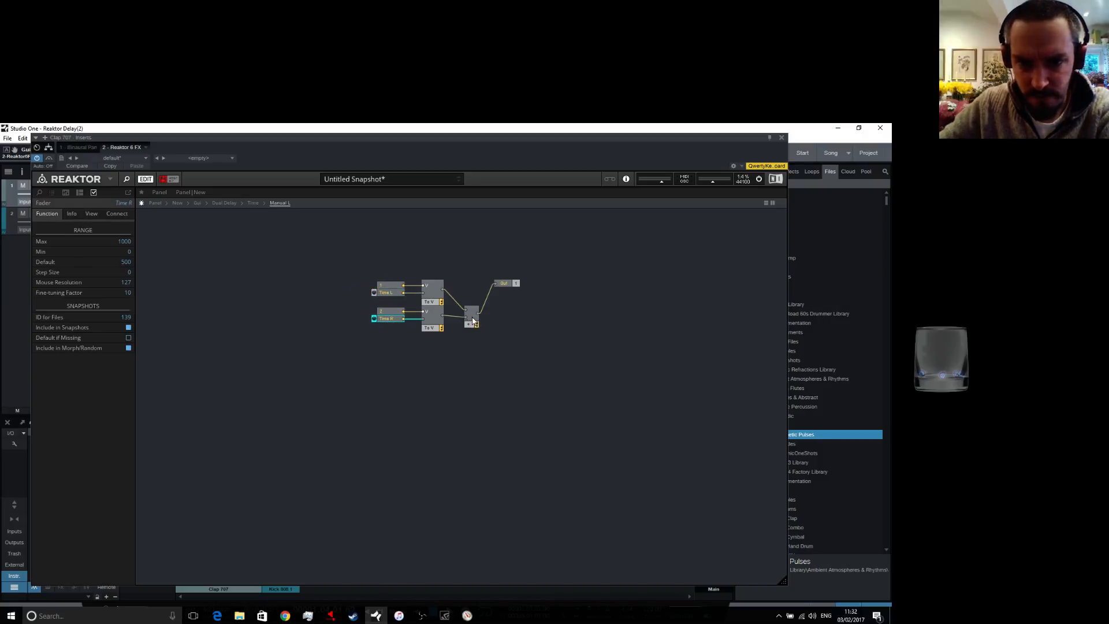
{"action": "left_click_drag", "start_coordinate": [473, 319], "coordinate": [469, 316]}
{"action": "left_click_drag", "start_coordinate": [517, 285], "coordinate": [517, 289]}
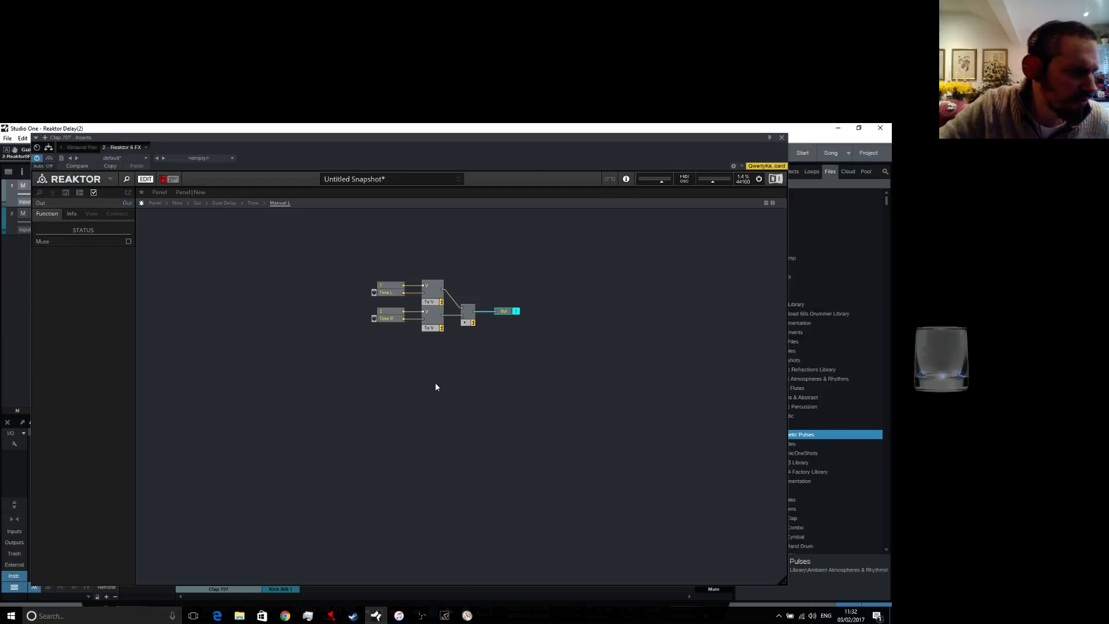
{"action": "double_click", "coordinate": [459, 387]}
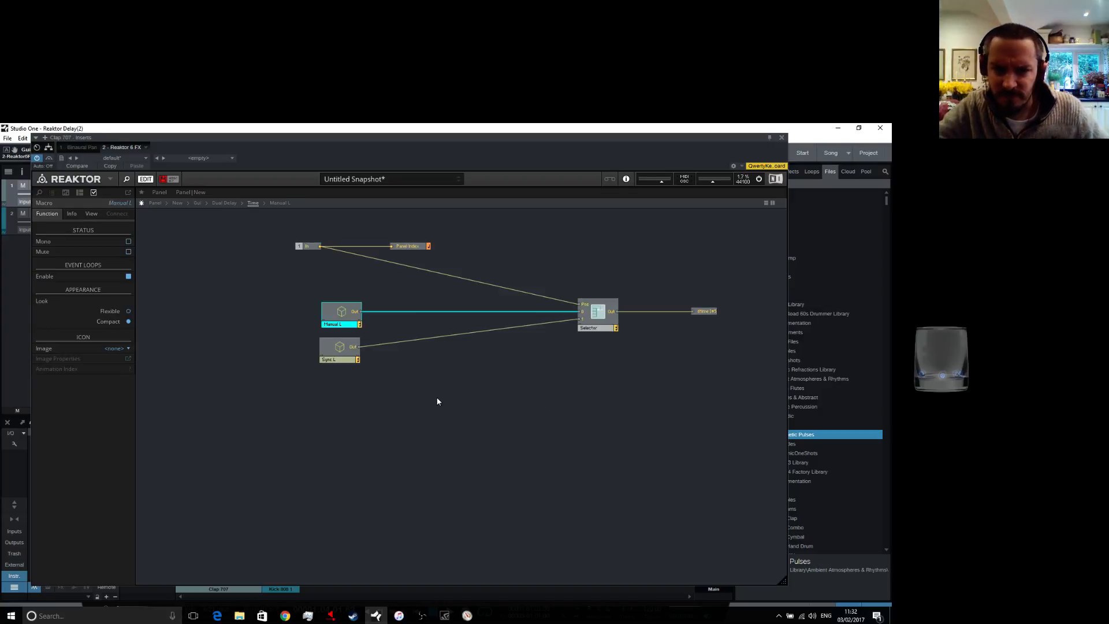
Return to the Dual Delay structure and save the ensemble as SuperDelay.ens
{"action": "double_click", "coordinate": [438, 401]}
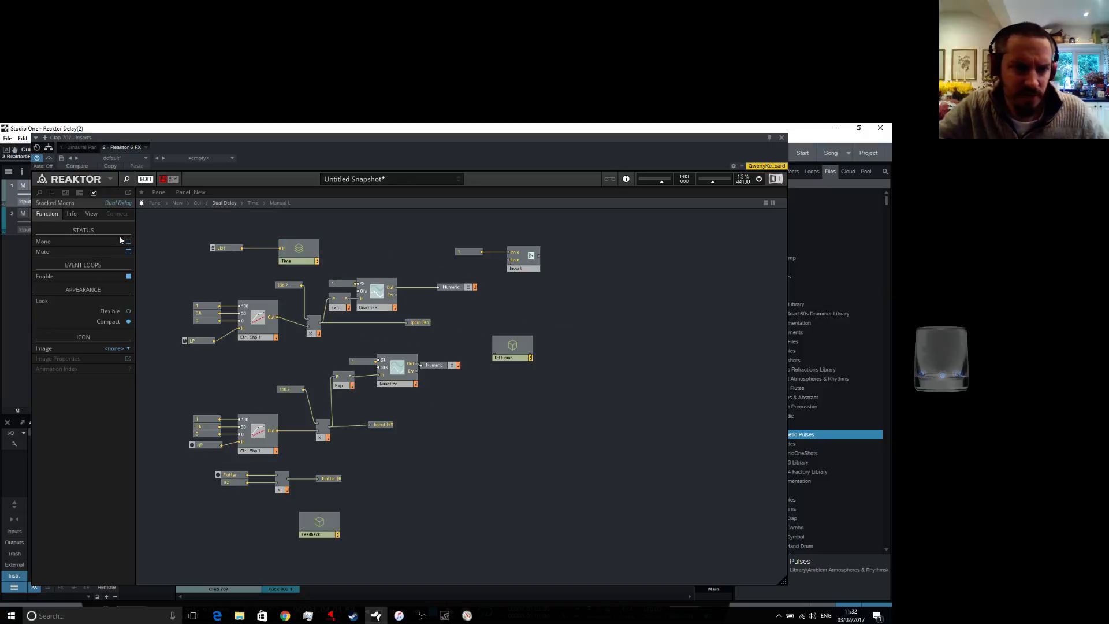
{"action": "left_click", "coordinate": [165, 179]}
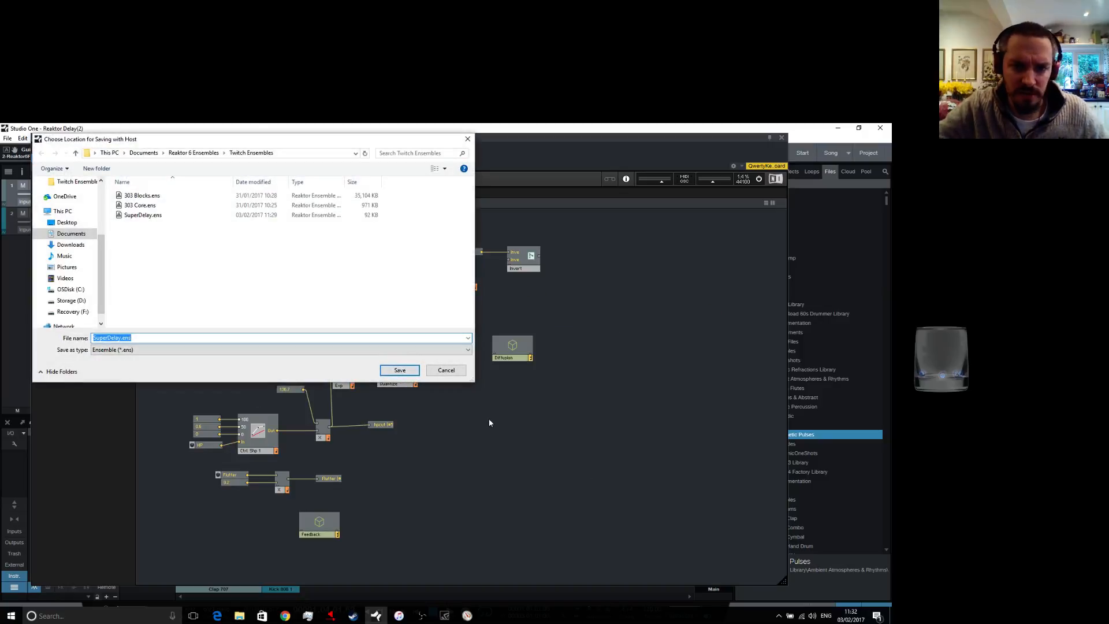
{"action": "left_click", "coordinate": [453, 373]}
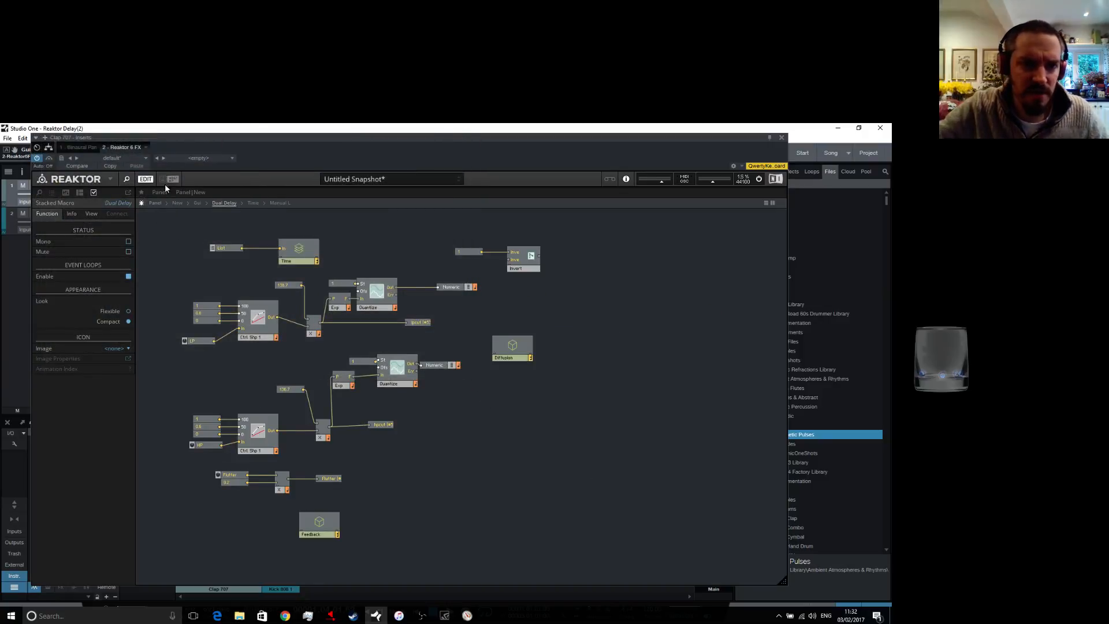
Go back up to the ensemble panel and switch the Mode list to Dual Delay
{"action": "left_click", "coordinate": [197, 203]}
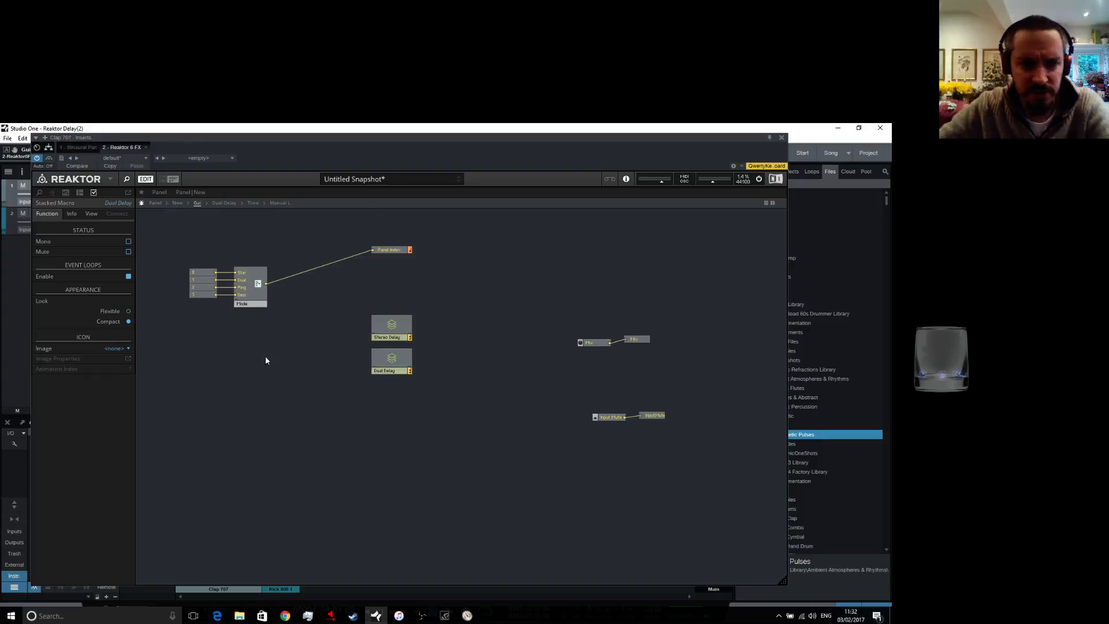
{"action": "left_click", "coordinate": [177, 203]}
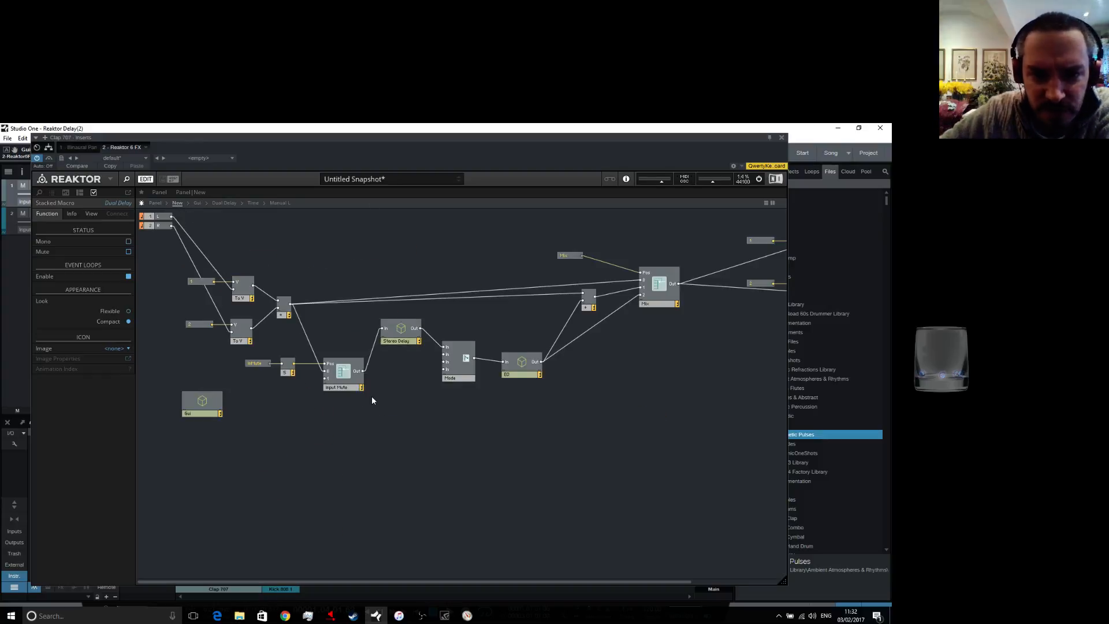
{"action": "left_click", "coordinate": [155, 203]}
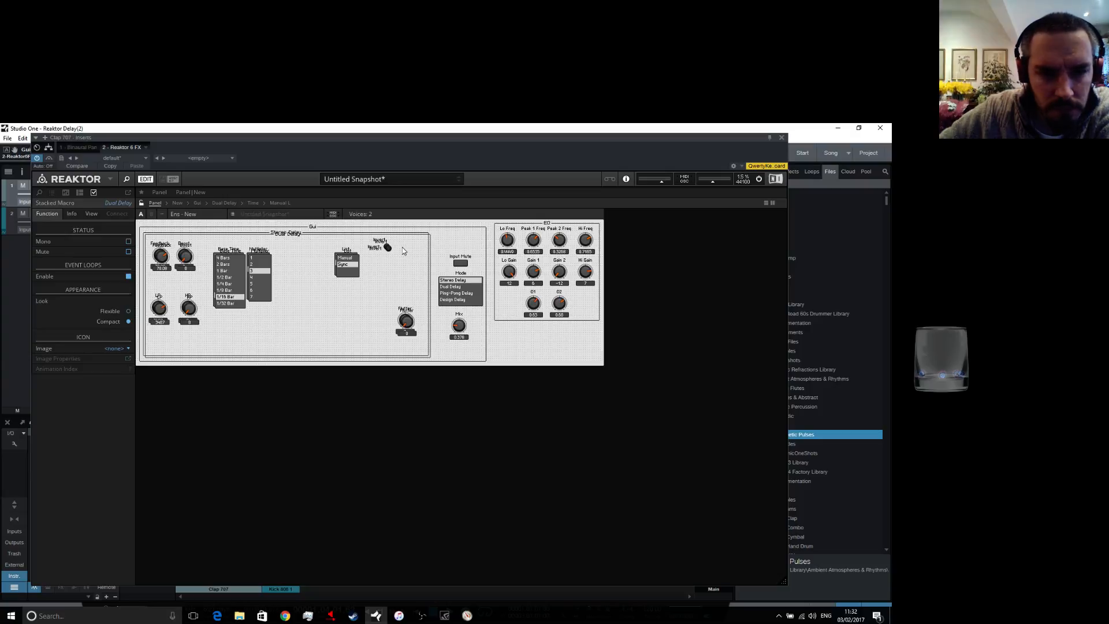
{"action": "left_click", "coordinate": [433, 416]}
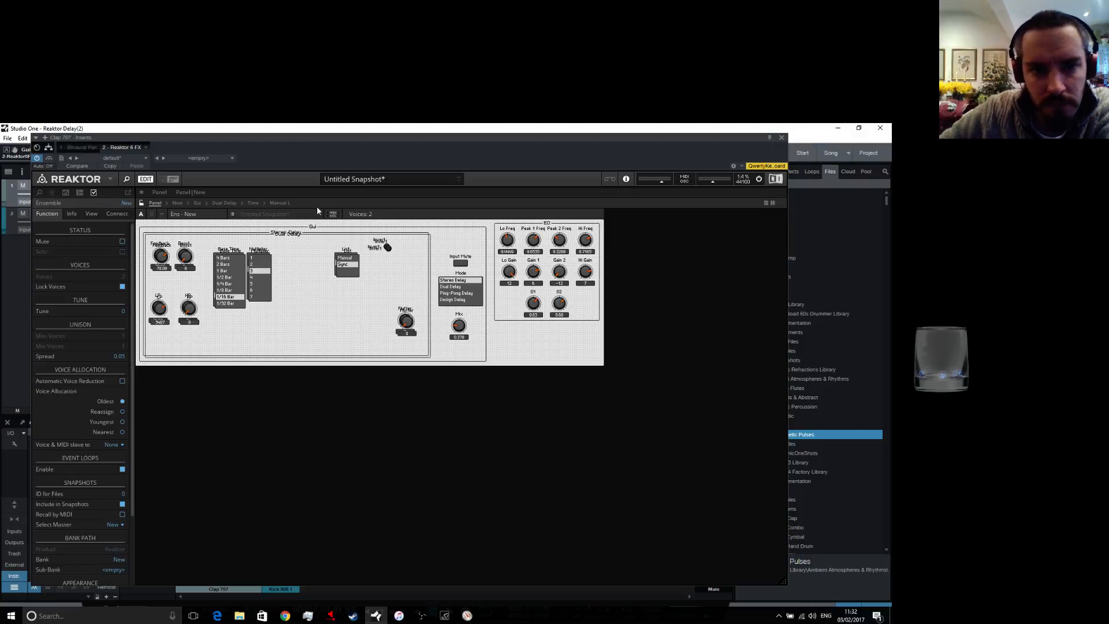
{"action": "left_click", "coordinate": [453, 288]}
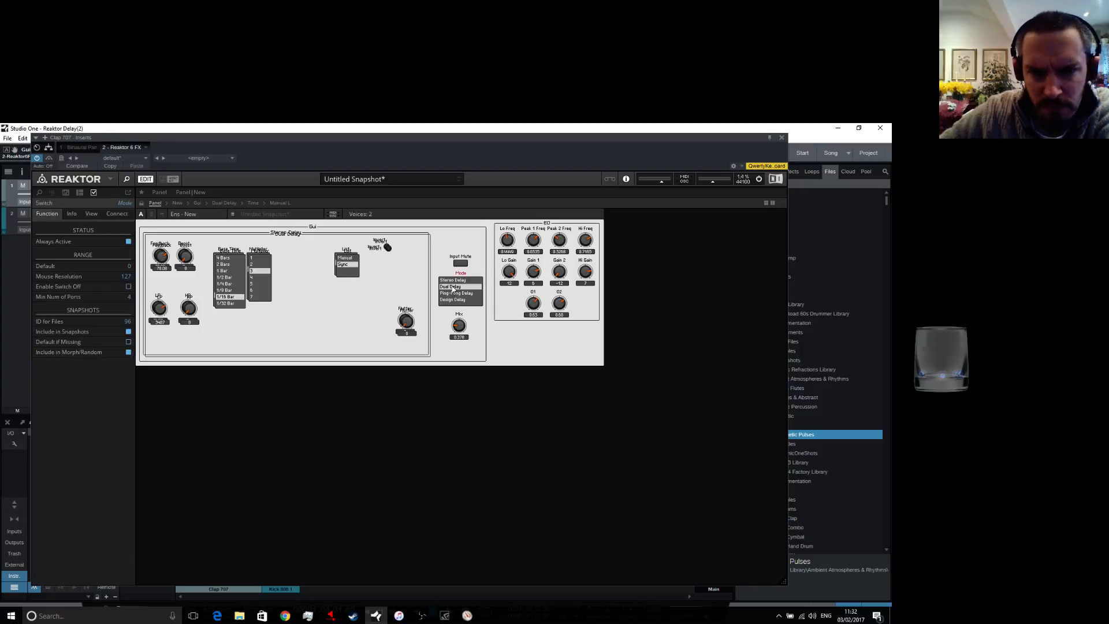
{"action": "left_click", "coordinate": [393, 431]}
Open the Gui structure and read the description of the Panel Index module
{"action": "left_click", "coordinate": [197, 203]}
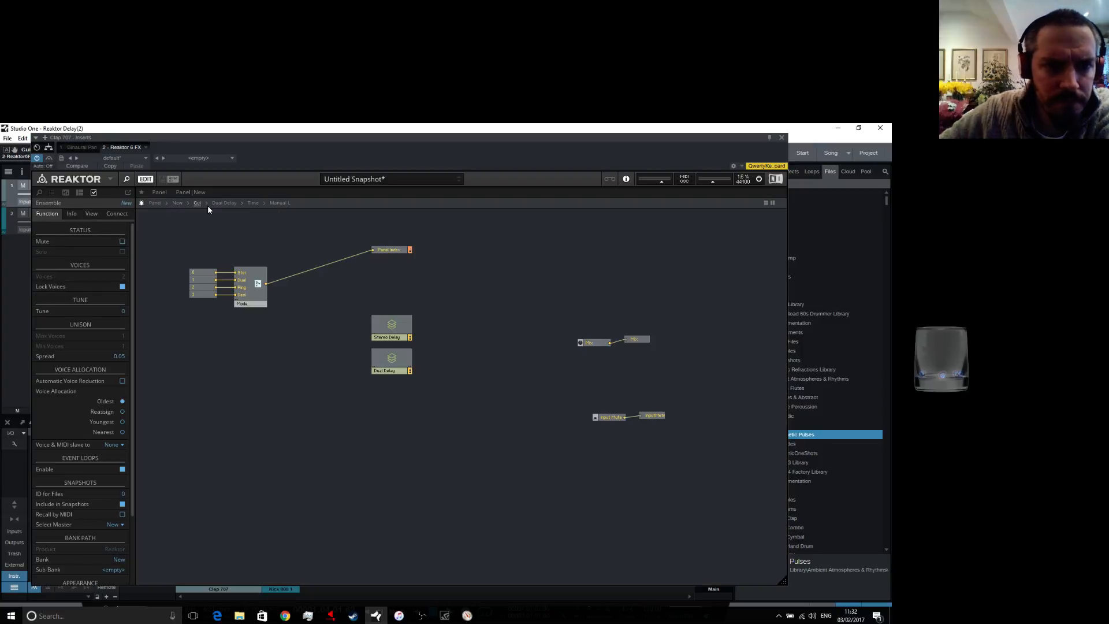
{"action": "left_click", "coordinate": [269, 367]}
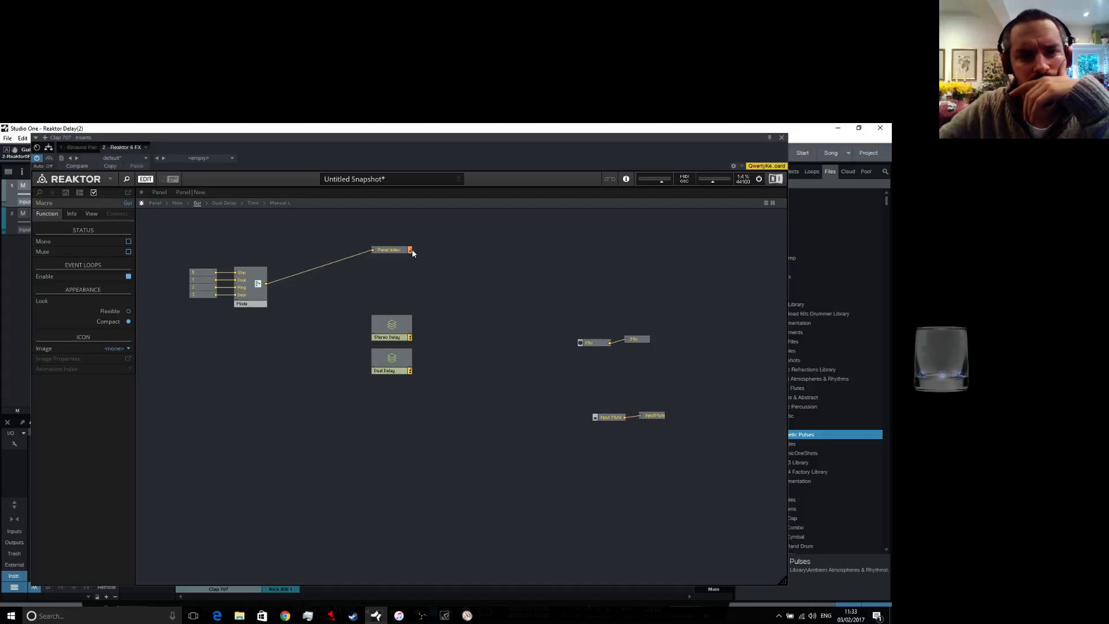
{"action": "mouse_move", "coordinate": [398, 251]}
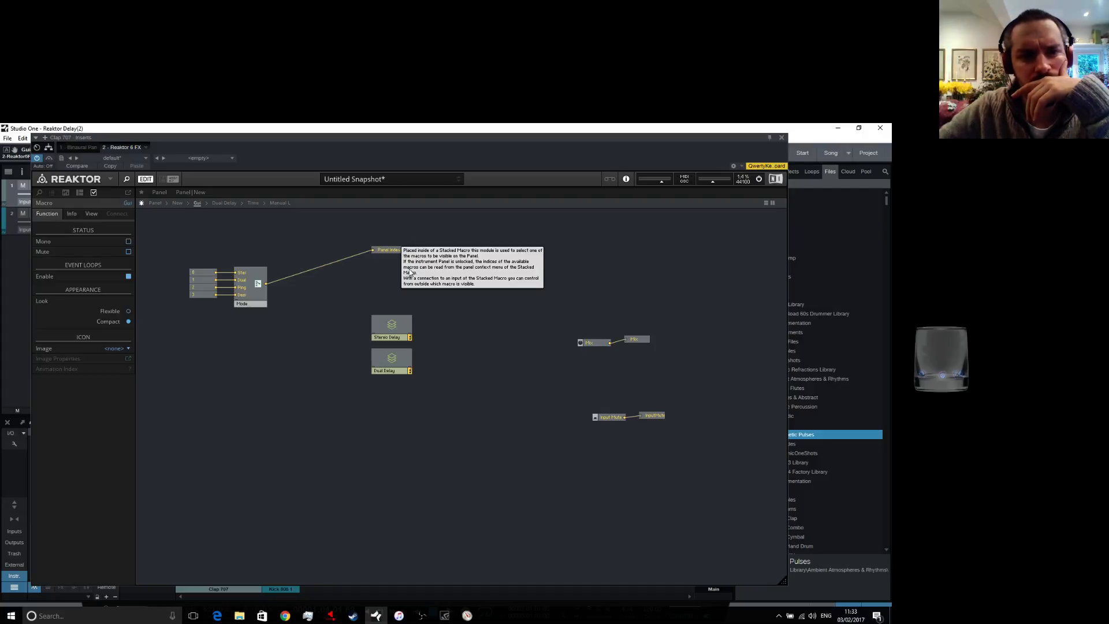
Move the Dual Delay frame directly below the Stereo Delay frame on the panel and test the panel lock
{"action": "left_click", "coordinate": [158, 203]}
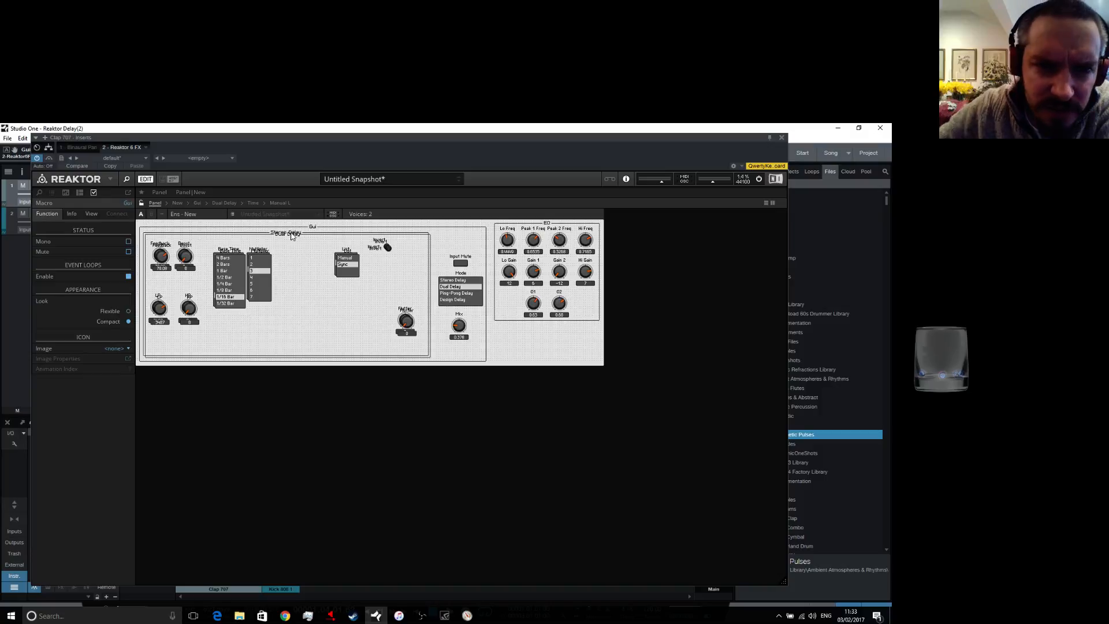
{"action": "left_click_drag", "start_coordinate": [292, 234], "coordinate": [289, 360]}
{"action": "left_click", "coordinate": [141, 206]}
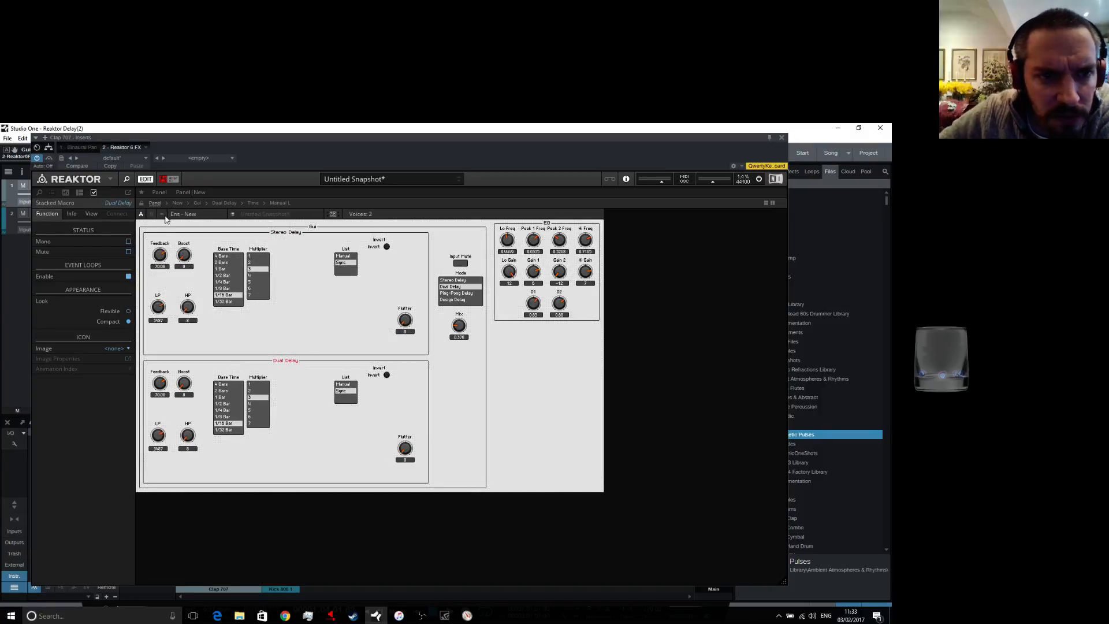
{"action": "left_click", "coordinate": [141, 203]}
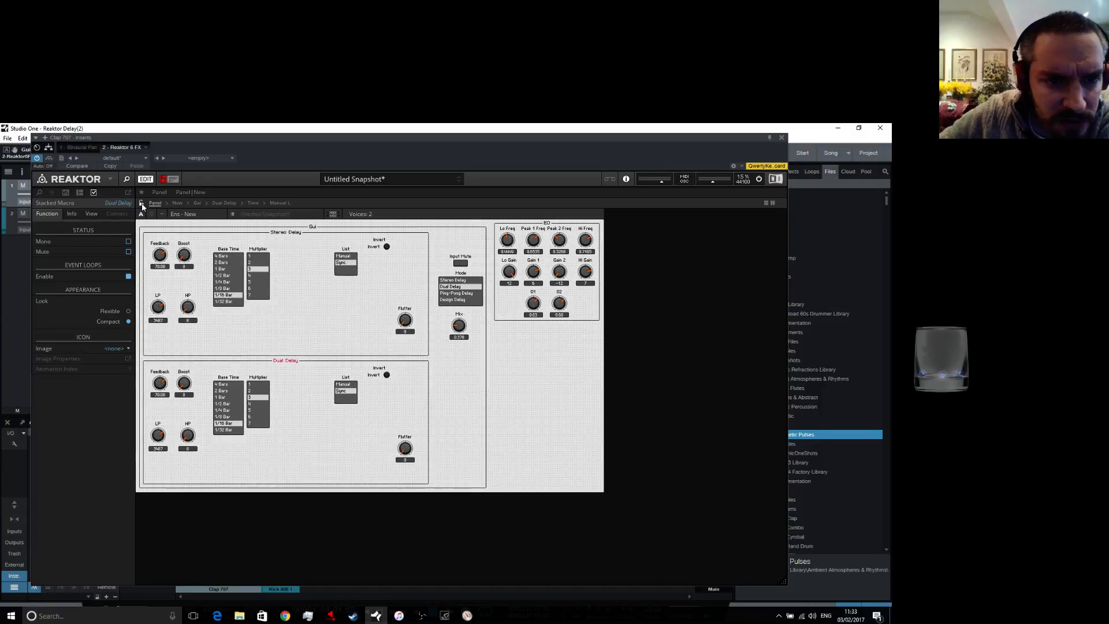
Check the available macro indices of the Dual Delay and Stereo Delay frames on the unlocked panel
{"action": "right_click", "coordinate": [292, 361]}
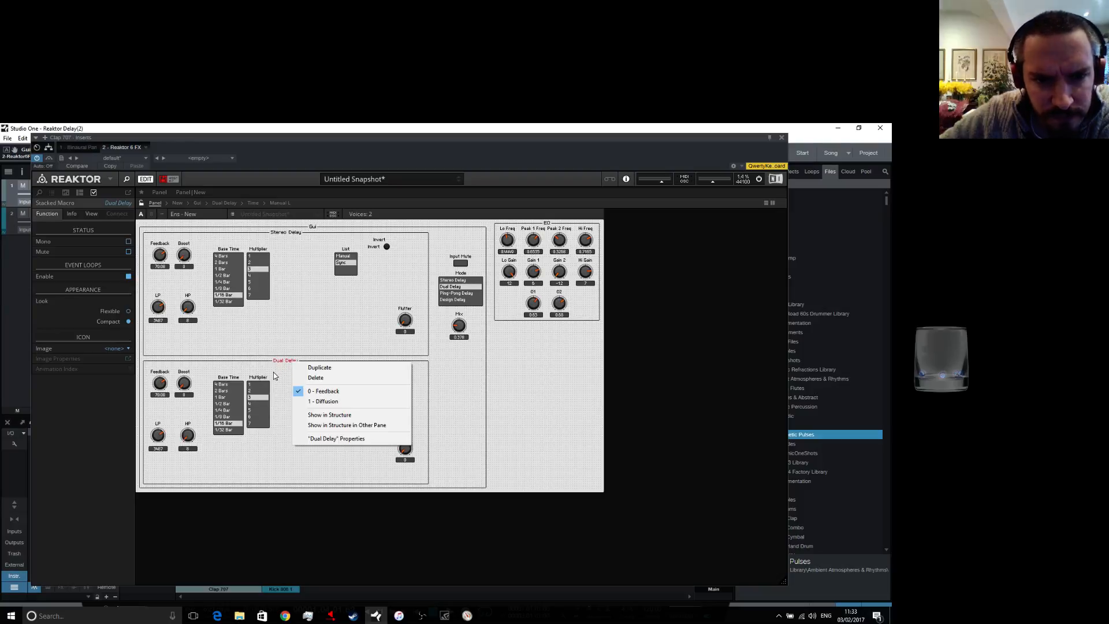
{"action": "left_click", "coordinate": [274, 373]}
{"action": "left_click", "coordinate": [290, 236]}
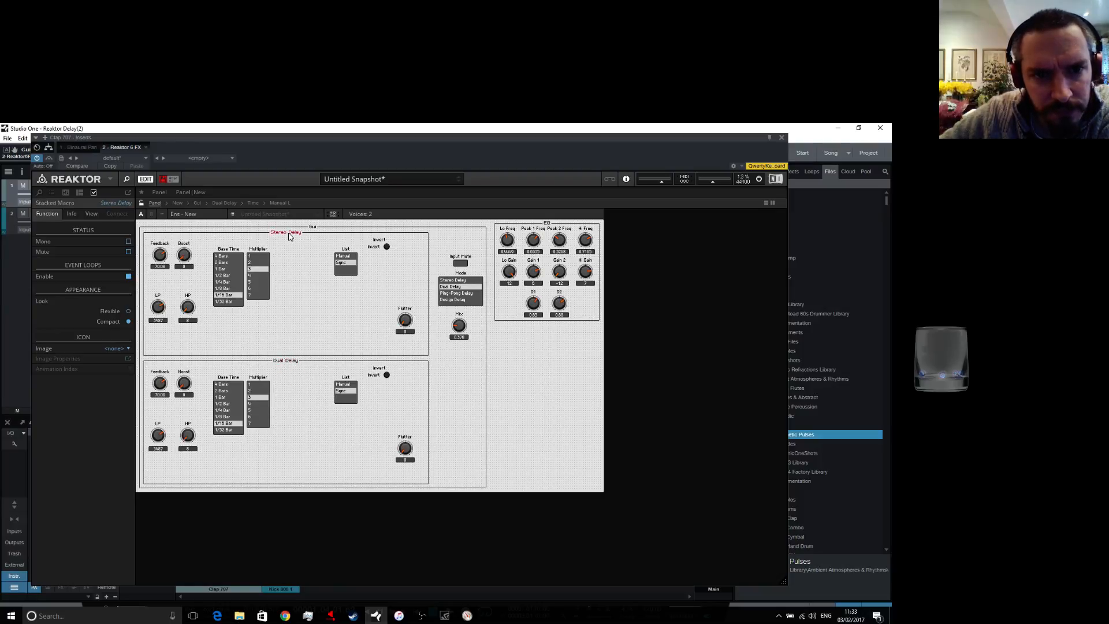
{"action": "right_click", "coordinate": [290, 237]}
{"action": "left_click", "coordinate": [283, 255]}
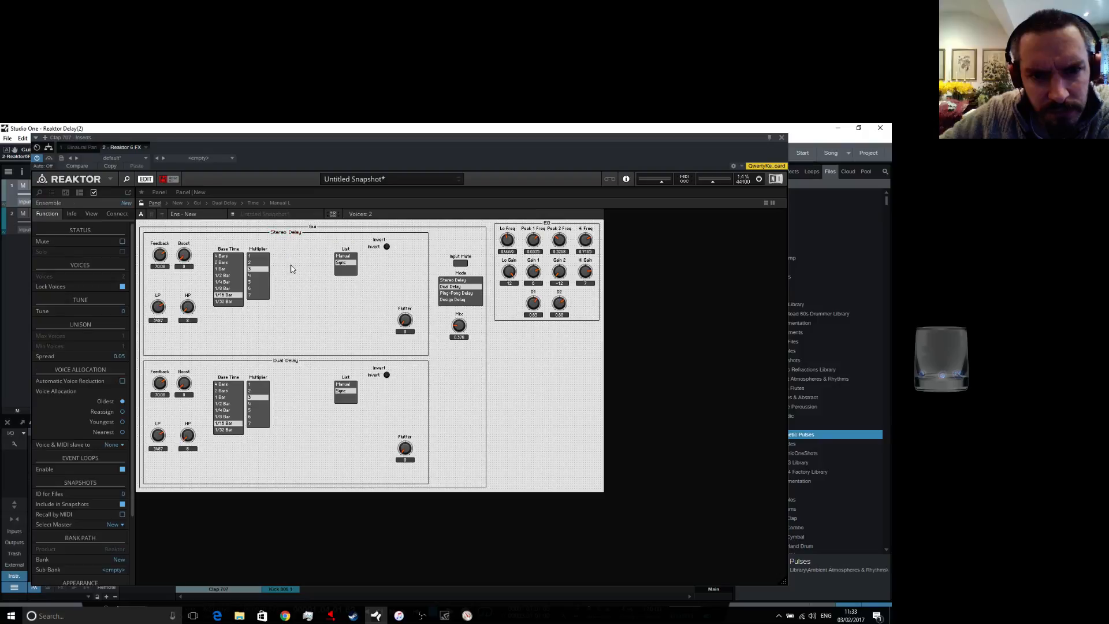
{"action": "right_click", "coordinate": [302, 273]}
{"action": "left_click", "coordinate": [291, 274]}
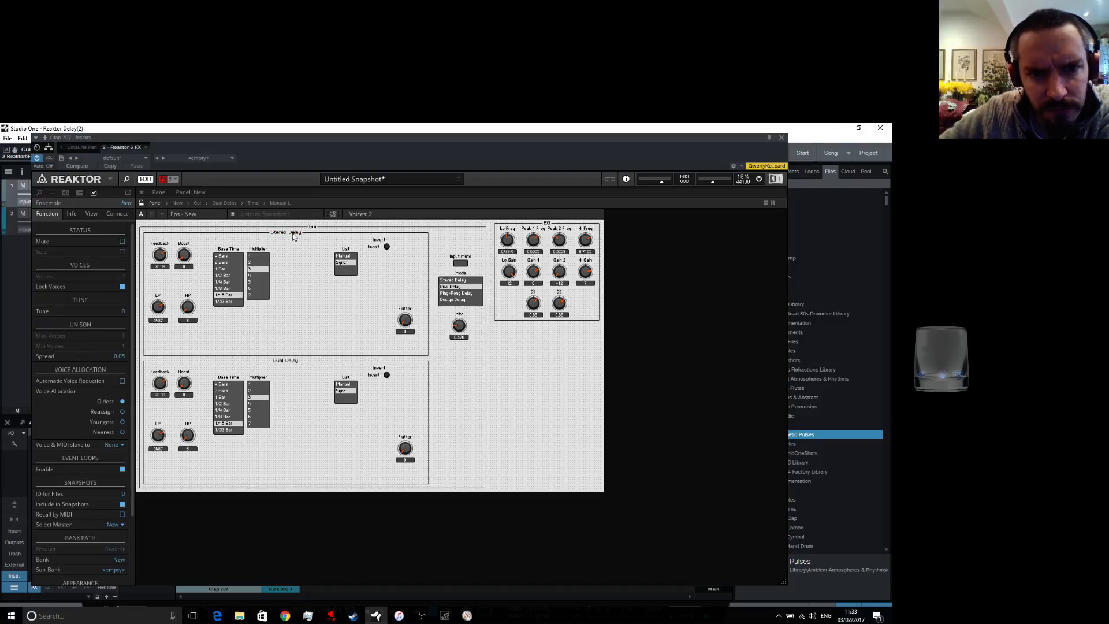
Inspect the Stereo Delay macro and Mode switch properties from the panel, and reopen the Gui structure
{"action": "left_click", "coordinate": [292, 233]}
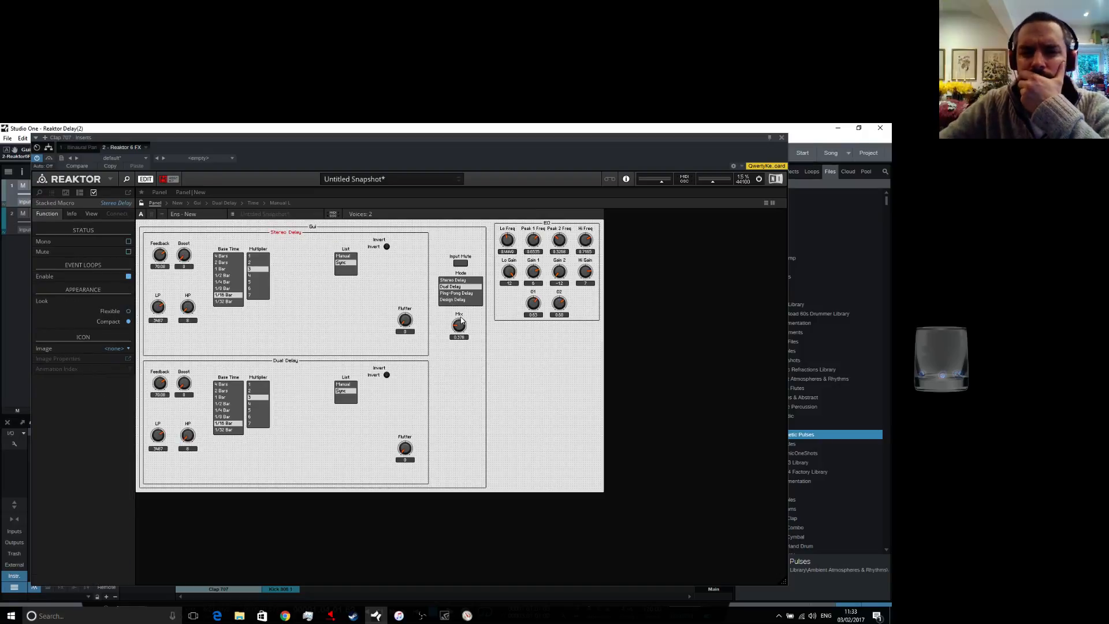
{"action": "left_click", "coordinate": [462, 283]}
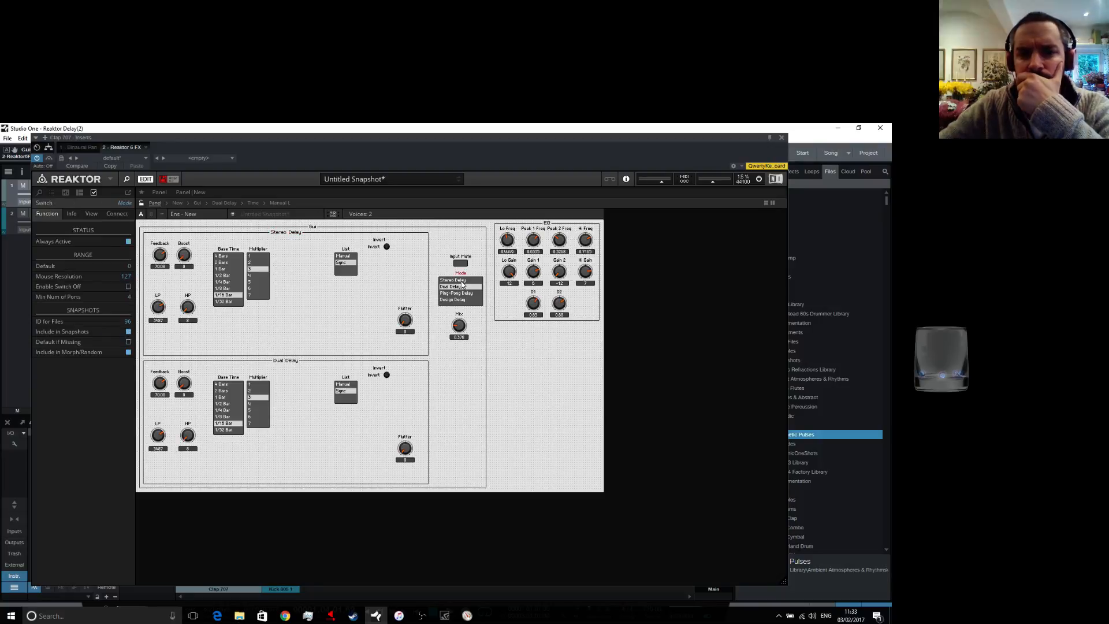
{"action": "left_click", "coordinate": [197, 204]}
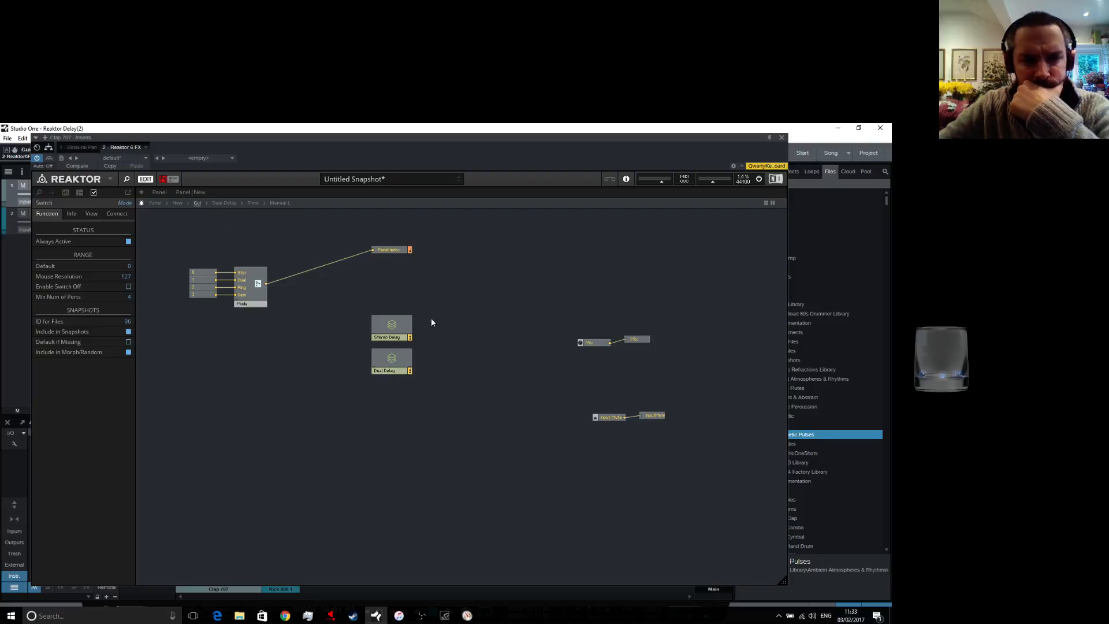
Move the Diffusion macro slightly to the right inside the Stereo Delay structure and inspect its contents
{"action": "left_click", "coordinate": [395, 327]}
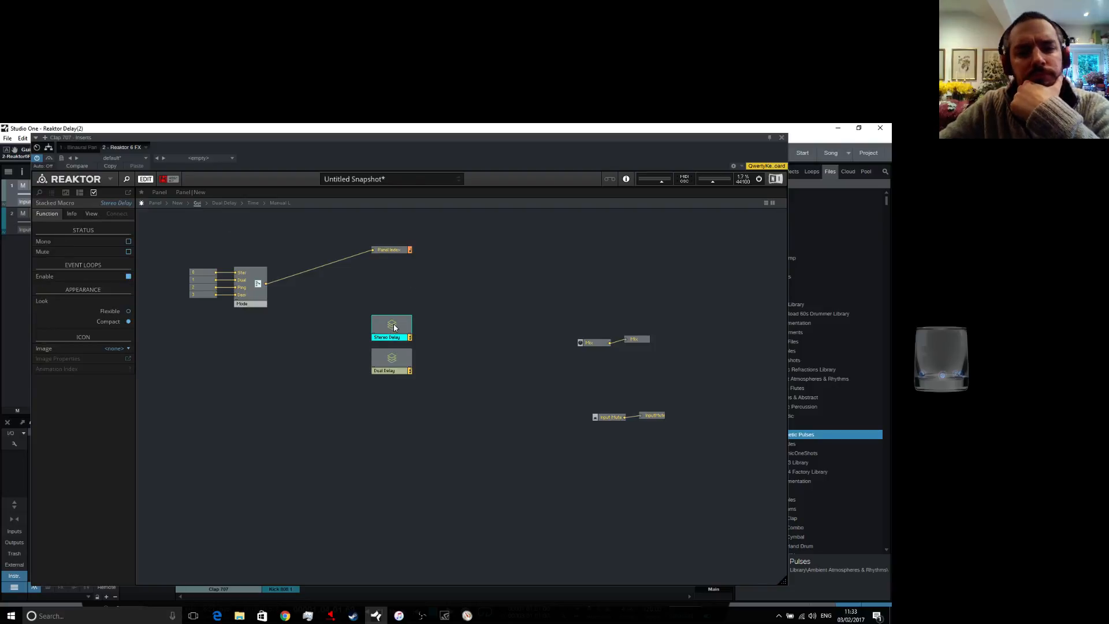
{"action": "double_click", "coordinate": [394, 327]}
{"action": "left_click", "coordinate": [524, 349]}
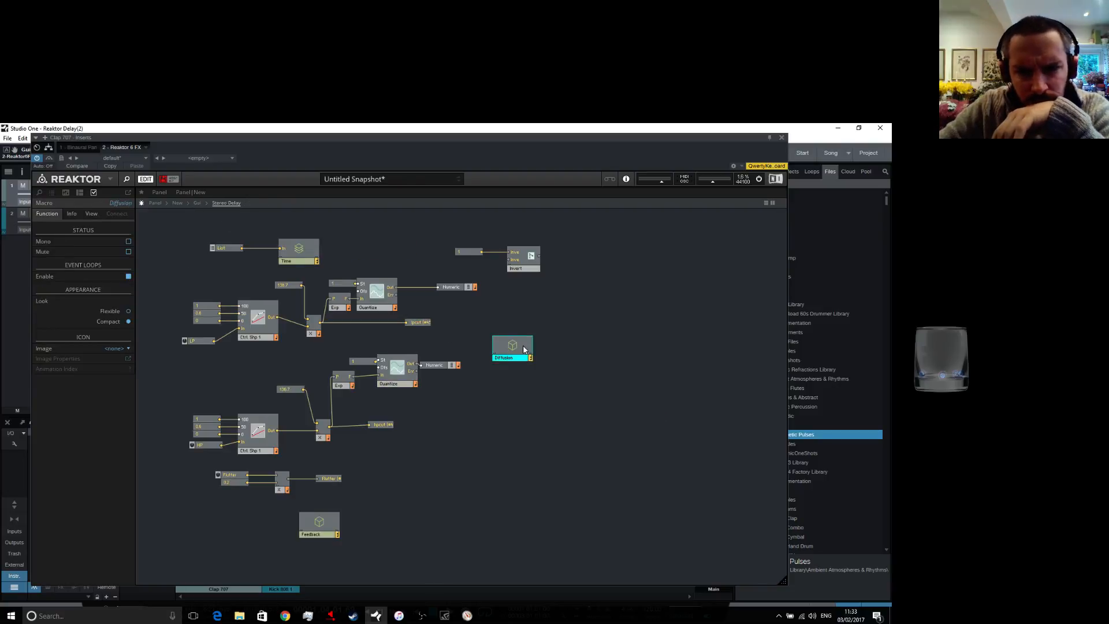
{"action": "mouse_move", "coordinate": [524, 349]}
{"action": "left_mouse_down"}
{"action": "mouse_move", "coordinate": [549, 349]}
{"action": "mouse_move", "coordinate": [531, 351]}
{"action": "left_mouse_up"}
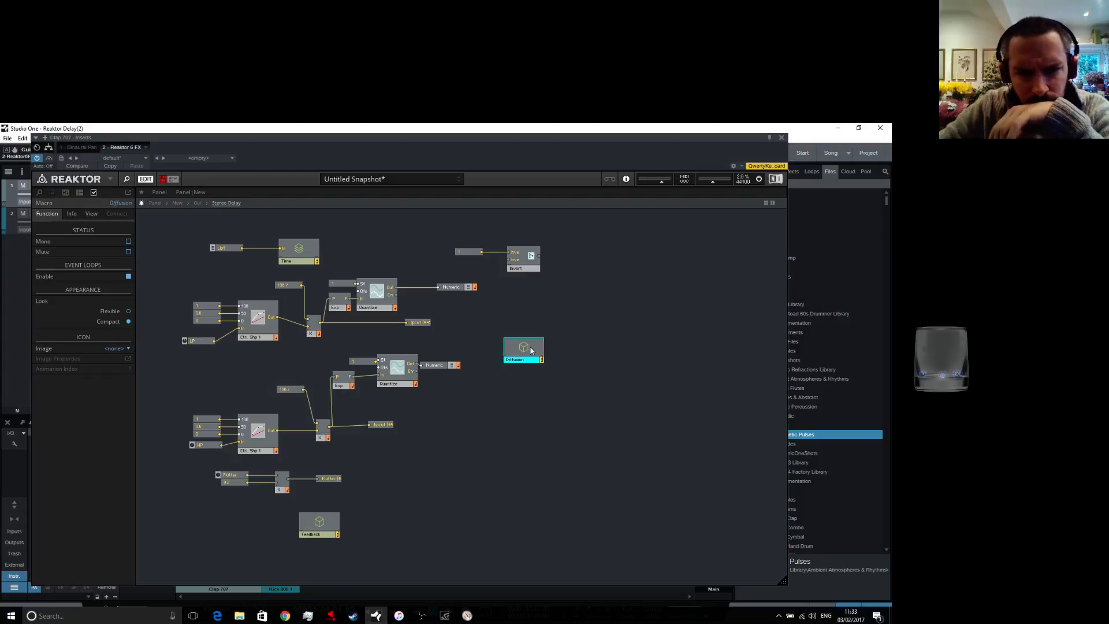
{"action": "double_click", "coordinate": [527, 349]}
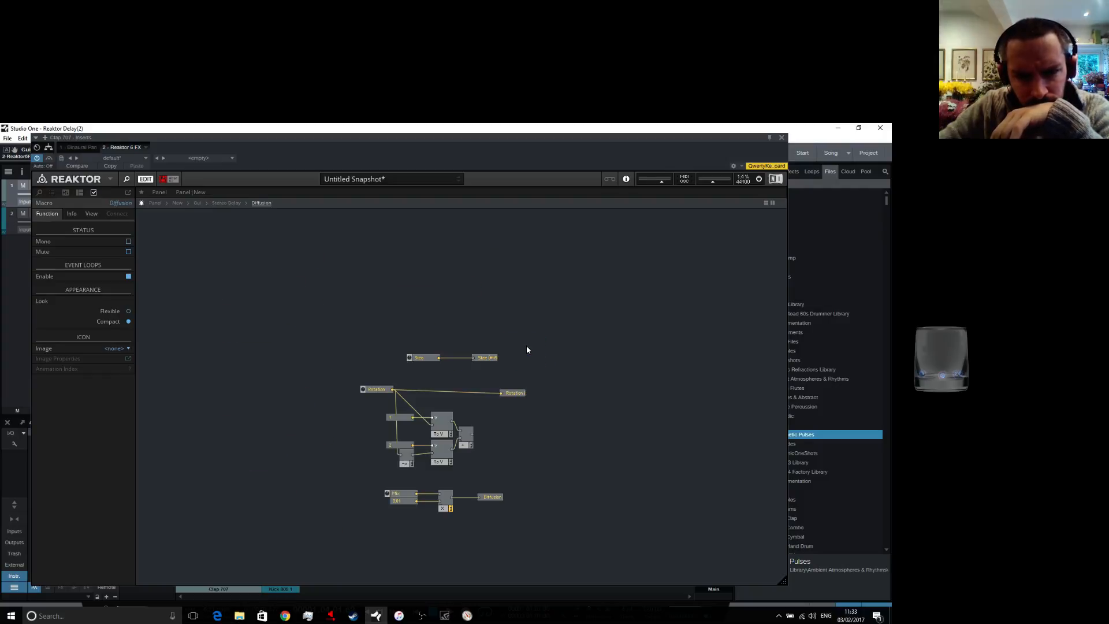
{"action": "double_click", "coordinate": [440, 306]}
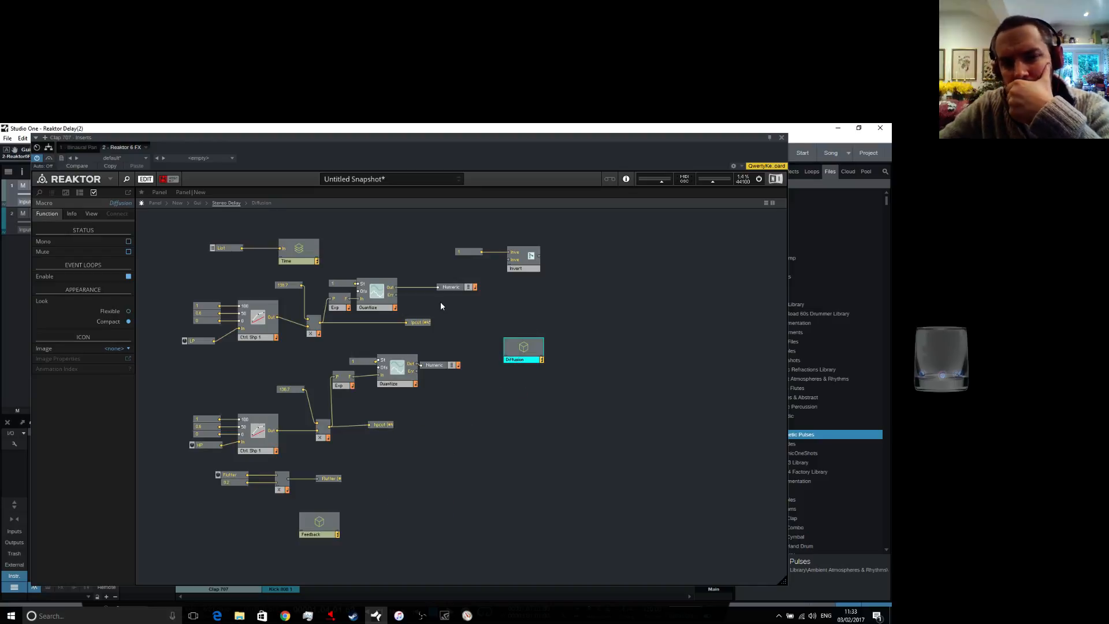
{"action": "right_click", "coordinate": [503, 399]}
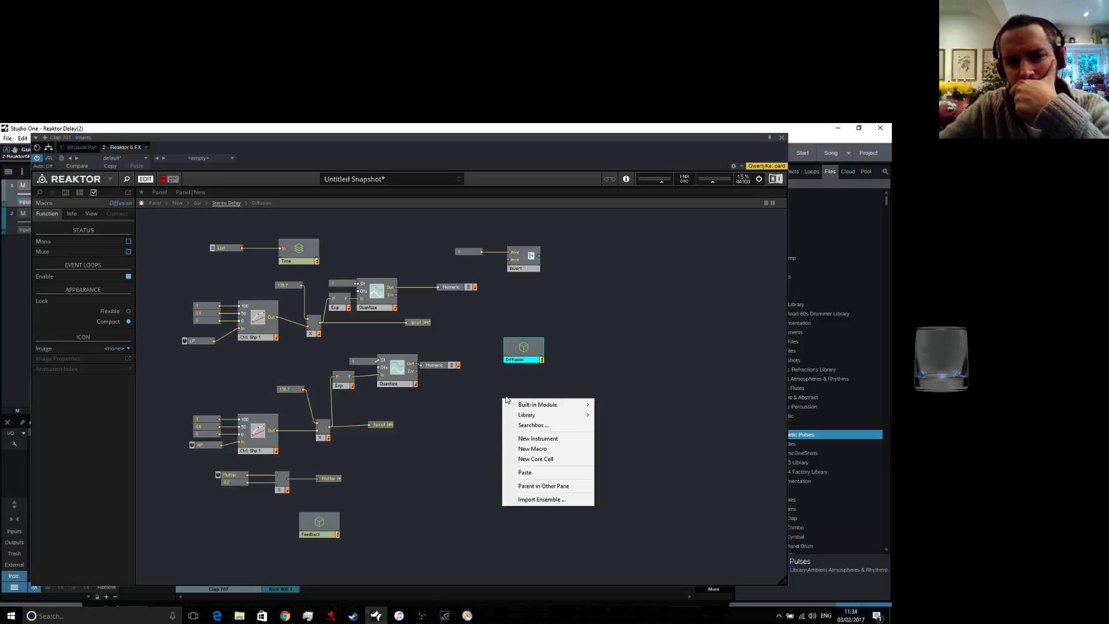
{"action": "left_click", "coordinate": [532, 449]}
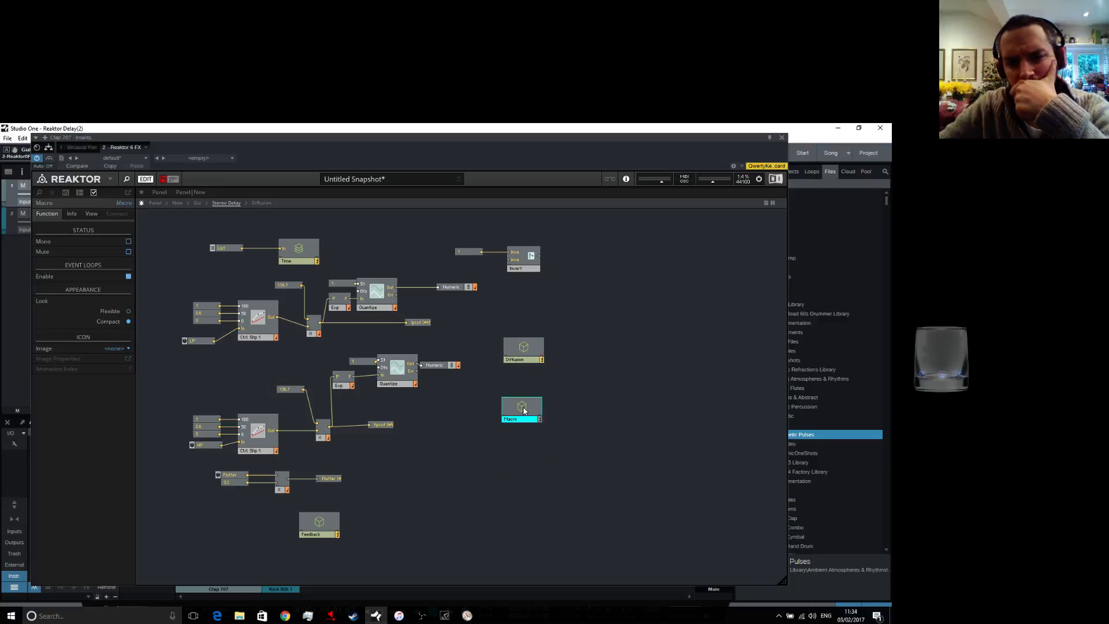
{"action": "right_click", "coordinate": [523, 410]}
{"action": "left_click", "coordinate": [557, 469]}
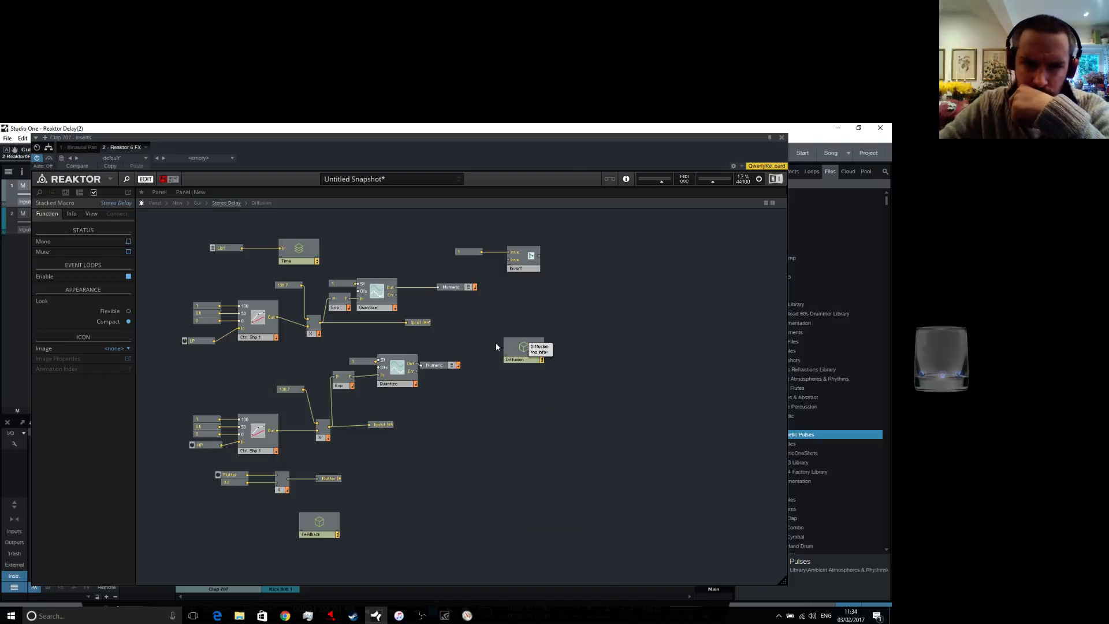
Return to the Gui structure and read the descriptions of the Panel Index module and the Stereo Delay stacked macro
{"action": "double_click", "coordinate": [478, 348]}
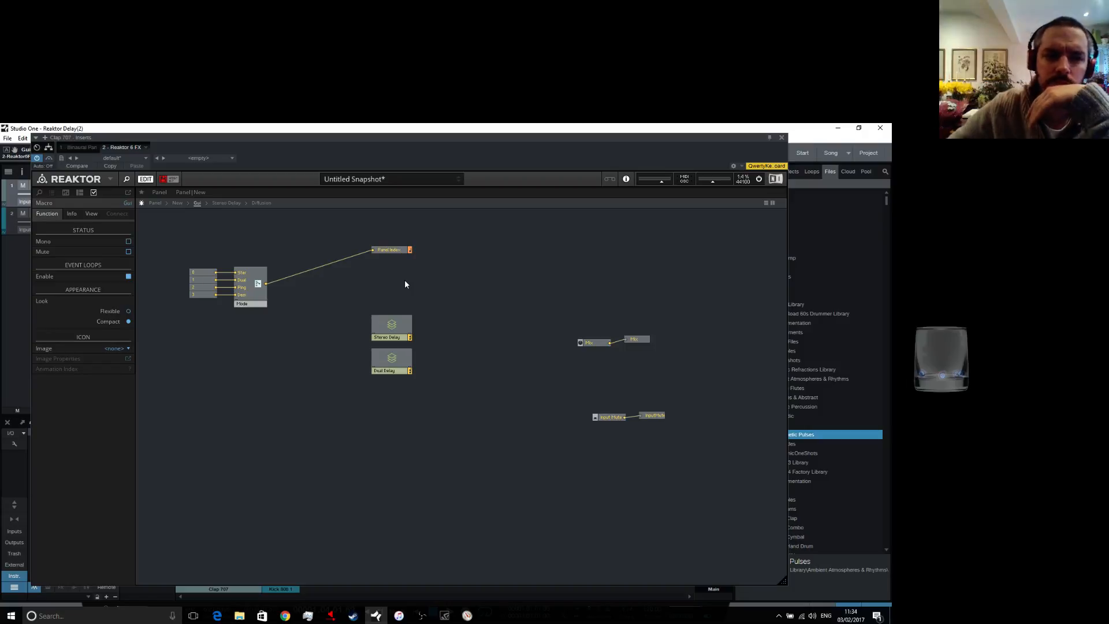
{"action": "left_click", "coordinate": [382, 250]}
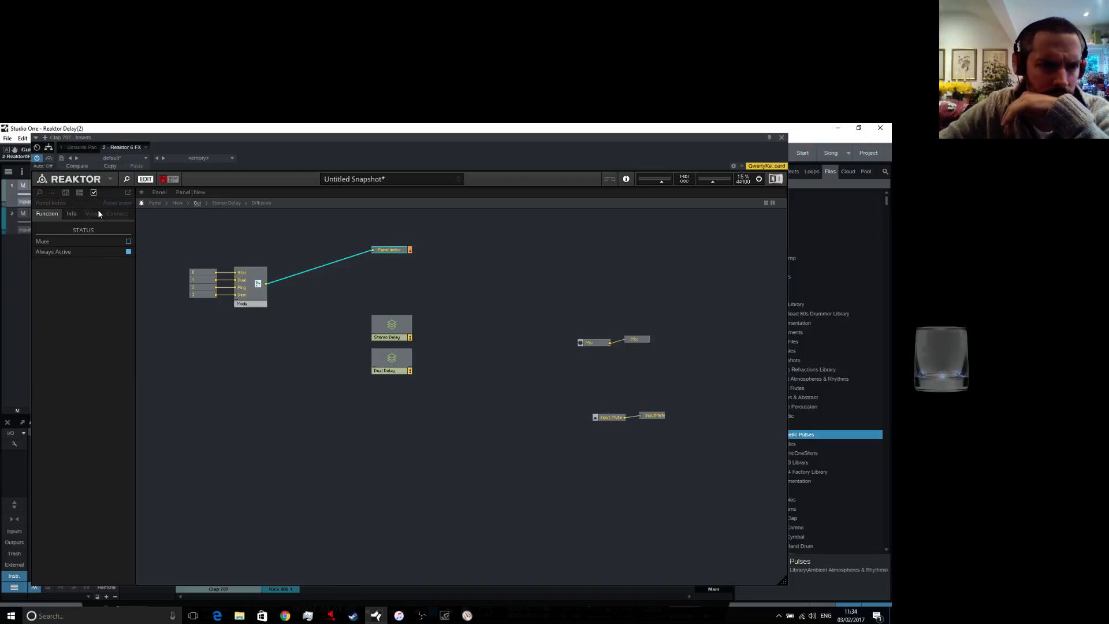
{"action": "left_click", "coordinate": [71, 215]}
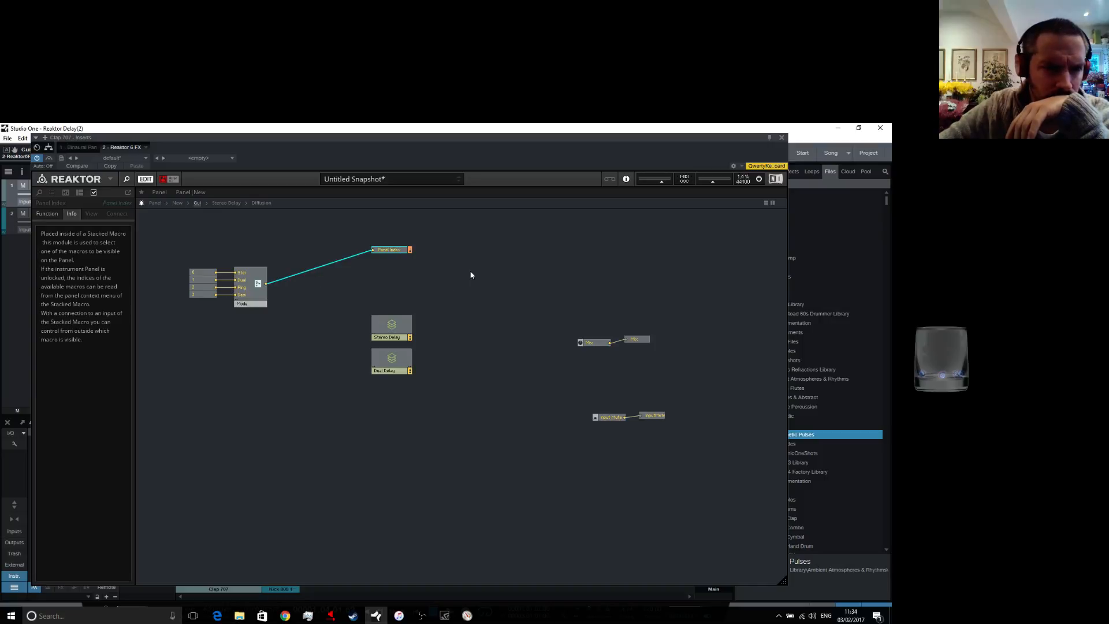
{"action": "mouse_move", "coordinate": [390, 327]}
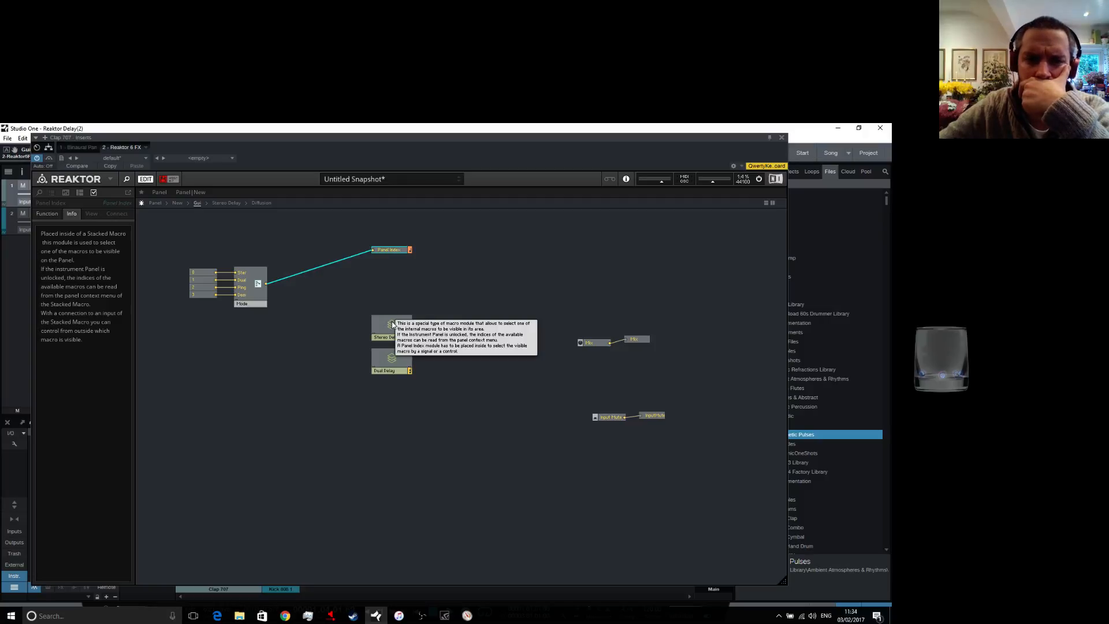
{"action": "left_click", "coordinate": [394, 325]}
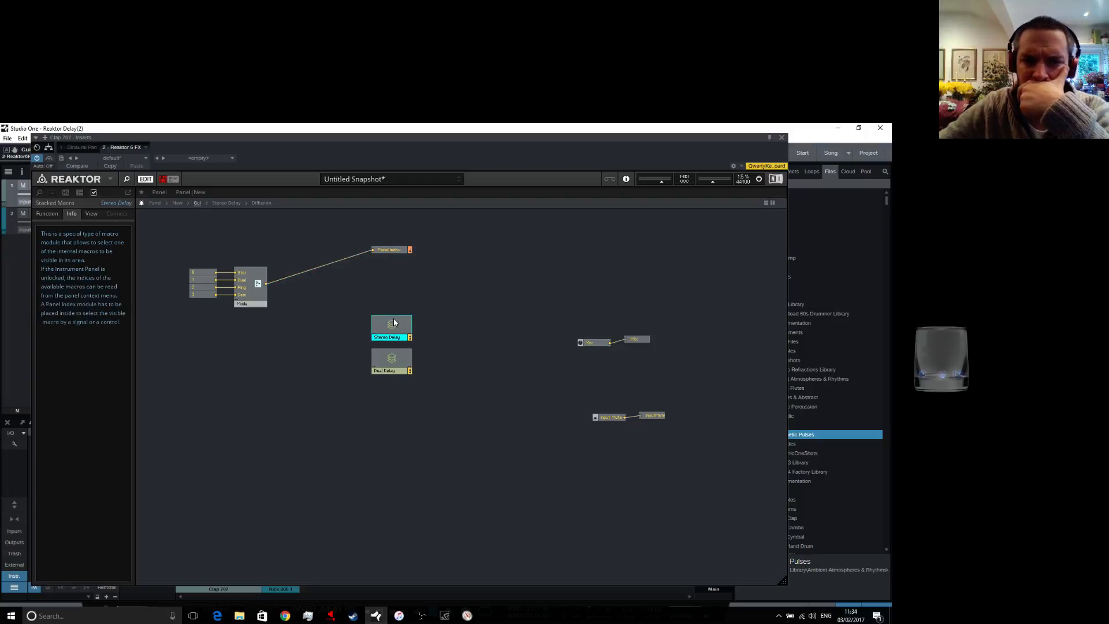
Open the Stereo Delay structure and move the Feedback macro directly below the Diffusion macro
{"action": "double_click", "coordinate": [397, 326]}
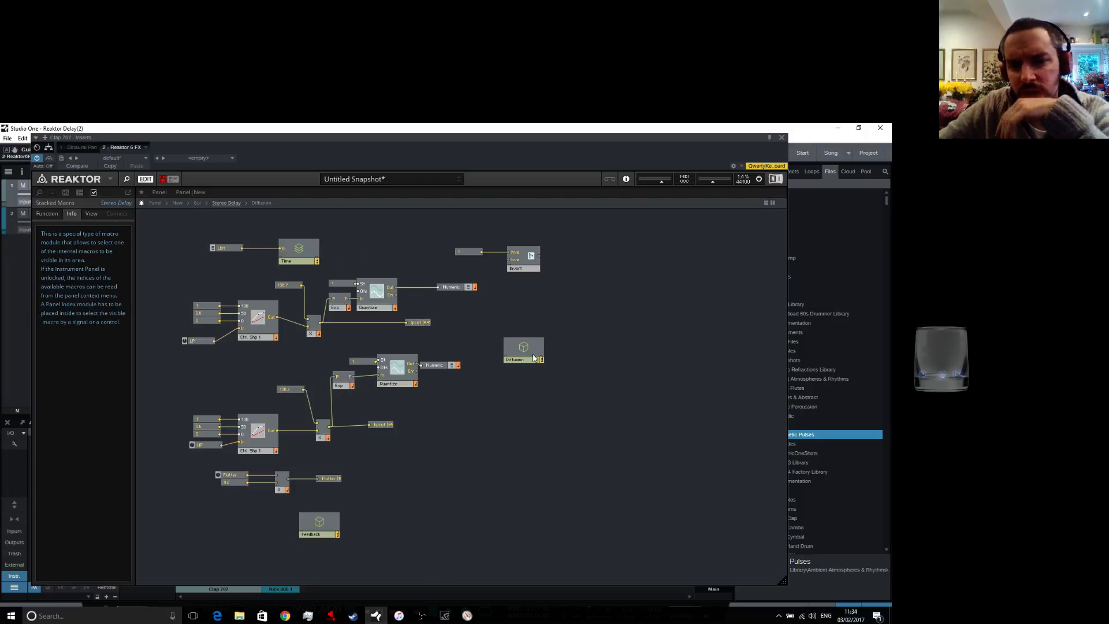
{"action": "left_click_drag", "start_coordinate": [325, 531], "coordinate": [530, 404]}
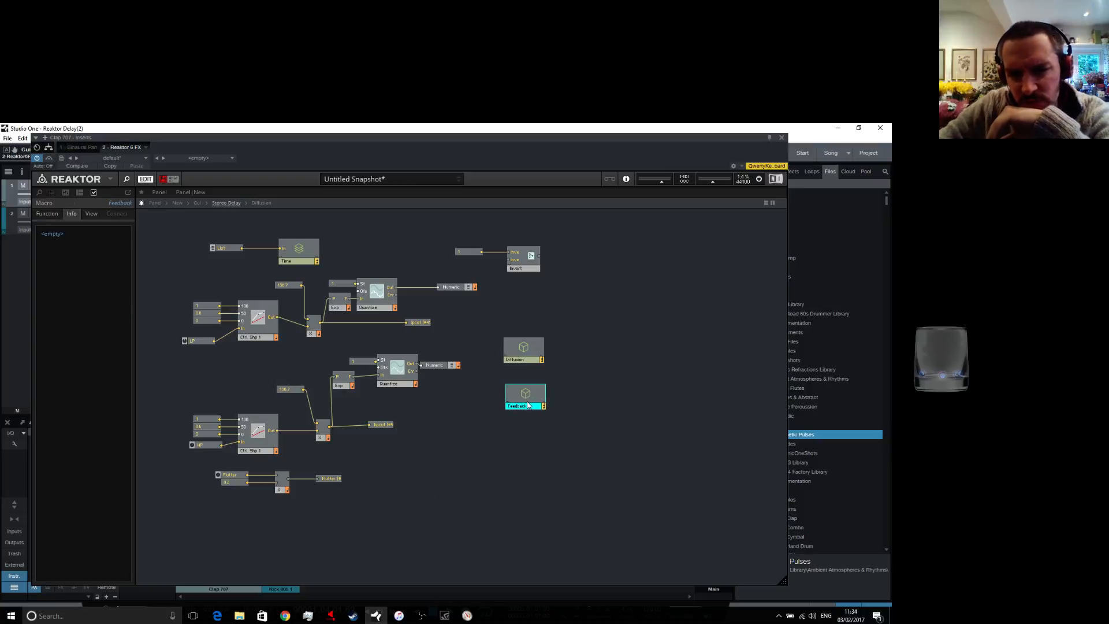
{"action": "left_click", "coordinate": [519, 350]}
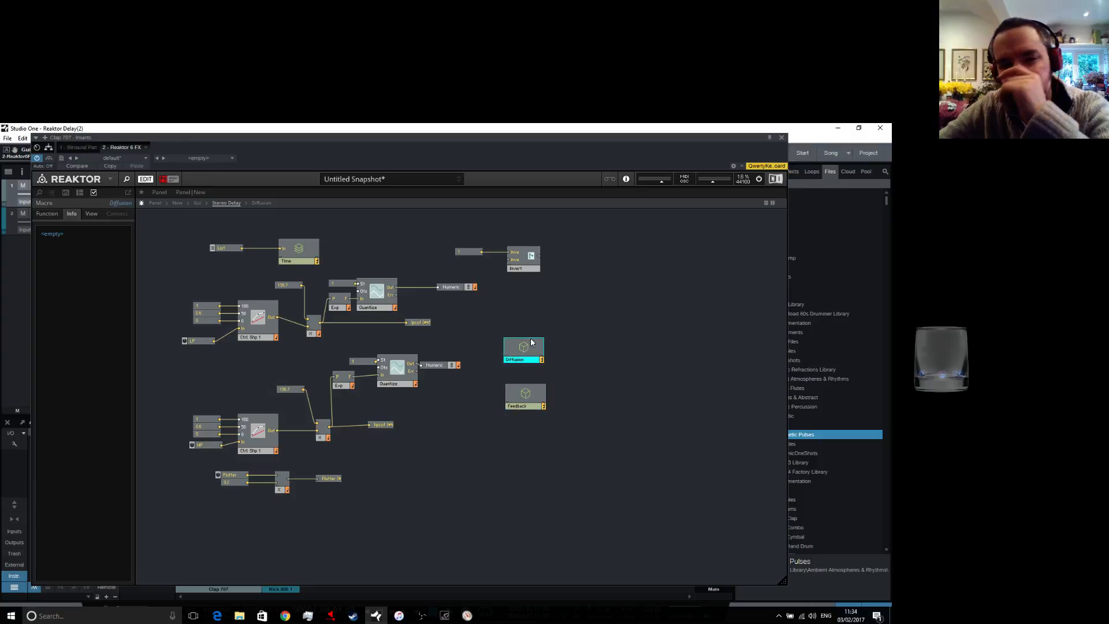
Examine the internal structures of the Feedback and Diffusion macros, returning to the Stereo Delay structure after each
{"action": "left_click", "coordinate": [529, 399]}
{"action": "double_click", "coordinate": [527, 397]}
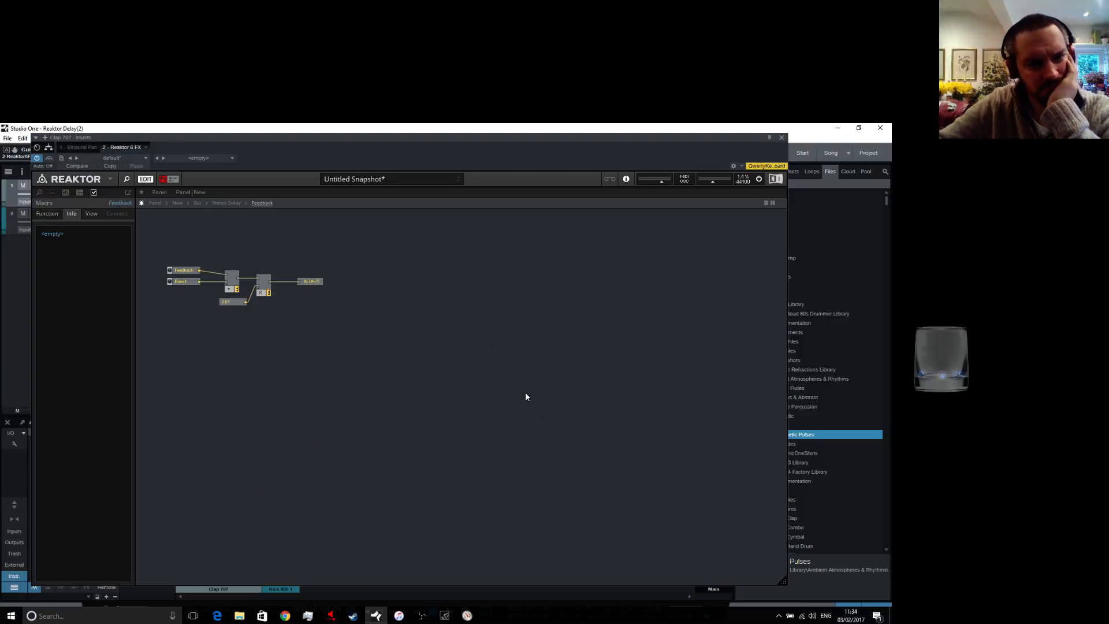
{"action": "double_click", "coordinate": [377, 368]}
{"action": "left_click", "coordinate": [526, 351]}
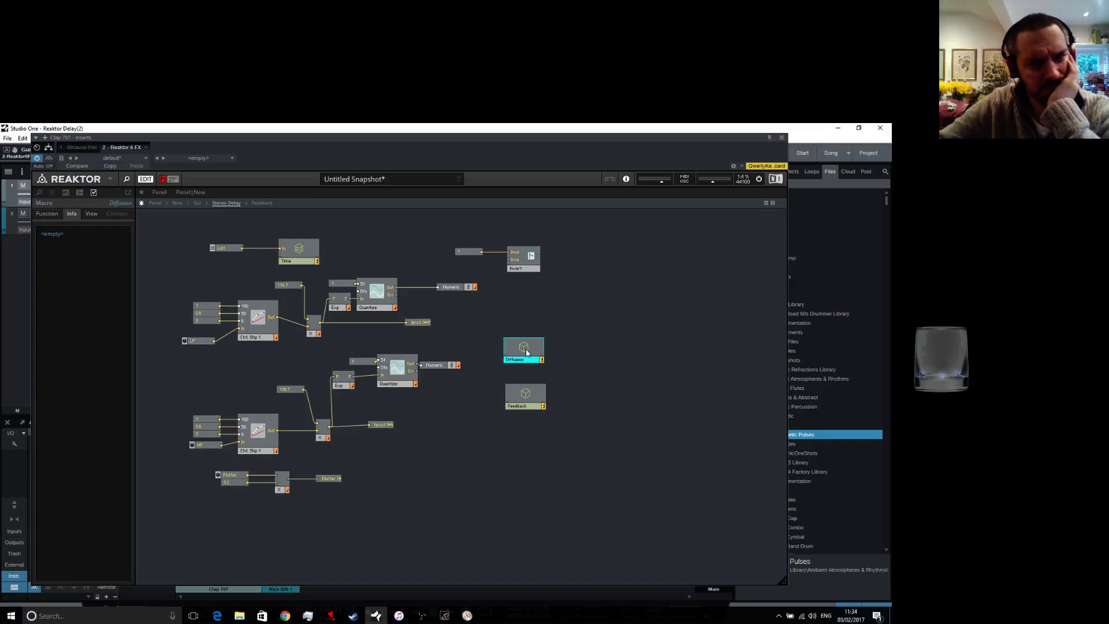
{"action": "double_click", "coordinate": [527, 352]}
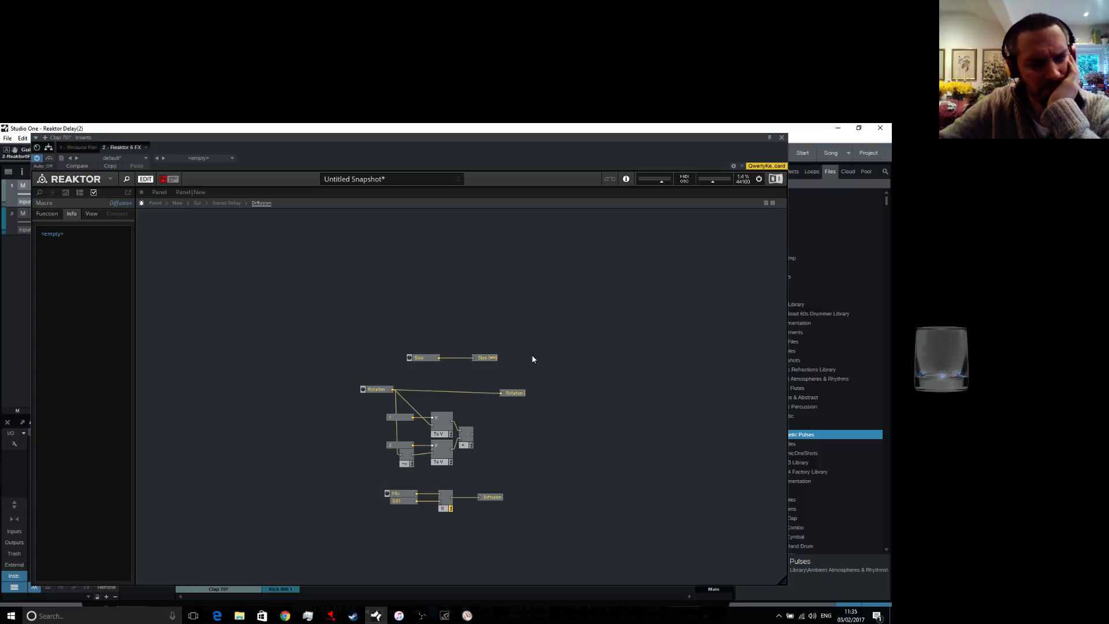
{"action": "double_click", "coordinate": [589, 350]}
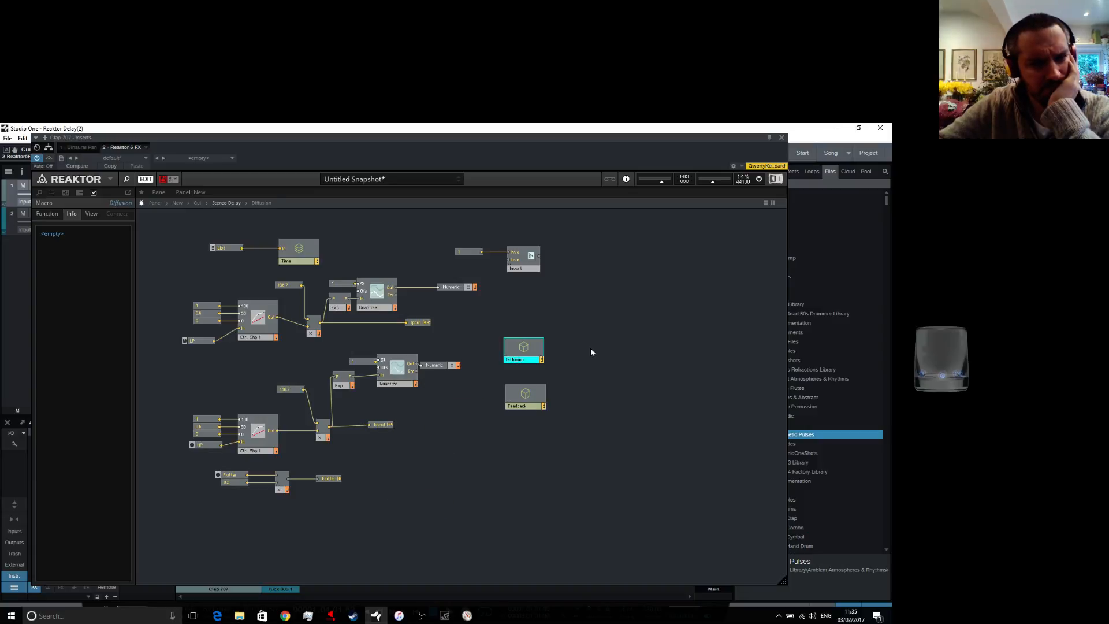
{"action": "right_click", "coordinate": [515, 351]}
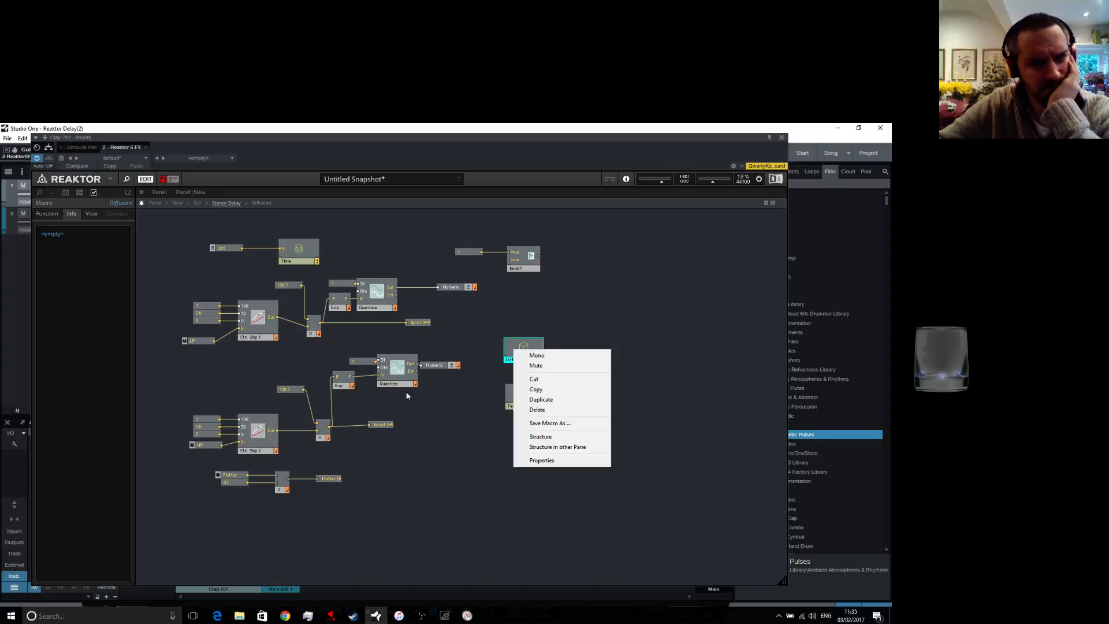
{"action": "left_click", "coordinate": [545, 436]}
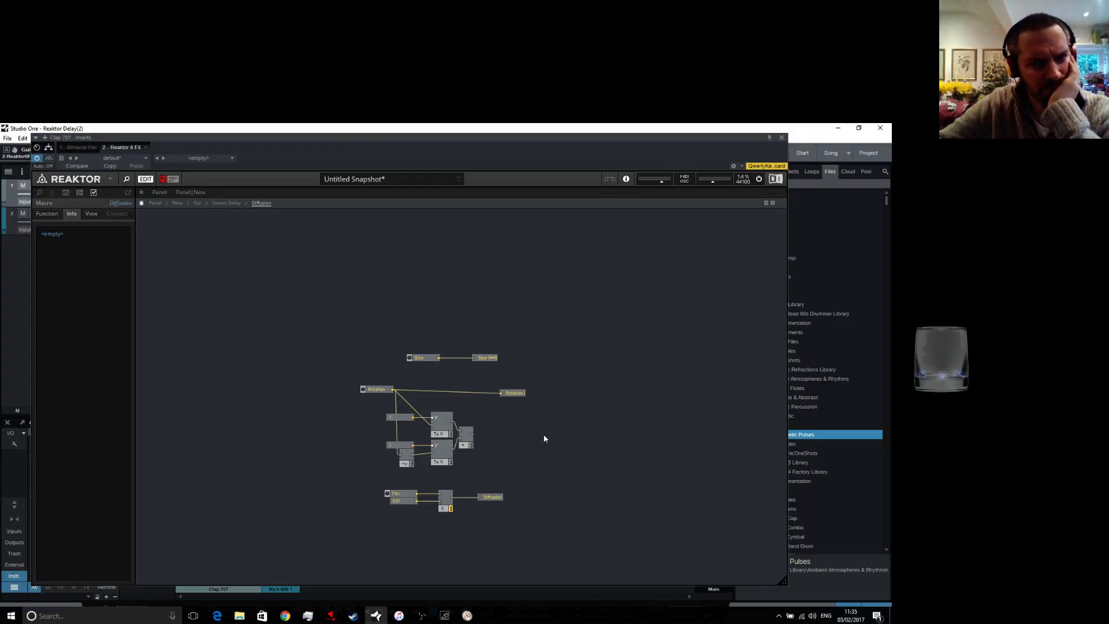
{"action": "double_click", "coordinate": [545, 439]}
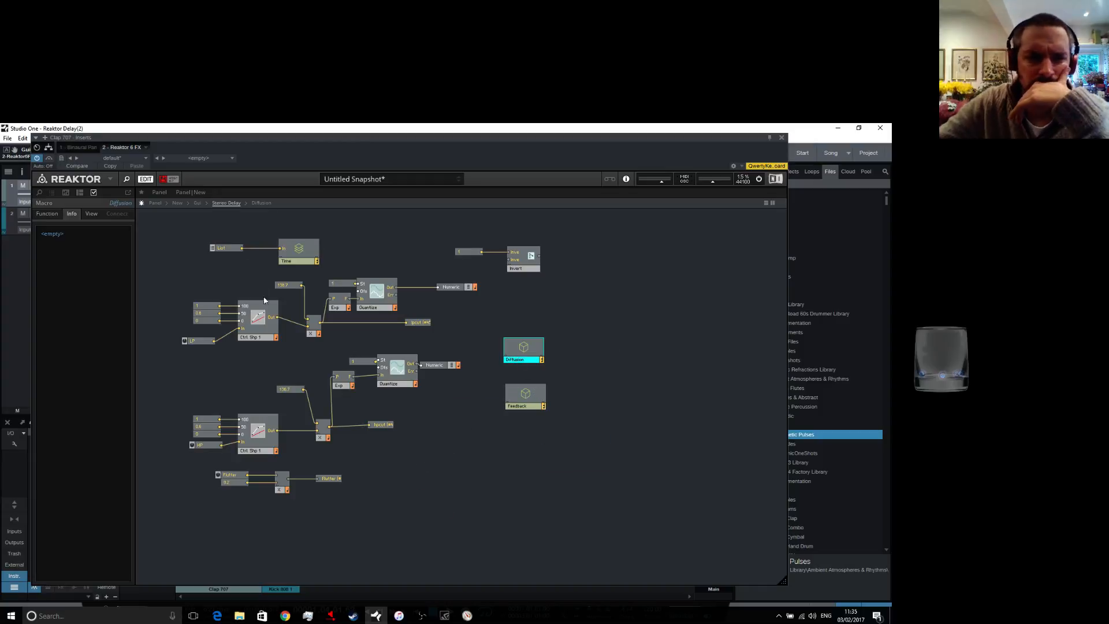
Go back up to the ensemble panel and check the macro indices available in the Stereo Delay stacked macro
{"action": "left_click", "coordinate": [196, 202]}
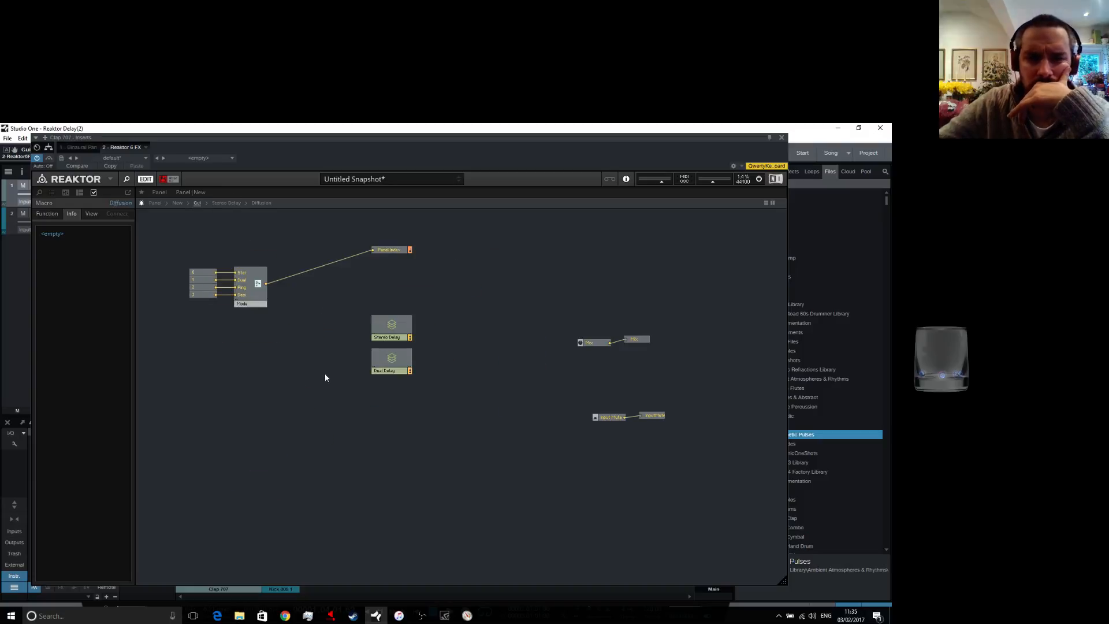
{"action": "left_click", "coordinate": [177, 203]}
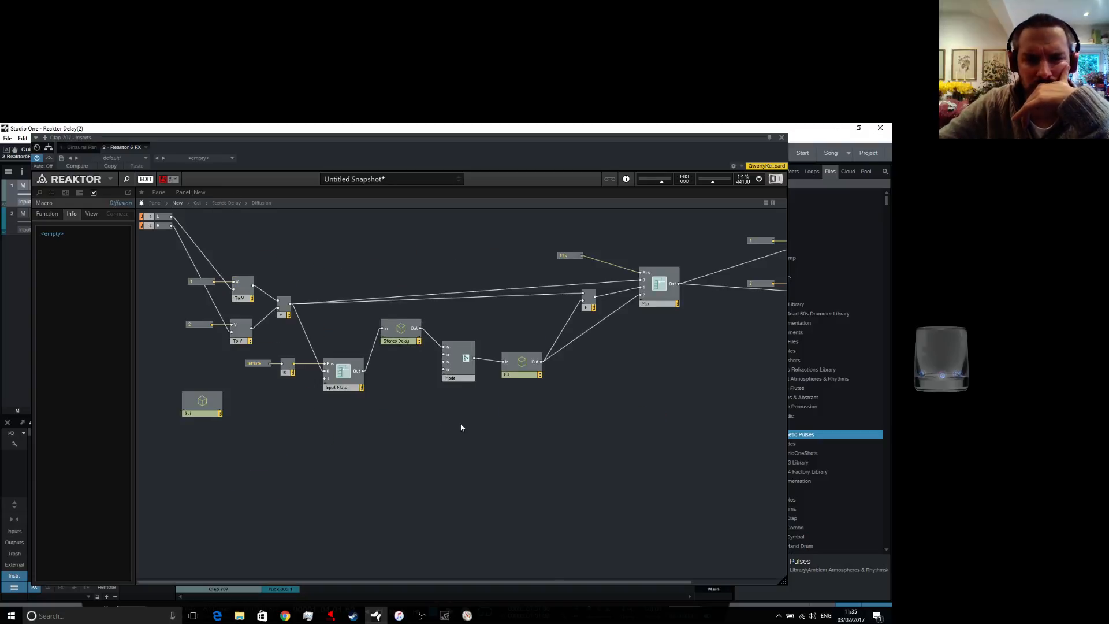
{"action": "left_click", "coordinate": [155, 203]}
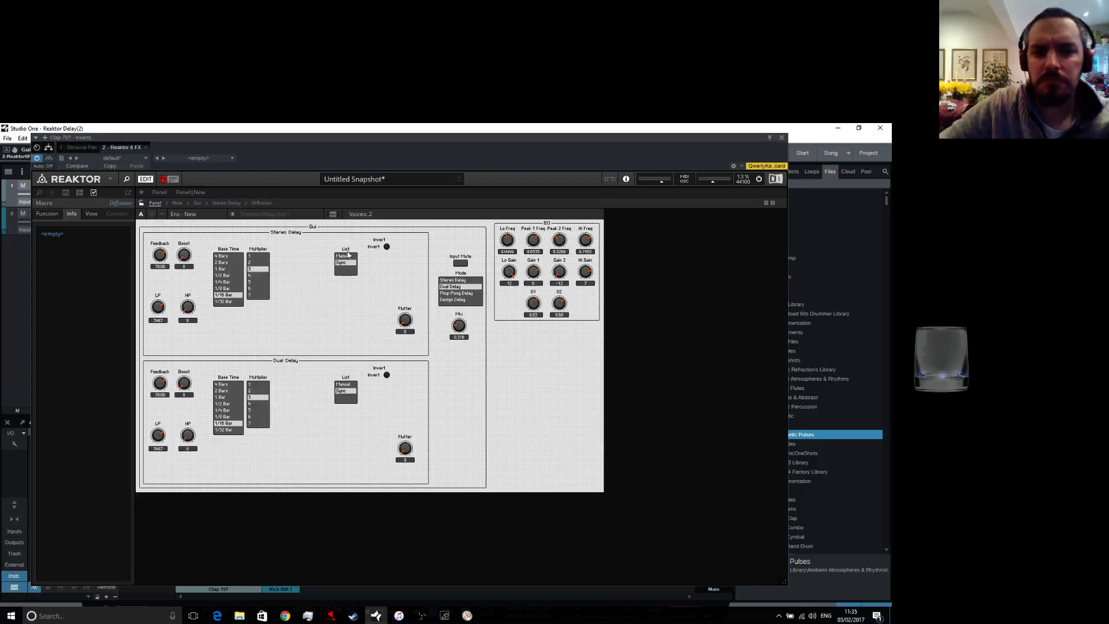
{"action": "right_click", "coordinate": [281, 233]}
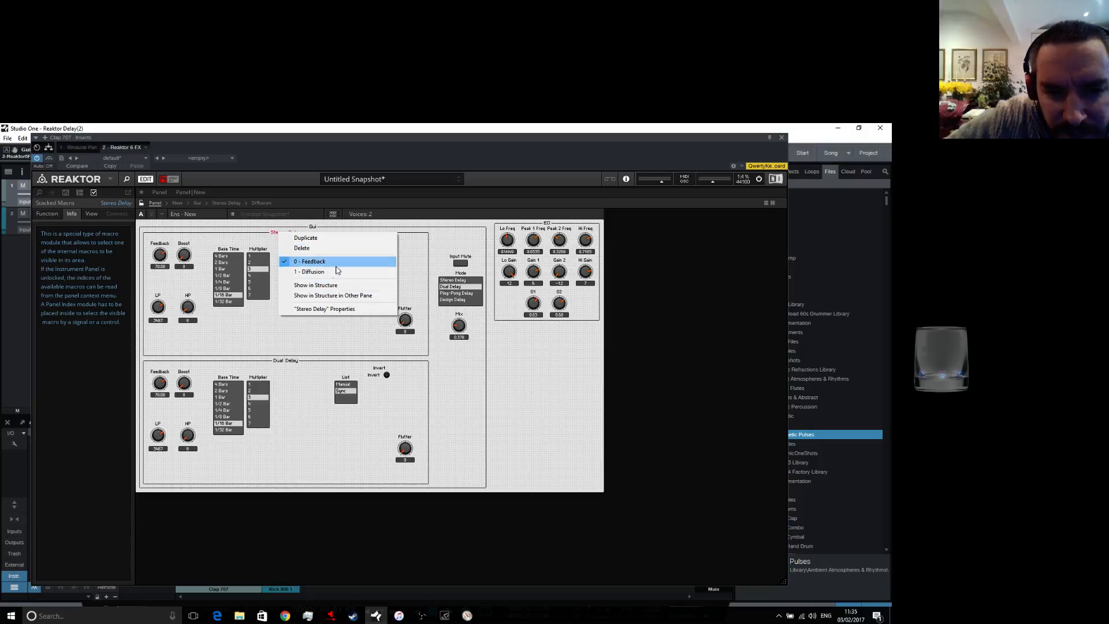
{"action": "left_click", "coordinate": [280, 384]}
Check the panel options of the Sync macros and the macro indices of Stereo Delay's Time stacked macro
{"action": "right_click", "coordinate": [280, 386]}
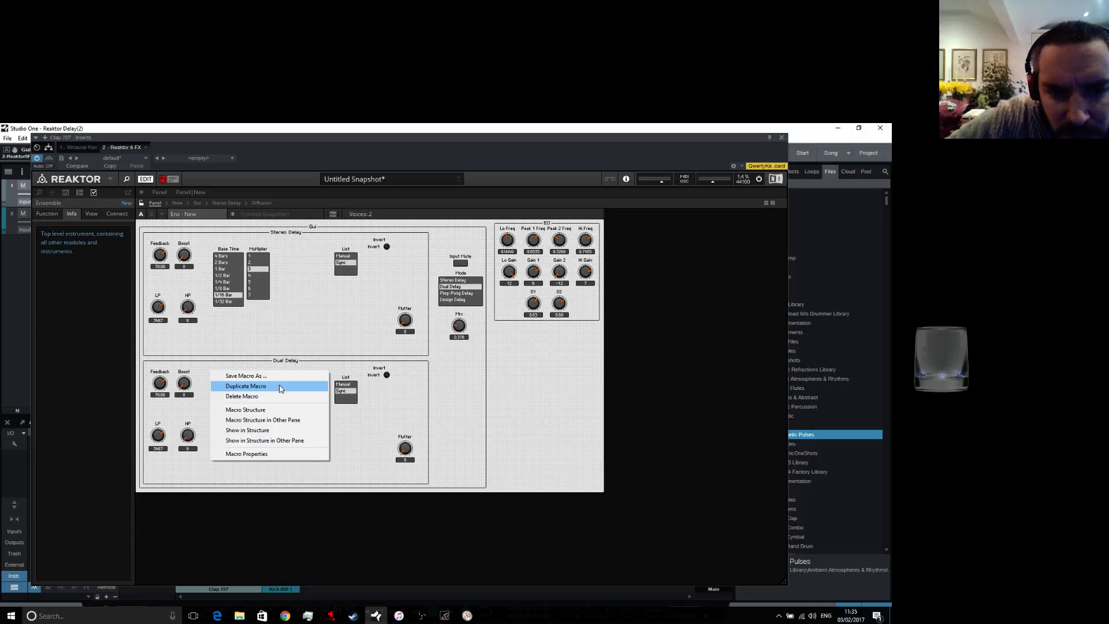
{"action": "left_click", "coordinate": [247, 376]}
{"action": "left_click", "coordinate": [404, 370]}
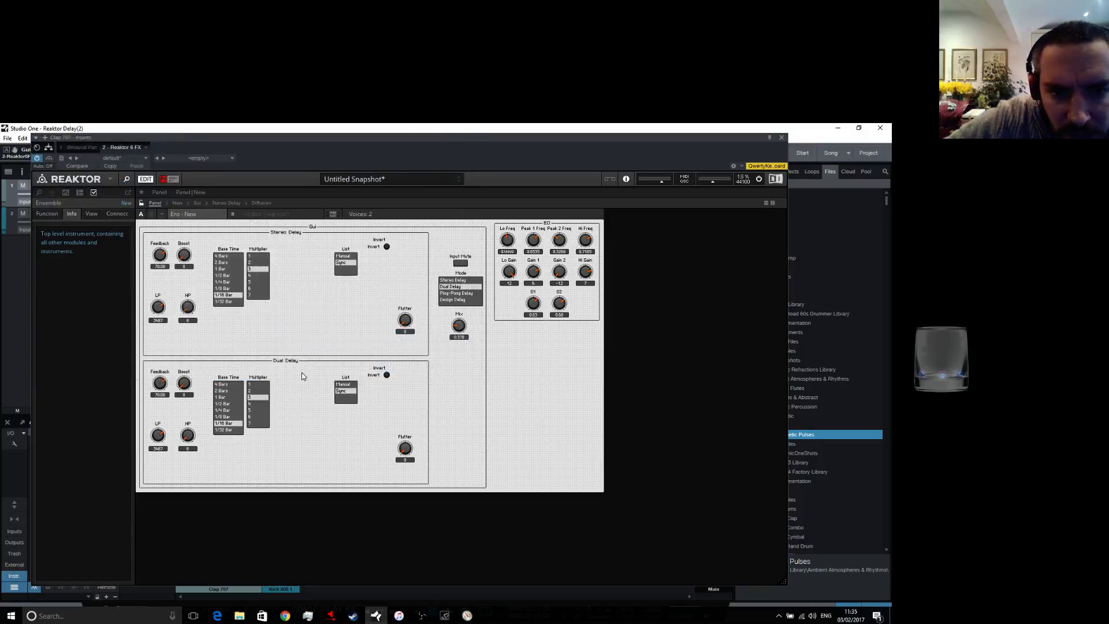
{"action": "left_click", "coordinate": [282, 373]}
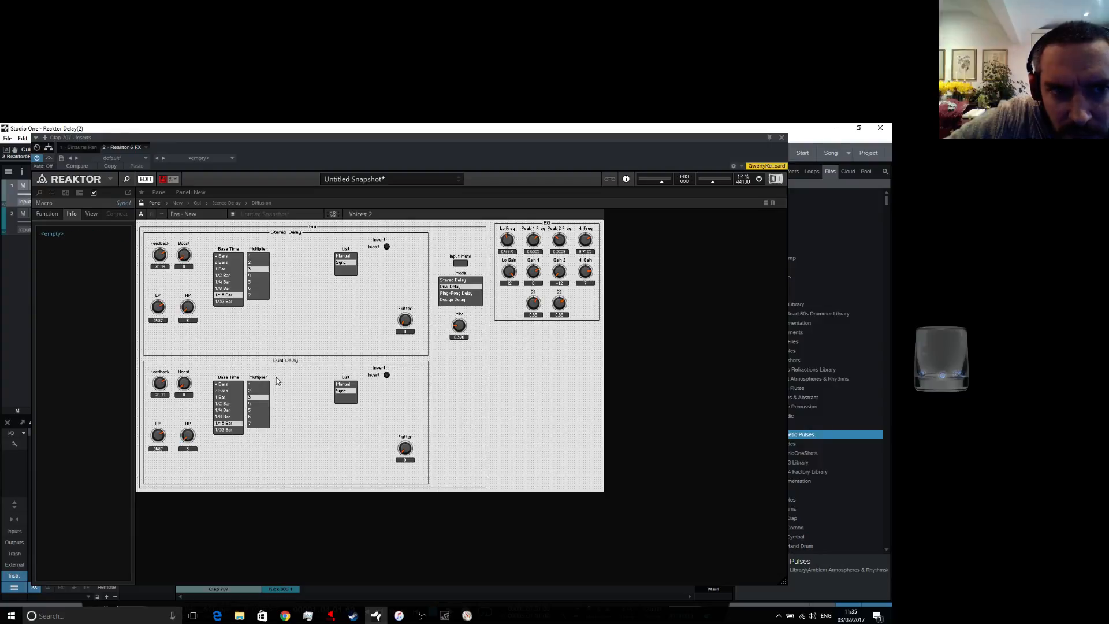
{"action": "left_click", "coordinate": [272, 245]}
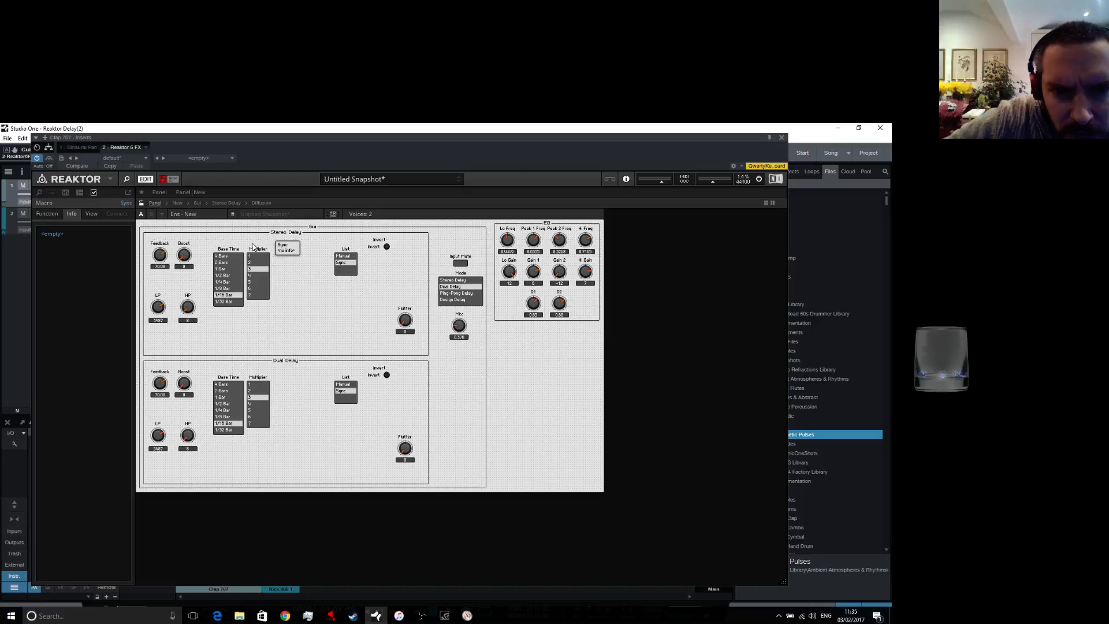
{"action": "right_click", "coordinate": [254, 242]}
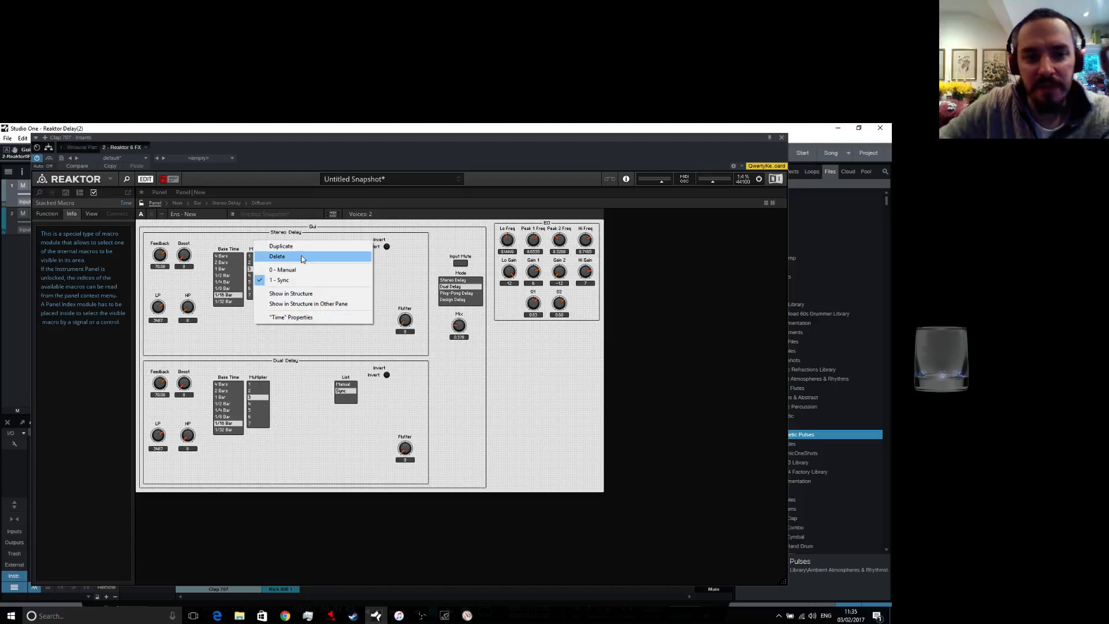
{"action": "left_click", "coordinate": [383, 346]}
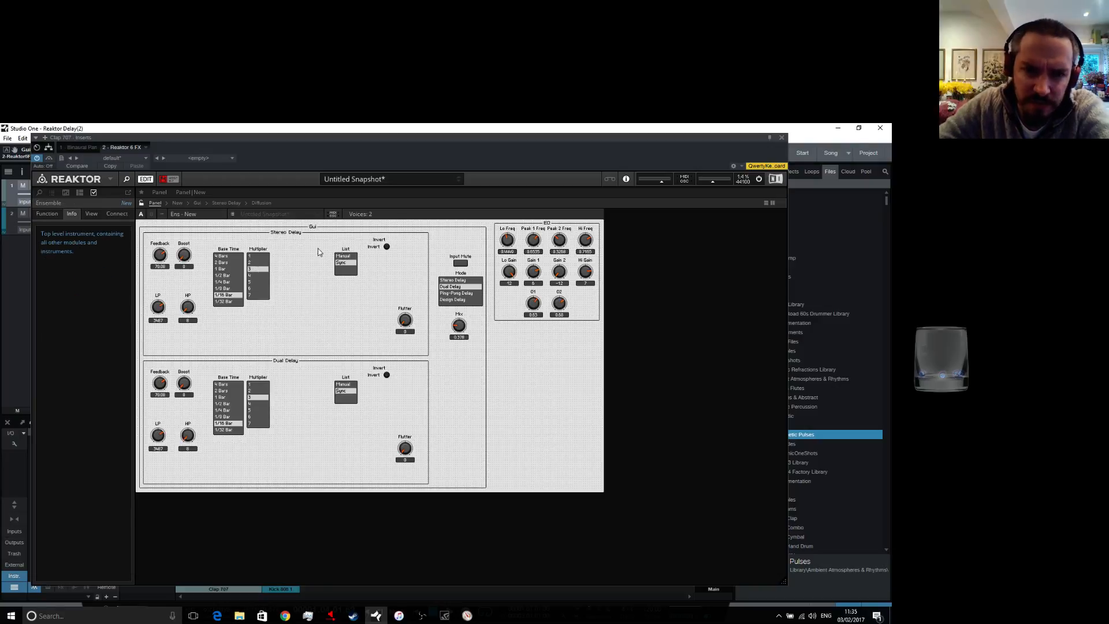
Select the Mode switch on the panel and open the structure of the New instrument
{"action": "mouse_move", "coordinate": [458, 283]}
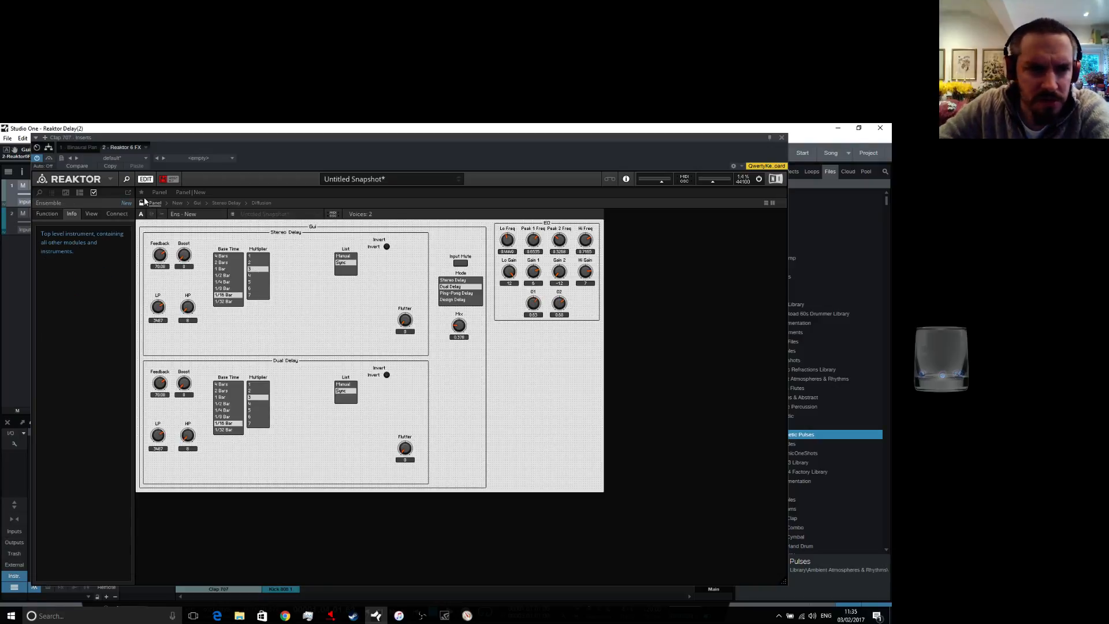
{"action": "left_click", "coordinate": [457, 286]}
{"action": "left_click", "coordinate": [185, 203]}
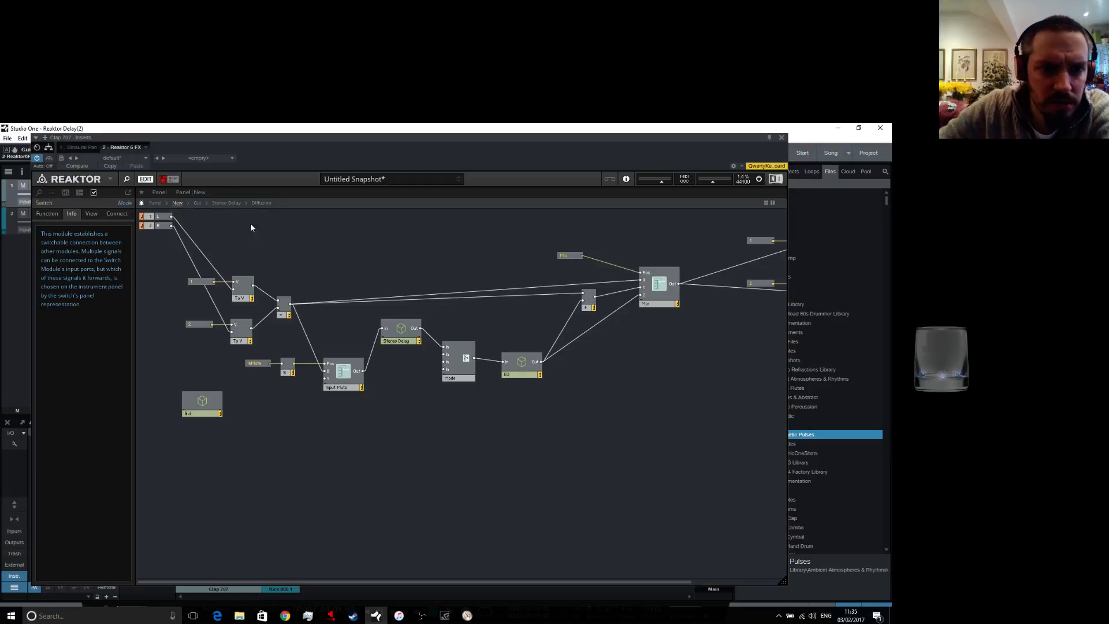
Open the Gui macro's structure, move the Panel Index module slightly down and enable its Always Active option
{"action": "double_click", "coordinate": [211, 406]}
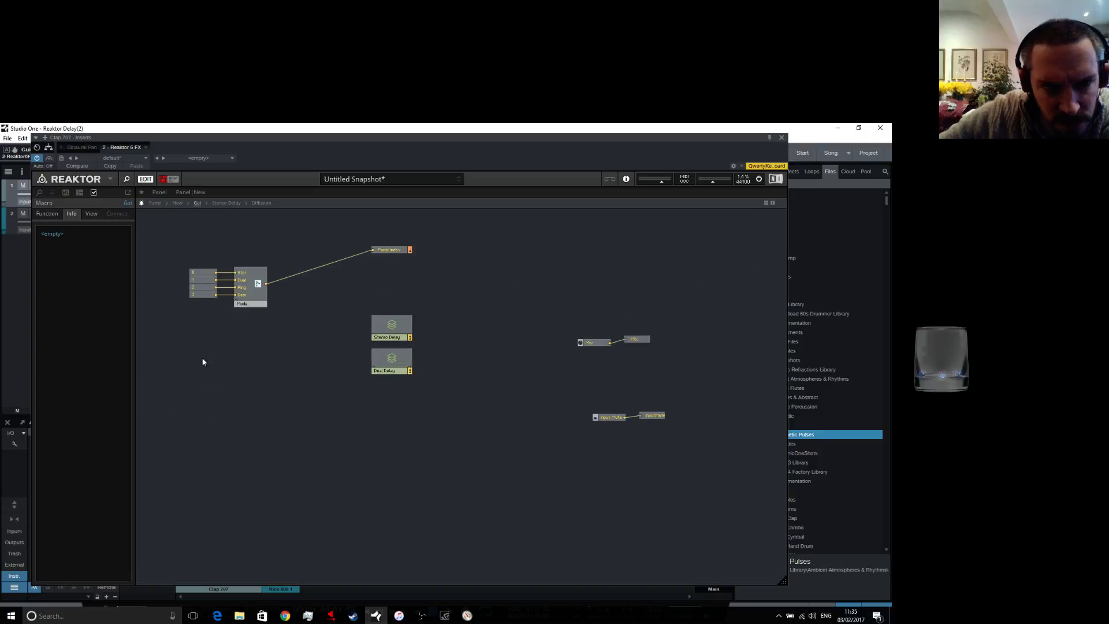
{"action": "left_click", "coordinate": [260, 294]}
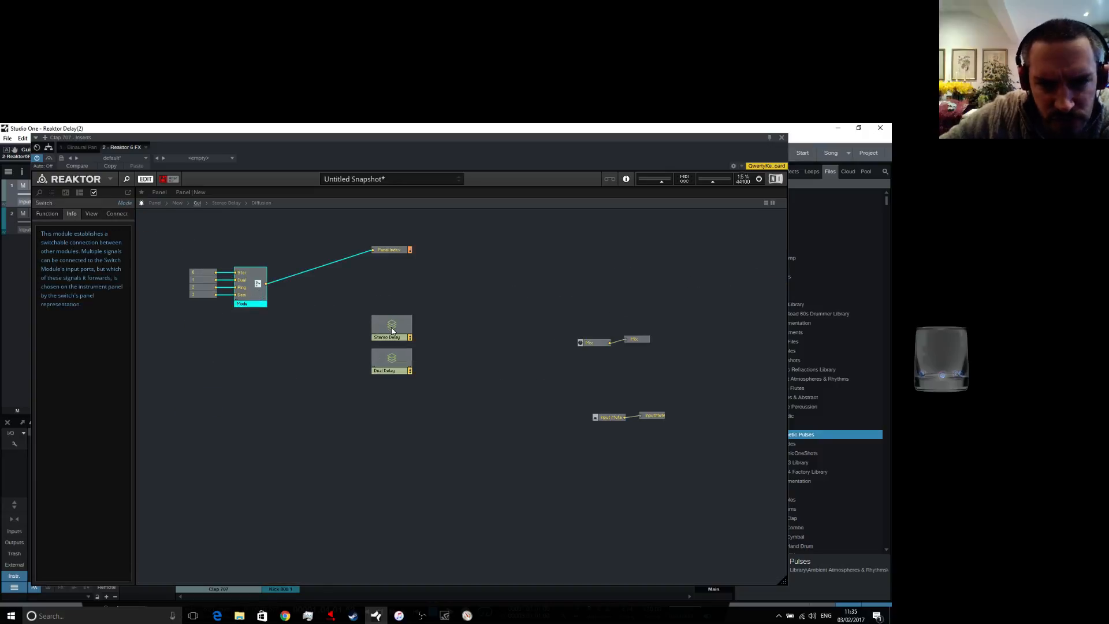
{"action": "left_click", "coordinate": [390, 249]}
{"action": "left_click_drag", "start_coordinate": [390, 250], "coordinate": [390, 263]}
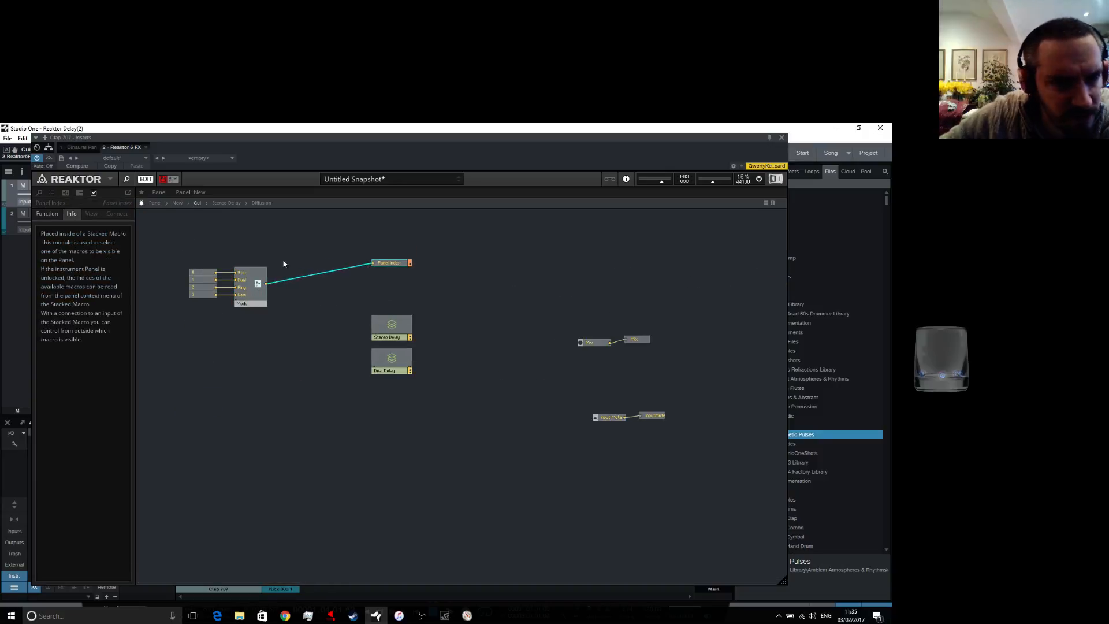
{"action": "left_click", "coordinate": [50, 215]}
{"action": "left_click", "coordinate": [129, 252]}
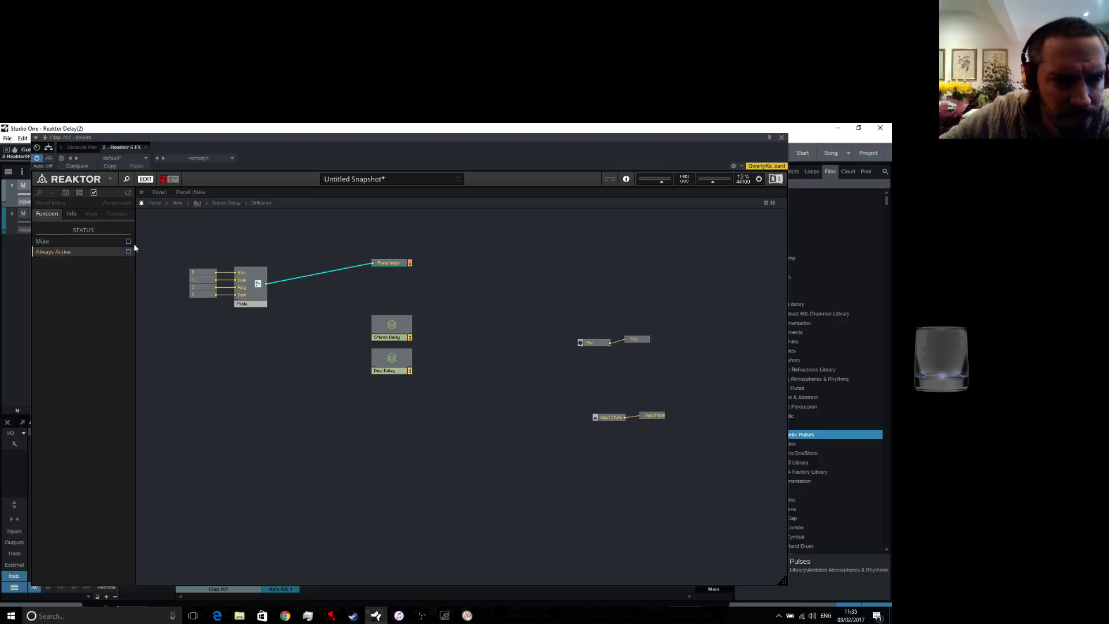
Test the Stereo Delay and Dual Delay modes on the panel, checking back and forth against the New instrument's structure
{"action": "left_click", "coordinate": [159, 192]}
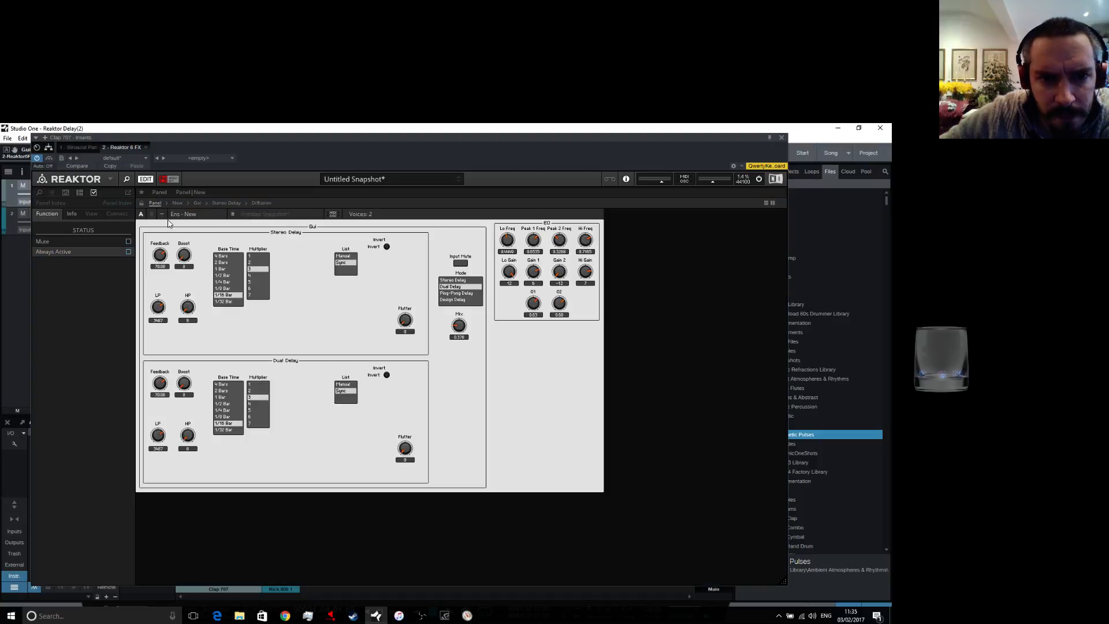
{"action": "left_click", "coordinate": [455, 285]}
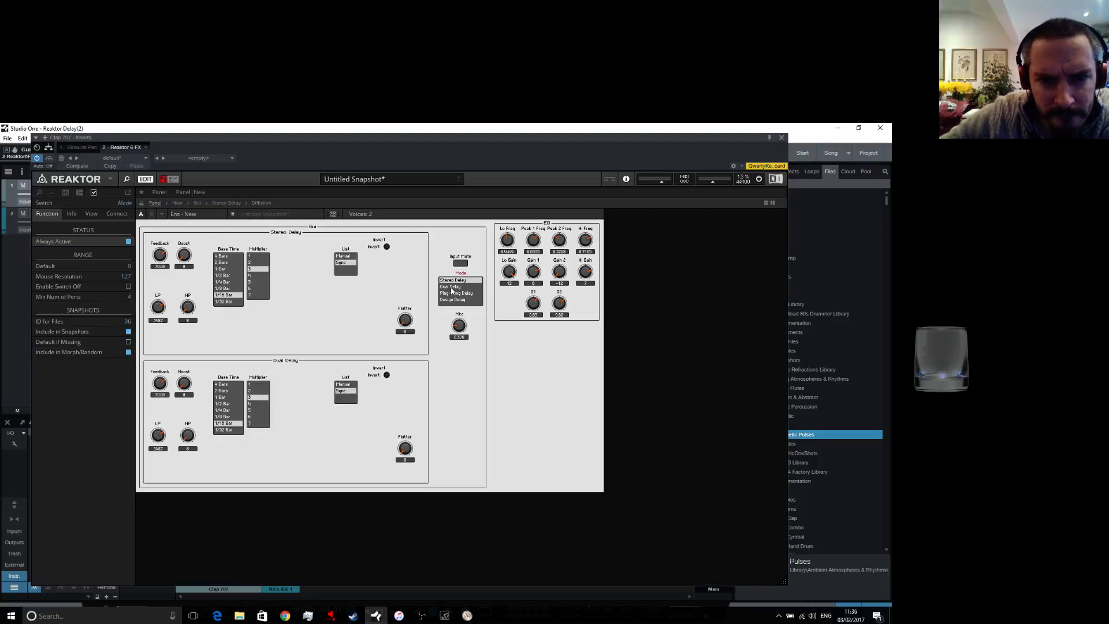
{"action": "left_click", "coordinate": [451, 286]}
{"action": "left_click", "coordinate": [450, 293]}
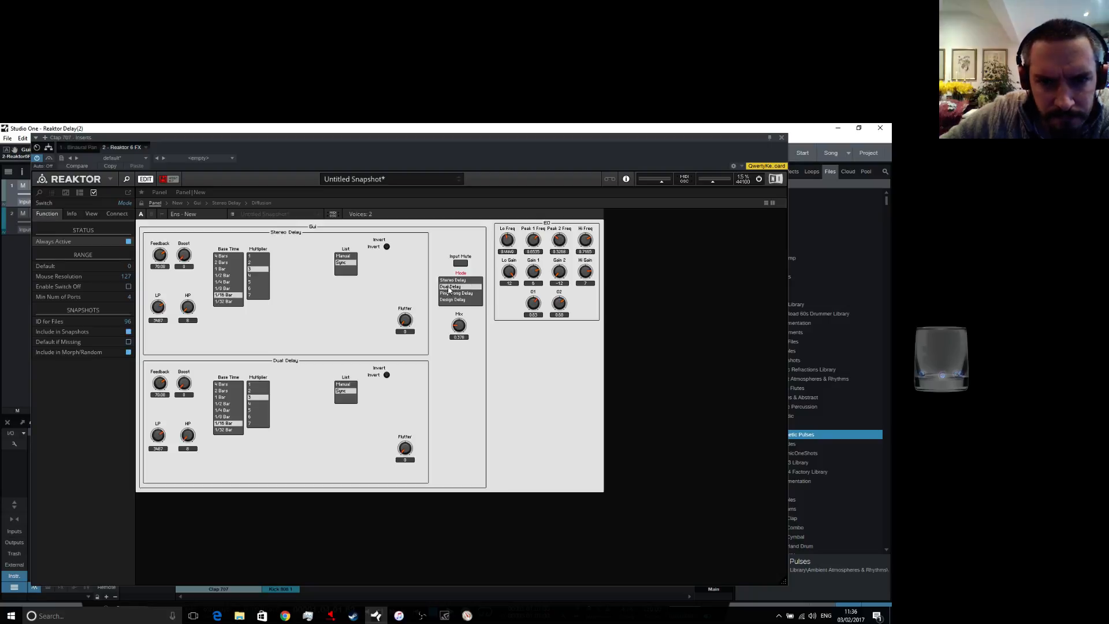
{"action": "left_click", "coordinate": [177, 203]}
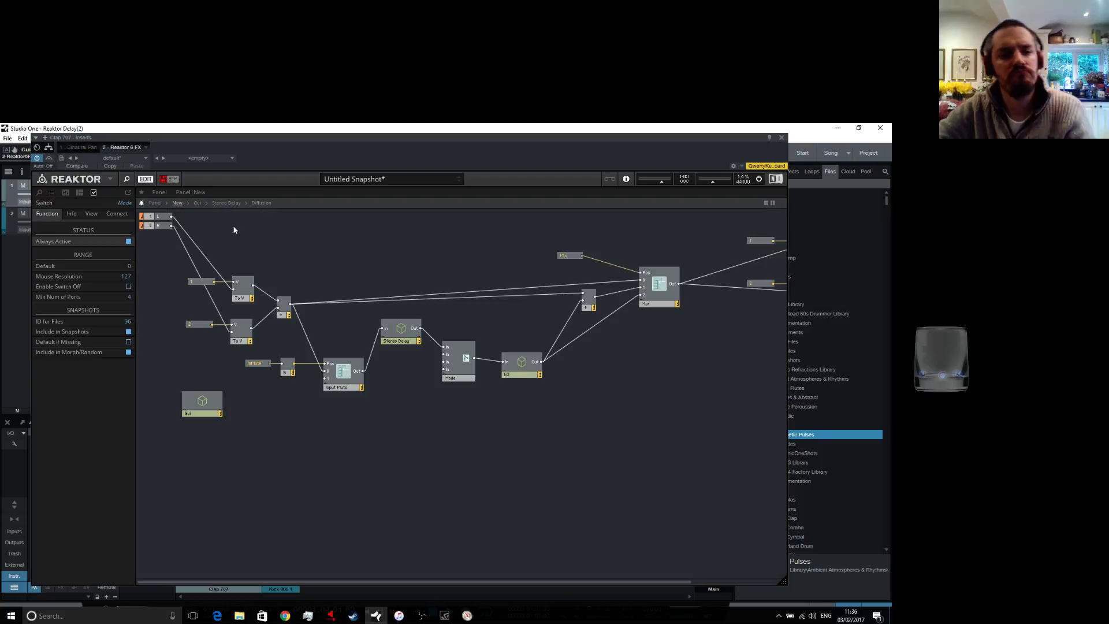
{"action": "left_click", "coordinate": [157, 203]}
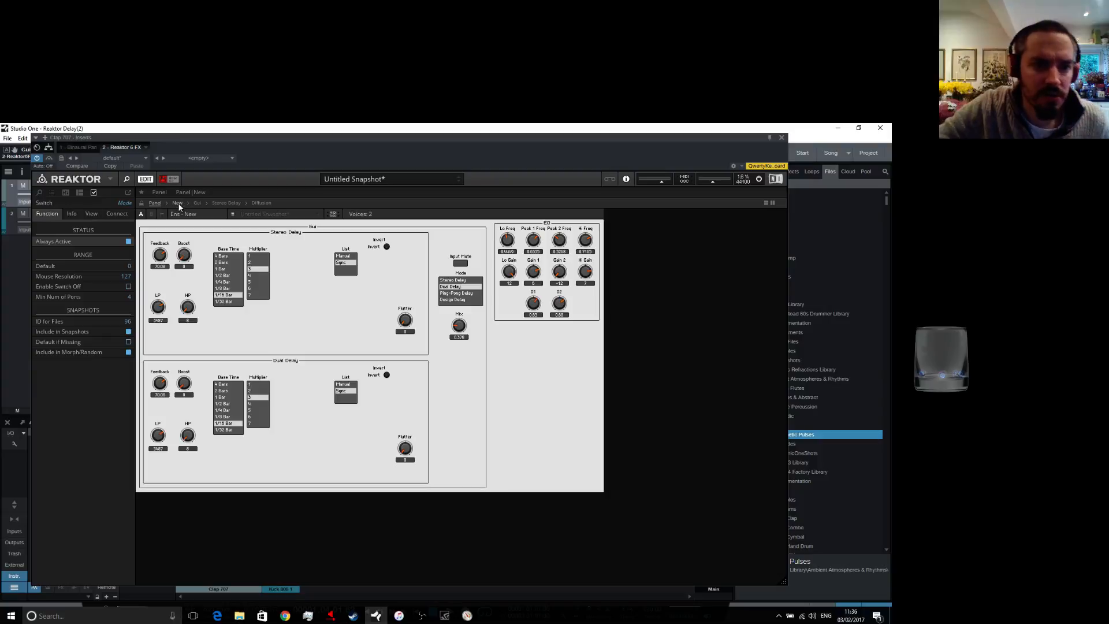
{"action": "left_click", "coordinate": [178, 204]}
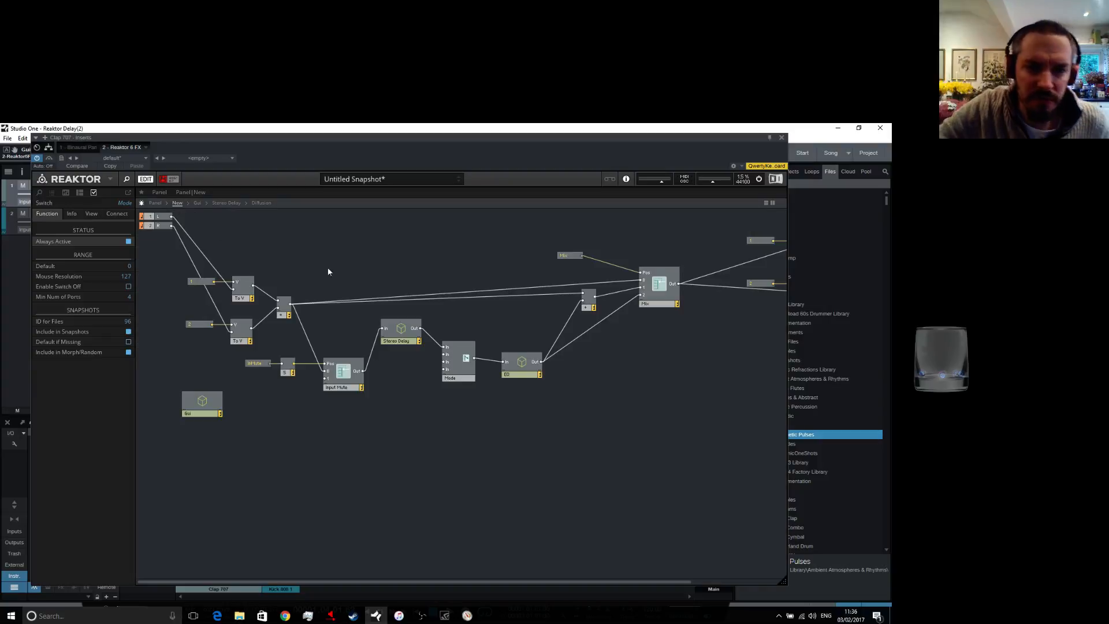
{"action": "left_click", "coordinate": [156, 192]}
{"action": "left_click", "coordinate": [178, 203]}
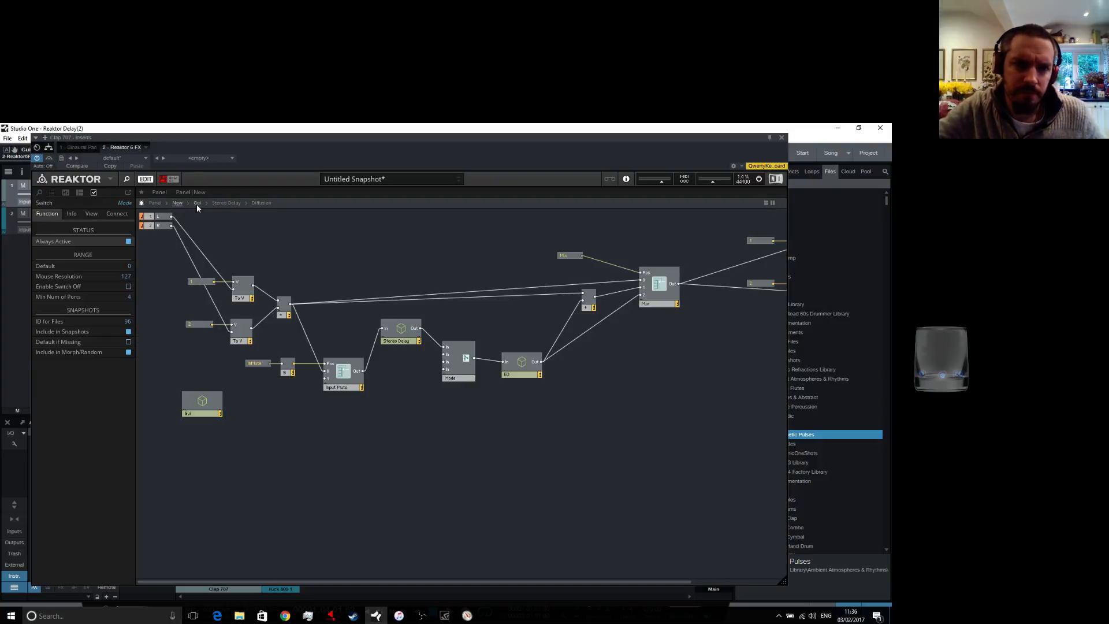
In the Gui structure, nudge the Mode switch and delete its wire to Panel Index
{"action": "left_click", "coordinate": [196, 204]}
{"action": "left_click_drag", "start_coordinate": [248, 302], "coordinate": [241, 304]}
{"action": "left_click", "coordinate": [289, 299]}
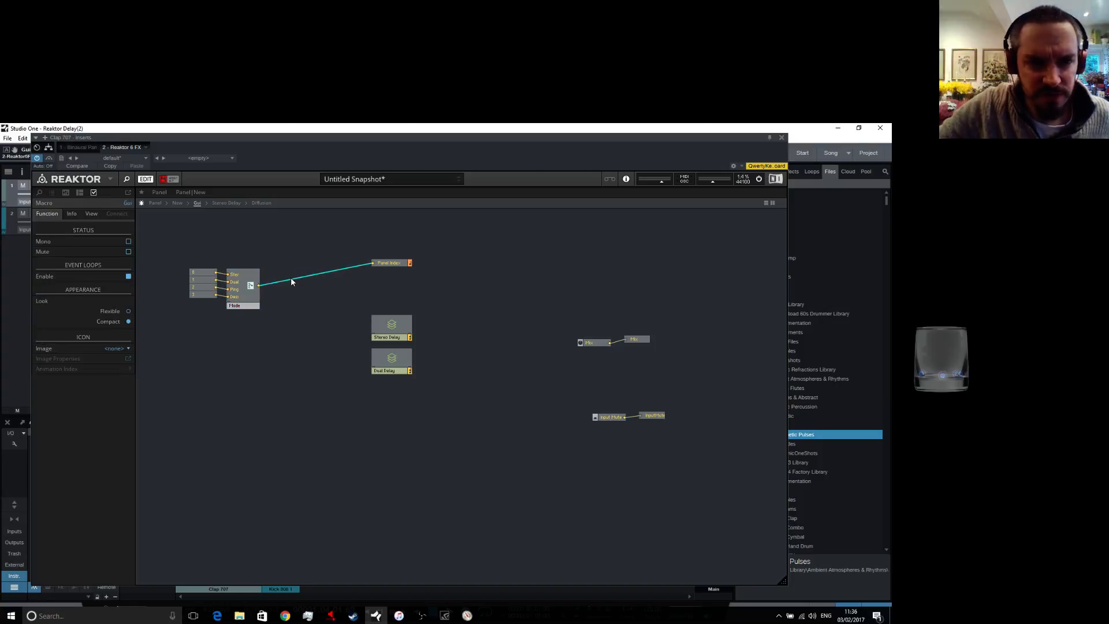
{"action": "right_click", "coordinate": [291, 282]}
{"action": "left_click", "coordinate": [305, 286]}
{"action": "right_click", "coordinate": [294, 300]}
{"action": "mouse_move", "coordinate": [352, 316]}
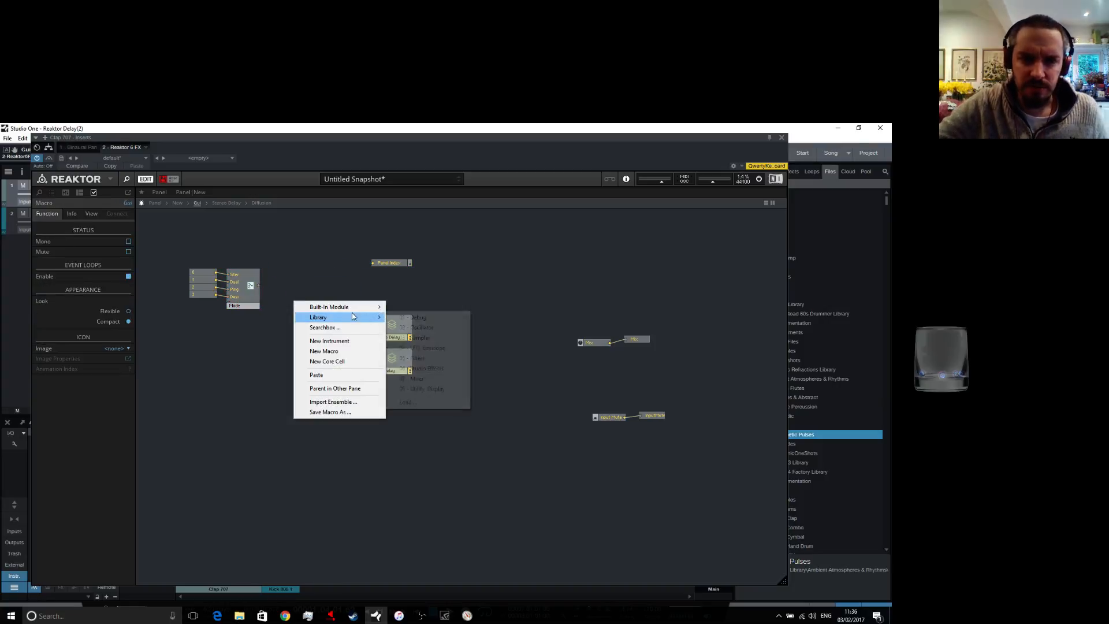
{"action": "left_click", "coordinate": [337, 280]}
Test the Mode switch on the panel with Stereo Delay and go back into the New structure
{"action": "left_click", "coordinate": [154, 203]}
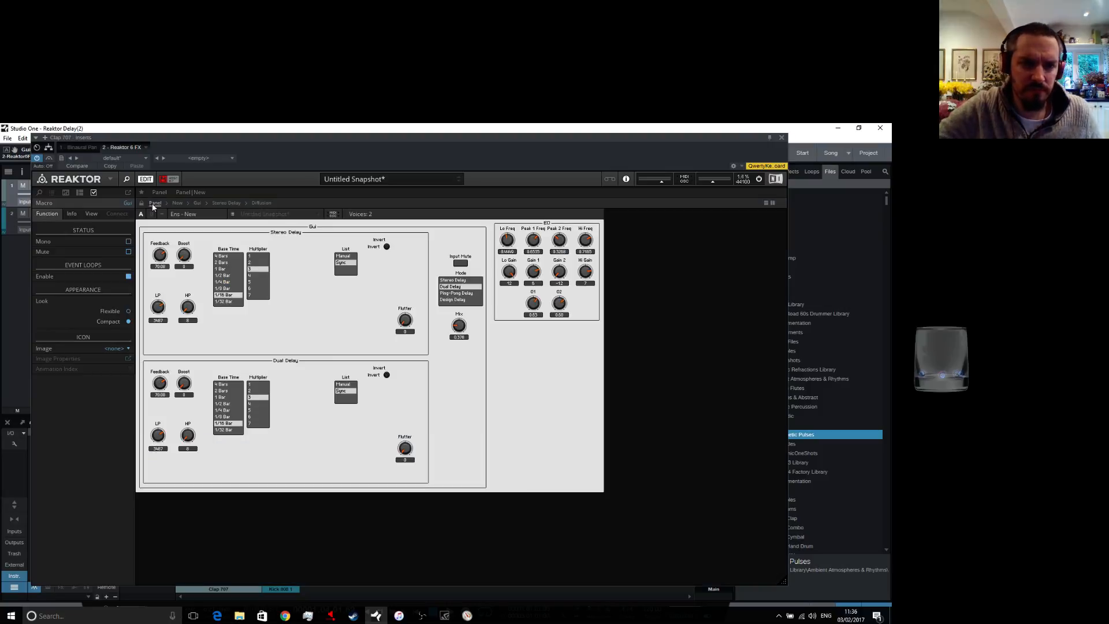
{"action": "left_click", "coordinate": [457, 283]}
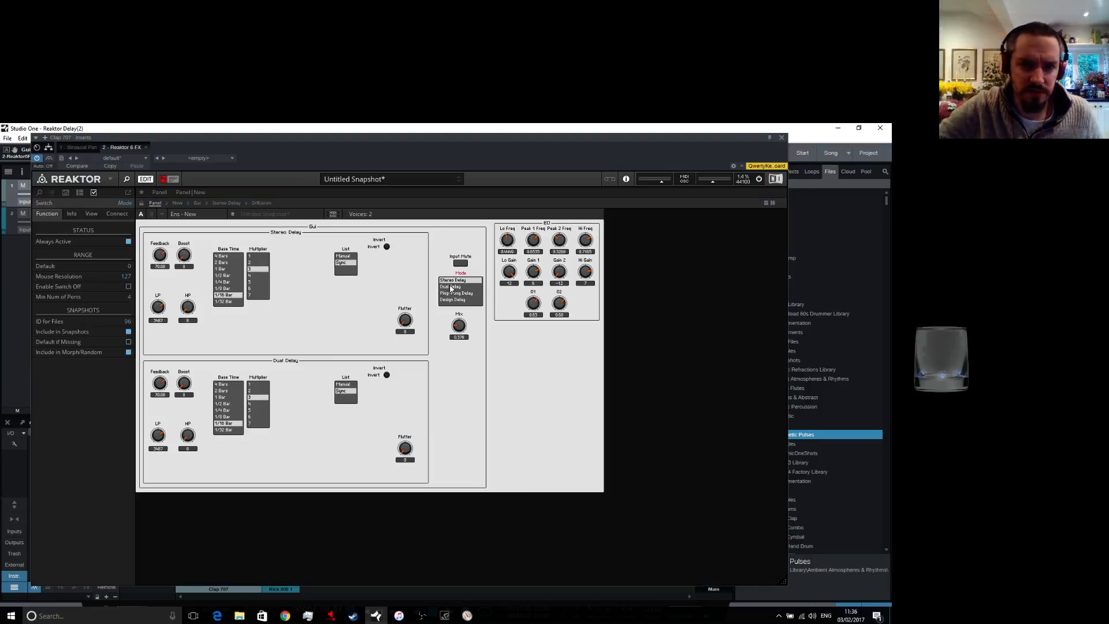
{"action": "left_click", "coordinate": [177, 203]}
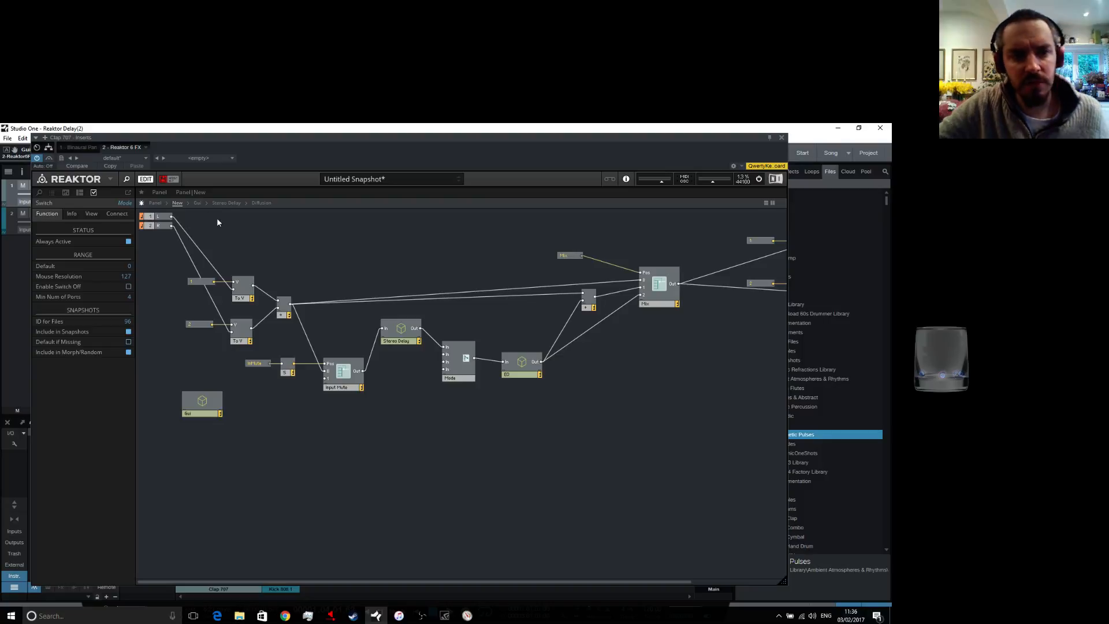
Add a built-in List module to the Gui structure and wire its output to Panel Index
{"action": "left_click", "coordinate": [197, 202]}
{"action": "right_click", "coordinate": [321, 258]}
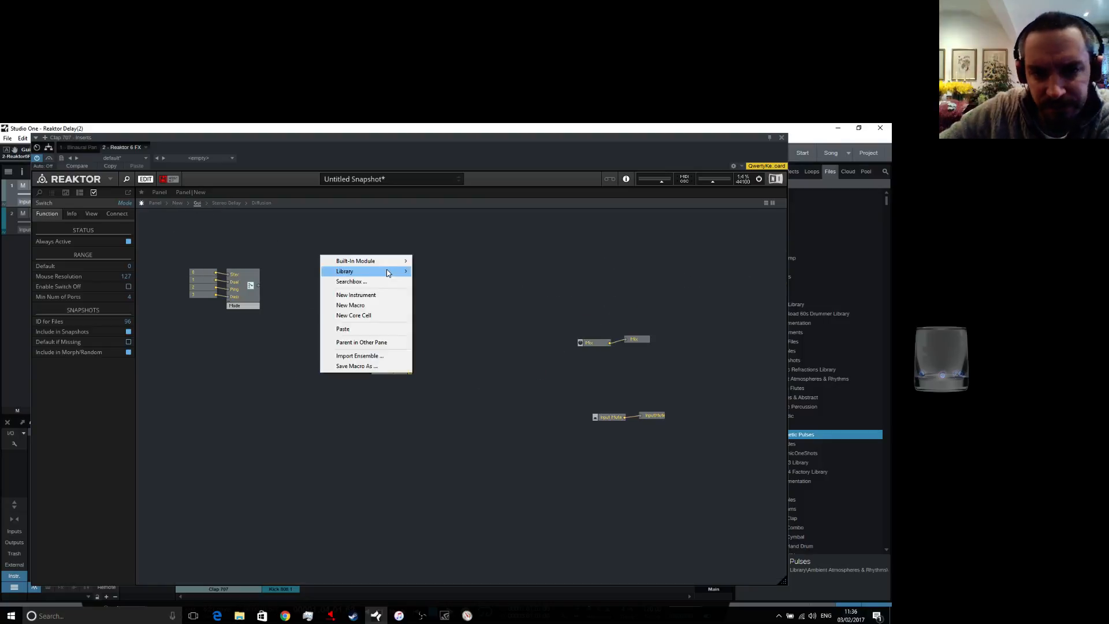
{"action": "mouse_move", "coordinate": [355, 261]}
{"action": "mouse_move", "coordinate": [441, 263]}
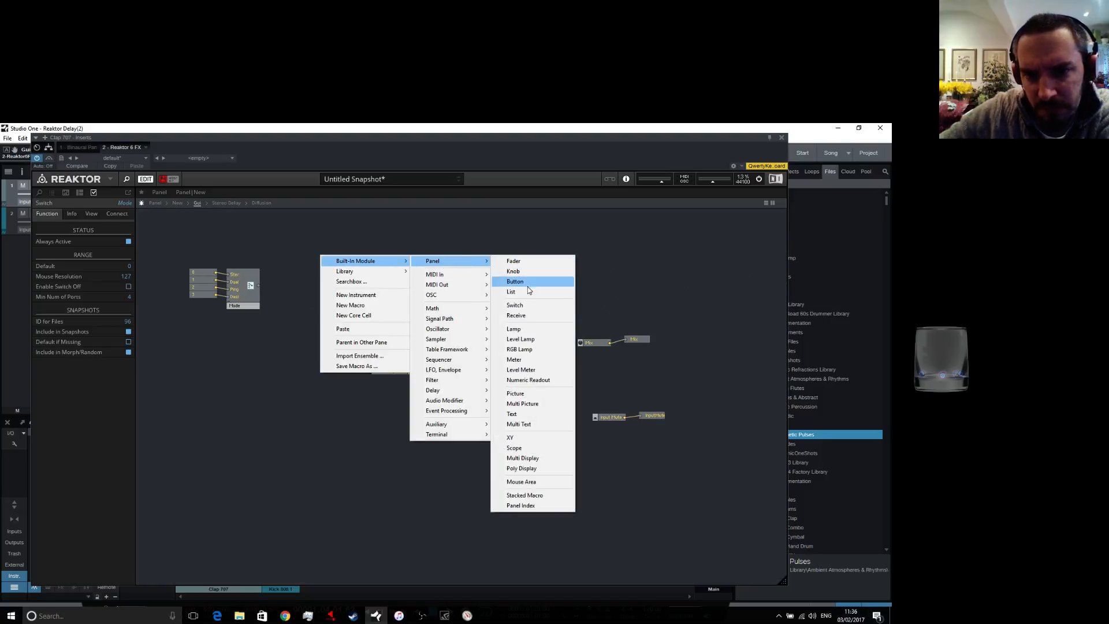
{"action": "left_click", "coordinate": [511, 292]}
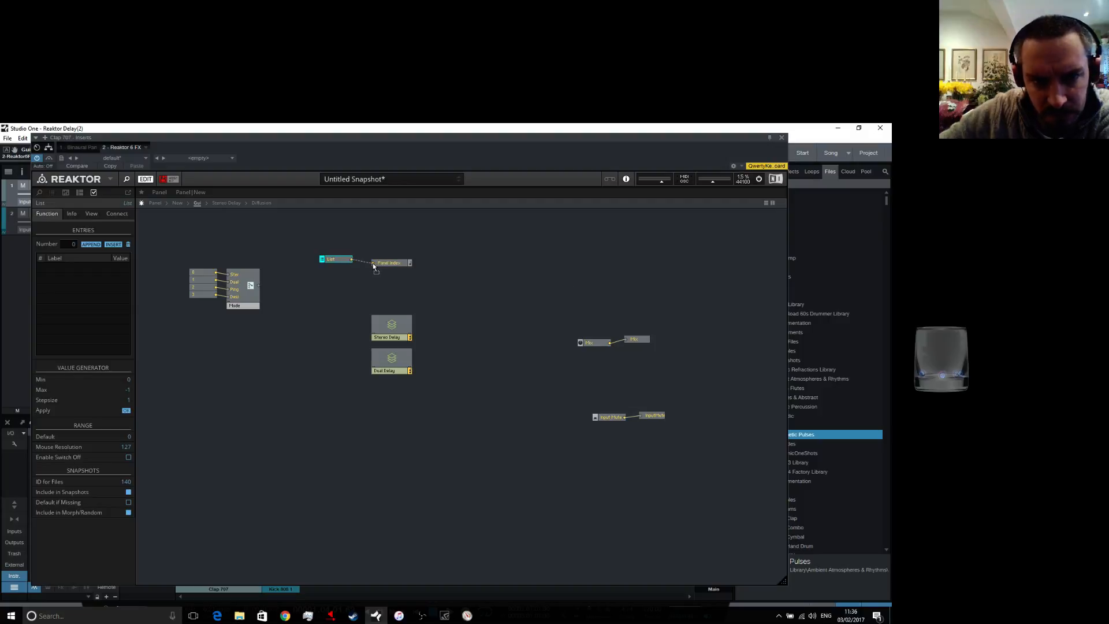
Append three entries to the new List and set their values to 0, 1 and 2
{"action": "left_click", "coordinate": [93, 244]}
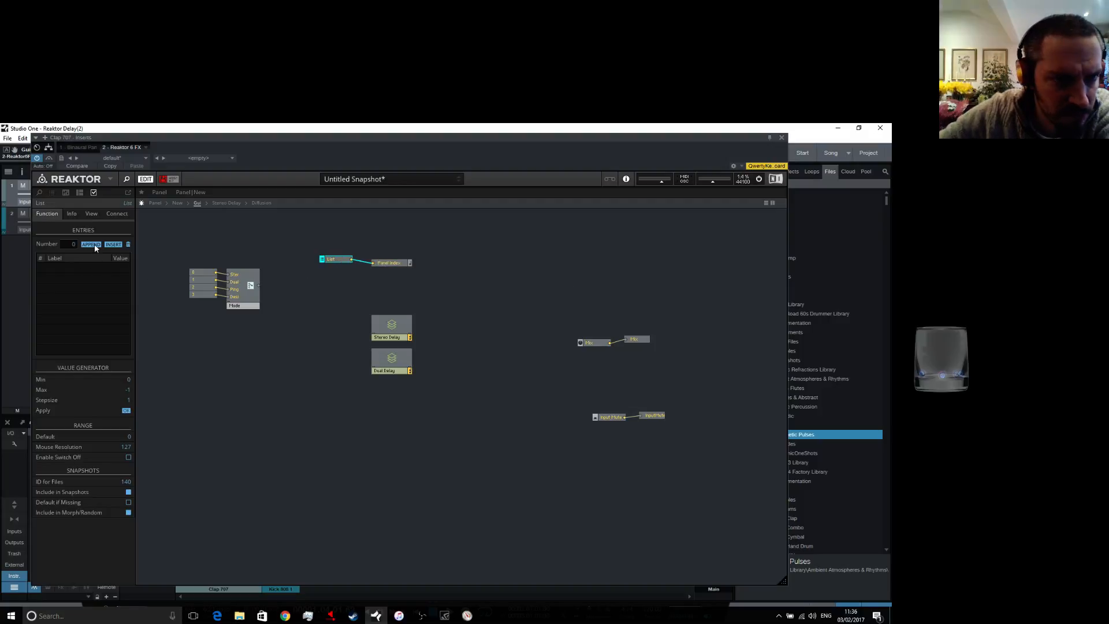
{"action": "left_click", "coordinate": [93, 243]}
{"action": "left_click", "coordinate": [92, 243]}
{"action": "double_click", "coordinate": [121, 269]}
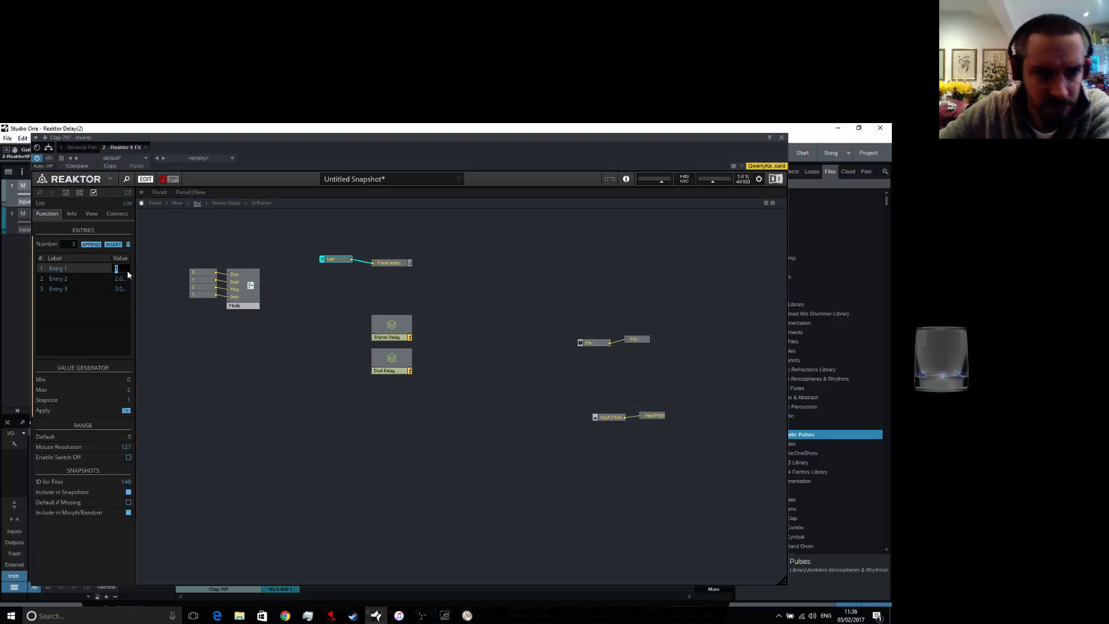
{"action": "type", "text": "0.0..."}
{"action": "double_click", "coordinate": [121, 279]}
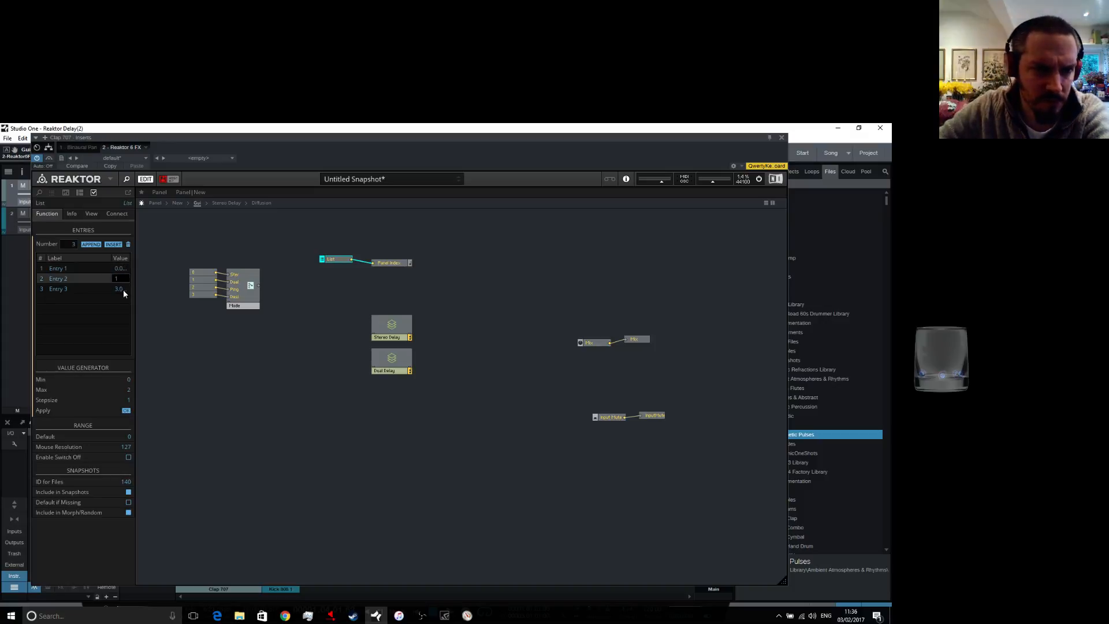
{"action": "left_click", "coordinate": [122, 289]}
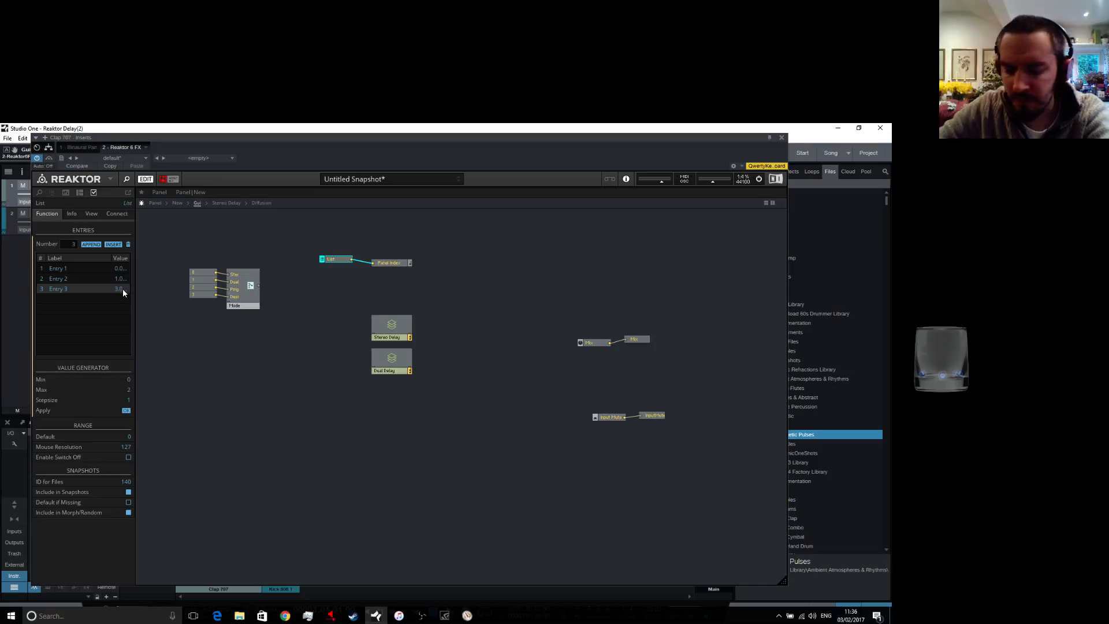
{"action": "left_click", "coordinate": [172, 330]}
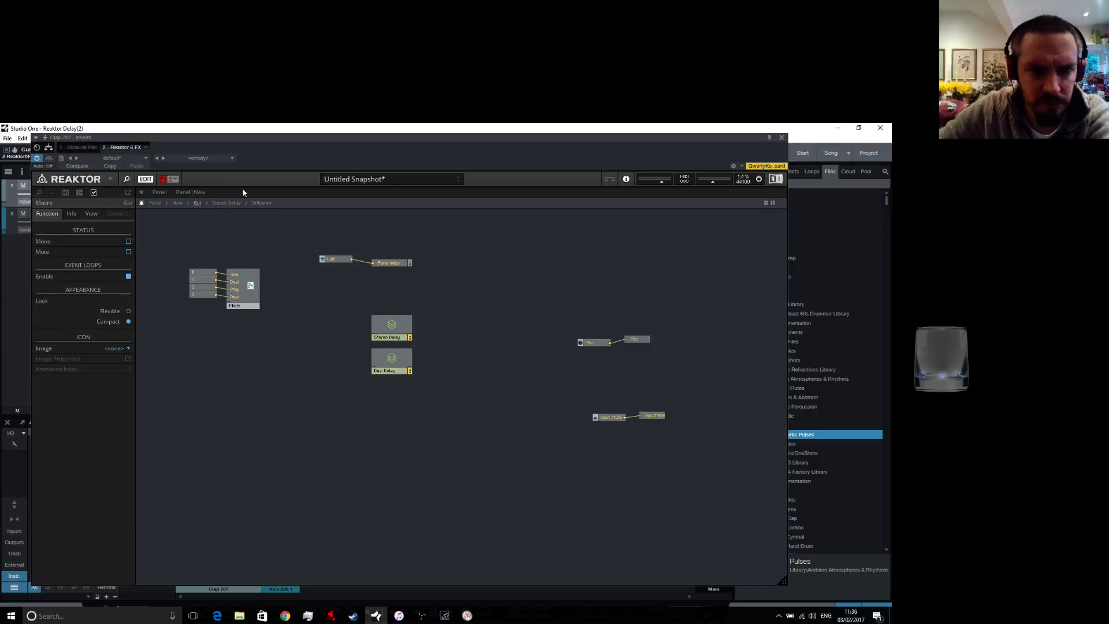
Test the Mode switch and the new List's three entries on the panel
{"action": "left_click", "coordinate": [156, 204]}
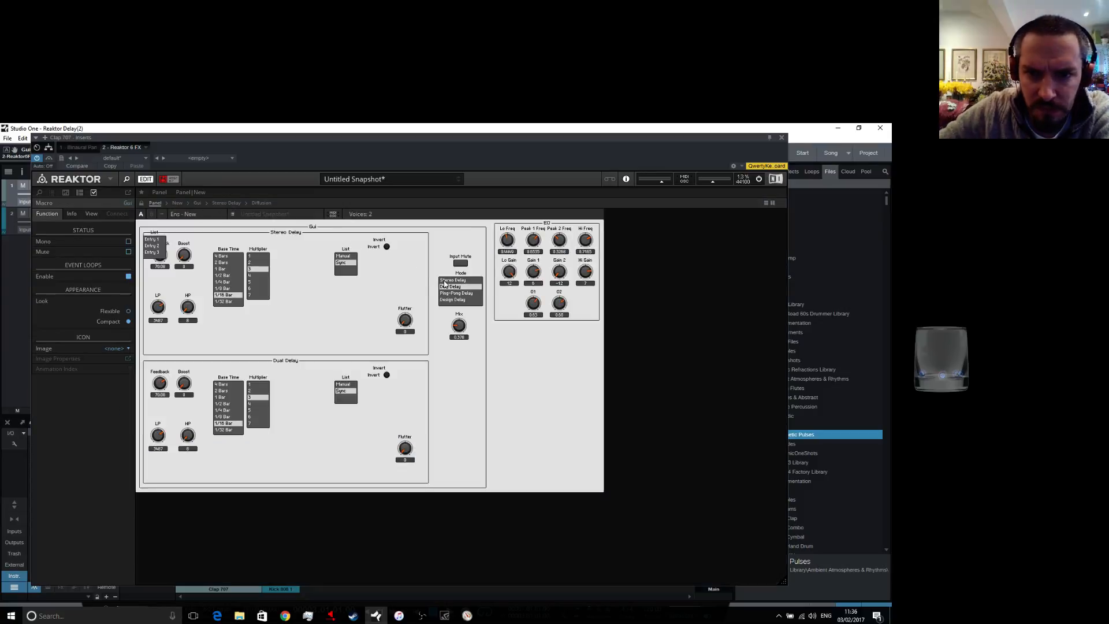
{"action": "left_click", "coordinate": [449, 292]}
{"action": "left_click", "coordinate": [177, 202]}
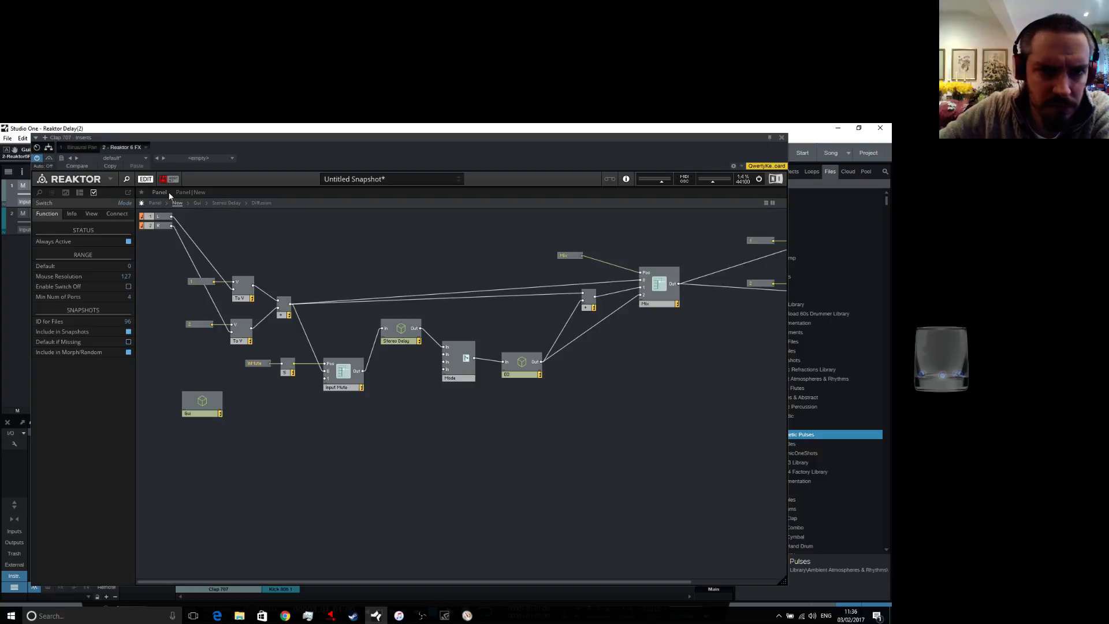
{"action": "left_click", "coordinate": [163, 204]}
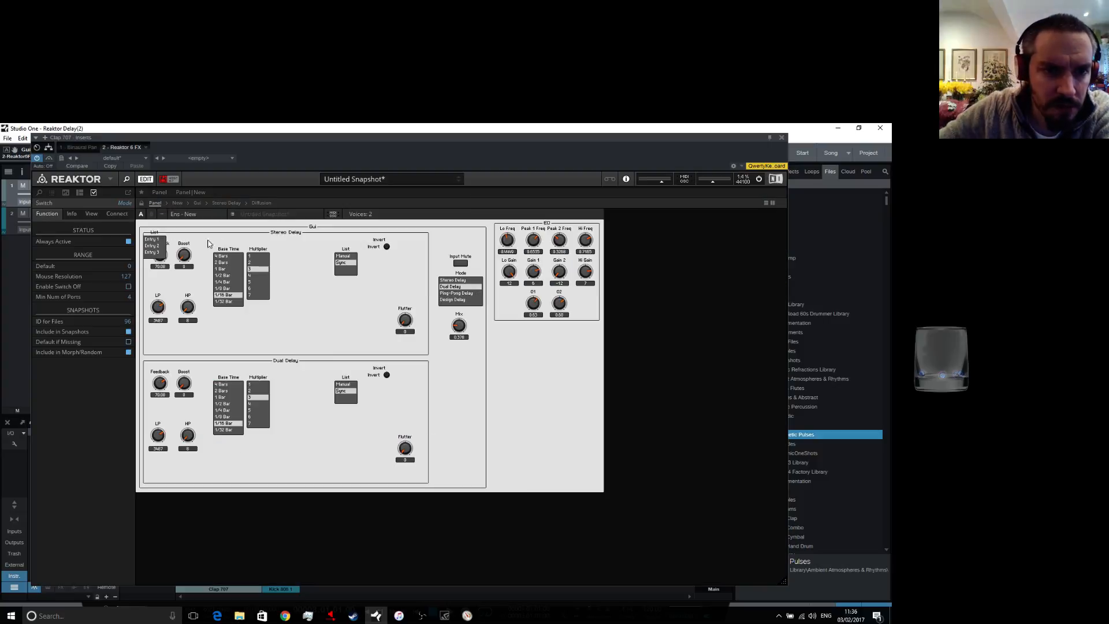
{"action": "left_click", "coordinate": [154, 247]}
{"action": "left_click", "coordinate": [152, 253]}
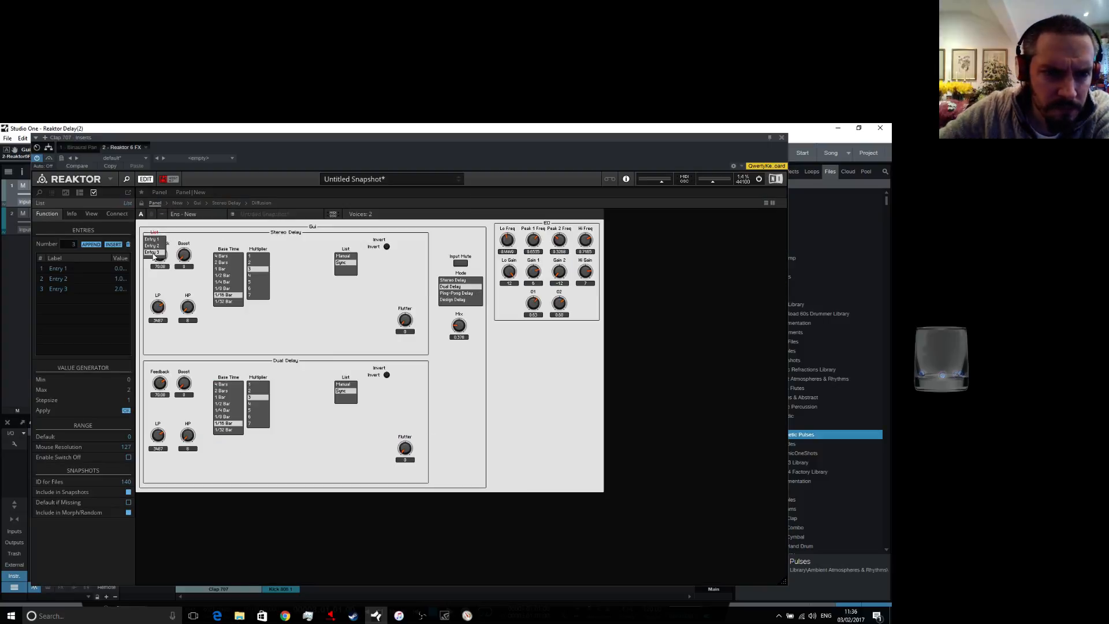
{"action": "left_click", "coordinate": [152, 246]}
{"action": "left_click", "coordinate": [153, 241]}
Return to the Gui structure and open the Stereo Delay stacked macro's internal structure
{"action": "left_click", "coordinate": [180, 203]}
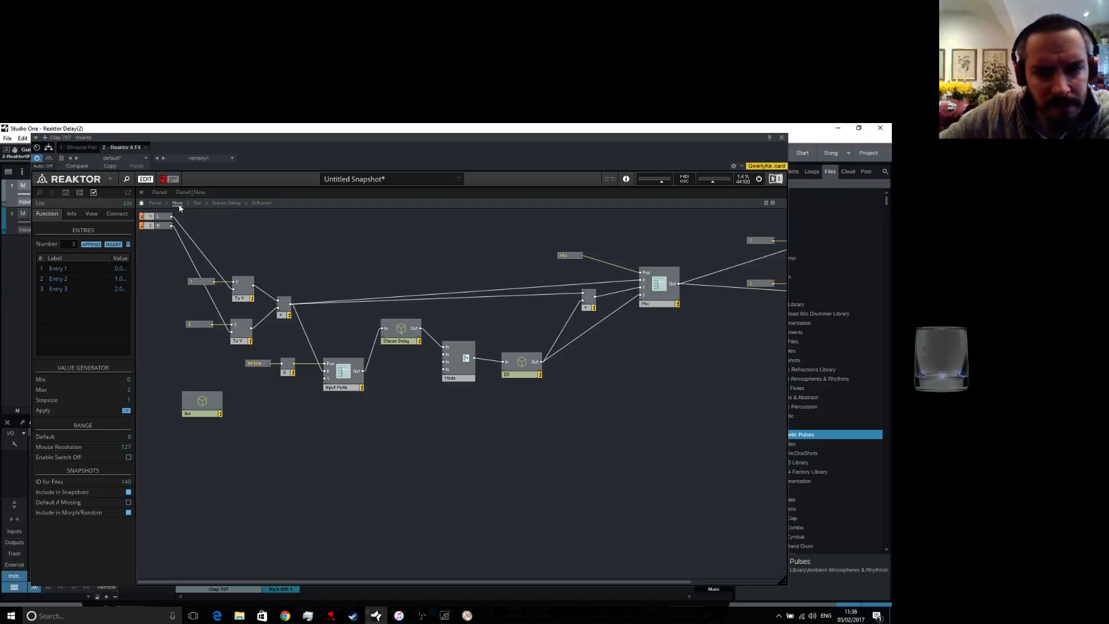
{"action": "double_click", "coordinate": [285, 253]}
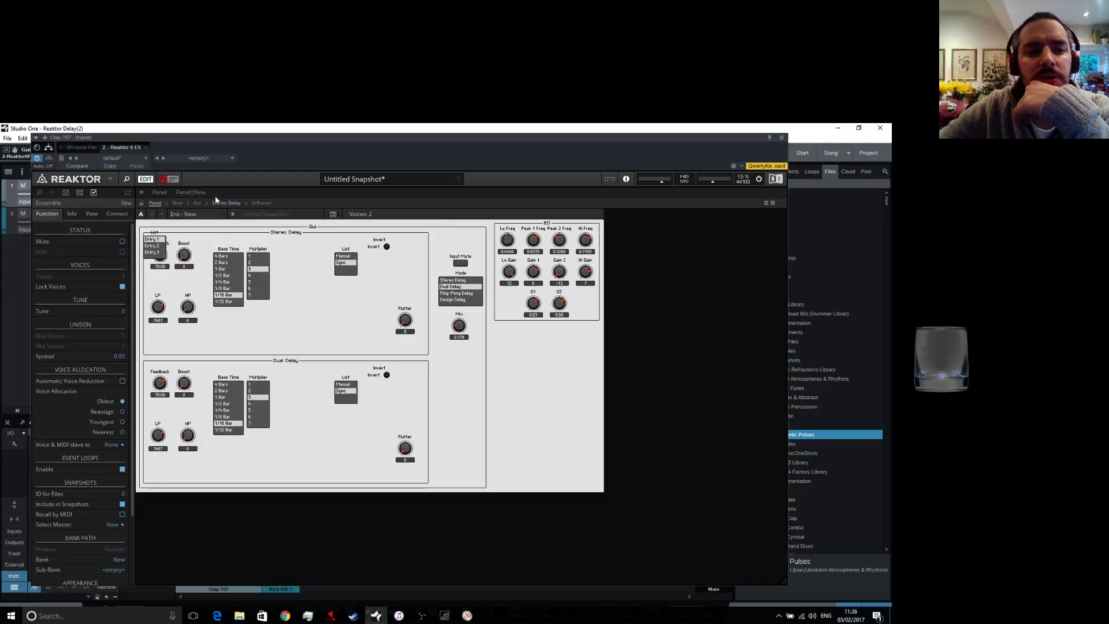
{"action": "left_click", "coordinate": [197, 203]}
{"action": "left_click", "coordinate": [398, 328]}
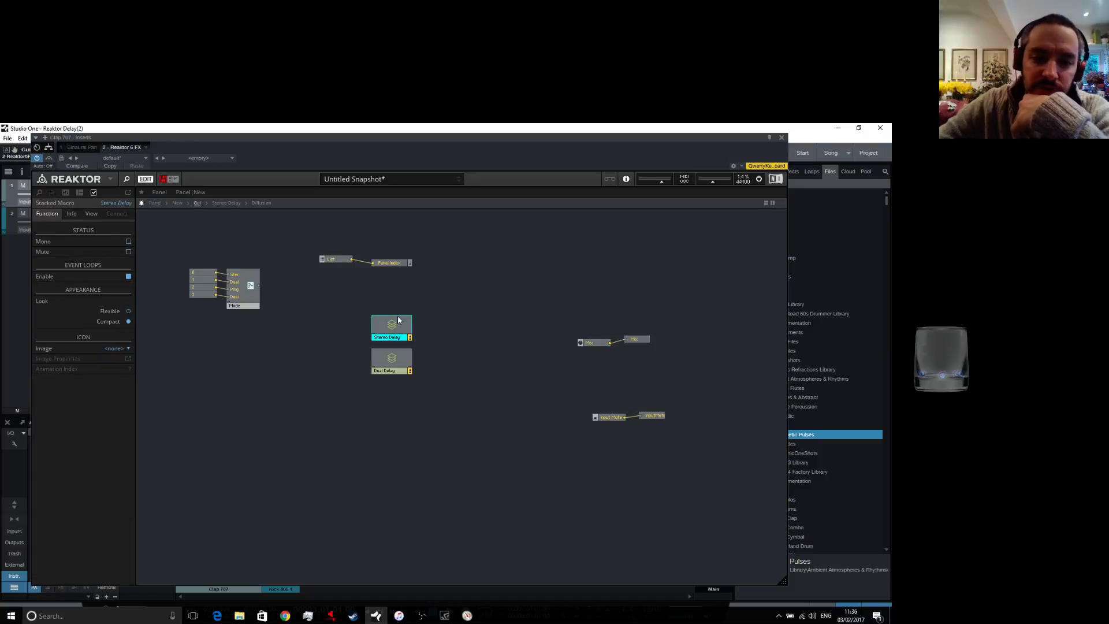
{"action": "double_click", "coordinate": [395, 328]}
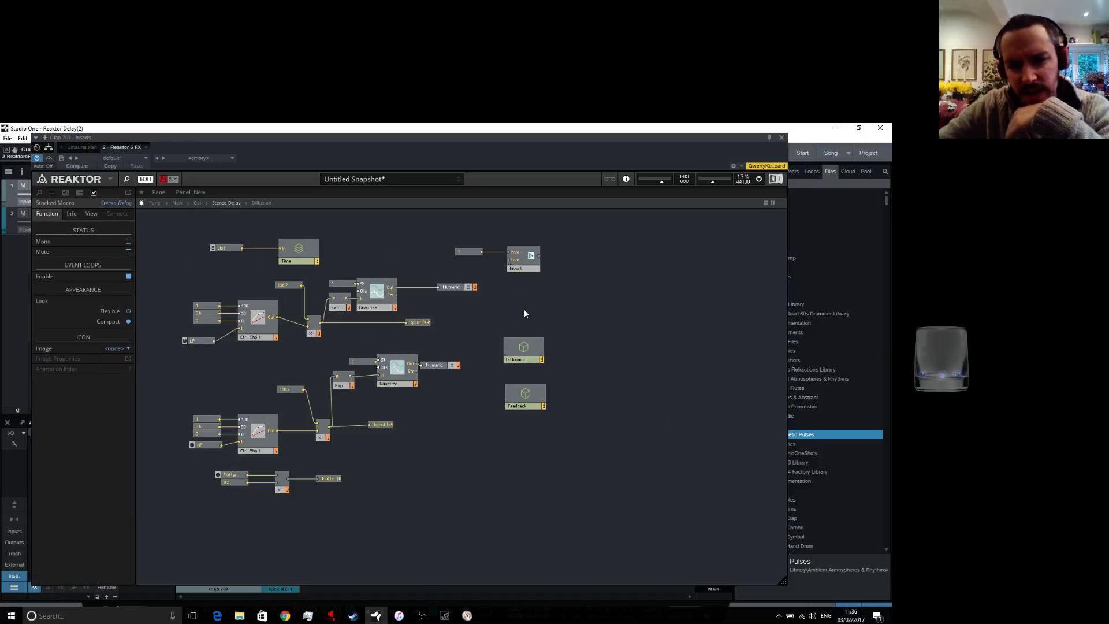
Cut all modules out of the Diffusion macro inside the Stereo Delay stacked macro
{"action": "left_click_drag", "start_coordinate": [525, 313], "coordinate": [529, 478]}
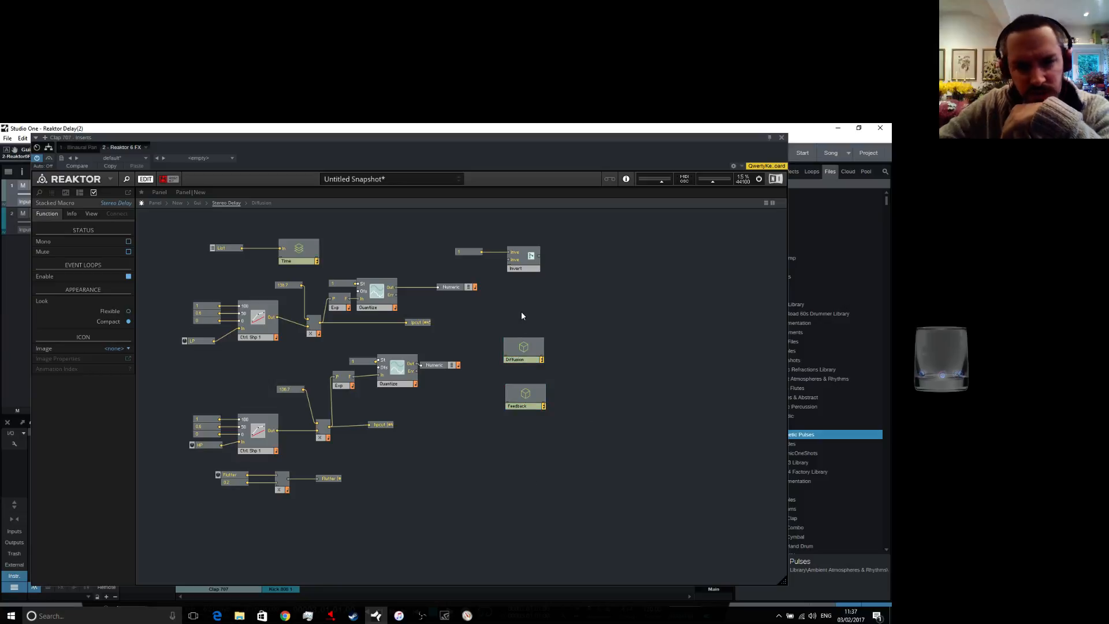
{"action": "left_click_drag", "start_coordinate": [522, 316], "coordinate": [524, 456]}
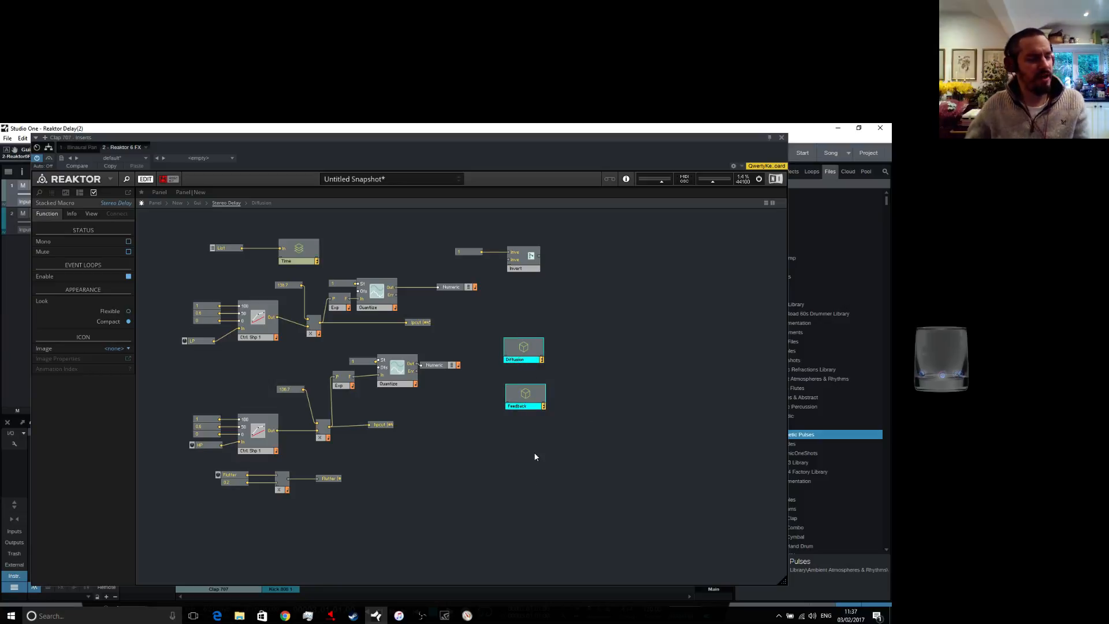
{"action": "double_click", "coordinate": [532, 350]}
{"action": "left_click_drag", "start_coordinate": [276, 324], "coordinate": [600, 585]}
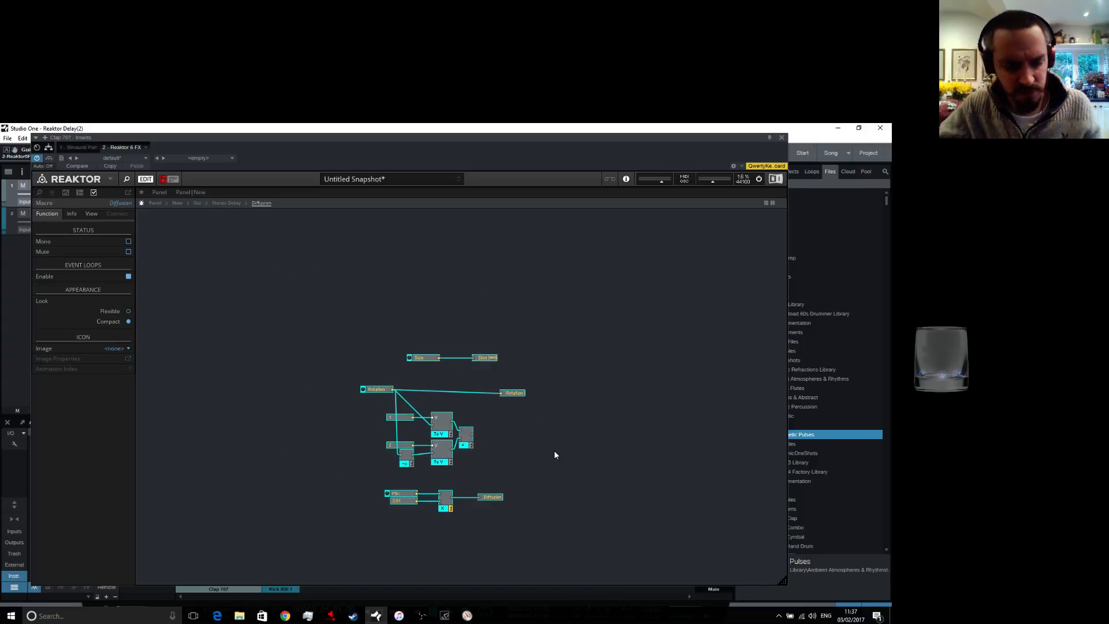
{"action": "right_click", "coordinate": [450, 426]}
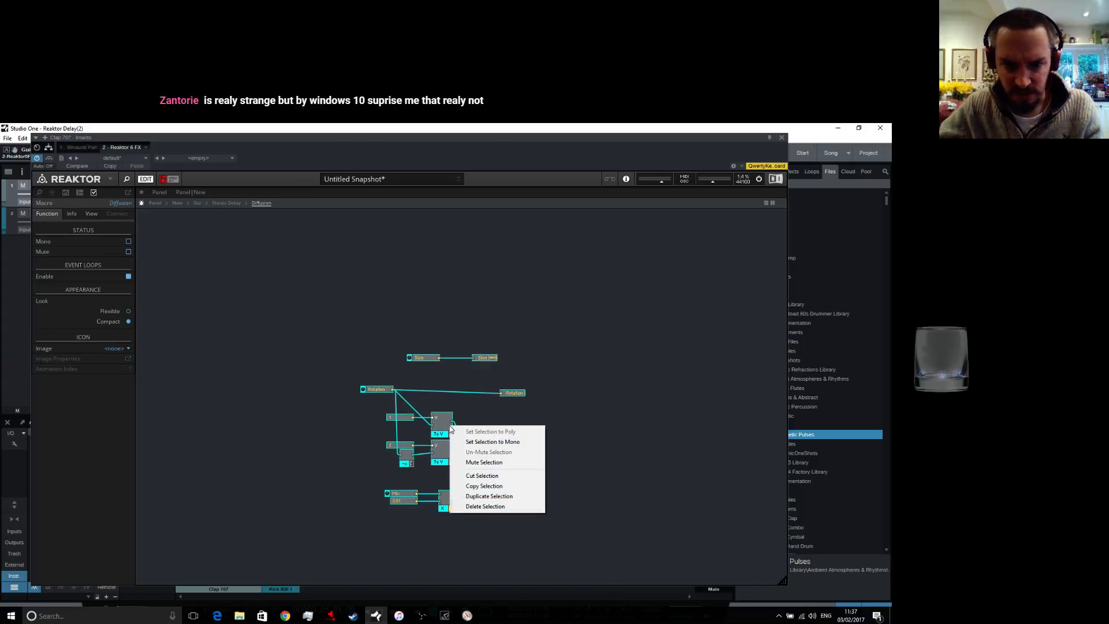
{"action": "left_click", "coordinate": [500, 476]}
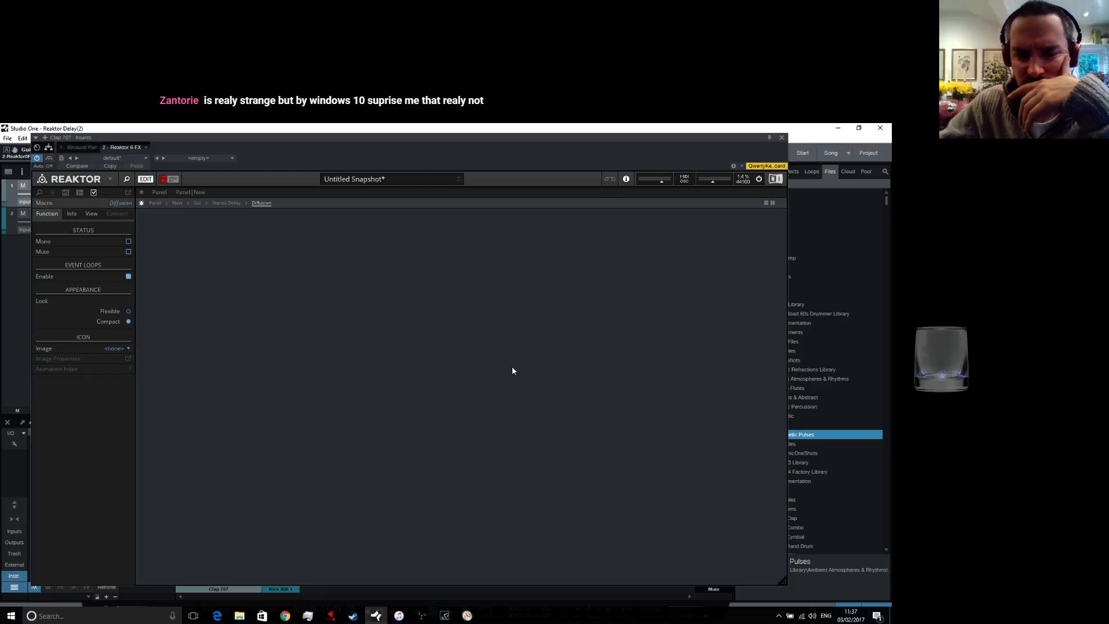
Paste the cut diffusion modules into the Stereo Delay stacked macro and place them below the Feedback macro
{"action": "left_click", "coordinate": [226, 203]}
{"action": "right_click", "coordinate": [500, 482]}
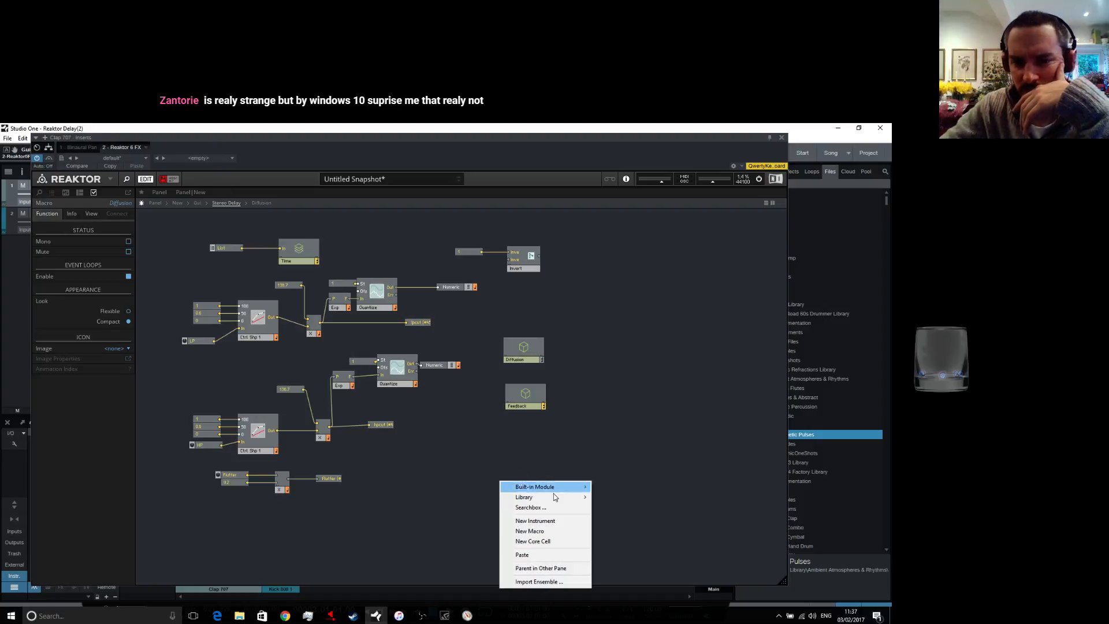
{"action": "left_click", "coordinate": [540, 550]}
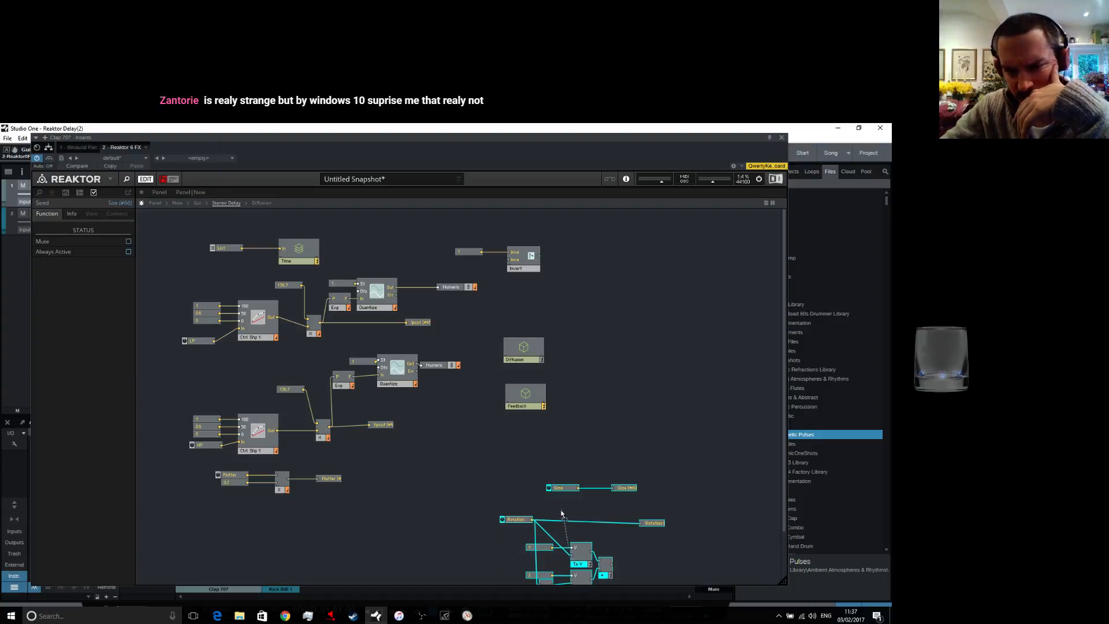
{"action": "left_click_drag", "start_coordinate": [584, 559], "coordinate": [521, 496]}
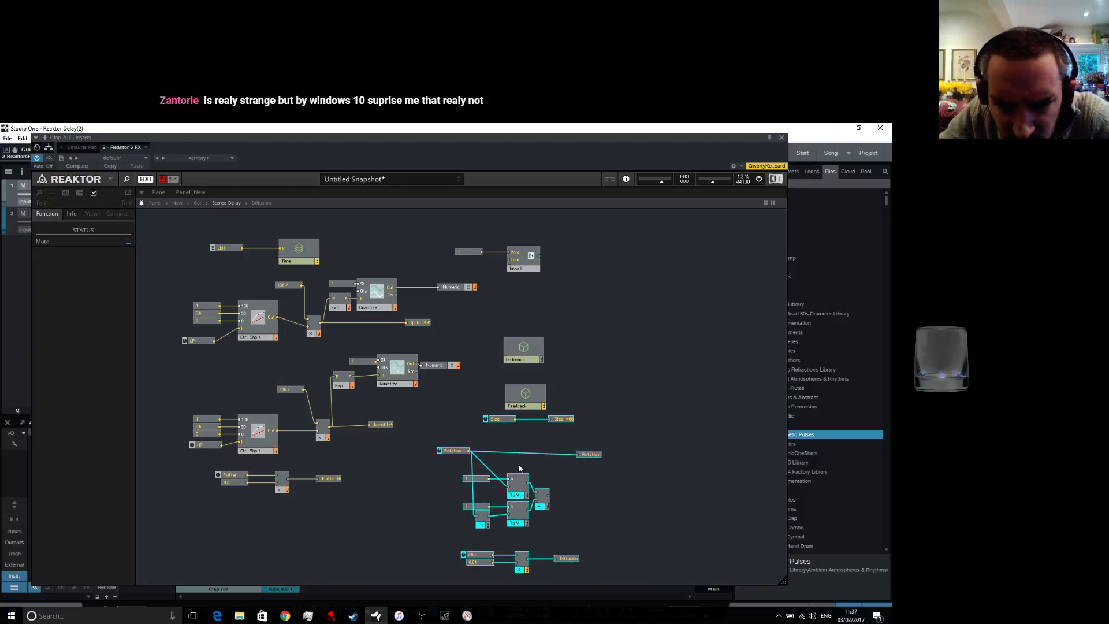
Delete the empty Diffusion macro from the Stereo Delay stacked macro
{"action": "left_click", "coordinate": [575, 505]}
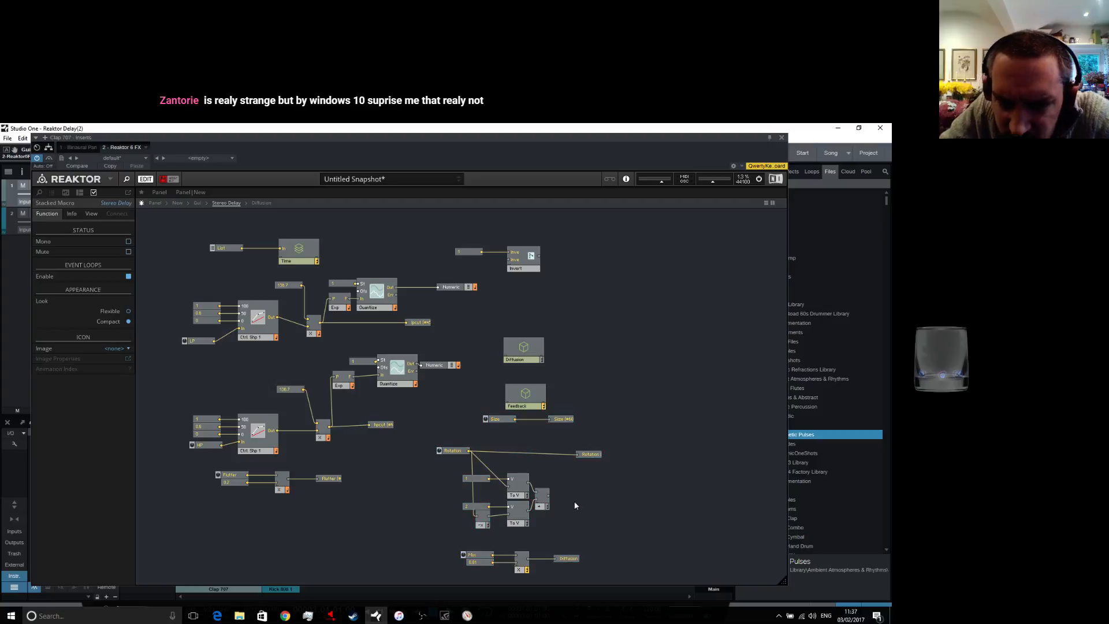
{"action": "left_click", "coordinate": [524, 352]}
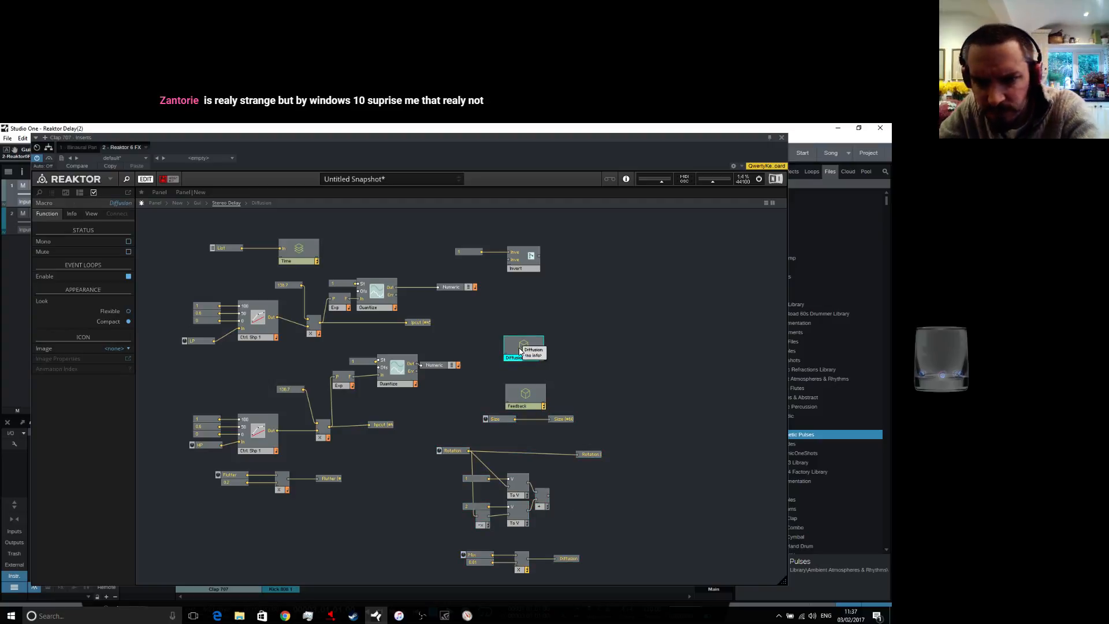
{"action": "right_click", "coordinate": [522, 350]}
{"action": "left_click", "coordinate": [558, 397]}
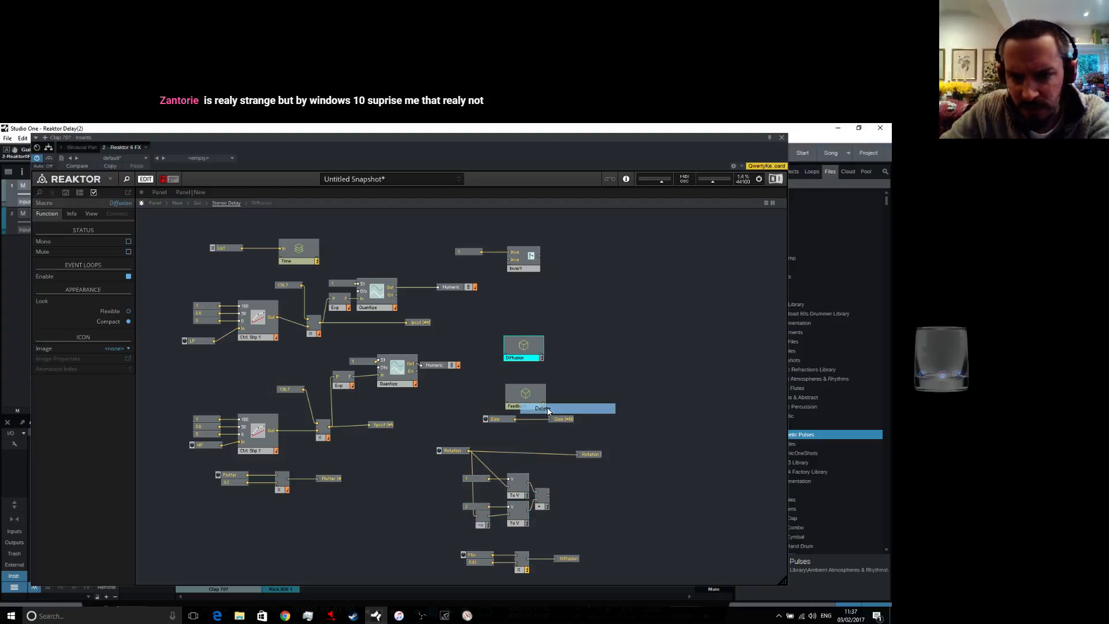
{"action": "double_click", "coordinate": [569, 335]}
{"action": "double_click", "coordinate": [293, 376]}
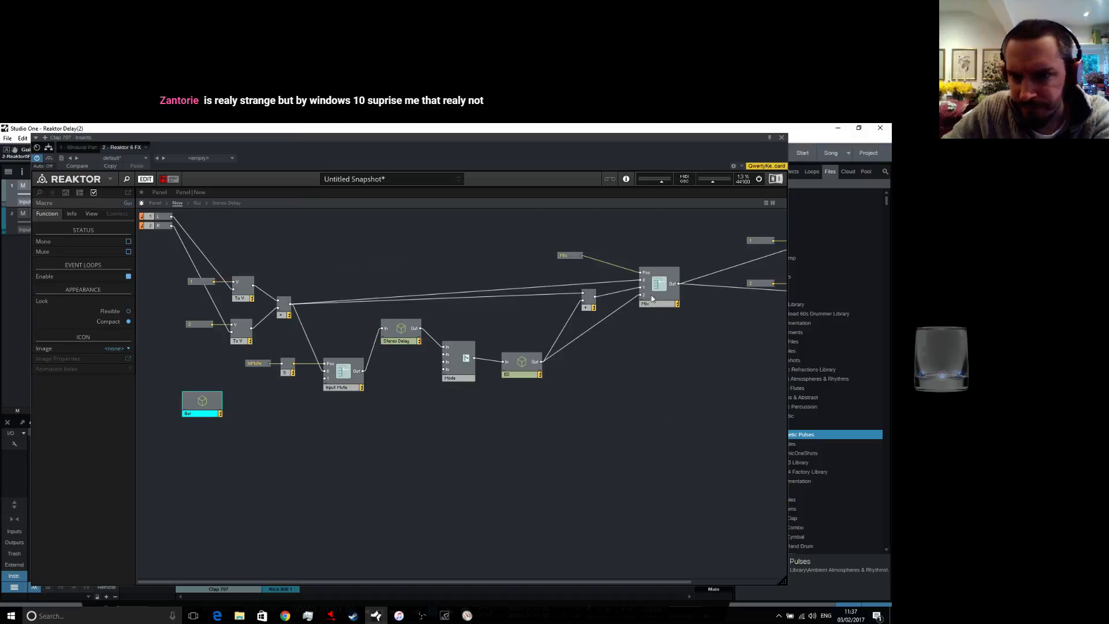
{"action": "double_click", "coordinate": [402, 342]}
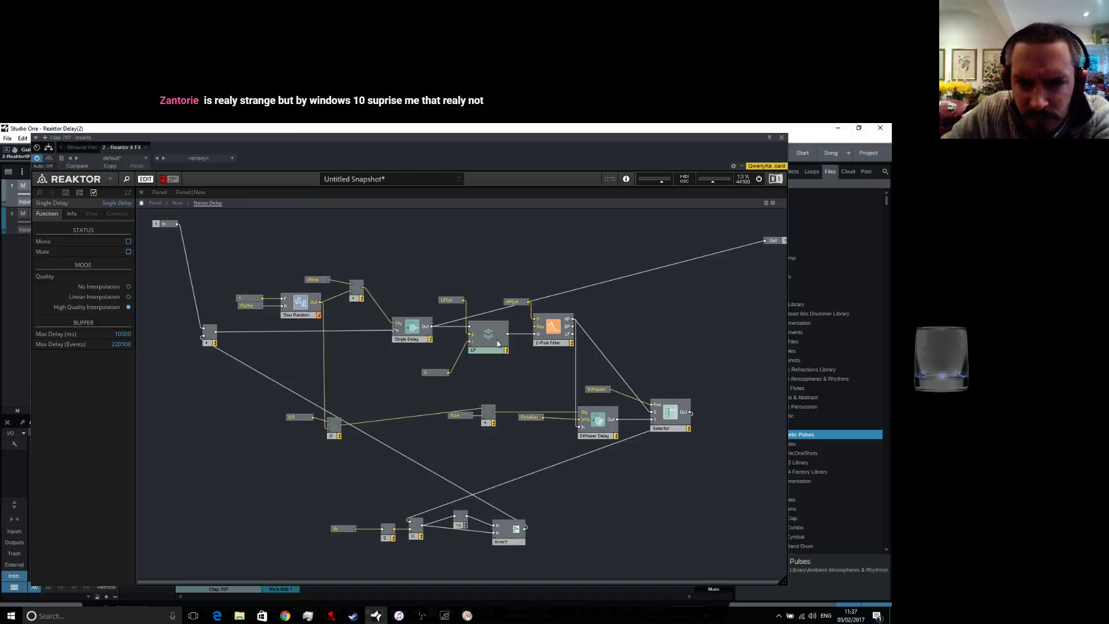
{"action": "left_click", "coordinate": [460, 415]}
{"action": "left_click", "coordinate": [127, 276]}
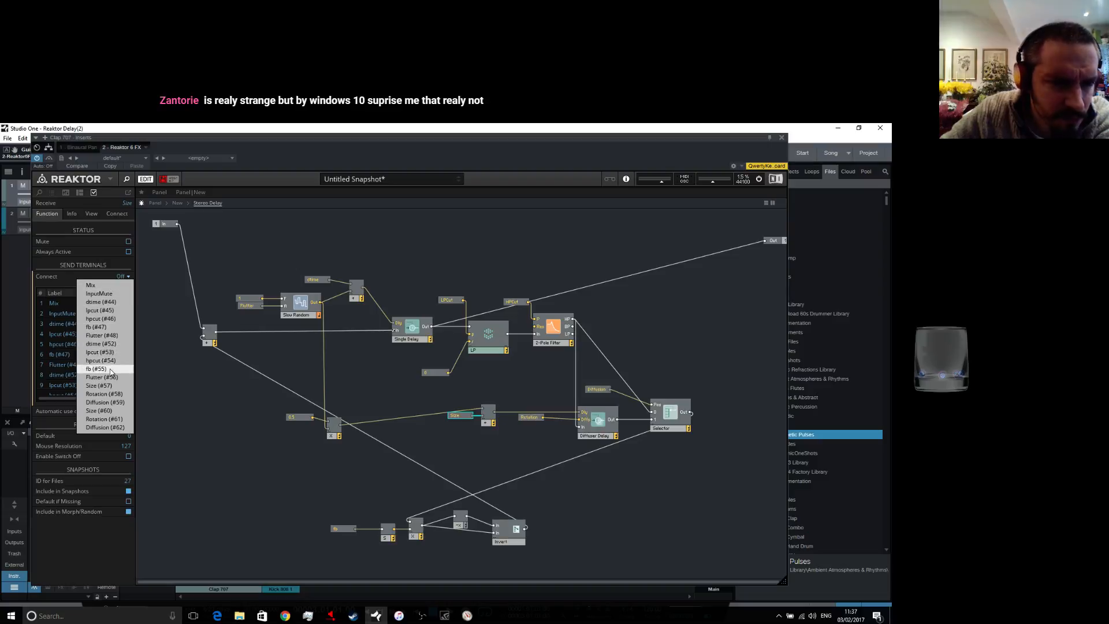
{"action": "left_click", "coordinate": [248, 407]}
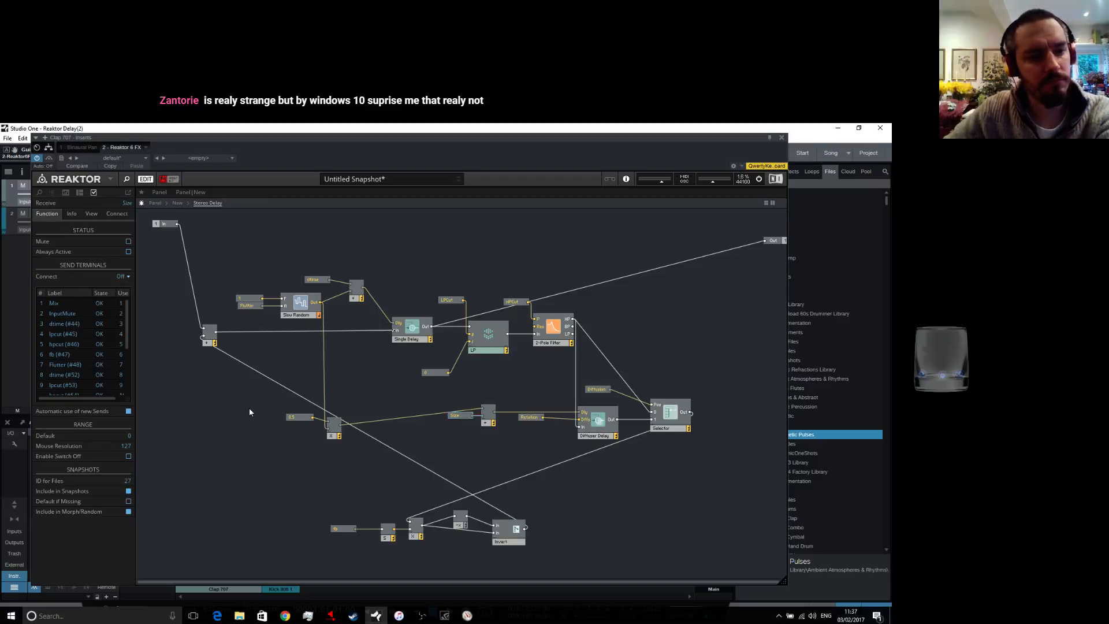
Delete the Dual Delay stacked macro from the Gui structure
{"action": "double_click", "coordinate": [249, 408]}
{"action": "double_click", "coordinate": [203, 410]}
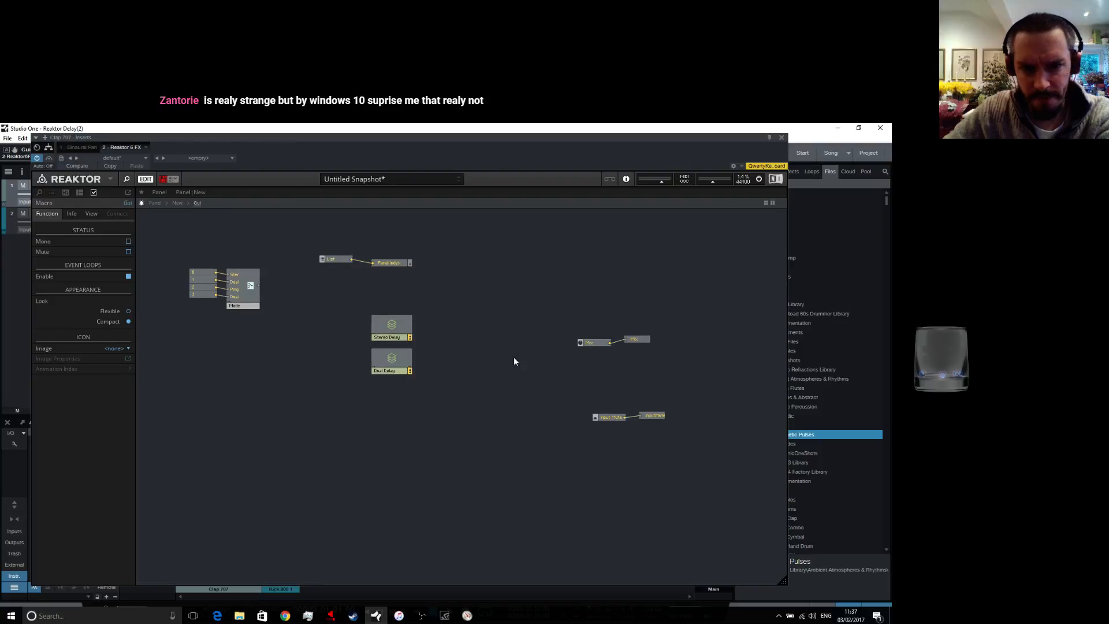
{"action": "left_click", "coordinate": [395, 367]}
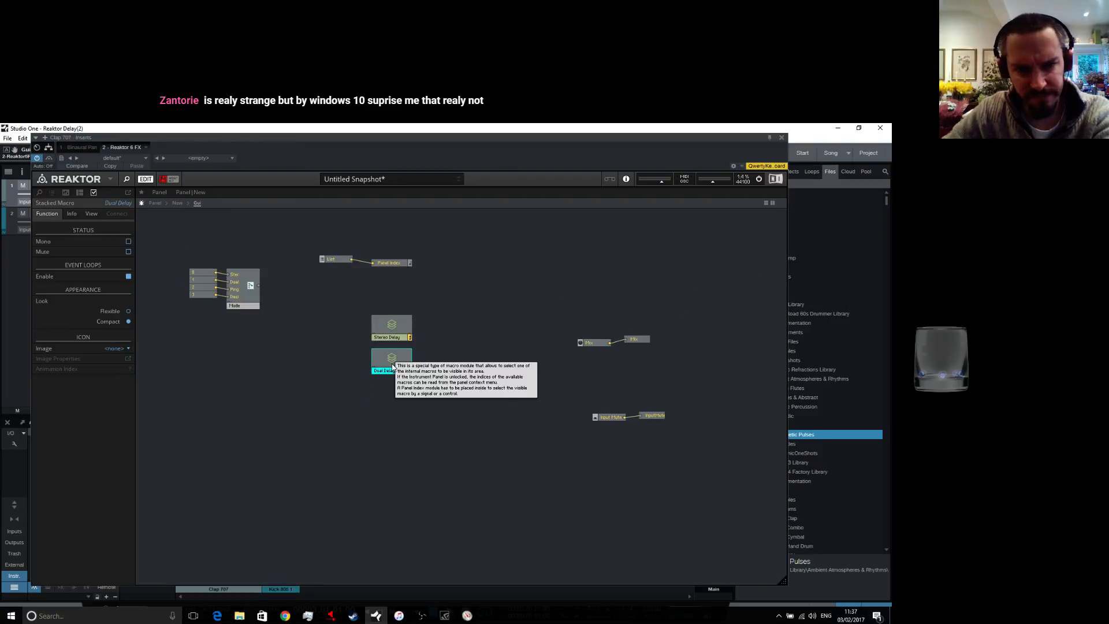
{"action": "key", "text": "Delete"}
Connect the Size Receive module in the signal path's Stereo Delay macro to the Size send terminal
{"action": "double_click", "coordinate": [390, 321]}
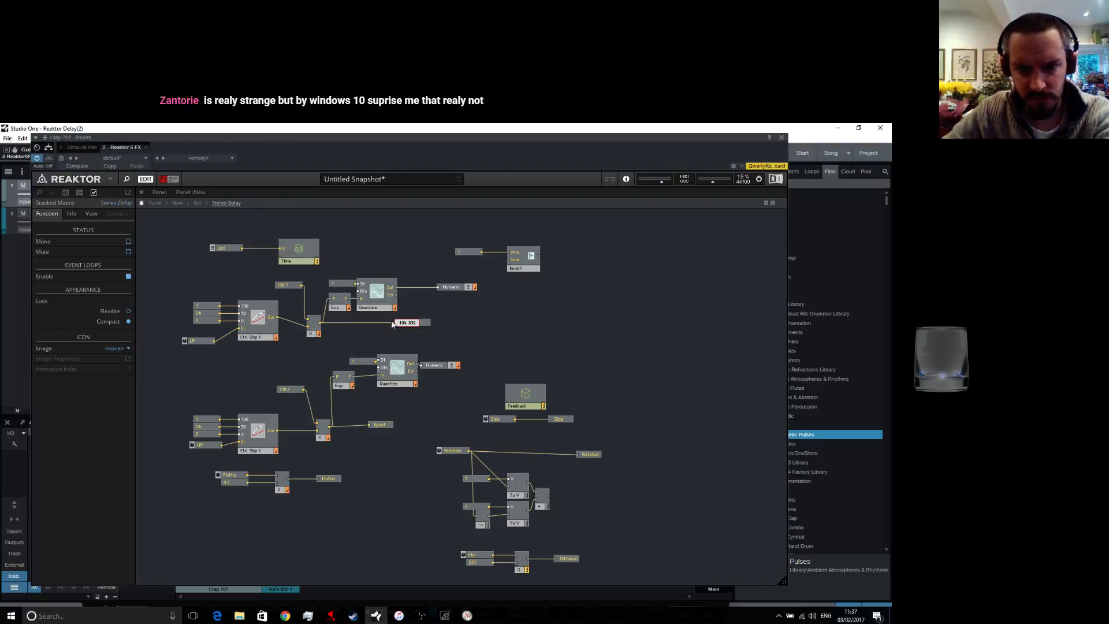
{"action": "double_click", "coordinate": [186, 253]}
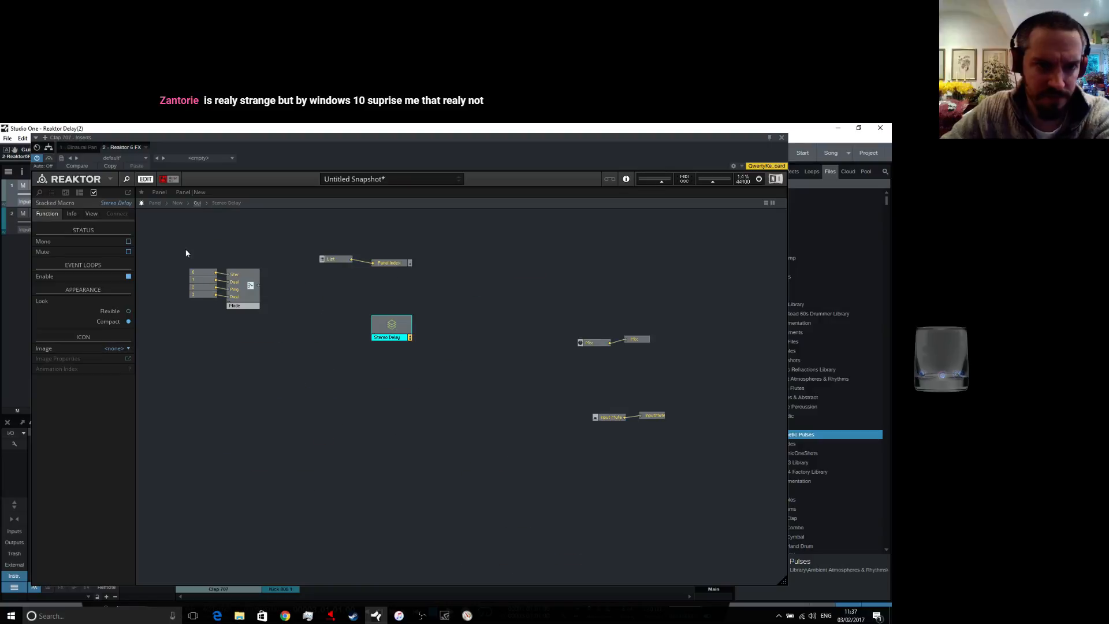
{"action": "double_click", "coordinate": [467, 314]}
{"action": "double_click", "coordinate": [406, 329]}
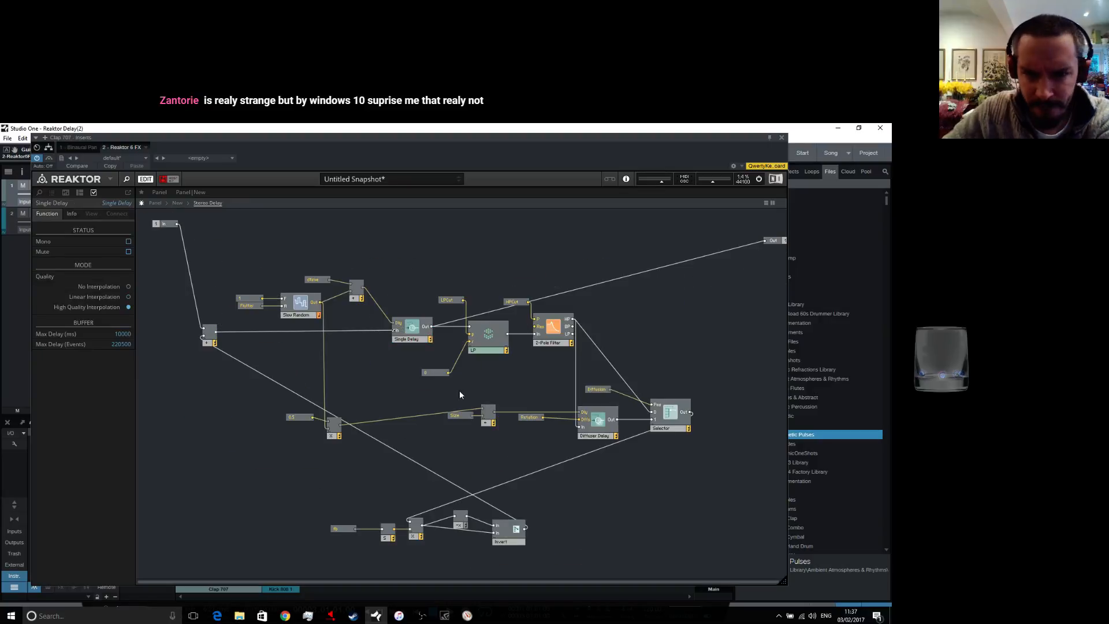
{"action": "left_click", "coordinate": [464, 416]}
{"action": "left_click", "coordinate": [128, 276]}
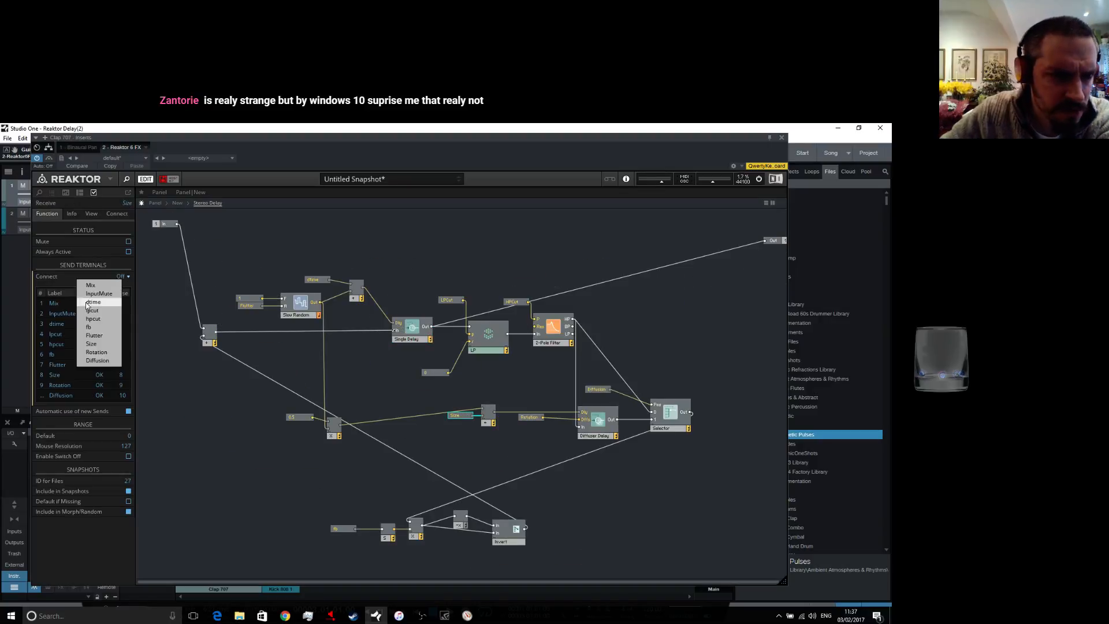
{"action": "left_click", "coordinate": [98, 345]}
Connect the Rotation and Diffusion Receive modules to the send terminals of the same names
{"action": "left_click", "coordinate": [534, 418]}
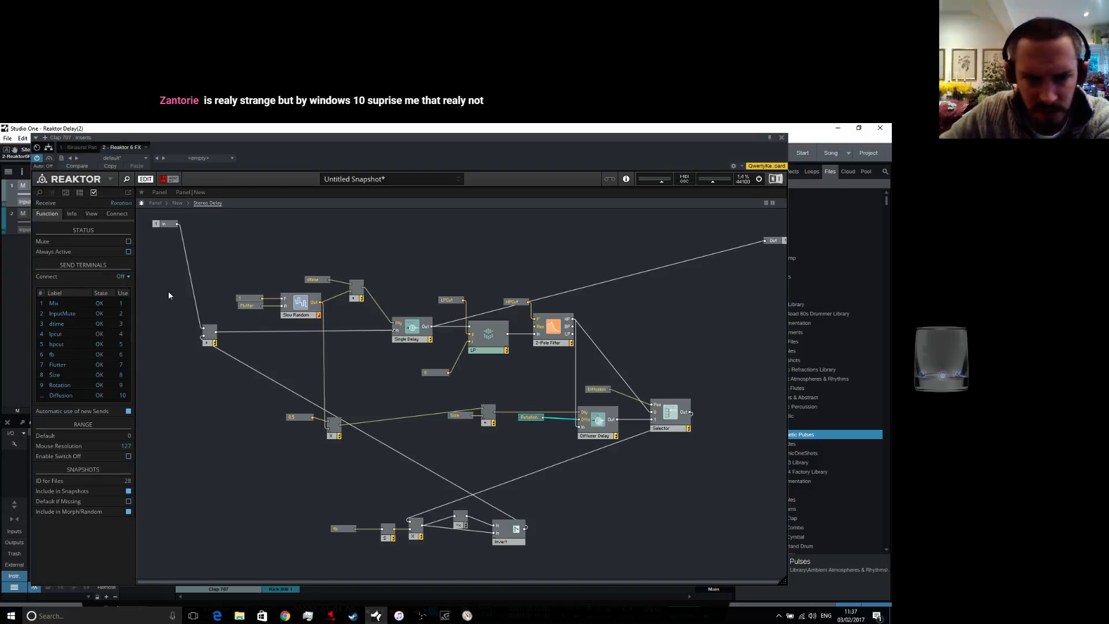
{"action": "left_click", "coordinate": [122, 276]}
{"action": "left_click", "coordinate": [100, 357]}
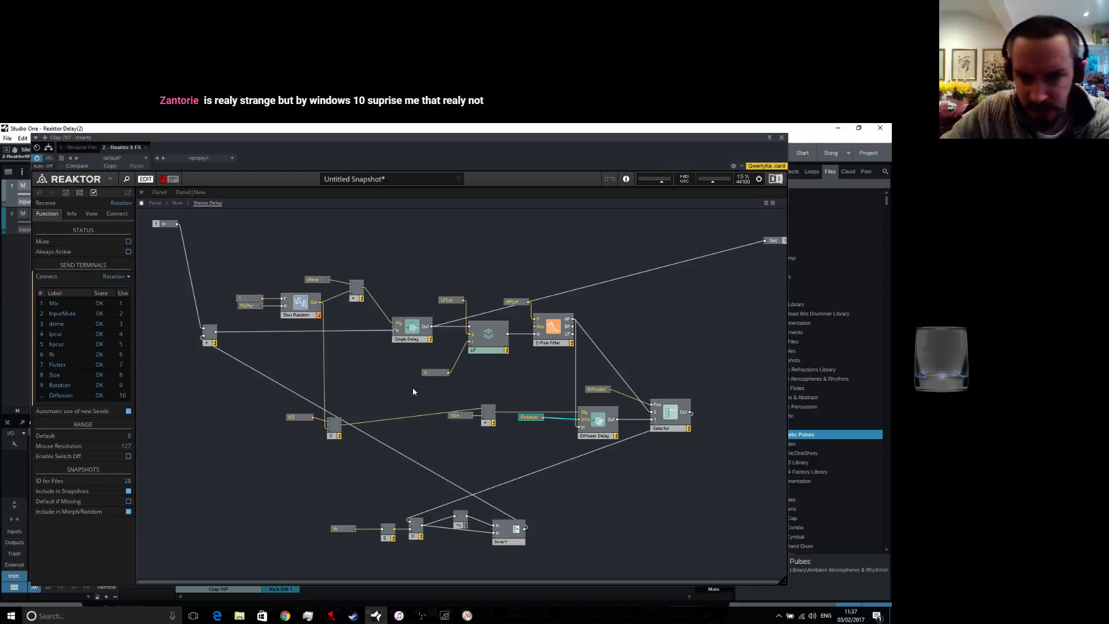
{"action": "left_click", "coordinate": [597, 390]}
{"action": "left_click", "coordinate": [119, 277]}
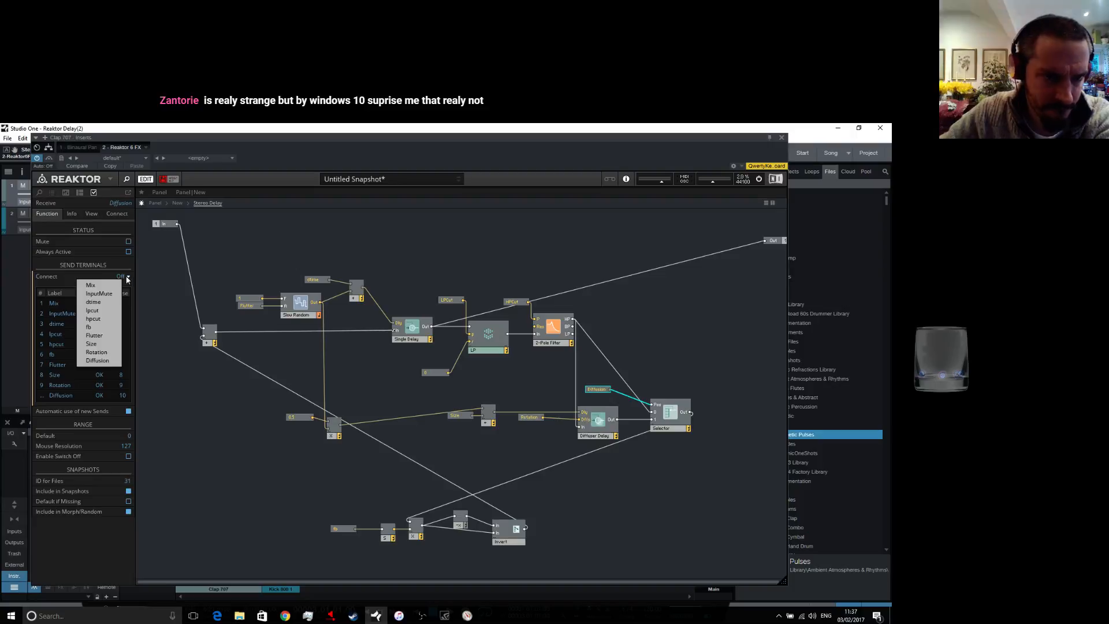
{"action": "left_click", "coordinate": [97, 360]}
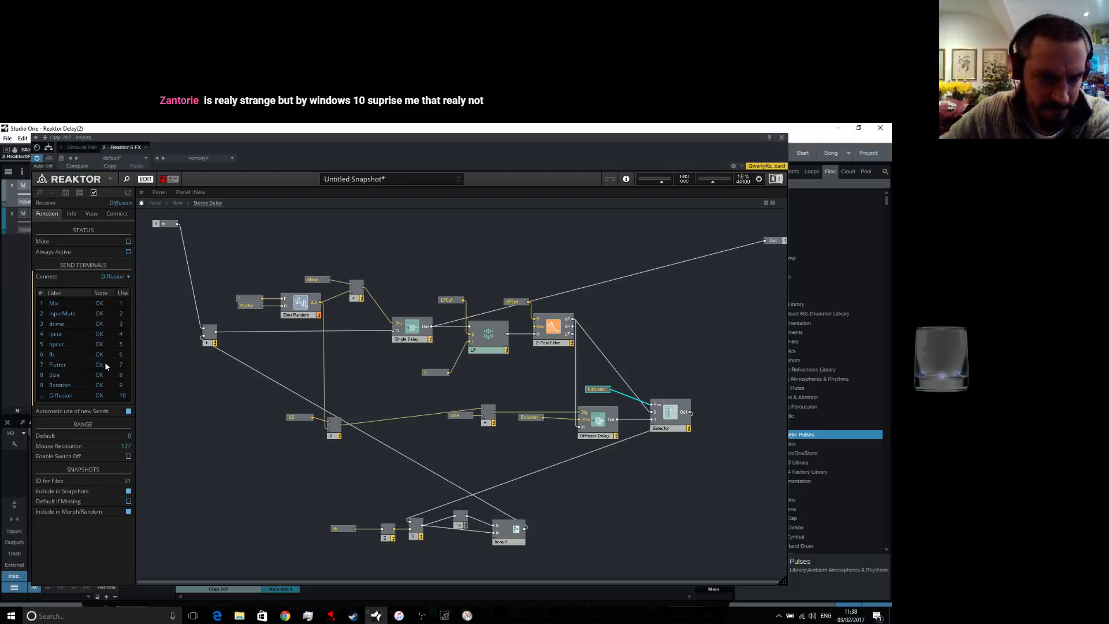
Move all modules from the Feedback macro into the Gui's Stereo Delay stacked macro by cutting and pasting them
{"action": "double_click", "coordinate": [207, 400]}
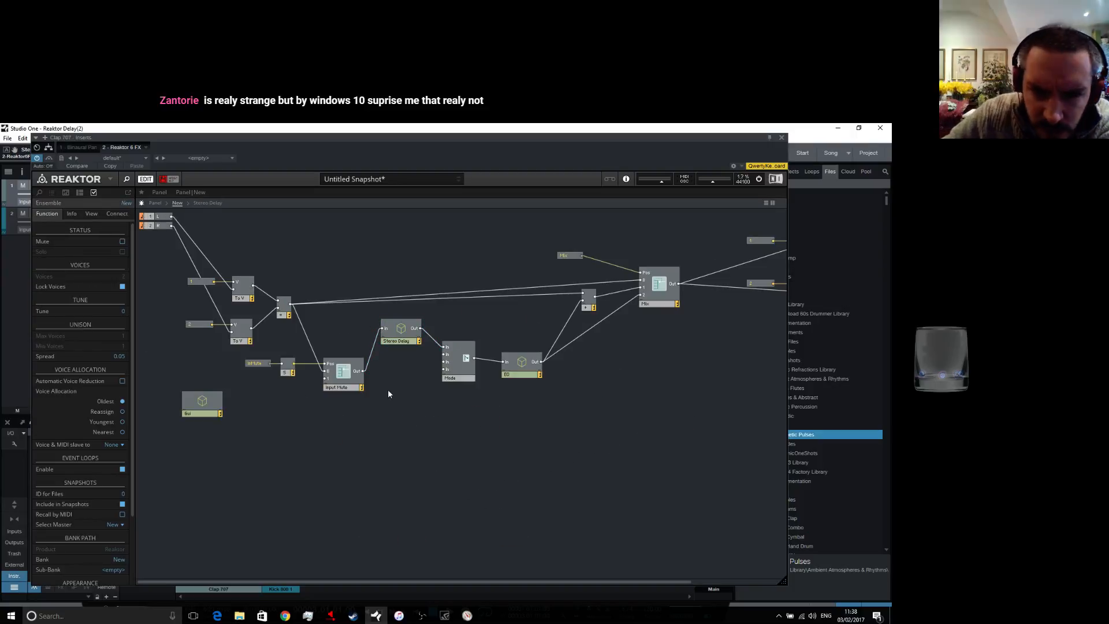
{"action": "double_click", "coordinate": [206, 400]}
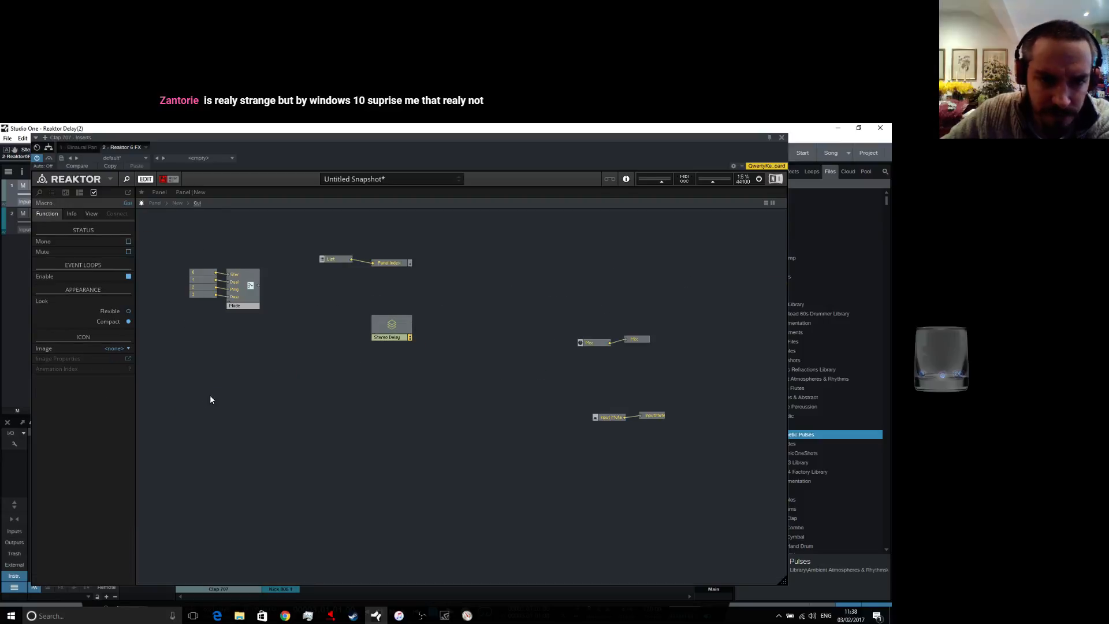
{"action": "double_click", "coordinate": [384, 330]}
{"action": "double_click", "coordinate": [515, 393]}
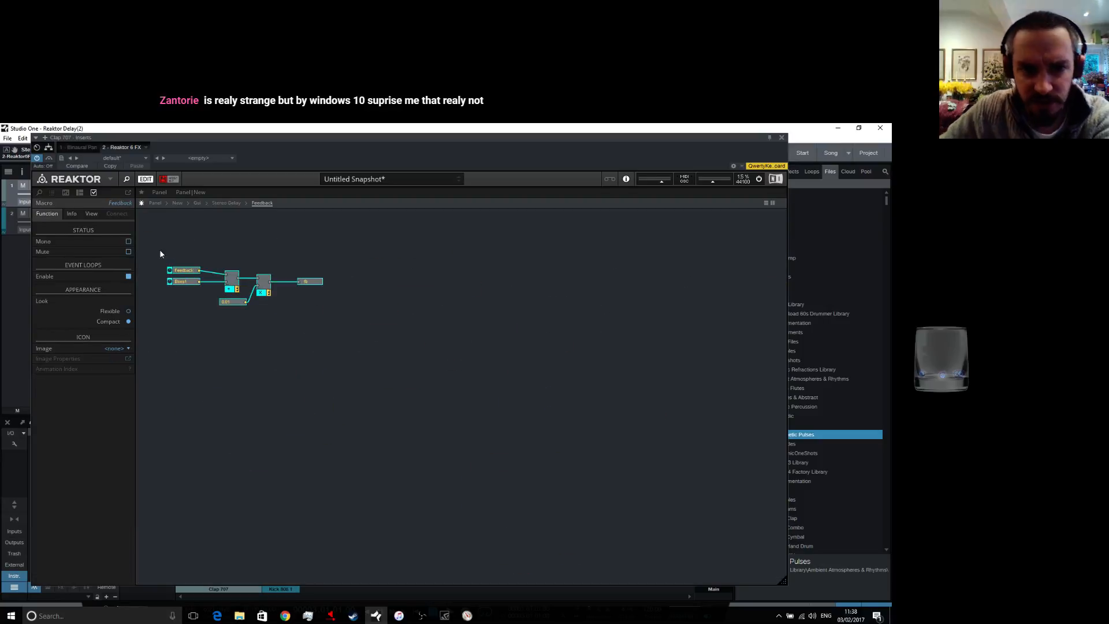
{"action": "right_click", "coordinate": [310, 281]}
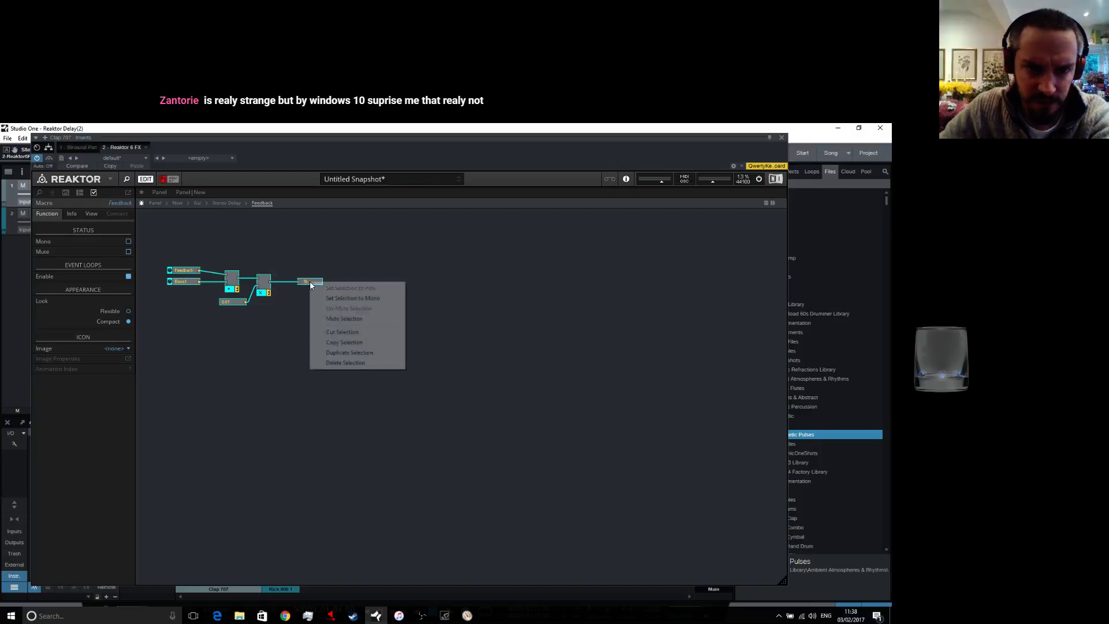
{"action": "left_click", "coordinate": [366, 327]}
{"action": "right_click", "coordinate": [610, 367]}
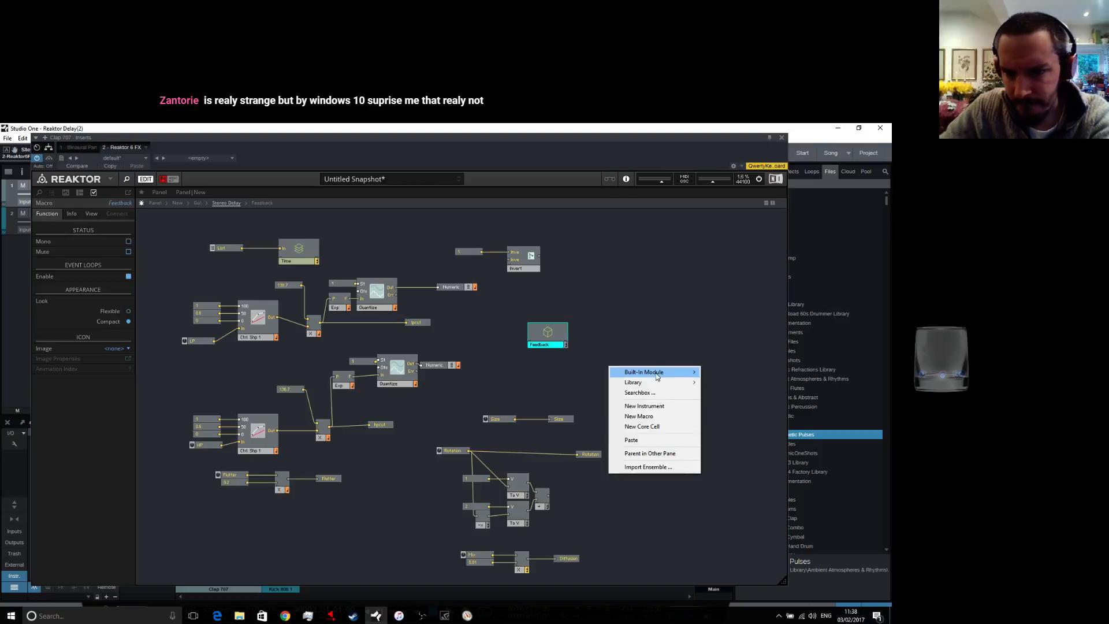
{"action": "left_click", "coordinate": [645, 437]}
Delete the empty Feedback macro from the Stereo Delay stacked macro
{"action": "left_click", "coordinate": [543, 329]}
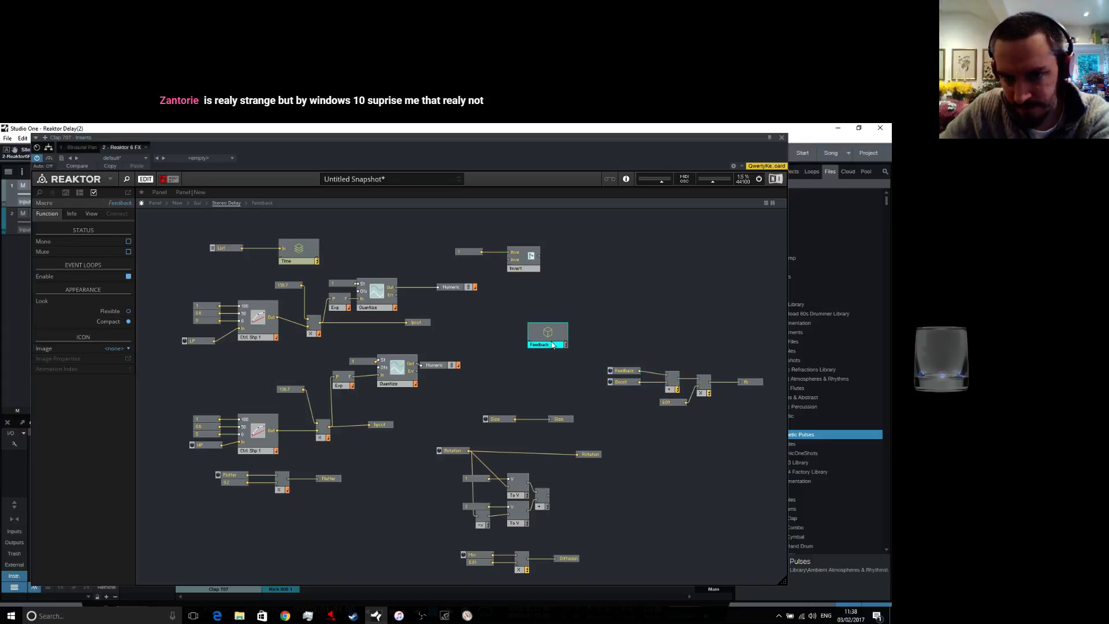
{"action": "right_click", "coordinate": [550, 335]}
{"action": "left_click", "coordinate": [578, 401]}
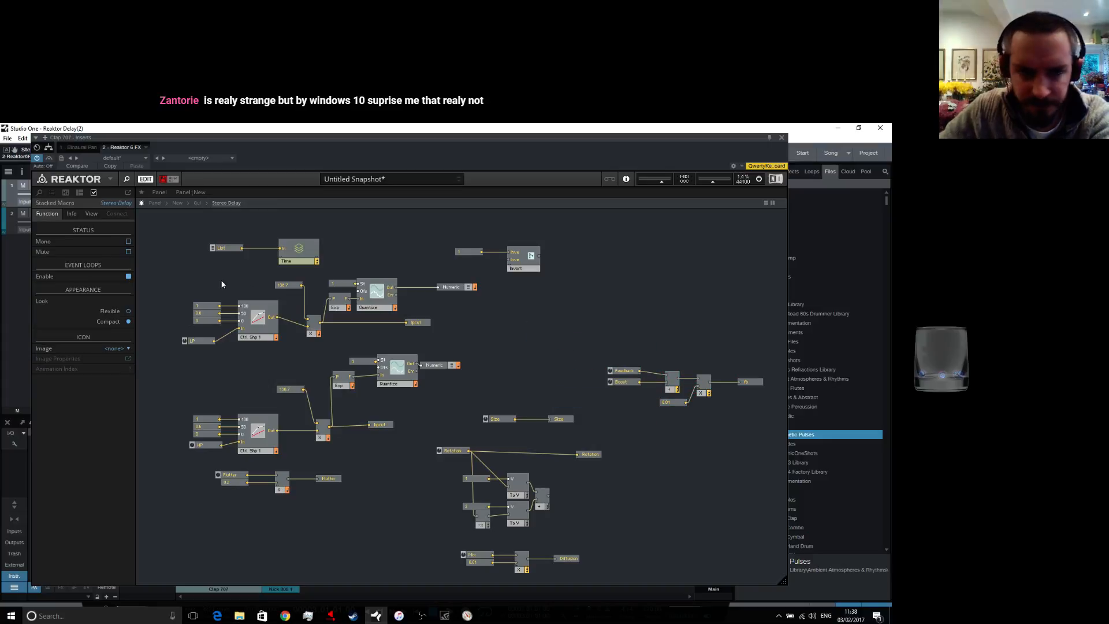
Connect the fb Receive module in the signal path's Stereo Delay macro to the fb send terminal
{"action": "double_click", "coordinate": [185, 279]}
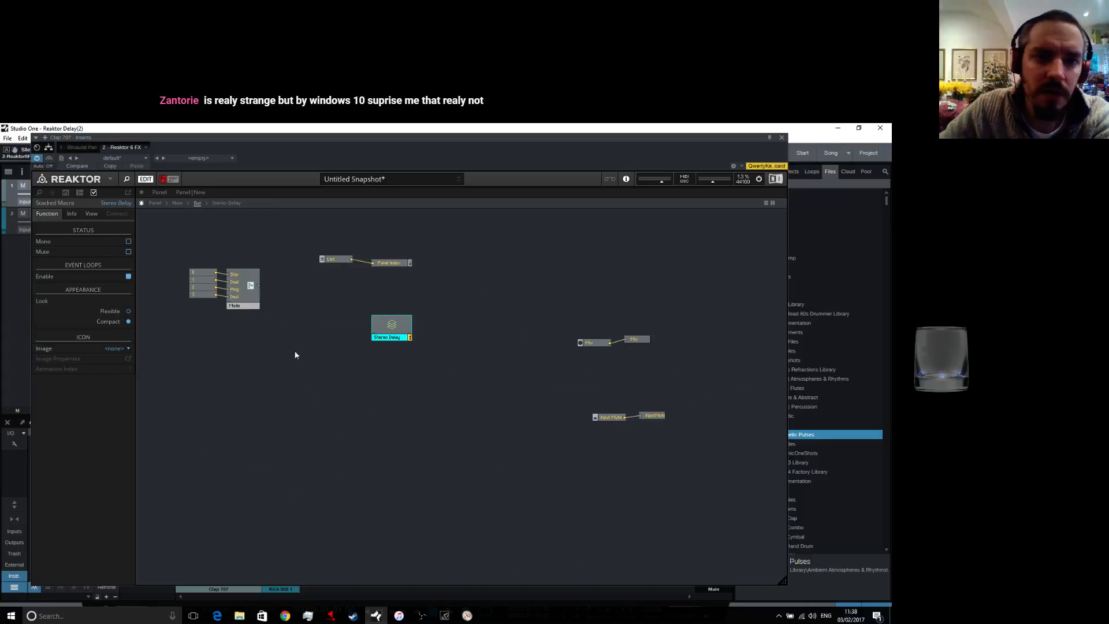
{"action": "double_click", "coordinate": [389, 326]}
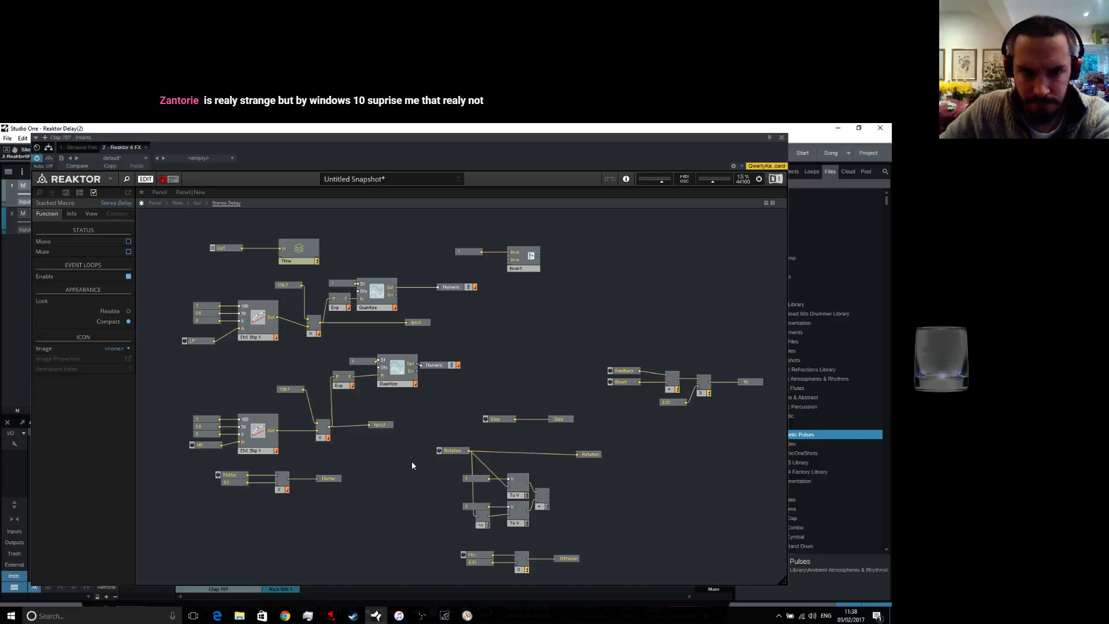
{"action": "double_click", "coordinate": [411, 461]}
{"action": "double_click", "coordinate": [329, 424]}
{"action": "double_click", "coordinate": [398, 339]}
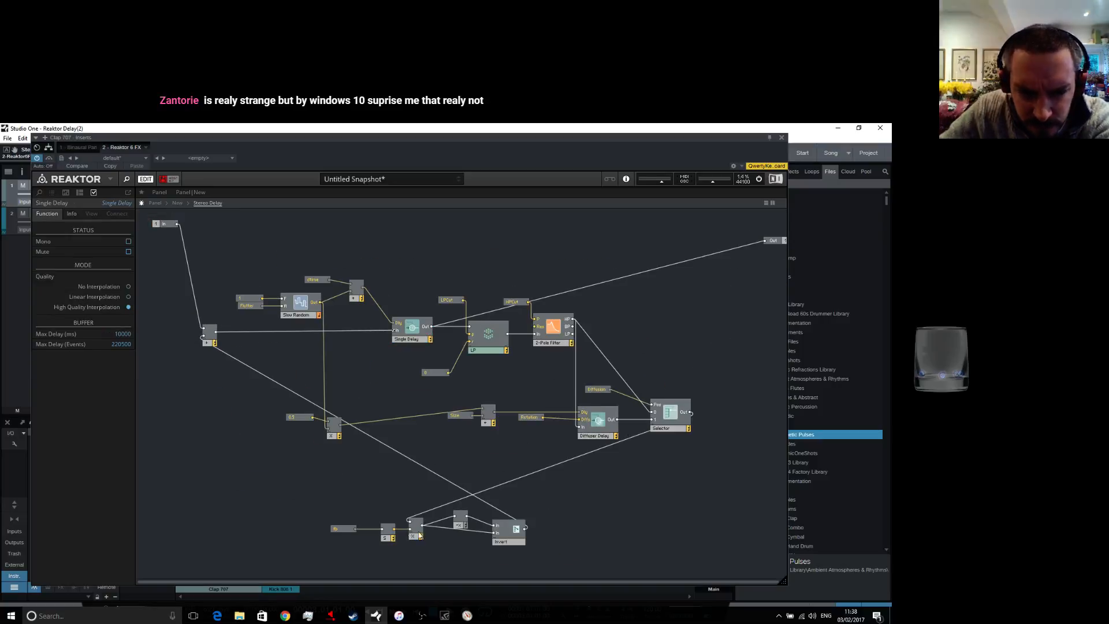
{"action": "left_click", "coordinate": [346, 531]}
{"action": "right_click", "coordinate": [345, 530]}
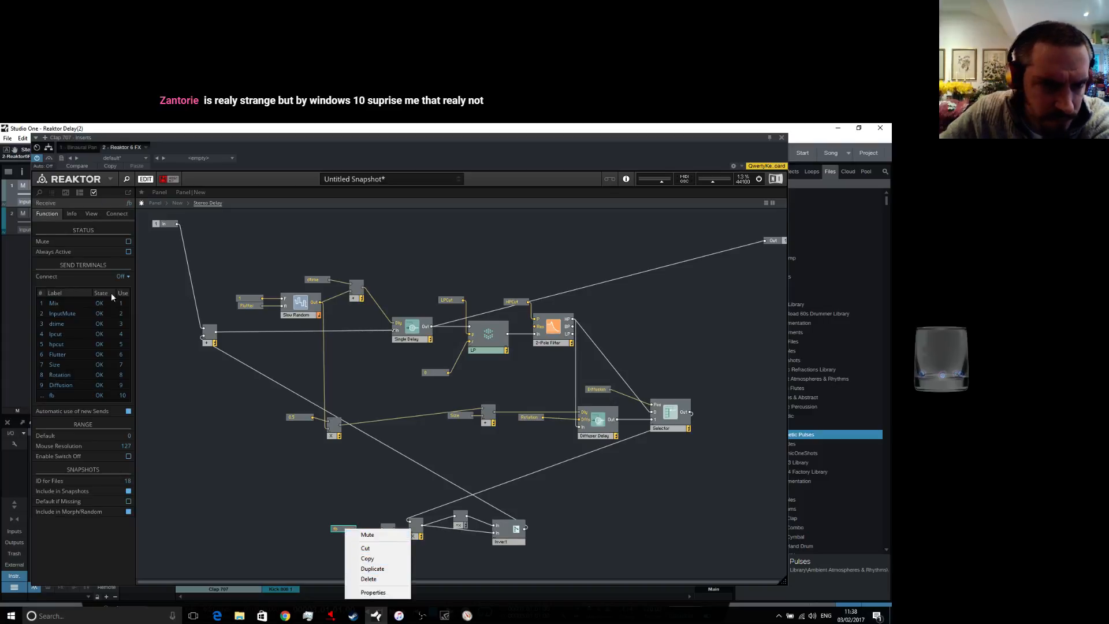
{"action": "left_click", "coordinate": [120, 279]}
{"action": "left_click", "coordinate": [121, 278]}
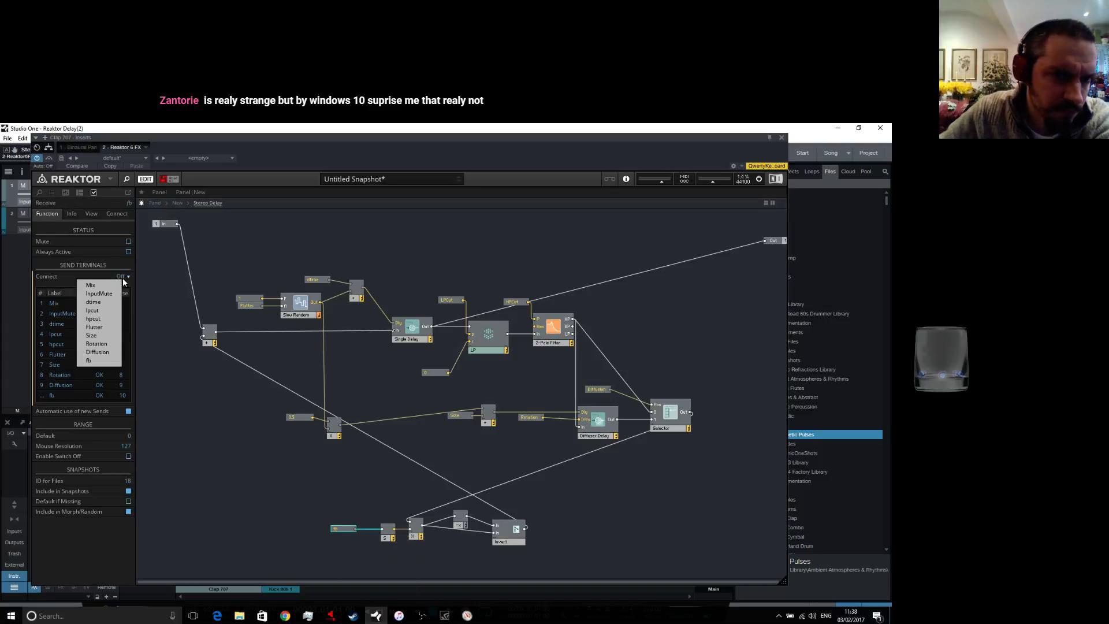
{"action": "left_click", "coordinate": [99, 360]}
{"action": "left_click", "coordinate": [185, 389]}
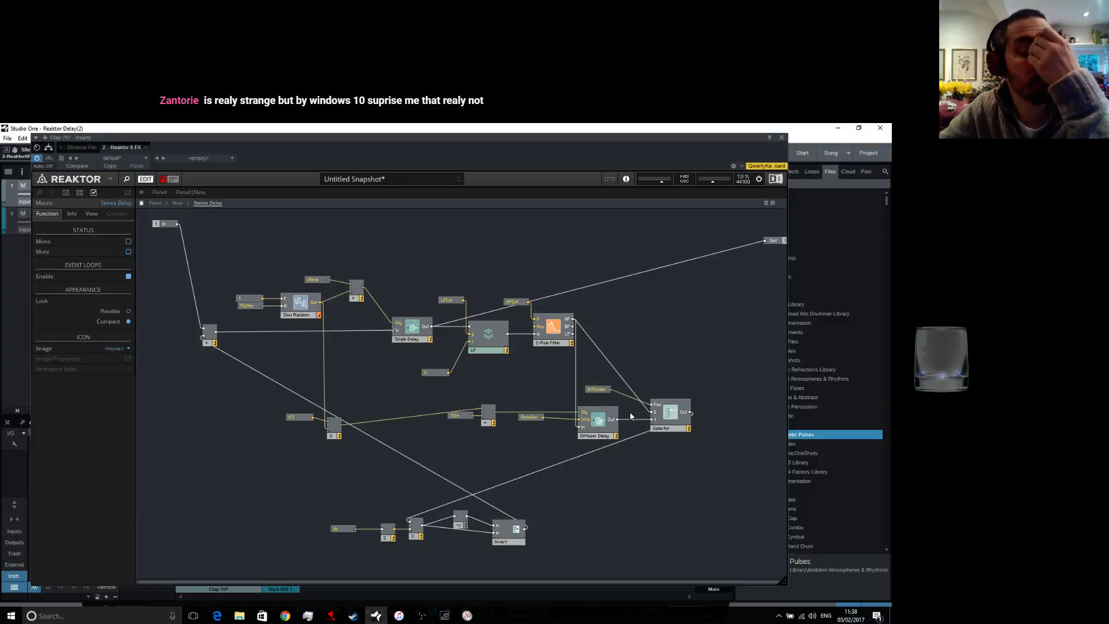
Check the wire between the Selector output and the feedback multiplier by removing and reconnecting it
{"action": "right_click", "coordinate": [567, 467]}
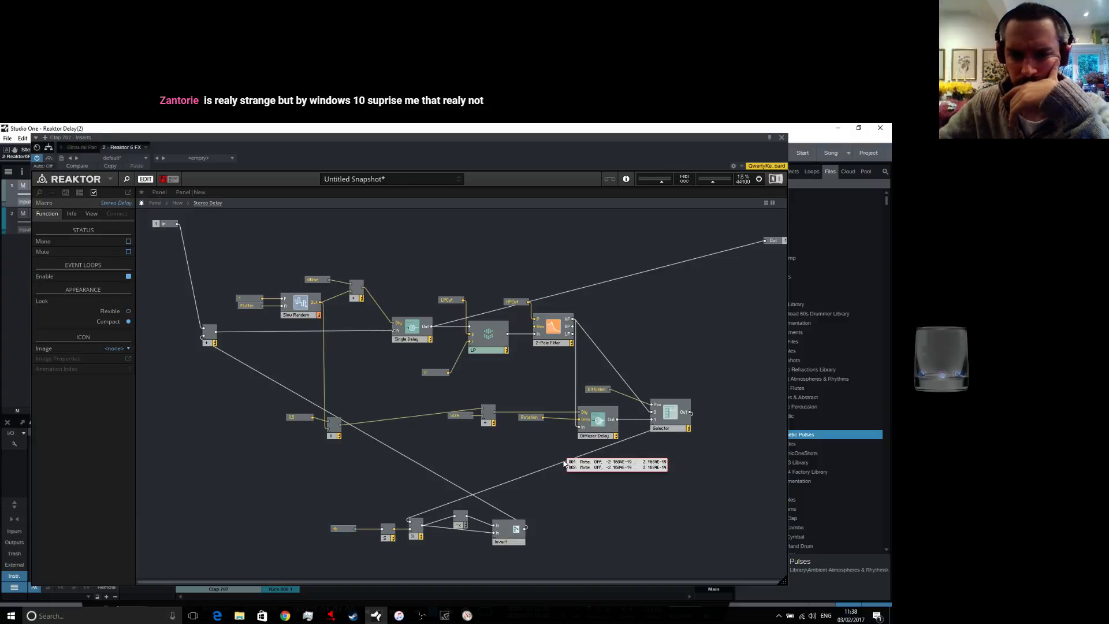
{"action": "right_click", "coordinate": [568, 463]}
{"action": "left_click", "coordinate": [589, 466]}
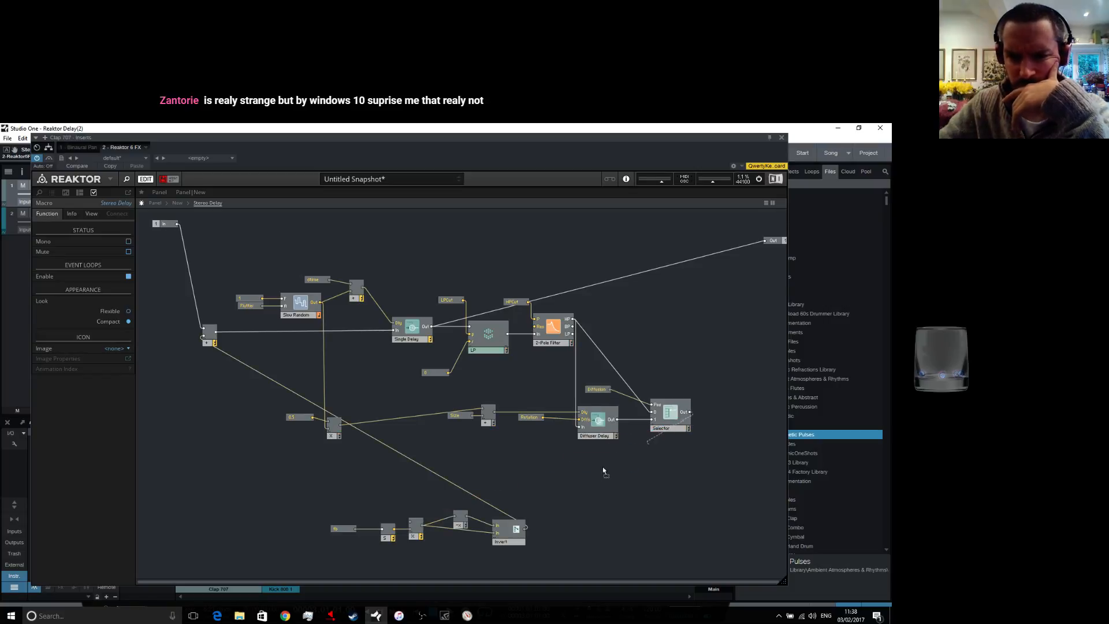
{"action": "left_click_drag", "start_coordinate": [603, 471], "coordinate": [409, 520]}
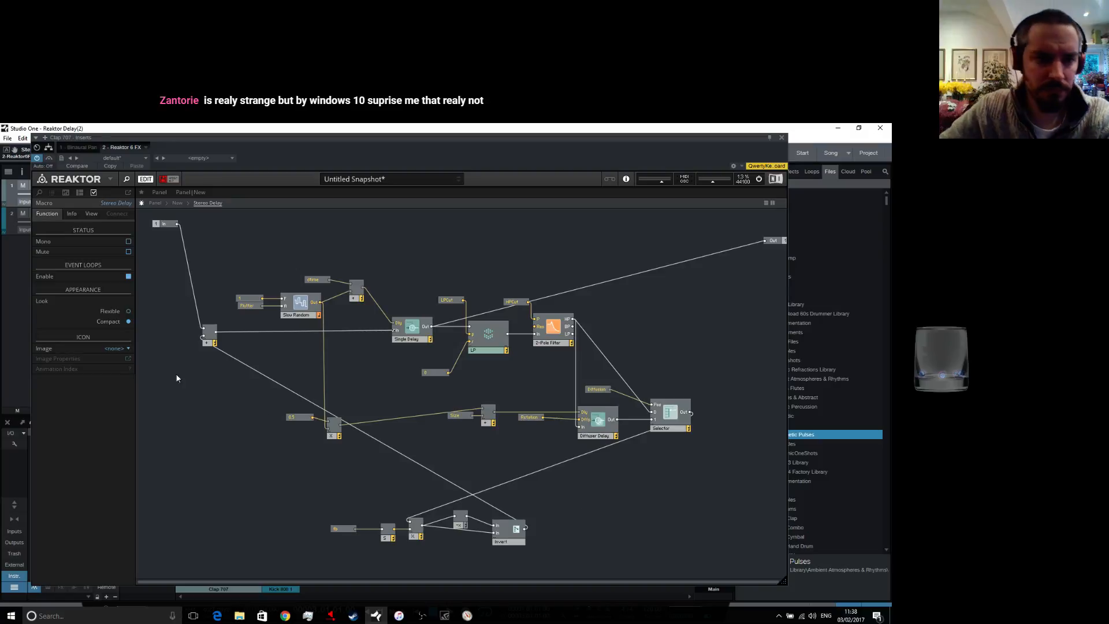
Move the List with Entry 1 to 3 to the lower corner of the Gui frame below the Mix knob, and set Mode to Stereo Delay
{"action": "left_click", "coordinate": [175, 203]}
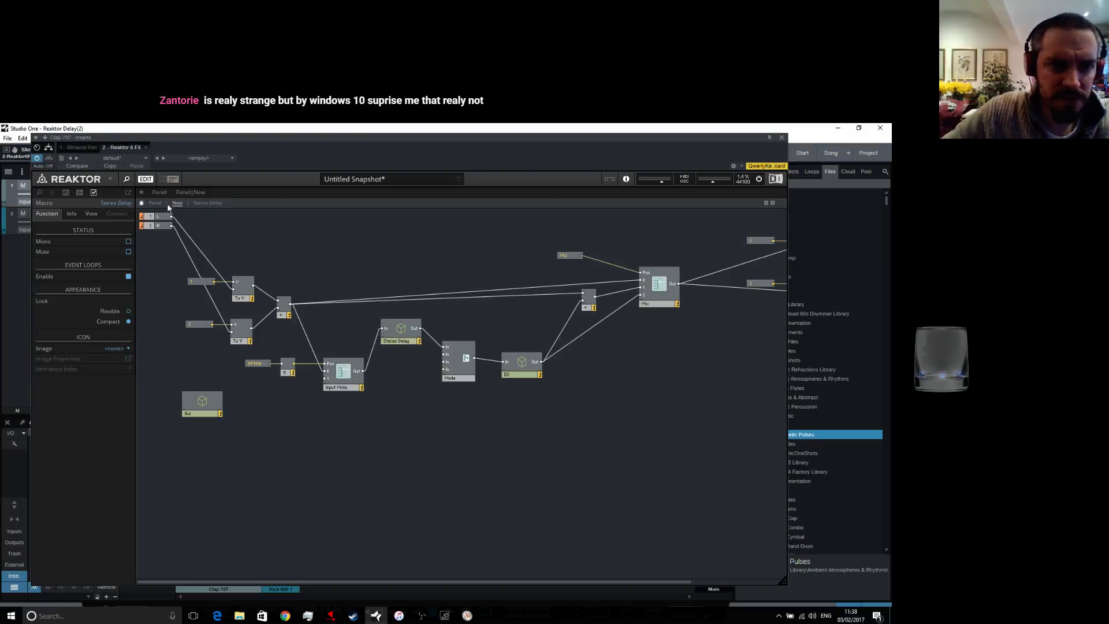
{"action": "left_click", "coordinate": [154, 203]}
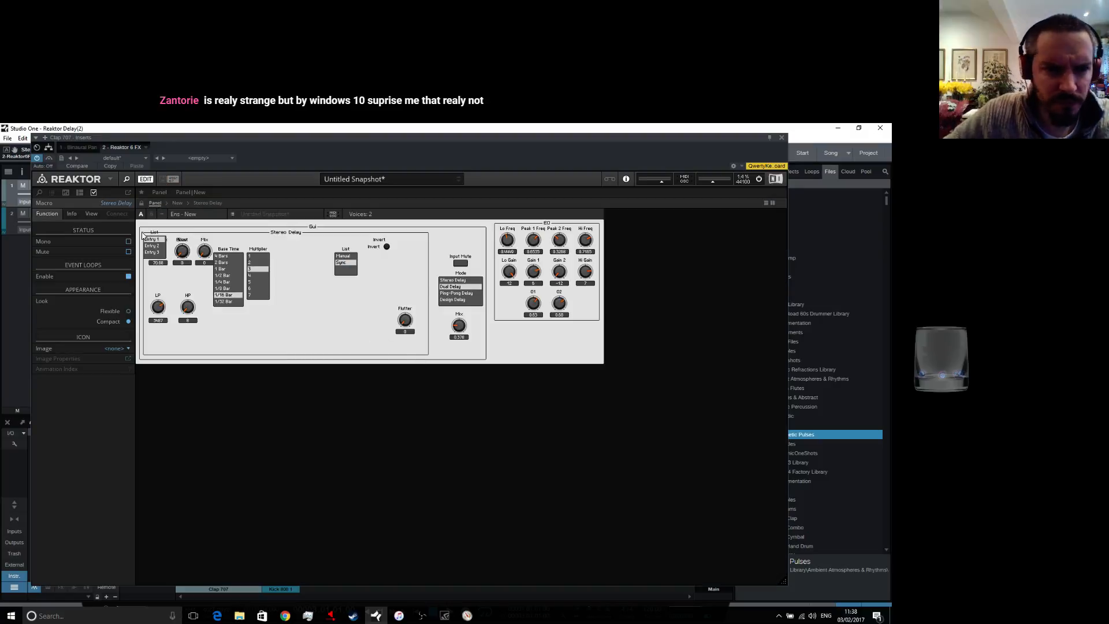
{"action": "left_click_drag", "start_coordinate": [161, 234], "coordinate": [480, 390]}
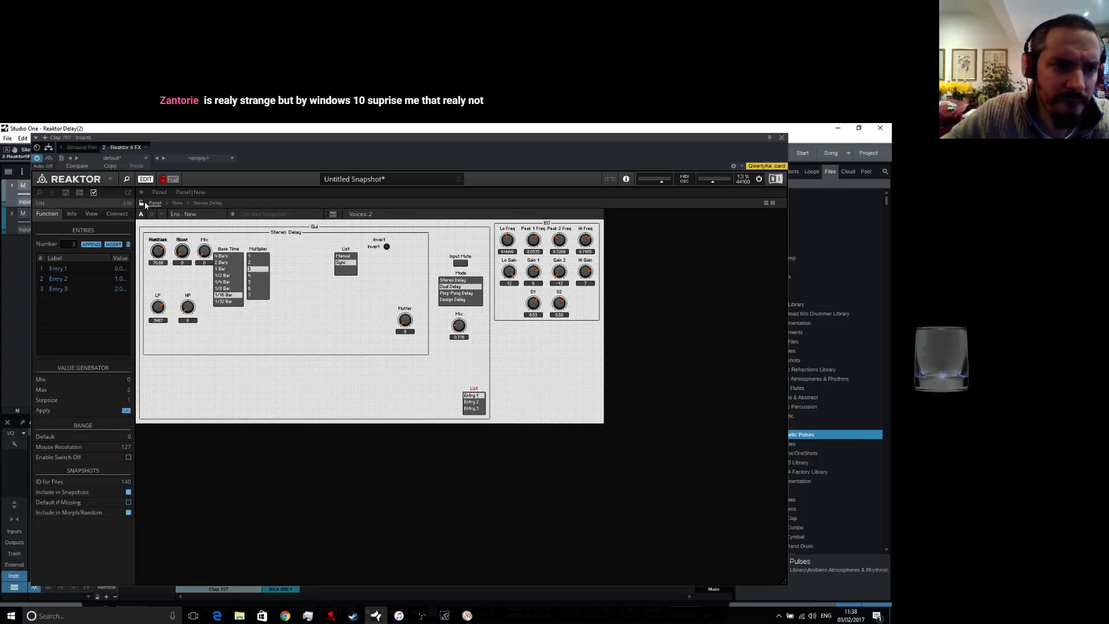
{"action": "left_click", "coordinate": [452, 286]}
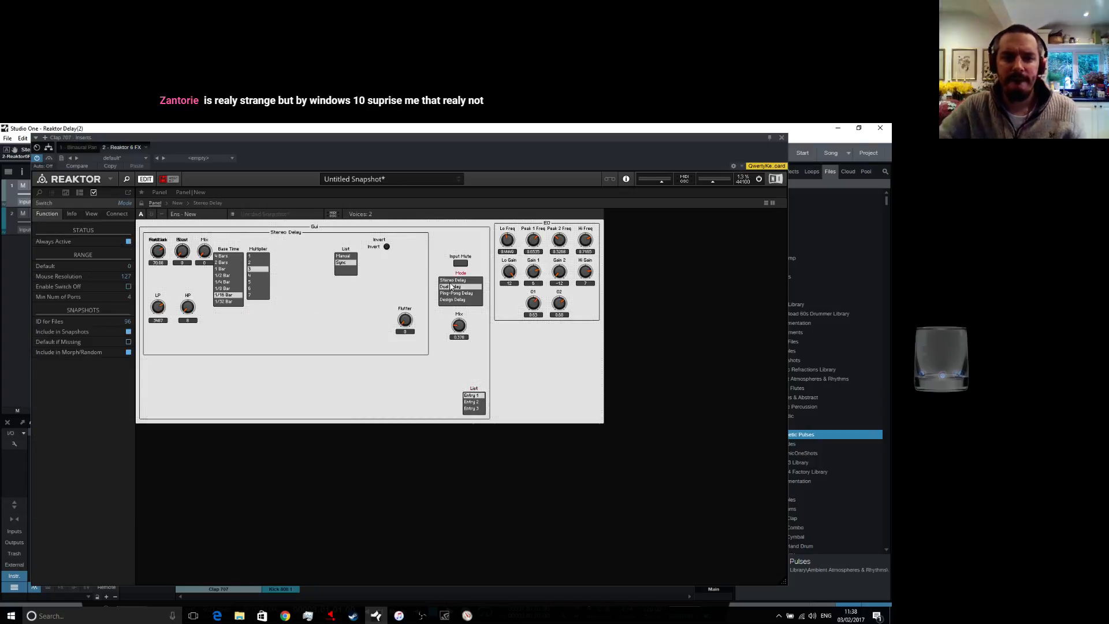
{"action": "left_click", "coordinate": [454, 367]}
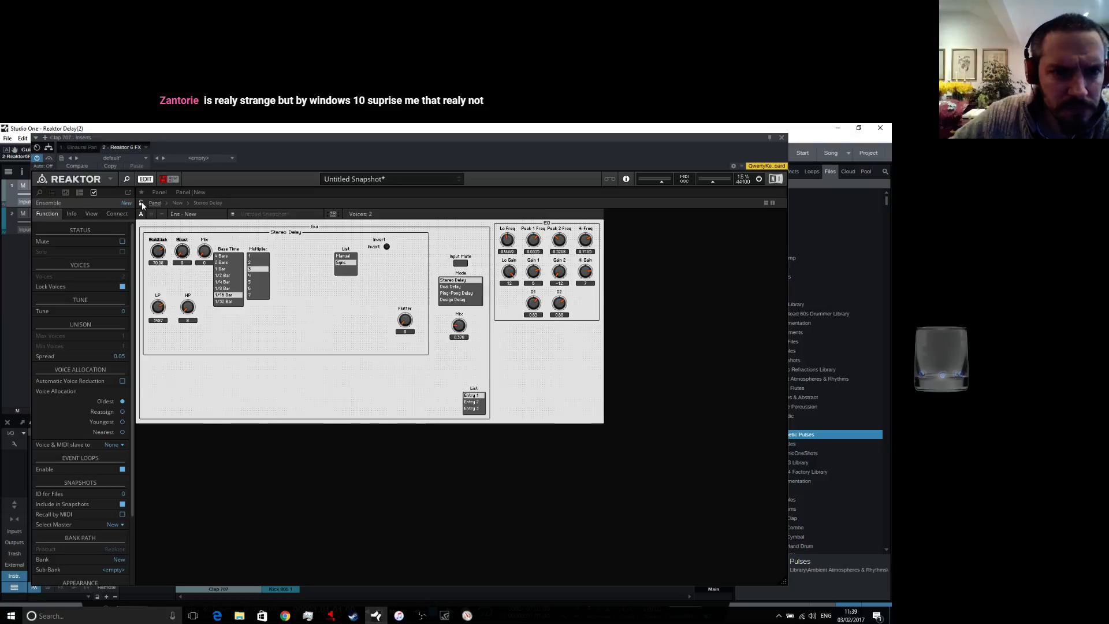
Check the layer options of the Time and Stereo Delay stacked macros on the panel
{"action": "right_click", "coordinate": [278, 241]}
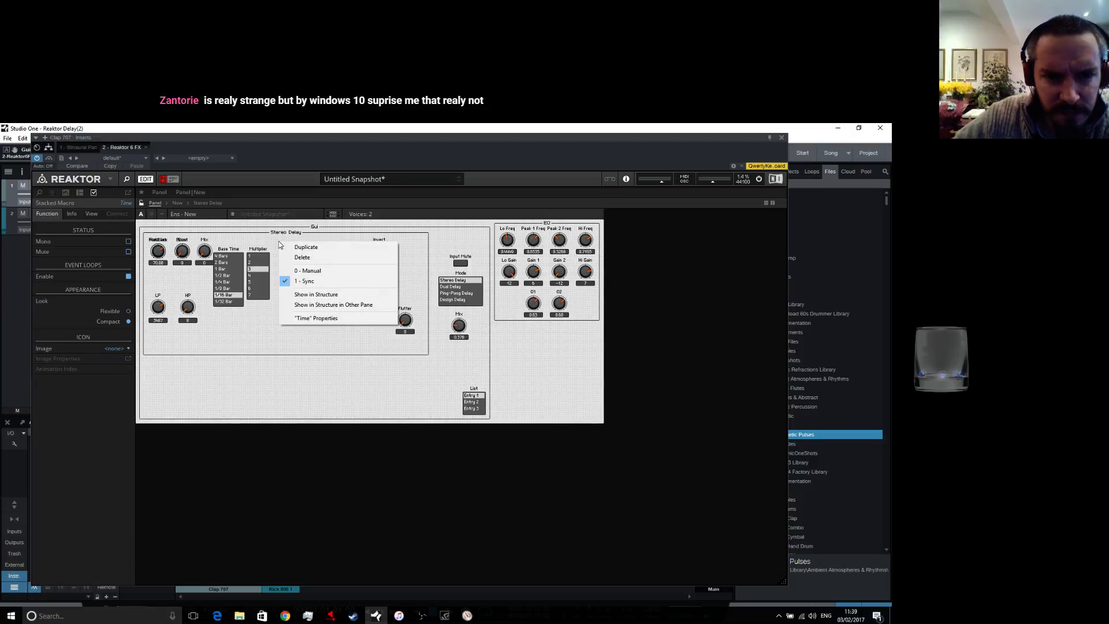
{"action": "left_click", "coordinate": [286, 389]}
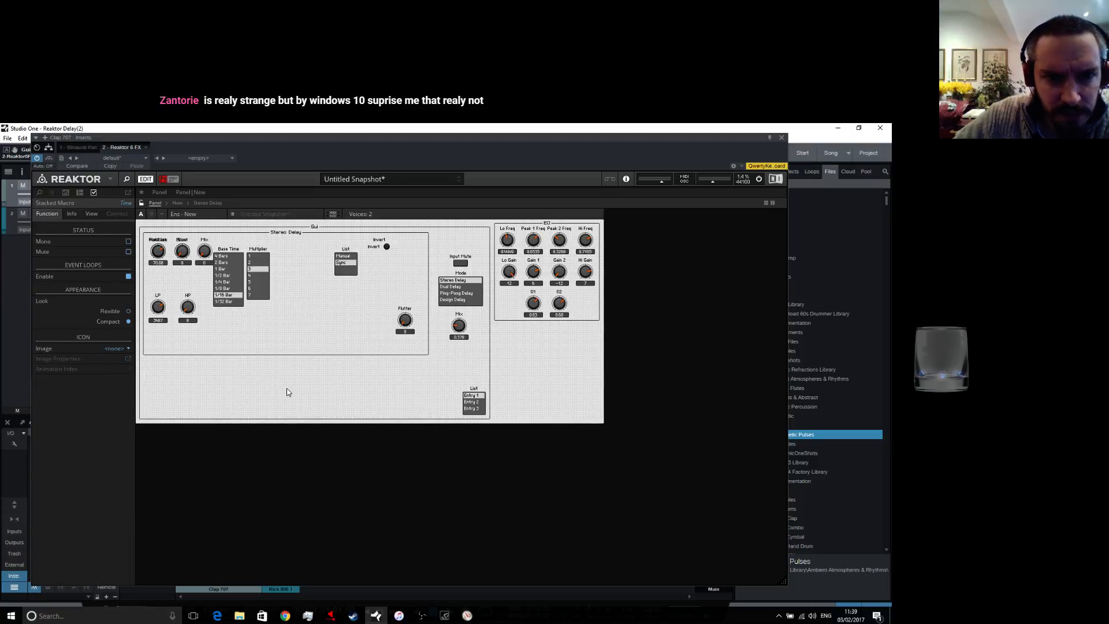
{"action": "right_click", "coordinate": [290, 235]}
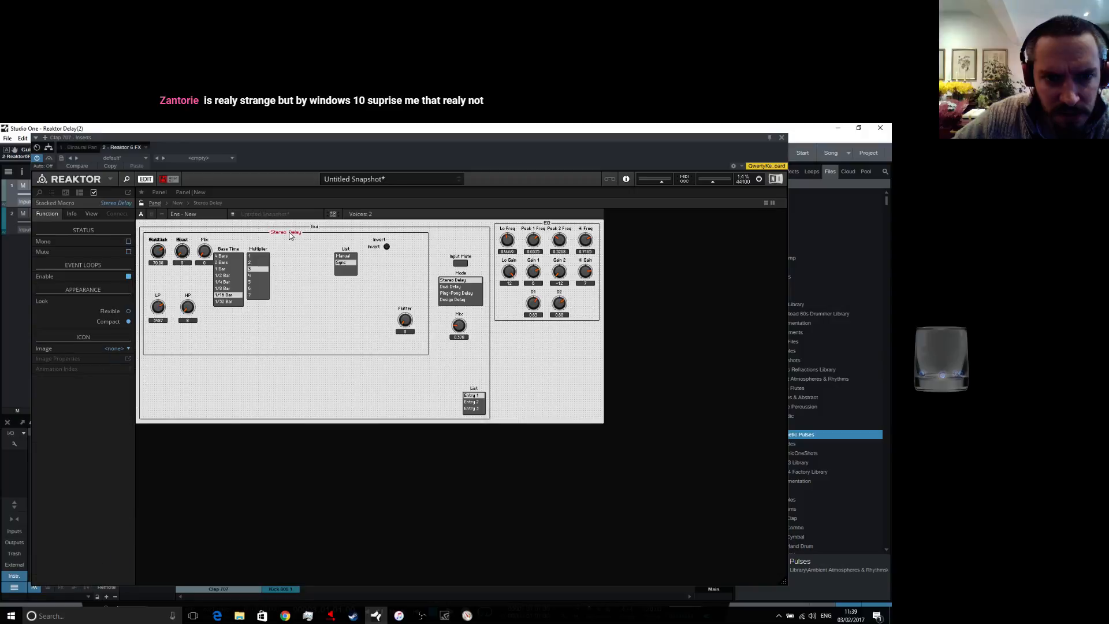
{"action": "left_click", "coordinate": [300, 386]}
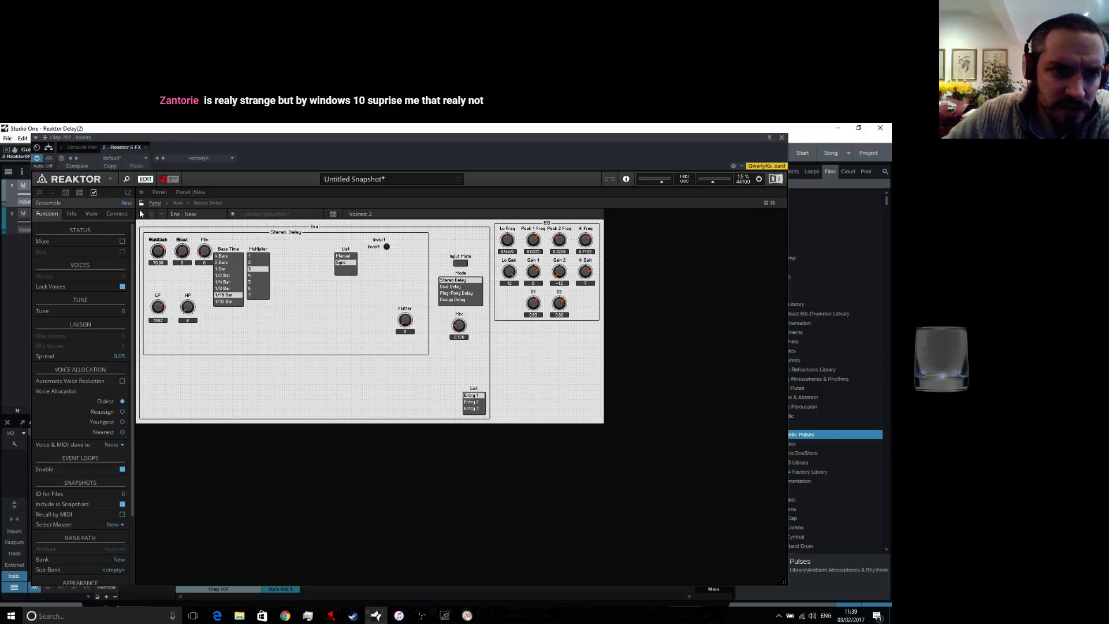
Add a Stacked Macro module inside the Gui macro and place it below the Stereo Delay stacked macro
{"action": "left_click", "coordinate": [176, 204]}
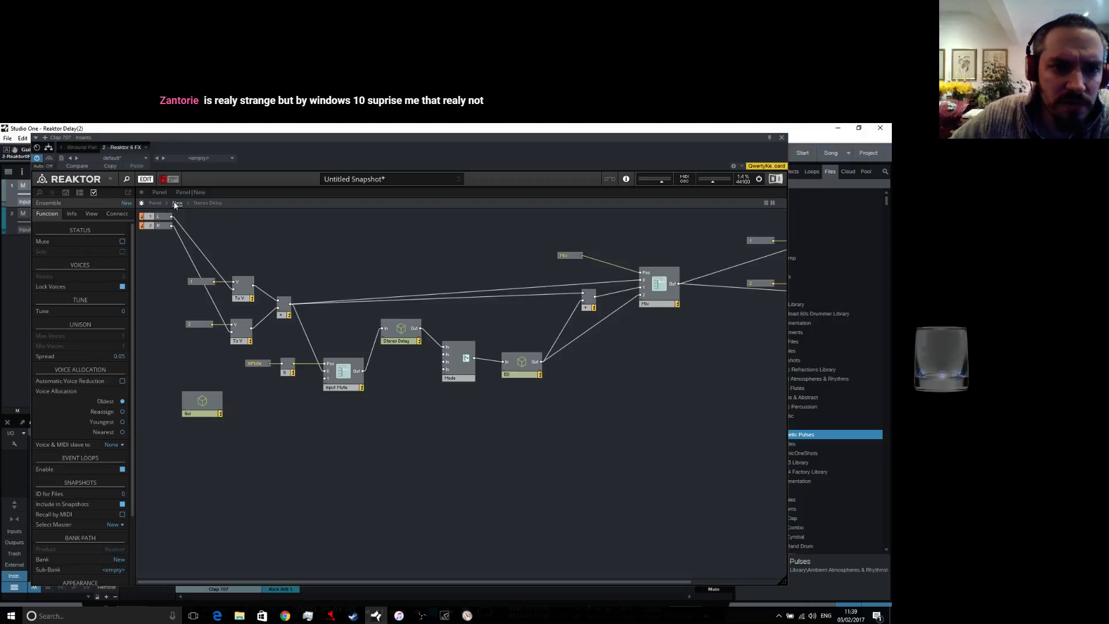
{"action": "double_click", "coordinate": [203, 395]}
{"action": "left_click_drag", "start_coordinate": [383, 326], "coordinate": [385, 299]}
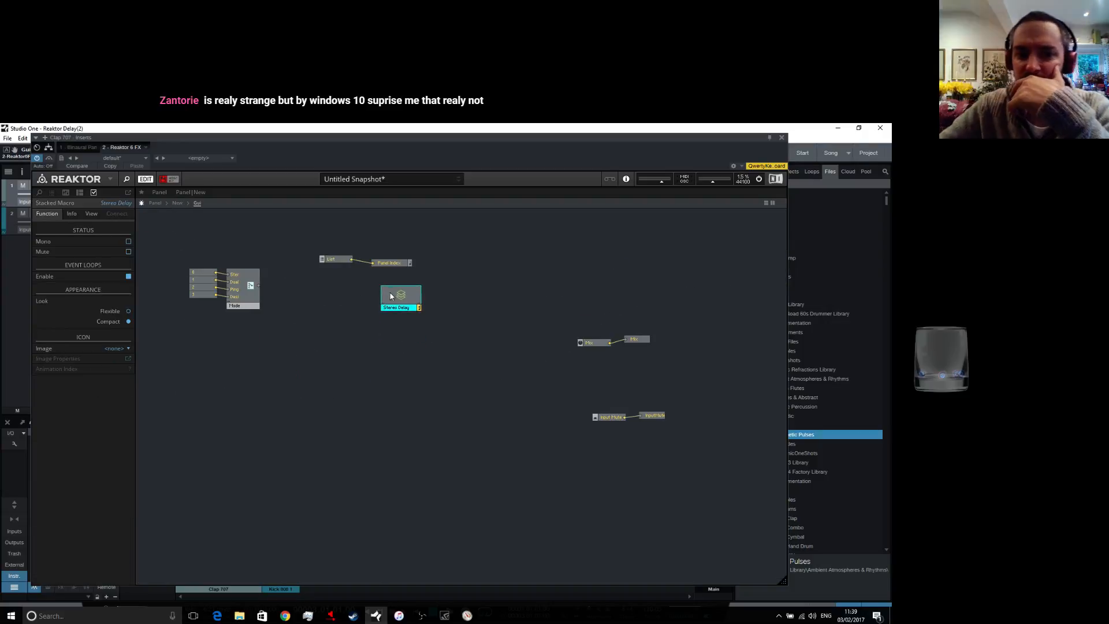
{"action": "right_click", "coordinate": [431, 352]}
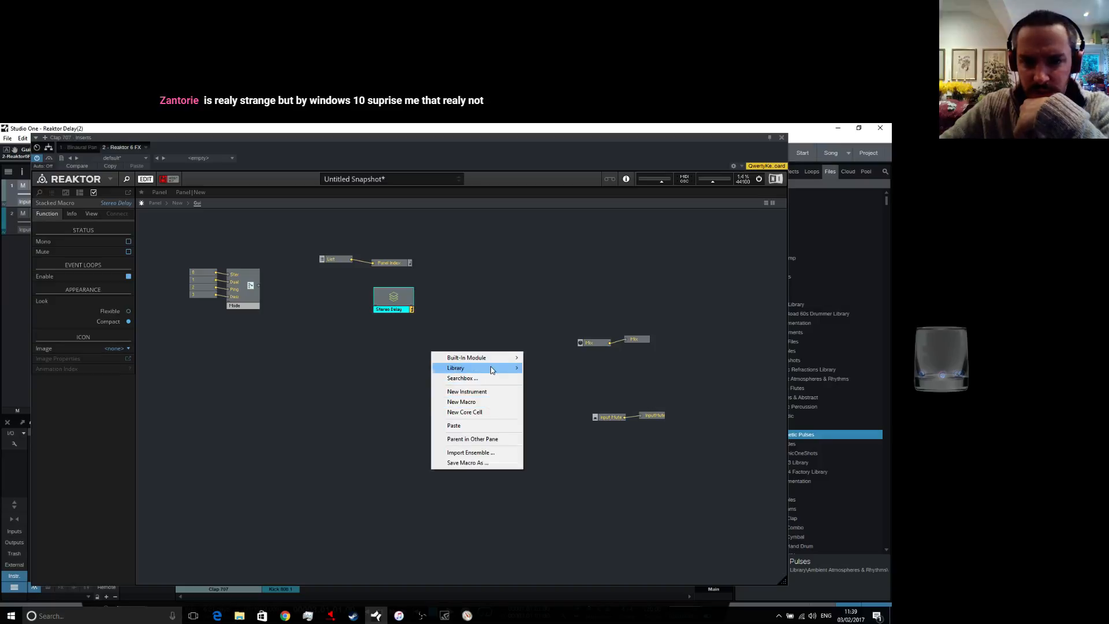
{"action": "mouse_move", "coordinate": [490, 356]}
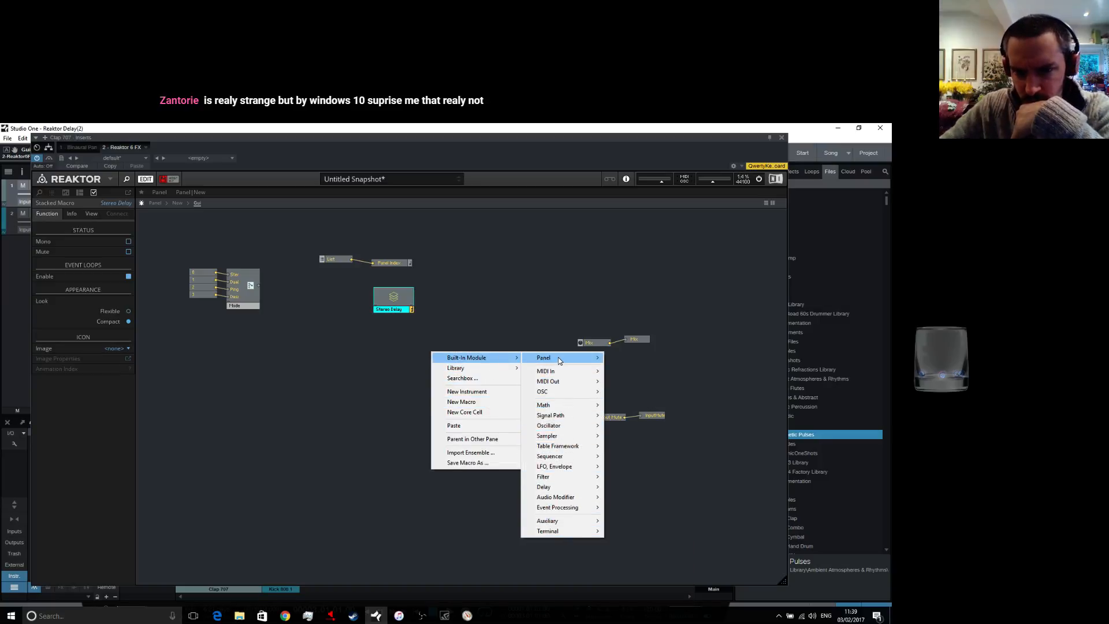
{"action": "mouse_move", "coordinate": [558, 357]}
{"action": "left_click", "coordinate": [638, 595]}
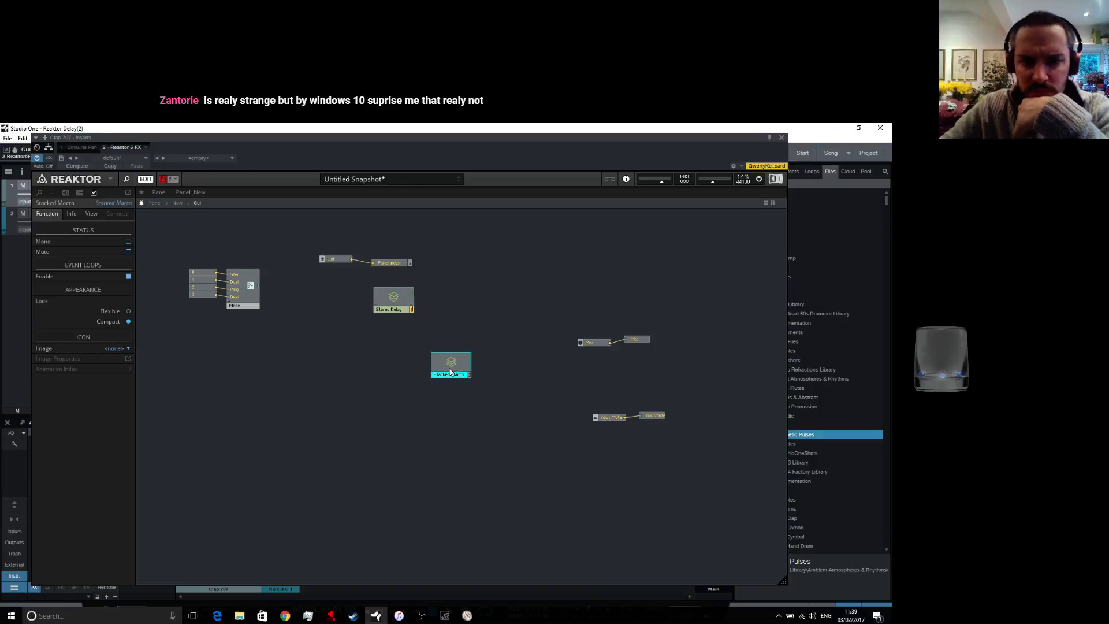
{"action": "left_click_drag", "start_coordinate": [442, 365], "coordinate": [376, 344]}
Test the panel's List by switching between Entry 2 and Entry 1 to see which stacked macro shows
{"action": "left_click", "coordinate": [155, 202]}
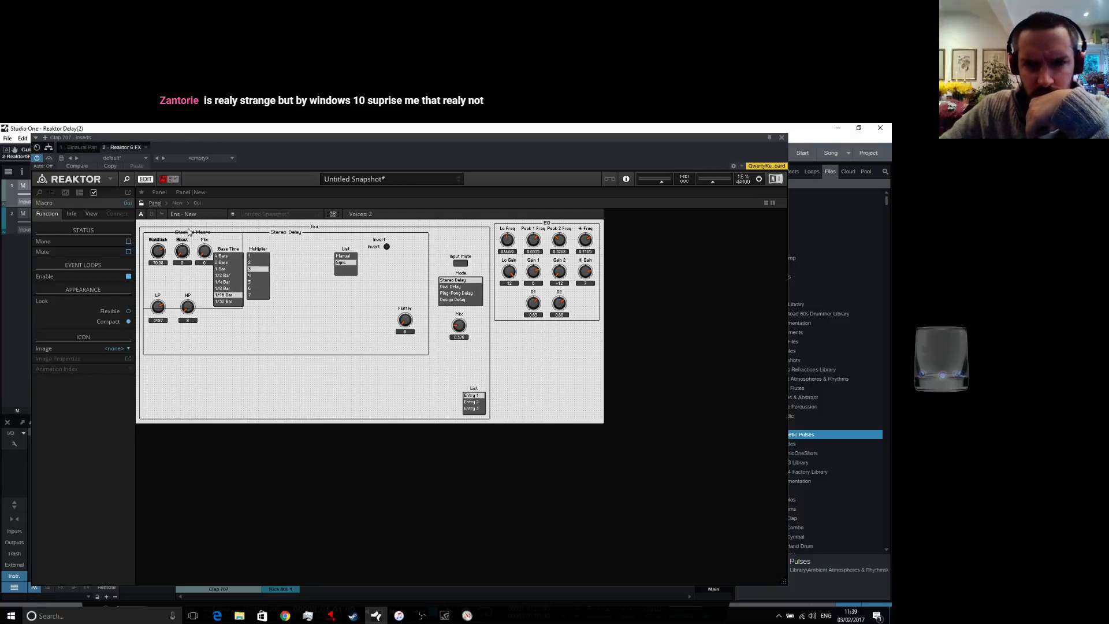
{"action": "left_click", "coordinate": [472, 403]}
{"action": "left_click", "coordinate": [472, 396]}
{"action": "left_click", "coordinate": [476, 402]}
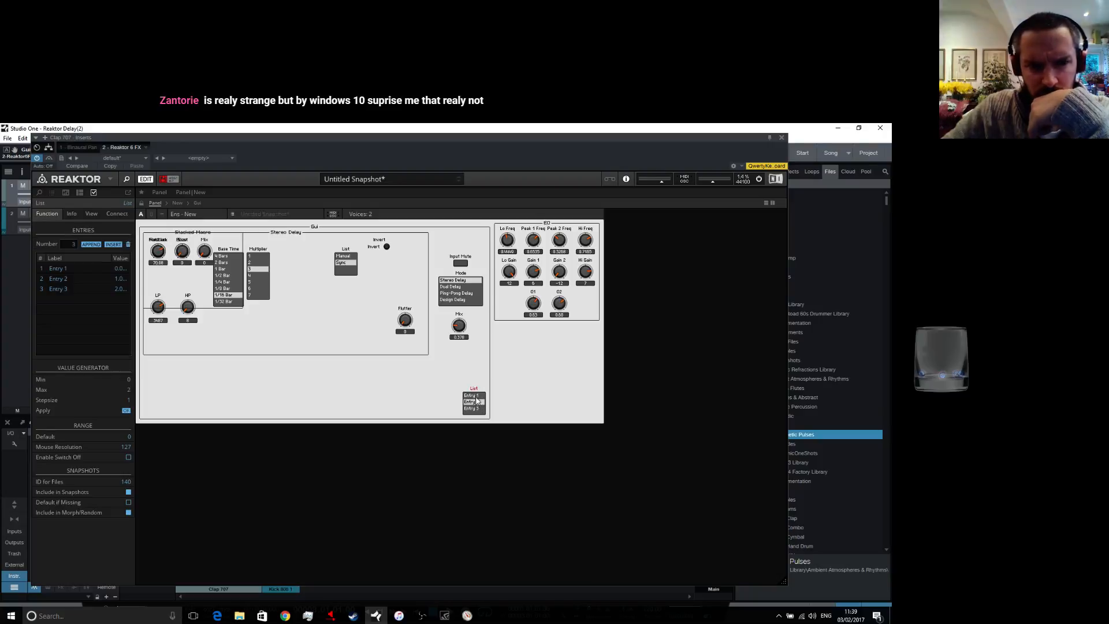
{"action": "left_click", "coordinate": [475, 396]}
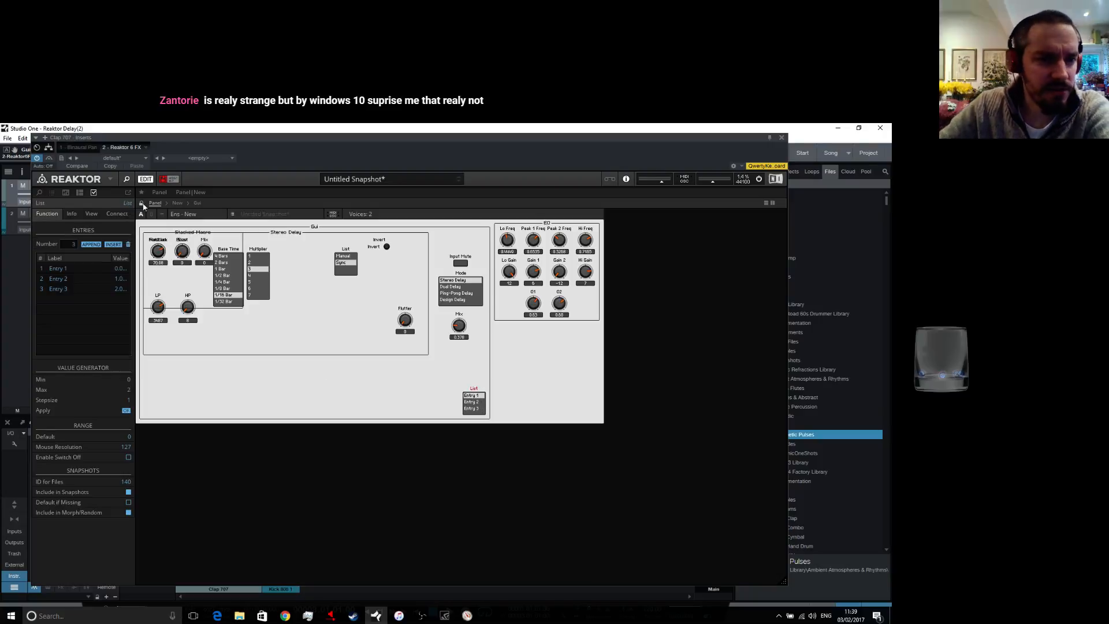
Align the new Stacked Macro under Stereo Delay in the Gui structure and set the Panel Index module to Always Active
{"action": "left_click", "coordinate": [197, 203]}
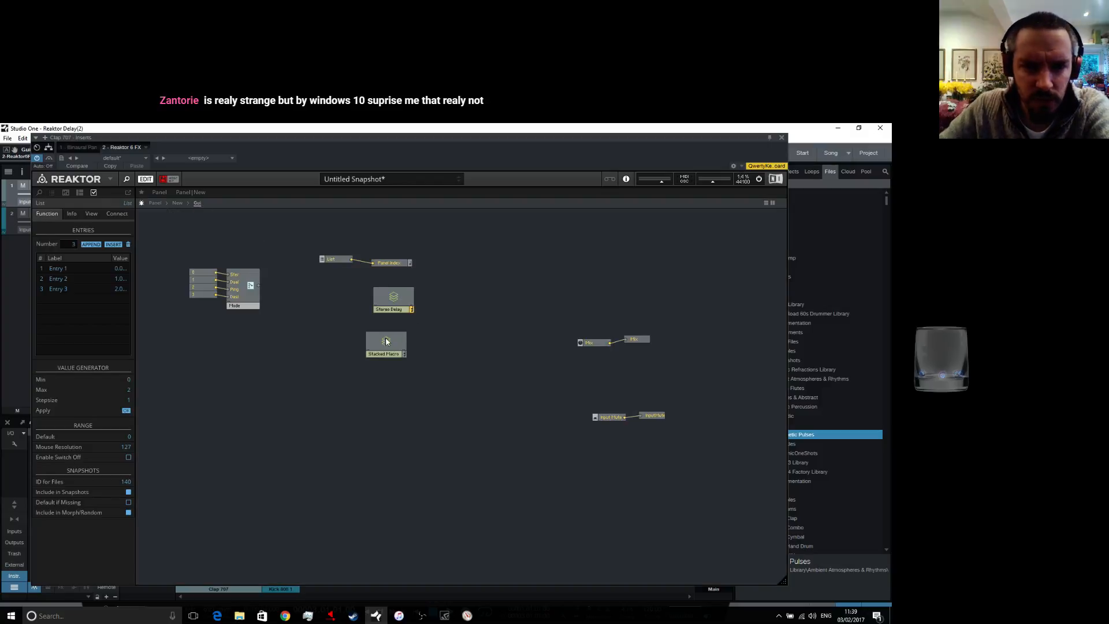
{"action": "left_click_drag", "start_coordinate": [386, 341], "coordinate": [394, 330]}
{"action": "left_click", "coordinate": [394, 263]}
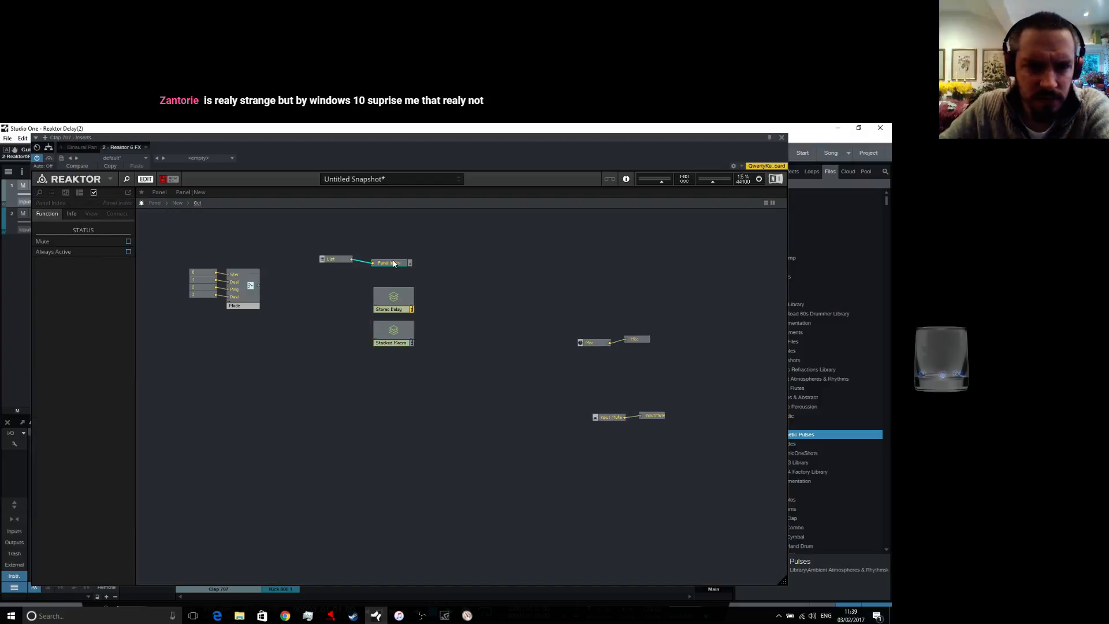
{"action": "left_click", "coordinate": [128, 251]}
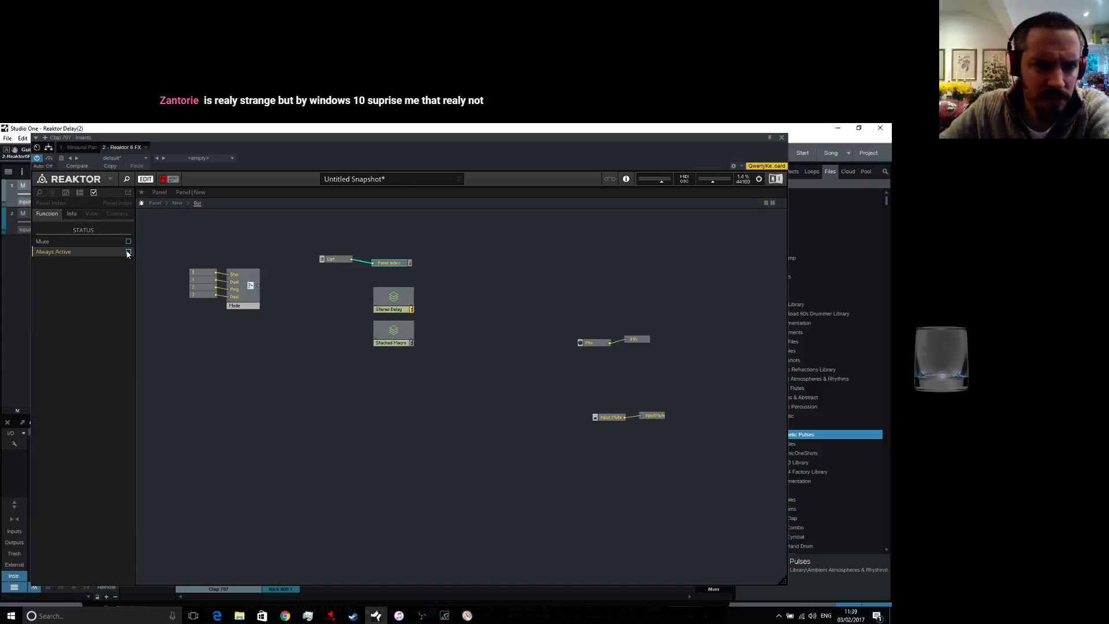
{"action": "left_click", "coordinate": [71, 214]}
{"action": "left_click", "coordinate": [58, 214]}
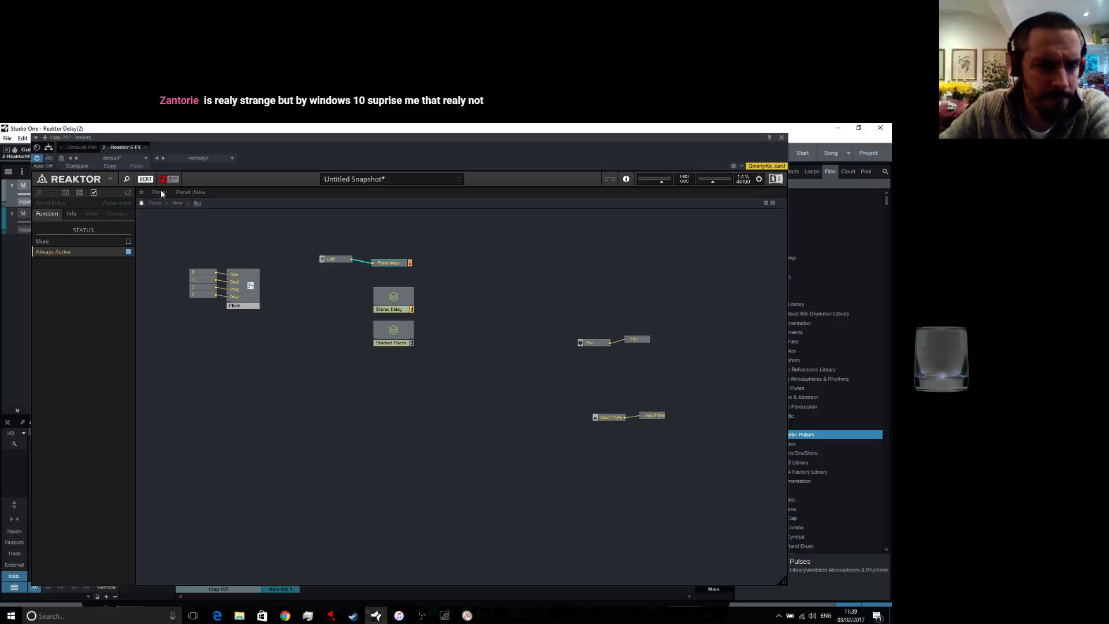
Select Entry 2 in the panel's List and check the layer options of the Stereo Delay stacked macro
{"action": "left_click", "coordinate": [154, 202]}
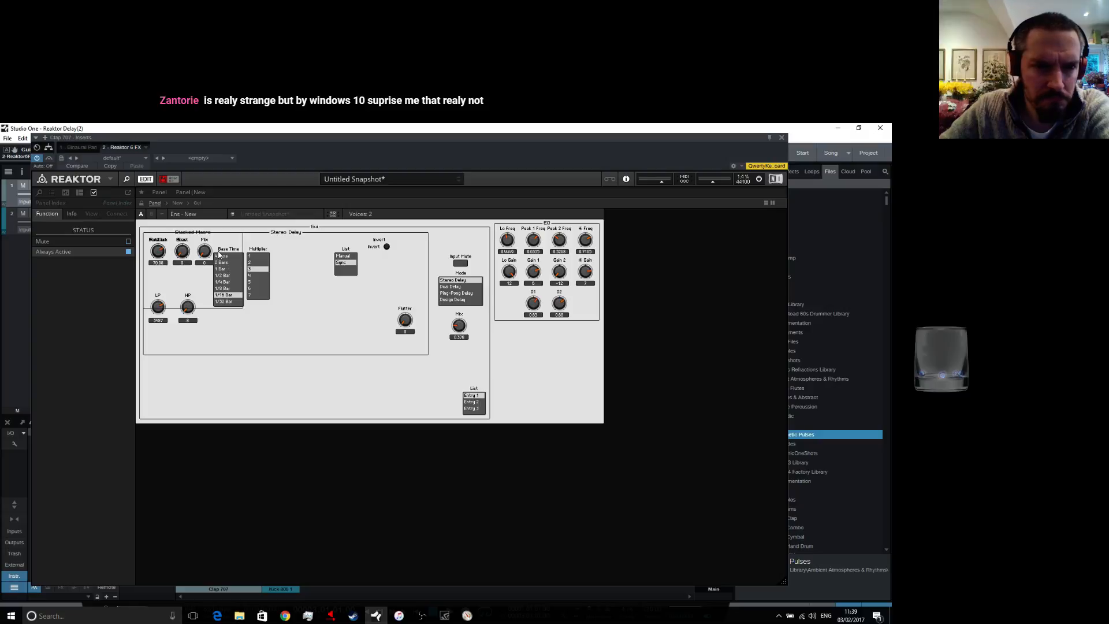
{"action": "left_click", "coordinate": [476, 402]}
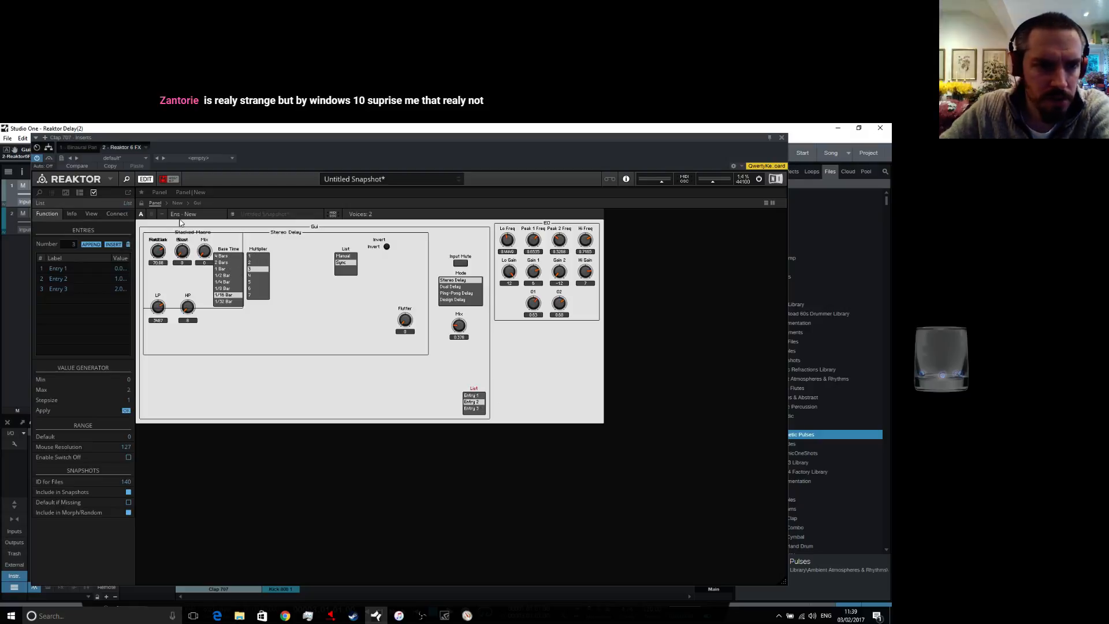
{"action": "right_click", "coordinate": [281, 234]}
{"action": "left_click", "coordinate": [327, 368]}
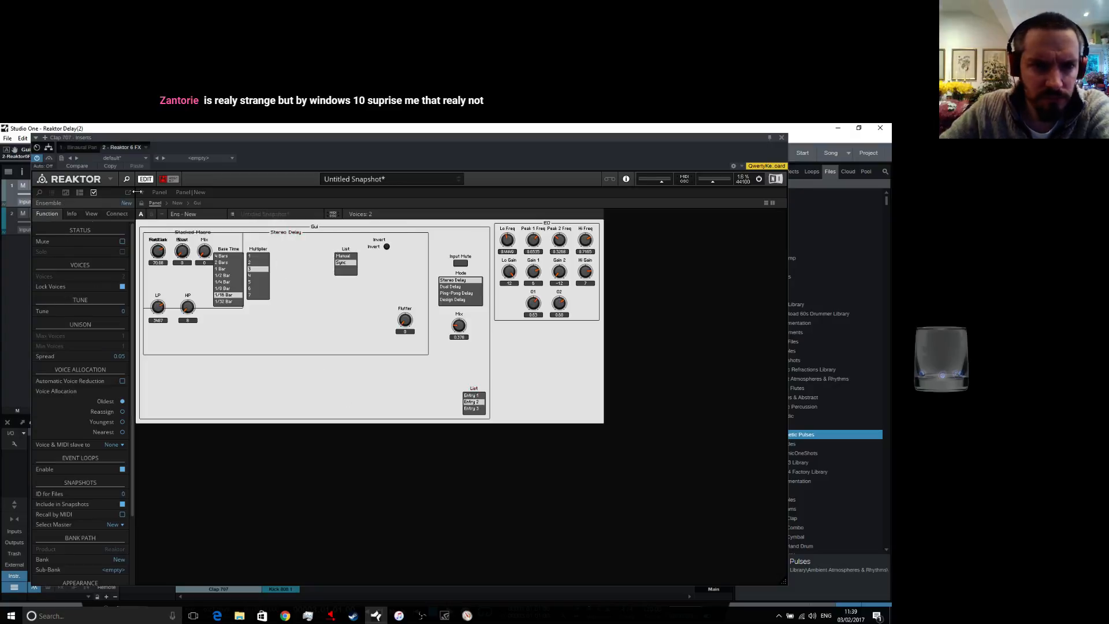
{"action": "right_click", "coordinate": [290, 233]}
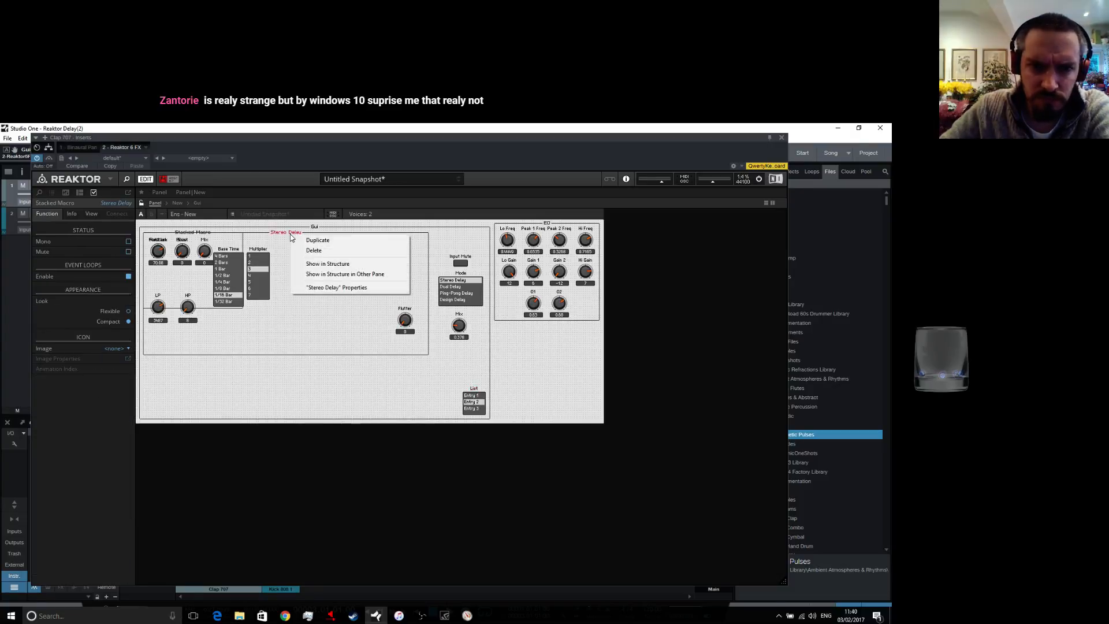
{"action": "right_click", "coordinate": [284, 234]}
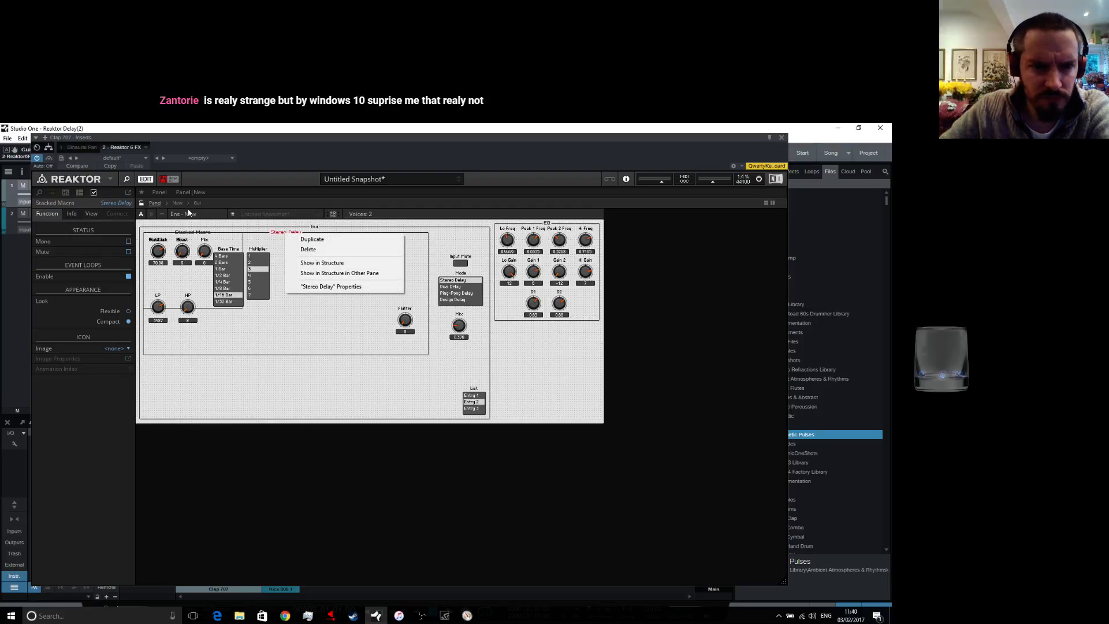
Shift the Stereo Delay stacked macro slightly on the panel and check the Stacked Macro's options
{"action": "left_click_drag", "start_coordinate": [194, 234], "coordinate": [198, 242]}
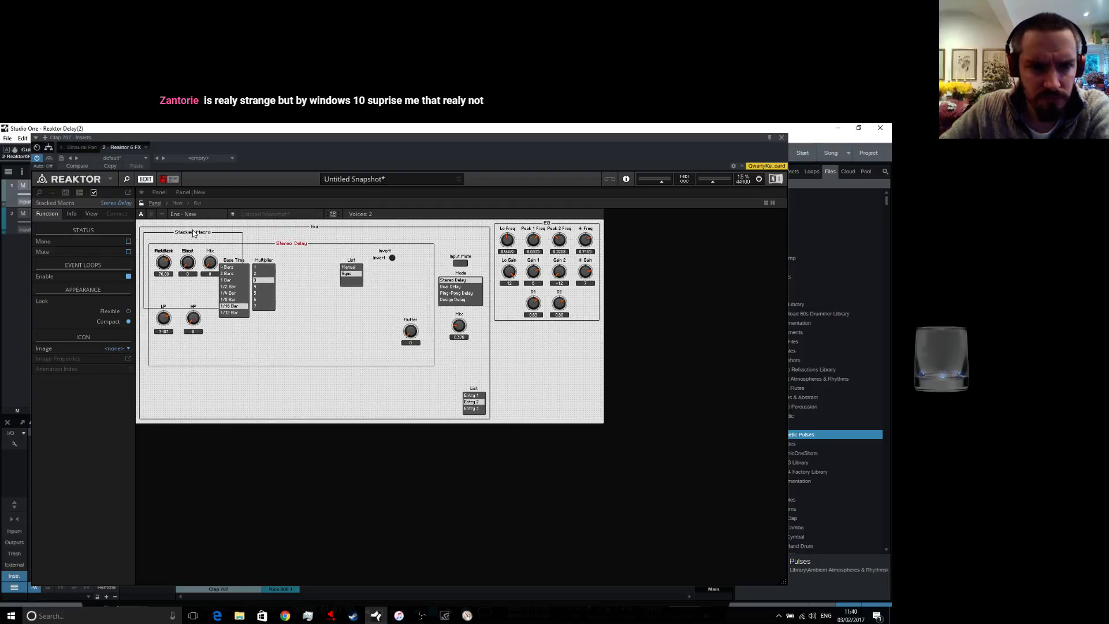
{"action": "right_click", "coordinate": [189, 234]}
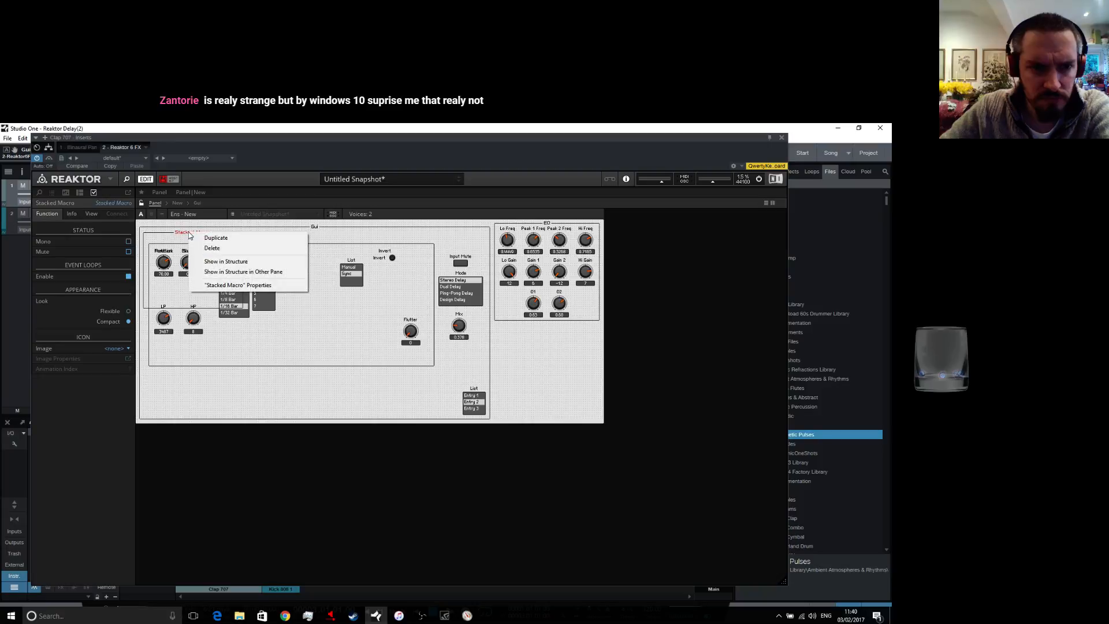
{"action": "left_click", "coordinate": [282, 388]}
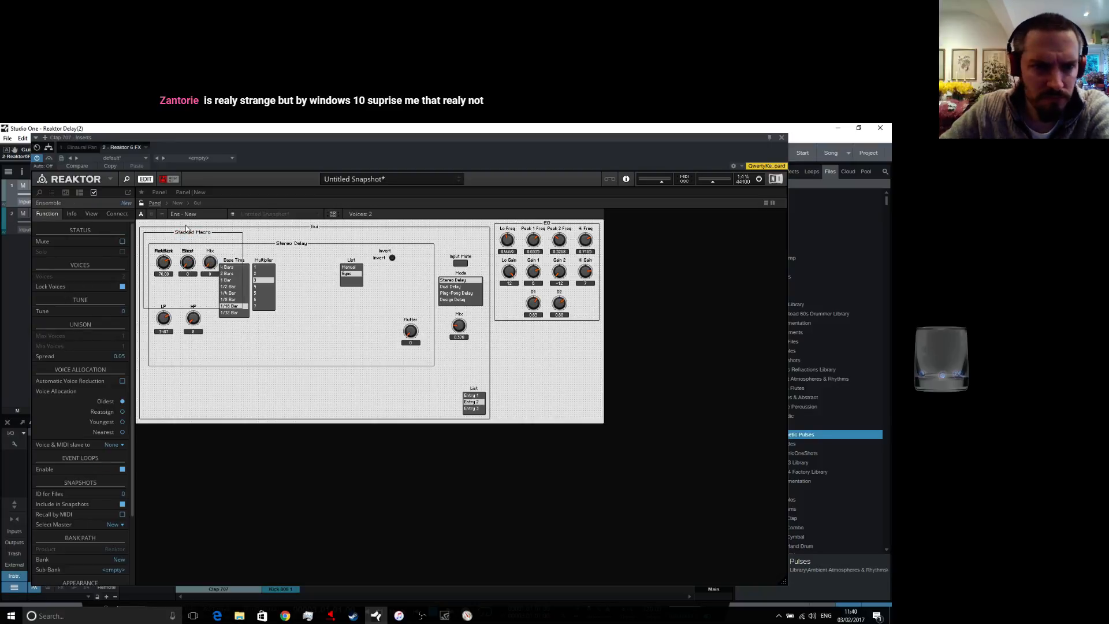
Move the Manual and Sync macros closer to the Selector inside the Time macro of the Gui's Stereo Delay
{"action": "left_click", "coordinate": [176, 203]}
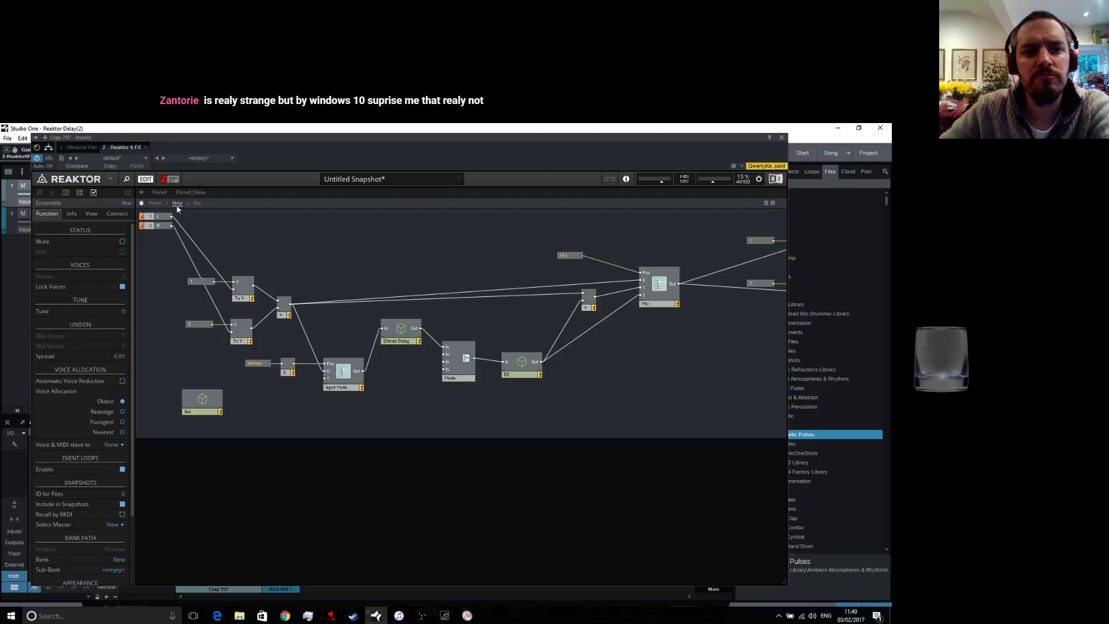
{"action": "left_click", "coordinate": [206, 400]}
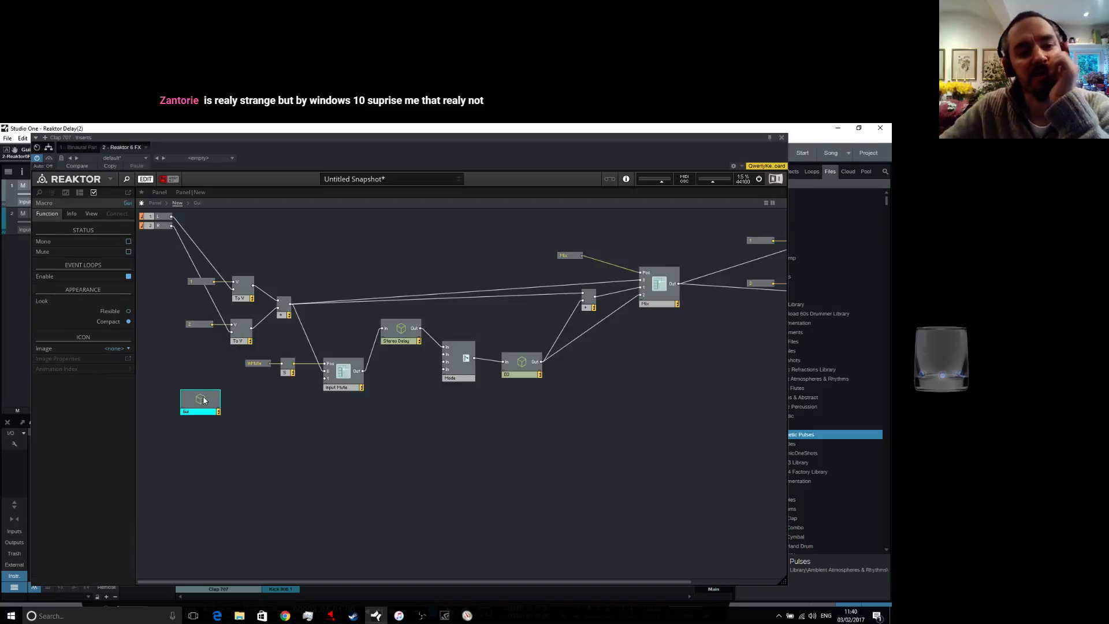
{"action": "double_click", "coordinate": [208, 401]}
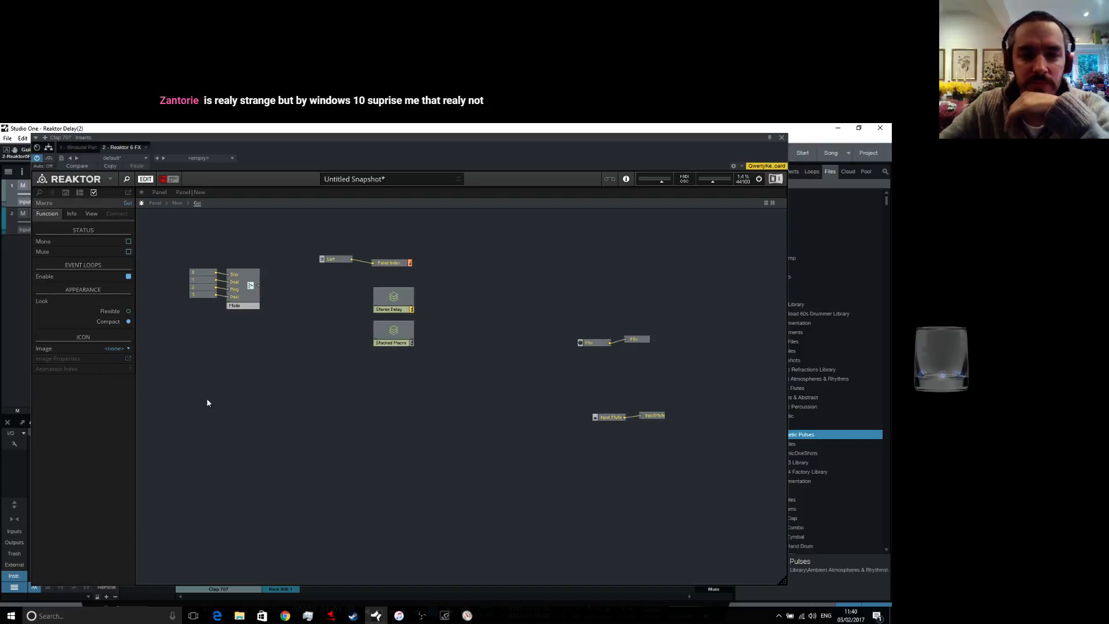
{"action": "double_click", "coordinate": [402, 306]}
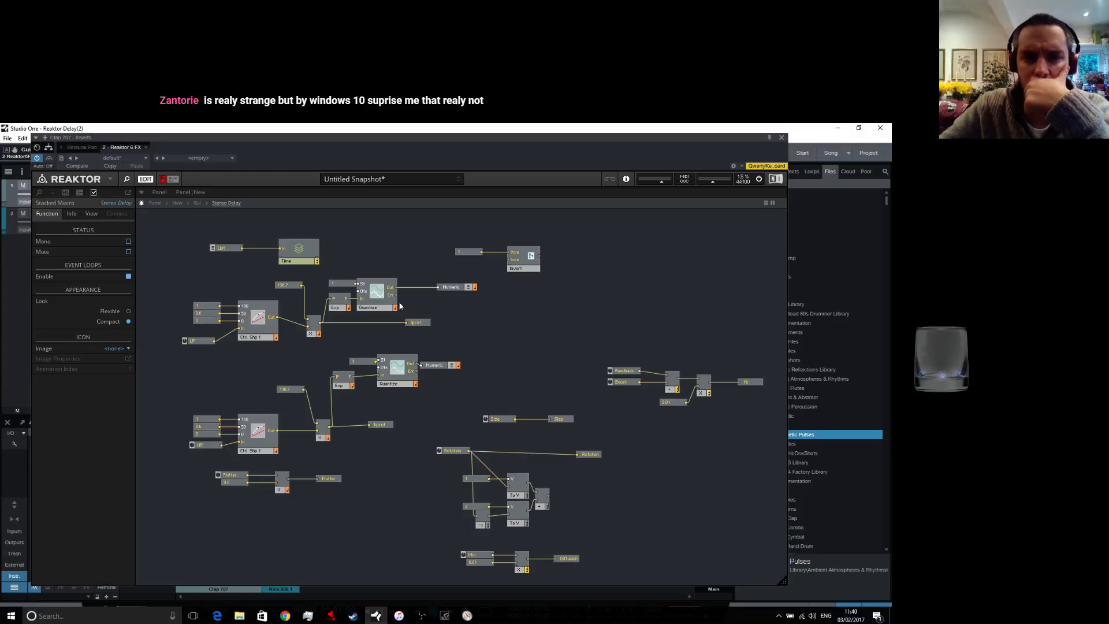
{"action": "double_click", "coordinate": [312, 254]}
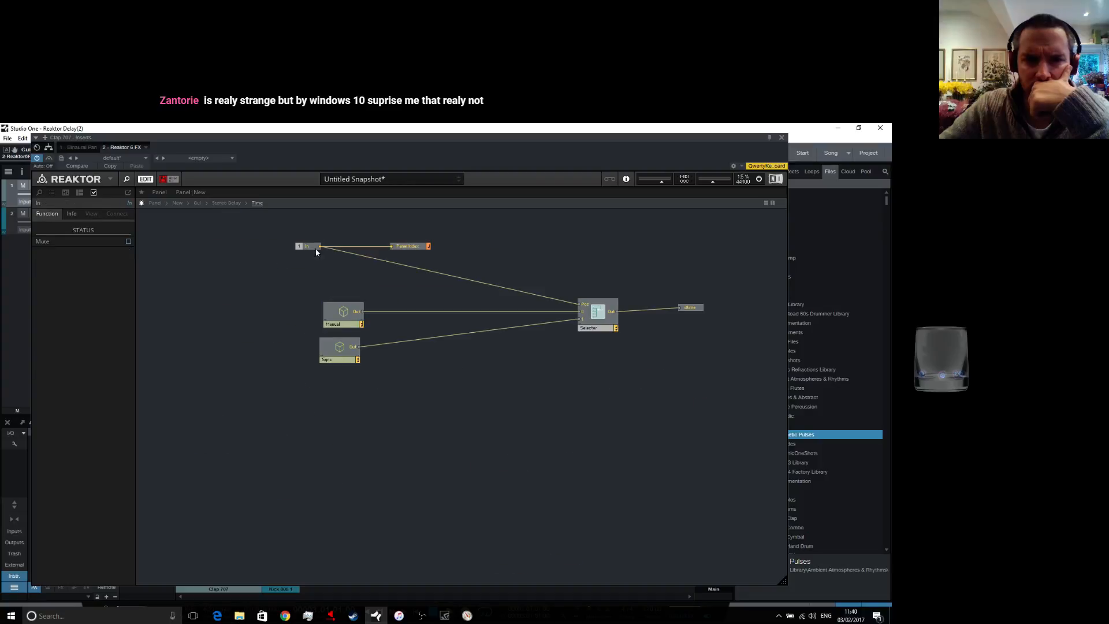
{"action": "left_click_drag", "start_coordinate": [338, 279], "coordinate": [415, 330]}
{"action": "left_click", "coordinate": [461, 360]}
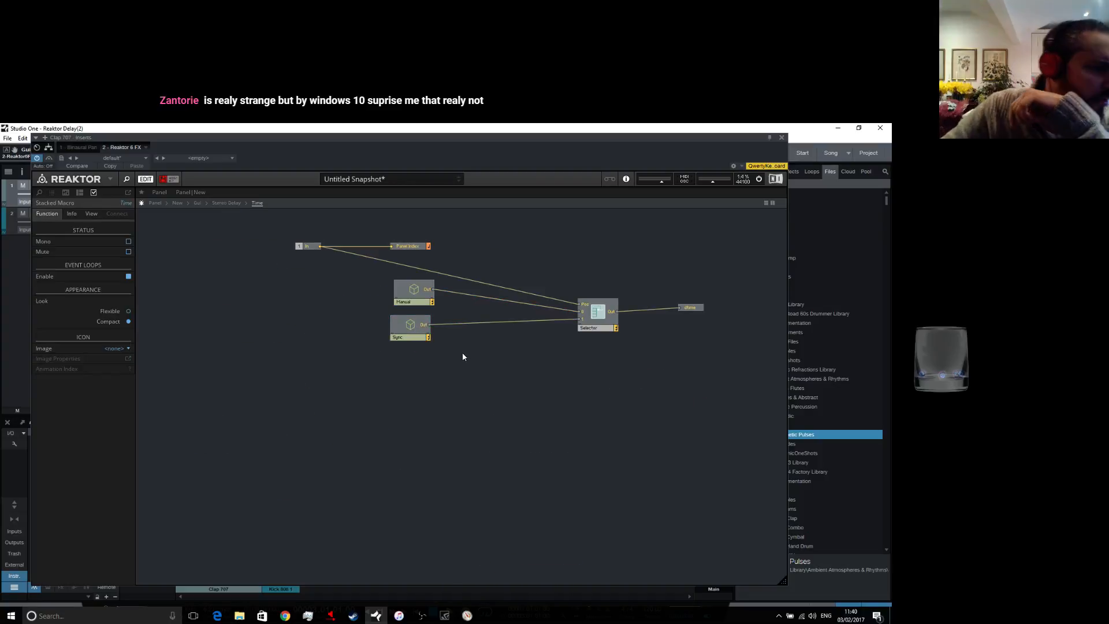
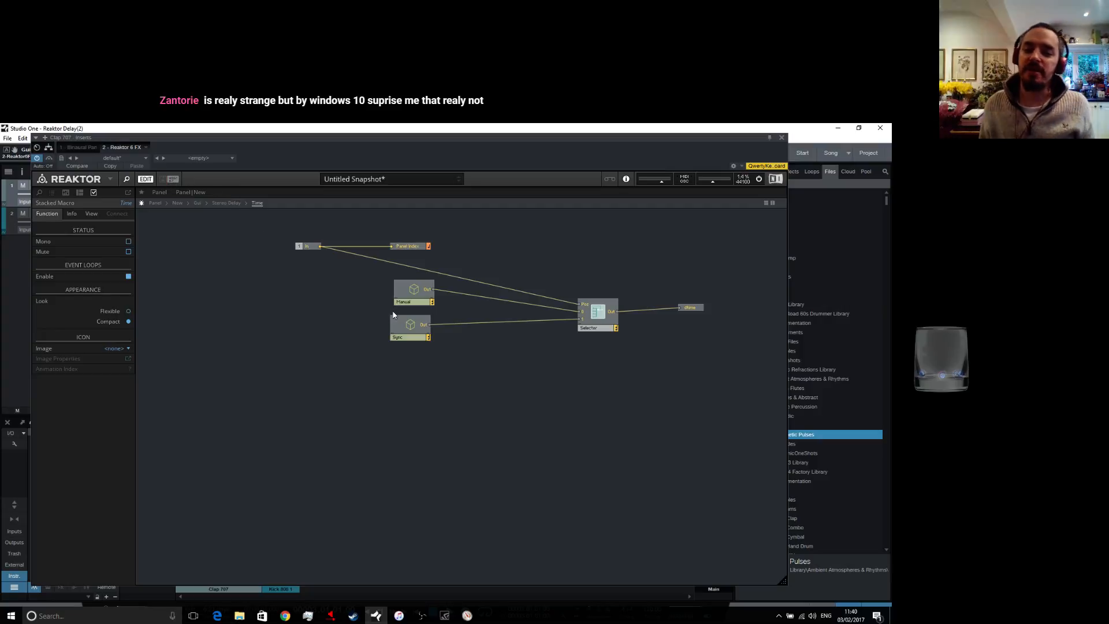
Inspect the new Stacked Macro's structure and its place on the panel, and delete it from the Gui macro
{"action": "left_click", "coordinate": [178, 203]}
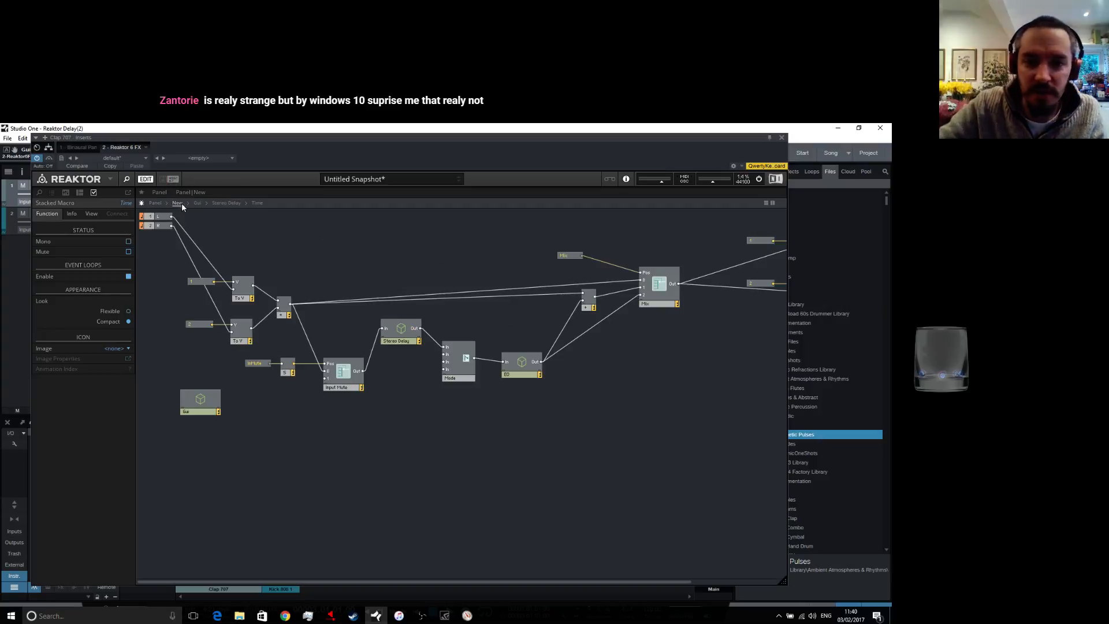
{"action": "left_click", "coordinate": [200, 400]}
{"action": "double_click", "coordinate": [200, 400]}
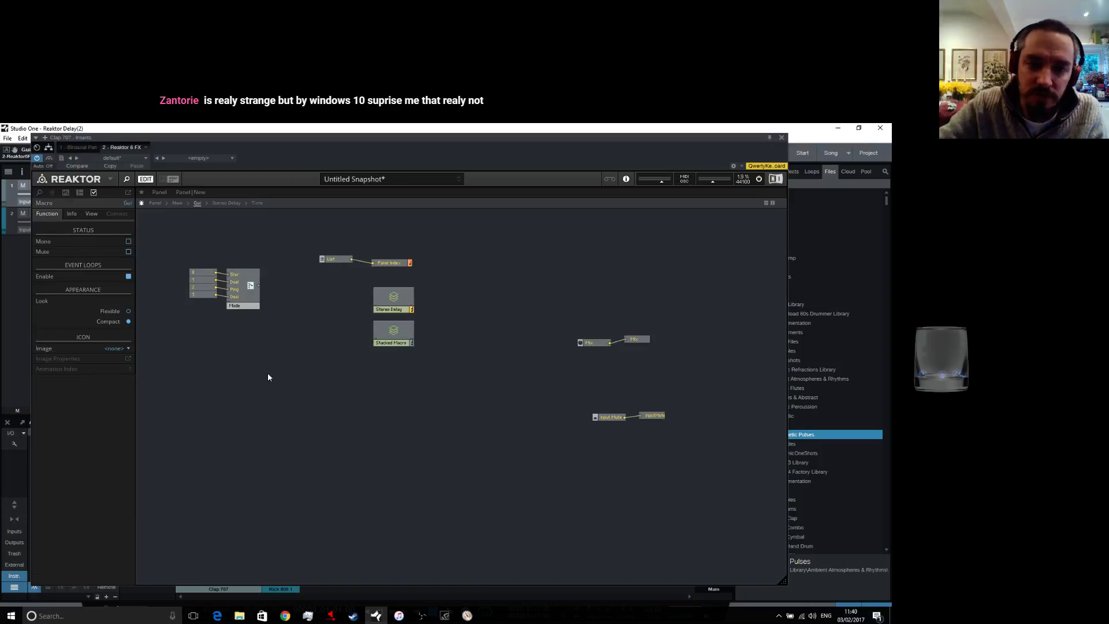
{"action": "left_click", "coordinate": [400, 332]}
{"action": "double_click", "coordinate": [400, 332]}
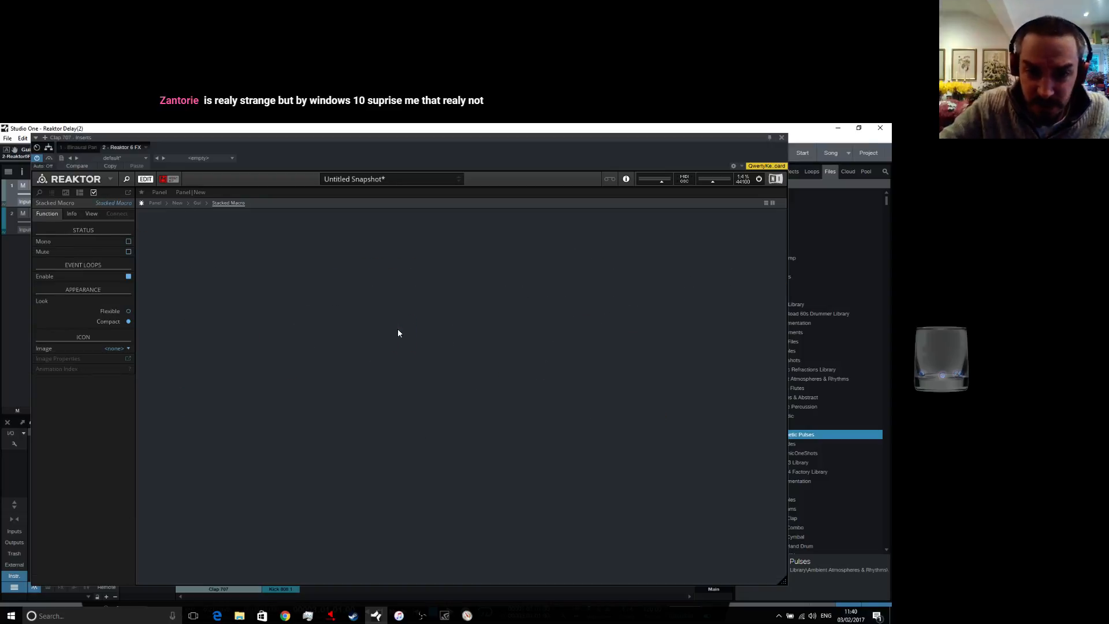
{"action": "left_click", "coordinate": [155, 203]}
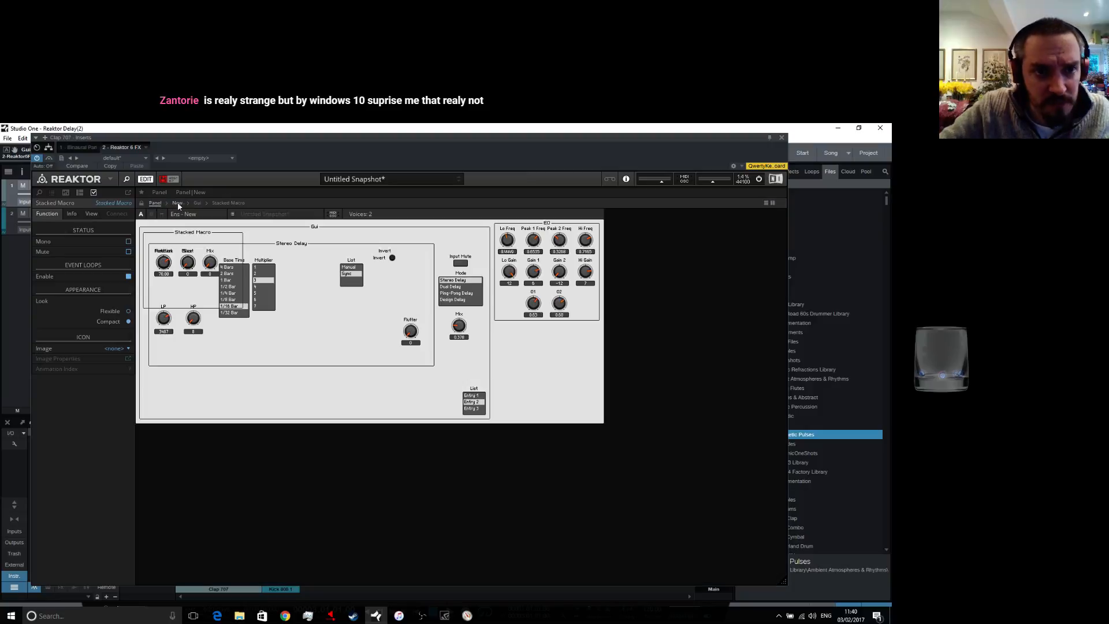
{"action": "left_click", "coordinate": [176, 203]}
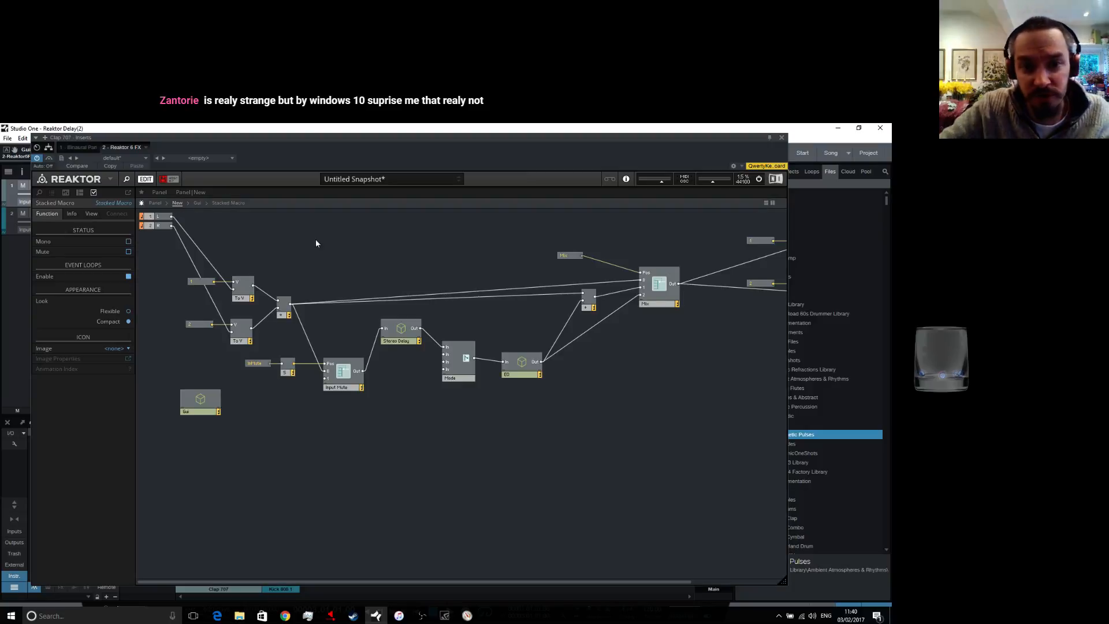
{"action": "double_click", "coordinate": [199, 408]}
{"action": "left_click", "coordinate": [390, 350]}
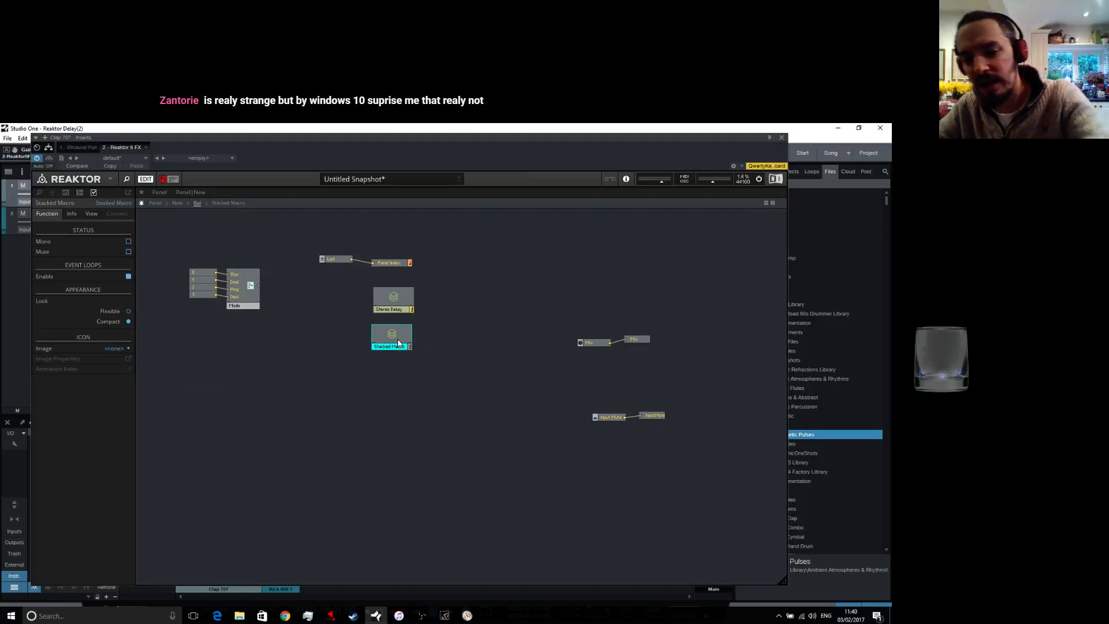
{"action": "key", "text": "Delete"}
Copy the Gui's Stereo Delay stacked macro, place the copy below it named Dual Delay, and look inside the copy
{"action": "right_click", "coordinate": [396, 309]}
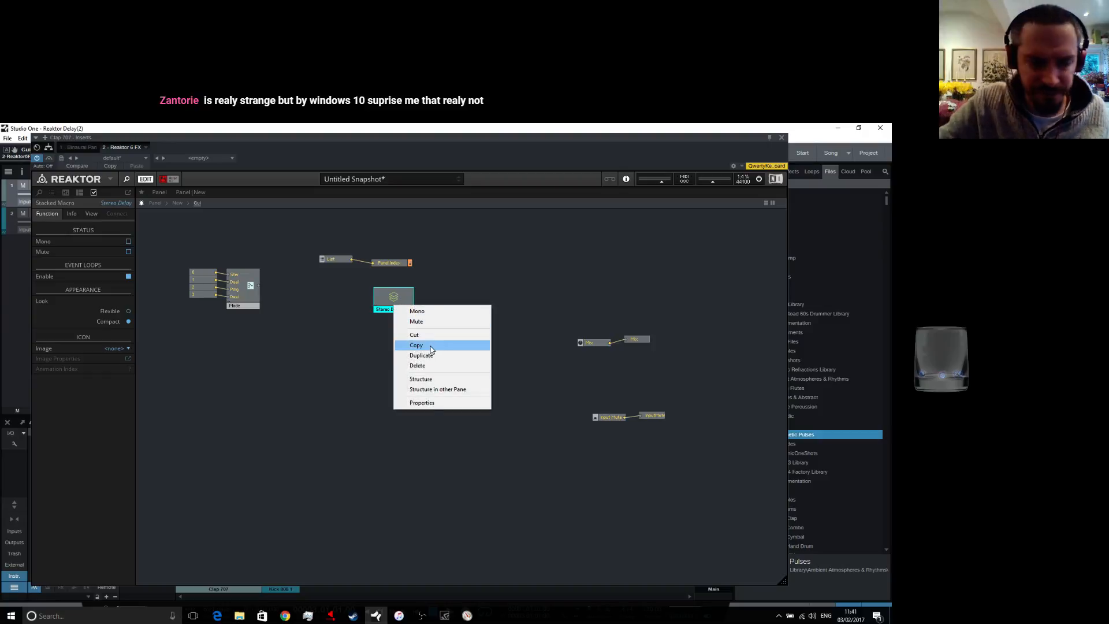
{"action": "left_click", "coordinate": [431, 346]}
{"action": "right_click", "coordinate": [352, 336]}
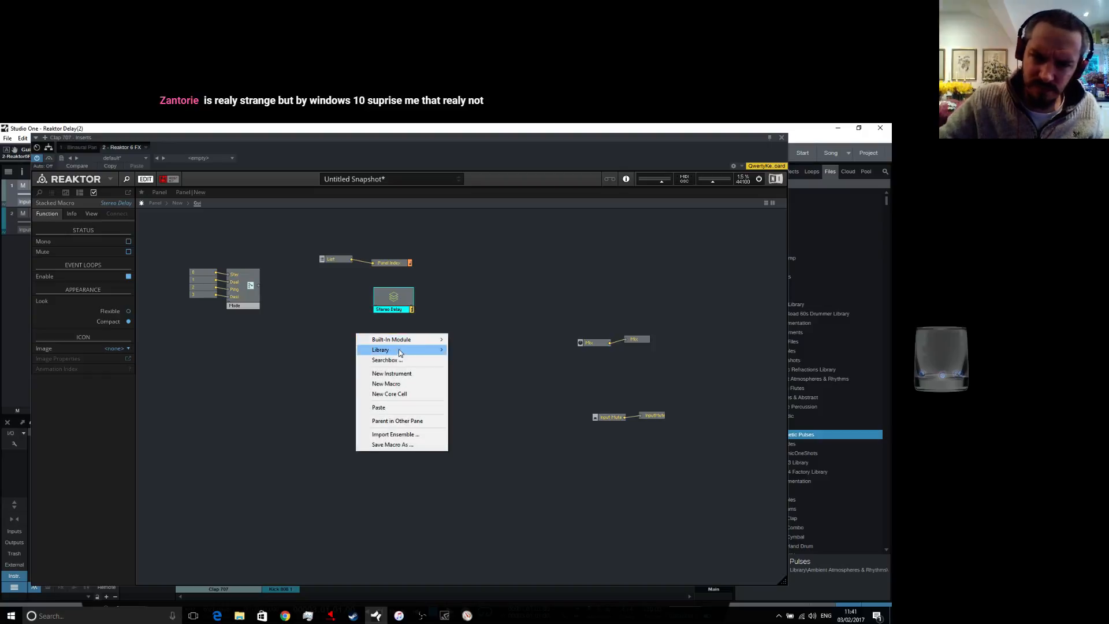
{"action": "left_click", "coordinate": [399, 408]}
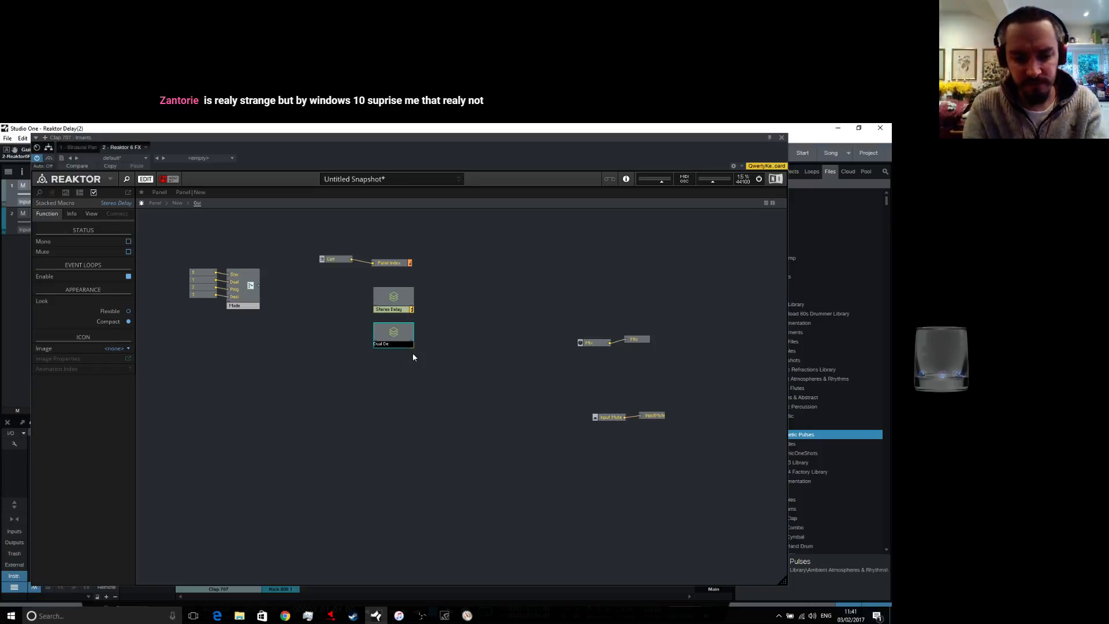
{"action": "key", "text": "Return"}
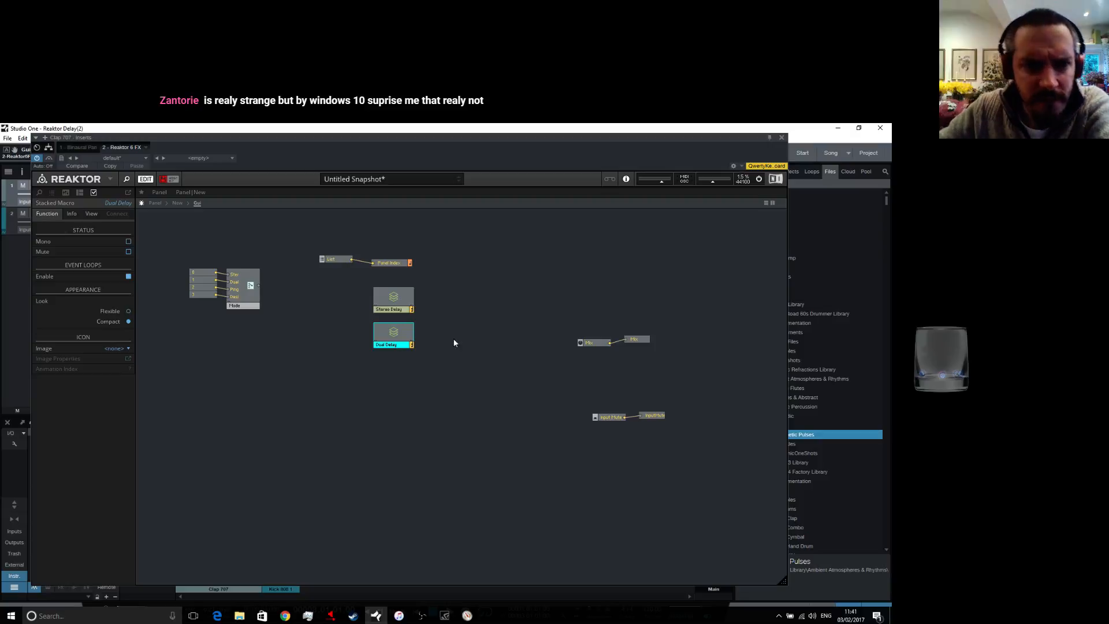
{"action": "left_click", "coordinate": [470, 321]}
{"action": "double_click", "coordinate": [394, 336]}
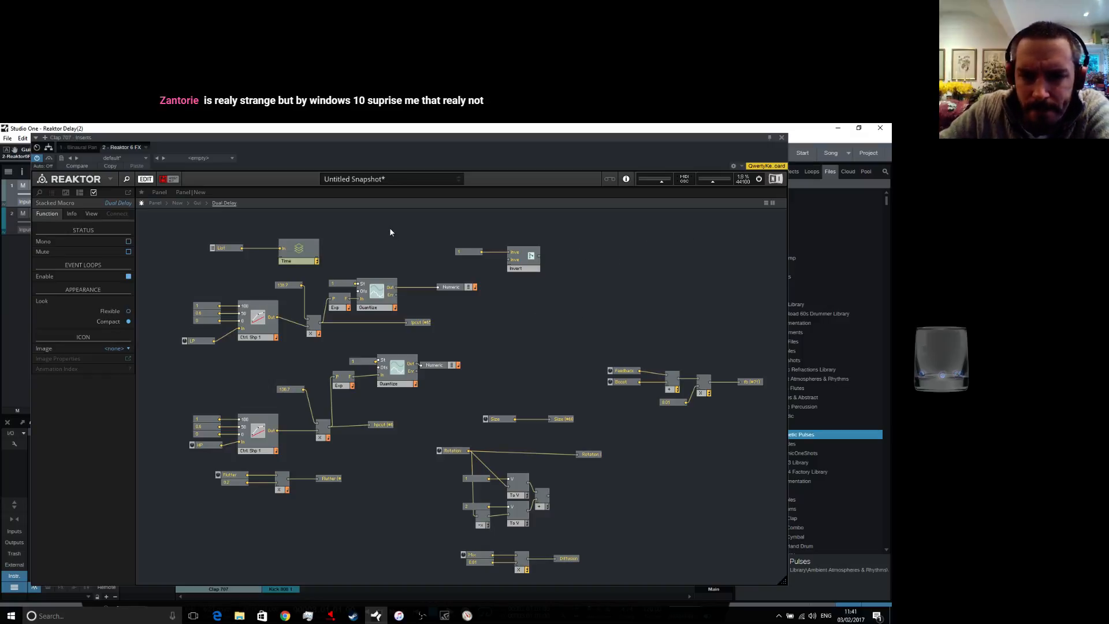
Copy the Stereo Delay macro in the main New structure, paste it below the original and rename the copy Dual Delay
{"action": "left_click", "coordinate": [178, 202]}
{"action": "right_click", "coordinate": [403, 327]}
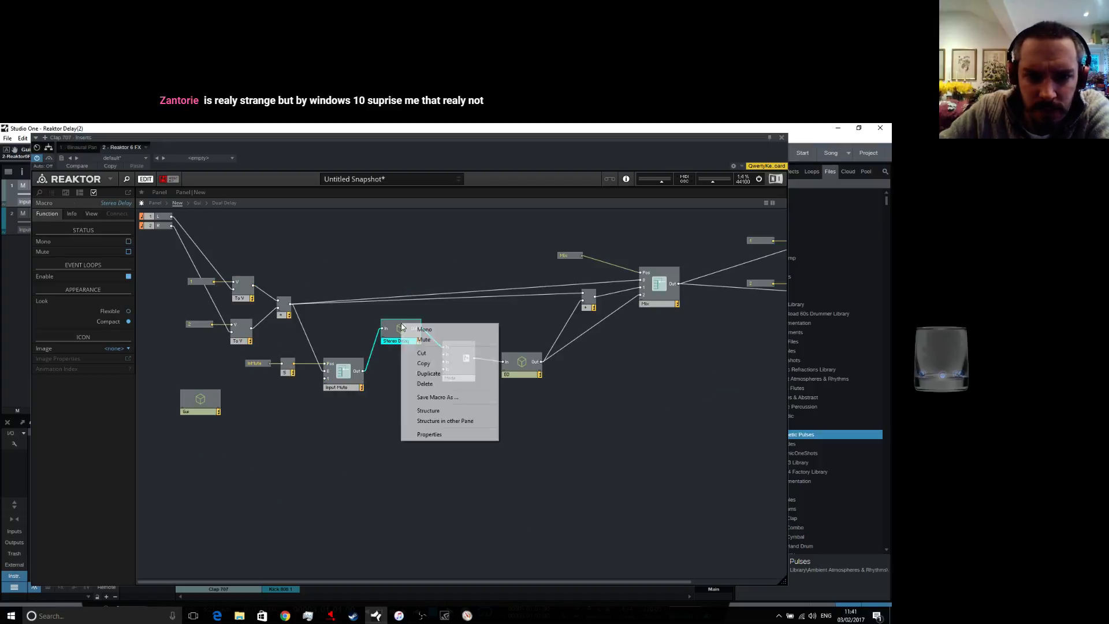
{"action": "left_click", "coordinate": [410, 354]}
{"action": "right_click", "coordinate": [409, 381]}
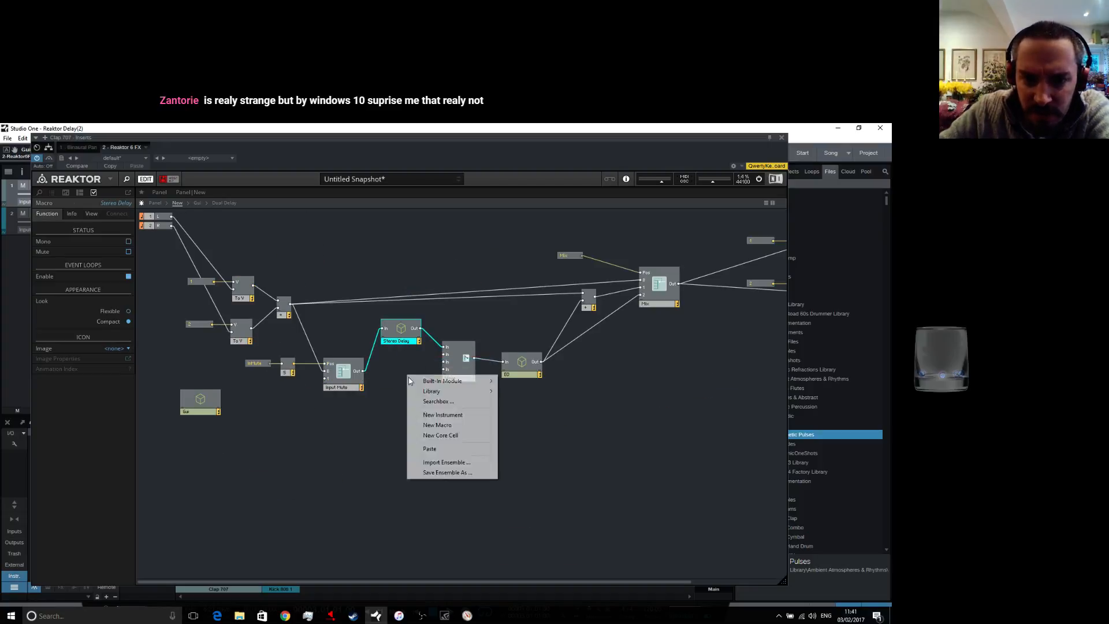
{"action": "left_click", "coordinate": [430, 449]}
{"action": "left_click_drag", "start_coordinate": [429, 399], "coordinate": [408, 400]}
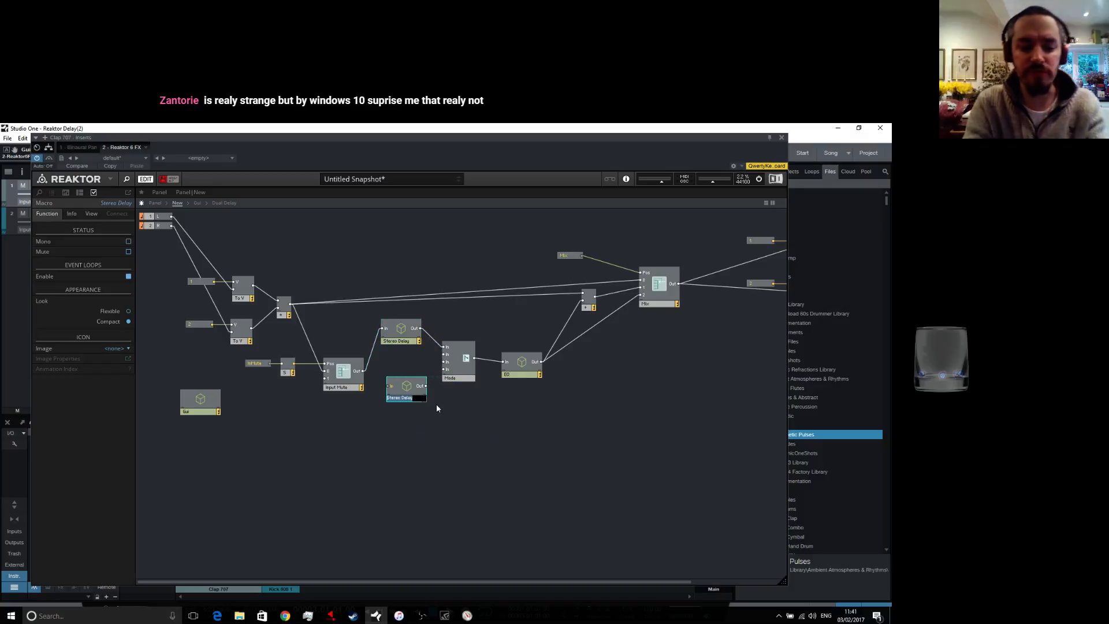
{"action": "type", "text": "Dual"}
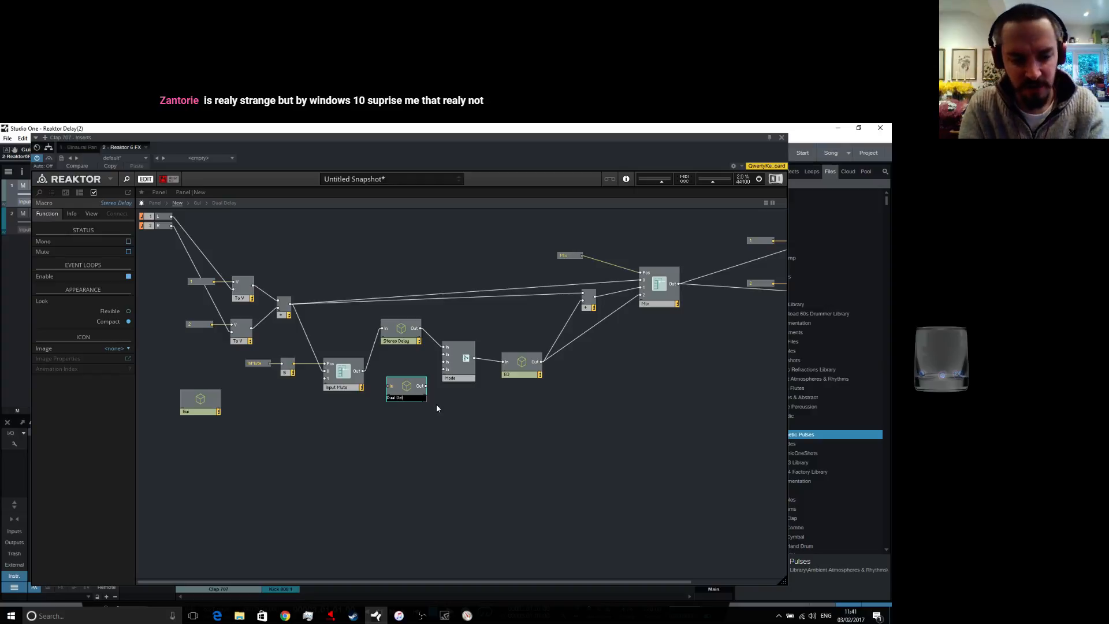
{"action": "key", "text": "Return"}
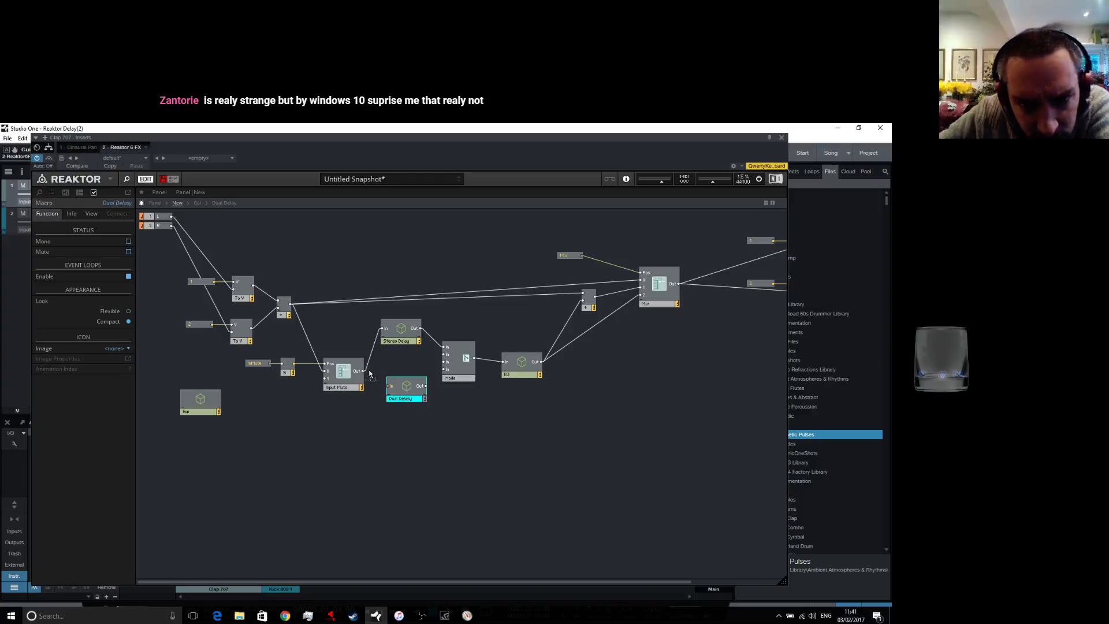
Wire the Dual Delay macro between Input Mute and the Mode switch's second input, and align it directly under Stereo Delay
{"action": "left_click_drag", "start_coordinate": [364, 371], "coordinate": [446, 354]}
{"action": "left_click_drag", "start_coordinate": [412, 393], "coordinate": [406, 365]}
{"action": "left_click", "coordinate": [426, 418]}
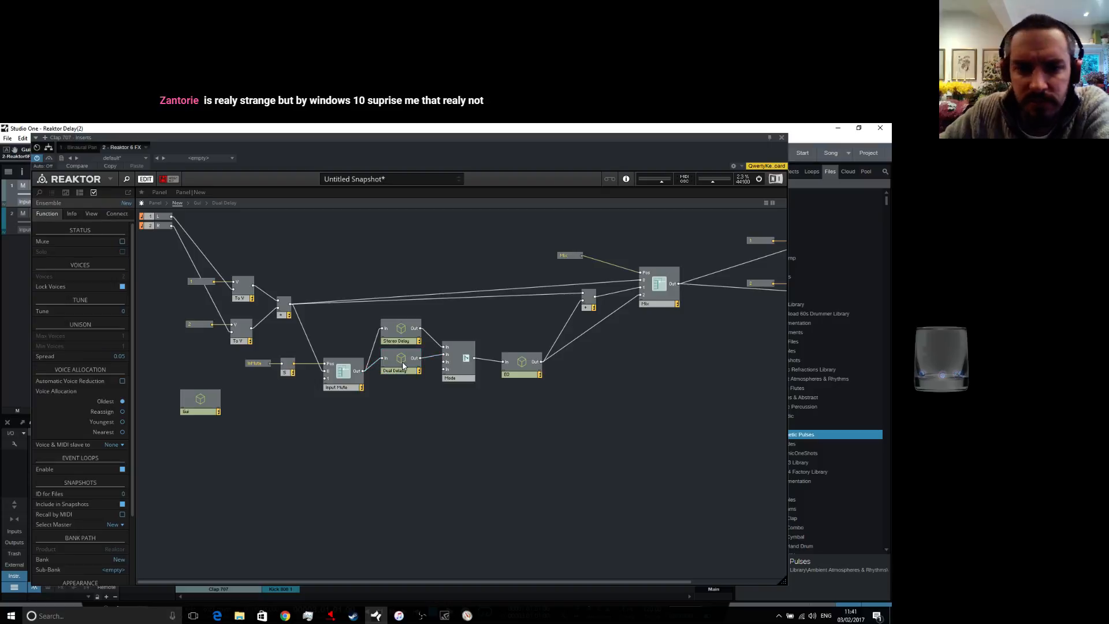
{"action": "left_click", "coordinate": [404, 361]}
Open the Manual macro in the Time macro of the Gui's Dual Delay and move its Out terminal farther from the knob
{"action": "left_click", "coordinate": [204, 399]}
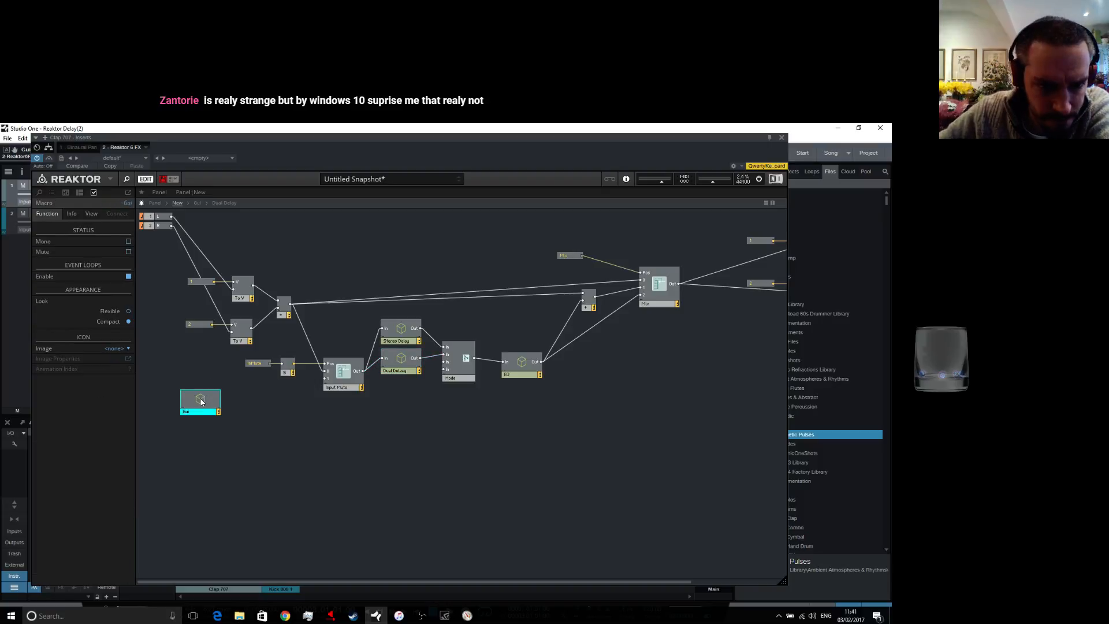
{"action": "double_click", "coordinate": [203, 400]}
{"action": "double_click", "coordinate": [401, 349]}
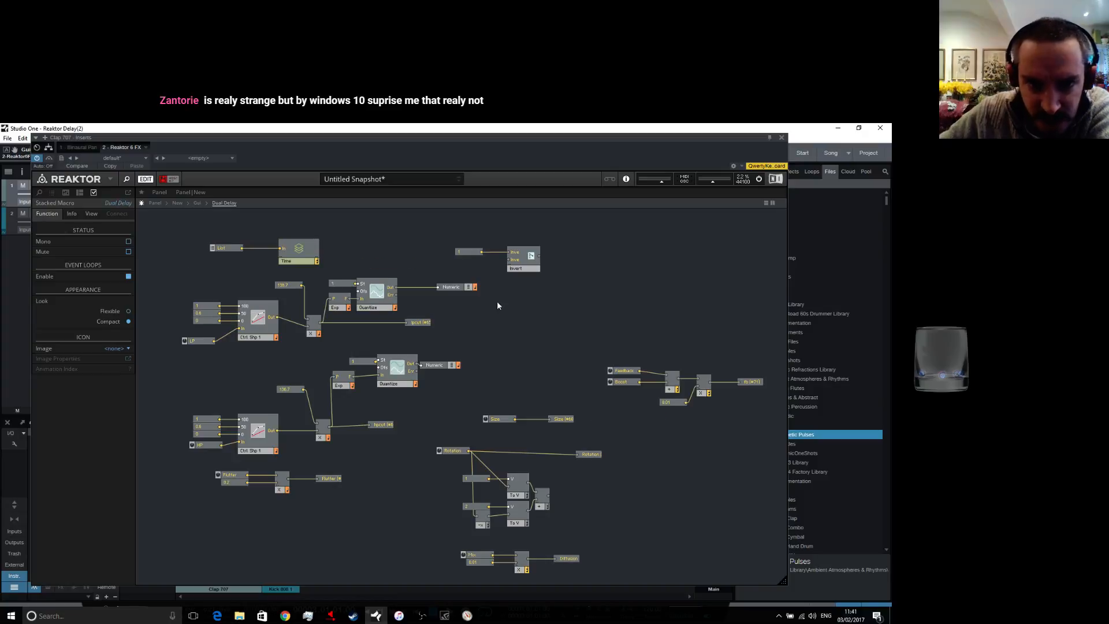
{"action": "double_click", "coordinate": [302, 256]}
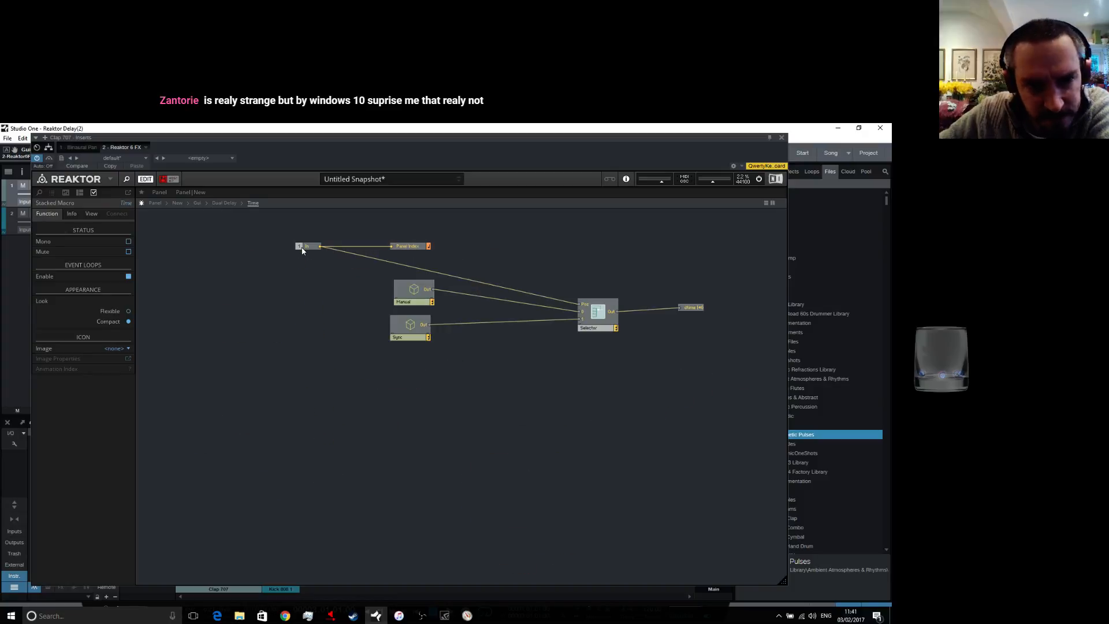
{"action": "double_click", "coordinate": [414, 292]}
{"action": "right_click", "coordinate": [376, 285]}
{"action": "left_click", "coordinate": [453, 307]}
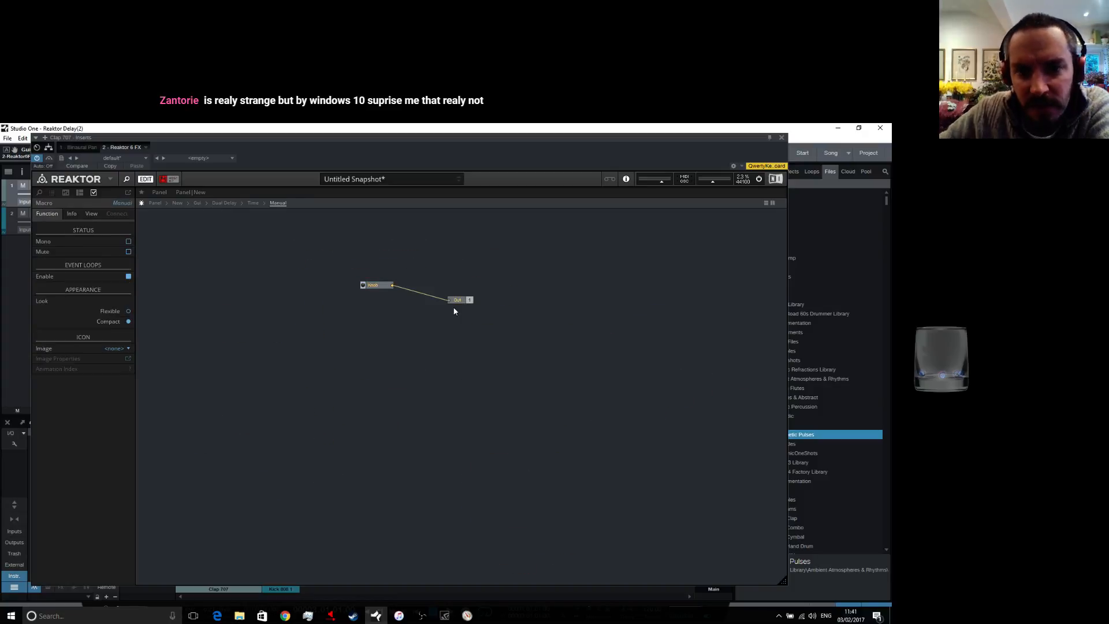
{"action": "left_click_drag", "start_coordinate": [470, 299], "coordinate": [526, 284]}
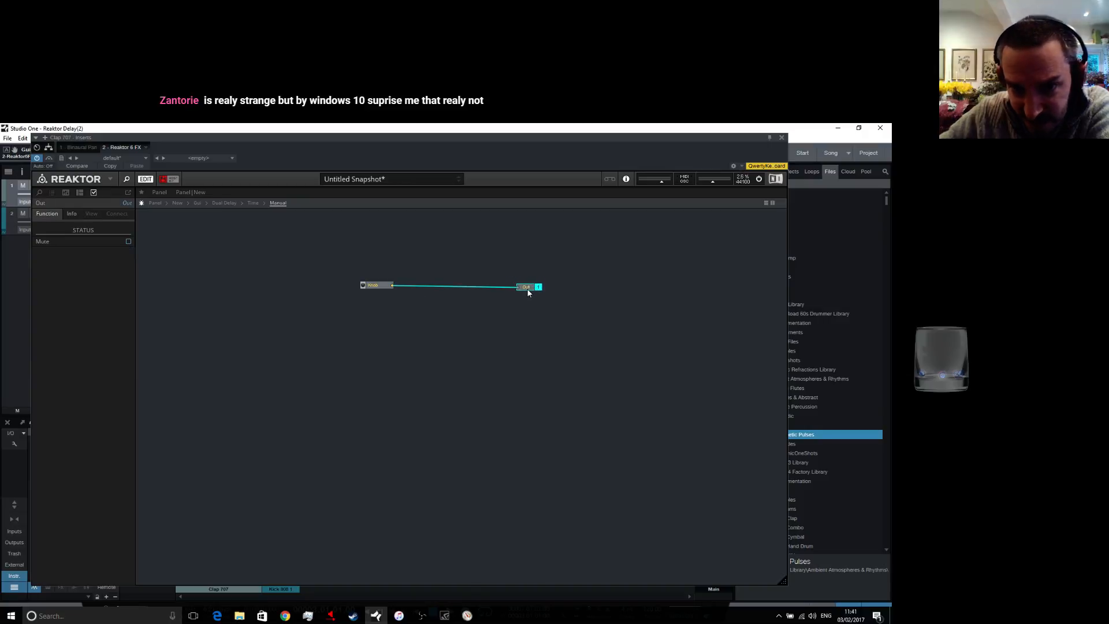
Add a To Voice module below the knob in the Manual macro and place a copy of it directly underneath
{"action": "right_click", "coordinate": [478, 329]}
{"action": "mouse_move", "coordinate": [520, 335]}
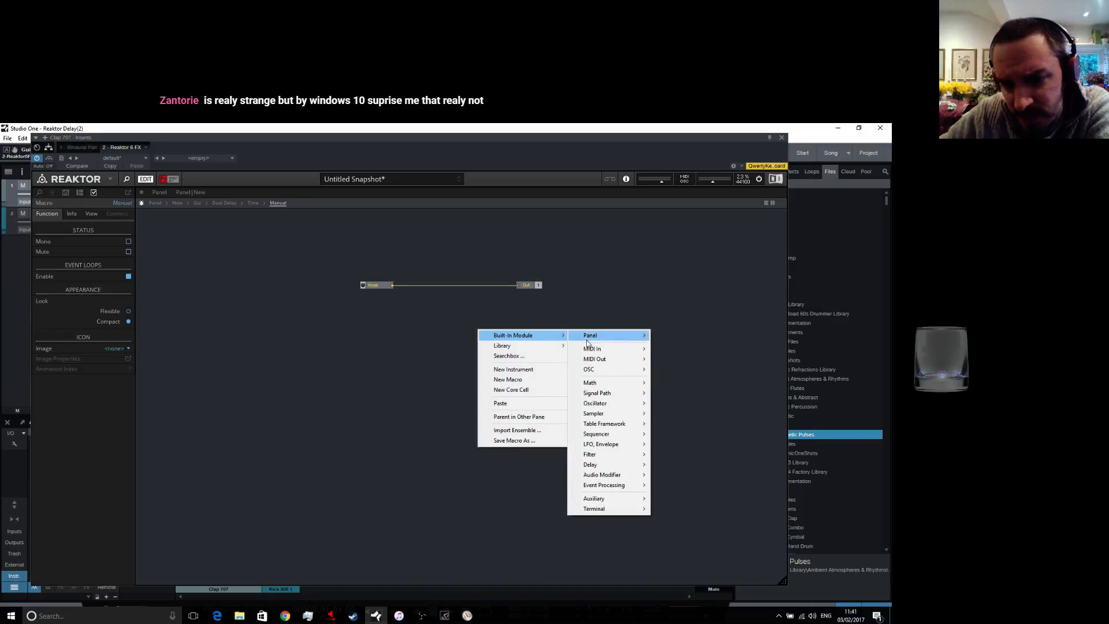
{"action": "mouse_move", "coordinate": [613, 500]}
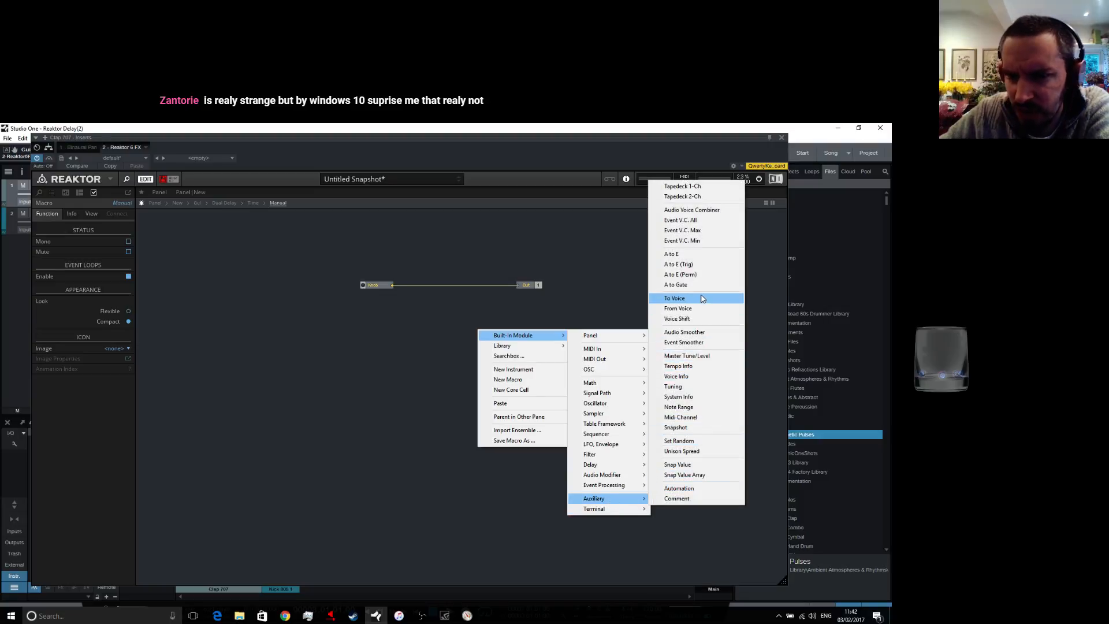
{"action": "left_click", "coordinate": [677, 298]}
{"action": "right_click", "coordinate": [490, 336]}
{"action": "left_click", "coordinate": [512, 364]}
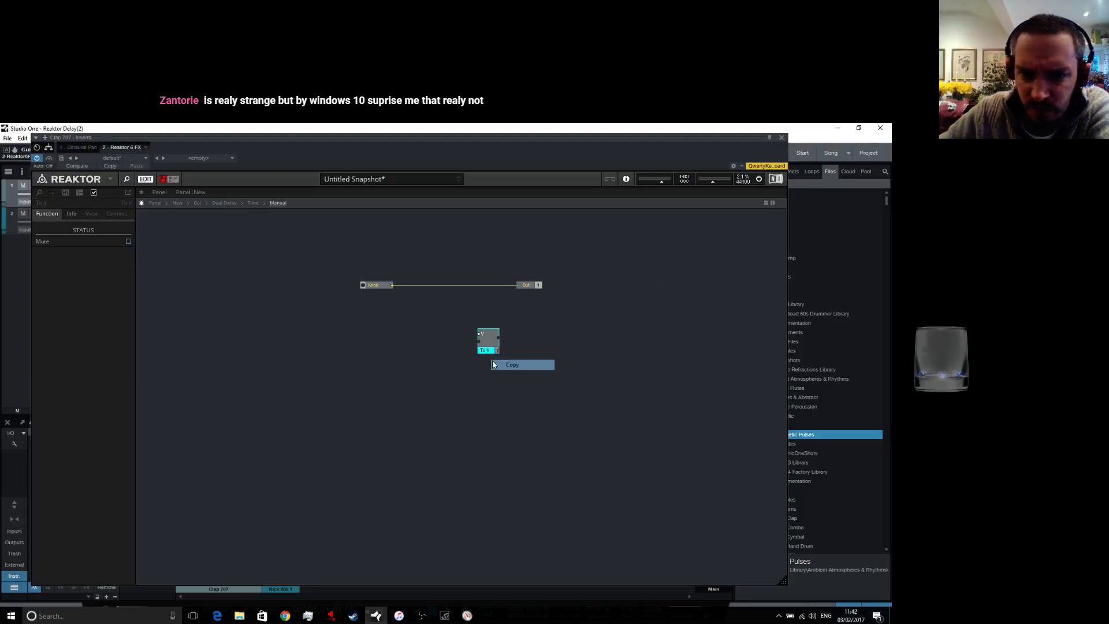
{"action": "right_click", "coordinate": [480, 361]}
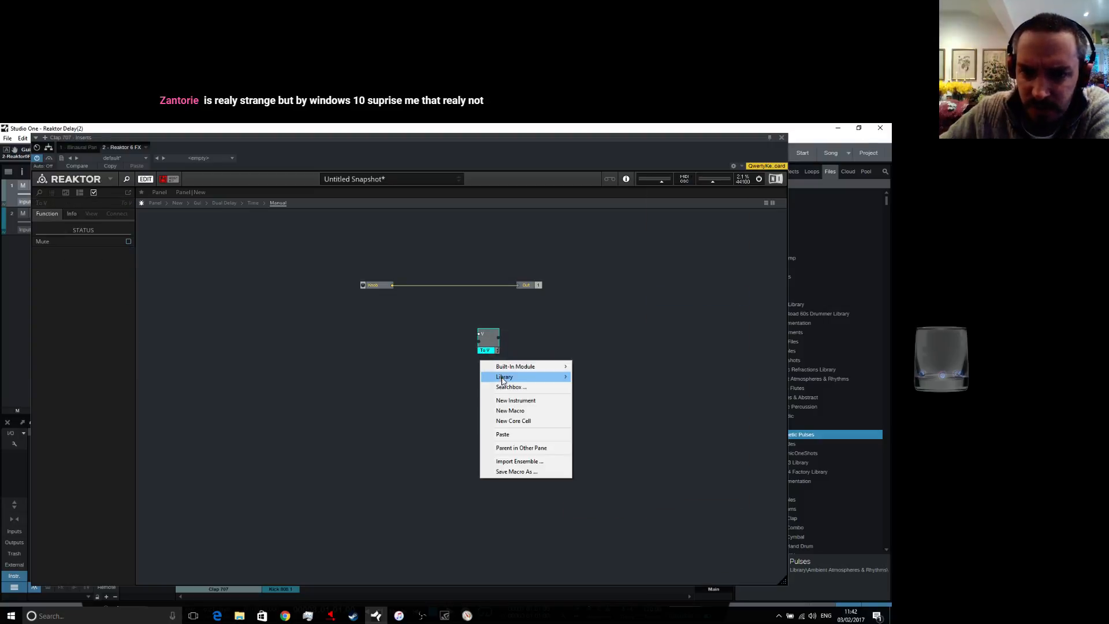
{"action": "left_click", "coordinate": [503, 434]}
{"action": "left_click_drag", "start_coordinate": [487, 374], "coordinate": [485, 373]}
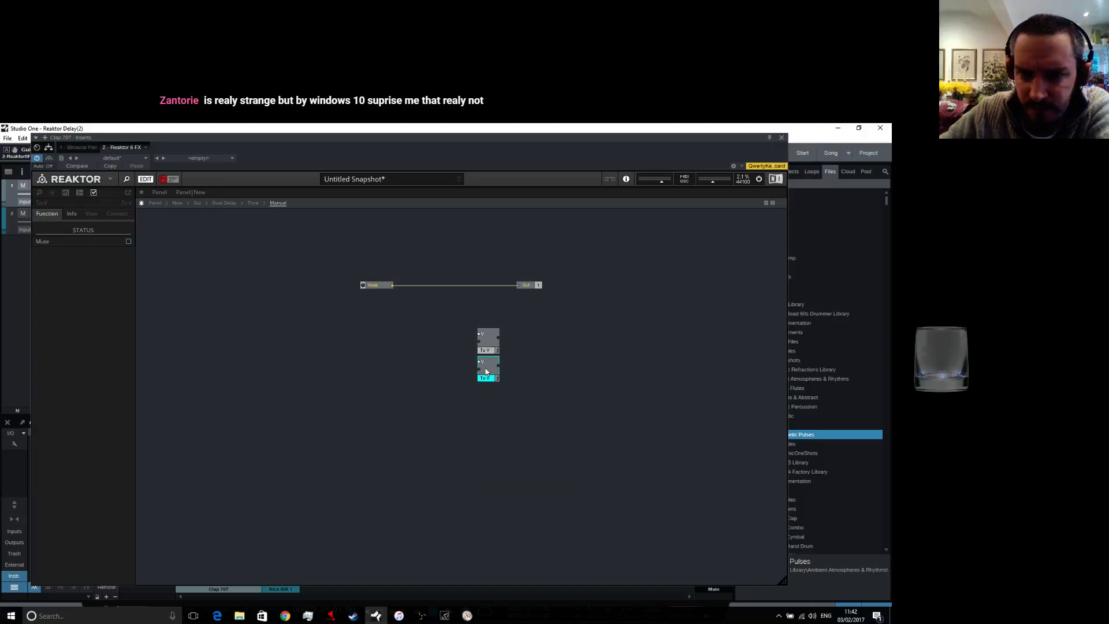
Create constants for the V inputs of the two To Voice modules: 1 for the upper and 2 for the lower
{"action": "right_click", "coordinate": [478, 332]}
{"action": "left_click", "coordinate": [513, 350]}
{"action": "right_click", "coordinate": [481, 362]}
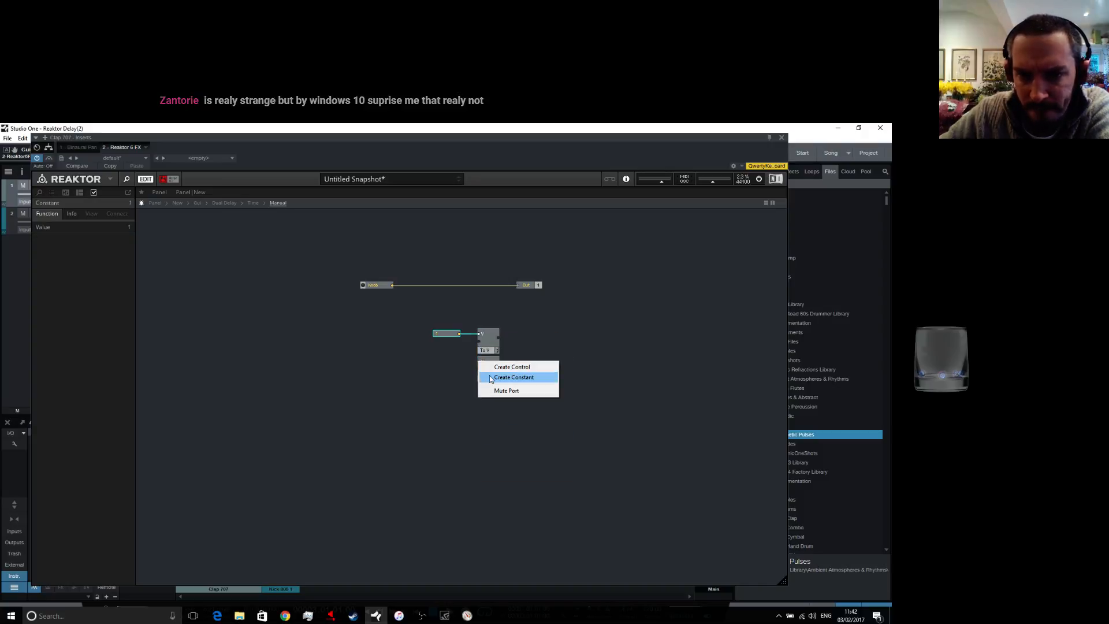
{"action": "left_click", "coordinate": [490, 376]}
{"action": "type", "text": "2"}
{"action": "key", "text": "Return"}
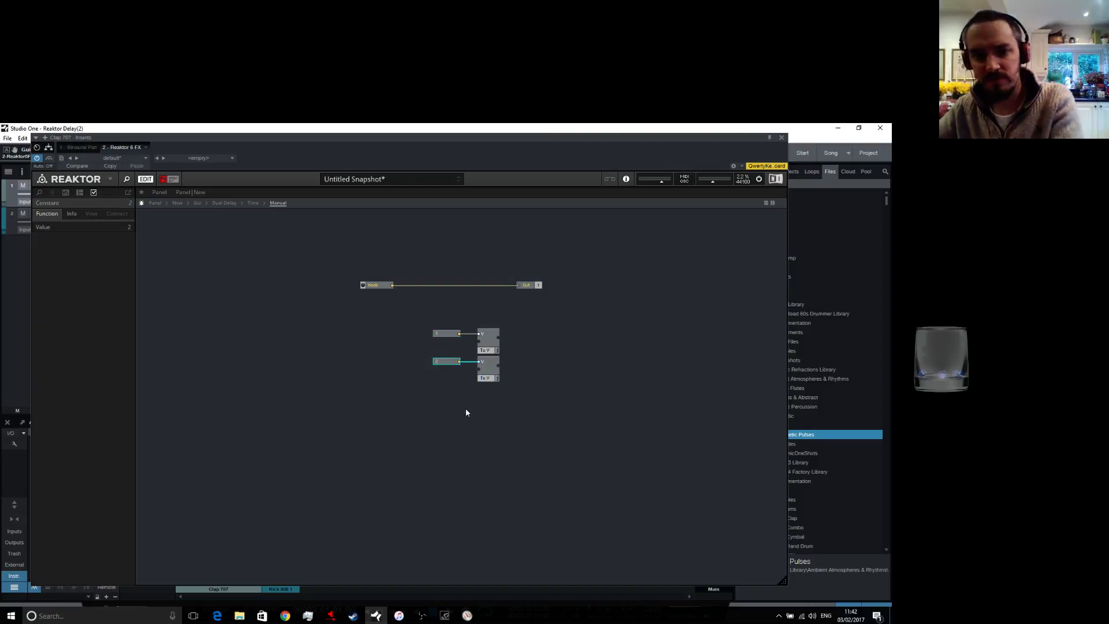
{"action": "left_click", "coordinate": [459, 432]}
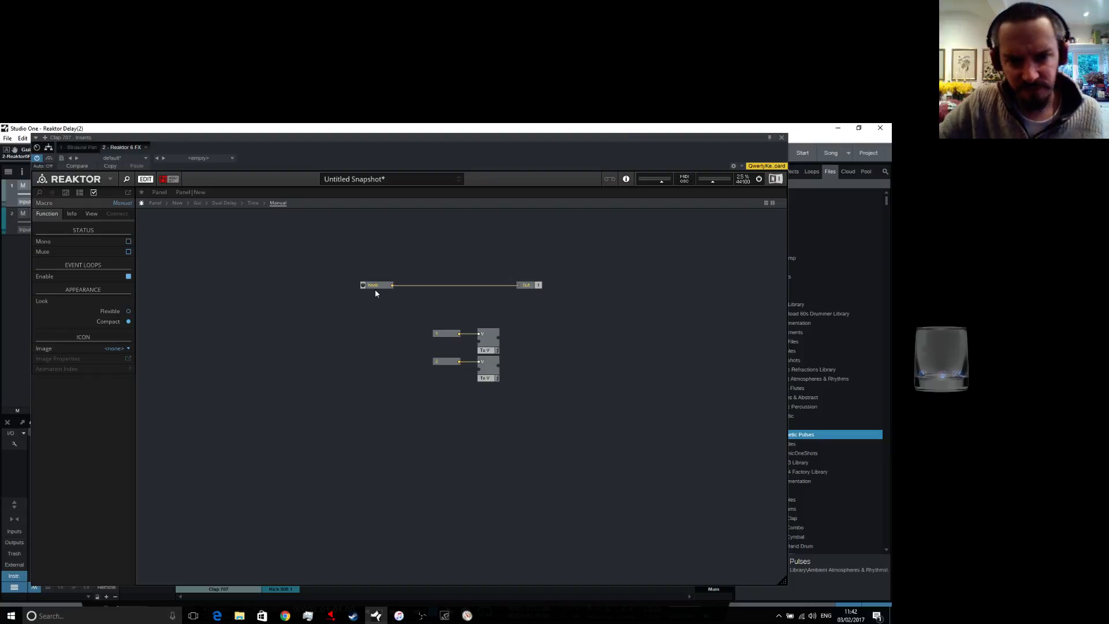
Insert an Add module fed by both To Voice outputs and wire the repositioned knob into the upper To Voice
{"action": "left_click_drag", "start_coordinate": [375, 290], "coordinate": [359, 312]}
{"action": "right_click", "coordinate": [542, 340]}
{"action": "mouse_move", "coordinate": [569, 346]}
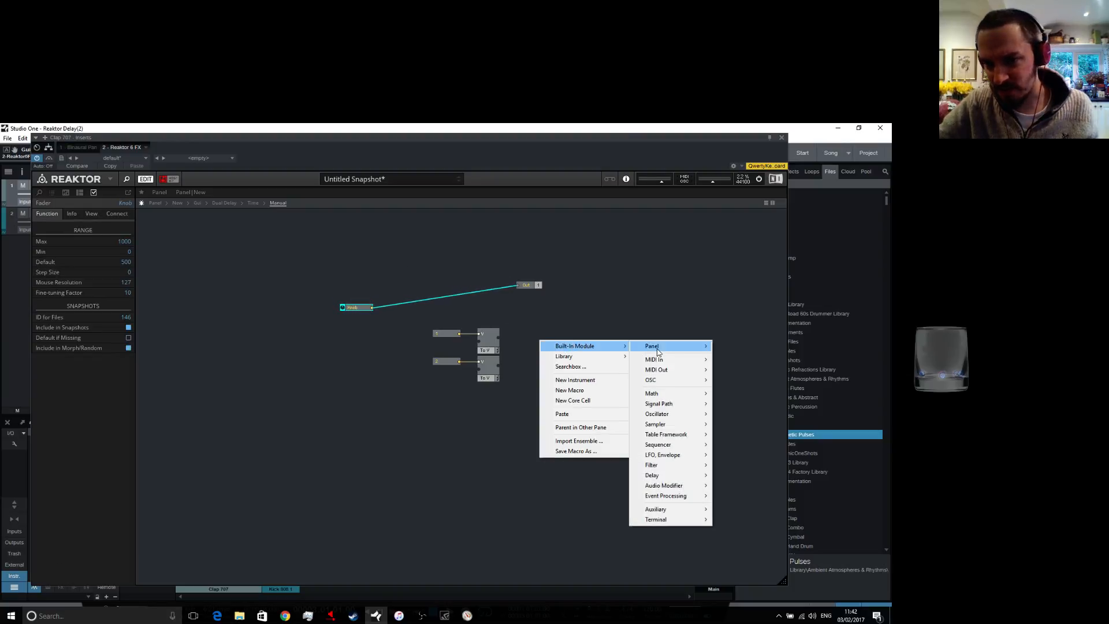
{"action": "mouse_move", "coordinate": [653, 394]}
{"action": "left_click", "coordinate": [729, 356]}
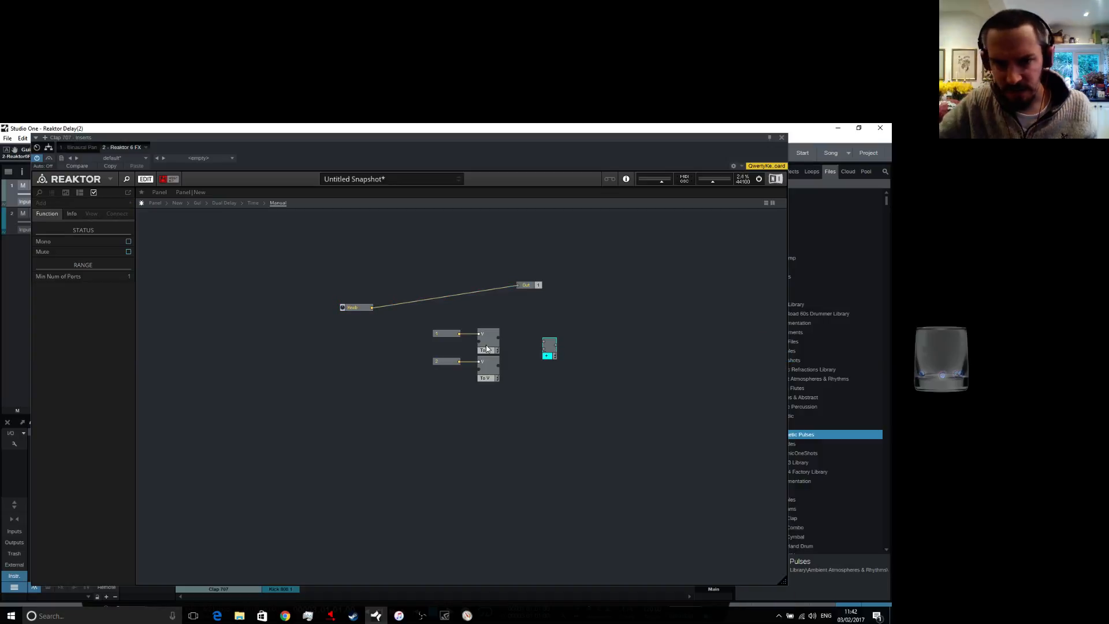
{"action": "left_click_drag", "start_coordinate": [550, 344], "coordinate": [547, 342]}
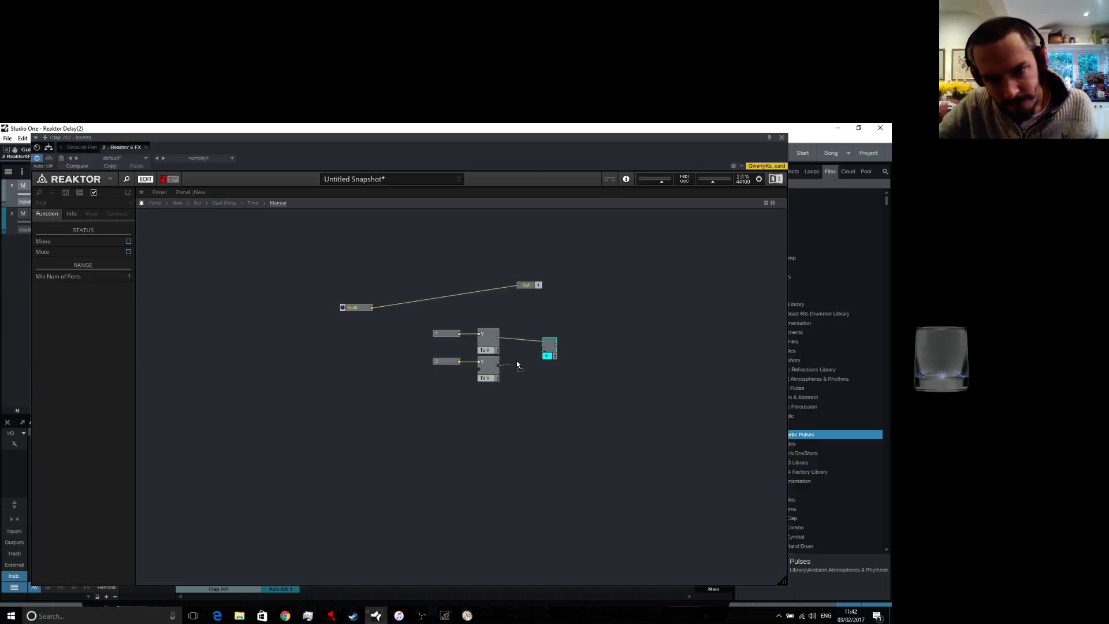
{"action": "left_click_drag", "start_coordinate": [372, 308], "coordinate": [483, 344]}
Copy the time knob and paste the copy beneath the original as the second voice's control
{"action": "right_click", "coordinate": [362, 311]}
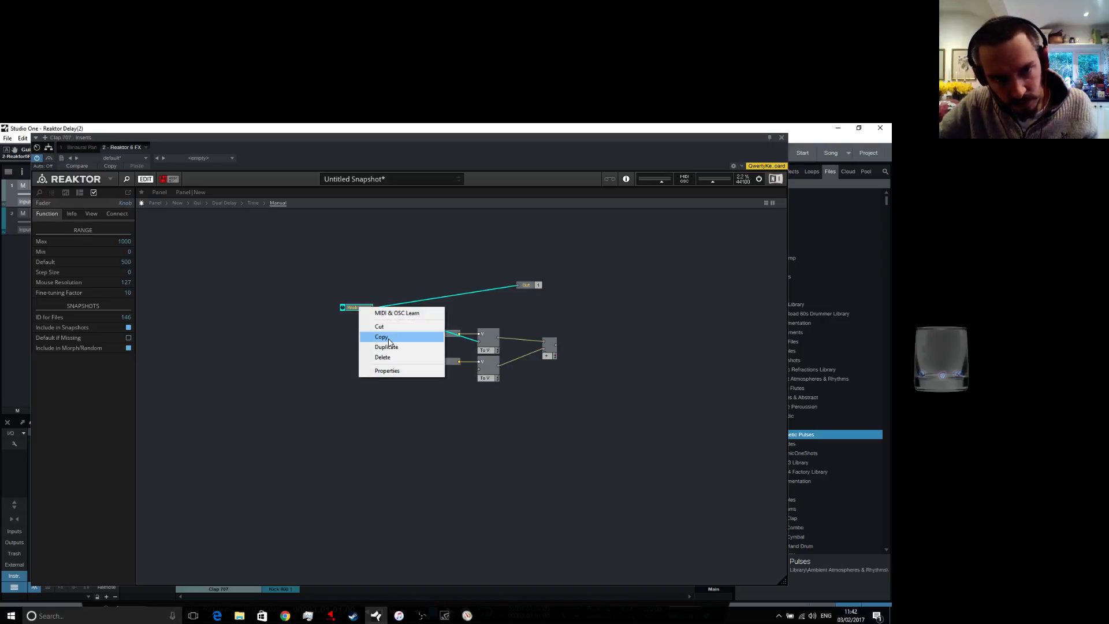
{"action": "right_click", "coordinate": [367, 350]}
{"action": "left_click", "coordinate": [393, 423]}
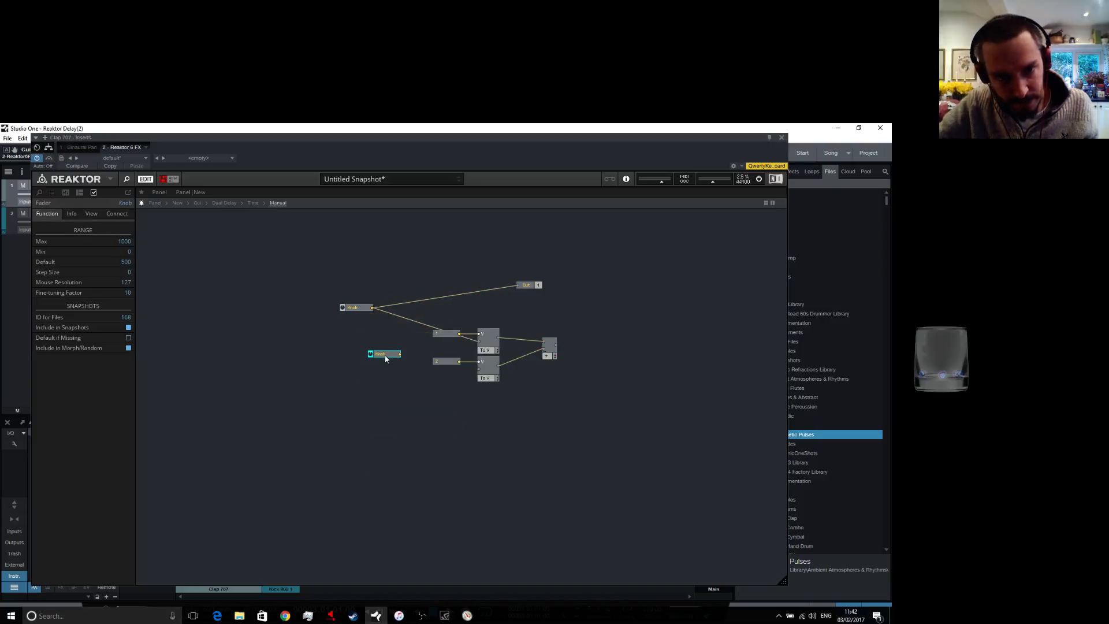
{"action": "left_click", "coordinate": [424, 345]}
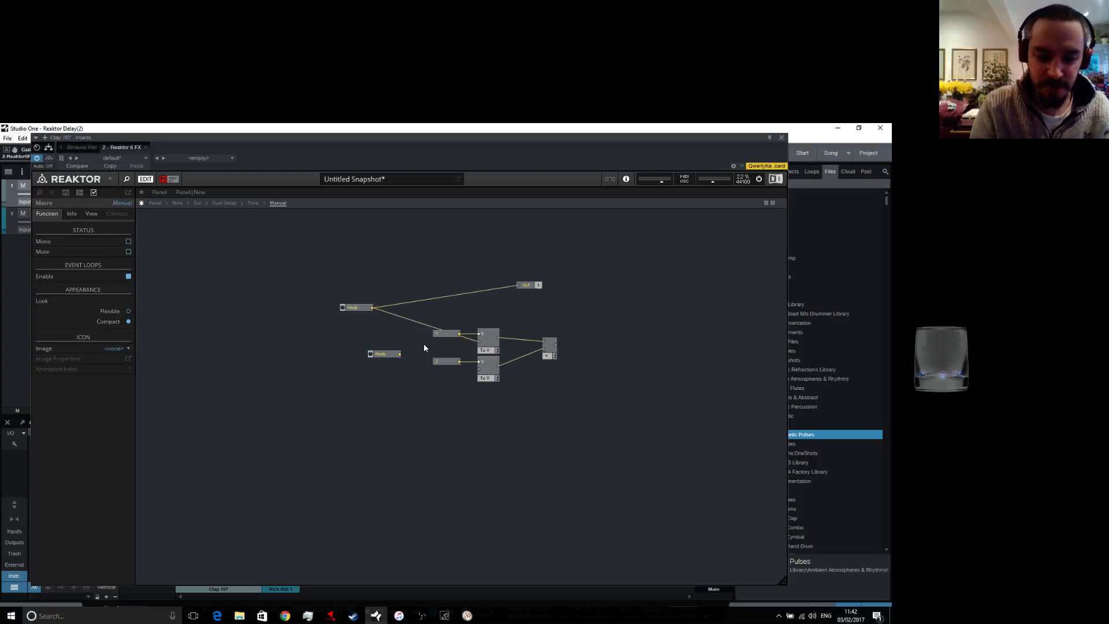
Try to undo the last change, and bring back the removed Clap 707 track with its Reaktor 6 FX insert
{"action": "key", "text": "ctrl+z"}
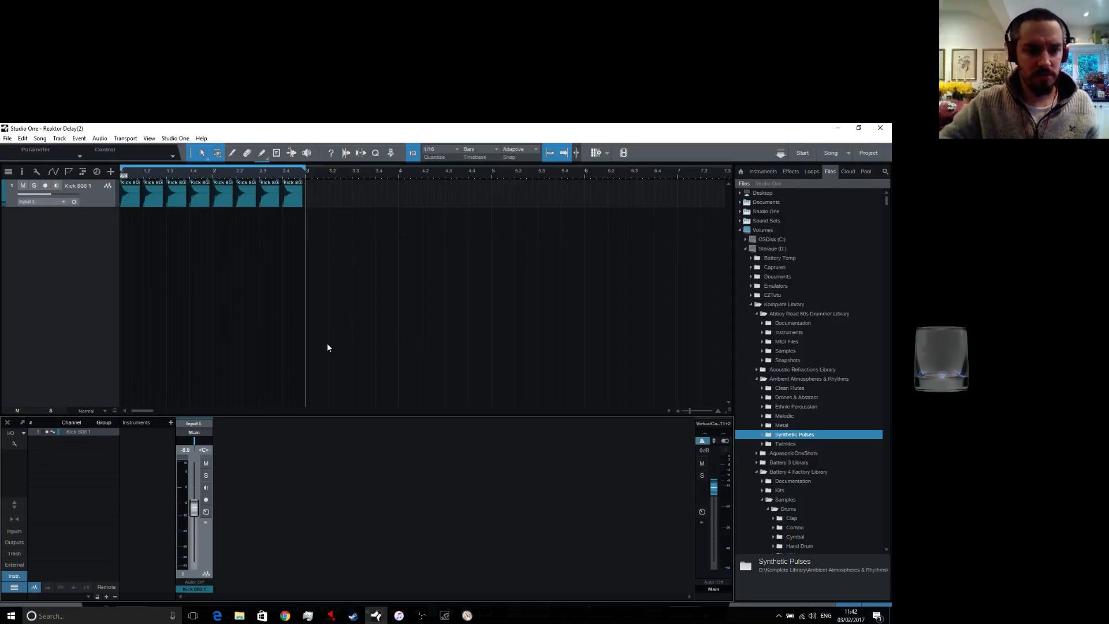
{"action": "left_click", "coordinate": [23, 139]}
{"action": "left_click", "coordinate": [36, 149]}
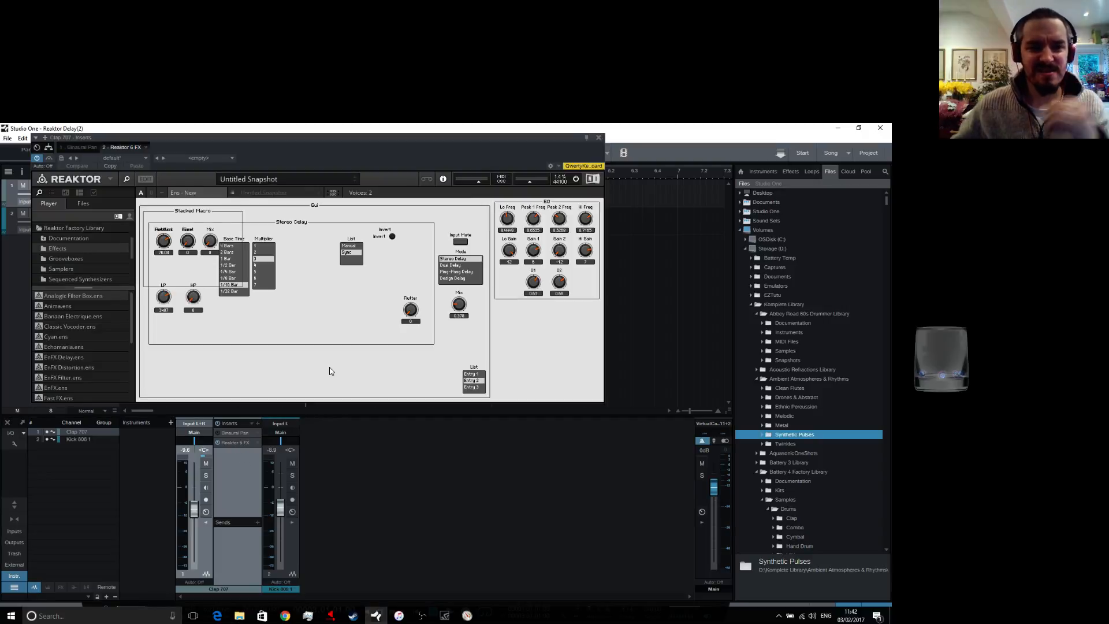
Switch Reaktor to edit mode, open the Manual macro in Stereo Delay's Time macro and move its Out terminal farther from the knob
{"action": "left_click", "coordinate": [147, 181]}
{"action": "double_click", "coordinate": [420, 297]}
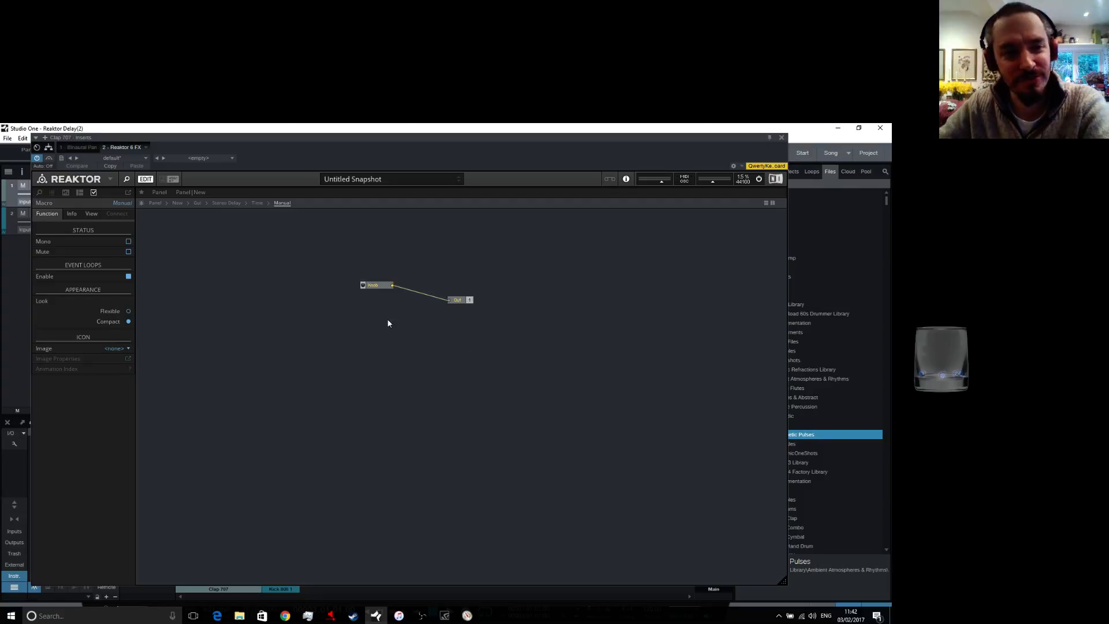
{"action": "left_click_drag", "start_coordinate": [454, 299], "coordinate": [495, 274]}
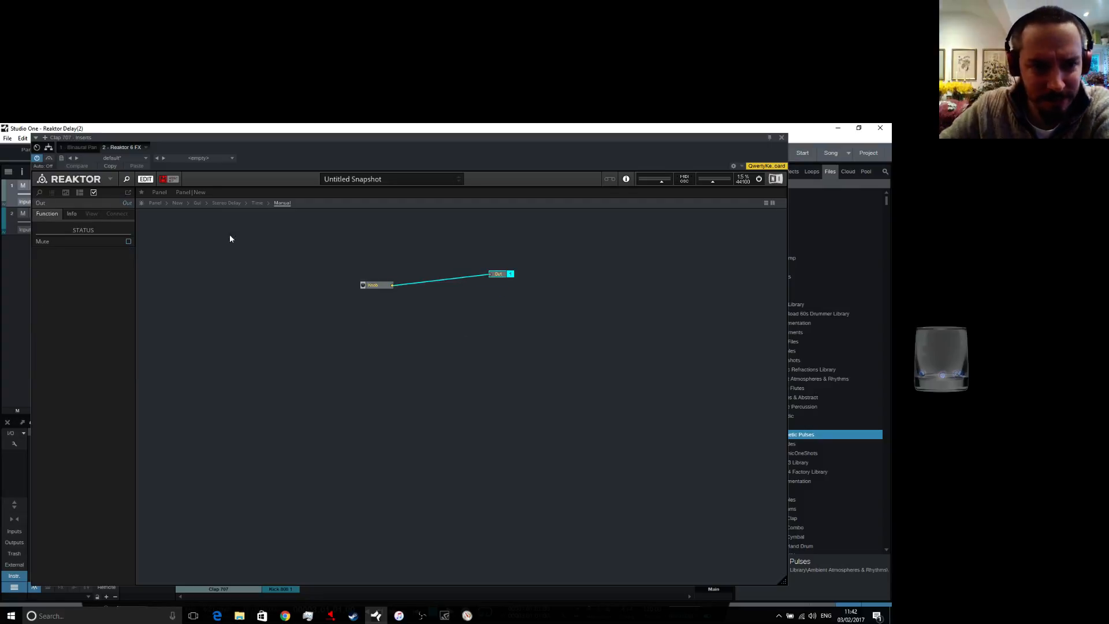
Copy the Stereo Delay macro in the main New structure and paste the copy below the original
{"action": "left_click", "coordinate": [177, 203]}
{"action": "left_click", "coordinate": [401, 332]}
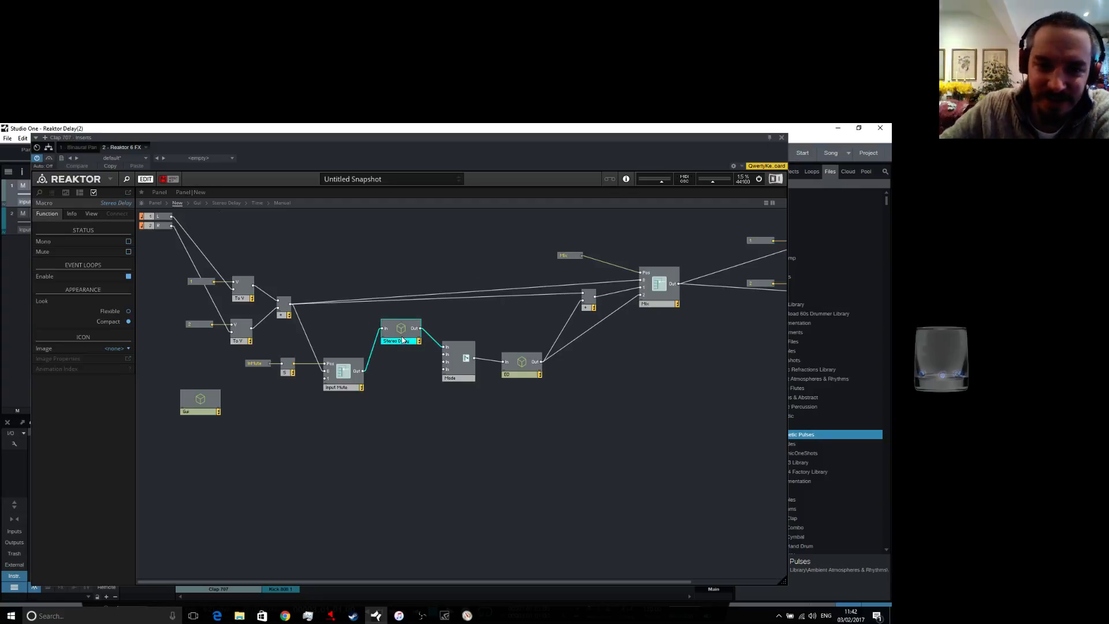
{"action": "right_click", "coordinate": [401, 335]}
{"action": "left_click", "coordinate": [454, 376]}
{"action": "right_click", "coordinate": [388, 395]}
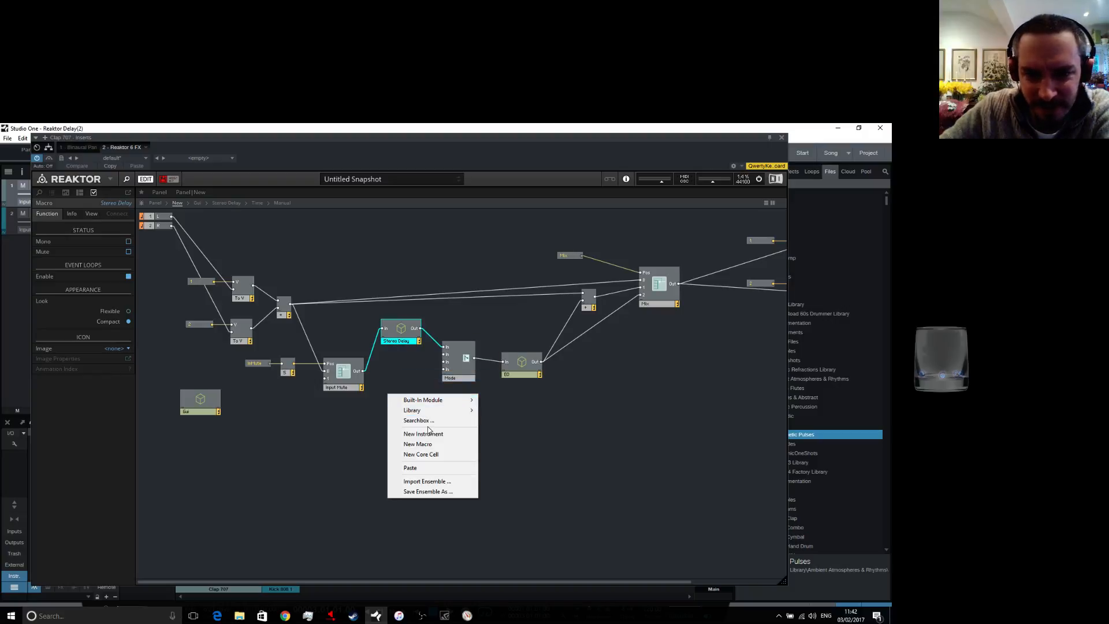
{"action": "left_click", "coordinate": [427, 469]}
Wire the copied macro between Input Mute and the Mode switch's second input, beneath Stereo Delay, and rename it Dual Delay
{"action": "left_click_drag", "start_coordinate": [364, 371], "coordinate": [445, 361]}
{"action": "left_click_drag", "start_coordinate": [412, 420], "coordinate": [402, 378]}
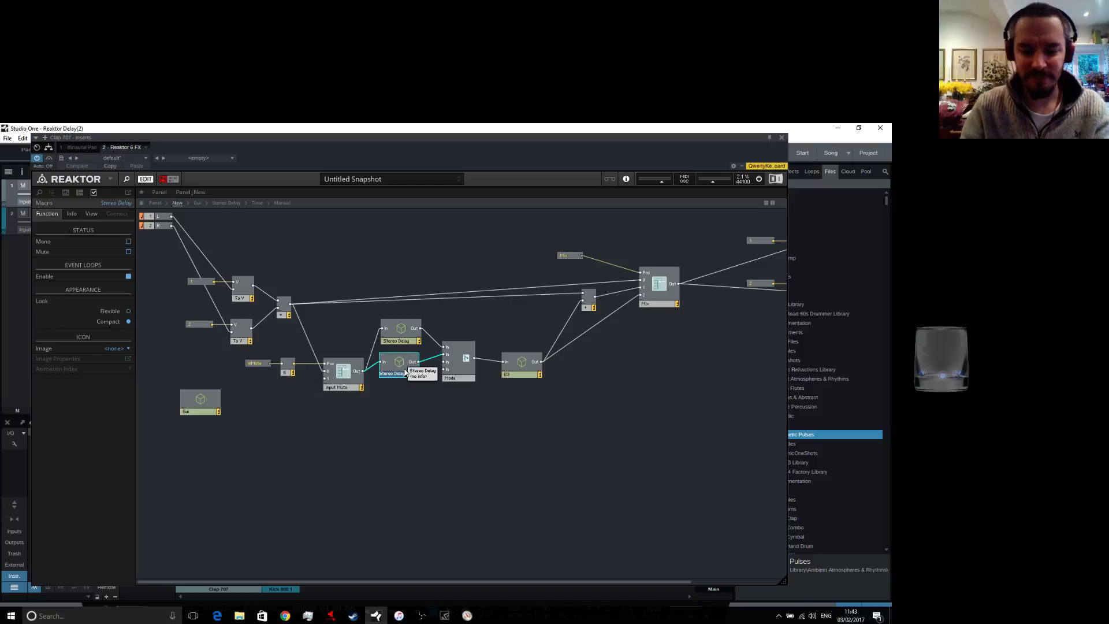
{"action": "key", "text": "BackSpace"}
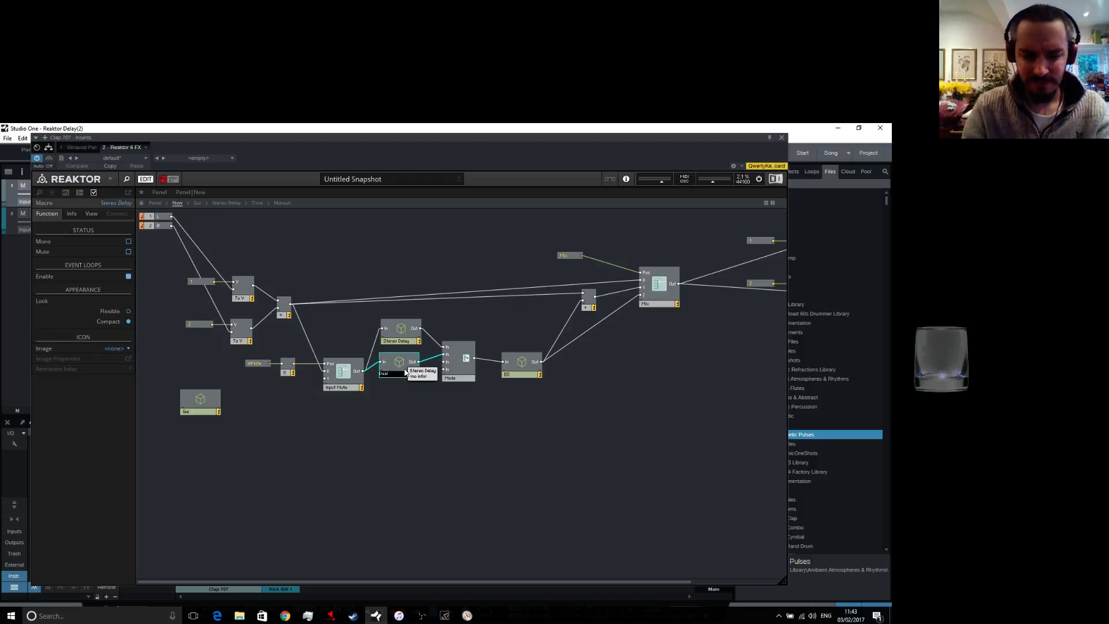
{"action": "key", "text": "Return"}
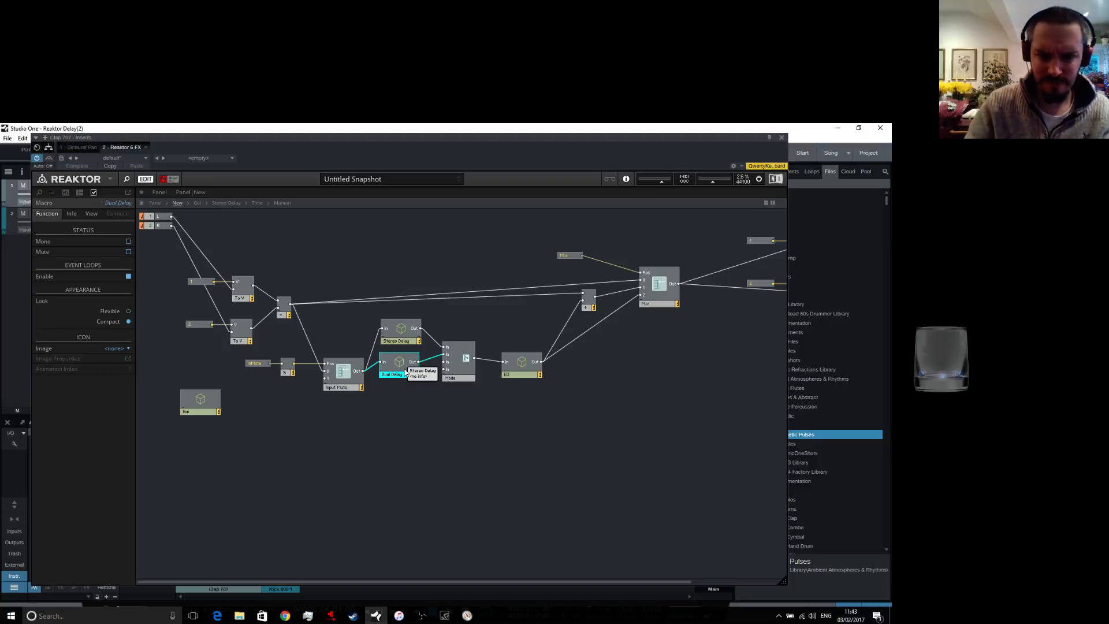
{"action": "left_click", "coordinate": [331, 428]}
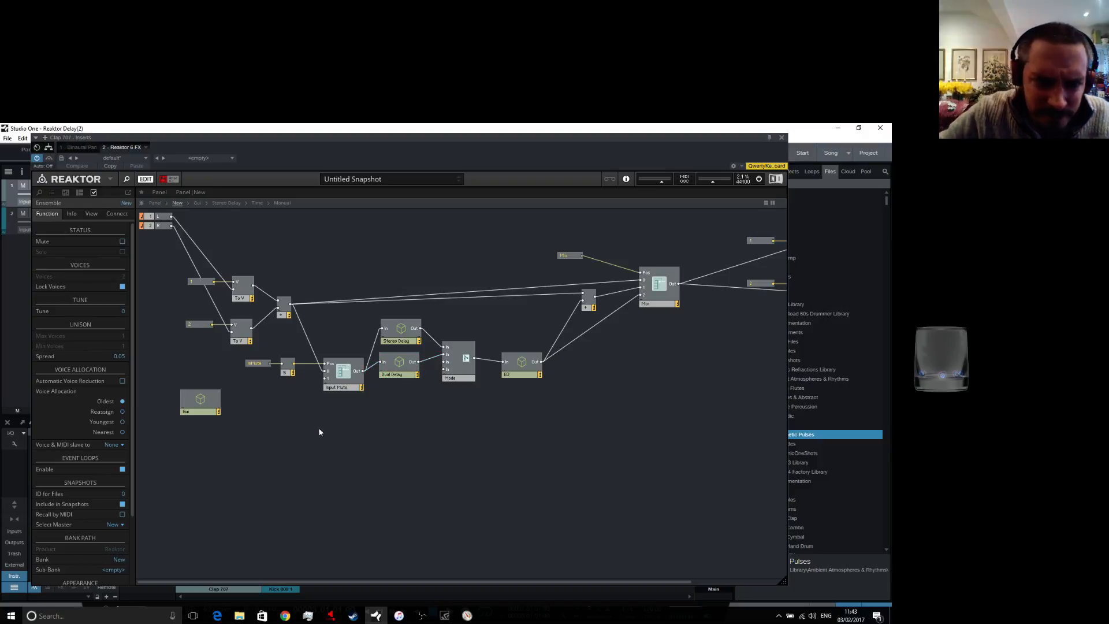
Open the Gui macro, look inside its Stereo Delay macro, and delete the unused Stacked Macro beneath it
{"action": "double_click", "coordinate": [199, 400]}
{"action": "double_click", "coordinate": [390, 298]}
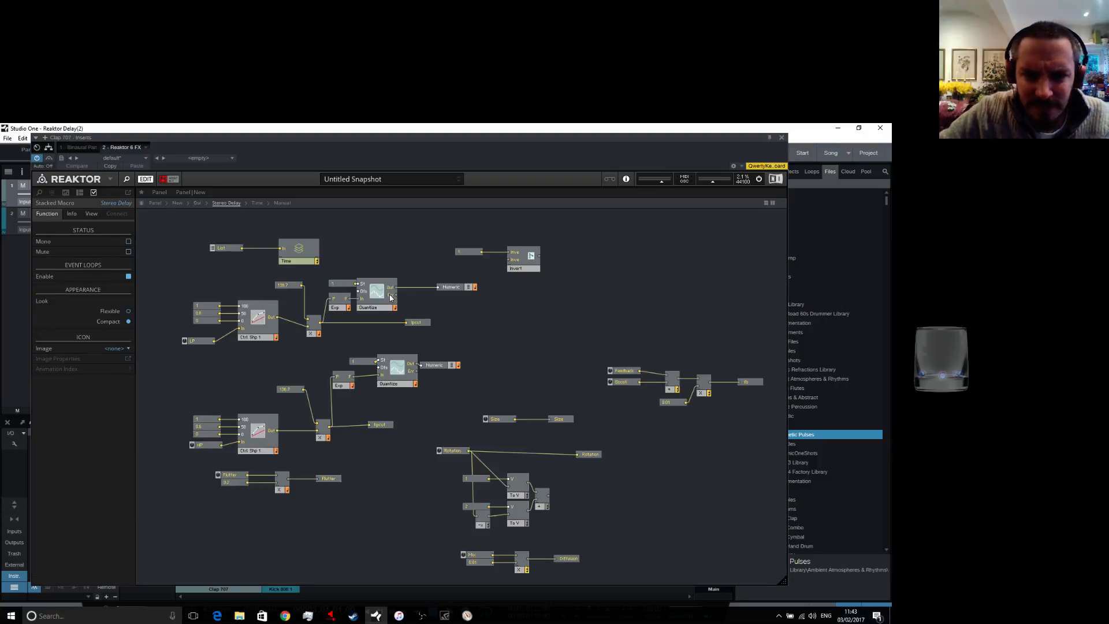
{"action": "double_click", "coordinate": [521, 338]}
{"action": "left_click", "coordinate": [393, 327]}
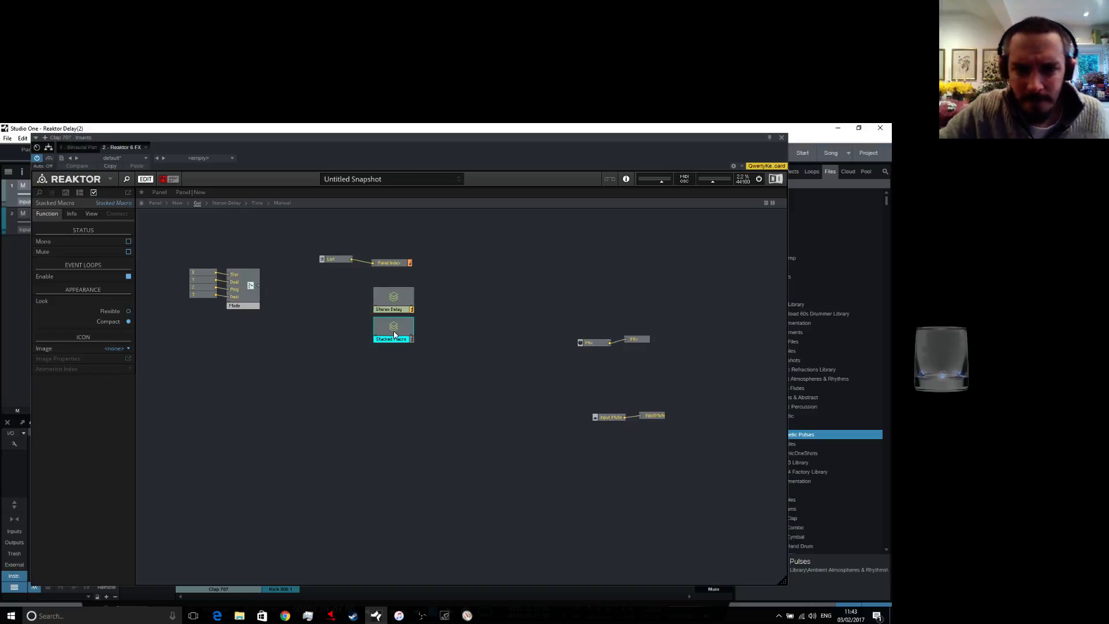
{"action": "right_click", "coordinate": [394, 329]}
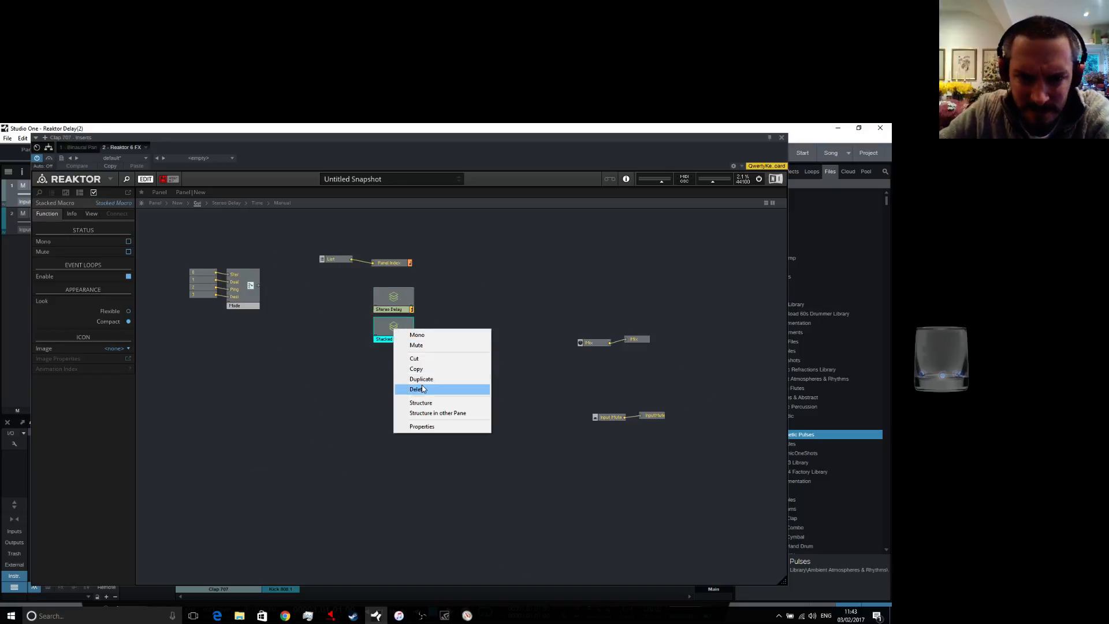
{"action": "left_click", "coordinate": [429, 389]}
Duplicate the Gui's Stereo Delay stacked macro, place the duplicate below the original and rename it Dual Delay
{"action": "left_click", "coordinate": [396, 310]}
{"action": "right_click", "coordinate": [397, 310]}
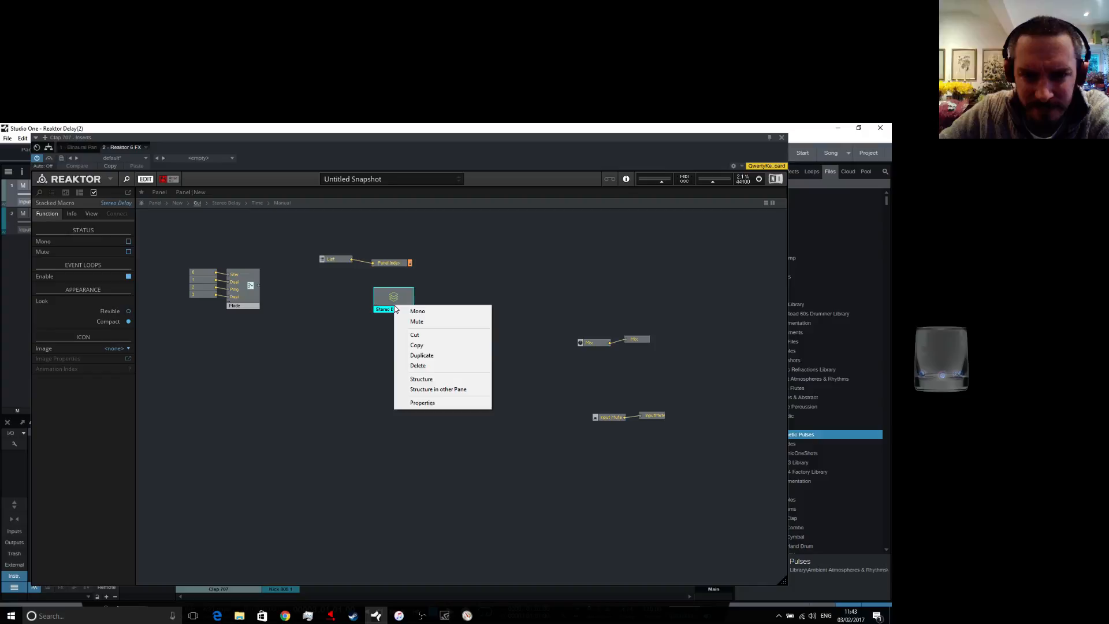
{"action": "left_click", "coordinate": [421, 355]}
{"action": "left_click_drag", "start_coordinate": [394, 308], "coordinate": [391, 352]}
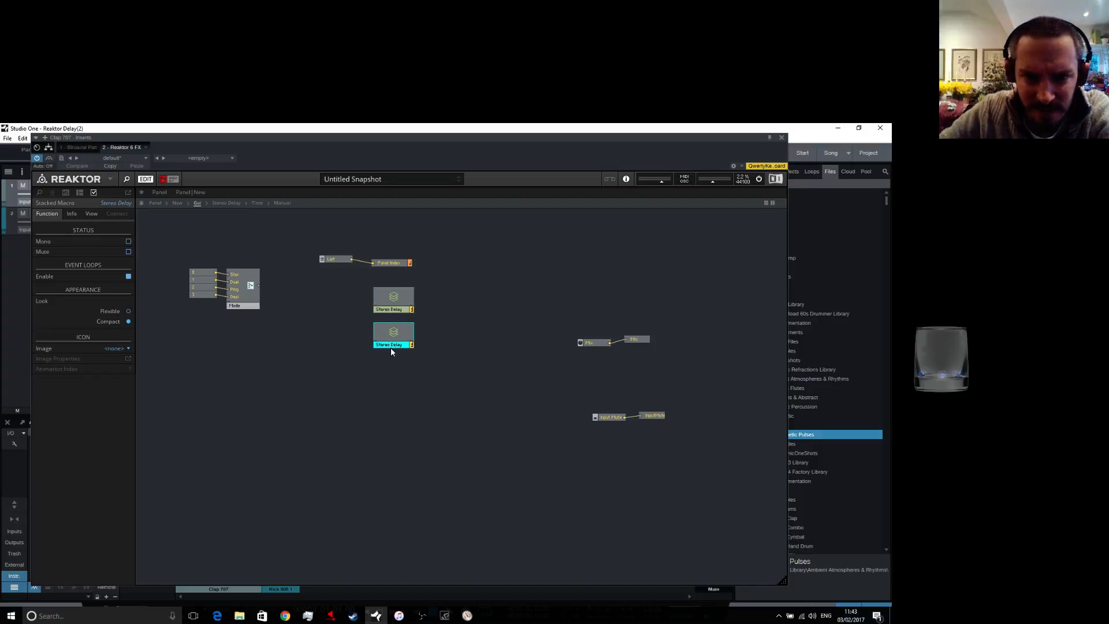
{"action": "double_click", "coordinate": [392, 344]}
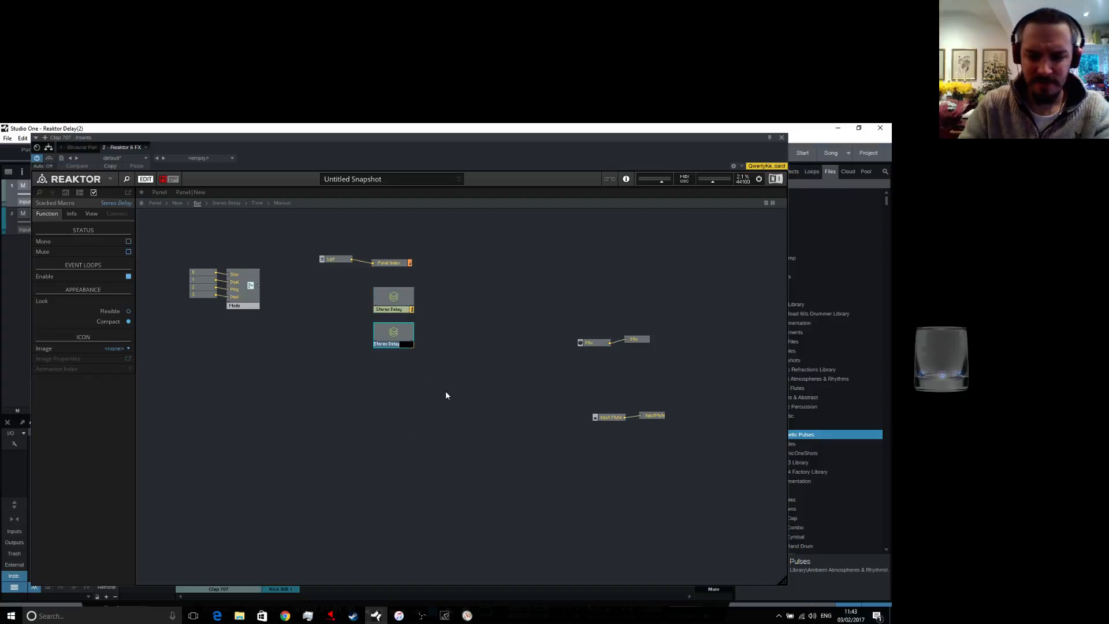
{"action": "type", "text": "Dual"}
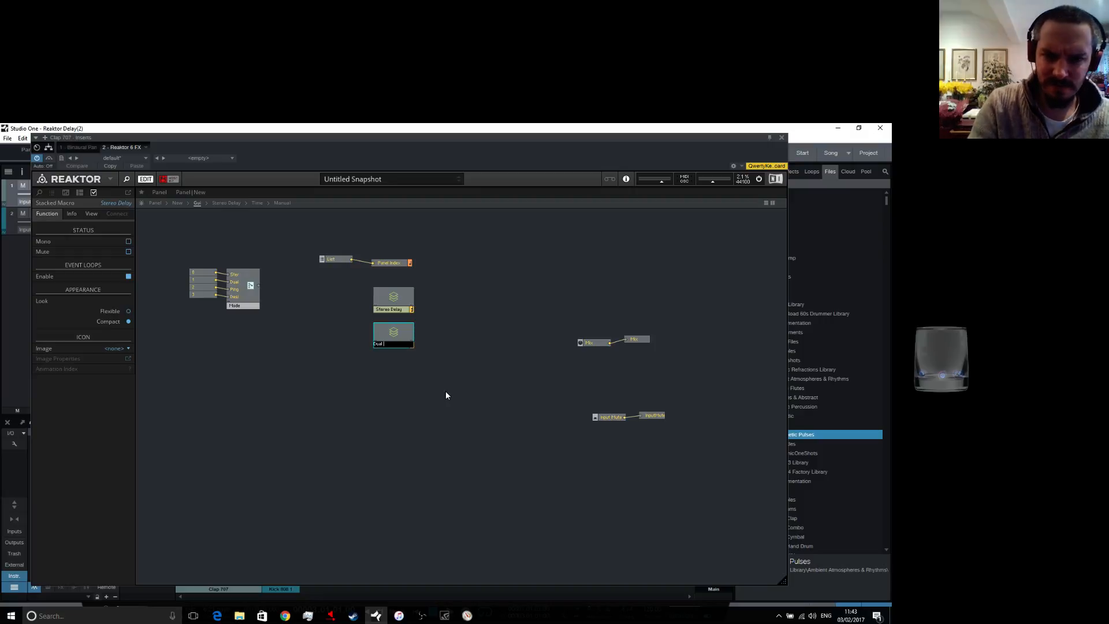
{"action": "key", "text": "Return"}
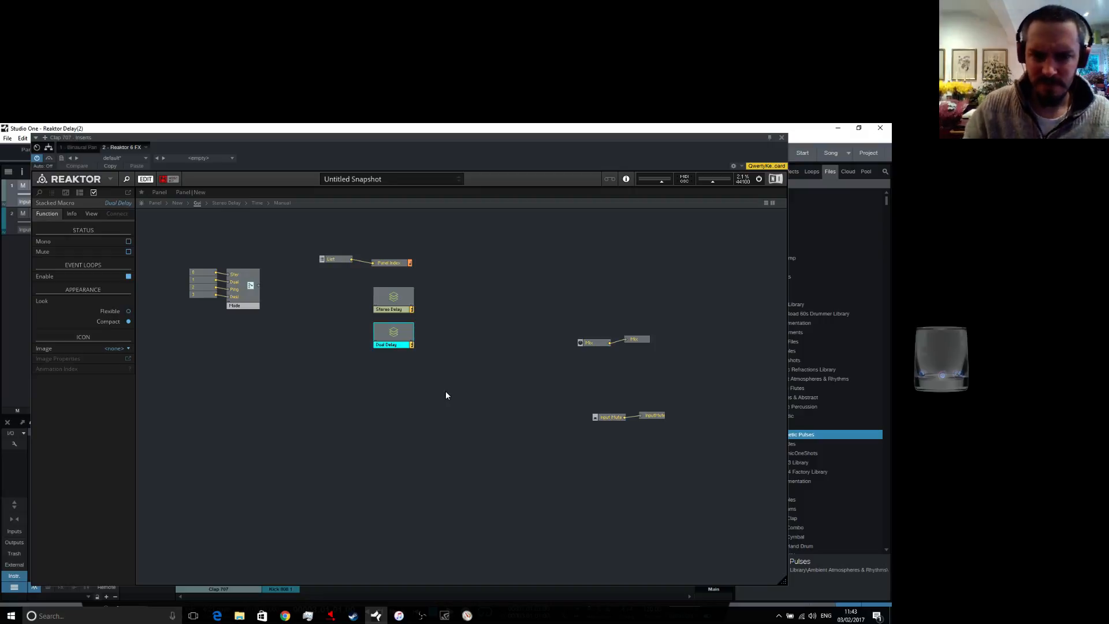
In the Gui's Dual Delay, open the Manual macro inside Time, add a To Voice module and place a duplicate beneath it
{"action": "double_click", "coordinate": [400, 333]}
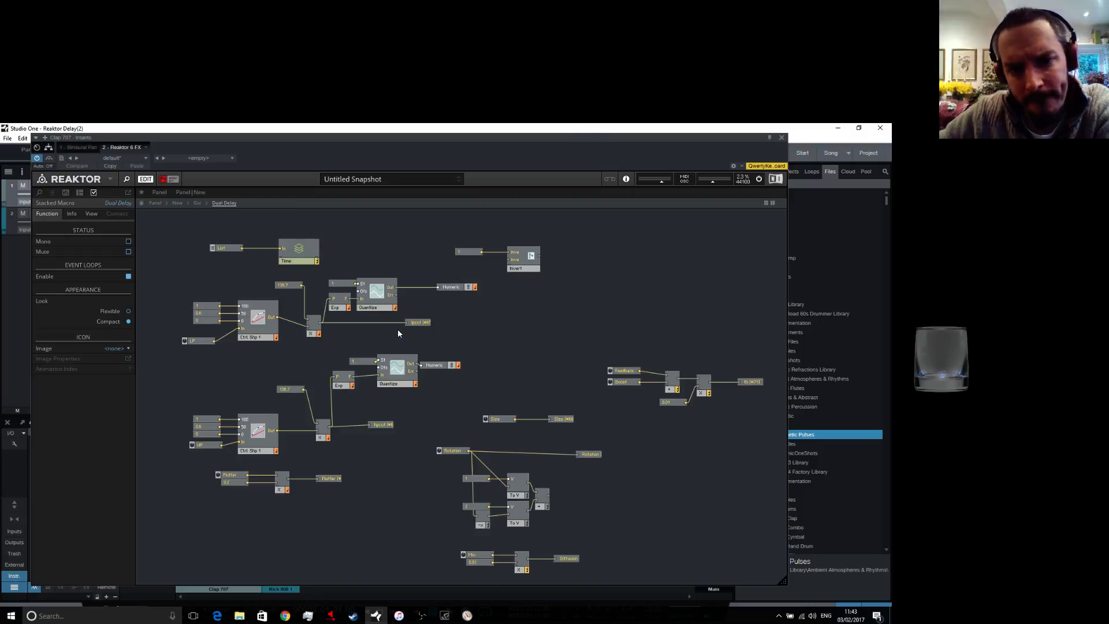
{"action": "double_click", "coordinate": [300, 249]}
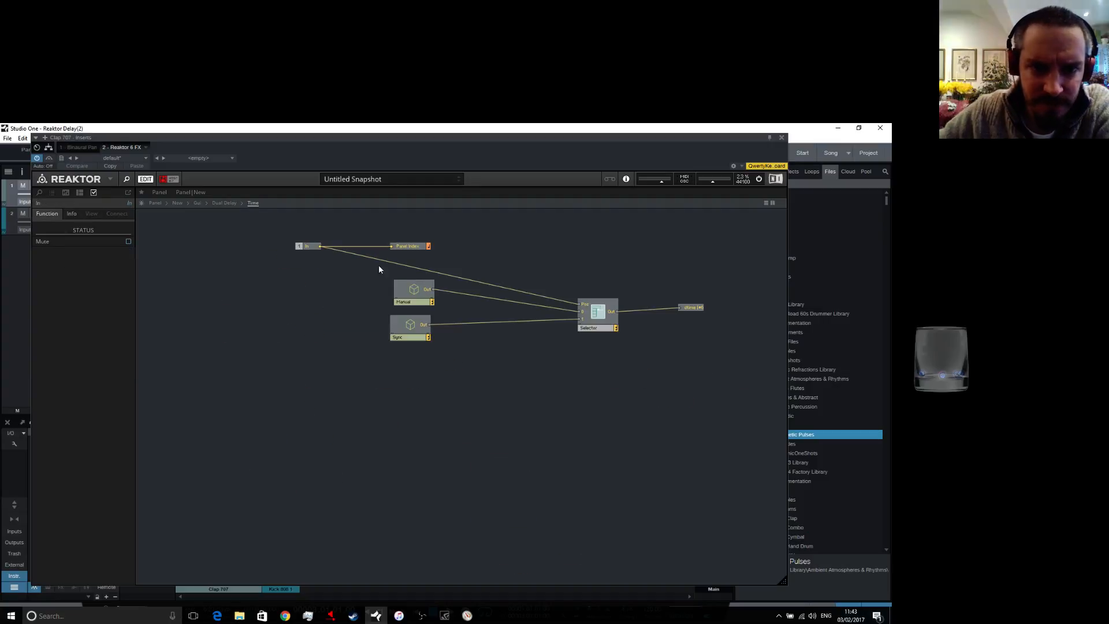
{"action": "double_click", "coordinate": [412, 289]}
{"action": "left_click_drag", "start_coordinate": [504, 279], "coordinate": [543, 282]}
{"action": "right_click", "coordinate": [492, 310]}
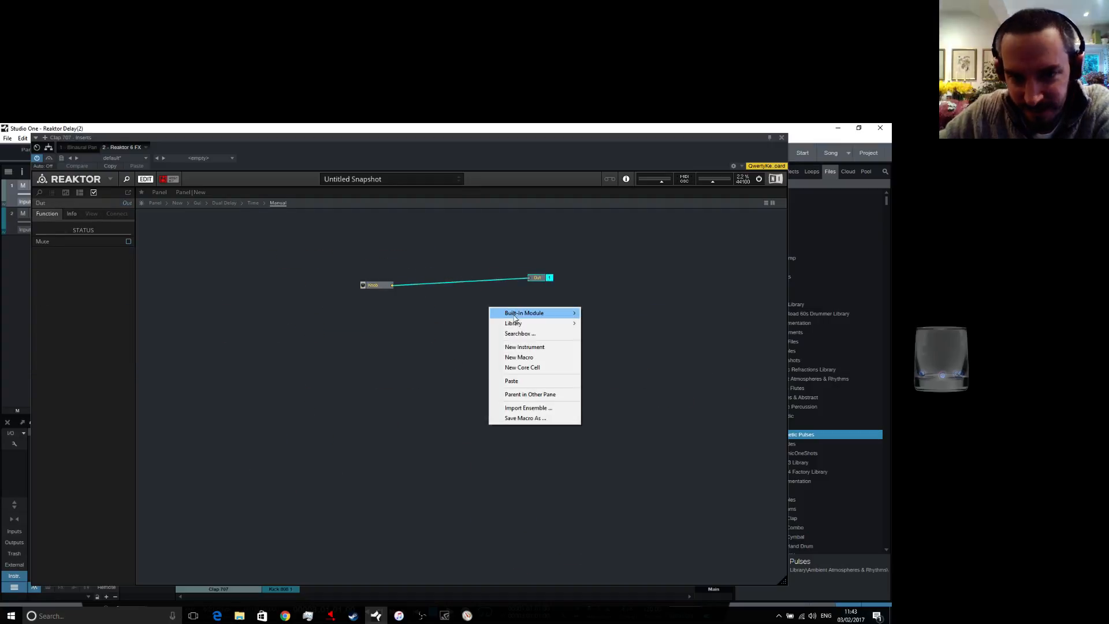
{"action": "mouse_move", "coordinate": [517, 315]}
{"action": "mouse_move", "coordinate": [614, 477]}
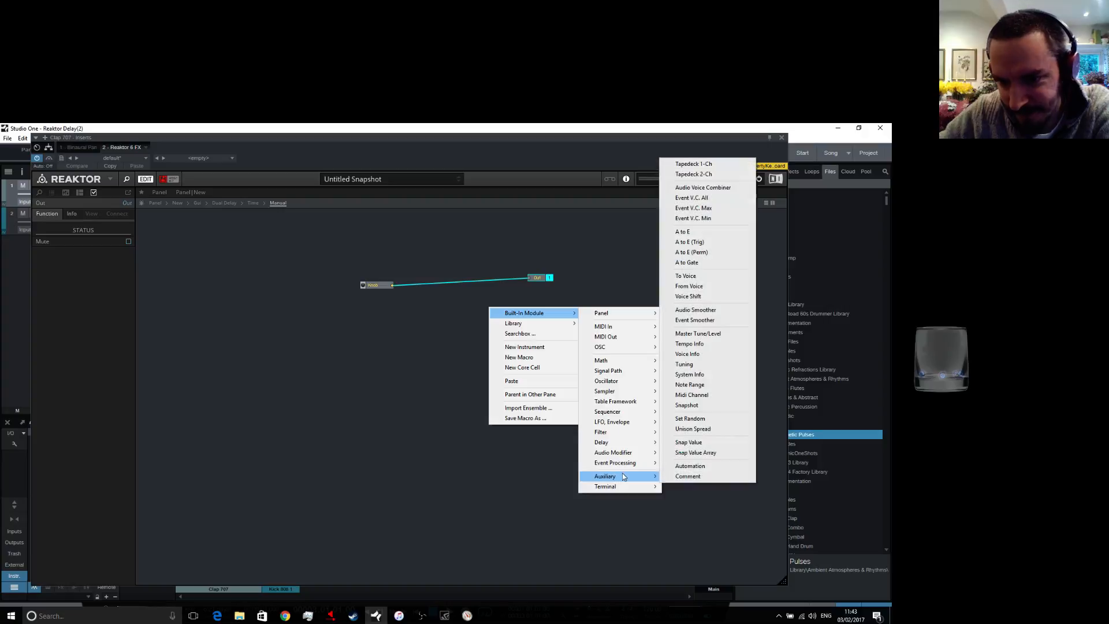
{"action": "left_click", "coordinate": [714, 278]}
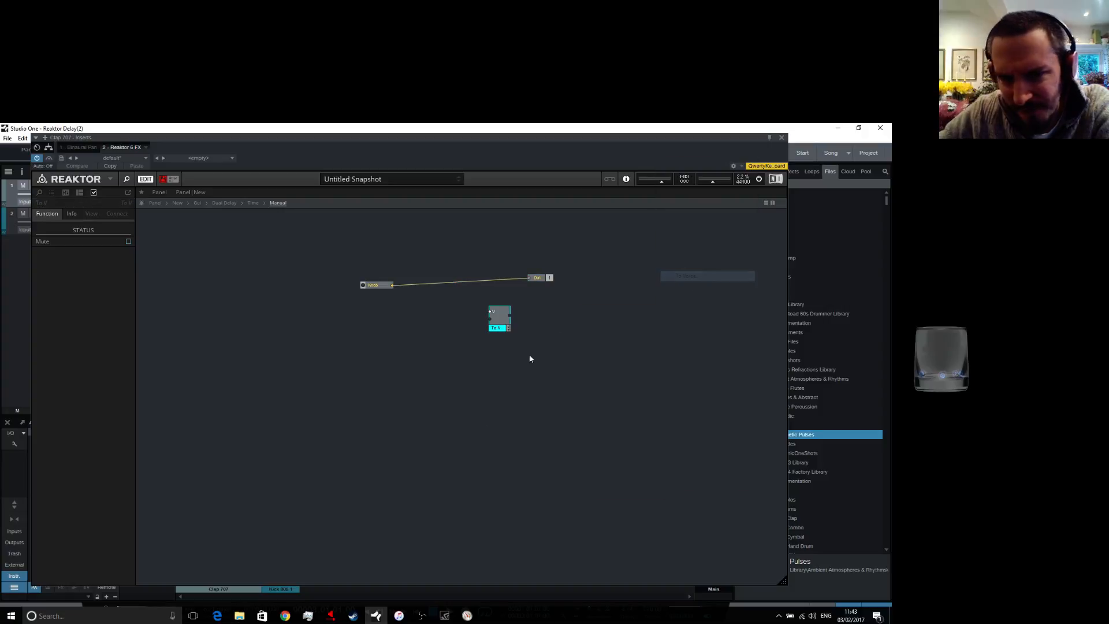
{"action": "right_click", "coordinate": [501, 325]}
{"action": "left_click", "coordinate": [527, 365]}
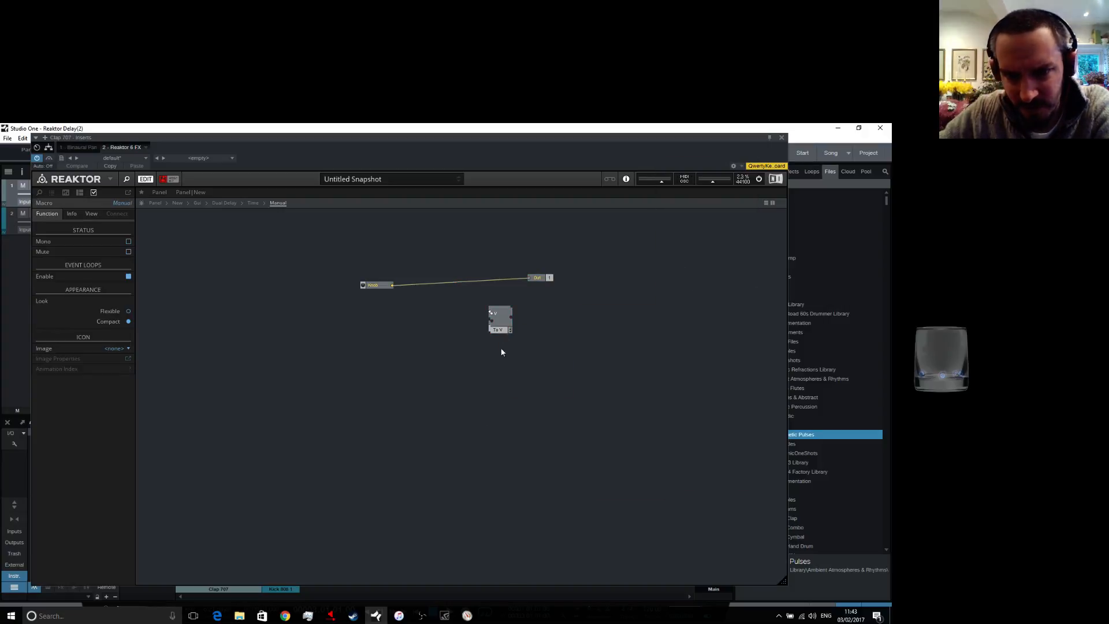
{"action": "left_click_drag", "start_coordinate": [502, 355], "coordinate": [499, 347]}
Create constants on the voice inputs of both To Voice modules, 1 for the upper and 2 for the lower
{"action": "right_click", "coordinate": [488, 310]}
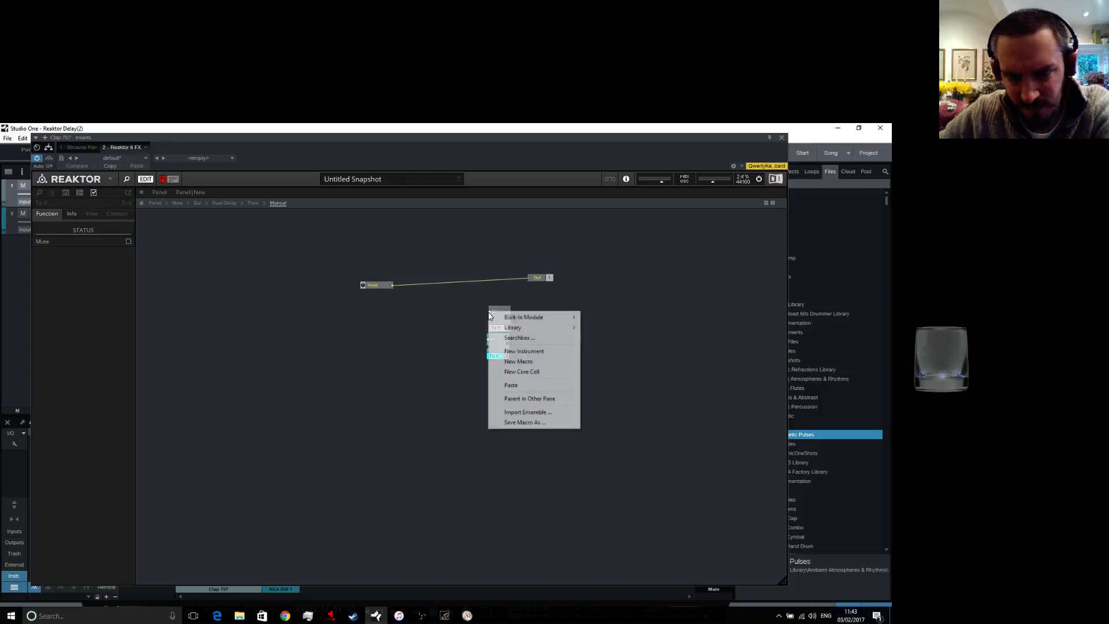
{"action": "left_click", "coordinate": [486, 316]}
{"action": "right_click", "coordinate": [489, 312]}
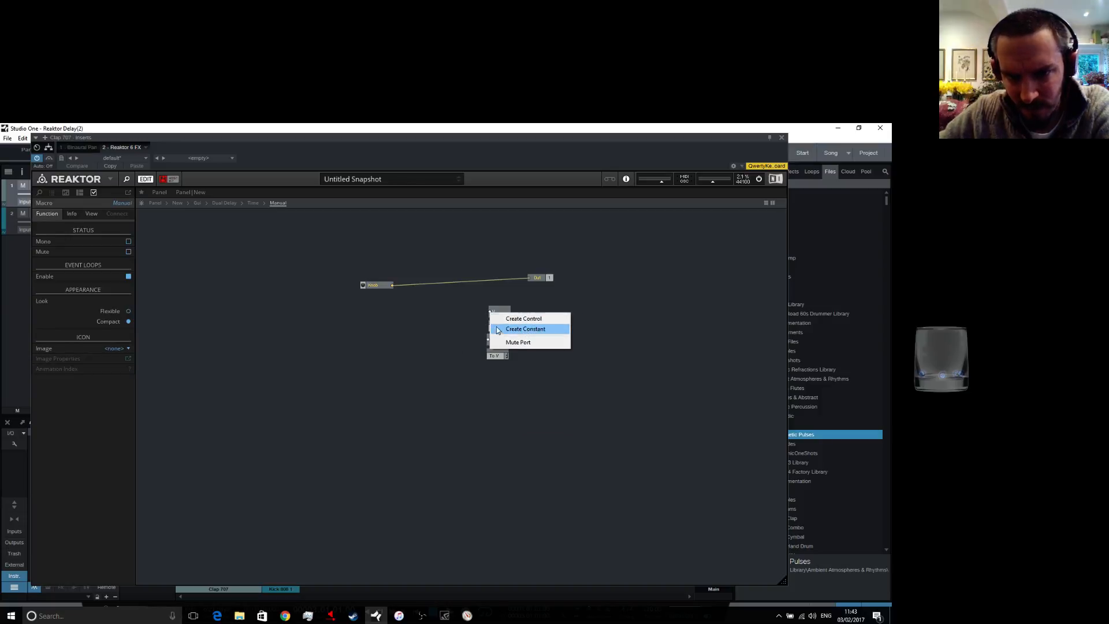
{"action": "left_click", "coordinate": [498, 328]}
{"action": "right_click", "coordinate": [487, 339]}
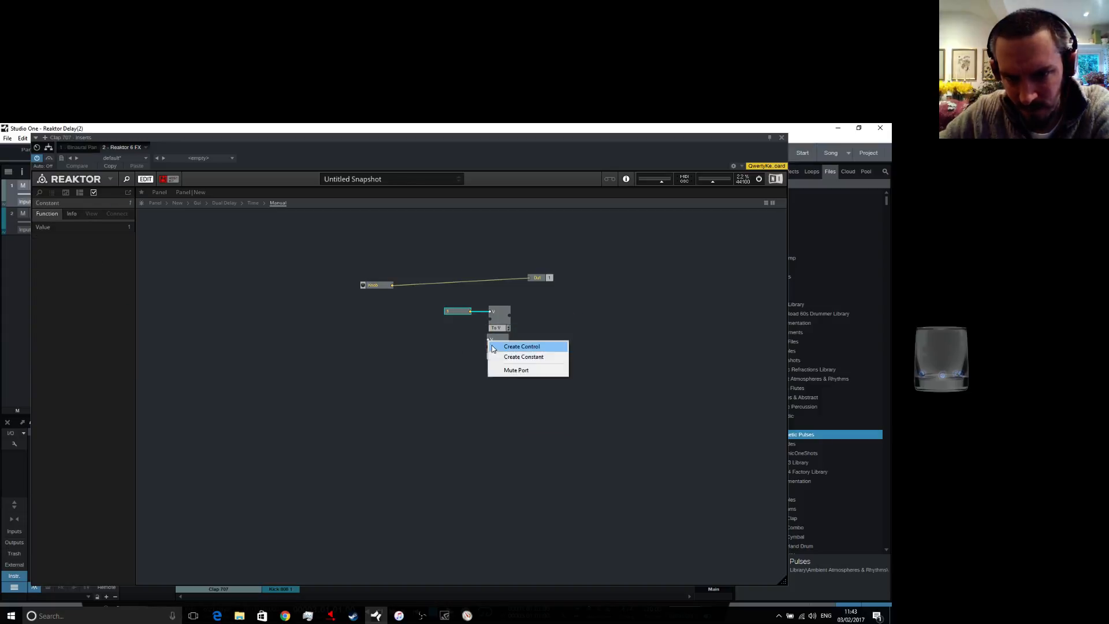
{"action": "left_click", "coordinate": [528, 355]}
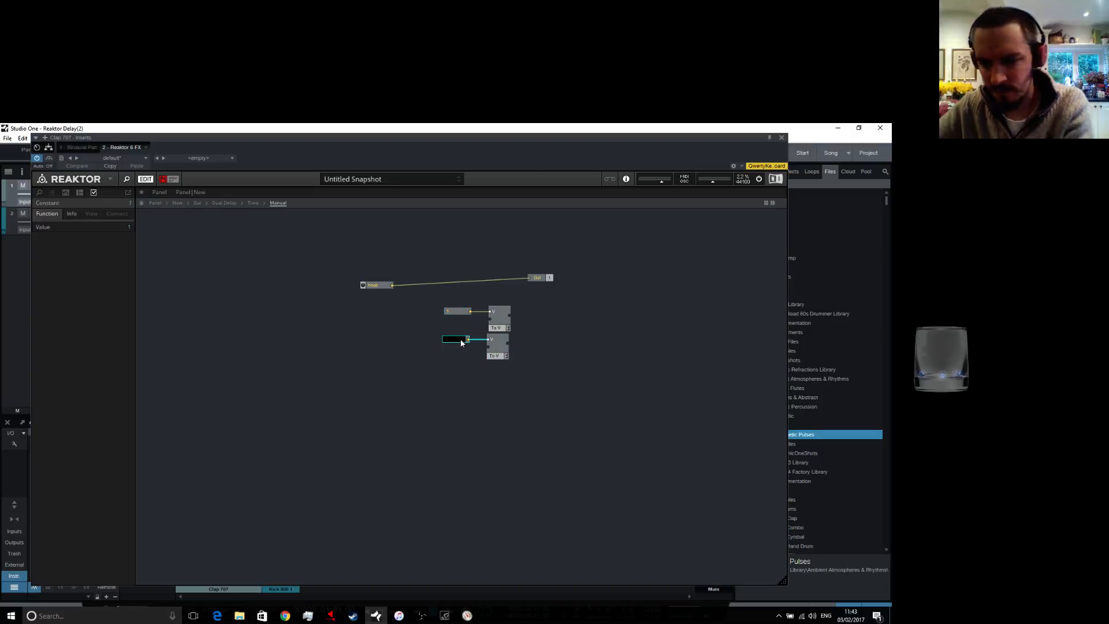
{"action": "type", "text": "2"}
{"action": "left_click", "coordinate": [469, 365]}
Wire the time knob into the upper To Voice, then duplicate the knob and wire the duplicate into the lower To Voice
{"action": "left_click_drag", "start_coordinate": [392, 285], "coordinate": [490, 318]}
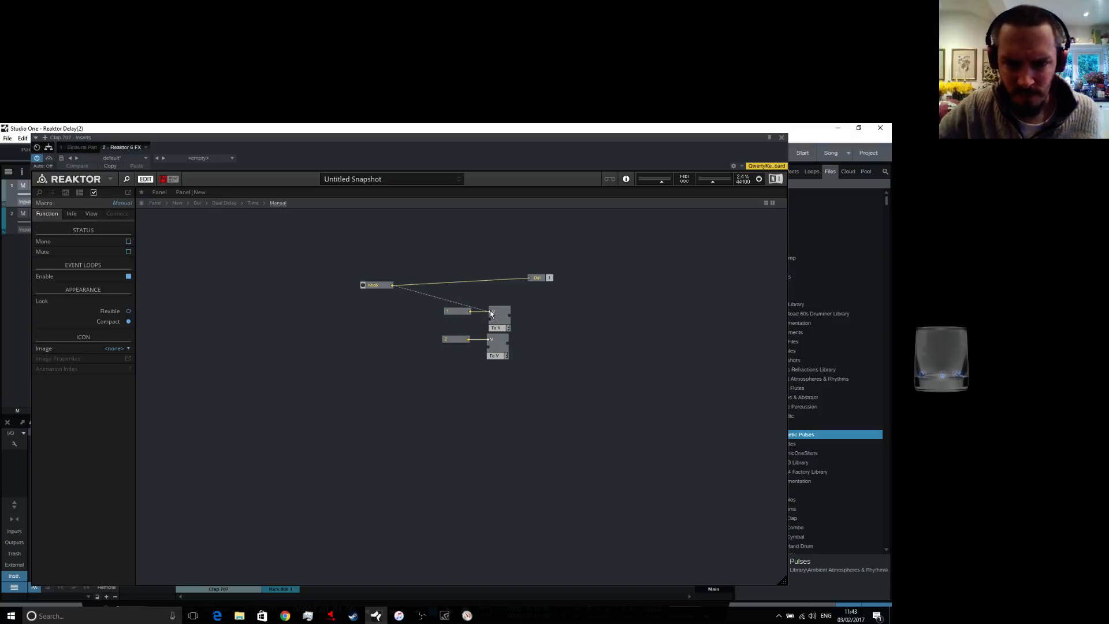
{"action": "right_click", "coordinate": [380, 287]}
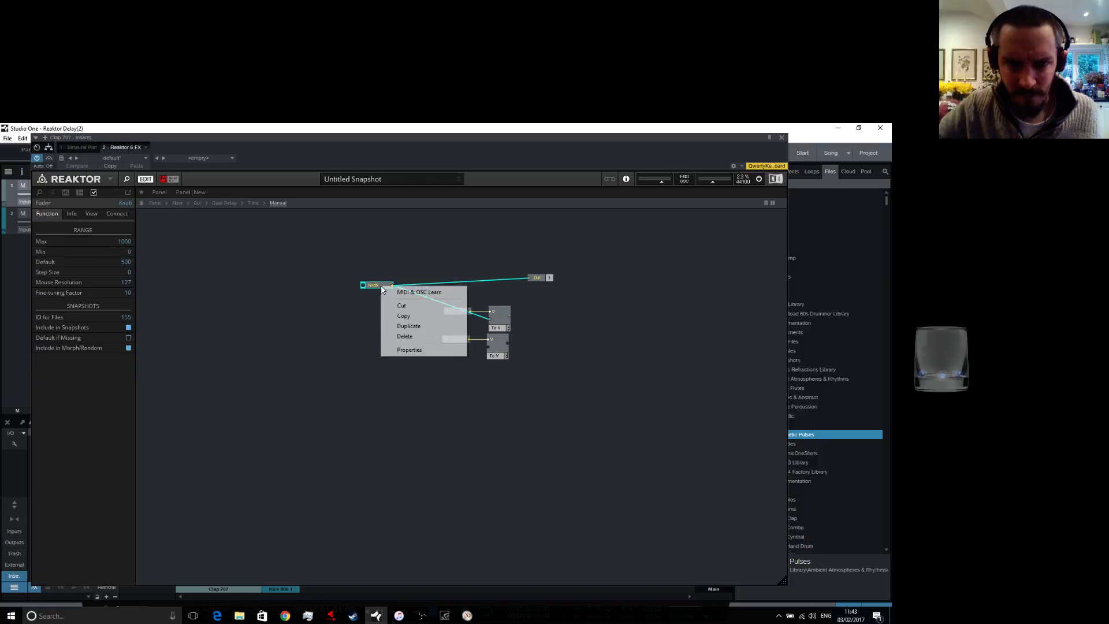
{"action": "left_click", "coordinate": [410, 327]}
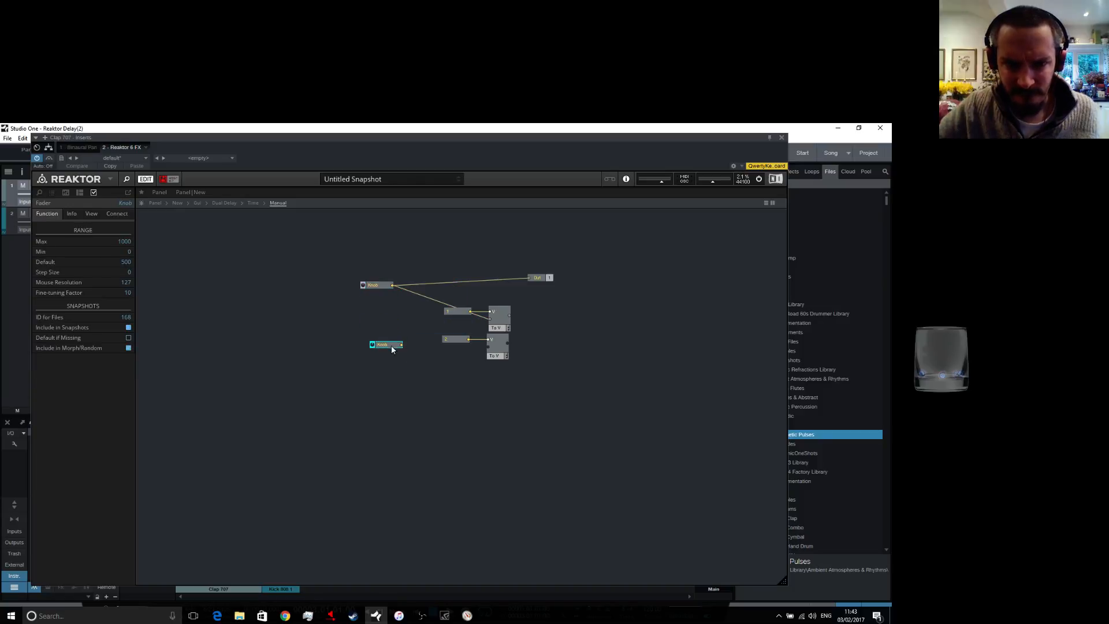
{"action": "left_click_drag", "start_coordinate": [401, 345], "coordinate": [488, 345]}
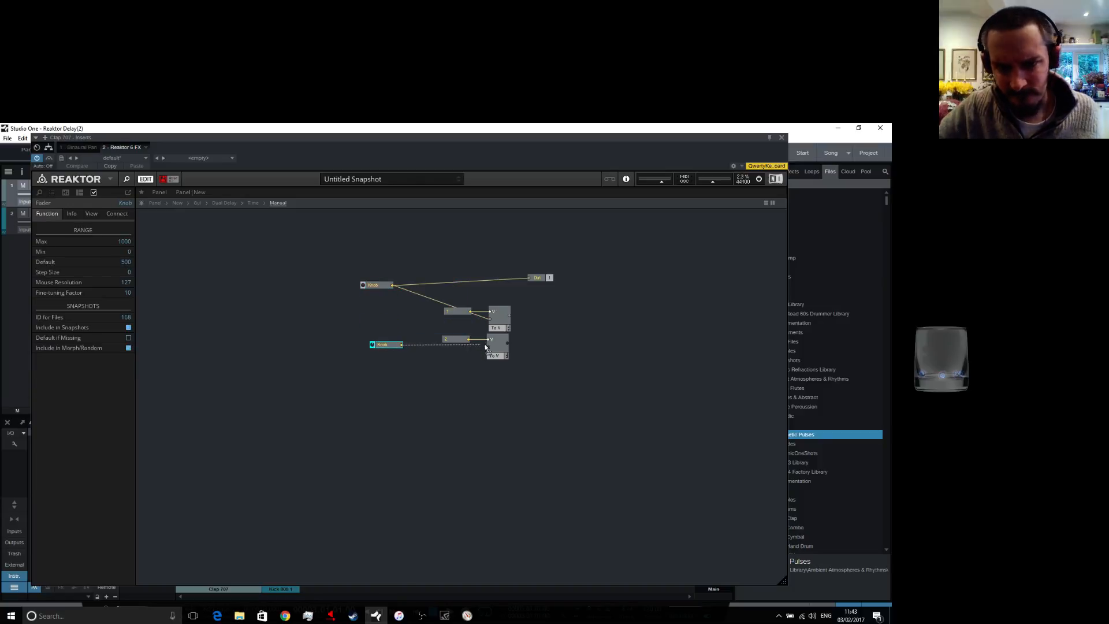
Rename the upper knob Time L and the duplicated knob Time R
{"action": "left_click", "coordinate": [379, 287]}
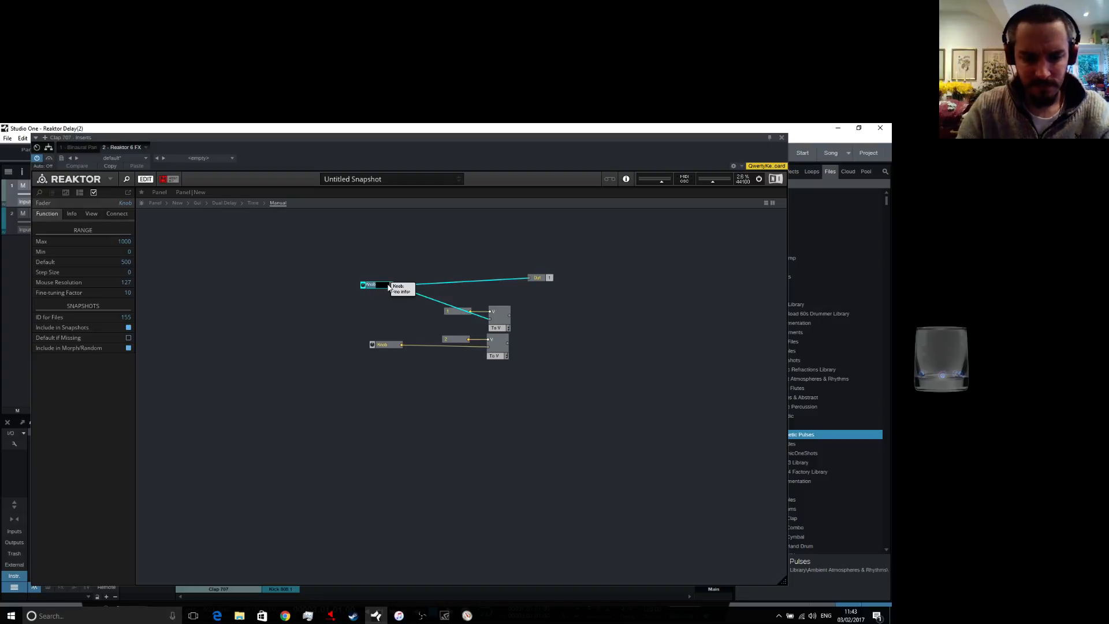
{"action": "type", "text": "Time L"}
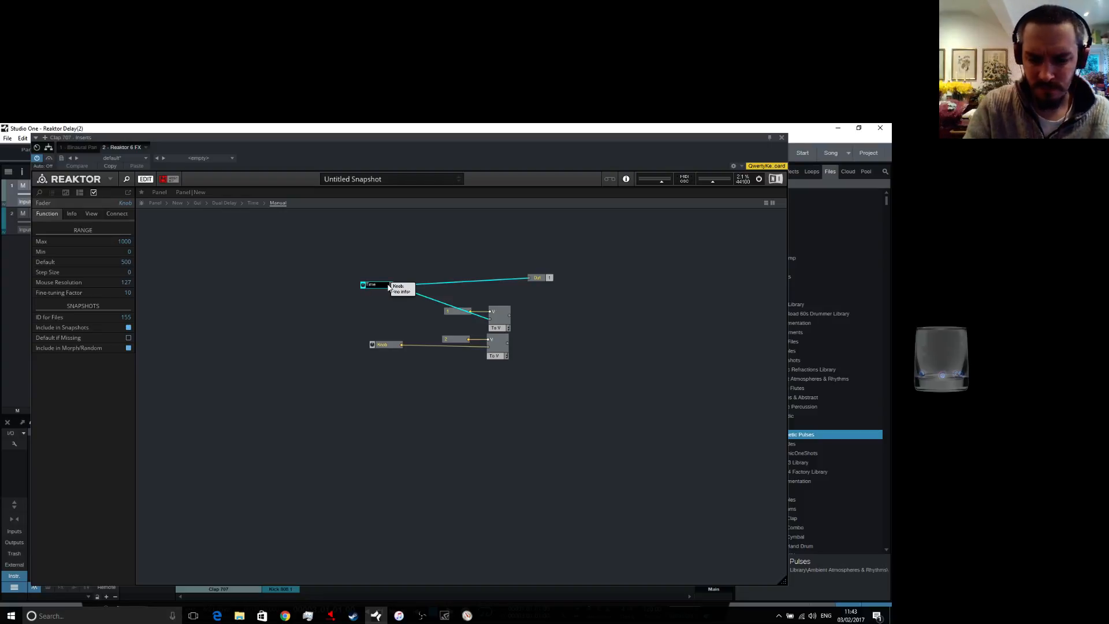
{"action": "double_click", "coordinate": [383, 345]}
{"action": "type", "text": "T"}
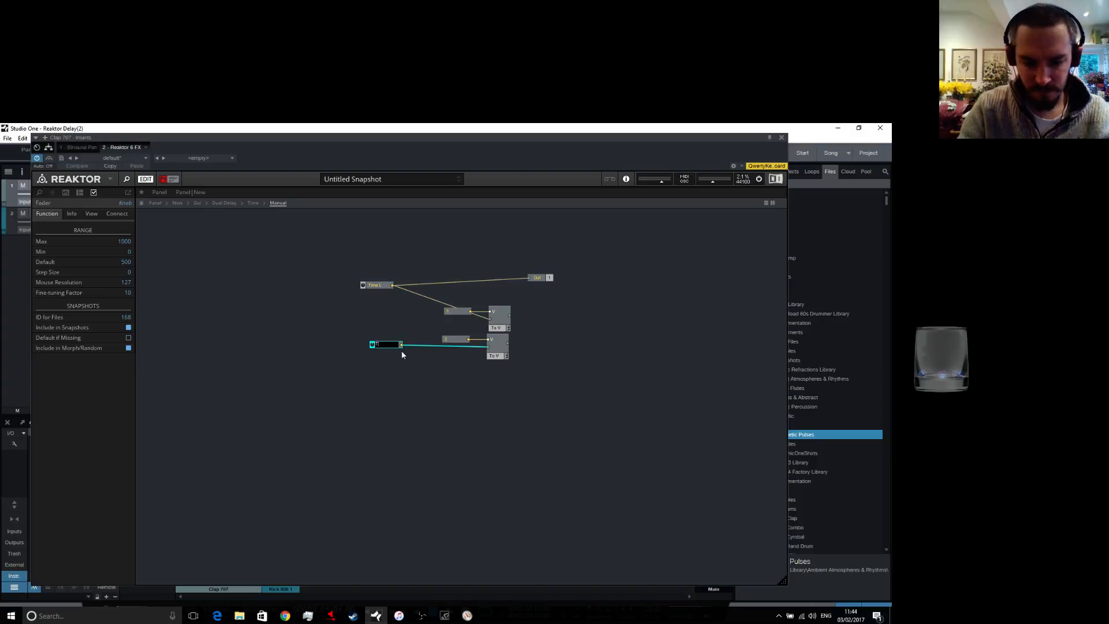
{"action": "type", "text": "ime R"}
{"action": "key", "text": "Return"}
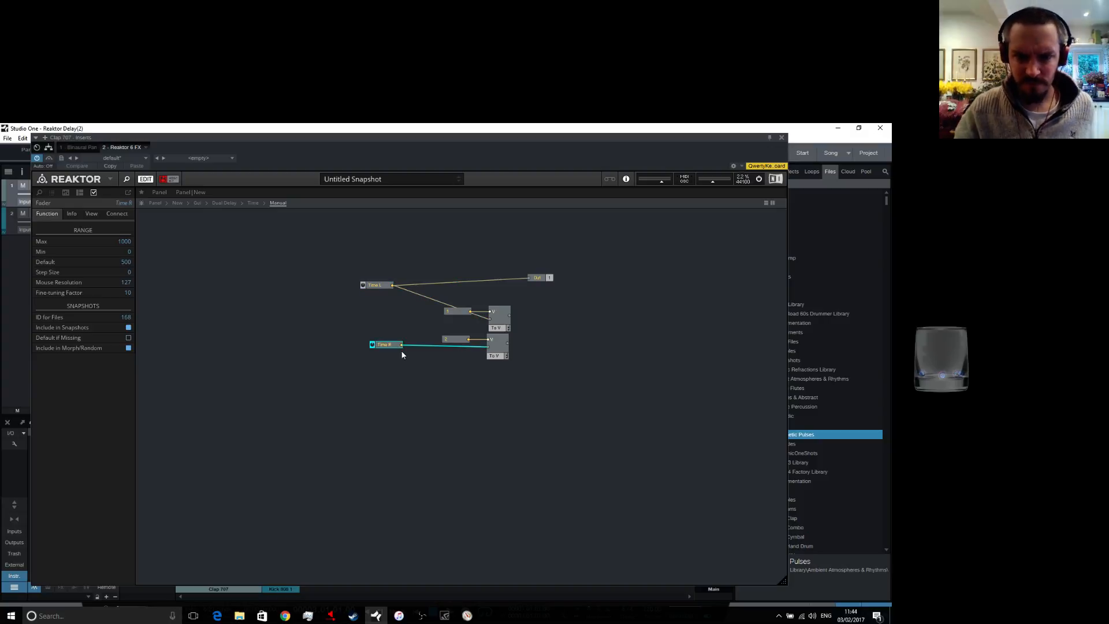
Add an Add module that sums both To Voice outputs, and connect it to Out in place of the direct knob wire
{"action": "right_click", "coordinate": [546, 324]}
{"action": "mouse_move", "coordinate": [577, 331]}
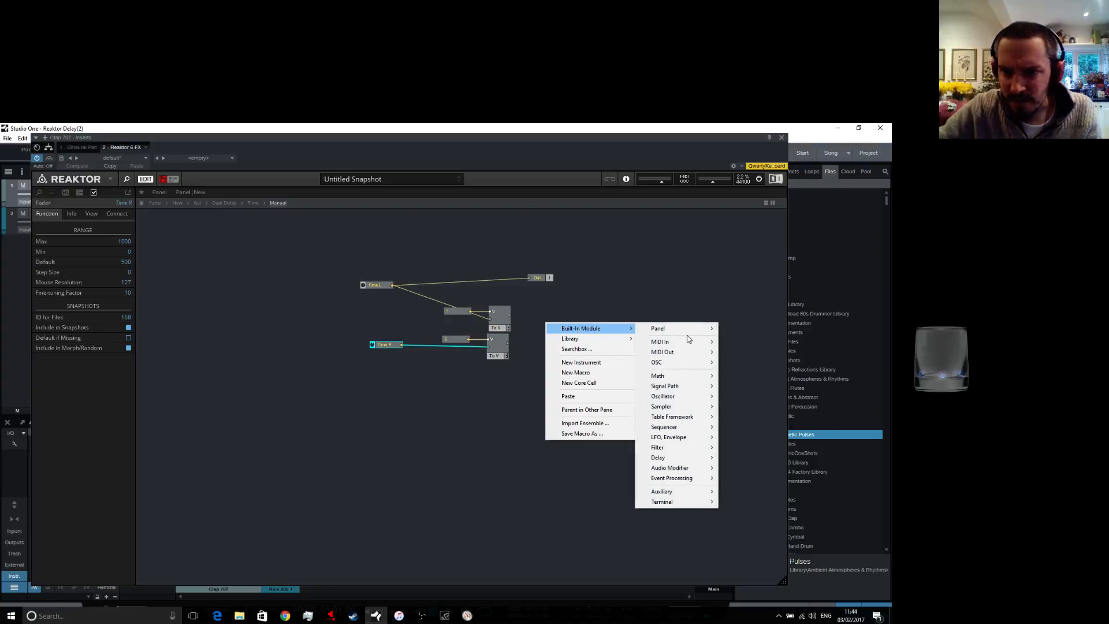
{"action": "mouse_move", "coordinate": [677, 380]}
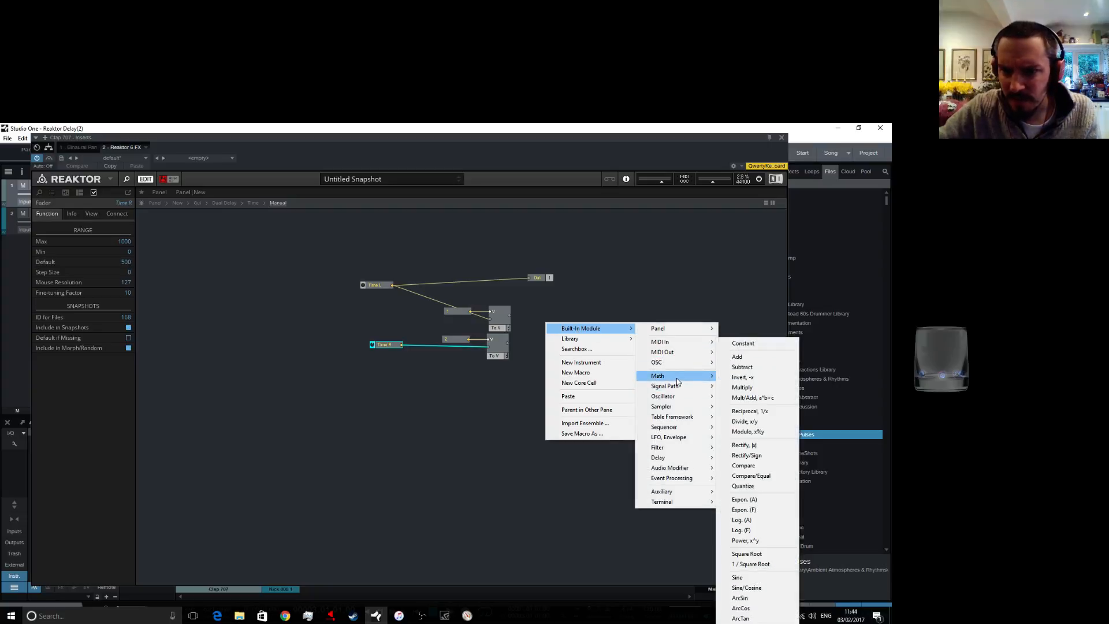
{"action": "left_click", "coordinate": [738, 357]}
{"action": "left_click_drag", "start_coordinate": [509, 317], "coordinate": [527, 279]}
{"action": "left_click", "coordinate": [424, 265]}
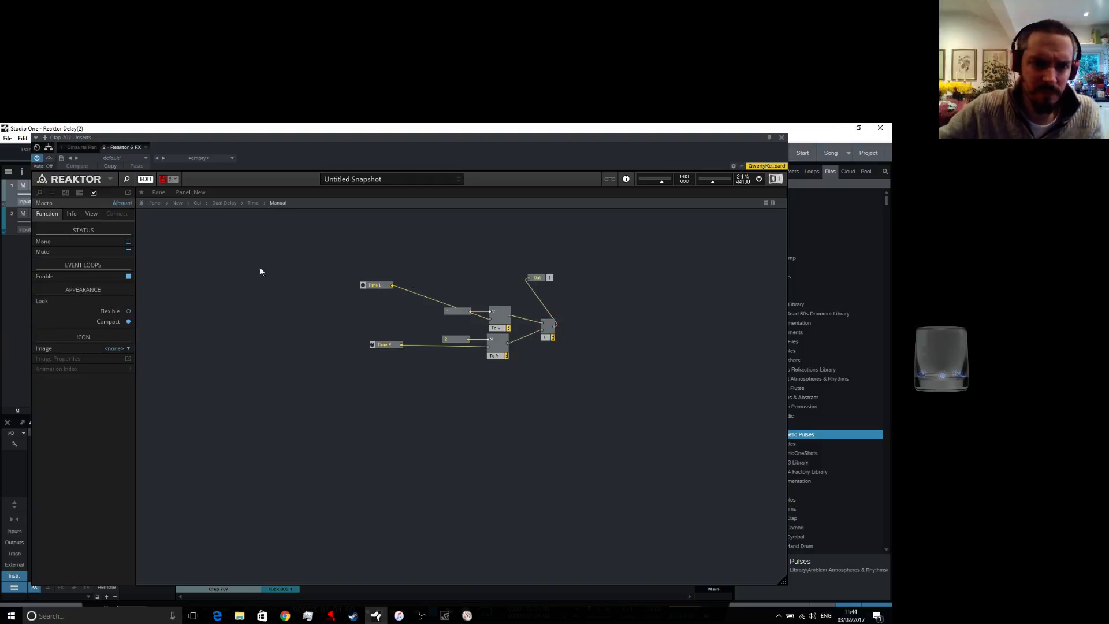
On the panel, place the Dual Delay group below Stereo Delay, and lay out its Manual knobs Time L and Time R side by side
{"action": "left_click", "coordinate": [156, 202]}
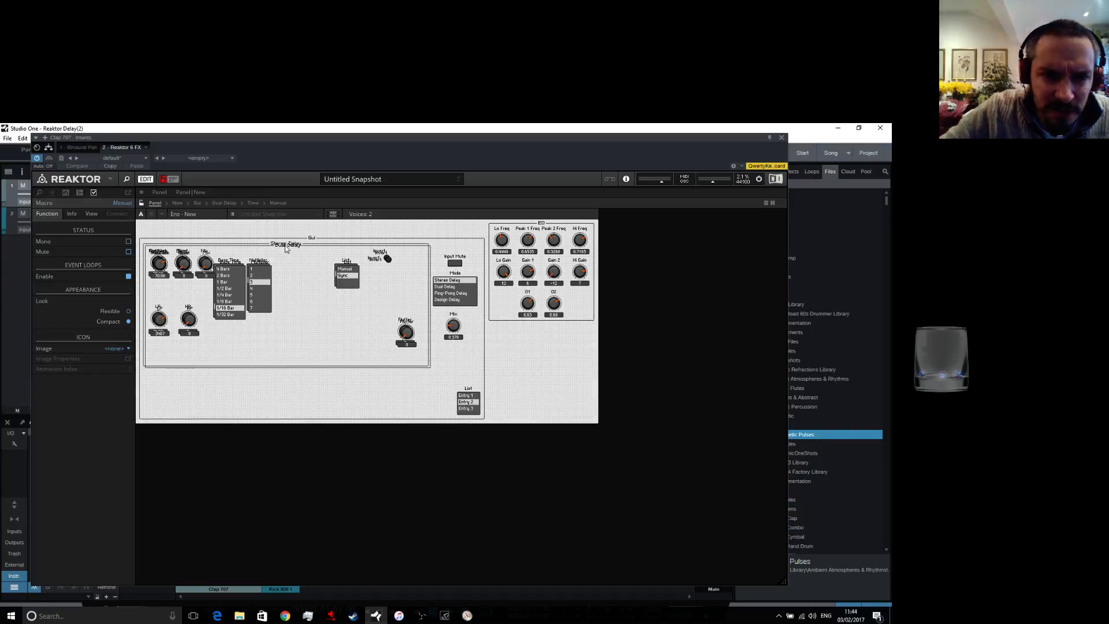
{"action": "left_click_drag", "start_coordinate": [285, 248], "coordinate": [283, 386]}
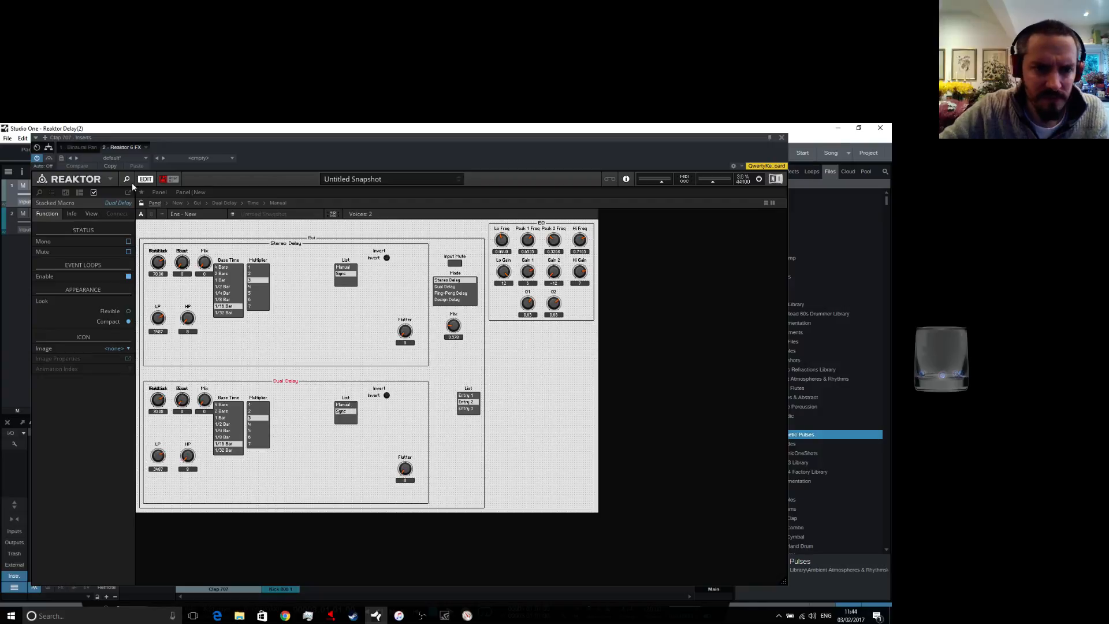
{"action": "left_click", "coordinate": [346, 407]}
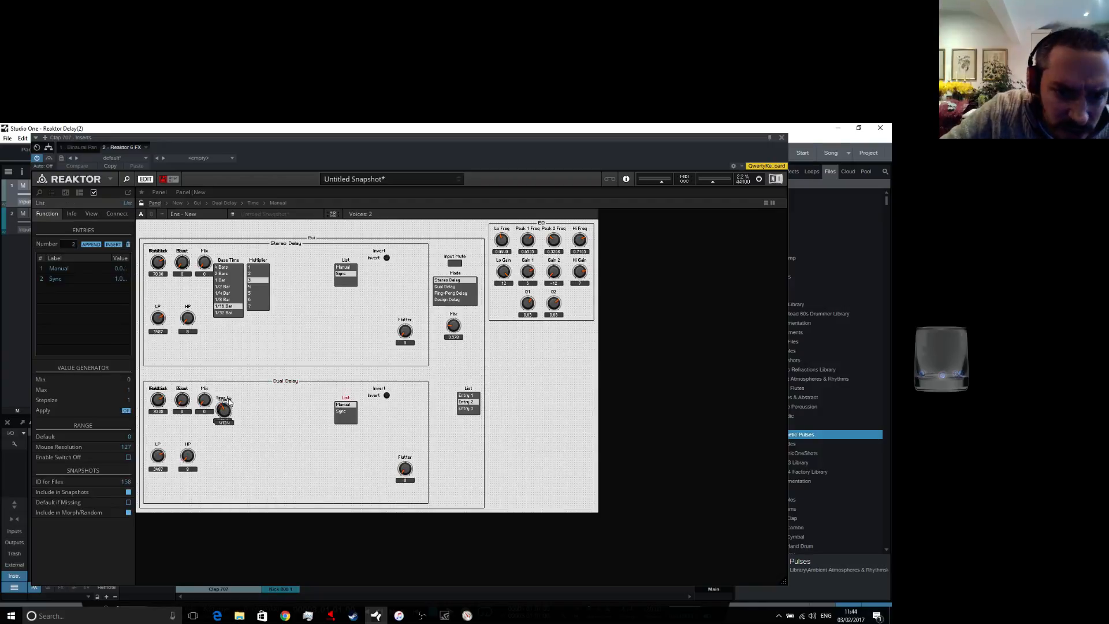
{"action": "mouse_move", "coordinate": [227, 408]}
{"action": "left_mouse_down"}
{"action": "mouse_move", "coordinate": [267, 408]}
{"action": "mouse_move", "coordinate": [227, 406]}
{"action": "left_mouse_up"}
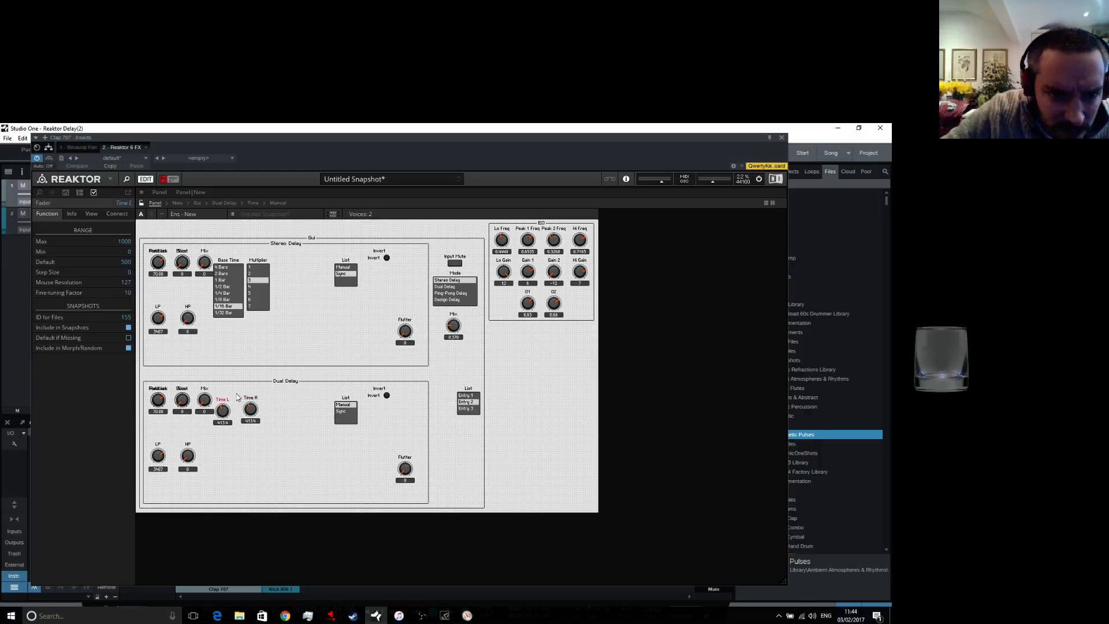
{"action": "left_click", "coordinate": [237, 394]}
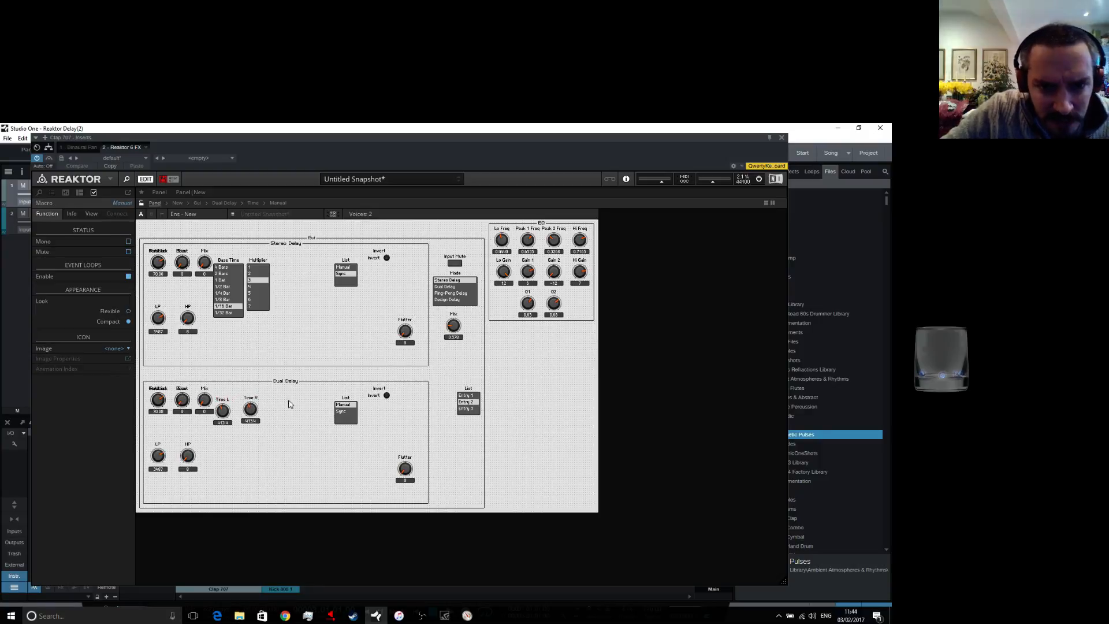
{"action": "left_click", "coordinate": [140, 202]}
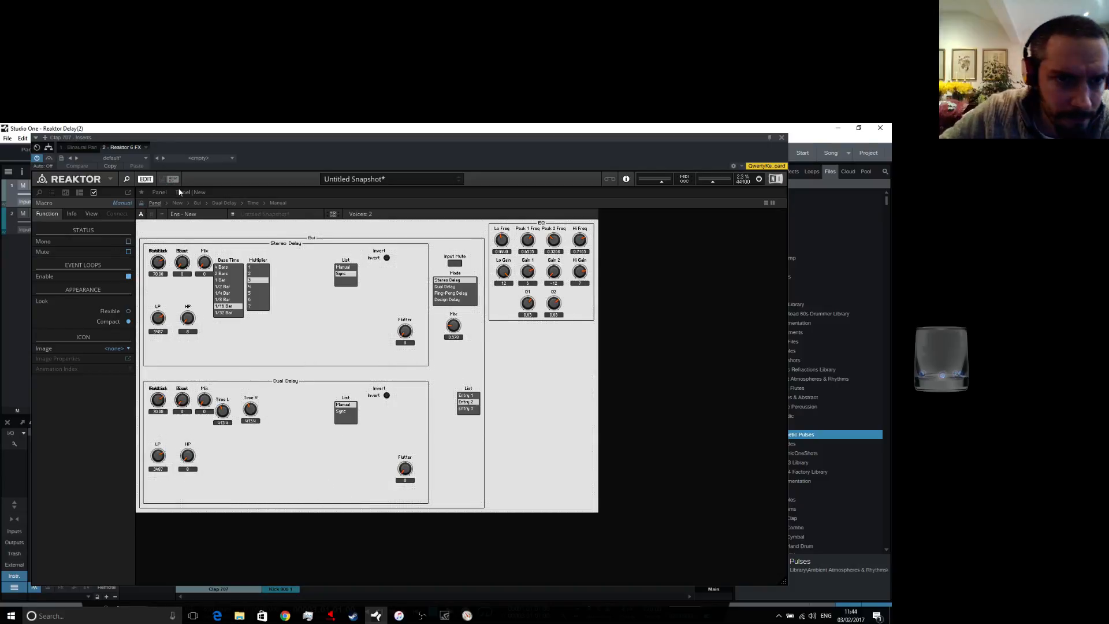
Look through the structure of the Dual Delay macro in New and check it against the panel
{"action": "left_click", "coordinate": [179, 204]}
{"action": "left_click", "coordinate": [365, 427]}
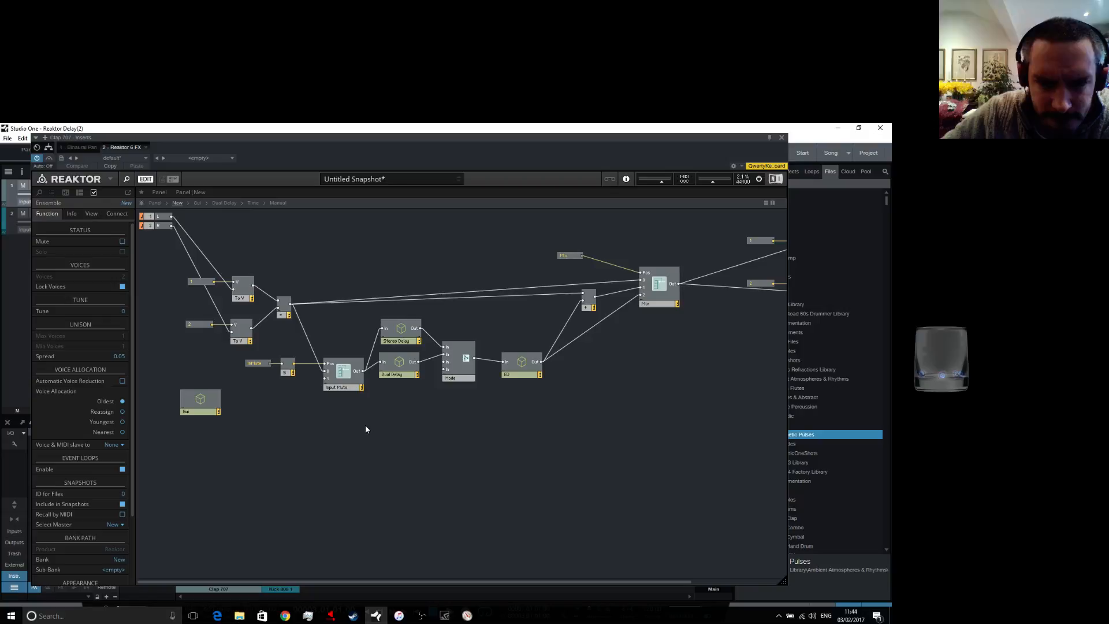
{"action": "double_click", "coordinate": [402, 370]}
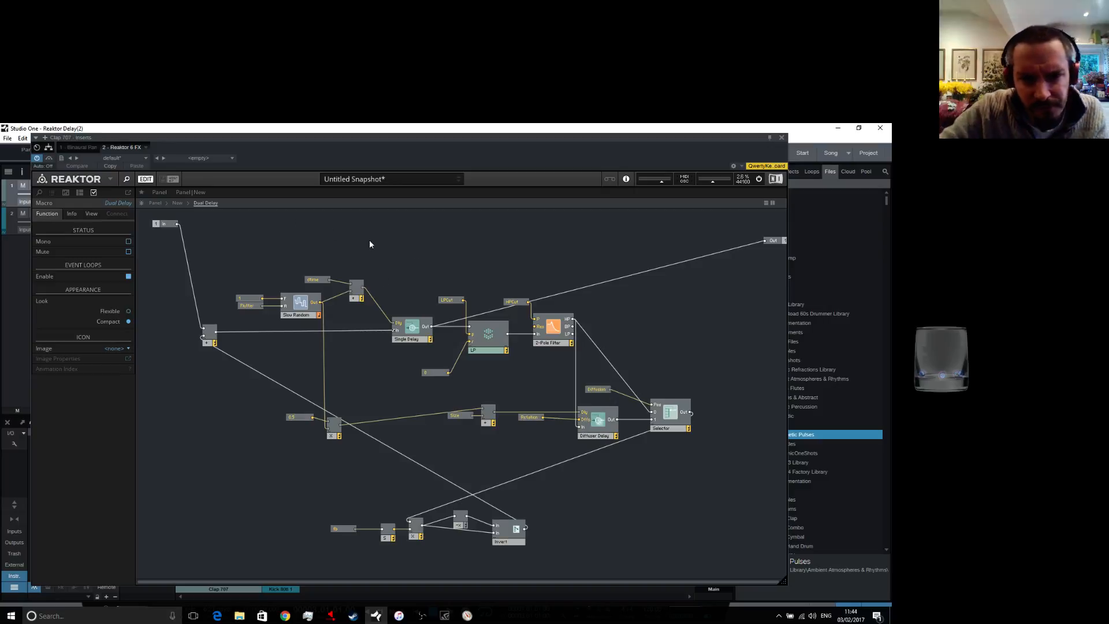
{"action": "left_click", "coordinate": [155, 204]}
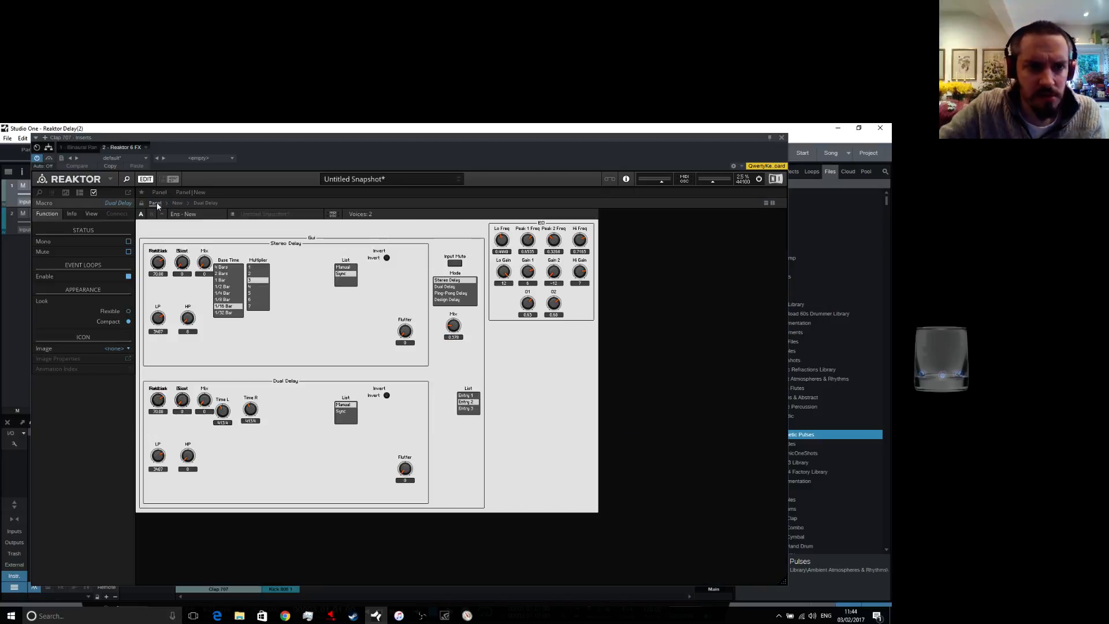
Inside the Time macro of Stereo Delay in Gui, append dd to the name of the send fed by the Selector
{"action": "left_click", "coordinate": [182, 203]}
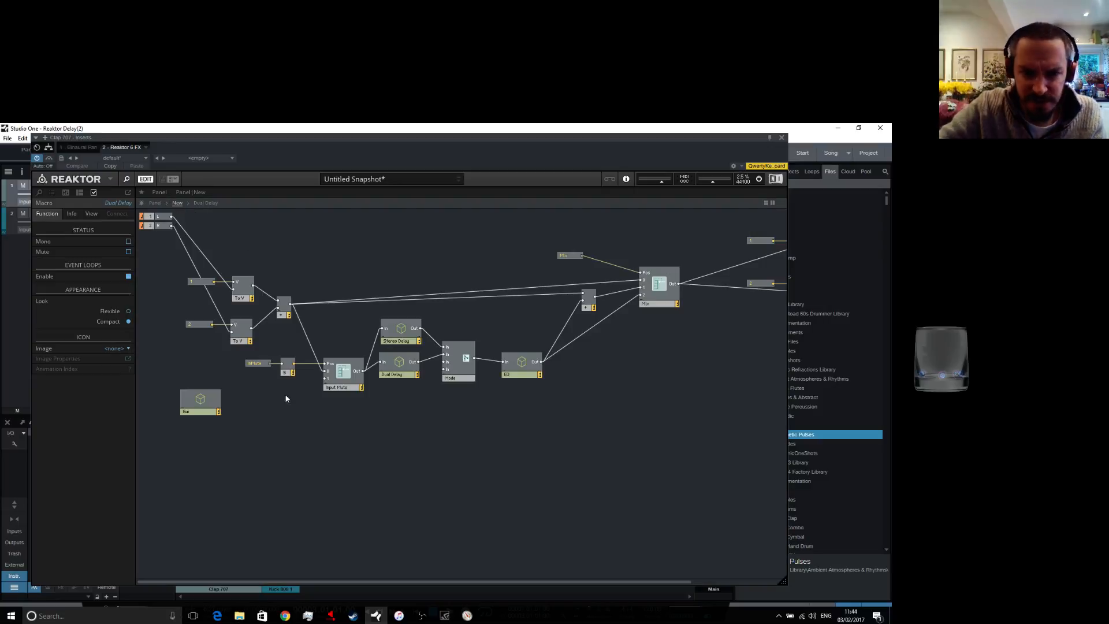
{"action": "double_click", "coordinate": [191, 406]}
{"action": "left_click", "coordinate": [396, 299]}
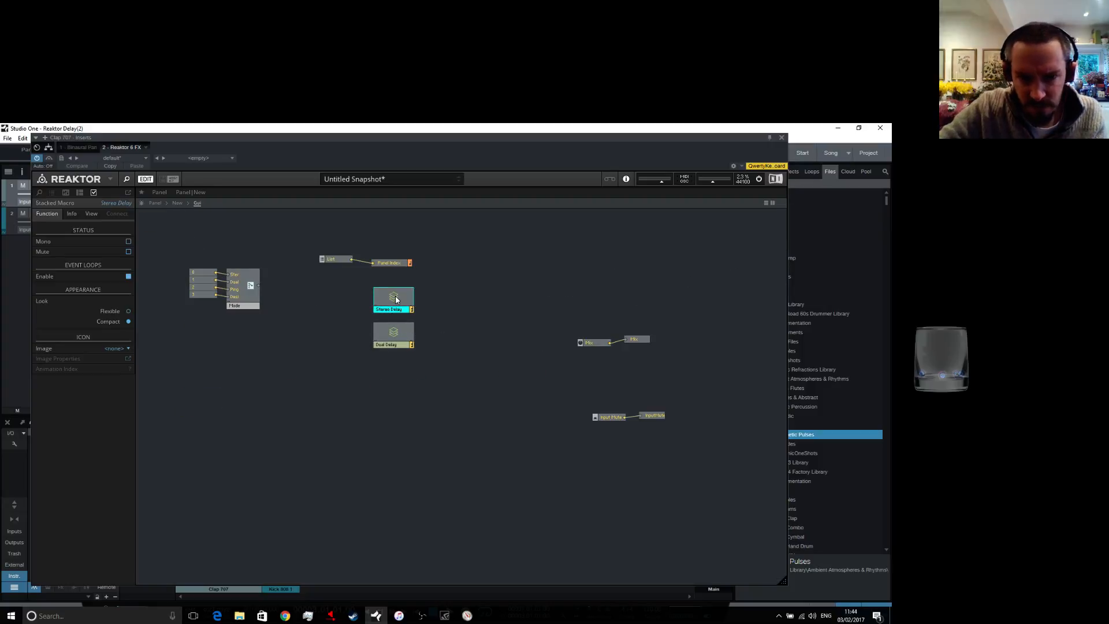
{"action": "double_click", "coordinate": [397, 299]}
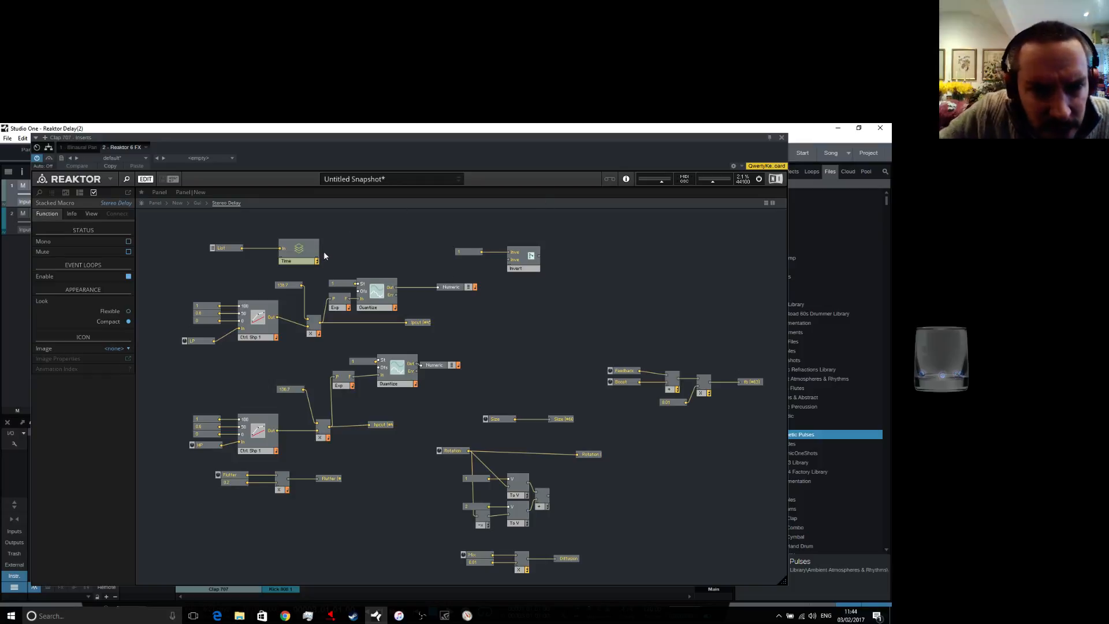
{"action": "left_click", "coordinate": [294, 249]}
{"action": "double_click", "coordinate": [294, 248]}
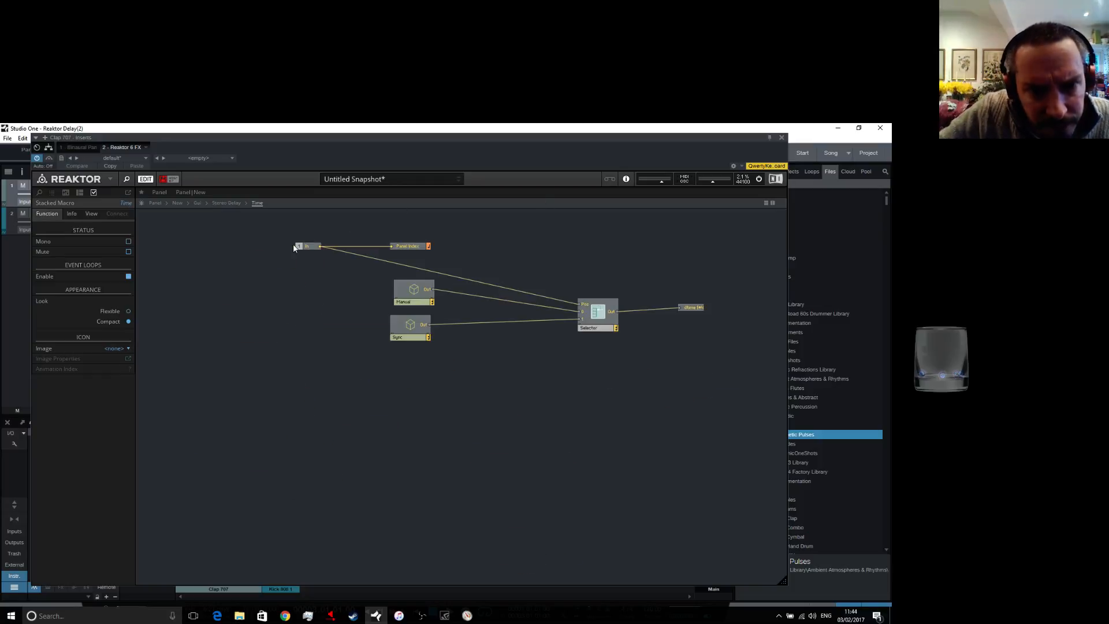
{"action": "double_click", "coordinate": [692, 306]}
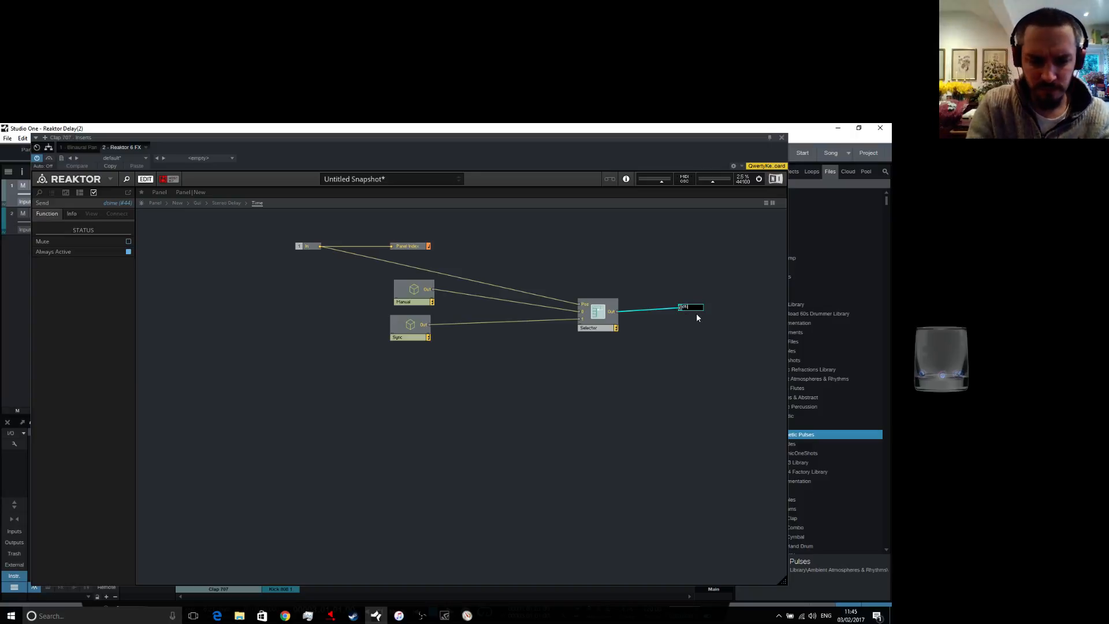
{"action": "left_click", "coordinate": [688, 358]}
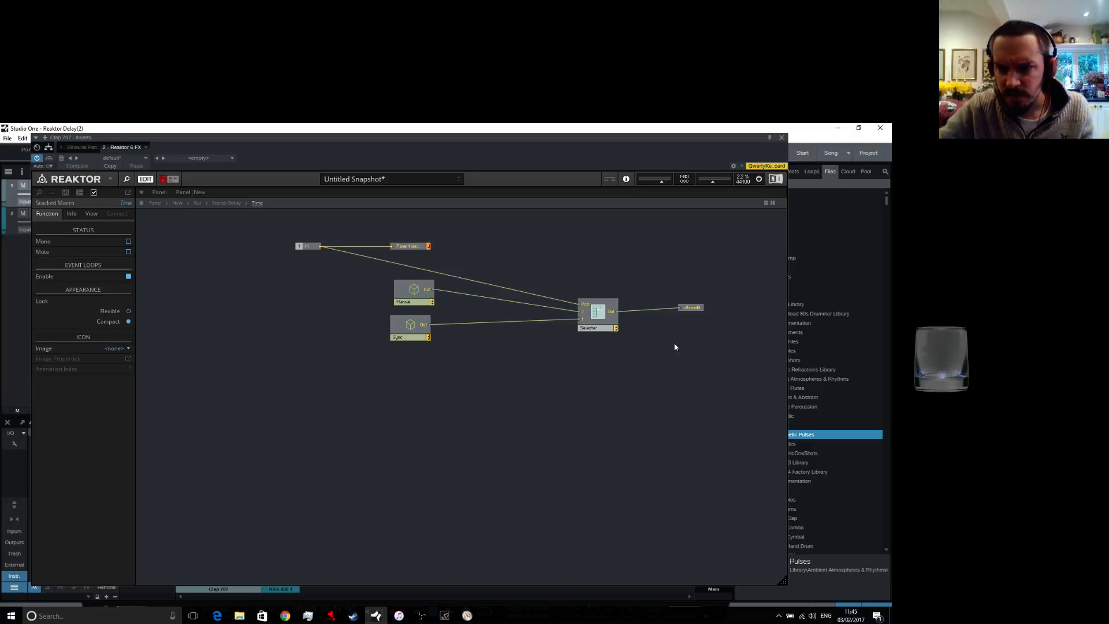
In the Stereo Delay macro, append dd to the names of the lpcut and hpcut sends
{"action": "double_click", "coordinate": [632, 361]}
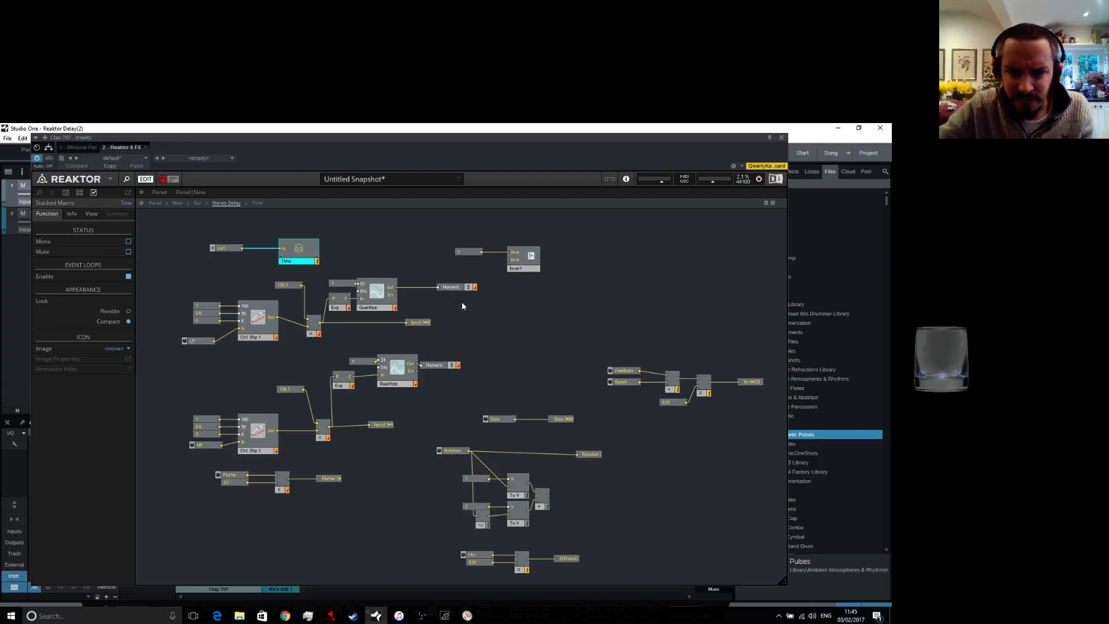
{"action": "double_click", "coordinate": [421, 324]}
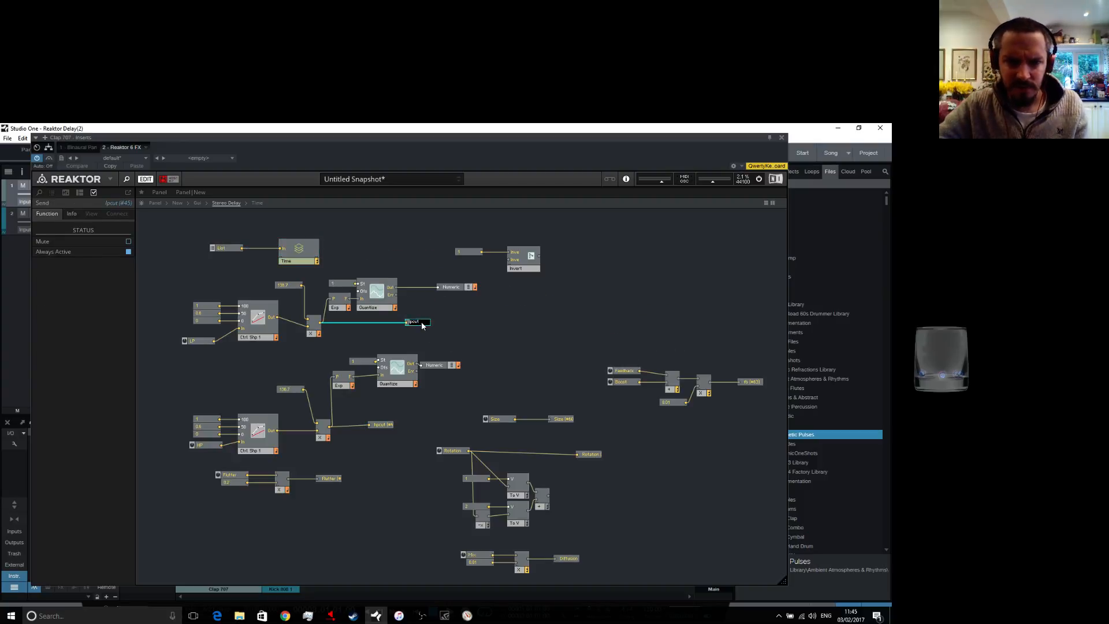
{"action": "left_click", "coordinate": [445, 328]}
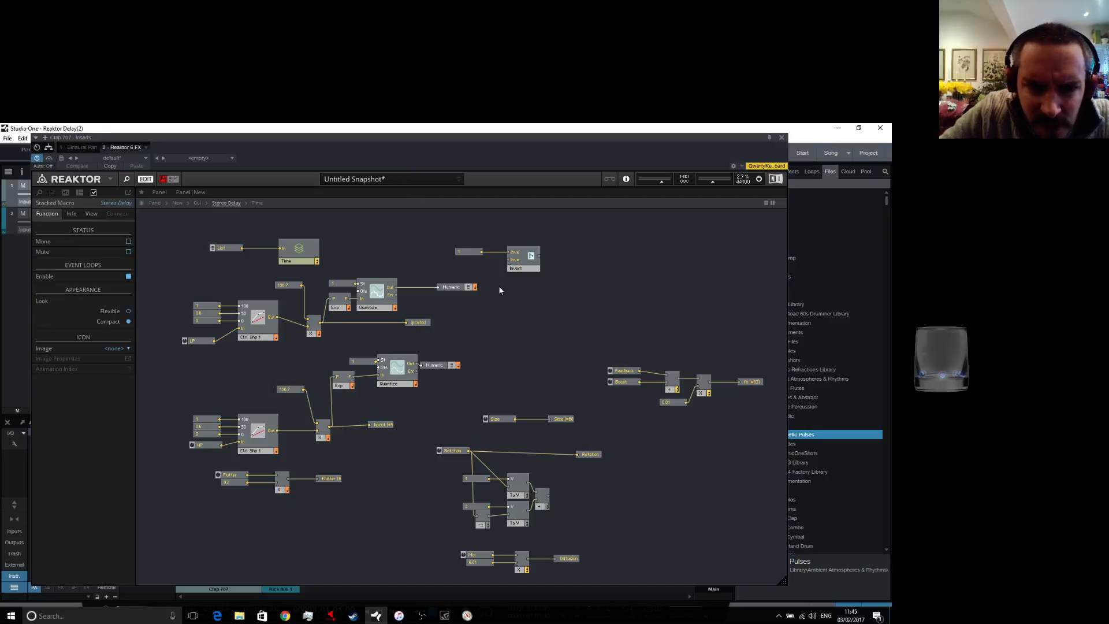
{"action": "double_click", "coordinate": [382, 425]}
{"action": "type", "text": "dd"}
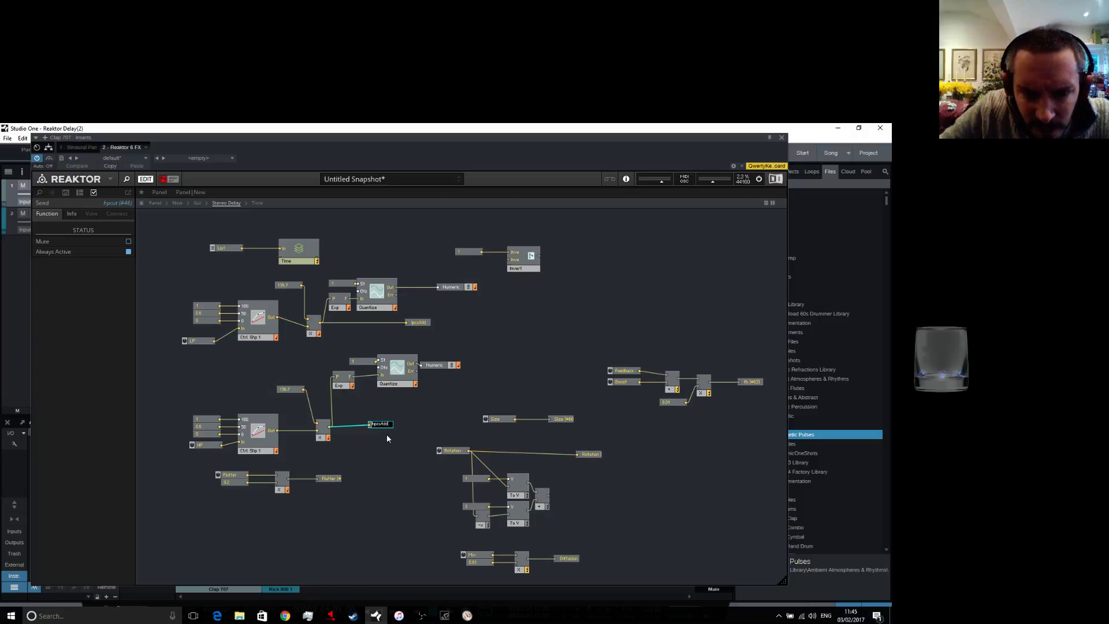
{"action": "left_click", "coordinate": [387, 439]}
Append dd to the names of the Flutter and Size sends
{"action": "double_click", "coordinate": [328, 479]}
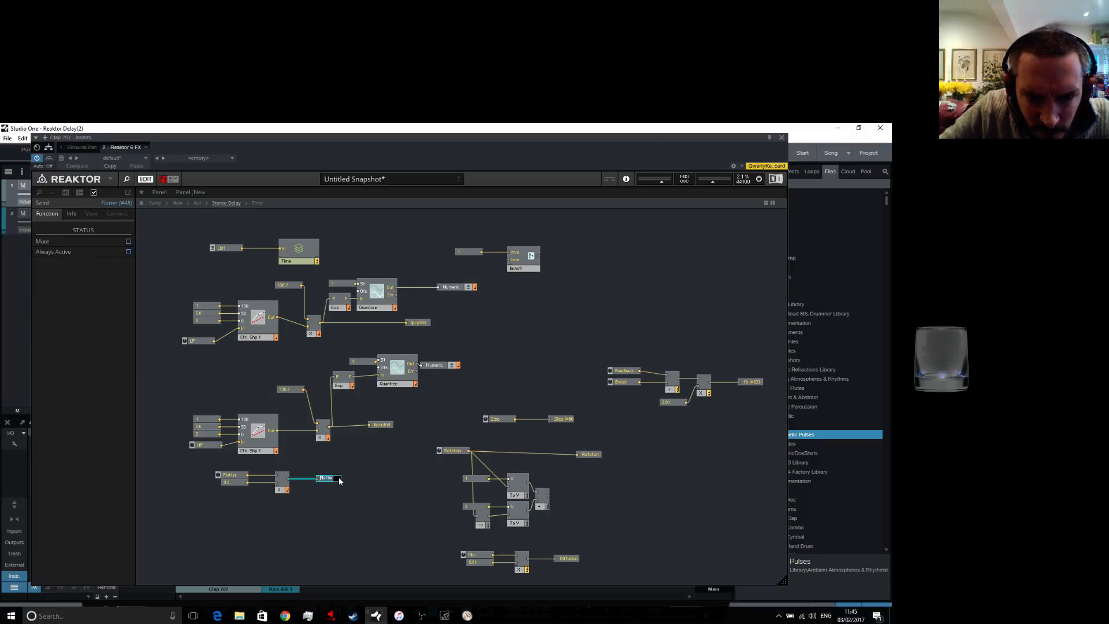
{"action": "type", "text": "dd"}
{"action": "left_click", "coordinate": [378, 487]}
{"action": "double_click", "coordinate": [569, 424]}
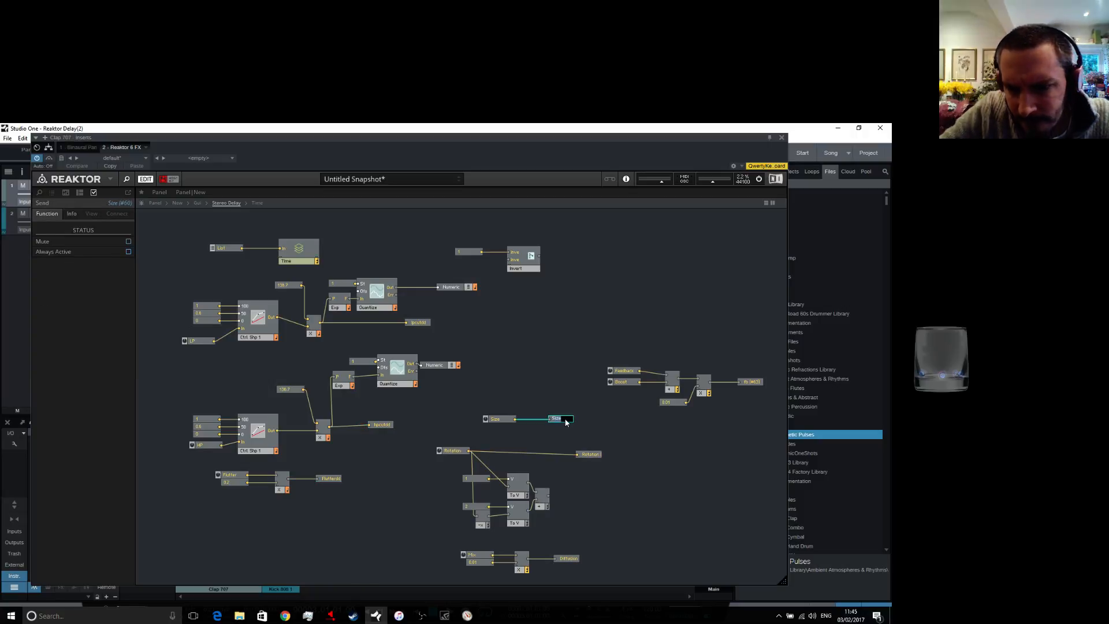
{"action": "type", "text": "dd"}
{"action": "left_click", "coordinate": [617, 440]}
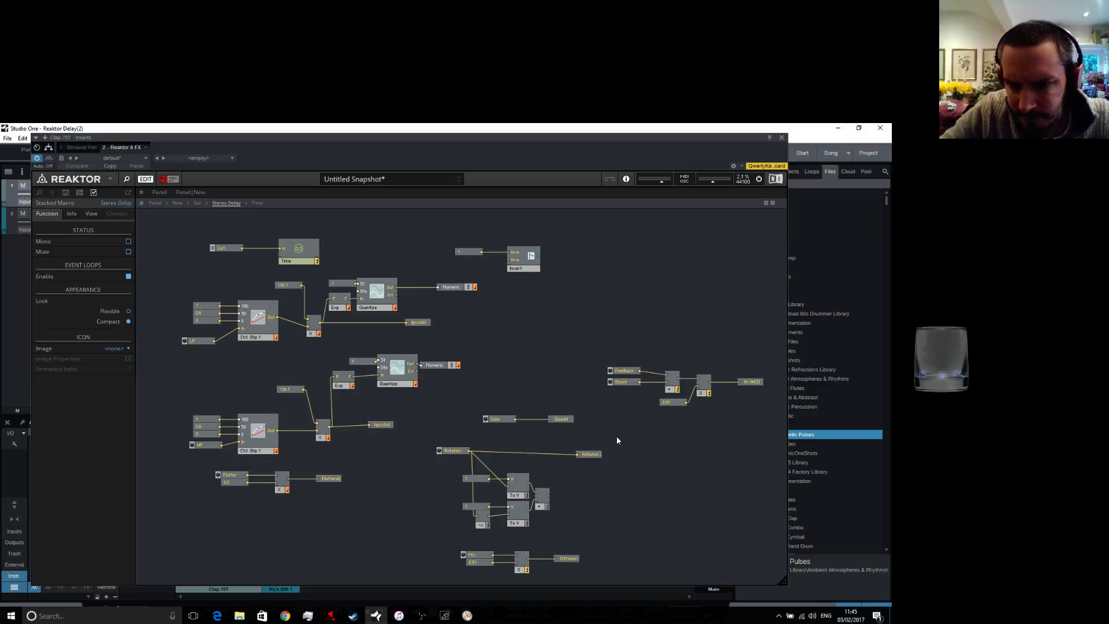
Append dd to the names of the Rotation, Diffusion and feedback sends
{"action": "double_click", "coordinate": [593, 457]}
{"action": "type", "text": "dd"}
{"action": "left_click", "coordinate": [645, 503]}
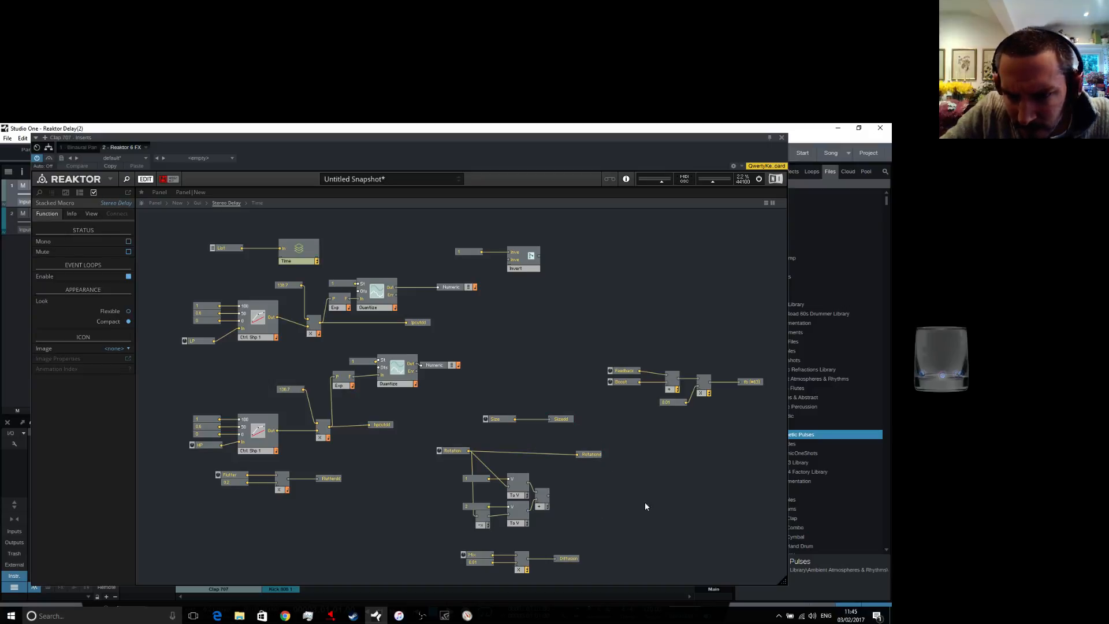
{"action": "double_click", "coordinate": [569, 561]}
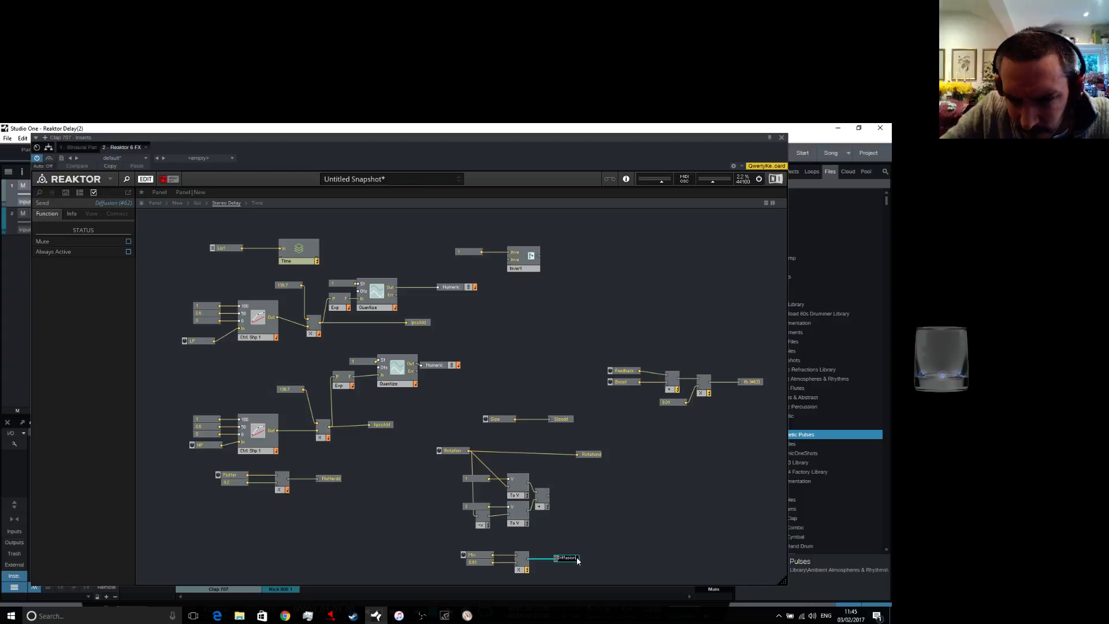
{"action": "left_click", "coordinate": [622, 545]}
{"action": "double_click", "coordinate": [751, 383]}
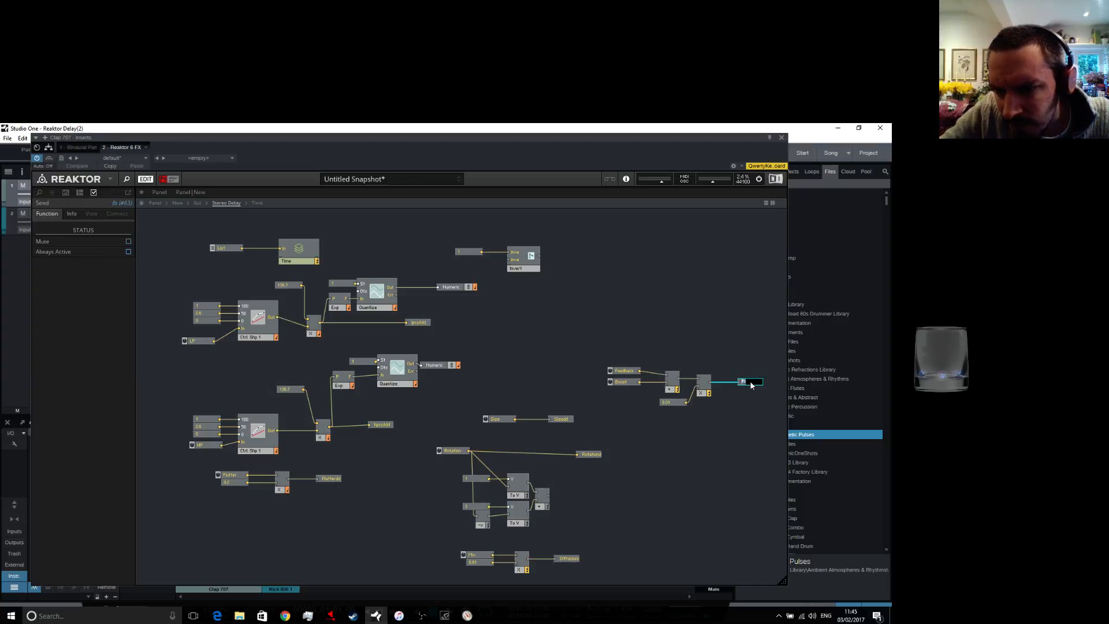
{"action": "type", "text": "dd"}
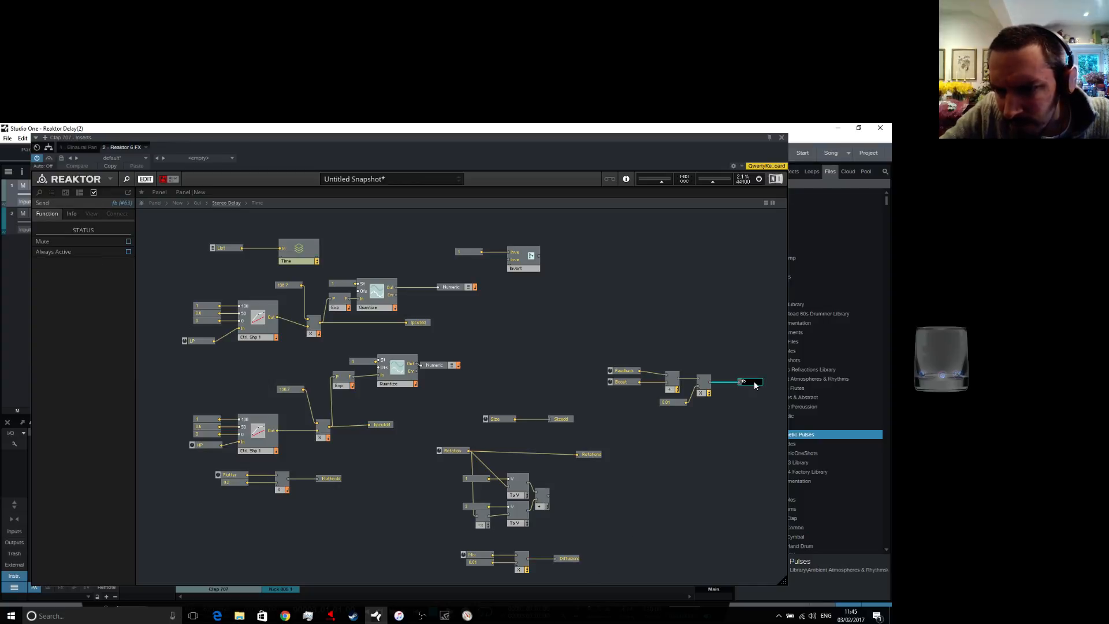
{"action": "left_click", "coordinate": [741, 415]}
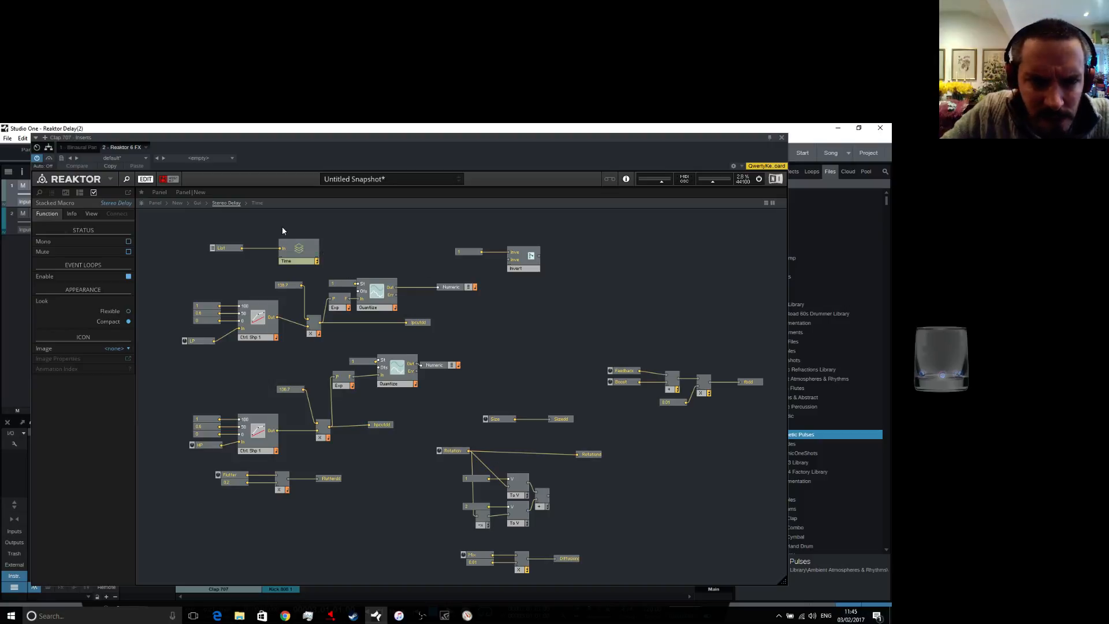
Open the Sync macro inside Time and spread its modules apart, moving Out and the tempo divider group away from the multipliers
{"action": "left_click", "coordinate": [307, 257]}
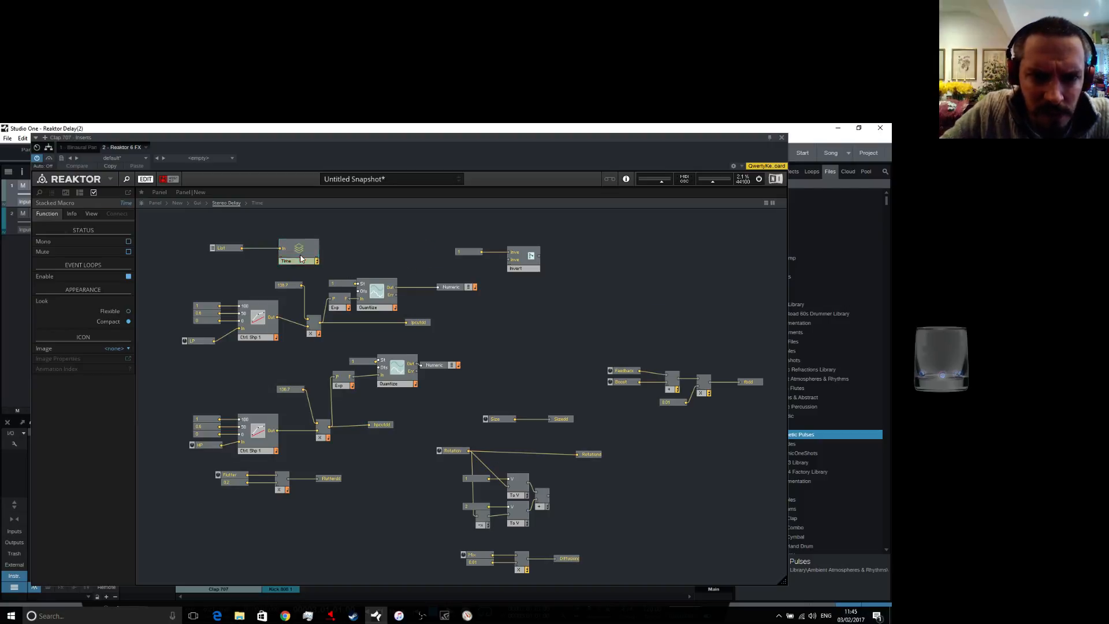
{"action": "double_click", "coordinate": [314, 256]}
{"action": "left_click", "coordinate": [417, 338]}
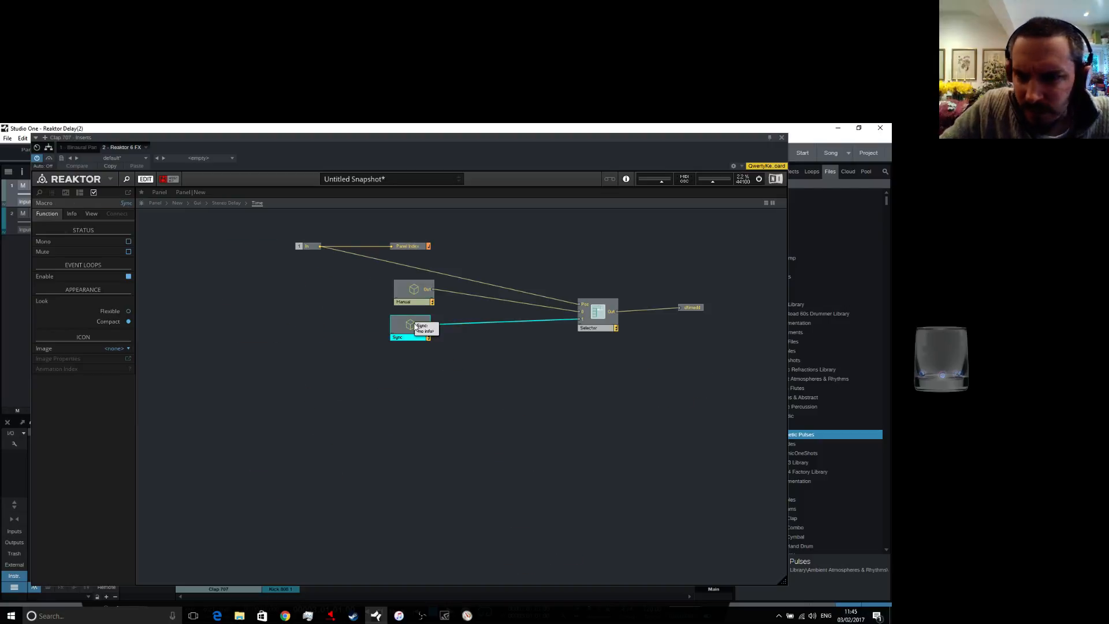
{"action": "double_click", "coordinate": [409, 327]}
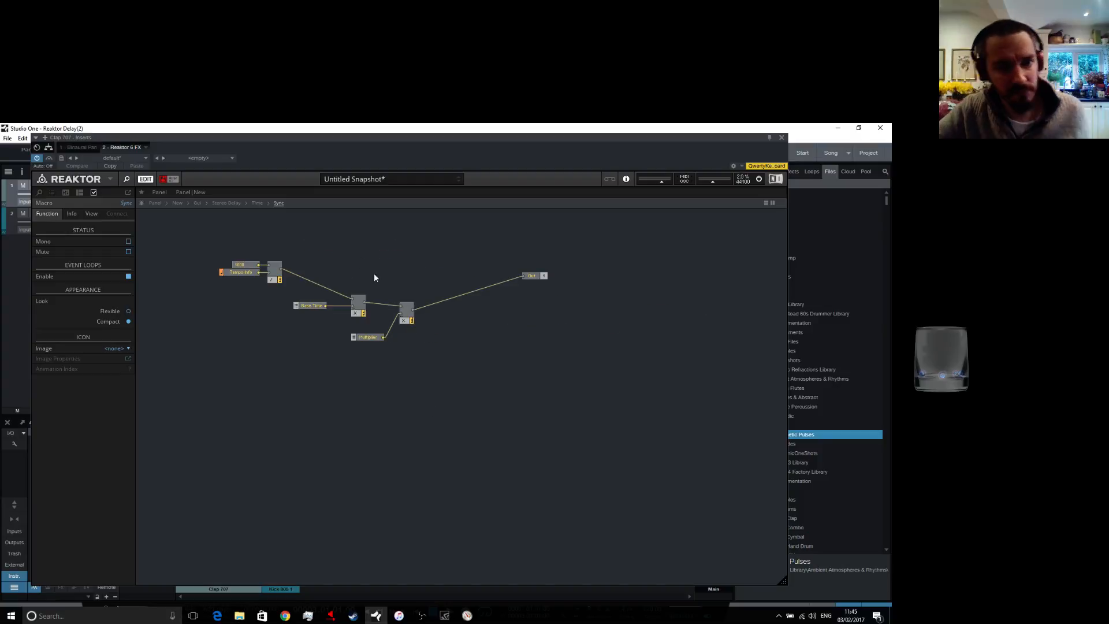
{"action": "left_click_drag", "start_coordinate": [534, 276], "coordinate": [589, 291]}
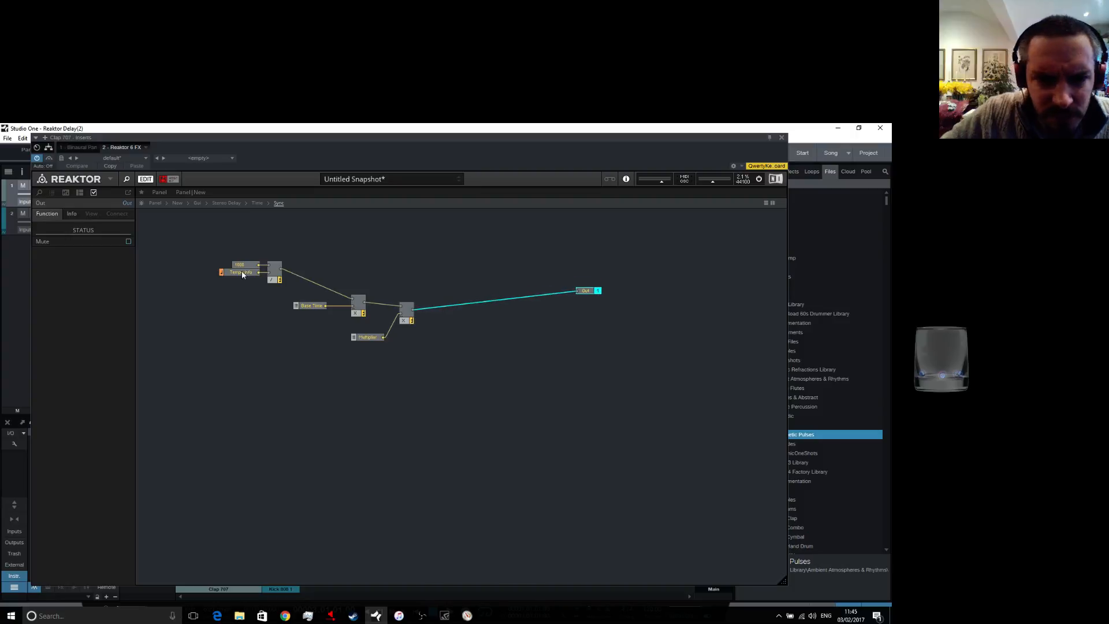
{"action": "left_click_drag", "start_coordinate": [173, 249], "coordinate": [225, 301]}
Copy the Base Time and Multiplier lists with their two Multiply modules, place the copy below, and wire the tempo divider into it
{"action": "left_click_drag", "start_coordinate": [302, 263], "coordinate": [425, 385]}
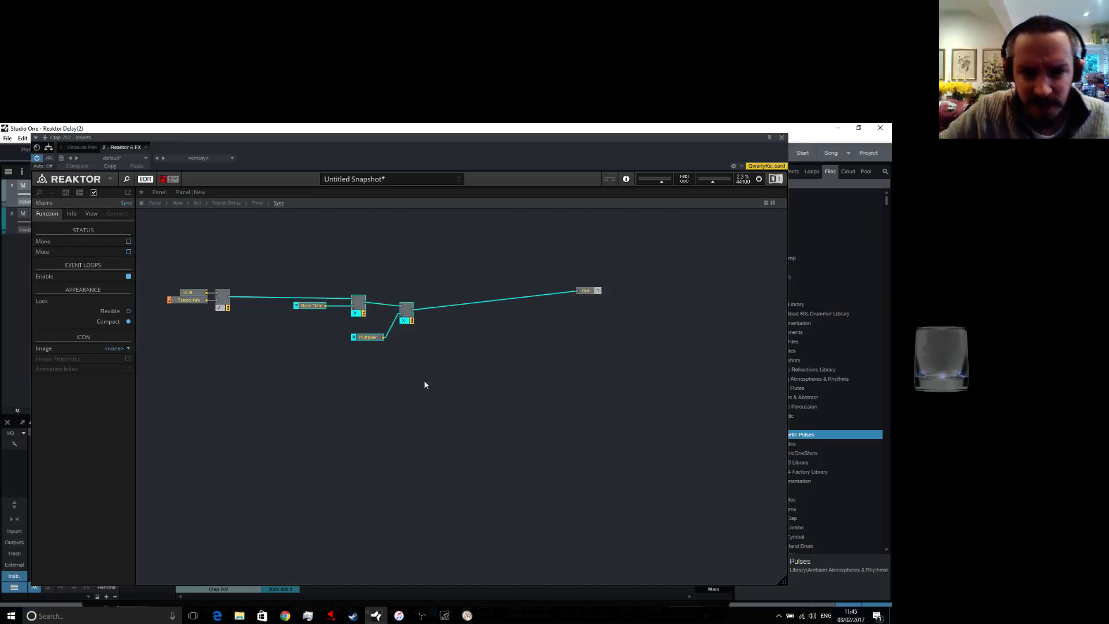
{"action": "right_click", "coordinate": [356, 314]}
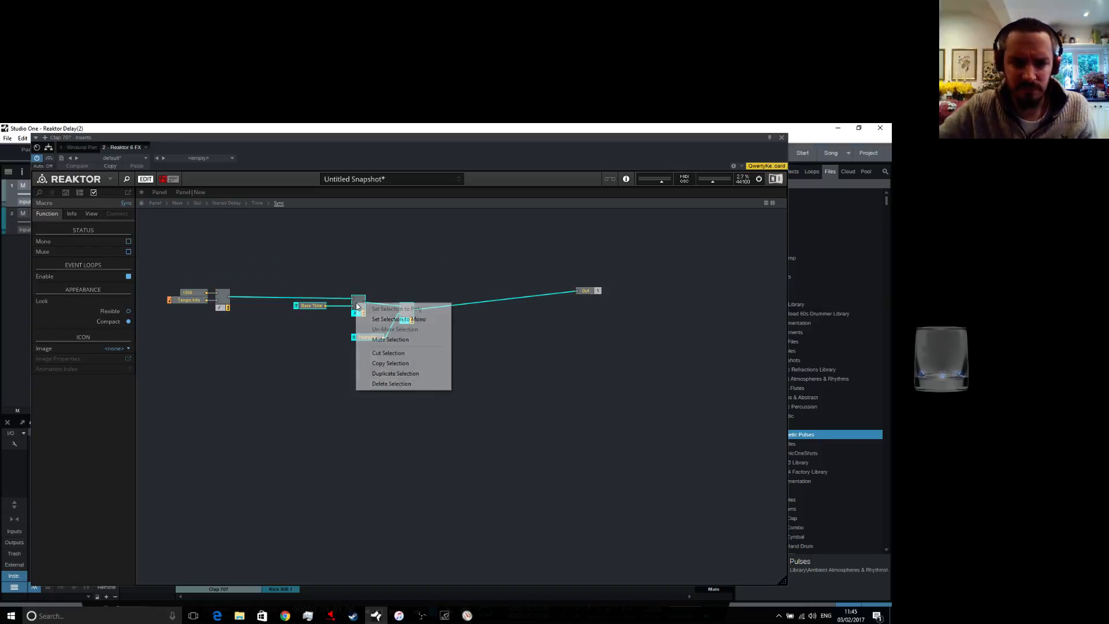
{"action": "left_click", "coordinate": [374, 365]}
{"action": "right_click", "coordinate": [374, 383]}
{"action": "left_click", "coordinate": [424, 459]}
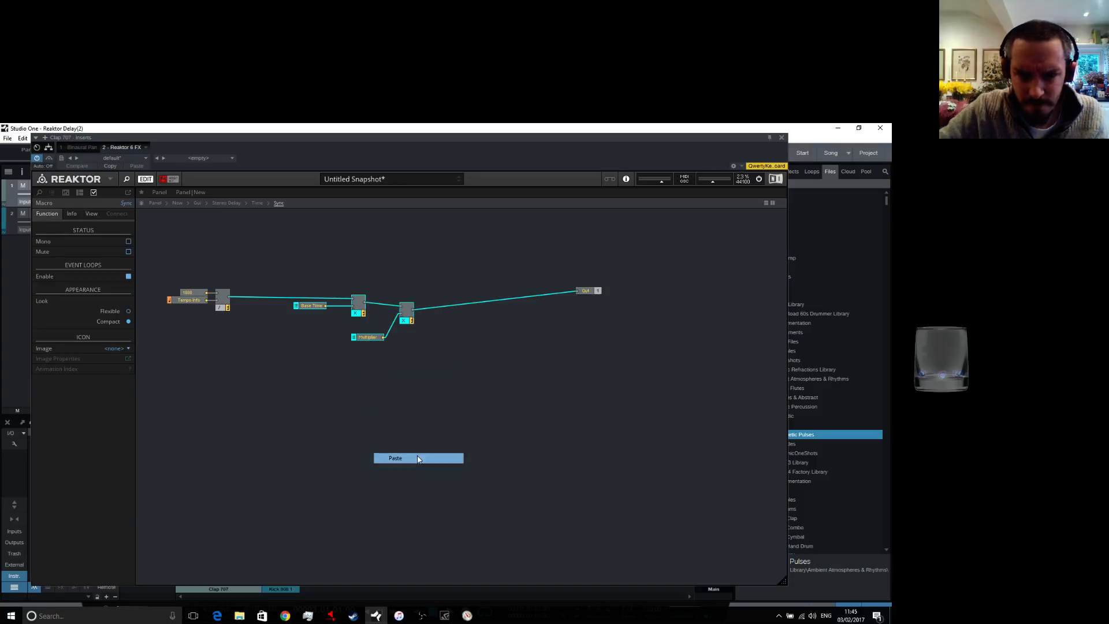
{"action": "left_click_drag", "start_coordinate": [493, 410], "coordinate": [402, 387]}
{"action": "left_click", "coordinate": [486, 337]}
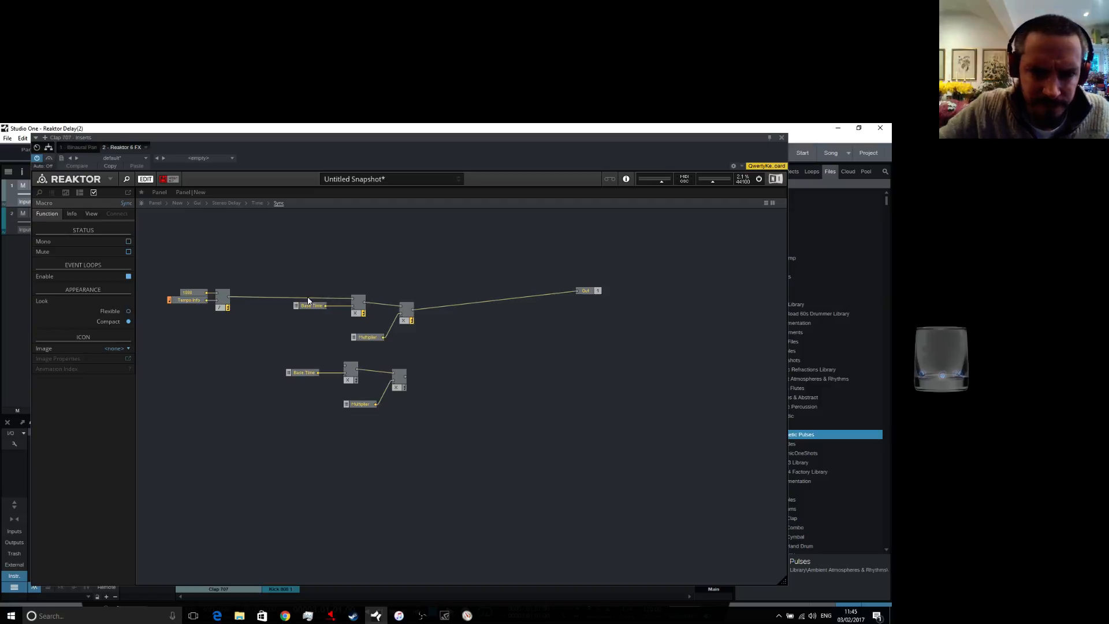
{"action": "left_click_drag", "start_coordinate": [229, 297], "coordinate": [345, 366]}
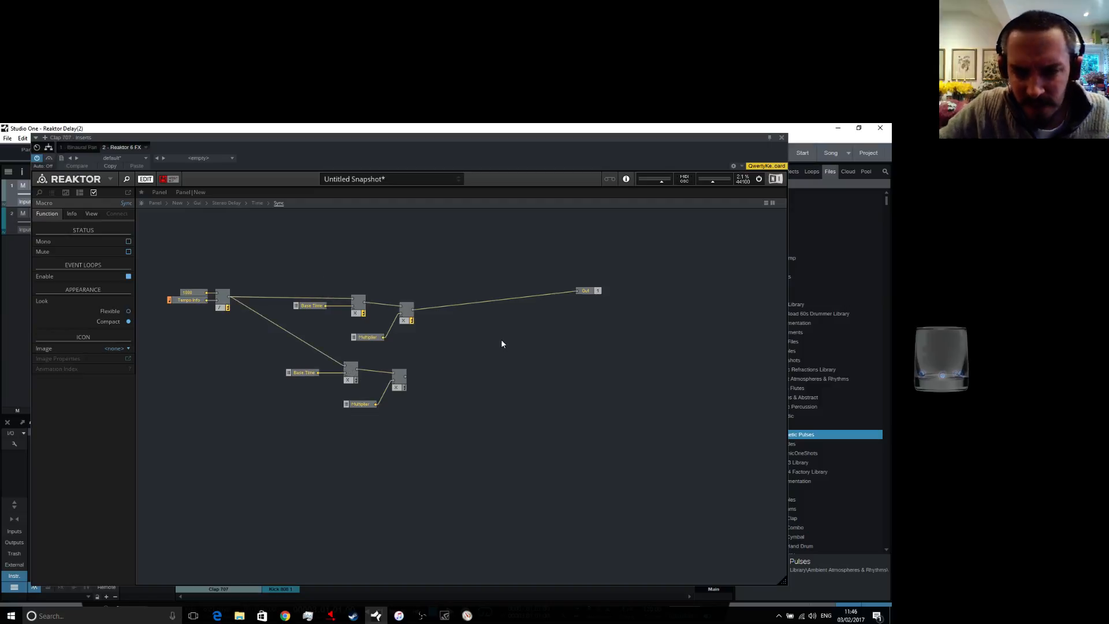
Check the Manual macro inside Time and go back up to the Gui structure
{"action": "double_click", "coordinate": [459, 347]}
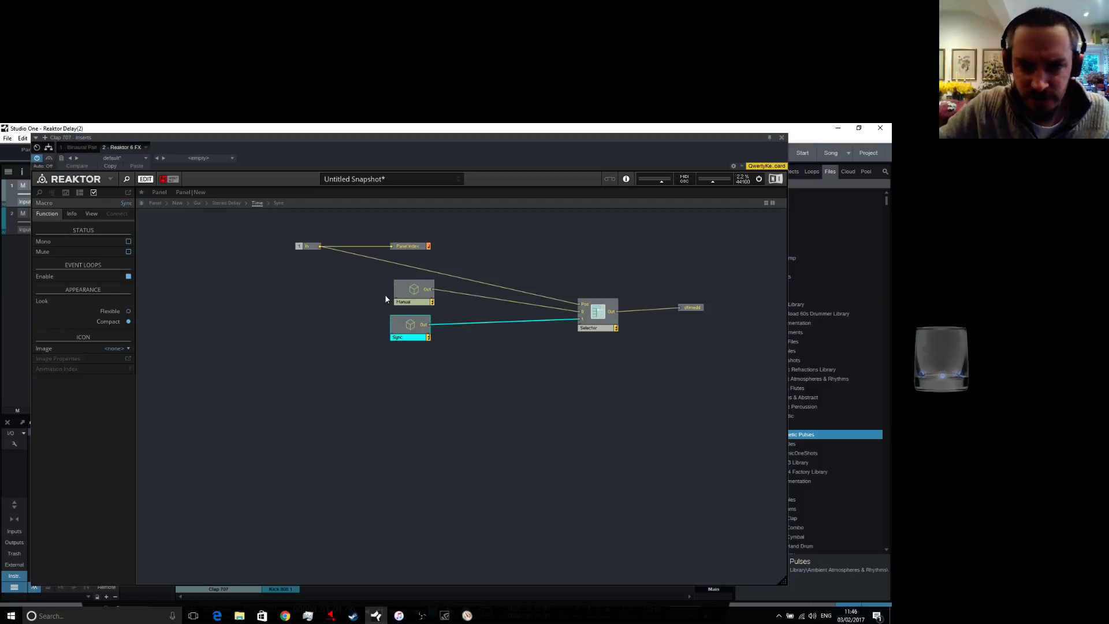
{"action": "double_click", "coordinate": [418, 289]}
{"action": "double_click", "coordinate": [396, 335]}
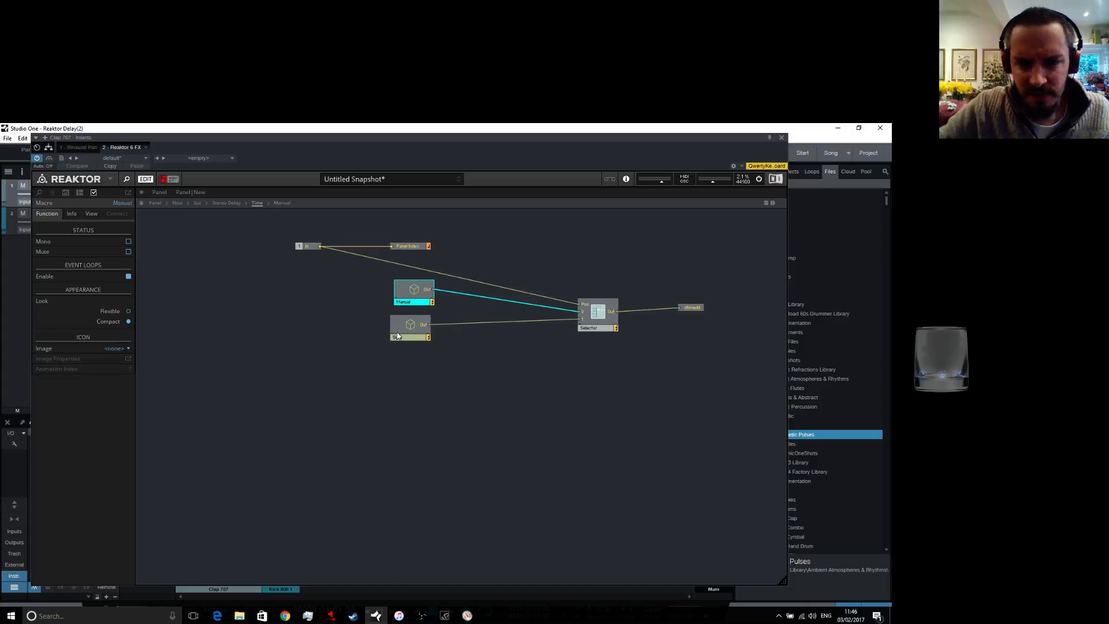
{"action": "left_click", "coordinate": [441, 399]}
{"action": "double_click", "coordinate": [442, 404]}
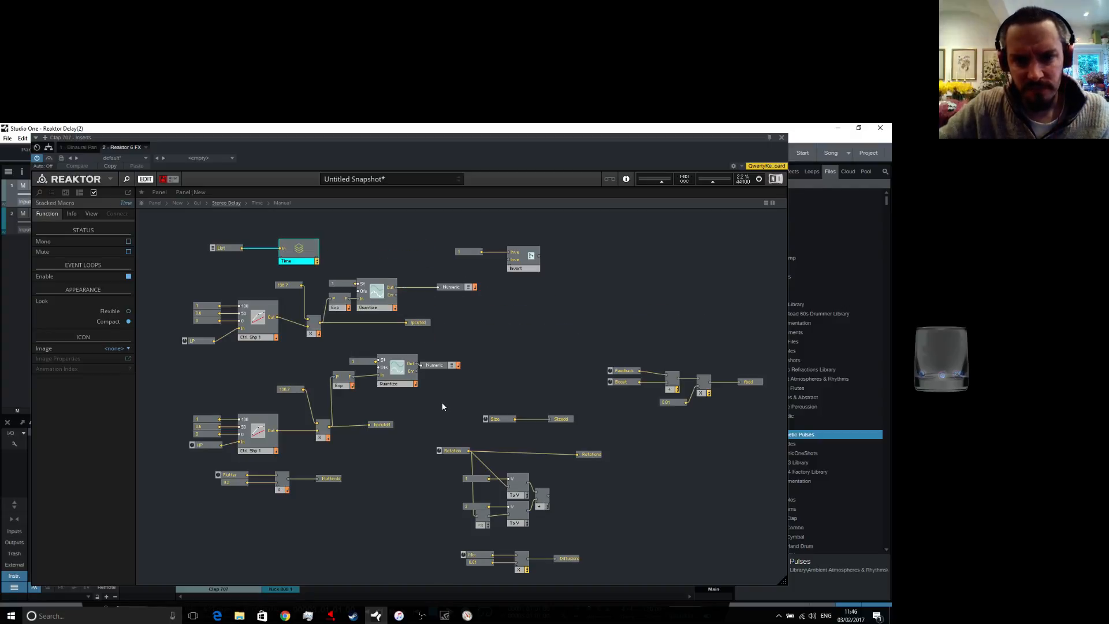
{"action": "double_click", "coordinate": [446, 406]}
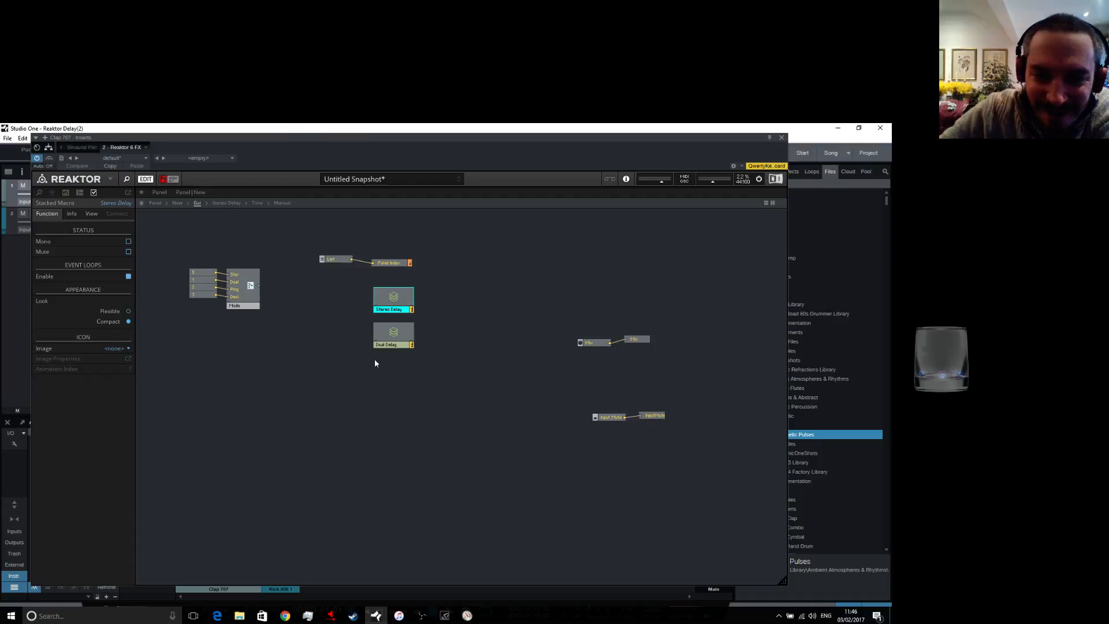
Remove the dd suffix from the names of the low-pass and high-pass cutoff sends in the Stereo Delay macro
{"action": "double_click", "coordinate": [396, 306]}
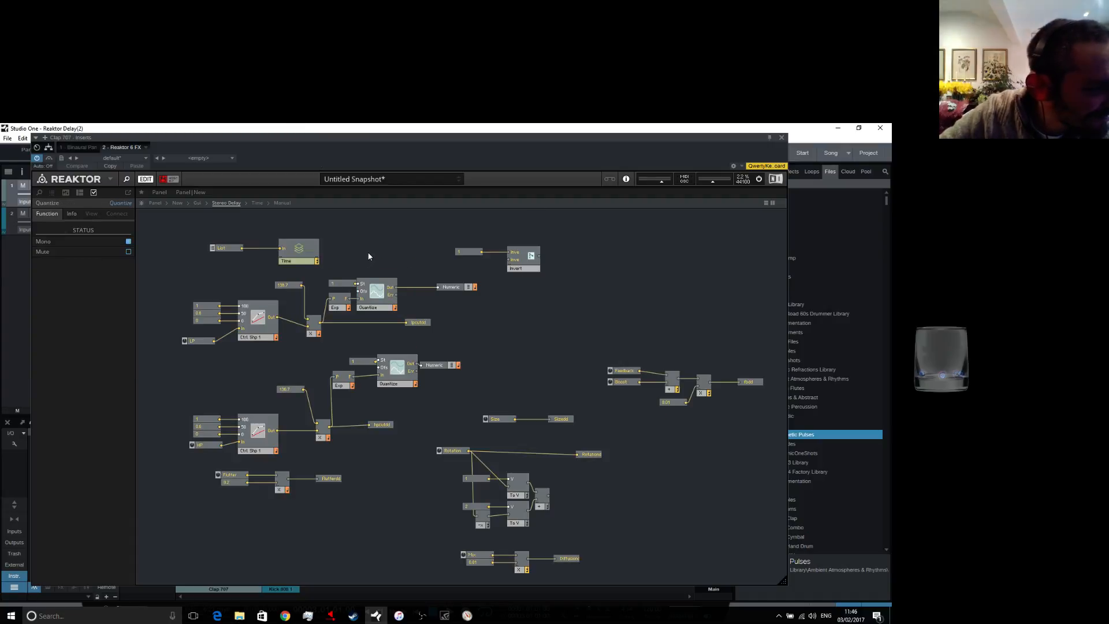
{"action": "left_click", "coordinate": [423, 324]}
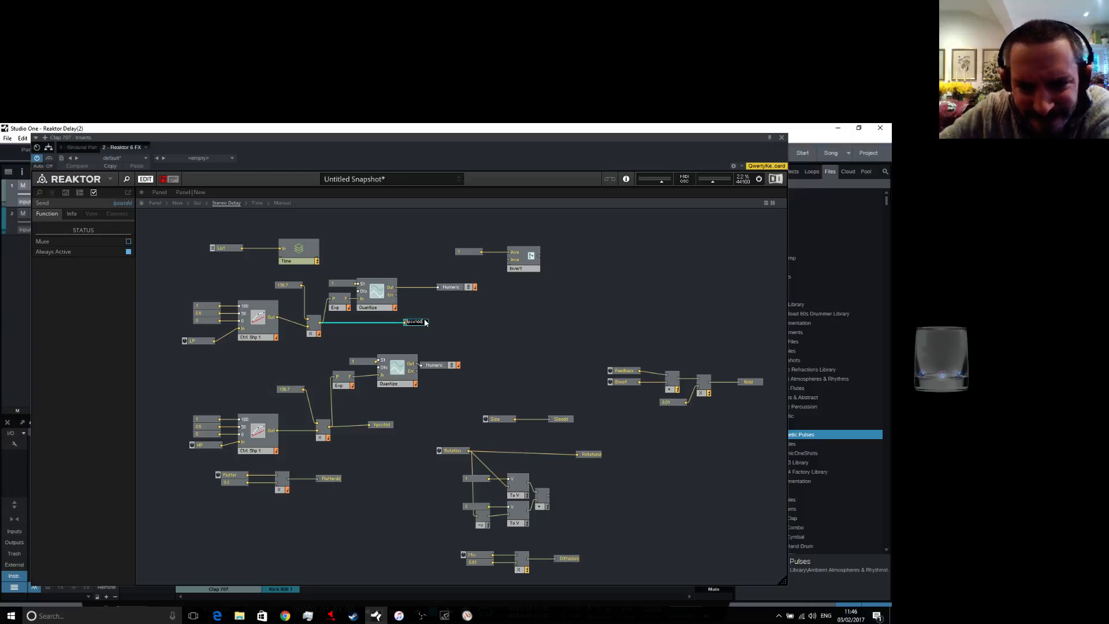
{"action": "left_click", "coordinate": [440, 308]}
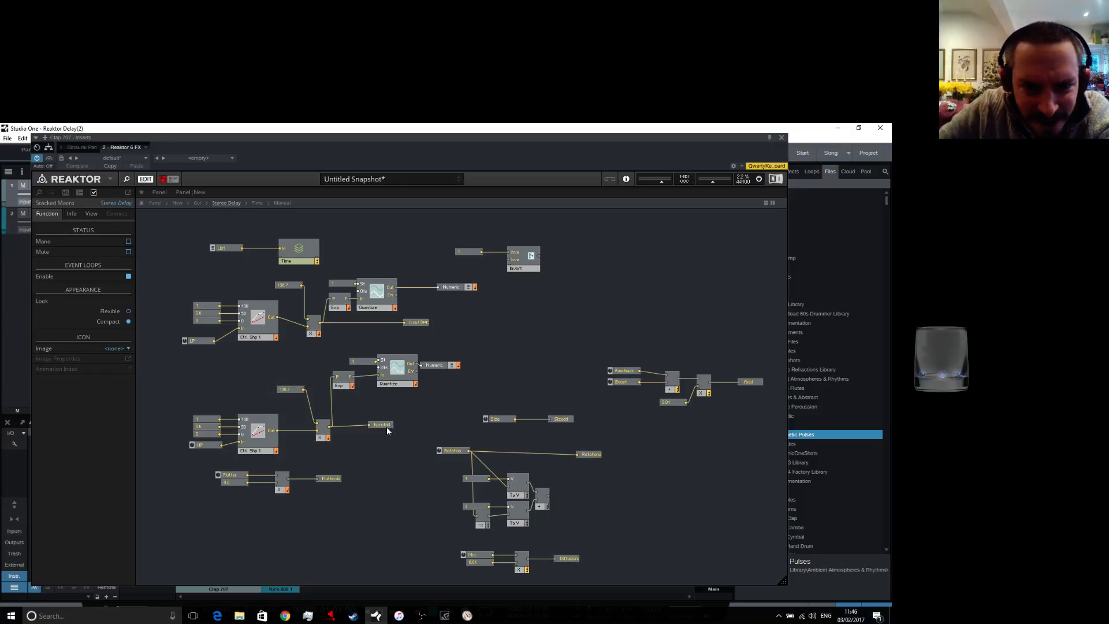
{"action": "double_click", "coordinate": [387, 426]}
{"action": "left_click", "coordinate": [387, 425]}
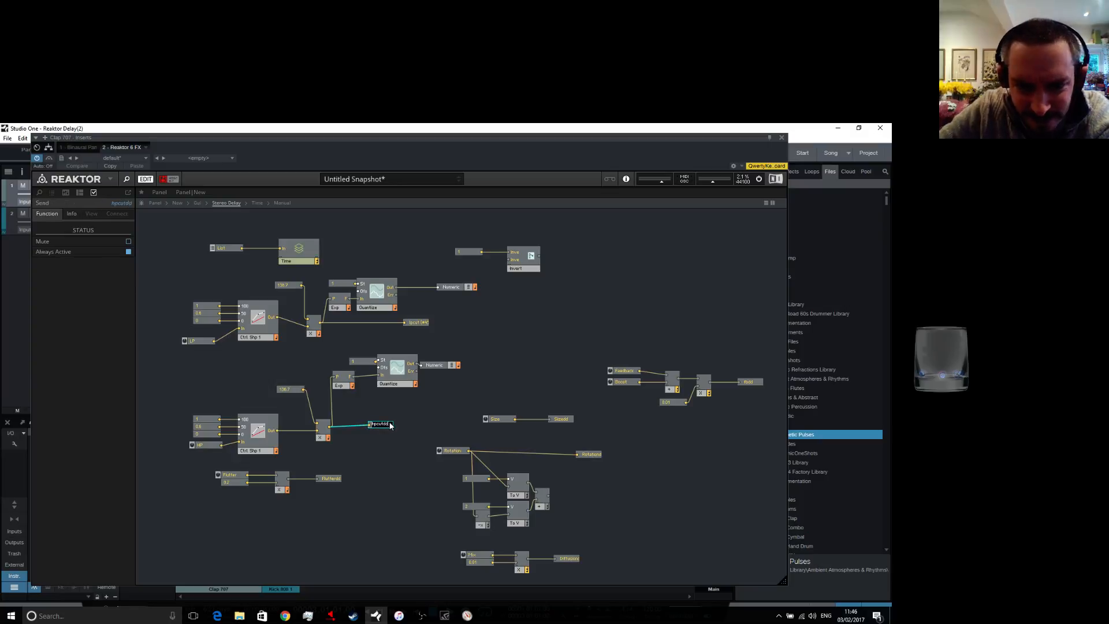
{"action": "key", "text": "BackSpace"}
{"action": "key", "text": "BackSpace"}
{"action": "left_click", "coordinate": [400, 434]}
{"action": "double_click", "coordinate": [400, 434]}
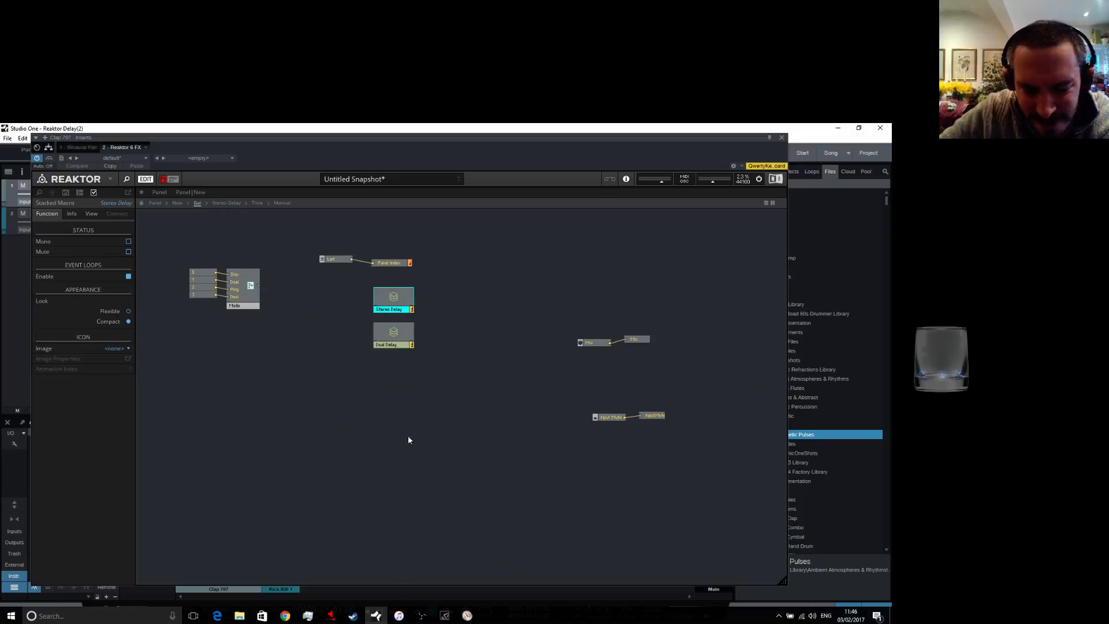
Remove the dd suffix from the names of the Flutter and Diffusion sends in Stereo Delay
{"action": "left_click", "coordinate": [390, 331]}
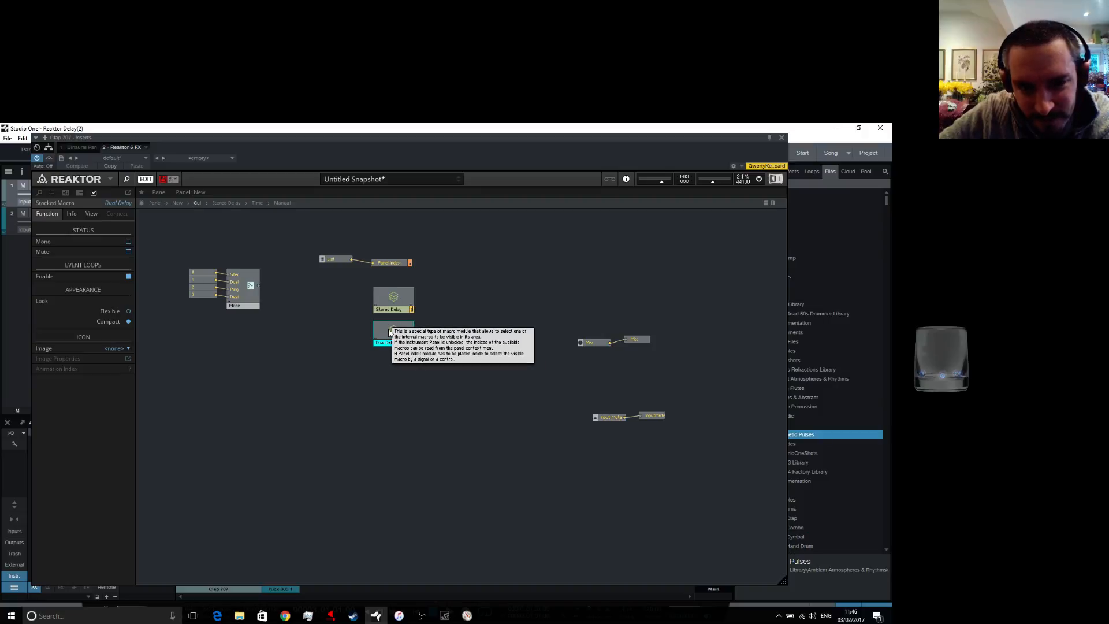
{"action": "double_click", "coordinate": [395, 297]}
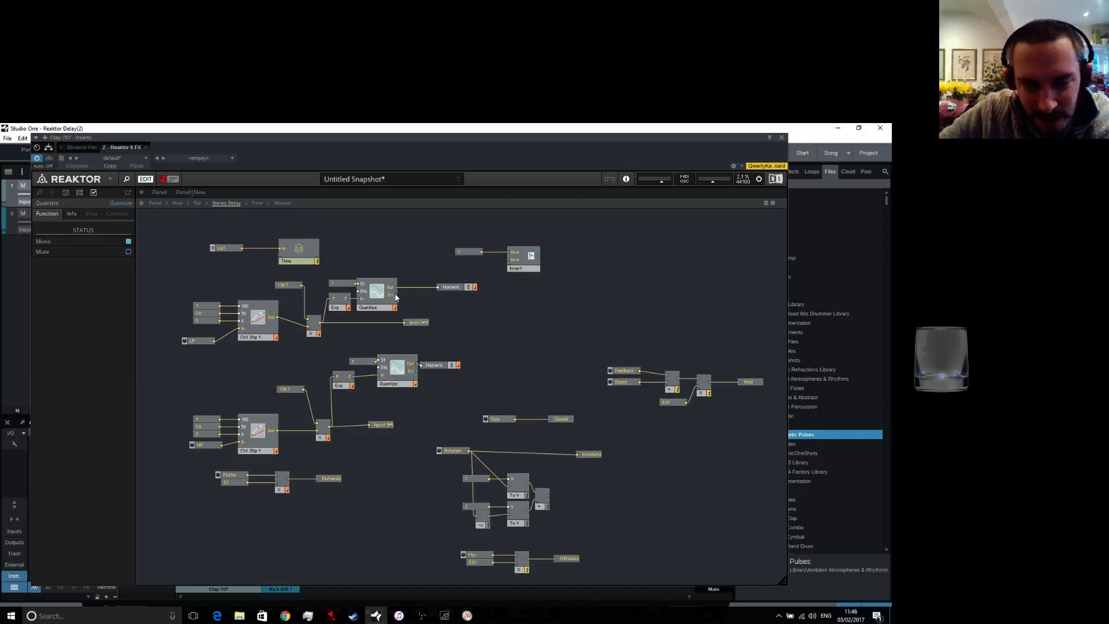
{"action": "left_click", "coordinate": [331, 478]}
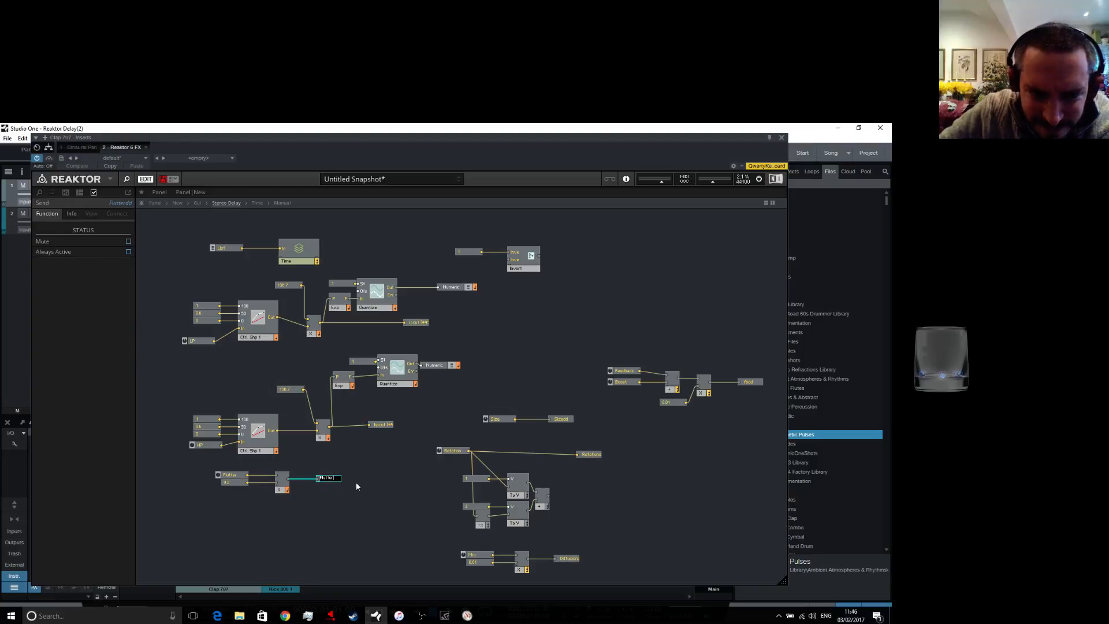
{"action": "left_click", "coordinate": [610, 540]}
{"action": "left_click", "coordinate": [571, 560]}
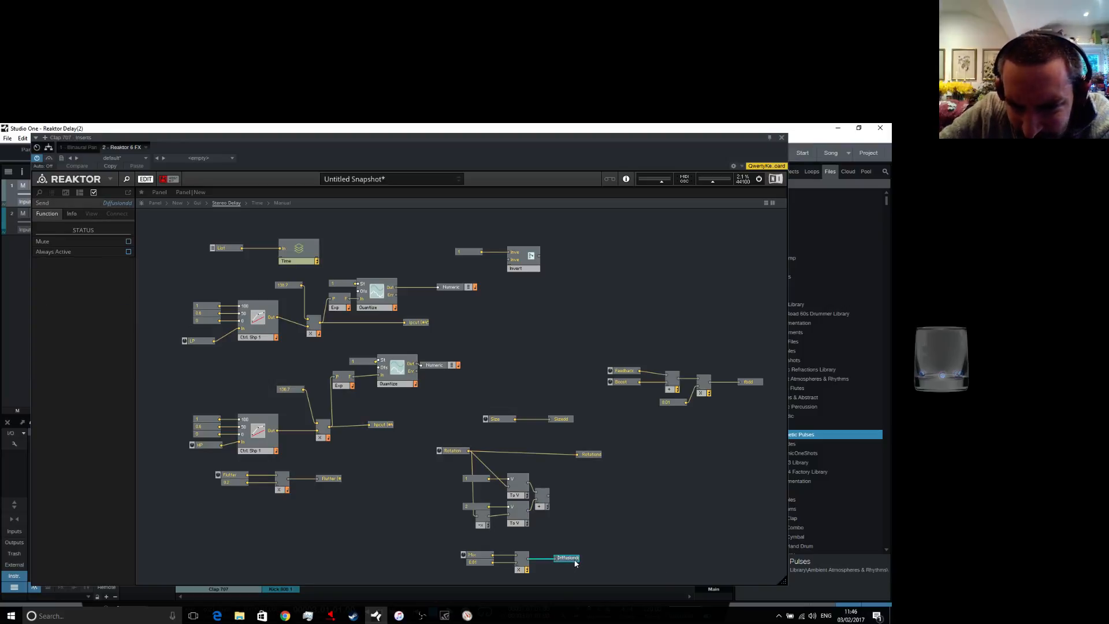
{"action": "double_click", "coordinate": [578, 559]}
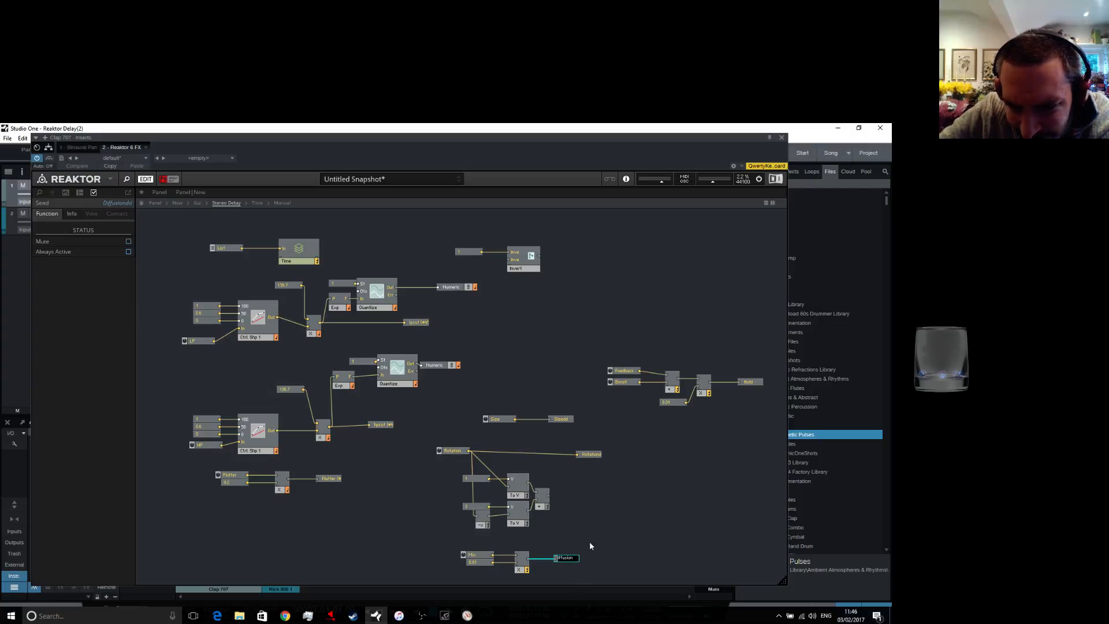
{"action": "left_click", "coordinate": [590, 546]}
Rename the send fed by the Feedback group in Stereo Delay as fb
{"action": "left_click", "coordinate": [750, 382]}
{"action": "double_click", "coordinate": [749, 381]}
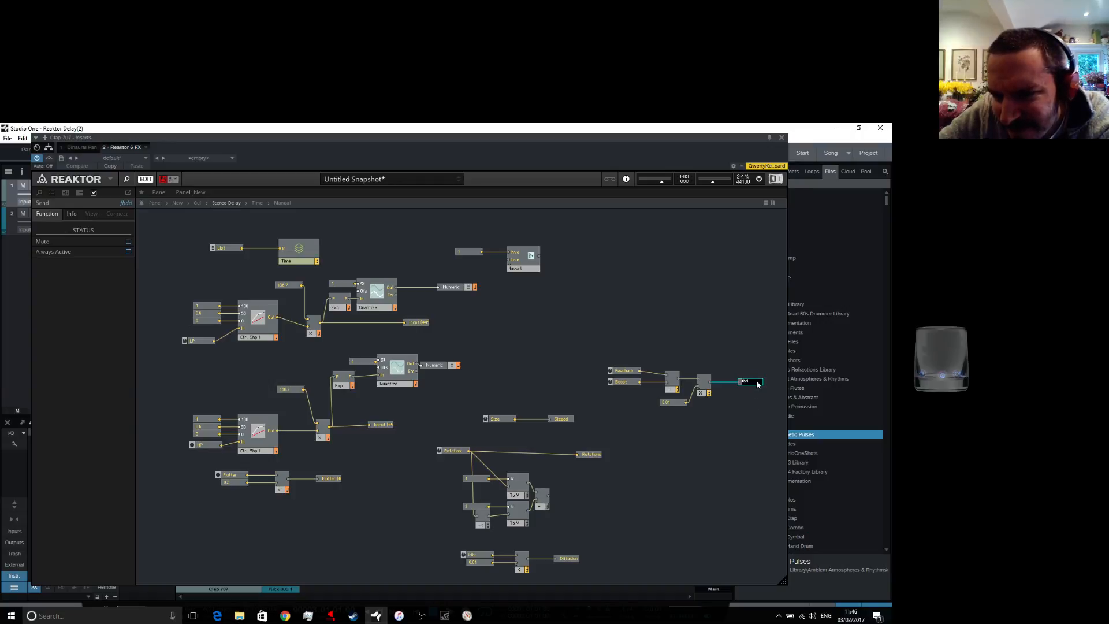
{"action": "key", "text": "BackSpace"}
{"action": "key", "text": "BackSpace"}
{"action": "key", "text": "BackSpace"}
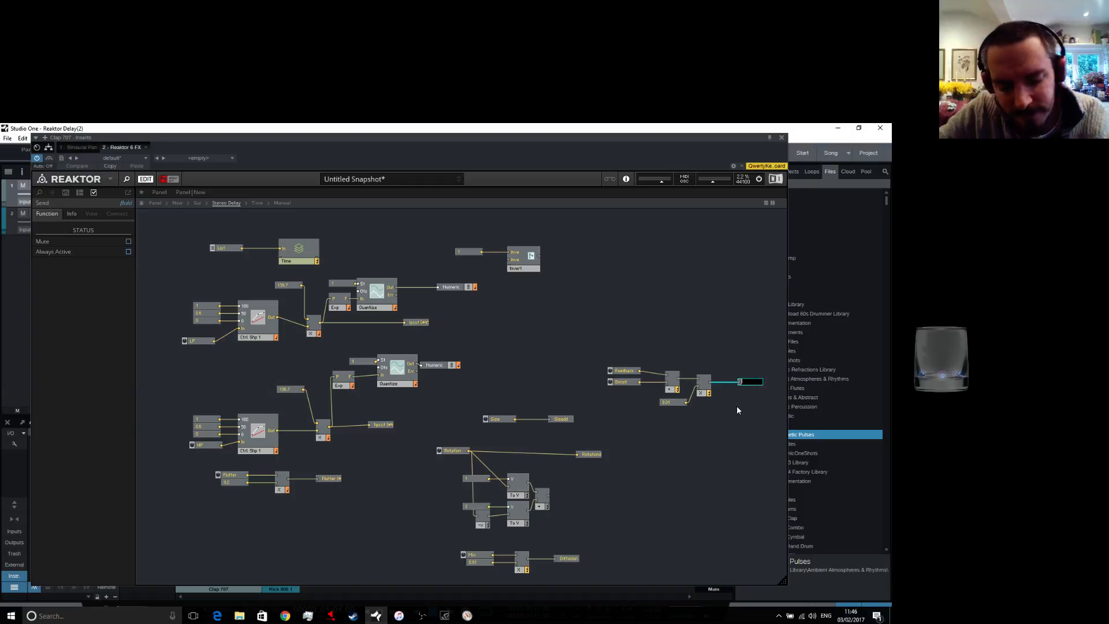
{"action": "type", "text": "fb"}
{"action": "left_click", "coordinate": [698, 441]}
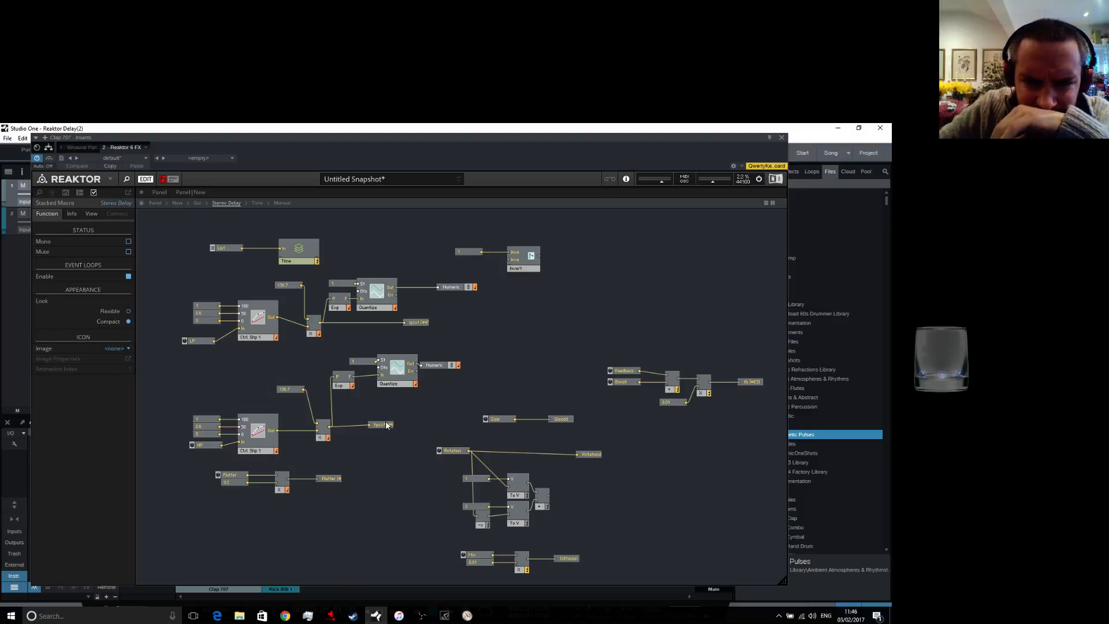
Open the Time macro in Stereo Delay and remove the dd suffix from the send after the Selector
{"action": "double_click", "coordinate": [296, 255]}
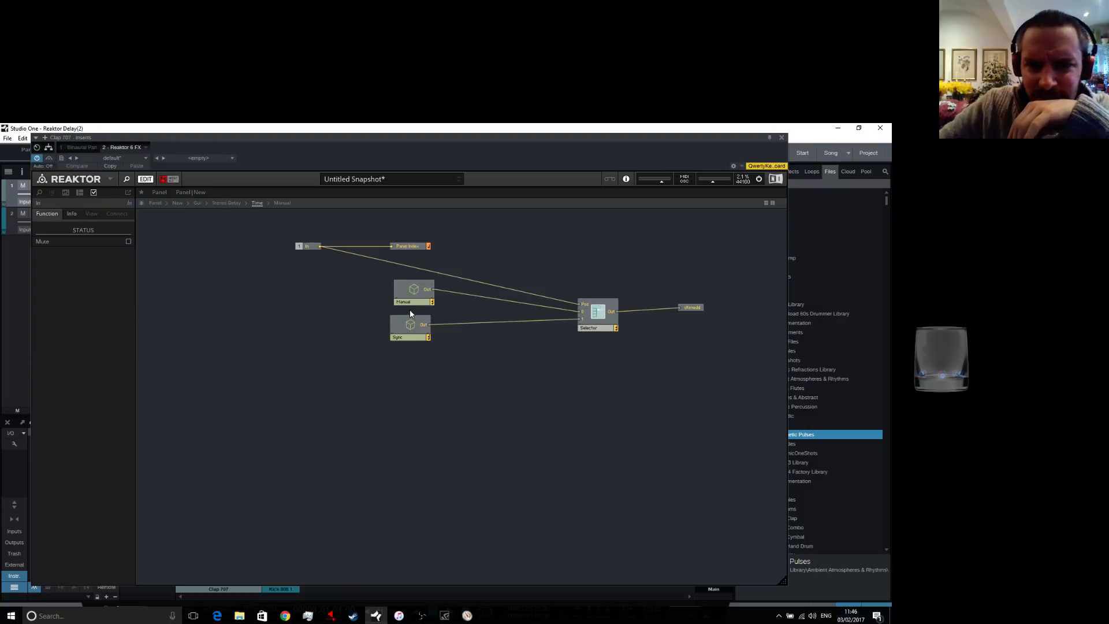
{"action": "double_click", "coordinate": [415, 294]}
{"action": "double_click", "coordinate": [416, 312]}
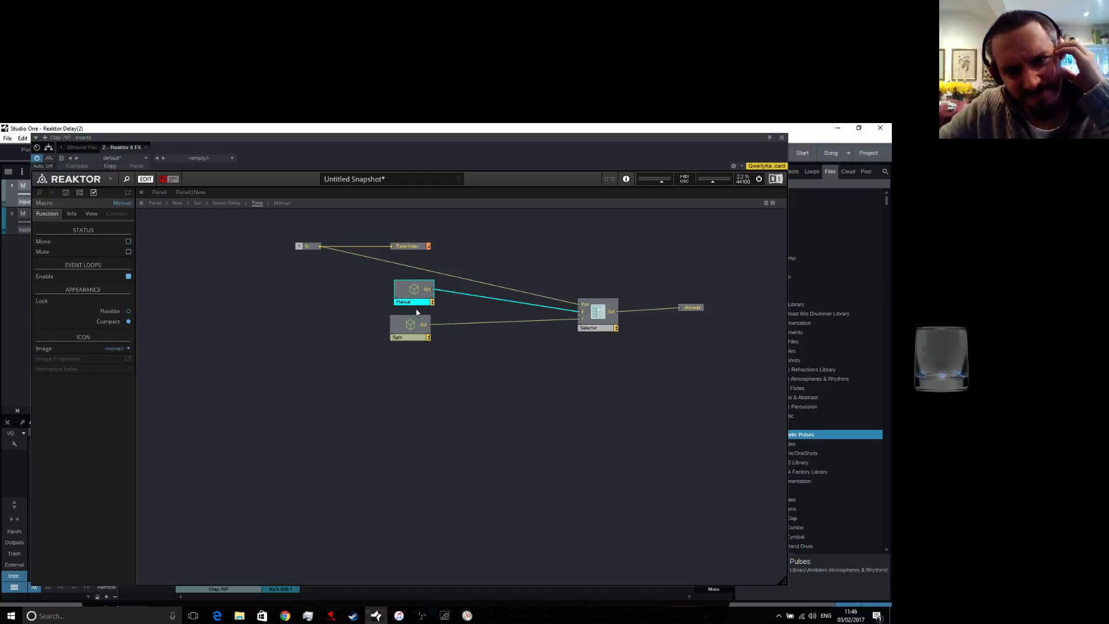
{"action": "left_click", "coordinate": [696, 307]}
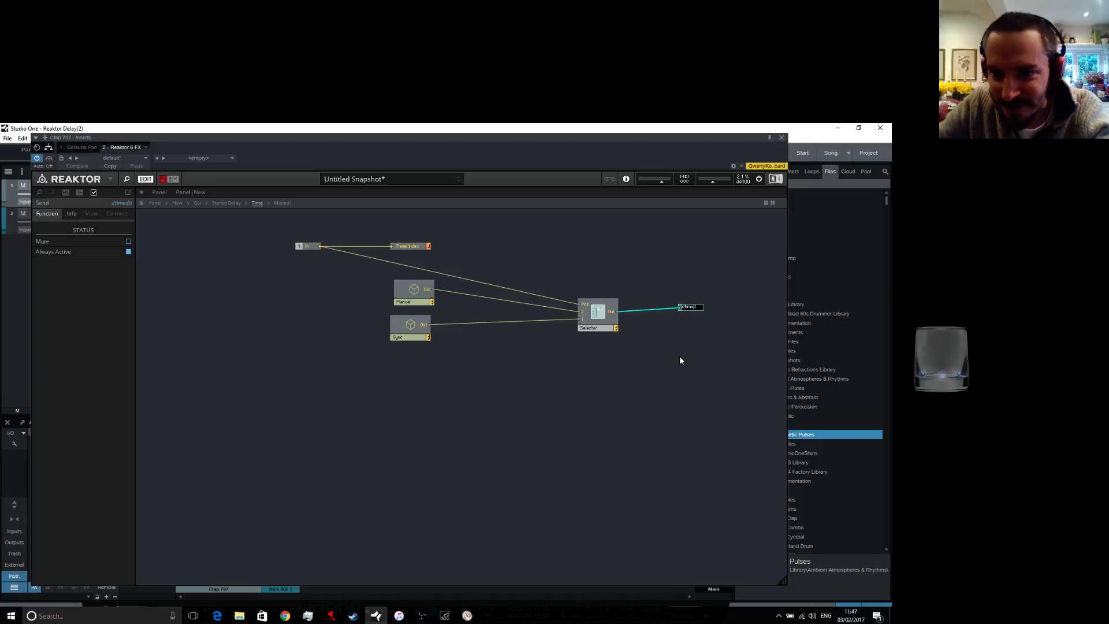
{"action": "key", "text": "BackSpace"}
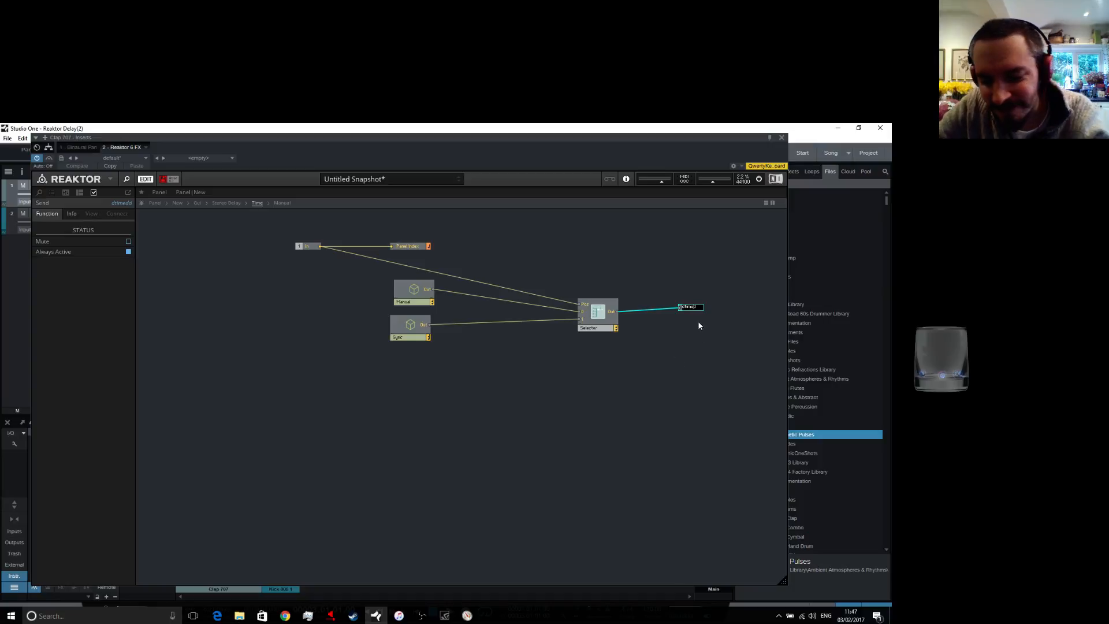
{"action": "left_click", "coordinate": [667, 355]}
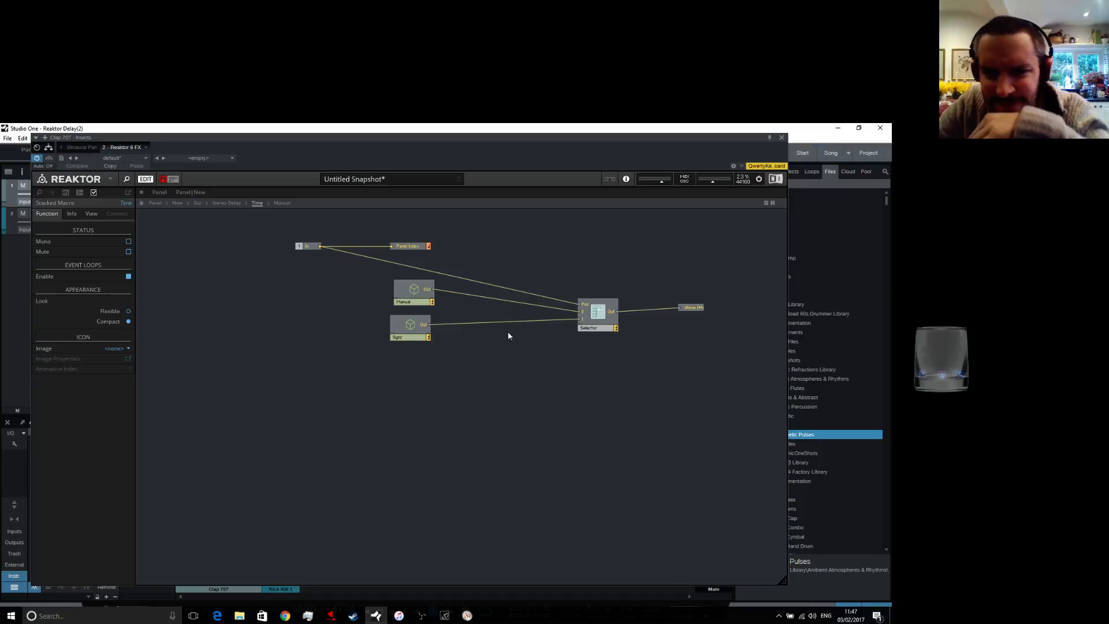
Delete the copied Base Time and Multiplier lists with their two Multiply modules from the Sync macro
{"action": "double_click", "coordinate": [413, 328]}
{"action": "left_click_drag", "start_coordinate": [453, 432], "coordinate": [247, 368]}
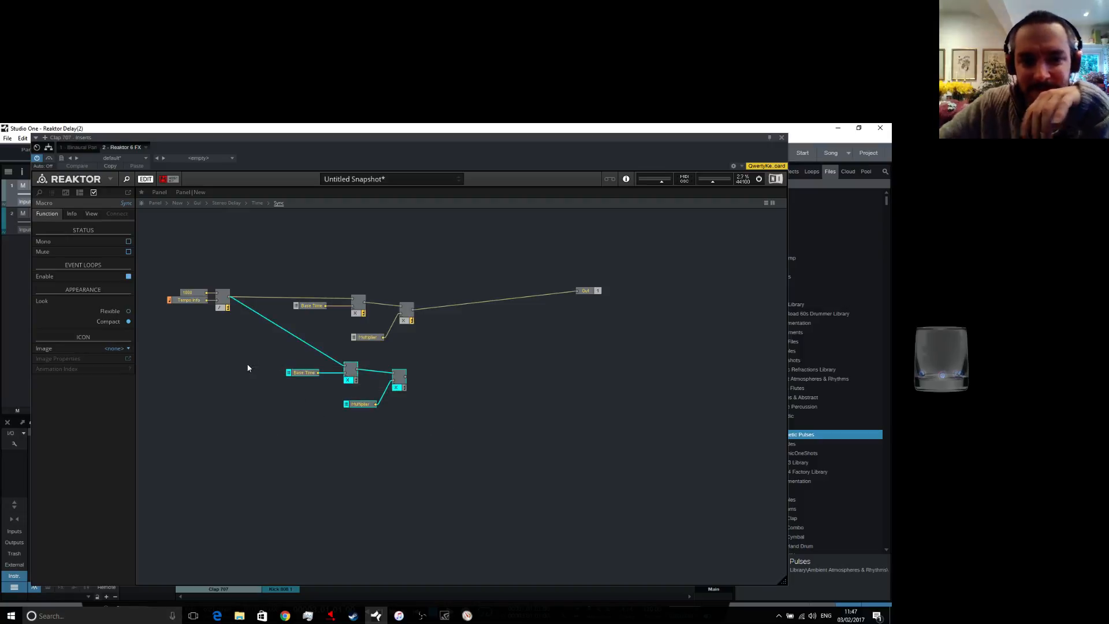
{"action": "key", "text": "Delete"}
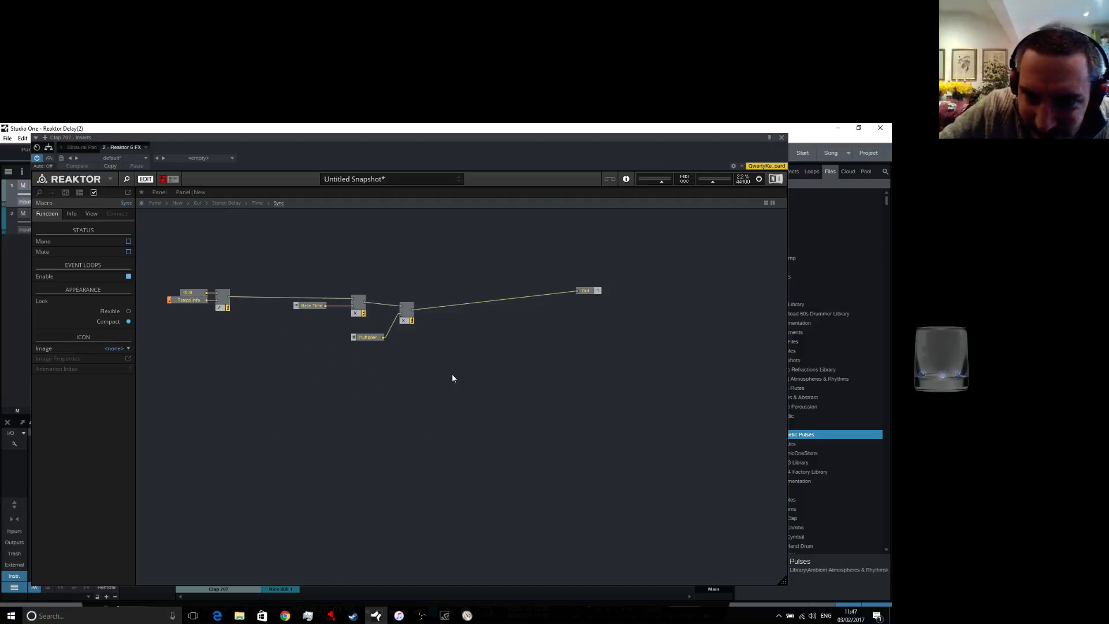
Open the Dual Delay macro from Gui and append dd to the low-pass and high-pass cutoff send names
{"action": "left_click", "coordinate": [198, 203]}
{"action": "double_click", "coordinate": [396, 332]}
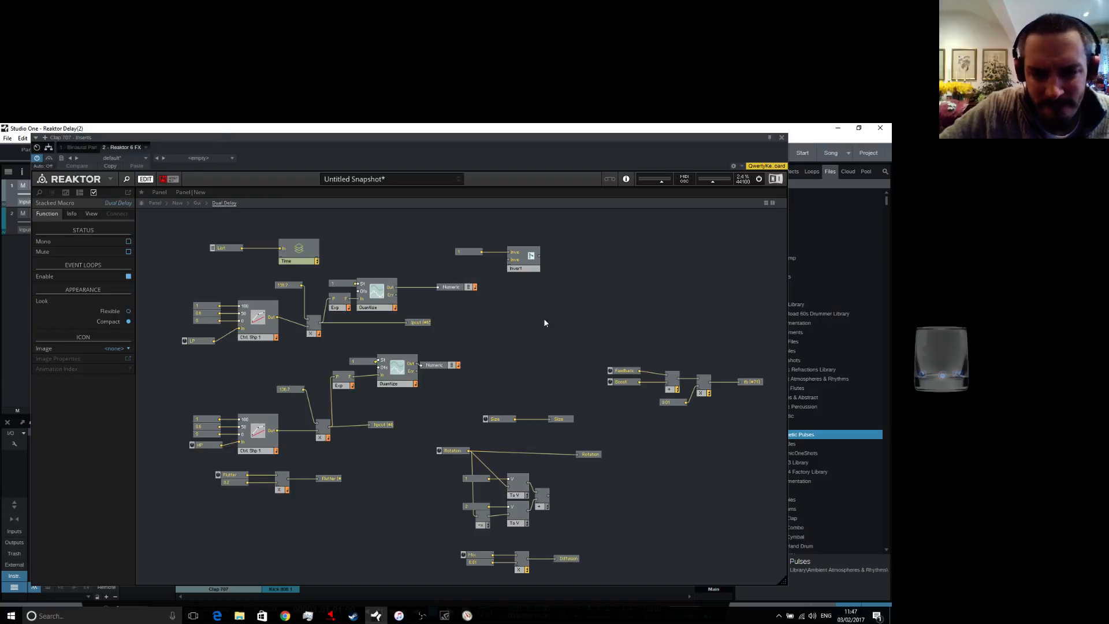
{"action": "left_click_drag", "start_coordinate": [418, 324], "coordinate": [422, 319]}
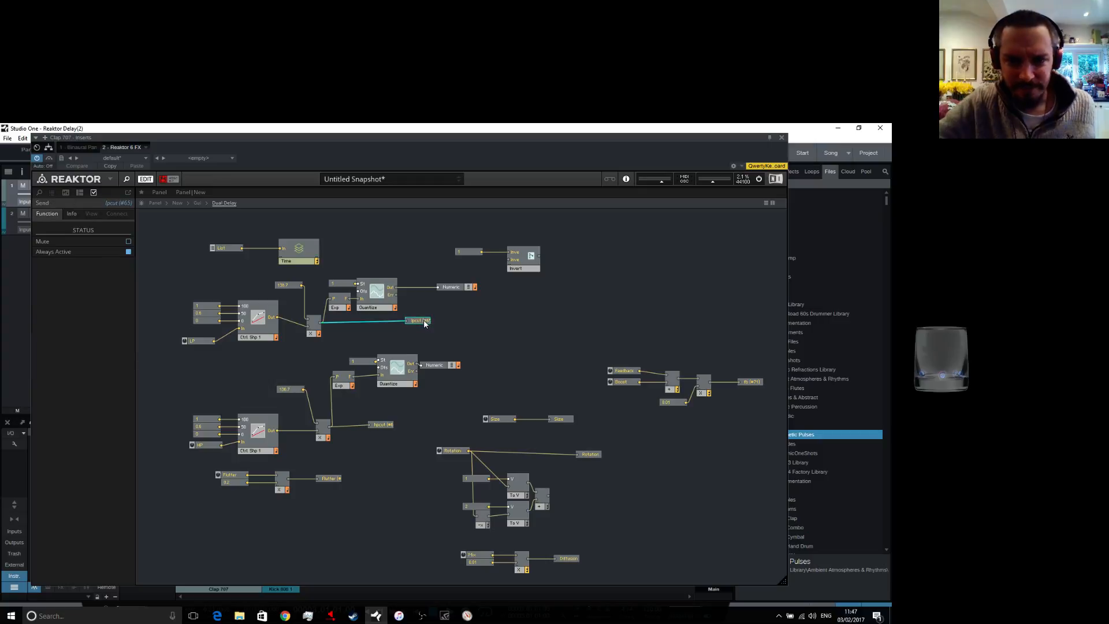
{"action": "left_click", "coordinate": [421, 319]}
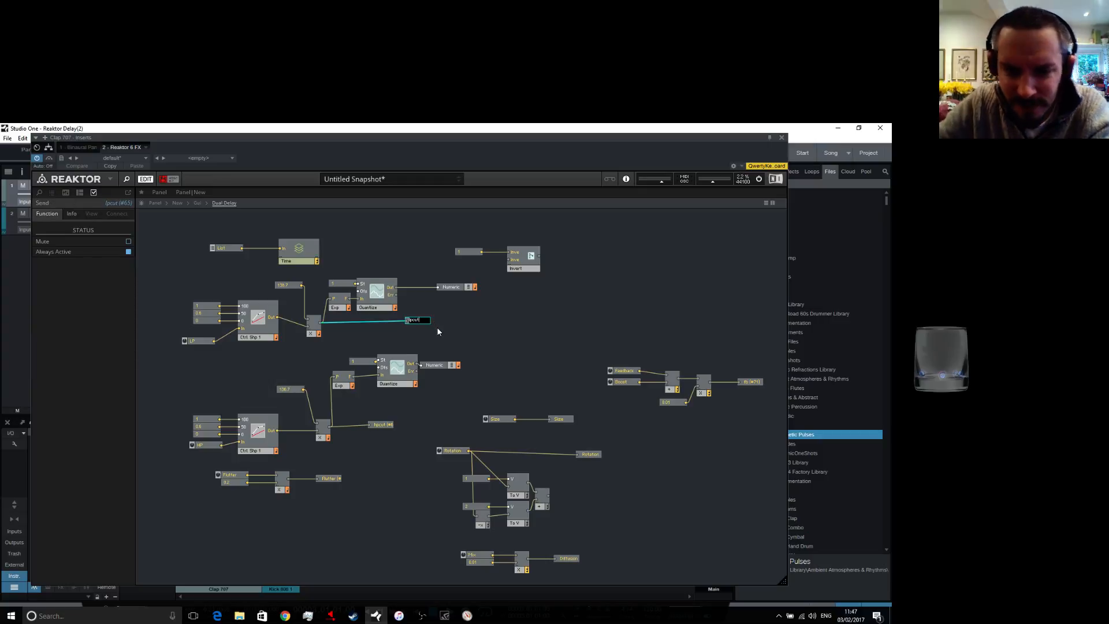
{"action": "type", "text": "dd"}
{"action": "left_click", "coordinate": [436, 326]}
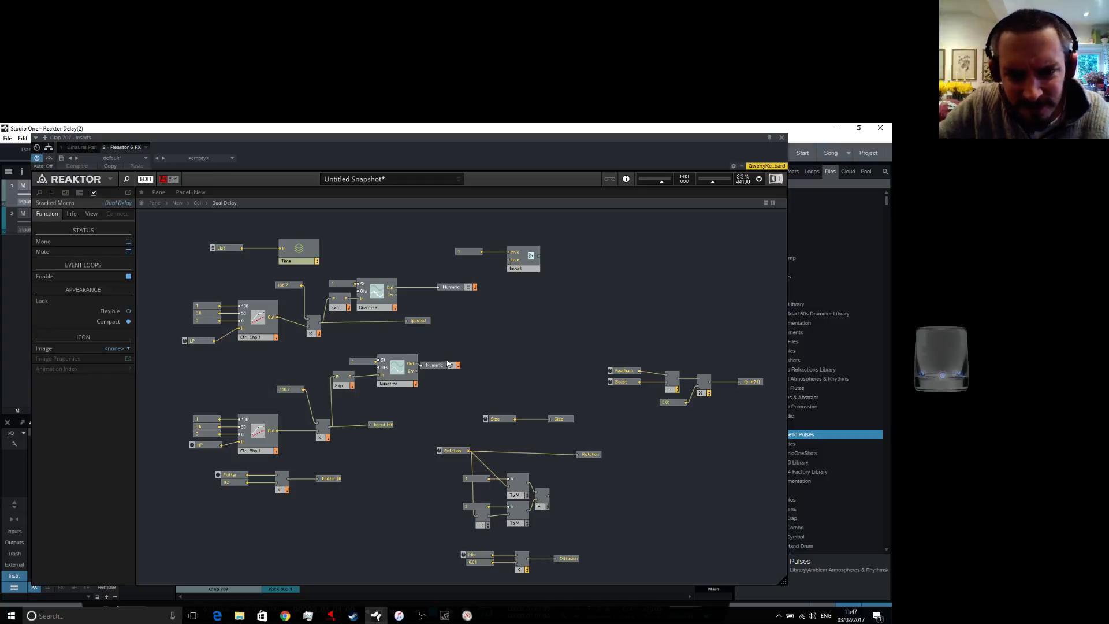
{"action": "left_click", "coordinate": [381, 425]}
{"action": "left_click", "coordinate": [384, 426]}
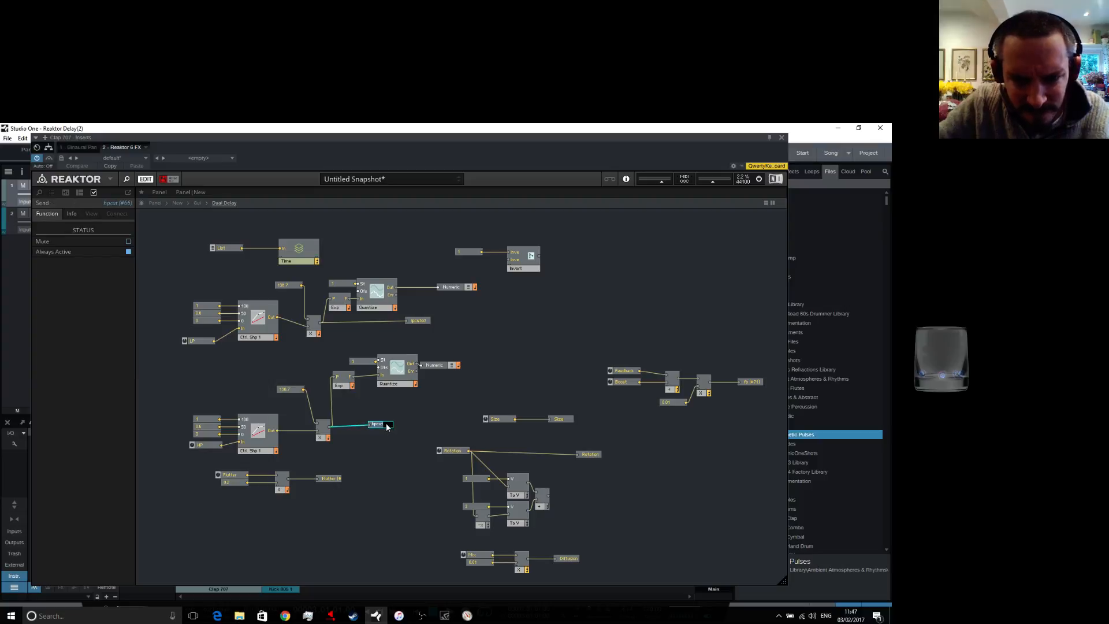
{"action": "type", "text": "dd"}
{"action": "left_click", "coordinate": [342, 455]}
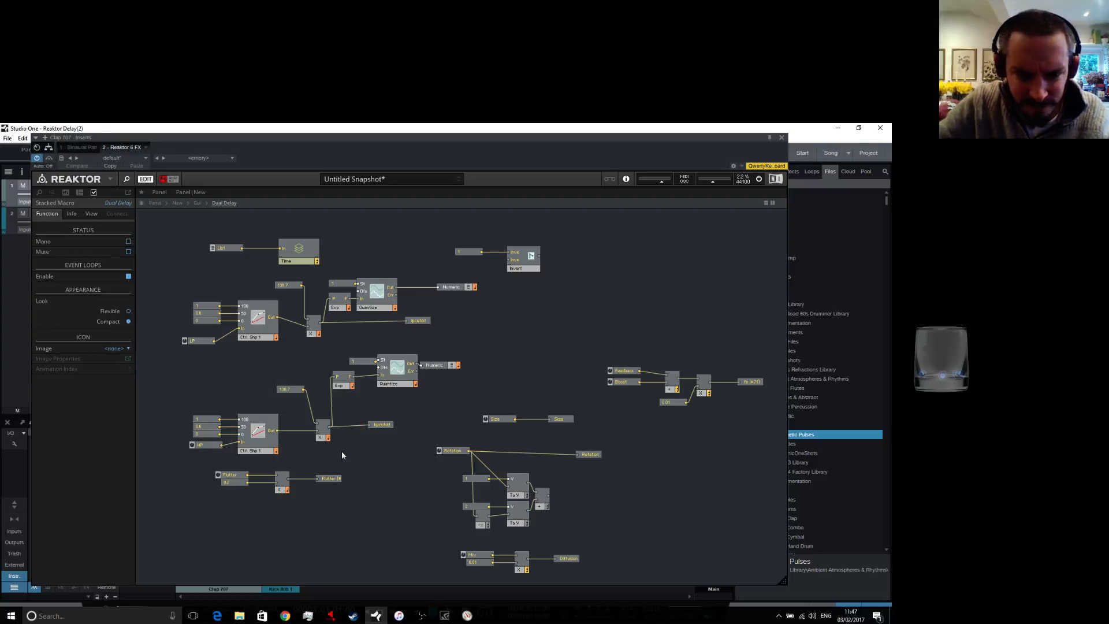
Append dd to the names of the Flutter and Size sends in Dual Delay
{"action": "left_click", "coordinate": [331, 480]}
{"action": "left_click", "coordinate": [335, 480]}
{"action": "type", "text": "d"}
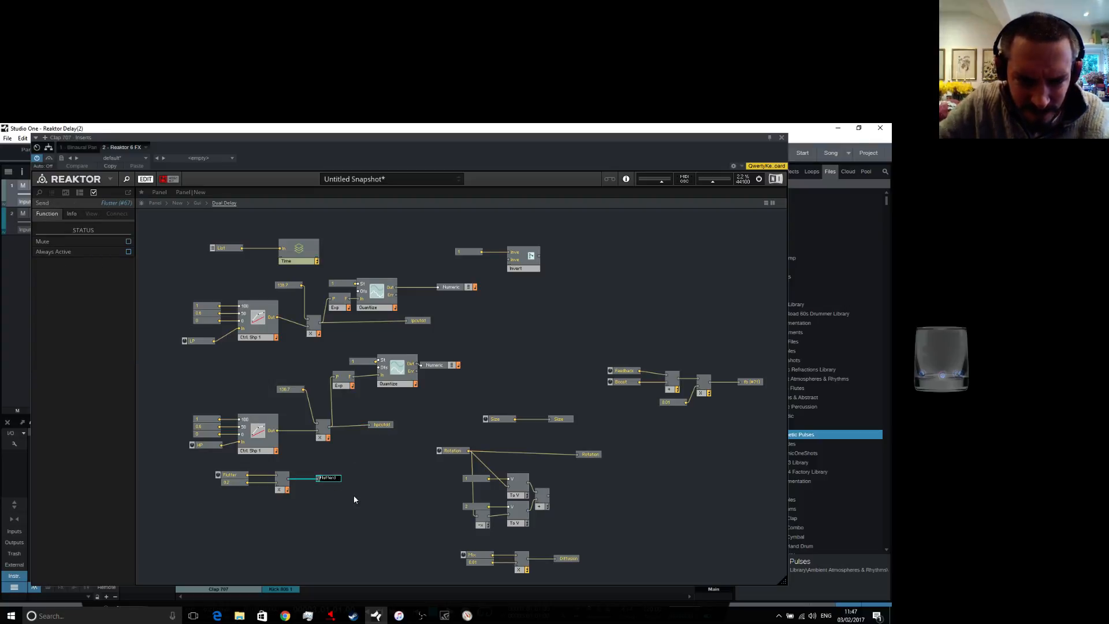
{"action": "type", "text": "d"}
{"action": "left_click", "coordinate": [530, 448]}
{"action": "left_click", "coordinate": [560, 420]}
{"action": "left_click", "coordinate": [565, 423]}
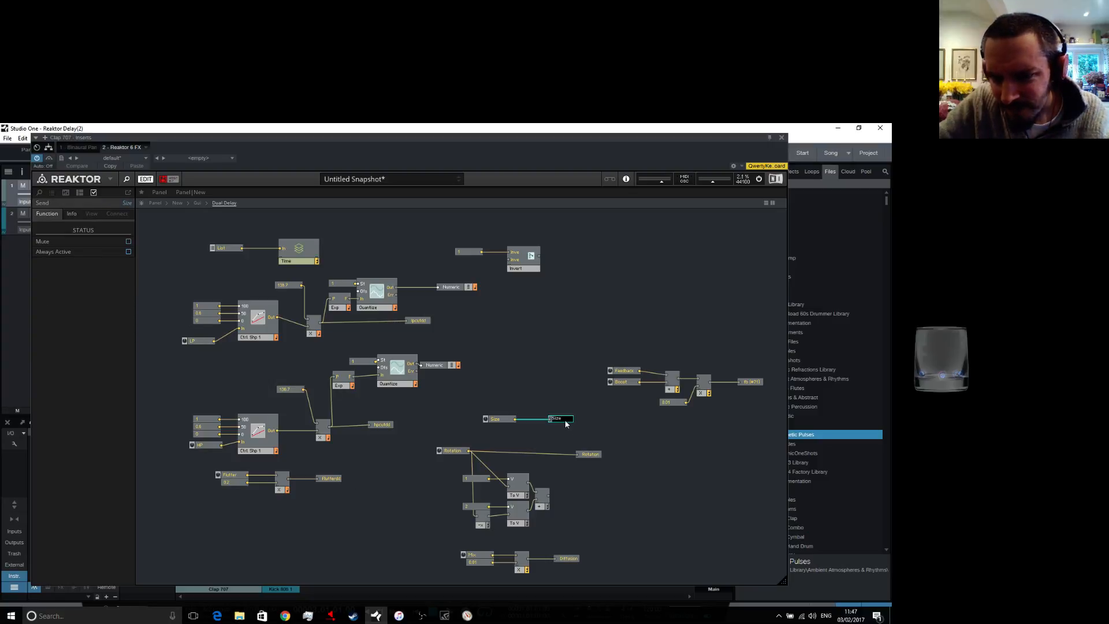
Append dd to the names of the Rotation and Diffusion sends in Dual Delay
{"action": "left_click", "coordinate": [588, 455]}
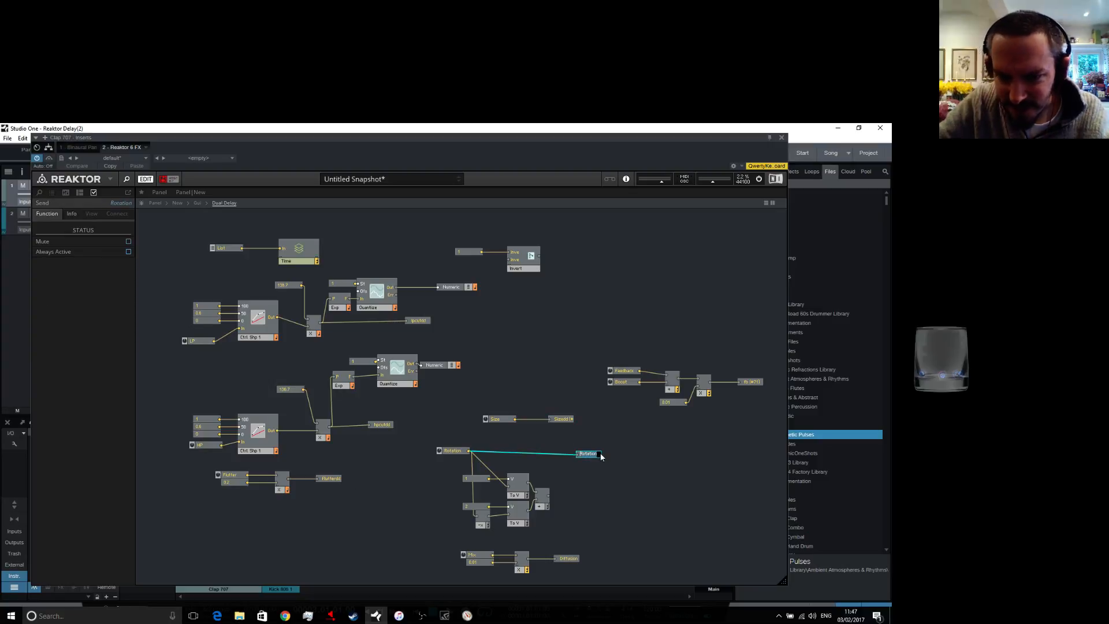
{"action": "left_click", "coordinate": [599, 456]}
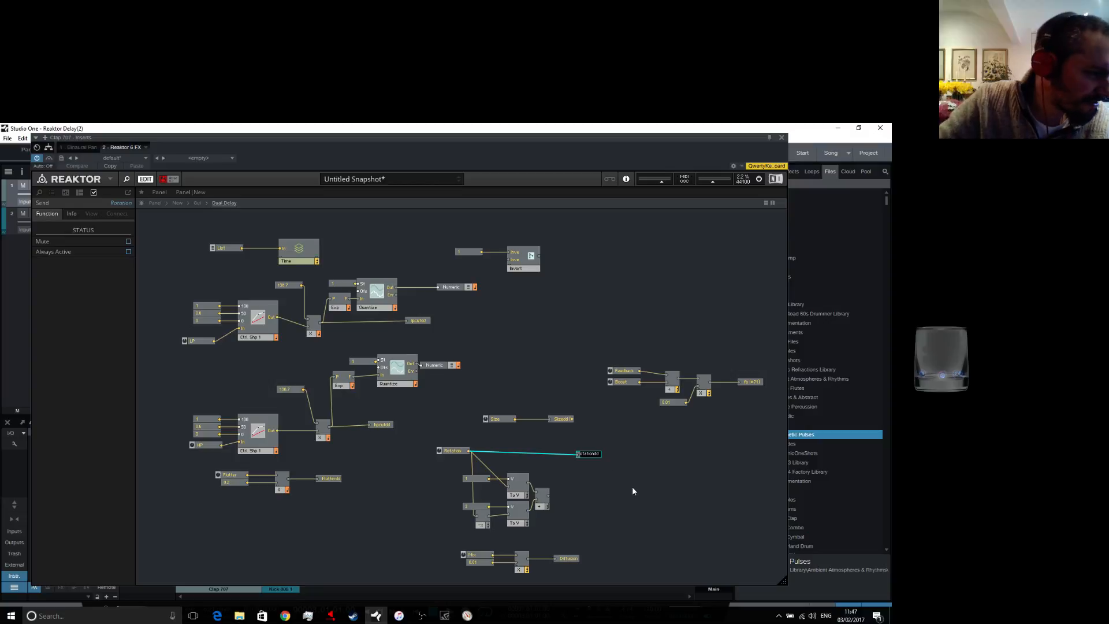
{"action": "type", "text": "dd"}
{"action": "left_click", "coordinate": [647, 488]}
{"action": "double_click", "coordinate": [568, 567]}
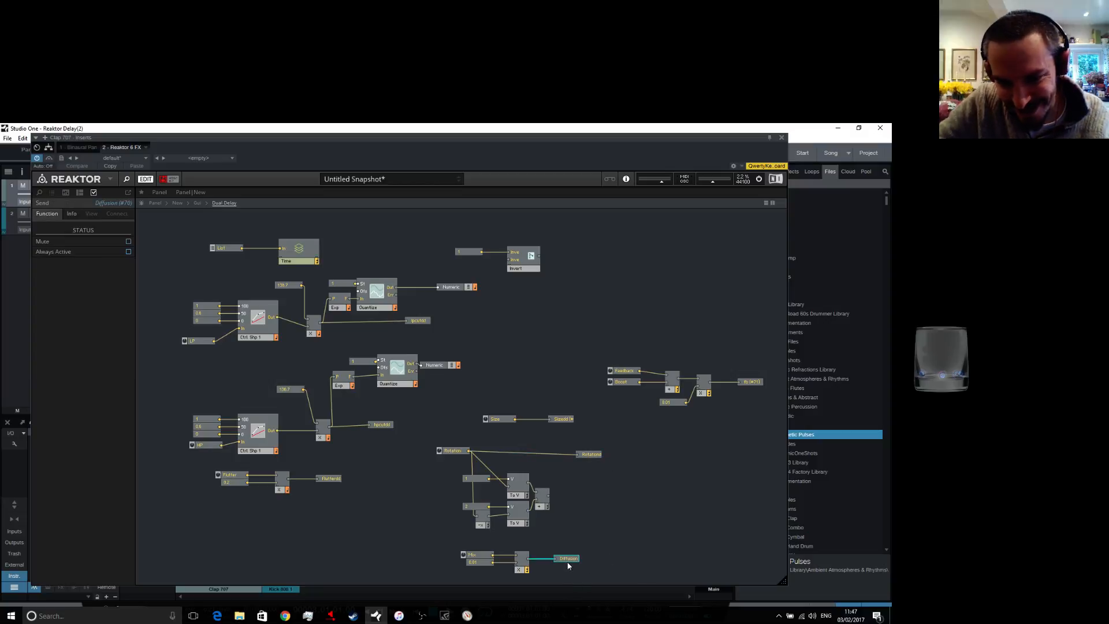
{"action": "double_click", "coordinate": [388, 329]}
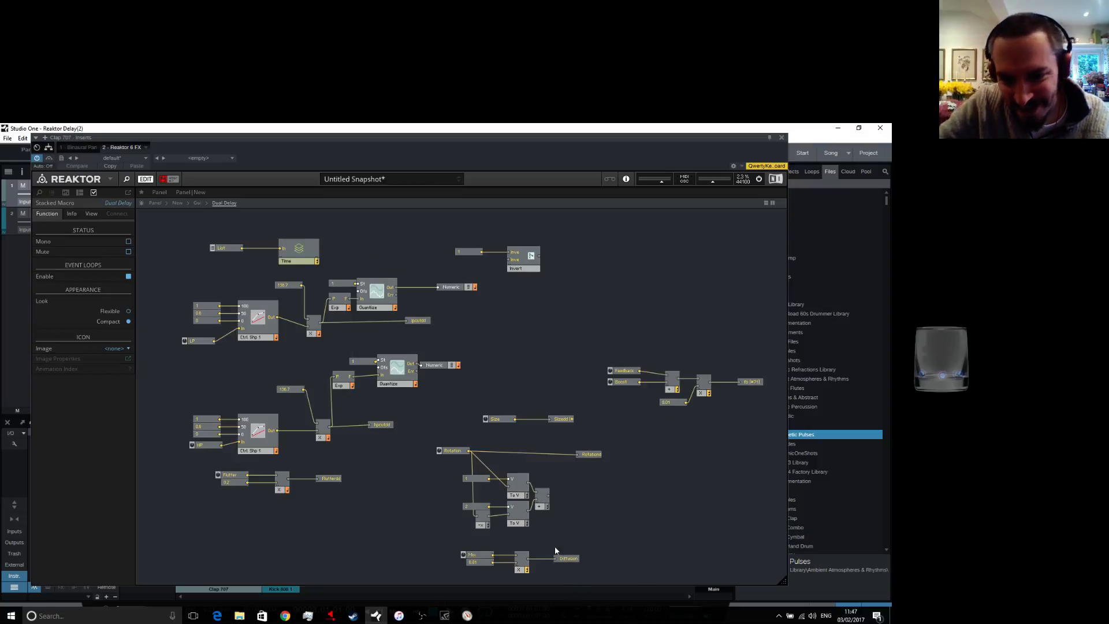
{"action": "left_click", "coordinate": [576, 558]}
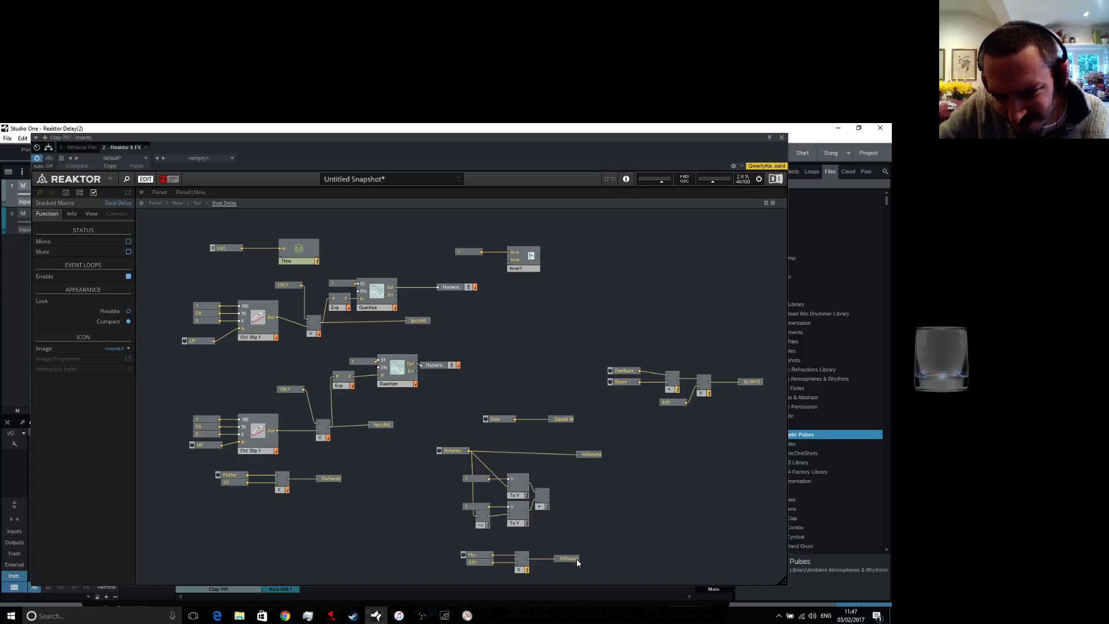
{"action": "left_click", "coordinate": [629, 517]}
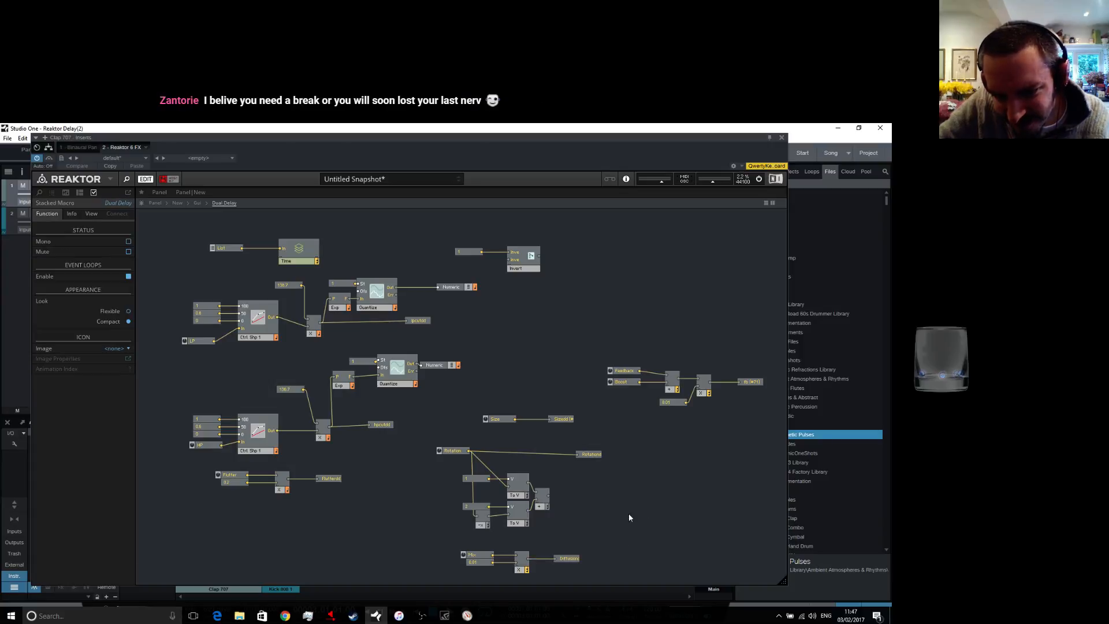
Append dd to the feedback send's name in Dual Delay and to the time send's name inside its Time stacked macro
{"action": "double_click", "coordinate": [753, 381]}
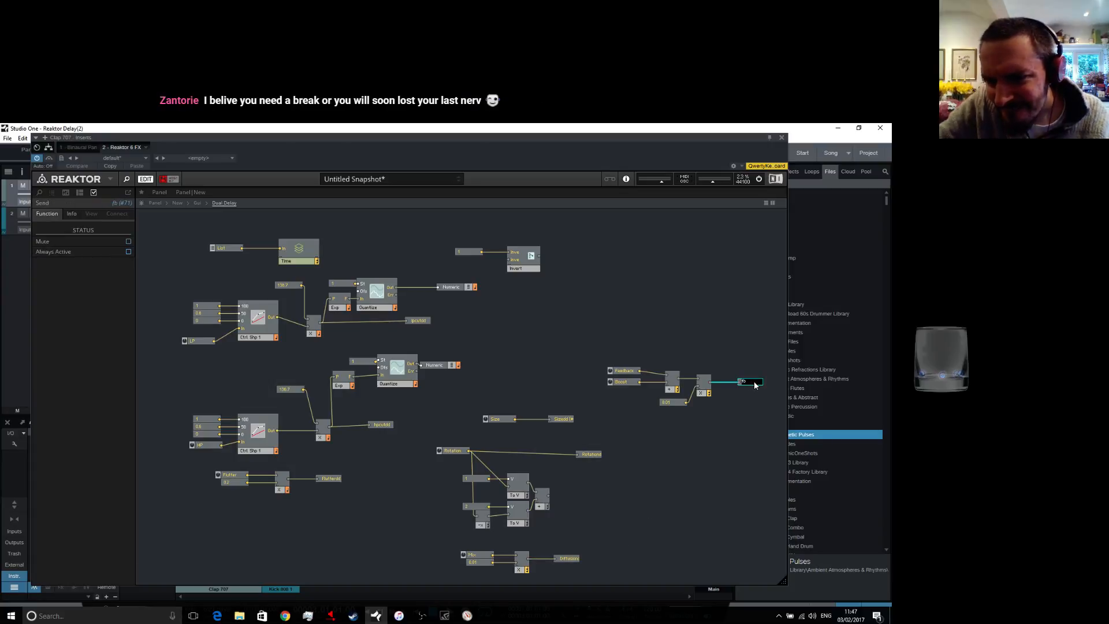
{"action": "left_click", "coordinate": [728, 434]}
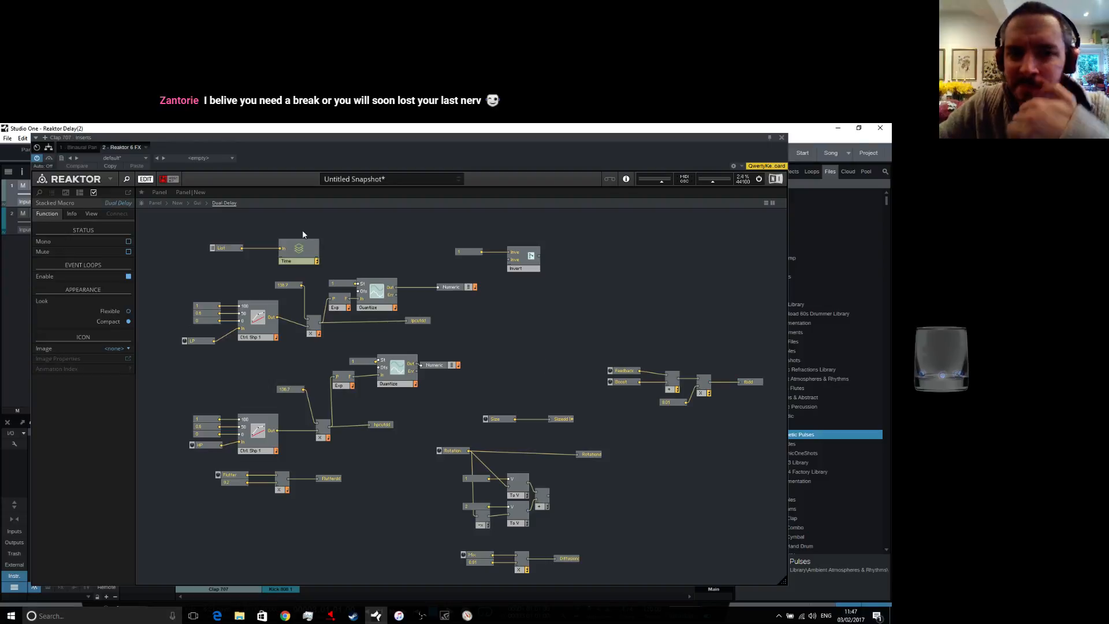
{"action": "mouse_move", "coordinate": [305, 254]}
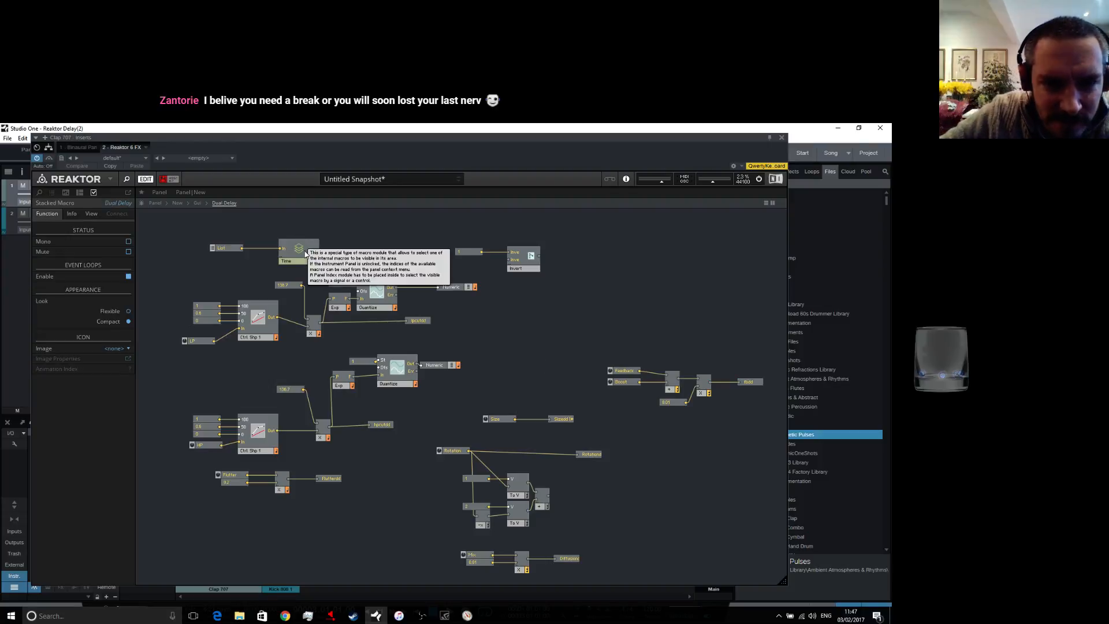
{"action": "double_click", "coordinate": [304, 254]}
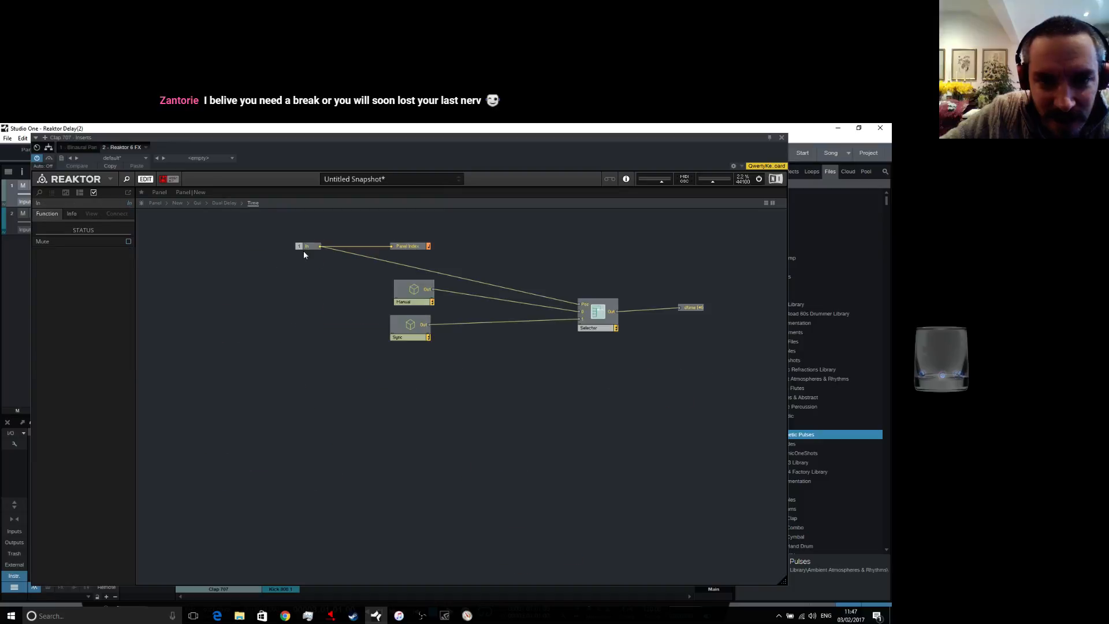
{"action": "left_click", "coordinate": [687, 308]}
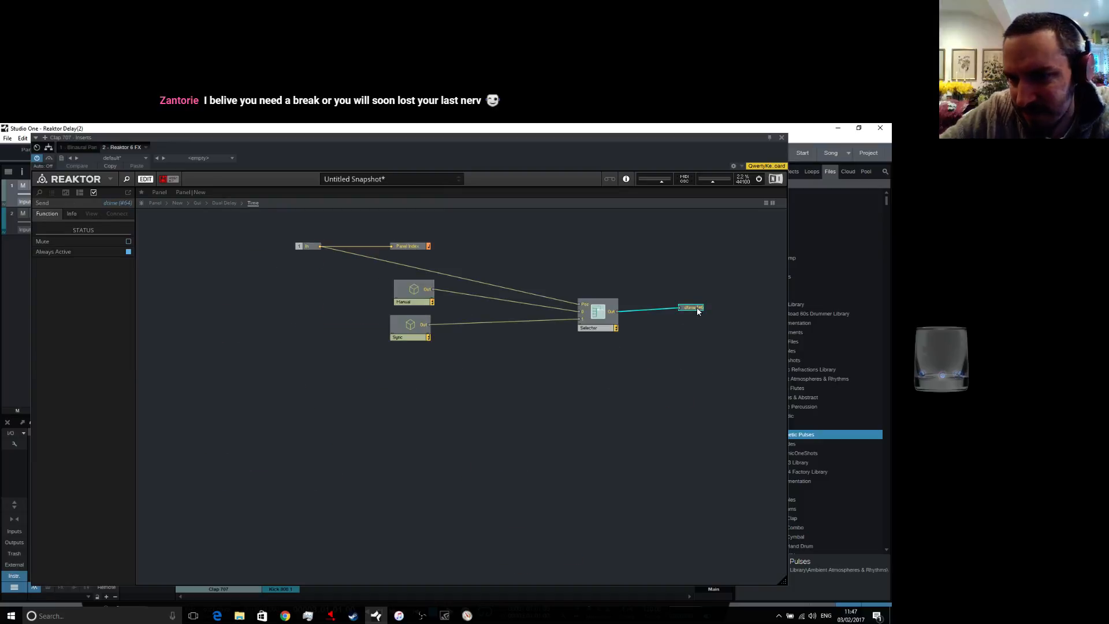
{"action": "left_click", "coordinate": [696, 307]}
{"action": "type", "text": "dd"}
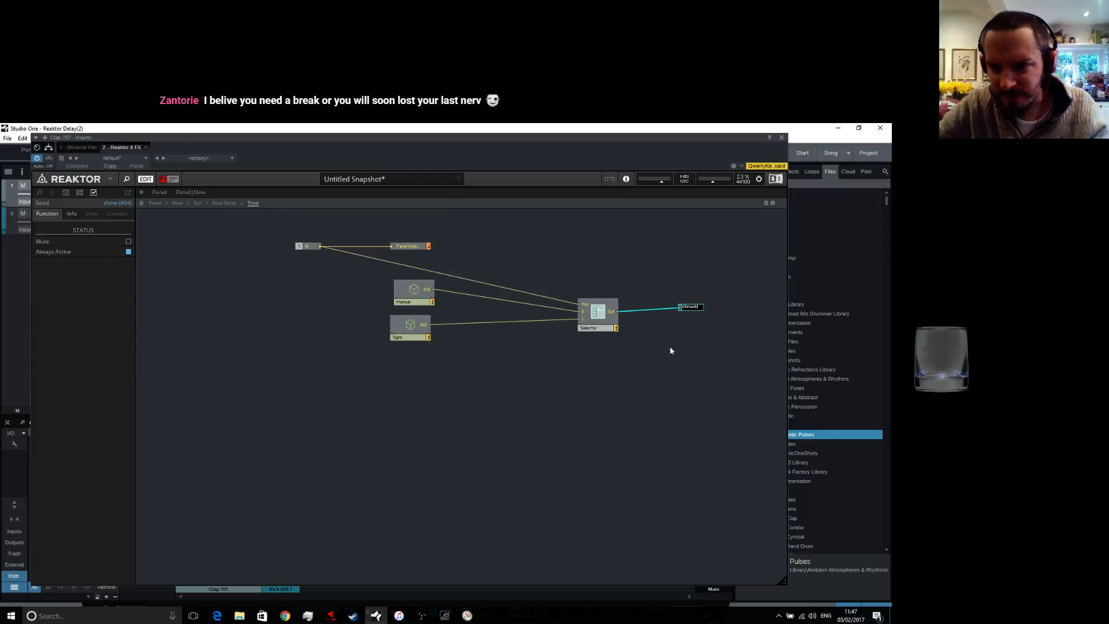
{"action": "left_click", "coordinate": [670, 346]}
Copy the two To Voice modules with their constants and Add module from the Manual macro
{"action": "double_click", "coordinate": [414, 289]}
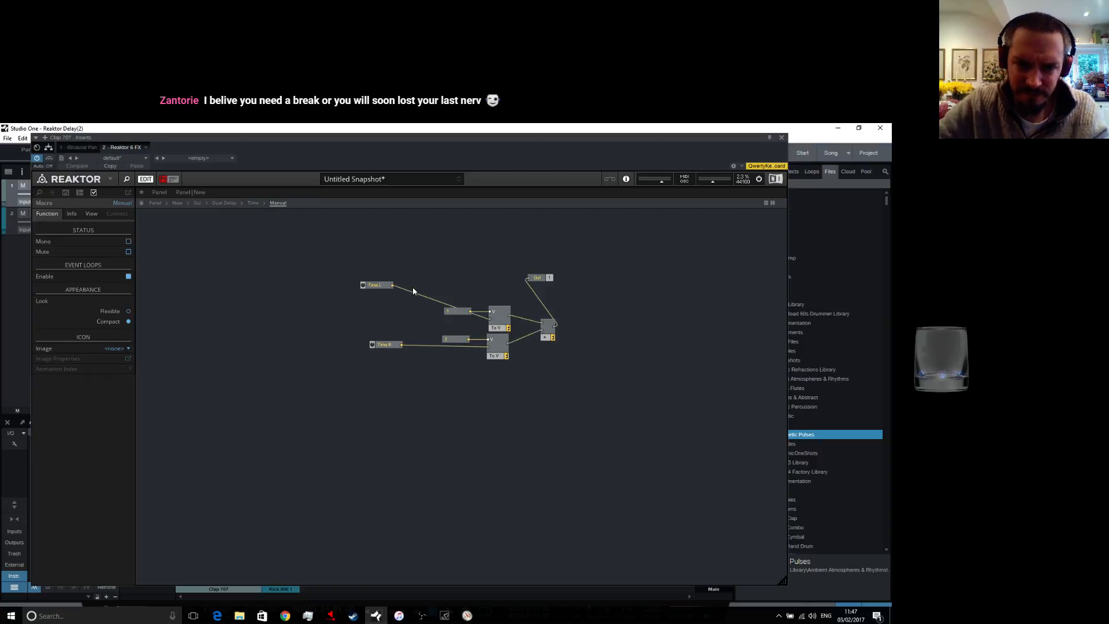
{"action": "left_click_drag", "start_coordinate": [543, 387], "coordinate": [557, 388]}
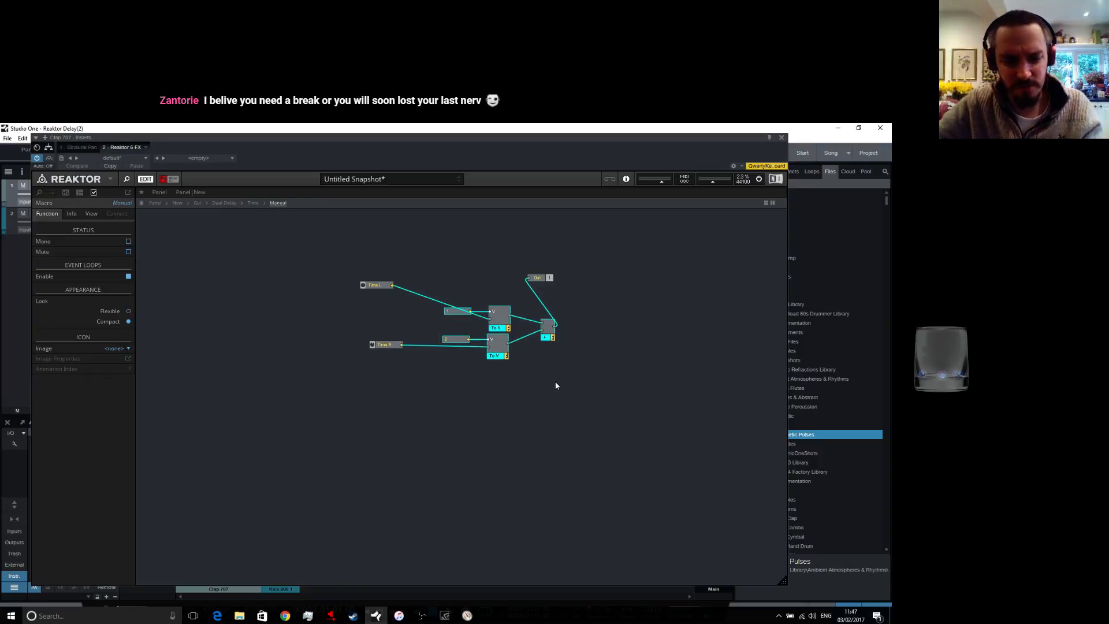
{"action": "right_click", "coordinate": [500, 315]}
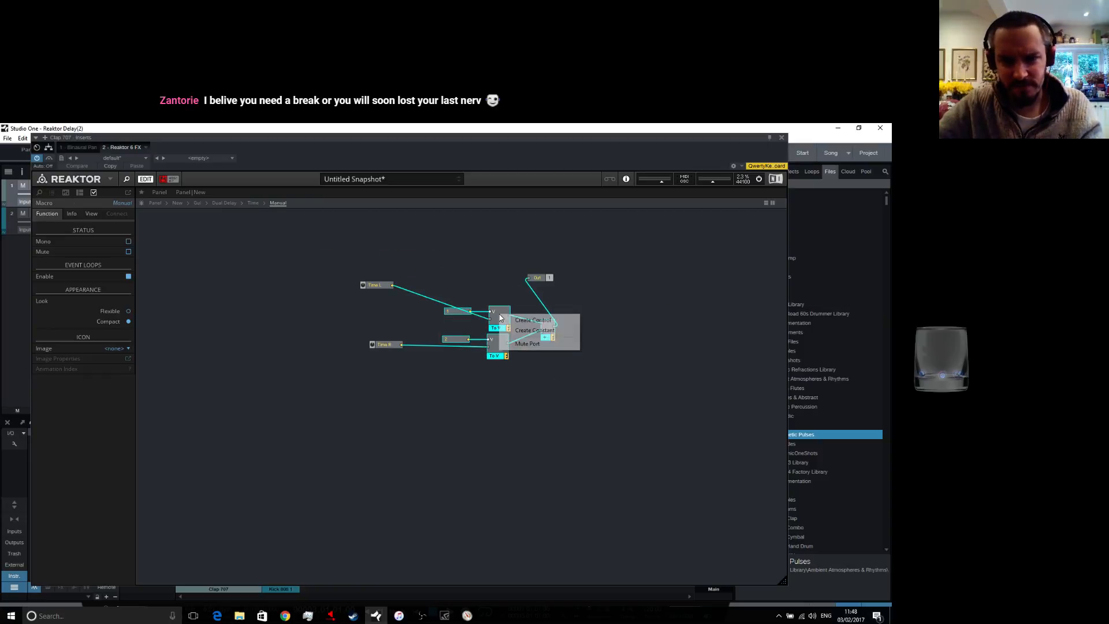
{"action": "left_click", "coordinate": [535, 331]}
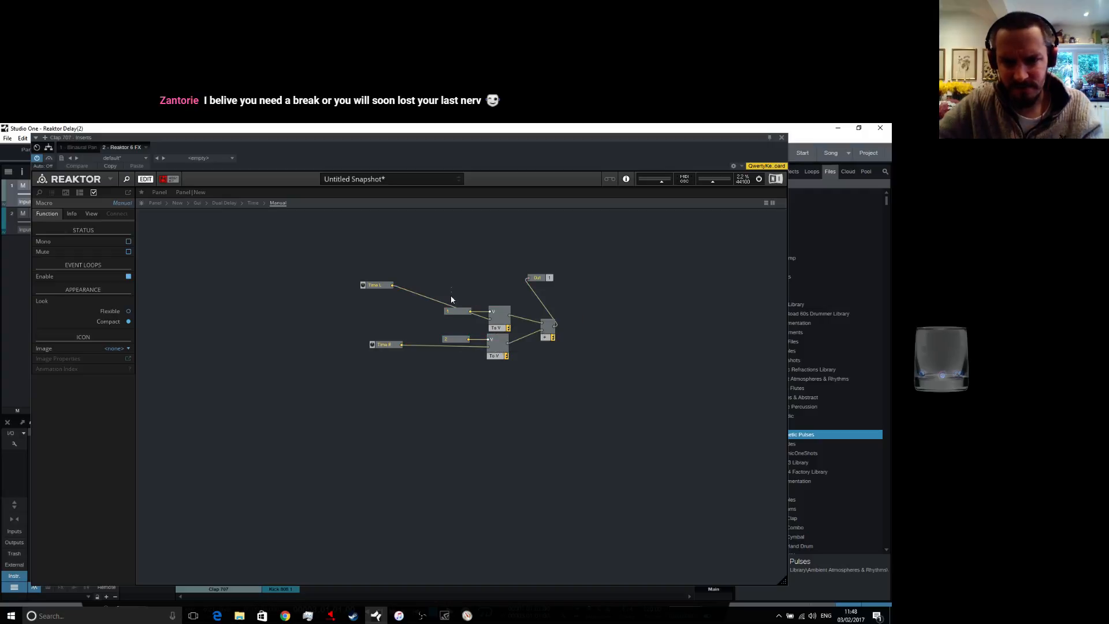
{"action": "right_click", "coordinate": [499, 348]}
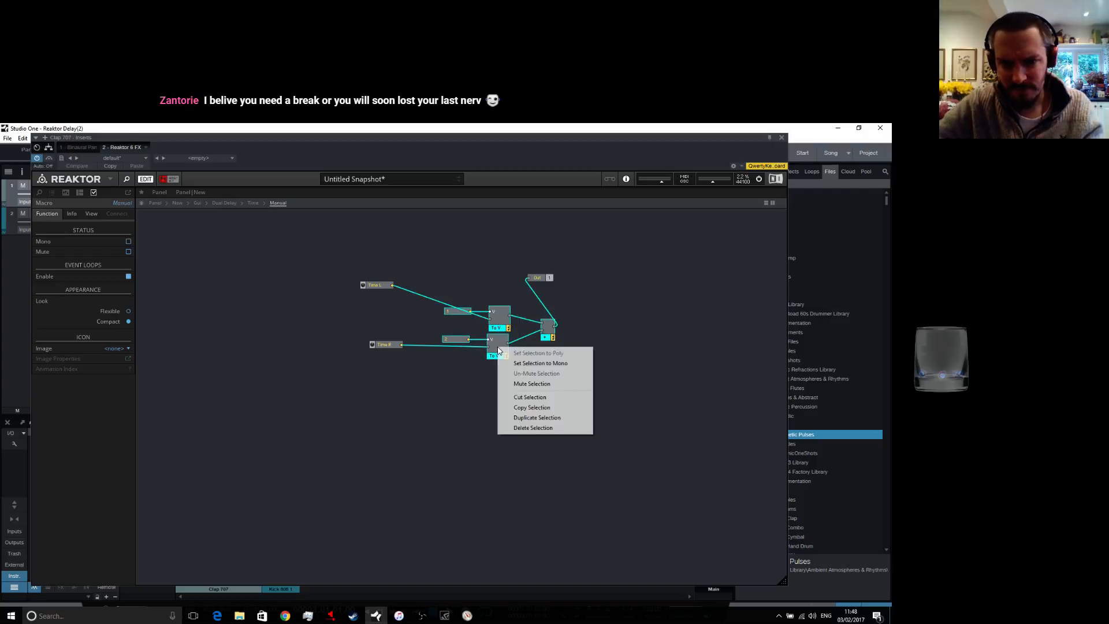
{"action": "left_click", "coordinate": [528, 408]}
{"action": "left_click", "coordinate": [447, 415]}
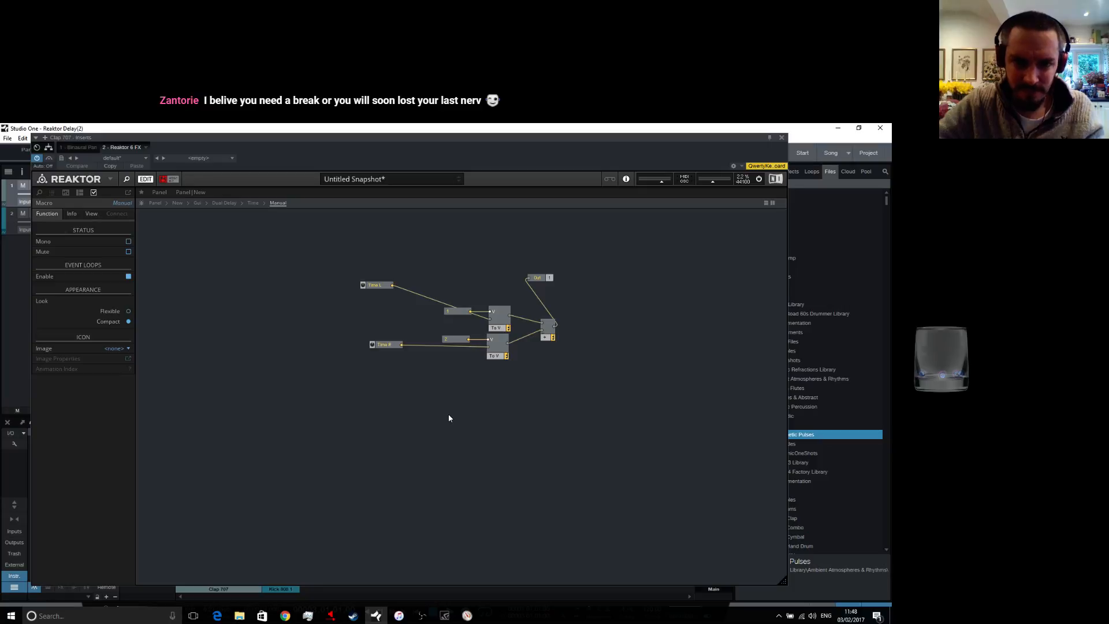
Paste the To Voice and Add modules into the Sync macro and wire the Add module to its output
{"action": "double_click", "coordinate": [447, 416]}
{"action": "double_click", "coordinate": [411, 328]}
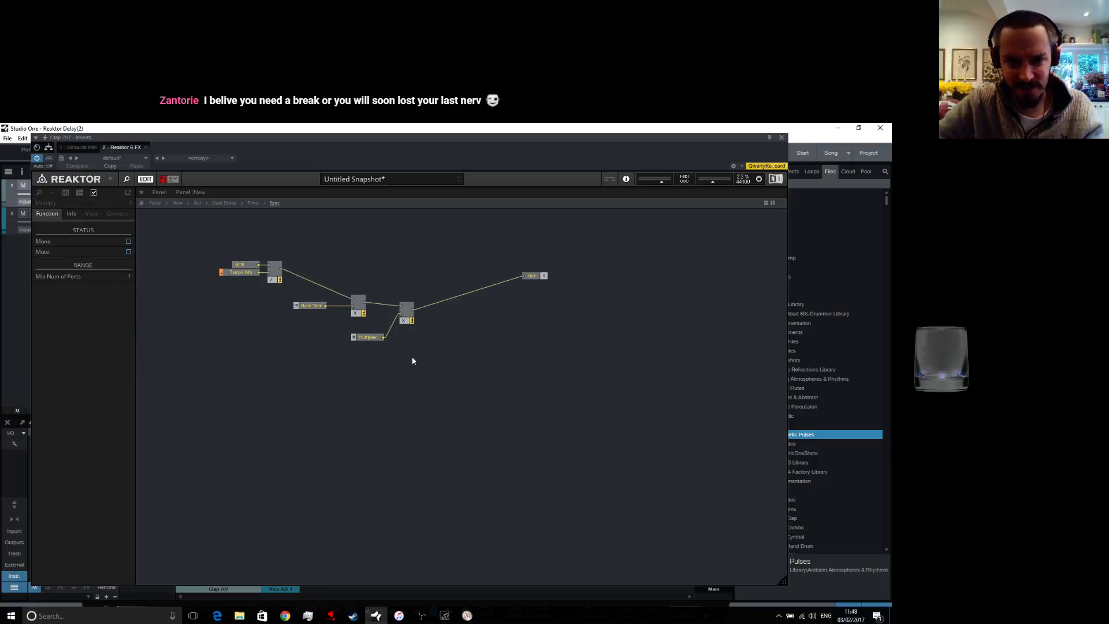
{"action": "right_click", "coordinate": [497, 368]}
{"action": "left_click", "coordinate": [523, 436]}
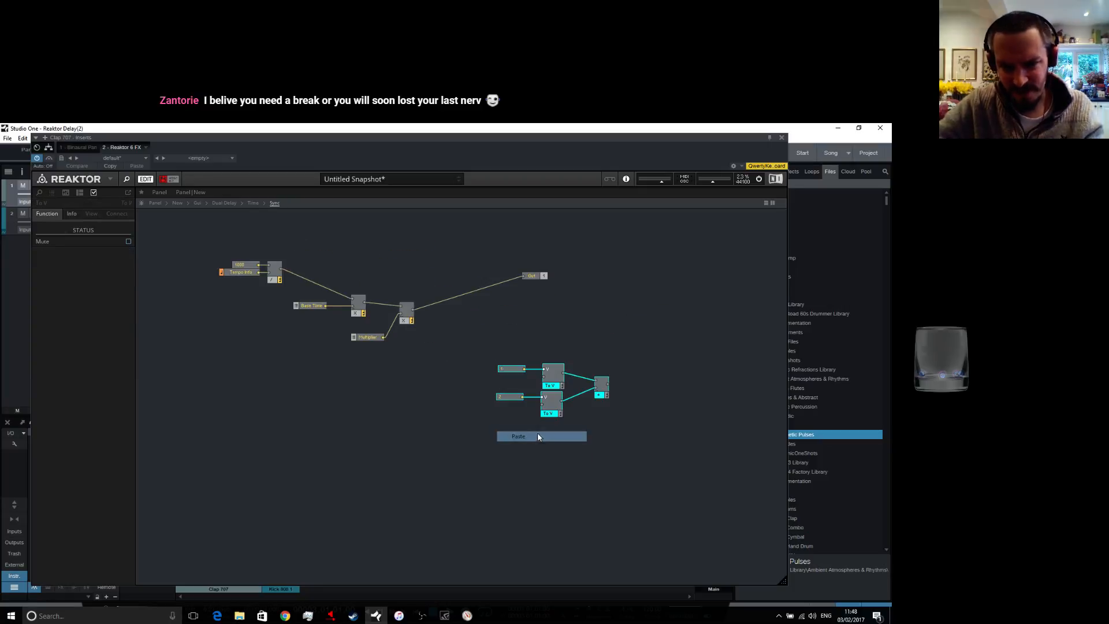
{"action": "left_click_drag", "start_coordinate": [552, 380], "coordinate": [524, 275]}
Duplicate the Base Time and Multiplier lists with their Multiply modules below the originals, and feed the copy from the tempo Divide module
{"action": "left_click_drag", "start_coordinate": [305, 273], "coordinate": [417, 364]}
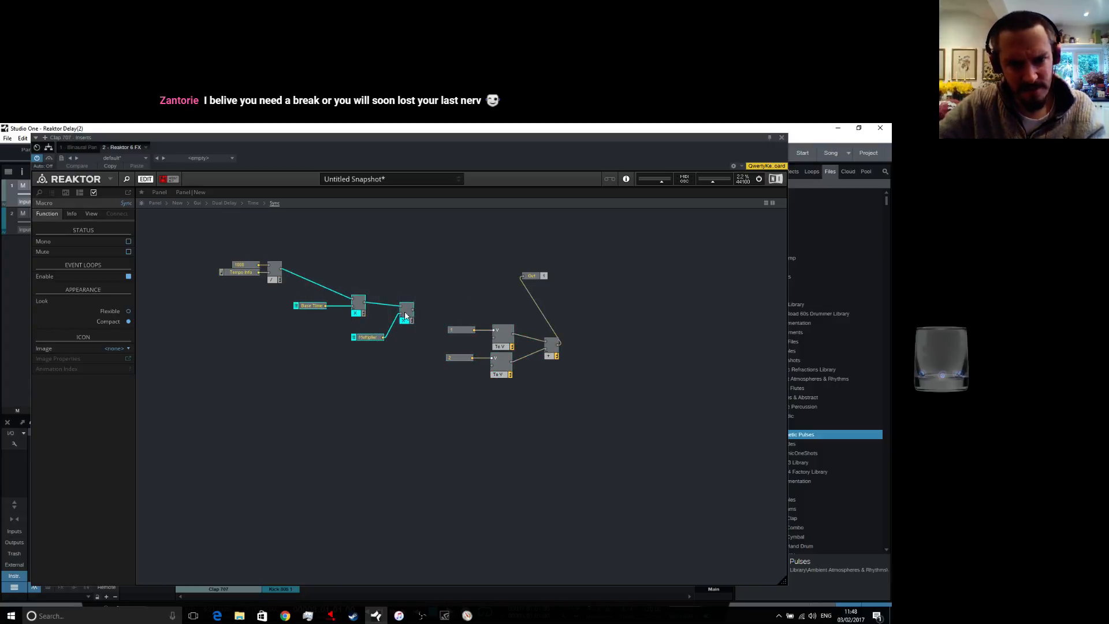
{"action": "right_click", "coordinate": [407, 312]}
{"action": "left_click", "coordinate": [439, 371]}
{"action": "right_click", "coordinate": [344, 398]}
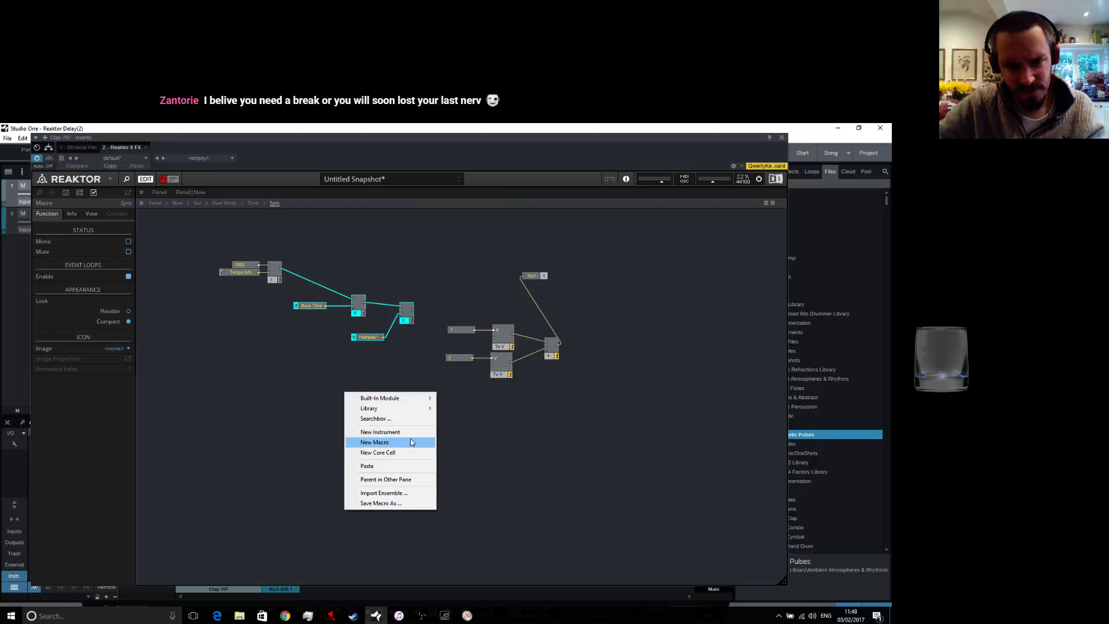
{"action": "left_click", "coordinate": [387, 462]}
{"action": "left_click", "coordinate": [458, 409]}
{"action": "left_click_drag", "start_coordinate": [458, 409], "coordinate": [411, 376]}
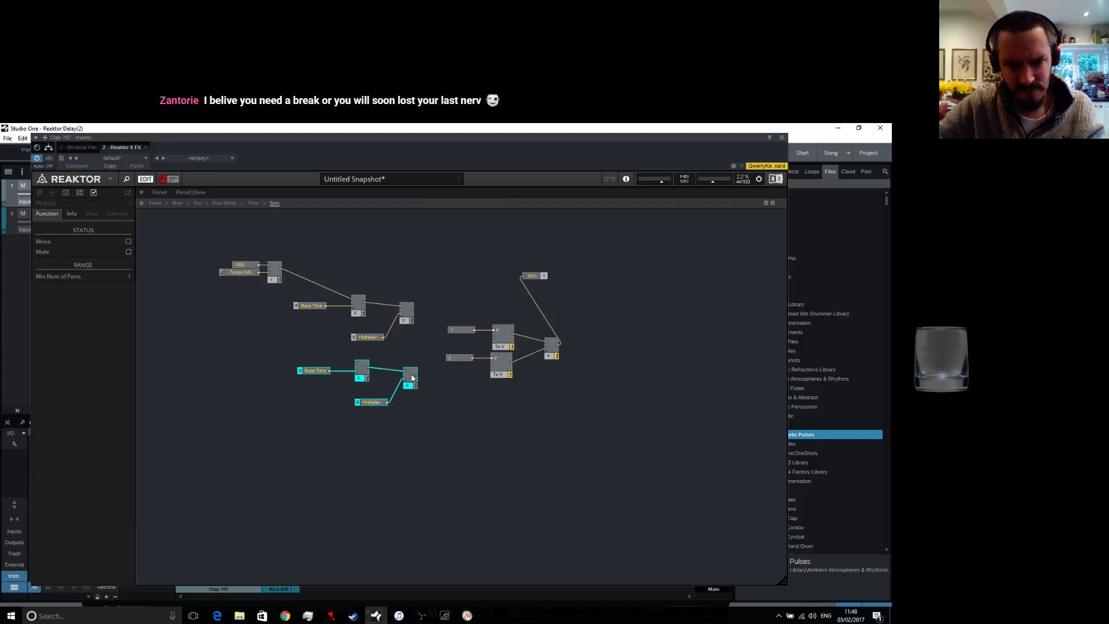
{"action": "left_click_drag", "start_coordinate": [302, 294], "coordinate": [356, 363]}
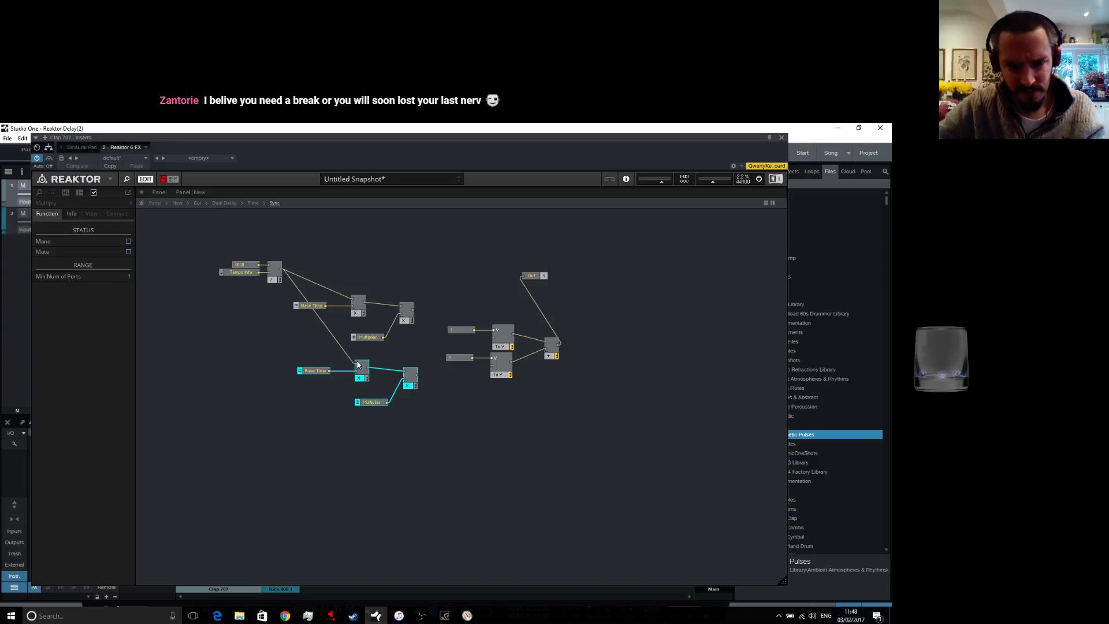
{"action": "left_click_drag", "start_coordinate": [237, 242], "coordinate": [217, 308]}
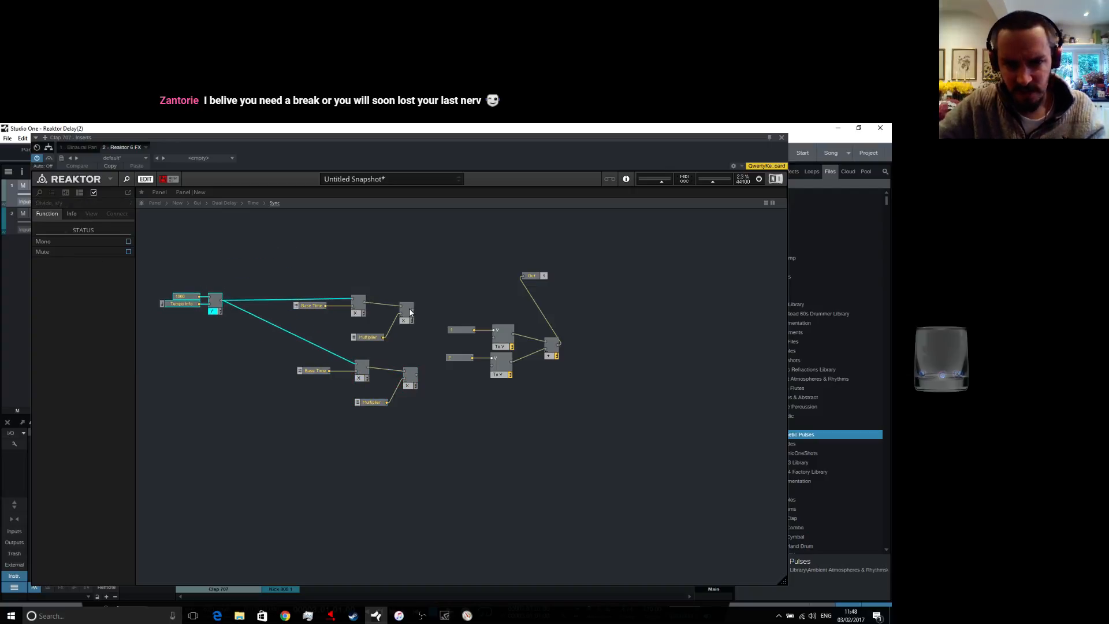
Wire each chain's final Multiply into its own To Voice module and line the output port up with the Add module
{"action": "left_click_drag", "start_coordinate": [409, 312], "coordinate": [494, 337]}
{"action": "left_click_drag", "start_coordinate": [416, 375], "coordinate": [492, 366]}
{"action": "left_click", "coordinate": [521, 381]}
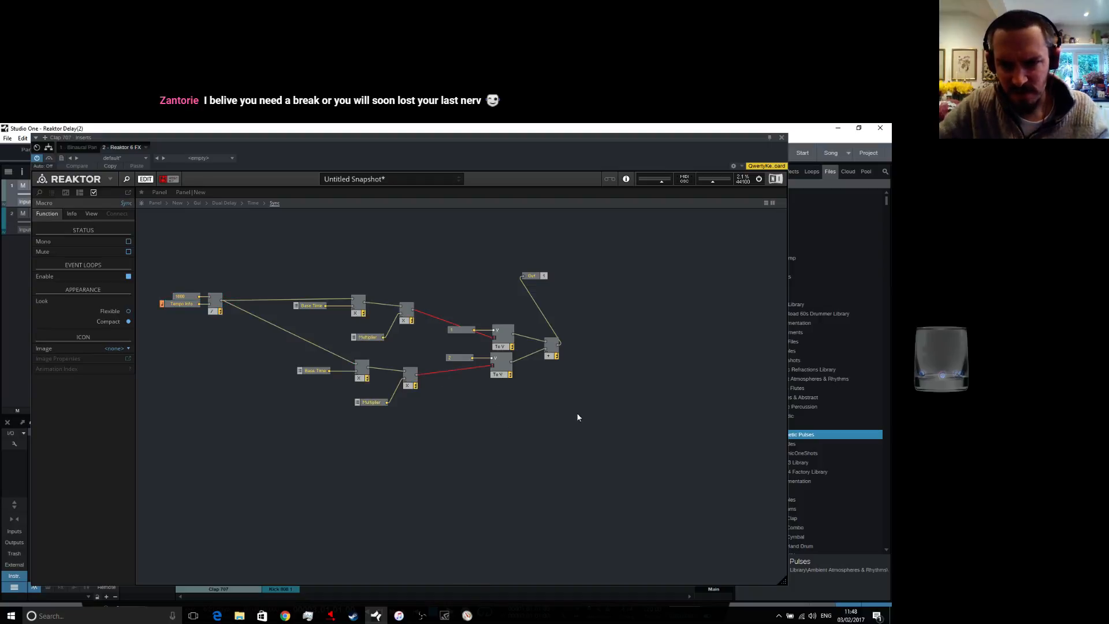
{"action": "left_click_drag", "start_coordinate": [535, 281], "coordinate": [643, 347]}
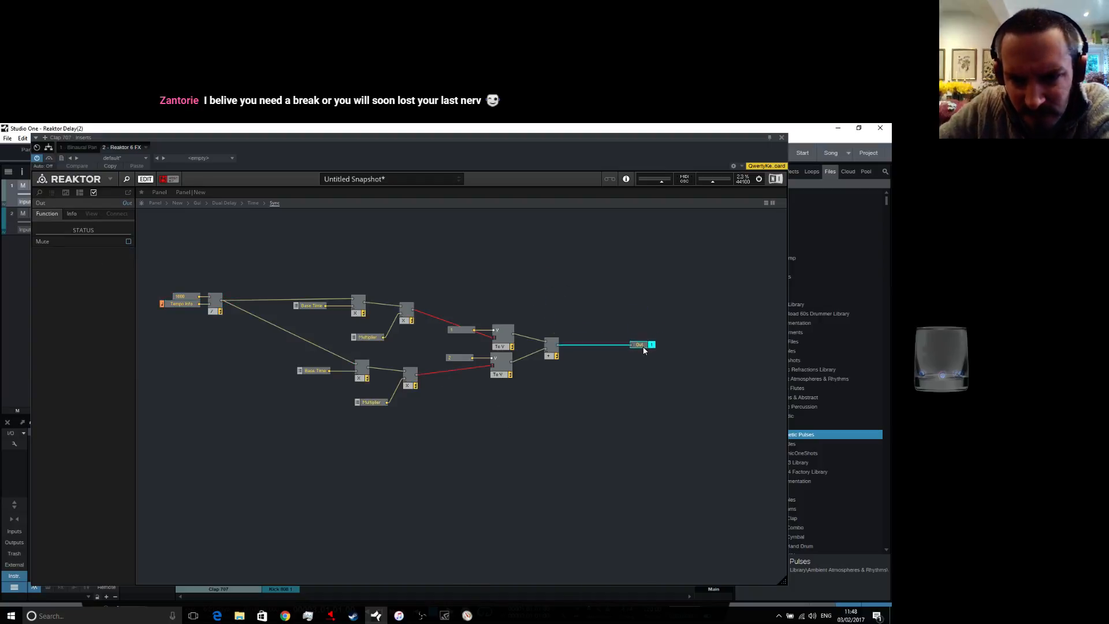
{"action": "left_click", "coordinate": [515, 438]}
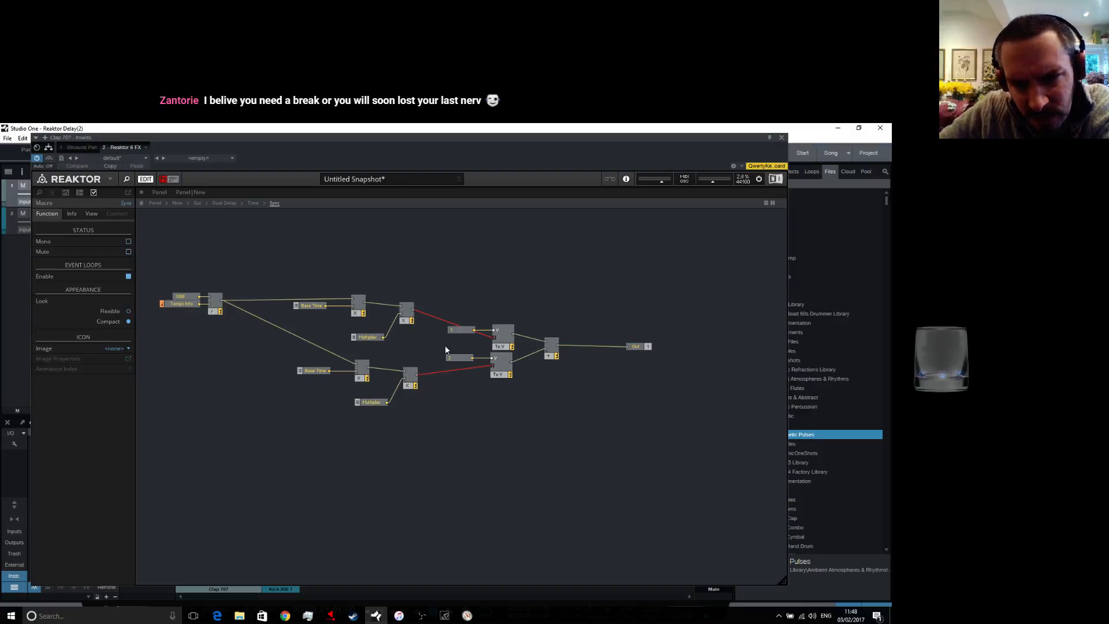
Set all four Multiply modules and the tempo Divide module in the Sync macro to mono
{"action": "left_click_drag", "start_coordinate": [301, 285], "coordinate": [407, 315]}
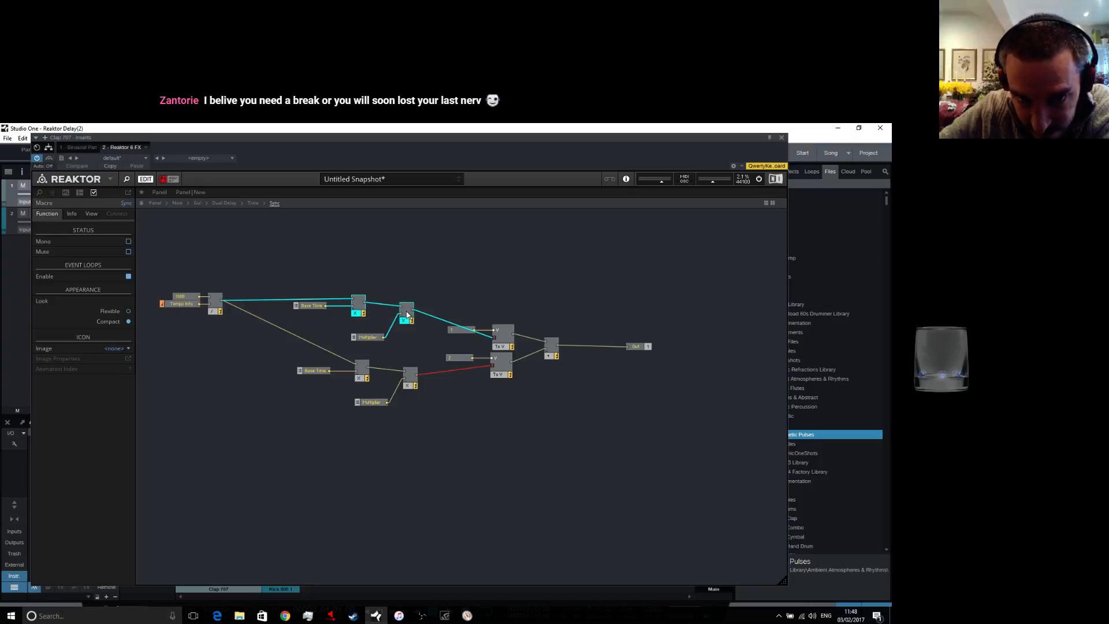
{"action": "left_click", "coordinate": [407, 315]}
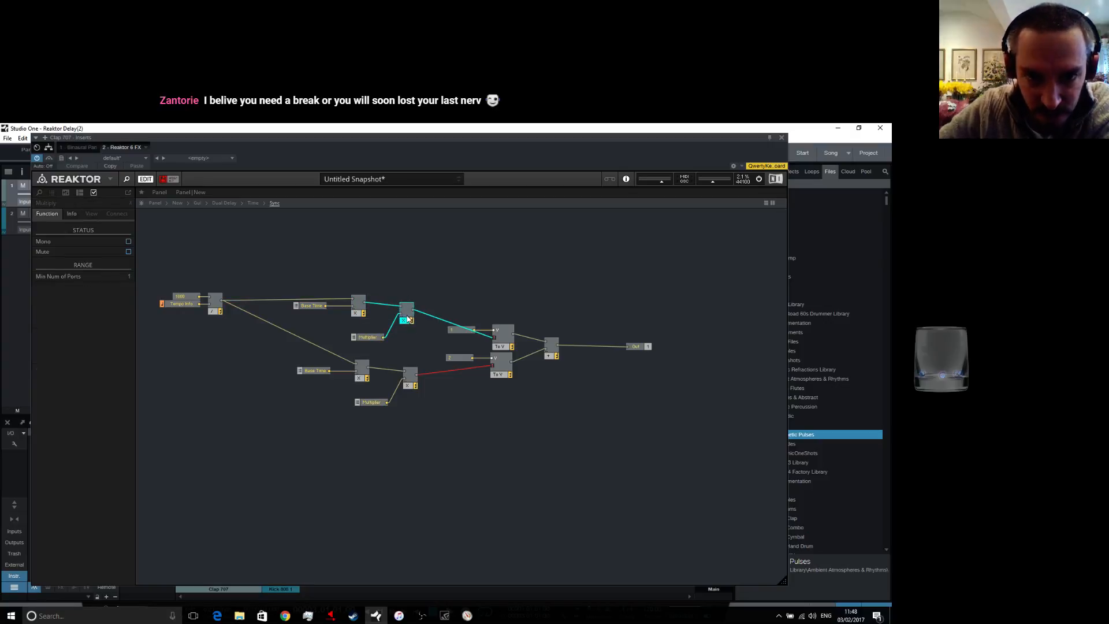
{"action": "left_click", "coordinate": [128, 242]}
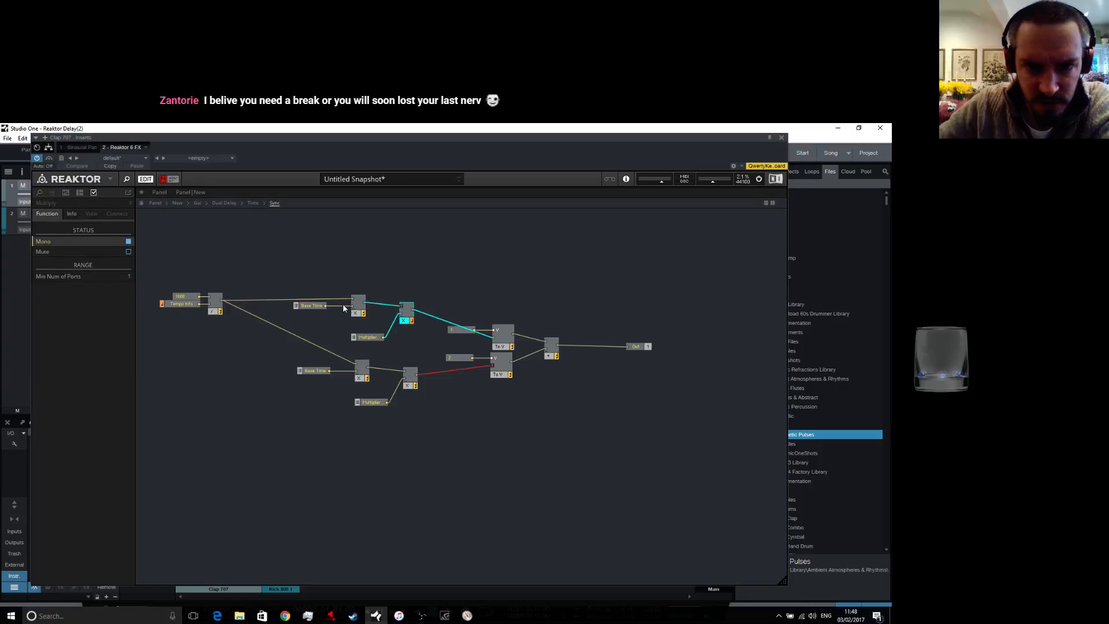
{"action": "left_click", "coordinate": [358, 313]}
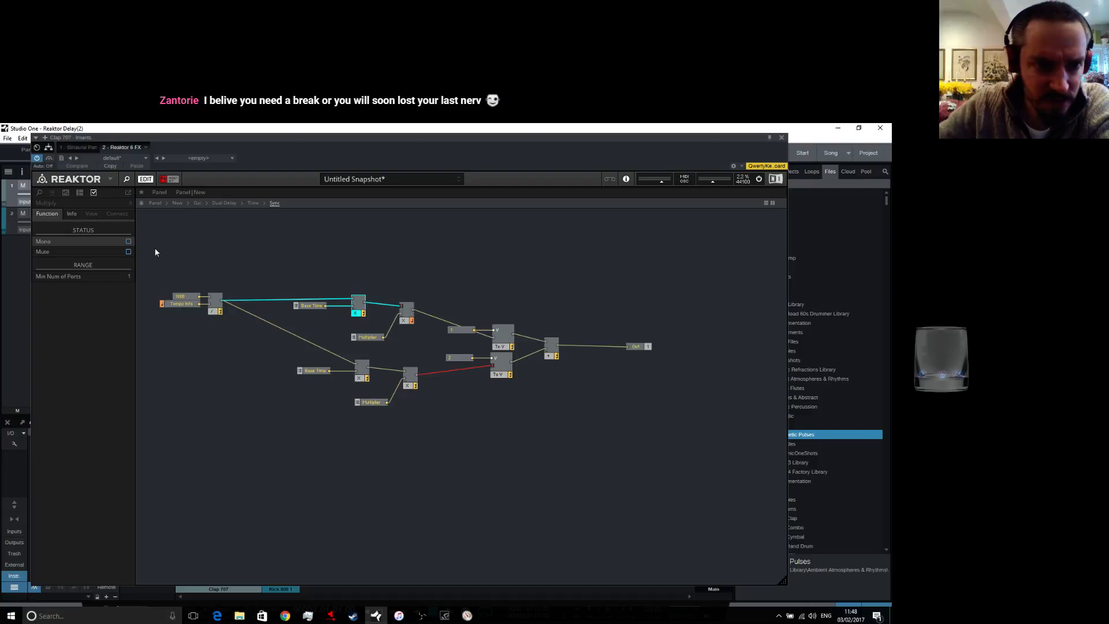
{"action": "left_click", "coordinate": [204, 426]}
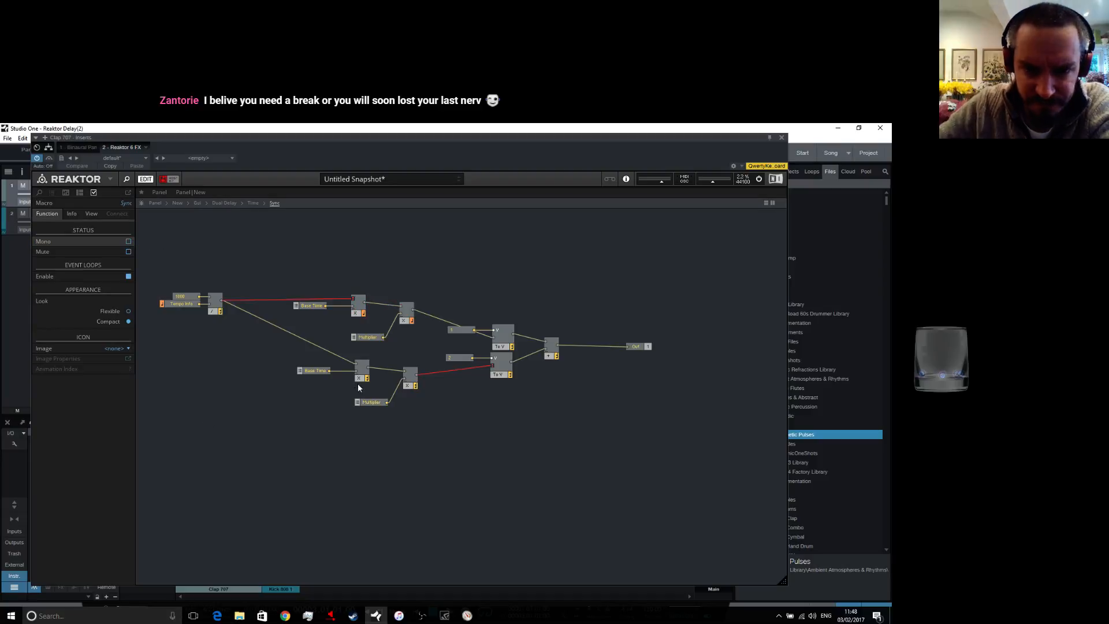
{"action": "left_click", "coordinate": [216, 299]}
{"action": "left_click", "coordinate": [236, 413]}
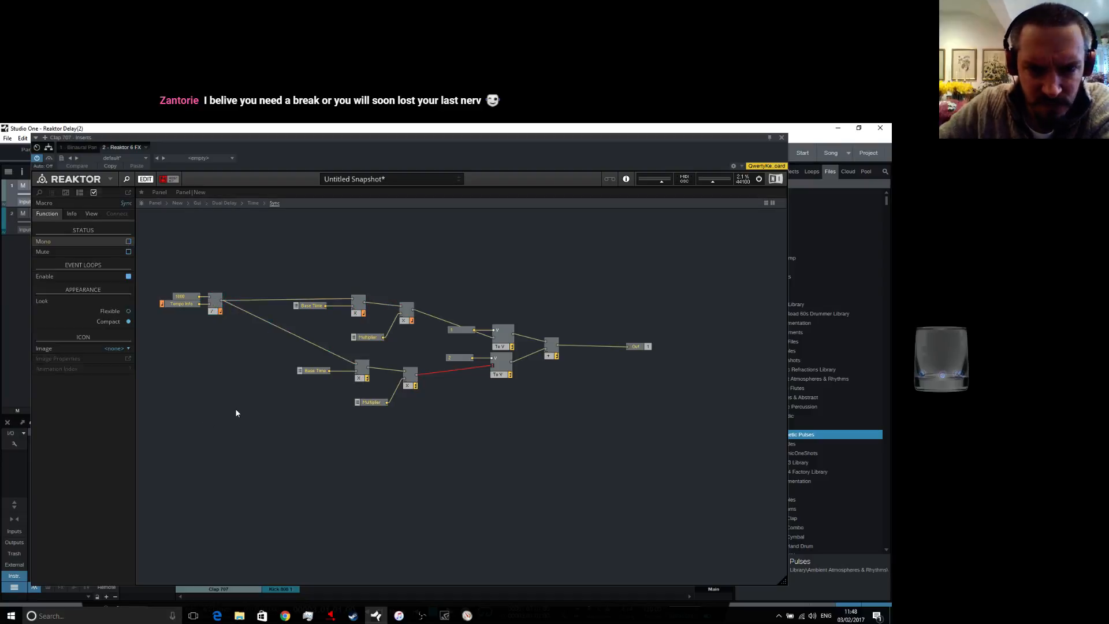
{"action": "left_click", "coordinate": [413, 385]}
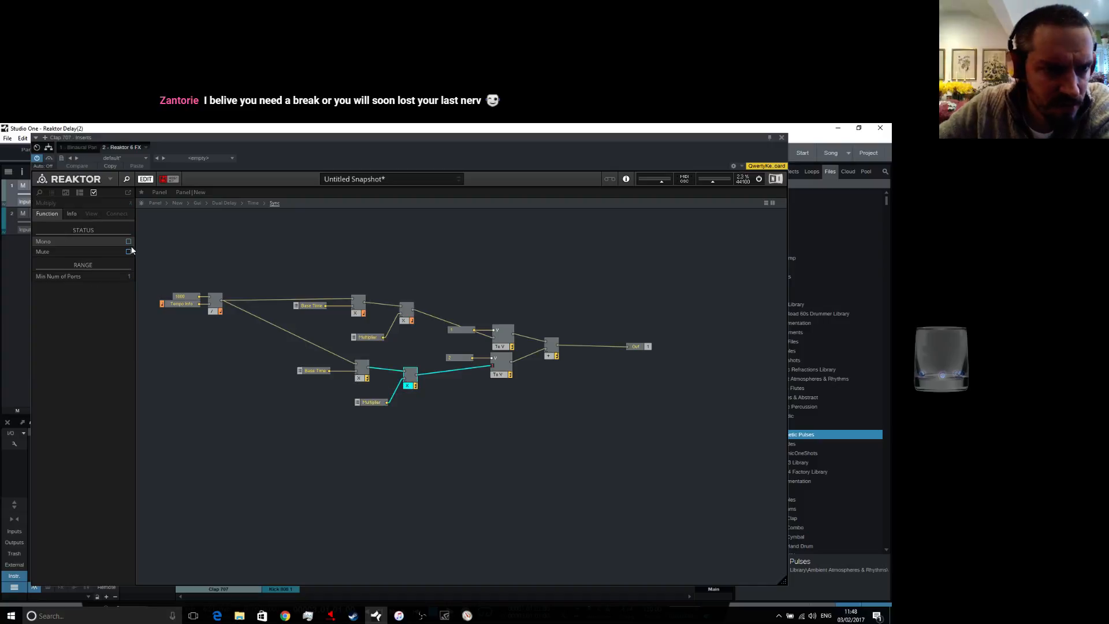
{"action": "left_click", "coordinate": [360, 378]}
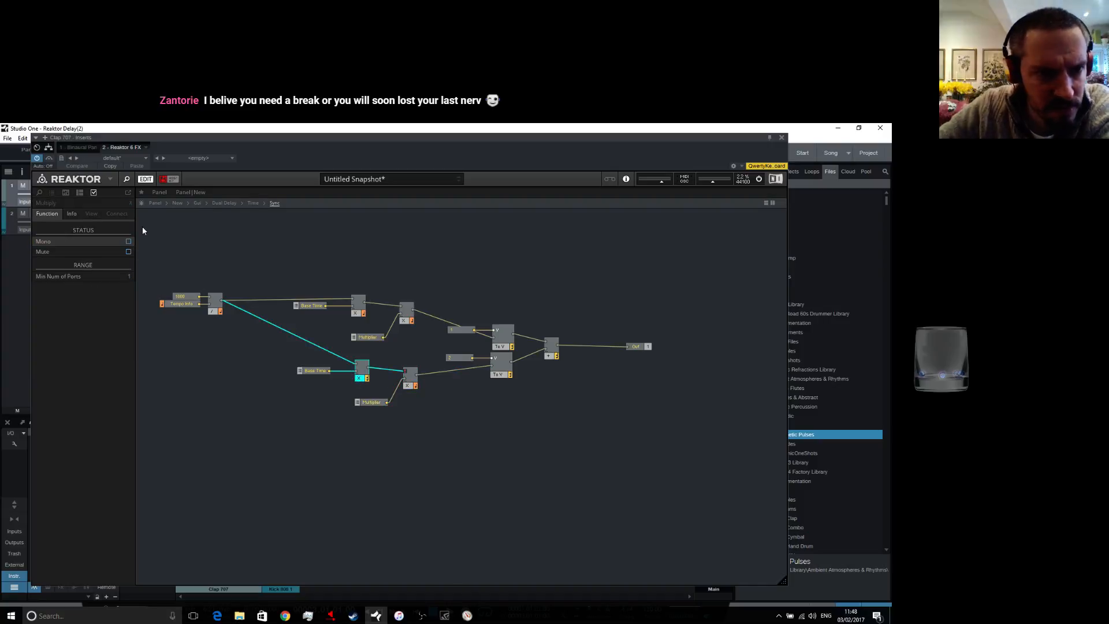
{"action": "left_click", "coordinate": [231, 426]}
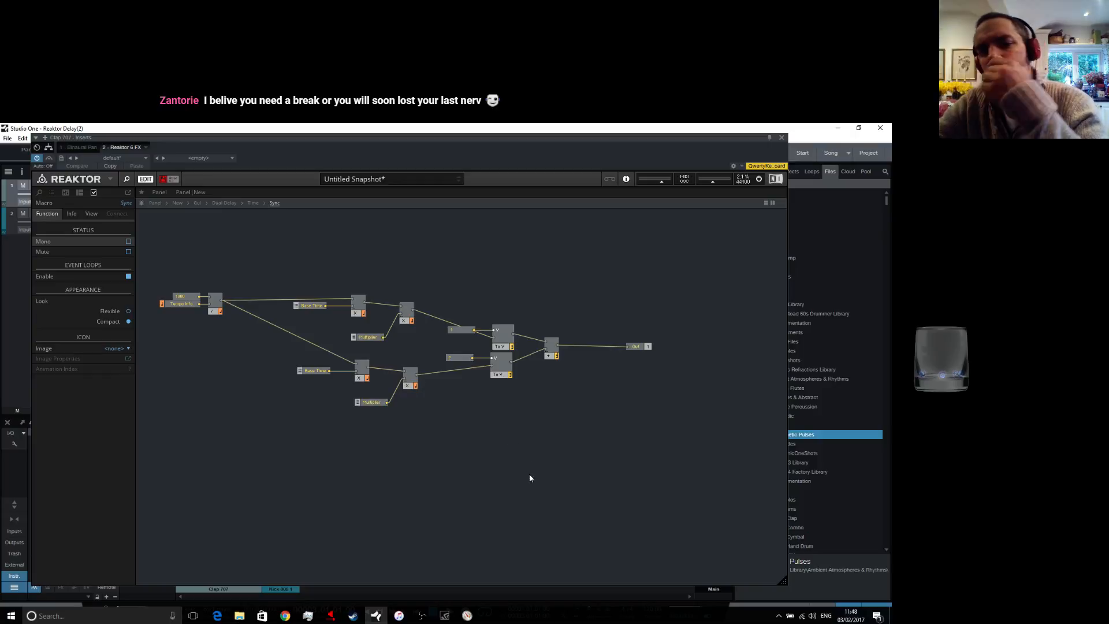
Append L to the names of the Base Time and Multiplier lists in the upper chain
{"action": "double_click", "coordinate": [487, 415]}
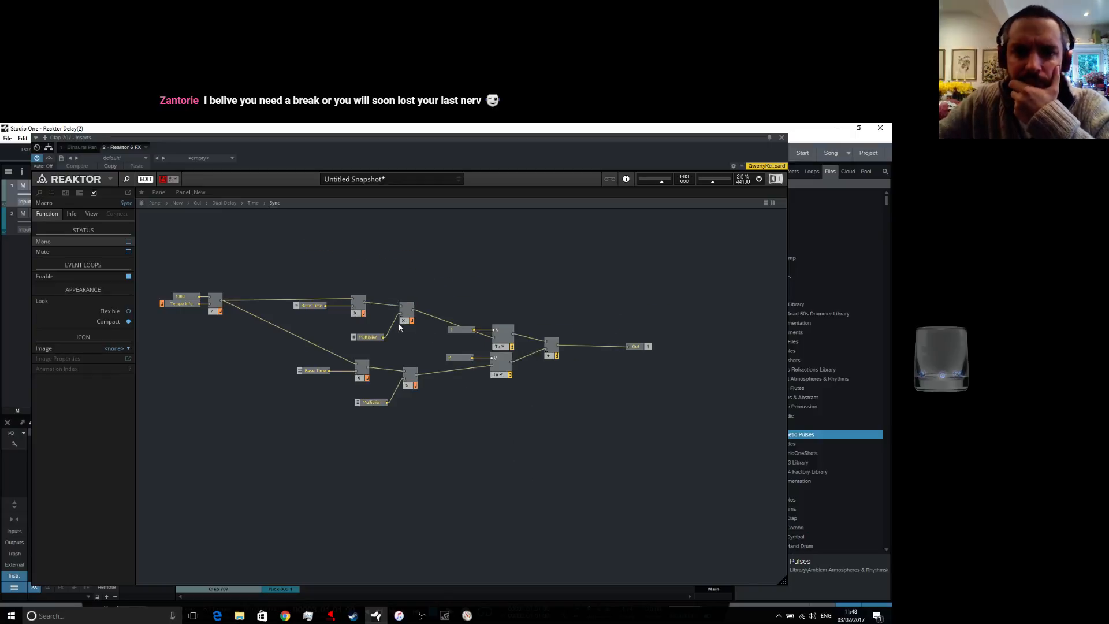
{"action": "double_click", "coordinate": [404, 328]}
{"action": "left_click", "coordinate": [319, 307]}
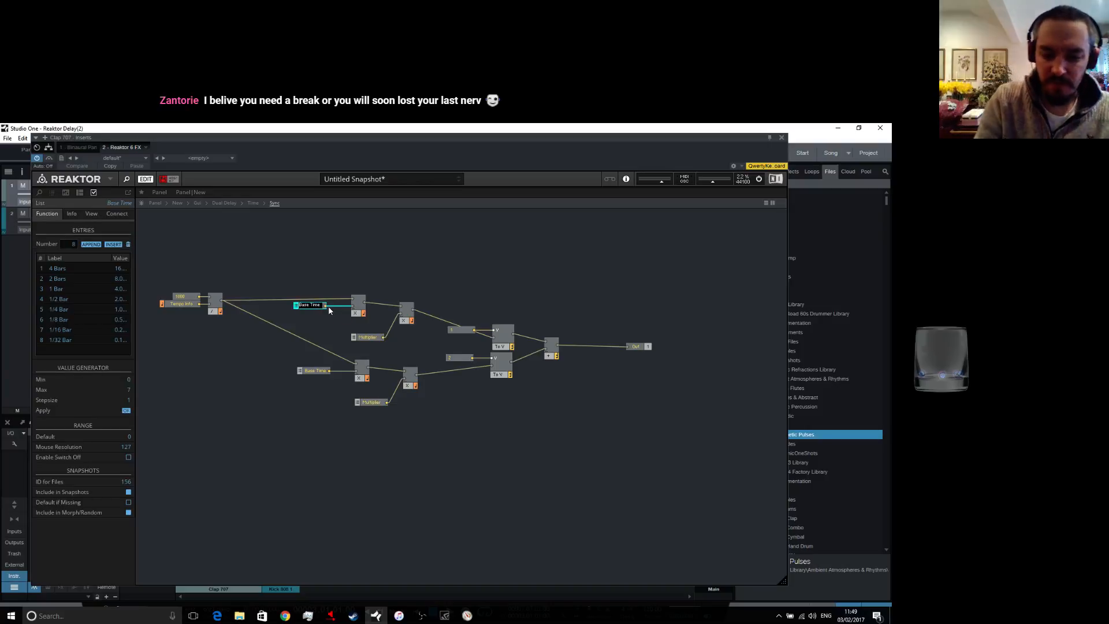
{"action": "left_click", "coordinate": [370, 338]}
{"action": "double_click", "coordinate": [372, 340]}
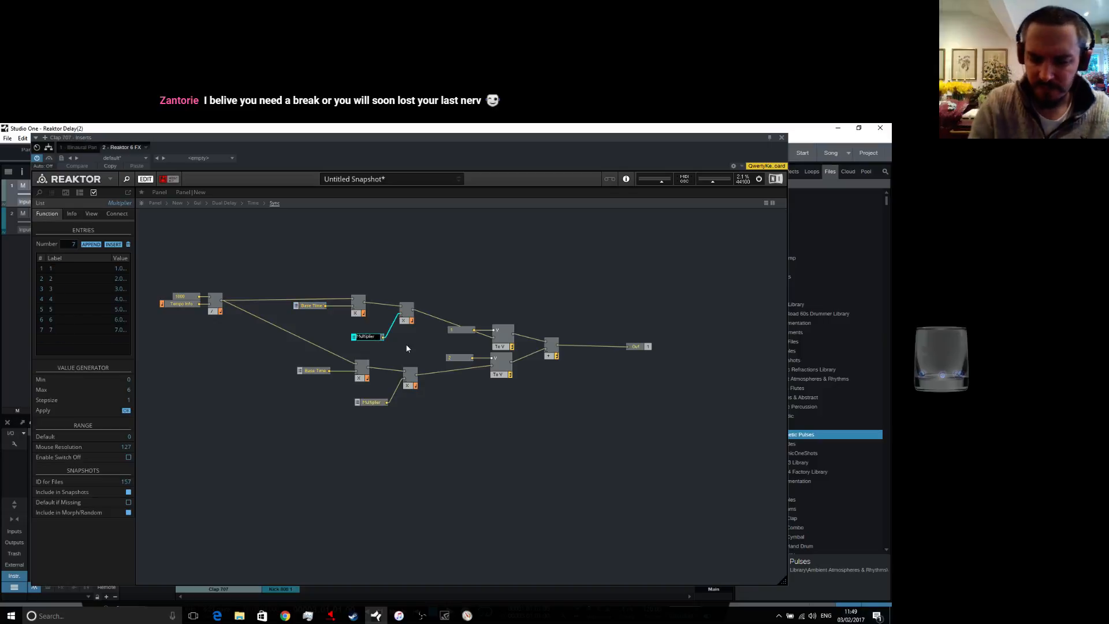
{"action": "type", "text": "L"}
{"action": "left_click", "coordinate": [308, 453]}
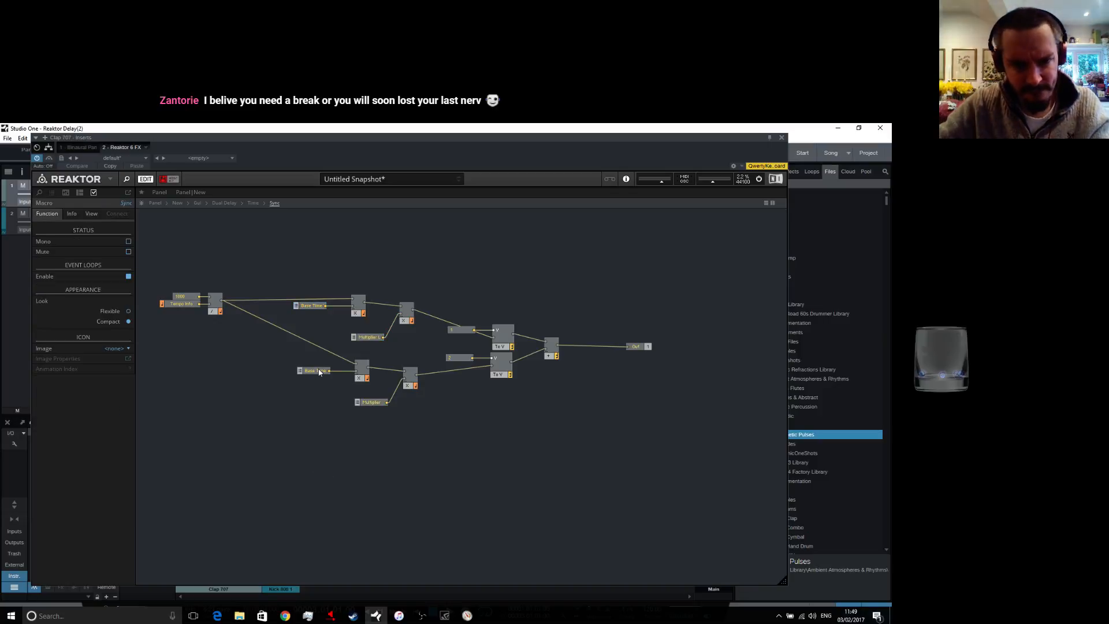
Rename the lower chain's lists in the Sync macro to Base Time R and Multiplier R
{"action": "left_click", "coordinate": [318, 372]}
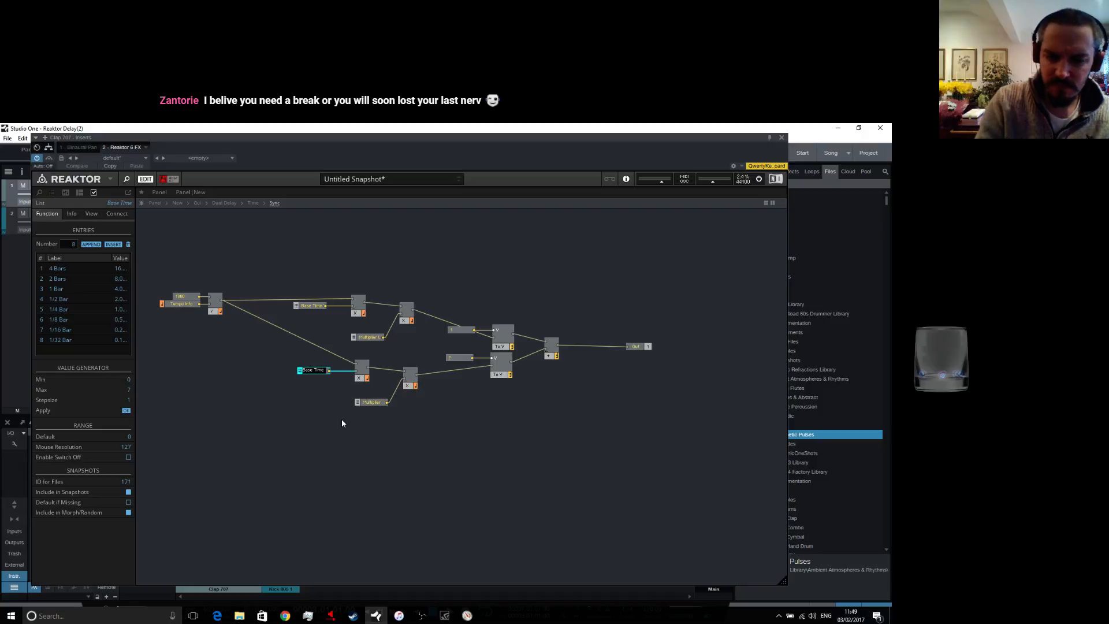
{"action": "type", "text": "L"}
{"action": "left_click", "coordinate": [371, 402]}
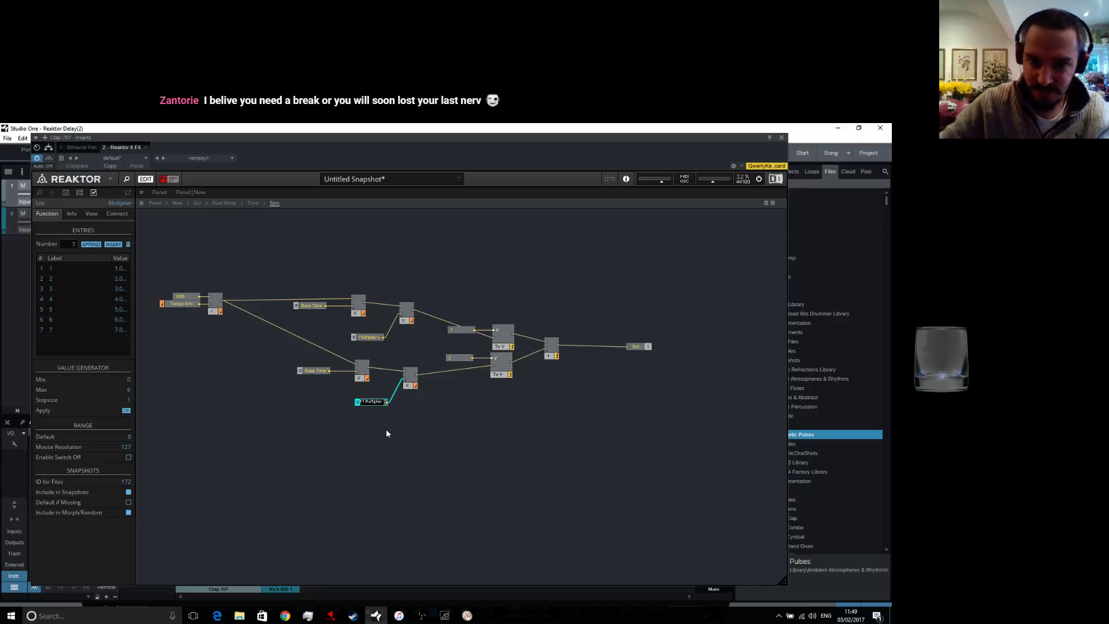
{"action": "key", "text": "BackSpace"}
{"action": "key", "text": "BackSpace"}
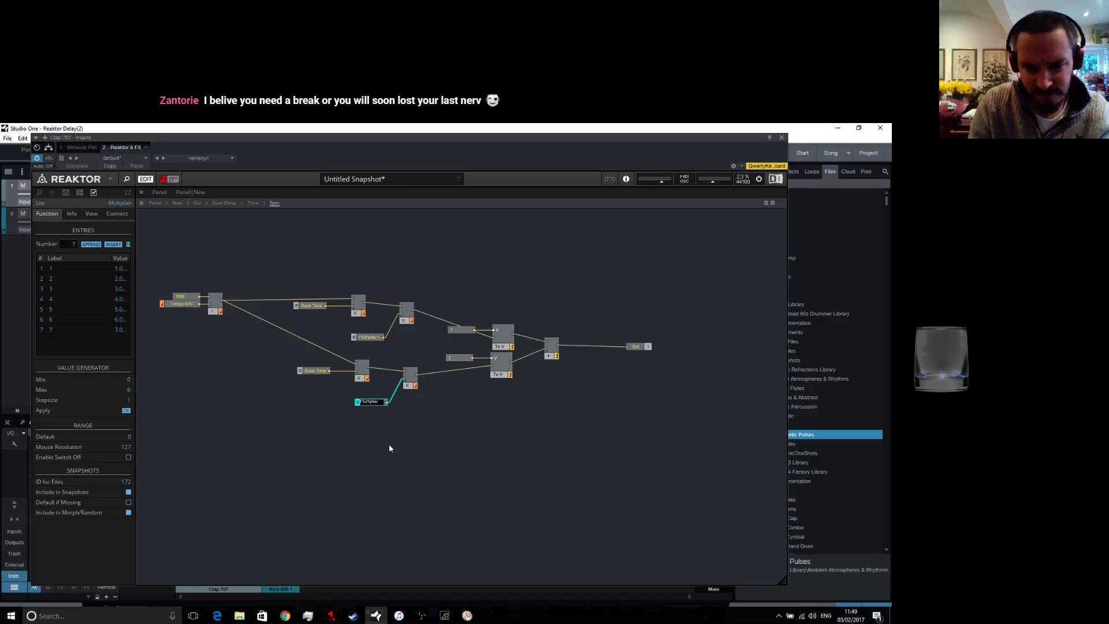
{"action": "type", "text": "R"}
{"action": "key", "text": "Return"}
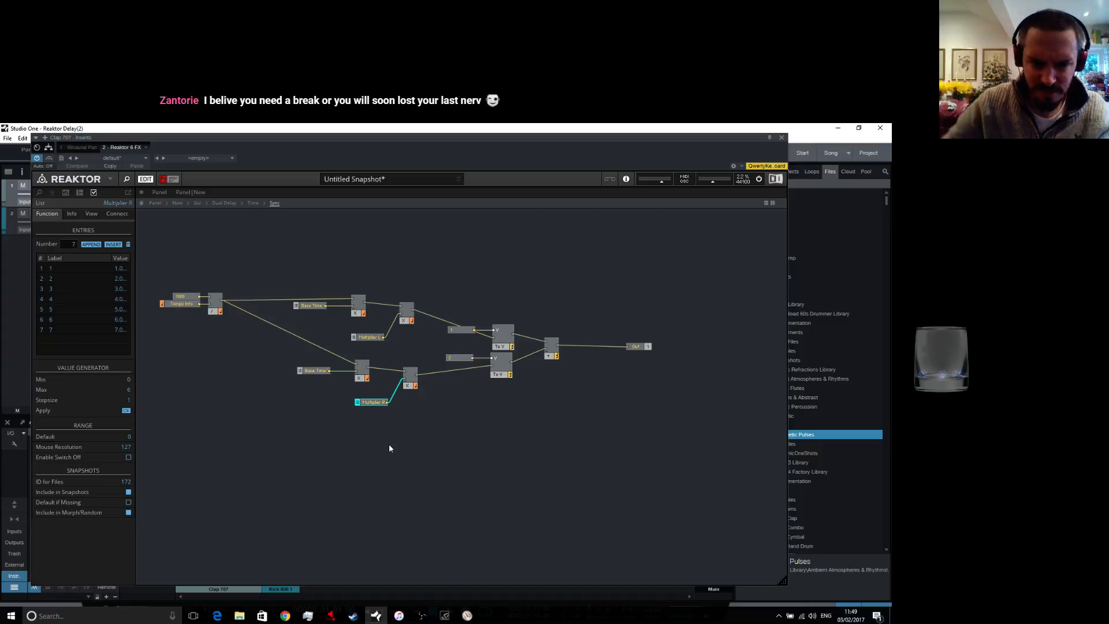
{"action": "left_click", "coordinate": [315, 371]}
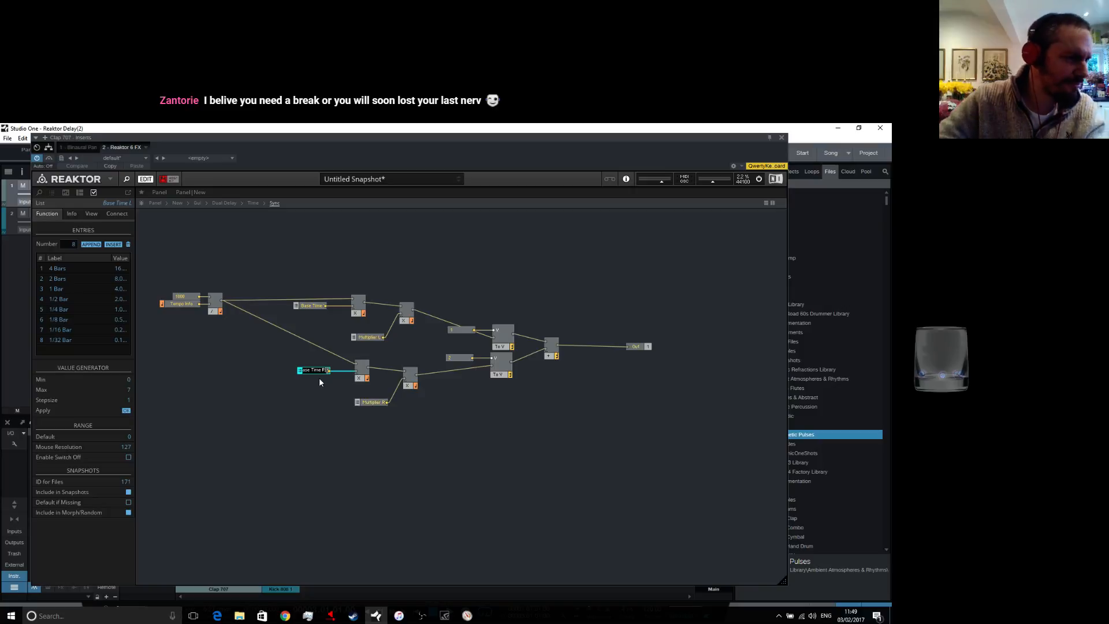
{"action": "left_click", "coordinate": [298, 427]}
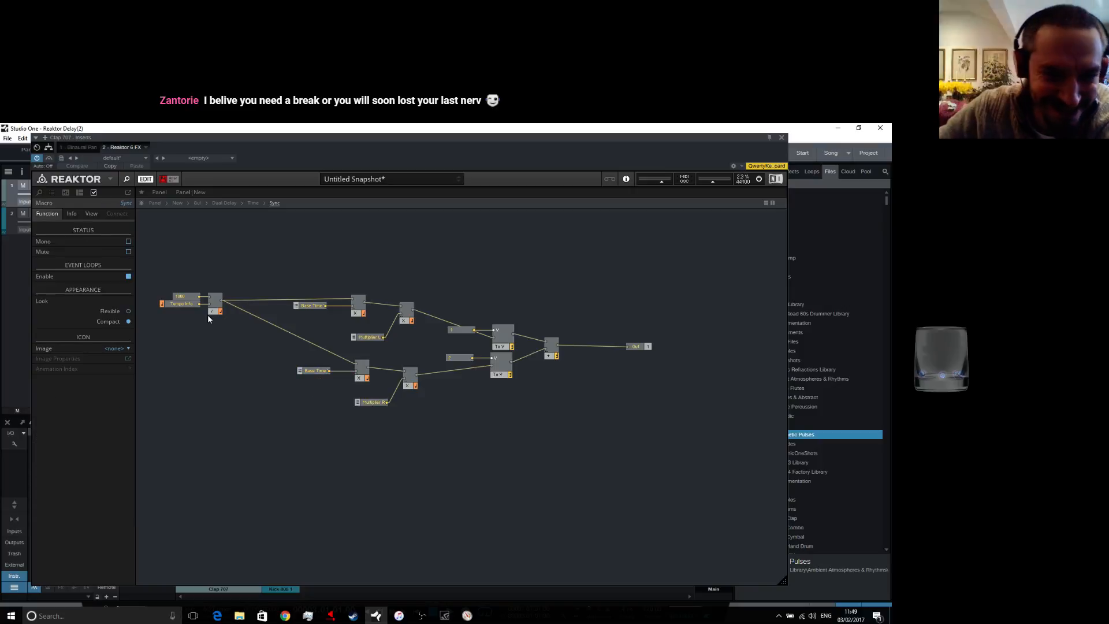
Go from the Sync macro to the Gui's Stereo Delay macro and line up the rotation send with the Rotation control
{"action": "double_click", "coordinate": [231, 368]}
{"action": "left_click_drag", "start_coordinate": [423, 329], "coordinate": [420, 317]}
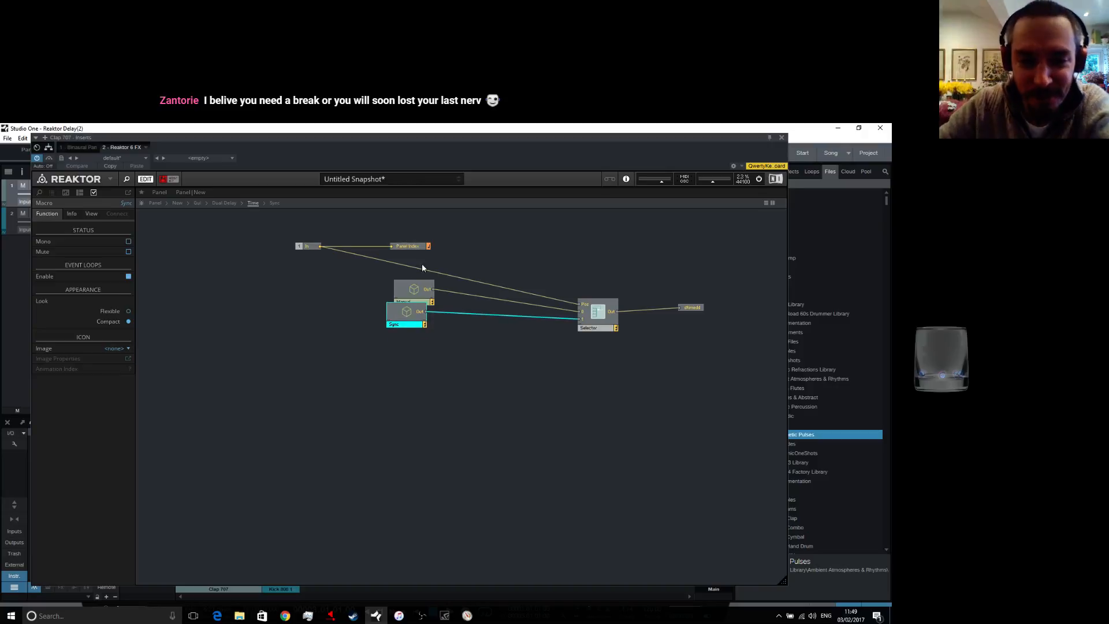
{"action": "left_click_drag", "start_coordinate": [410, 312], "coordinate": [420, 317]}
{"action": "double_click", "coordinate": [448, 378]}
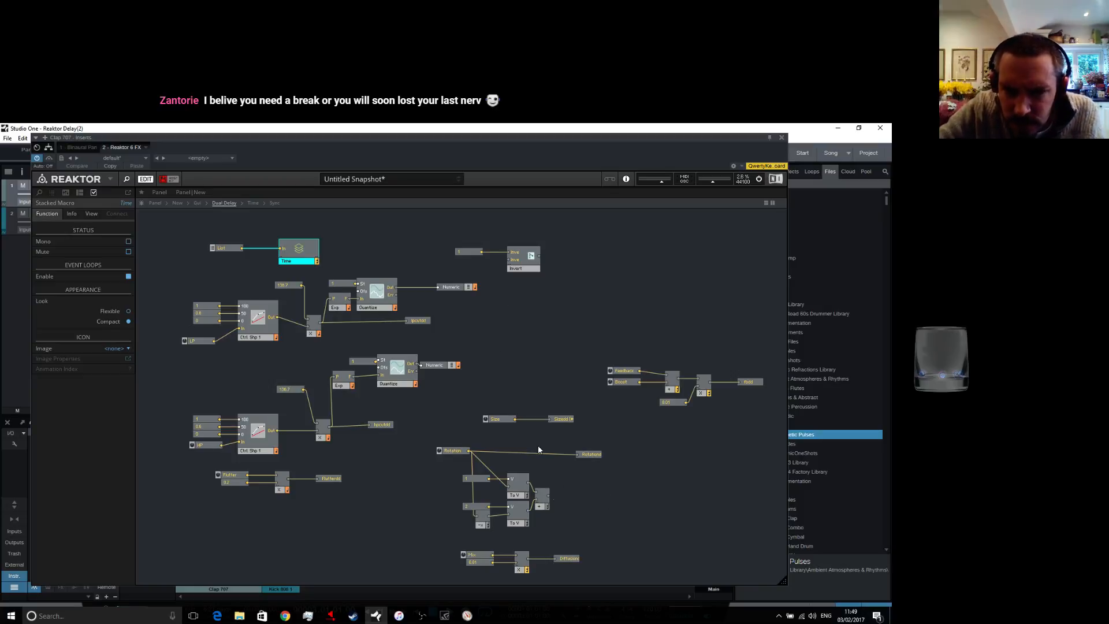
{"action": "double_click", "coordinate": [500, 390]}
{"action": "double_click", "coordinate": [389, 296]}
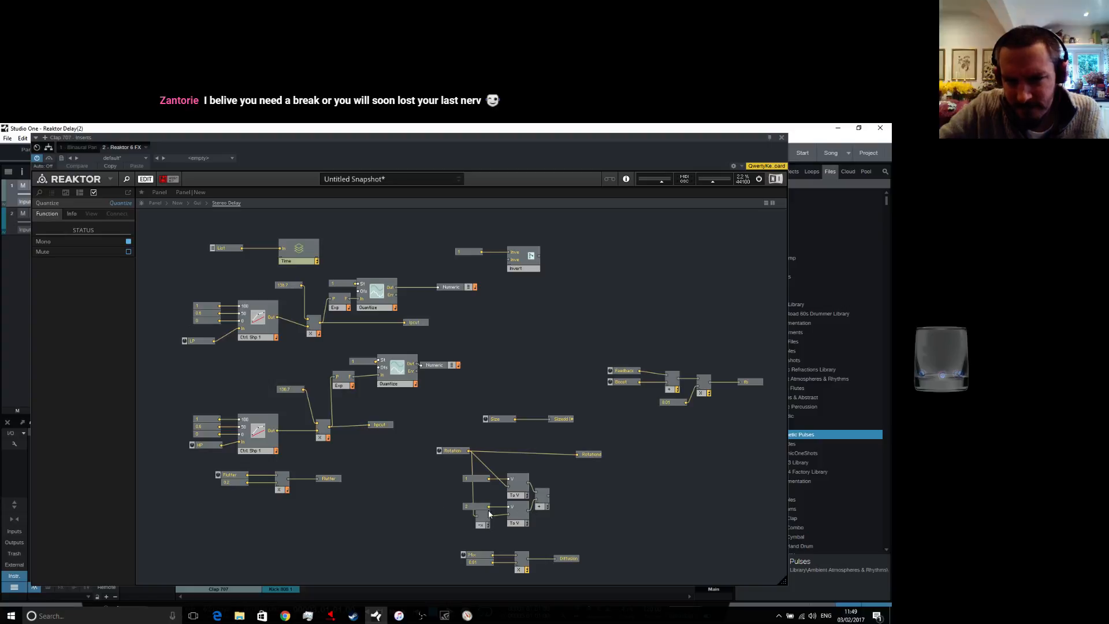
{"action": "left_click_drag", "start_coordinate": [585, 456], "coordinate": [585, 452]}
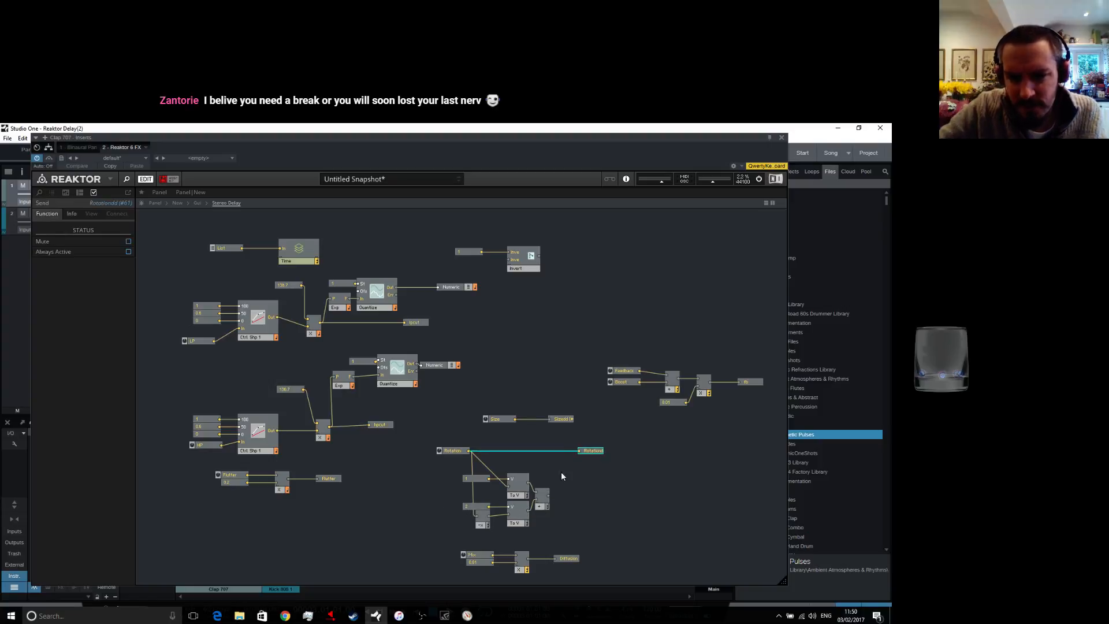
Rename the send fed by the Size control in the Gui's Stereo Delay macro to Size
{"action": "left_click", "coordinate": [518, 344]}
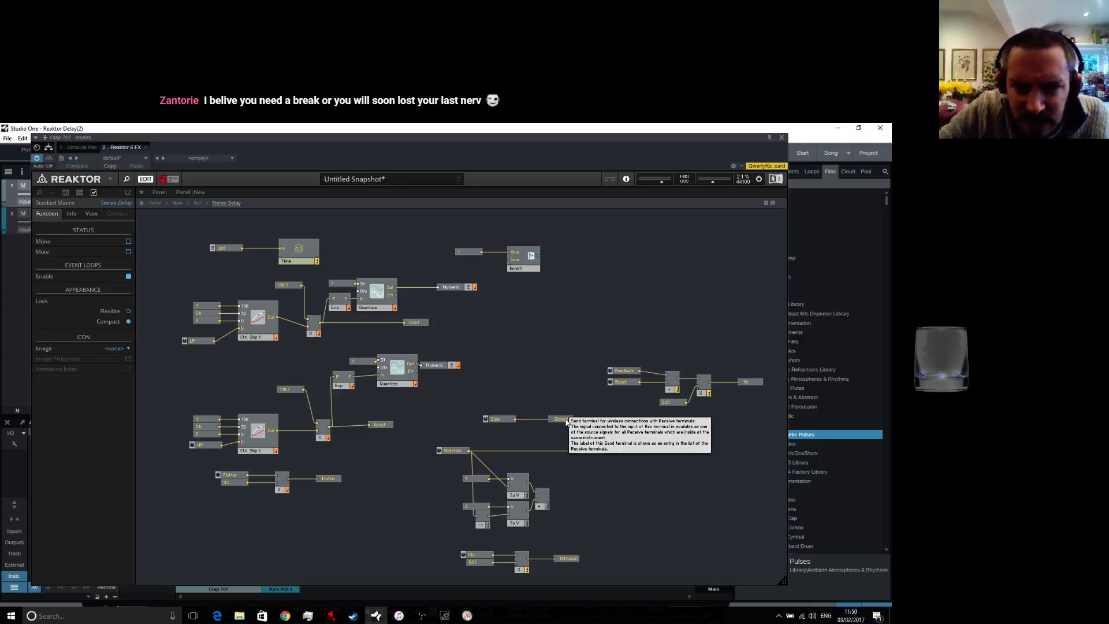
{"action": "double_click", "coordinate": [515, 330]}
{"action": "double_click", "coordinate": [402, 301]}
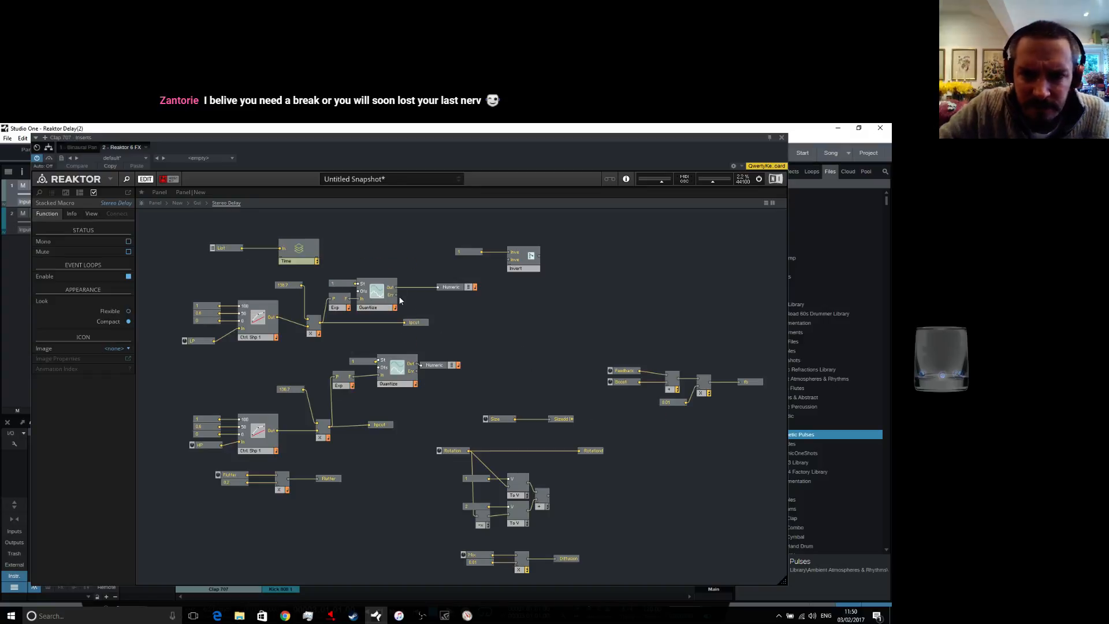
{"action": "left_click", "coordinate": [558, 419]}
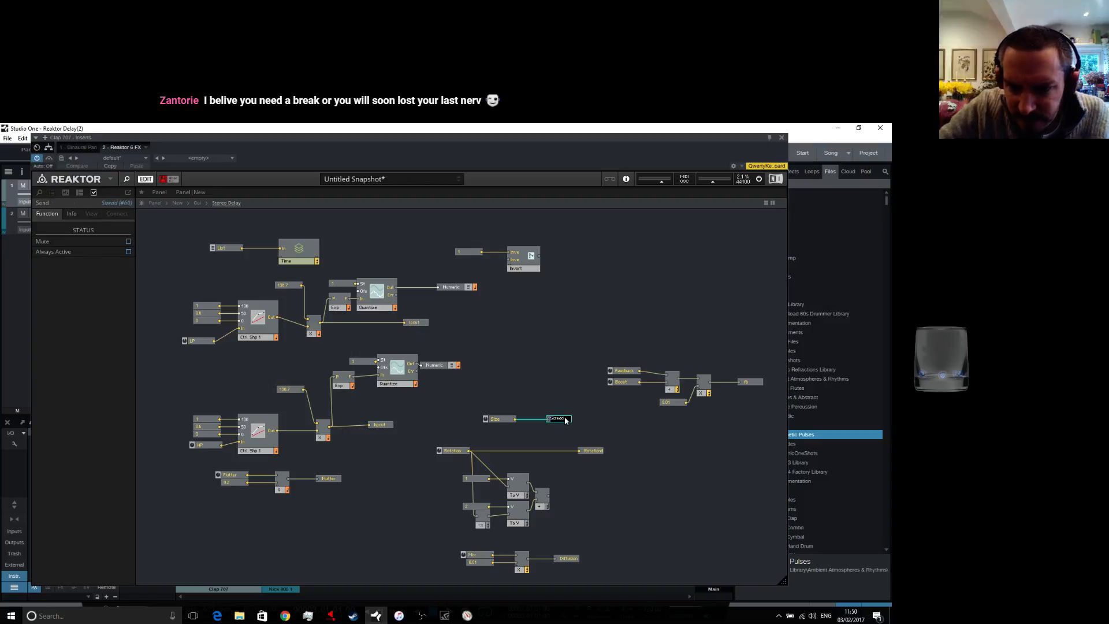
{"action": "left_click", "coordinate": [560, 374]}
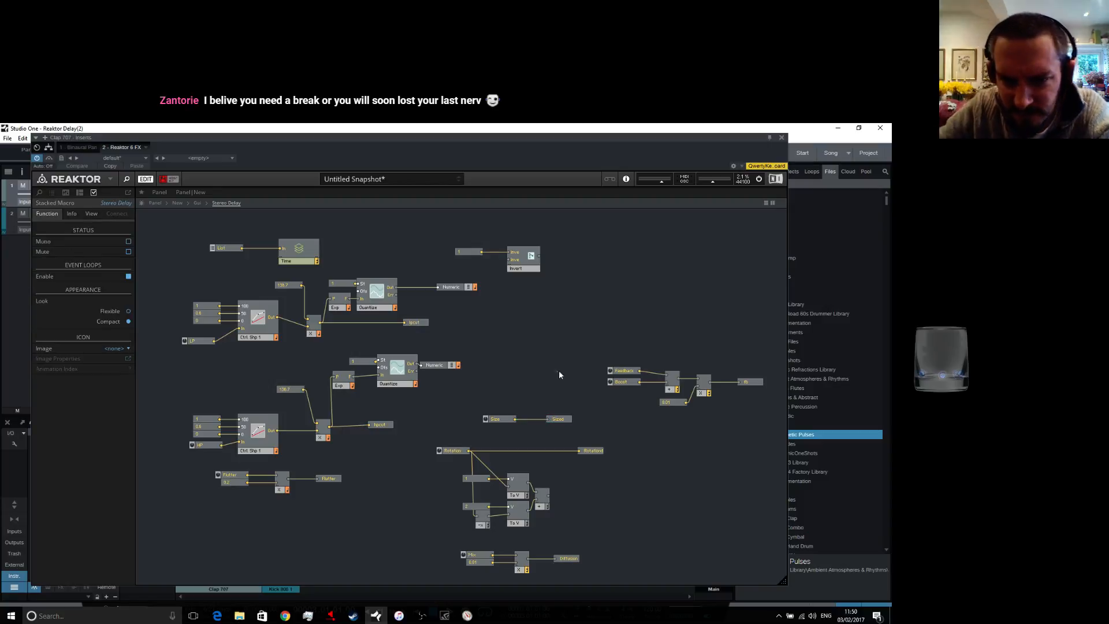
{"action": "left_click_drag", "start_coordinate": [566, 419], "coordinate": [564, 420]}
{"action": "double_click", "coordinate": [565, 419]}
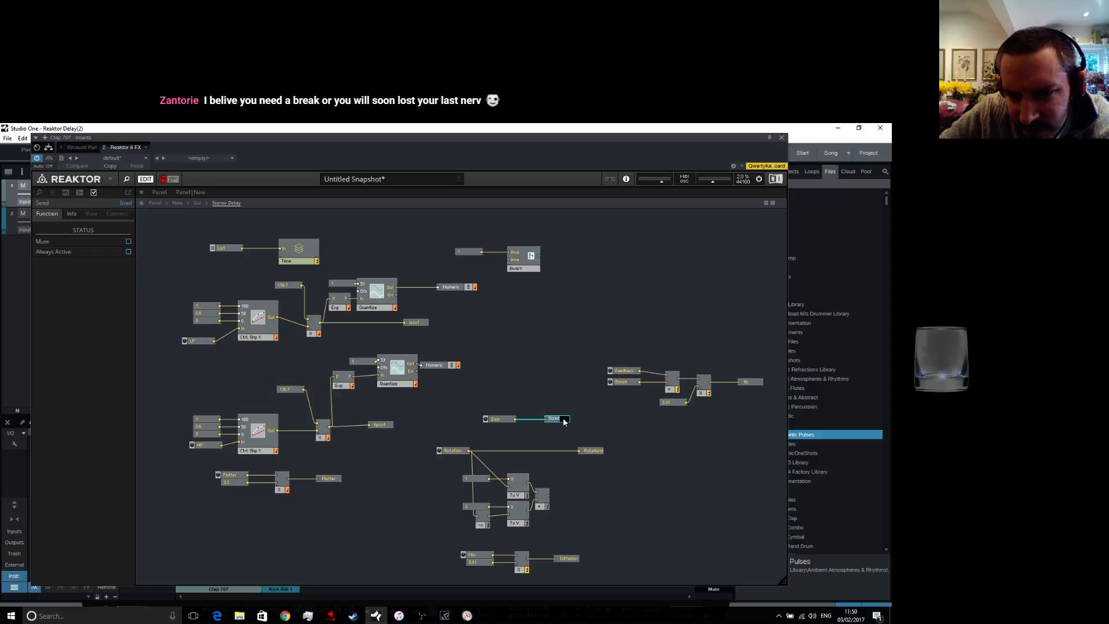
{"action": "left_click", "coordinate": [564, 419]}
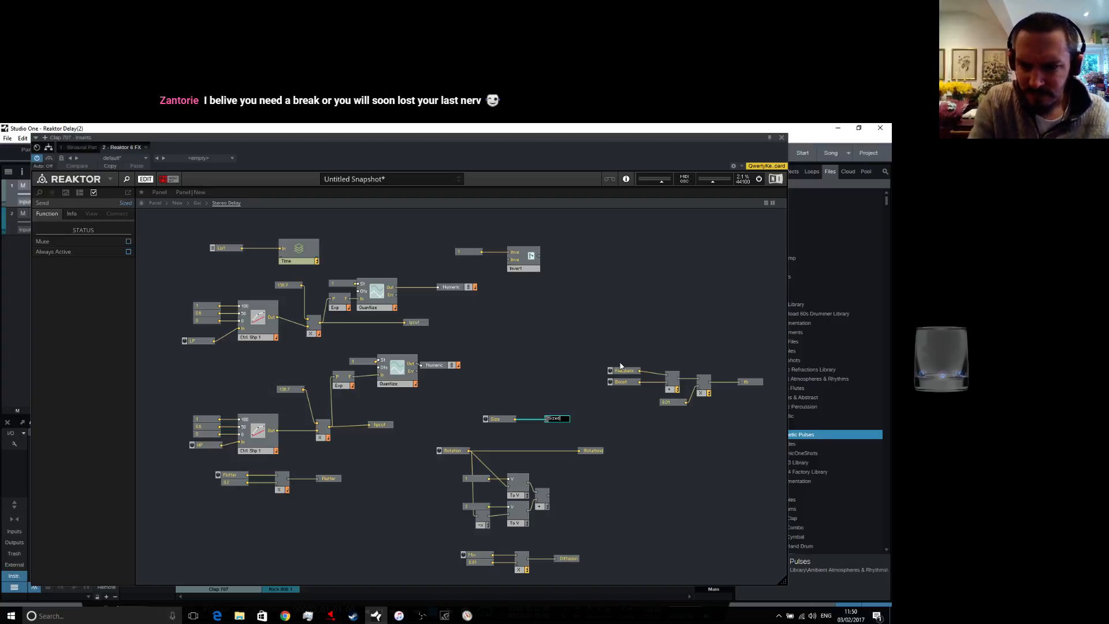
{"action": "key", "text": "Return"}
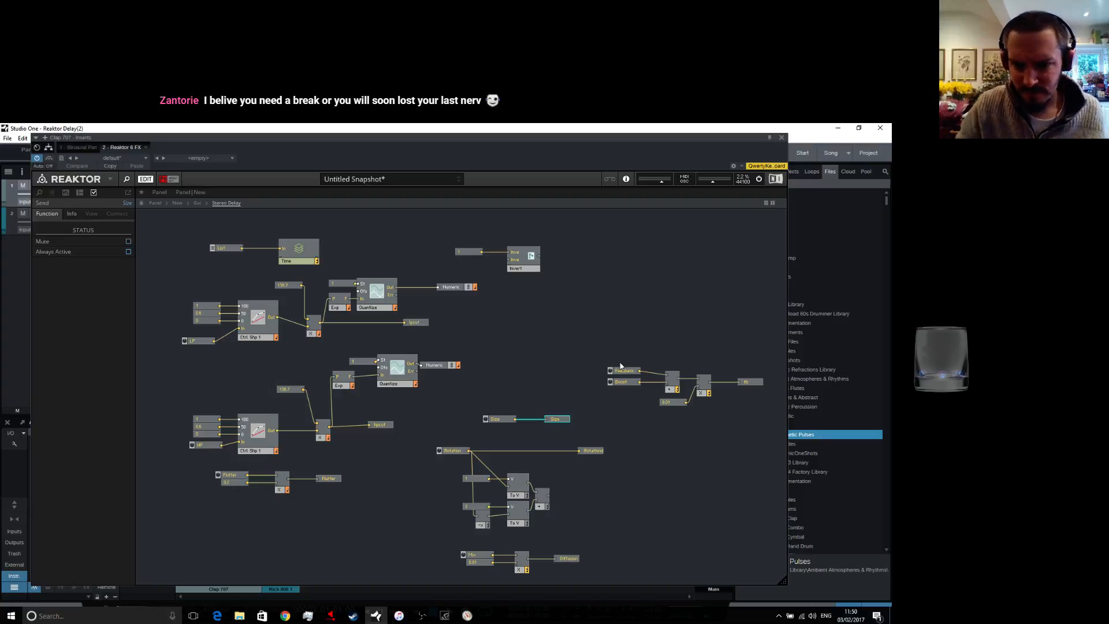
{"action": "left_click", "coordinate": [532, 359]}
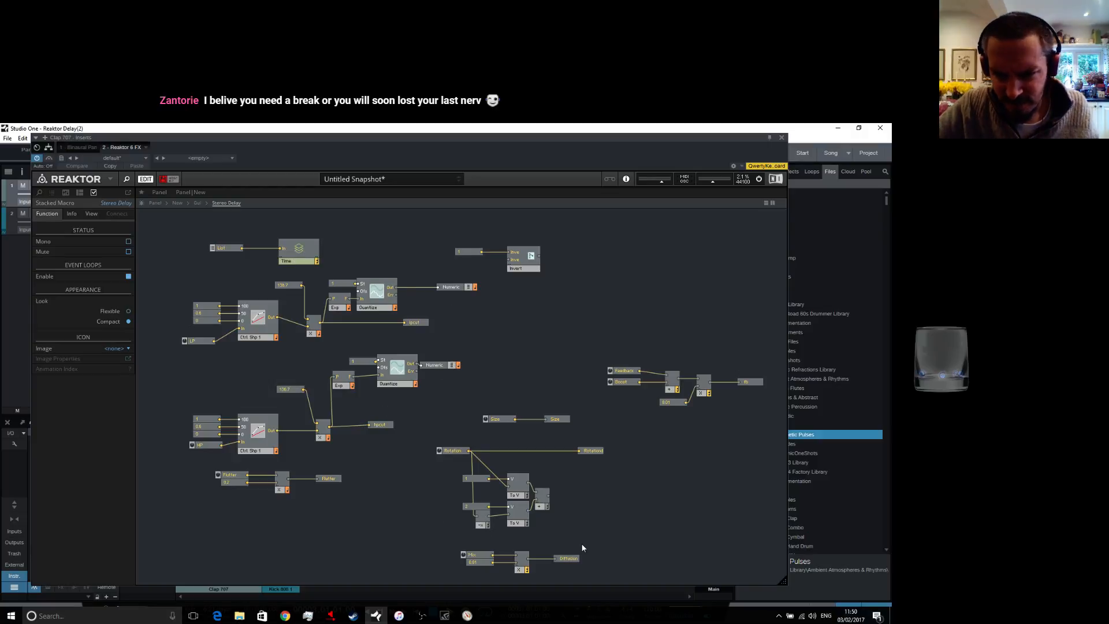
Rename the send fed by the Rotation control in the Stereo Delay macro to Rotation
{"action": "left_click", "coordinate": [595, 451]}
{"action": "left_click", "coordinate": [594, 451]}
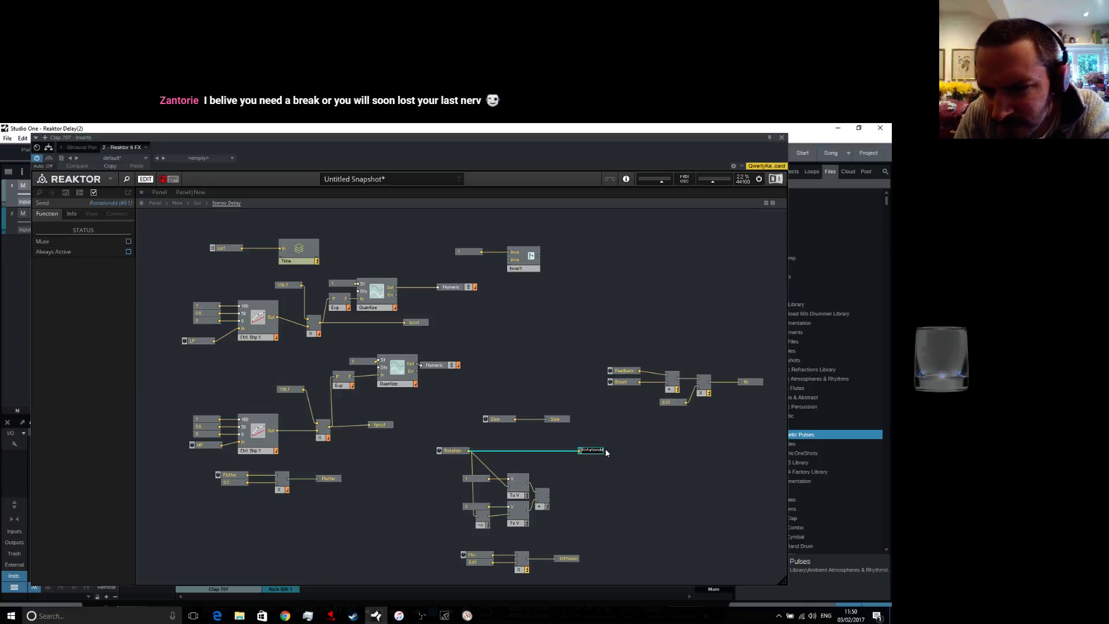
{"action": "key", "text": "Right"}
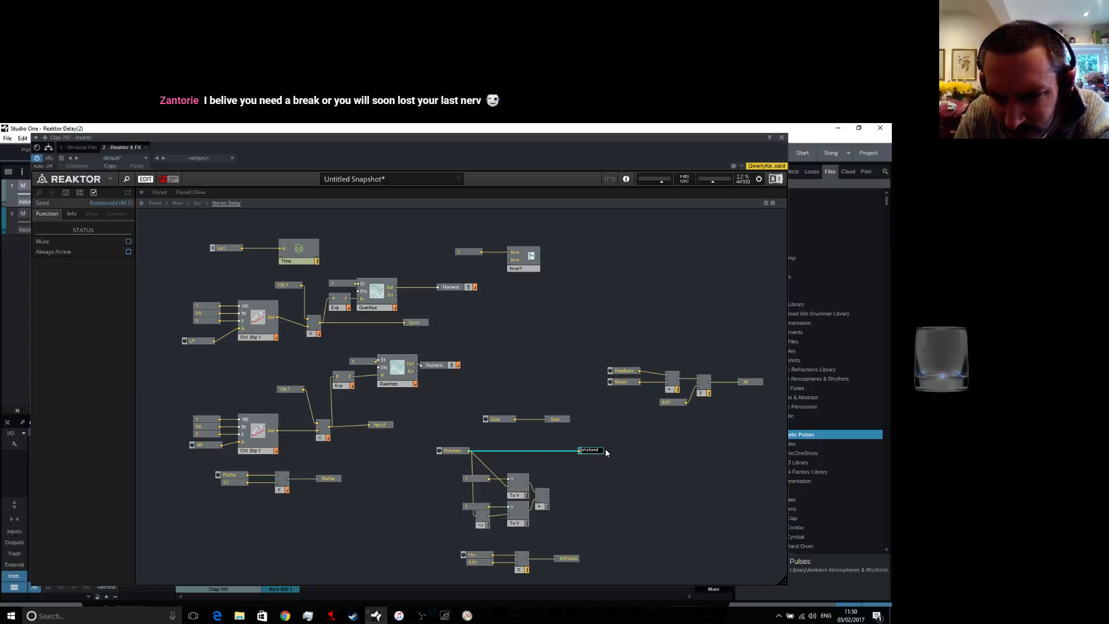
{"action": "key", "text": "Return"}
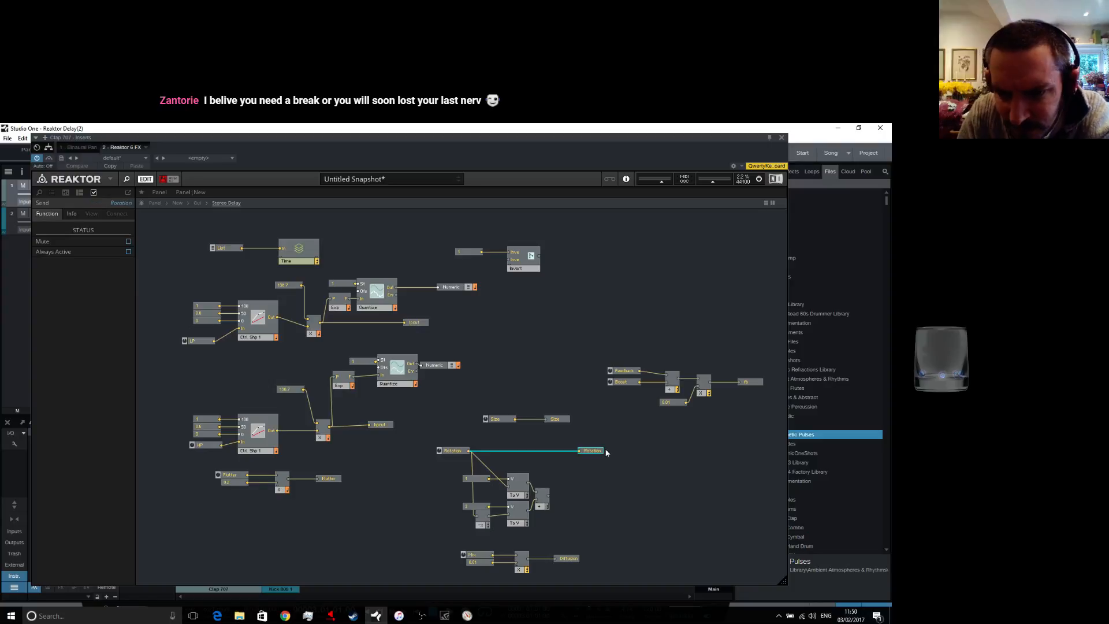
Compare the send names in the Gui's Dual Delay macro with those in its Stereo Delay macro
{"action": "left_click", "coordinate": [514, 339]}
{"action": "double_click", "coordinate": [511, 342]}
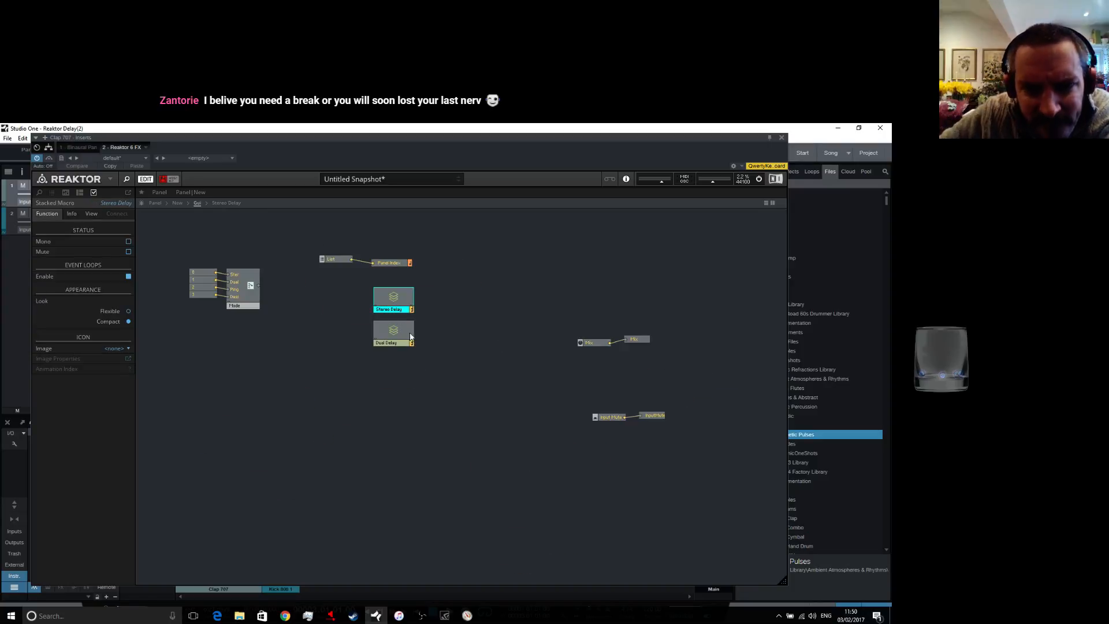
{"action": "double_click", "coordinate": [387, 329]}
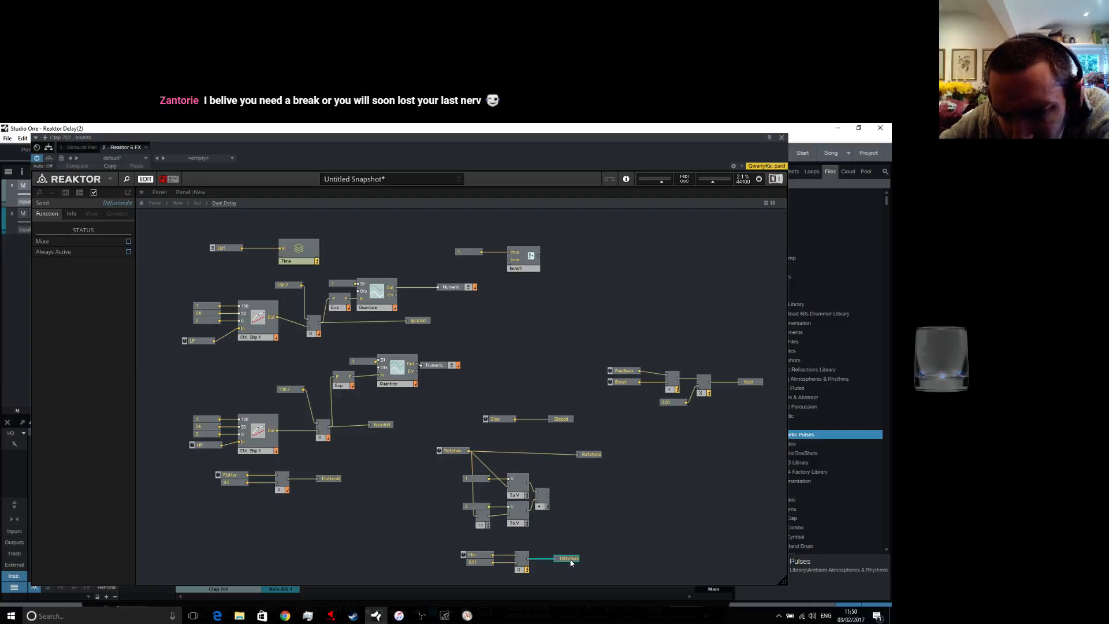
{"action": "double_click", "coordinate": [382, 250]}
{"action": "double_click", "coordinate": [395, 295]}
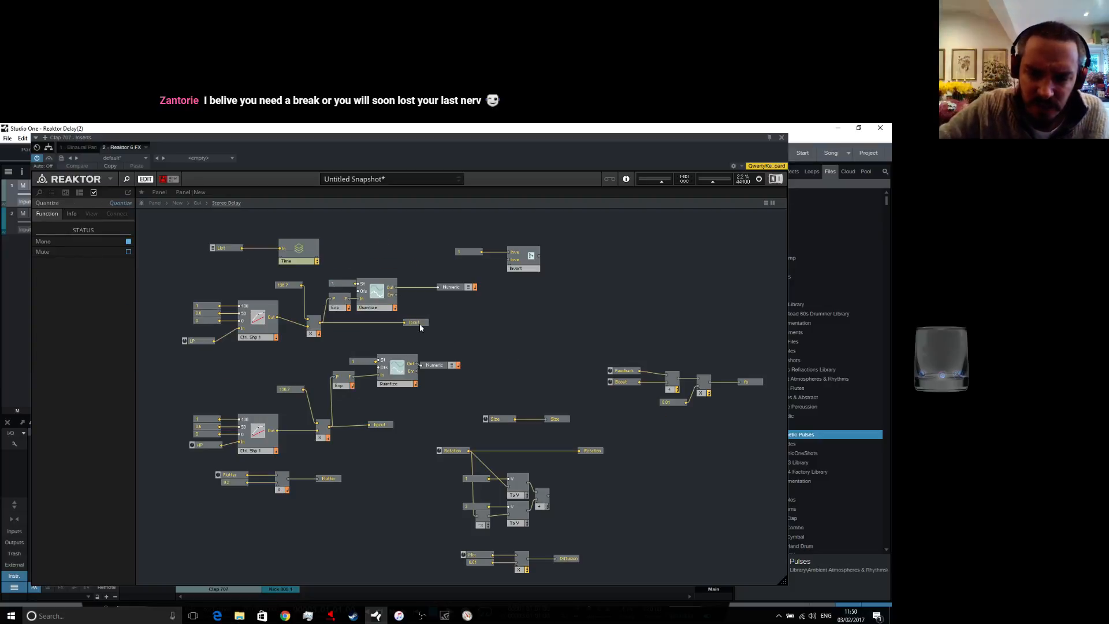
Check which sends the time, flutter, feedback, size, diffusion and filter cutoff receives use in the Stereo Delay audio macro
{"action": "left_click", "coordinate": [498, 340]}
{"action": "left_click", "coordinate": [176, 203]}
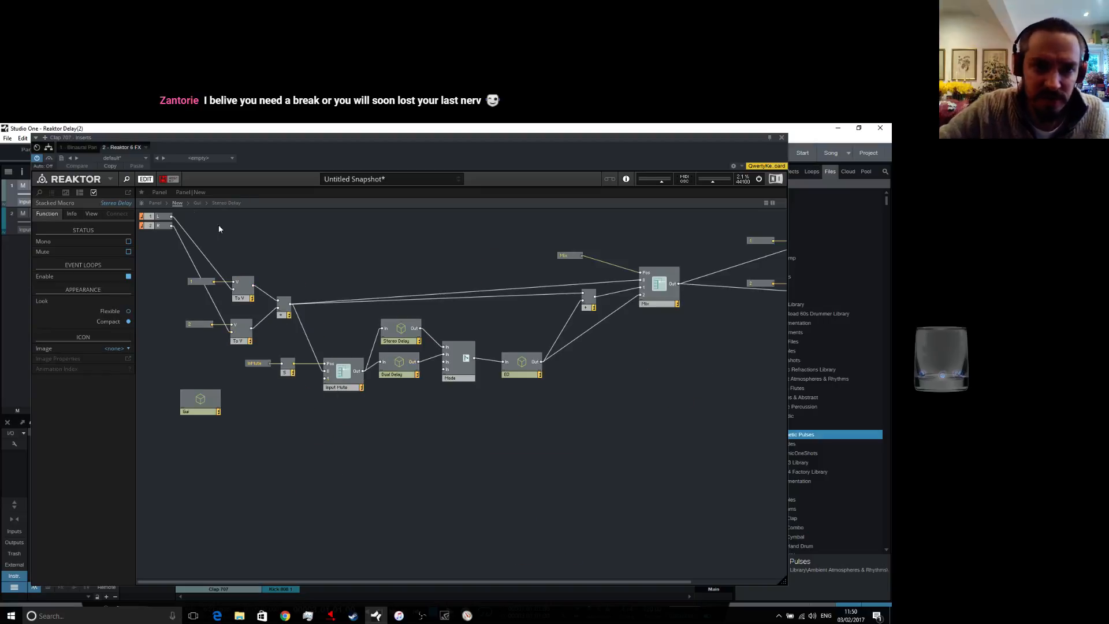
{"action": "double_click", "coordinate": [386, 339]}
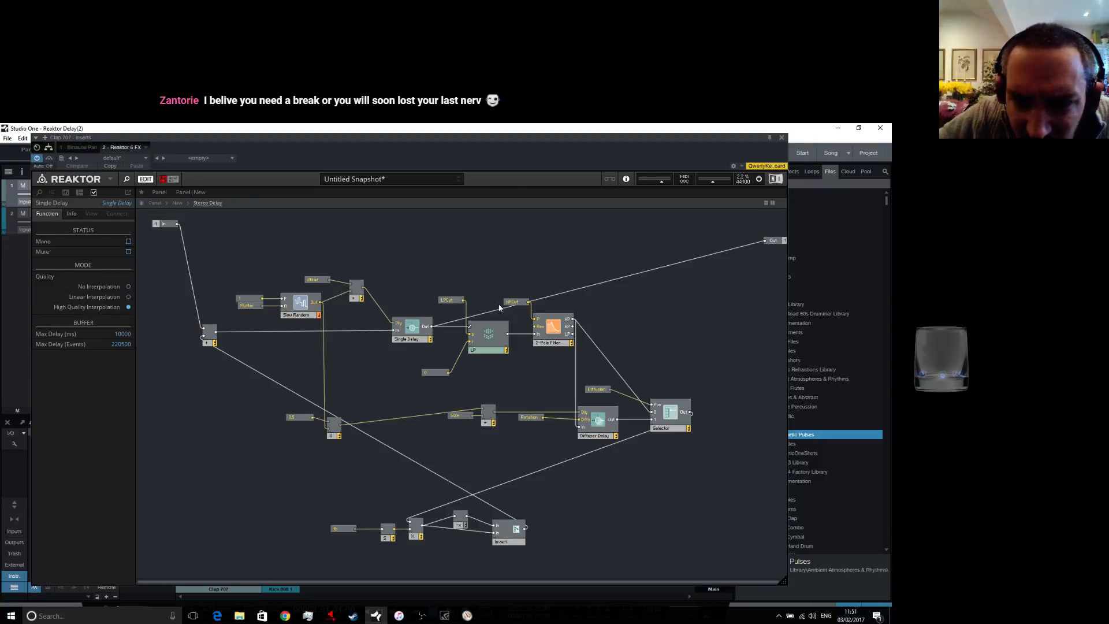
{"action": "left_click", "coordinate": [316, 279]}
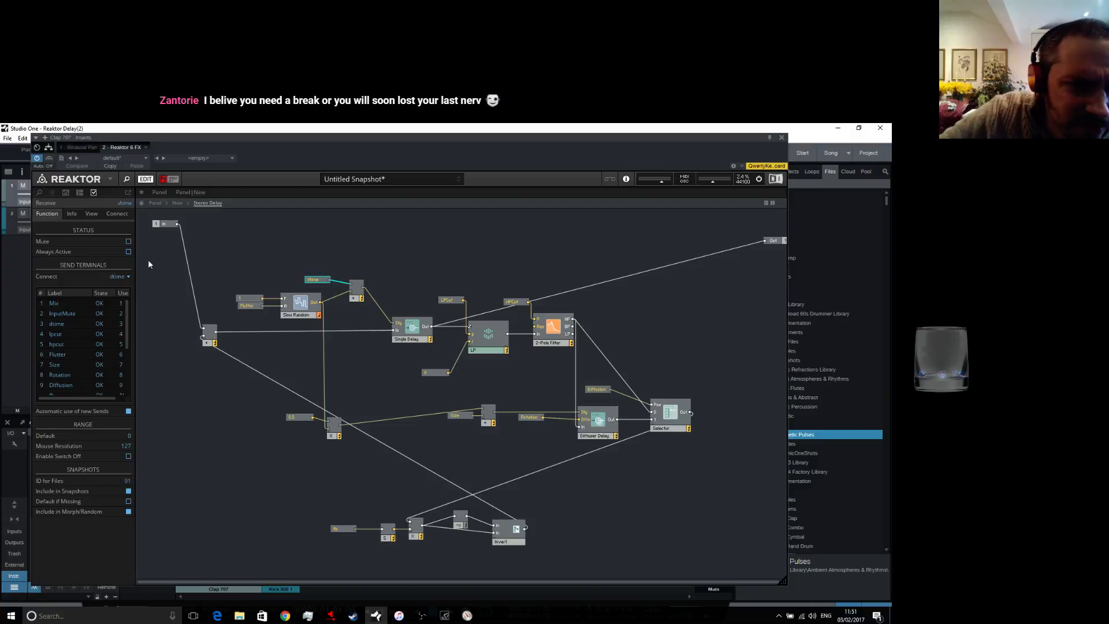
{"action": "left_click", "coordinate": [250, 306]}
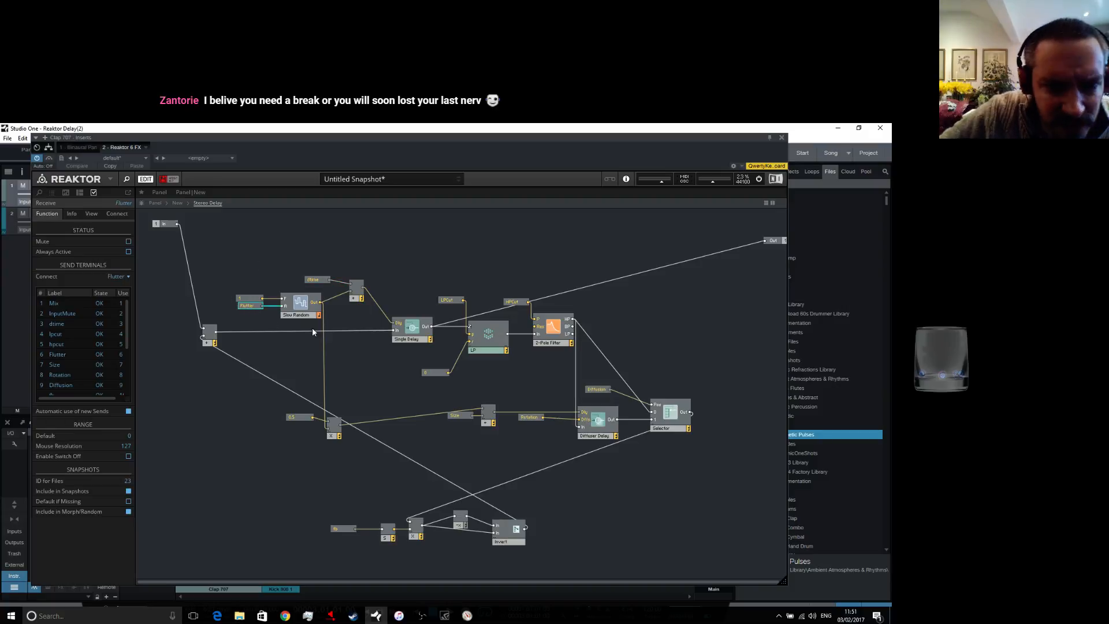
{"action": "left_click", "coordinate": [348, 529]}
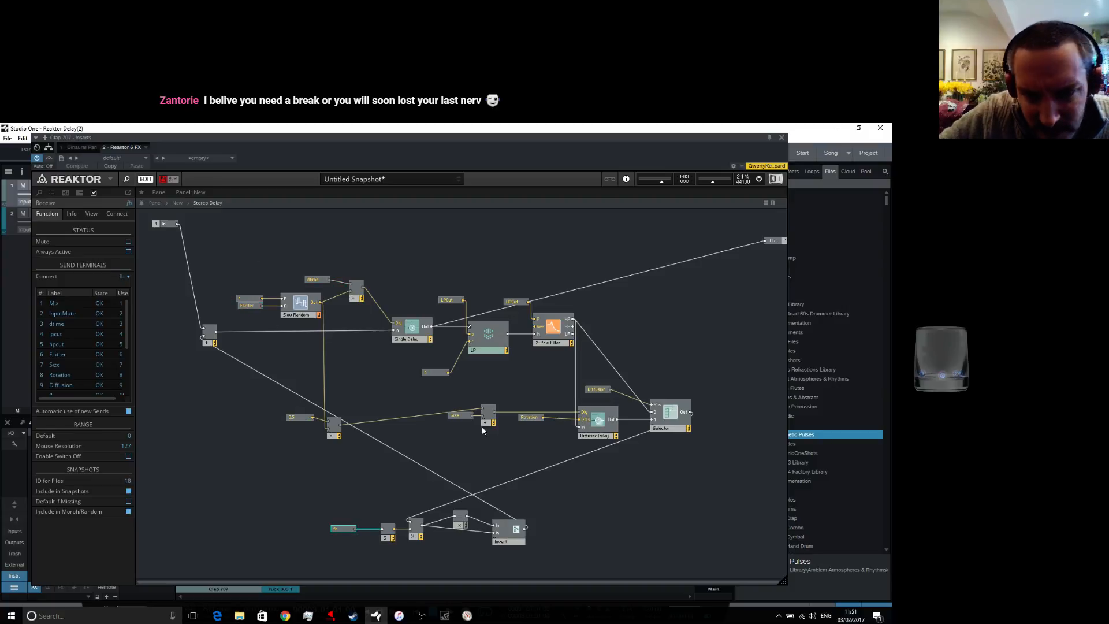
{"action": "left_click", "coordinate": [460, 416]}
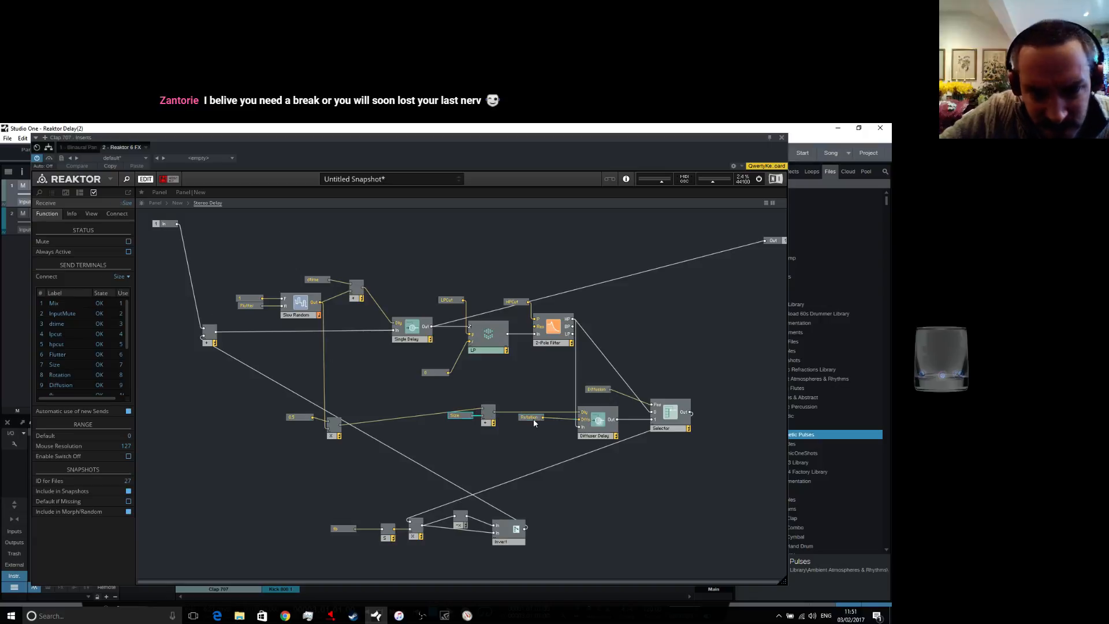
{"action": "left_click", "coordinate": [598, 391]}
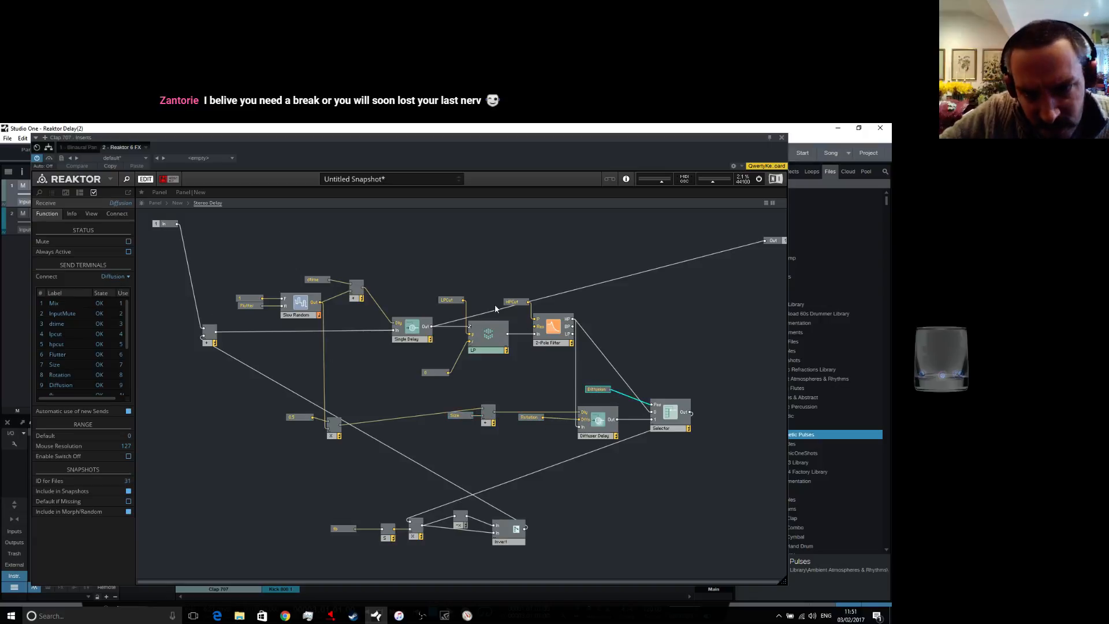
{"action": "left_click", "coordinate": [445, 300]}
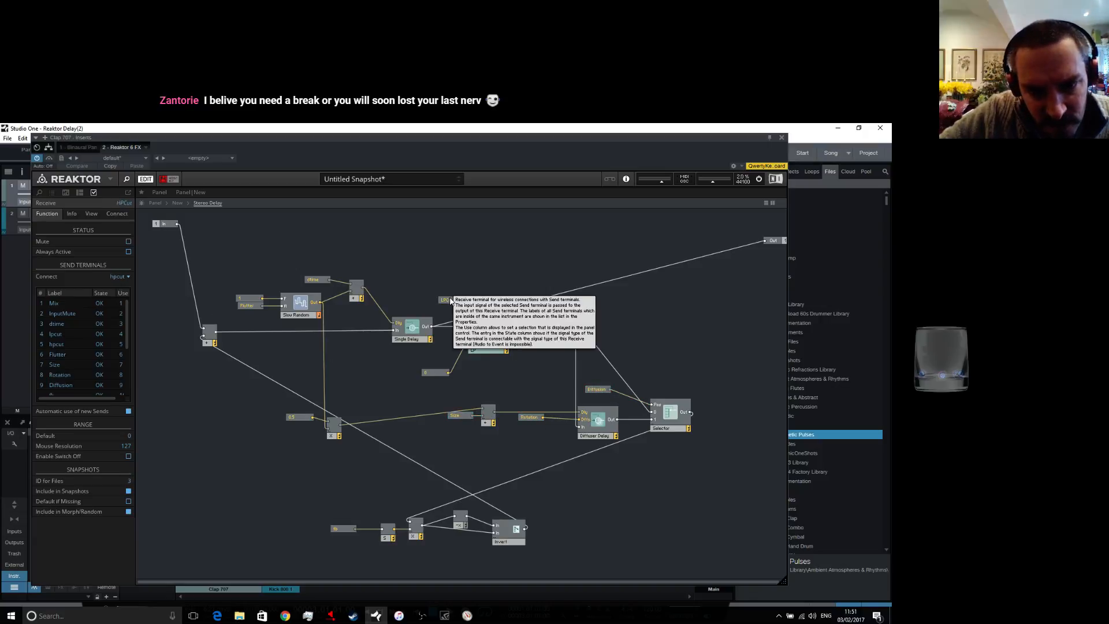
{"action": "left_click", "coordinate": [327, 514]}
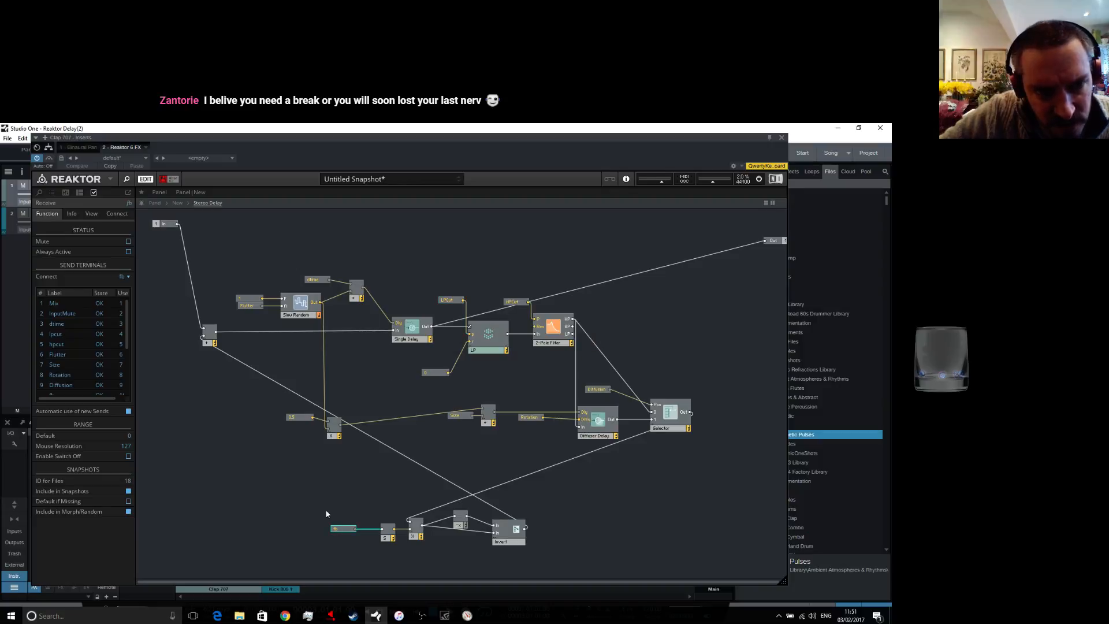
In the Dual Delay audio macro, connect the Flutter receive to the Flutterdd send and the dtime receive to dtimedd
{"action": "double_click", "coordinate": [372, 370]}
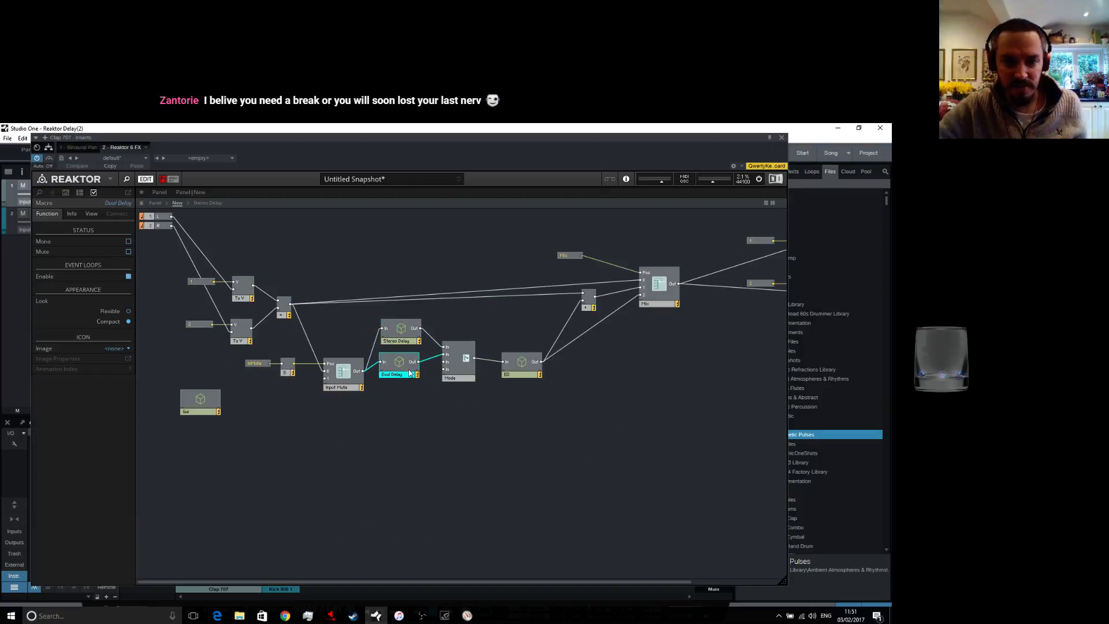
{"action": "double_click", "coordinate": [405, 371]}
{"action": "left_click", "coordinate": [247, 306]}
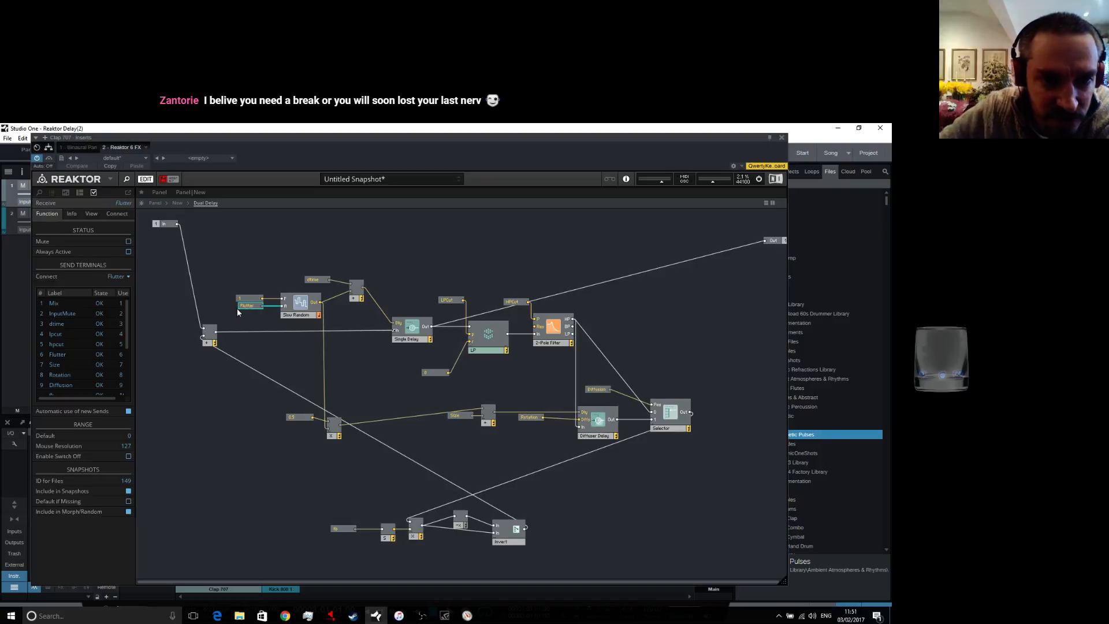
{"action": "left_click", "coordinate": [118, 277]}
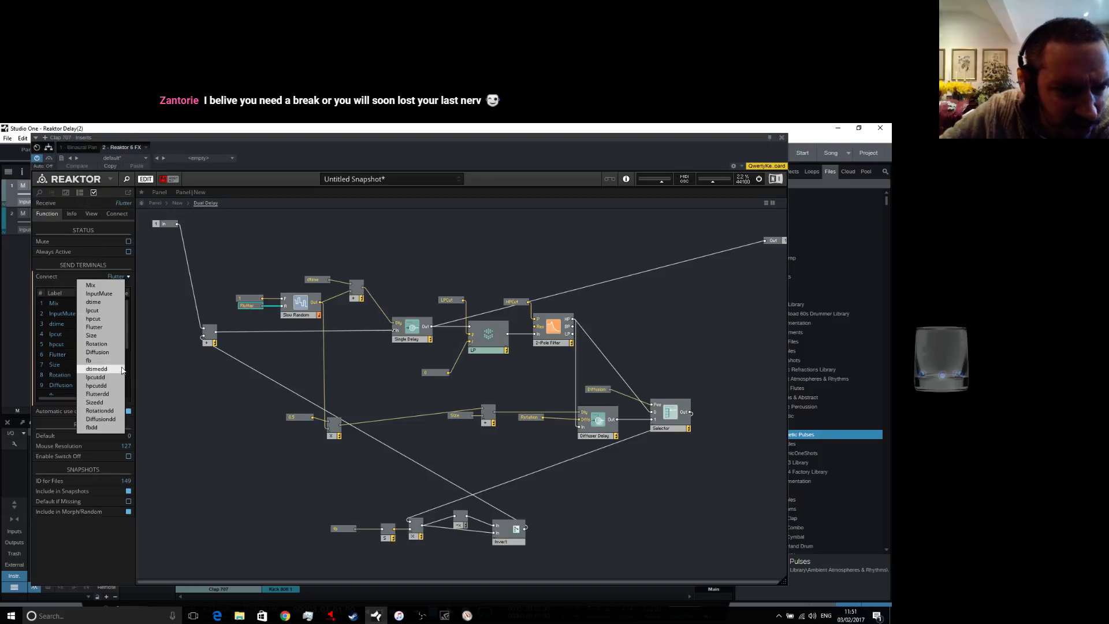
{"action": "left_click", "coordinate": [117, 394]}
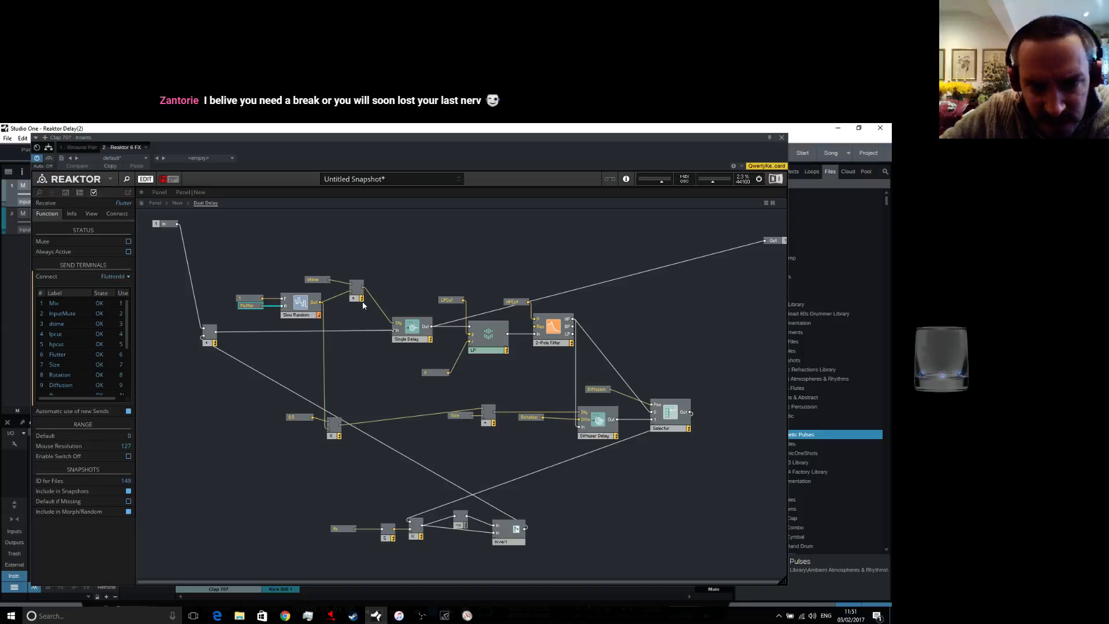
{"action": "left_click", "coordinate": [312, 280]}
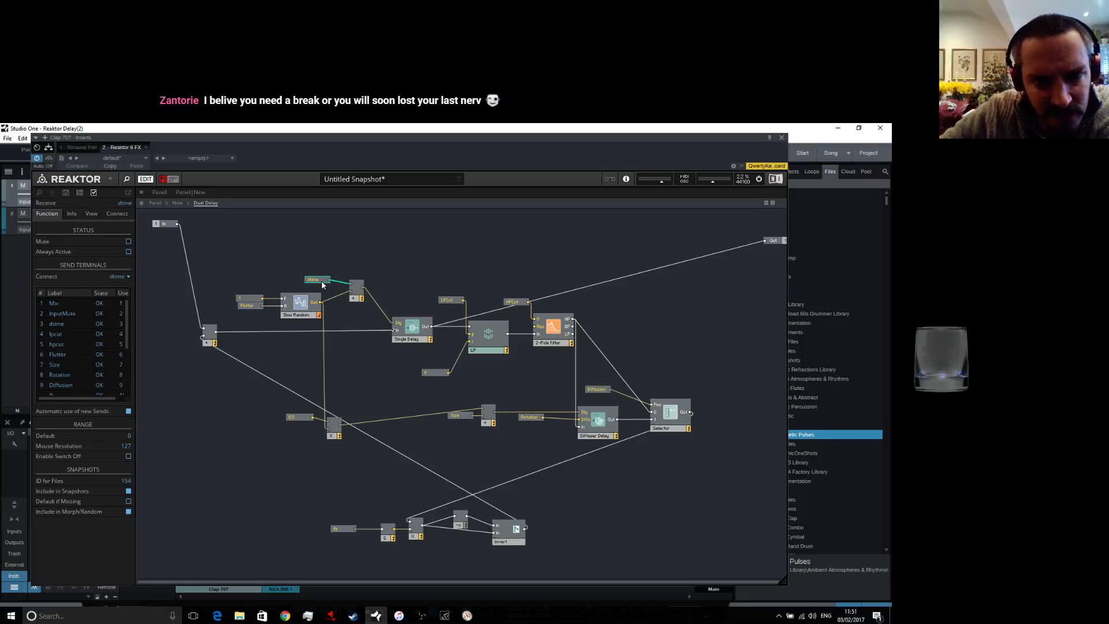
{"action": "left_click", "coordinate": [122, 276]}
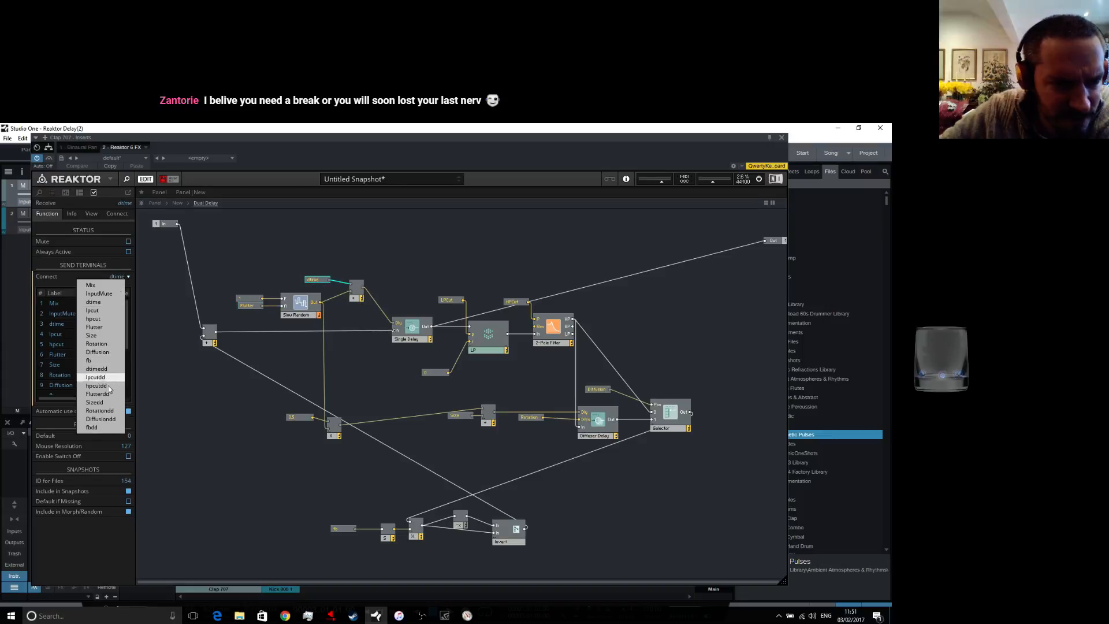
{"action": "left_click", "coordinate": [109, 369]}
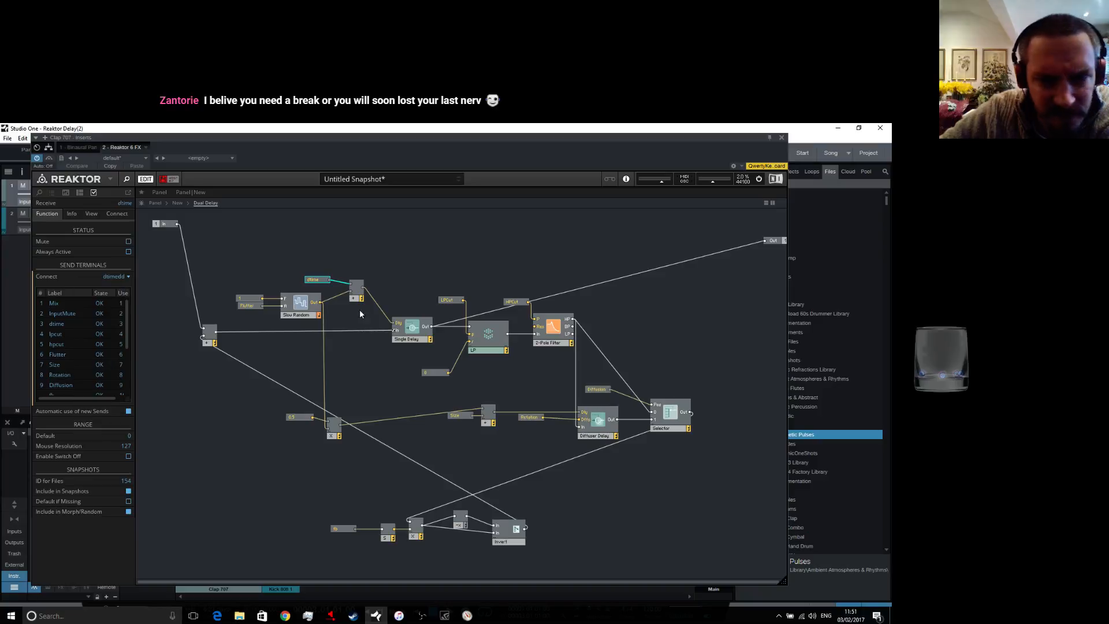
Connect the Dual Delay macro's LPCut receive to the lpcutdd send and its HPCut receive to hpcutdd
{"action": "left_click", "coordinate": [447, 300]}
{"action": "left_click", "coordinate": [122, 277]}
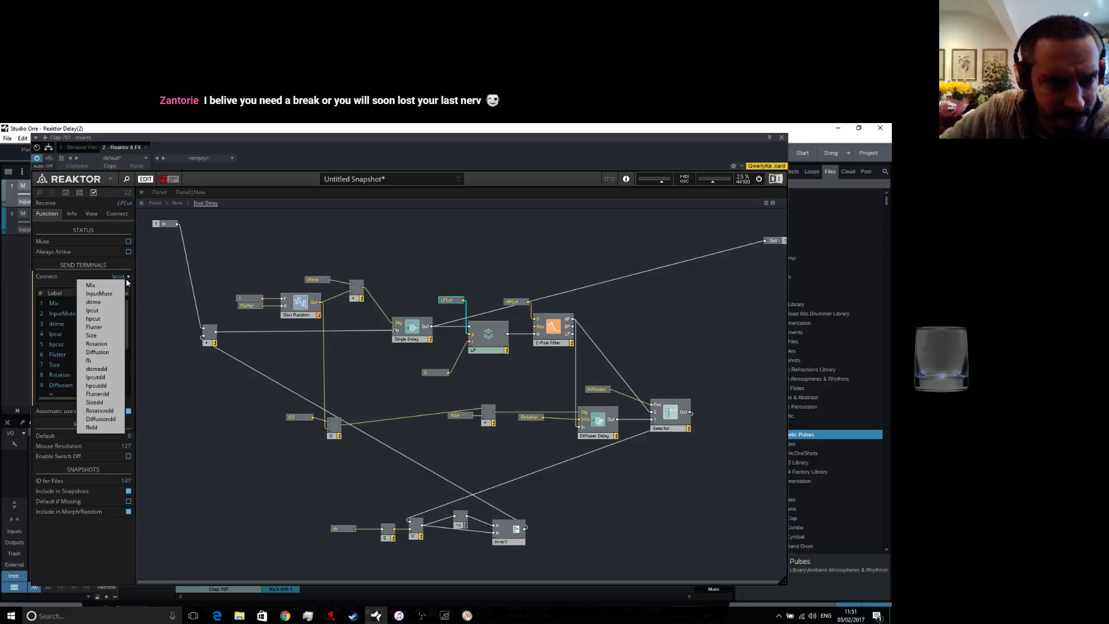
{"action": "left_click", "coordinate": [109, 385]}
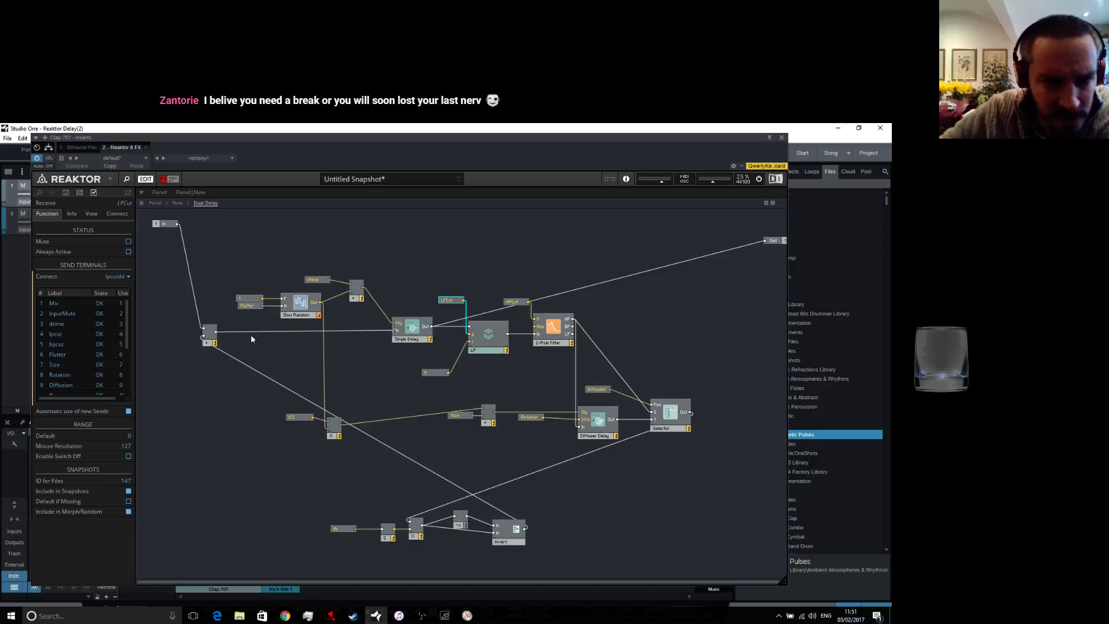
{"action": "left_click", "coordinate": [509, 302]}
{"action": "left_click", "coordinate": [119, 275]}
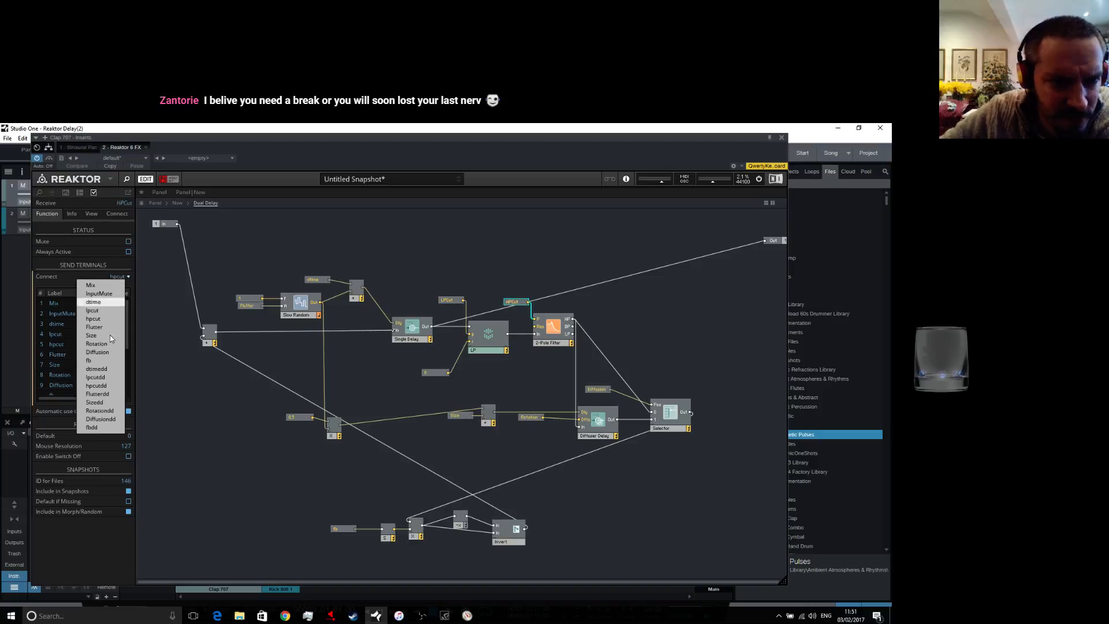
{"action": "left_click", "coordinate": [111, 388]}
Connect the Dual Delay macro's Diffusion receive to the Diffusiondd send and its Rotation receive to Rotationdd
{"action": "left_click", "coordinate": [591, 391]}
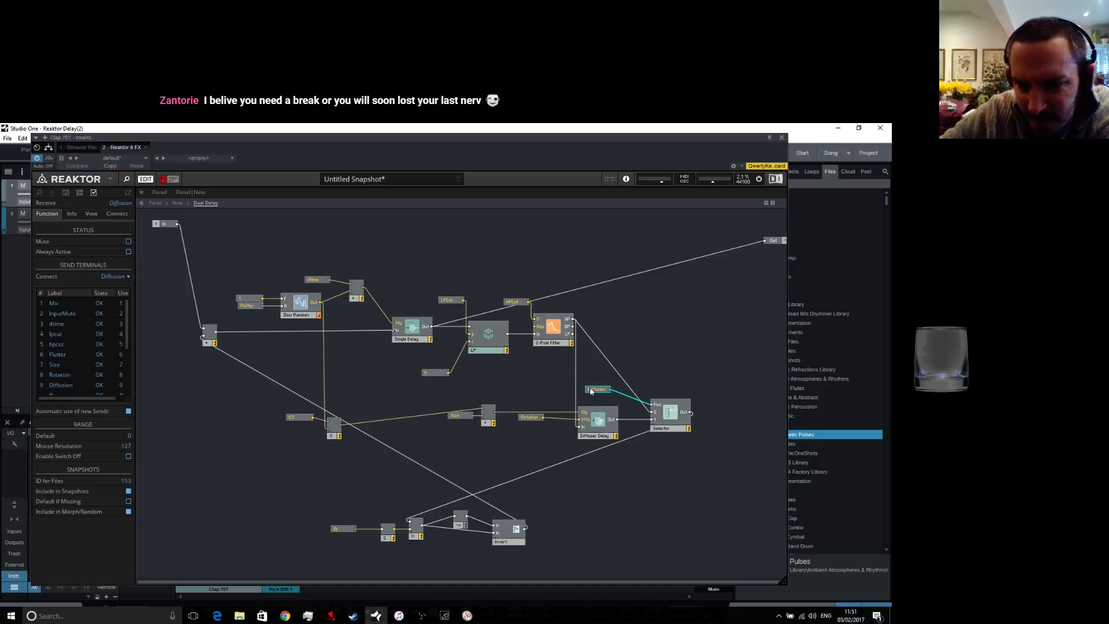
{"action": "left_click", "coordinate": [128, 276]}
{"action": "left_click", "coordinate": [106, 419]}
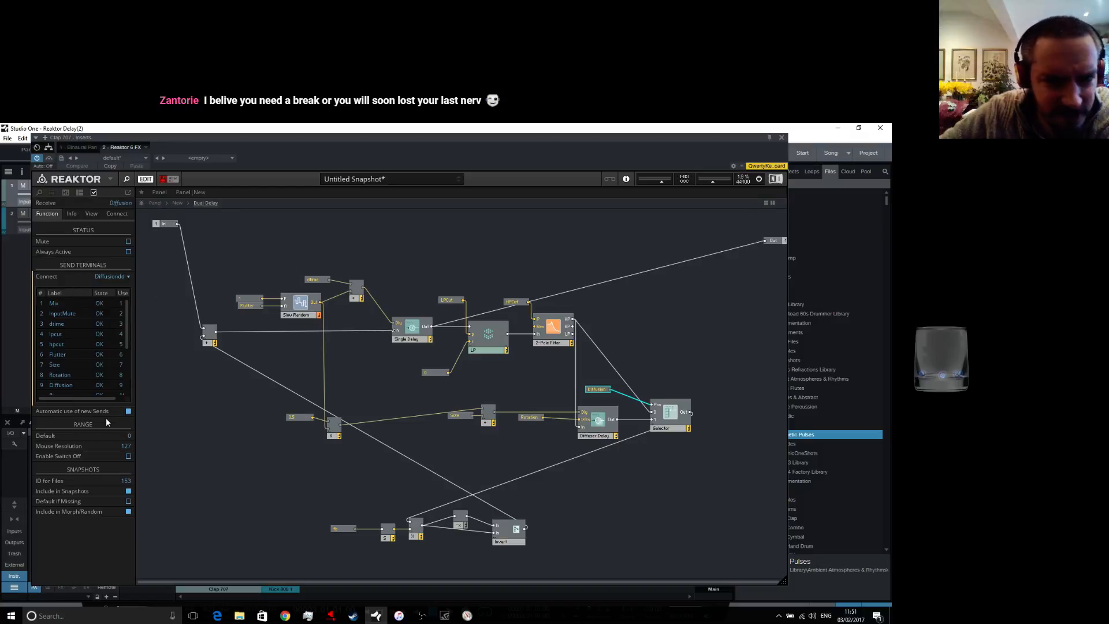
{"action": "left_click", "coordinate": [530, 417]}
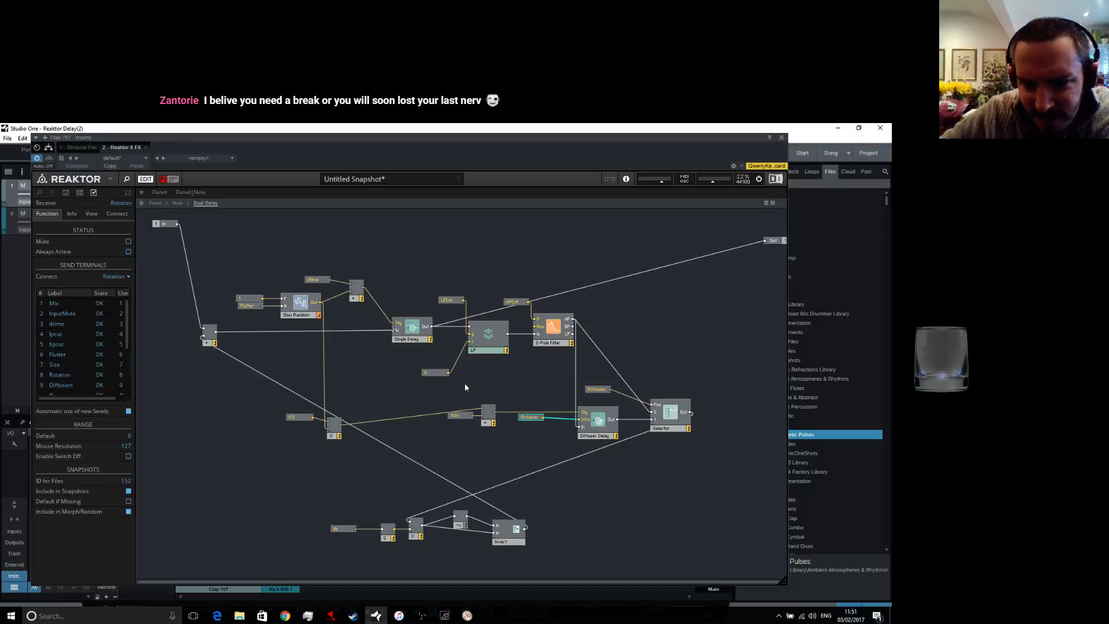
{"action": "left_click", "coordinate": [128, 276]}
{"action": "left_click", "coordinate": [109, 411]}
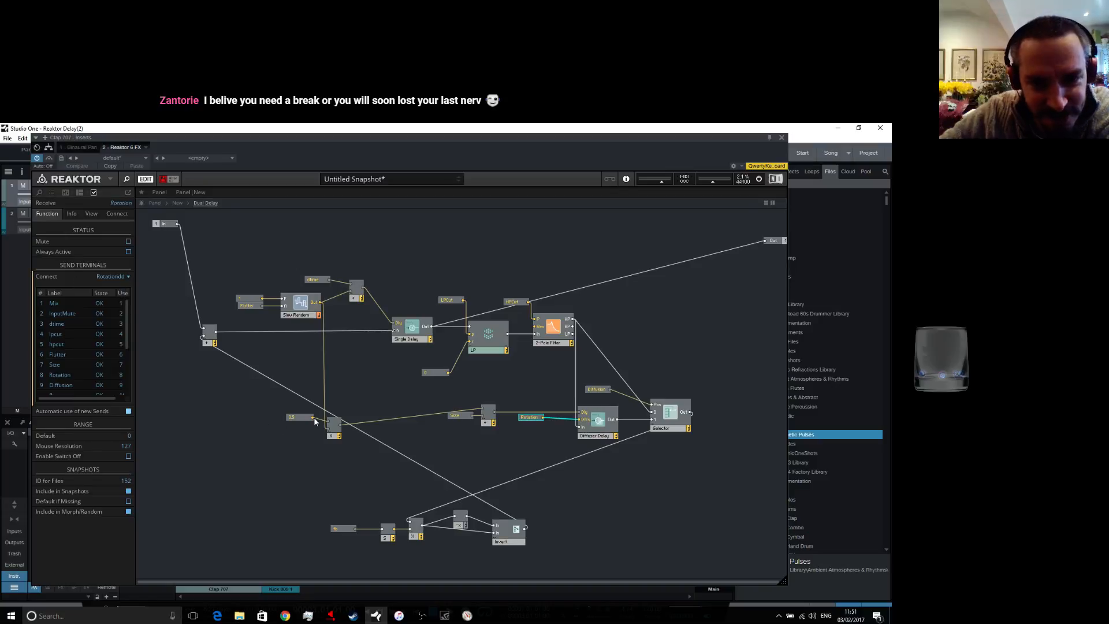
Connect the Dual Delay macro's Size receive to the Sizedd send and its fb receive to fbdd, then leave the macro
{"action": "left_click", "coordinate": [461, 417]}
{"action": "left_click", "coordinate": [128, 278]}
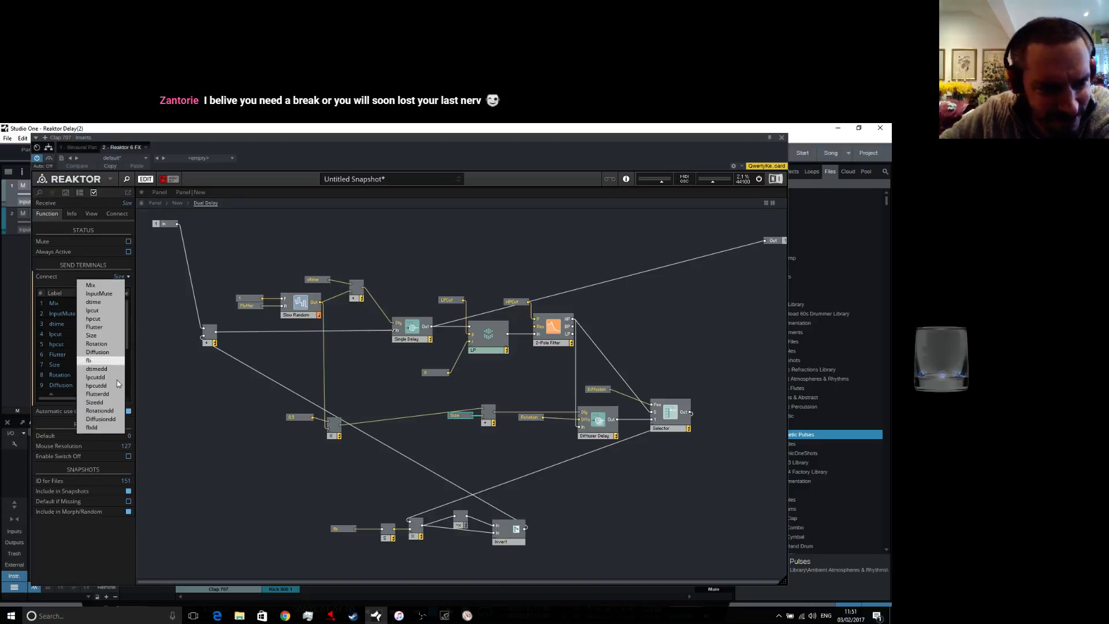
{"action": "left_click", "coordinate": [111, 409]}
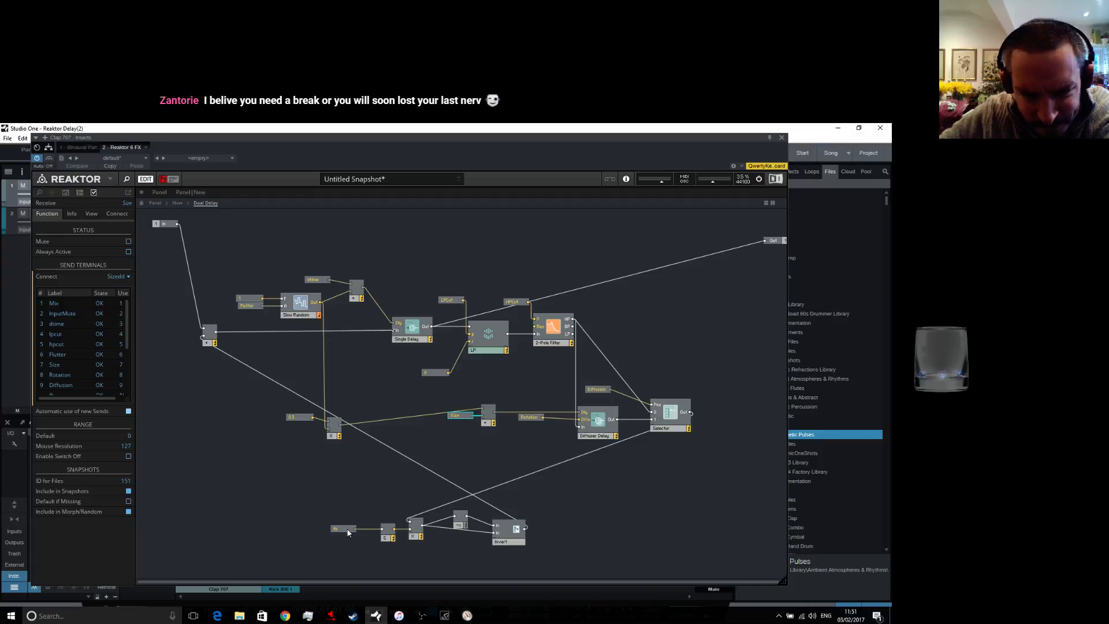
{"action": "left_click", "coordinate": [341, 529]}
{"action": "left_click", "coordinate": [126, 277]}
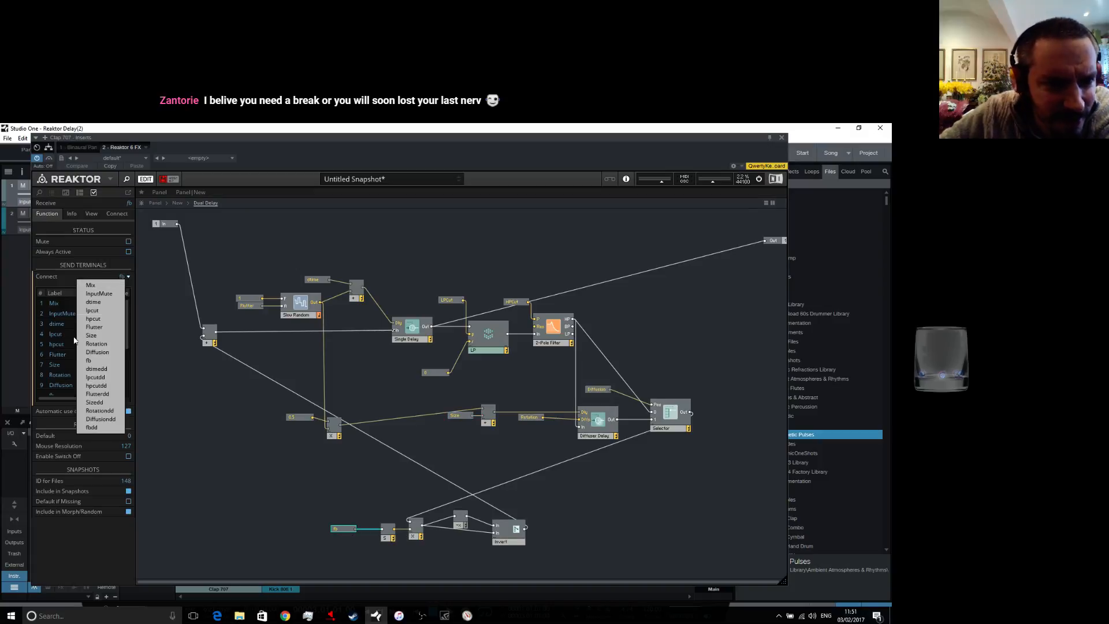
{"action": "left_click", "coordinate": [106, 432]}
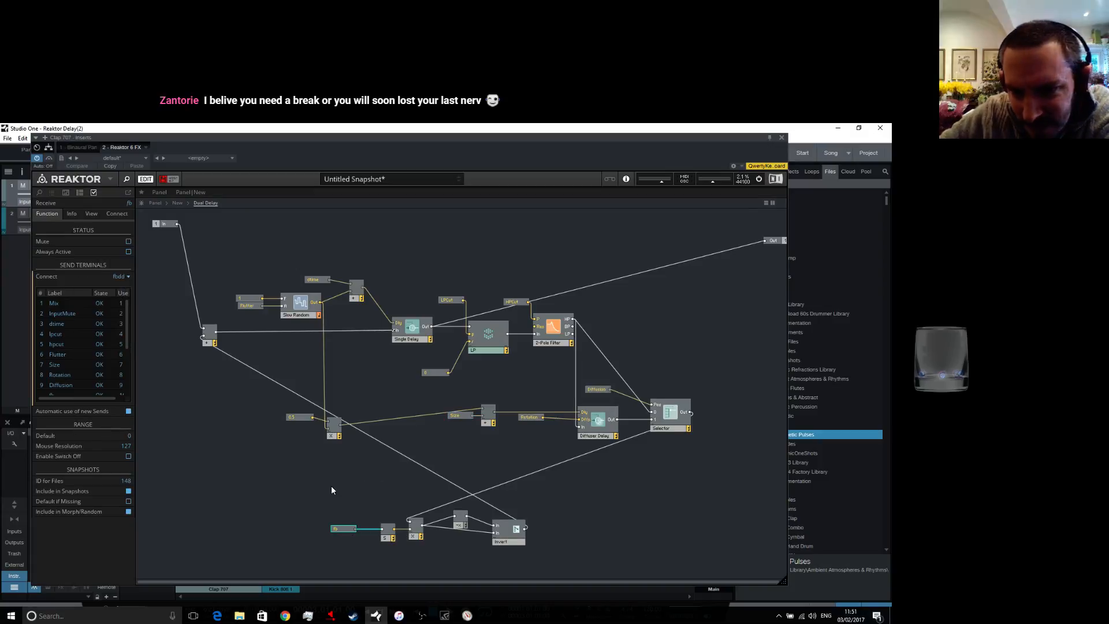
{"action": "double_click", "coordinate": [329, 486]}
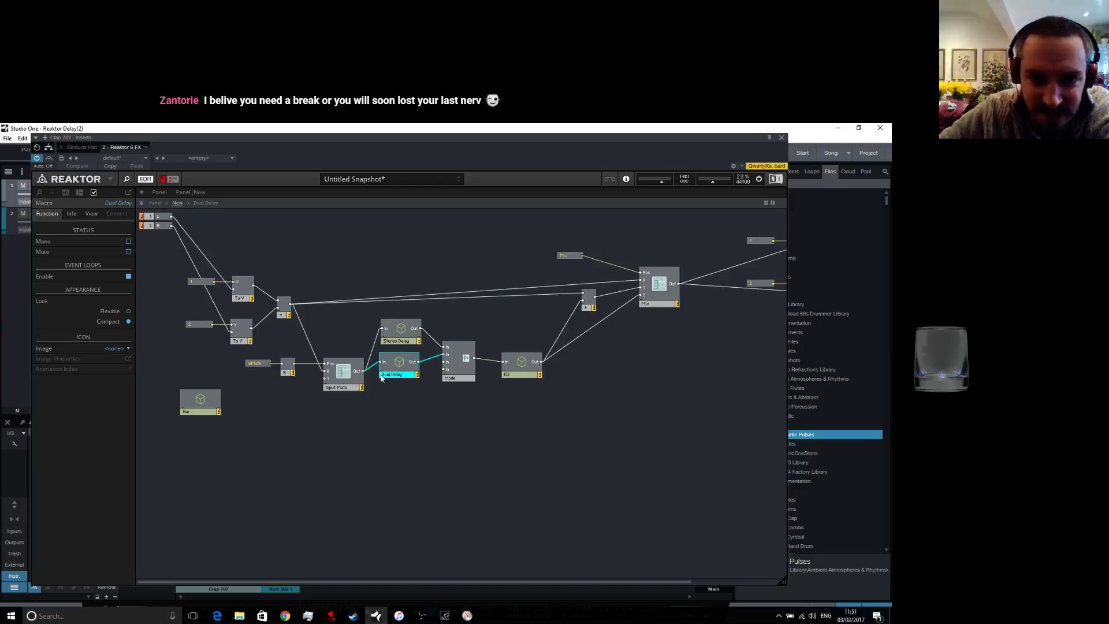
Set Mode to Dual Delay on the instrument panel and raise the Dual Delay group's Time R knob
{"action": "left_click", "coordinate": [155, 203]}
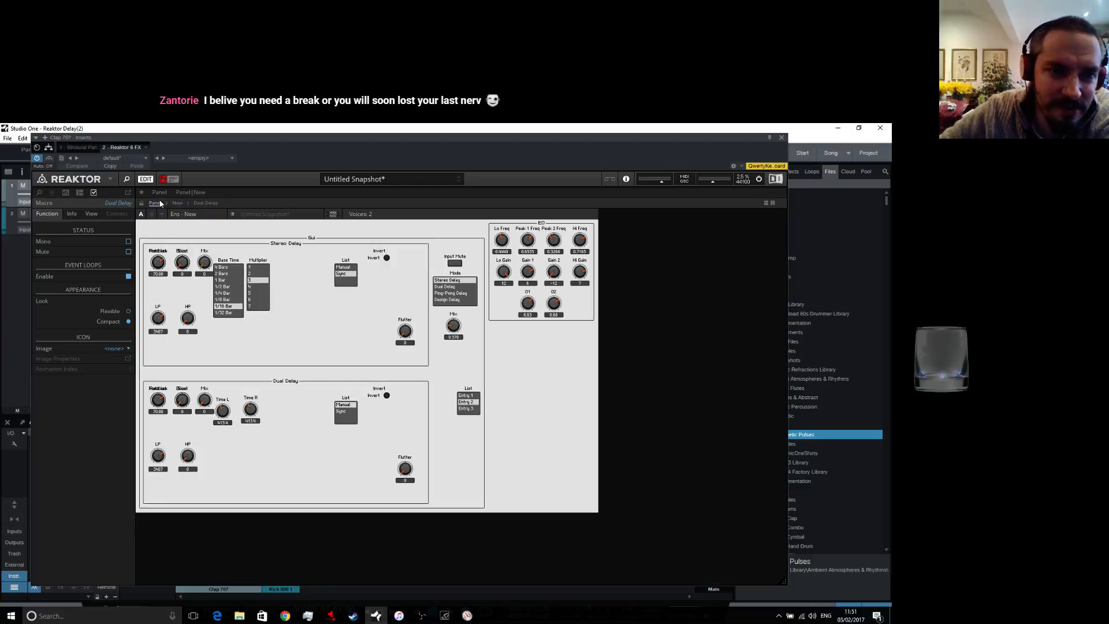
{"action": "left_click", "coordinate": [445, 287]}
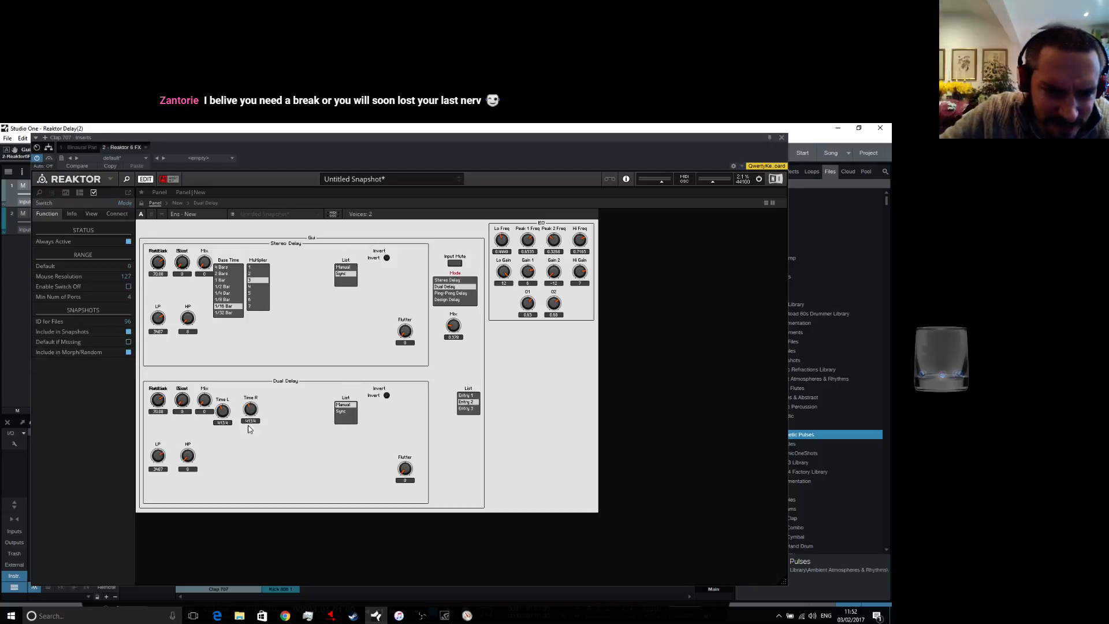
{"action": "left_click_drag", "start_coordinate": [252, 411], "coordinate": [262, 409]}
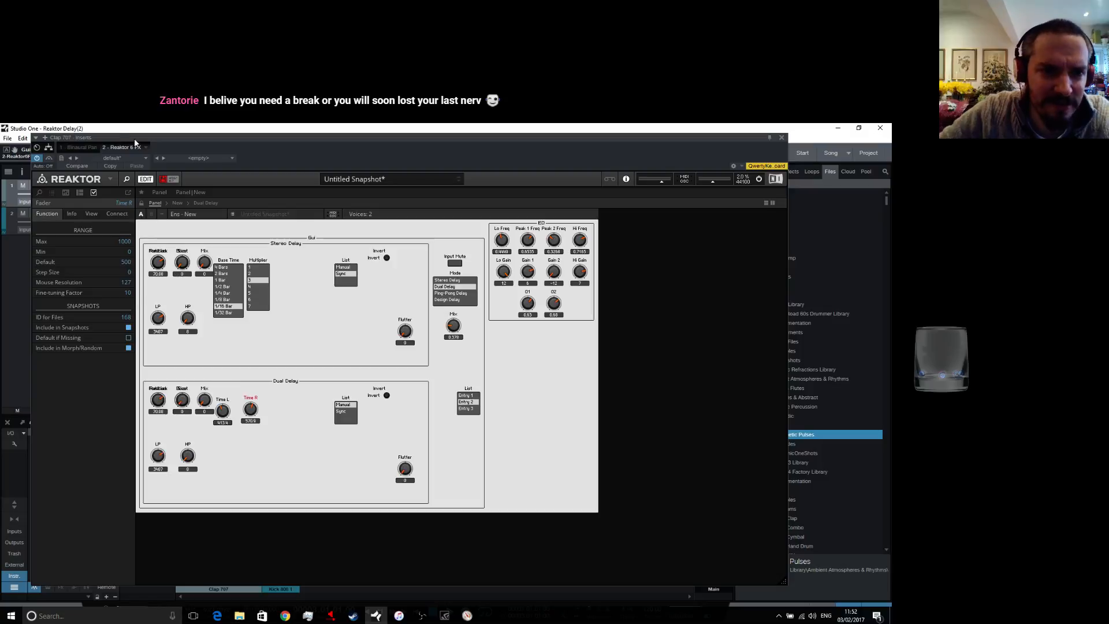
Save the ensemble and play the Studio One song to test Dual Delay while lowering its Time R knob
{"action": "left_click", "coordinate": [166, 180]}
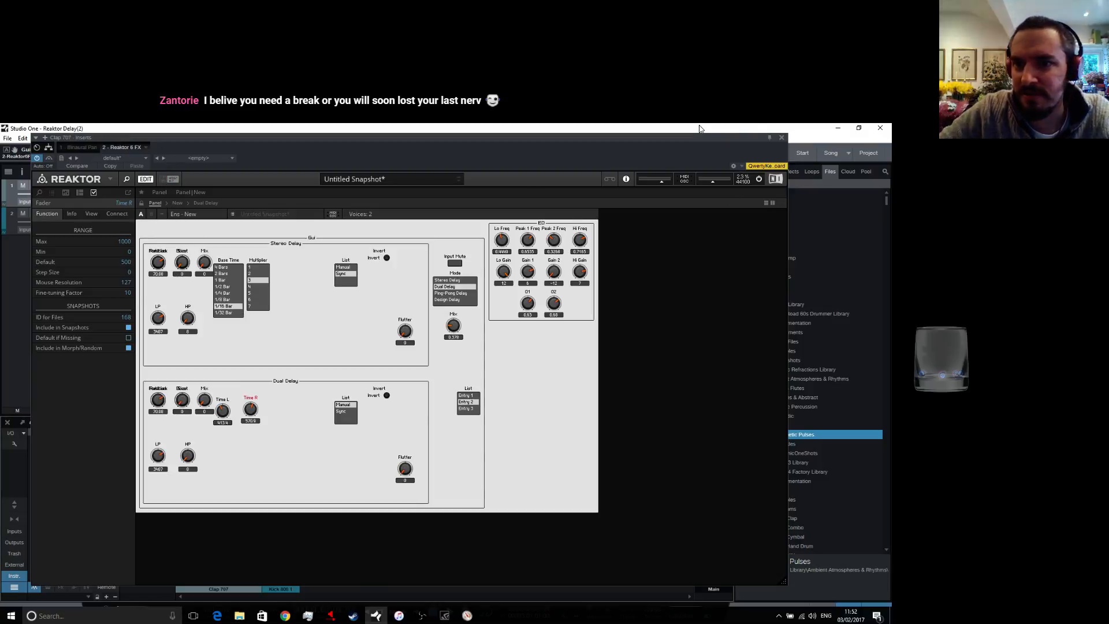
{"action": "left_click", "coordinate": [781, 138]}
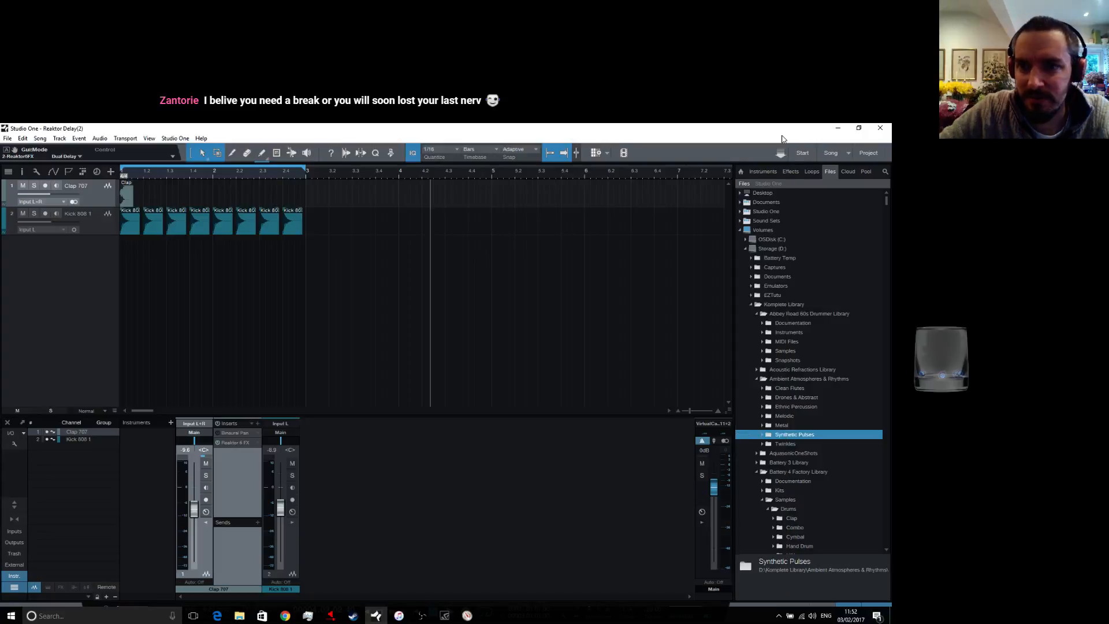
{"action": "key", "text": "space"}
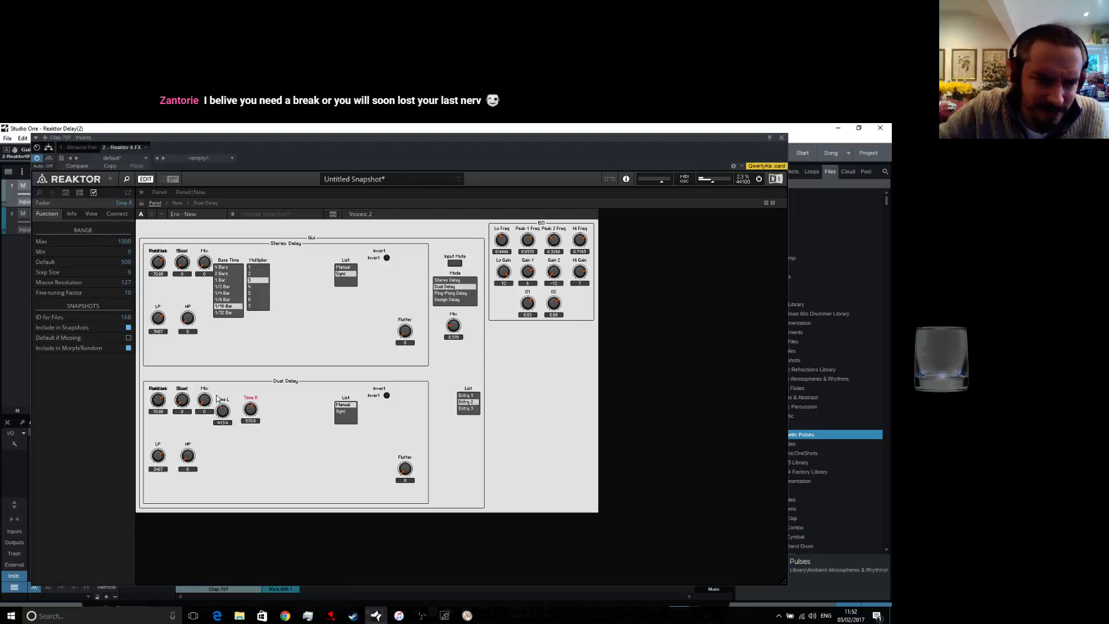
{"action": "left_click_drag", "start_coordinate": [247, 410], "coordinate": [254, 425]}
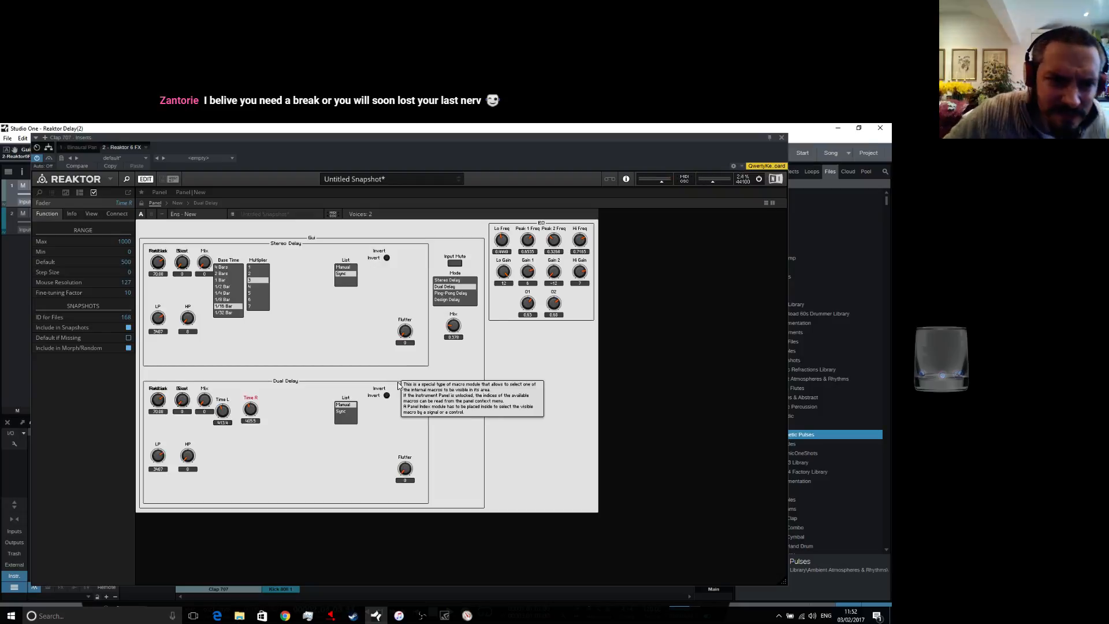
Unlock the panel layout and move Dual Delay's Feedback and Boost knobs and Stereo Delay's Feedback knob off the knobs they overlap
{"action": "left_click", "coordinate": [141, 203]}
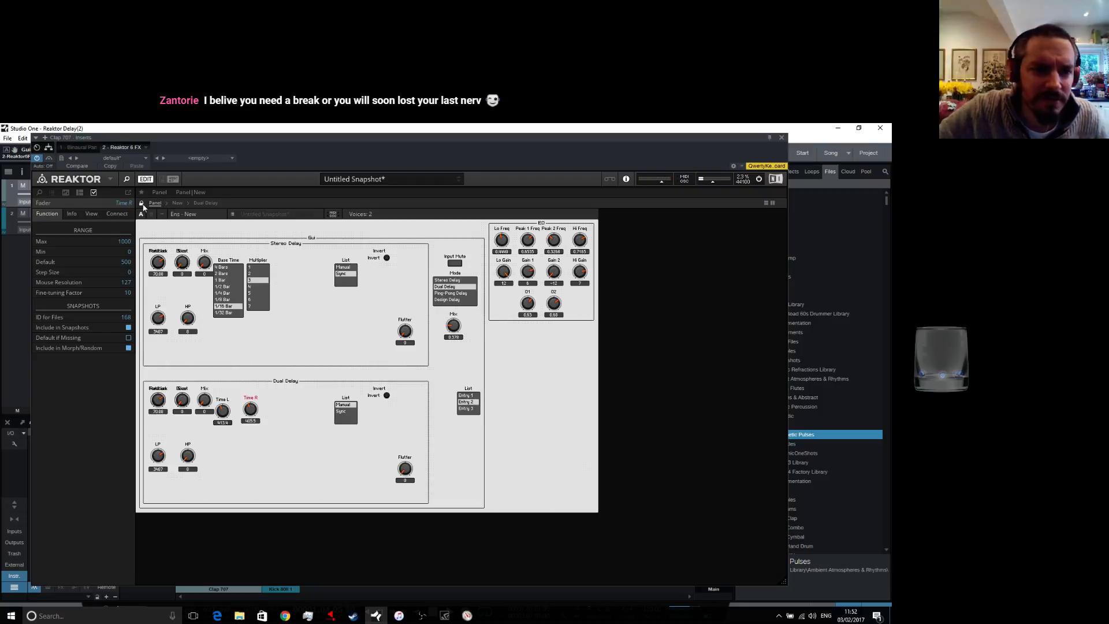
{"action": "left_click_drag", "start_coordinate": [157, 392], "coordinate": [223, 455]}
{"action": "left_click_drag", "start_coordinate": [199, 402], "coordinate": [247, 460]}
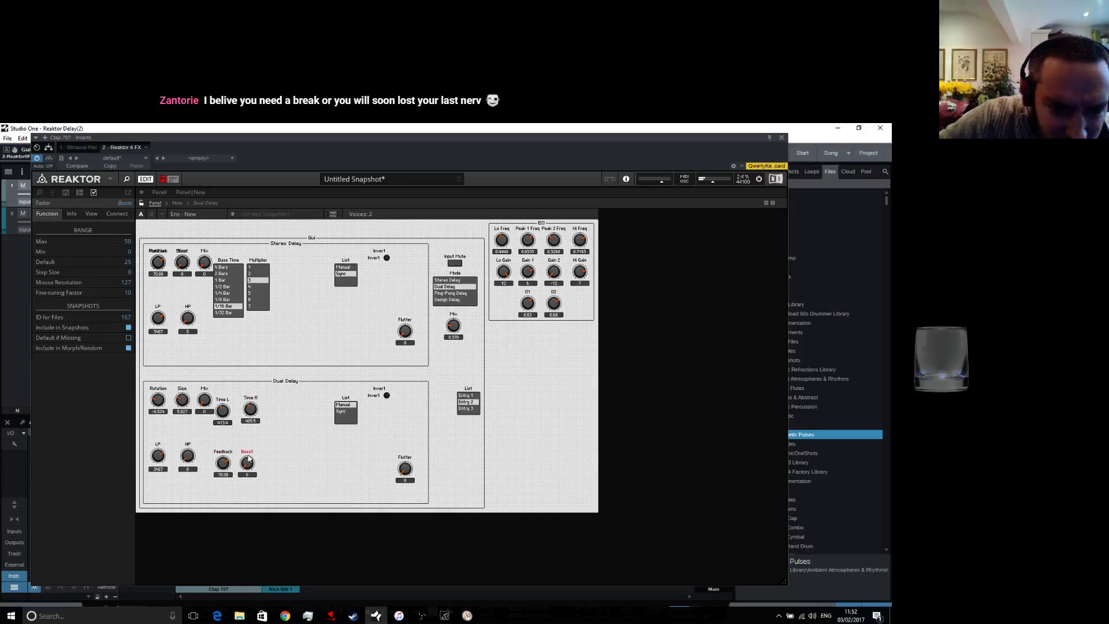
{"action": "left_click_drag", "start_coordinate": [162, 255], "coordinate": [216, 338]}
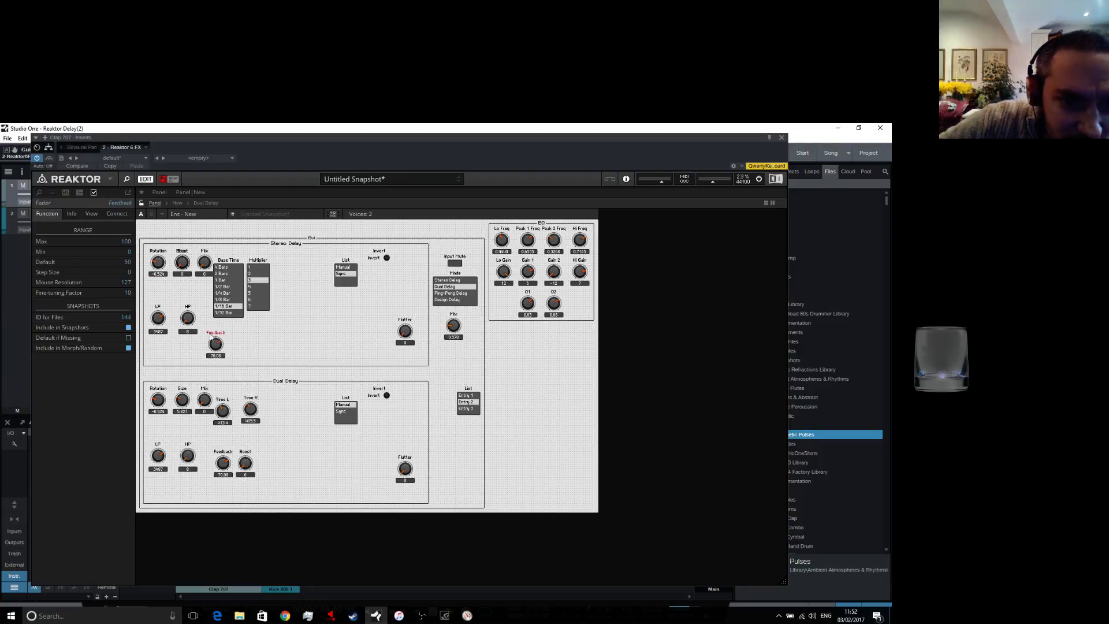
Place the Stereo Delay's Feedback and Boost knobs side by side, and line up the Dual Delay's Time L and Time R knobs
{"action": "left_click_drag", "start_coordinate": [186, 258], "coordinate": [235, 338]}
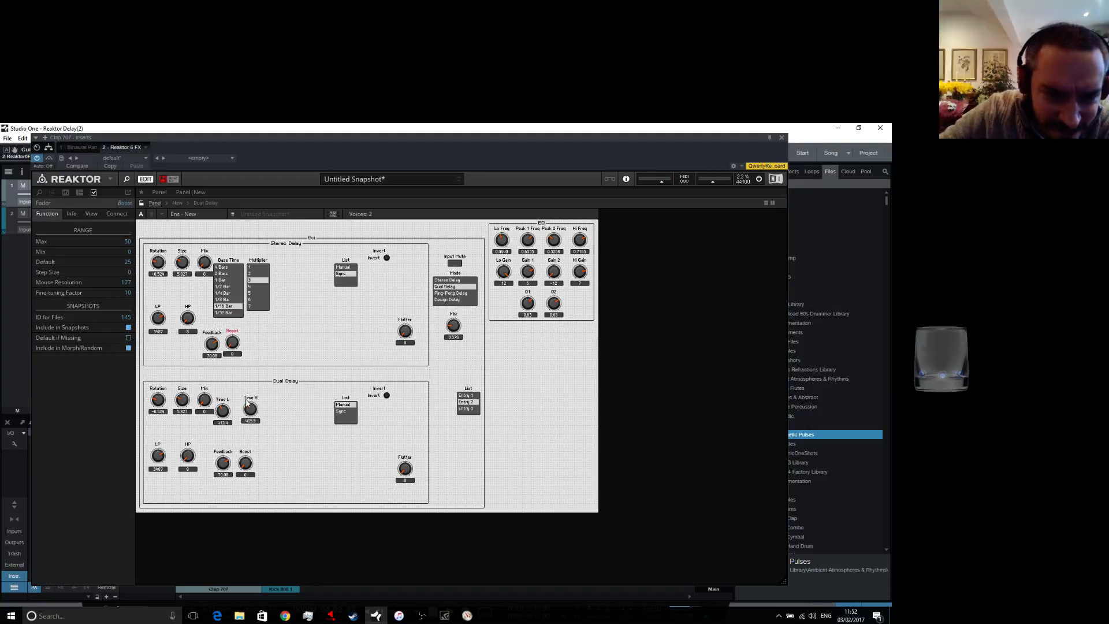
{"action": "left_click", "coordinate": [166, 180]}
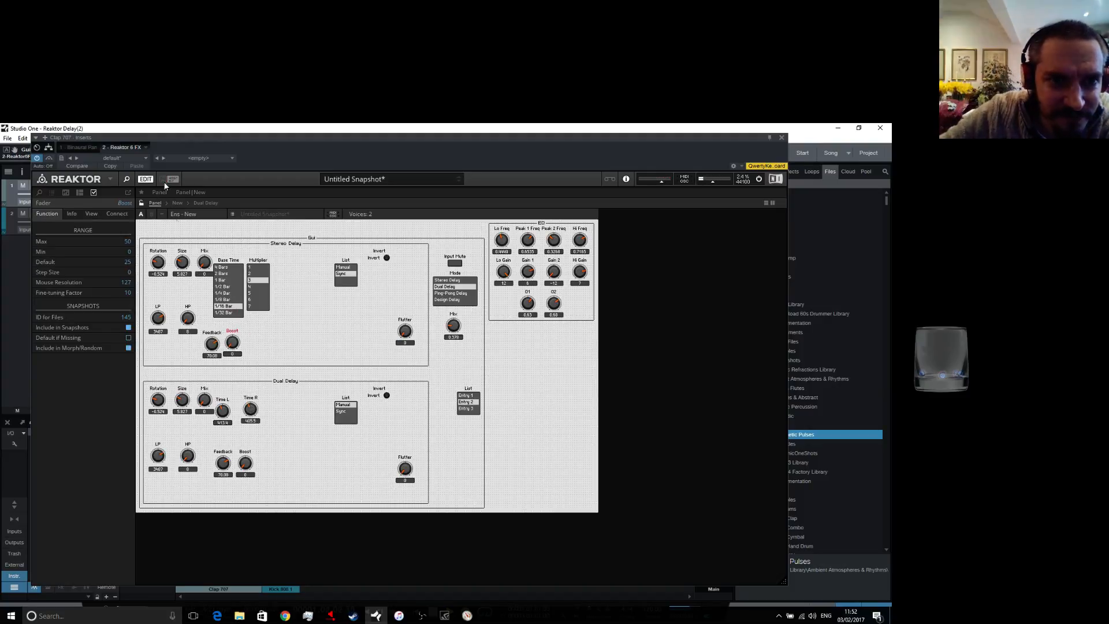
{"action": "left_click_drag", "start_coordinate": [224, 407], "coordinate": [220, 413]}
{"action": "left_click", "coordinate": [164, 180]}
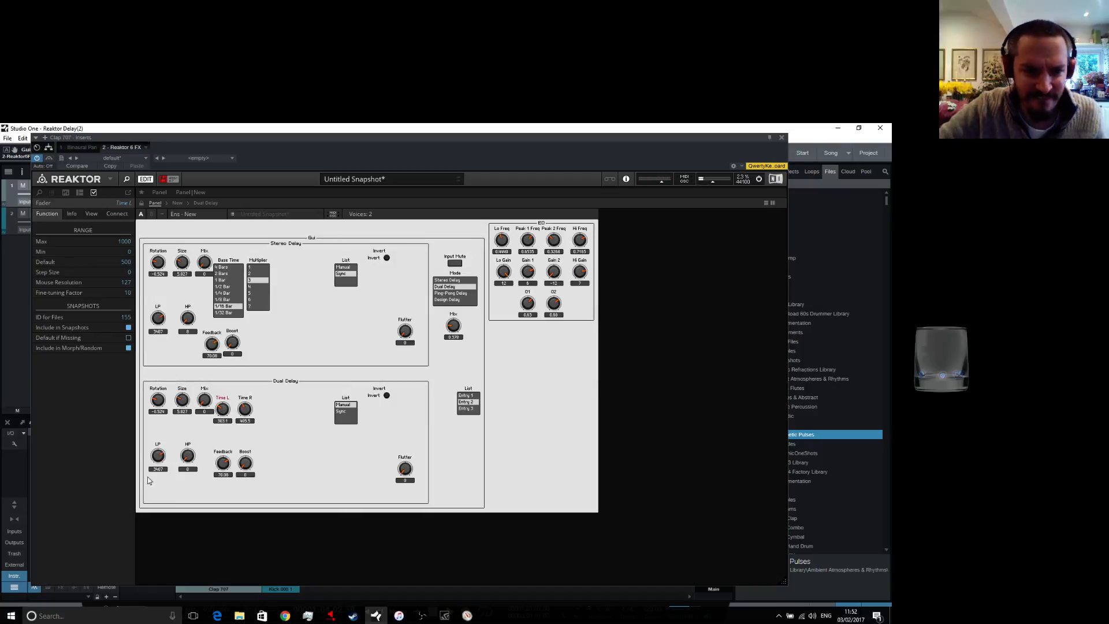
Lower the Dual Delay's LP, set its HP to about 129, and switch its timing list to Sync
{"action": "left_click_drag", "start_coordinate": [158, 456], "coordinate": [188, 439]}
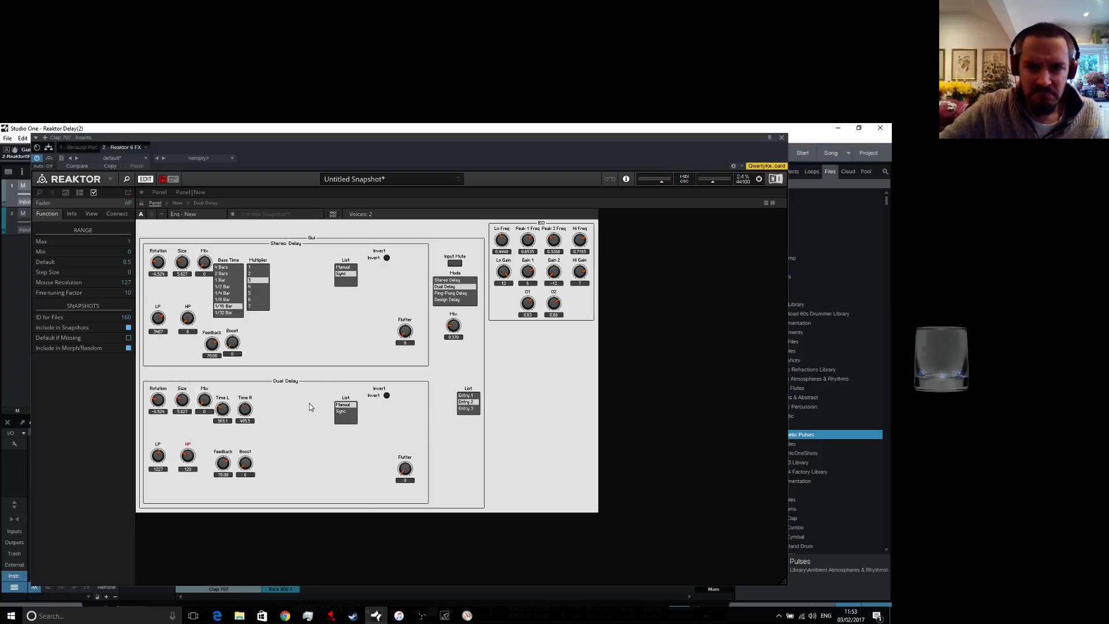
{"action": "left_click", "coordinate": [342, 412]}
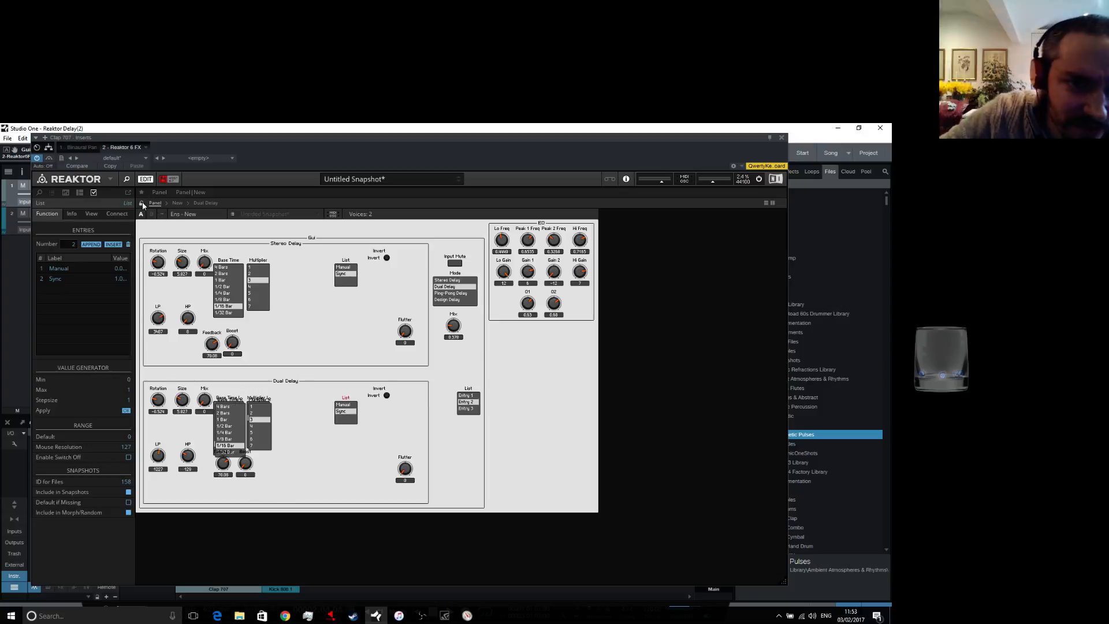
Arrange the Dual Delay's Multiplier R and Base Time R lists beside the left-channel lists and lock the panel layout
{"action": "left_click_drag", "start_coordinate": [262, 404], "coordinate": [315, 405]}
{"action": "left_click_drag", "start_coordinate": [241, 404], "coordinate": [307, 401]}
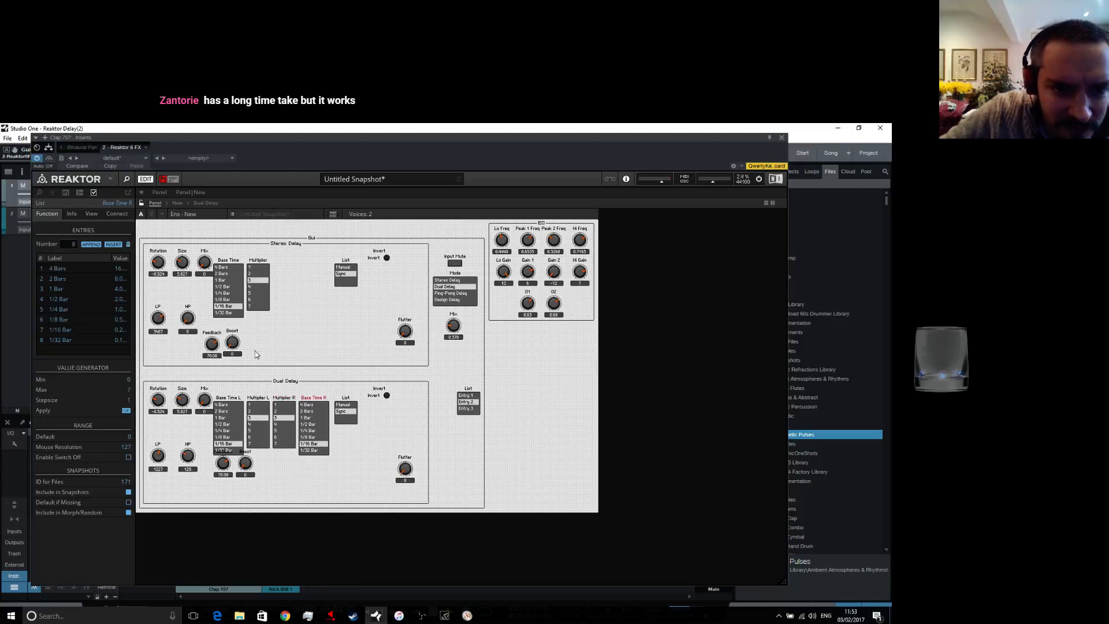
{"action": "left_click", "coordinate": [142, 202]}
Set the Dual Delay's Multiplier R to 5 and its LP to about 4700, and adjust its Feedback
{"action": "left_click", "coordinate": [276, 432]}
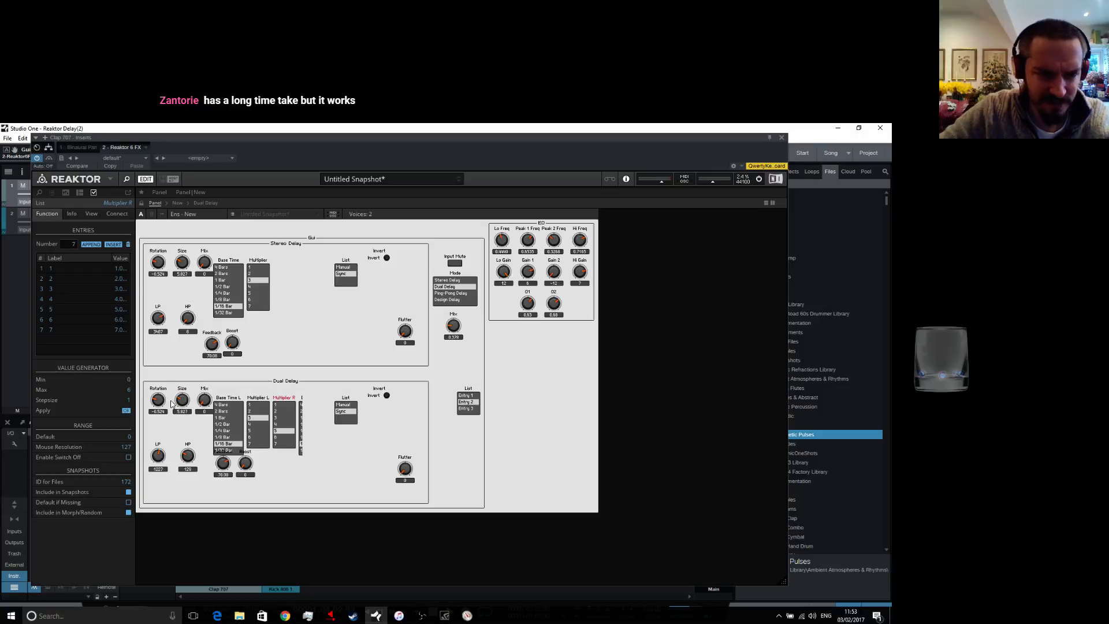
{"action": "left_click", "coordinate": [227, 467]}
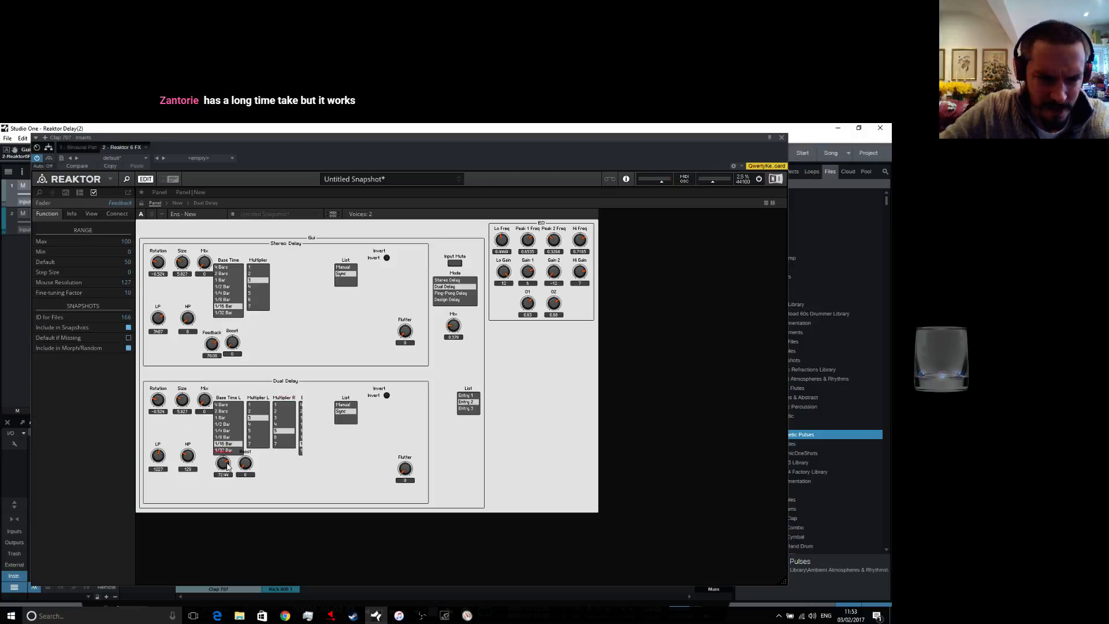
{"action": "left_click_drag", "start_coordinate": [226, 464], "coordinate": [168, 446]}
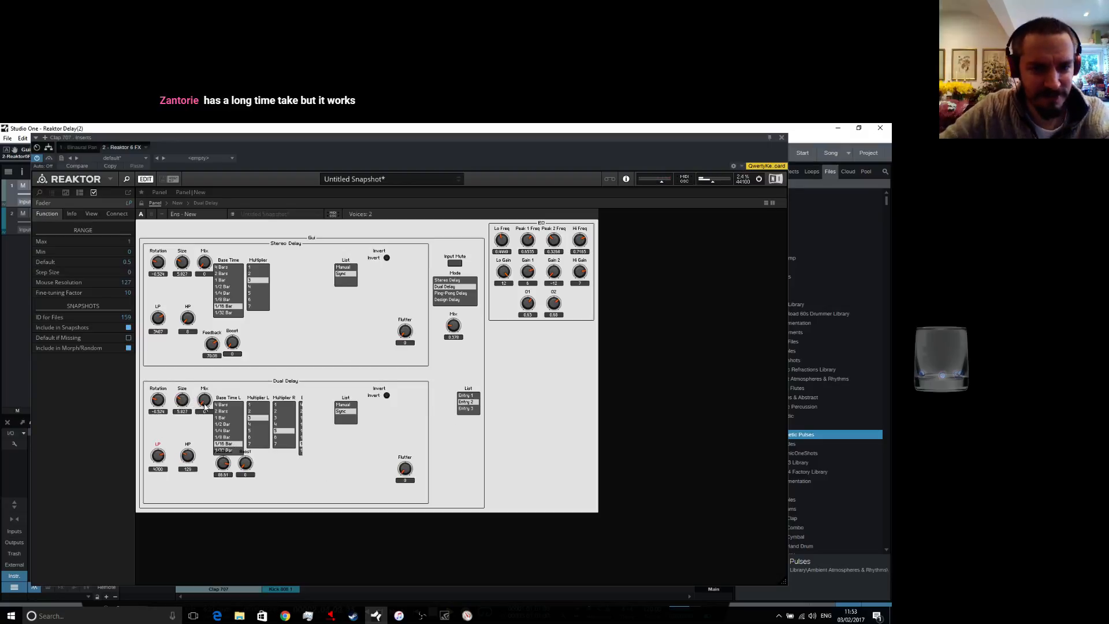
Raise the Dual Delay's Flutter, set its Mix to 100 and Size to about 7.56, and readjust its Feedback
{"action": "left_click_drag", "start_coordinate": [406, 470], "coordinate": [407, 465]}
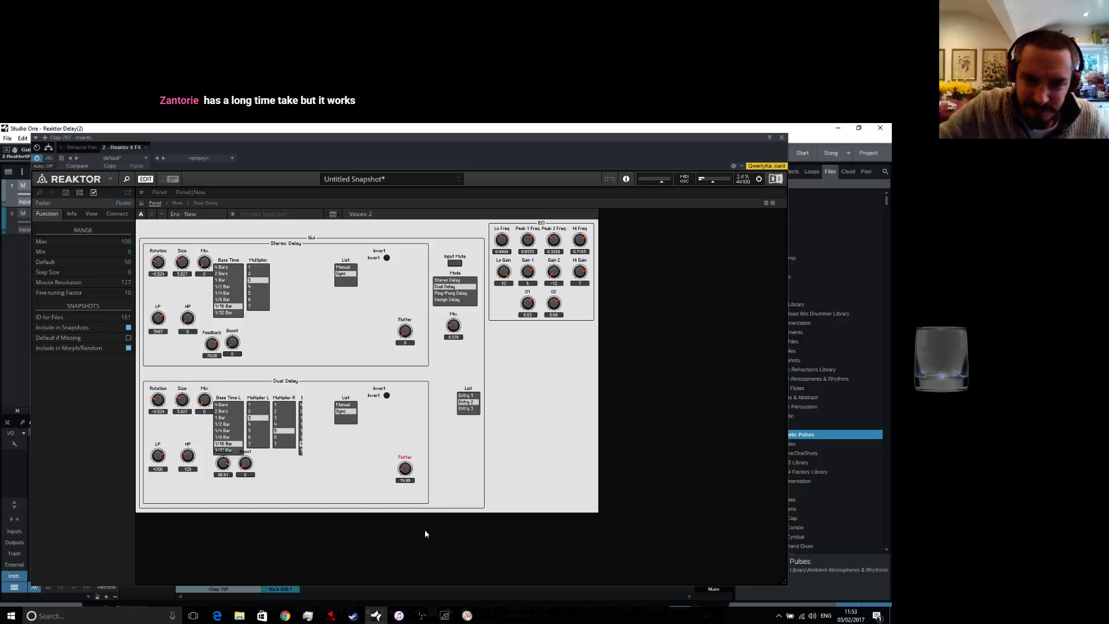
{"action": "left_click_drag", "start_coordinate": [410, 473], "coordinate": [406, 466]}
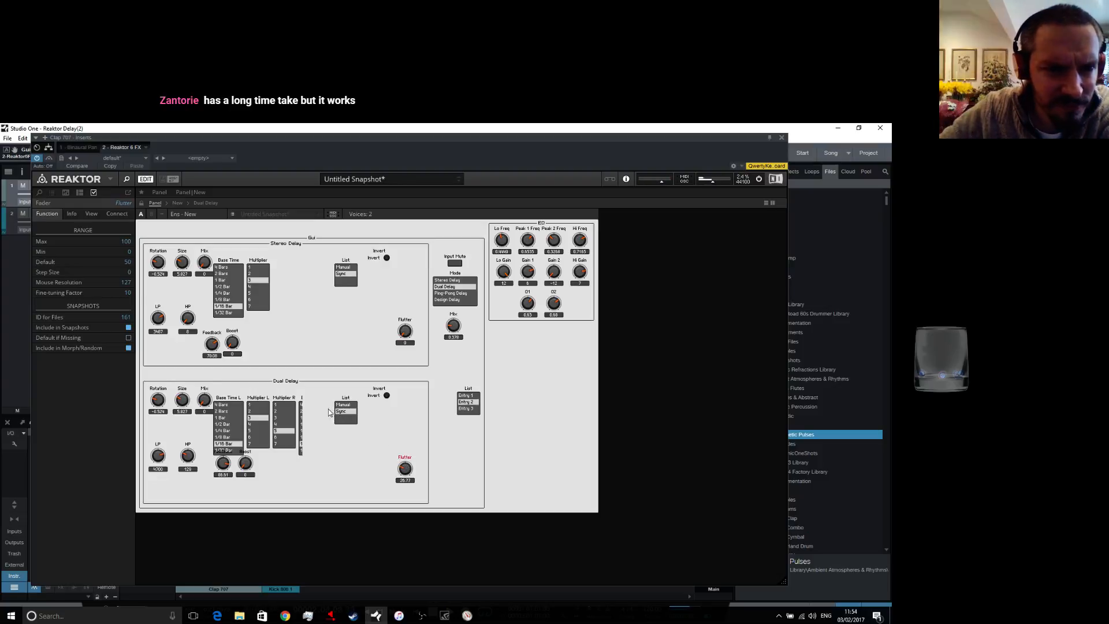
{"action": "left_click_drag", "start_coordinate": [206, 404], "coordinate": [202, 340]}
{"action": "left_click", "coordinate": [162, 404]}
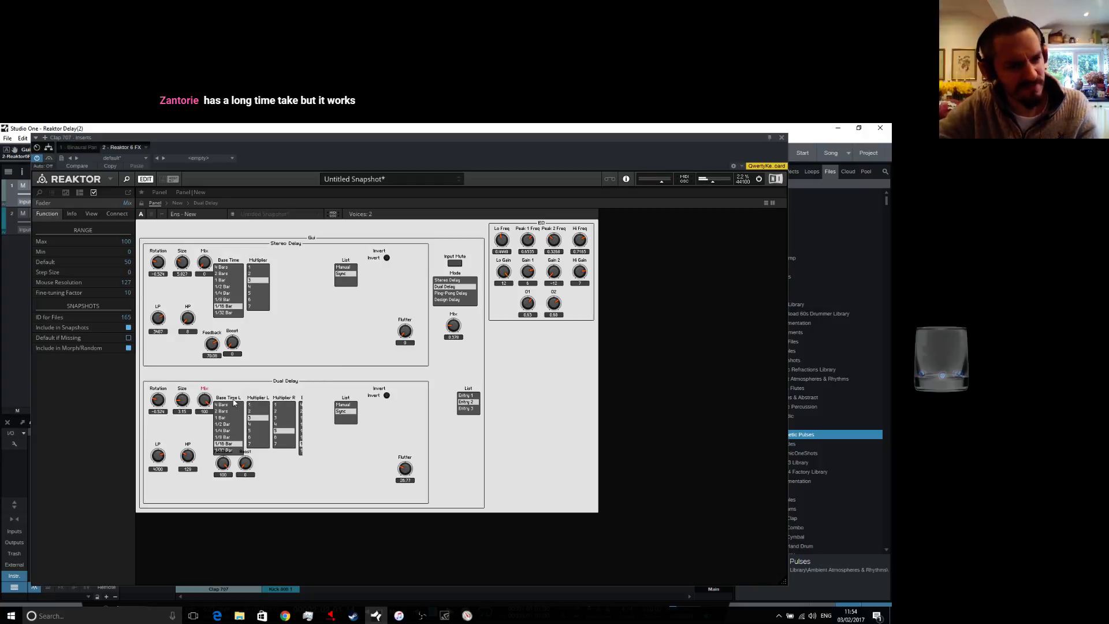
{"action": "left_click_drag", "start_coordinate": [232, 465], "coordinate": [229, 476]}
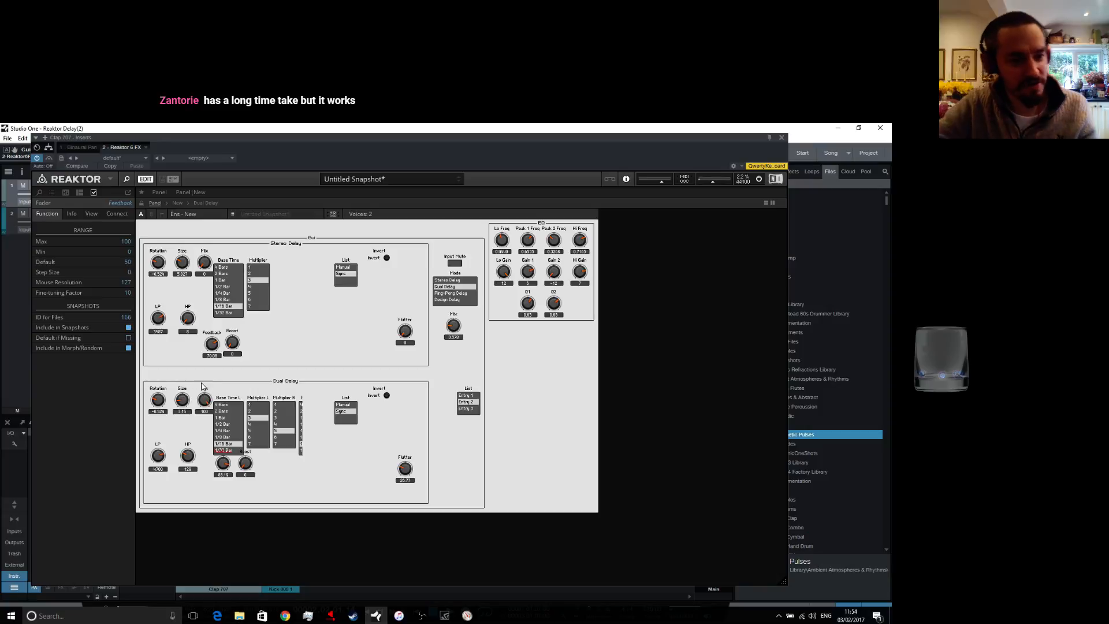
{"action": "left_click_drag", "start_coordinate": [184, 400], "coordinate": [186, 389]}
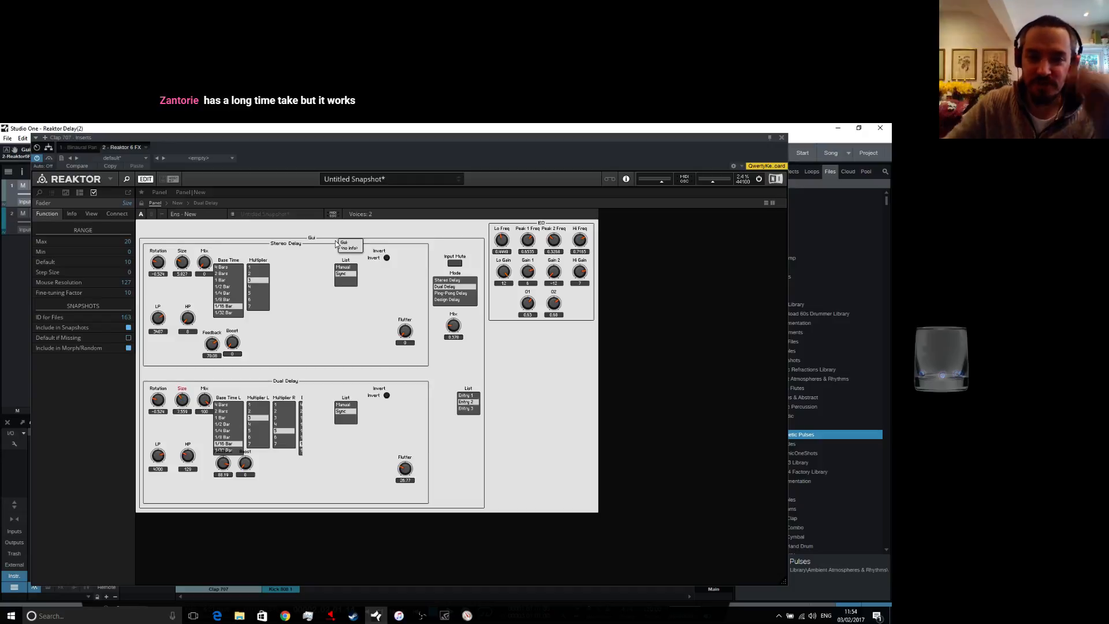
Open the internal structure of the Dual Delay macro for editing
{"action": "left_click", "coordinate": [200, 205]}
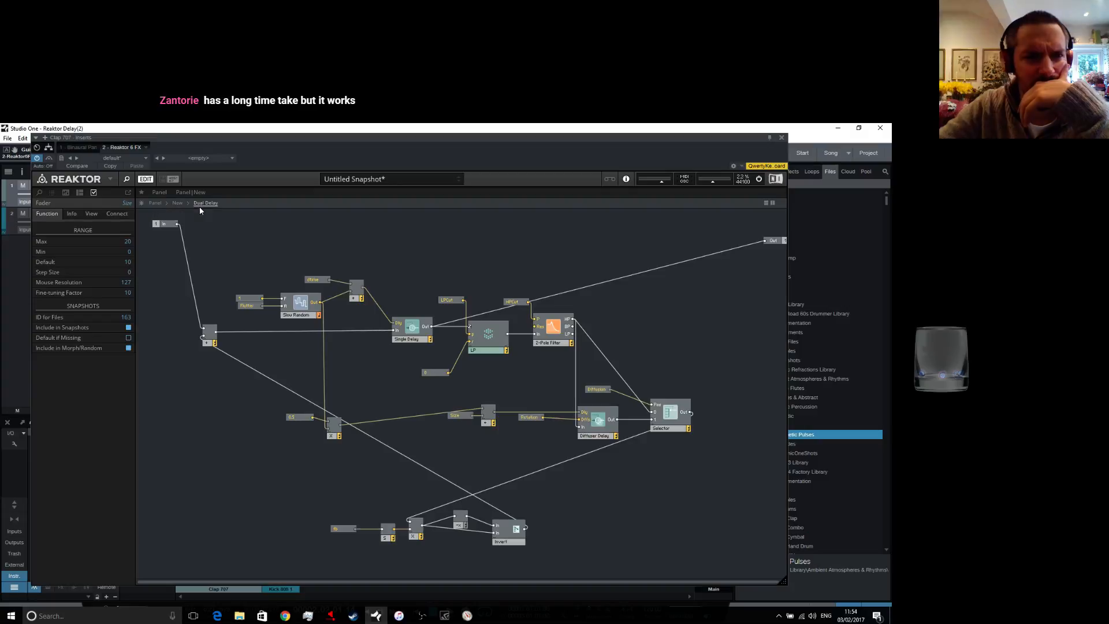
{"action": "double_click", "coordinate": [229, 452]}
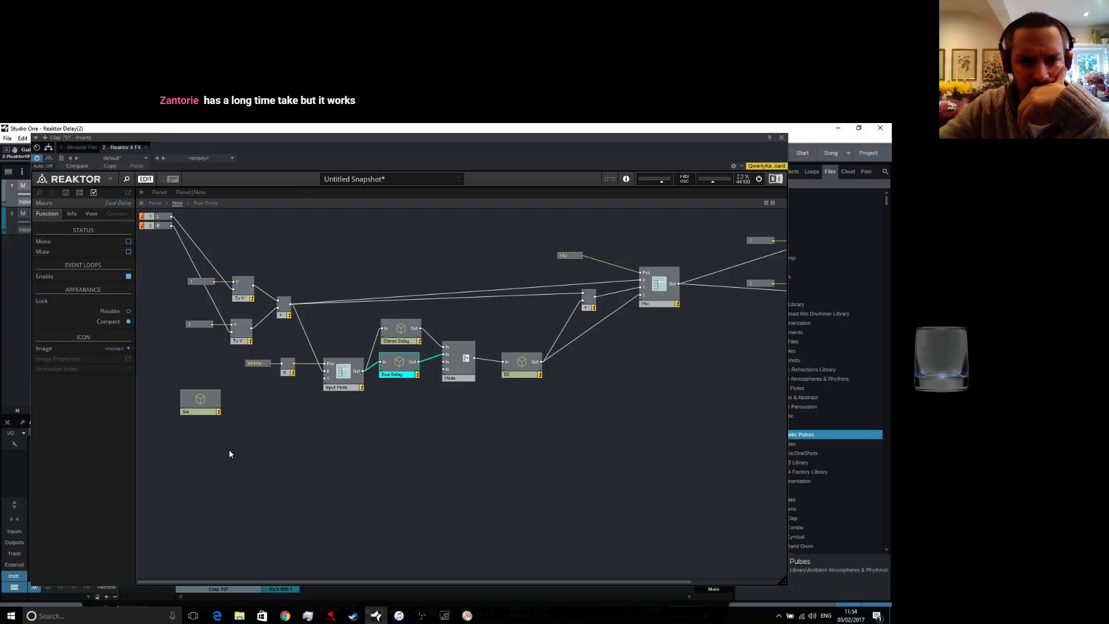
{"action": "double_click", "coordinate": [403, 364]}
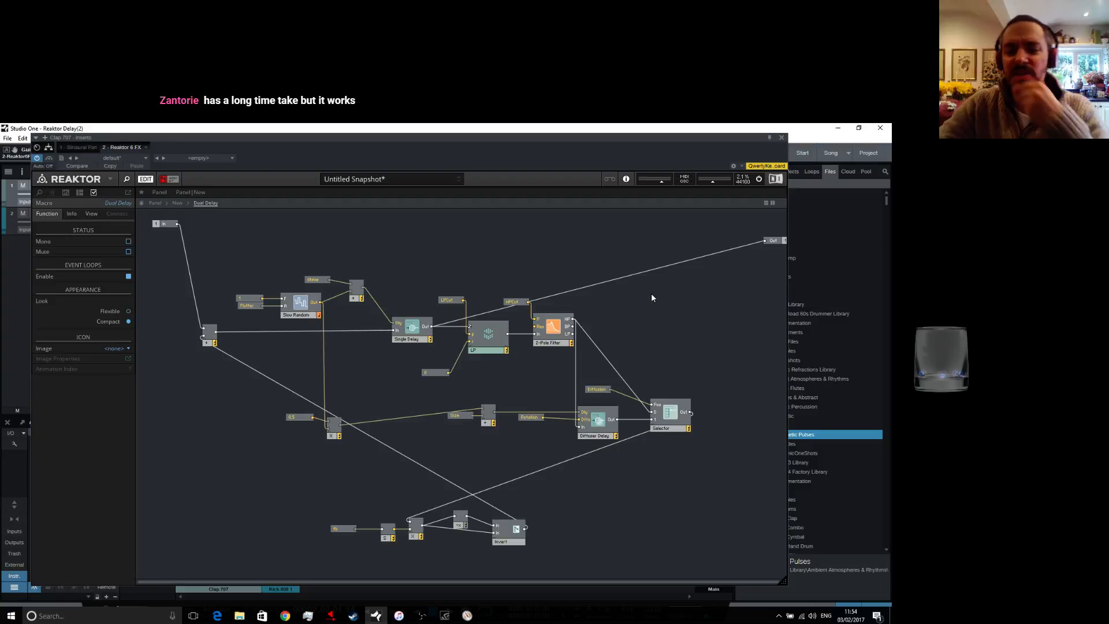
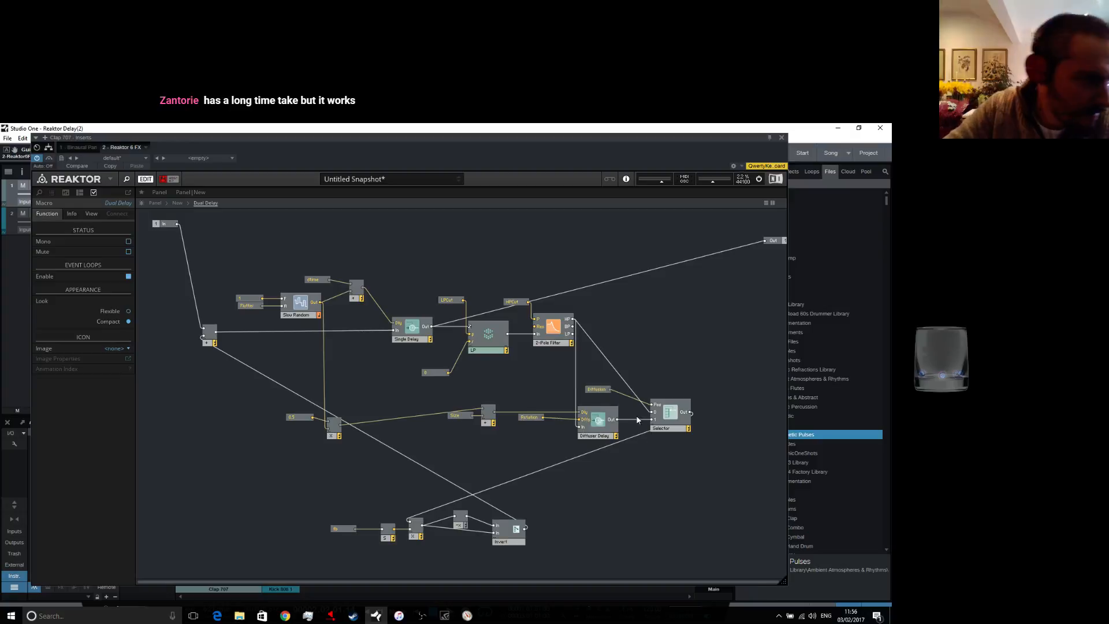
Add a To Voice module below the Selector, duplicate it, and stack the two modules in the empty area
{"action": "right_click", "coordinate": [634, 451]}
{"action": "mouse_move", "coordinate": [689, 451]}
{"action": "mouse_move", "coordinate": [764, 446]}
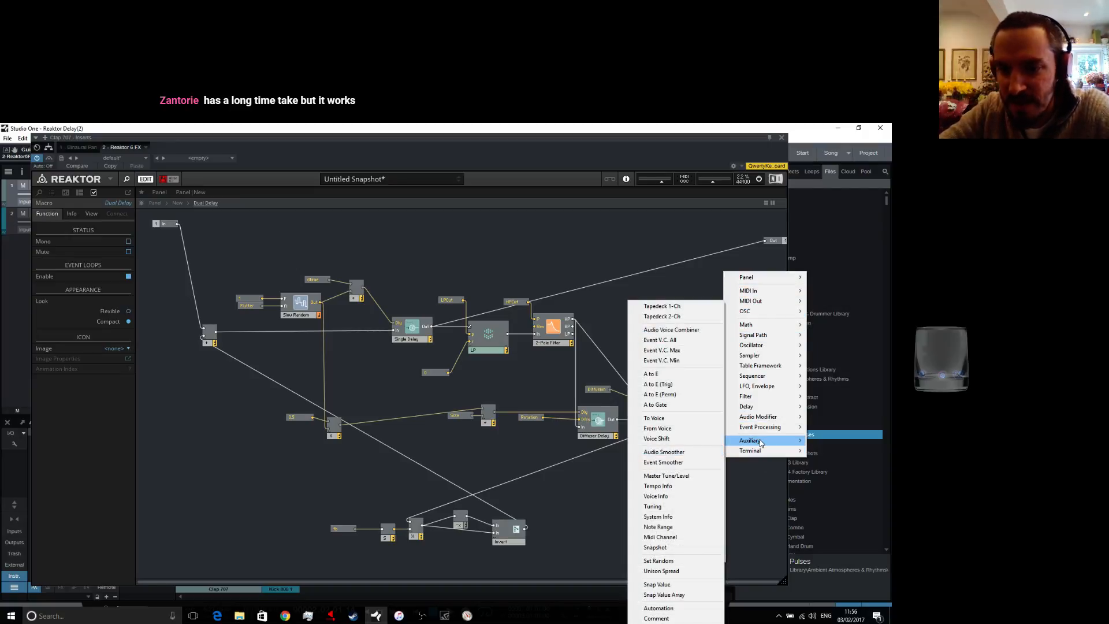
{"action": "left_click", "coordinate": [675, 418]}
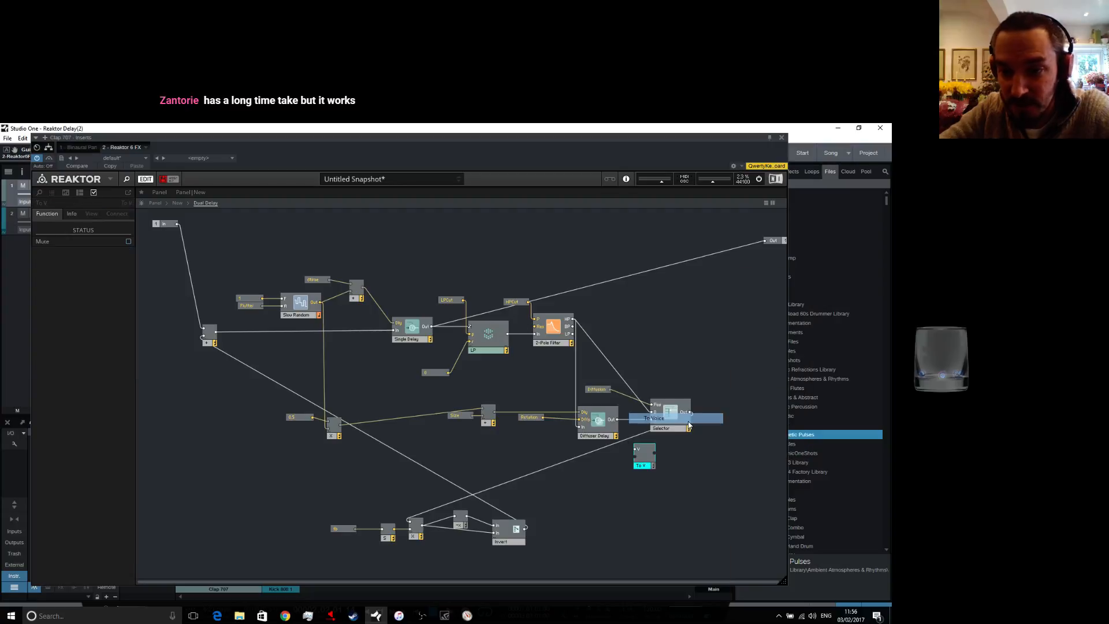
{"action": "right_click", "coordinate": [640, 465]}
{"action": "left_click", "coordinate": [659, 502]}
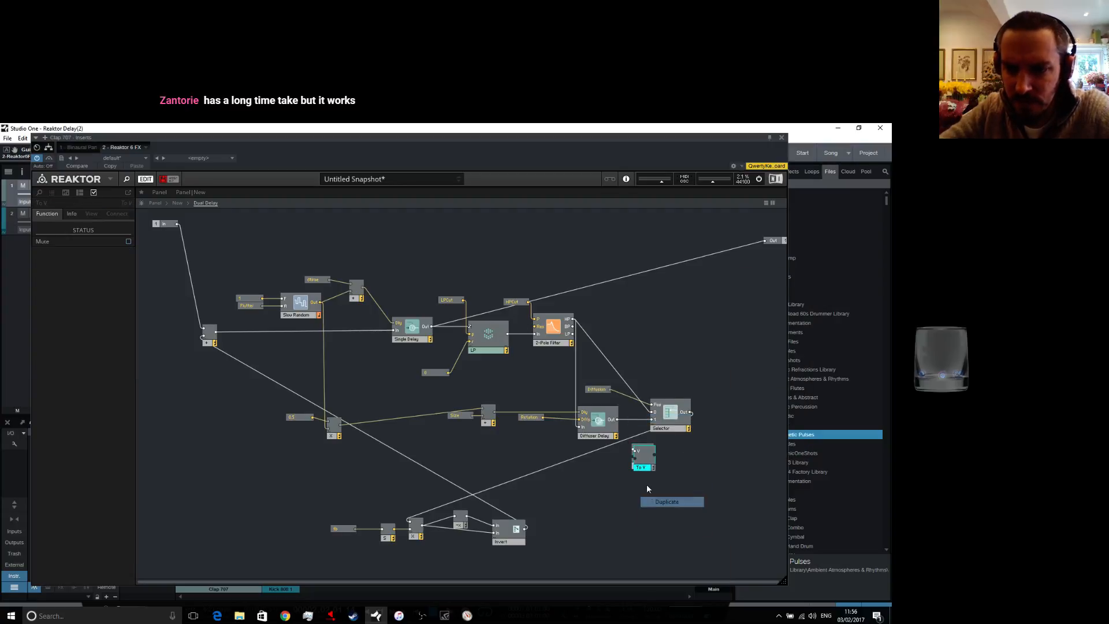
{"action": "left_click_drag", "start_coordinate": [645, 466], "coordinate": [712, 493]}
{"action": "left_click", "coordinate": [641, 466], "text": "shift"}
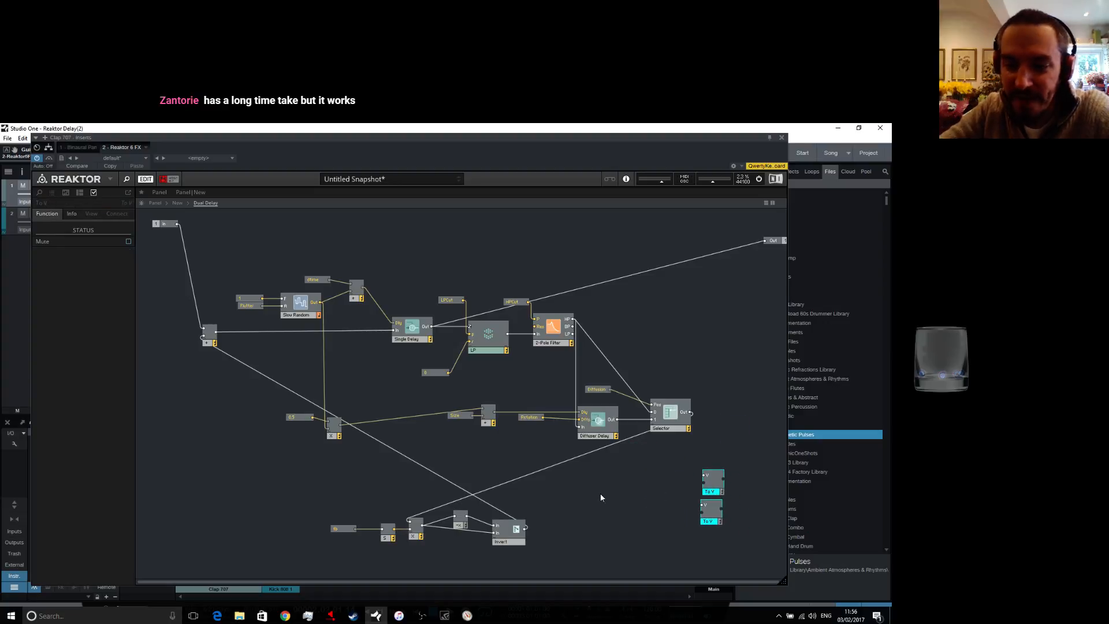
Add a From Voice module facing the To Voice pair, duplicate it, and align the copy directly beneath the original
{"action": "right_click", "coordinate": [584, 493]}
{"action": "mouse_move", "coordinate": [636, 498]}
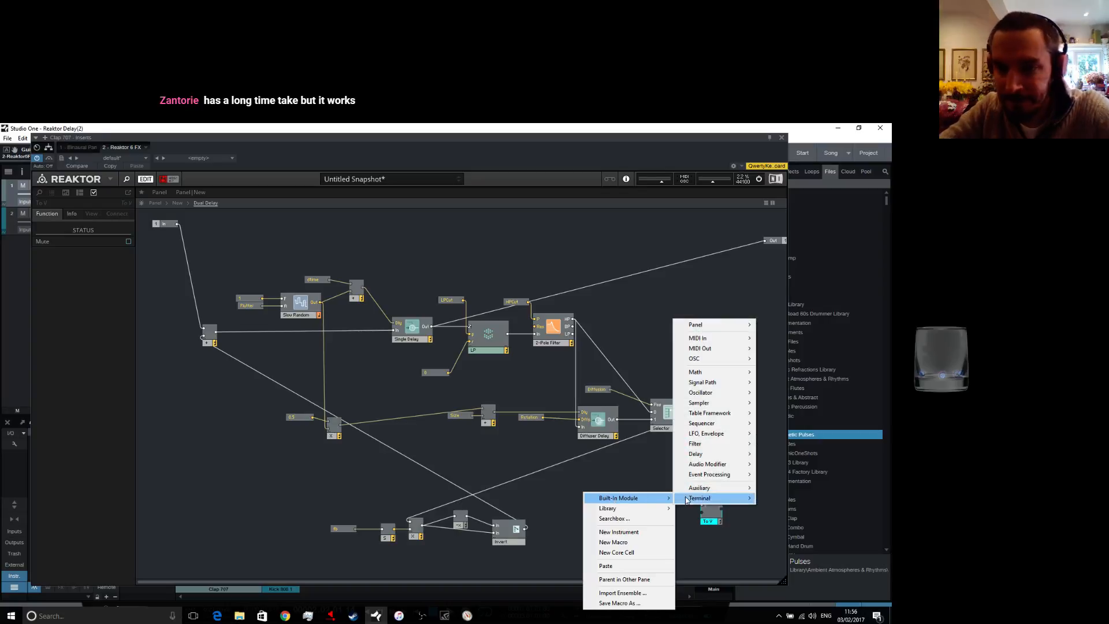
{"action": "mouse_move", "coordinate": [709, 477]}
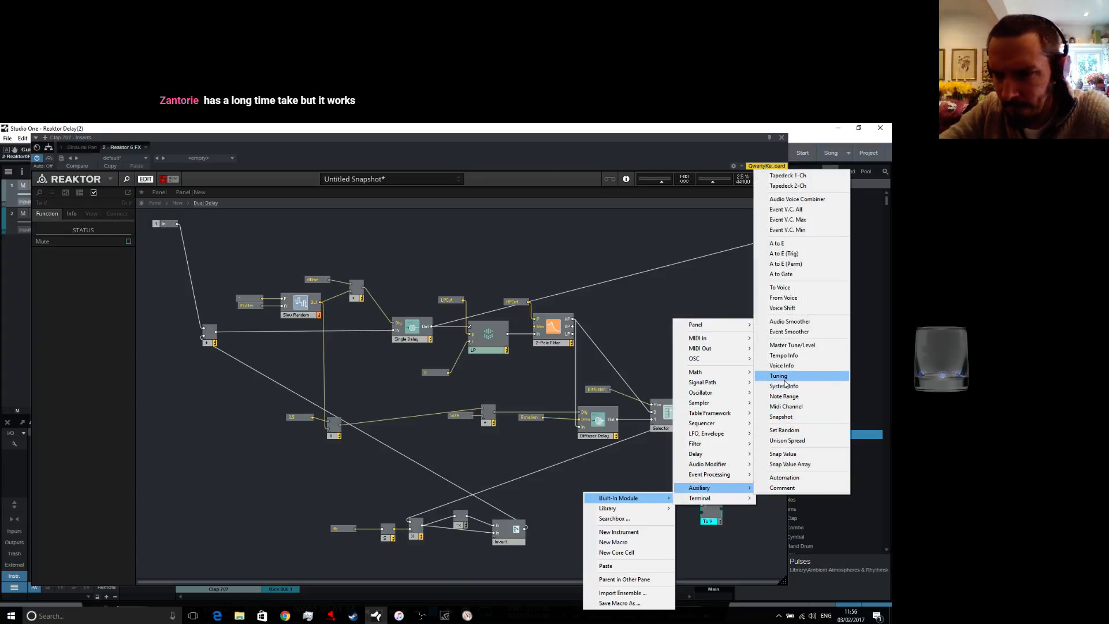
{"action": "left_click", "coordinate": [784, 297]}
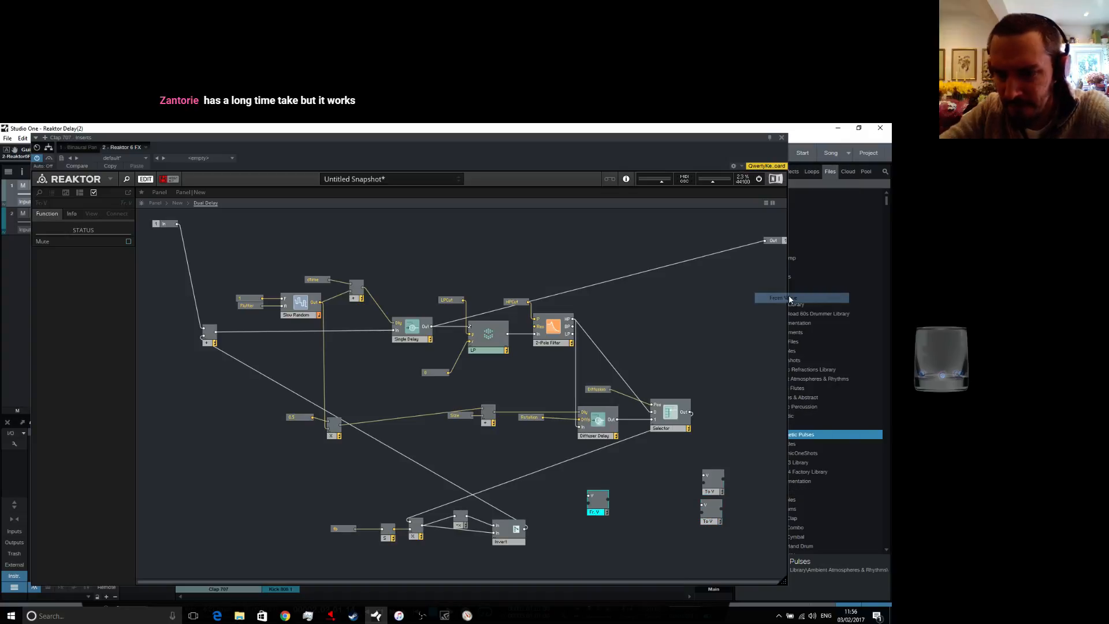
{"action": "left_click_drag", "start_coordinate": [605, 504], "coordinate": [604, 491]}
{"action": "right_click", "coordinate": [605, 492]}
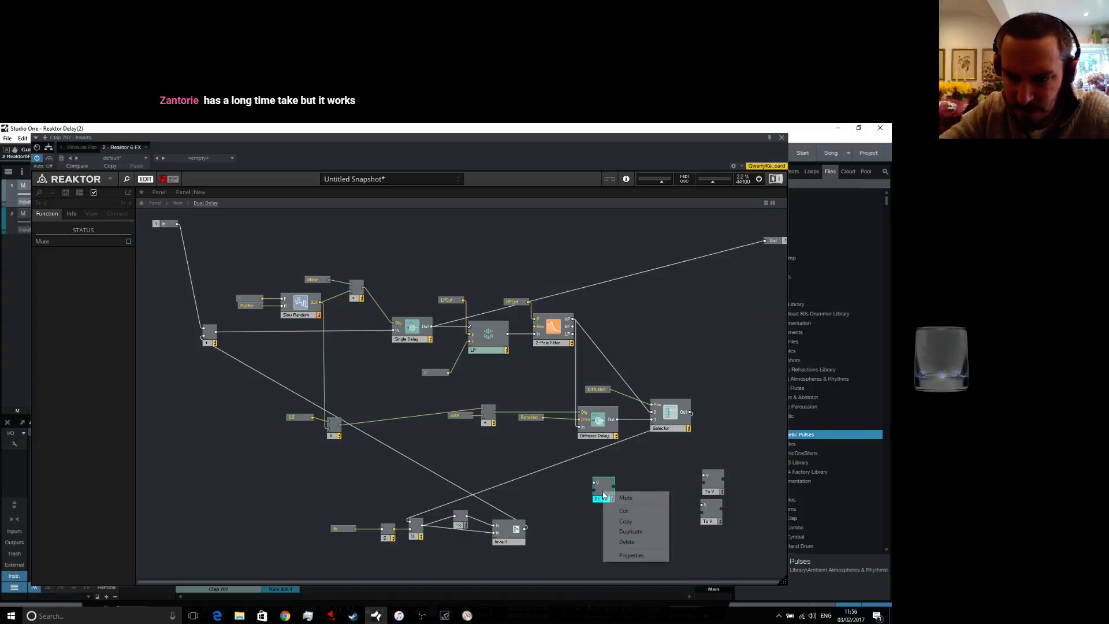
{"action": "left_click", "coordinate": [631, 532]}
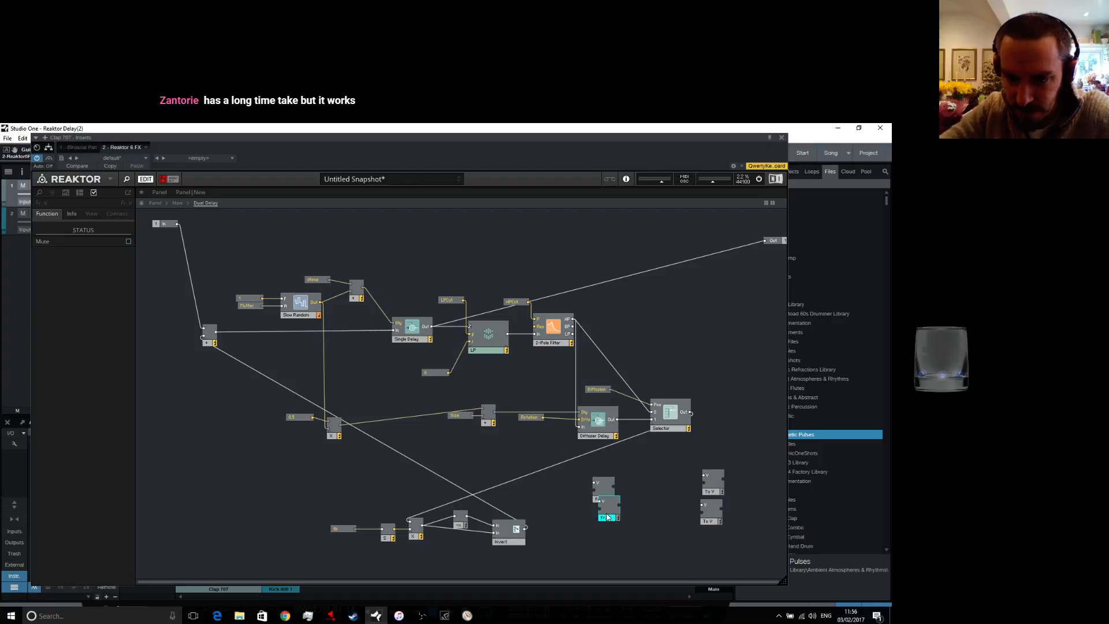
{"action": "left_click_drag", "start_coordinate": [607, 517], "coordinate": [601, 527]}
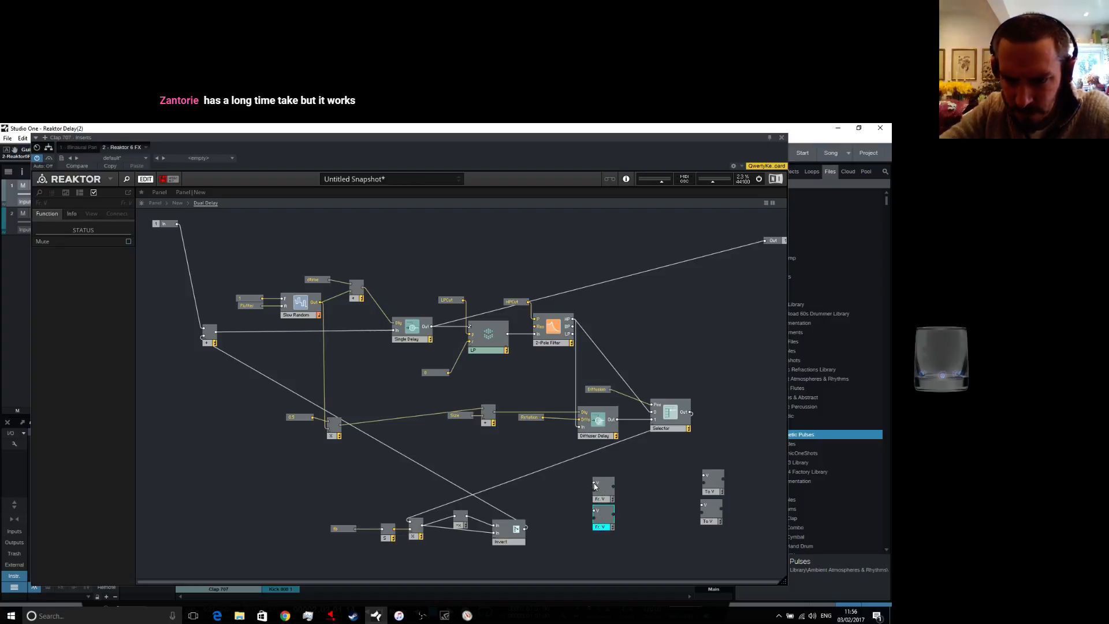
Give the two From Voice modules voice constants 1 and 2, and wire the Selector's output into both of them
{"action": "right_click", "coordinate": [595, 486]}
{"action": "left_click", "coordinate": [595, 502]}
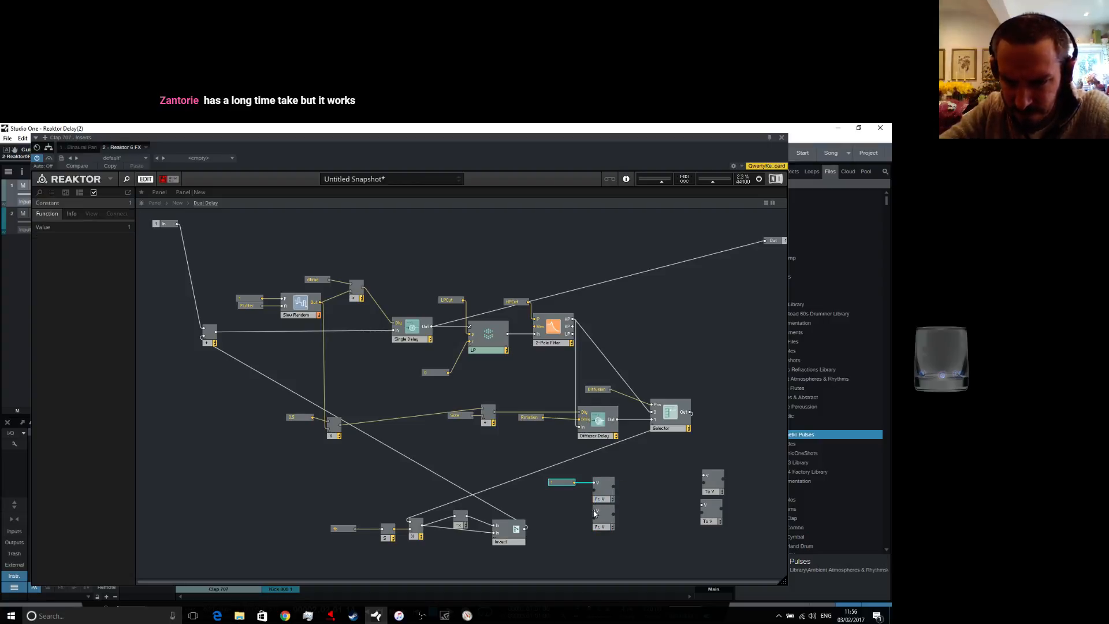
{"action": "right_click", "coordinate": [595, 513]}
{"action": "left_click", "coordinate": [596, 527]}
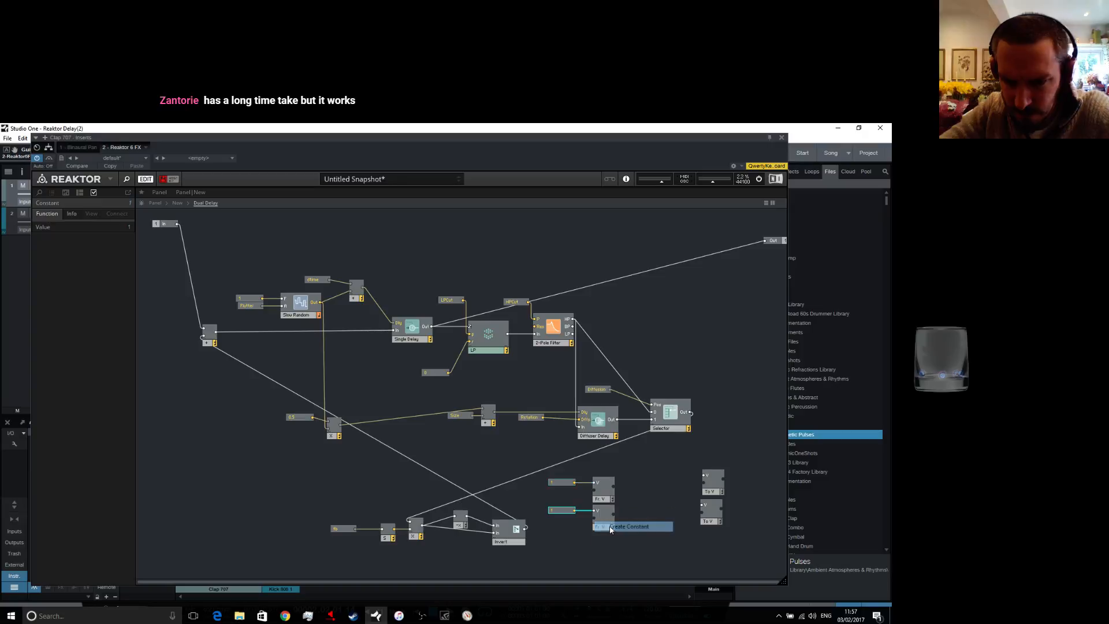
{"action": "double_click", "coordinate": [560, 512]}
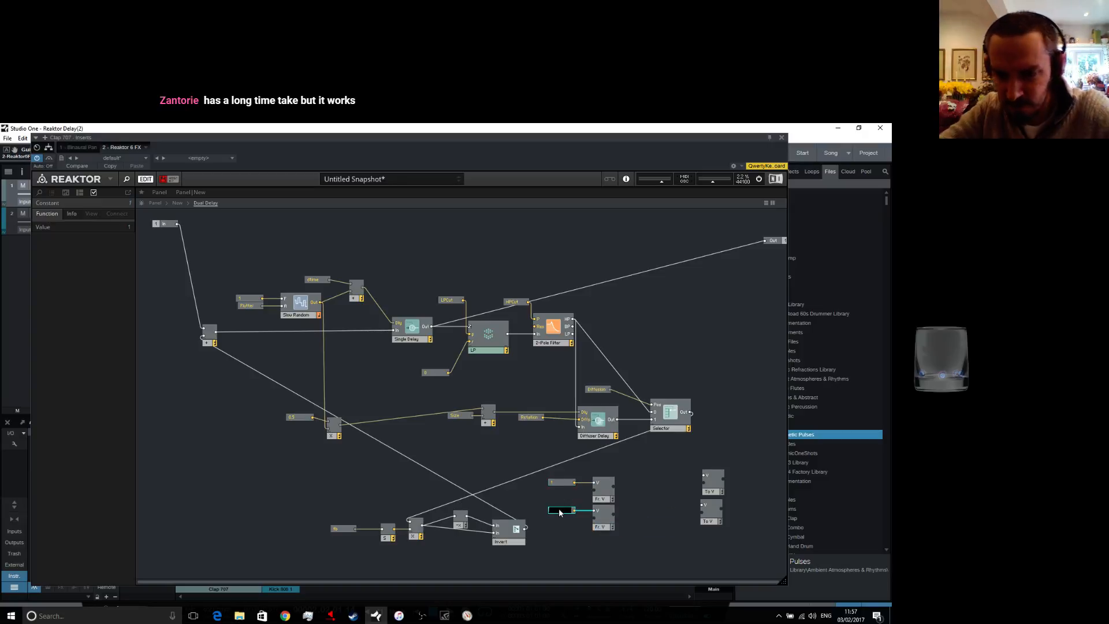
{"action": "left_click", "coordinate": [571, 536]}
{"action": "left_click_drag", "start_coordinate": [691, 415], "coordinate": [603, 493]}
{"action": "left_click_drag", "start_coordinate": [692, 411], "coordinate": [598, 515]}
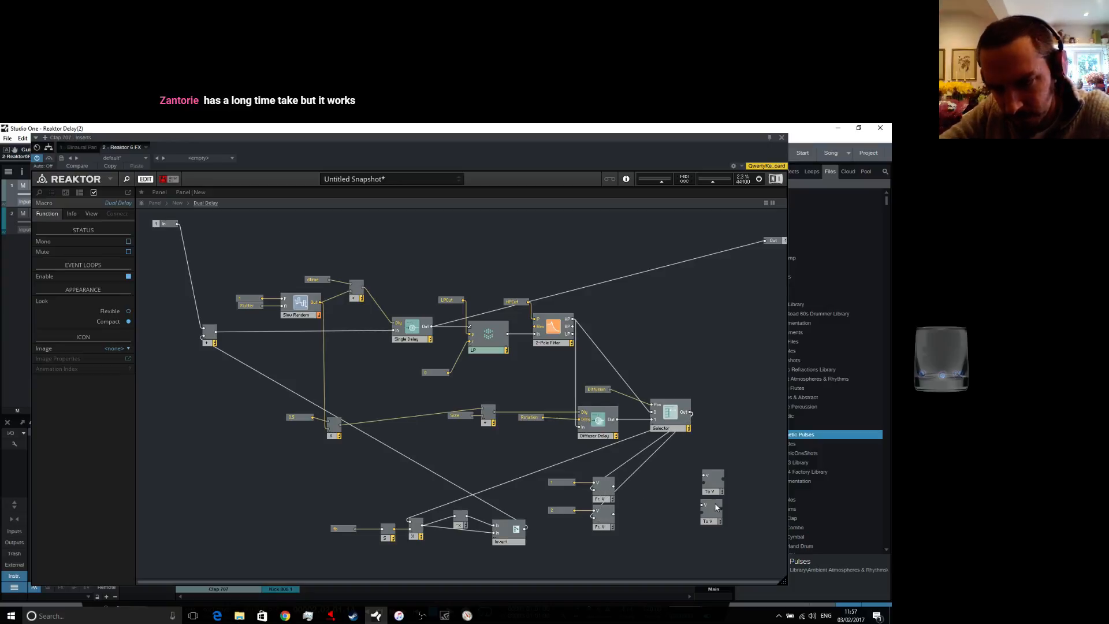
Add a second Selector module between the From Voice and To Voice pairs, shifting the To Voice modules aside to make room
{"action": "left_click_drag", "start_coordinate": [693, 454], "coordinate": [706, 512]}
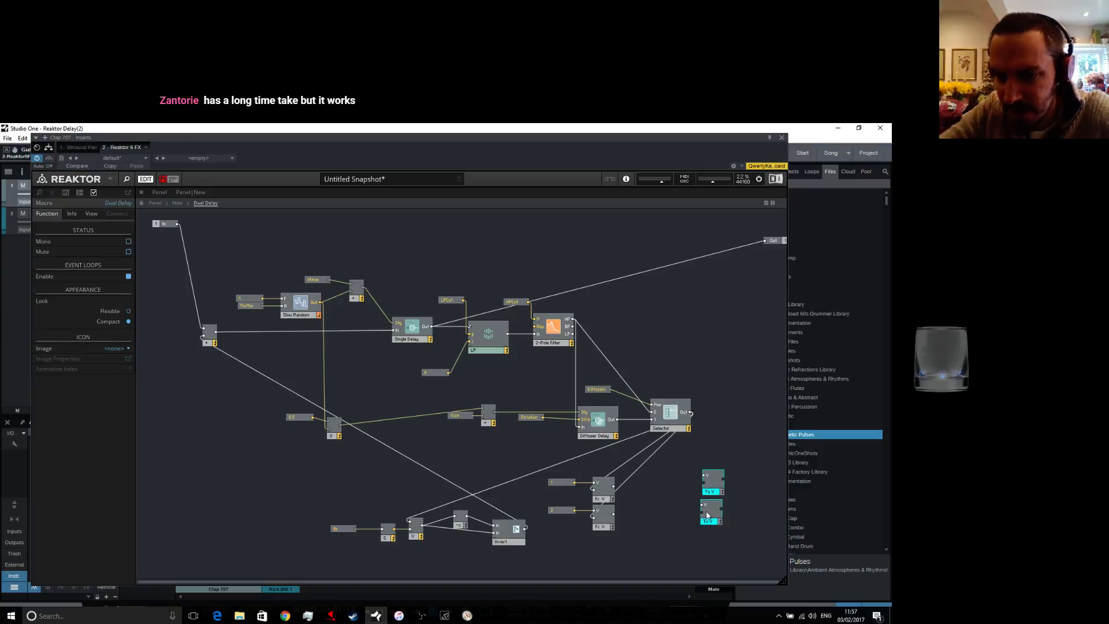
{"action": "right_click", "coordinate": [681, 481]}
{"action": "mouse_move", "coordinate": [716, 486]}
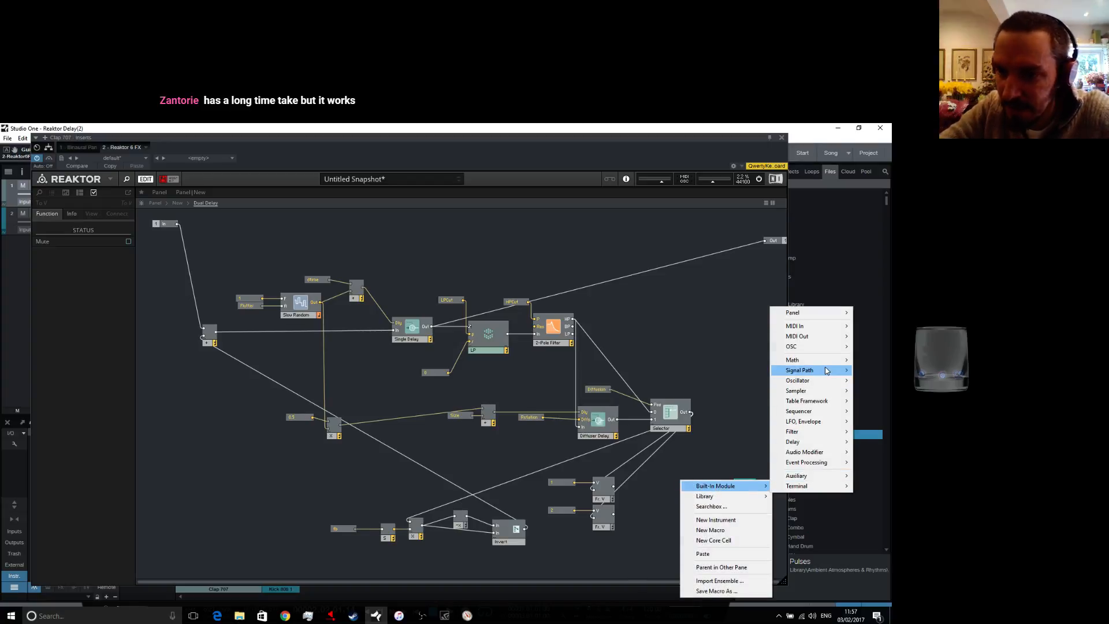
{"action": "mouse_move", "coordinate": [820, 370]}
{"action": "left_click", "coordinate": [729, 375]}
{"action": "left_click_drag", "start_coordinate": [703, 487], "coordinate": [690, 481]}
{"action": "right_click", "coordinate": [687, 479]}
{"action": "left_click", "coordinate": [678, 489]}
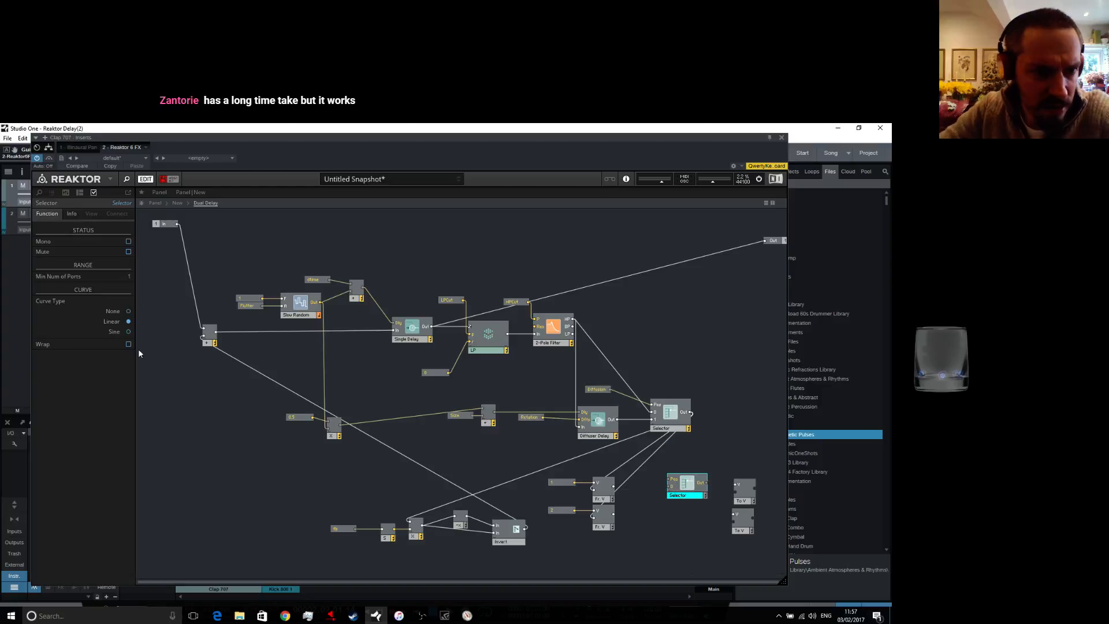
Give the new Selector two minimum ports, duplicate it directly below, and nudge the lower From Voice module down to line up
{"action": "left_click_drag", "start_coordinate": [130, 276], "coordinate": [131, 273]}
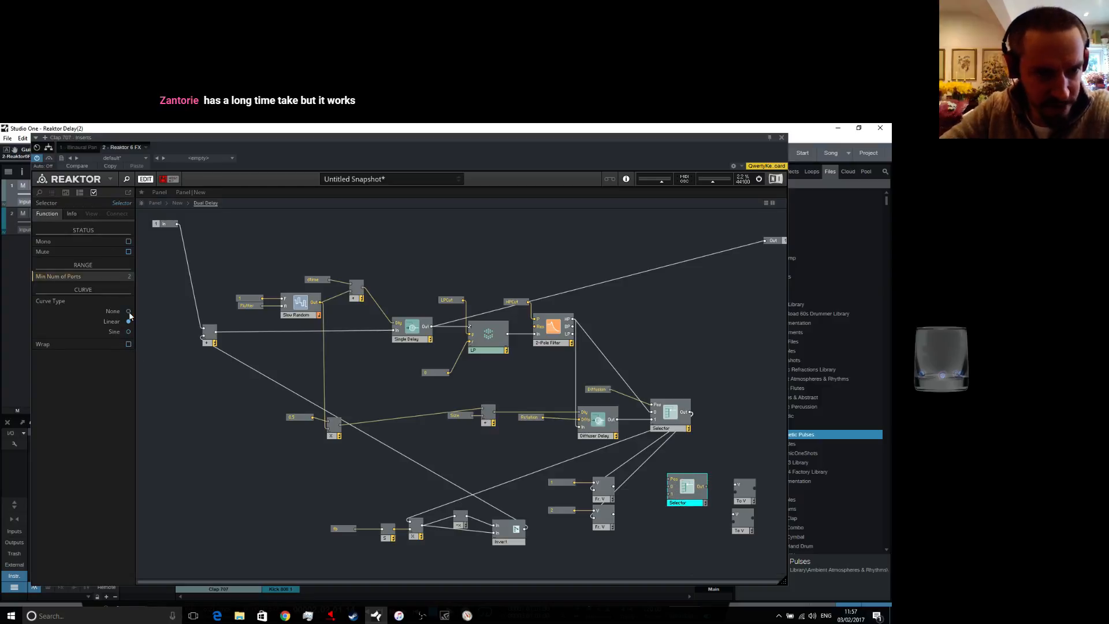
{"action": "right_click", "coordinate": [682, 501]}
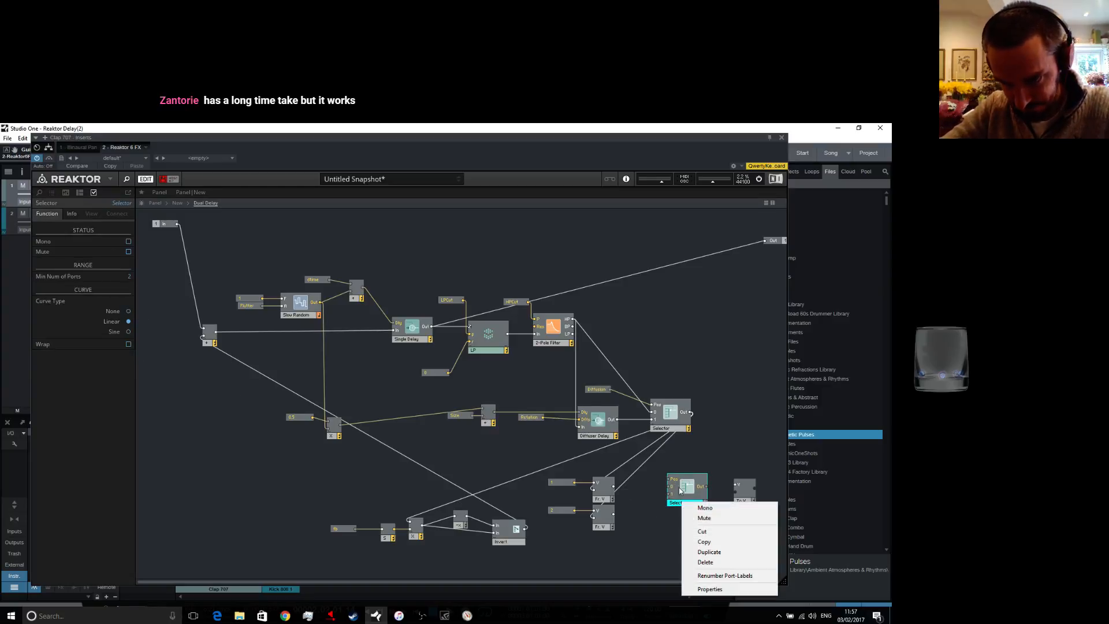
{"action": "left_click", "coordinate": [706, 551]}
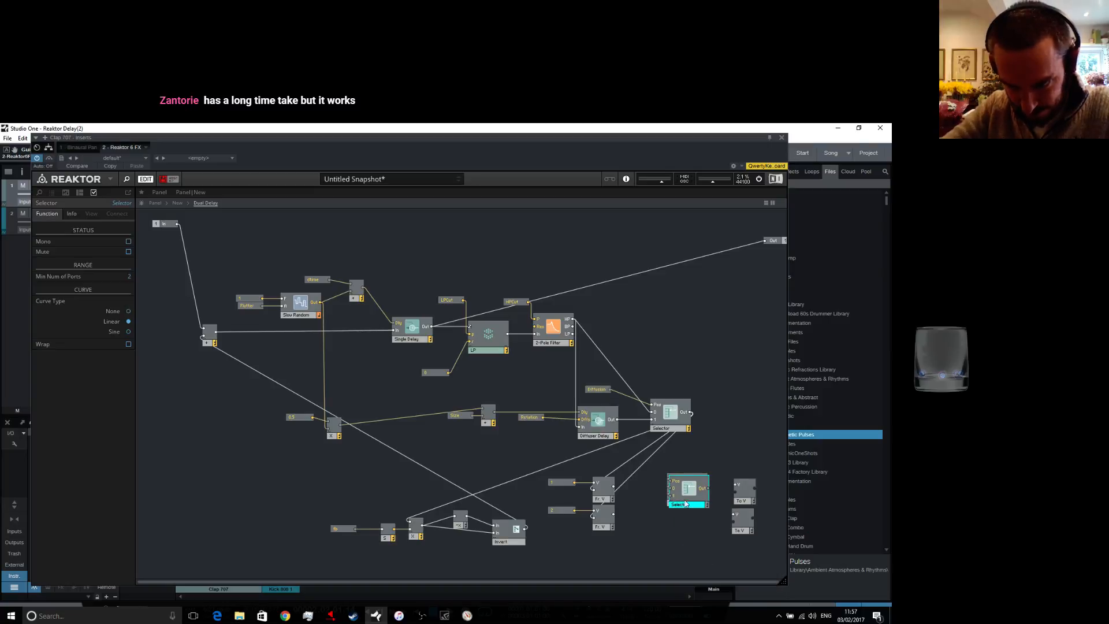
{"action": "left_click_drag", "start_coordinate": [684, 499], "coordinate": [684, 536]}
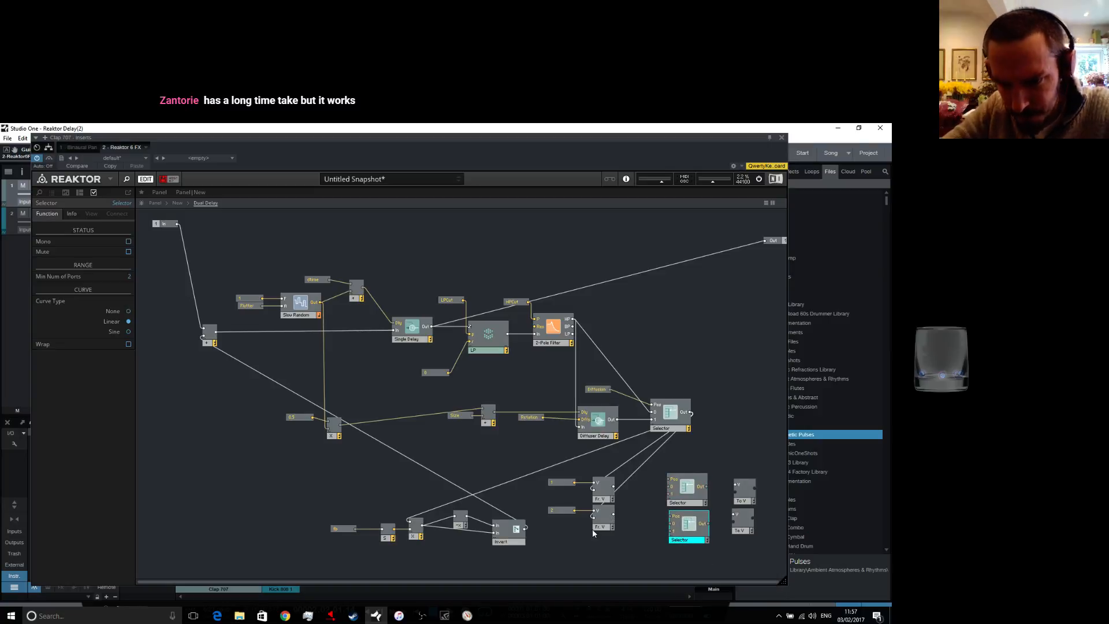
{"action": "left_click_drag", "start_coordinate": [603, 525], "coordinate": [598, 528]}
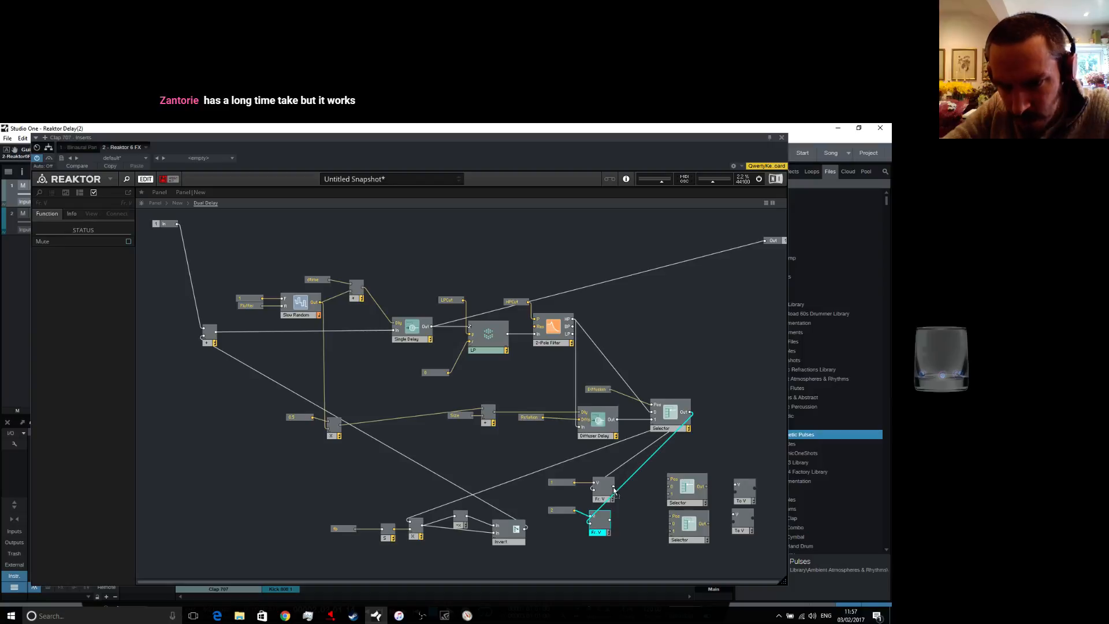
Cross-wire both From Voice outputs into inputs 0 and 1 of the two Selectors, and feed each Selector into its own To Voice module
{"action": "left_click_drag", "start_coordinate": [672, 490], "coordinate": [670, 488]}
{"action": "left_click_drag", "start_coordinate": [608, 521], "coordinate": [698, 531]}
{"action": "left_click", "coordinate": [688, 526]}
{"action": "left_click_drag", "start_coordinate": [707, 487], "coordinate": [752, 508]}
{"action": "left_click", "coordinate": [707, 520]}
{"action": "left_click_drag", "start_coordinate": [615, 486], "coordinate": [669, 495]}
Give the two To Voice modules voice constants 1 and 2 and place the constants beside their voice inputs
{"action": "right_click", "coordinate": [744, 485]}
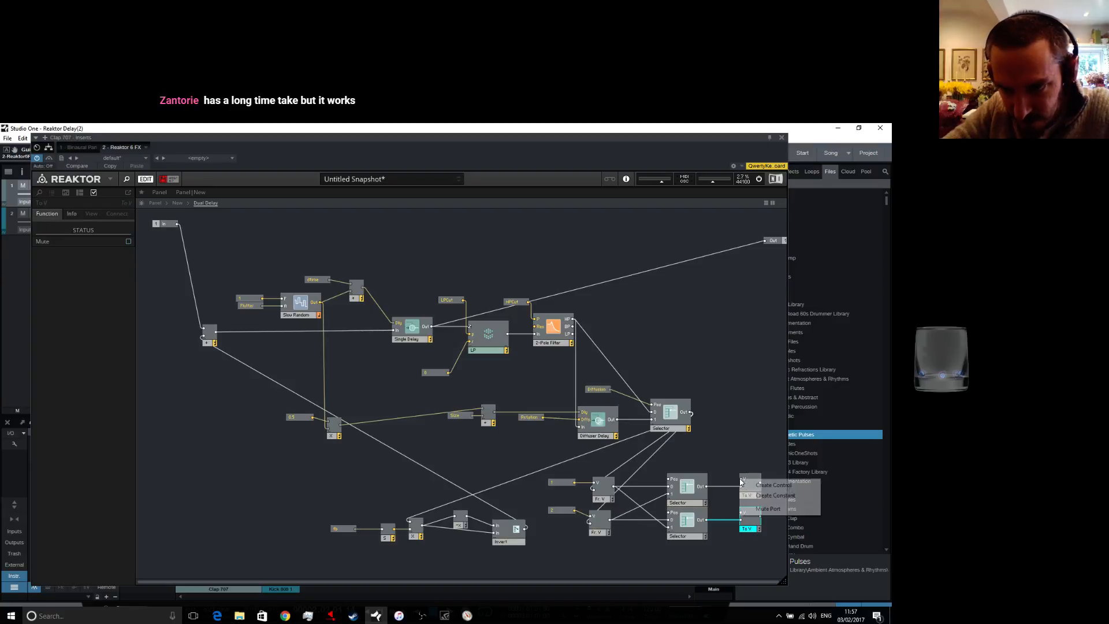
{"action": "left_click", "coordinate": [756, 495]}
{"action": "left_click_drag", "start_coordinate": [718, 484], "coordinate": [728, 484]}
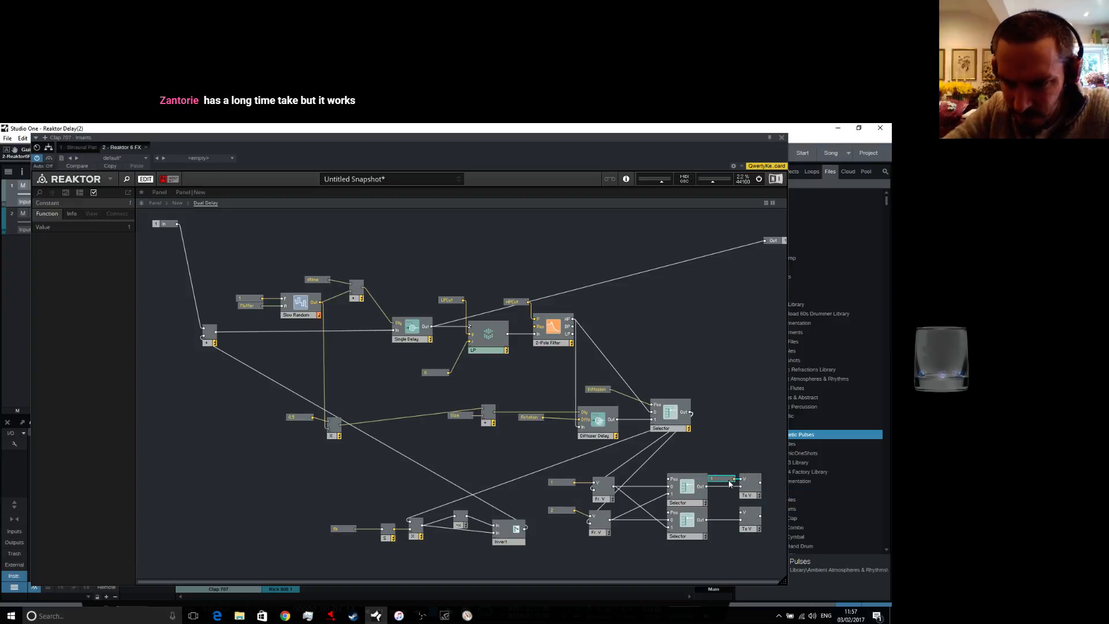
{"action": "right_click", "coordinate": [743, 513]}
{"action": "left_click", "coordinate": [776, 528]}
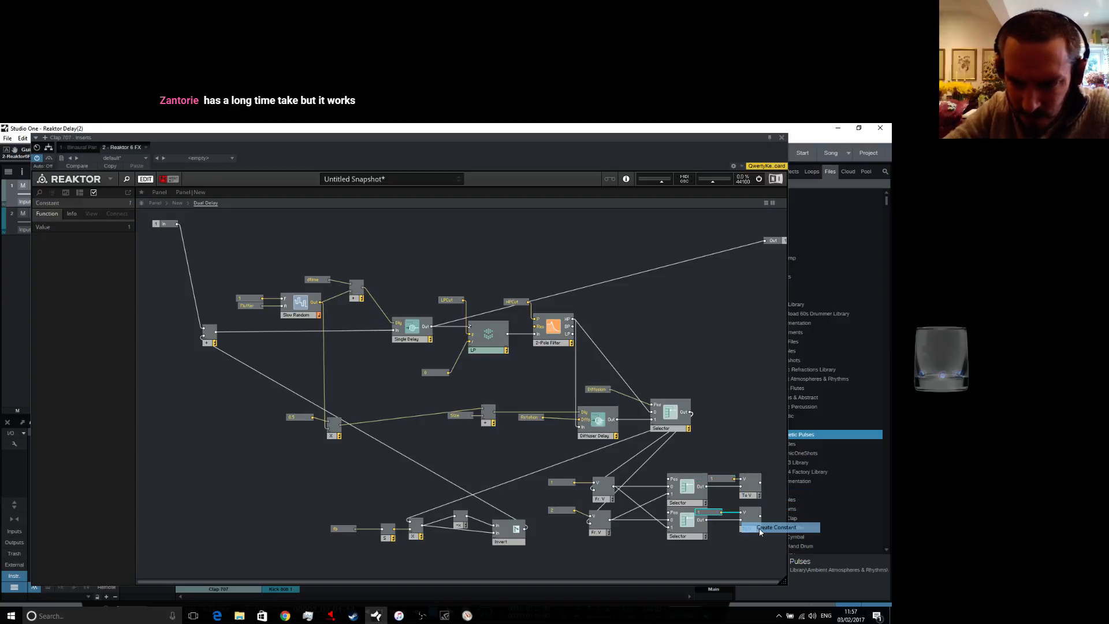
{"action": "left_click_drag", "start_coordinate": [712, 514], "coordinate": [725, 514]}
{"action": "double_click", "coordinate": [724, 514]}
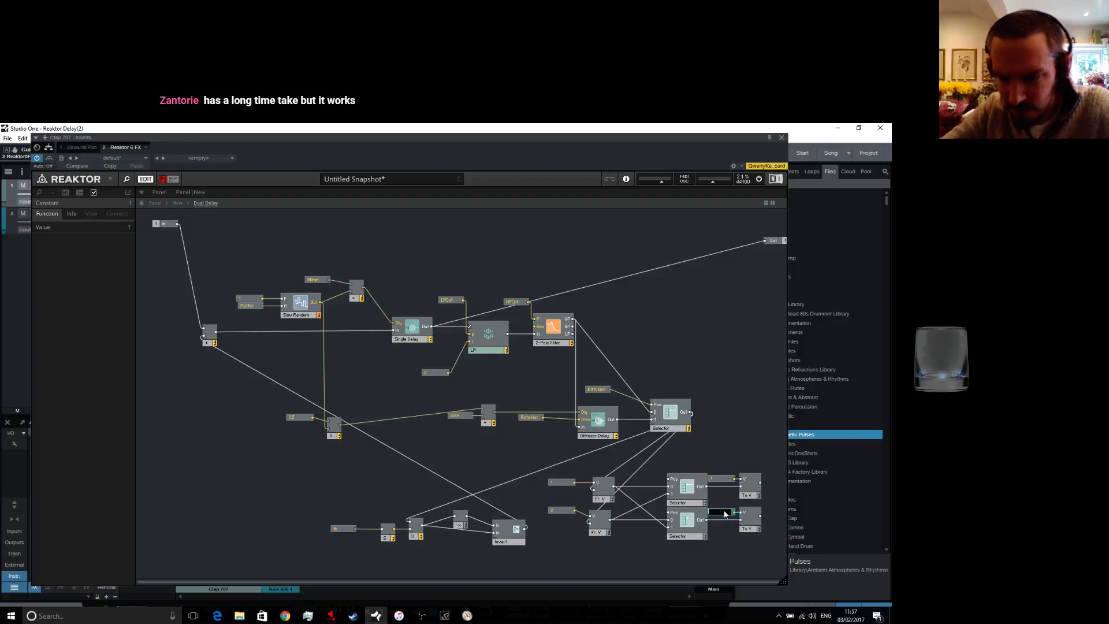
{"action": "type", "text": "2"}
{"action": "key", "text": "Return"}
{"action": "left_click", "coordinate": [723, 417]}
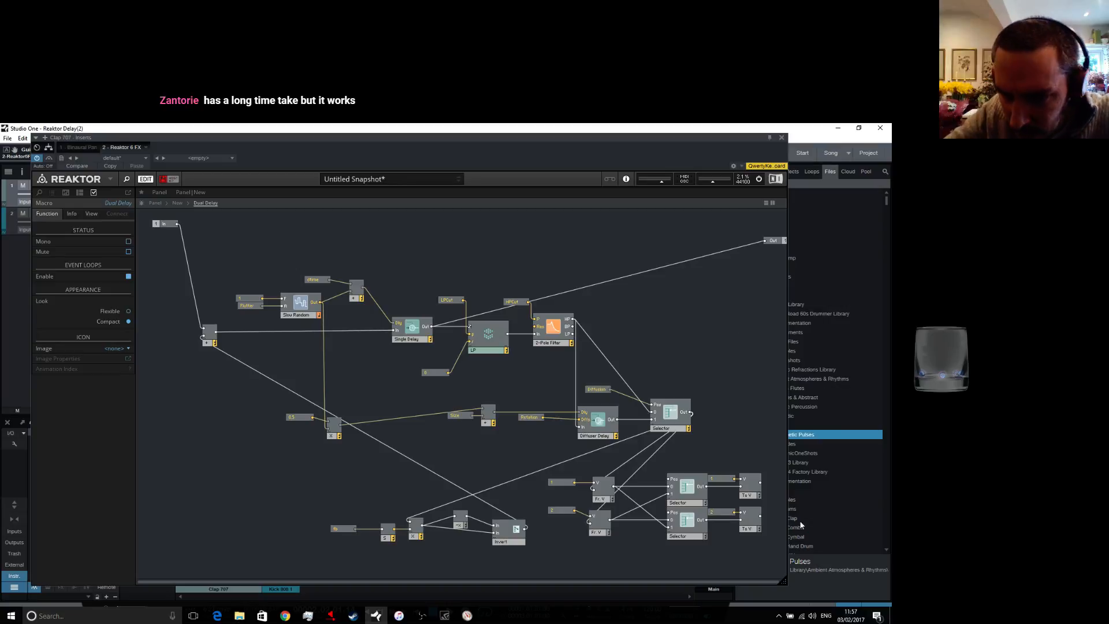
Insert an Add module, sum both To Voice outputs in it, and wire its output into the multiplier of the Invert chain
{"action": "right_click", "coordinate": [775, 494]}
{"action": "mouse_move", "coordinate": [793, 502]}
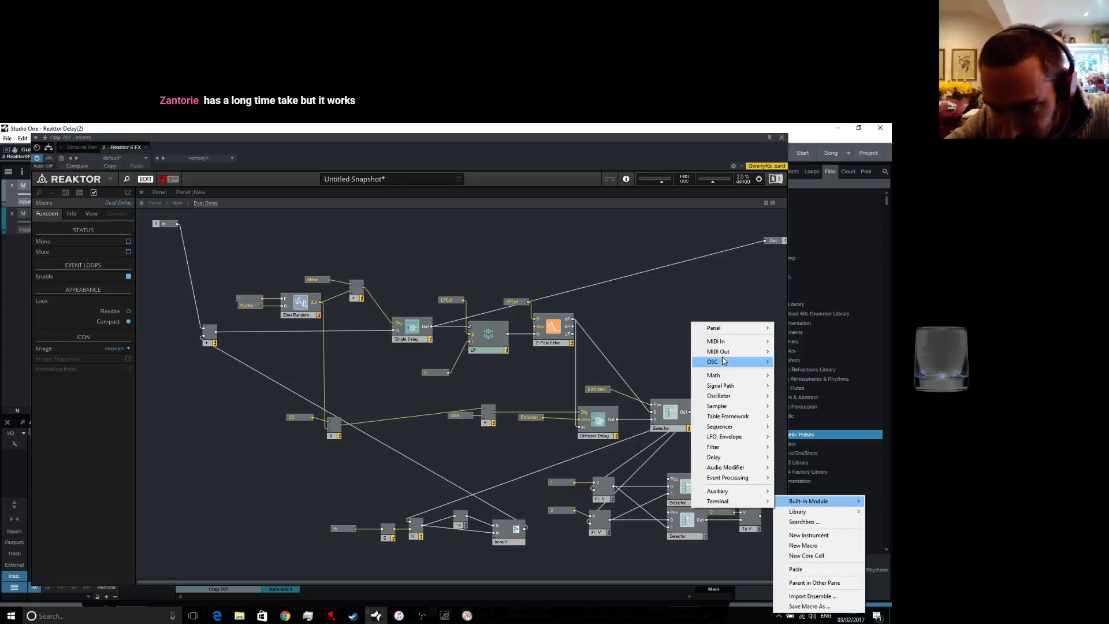
{"action": "mouse_move", "coordinate": [726, 378]}
{"action": "left_click", "coordinate": [799, 357]}
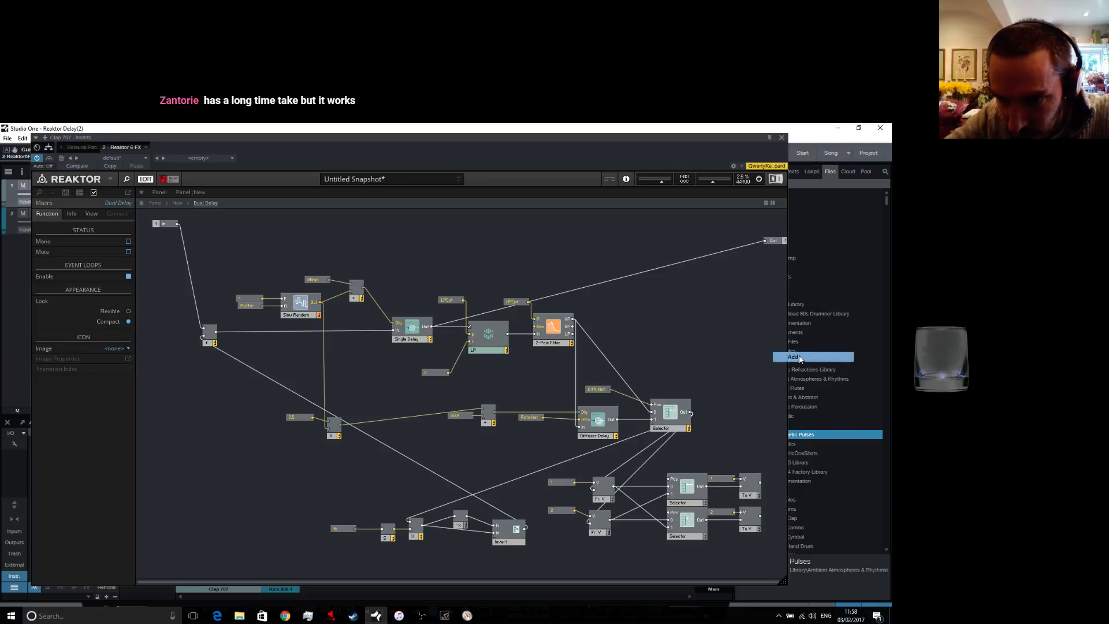
{"action": "left_click_drag", "start_coordinate": [760, 483], "coordinate": [402, 520]}
{"action": "scroll", "coordinate": [775, 511], "scroll_direction": "right", "scroll_amount": 1}
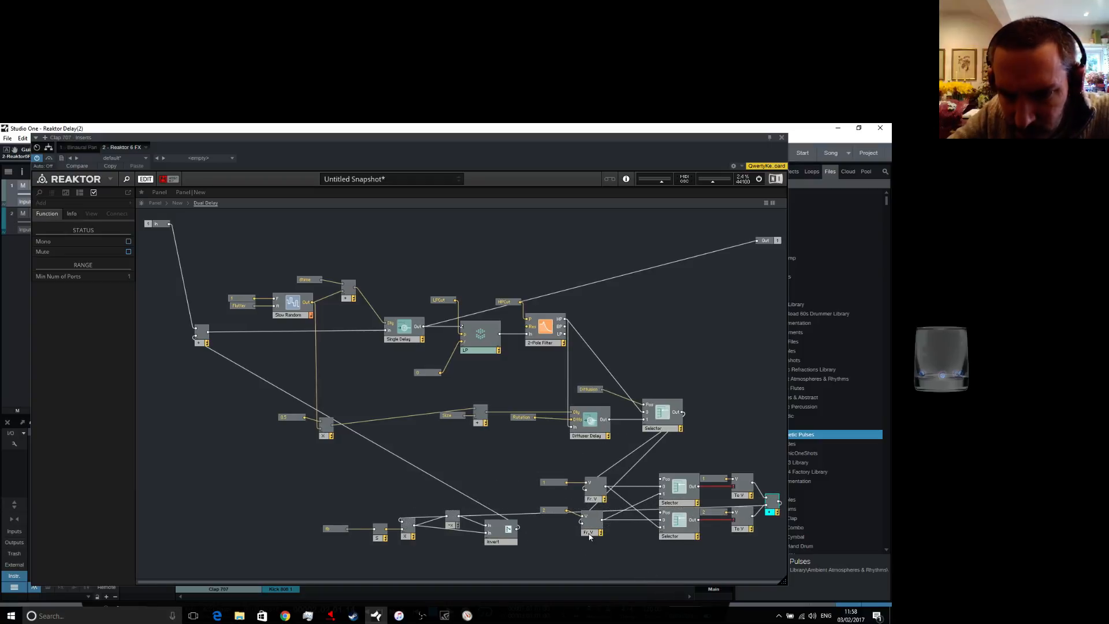
Set both Selectors of the voice routing to Mono
{"action": "left_click", "coordinate": [686, 536]}
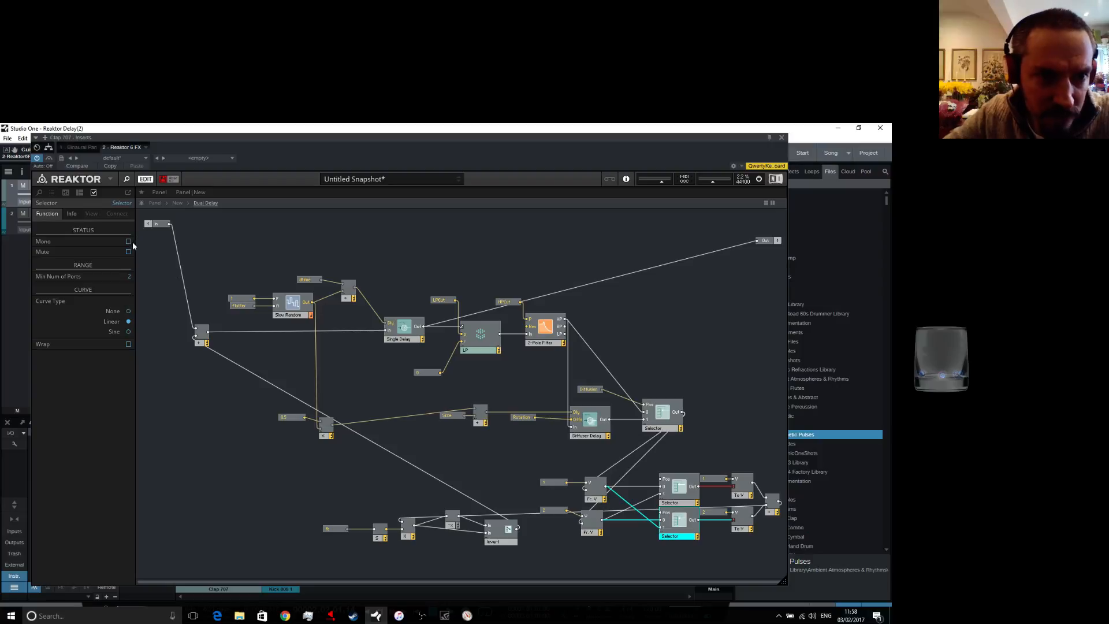
{"action": "left_click", "coordinate": [680, 502]}
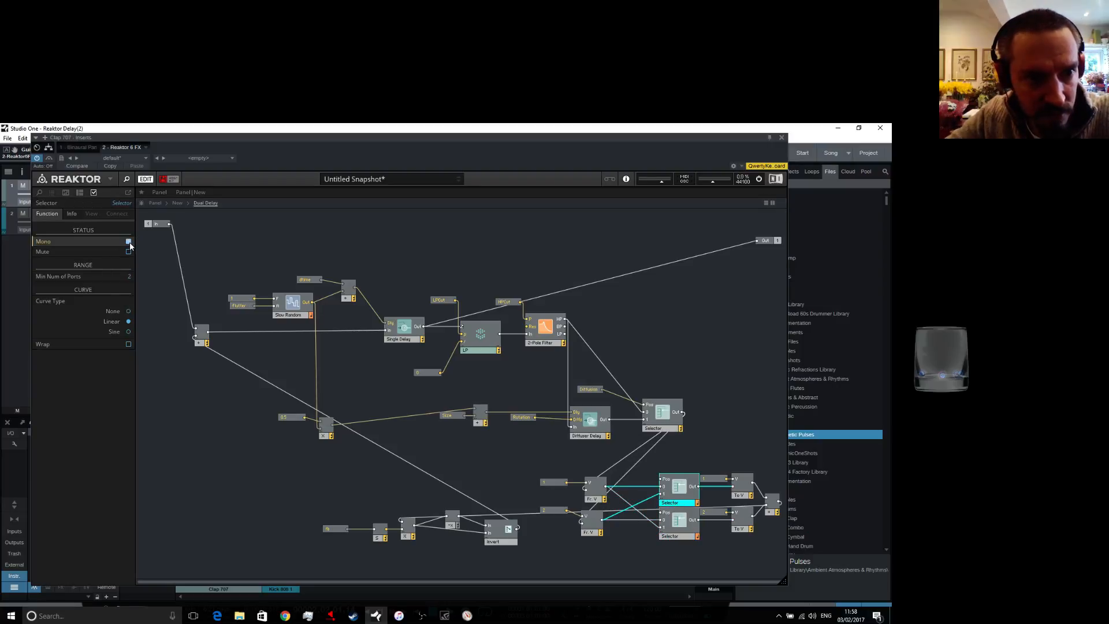
{"action": "left_click", "coordinate": [651, 332]}
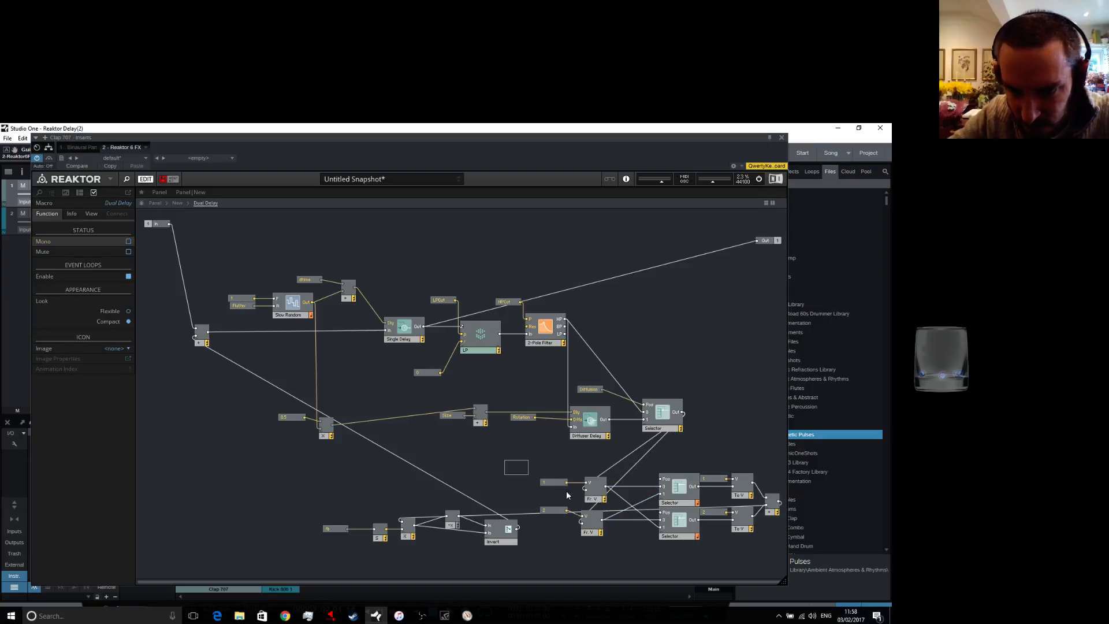
Move the voice routing group beside the diffuser's Selector, and shift Rotation and the Size adder closer to the Diffuser Delay
{"action": "left_click_drag", "start_coordinate": [566, 495], "coordinate": [774, 516]}
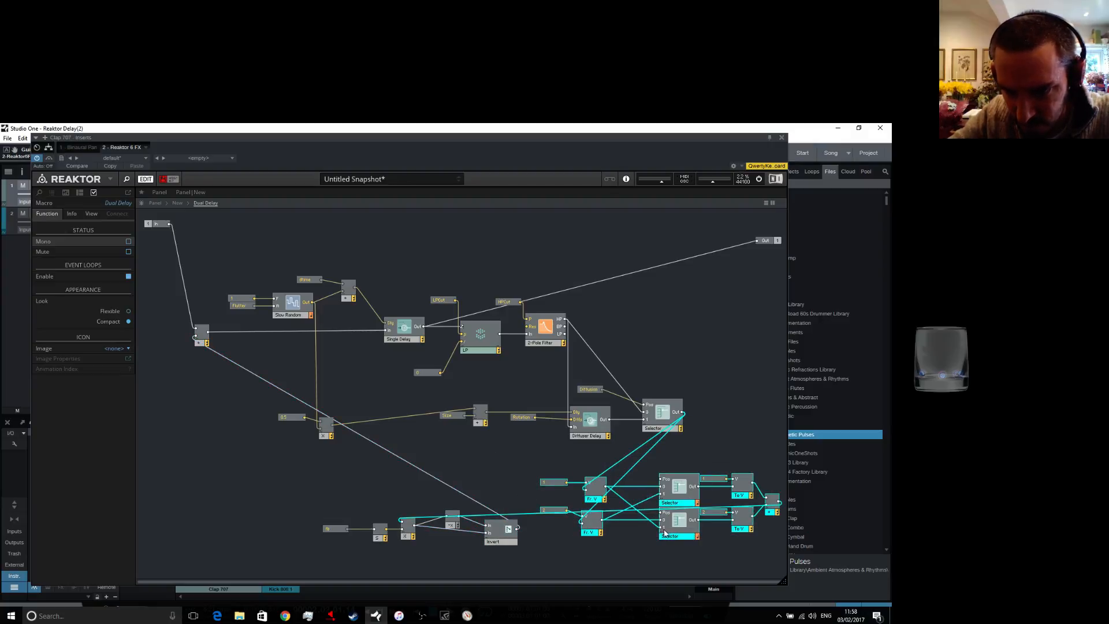
{"action": "left_click_drag", "start_coordinate": [678, 533], "coordinate": [830, 445]}
{"action": "left_click_drag", "start_coordinate": [670, 580], "coordinate": [854, 557]}
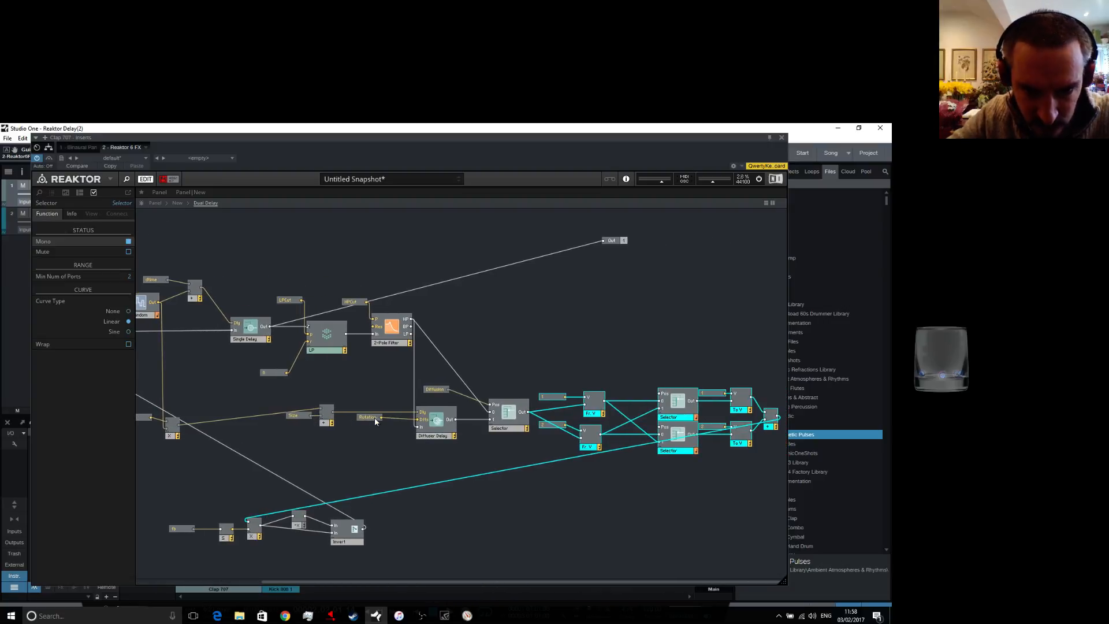
{"action": "left_click_drag", "start_coordinate": [375, 417], "coordinate": [398, 419]}
{"action": "left_click_drag", "start_coordinate": [325, 420], "coordinate": [369, 420]}
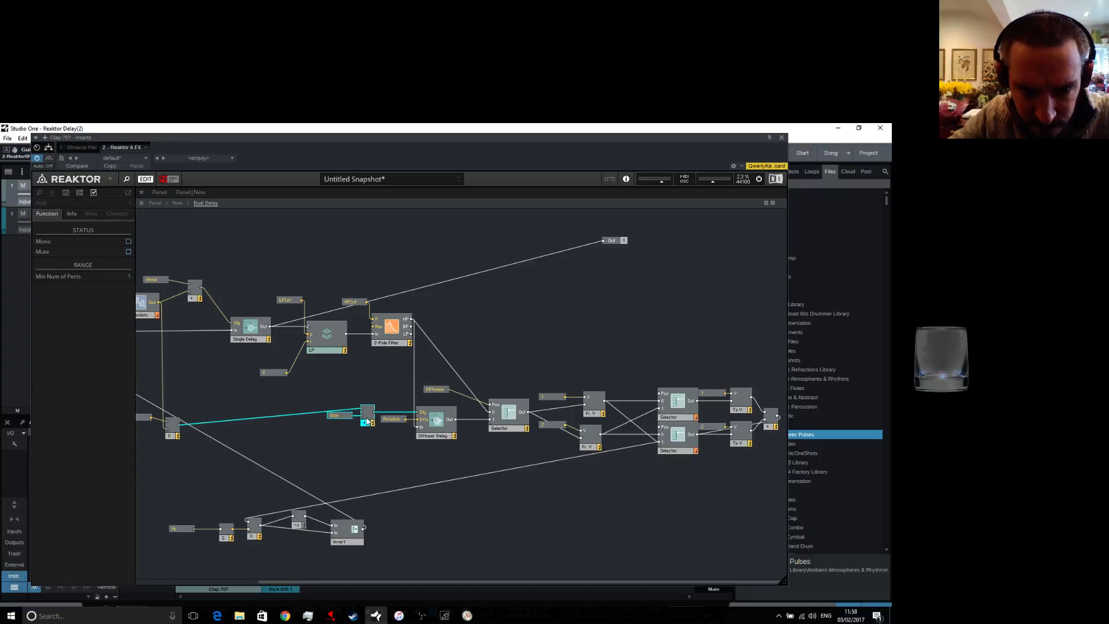
Shift the diffuser and voice routing row back beneath the main delay chain, with the modulation multiplier and its constant placed ahead of it
{"action": "left_click_drag", "start_coordinate": [300, 368], "coordinate": [518, 421]}
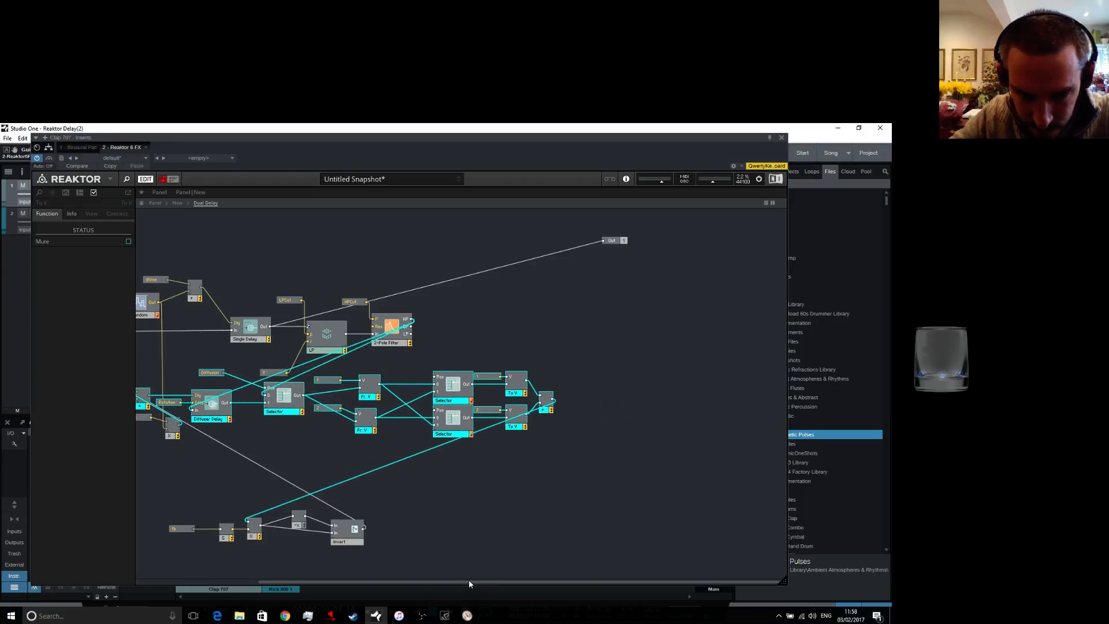
{"action": "left_click_drag", "start_coordinate": [469, 580], "coordinate": [330, 582]}
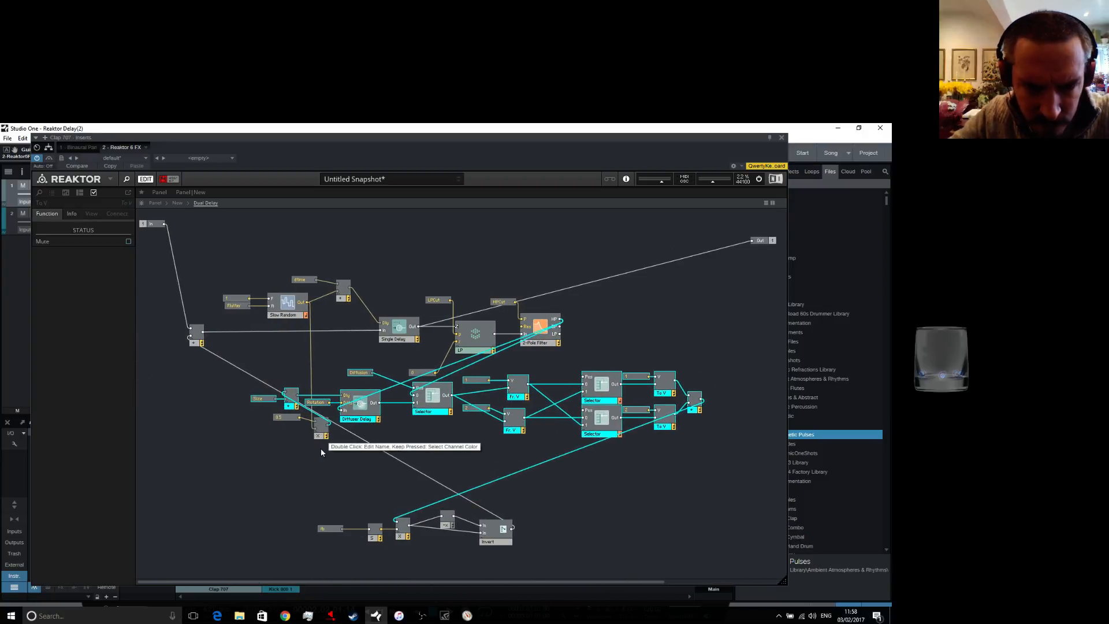
{"action": "left_click_drag", "start_coordinate": [320, 449], "coordinate": [207, 400]}
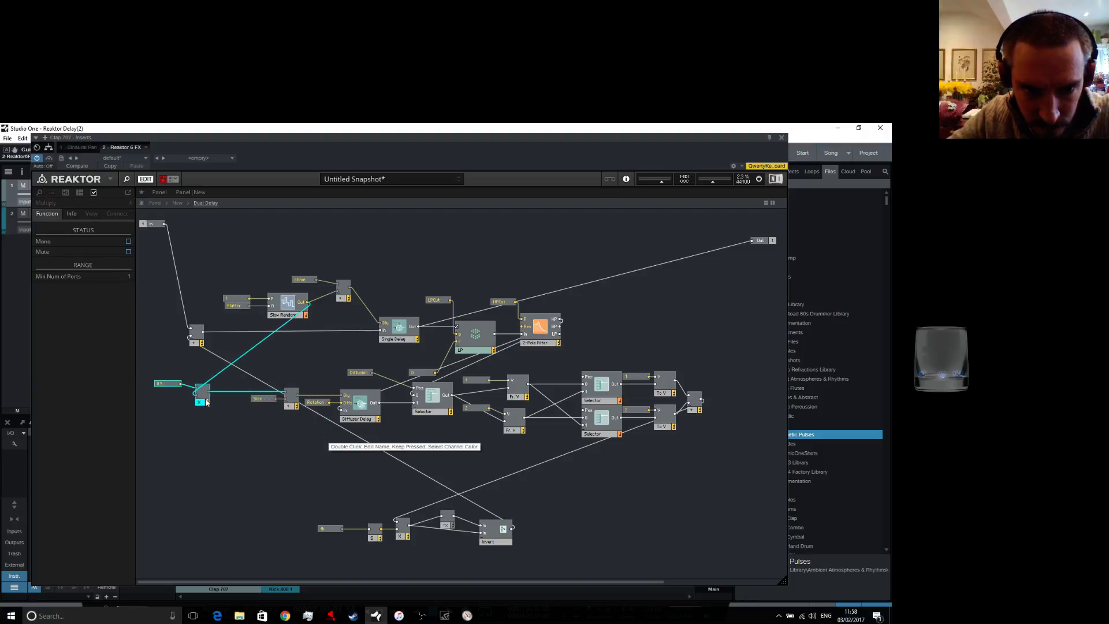
{"action": "left_click", "coordinate": [264, 377]}
{"action": "left_click_drag", "start_coordinate": [259, 375], "coordinate": [733, 441]}
{"action": "left_click", "coordinate": [603, 430]}
{"action": "left_click_drag", "start_coordinate": [603, 431], "coordinate": [604, 464]}
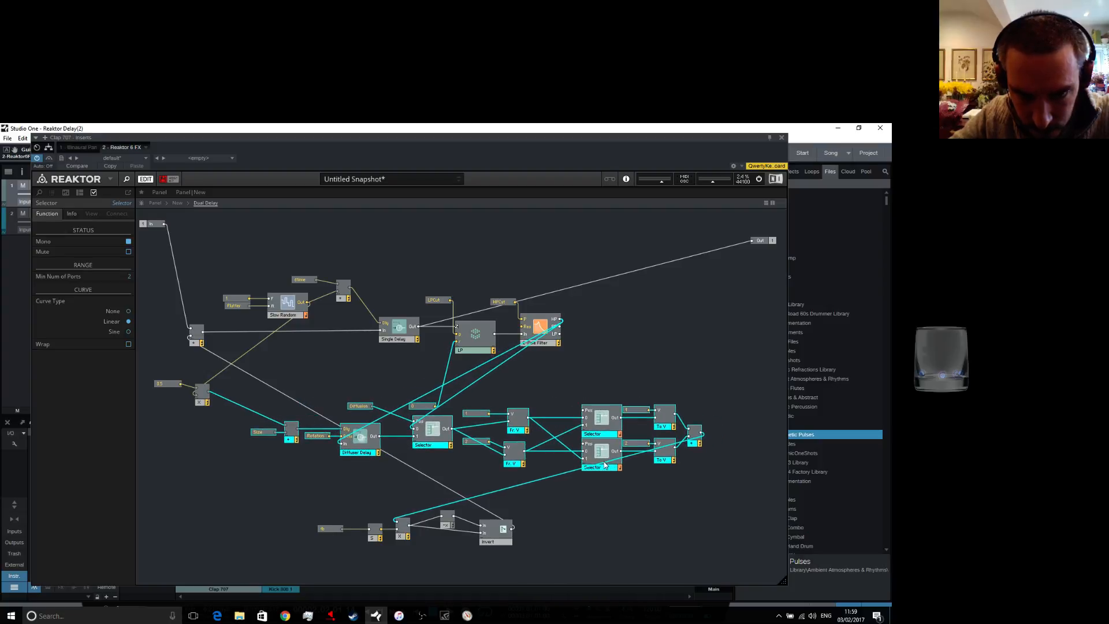
Move the diffuser modules above the voice routing group, and return the 0 constant to its place beside the LP macro
{"action": "left_click", "coordinate": [386, 483]}
{"action": "left_click_drag", "start_coordinate": [268, 399], "coordinate": [689, 388]}
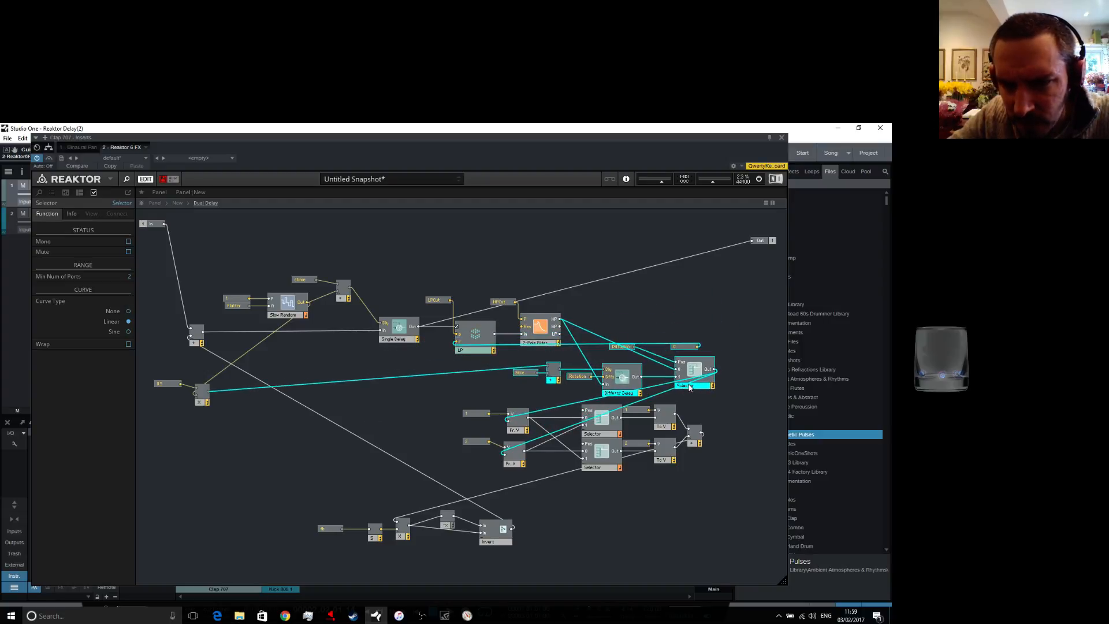
{"action": "left_click", "coordinate": [725, 285]}
{"action": "left_click_drag", "start_coordinate": [682, 346], "coordinate": [436, 347]}
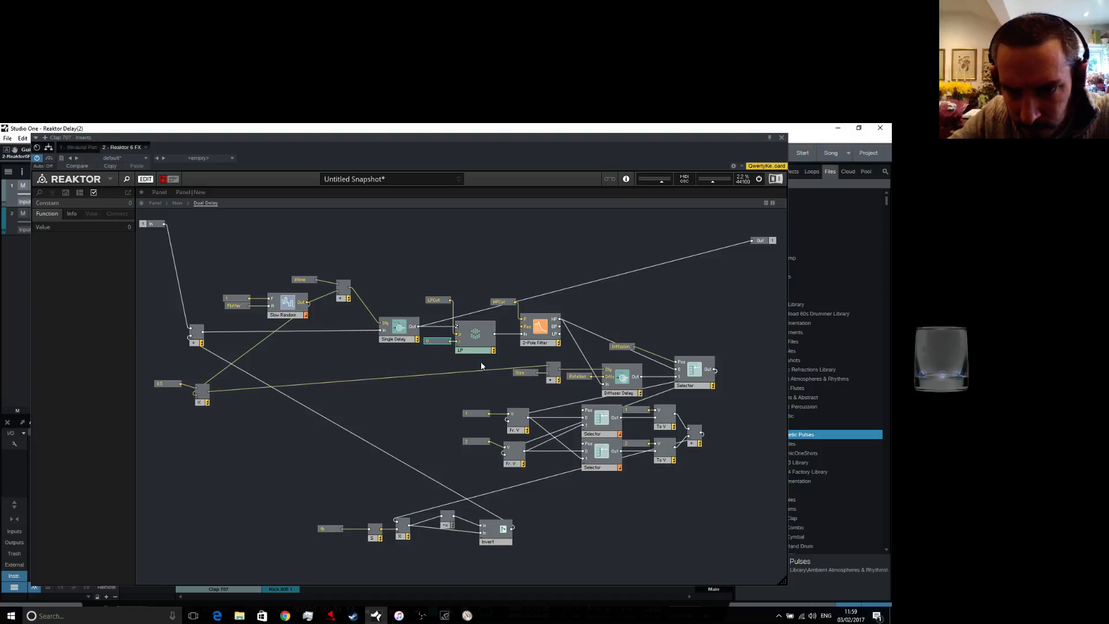
Line up the diffuser modules after the 2-Pole Filter, and place the modulation multiplier with its constant above them
{"action": "left_click_drag", "start_coordinate": [764, 409], "coordinate": [517, 347]}
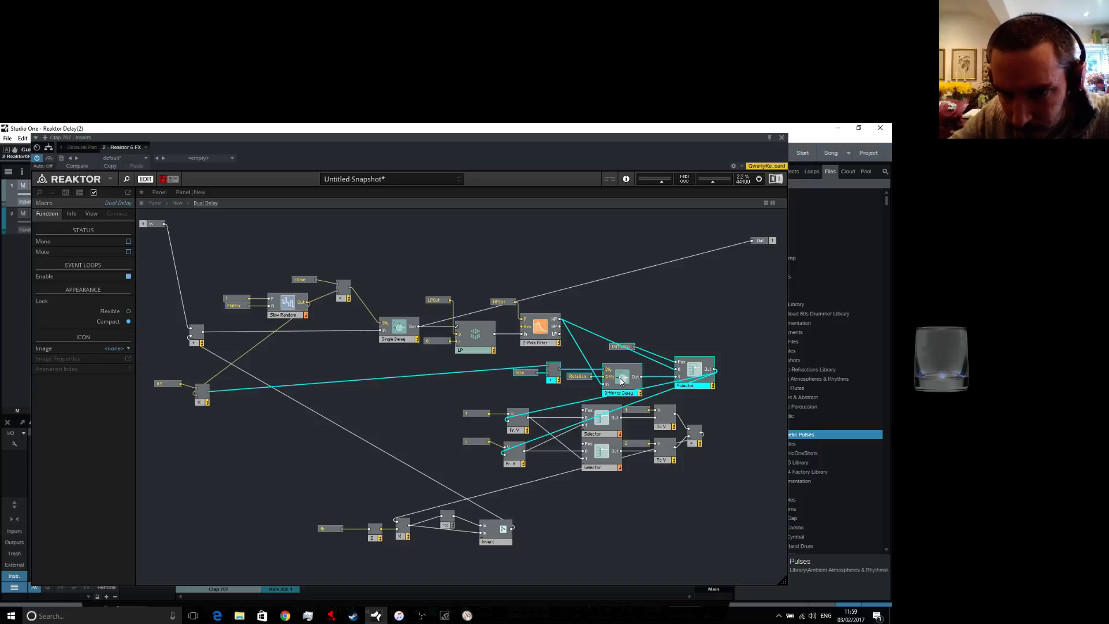
{"action": "left_click_drag", "start_coordinate": [624, 380], "coordinate": [668, 334]}
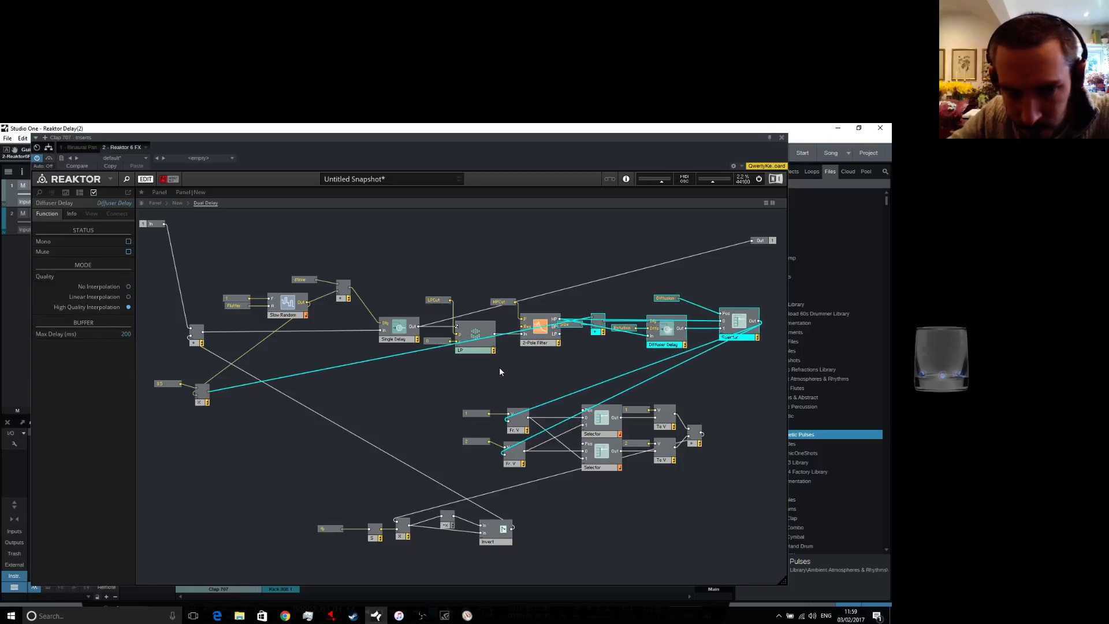
{"action": "left_click_drag", "start_coordinate": [159, 366], "coordinate": [211, 443]}
{"action": "left_click_drag", "start_coordinate": [204, 398], "coordinate": [581, 269]}
Reposition the voice routing group beneath the Diffuser Delay and its Selector, and move the Invert chain directly below the group
{"action": "left_click_drag", "start_coordinate": [429, 407], "coordinate": [735, 485]}
{"action": "left_click_drag", "start_coordinate": [599, 453], "coordinate": [430, 451]}
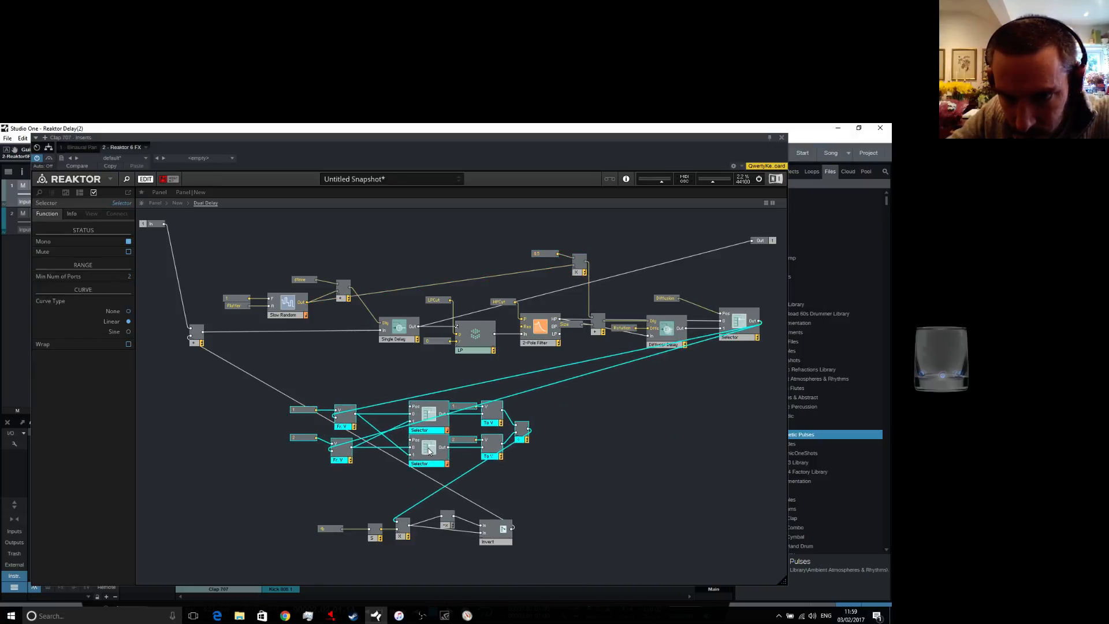
{"action": "left_click", "coordinate": [555, 449]}
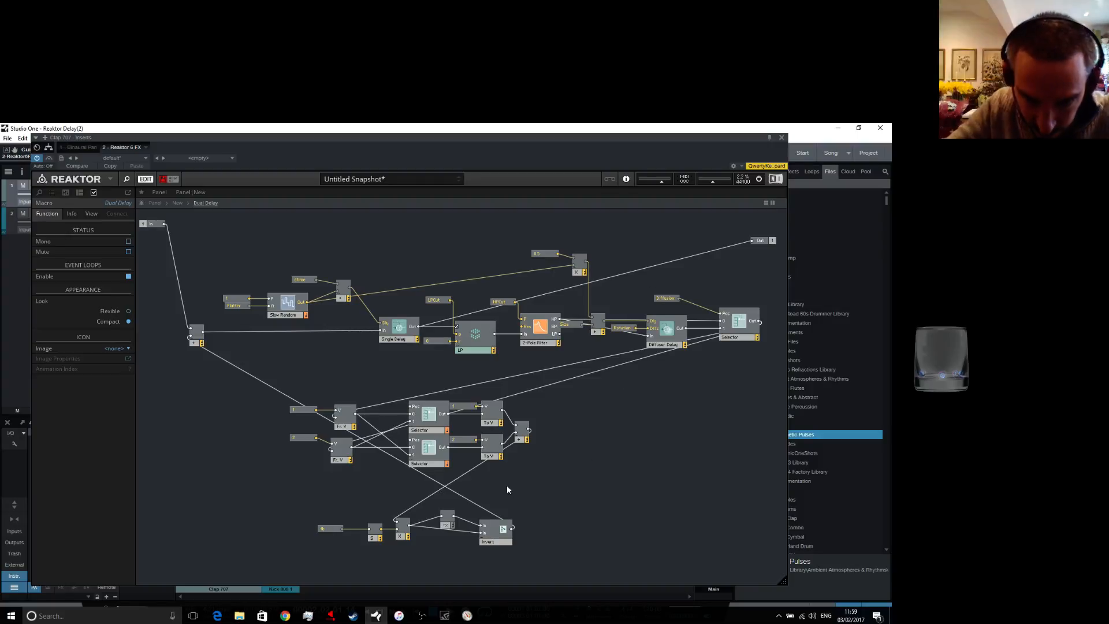
{"action": "left_click_drag", "start_coordinate": [236, 402], "coordinate": [534, 470]}
{"action": "left_click_drag", "start_coordinate": [430, 456], "coordinate": [624, 459]}
{"action": "left_click_drag", "start_coordinate": [302, 495], "coordinate": [591, 558]}
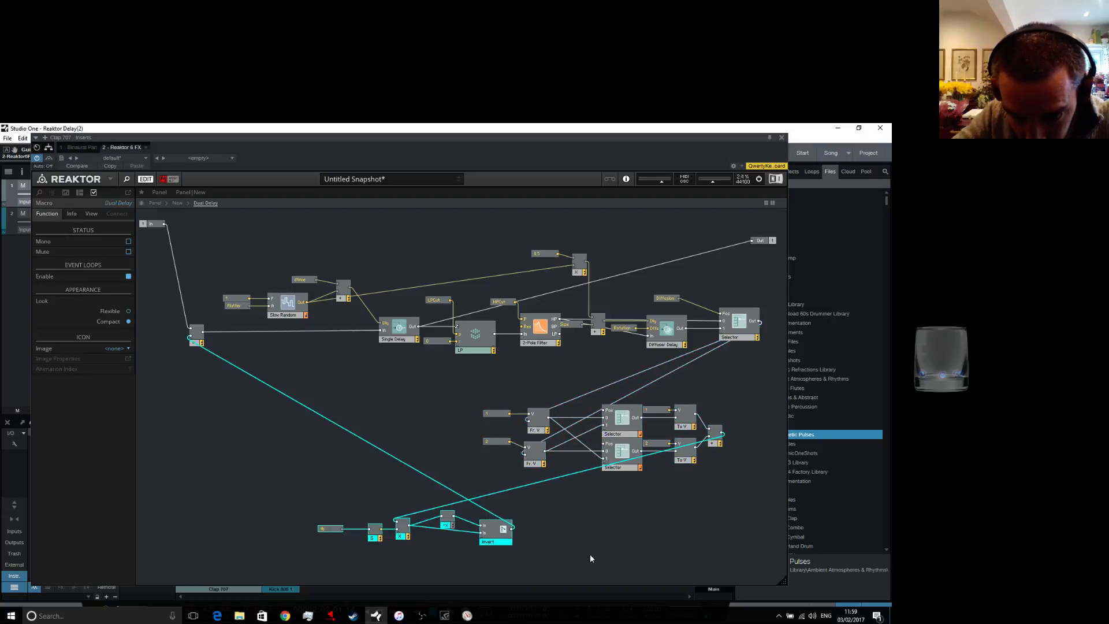
{"action": "left_click_drag", "start_coordinate": [494, 534], "coordinate": [684, 552]}
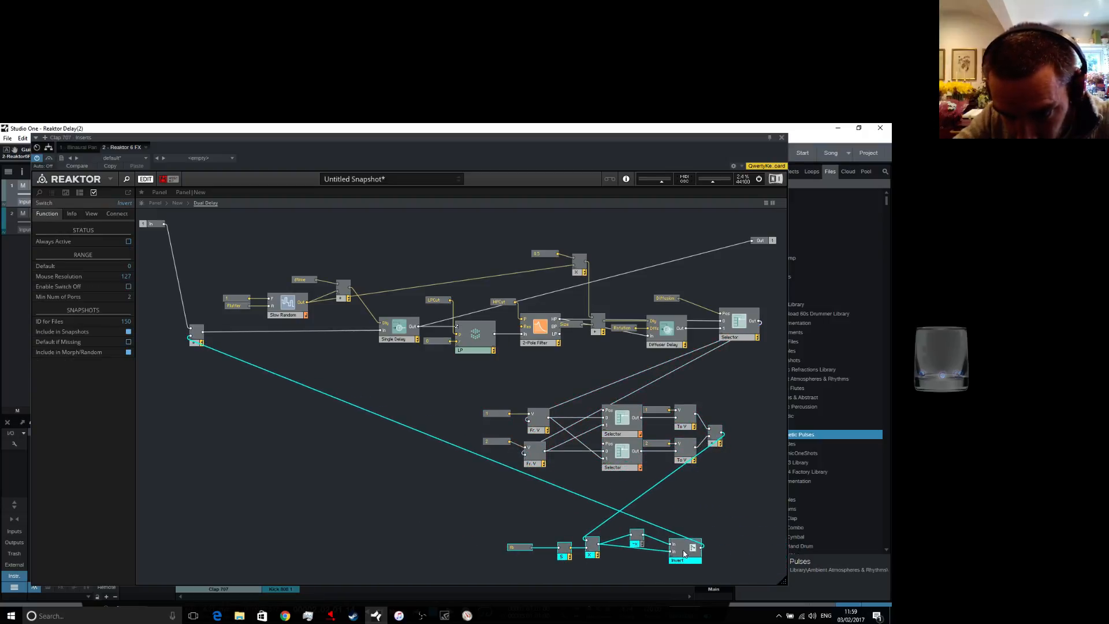
{"action": "left_click", "coordinate": [715, 506]}
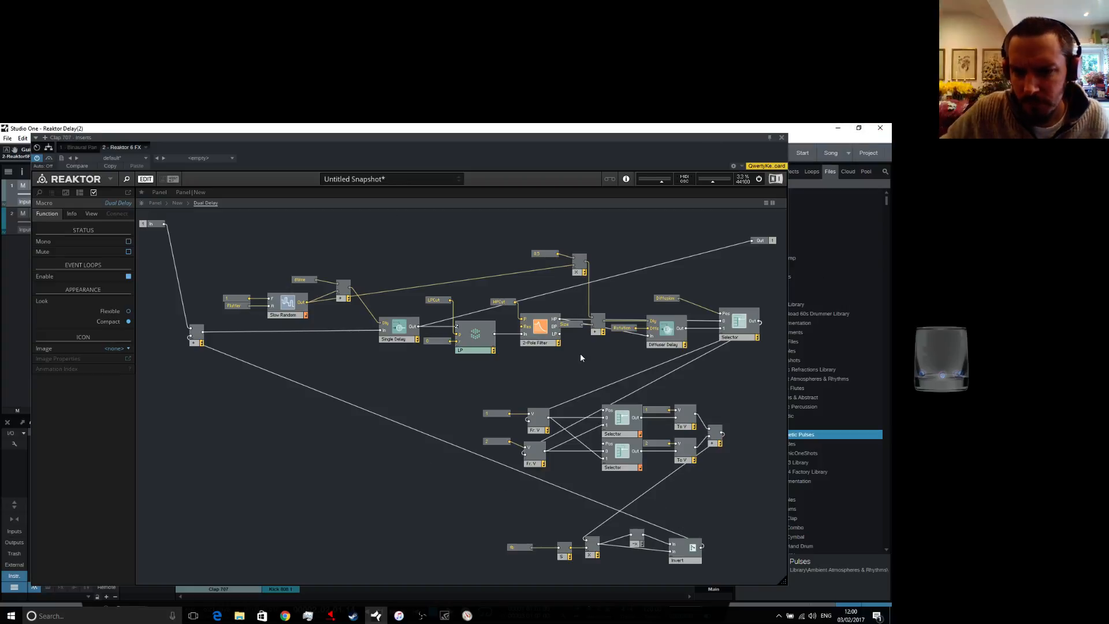
Insert a Receive terminal above the voice routing group and wire it to the upper Selector's Pos input
{"action": "right_click", "coordinate": [572, 365]}
{"action": "mouse_move", "coordinate": [596, 370]}
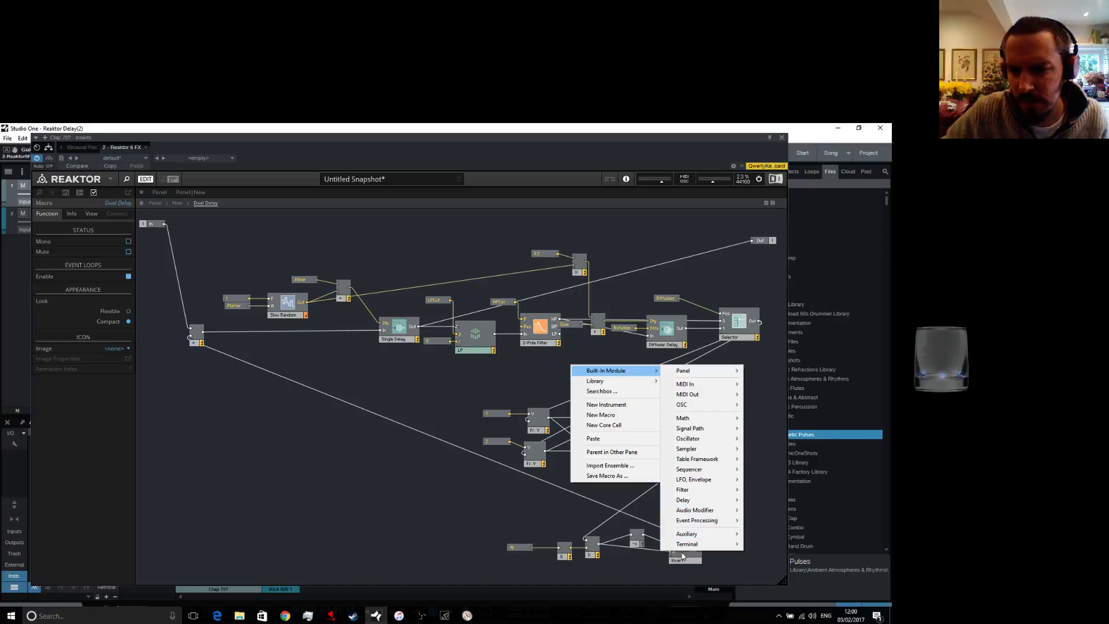
{"action": "mouse_move", "coordinate": [693, 544]}
{"action": "left_click", "coordinate": [778, 579]}
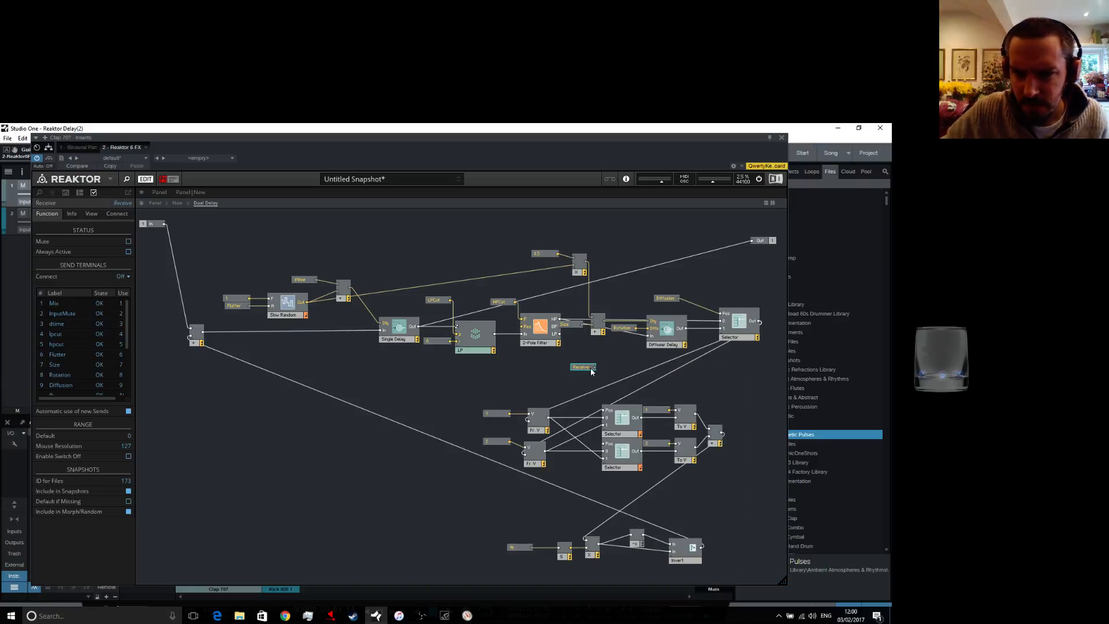
{"action": "left_click_drag", "start_coordinate": [598, 367], "coordinate": [604, 411]}
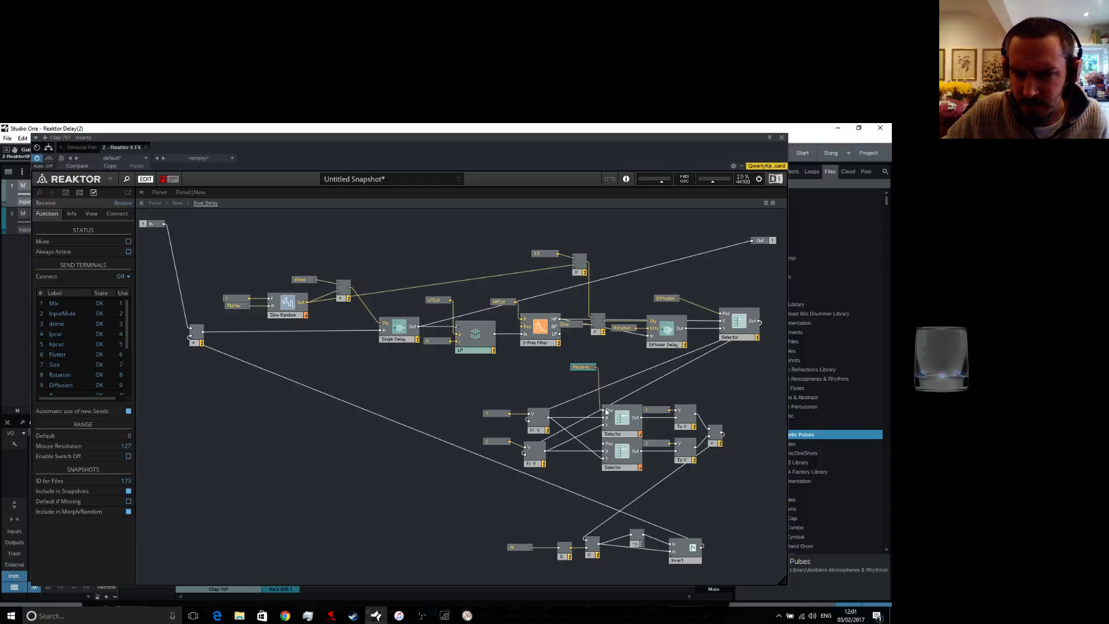
{"action": "left_click_drag", "start_coordinate": [599, 365], "coordinate": [605, 449]}
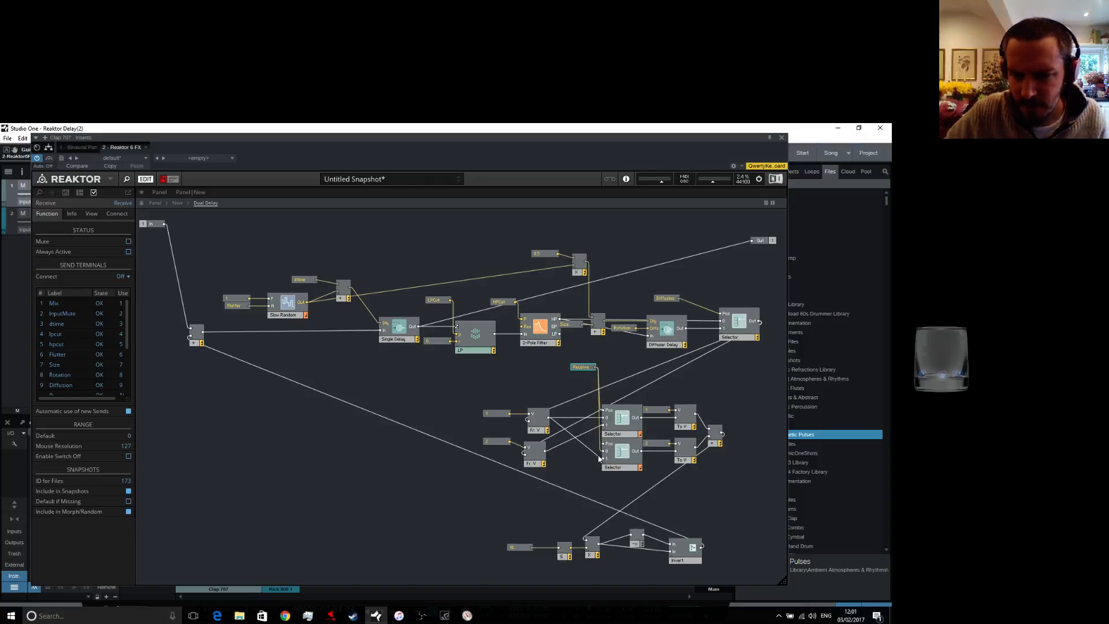
{"action": "left_click", "coordinate": [111, 180]}
{"action": "mouse_move", "coordinate": [128, 203]}
{"action": "left_click", "coordinate": [178, 202]}
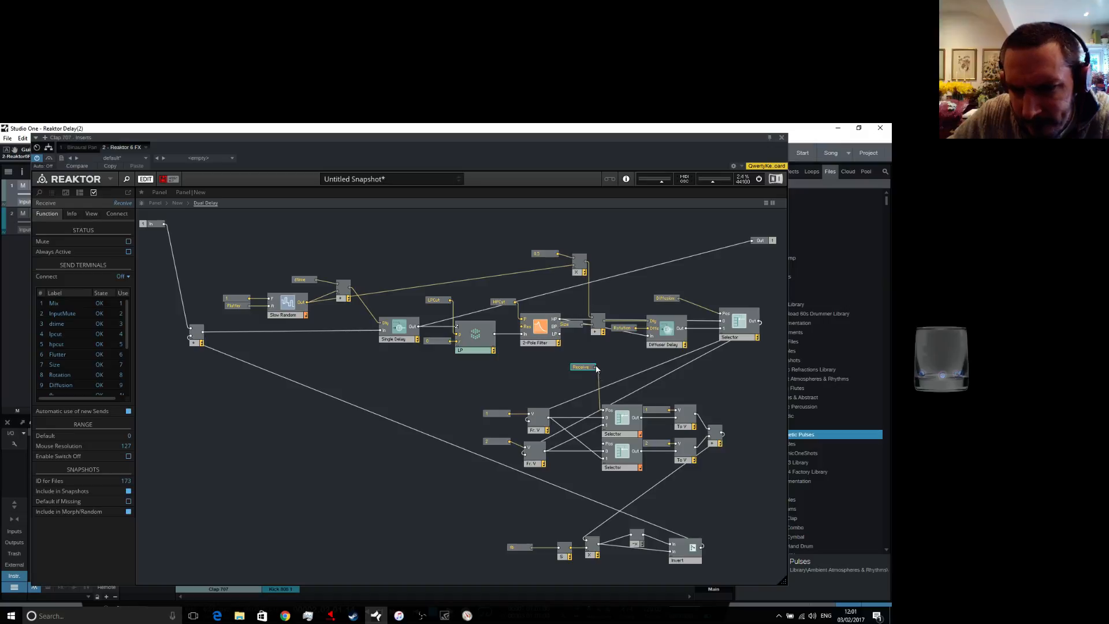
Wire the Receive terminal to the lower Selector's Pos input too, and shift the terminal to the left of both Selectors
{"action": "left_click_drag", "start_coordinate": [597, 369], "coordinate": [606, 443]}
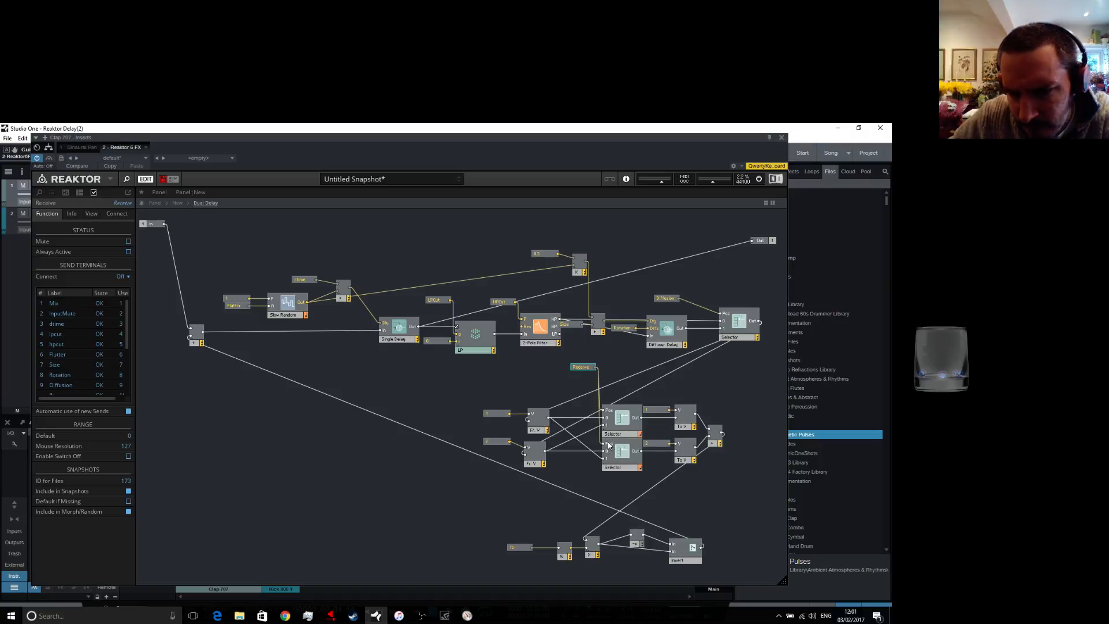
{"action": "left_click_drag", "start_coordinate": [587, 370], "coordinate": [563, 373]}
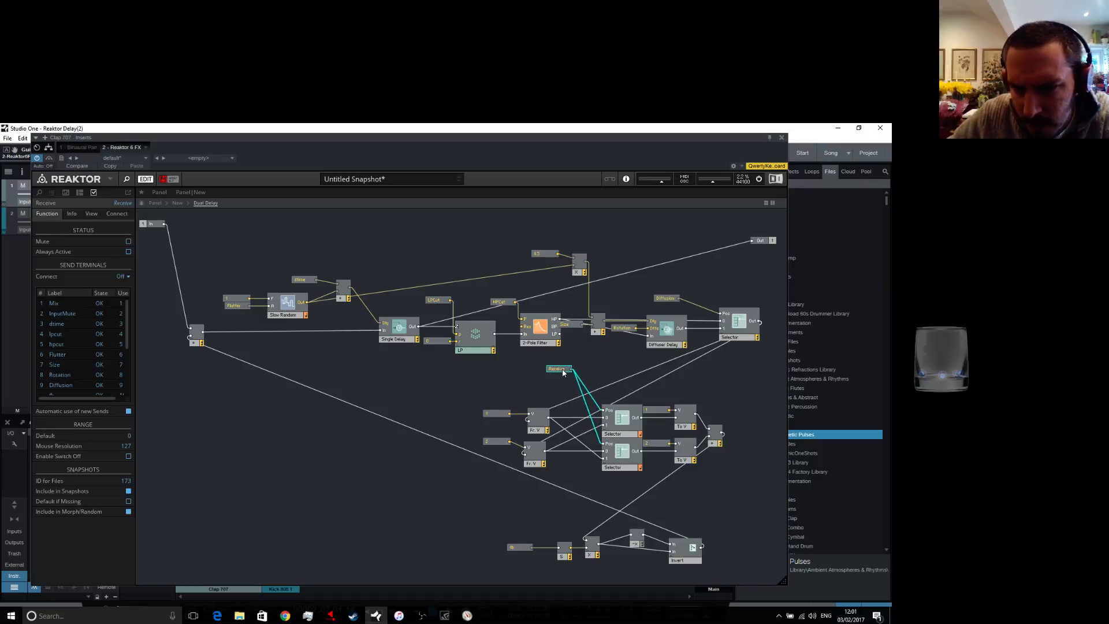
Insert a knob into the Gui macro's Dual Delay stack and place it in the free area below the Invert switch
{"action": "left_click", "coordinate": [490, 385]}
{"action": "left_click", "coordinate": [178, 203]}
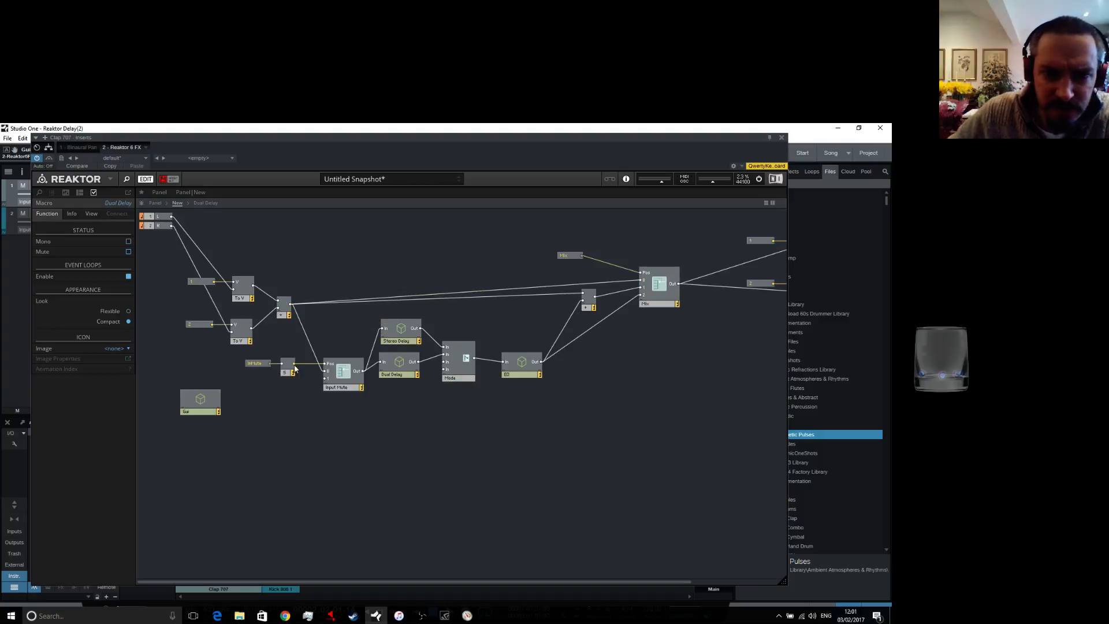
{"action": "double_click", "coordinate": [197, 401]}
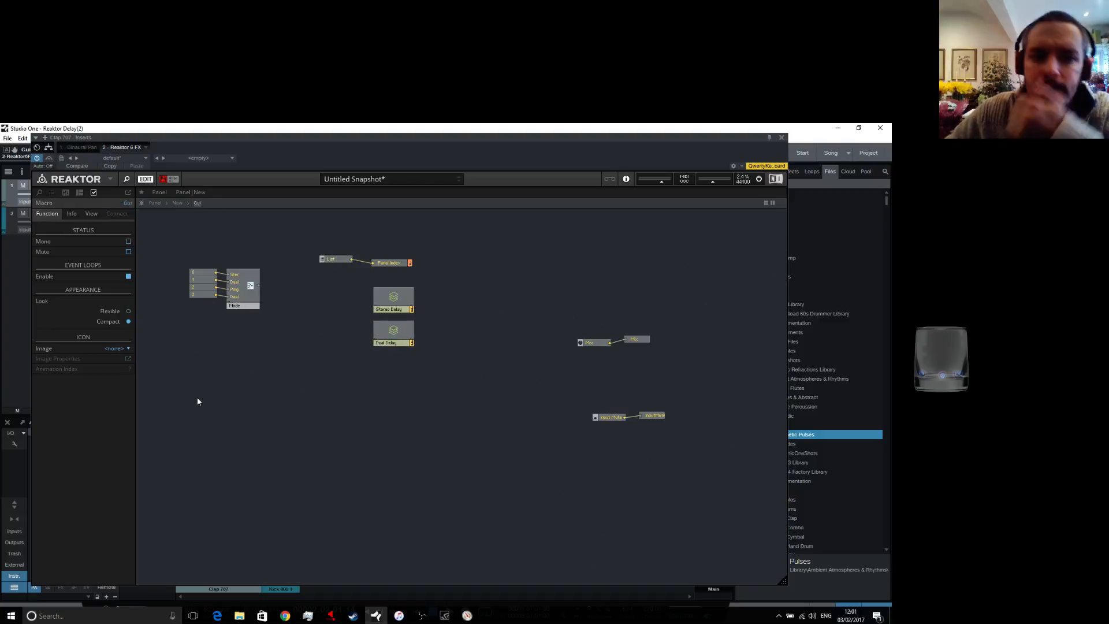
{"action": "double_click", "coordinate": [394, 334]}
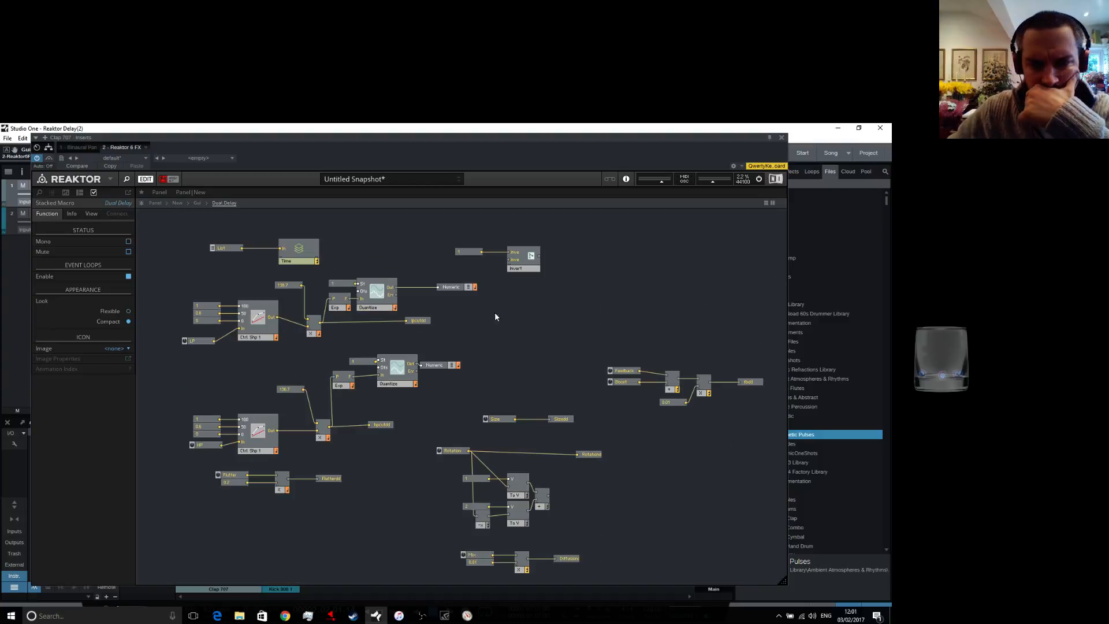
{"action": "right_click", "coordinate": [538, 292]}
{"action": "mouse_move", "coordinate": [586, 299]}
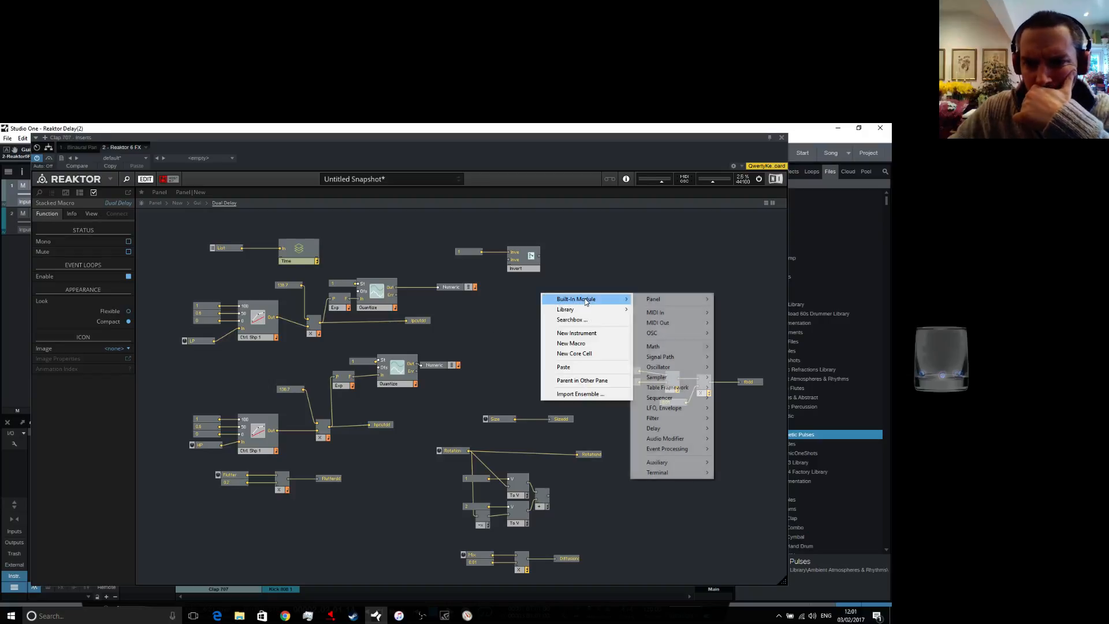
{"action": "mouse_move", "coordinate": [662, 302]}
{"action": "left_click", "coordinate": [733, 309]}
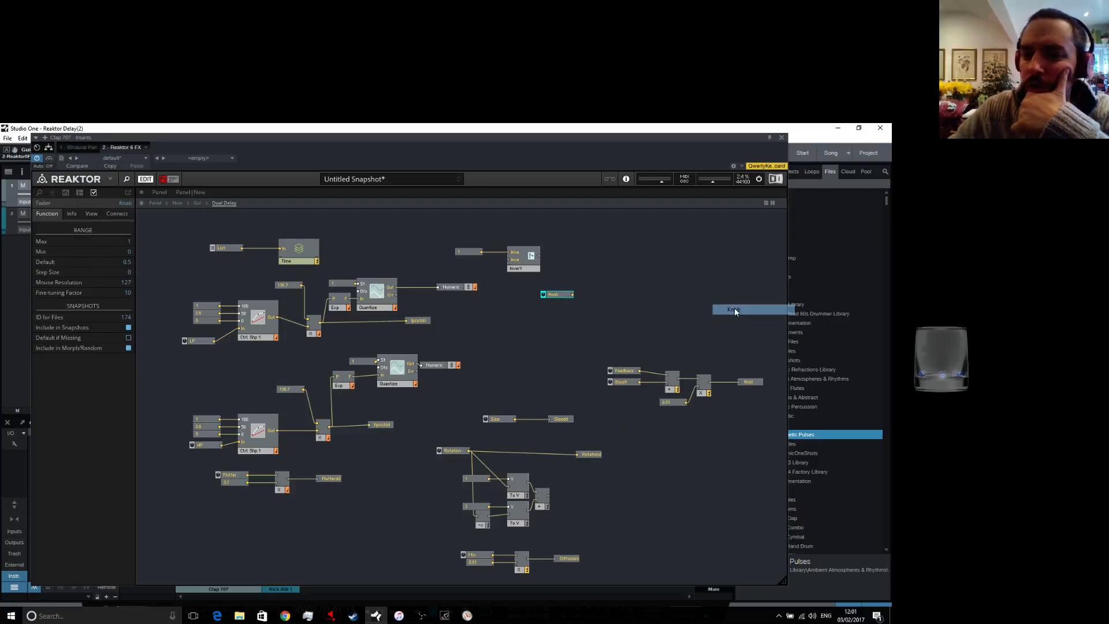
{"action": "left_click_drag", "start_coordinate": [538, 321], "coordinate": [536, 330]}
{"action": "right_click", "coordinate": [596, 322]}
{"action": "mouse_move", "coordinate": [660, 323]}
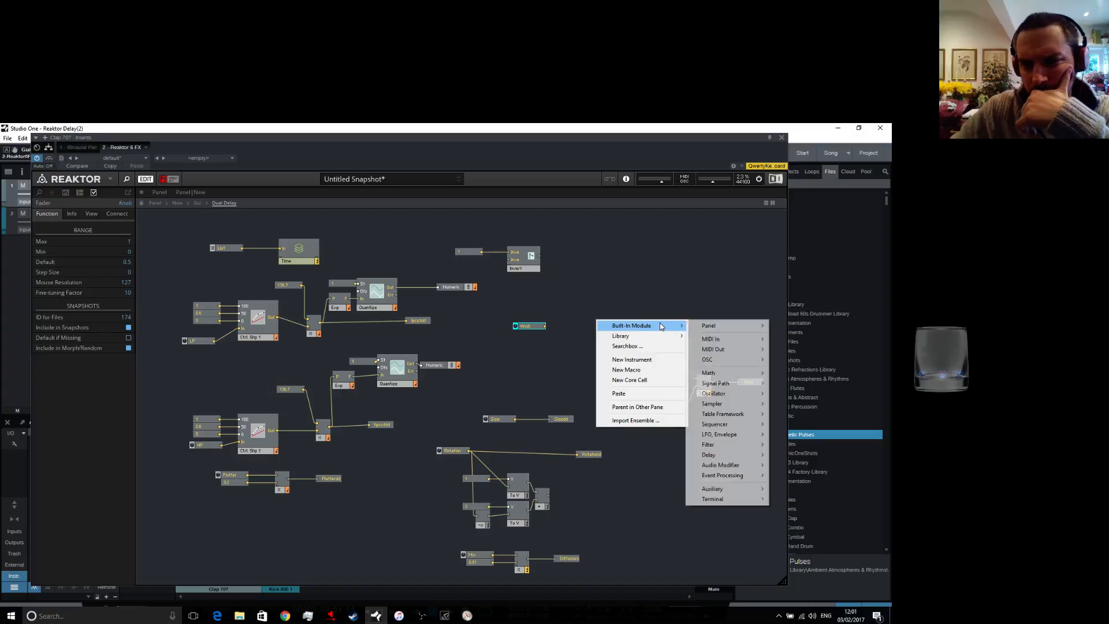
{"action": "mouse_move", "coordinate": [719, 371]}
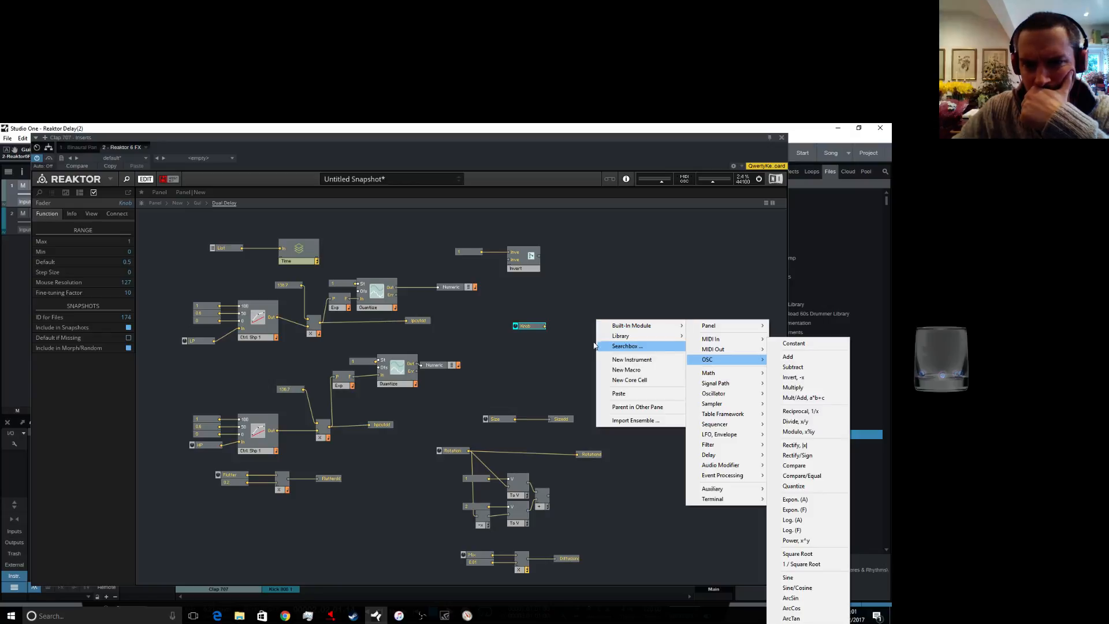
{"action": "left_click", "coordinate": [535, 341]}
Set the new knob's maximum to 100
{"action": "left_click", "coordinate": [531, 327]}
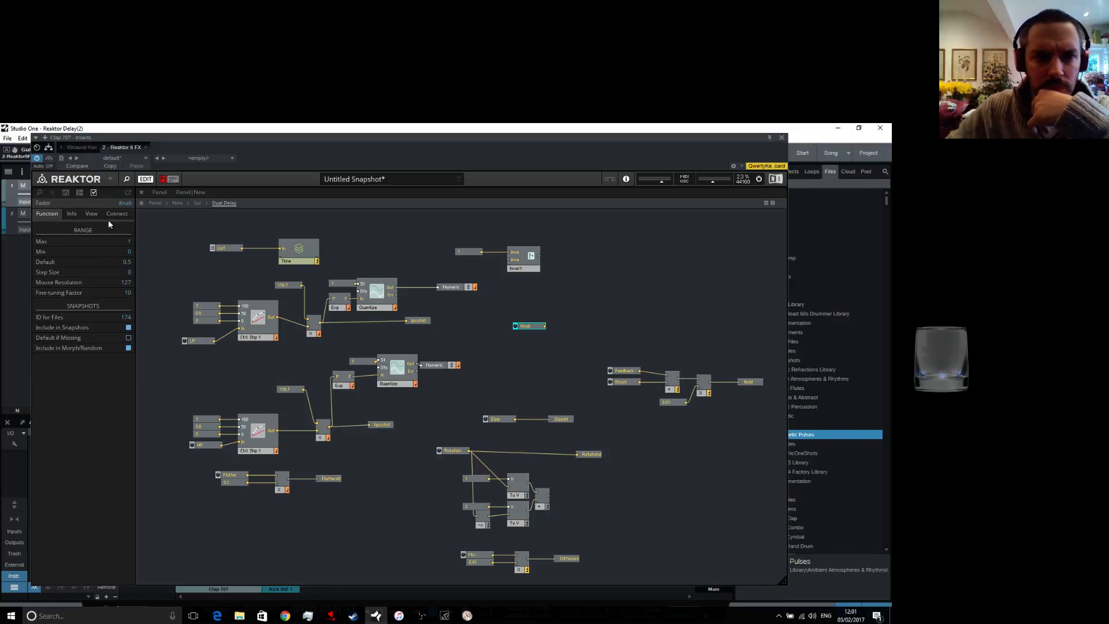
{"action": "double_click", "coordinate": [129, 241]}
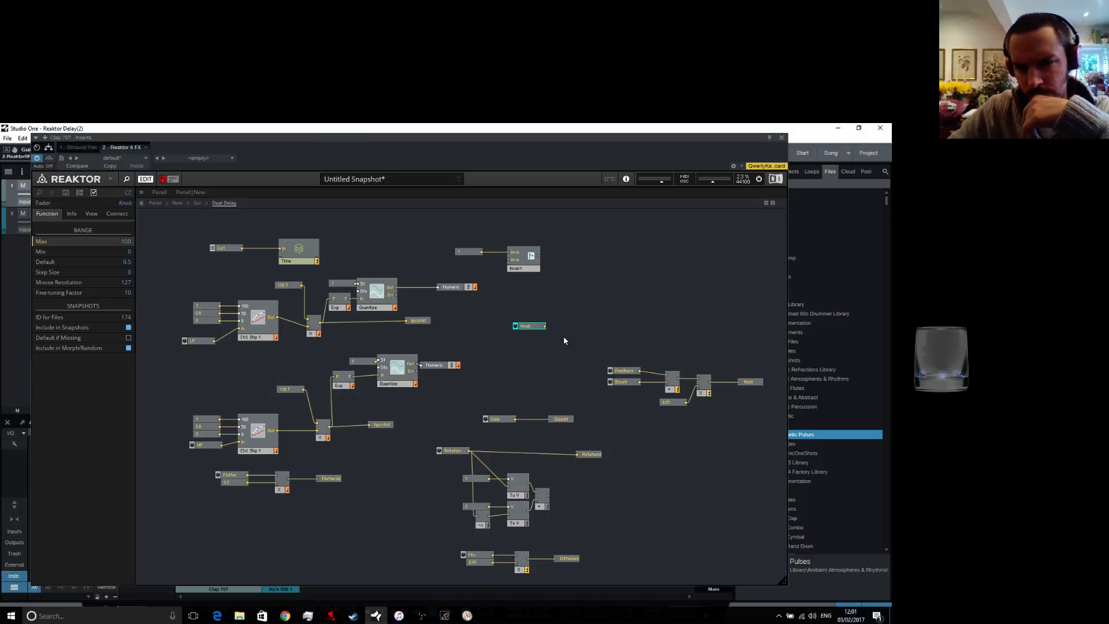
Add a Multiply module beside the knob, put a 0.01 constant on its lower input and wire the knob to its upper input
{"action": "right_click", "coordinate": [575, 312]}
{"action": "mouse_move", "coordinate": [615, 319]}
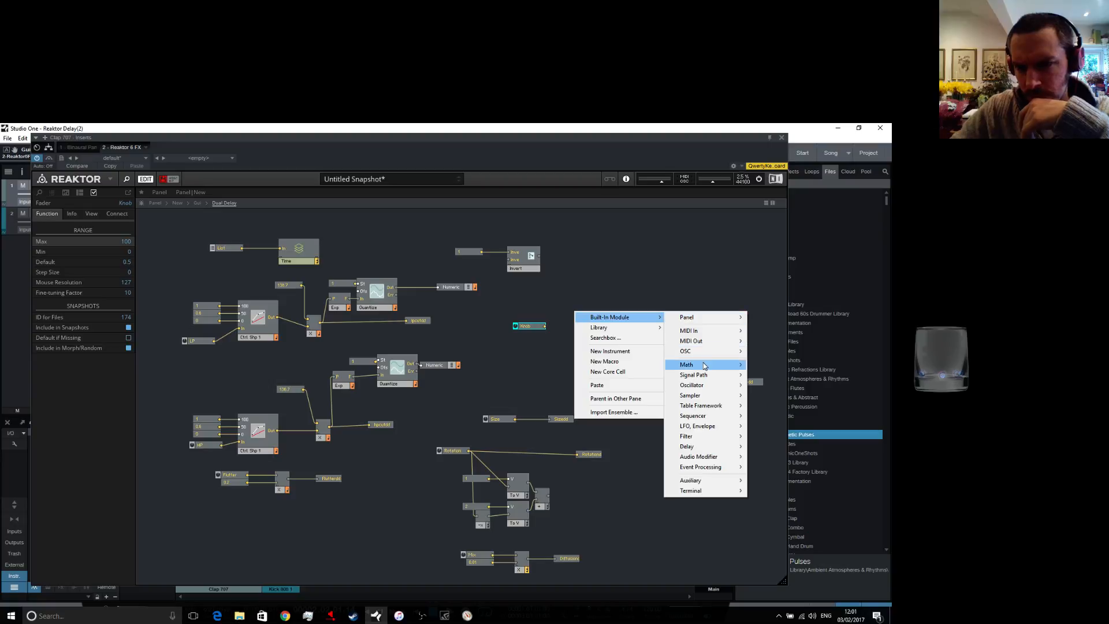
{"action": "mouse_move", "coordinate": [716, 365]}
{"action": "left_click", "coordinate": [770, 387]}
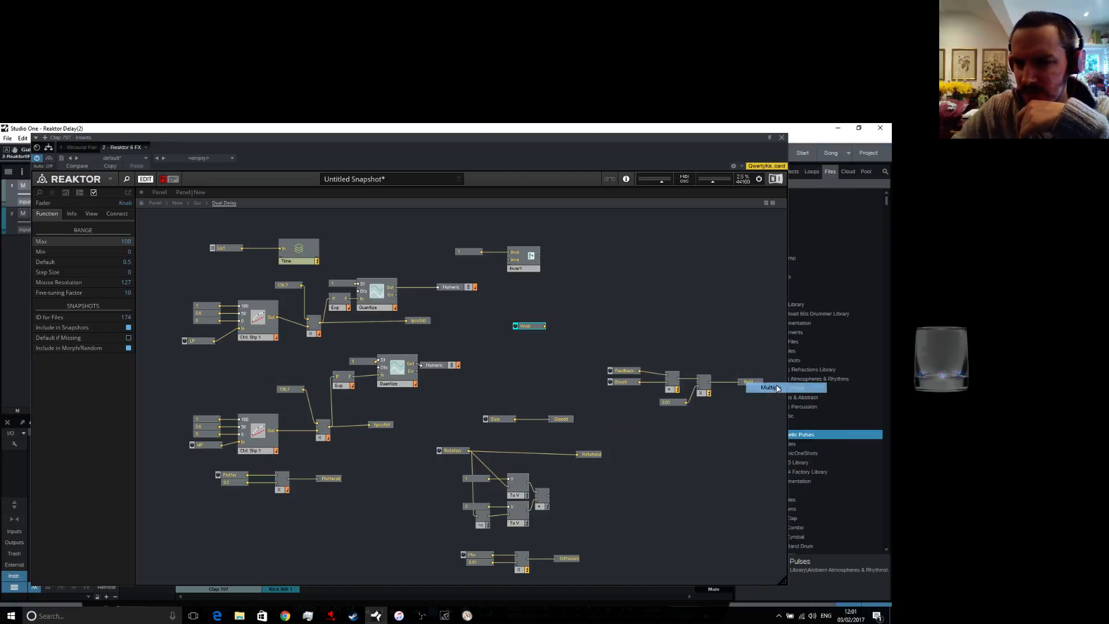
{"action": "right_click", "coordinate": [577, 325]}
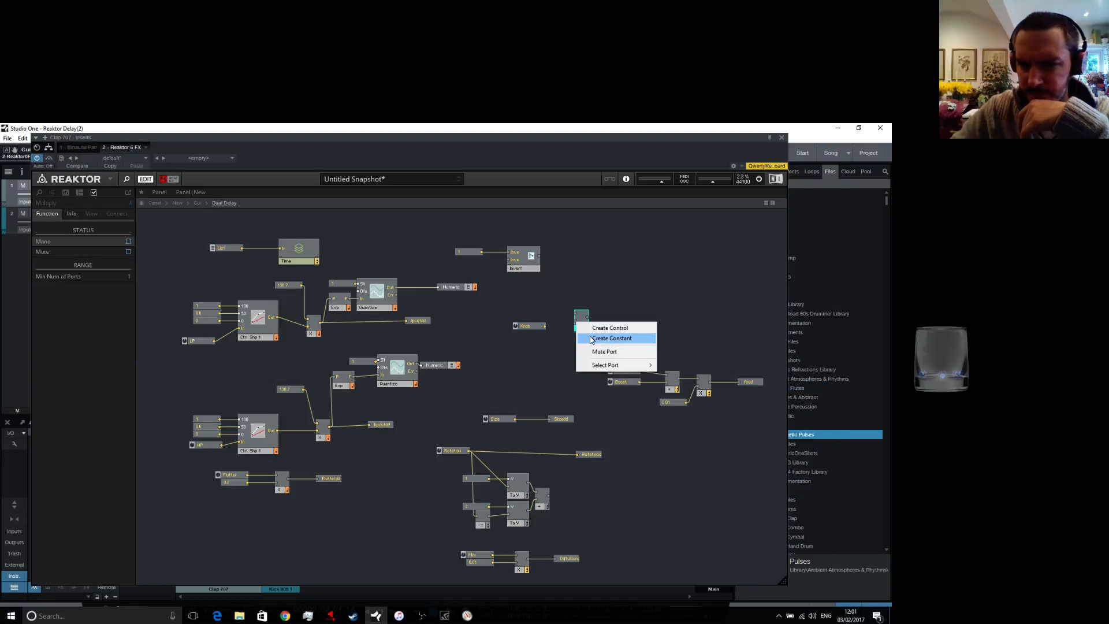
{"action": "left_click", "coordinate": [592, 339]}
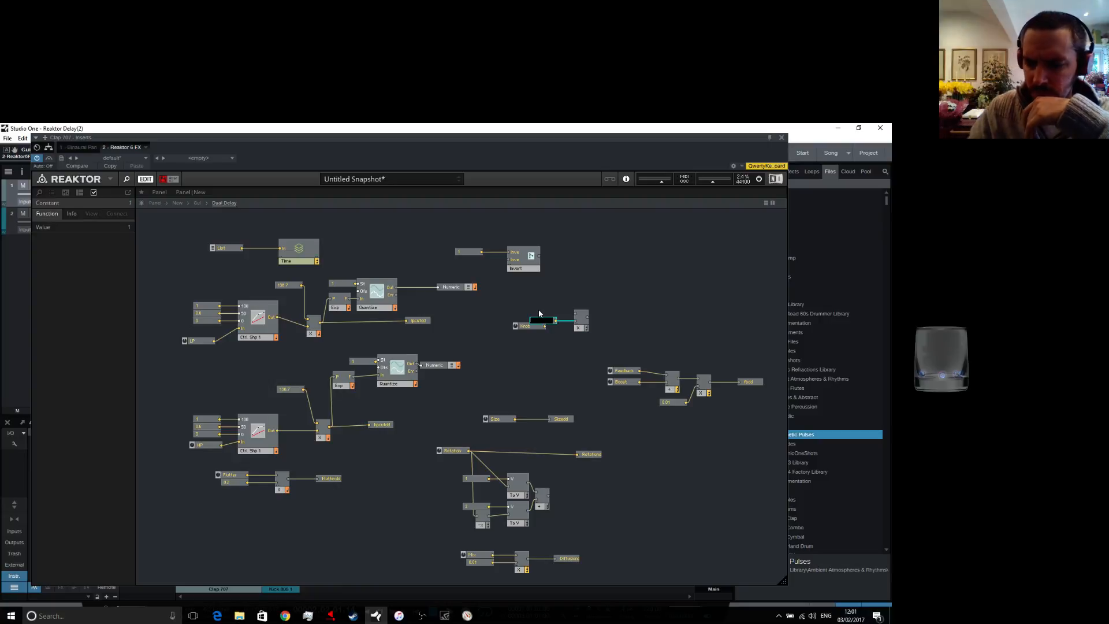
{"action": "type", "text": "0.01"}
{"action": "key", "text": "Return"}
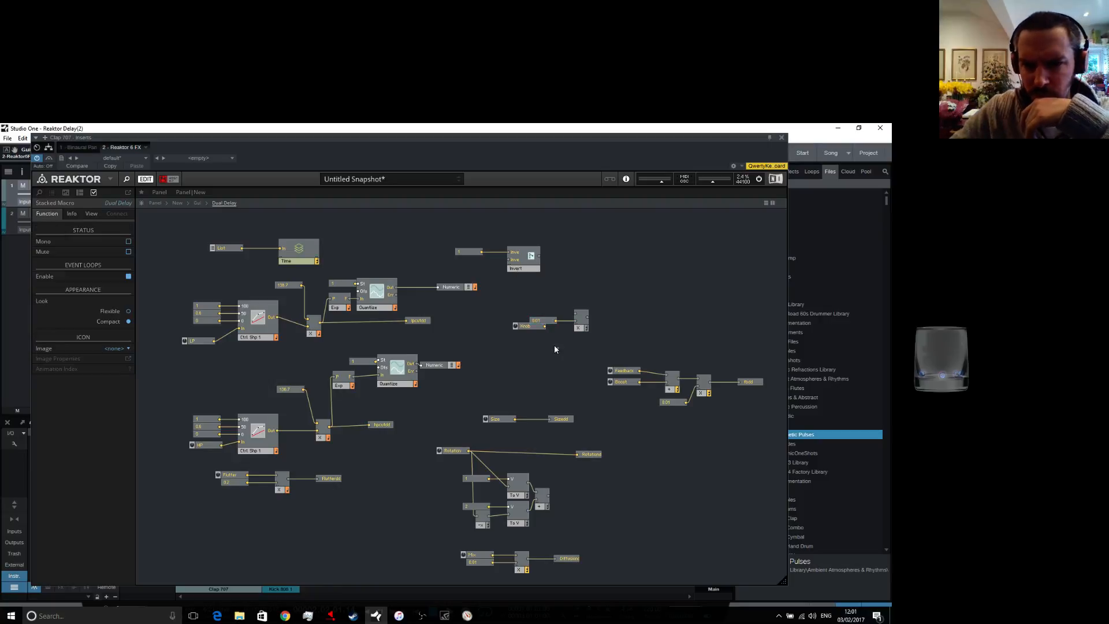
{"action": "left_click_drag", "start_coordinate": [530, 327], "coordinate": [541, 316]}
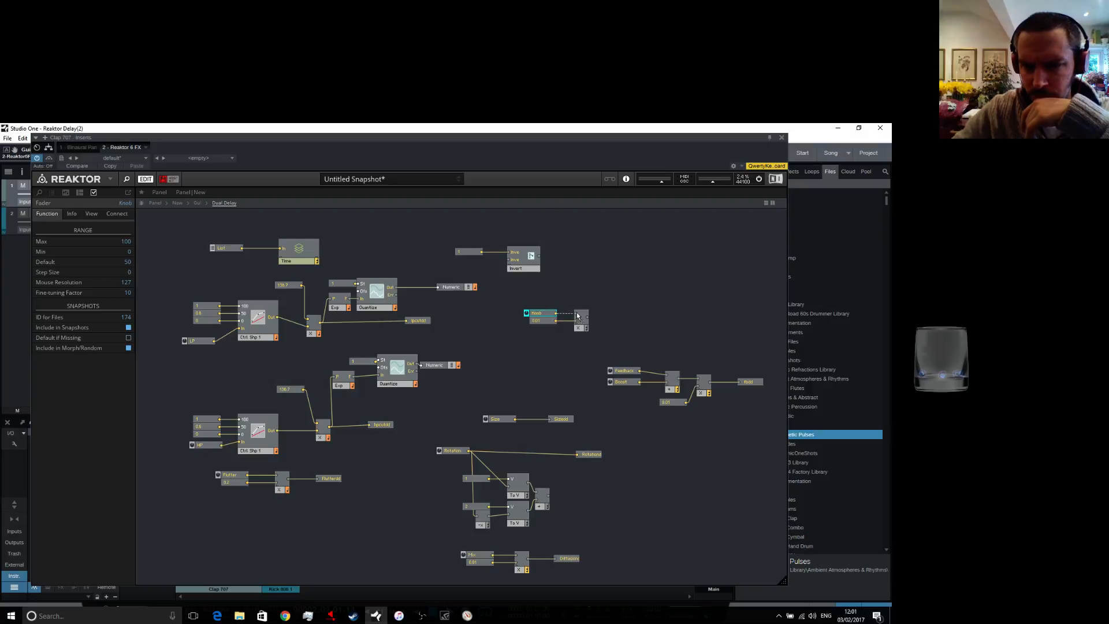
Insert a Send terminal after the new Multiply module, wire the multiplied value into it and label it xfbdd
{"action": "right_click", "coordinate": [632, 318]}
{"action": "mouse_move", "coordinate": [665, 325]}
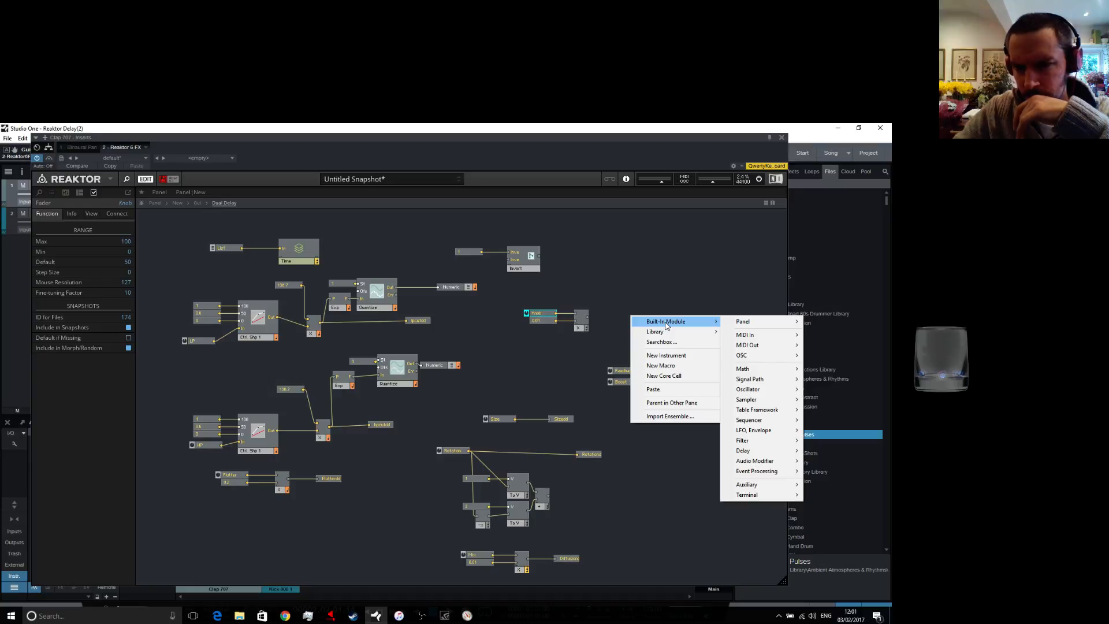
{"action": "mouse_move", "coordinate": [777, 497]}
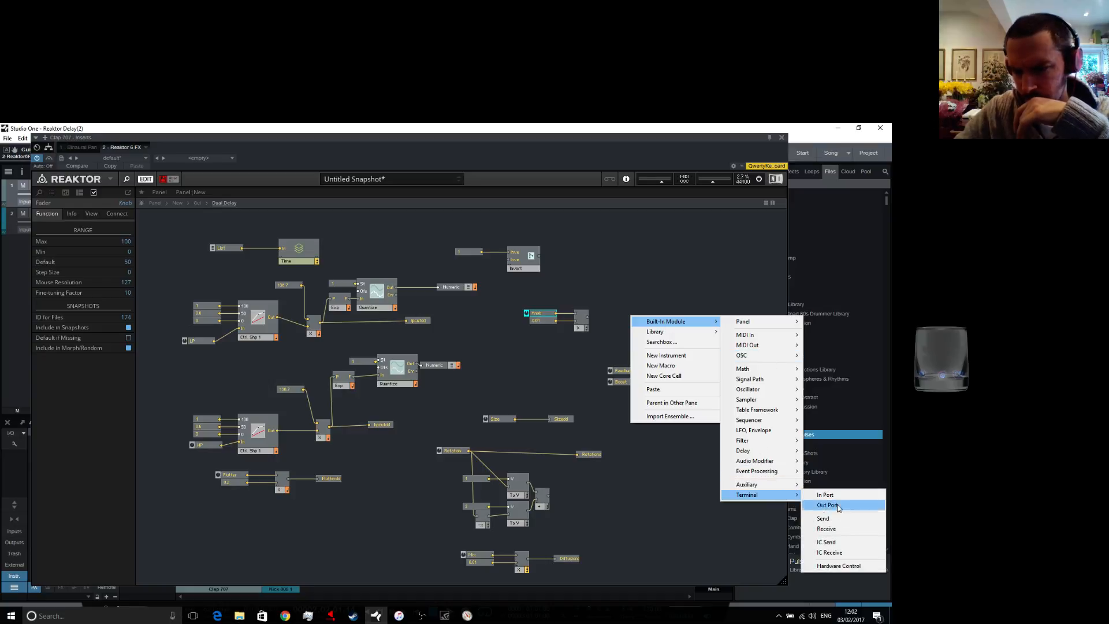
{"action": "left_click", "coordinate": [847, 519]}
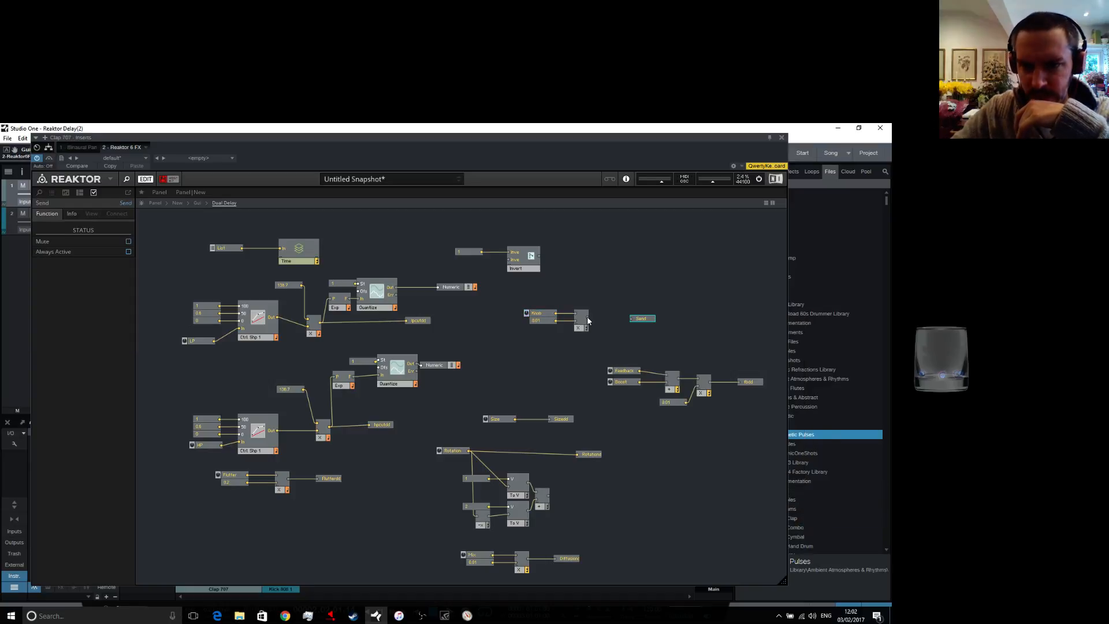
{"action": "left_click_drag", "start_coordinate": [588, 321], "coordinate": [635, 319]}
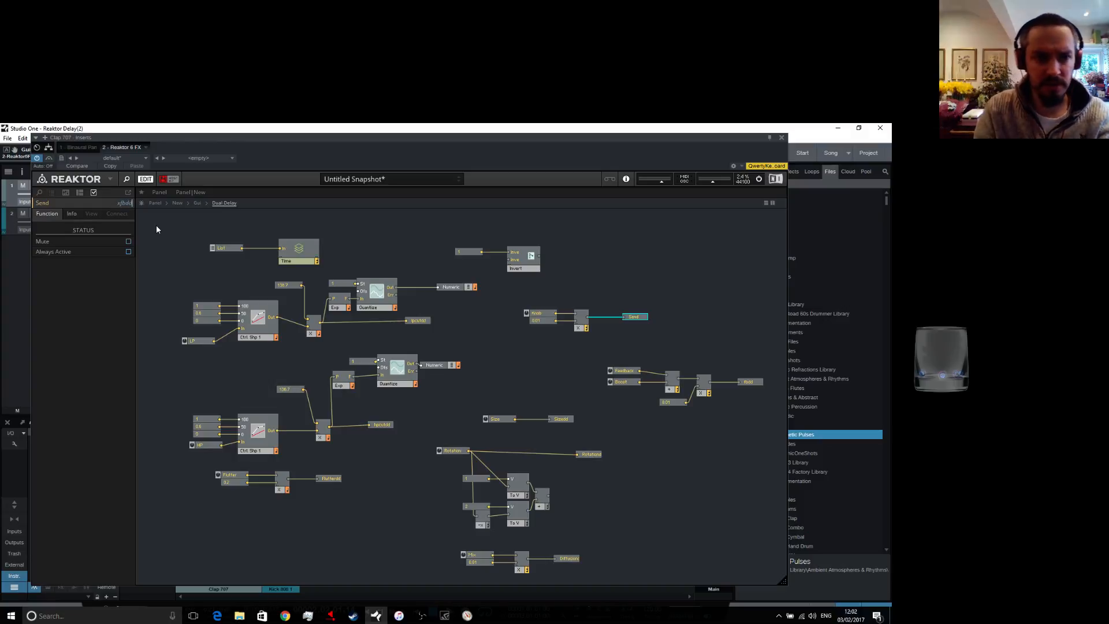
Unlock the panel, move the new knob below the Multiplier R list in the Dual Delay area, rename it x-fb and relock the panel
{"action": "double_click", "coordinate": [653, 265]}
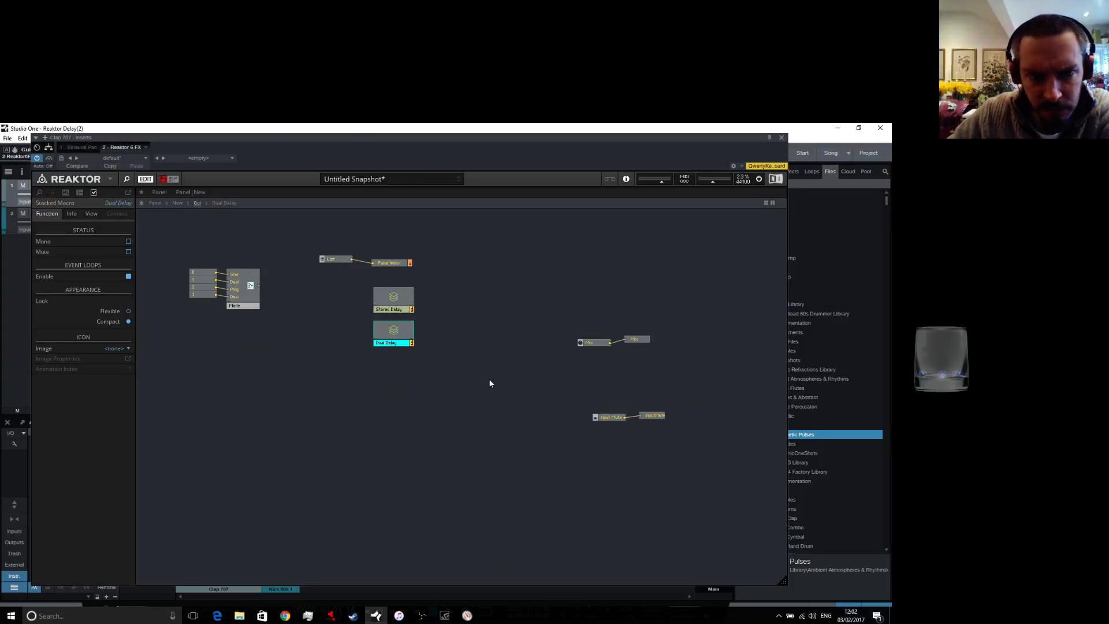
{"action": "left_click", "coordinate": [155, 203]}
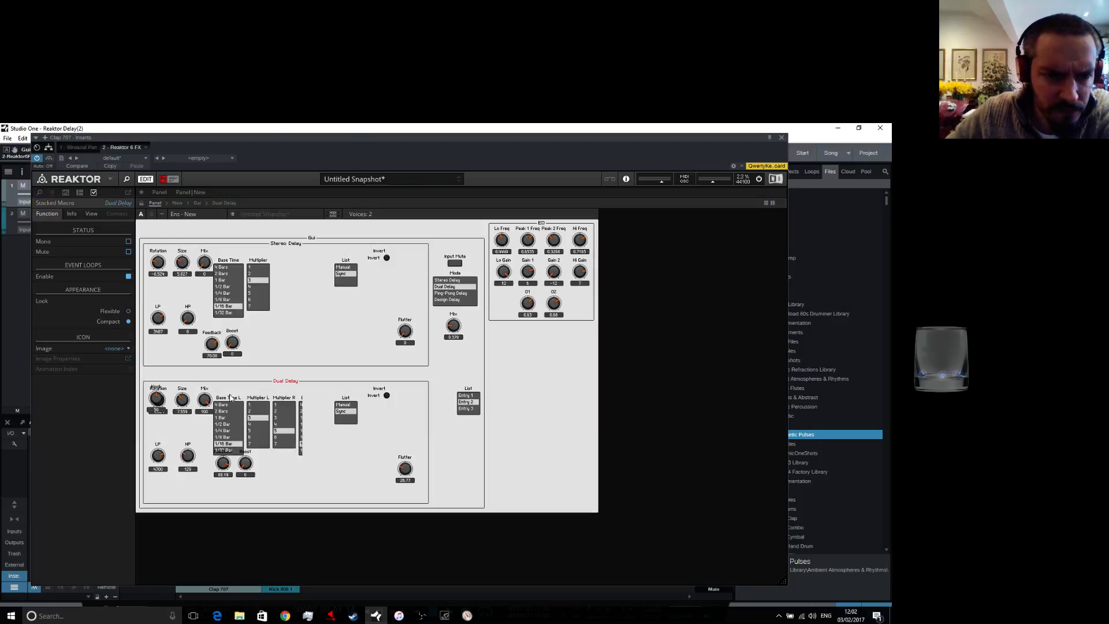
{"action": "left_click", "coordinate": [142, 214]}
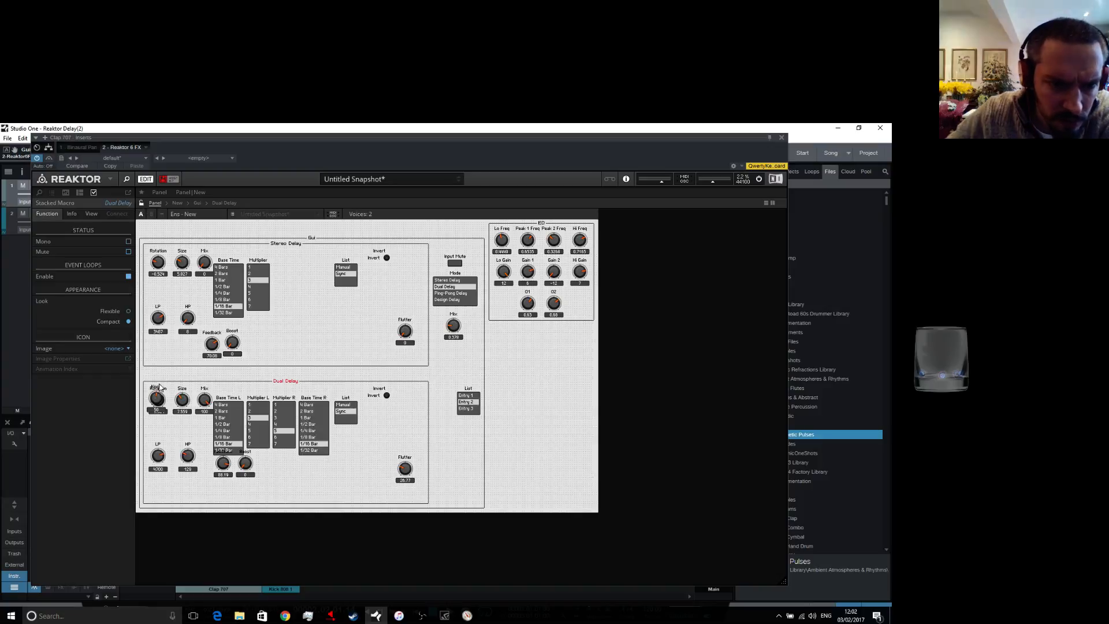
{"action": "left_click_drag", "start_coordinate": [156, 398], "coordinate": [283, 477]}
{"action": "double_click", "coordinate": [125, 204]}
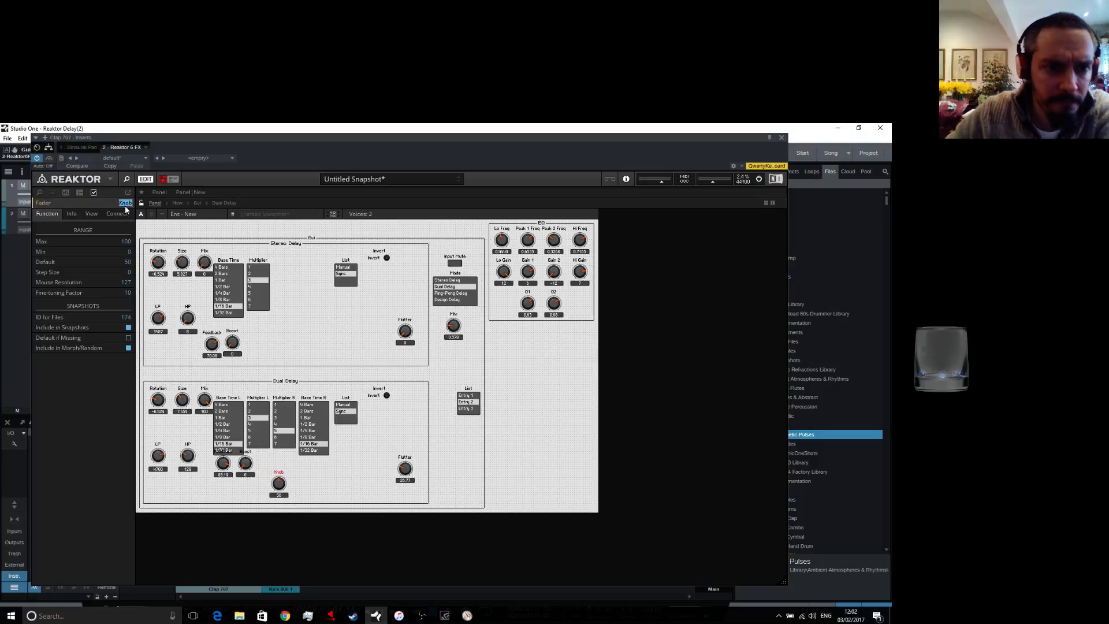
{"action": "type", "text": "x-fb"}
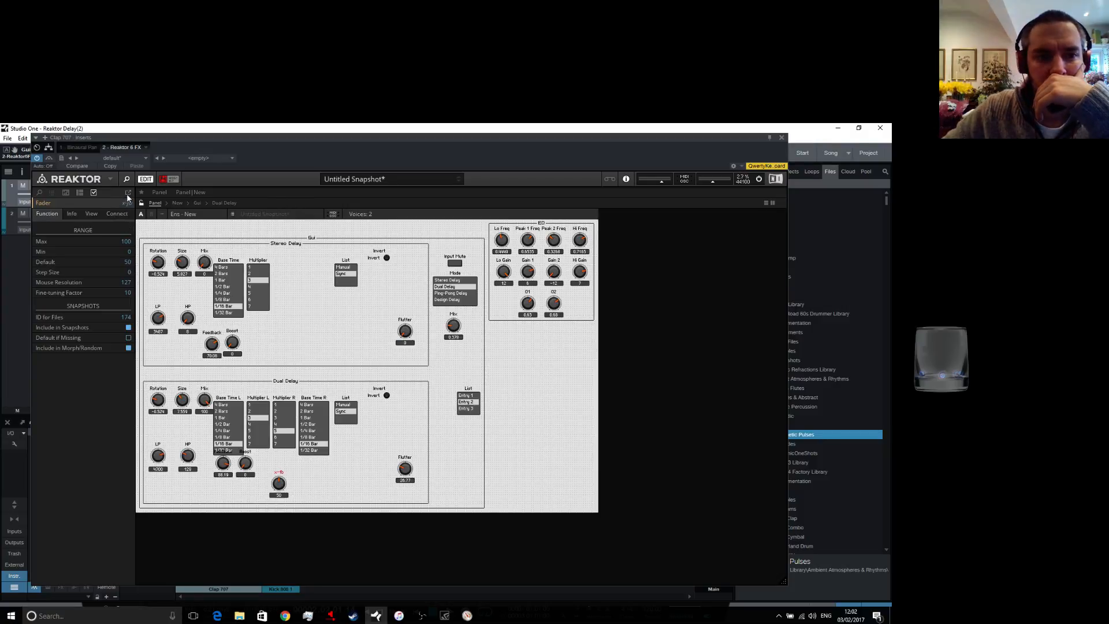
{"action": "left_click", "coordinate": [141, 203]}
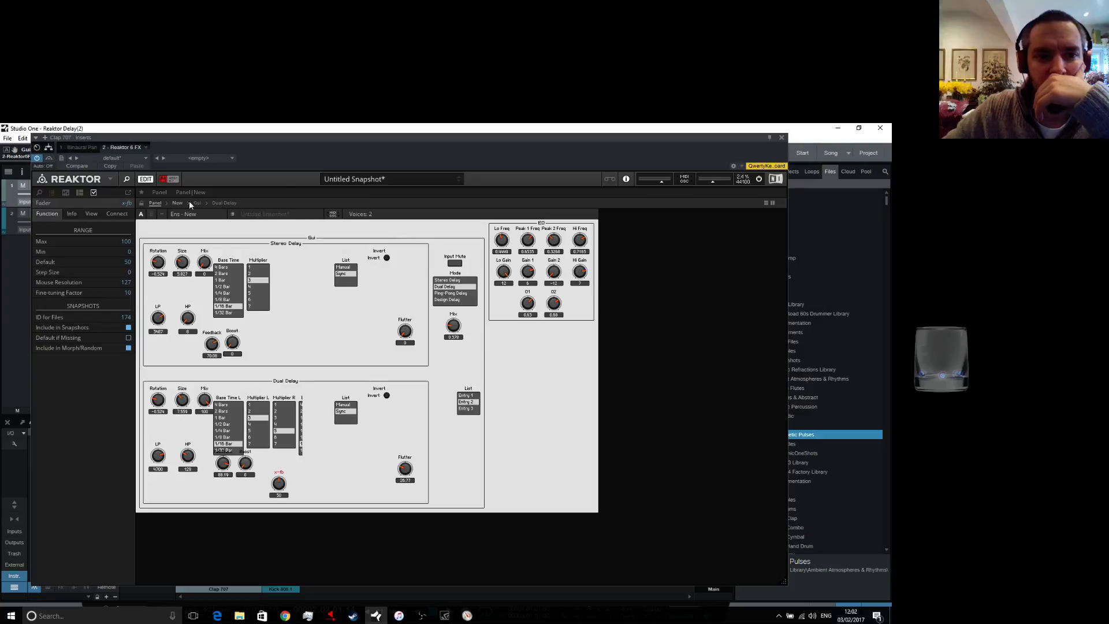
Connect the Receive terminal feeding both voice Selectors in the Dual Delay audio macro to the xfbdd send
{"action": "left_click", "coordinate": [222, 207]}
{"action": "double_click", "coordinate": [363, 441]}
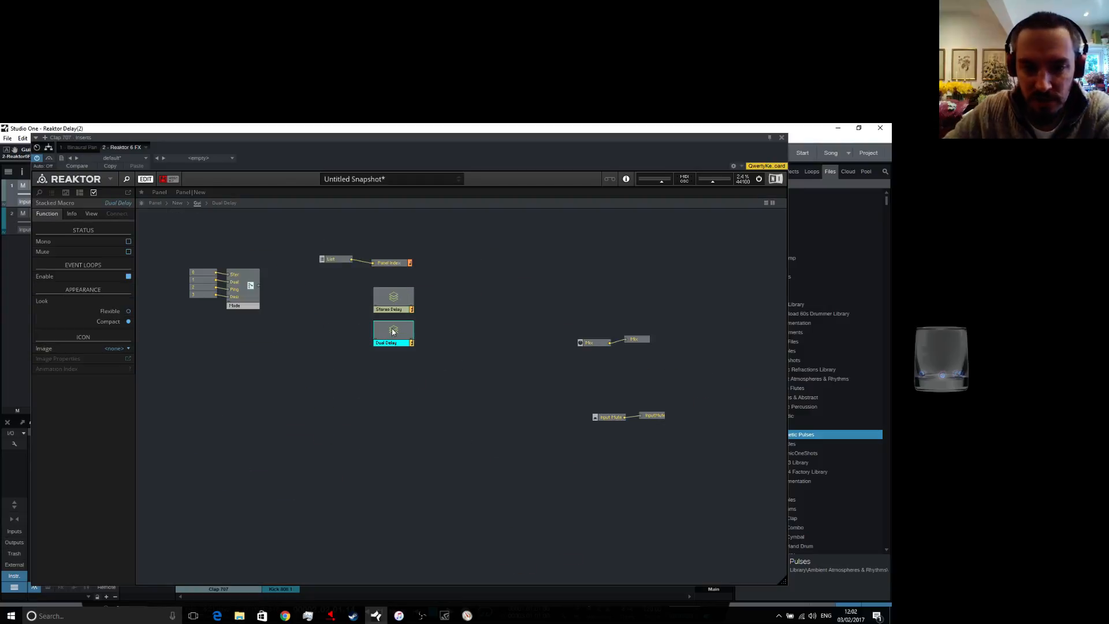
{"action": "left_click", "coordinate": [407, 384]}
{"action": "left_click", "coordinate": [177, 203]}
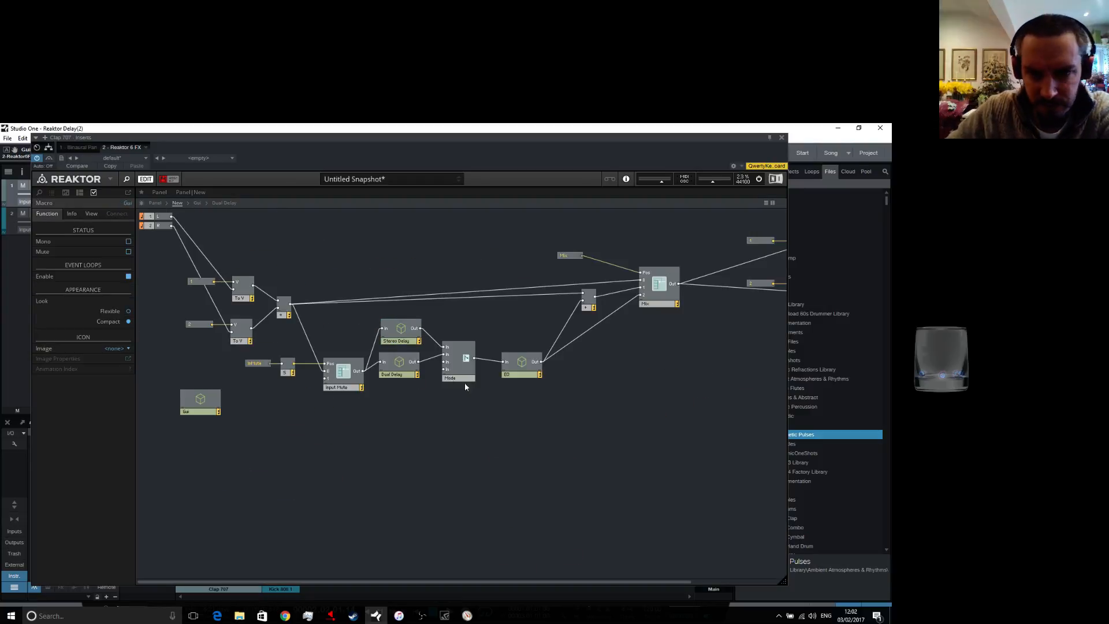
{"action": "double_click", "coordinate": [397, 364]}
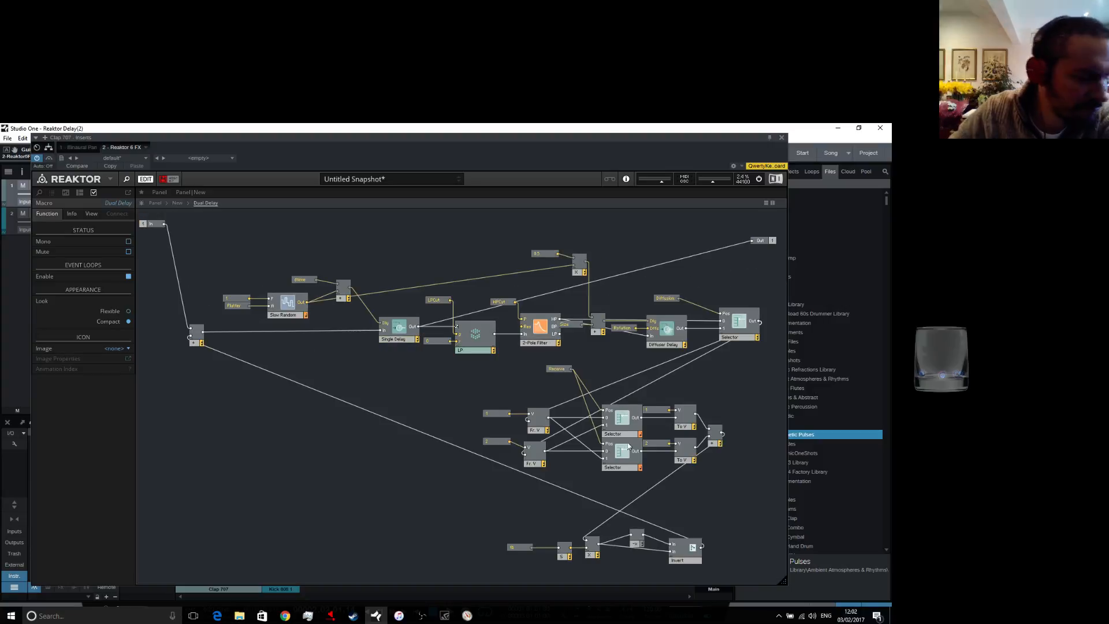
{"action": "left_click", "coordinate": [561, 368]}
{"action": "left_click", "coordinate": [123, 280]}
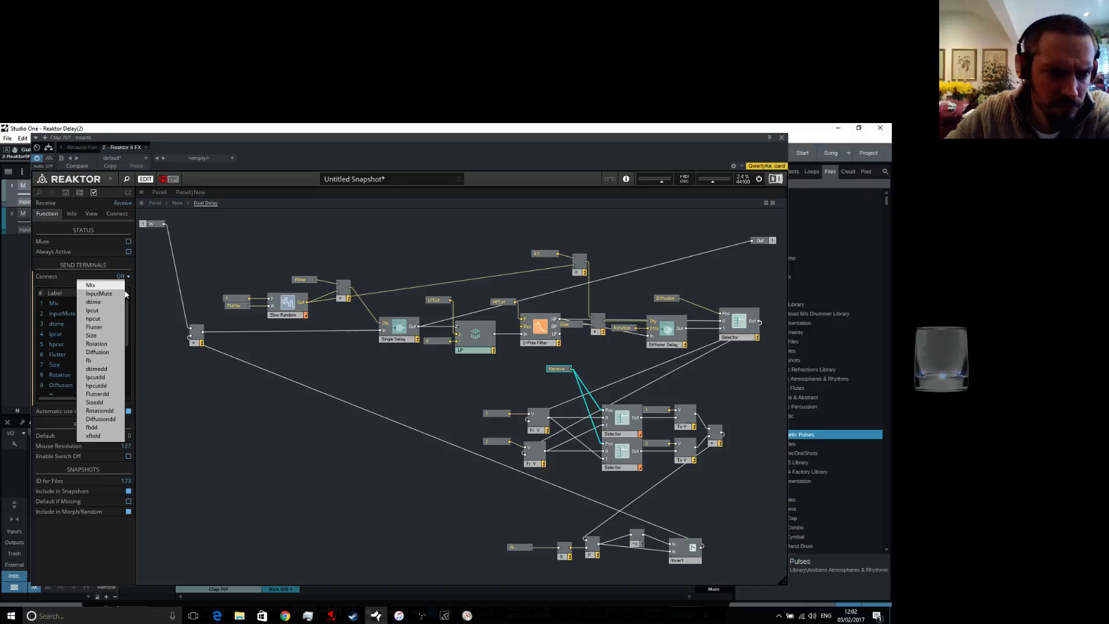
{"action": "left_click", "coordinate": [100, 430]}
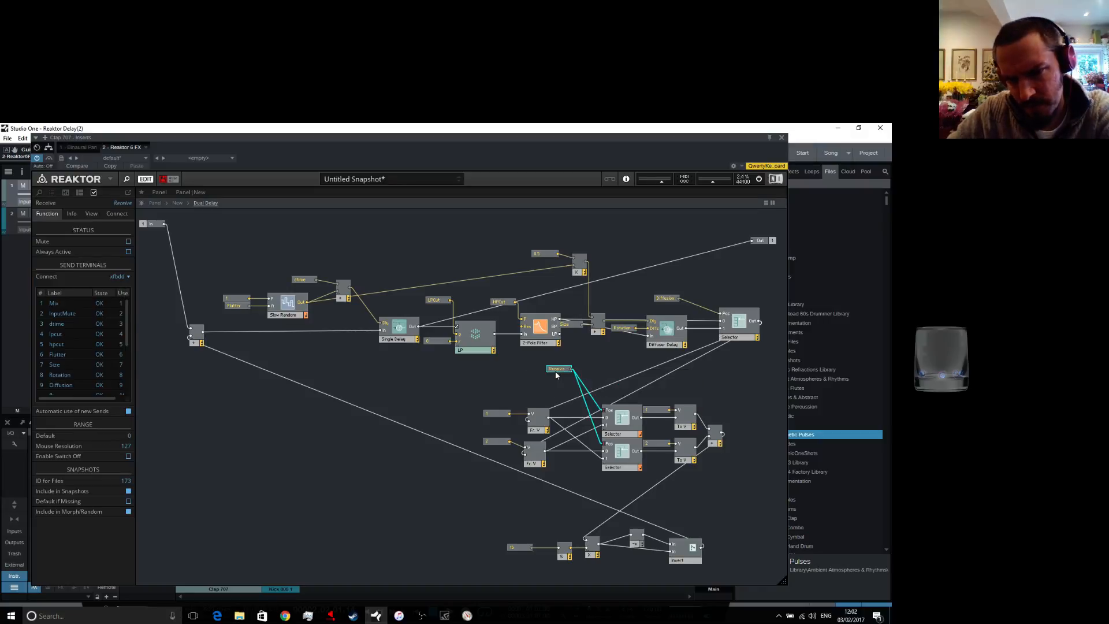
{"action": "mouse_move", "coordinate": [554, 373]}
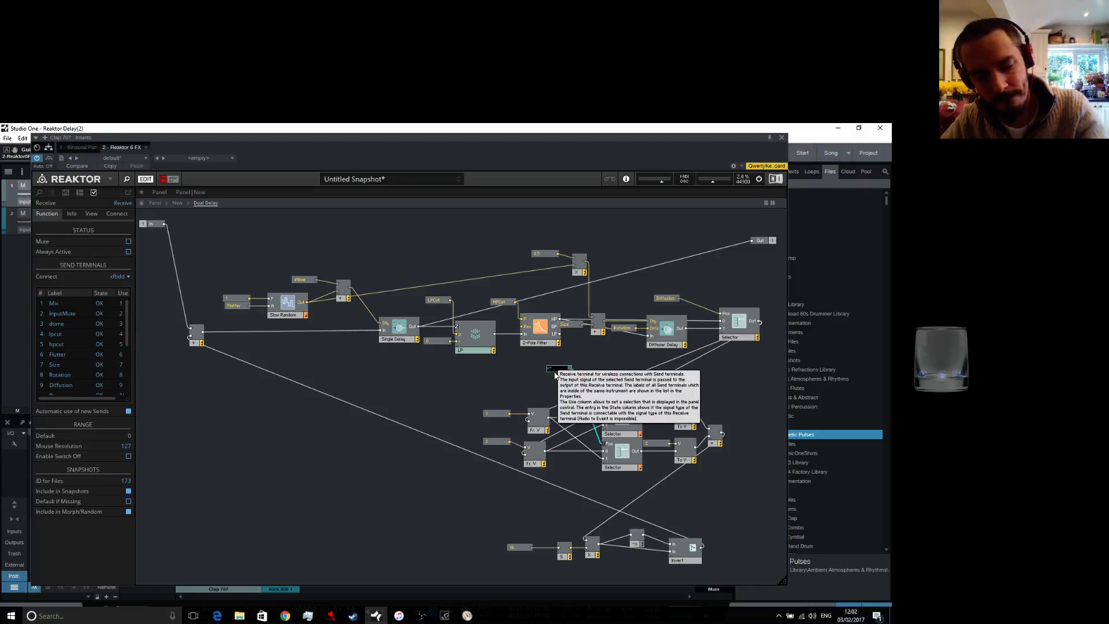
Set the Multiply module feeding the xfbdd send in the Gui's Dual Delay macro to Mono and return to the Dual Delay audio macro
{"action": "left_click", "coordinate": [433, 397]}
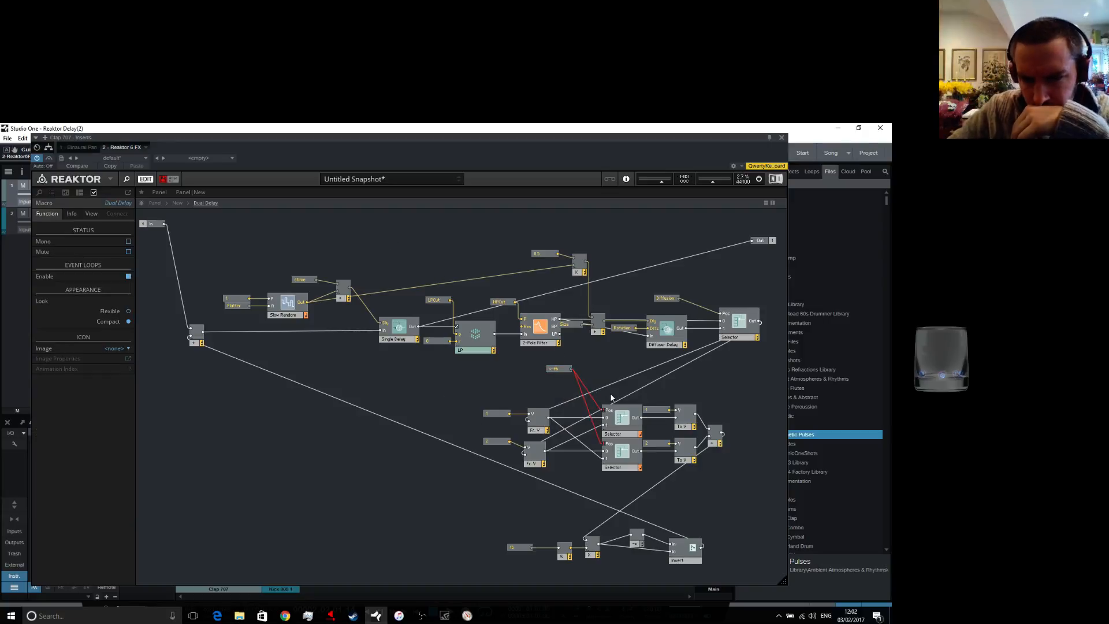
{"action": "double_click", "coordinate": [450, 384]}
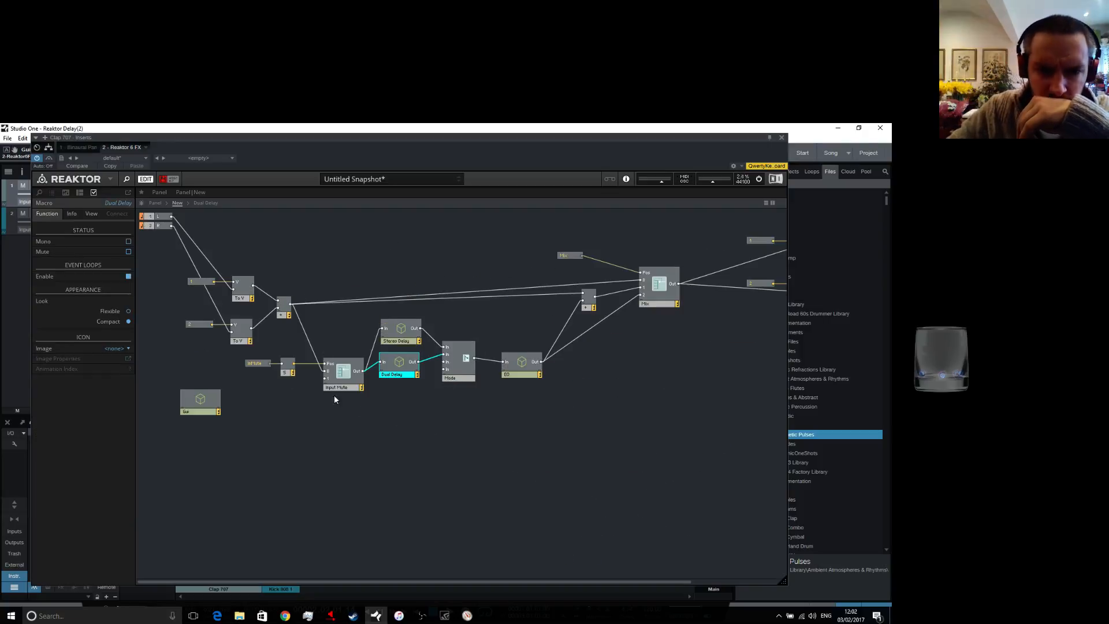
{"action": "left_click", "coordinate": [207, 410]}
{"action": "double_click", "coordinate": [207, 410]}
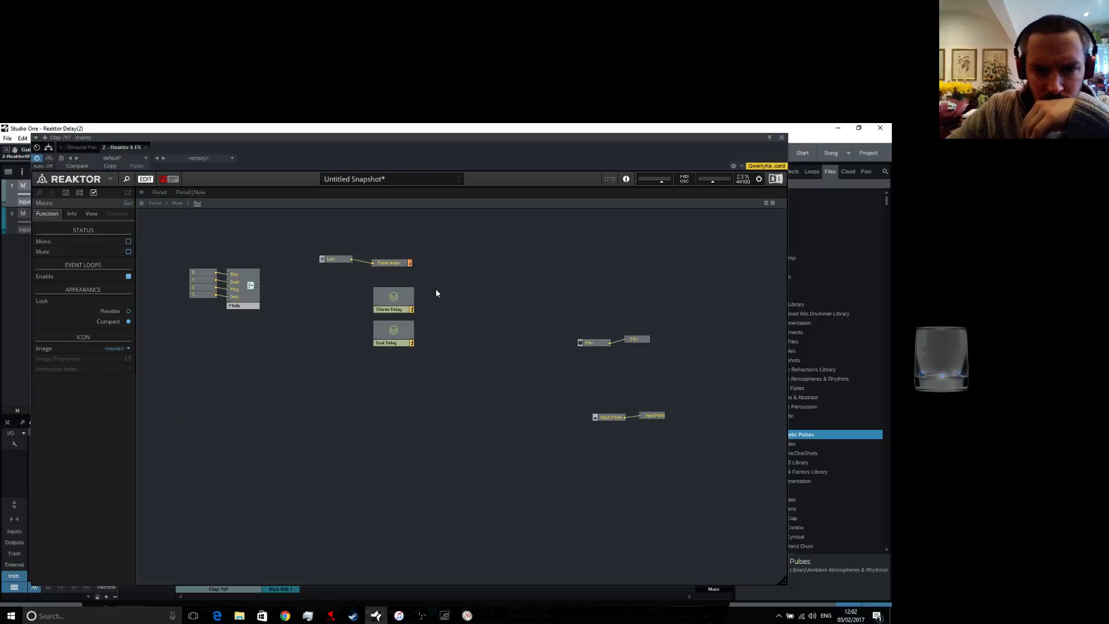
{"action": "left_click", "coordinate": [391, 331]}
{"action": "double_click", "coordinate": [391, 332]}
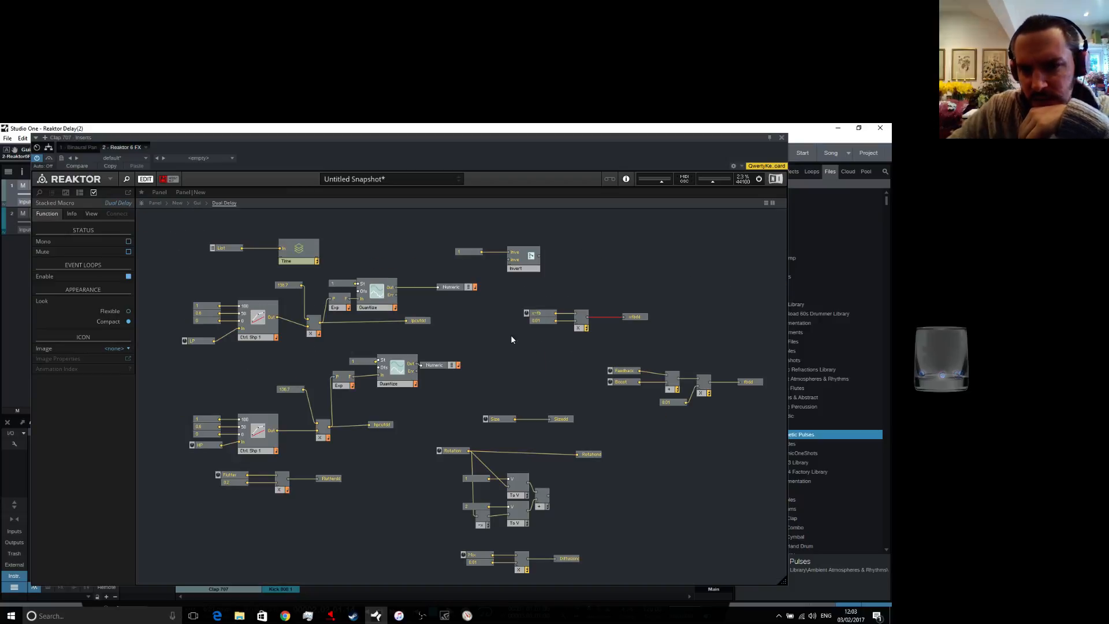
{"action": "left_click", "coordinate": [581, 327]}
{"action": "left_click", "coordinate": [128, 242]}
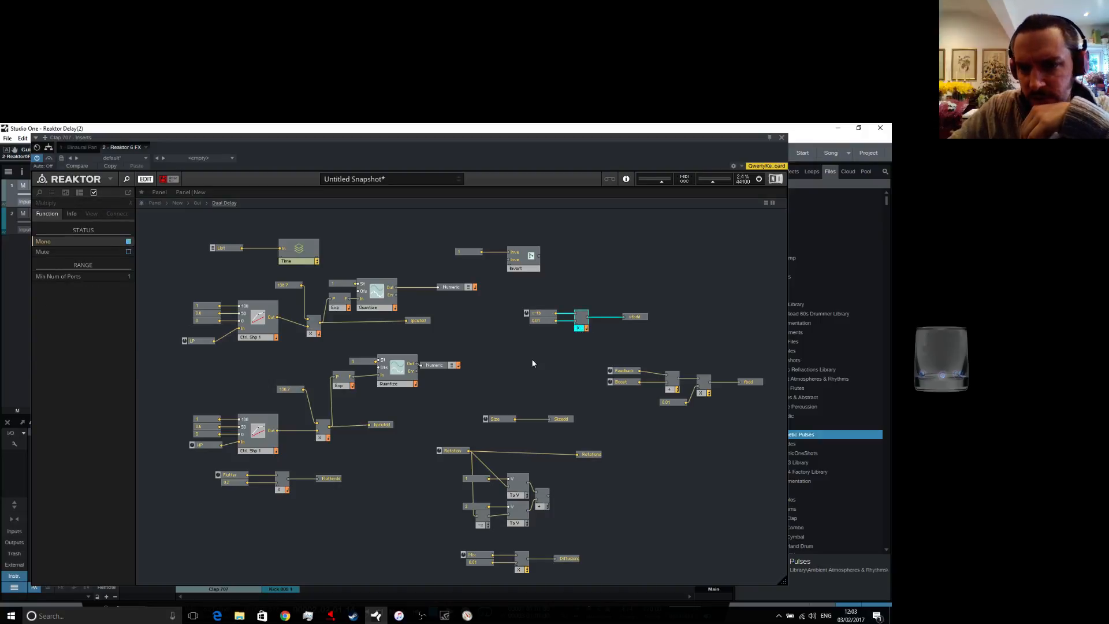
{"action": "left_click", "coordinate": [177, 203]}
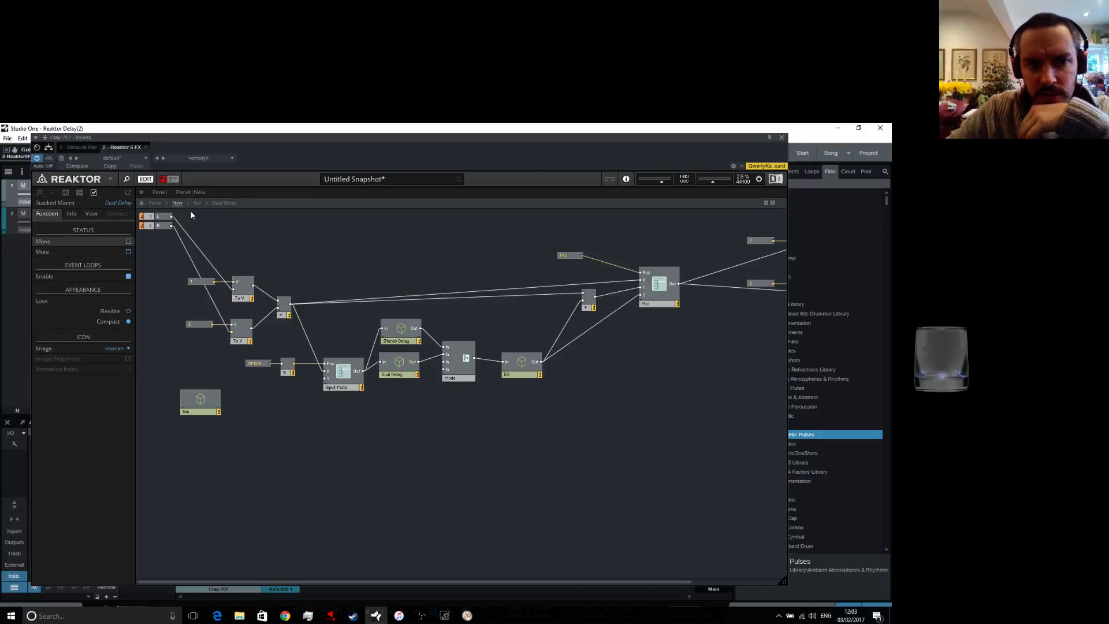
{"action": "double_click", "coordinate": [391, 361]}
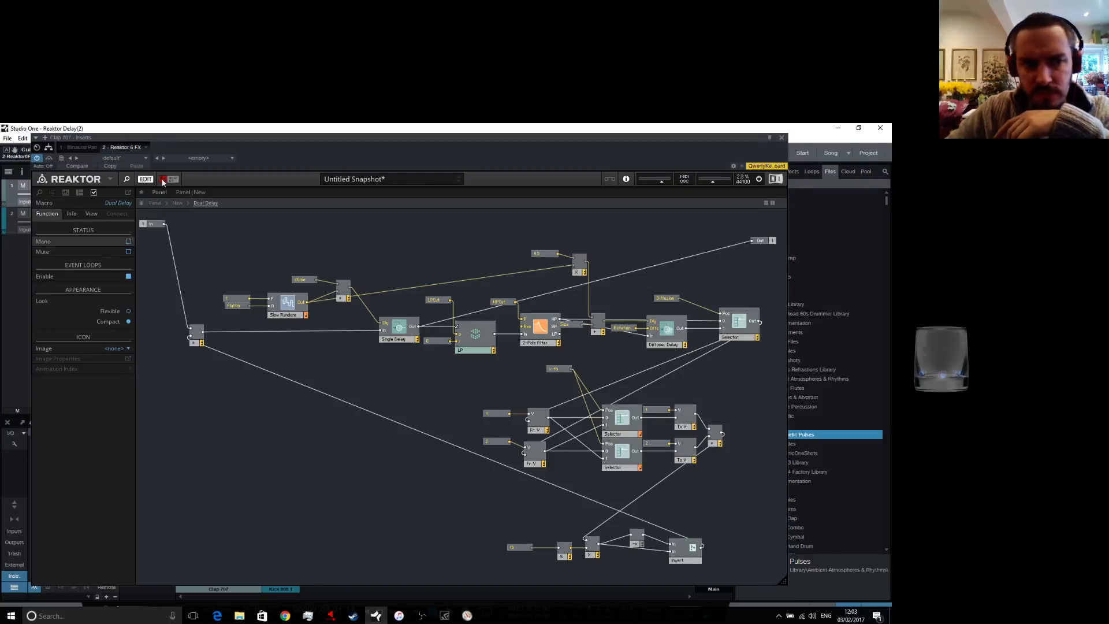
Show the instrument panel, set the x-fb knob to 0, start song playback and adjust the Dual Delay Mix knob
{"action": "left_click", "coordinate": [155, 203]}
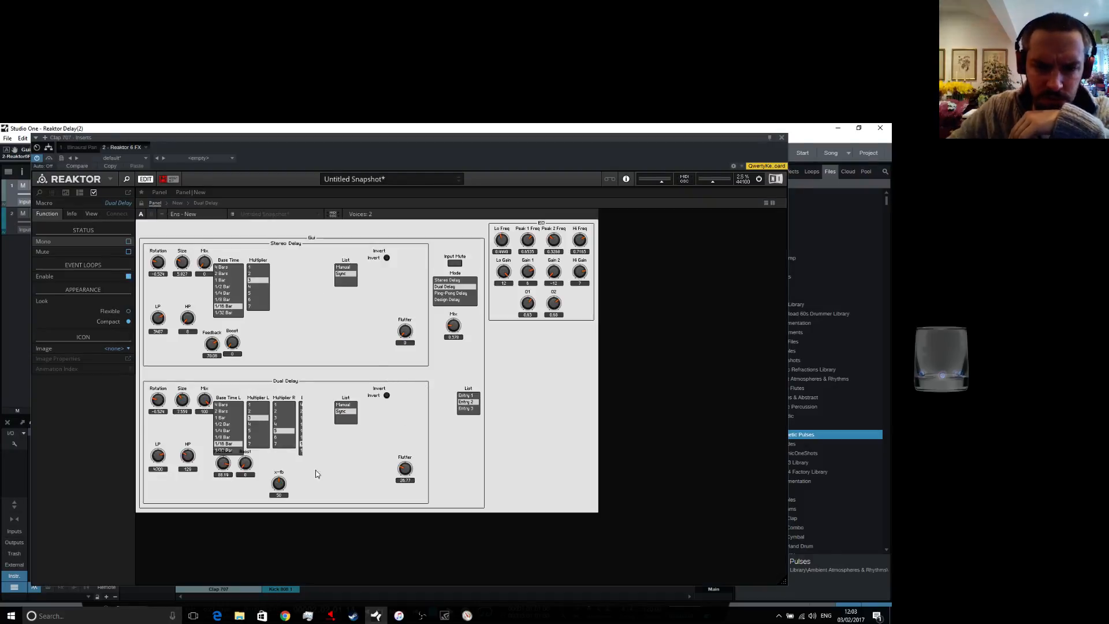
{"action": "left_click_drag", "start_coordinate": [280, 483], "coordinate": [275, 523]}
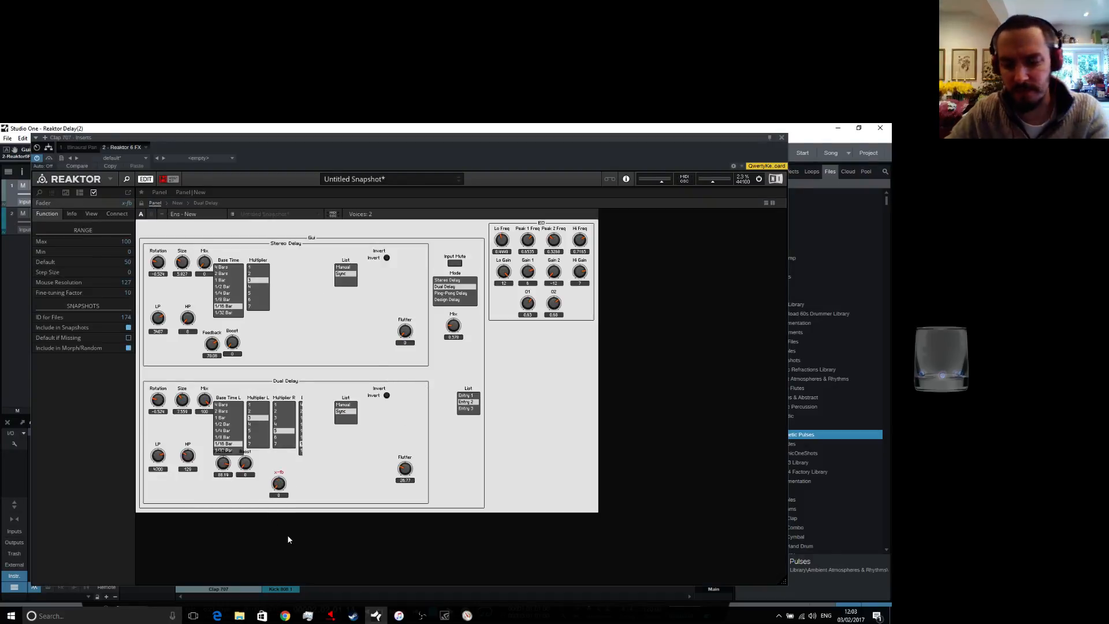
{"action": "left_click_drag", "start_coordinate": [439, 144], "coordinate": [427, 261]}
{"action": "key", "text": "space"}
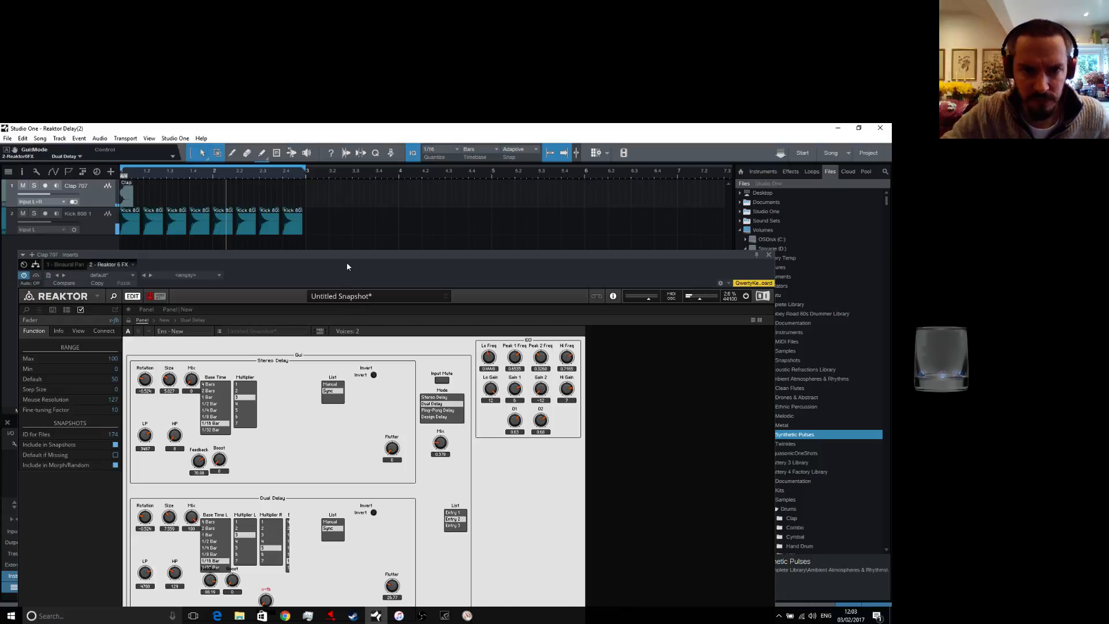
{"action": "left_click_drag", "start_coordinate": [347, 263], "coordinate": [376, 135]}
{"action": "left_click", "coordinate": [223, 387]}
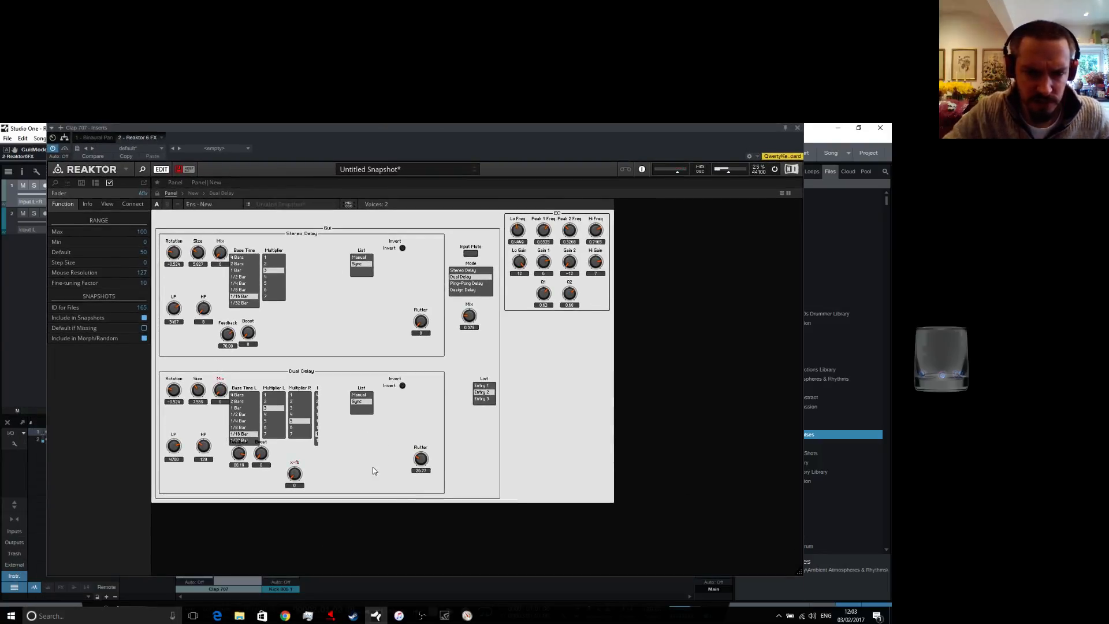
Audition the cross-feedback by raising the x-fb knob to 100 and lowering it again to around the middle of its range
{"action": "left_click", "coordinate": [295, 479]}
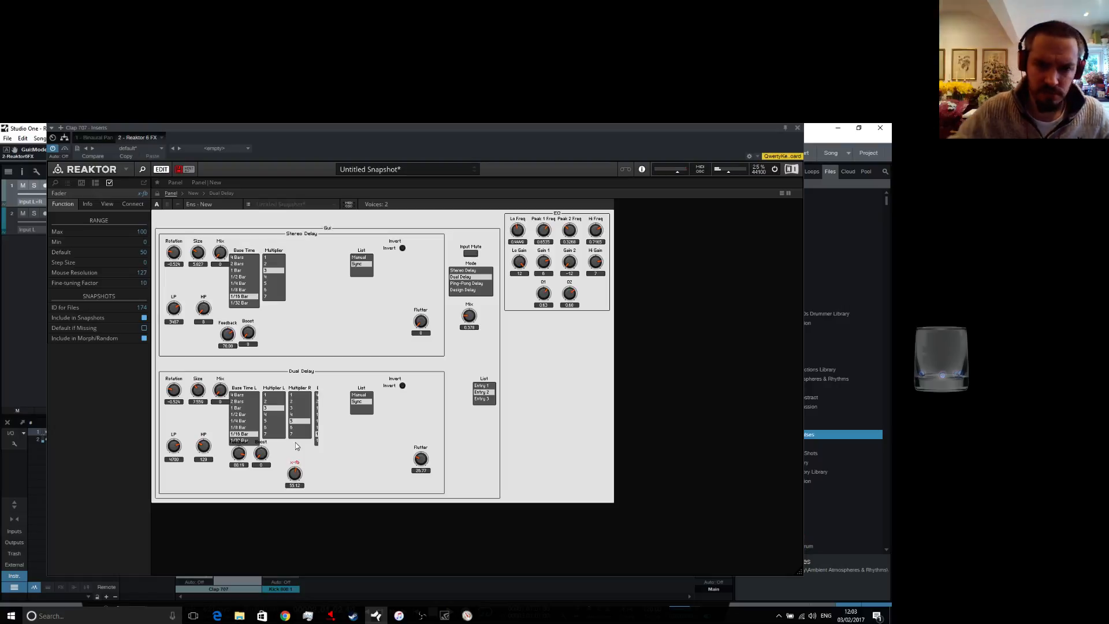
{"action": "left_click_drag", "start_coordinate": [295, 475], "coordinate": [326, 335]}
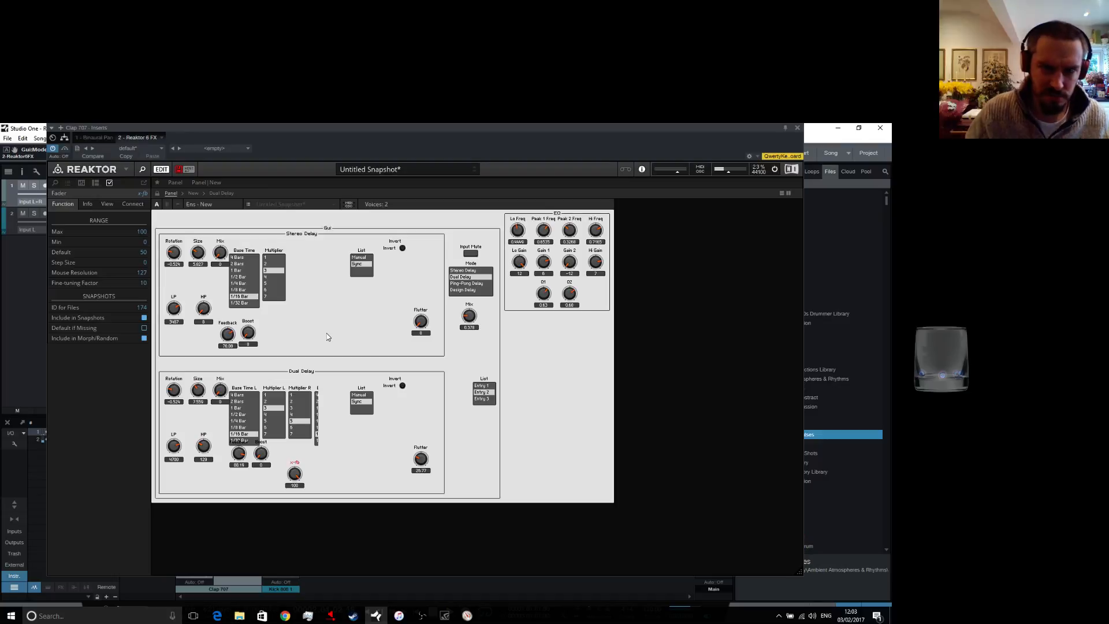
{"action": "left_click_drag", "start_coordinate": [295, 475], "coordinate": [301, 507]}
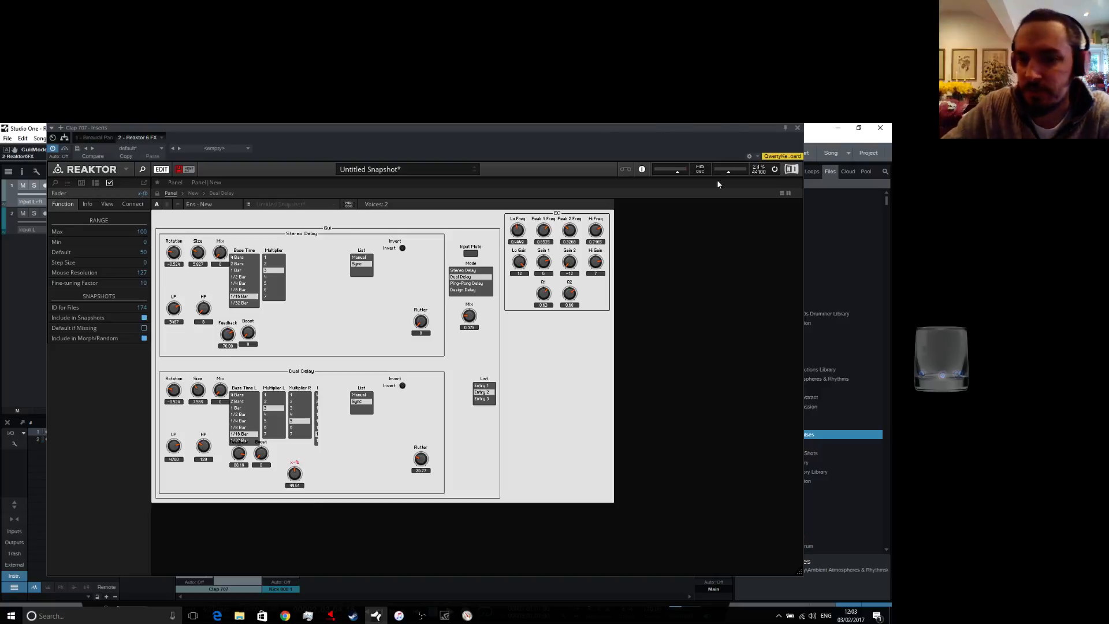
Spread out the cross-feedback section of the Dual Delay structure to open a gap between the two Selectors and the To Voice modules
{"action": "left_click", "coordinate": [221, 194]}
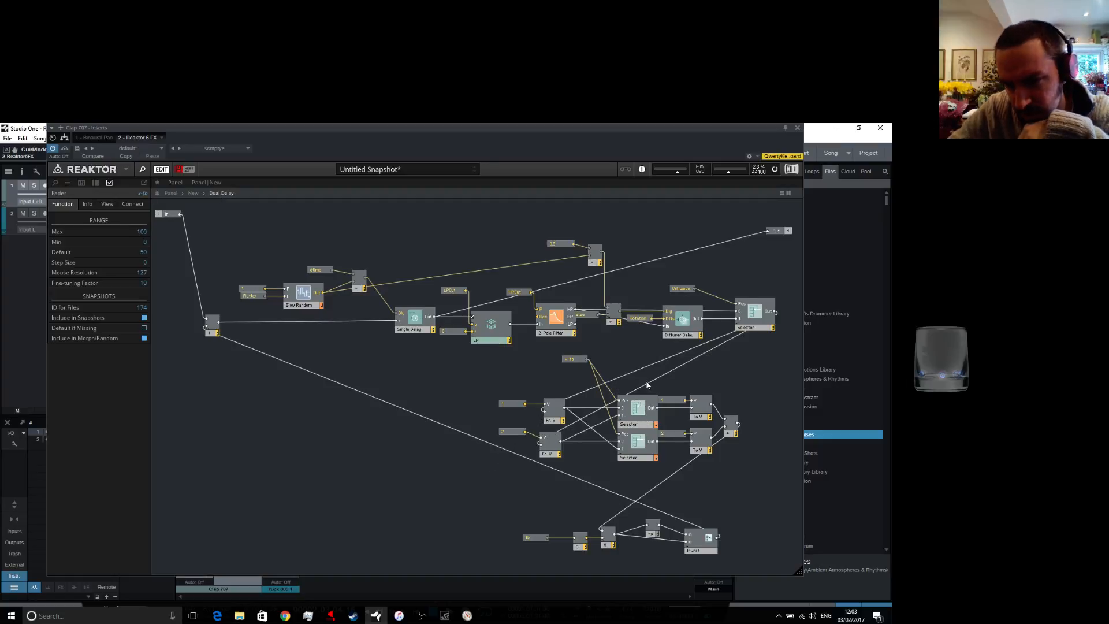
{"action": "left_click_drag", "start_coordinate": [576, 361], "coordinate": [543, 363]}
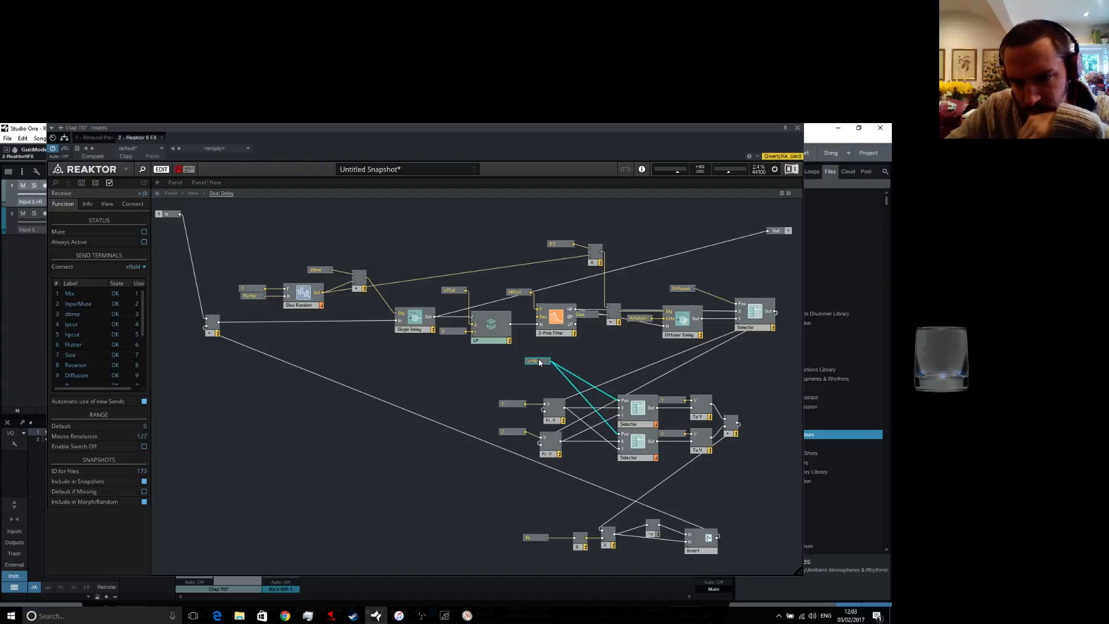
{"action": "left_click_drag", "start_coordinate": [644, 474], "coordinate": [623, 382]}
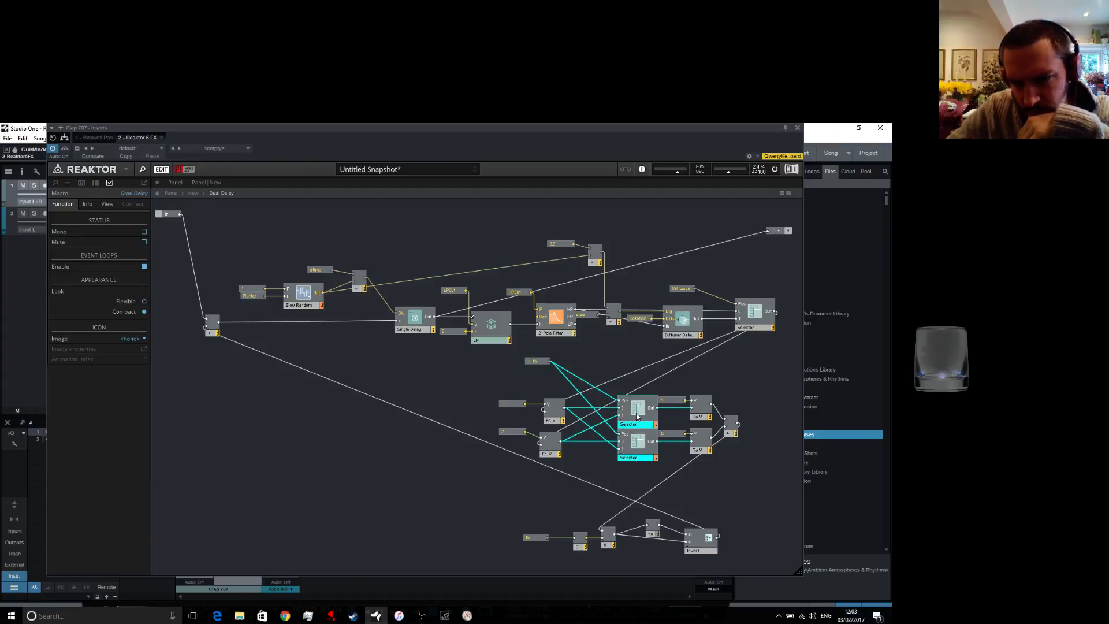
{"action": "left_click_drag", "start_coordinate": [638, 423], "coordinate": [606, 421]}
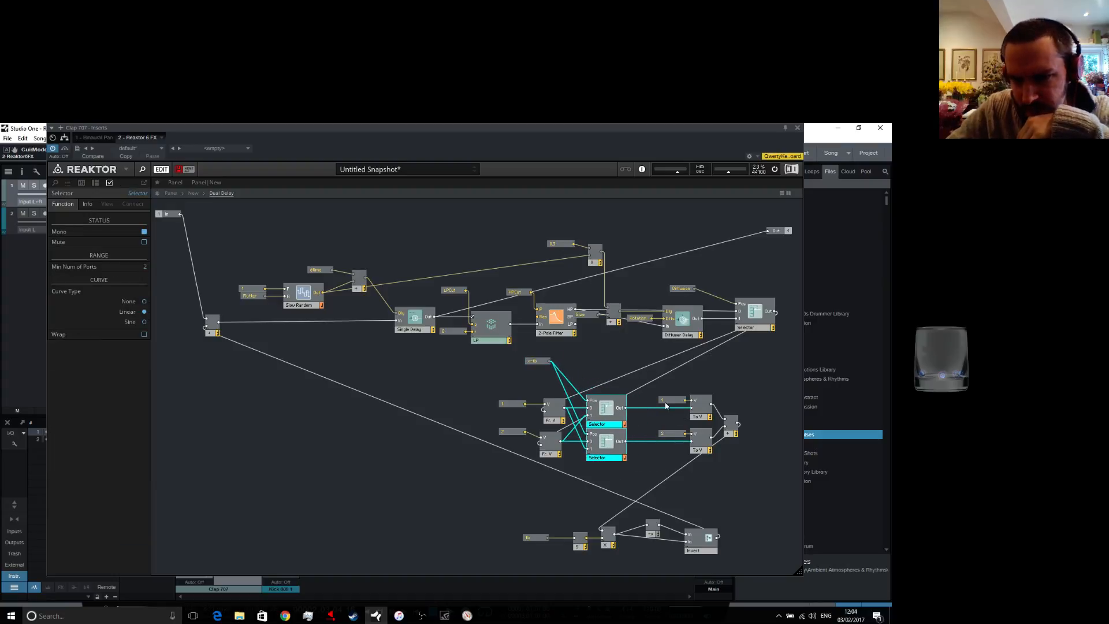
{"action": "left_click_drag", "start_coordinate": [663, 395], "coordinate": [759, 442]}
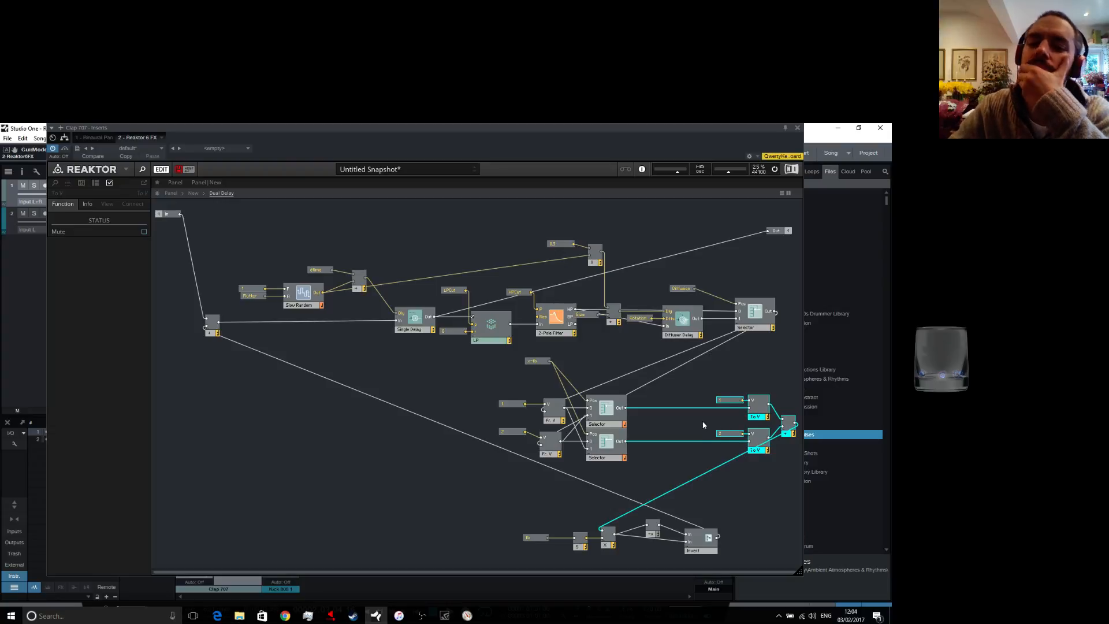
{"action": "left_click_drag", "start_coordinate": [299, 572], "coordinate": [316, 571]}
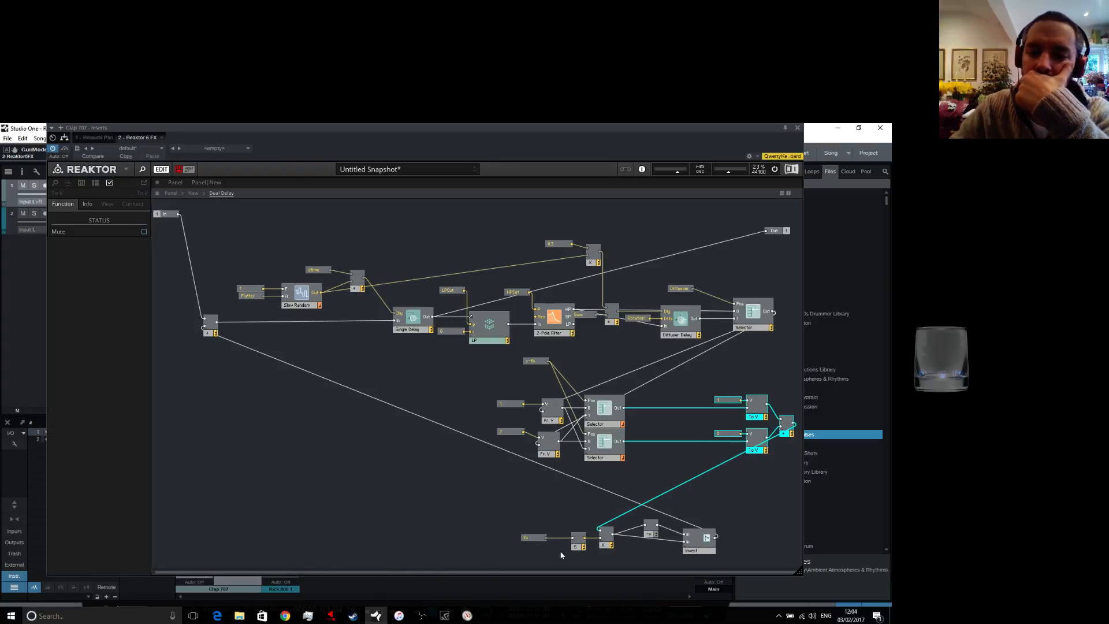
Insert a Stereo Pan module after the upper voice Selector and wire that Selector's output into its In port
{"action": "right_click", "coordinate": [686, 395]}
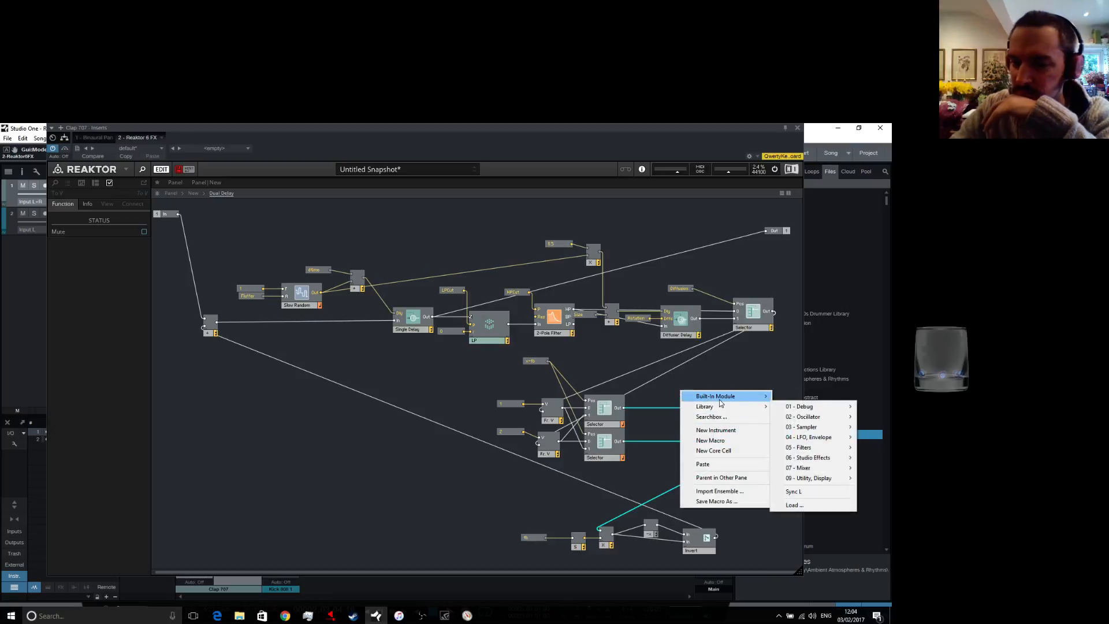
{"action": "mouse_move", "coordinate": [719, 397]}
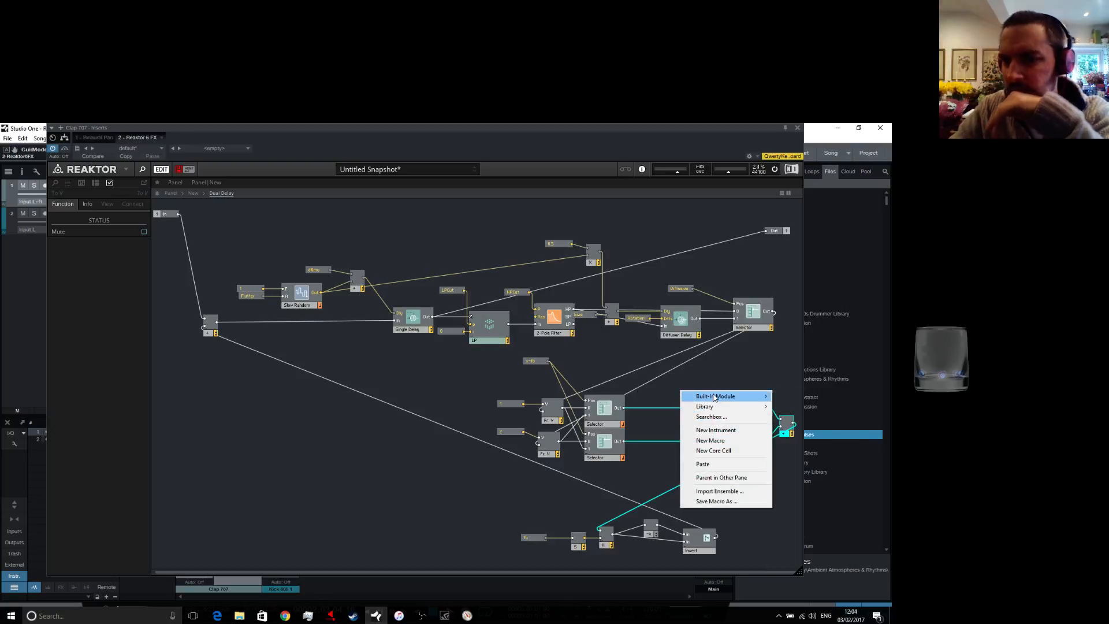
{"action": "mouse_move", "coordinate": [800, 459]}
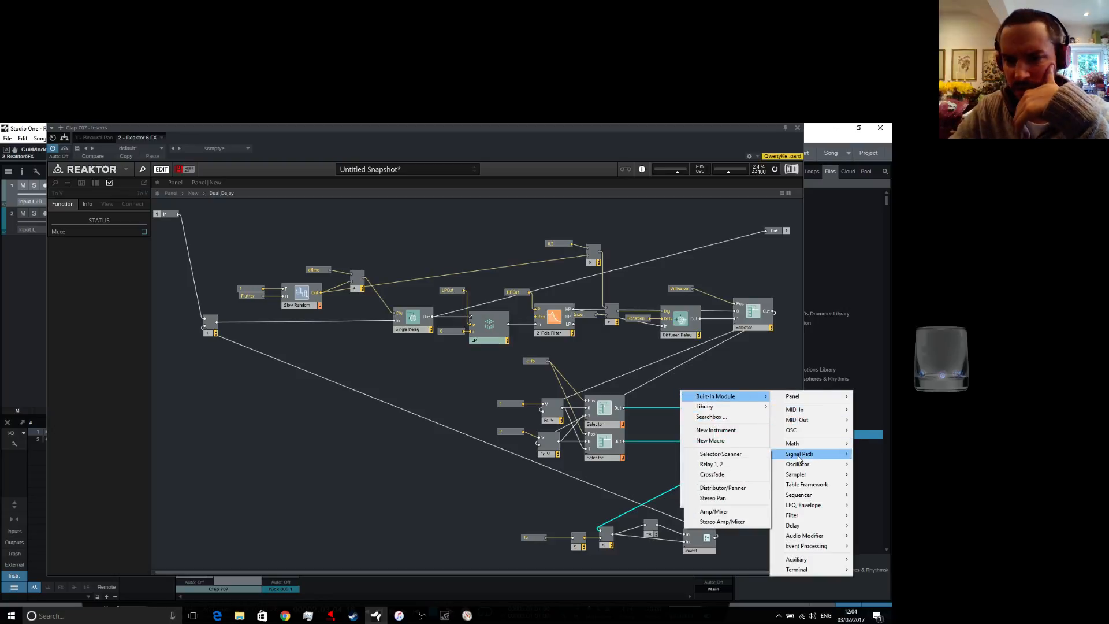
{"action": "left_click", "coordinate": [714, 496]}
{"action": "mouse_move", "coordinate": [688, 400]}
{"action": "left_mouse_down"}
{"action": "mouse_move", "coordinate": [667, 387]}
{"action": "mouse_move", "coordinate": [676, 396]}
{"action": "mouse_move", "coordinate": [663, 407]}
{"action": "mouse_move", "coordinate": [668, 397]}
{"action": "left_mouse_up"}
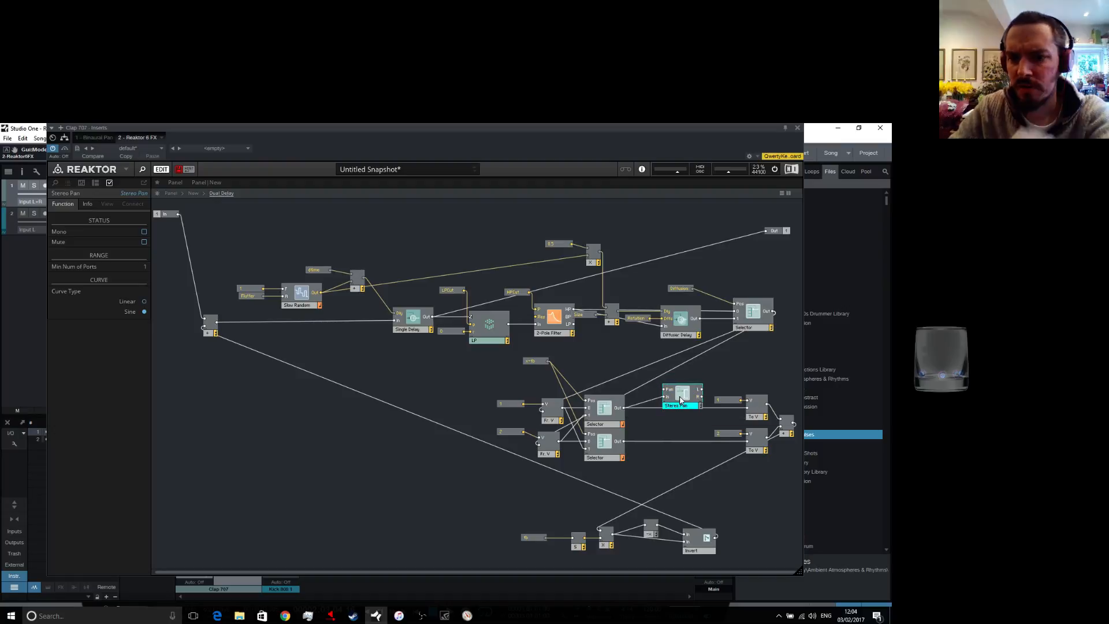
Duplicate the Stereo Pan below the original, remove its inherited input wire and feed it from the lower Selector instead
{"action": "right_click", "coordinate": [680, 397]}
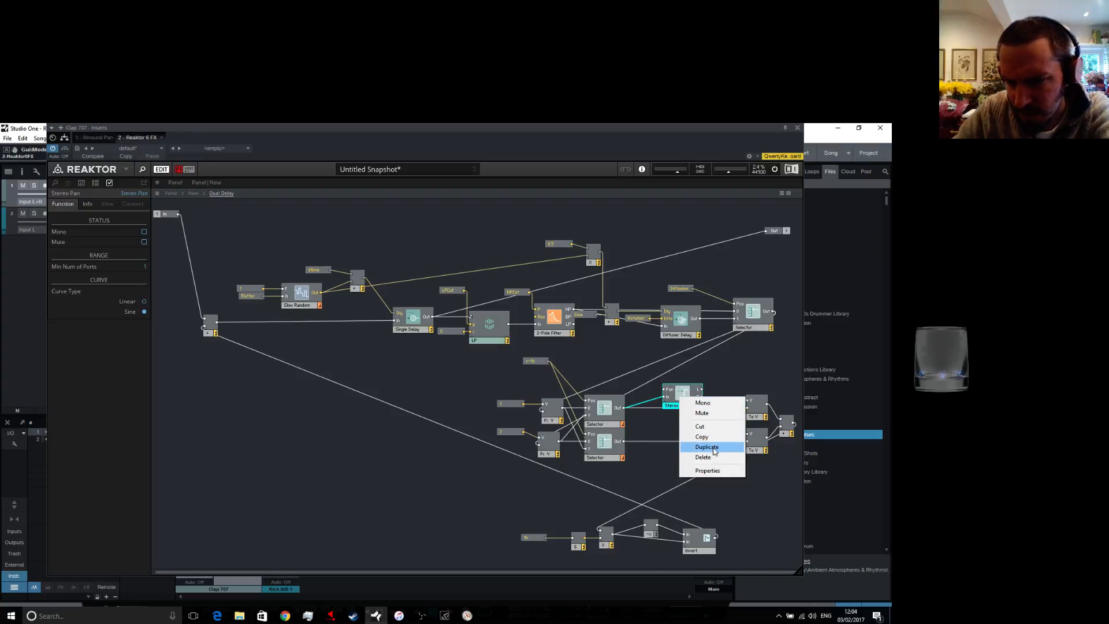
{"action": "left_click", "coordinate": [707, 446]}
{"action": "left_click_drag", "start_coordinate": [684, 394], "coordinate": [686, 432]}
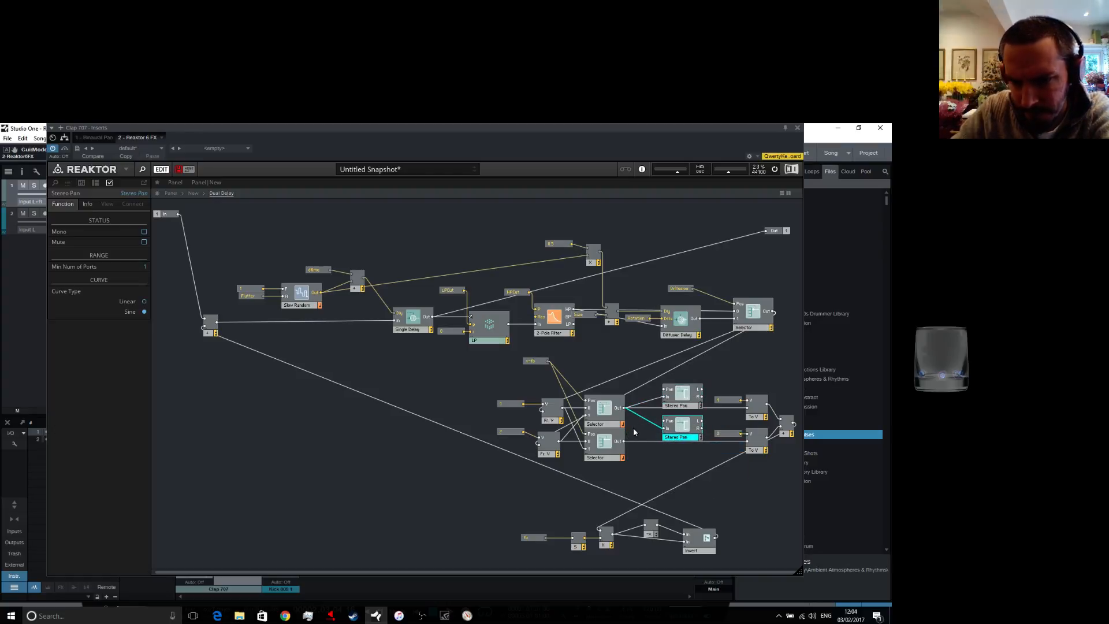
{"action": "left_click", "coordinate": [640, 419]}
{"action": "right_click", "coordinate": [641, 419]}
{"action": "left_click", "coordinate": [664, 425]}
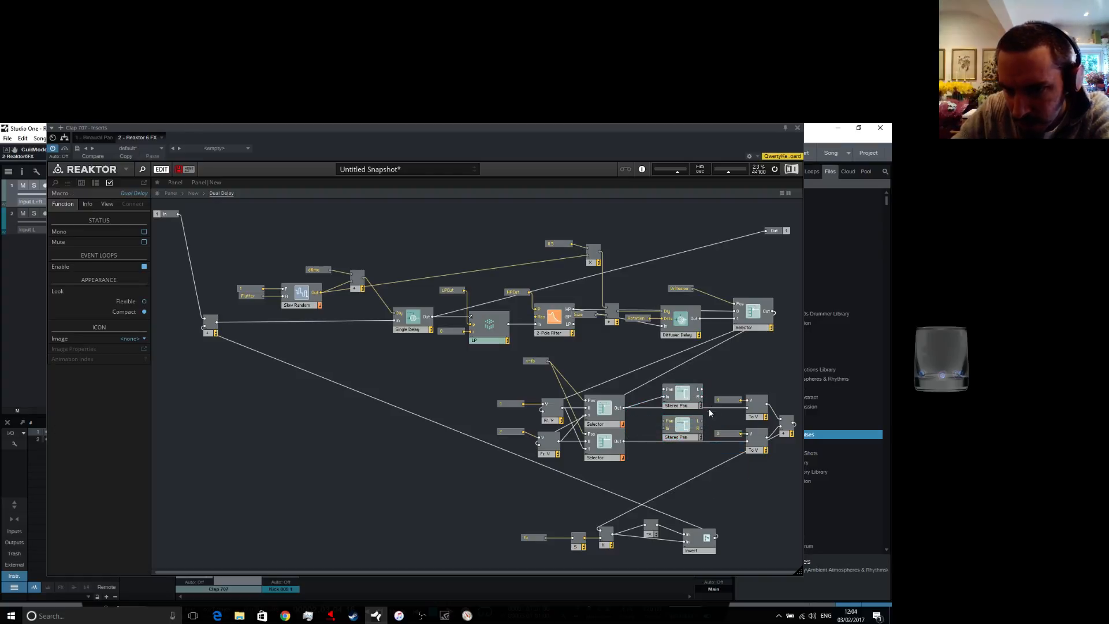
{"action": "left_click_drag", "start_coordinate": [687, 426], "coordinate": [664, 433]}
{"action": "left_click", "coordinate": [631, 443]}
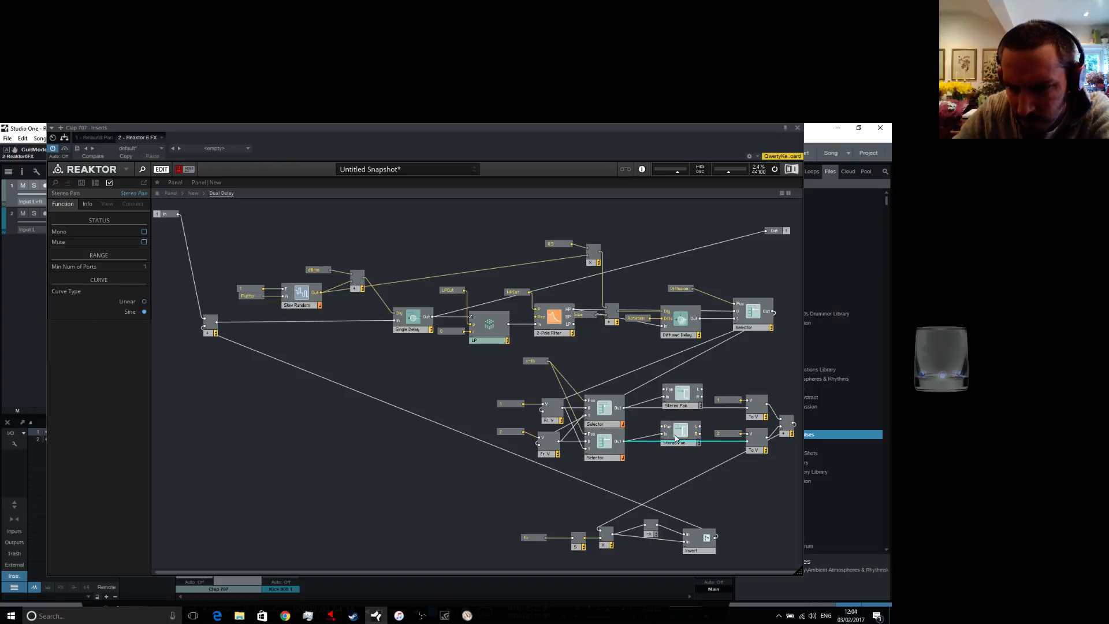
Delete the direct wire from the lower Selector to its To Voice module and position the two Stereo Pan modules beside their Selectors
{"action": "left_click", "coordinate": [703, 448]}
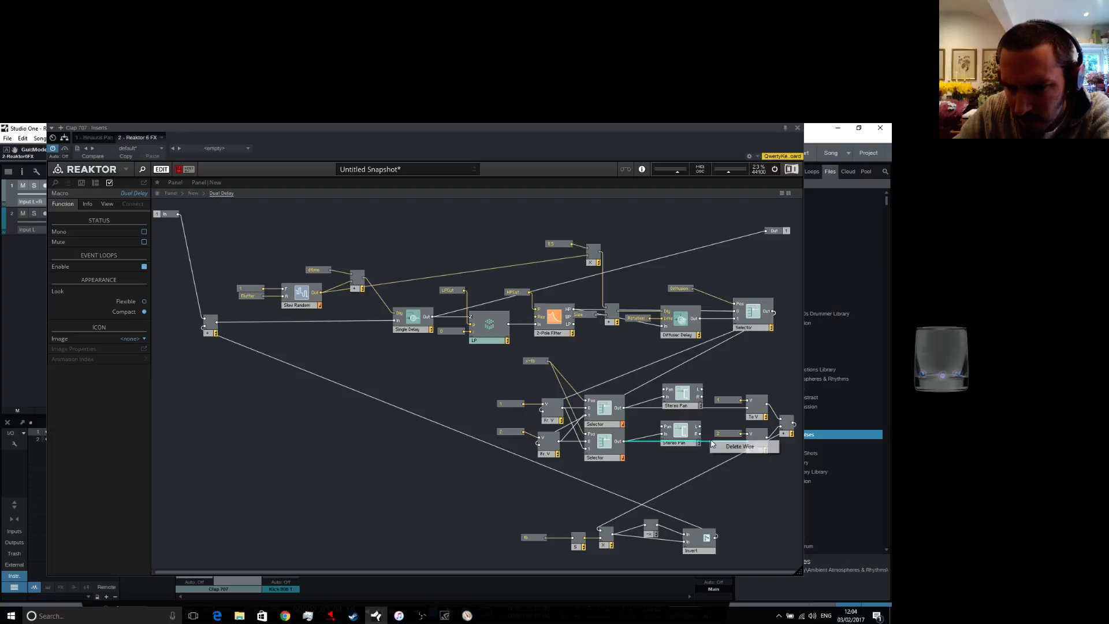
{"action": "left_click_drag", "start_coordinate": [674, 433], "coordinate": [675, 453]}
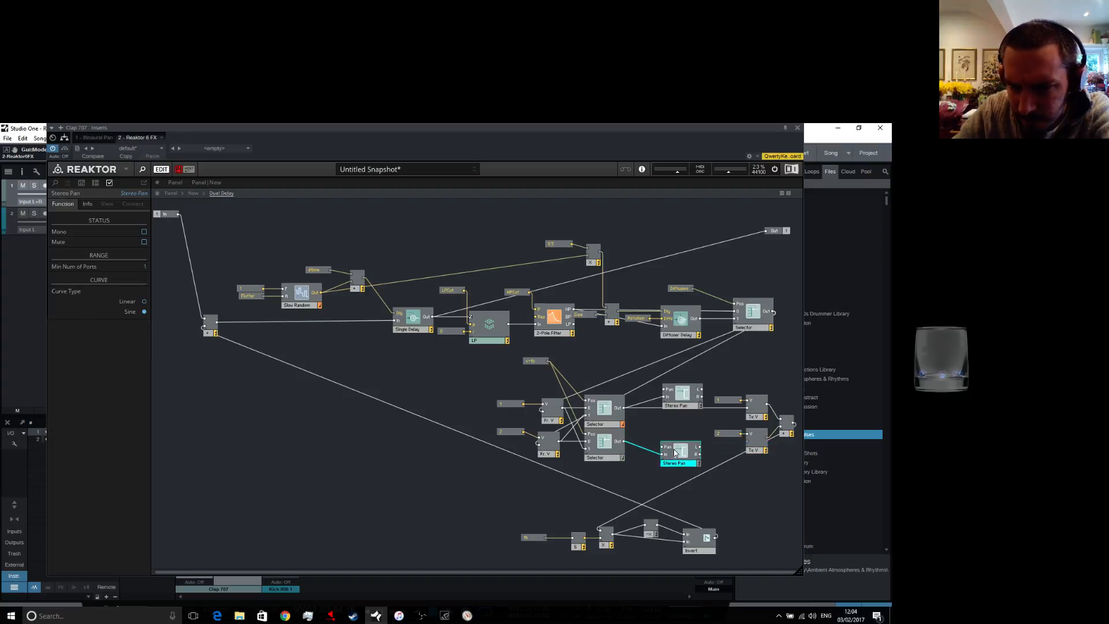
{"action": "mouse_move", "coordinate": [684, 394]}
{"action": "left_mouse_down"}
{"action": "mouse_move", "coordinate": [682, 415]}
{"action": "mouse_move", "coordinate": [683, 378]}
{"action": "mouse_move", "coordinate": [683, 406]}
{"action": "left_mouse_up"}
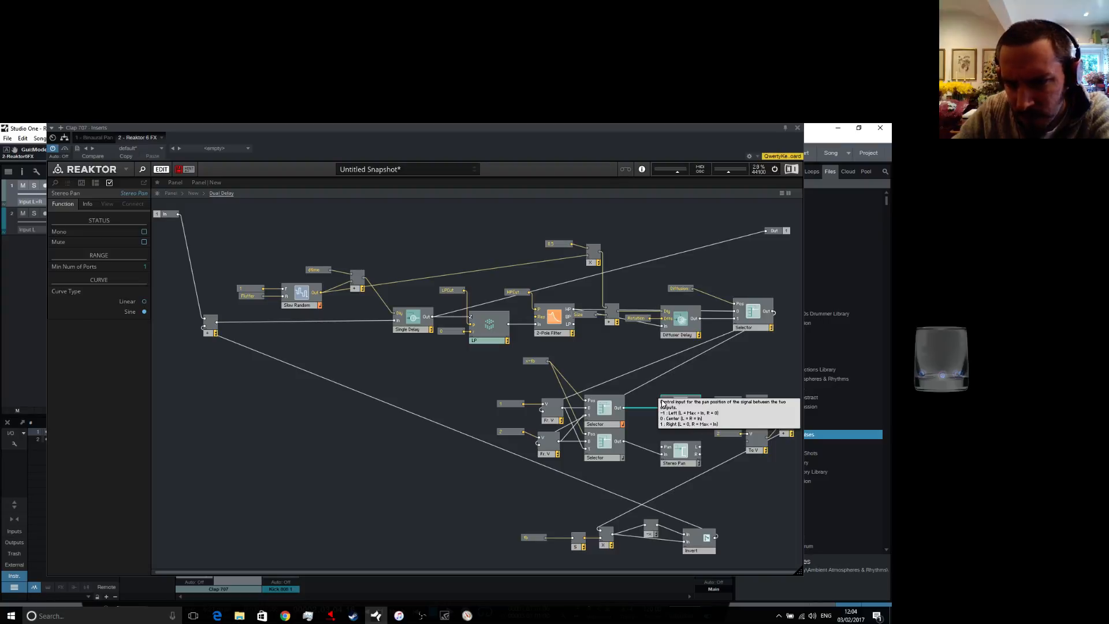
{"action": "left_click", "coordinate": [654, 428]}
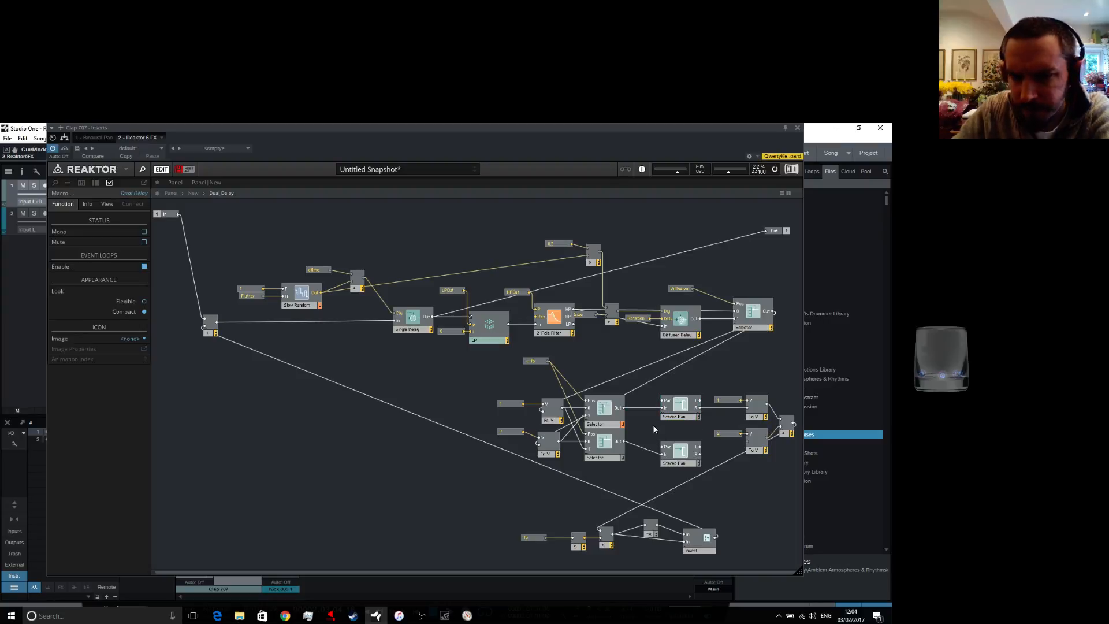
{"action": "left_click_drag", "start_coordinate": [678, 404], "coordinate": [674, 393]}
Insert a Math Add module beside the upper Stereo Pan
{"action": "right_click", "coordinate": [711, 374]}
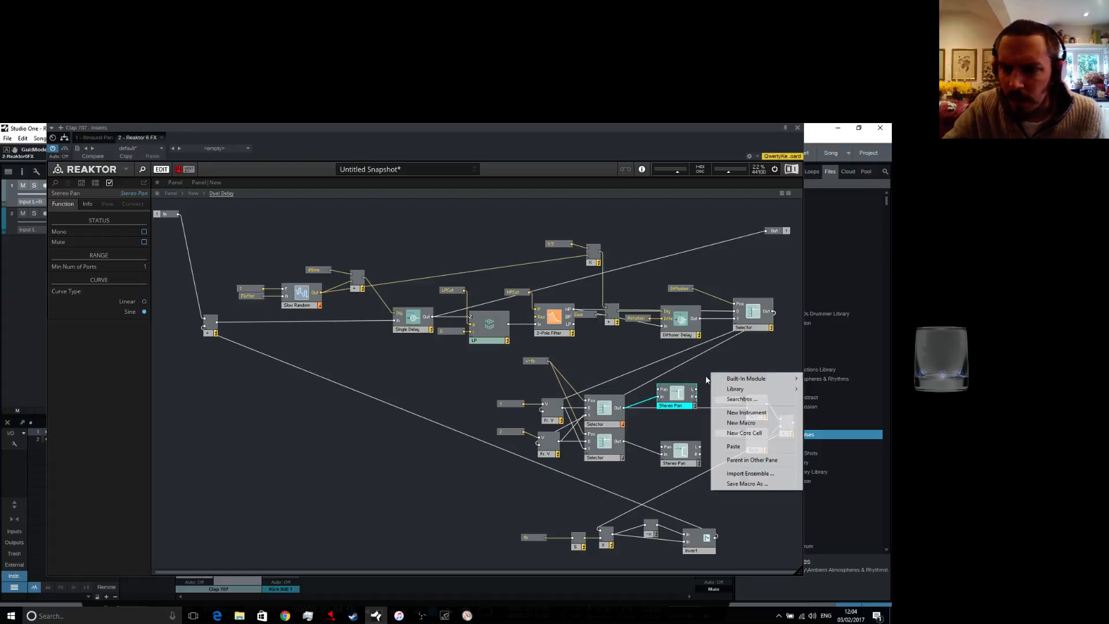
{"action": "mouse_move", "coordinate": [737, 379]}
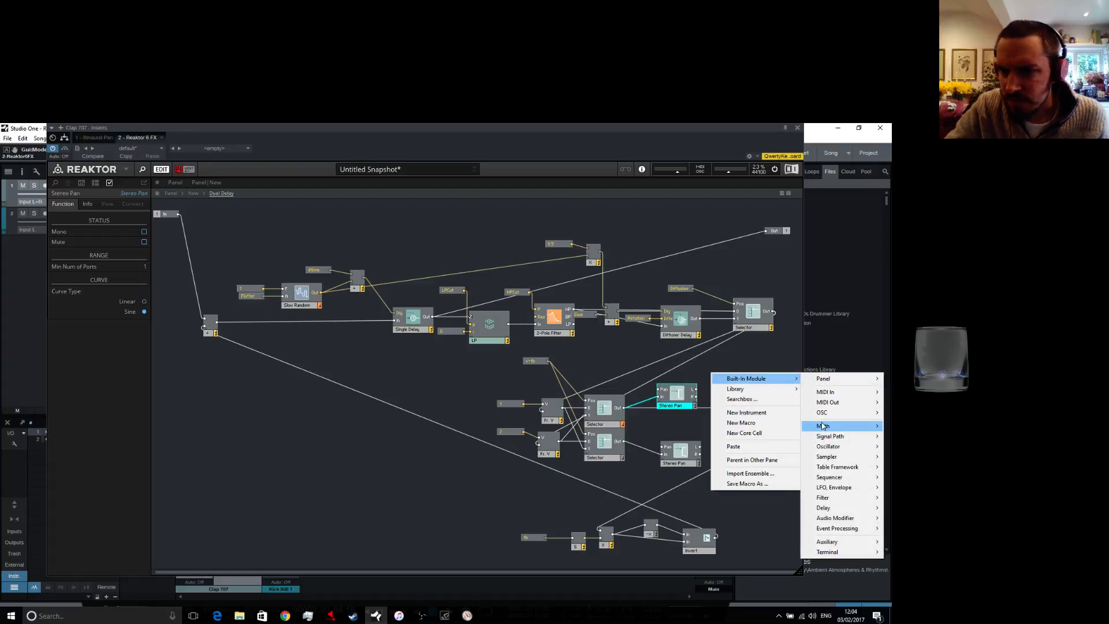
{"action": "mouse_move", "coordinate": [823, 427]}
{"action": "left_click", "coordinate": [745, 175]}
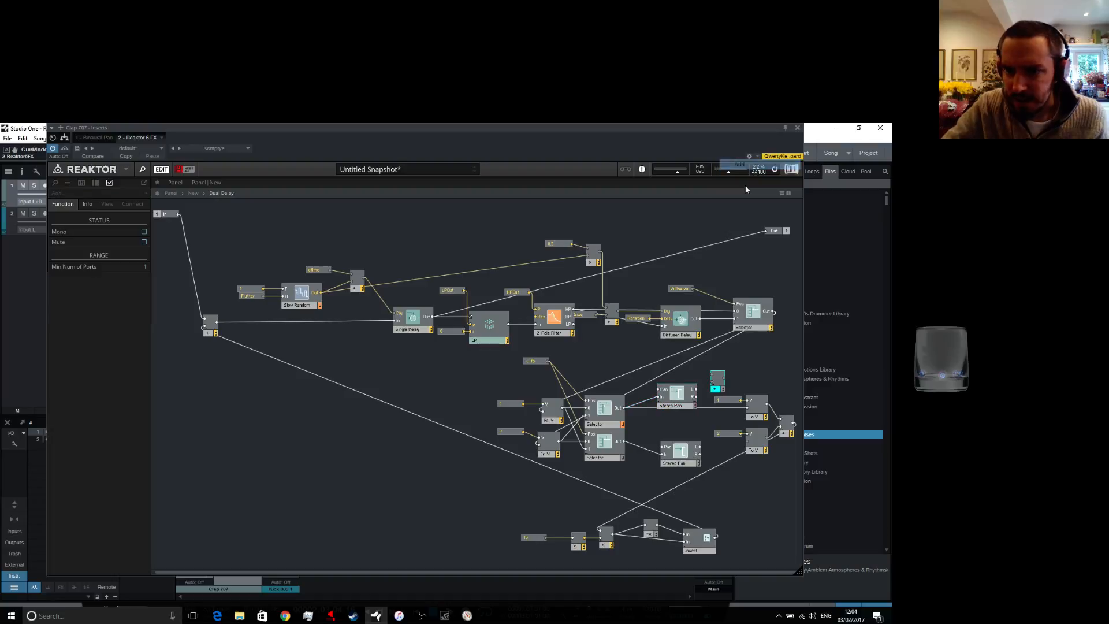
Duplicate the Add module, place the copy beside the lower Stereo Pan and line both Stereo Pans up with their Selectors
{"action": "right_click", "coordinate": [718, 382]}
{"action": "left_click", "coordinate": [746, 433]}
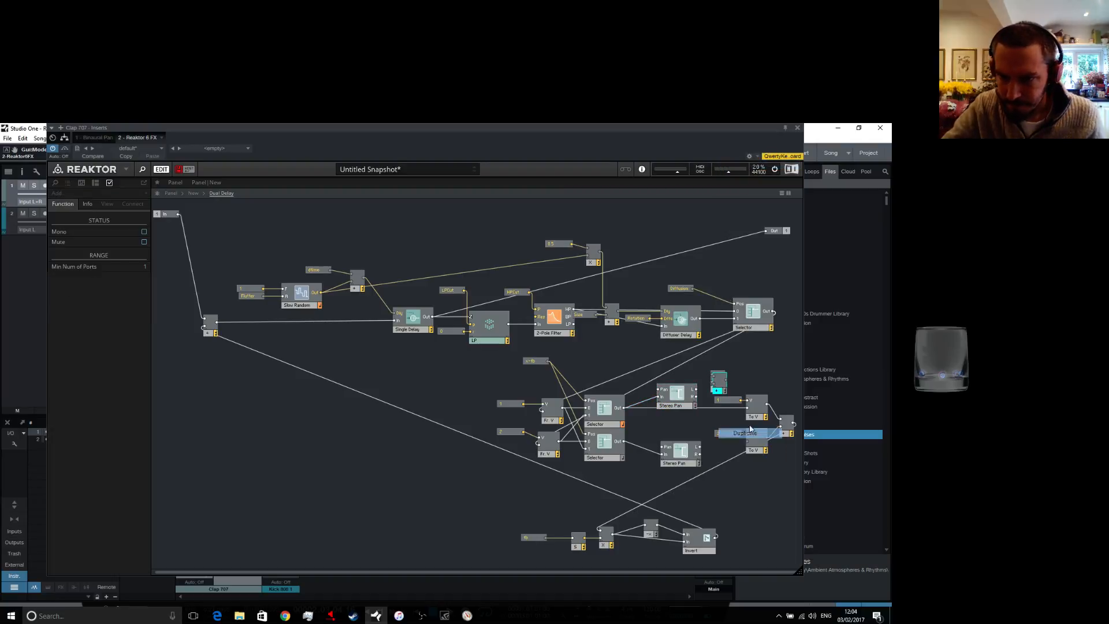
{"action": "left_click_drag", "start_coordinate": [721, 381], "coordinate": [666, 442]}
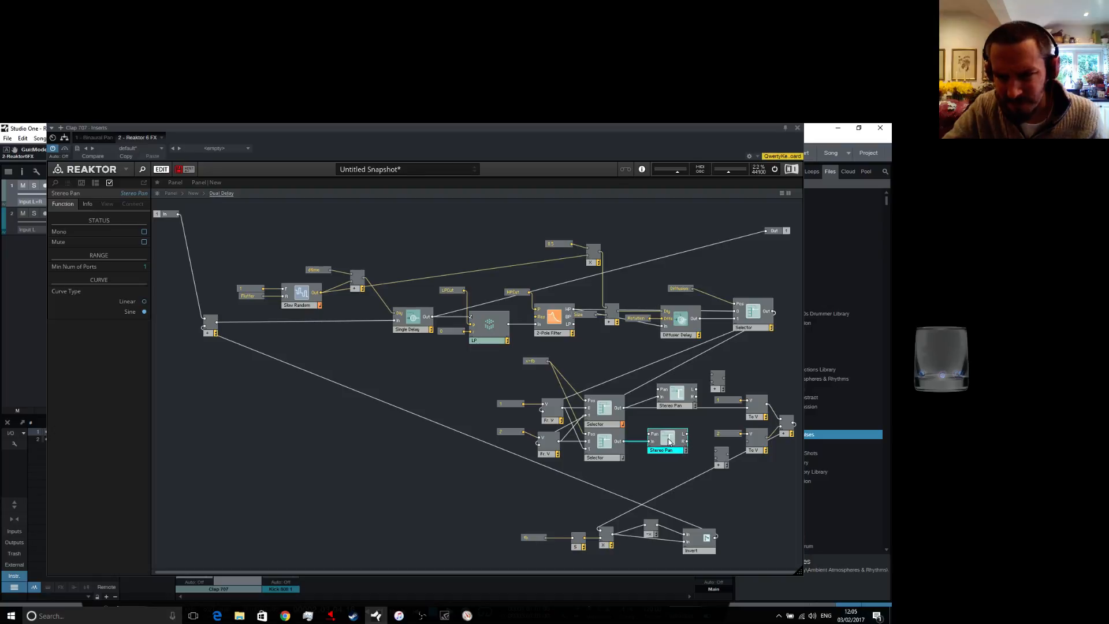
{"action": "left_click_drag", "start_coordinate": [677, 402], "coordinate": [665, 408]}
{"action": "left_click_drag", "start_coordinate": [720, 462], "coordinate": [718, 446]}
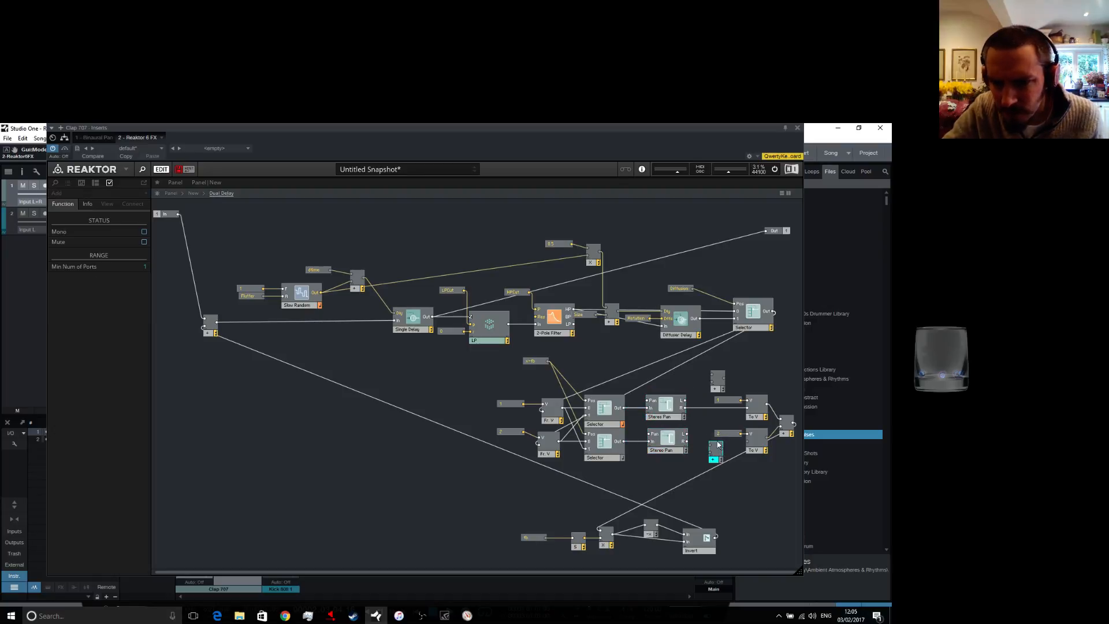
Sum the Stereo Pans' L outputs in the upper Add and R outputs in the lower Add, feed each To Voice, and make the Pans and Adds mono
{"action": "left_click_drag", "start_coordinate": [711, 380], "coordinate": [747, 407]}
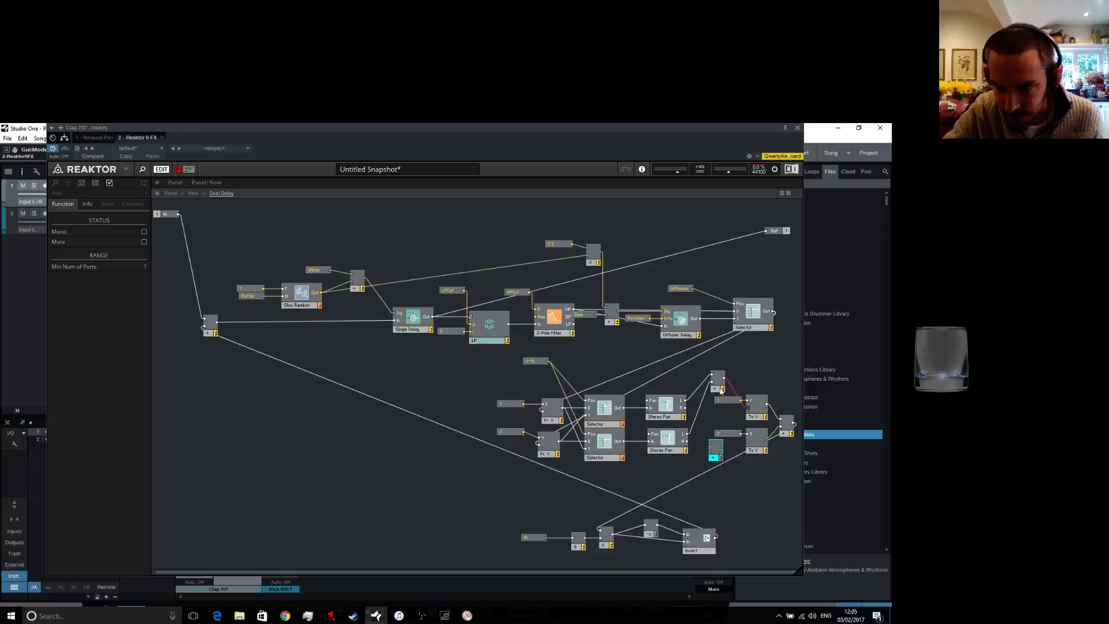
{"action": "left_click", "coordinate": [665, 411]}
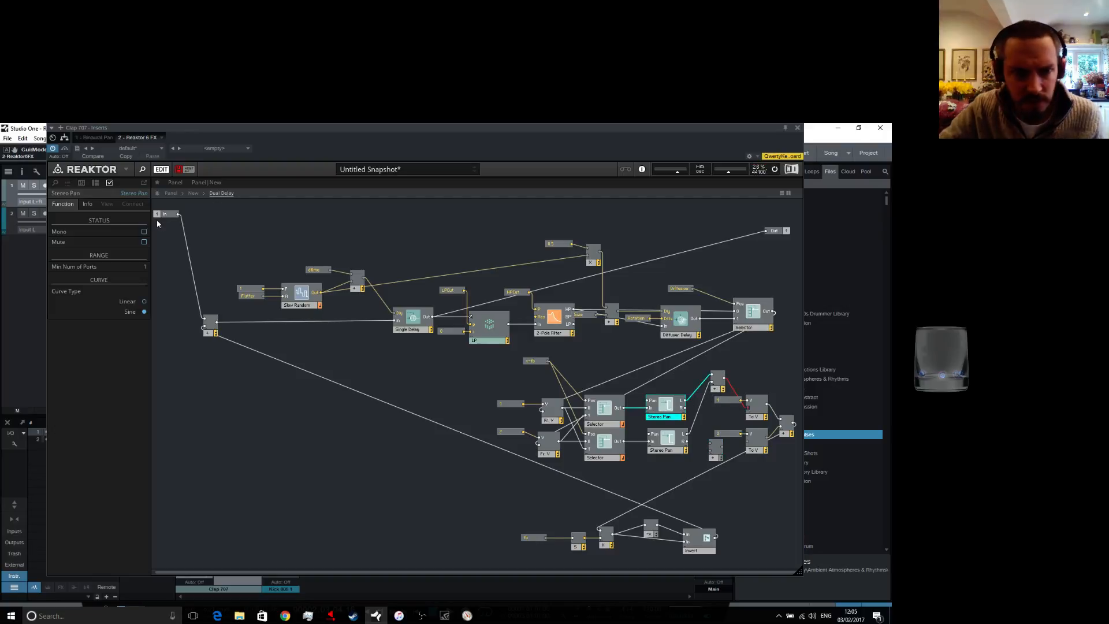
{"action": "left_click", "coordinate": [144, 231]}
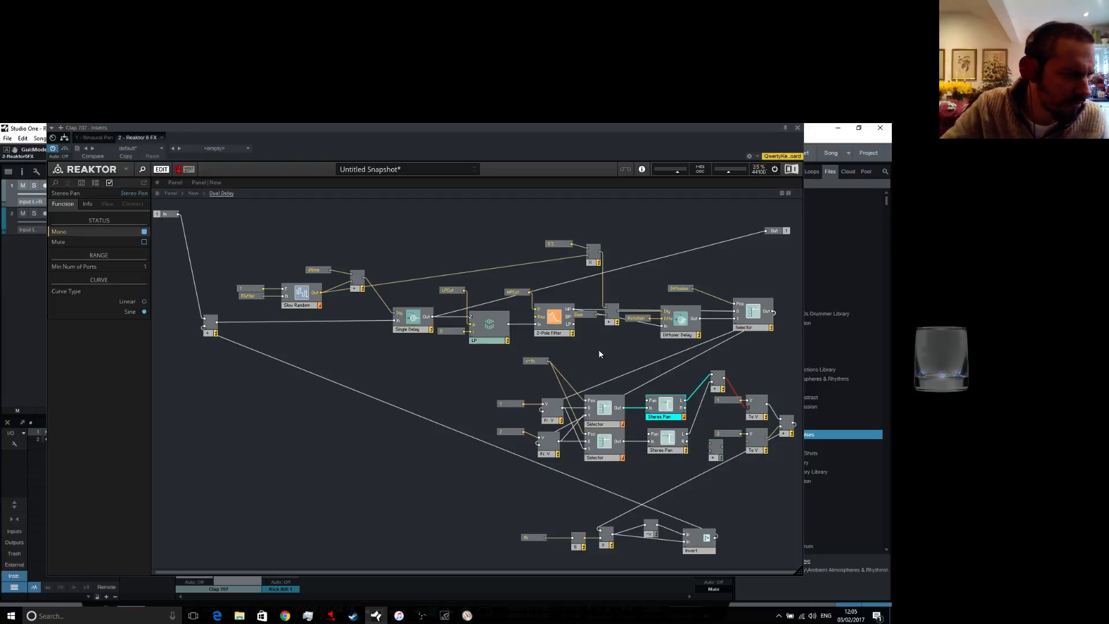
{"action": "left_click", "coordinate": [715, 386]}
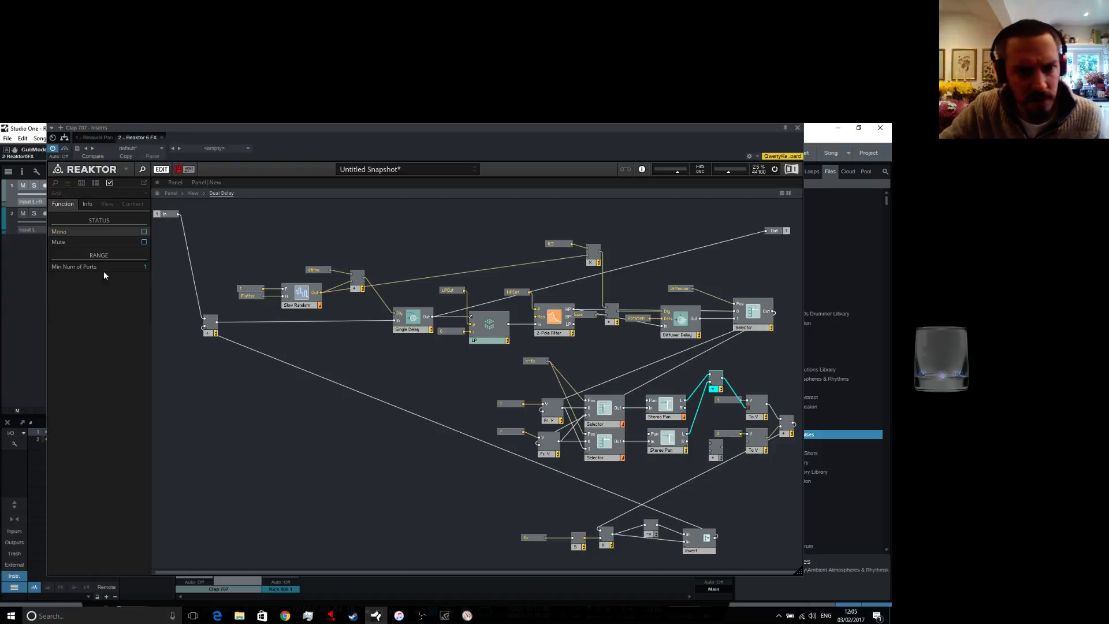
{"action": "left_click", "coordinate": [665, 444]}
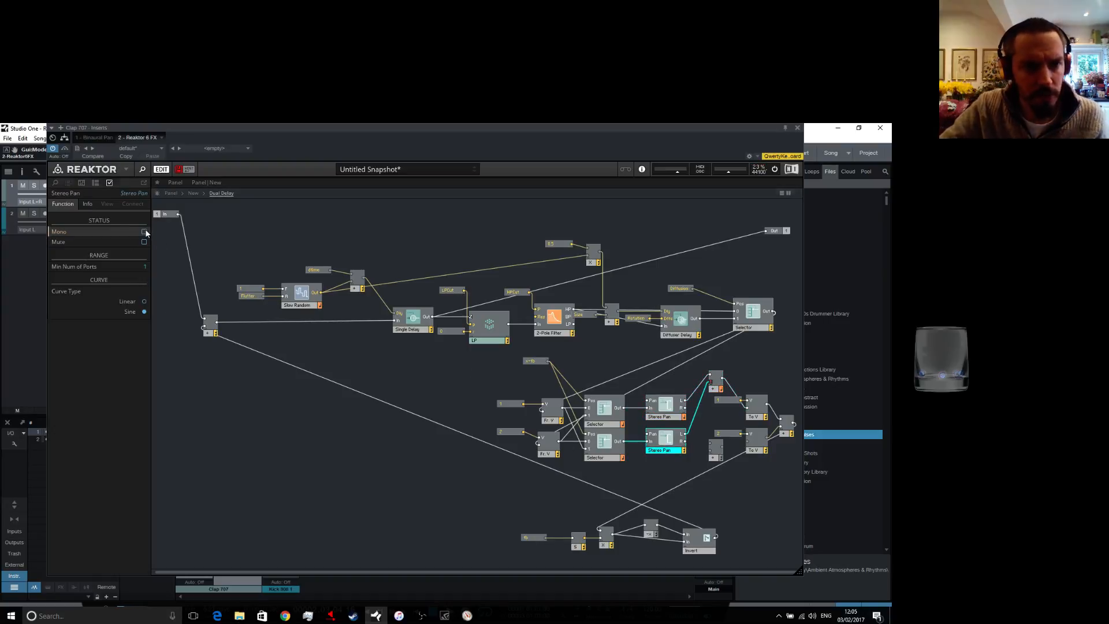
{"action": "left_click", "coordinate": [711, 446]}
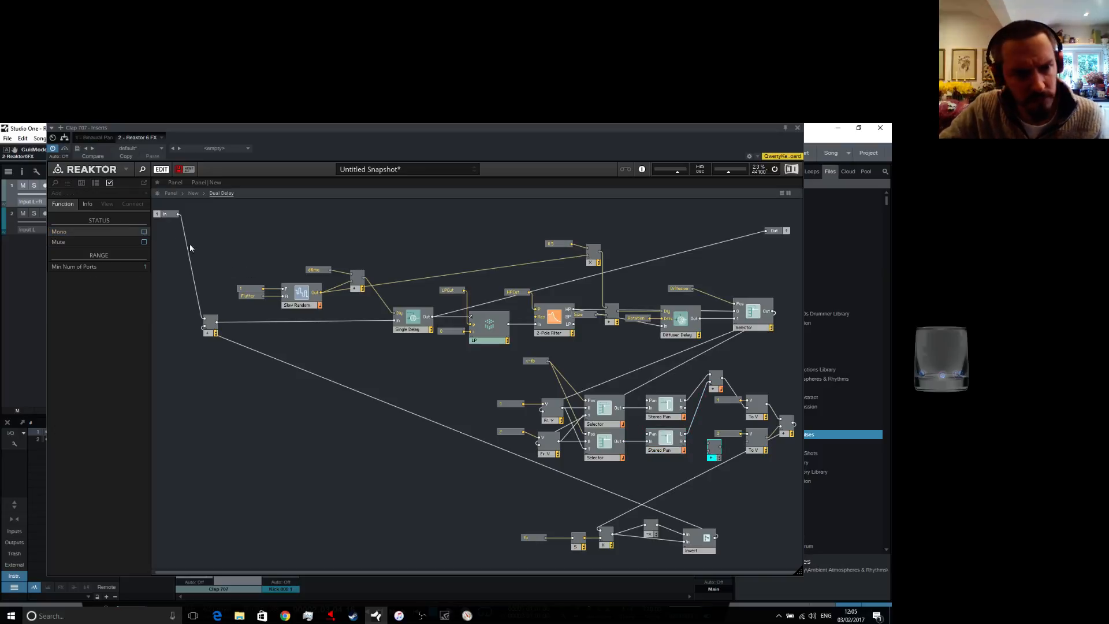
{"action": "left_click", "coordinate": [144, 231]}
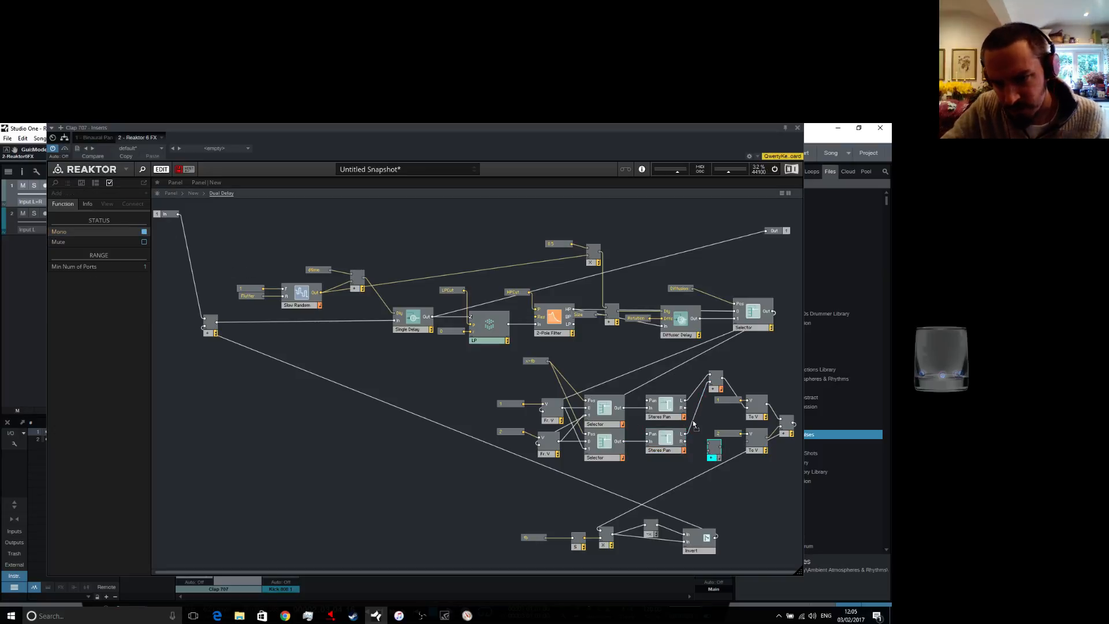
{"action": "left_click_drag", "start_coordinate": [685, 408], "coordinate": [712, 460]}
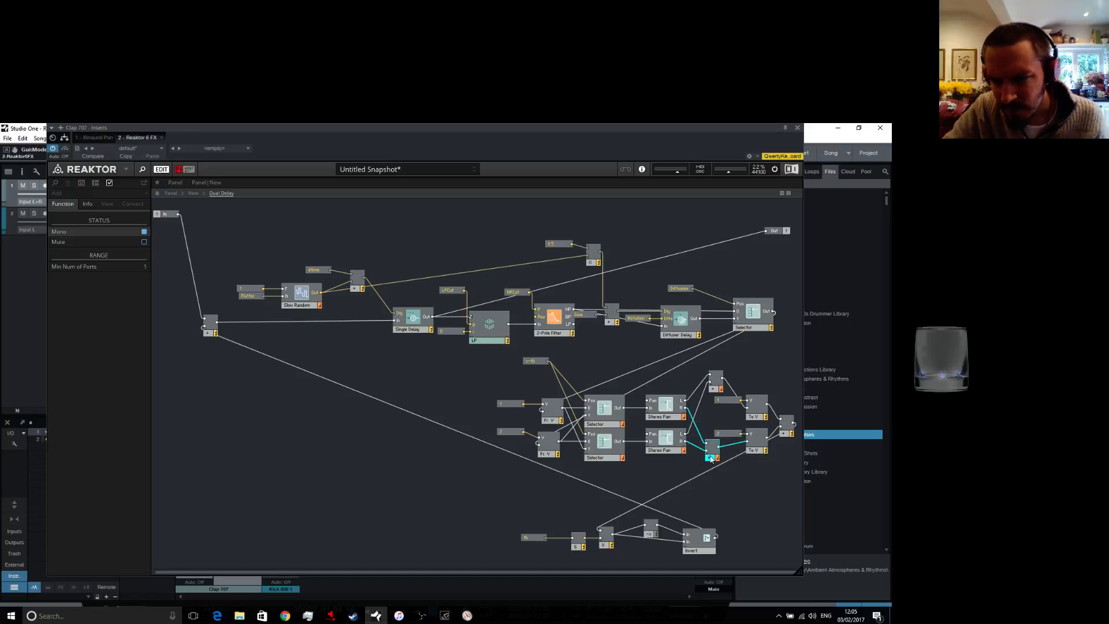
Insert a Receive terminal above the Selectors and wire it into the upper Stereo Pan's Pan input
{"action": "right_click", "coordinate": [629, 357]}
{"action": "mouse_move", "coordinate": [664, 360]}
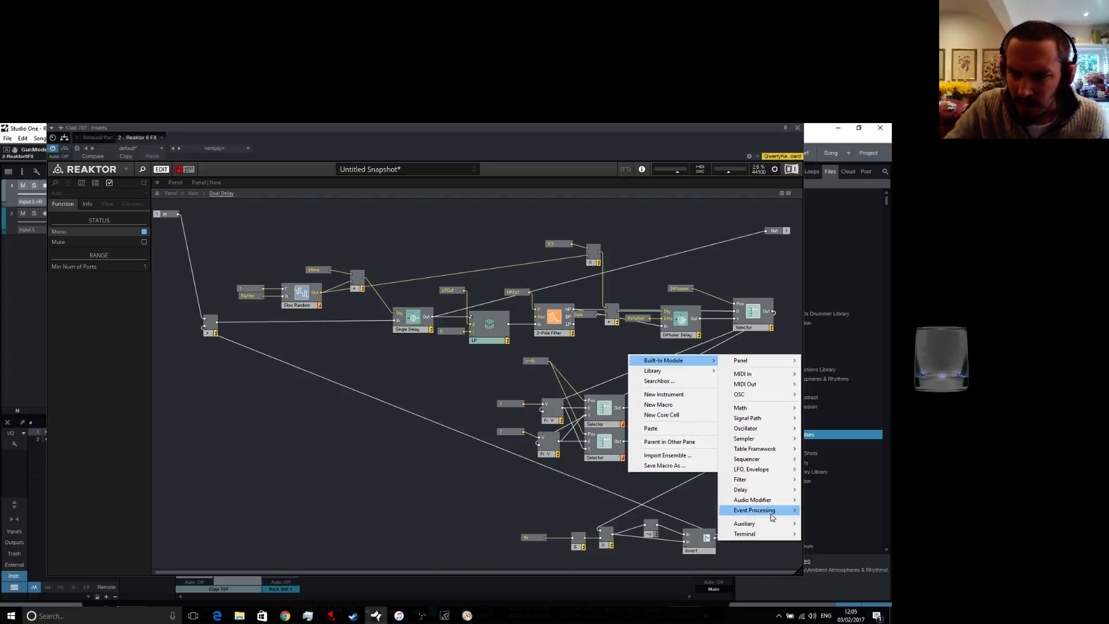
{"action": "mouse_move", "coordinate": [782, 536]}
{"action": "left_click", "coordinate": [834, 568]}
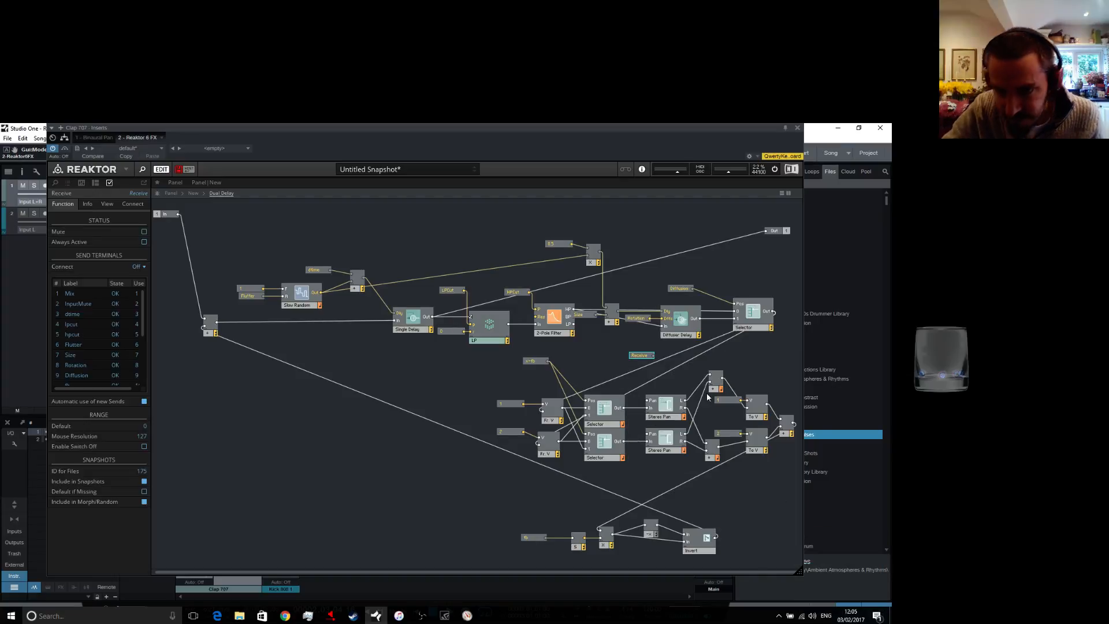
{"action": "left_click_drag", "start_coordinate": [653, 356], "coordinate": [649, 399]}
{"action": "left_click_drag", "start_coordinate": [642, 355], "coordinate": [590, 355]}
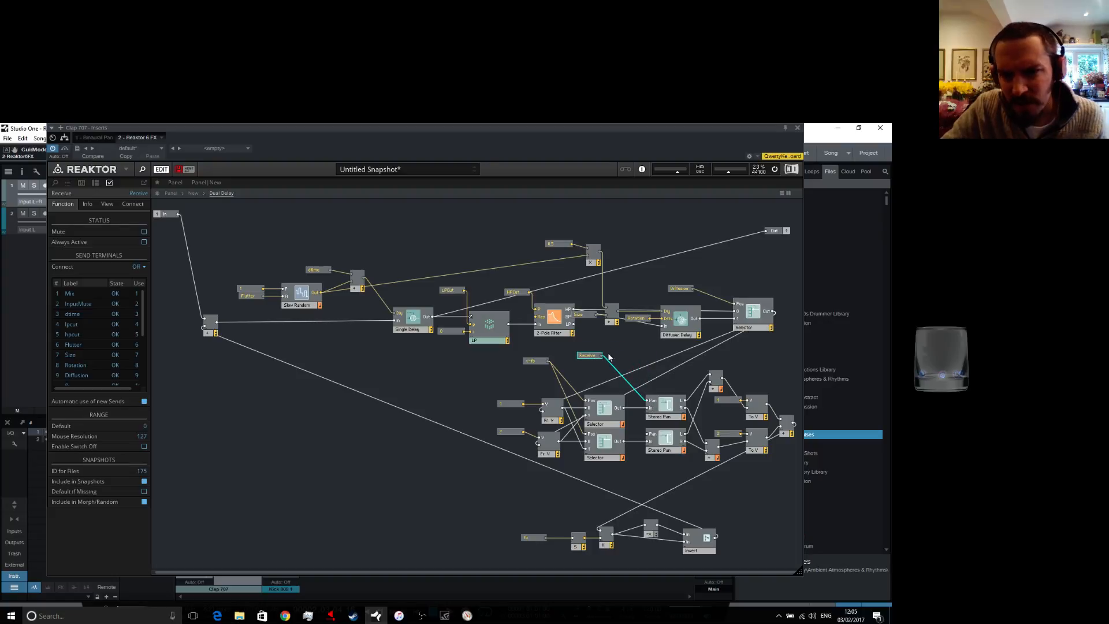
Insert a mono Math Invert module between the Receive terminal and the lower Stereo Pan's Pan input
{"action": "right_click", "coordinate": [620, 352]}
{"action": "mouse_move", "coordinate": [645, 357]}
{"action": "mouse_move", "coordinate": [732, 404]}
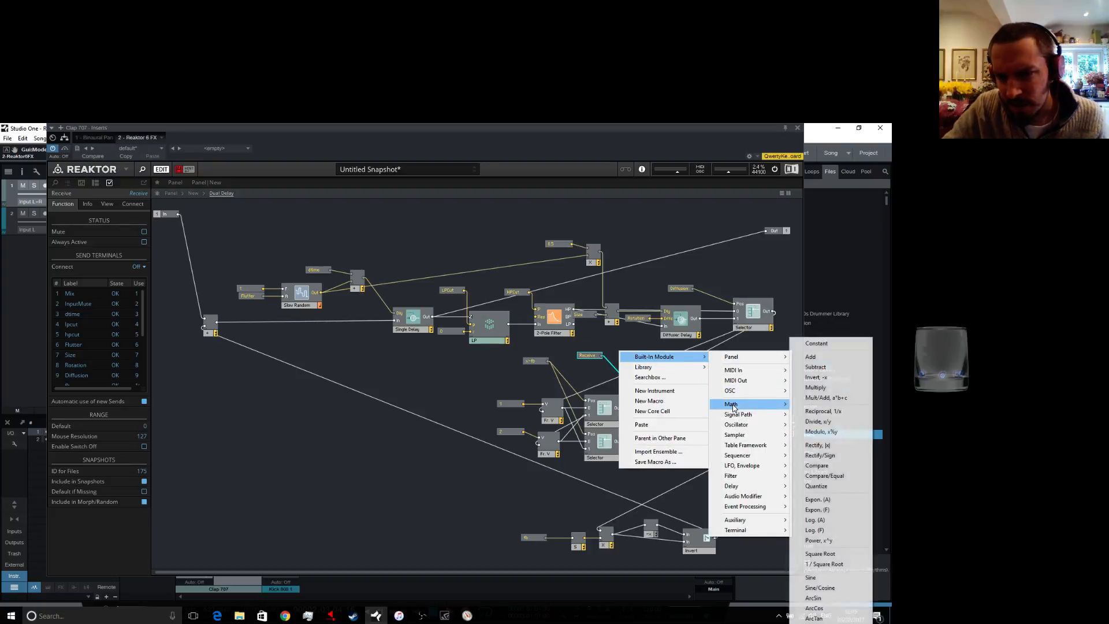
{"action": "left_click", "coordinate": [823, 378]}
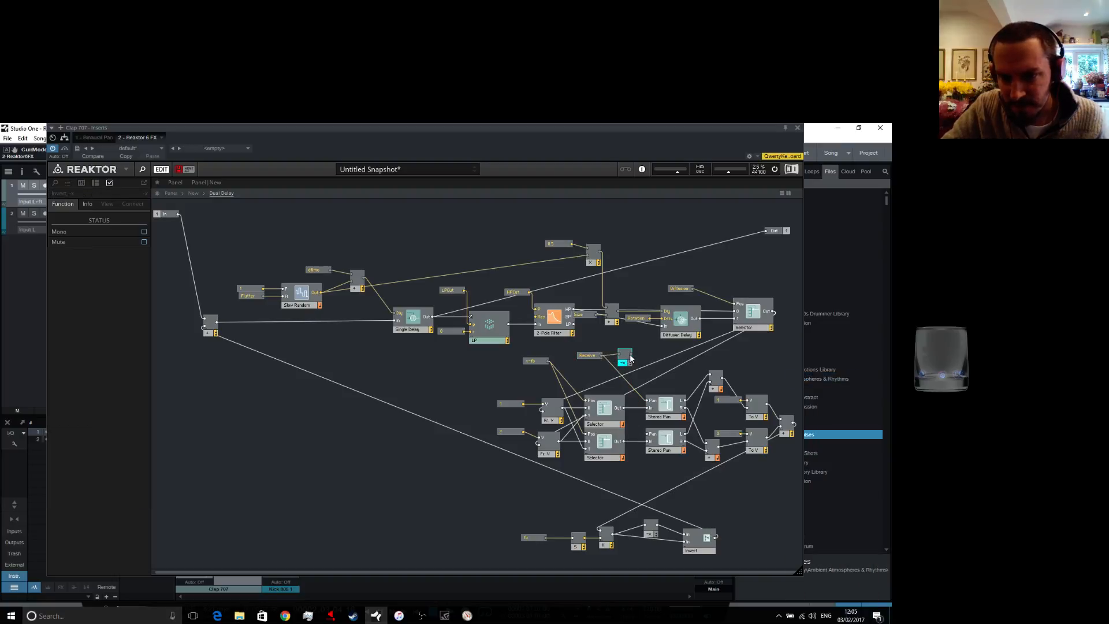
{"action": "left_click_drag", "start_coordinate": [633, 368], "coordinate": [646, 442]}
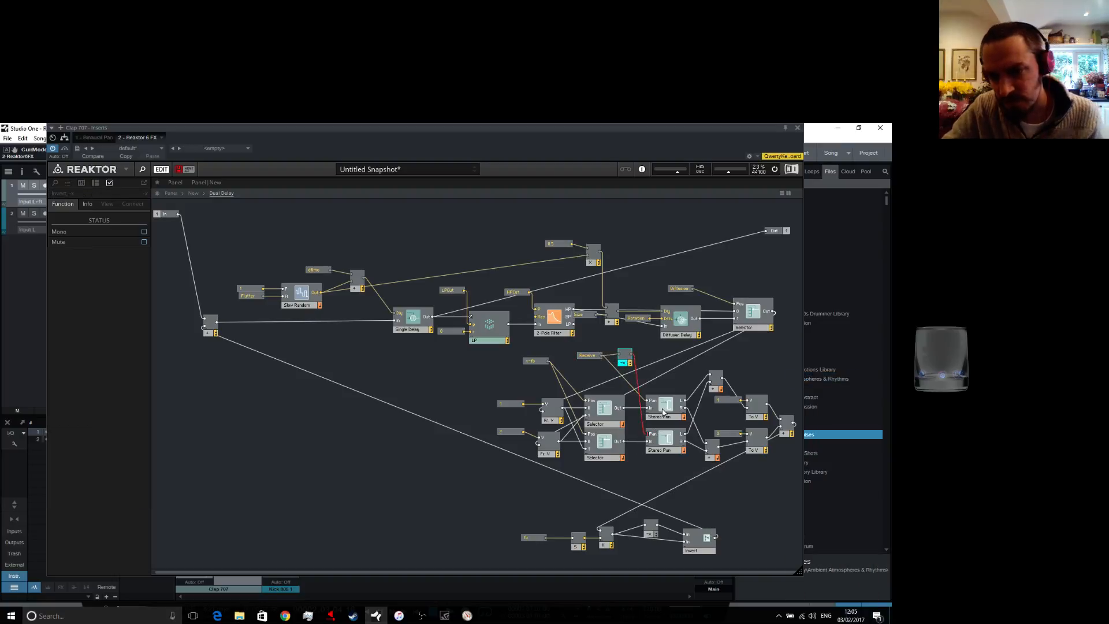
{"action": "left_click", "coordinate": [662, 406]}
{"action": "left_click", "coordinate": [627, 363]}
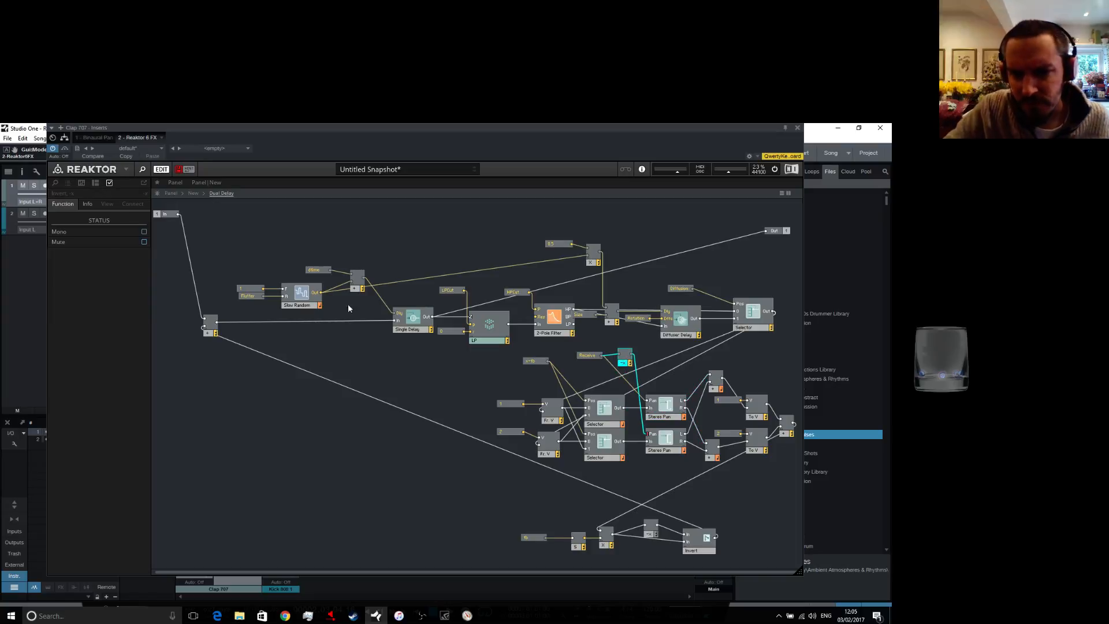
{"action": "left_click", "coordinate": [144, 232]}
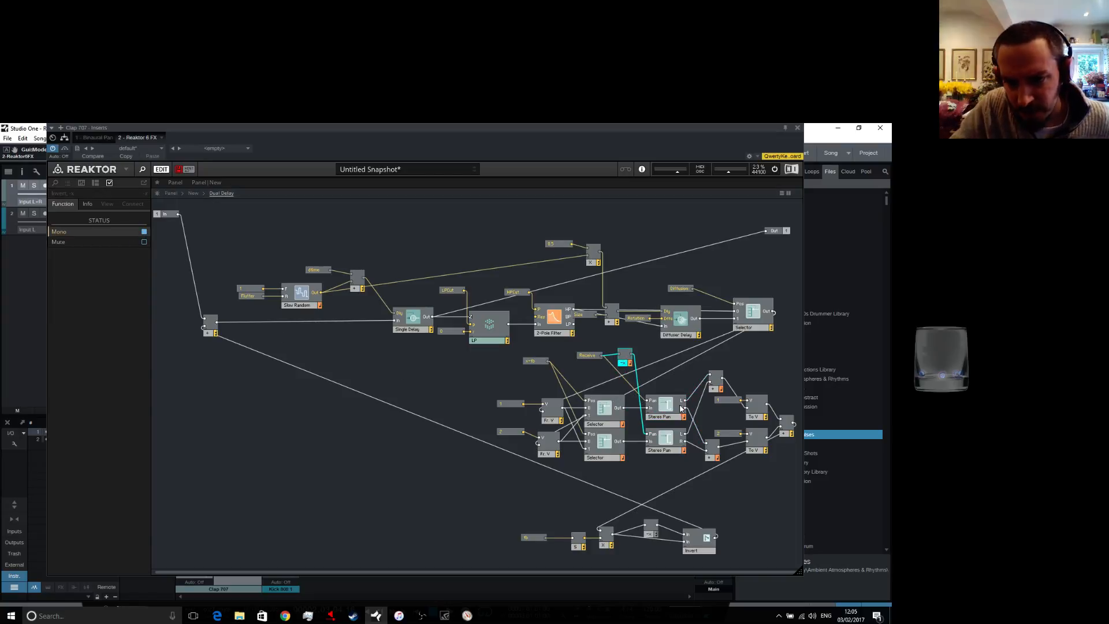
{"action": "mouse_move", "coordinate": [648, 402]}
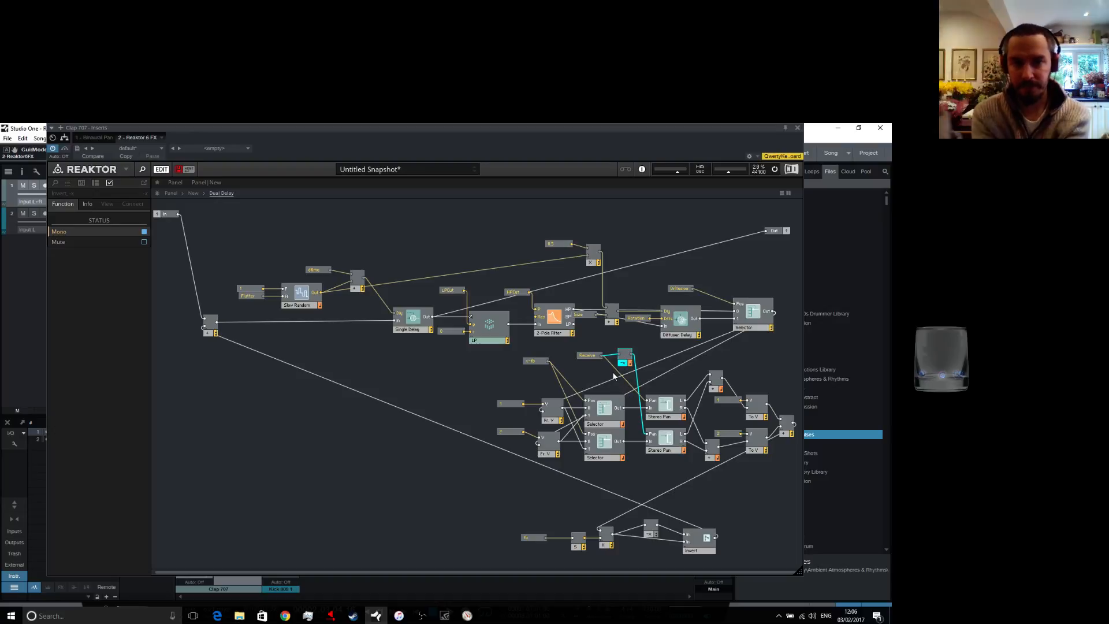
Open the Dual Delay stacked macro inside the Gui macro and shift the feedback and cross-feedback control groups into one column
{"action": "left_click", "coordinate": [193, 193]}
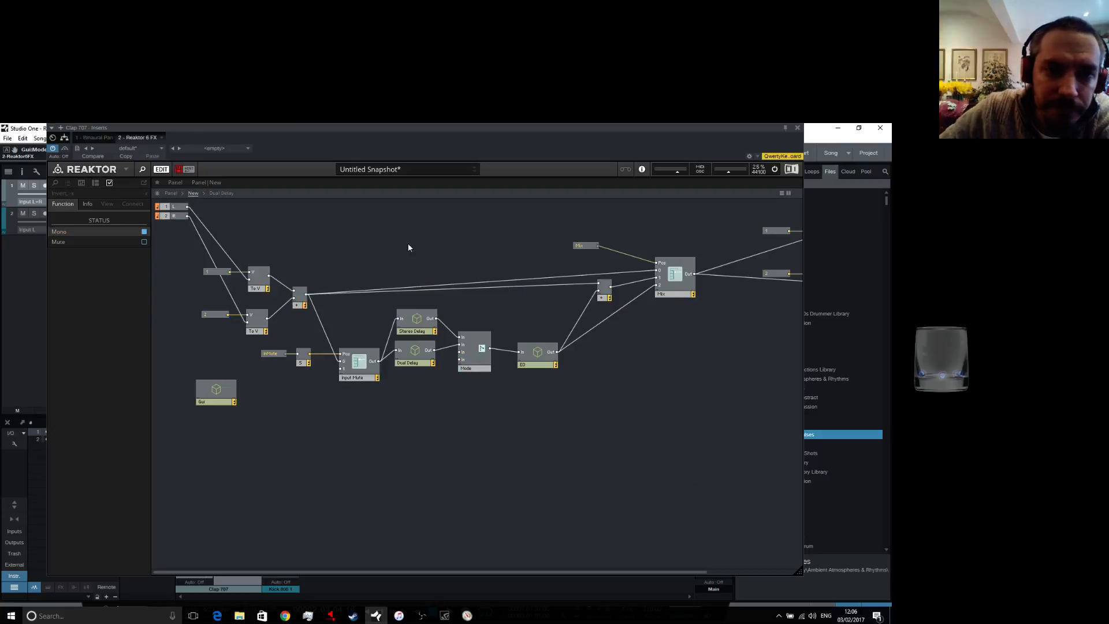
{"action": "double_click", "coordinate": [219, 392]}
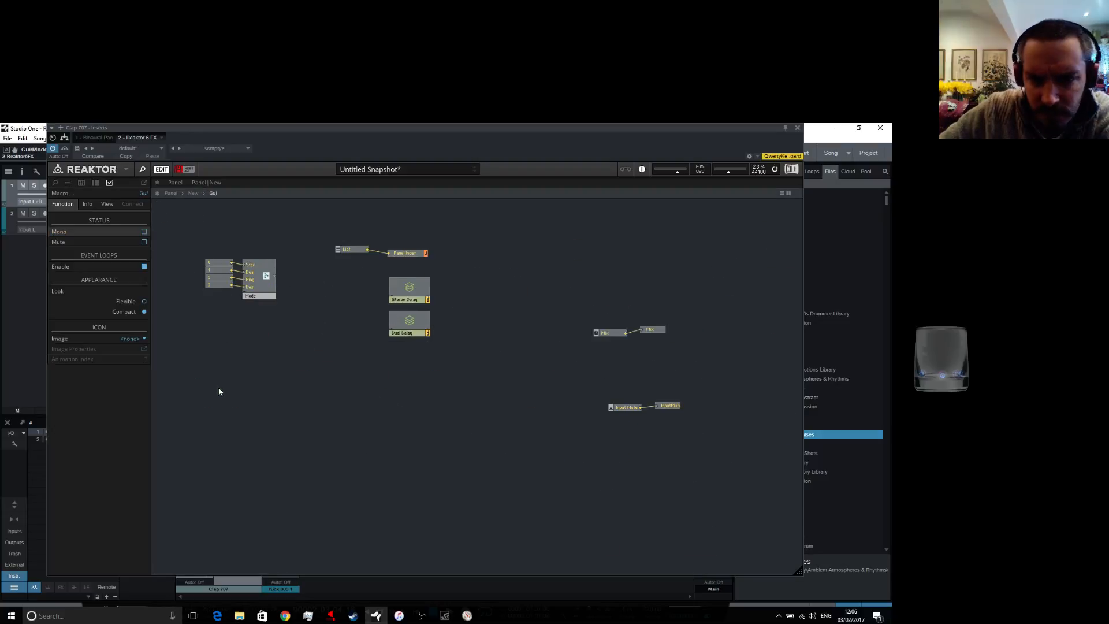
{"action": "double_click", "coordinate": [406, 319]}
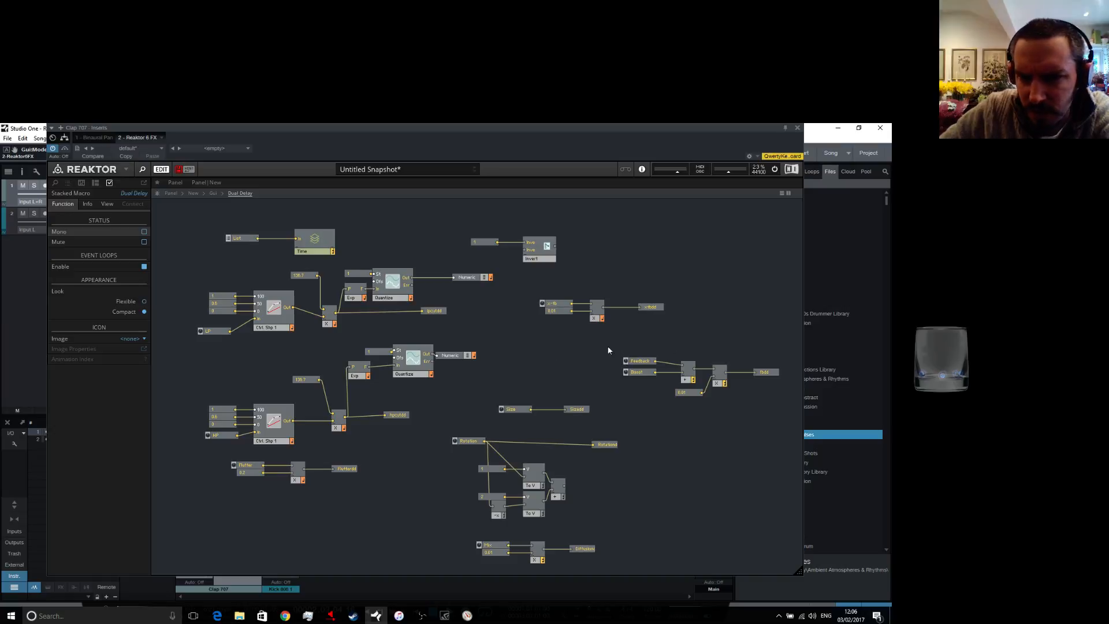
{"action": "left_click_drag", "start_coordinate": [791, 405], "coordinate": [627, 354]}
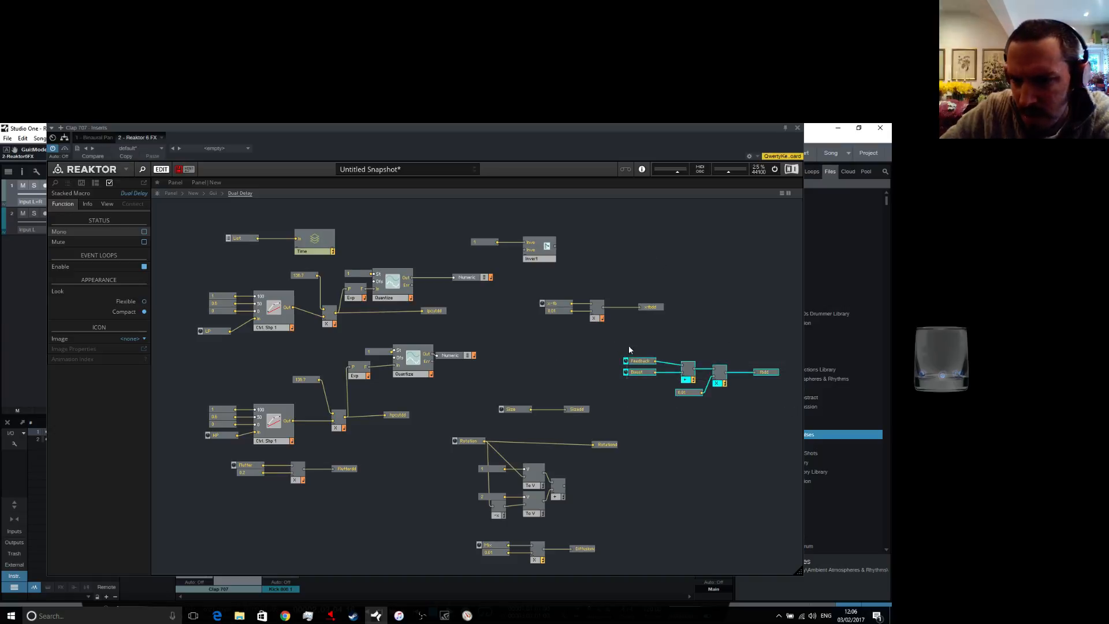
{"action": "left_click_drag", "start_coordinate": [726, 384], "coordinate": [602, 375]}
{"action": "left_click", "coordinate": [594, 301]}
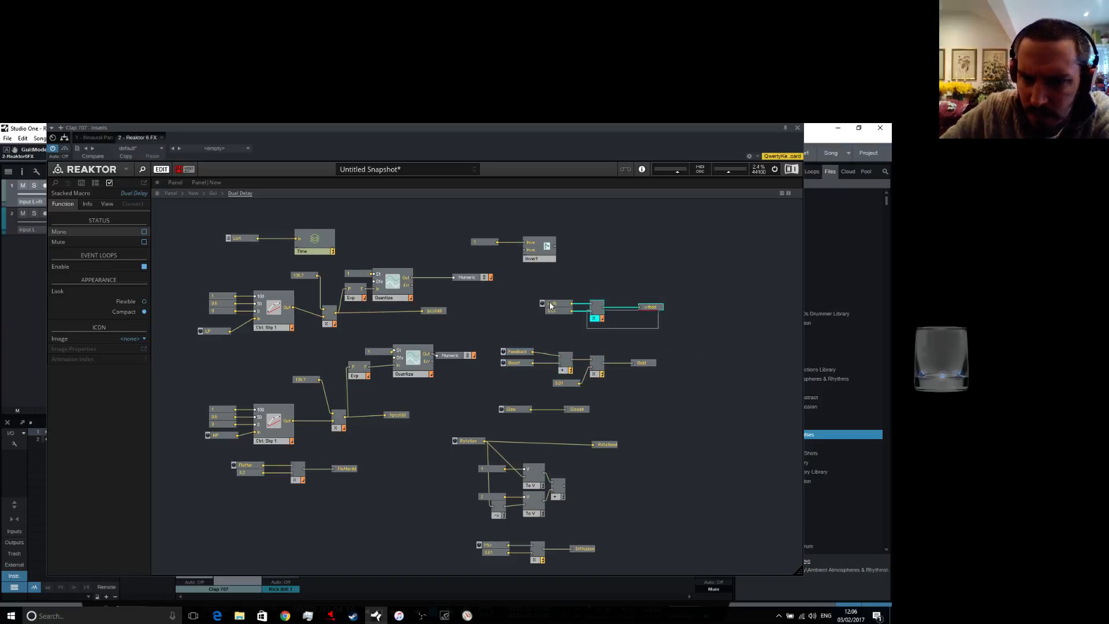
{"action": "left_click_drag", "start_coordinate": [594, 301], "coordinate": [555, 310]}
Insert a panel Knob above the cross-feedback controls, name it Width and set its maximum to 100 and default to 50
{"action": "right_click", "coordinate": [668, 274]}
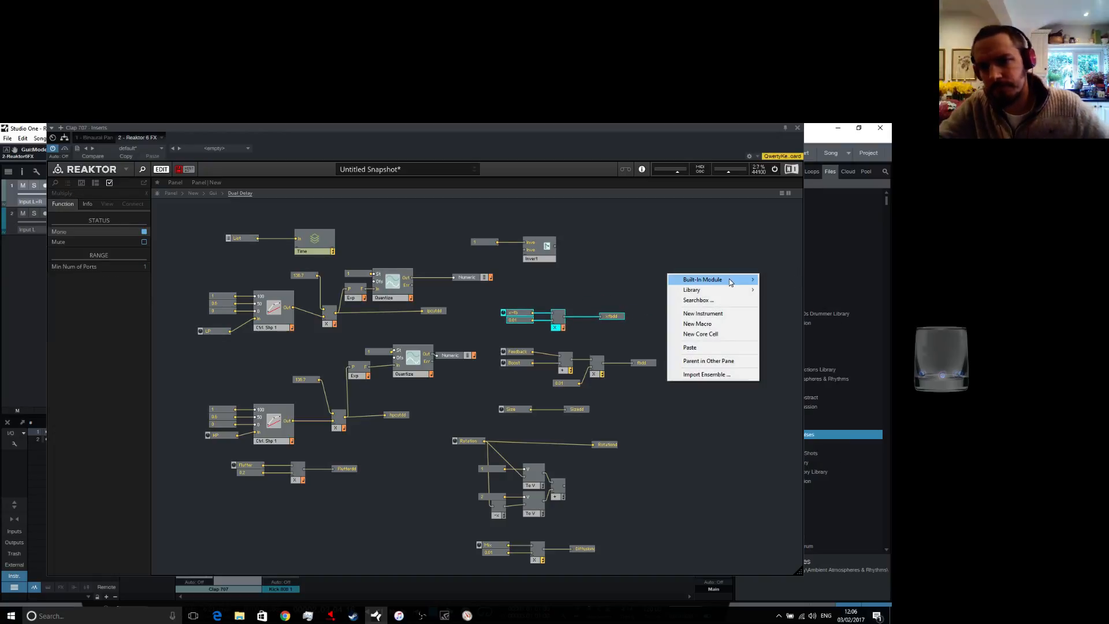
{"action": "mouse_move", "coordinate": [731, 286]}
{"action": "mouse_move", "coordinate": [780, 280]}
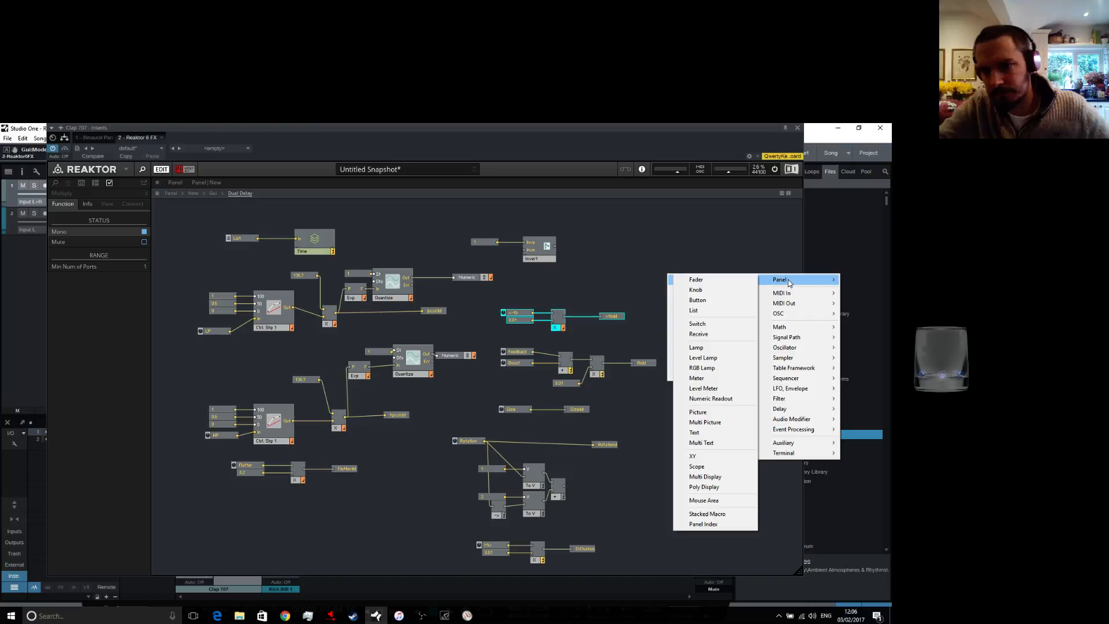
{"action": "left_click", "coordinate": [710, 290]}
{"action": "left_click_drag", "start_coordinate": [693, 280], "coordinate": [634, 270]}
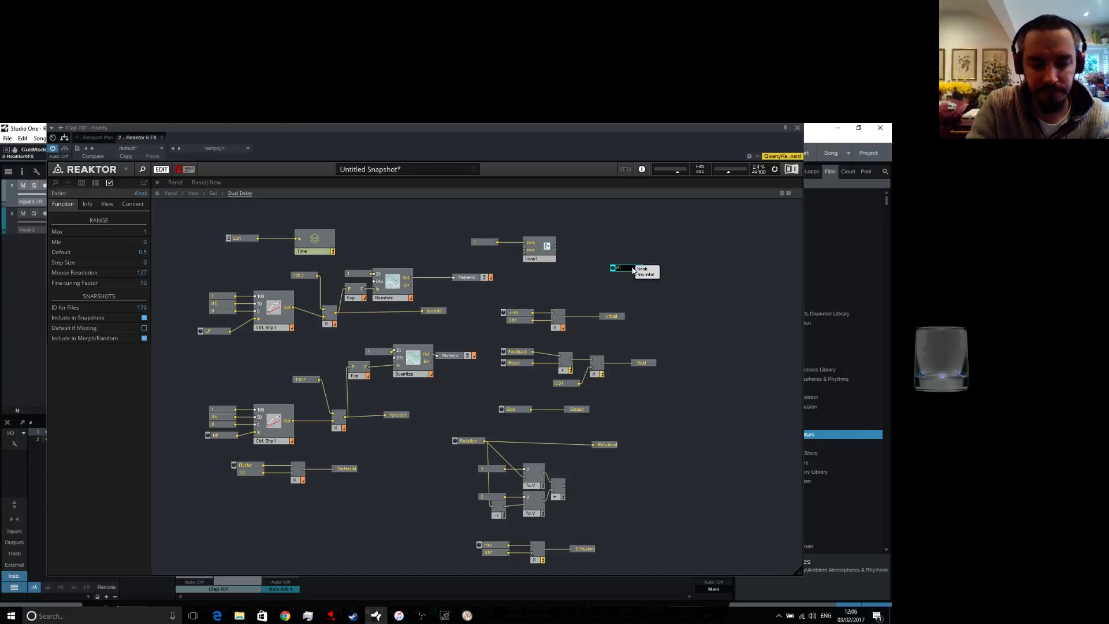
{"action": "key", "text": "Return"}
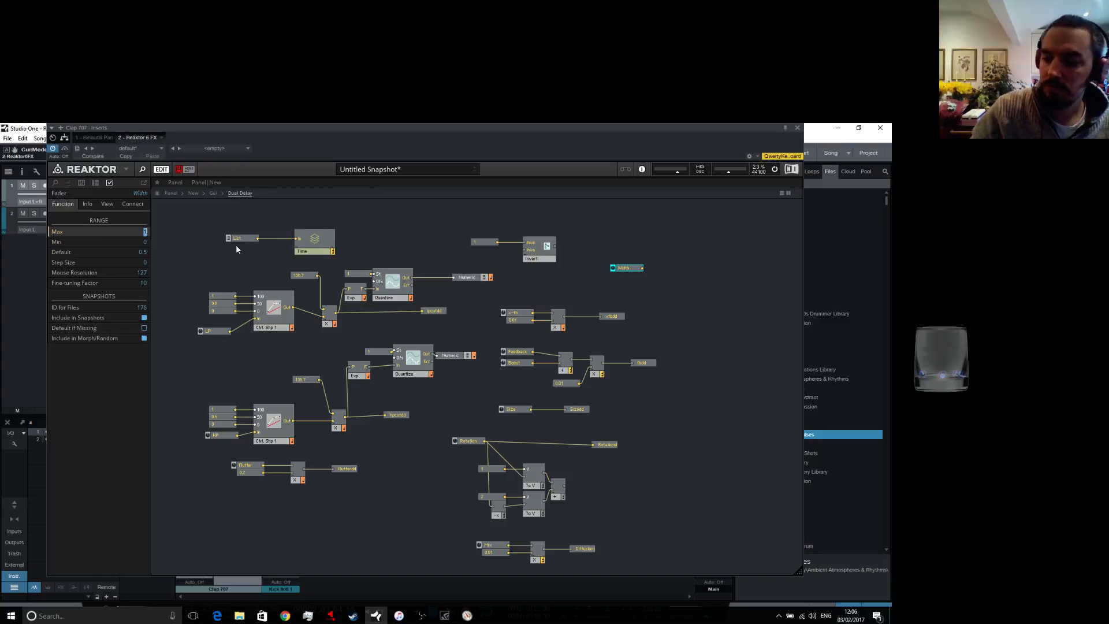
{"action": "type", "text": "100"}
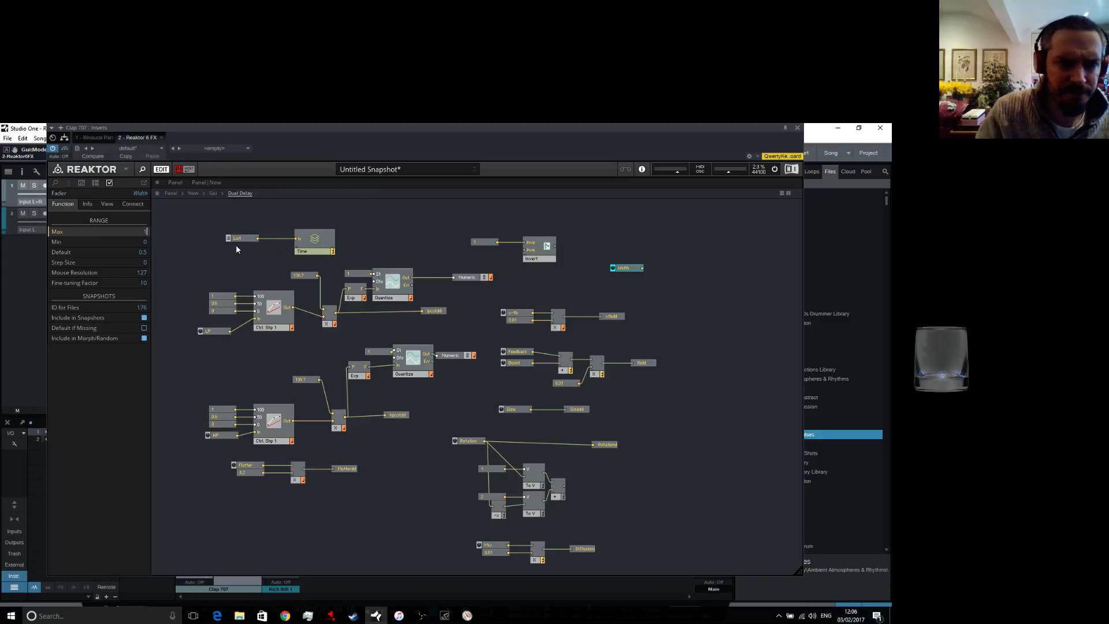
{"action": "key", "text": "Return"}
{"action": "left_click", "coordinate": [653, 289]}
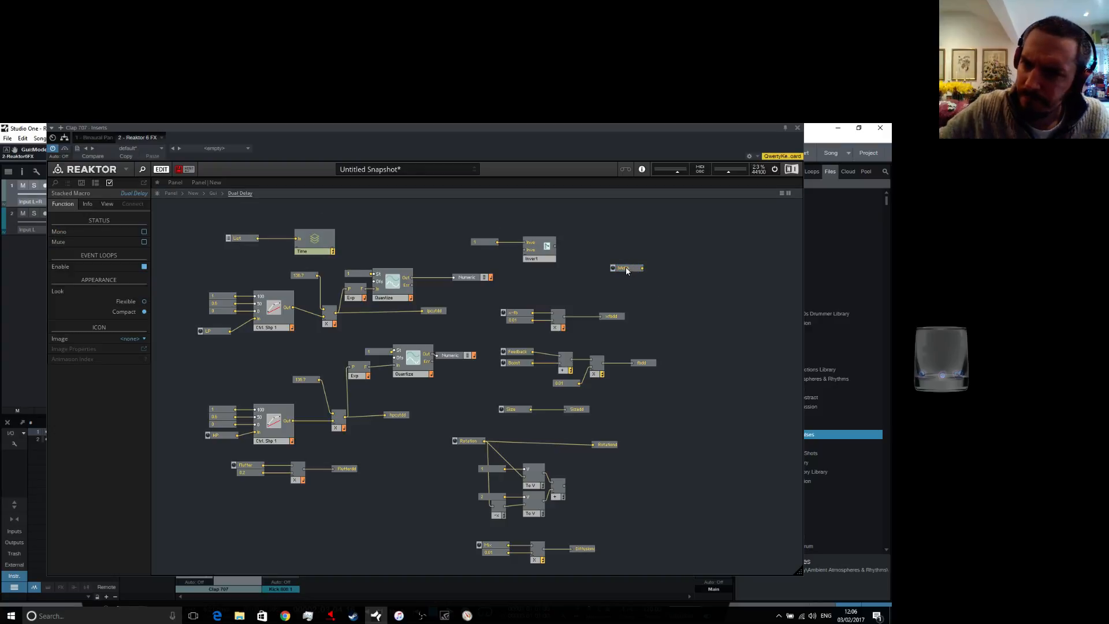
Insert a Math Multiply module beside the repositioned Width knob and wire the knob into its first input
{"action": "left_click_drag", "start_coordinate": [626, 271], "coordinate": [569, 277]}
{"action": "right_click", "coordinate": [621, 282]}
{"action": "mouse_move", "coordinate": [658, 287]}
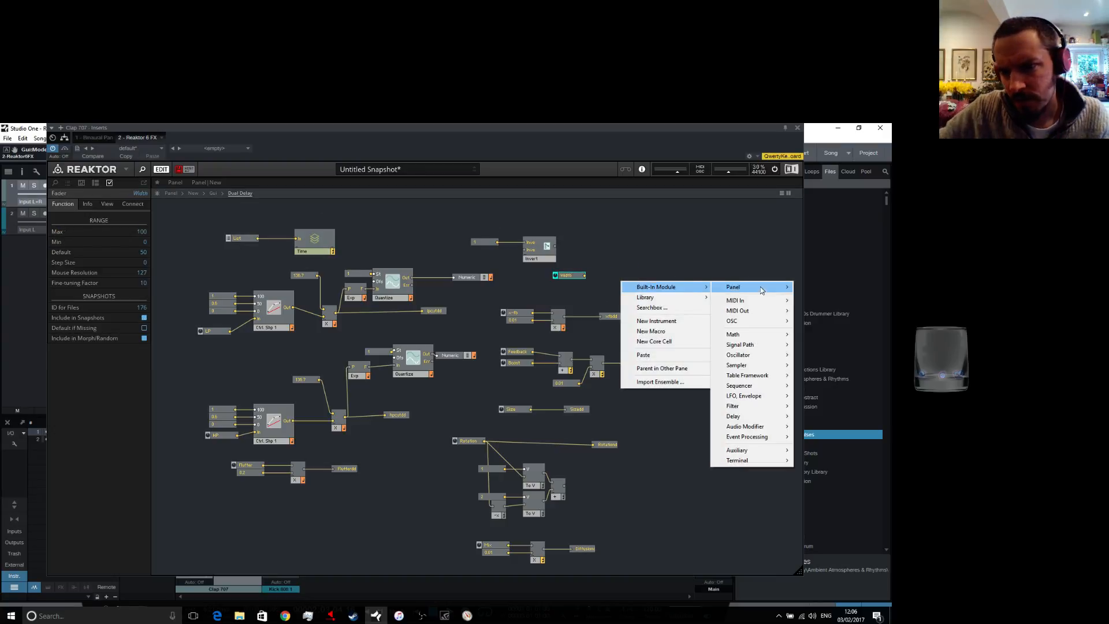
{"action": "mouse_move", "coordinate": [737, 339]}
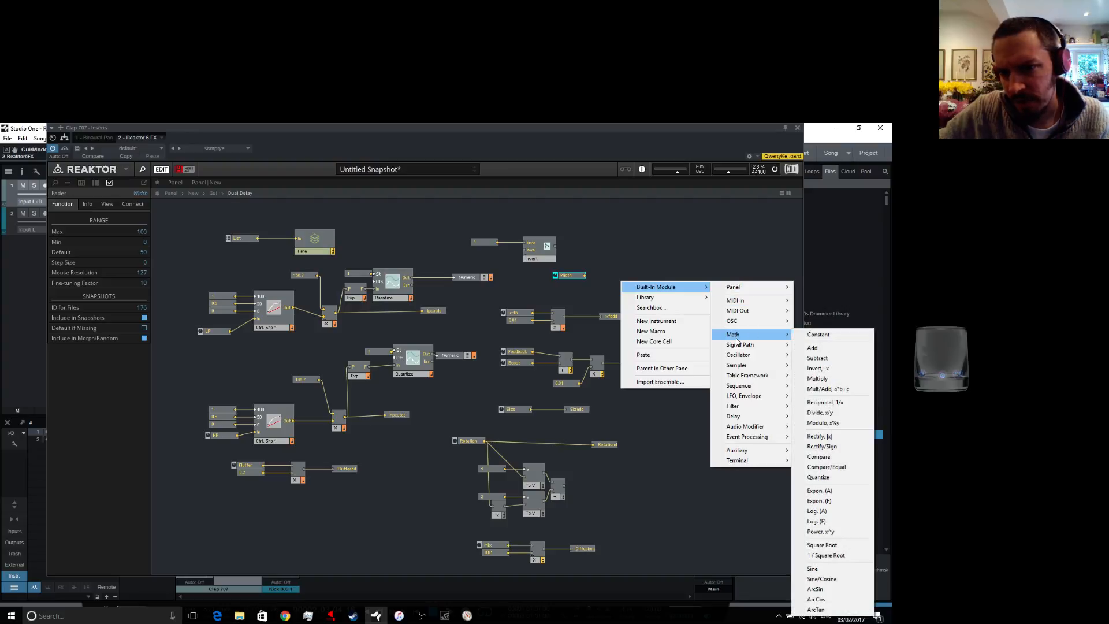
{"action": "left_click", "coordinate": [832, 378]}
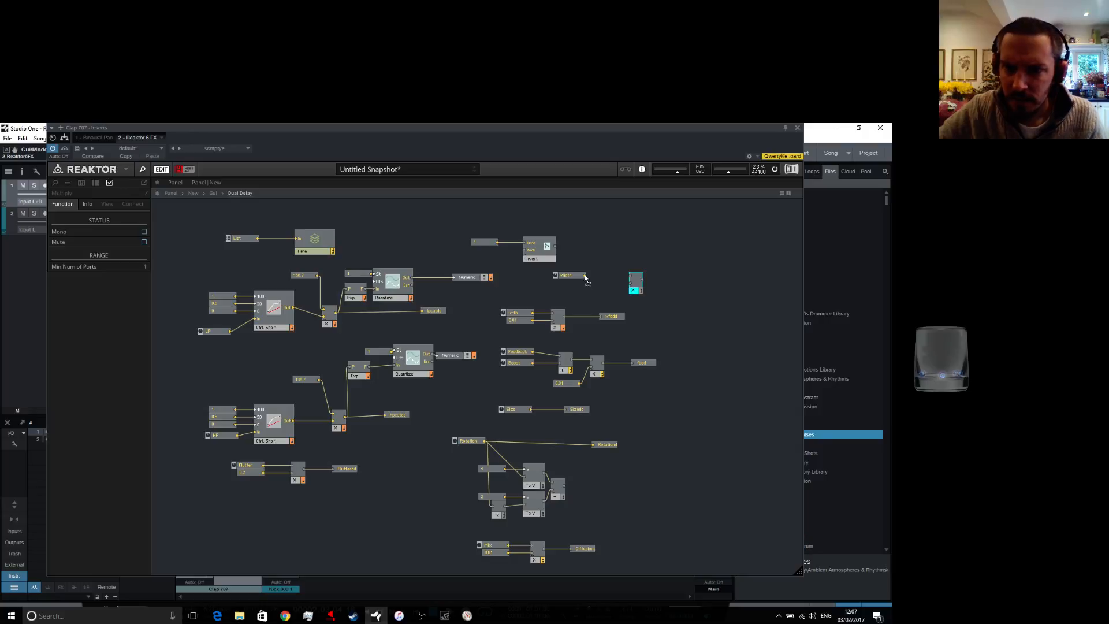
{"action": "left_click_drag", "start_coordinate": [586, 279], "coordinate": [631, 281]}
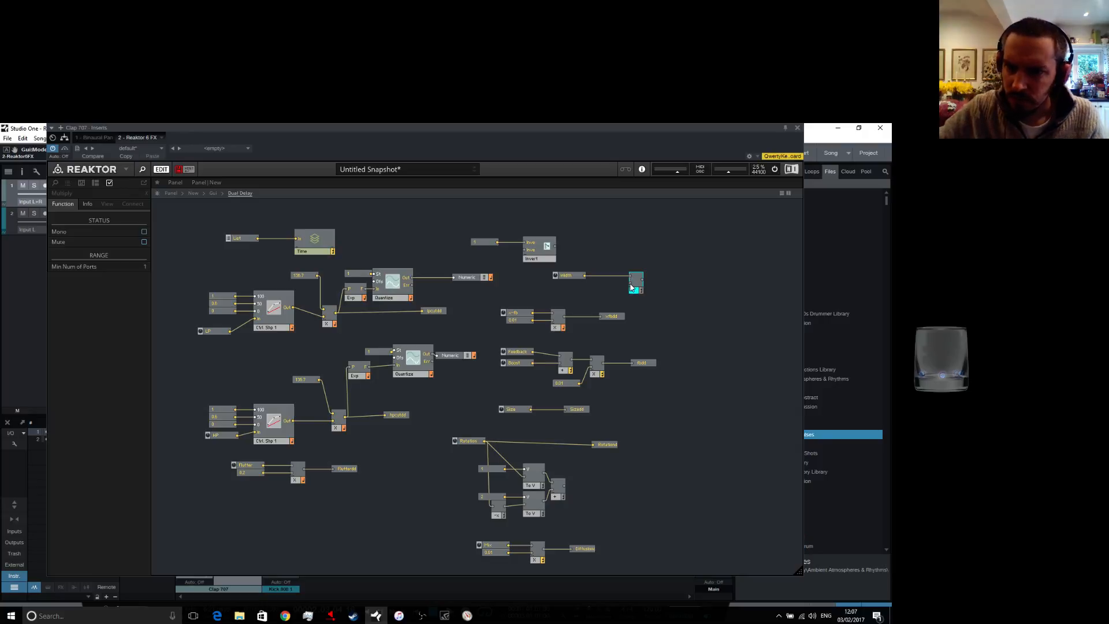
Create a constant on the second input of the Width knob's Multiply module and set it to 0.1
{"action": "right_click", "coordinate": [632, 287]}
{"action": "left_click", "coordinate": [642, 300]}
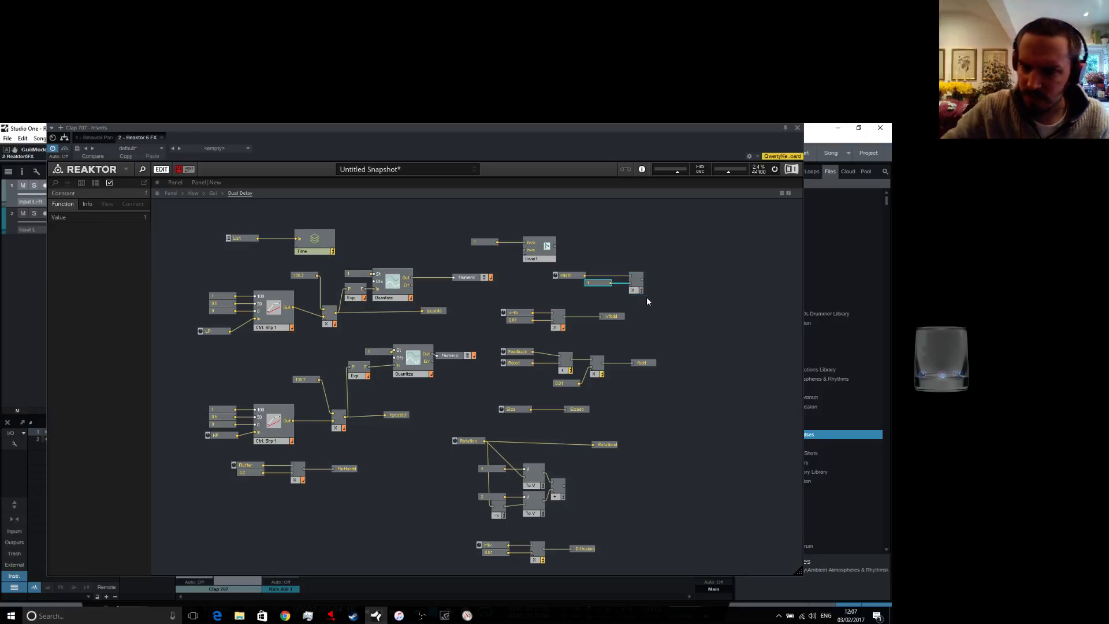
{"action": "double_click", "coordinate": [600, 283]}
{"action": "type", "text": "0"}
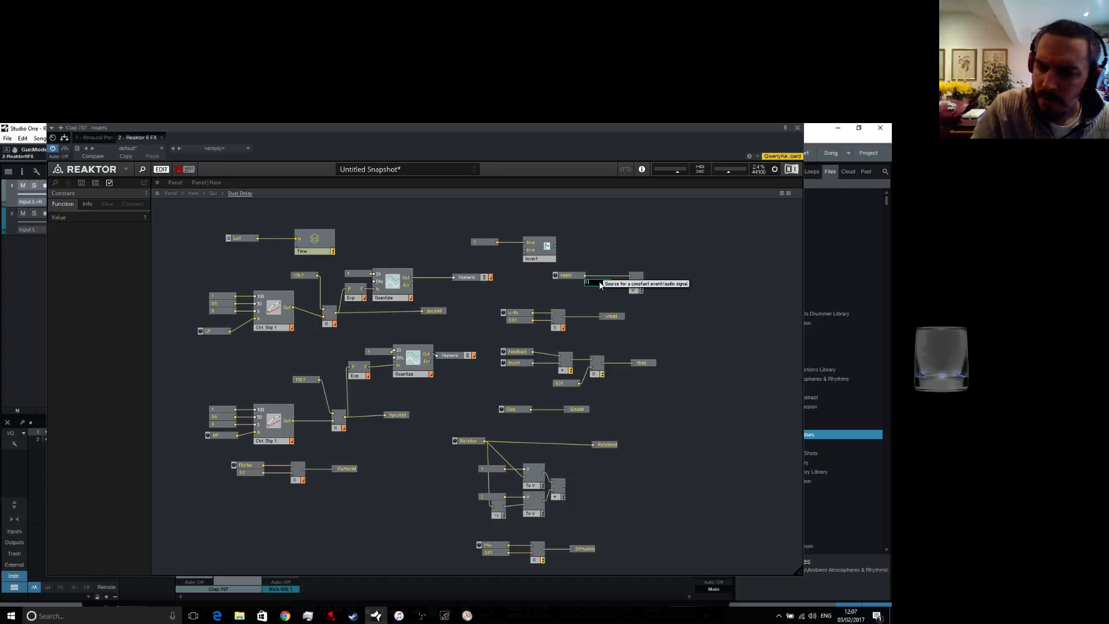
{"action": "type", "text": ".1"}
{"action": "key", "text": "Return"}
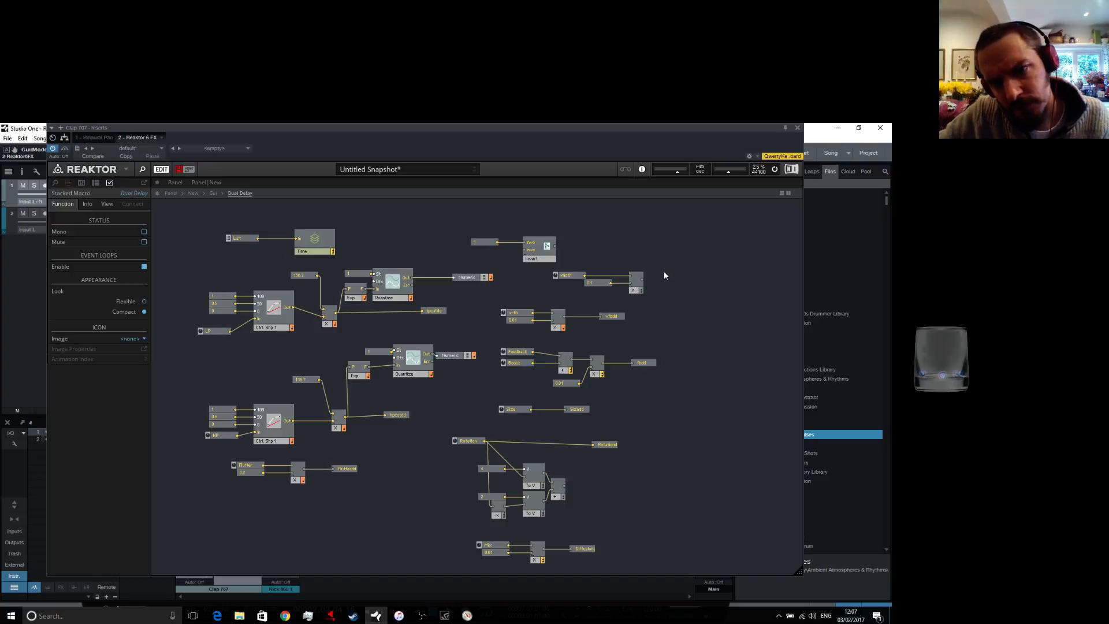
Insert a Send terminal beside the Width knob's Multiply module and wire the Multiply output into it
{"action": "right_click", "coordinate": [664, 275]}
{"action": "mouse_move", "coordinate": [699, 279]}
{"action": "mouse_move", "coordinate": [772, 456]}
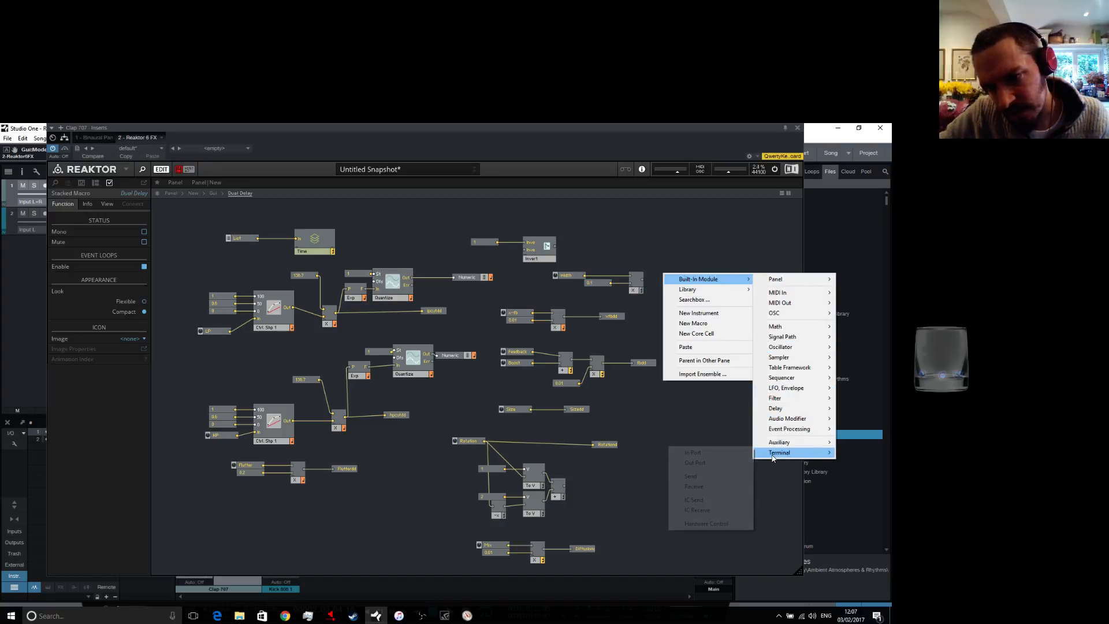
{"action": "left_click", "coordinate": [706, 477]}
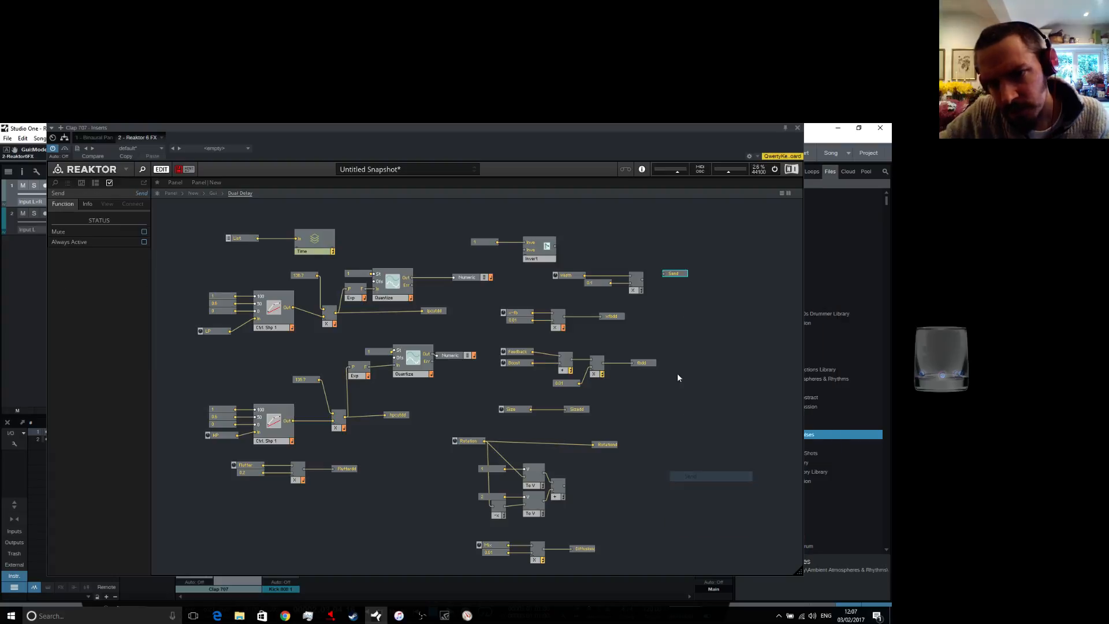
{"action": "left_click_drag", "start_coordinate": [643, 281], "coordinate": [674, 282]}
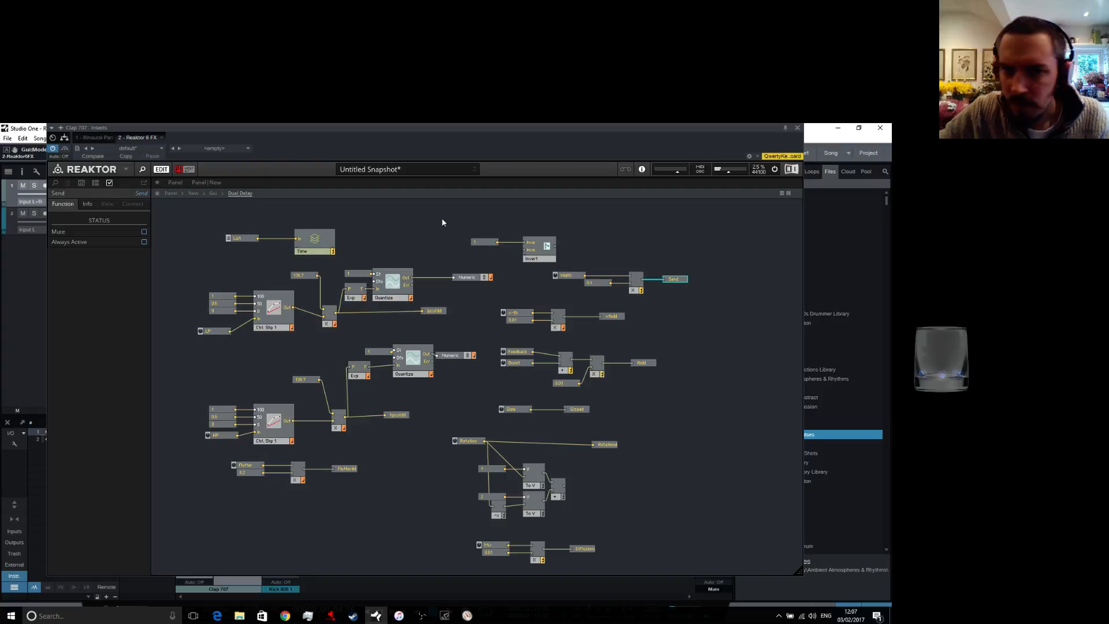
Lower the Dual Delay Feedback knob on the panel to about 44, and reopen the Dual Delay stacked macro inside Gui
{"action": "left_click", "coordinate": [193, 194]}
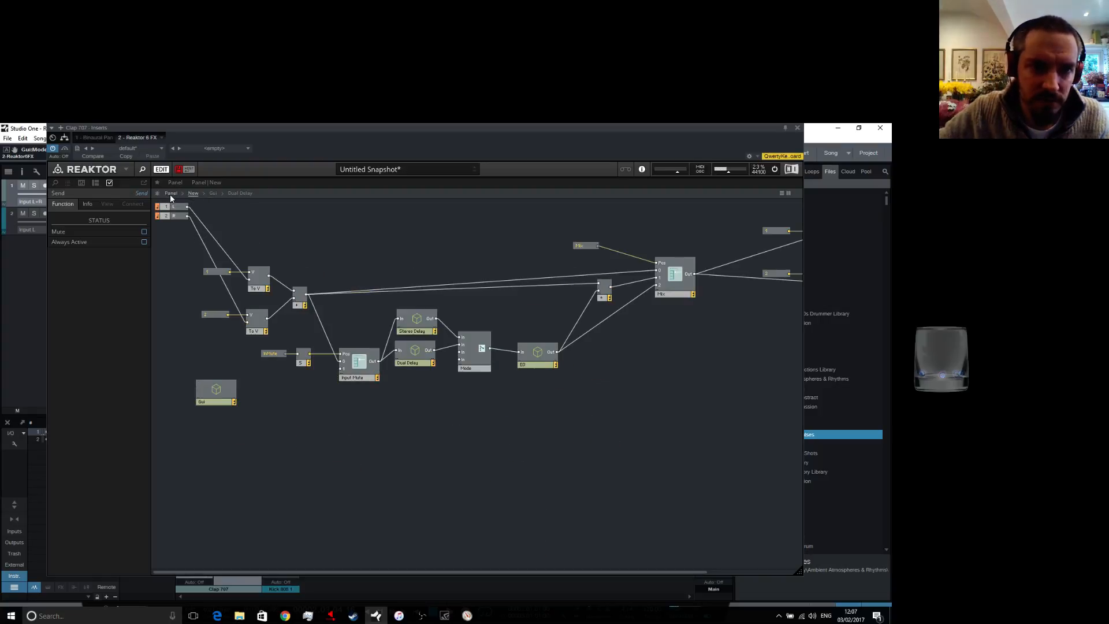
{"action": "left_click", "coordinate": [170, 193]}
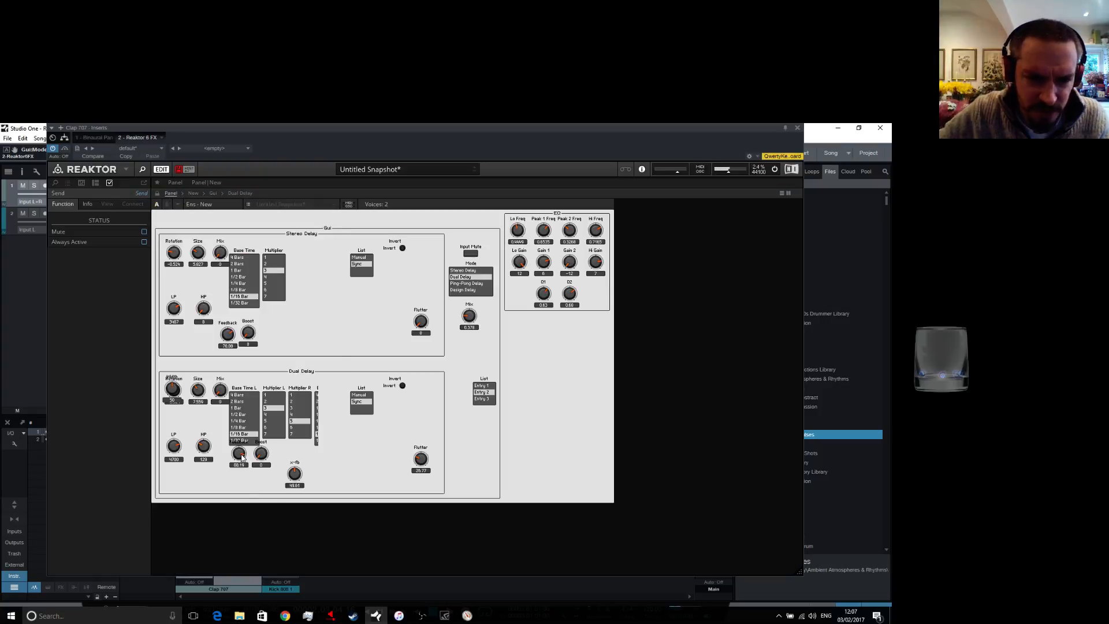
{"action": "left_click_drag", "start_coordinate": [240, 457], "coordinate": [241, 493]}
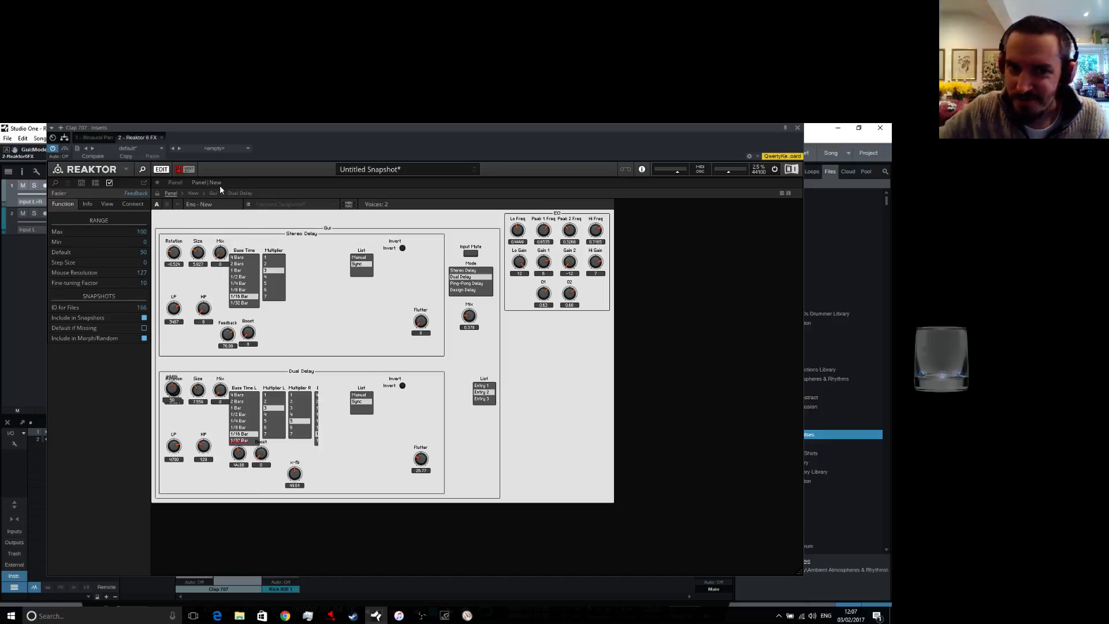
{"action": "left_click", "coordinate": [195, 194]}
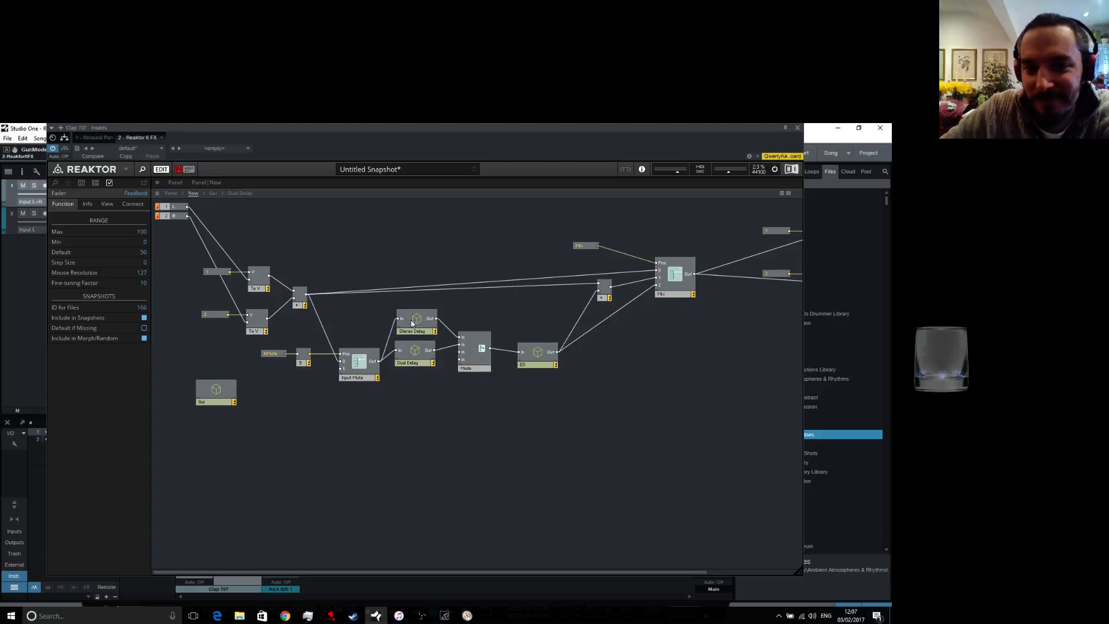
{"action": "double_click", "coordinate": [219, 390]}
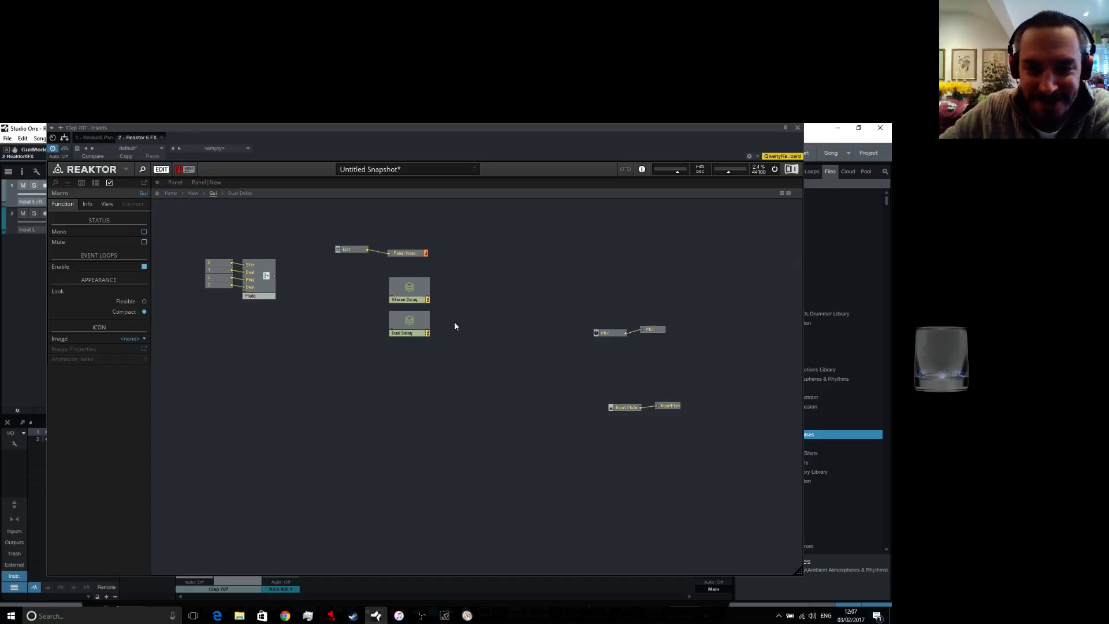
{"action": "double_click", "coordinate": [407, 315]}
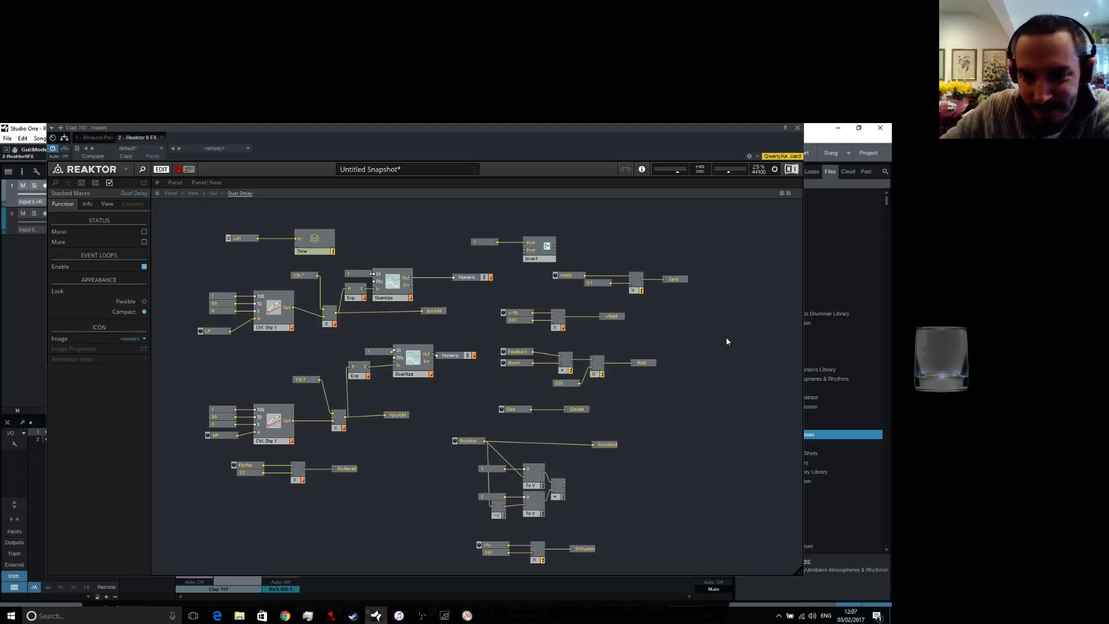
Set the constant feeding the Width knob's Multiply module to 0.01
{"action": "left_click", "coordinate": [596, 286]}
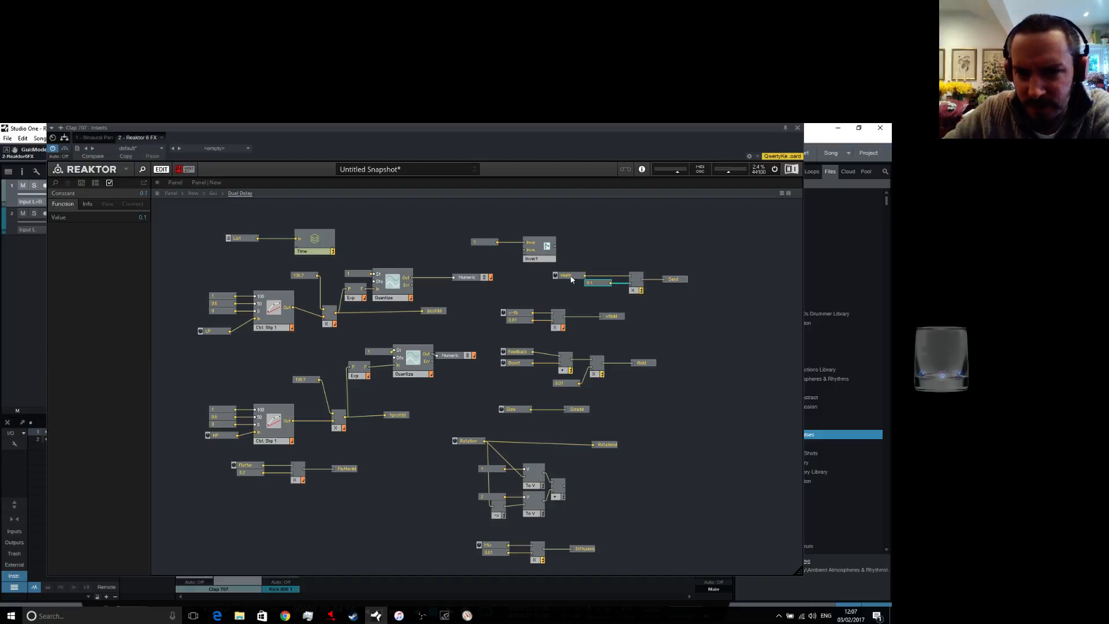
{"action": "left_click", "coordinate": [571, 277]}
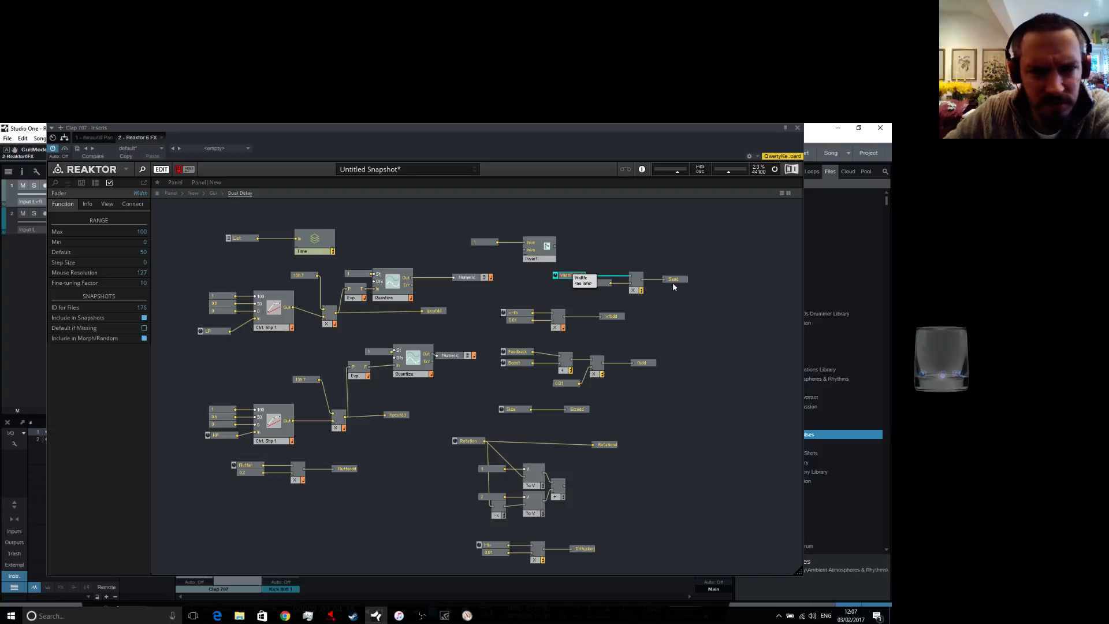
{"action": "left_click", "coordinate": [593, 282]}
{"action": "type", "text": "0.0"}
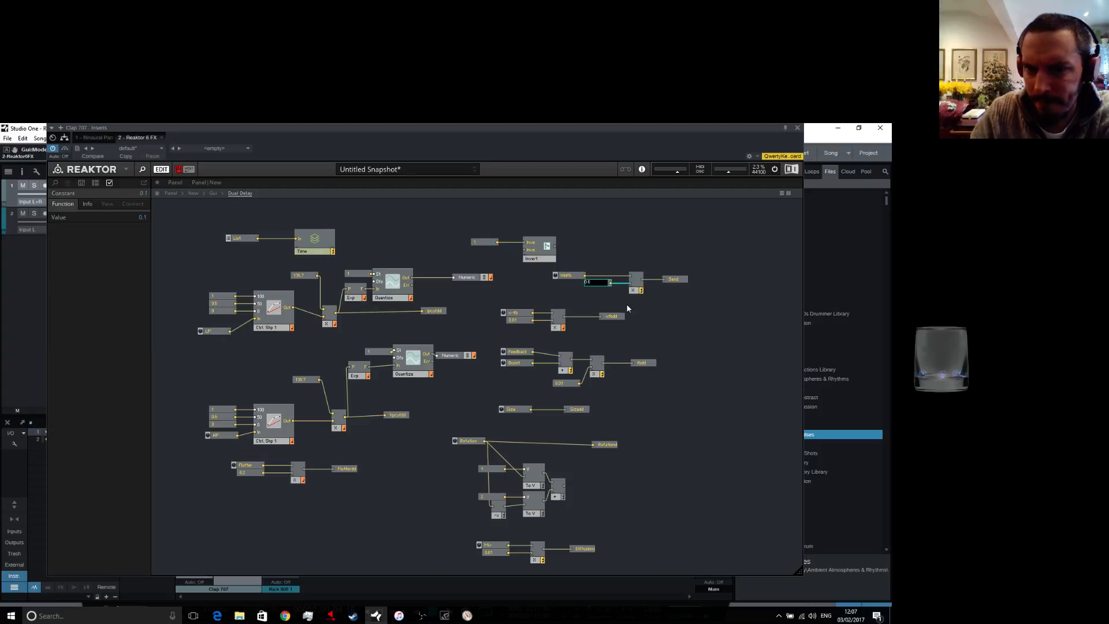
{"action": "type", "text": "1"}
{"action": "key", "text": "Return"}
{"action": "left_click", "coordinate": [698, 306]}
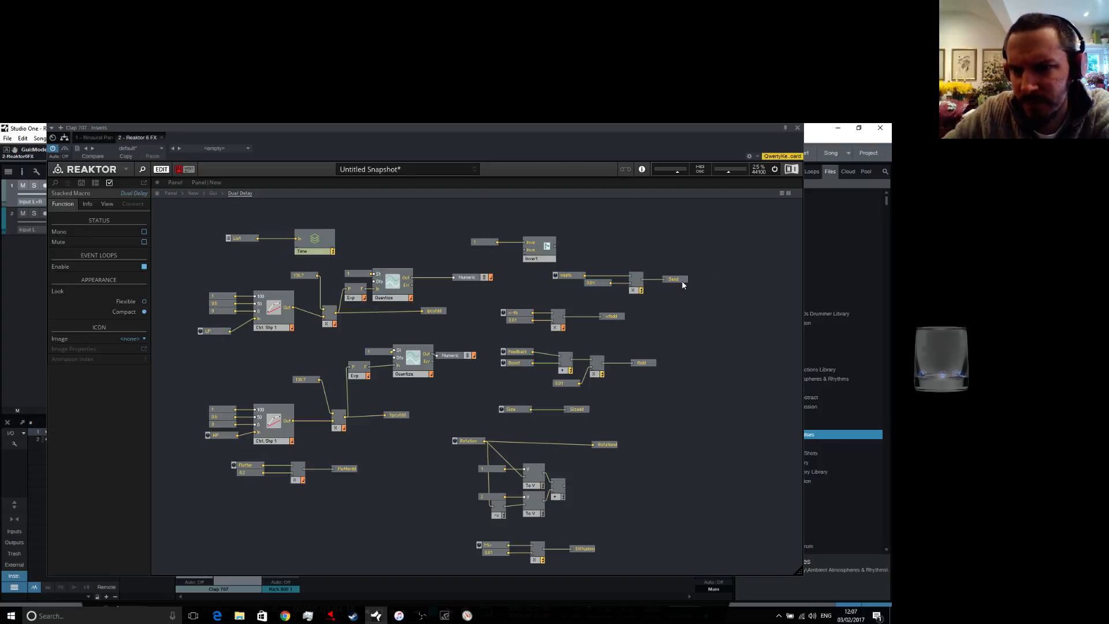
Rename the Send terminal after the Width knob's Multiply module as widthdd
{"action": "left_click", "coordinate": [682, 279]}
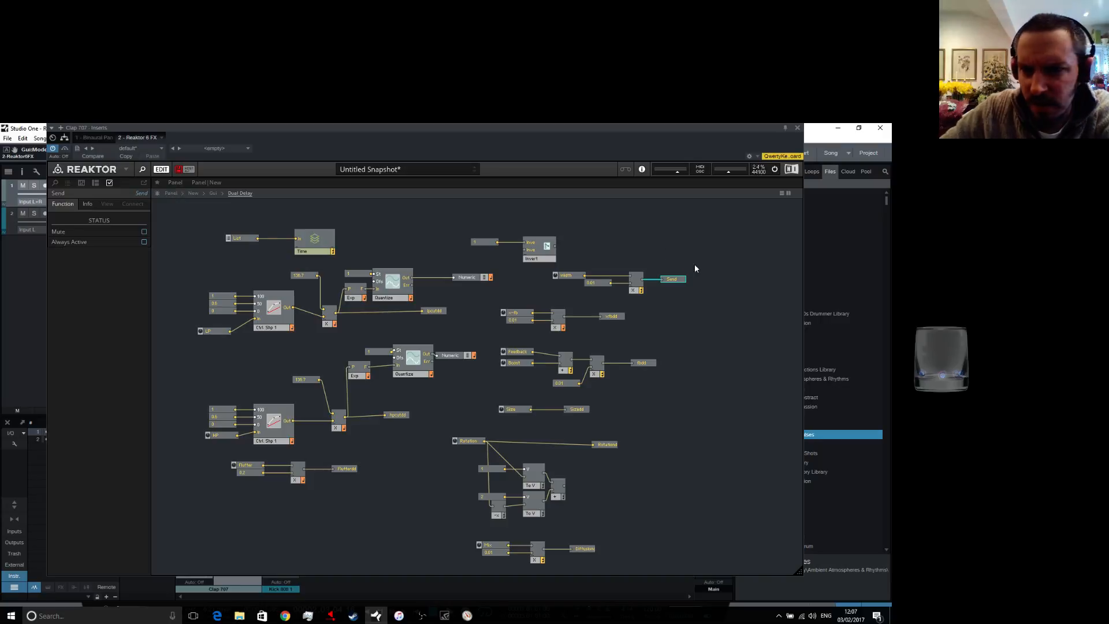
{"action": "double_click", "coordinate": [679, 279]}
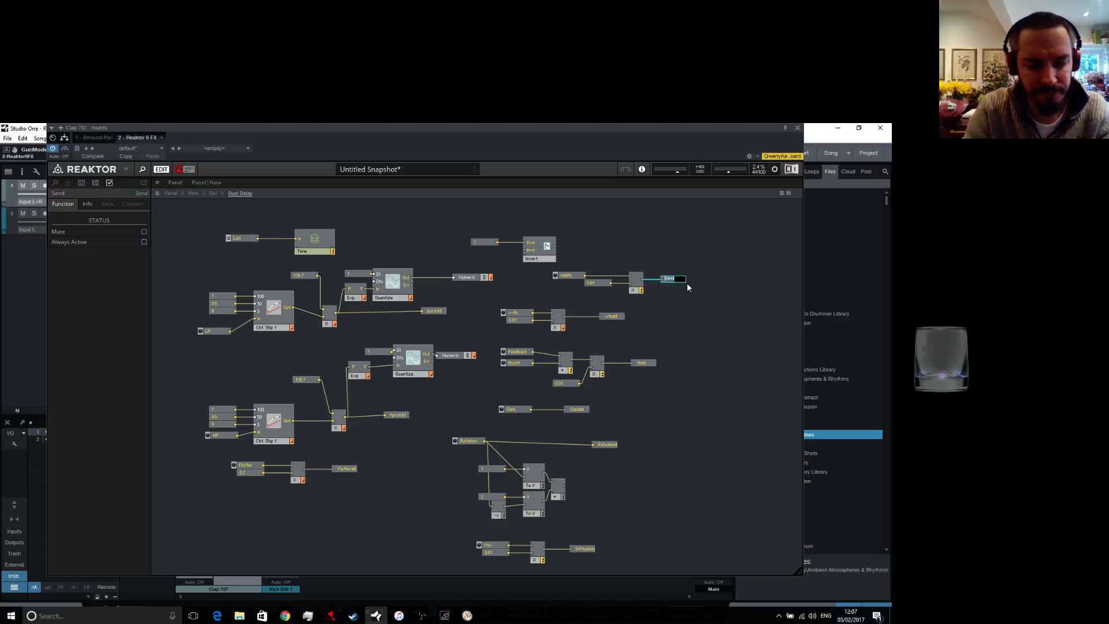
{"action": "key", "text": "Return"}
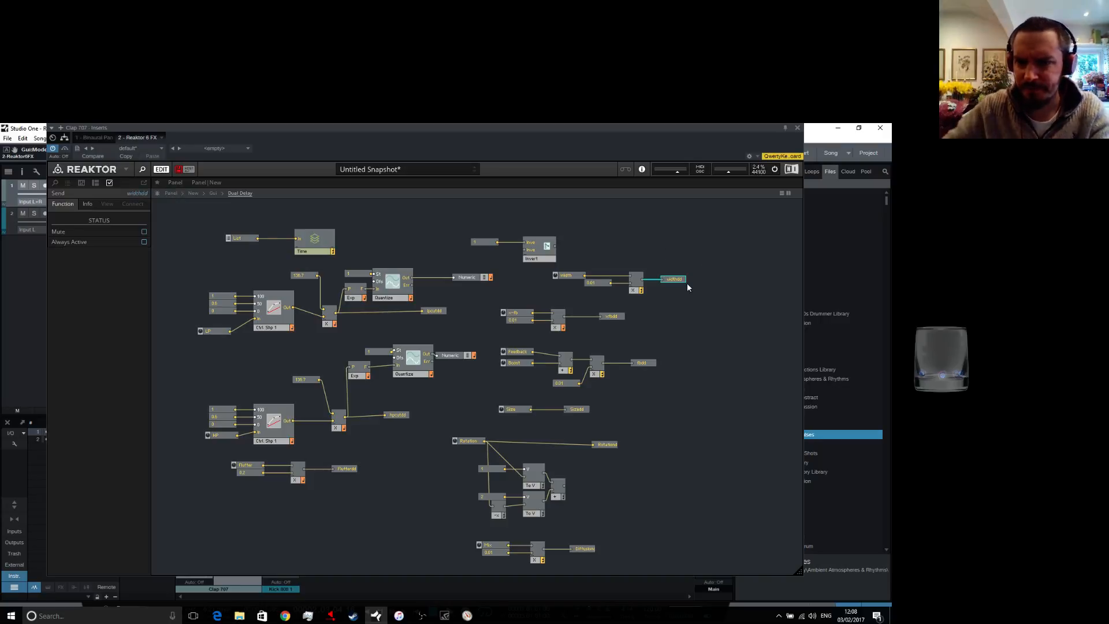
Open the Dual Delay macro in the instrument structure and wire the Invert module's output into both Stereo Pan modules' Pan inputs
{"action": "double_click", "coordinate": [702, 318]}
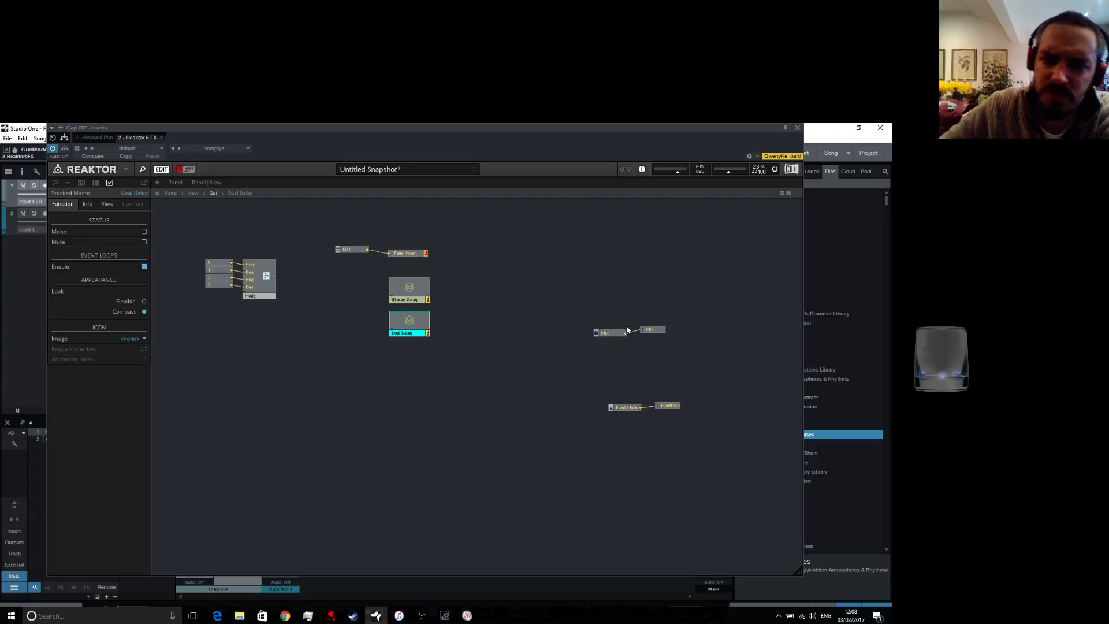
{"action": "double_click", "coordinate": [473, 345]}
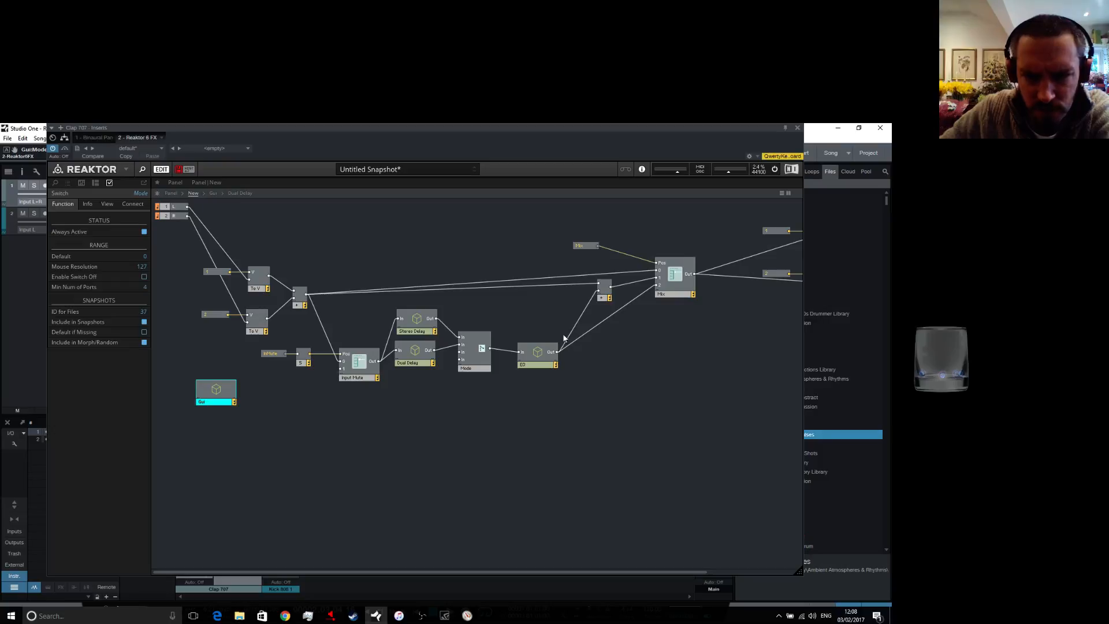
{"action": "double_click", "coordinate": [427, 353]}
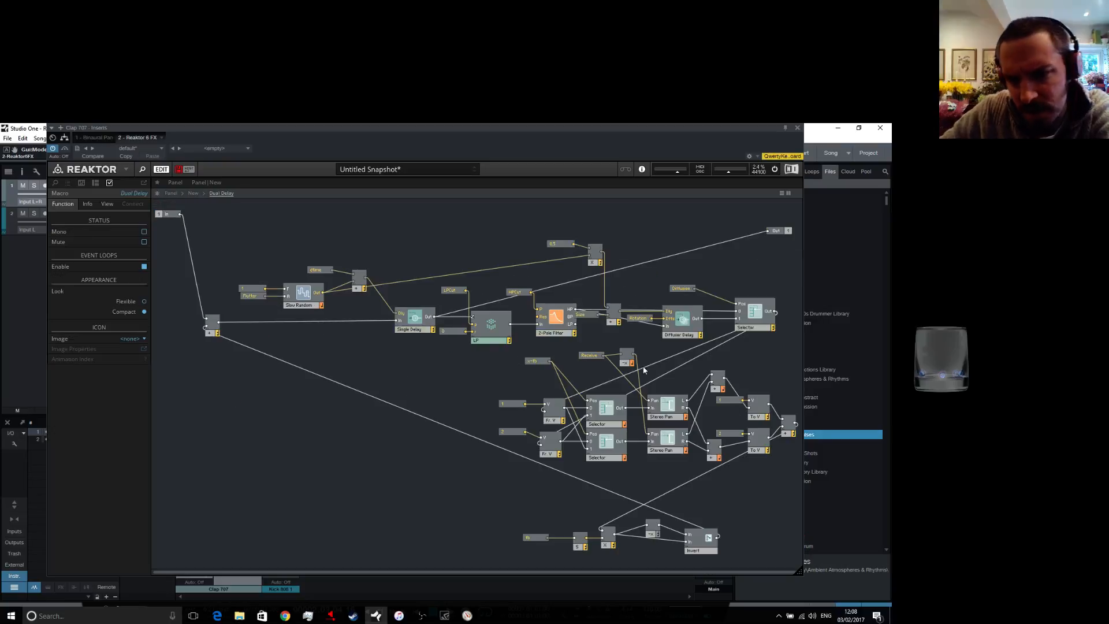
{"action": "double_click", "coordinate": [649, 436]}
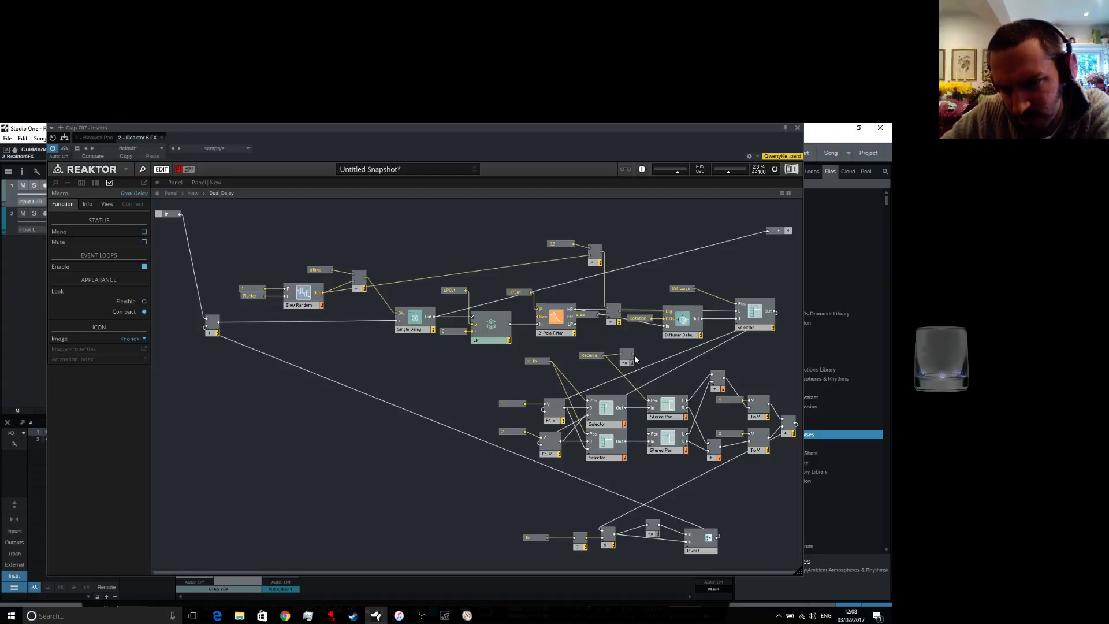
{"action": "left_click_drag", "start_coordinate": [634, 358], "coordinate": [654, 406]}
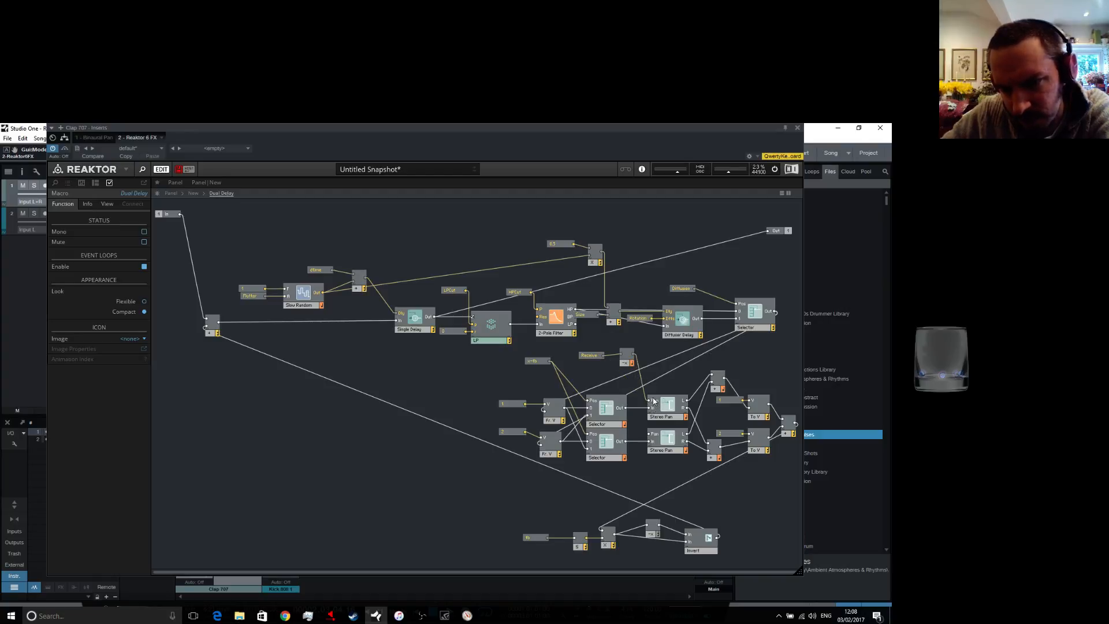
{"action": "left_click_drag", "start_coordinate": [634, 358], "coordinate": [649, 438]}
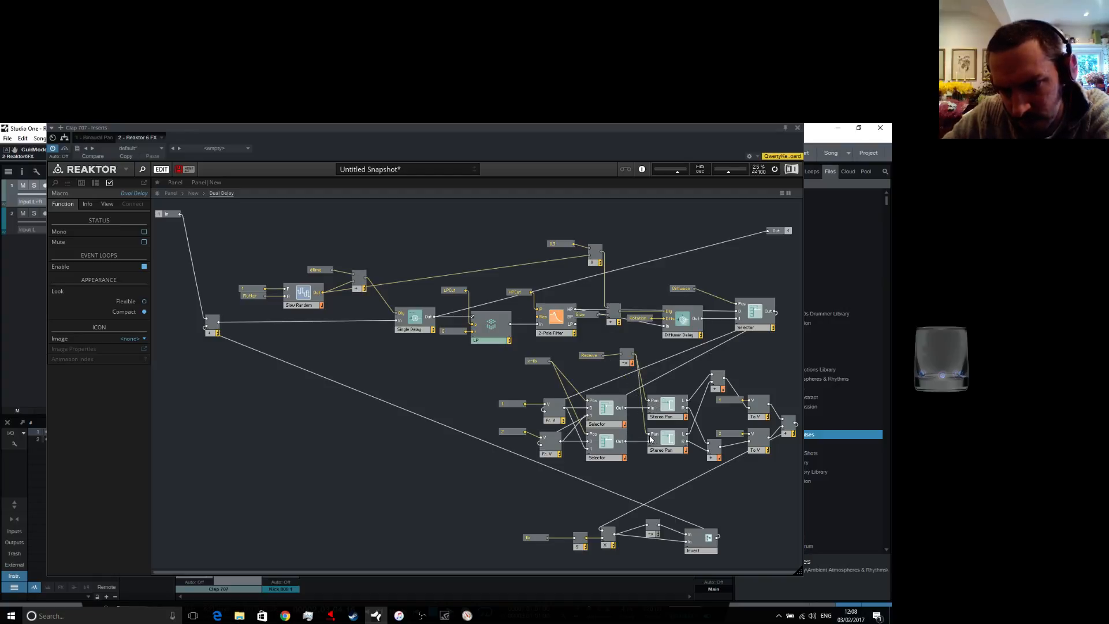
Unlock the panel layout, move the Dual Delay Width knob beside the x-fb knob, and lock the panel again
{"action": "left_click", "coordinate": [171, 193]}
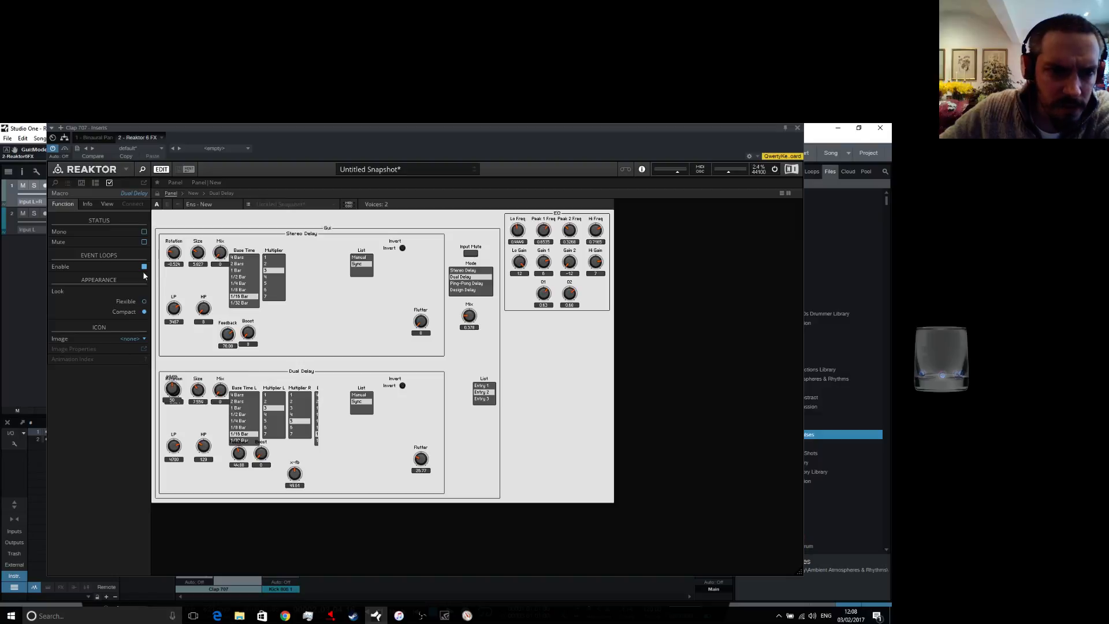
{"action": "left_click", "coordinate": [157, 192]}
{"action": "left_click_drag", "start_coordinate": [173, 384], "coordinate": [262, 572]}
{"action": "left_click", "coordinate": [156, 193]}
Set the Dual Delay Feedback knob to about 56 and the x-fb knob to about 54 on the panel
{"action": "left_click_drag", "start_coordinate": [242, 462], "coordinate": [241, 454]}
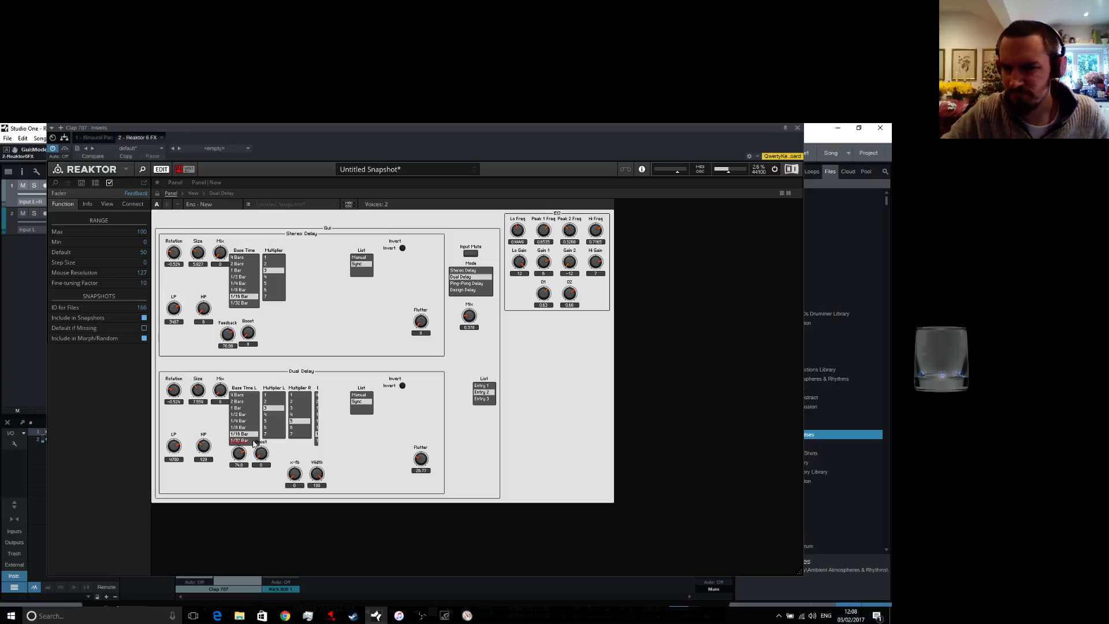
{"action": "left_click_drag", "start_coordinate": [240, 455], "coordinate": [246, 467]}
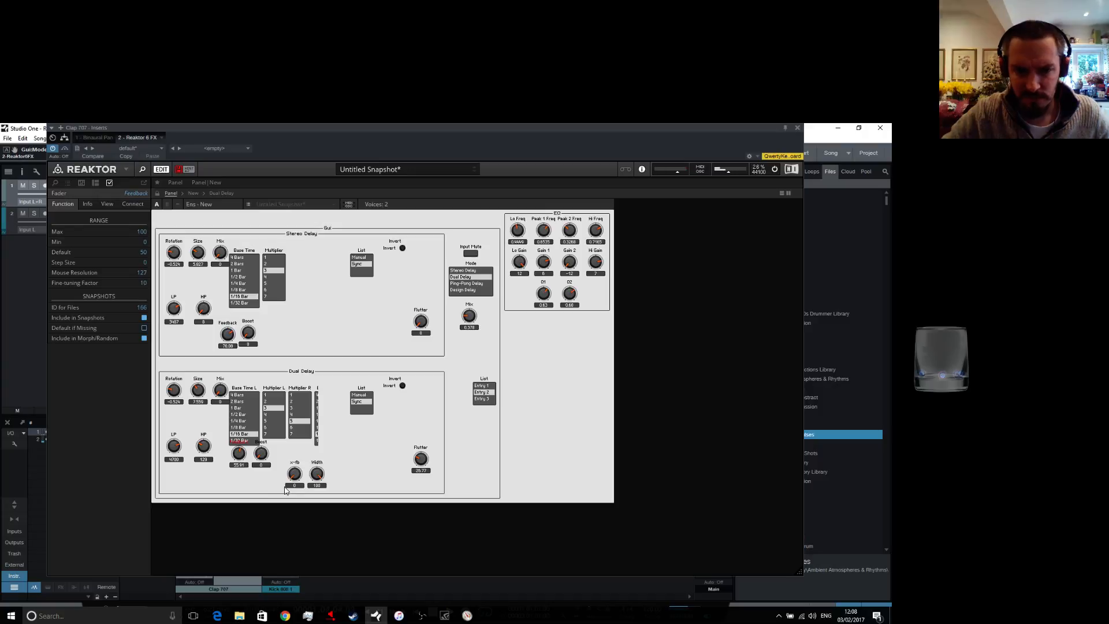
{"action": "mouse_move", "coordinate": [294, 475]}
{"action": "left_mouse_down"}
{"action": "mouse_move", "coordinate": [296, 374]}
{"action": "mouse_move", "coordinate": [298, 495]}
{"action": "left_mouse_up"}
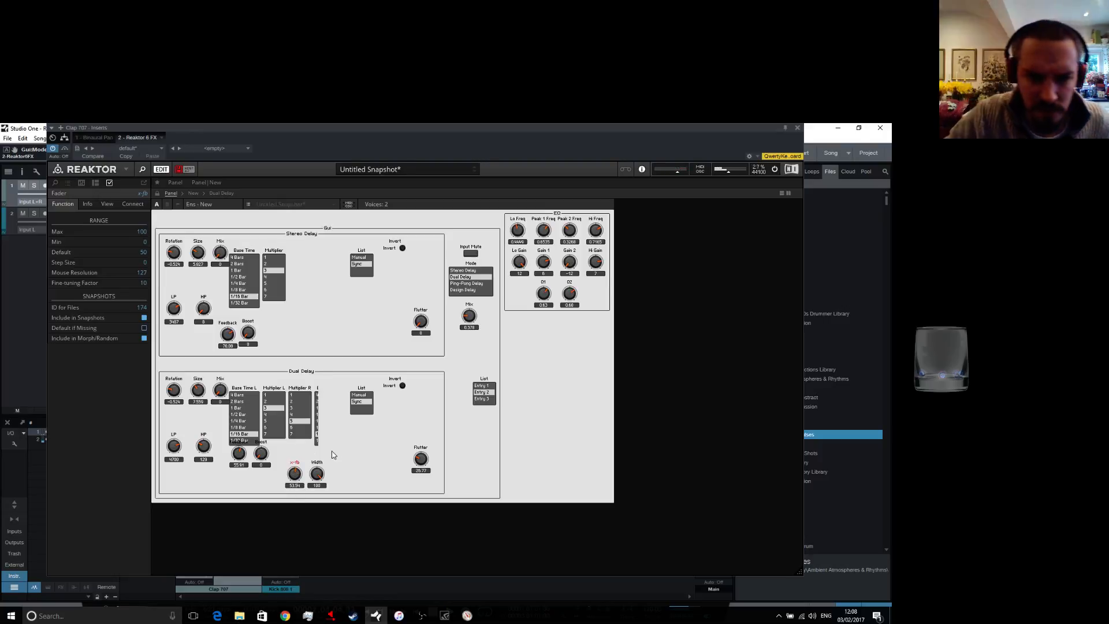
Return to the Dual Delay macro structure and connect the Receive terminal before the Invert module to the widthdd send
{"action": "left_click", "coordinate": [200, 183]}
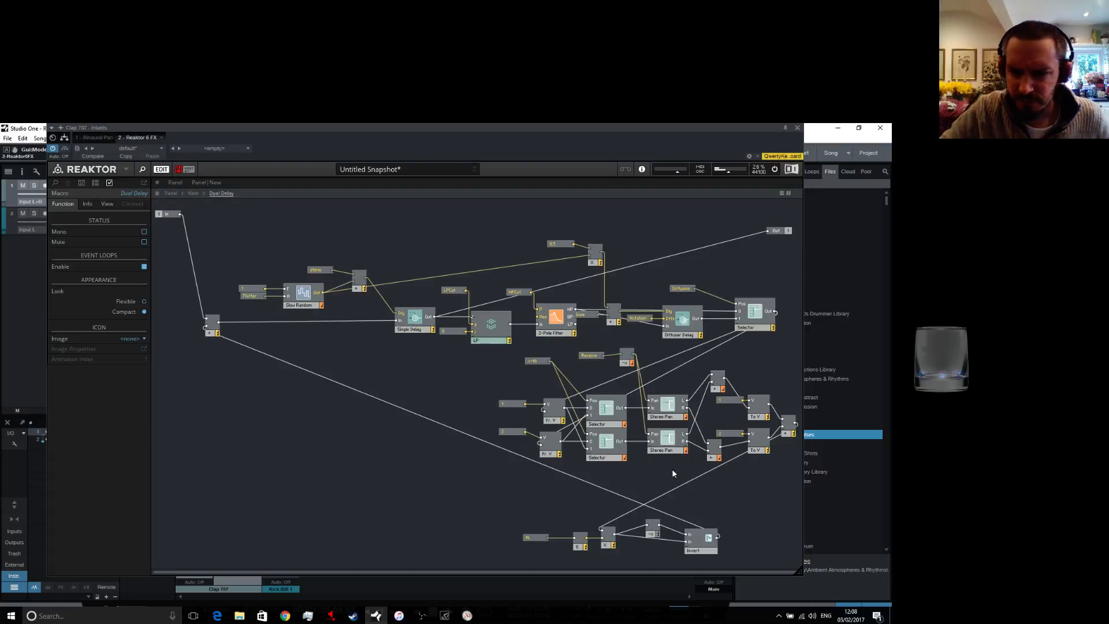
{"action": "left_click", "coordinate": [589, 356]}
{"action": "left_click", "coordinate": [138, 266]}
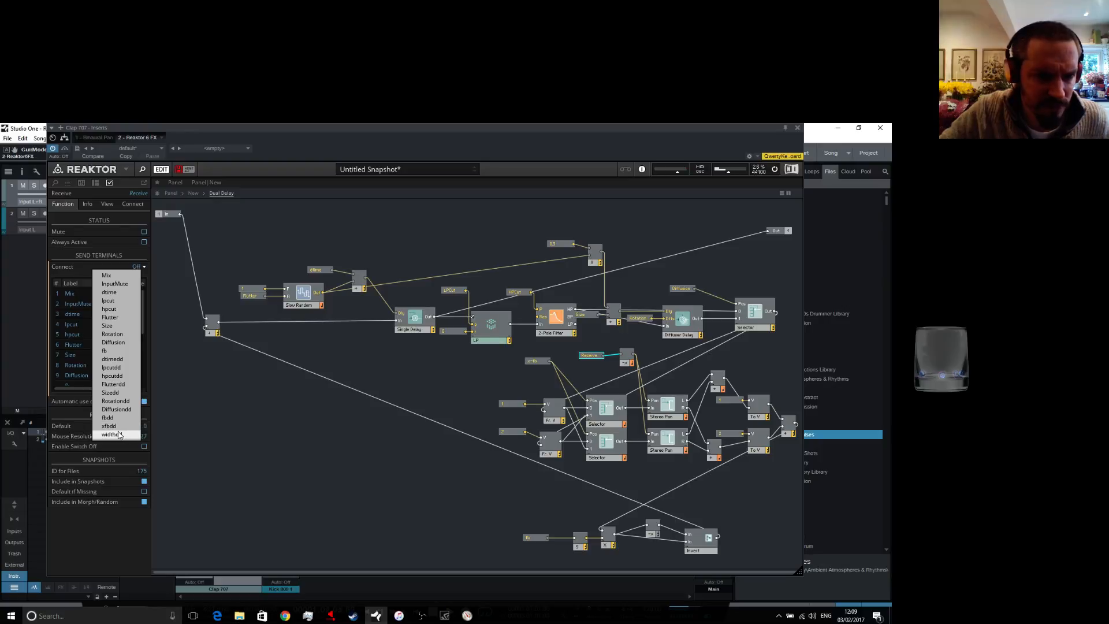
{"action": "left_click", "coordinate": [122, 435]}
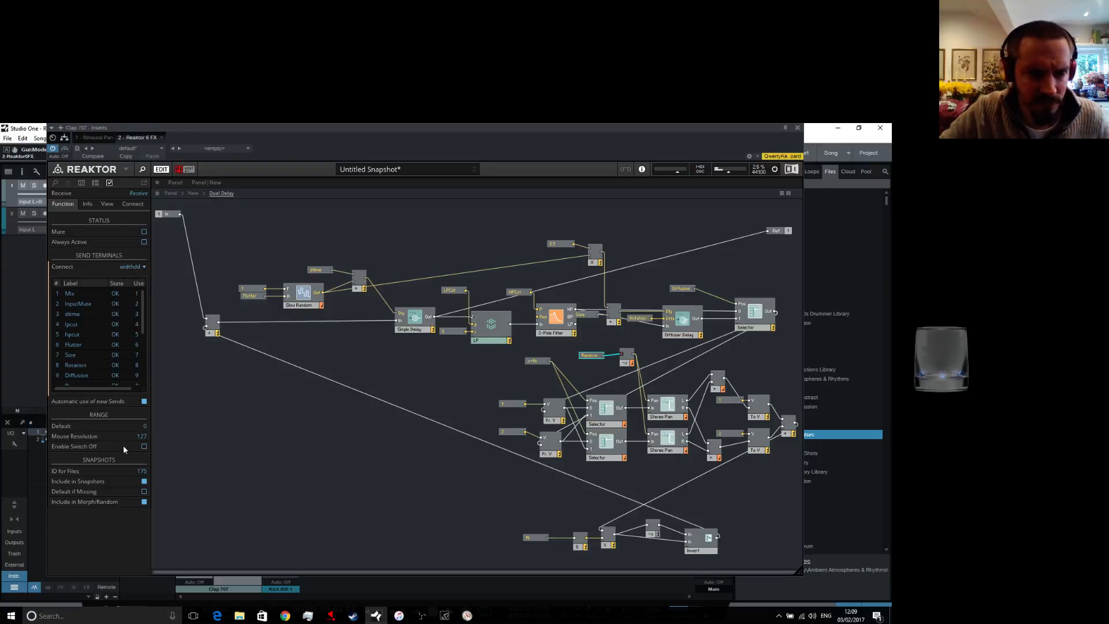
Turn the Dual Delay x-fb knob on the panel down to 0, and reopen the Dual Delay macro structure
{"action": "left_click", "coordinate": [171, 193]}
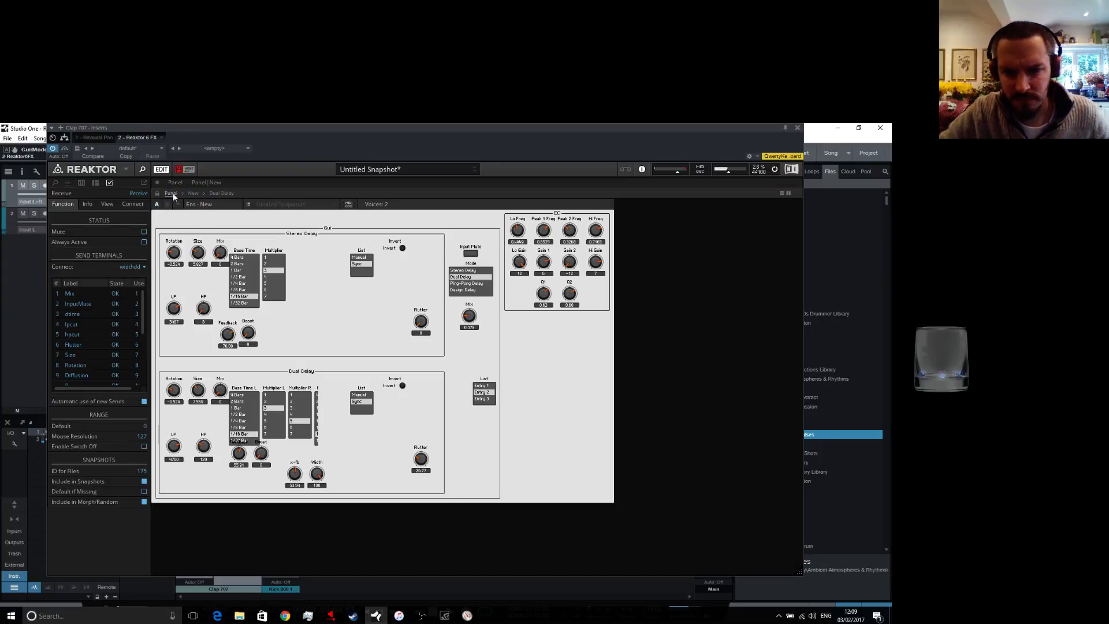
{"action": "left_click", "coordinate": [294, 474]}
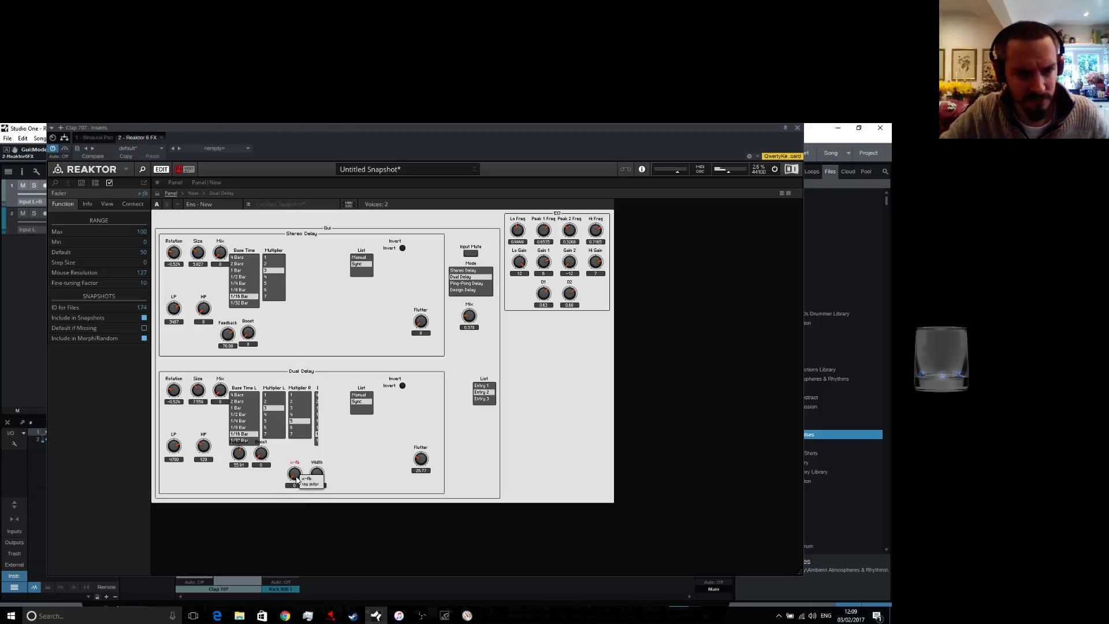
{"action": "left_click", "coordinate": [194, 193]}
{"action": "double_click", "coordinate": [415, 350]}
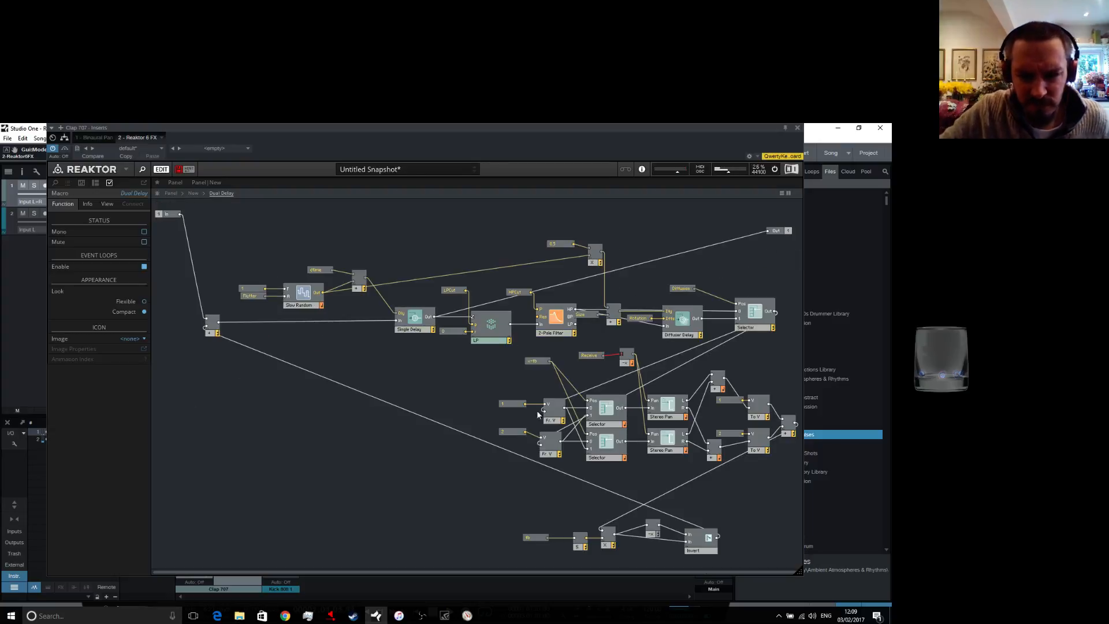
Compare the Receive terminals' send connections, and make the Multiply module after the Width knob in the Gui's Dual Delay macro mono
{"action": "left_click", "coordinate": [543, 362]}
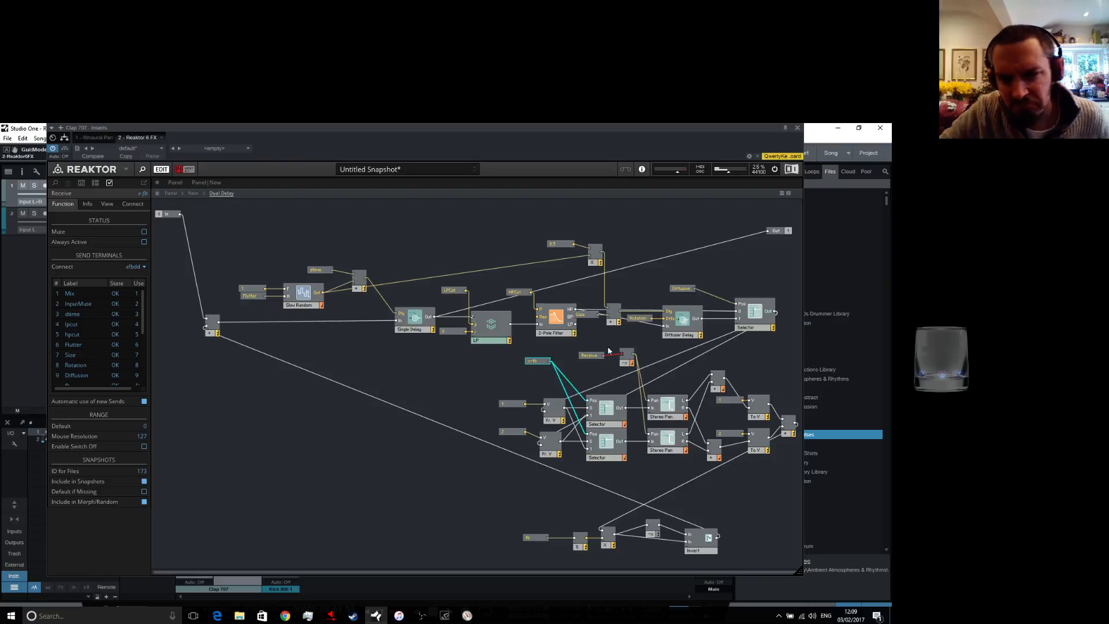
{"action": "left_click", "coordinate": [589, 355]}
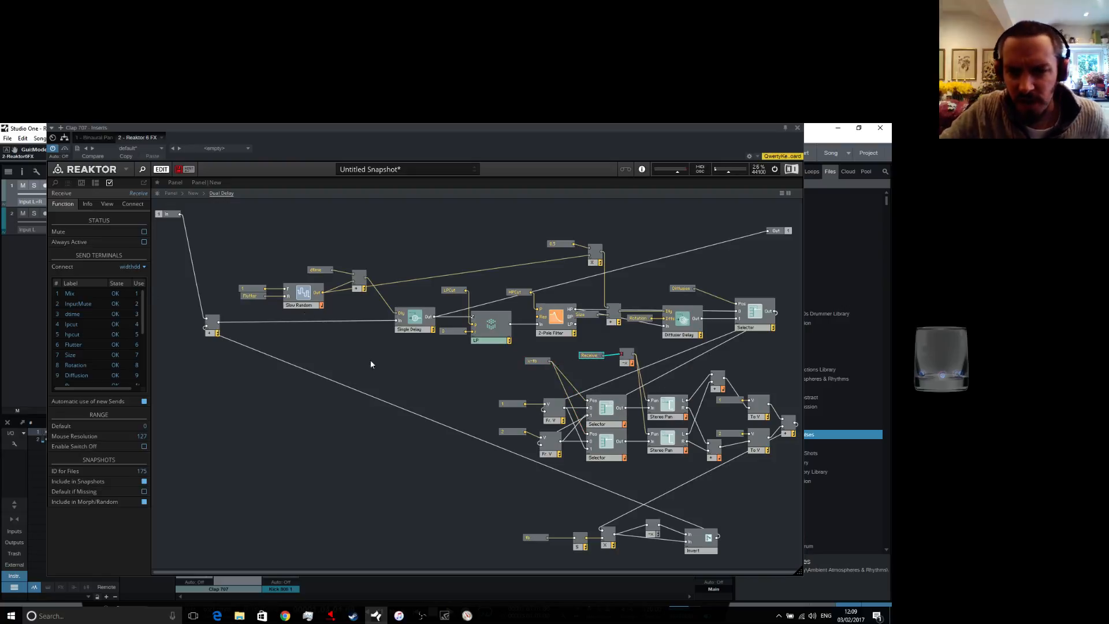
{"action": "left_click", "coordinate": [194, 194]}
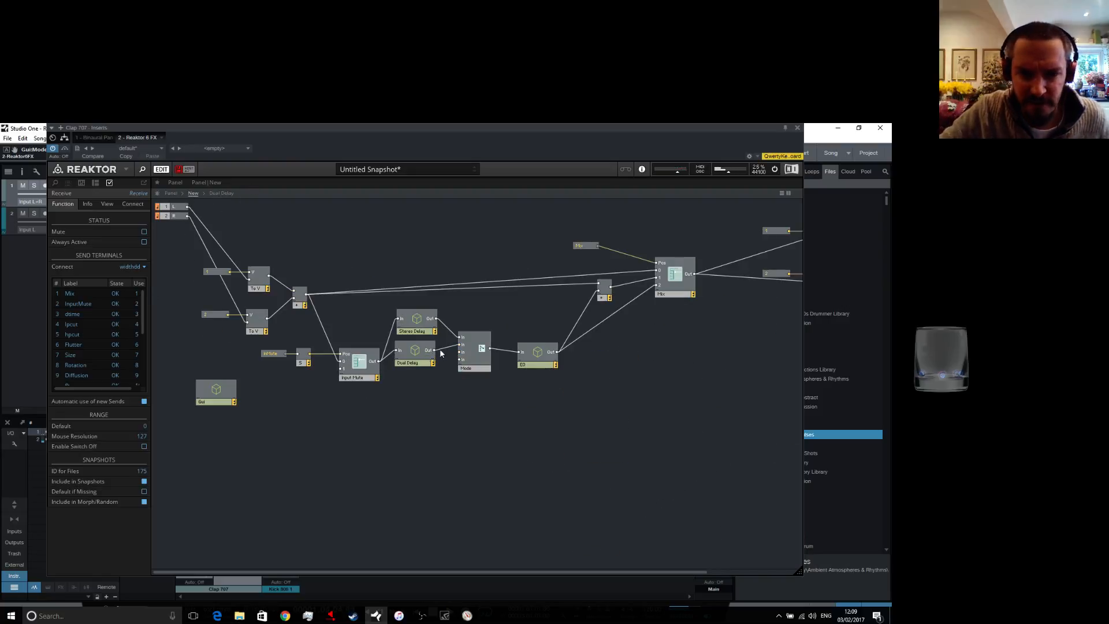
{"action": "double_click", "coordinate": [218, 392]}
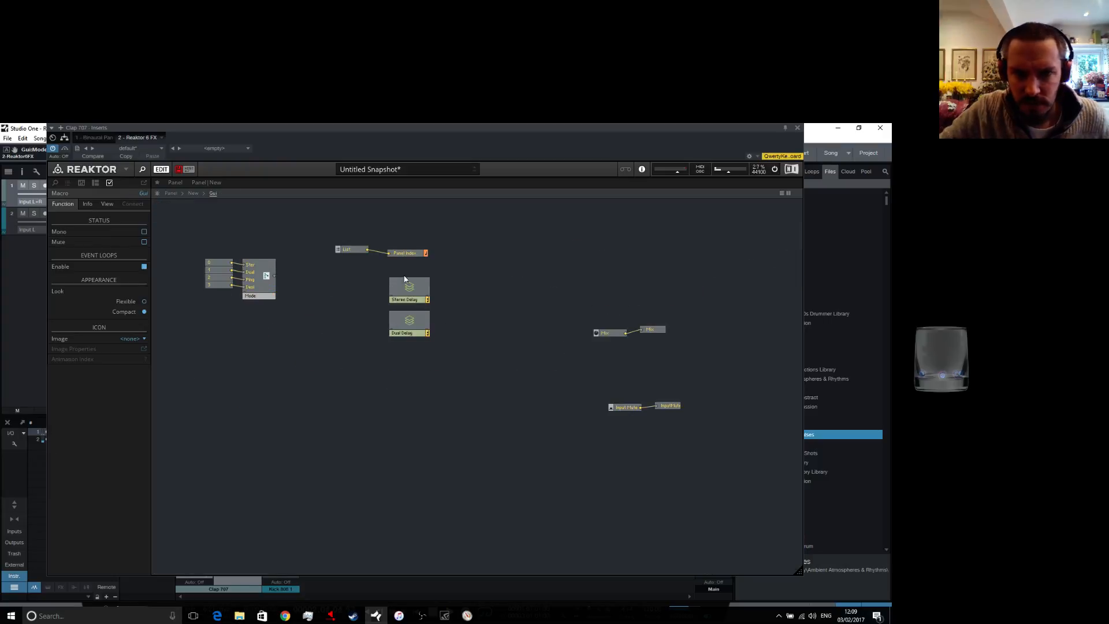
{"action": "double_click", "coordinate": [408, 319]}
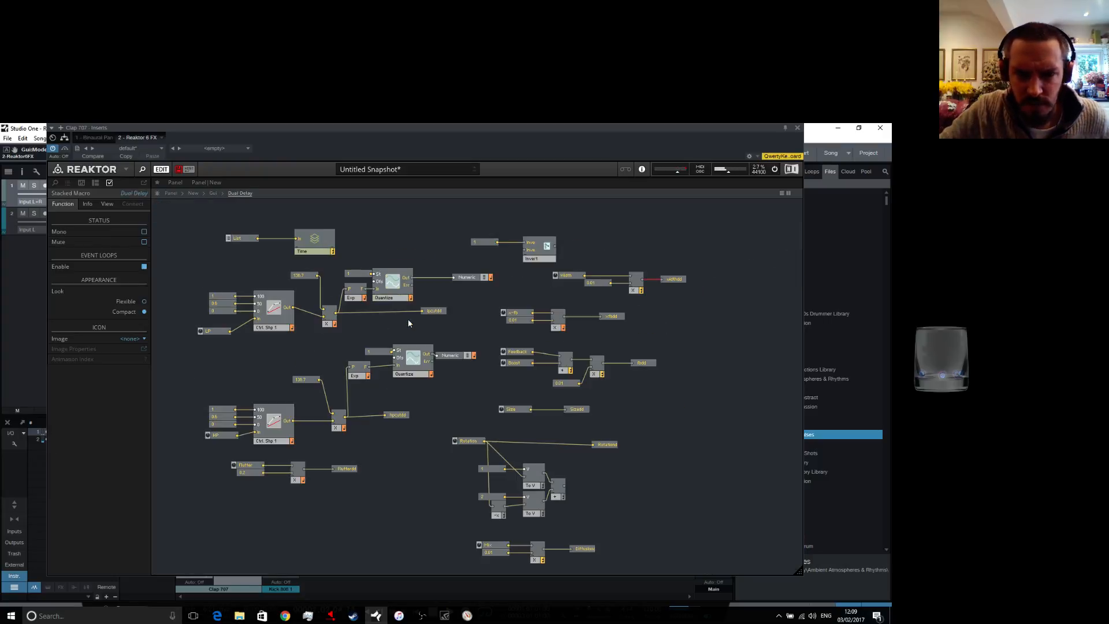
{"action": "left_click", "coordinate": [632, 284]}
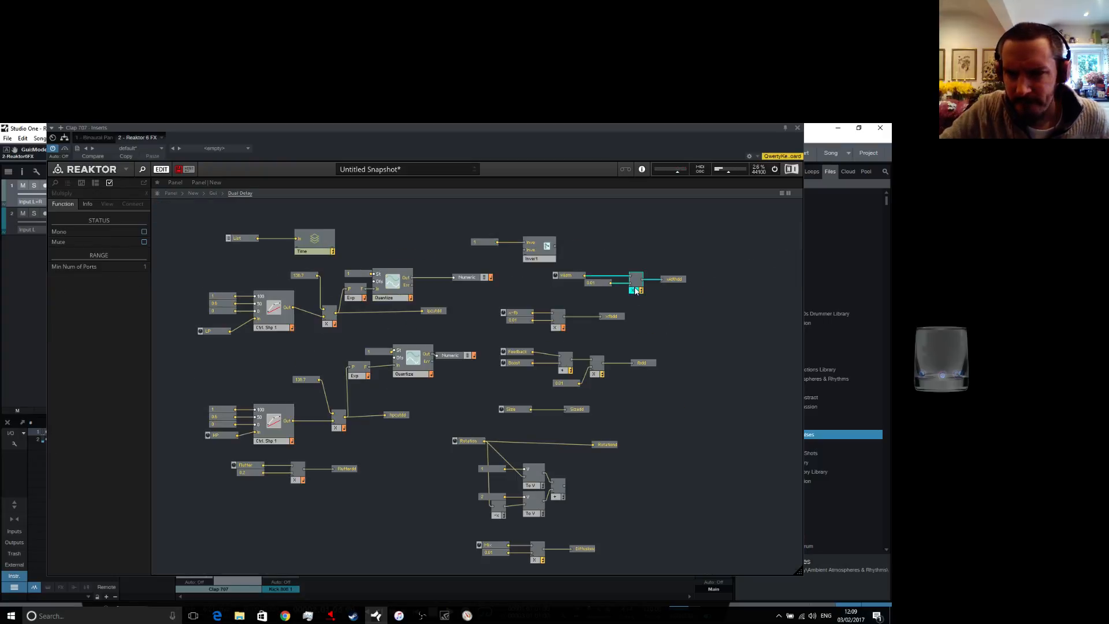
{"action": "left_click", "coordinate": [144, 231]}
{"action": "left_click", "coordinate": [702, 334]}
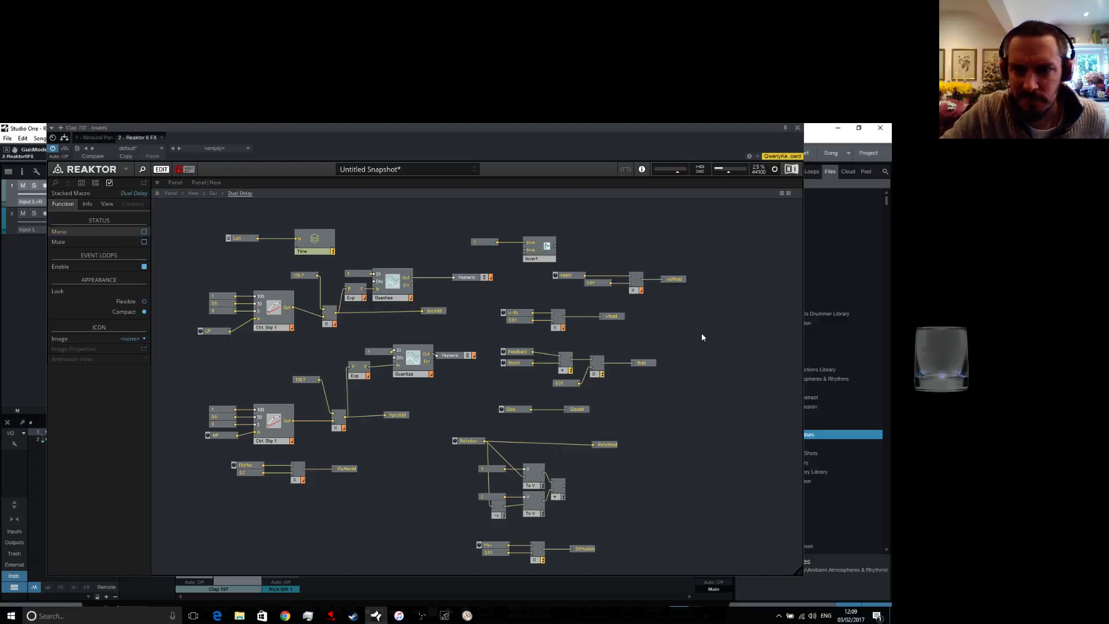
Return to the Dual Delay delay structure and connect the Receive terminal directly to the lower Stereo Pan's Pan input
{"action": "left_click", "coordinate": [212, 193]}
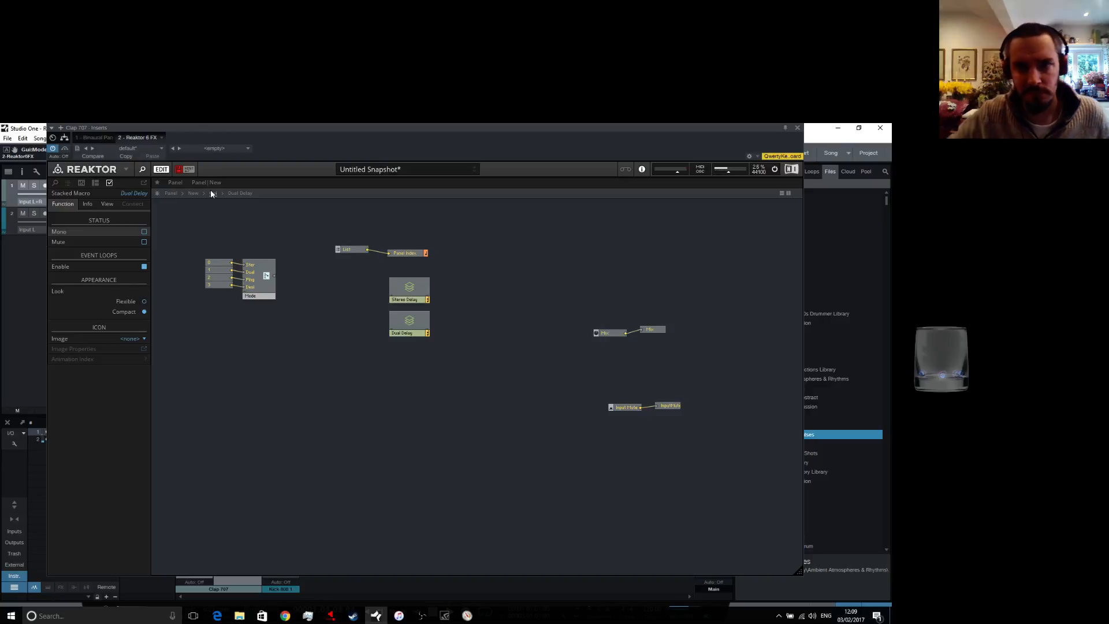
{"action": "left_click", "coordinate": [194, 194]}
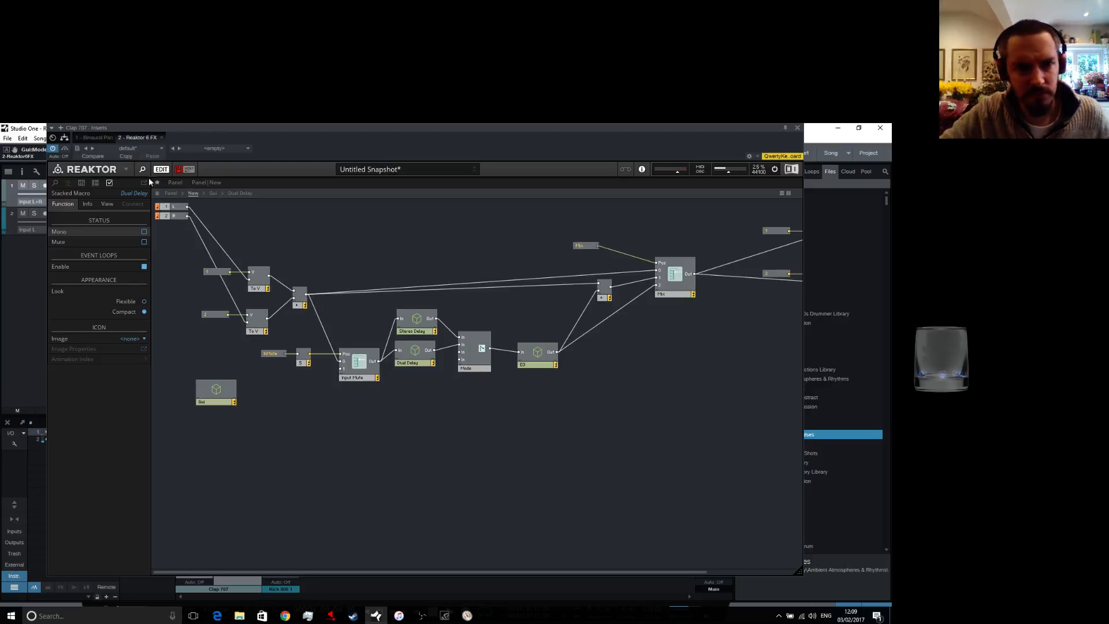
{"action": "left_click", "coordinate": [212, 193]}
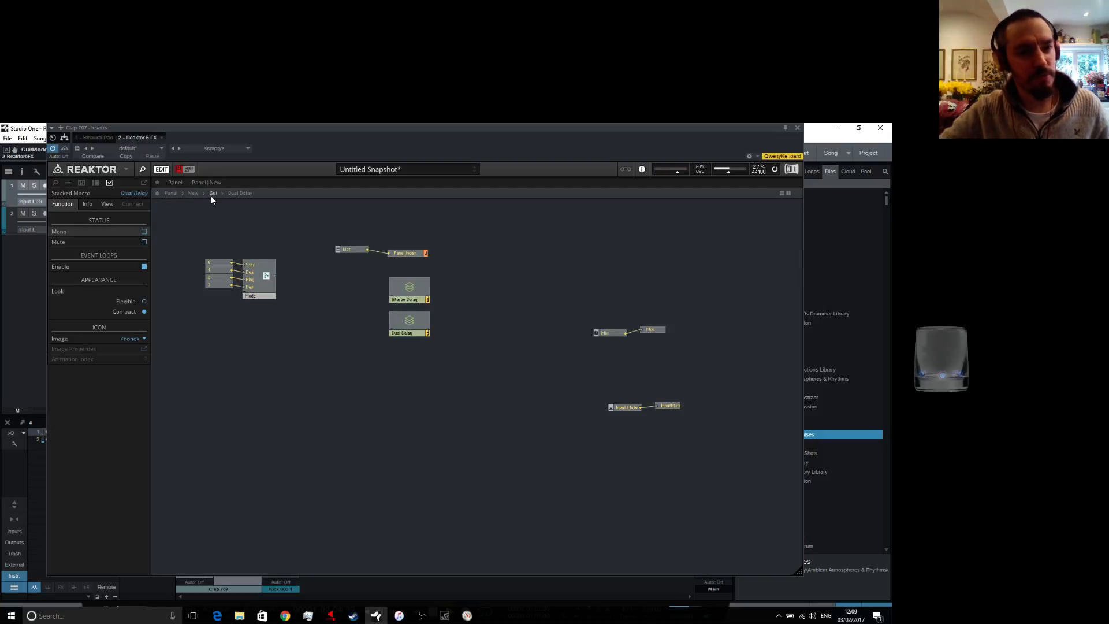
{"action": "double_click", "coordinate": [310, 316]}
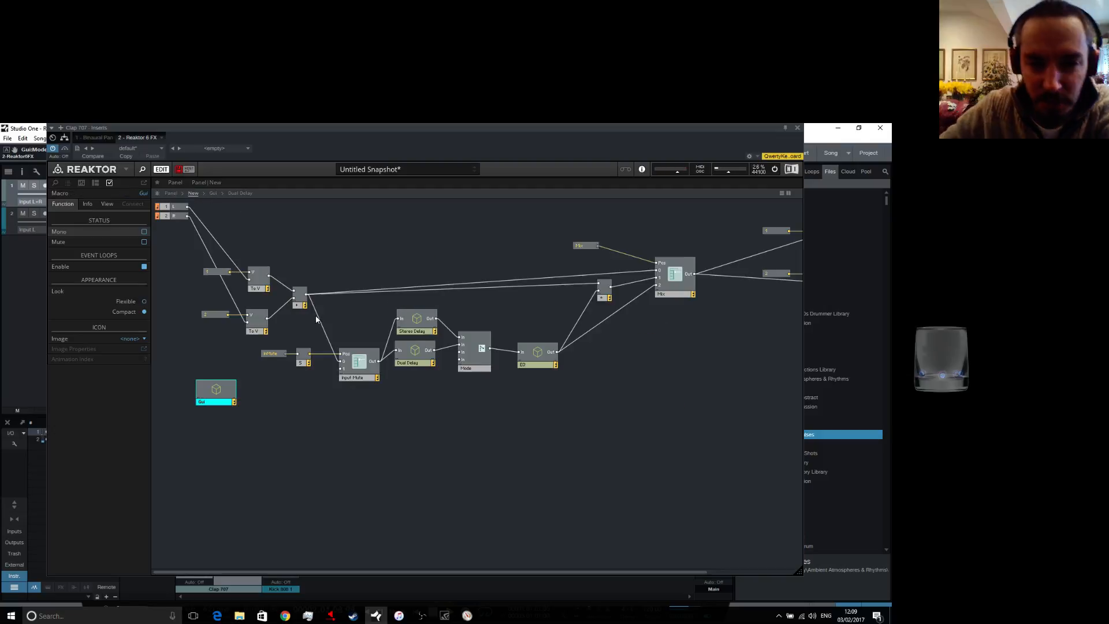
{"action": "double_click", "coordinate": [414, 354]}
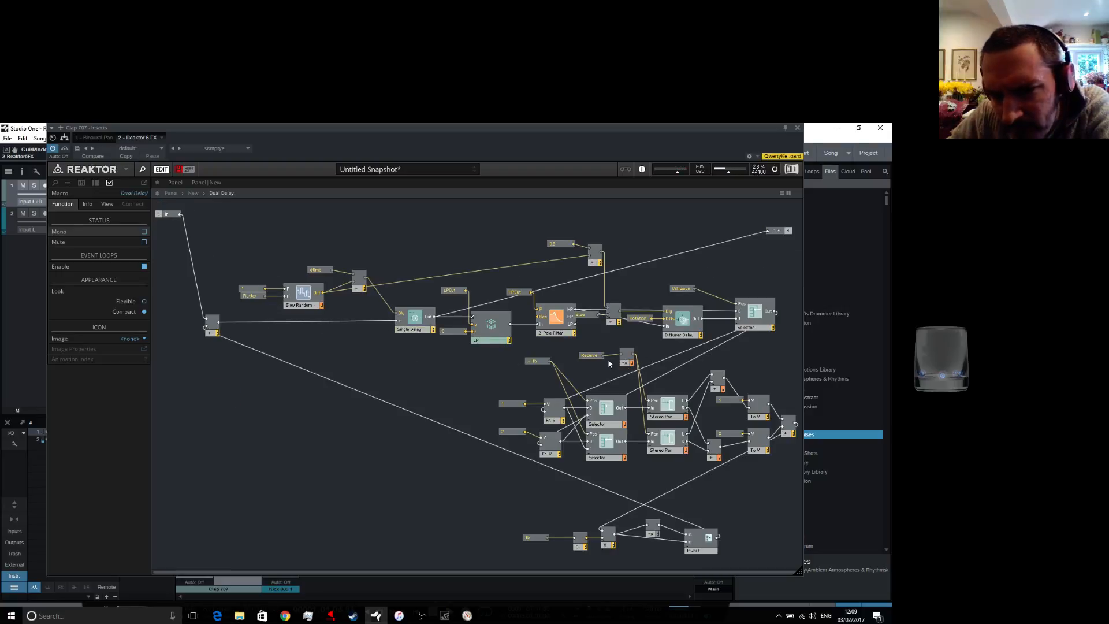
{"action": "left_click_drag", "start_coordinate": [603, 356], "coordinate": [654, 439]}
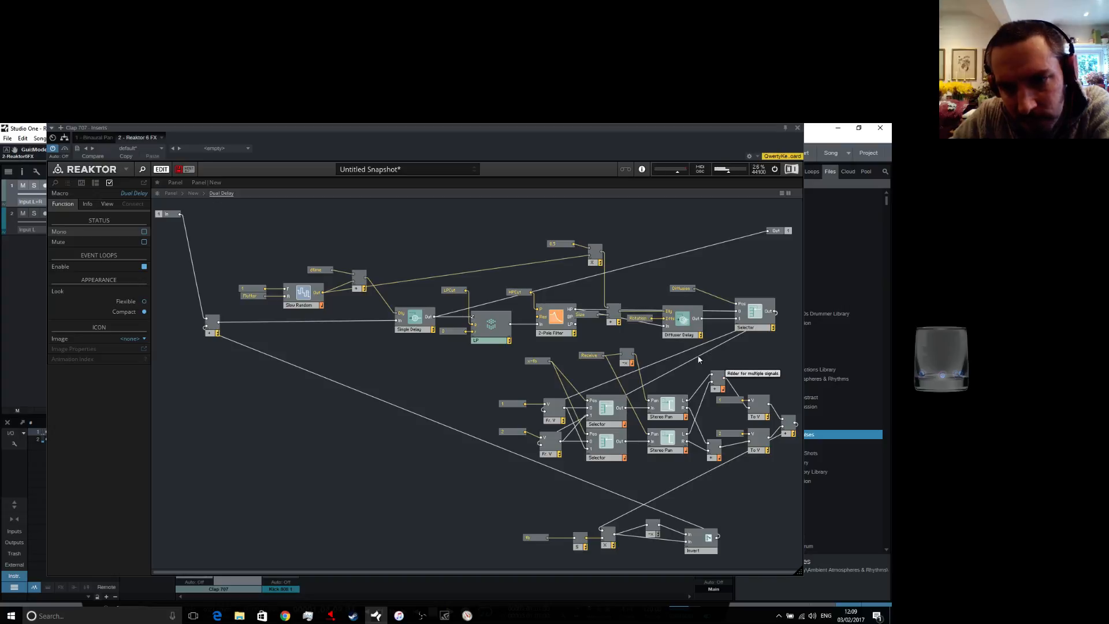
Return to the panel and turn the Dual Delay Width knob down to 0
{"action": "left_click", "coordinate": [181, 169]}
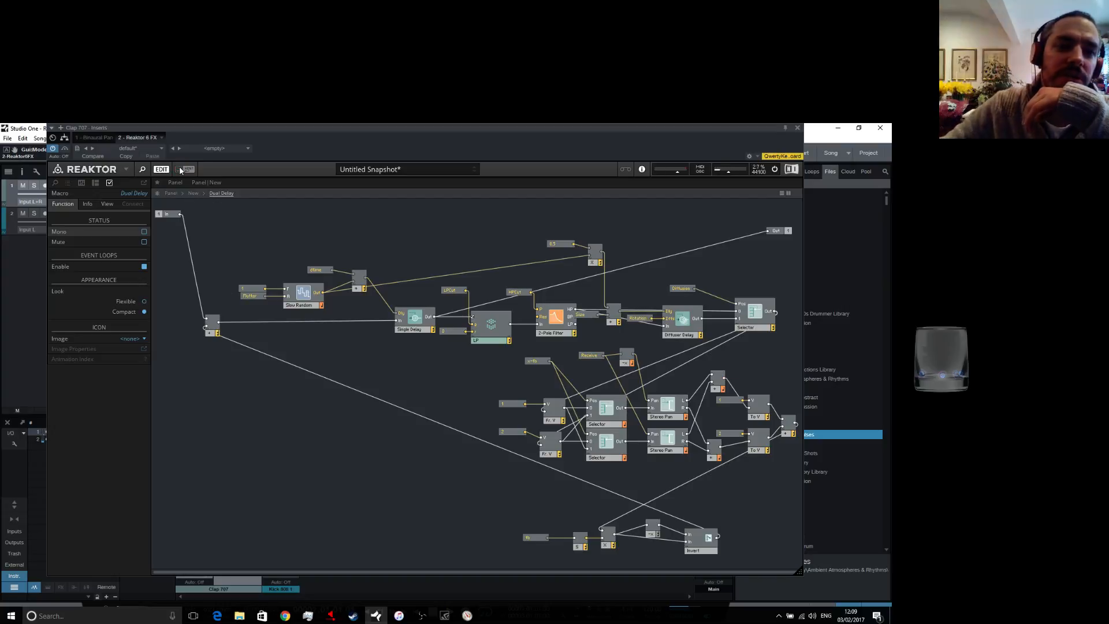
{"action": "left_click", "coordinate": [194, 194]}
{"action": "left_click", "coordinate": [173, 193]}
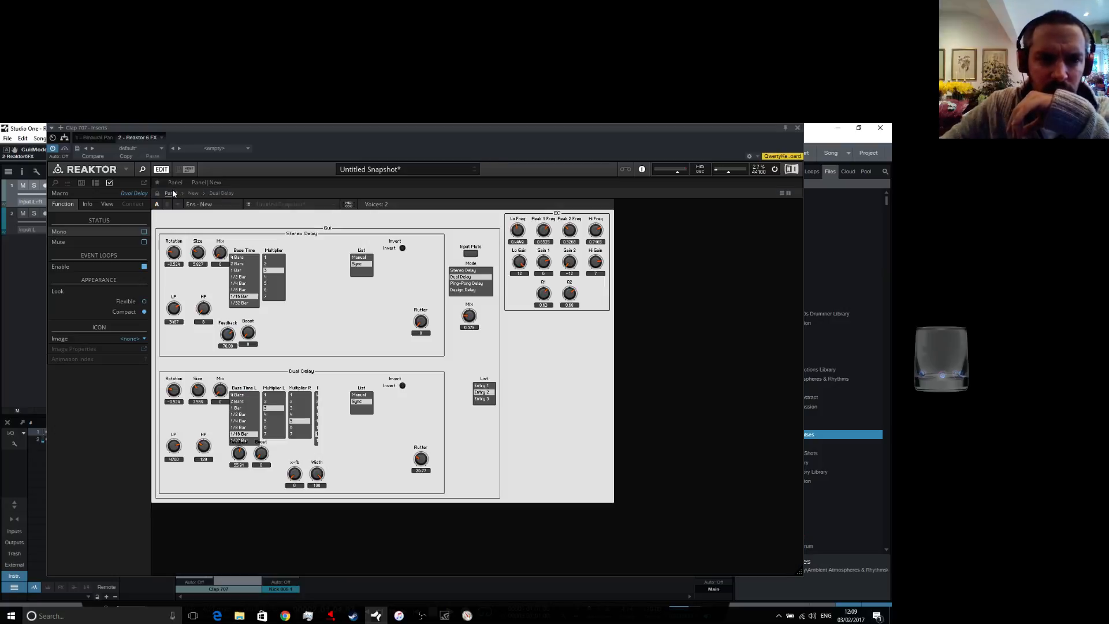
{"action": "left_click", "coordinate": [316, 474]}
{"action": "left_click_drag", "start_coordinate": [317, 540], "coordinate": [328, 623]}
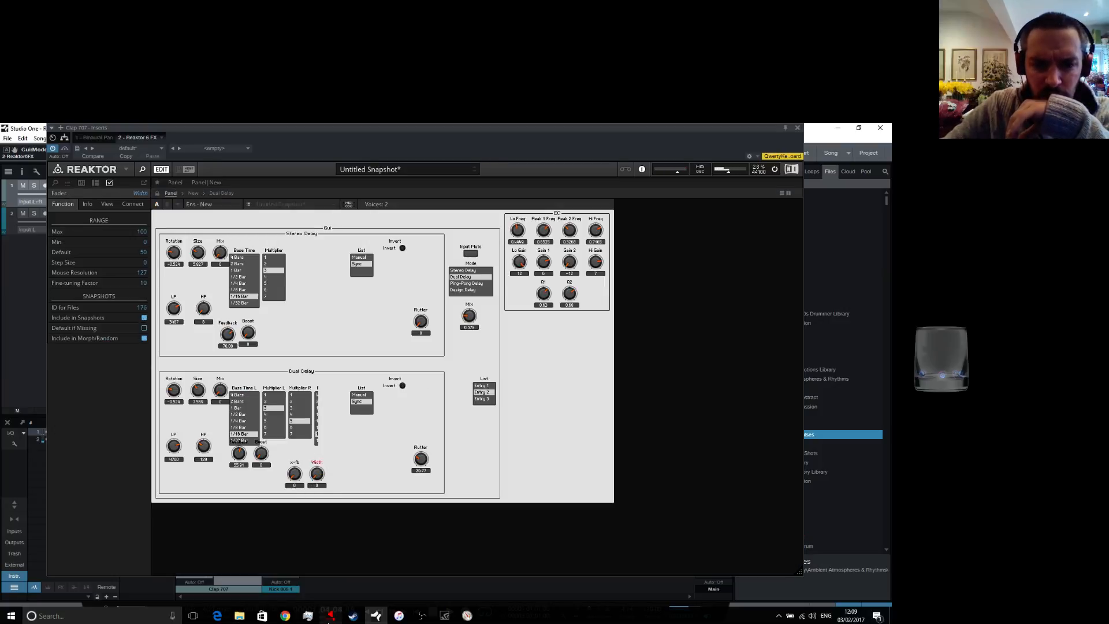
{"action": "mouse_move", "coordinate": [332, 616]}
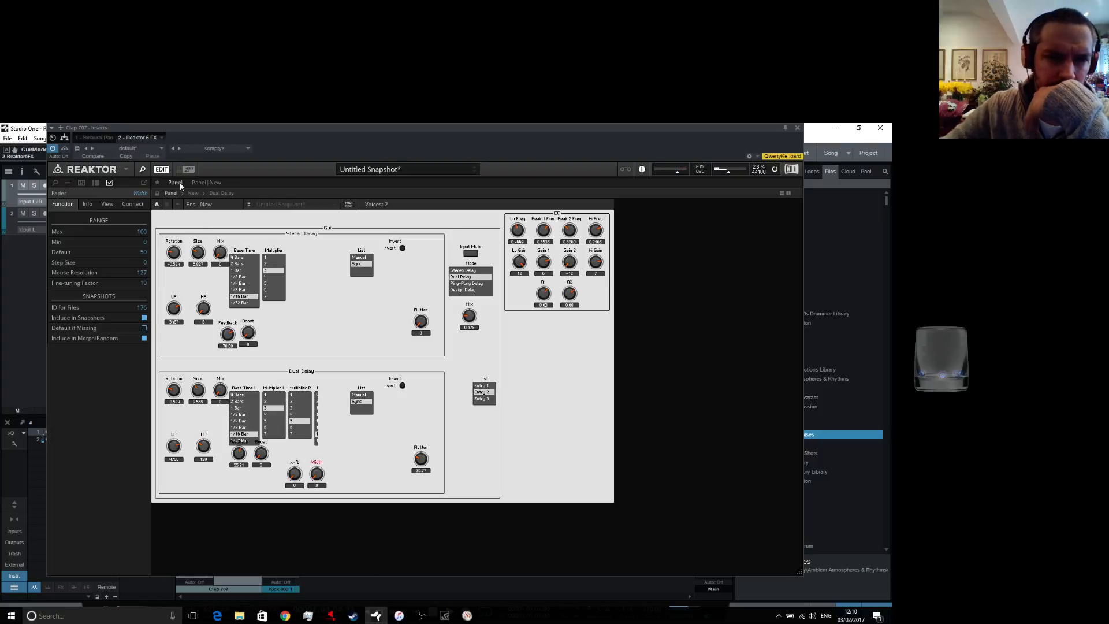
Reopen the Dual Delay structure and connect the final adder after the To Voice modules to the Out terminal
{"action": "left_click", "coordinate": [221, 193]}
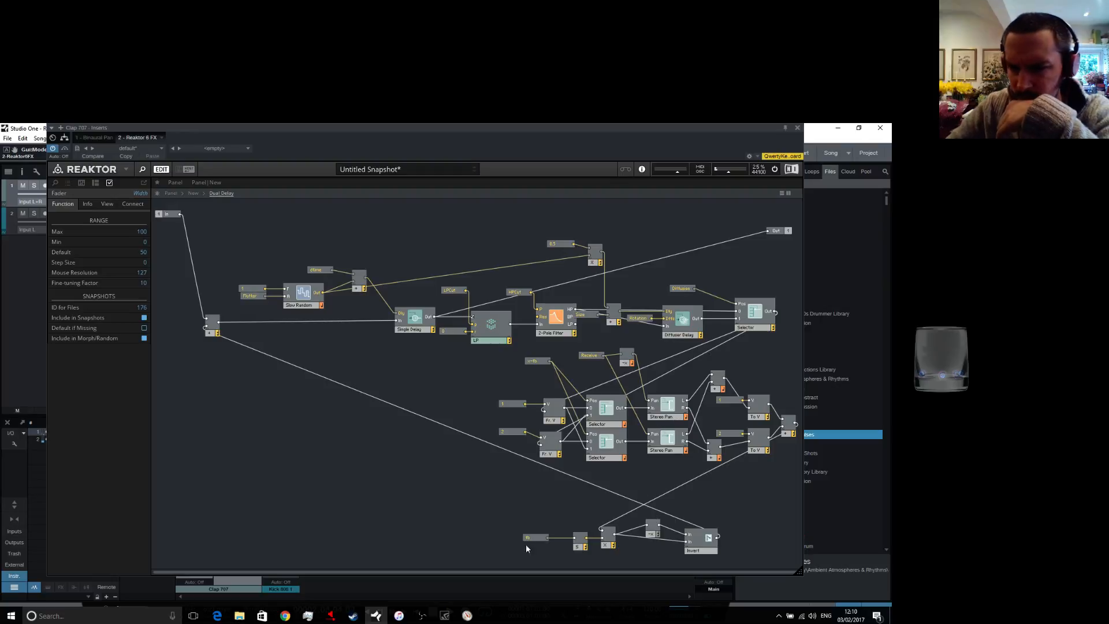
{"action": "left_click_drag", "start_coordinate": [348, 572], "coordinate": [414, 575]}
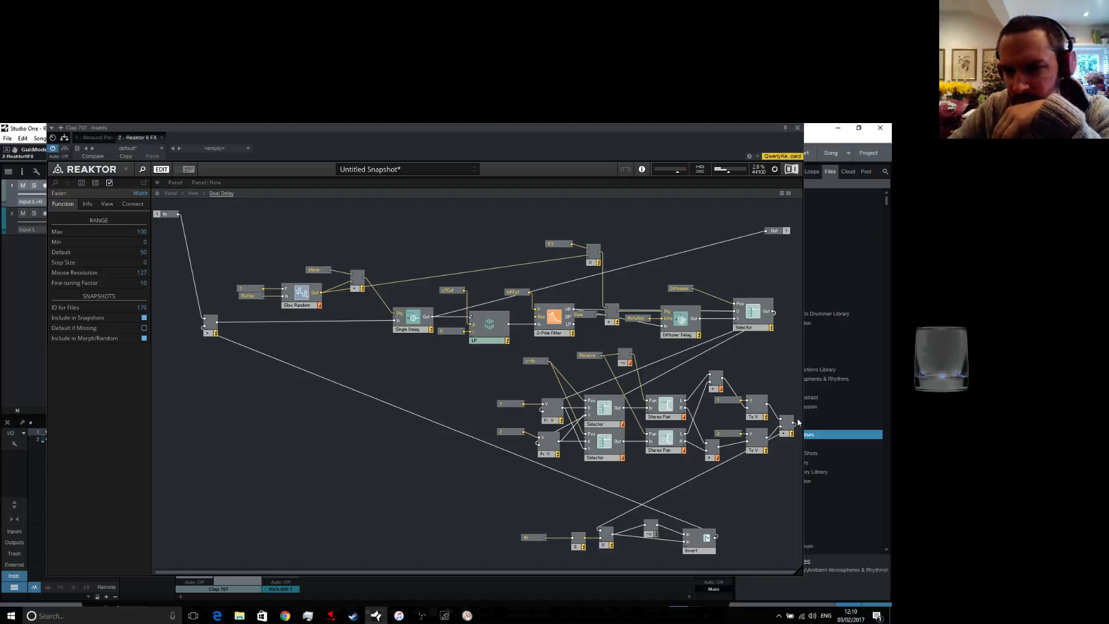
{"action": "left_click_drag", "start_coordinate": [795, 424], "coordinate": [768, 232]}
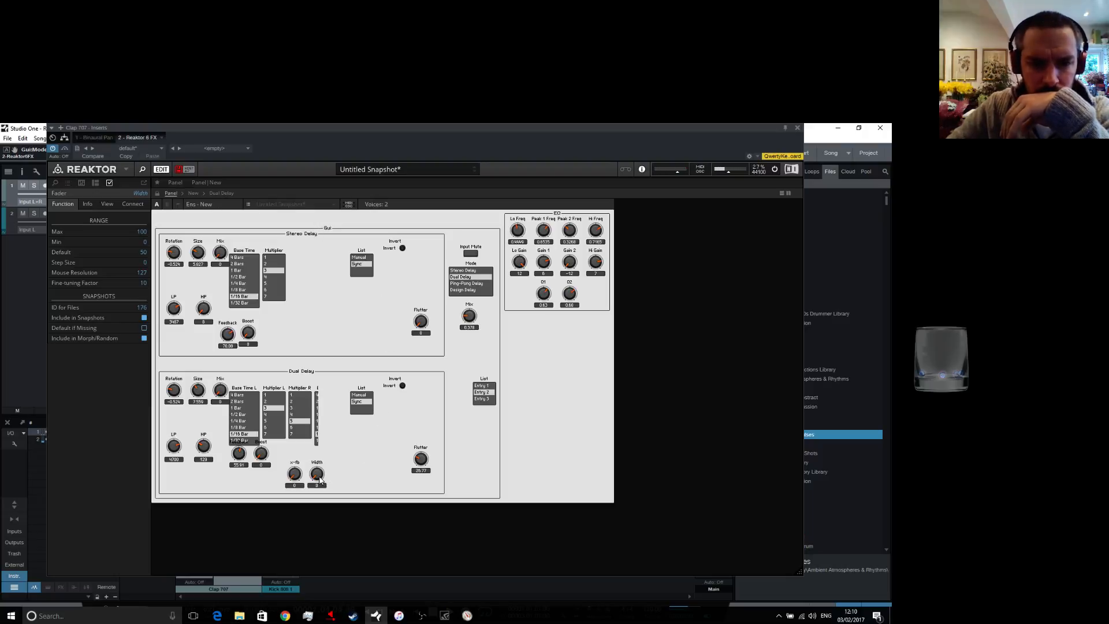
On the panel, audition the Dual Delay Width knob at 100 and about 48, and raise x-fb to 100
{"action": "left_click_drag", "start_coordinate": [319, 478], "coordinate": [336, 278]}
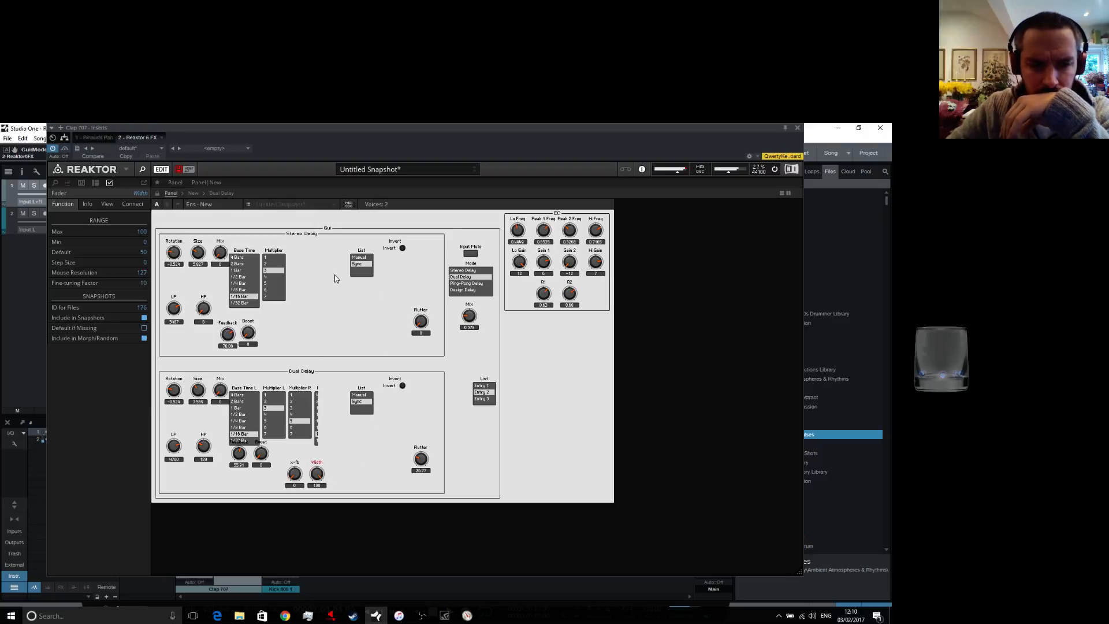
{"action": "left_click_drag", "start_coordinate": [324, 472], "coordinate": [317, 489]}
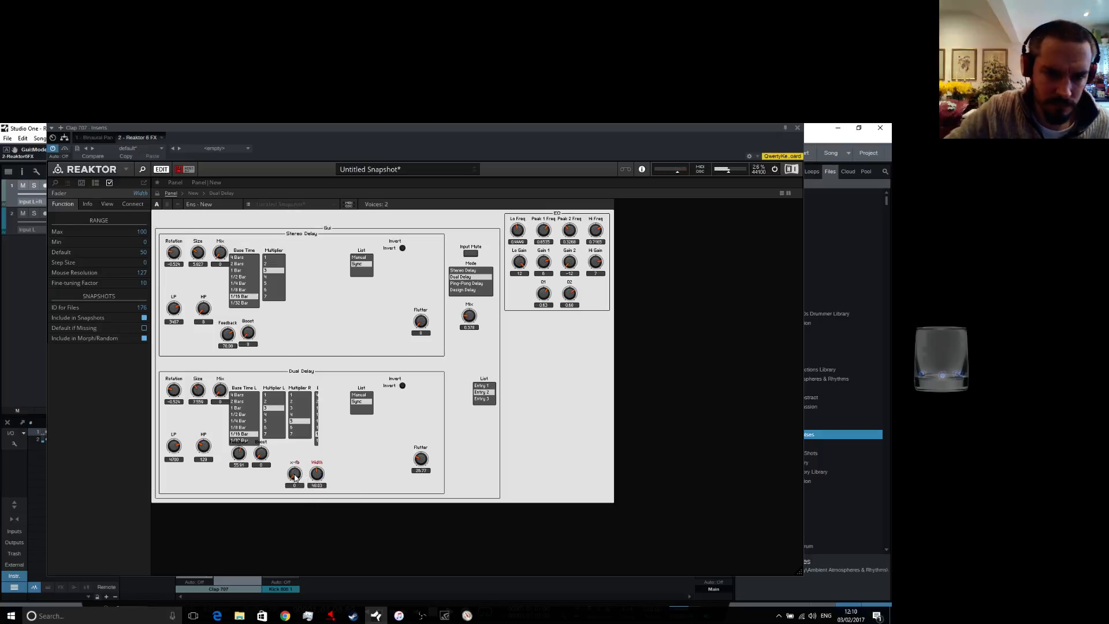
{"action": "left_click_drag", "start_coordinate": [295, 474], "coordinate": [297, 445]}
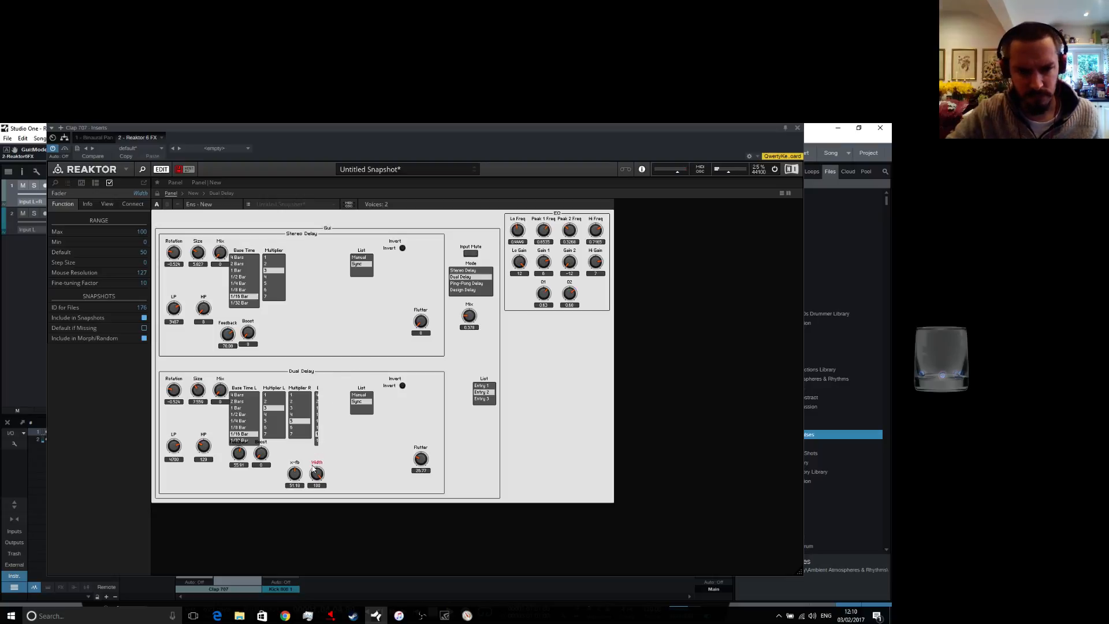
{"action": "left_click_drag", "start_coordinate": [291, 483], "coordinate": [294, 418]}
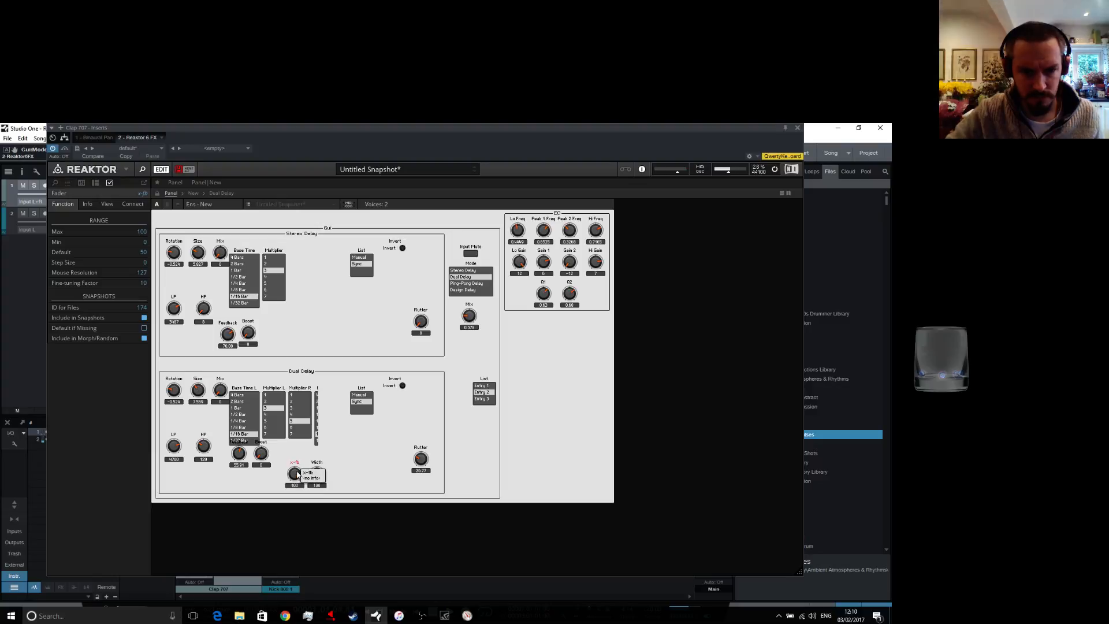
Lower the Dual Delay x-fb knob to about 48, and sweep Width down to 0 and back up to 100
{"action": "left_click_drag", "start_coordinate": [299, 475], "coordinate": [300, 506]}
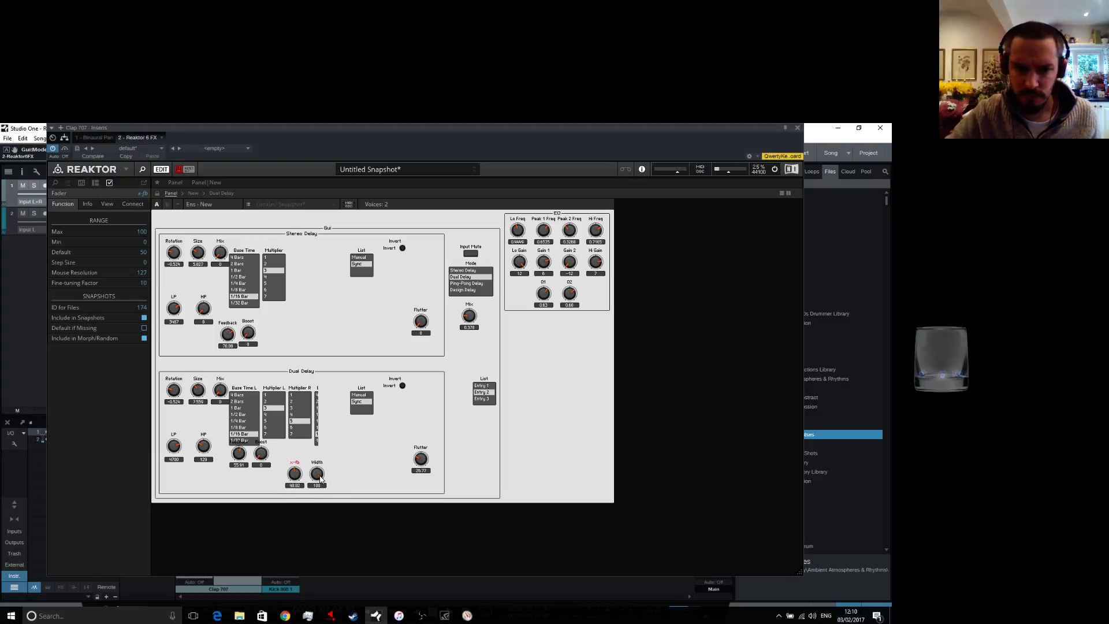
{"action": "left_click_drag", "start_coordinate": [322, 478], "coordinate": [313, 572]}
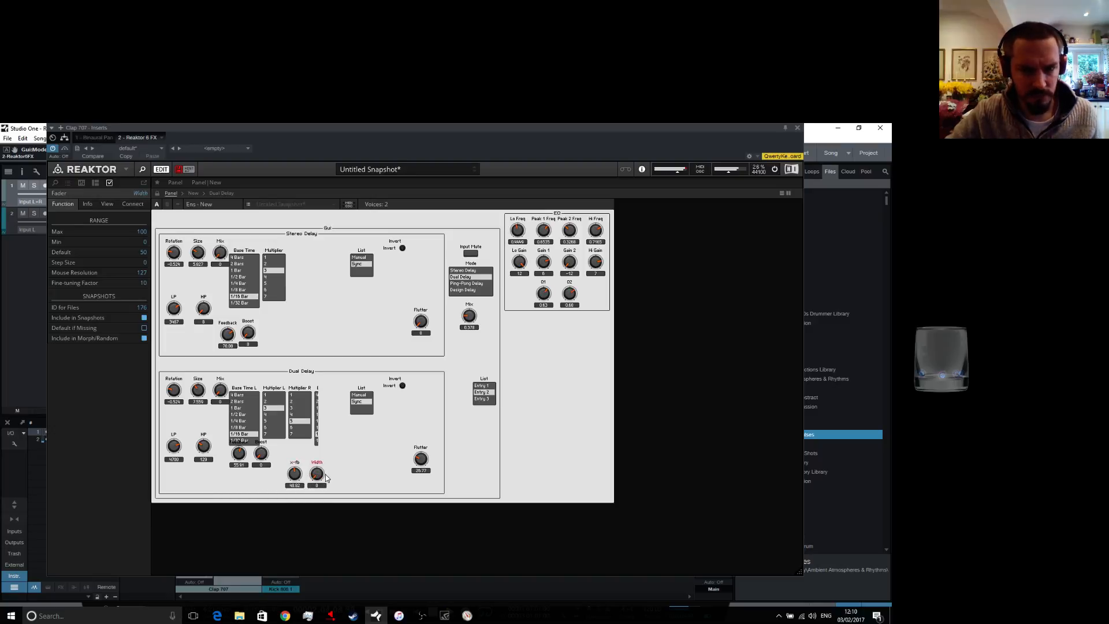
{"action": "left_click_drag", "start_coordinate": [319, 479], "coordinate": [343, 314]}
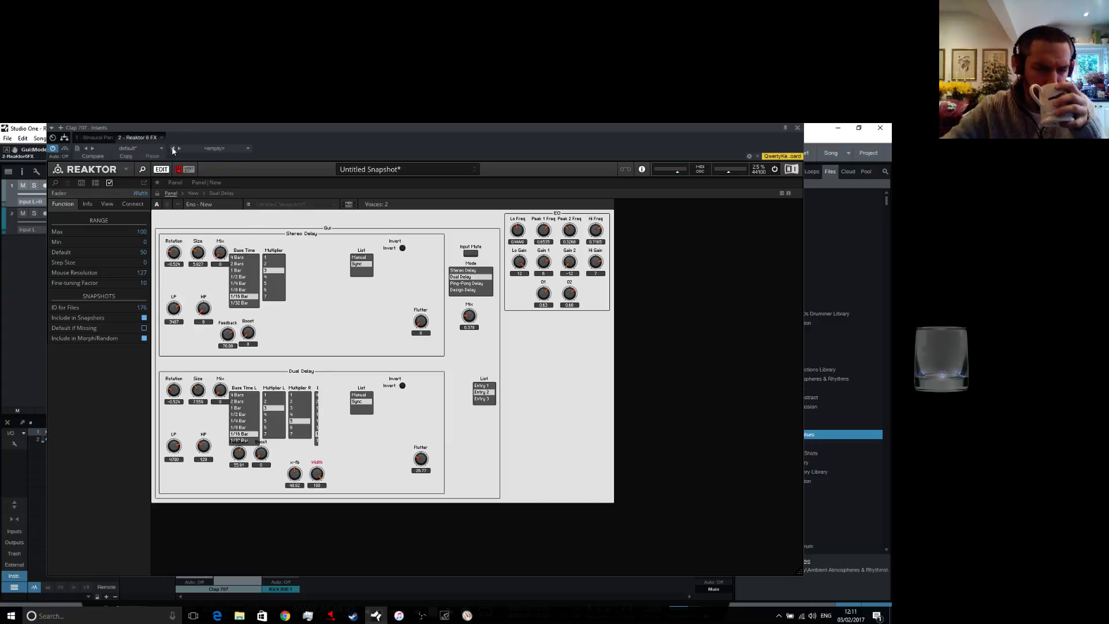
Set the Dual Delay Multiplier R to 2, x-fb to 0 and Width to about 46 on the panel
{"action": "left_click_drag", "start_coordinate": [299, 472], "coordinate": [299, 496]}
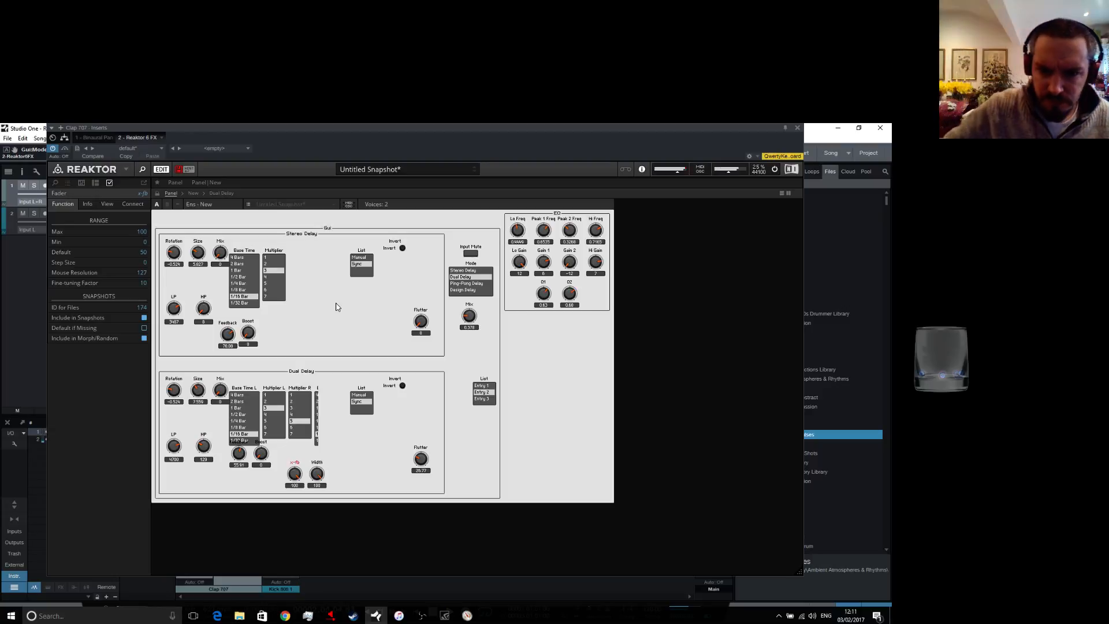
{"action": "left_click", "coordinate": [296, 407]}
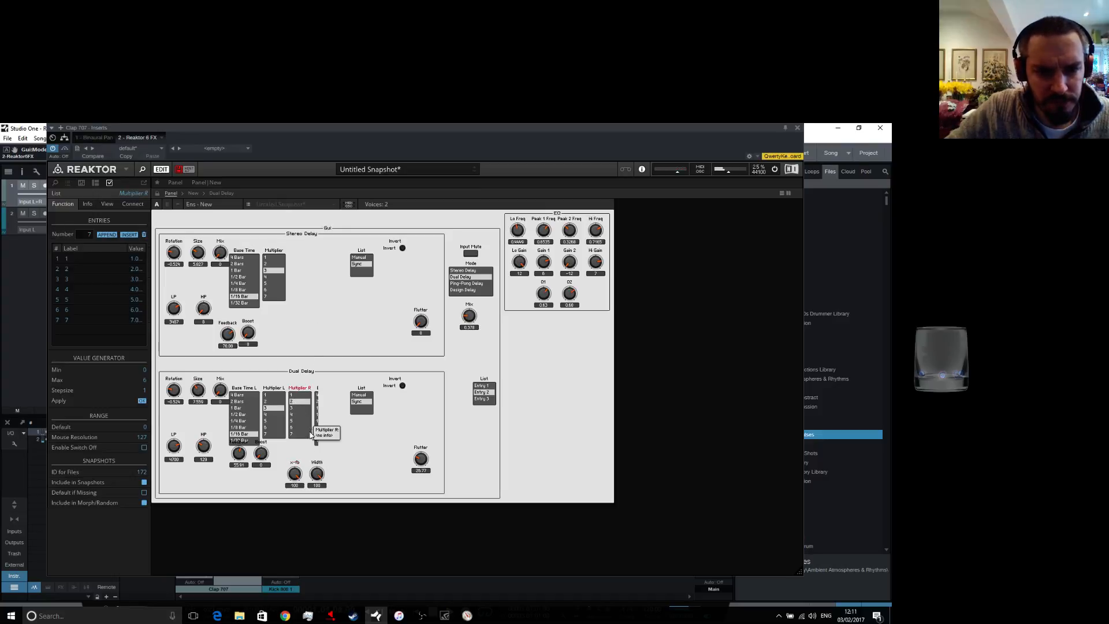
{"action": "left_click", "coordinate": [295, 474]}
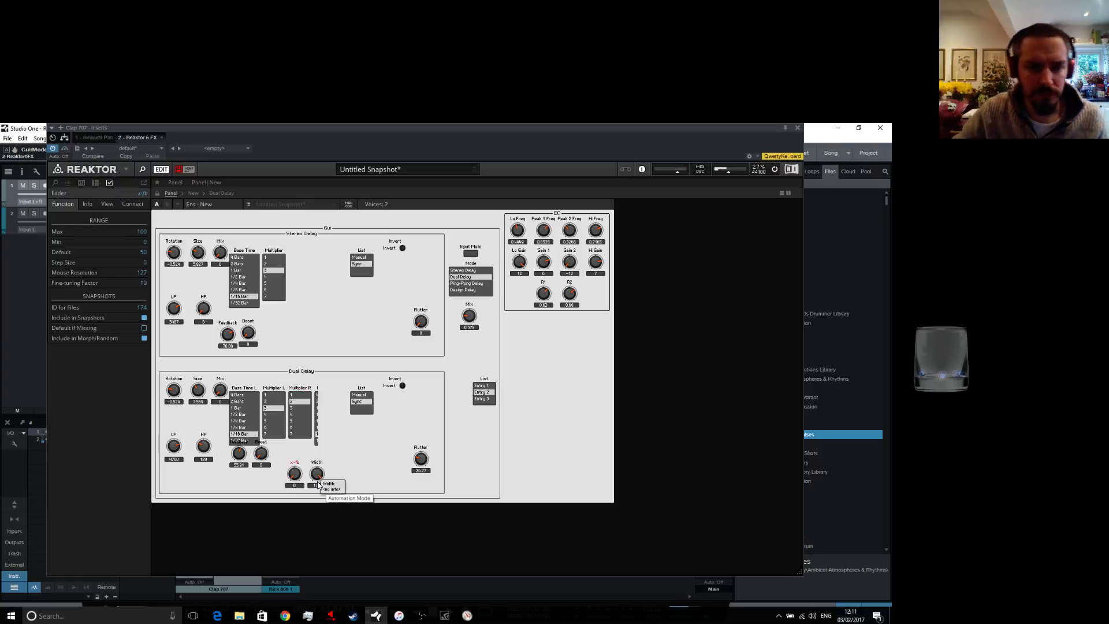
{"action": "left_click", "coordinate": [189, 170]}
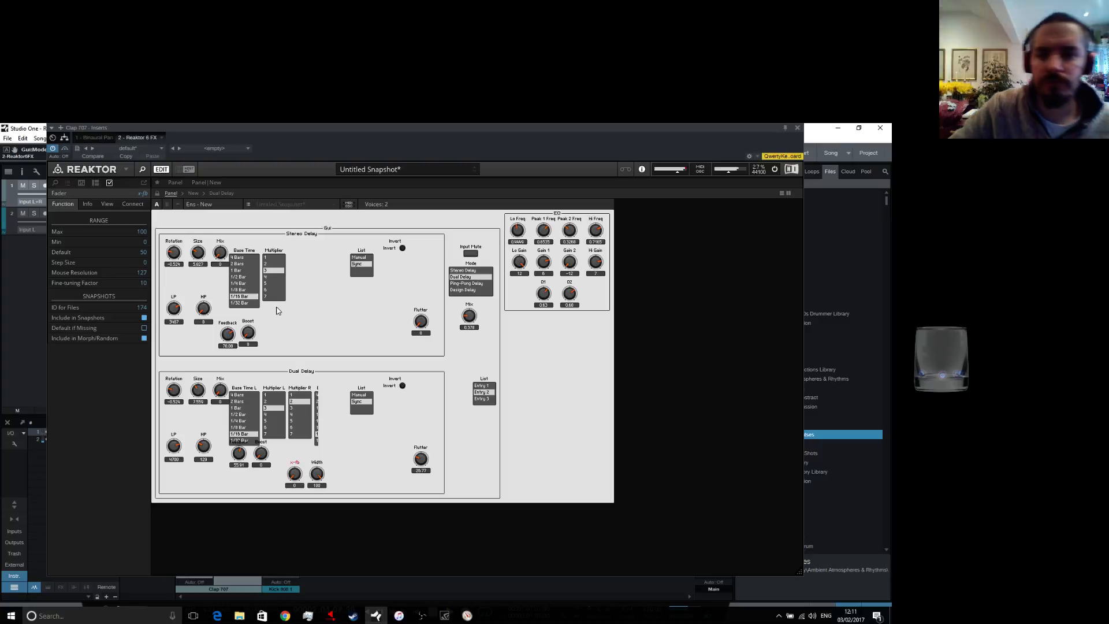
{"action": "left_click_drag", "start_coordinate": [320, 471], "coordinate": [323, 501]}
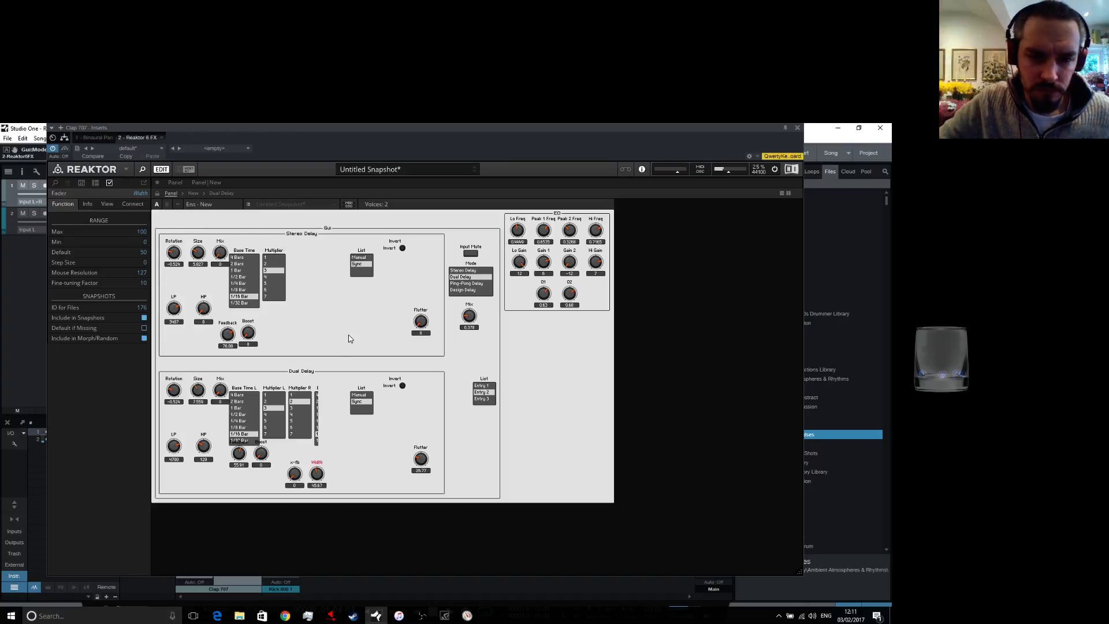
Reopen the Dual Delay structure, enlarging the plug-in window and moving the Out terminal outward to make room for modules
{"action": "left_click", "coordinate": [176, 183]}
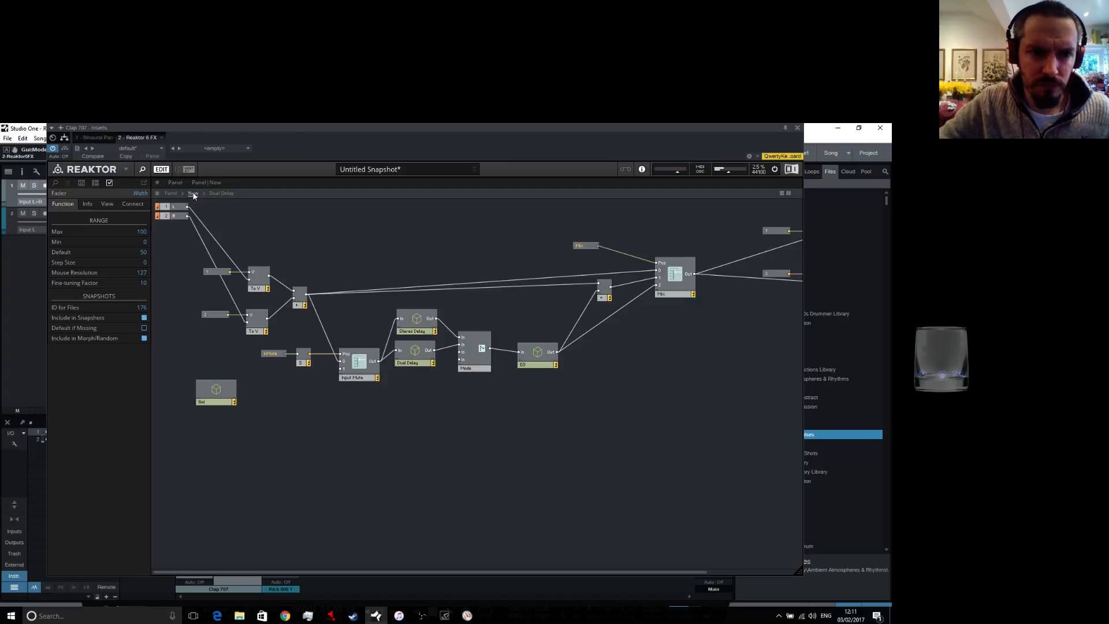
{"action": "left_click", "coordinate": [221, 193]}
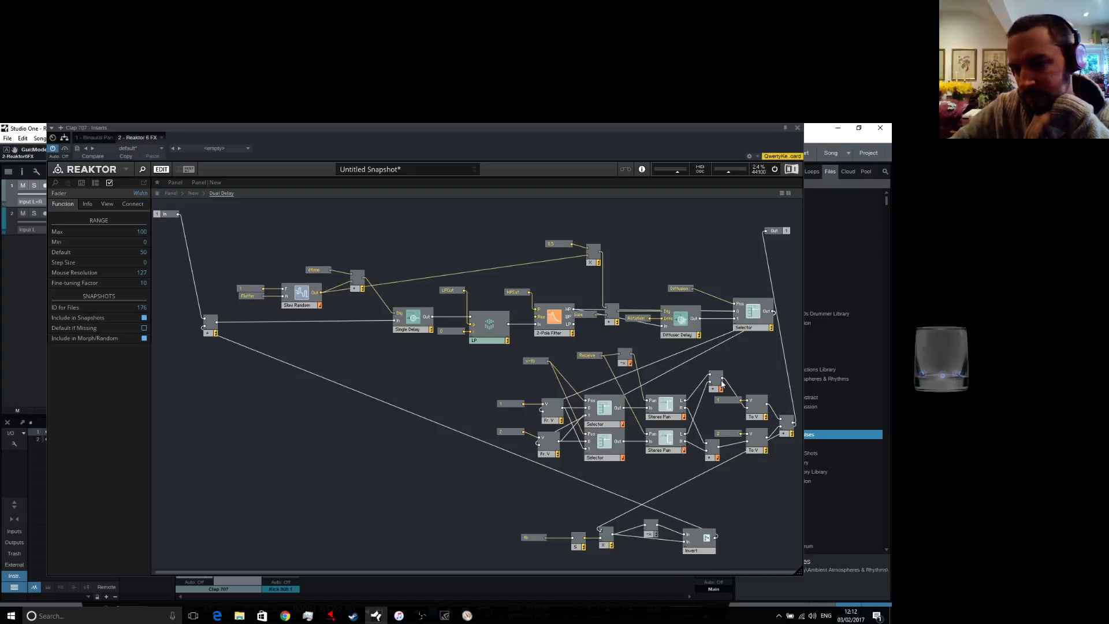
{"action": "left_click_drag", "start_coordinate": [718, 386], "coordinate": [709, 469]}
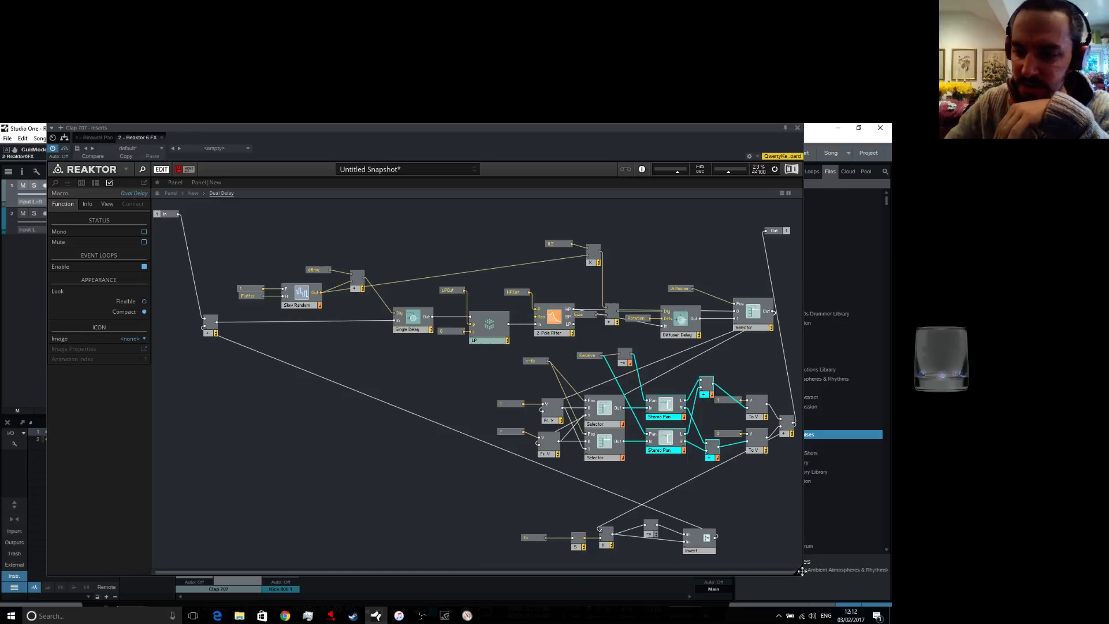
{"action": "left_click_drag", "start_coordinate": [804, 577], "coordinate": [893, 575]}
{"action": "left_click_drag", "start_coordinate": [625, 132], "coordinate": [380, 131]}
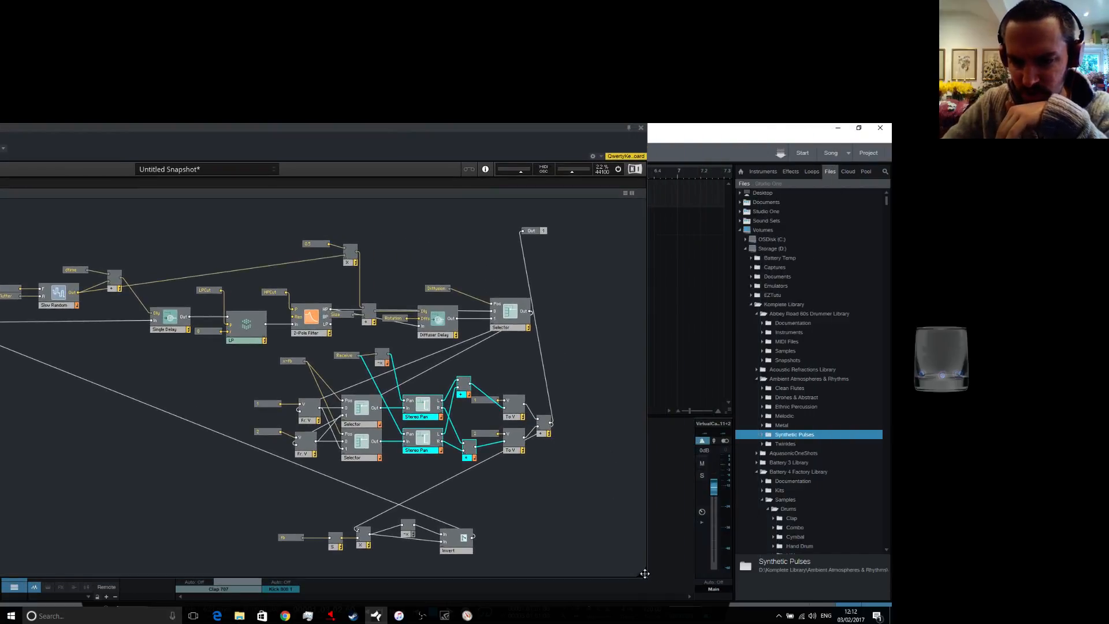
{"action": "left_click_drag", "start_coordinate": [643, 574], "coordinate": [681, 585]}
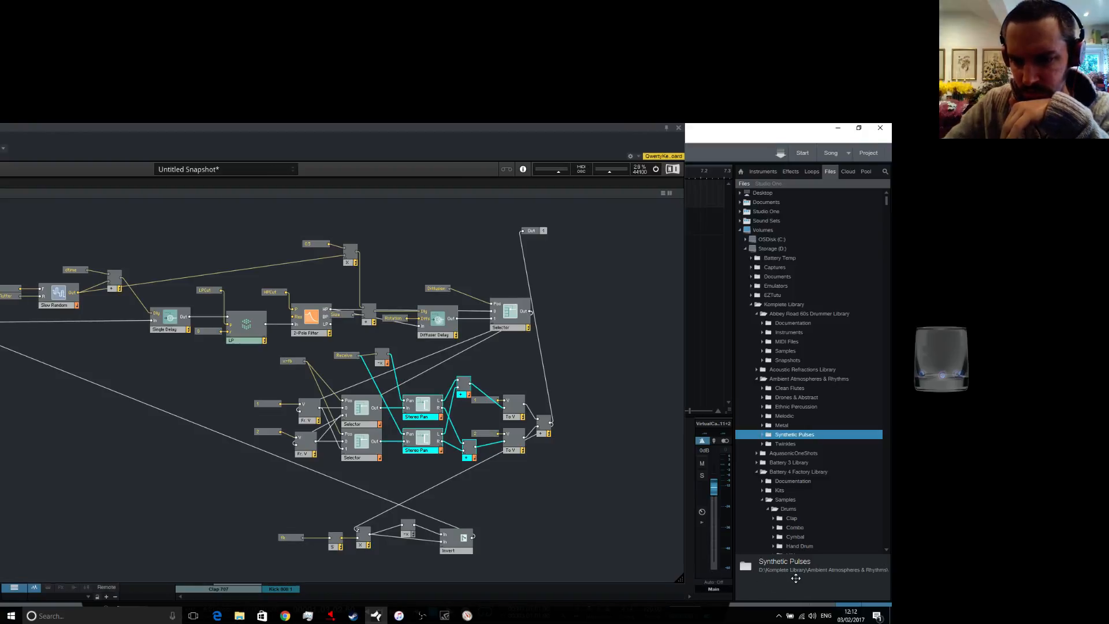
{"action": "left_click", "coordinate": [573, 494]}
{"action": "left_click_drag", "start_coordinate": [539, 235], "coordinate": [648, 276]}
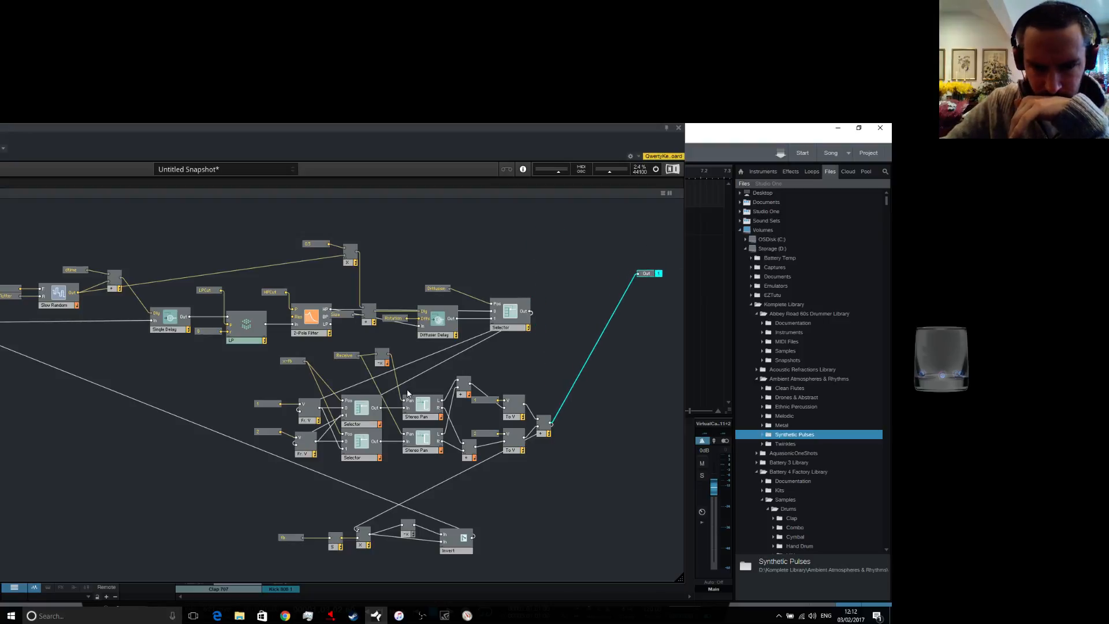
Delete the wires from both Selectors to the Stereo Pan modules and from the pan adders to the To Voice modules
{"action": "left_click_drag", "start_coordinate": [423, 379], "coordinate": [466, 472]}
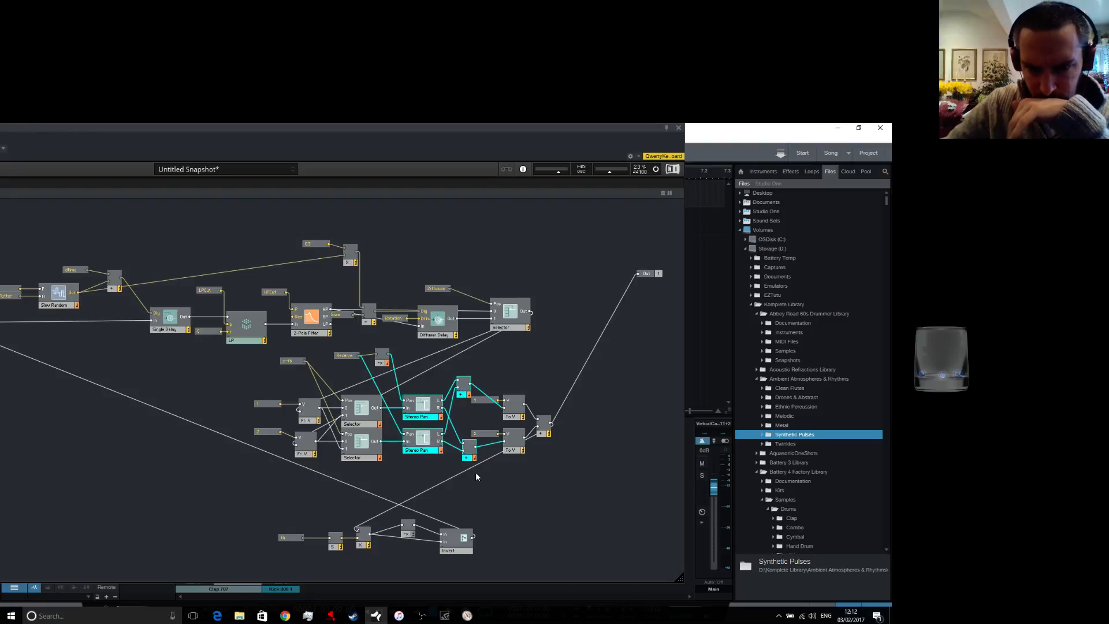
{"action": "left_click", "coordinate": [478, 474]}
{"action": "right_click", "coordinate": [487, 444]}
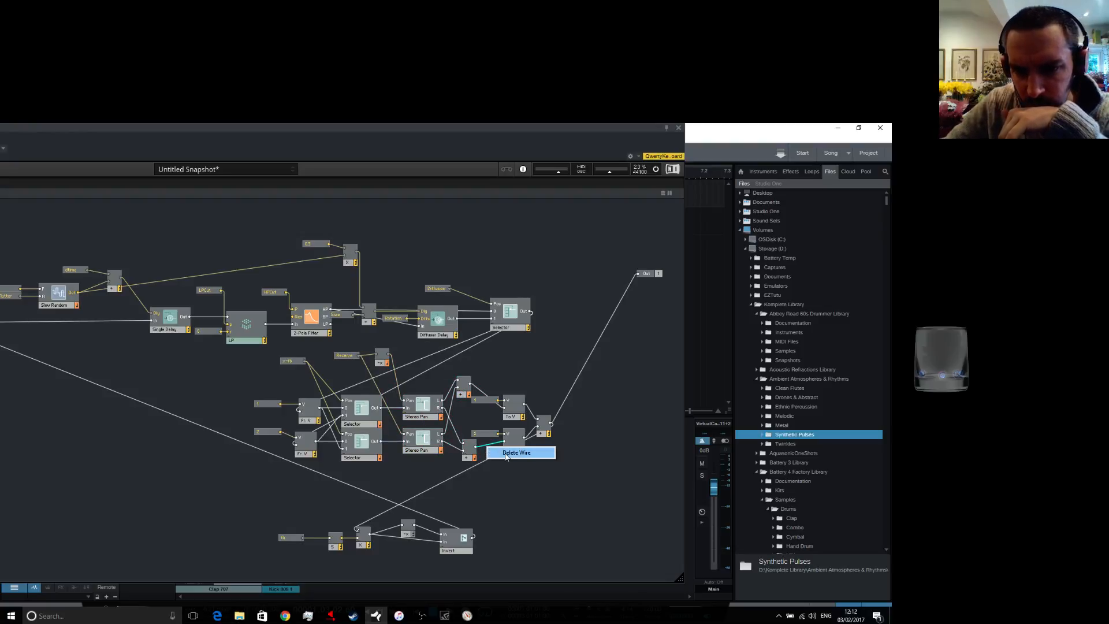
{"action": "left_click", "coordinate": [506, 453]}
{"action": "right_click", "coordinate": [475, 391]}
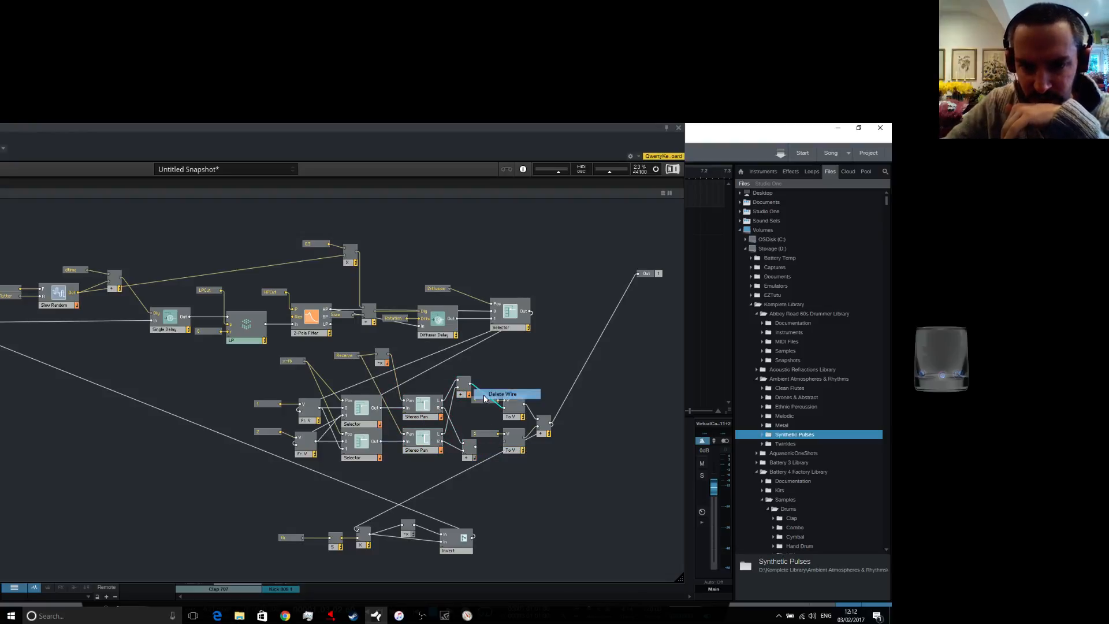
{"action": "left_click", "coordinate": [494, 395]}
{"action": "right_click", "coordinate": [395, 411]}
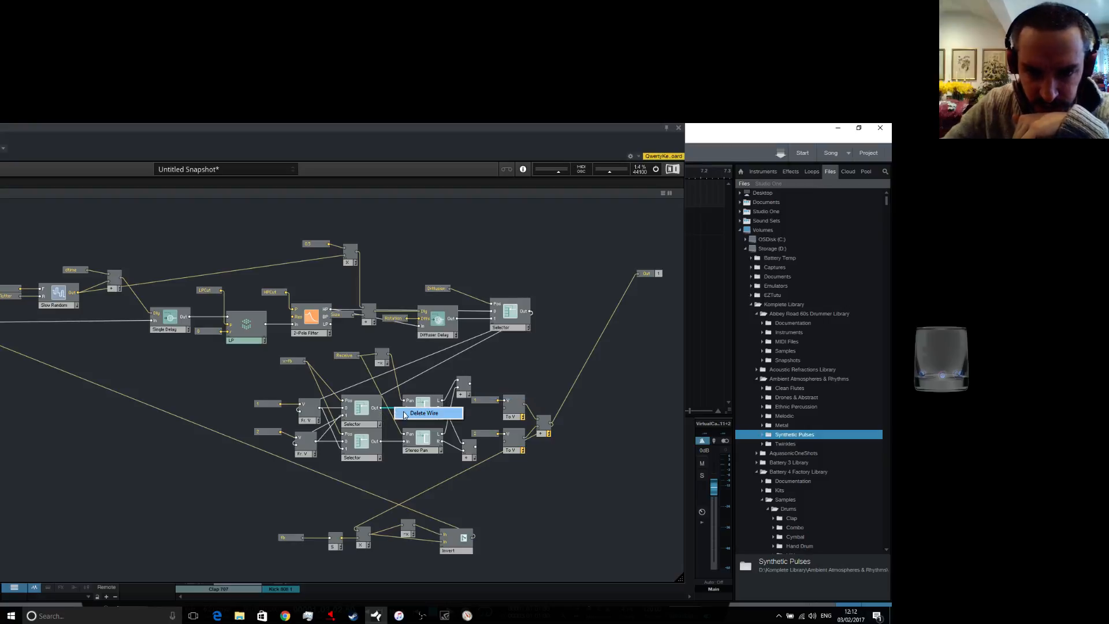
{"action": "left_click", "coordinate": [415, 414]}
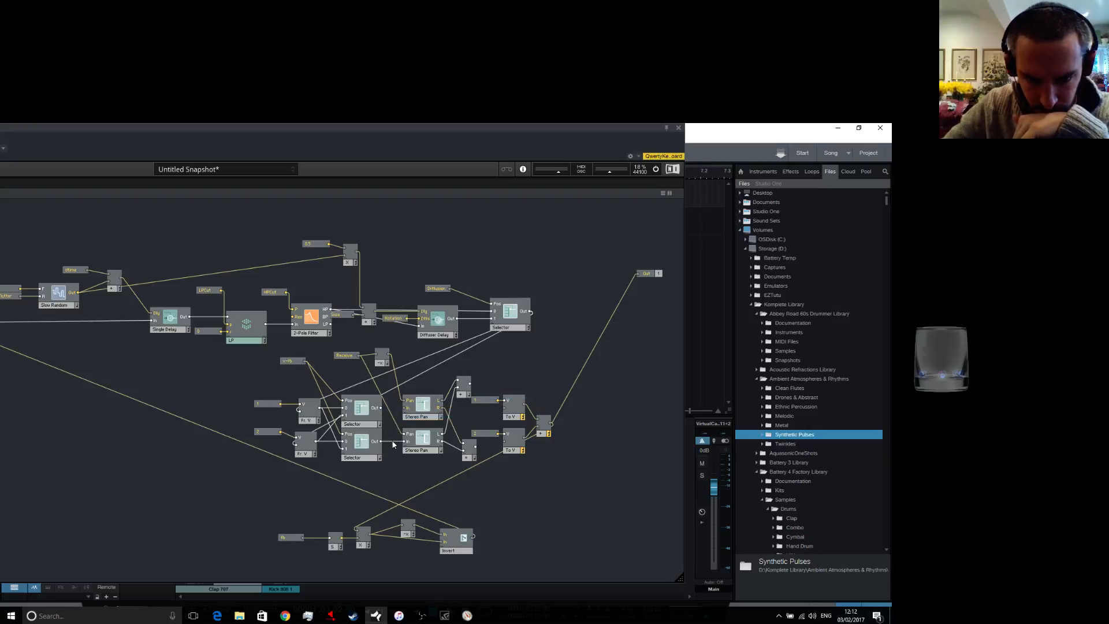
{"action": "right_click", "coordinate": [393, 444]}
{"action": "left_click", "coordinate": [412, 447]}
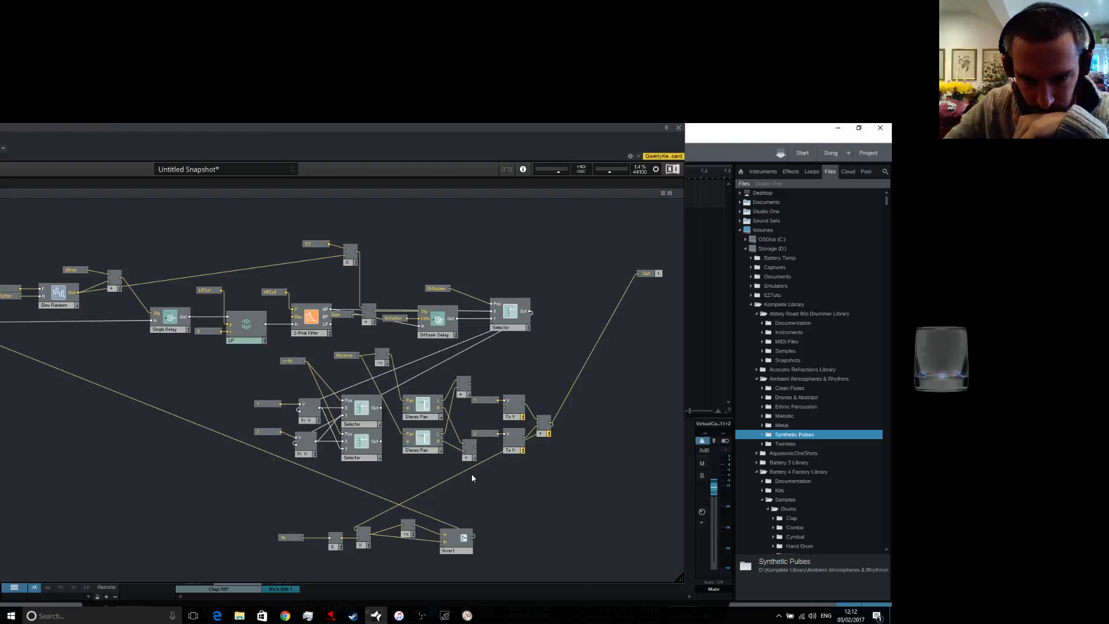
Move both Stereo Pan modules with their adders, plus the Width receive and its inverter, into the free area near the Out terminal
{"action": "left_click_drag", "start_coordinate": [472, 477], "coordinate": [436, 380]}
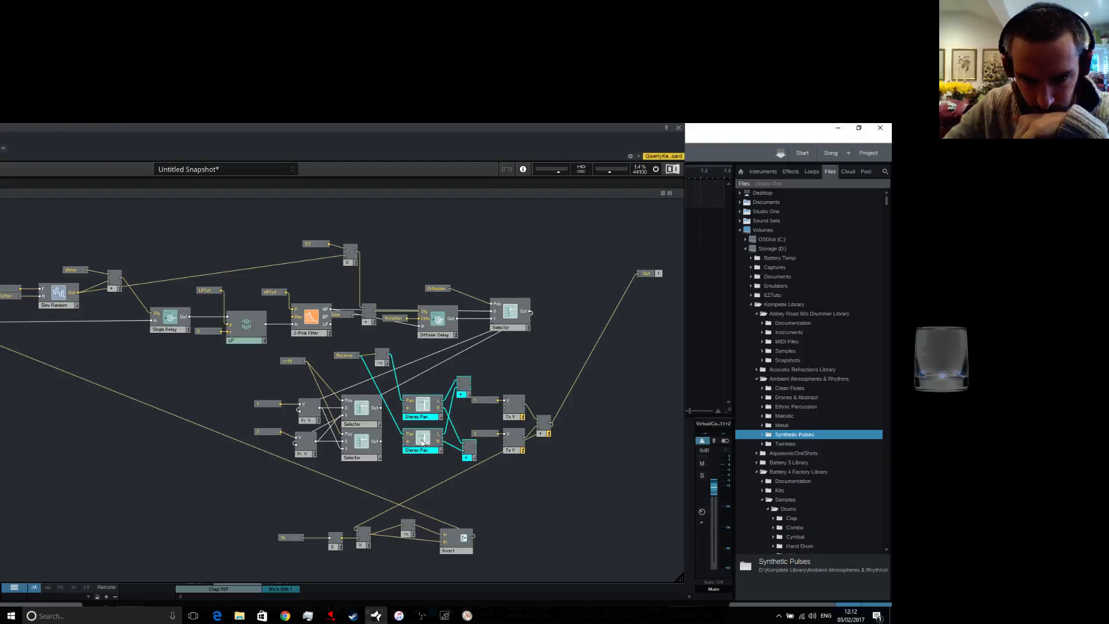
{"action": "left_click_drag", "start_coordinate": [423, 444], "coordinate": [578, 387]}
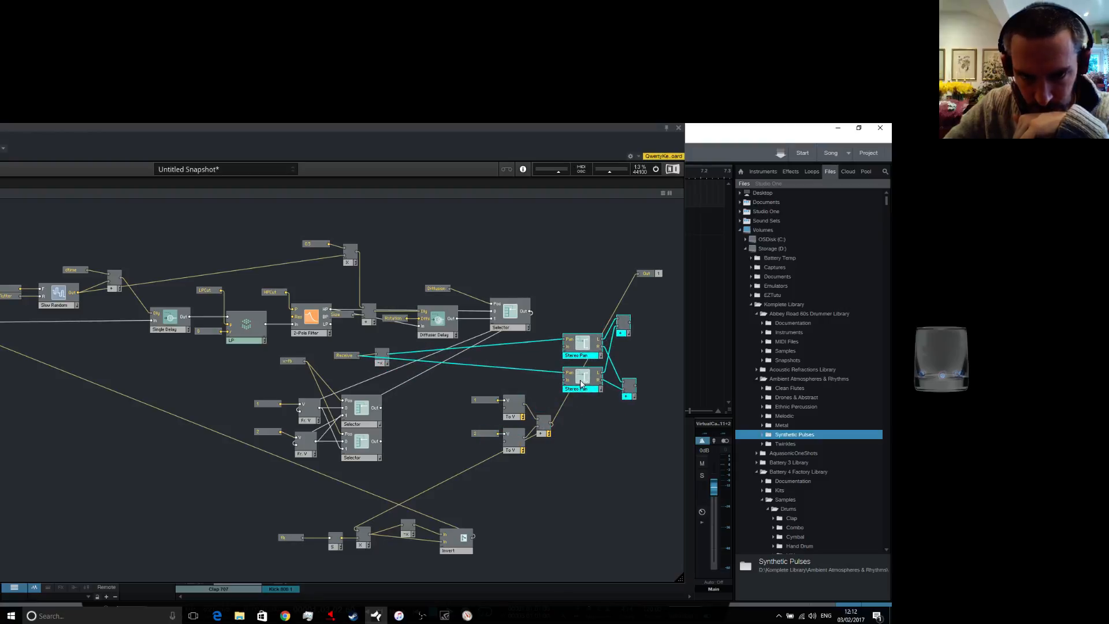
{"action": "left_click_drag", "start_coordinate": [388, 377], "coordinate": [332, 342]}
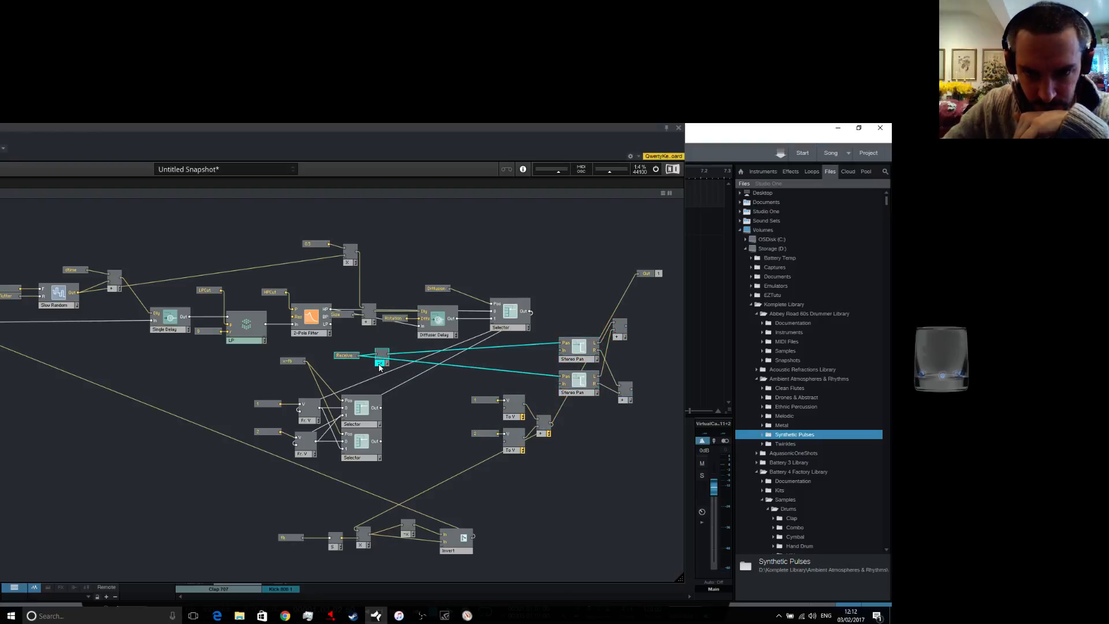
{"action": "left_click_drag", "start_coordinate": [380, 369], "coordinate": [588, 292]}
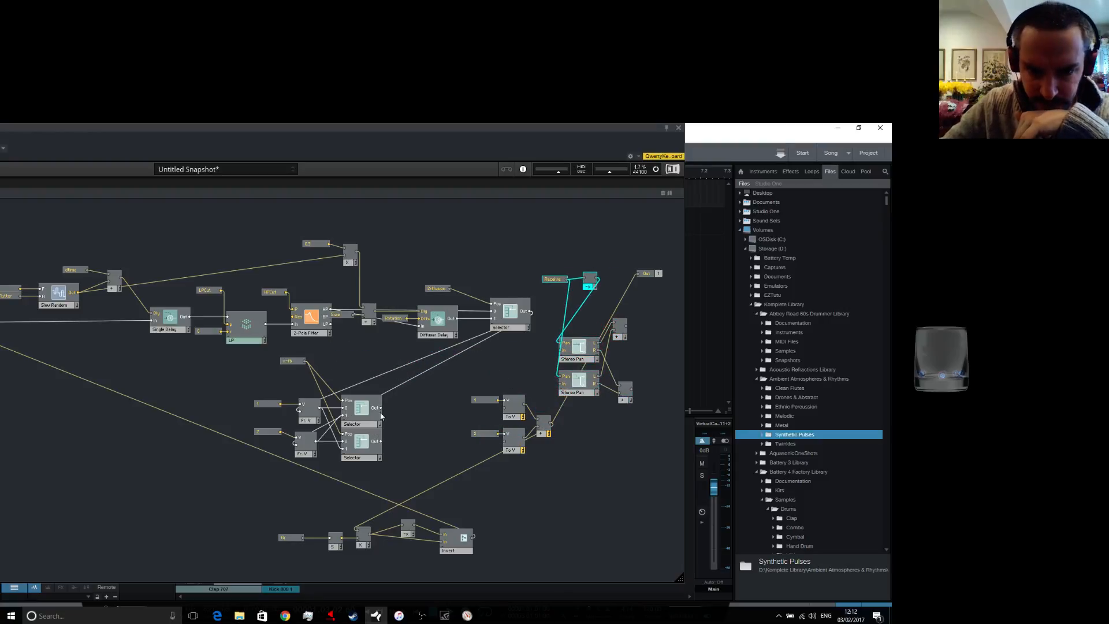
Connect the outputs of the two lower Selectors directly to their corresponding To Voice modules
{"action": "left_click_drag", "start_coordinate": [381, 408], "coordinate": [504, 414]}
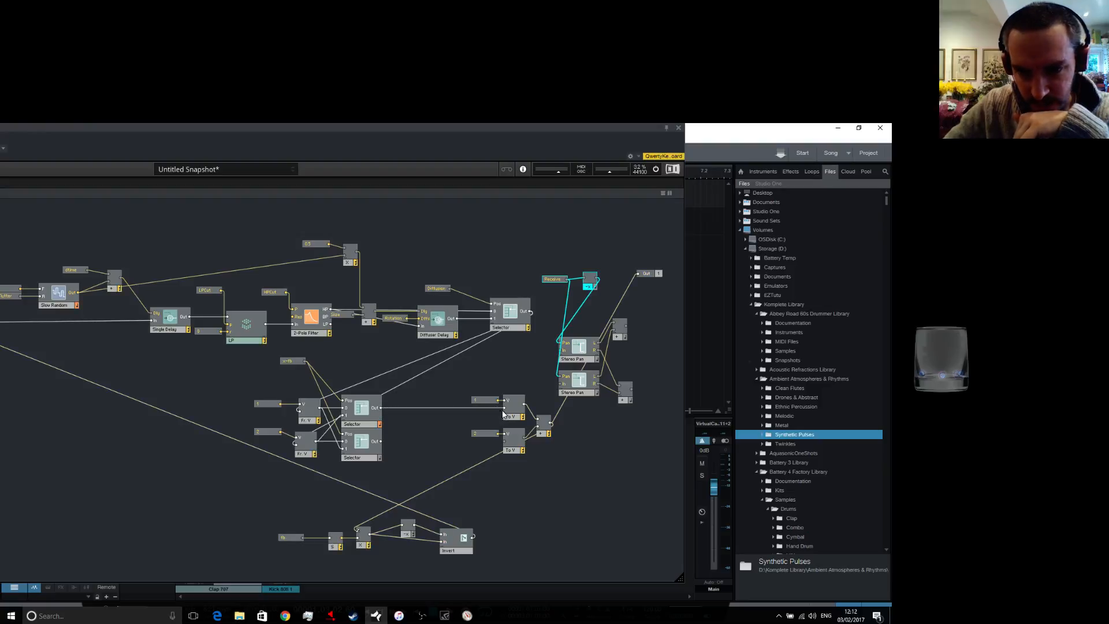
{"action": "left_click_drag", "start_coordinate": [381, 442], "coordinate": [450, 462]}
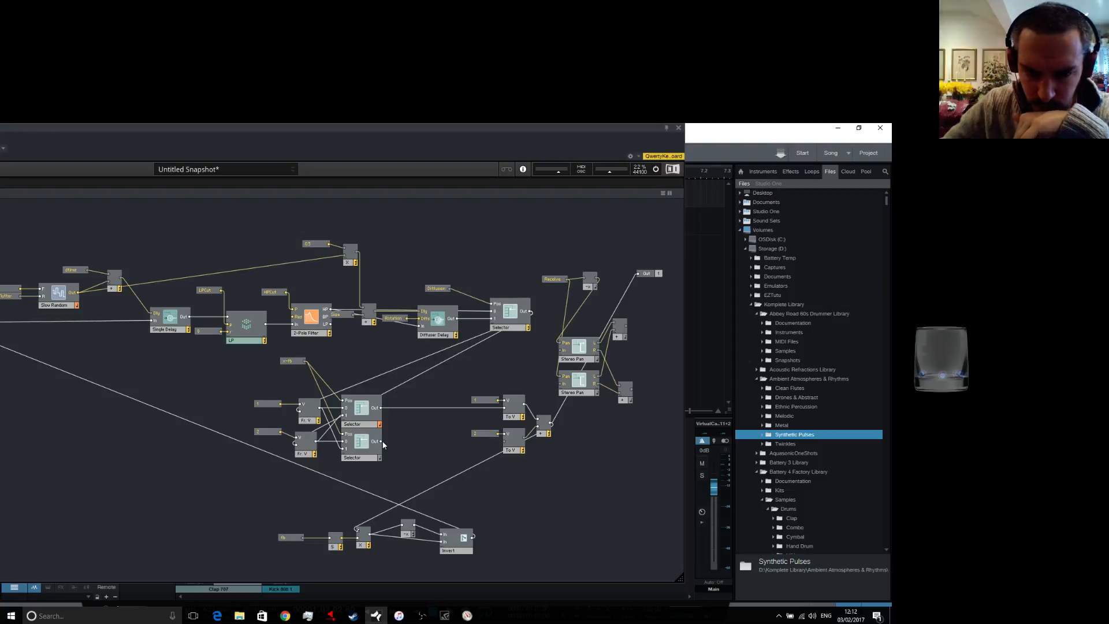
{"action": "left_click_drag", "start_coordinate": [381, 441], "coordinate": [466, 441]}
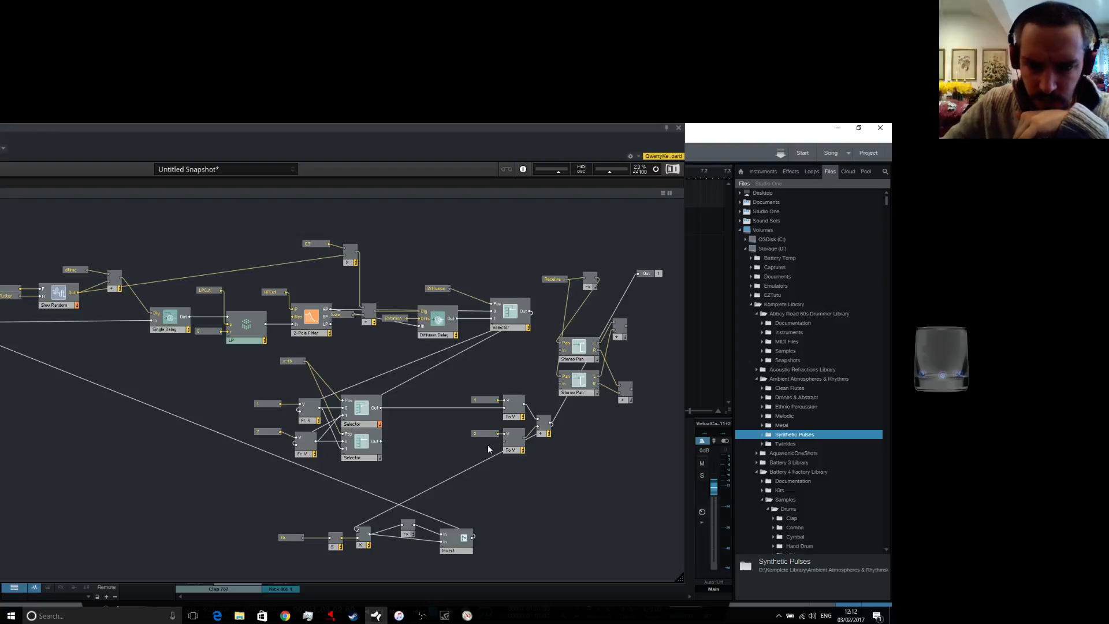
{"action": "left_click_drag", "start_coordinate": [381, 443], "coordinate": [512, 447]}
Move the To Voice modules and their adder closer to the Selectors, and place the Out terminal below the Stereo Pan group
{"action": "left_click_drag", "start_coordinate": [507, 382], "coordinate": [558, 426]}
{"action": "left_click_drag", "start_coordinate": [477, 379], "coordinate": [549, 456]}
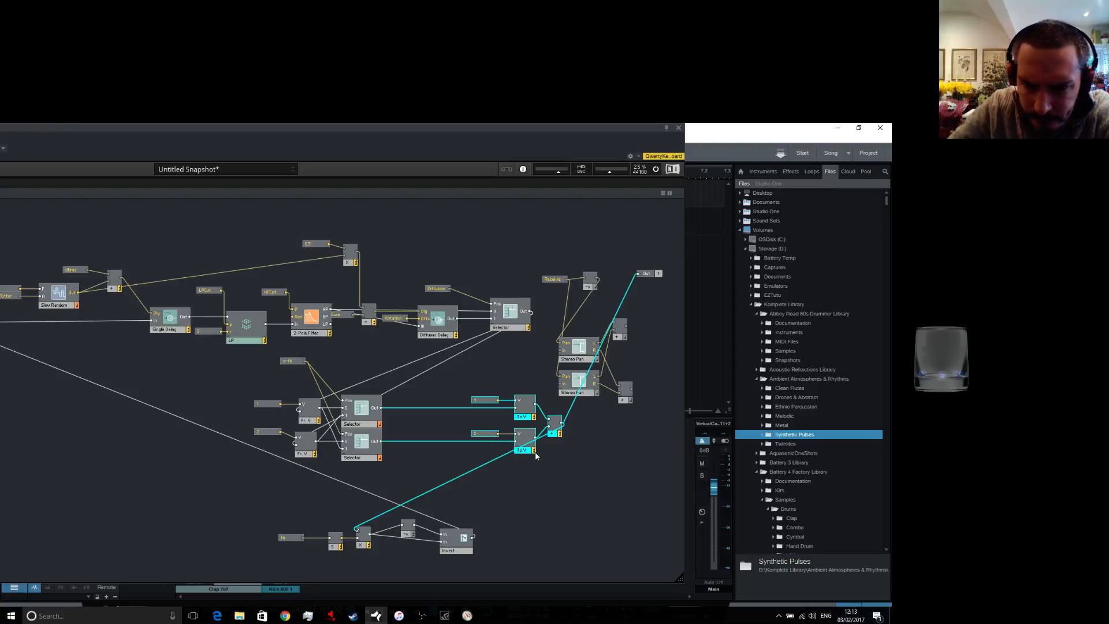
{"action": "left_click_drag", "start_coordinate": [526, 448], "coordinate": [456, 456]}
{"action": "left_click", "coordinate": [556, 441]}
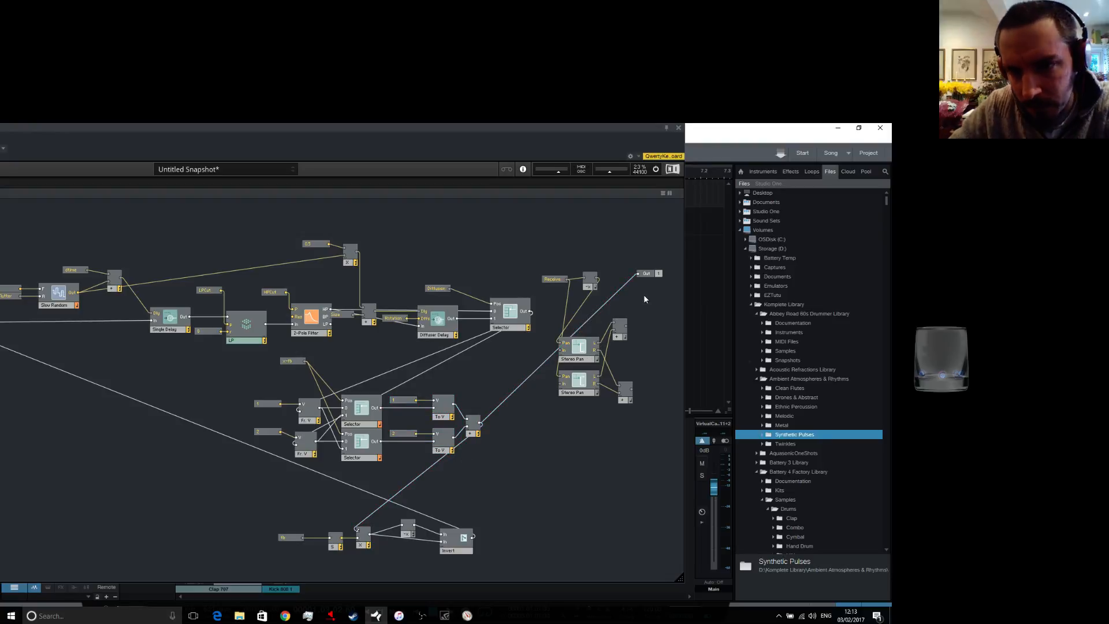
{"action": "left_click_drag", "start_coordinate": [652, 276], "coordinate": [630, 532]}
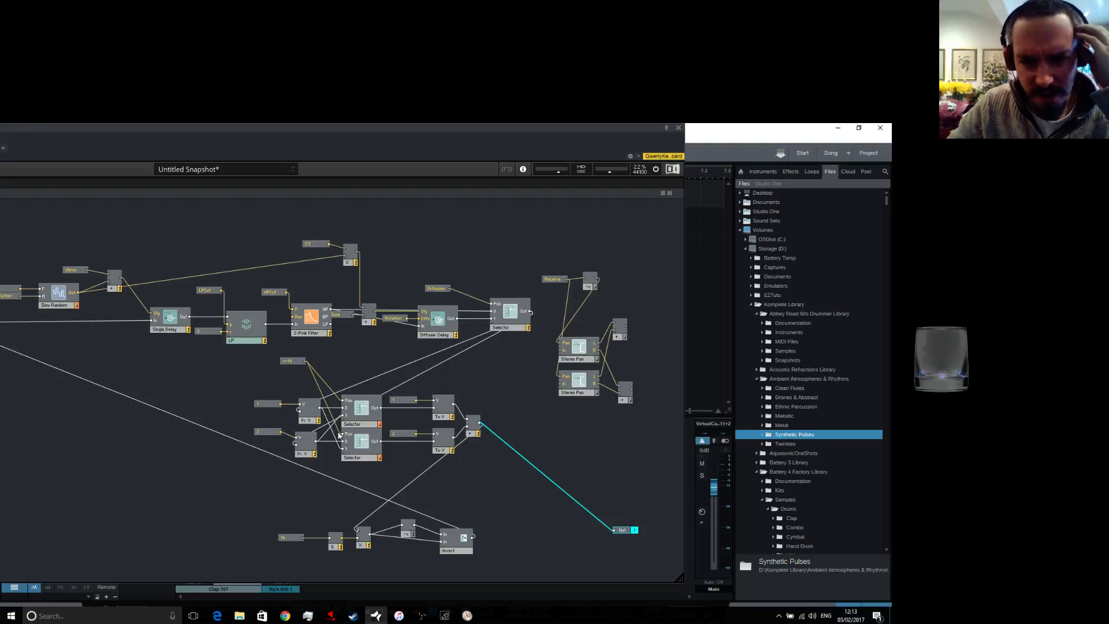
Copy the two From Voice modules with their constants and paste them below the Stereo Pan modules
{"action": "left_click_drag", "start_coordinate": [254, 389], "coordinate": [322, 473]}
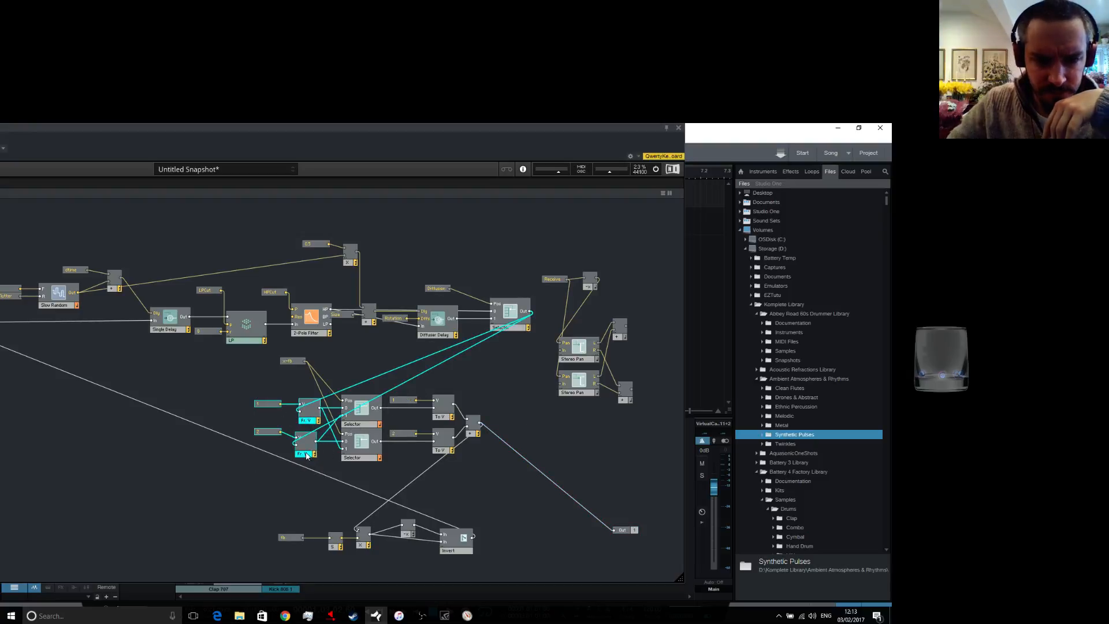
{"action": "right_click", "coordinate": [310, 459]}
{"action": "left_click", "coordinate": [340, 511]}
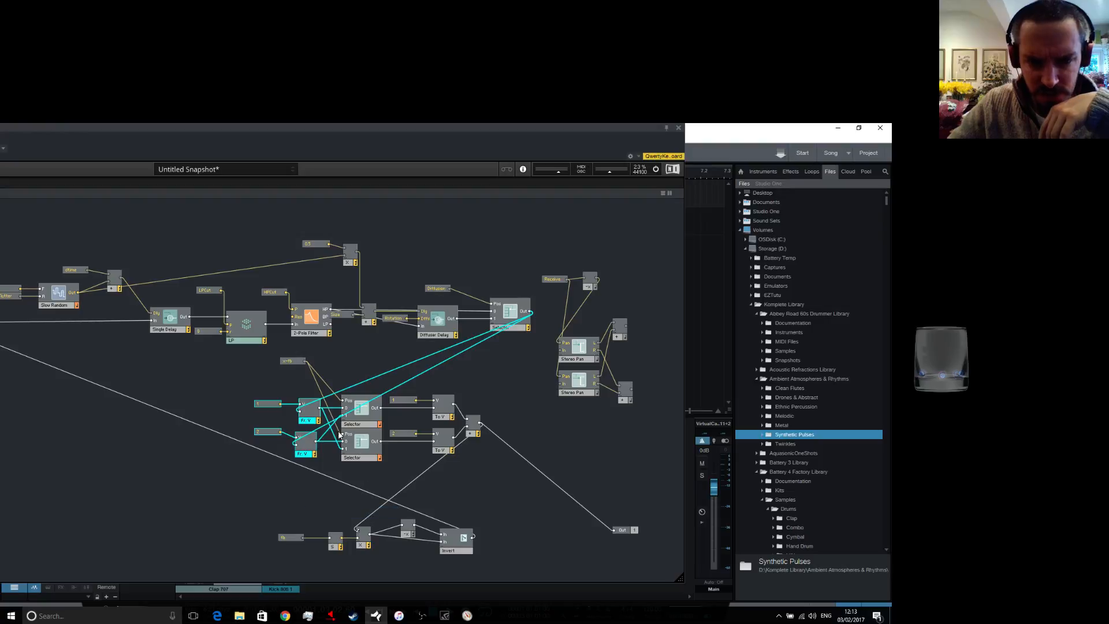
{"action": "right_click", "coordinate": [590, 422]}
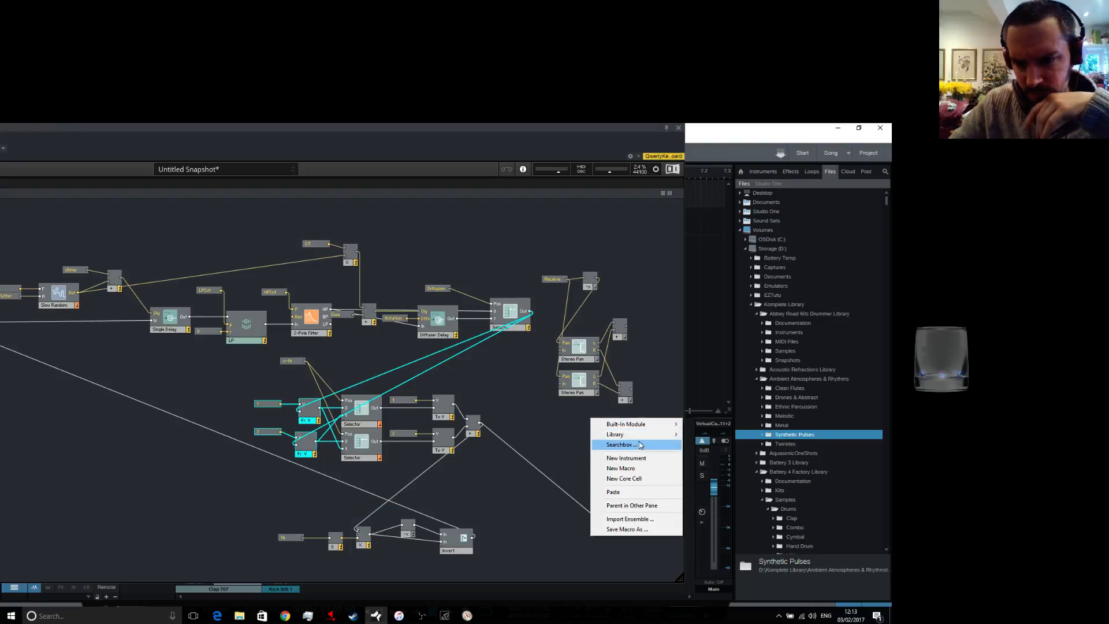
{"action": "left_click", "coordinate": [640, 493]}
{"action": "left_click_drag", "start_coordinate": [649, 440], "coordinate": [625, 438]}
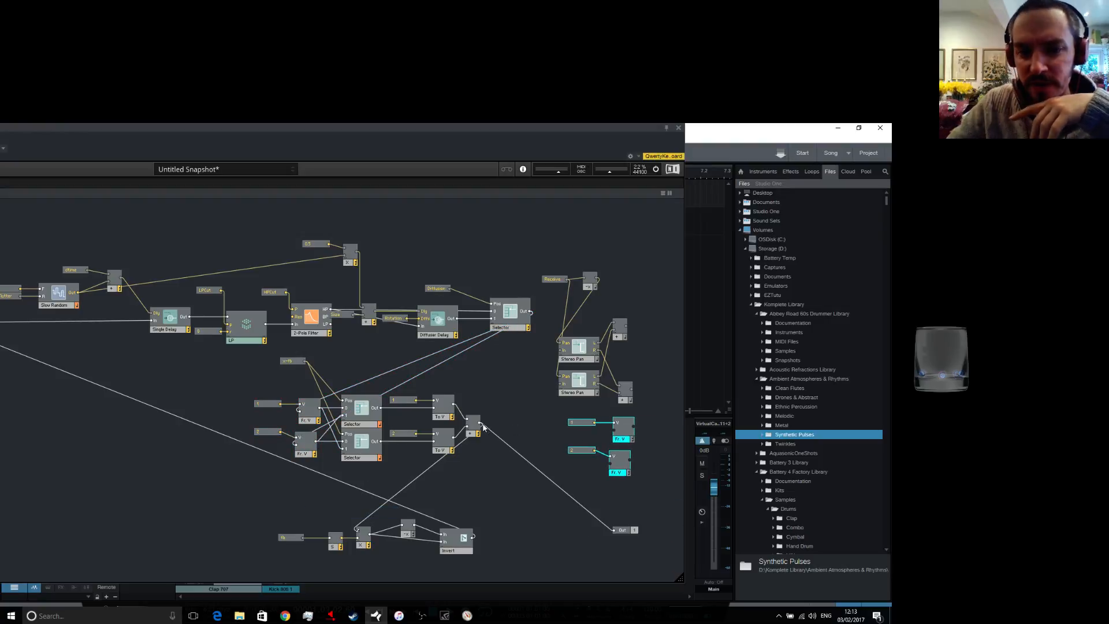
Connect the adder after the To Voice modules to both pasted From Voice modules and shift the copies closer to it
{"action": "left_click_drag", "start_coordinate": [482, 428], "coordinate": [615, 436]}
{"action": "left_click_drag", "start_coordinate": [483, 427], "coordinate": [610, 469]}
{"action": "left_click_drag", "start_coordinate": [621, 431], "coordinate": [598, 430]}
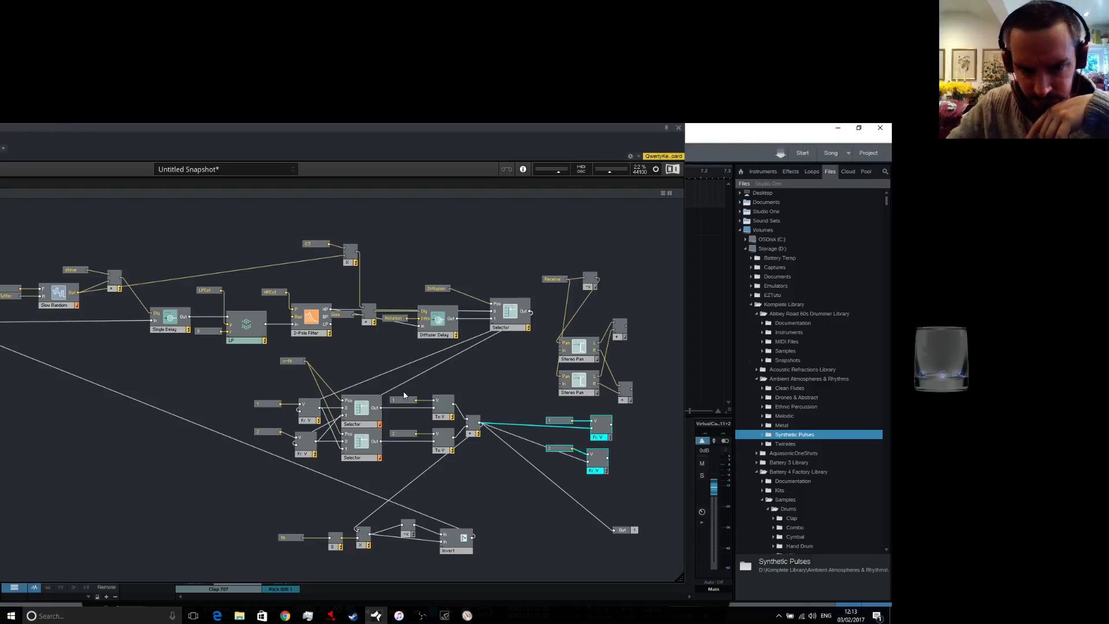
Copy the two To Voice modules with their constants, align the From Voice copies, and paste the To Voice pair beyond them
{"action": "left_click_drag", "start_coordinate": [390, 376], "coordinate": [462, 465]}
{"action": "right_click", "coordinate": [442, 440]}
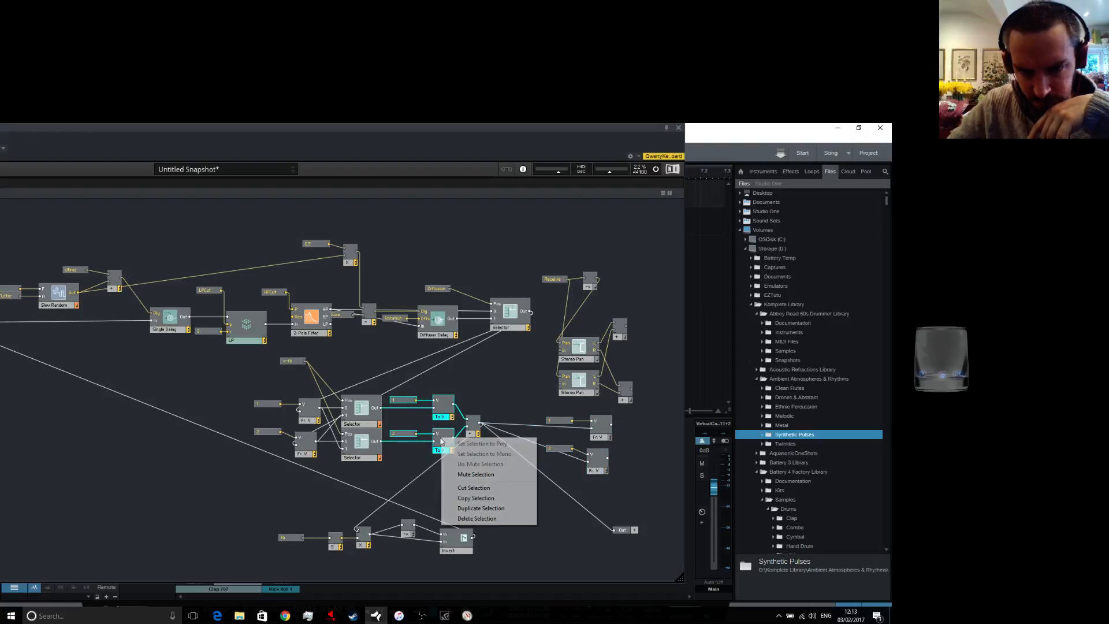
{"action": "left_click", "coordinate": [479, 500]}
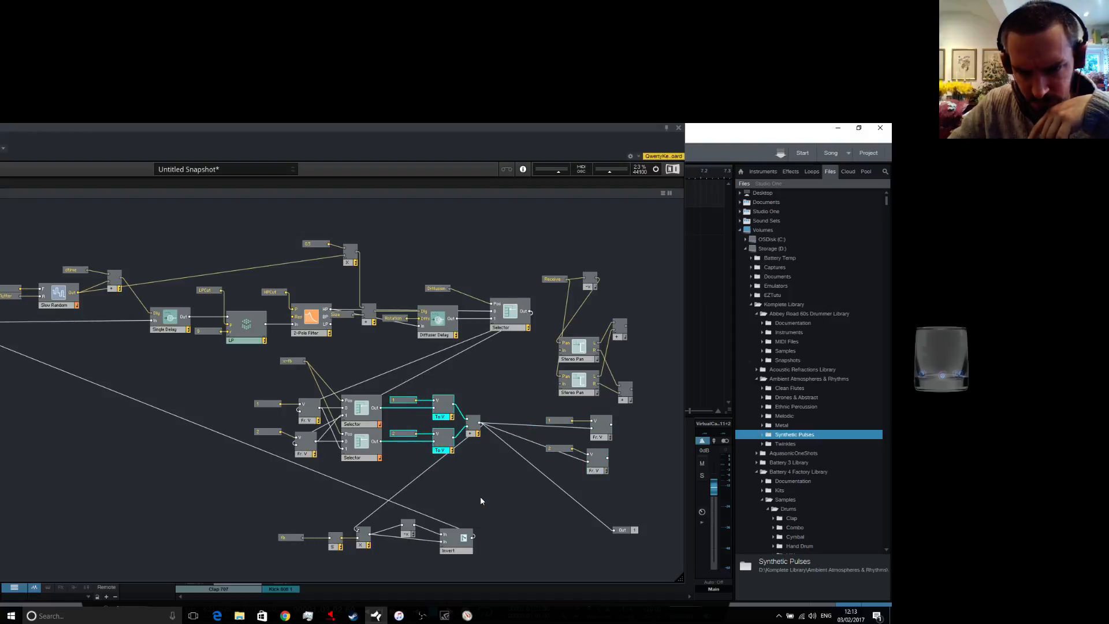
{"action": "left_click_drag", "start_coordinate": [605, 441], "coordinate": [595, 469]}
{"action": "right_click", "coordinate": [651, 465]}
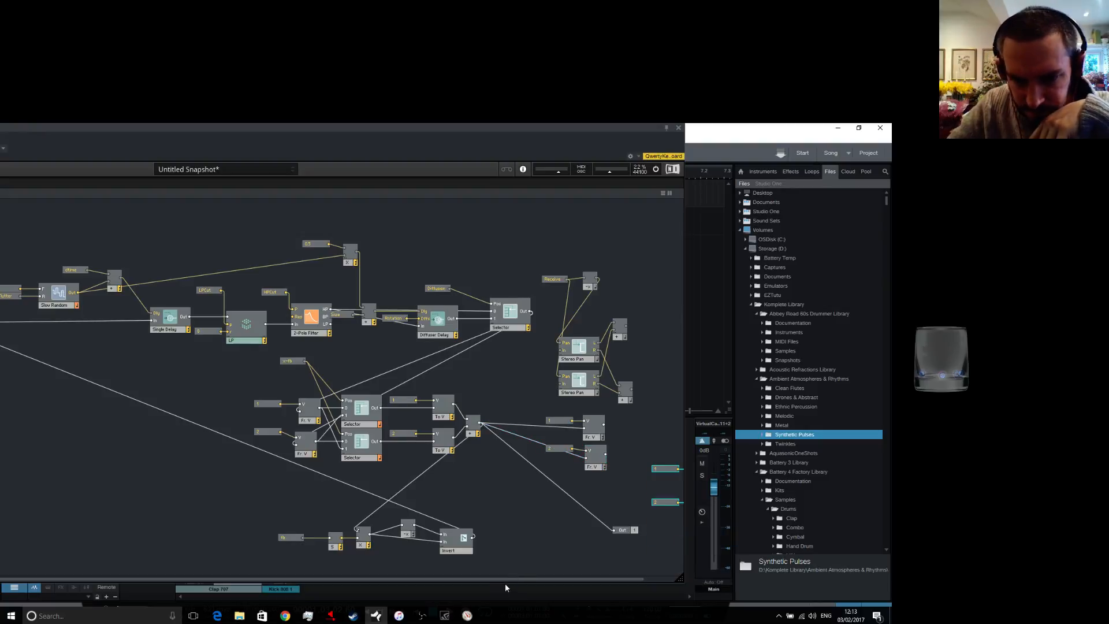
Wire the From Voice copies into the Stereo Pan inputs and the two pan adders into the To Voice copies
{"action": "left_click_drag", "start_coordinate": [510, 577], "coordinate": [559, 573]}
{"action": "left_click_drag", "start_coordinate": [580, 485], "coordinate": [542, 426]}
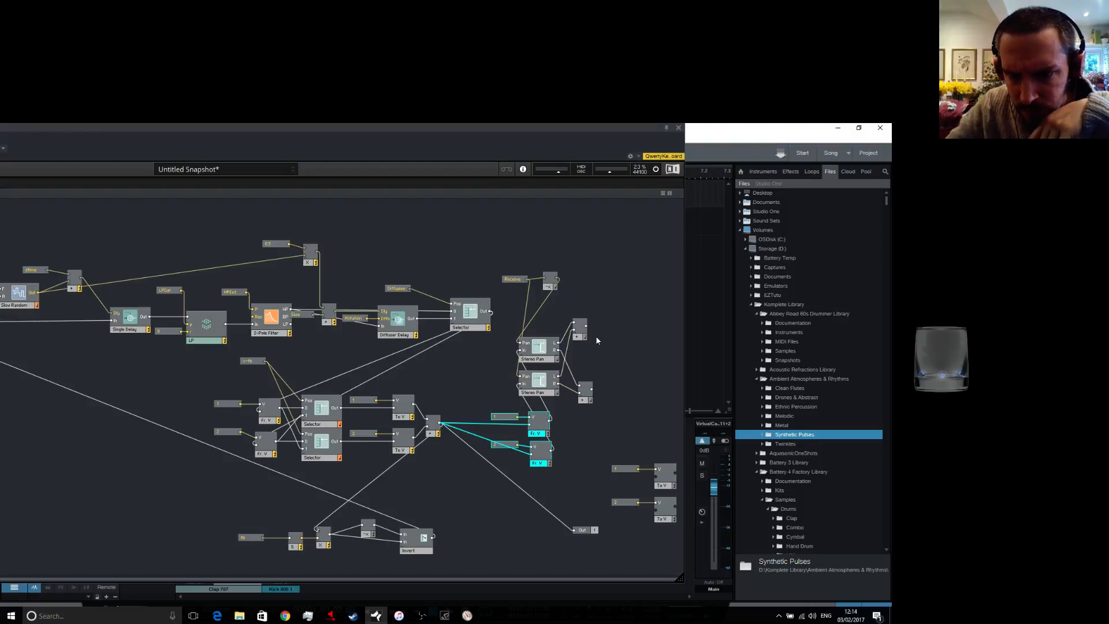
{"action": "left_click_drag", "start_coordinate": [587, 329], "coordinate": [657, 471]}
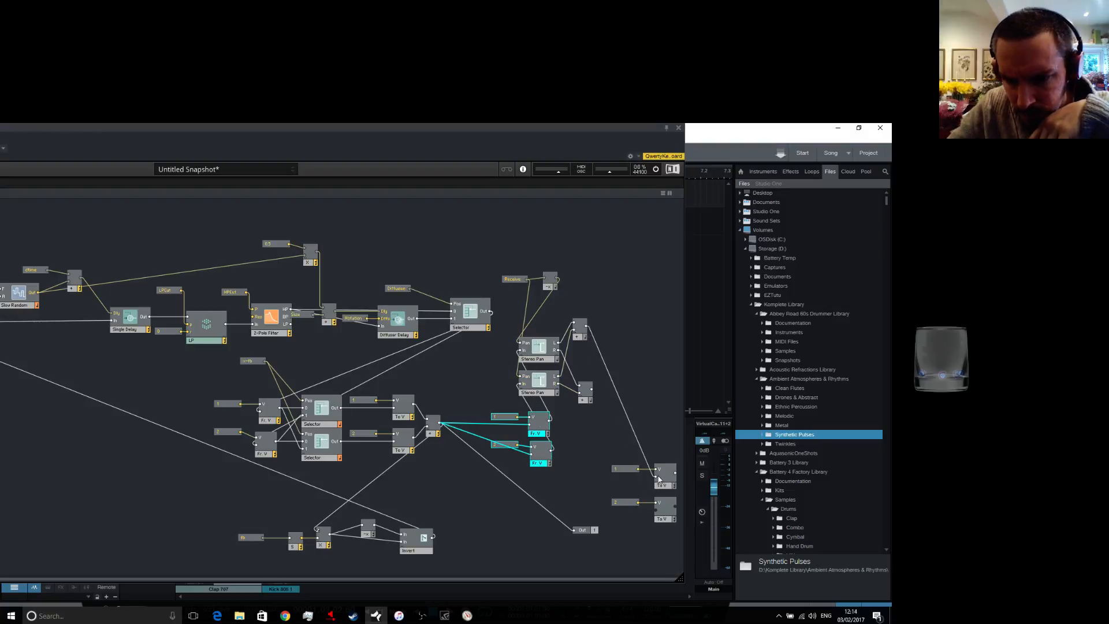
{"action": "left_click_drag", "start_coordinate": [592, 388], "coordinate": [658, 509]}
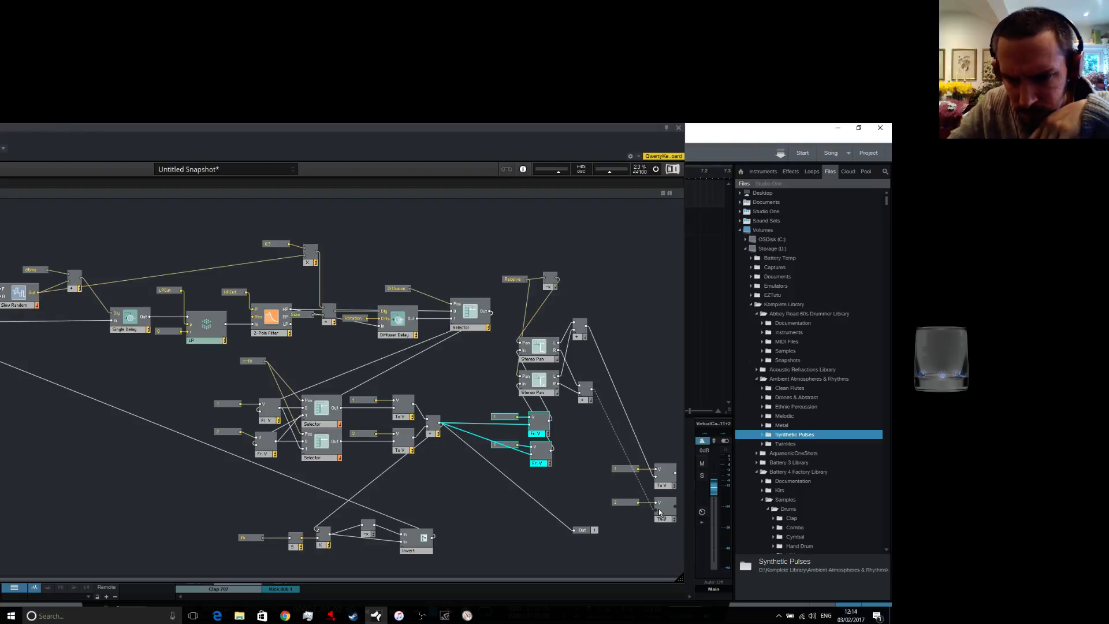
Copy the adder, paste it above the new To Voice modules, wire both of their outputs into it, and connect it to Out
{"action": "left_click", "coordinate": [431, 426]}
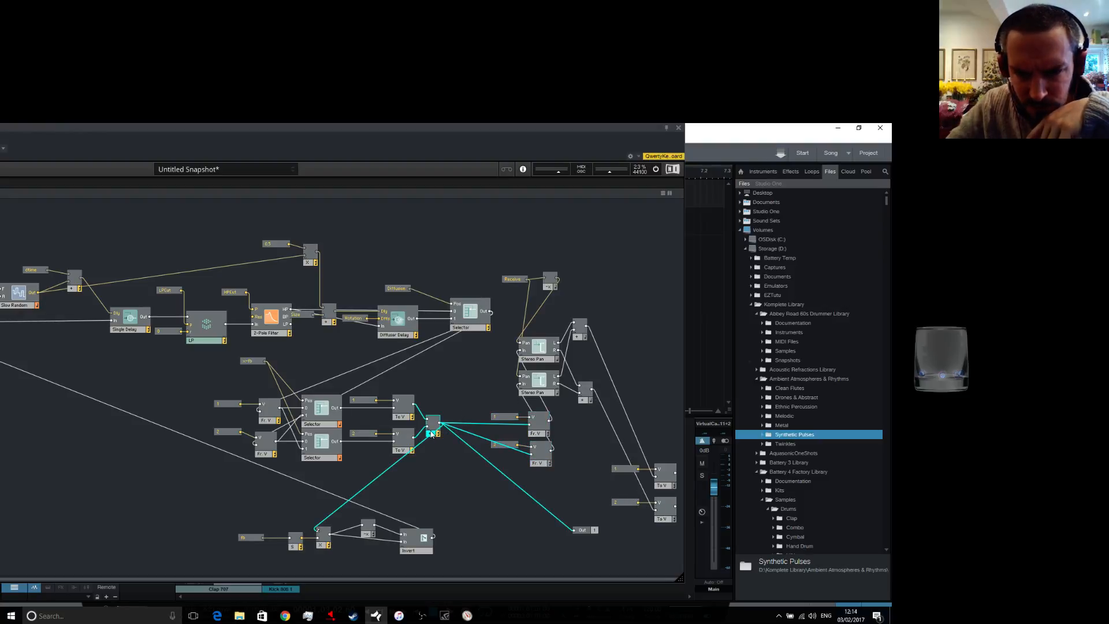
{"action": "right_click", "coordinate": [431, 426]}
{"action": "left_click", "coordinate": [459, 463]}
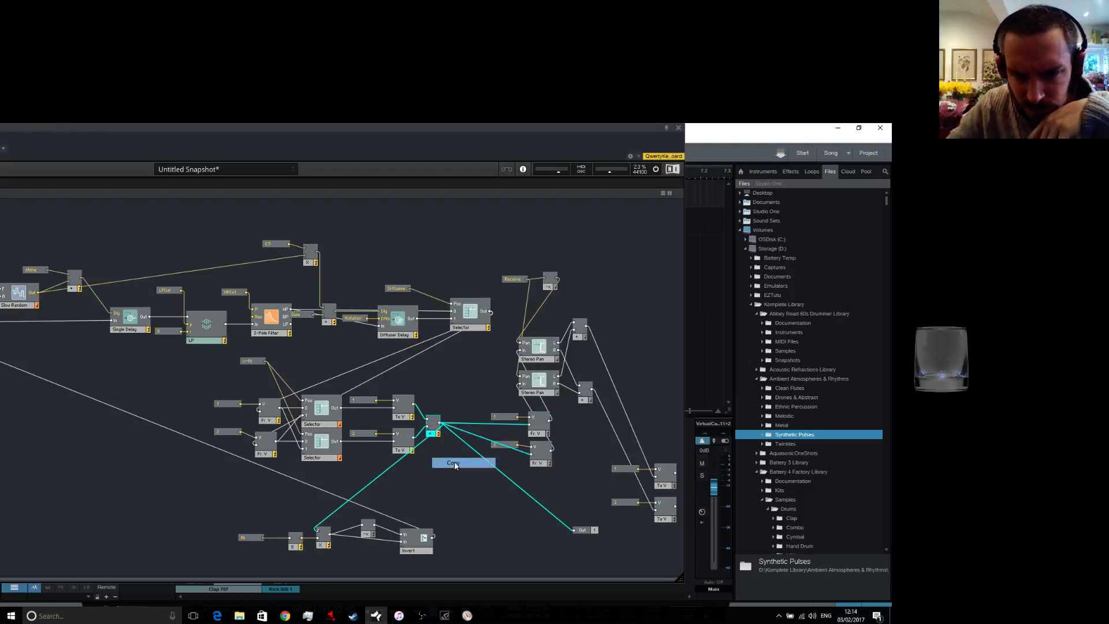
{"action": "right_click", "coordinate": [629, 367]}
{"action": "left_click", "coordinate": [659, 408]}
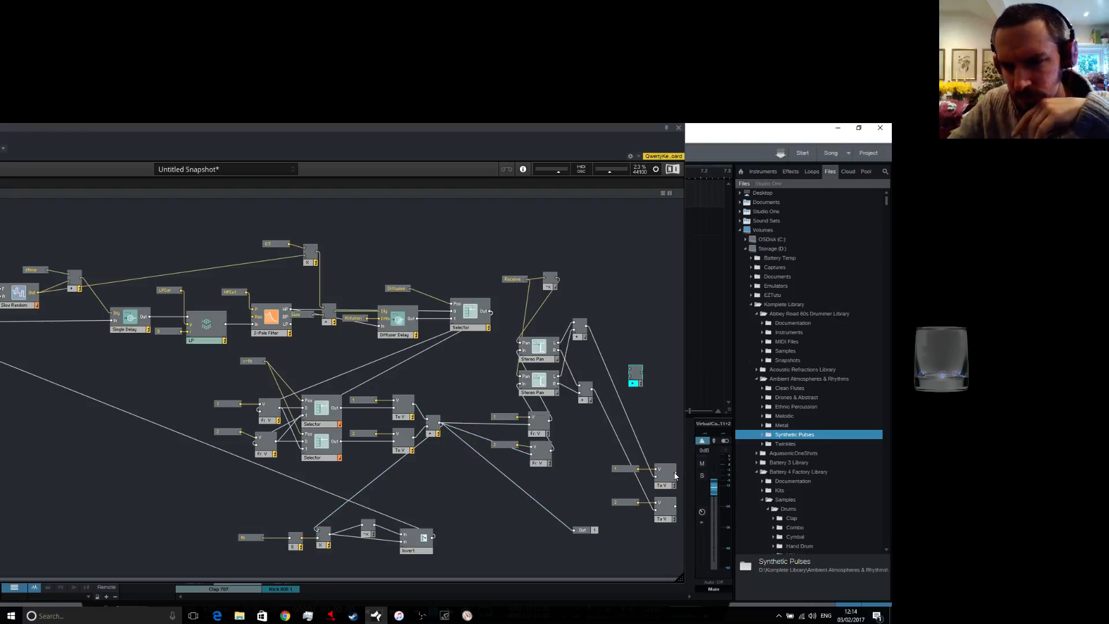
{"action": "left_click_drag", "start_coordinate": [675, 473], "coordinate": [630, 369]}
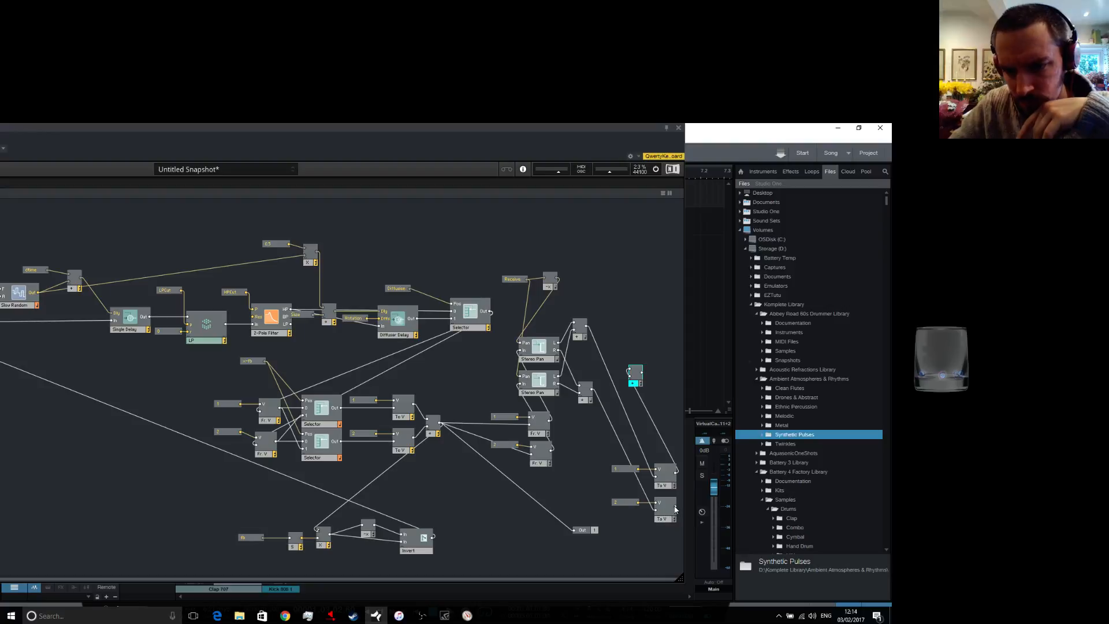
{"action": "left_click_drag", "start_coordinate": [676, 507], "coordinate": [574, 531]}
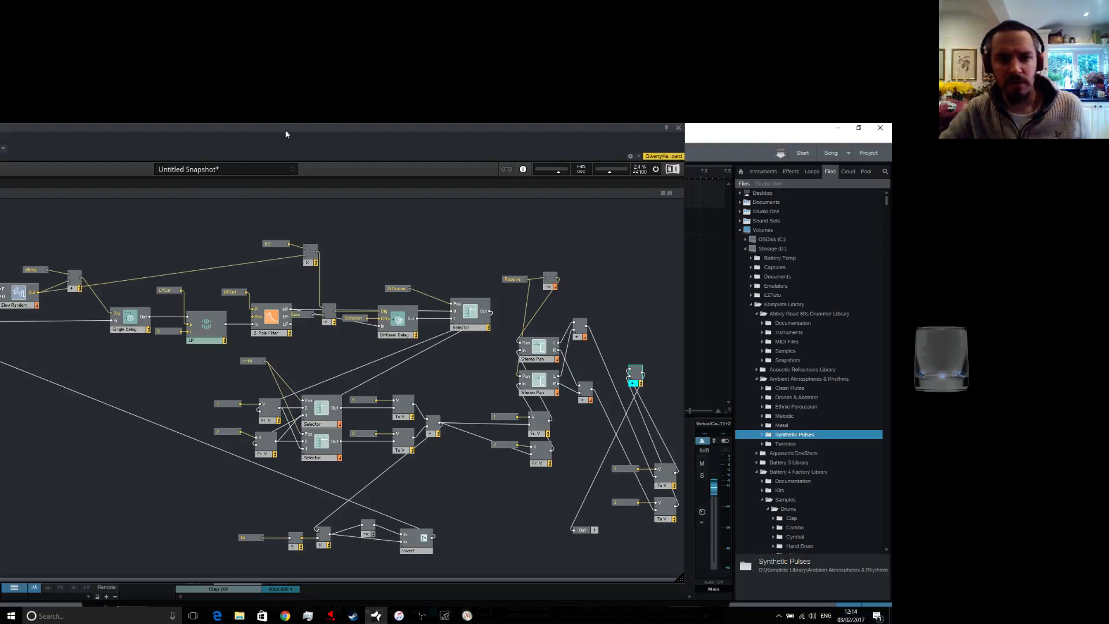
Shrink and reposition the Reaktor window to fit the screen, and return to the instrument panel
{"action": "mouse_move", "coordinate": [286, 134]}
{"action": "left_mouse_down"}
{"action": "mouse_move", "coordinate": [366, 122]}
{"action": "mouse_move", "coordinate": [302, 134]}
{"action": "left_mouse_up"}
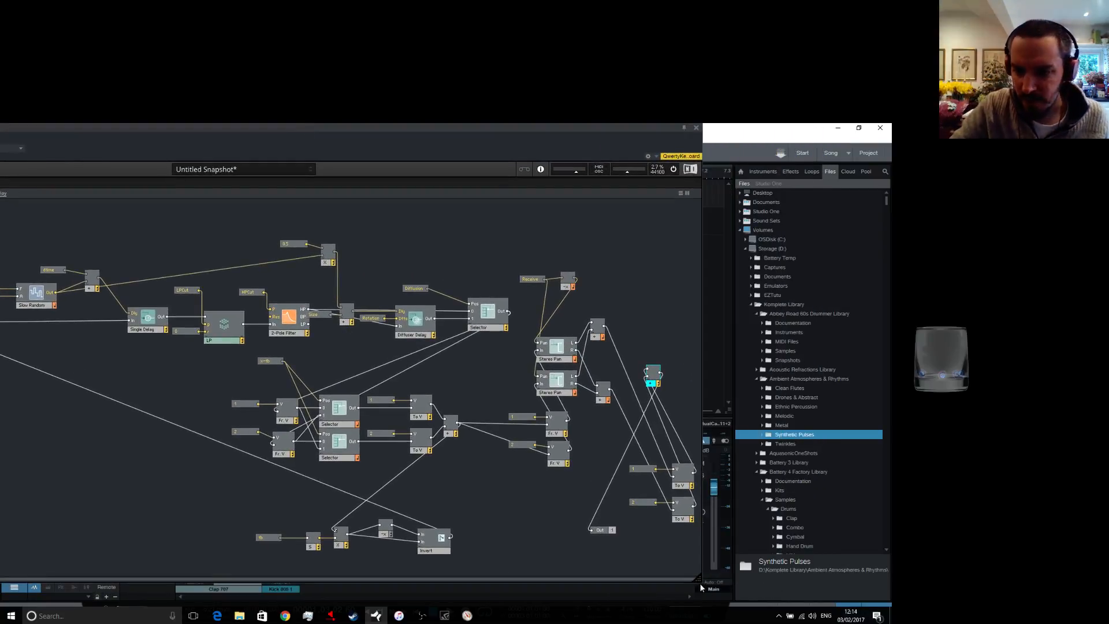
{"action": "left_click_drag", "start_coordinate": [698, 578], "coordinate": [480, 558]}
{"action": "left_click_drag", "start_coordinate": [123, 127], "coordinate": [416, 140]}
{"action": "left_click", "coordinate": [243, 202]}
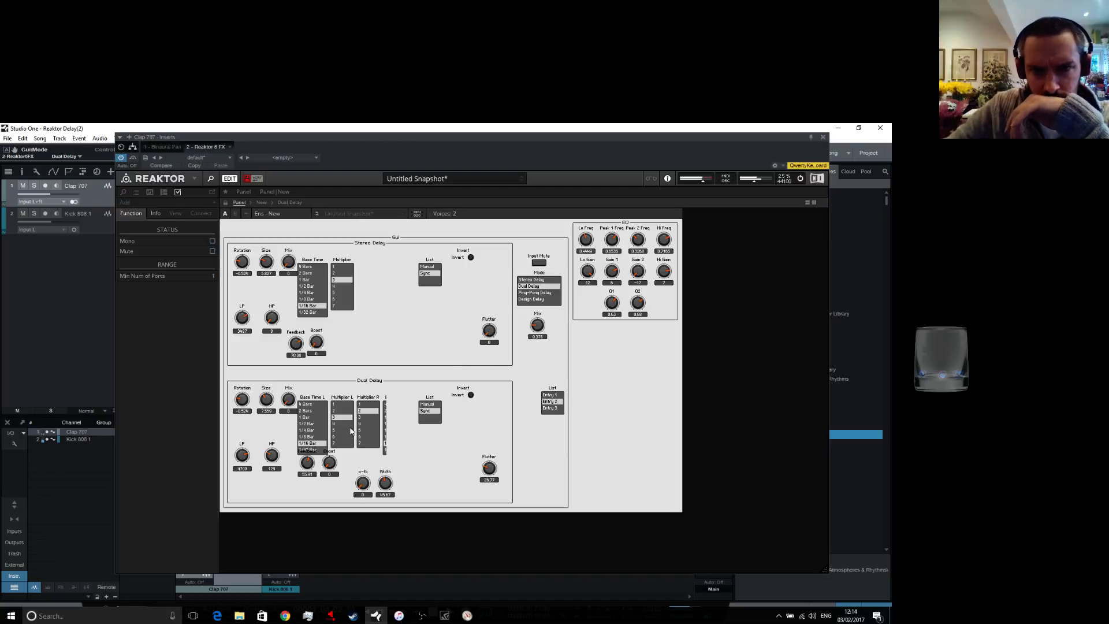
Test the Dual Delay's stereo spread by raising Width to 100 and the x-fb cross-feedback to 100
{"action": "left_click_drag", "start_coordinate": [385, 483], "coordinate": [388, 506]}
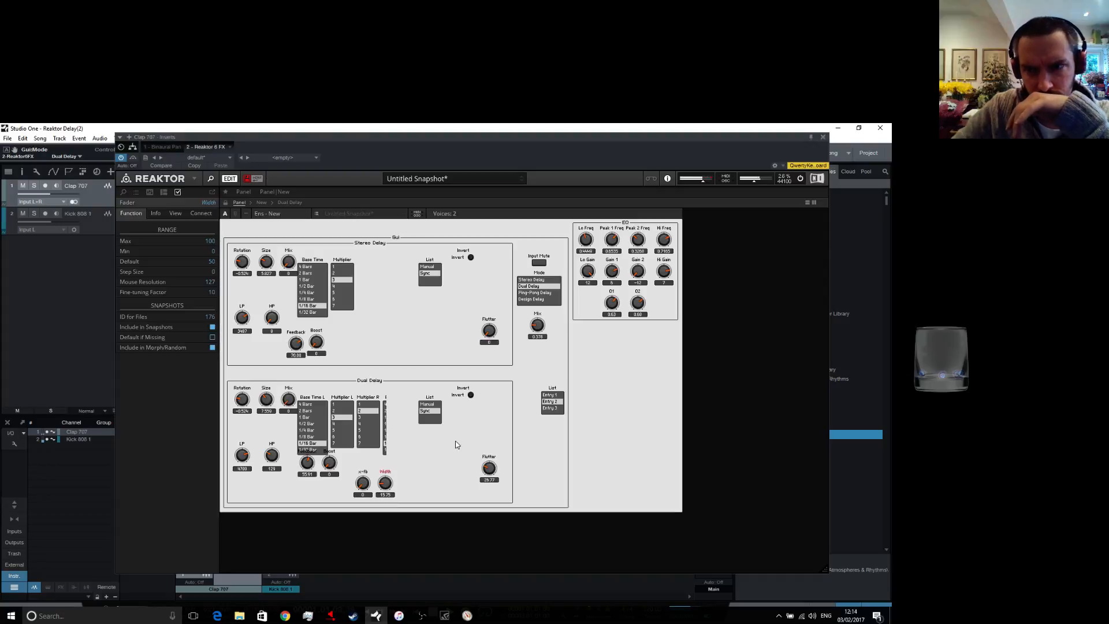
{"action": "left_click_drag", "start_coordinate": [385, 483], "coordinate": [370, 388]}
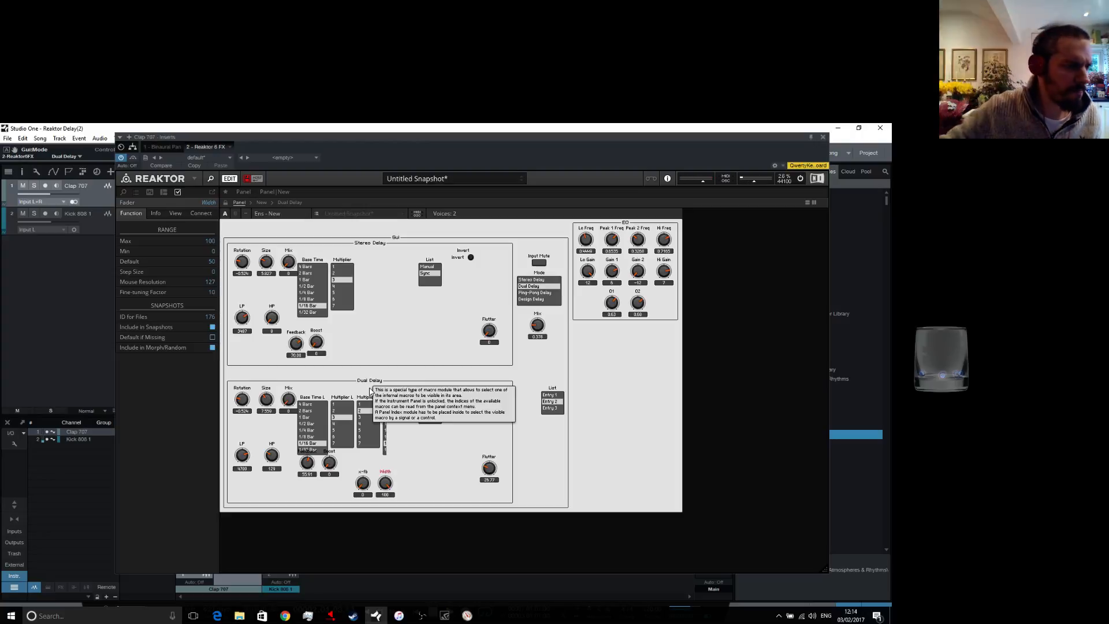
{"action": "left_click_drag", "start_coordinate": [362, 485], "coordinate": [361, 455]}
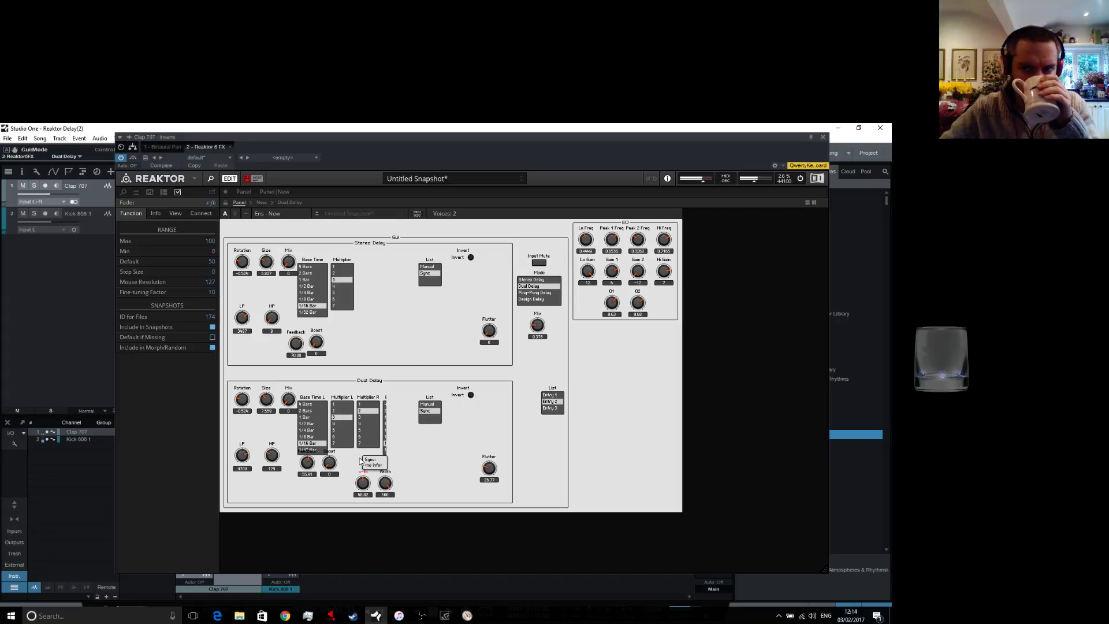
{"action": "left_click_drag", "start_coordinate": [365, 484], "coordinate": [374, 426]}
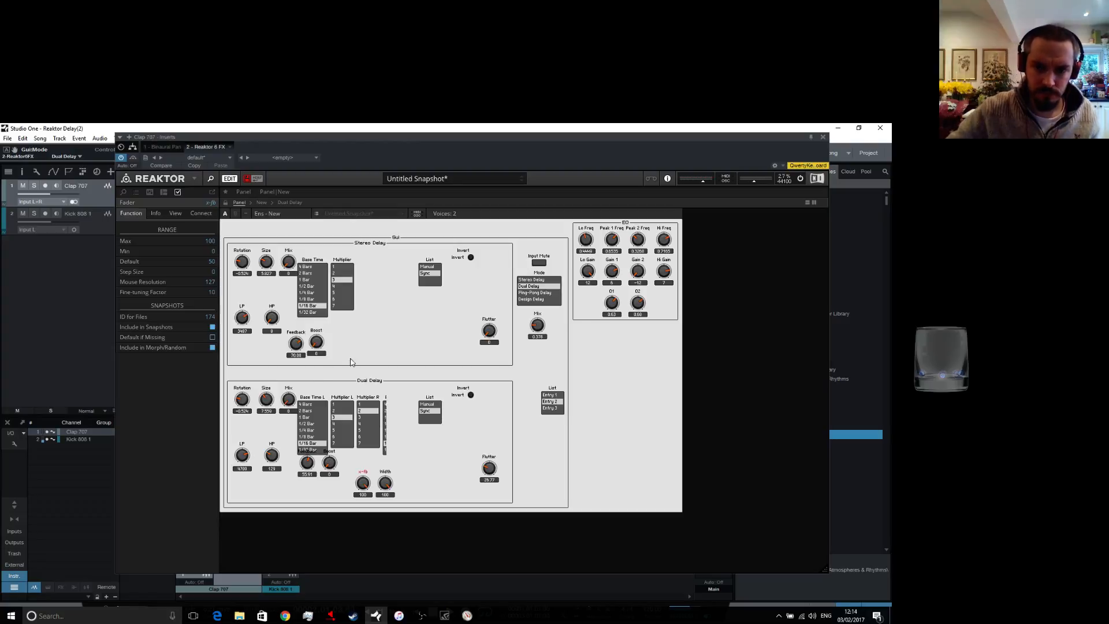
Test the Dual Delay with Width at 0, x-fb near mid-range, and Width raised back to about halfway
{"action": "left_click_drag", "start_coordinate": [385, 485], "coordinate": [395, 514]}
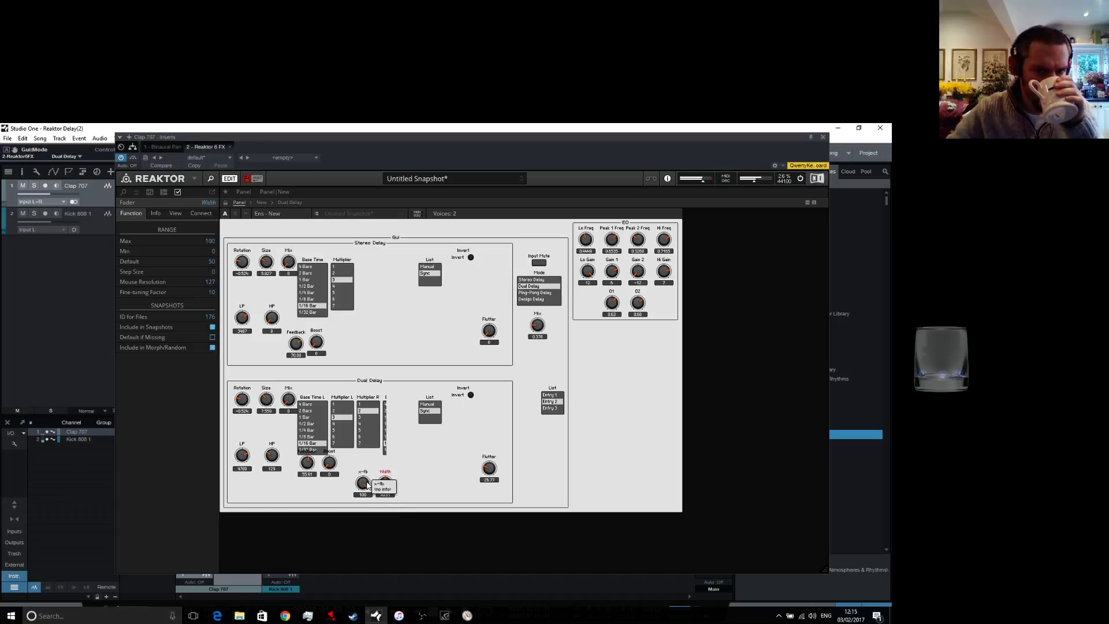
{"action": "left_click_drag", "start_coordinate": [393, 482], "coordinate": [392, 544]}
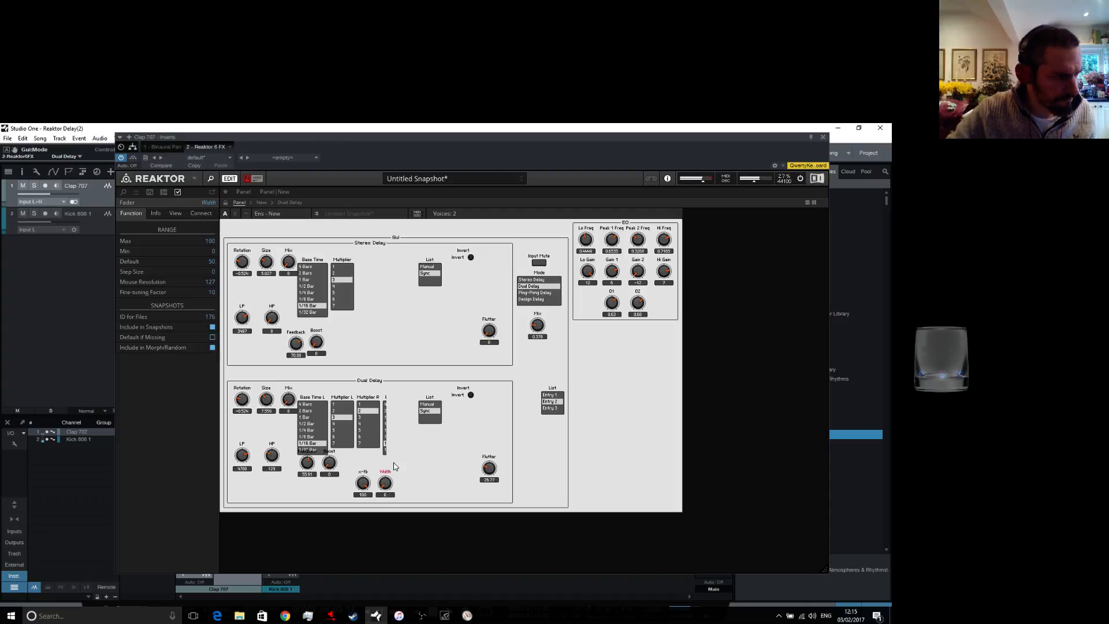
{"action": "left_click_drag", "start_coordinate": [368, 483], "coordinate": [372, 513]}
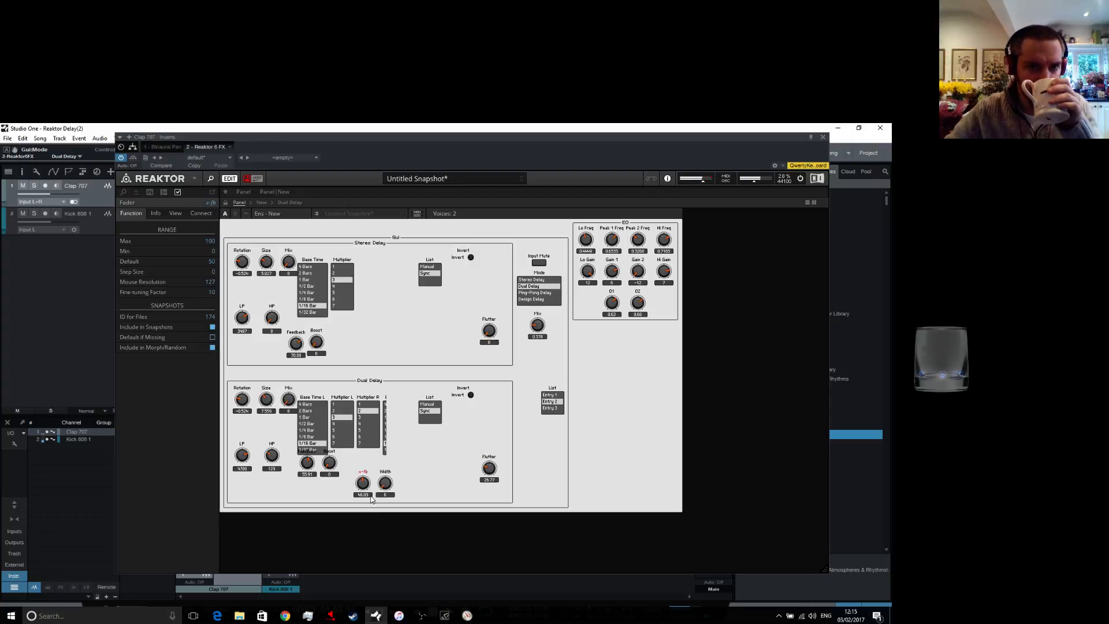
{"action": "left_click_drag", "start_coordinate": [385, 483], "coordinate": [391, 462]}
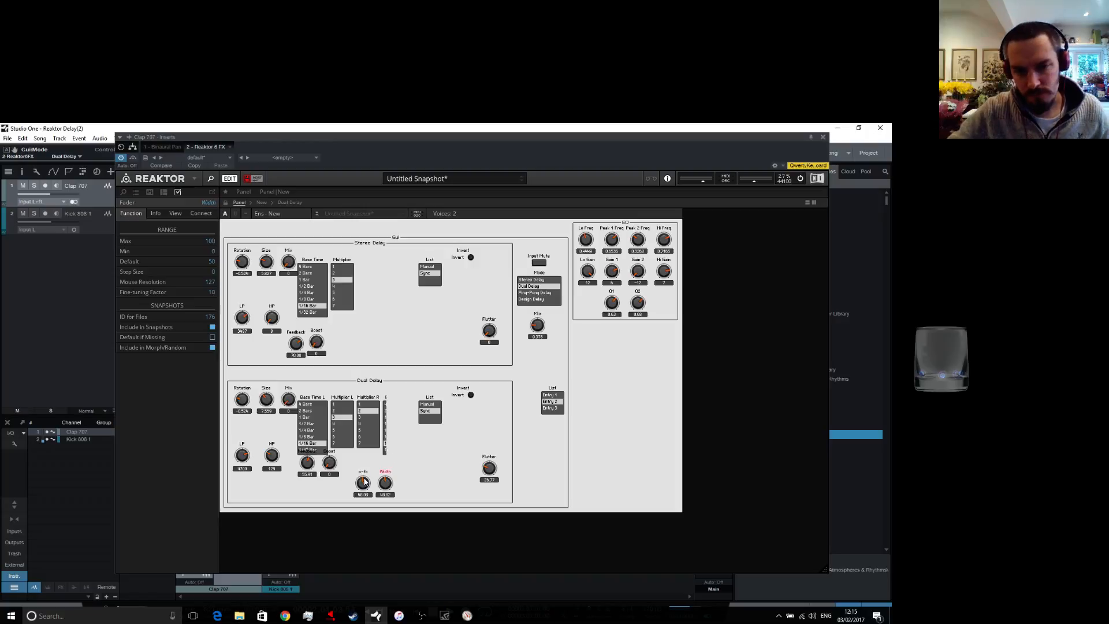
Set the Dual Delay's x-fb to 0 and its Width to 100, and save the ensemble
{"action": "left_click_drag", "start_coordinate": [363, 483], "coordinate": [371, 520]}
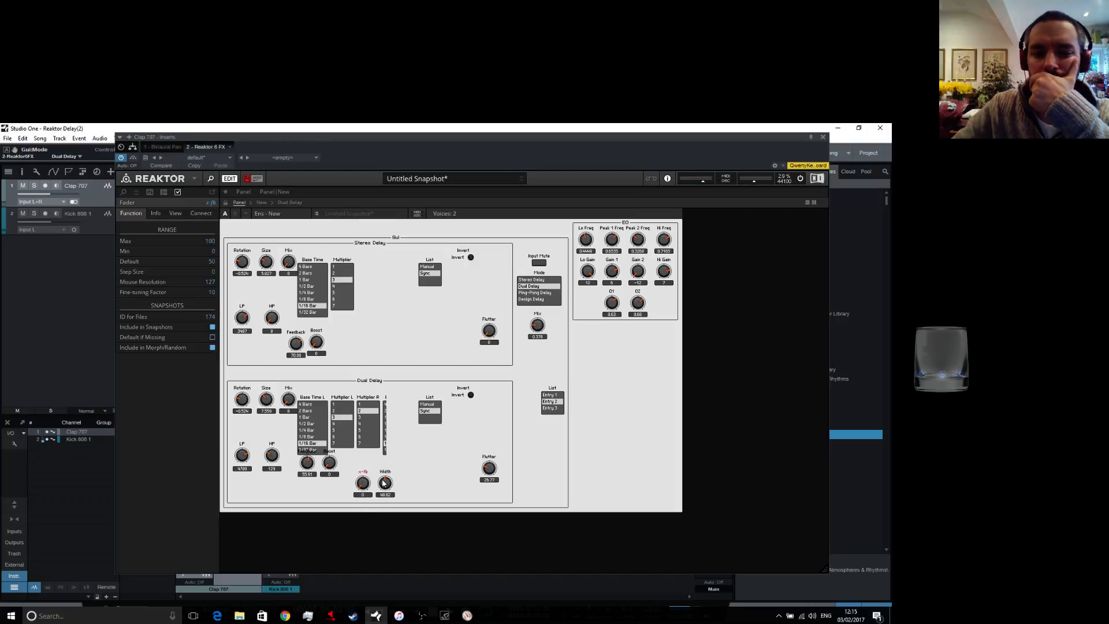
{"action": "left_click_drag", "start_coordinate": [385, 483], "coordinate": [422, 385]}
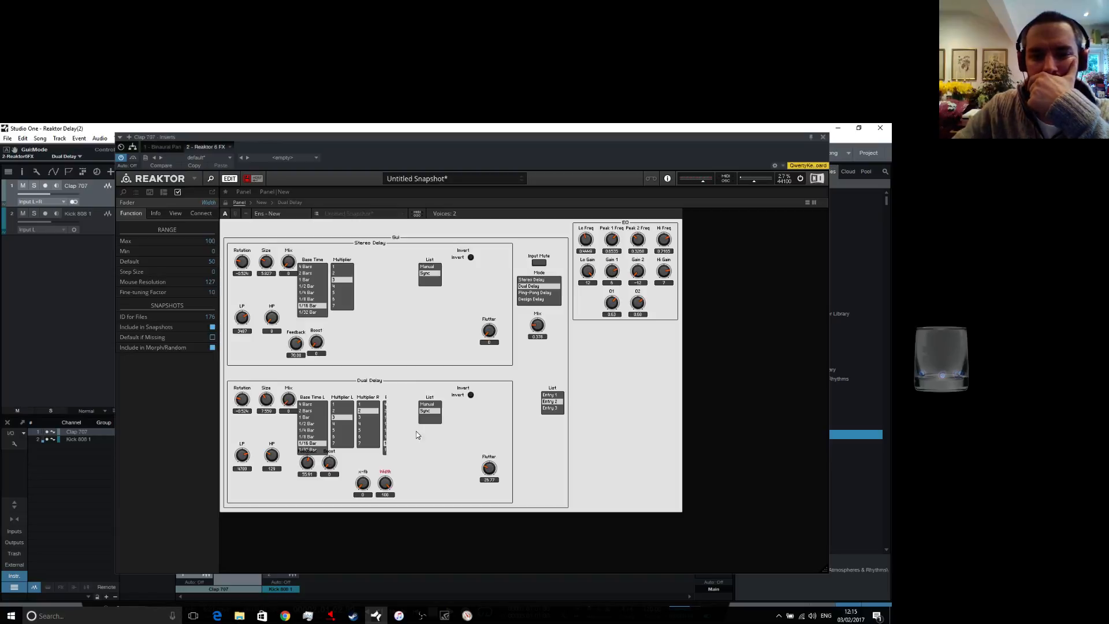
{"action": "left_click", "coordinate": [245, 180]}
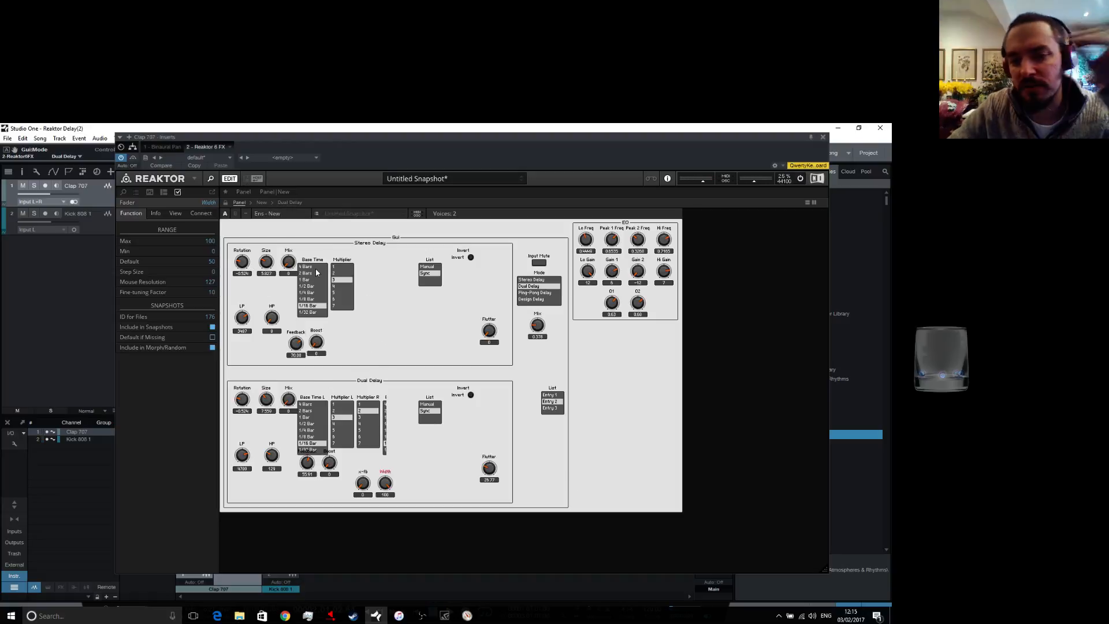
Go up to the New instrument's structure, copy the Dual Delay macro, and paste the copy below the original
{"action": "left_click", "coordinate": [286, 203]}
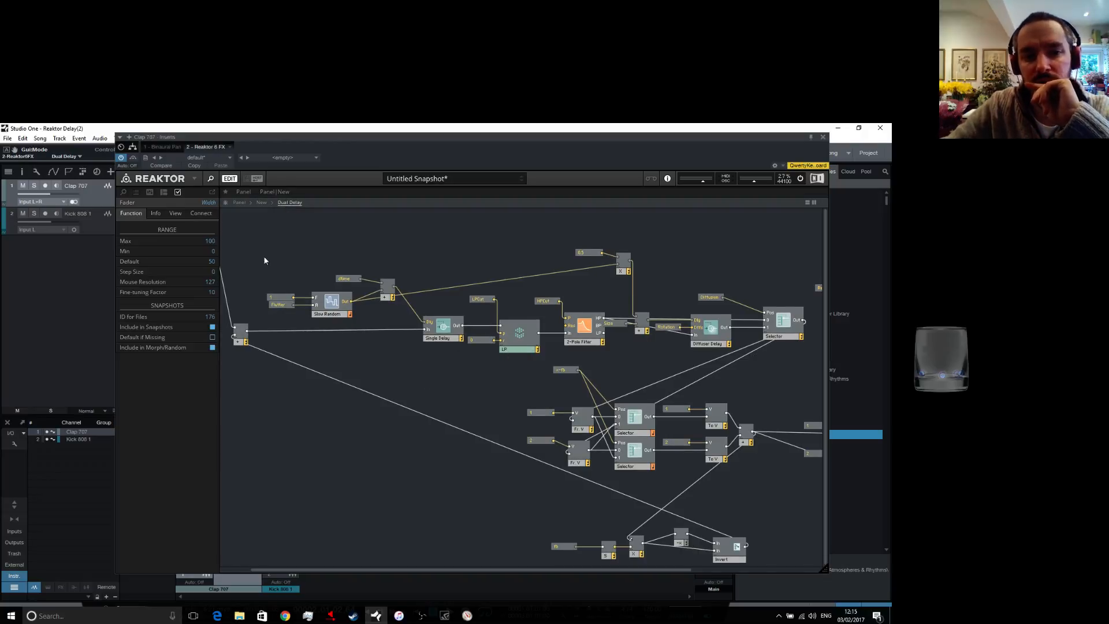
{"action": "left_click", "coordinate": [257, 203]}
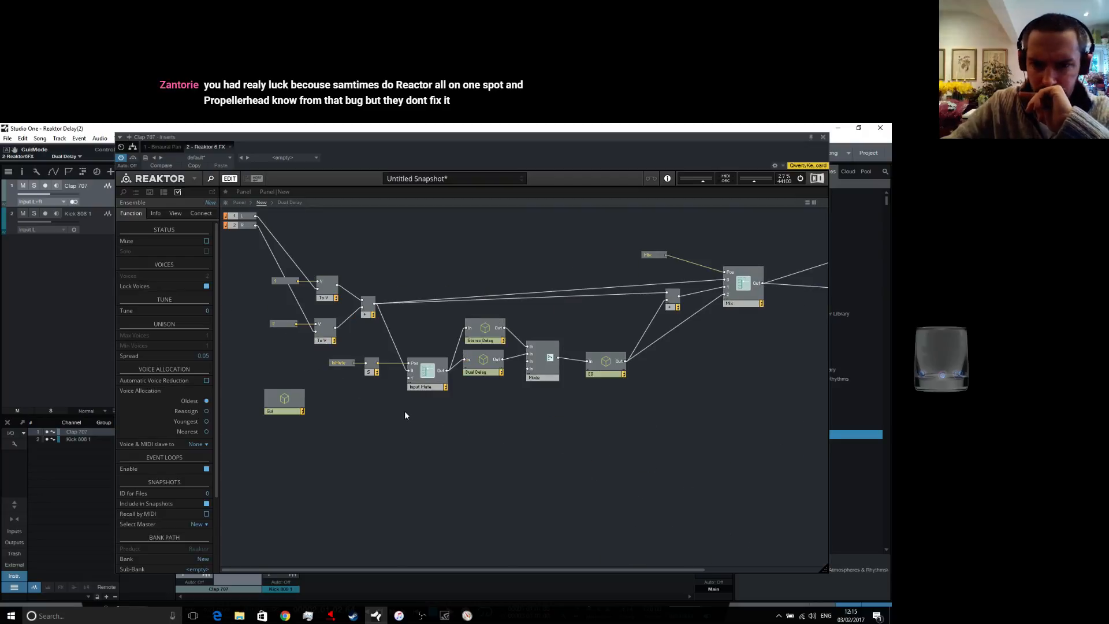
{"action": "right_click", "coordinate": [481, 369]}
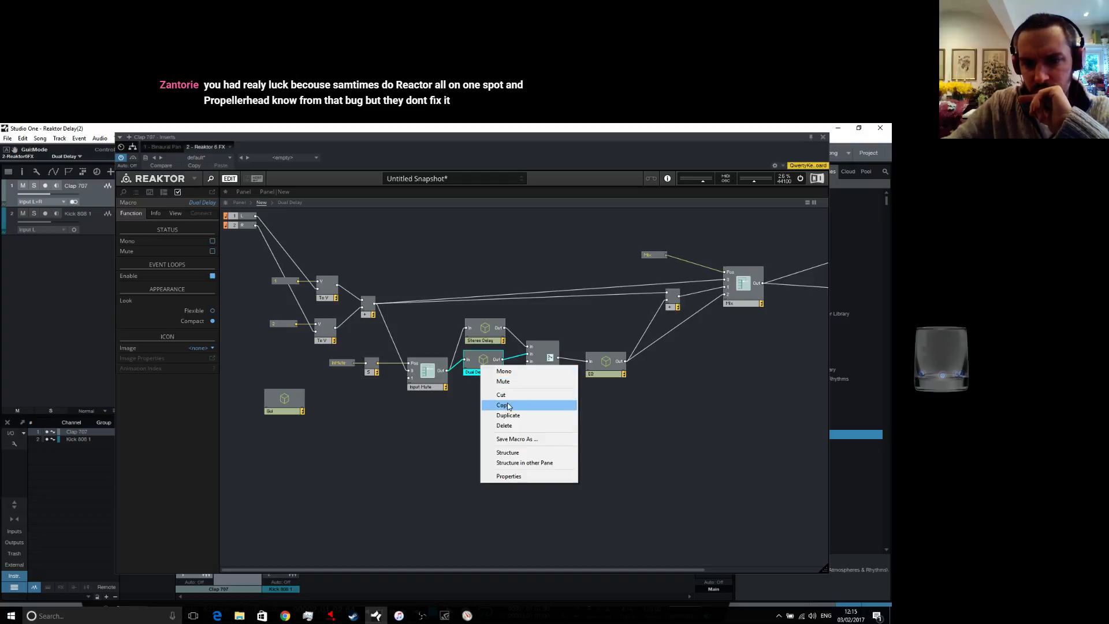
{"action": "left_click", "coordinate": [508, 406]}
{"action": "right_click", "coordinate": [483, 393]}
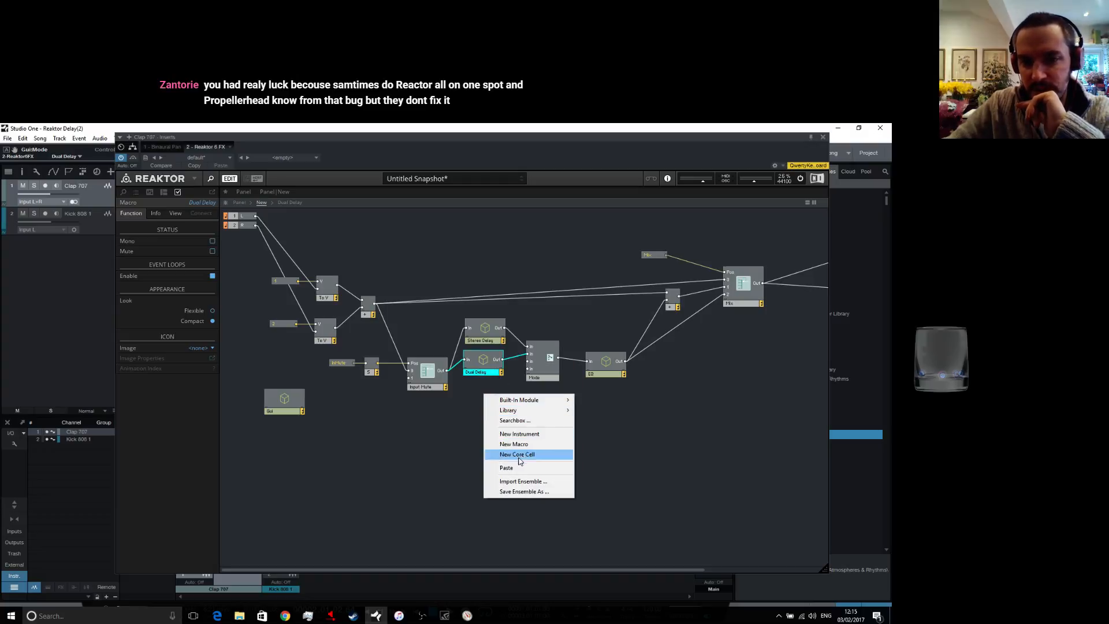
{"action": "left_click", "coordinate": [518, 468]}
Wire the pasted Dual Delay macro from Input Mute into Mode's third input and align it under the original
{"action": "left_click_drag", "start_coordinate": [507, 407], "coordinate": [529, 367]}
{"action": "left_click", "coordinate": [488, 369]}
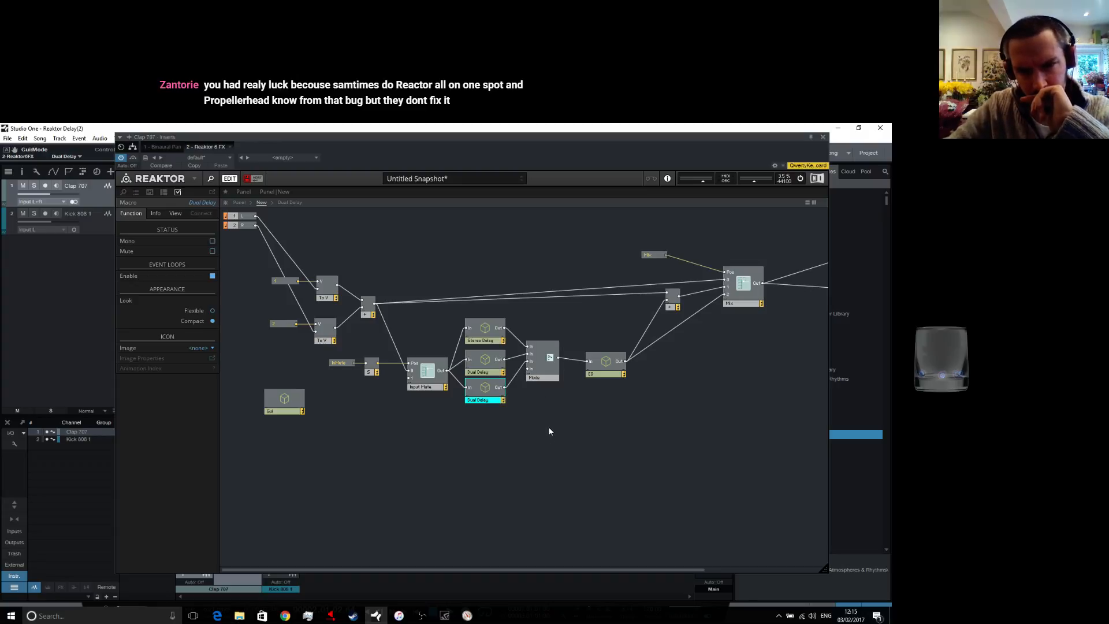
{"action": "left_click", "coordinate": [549, 428]}
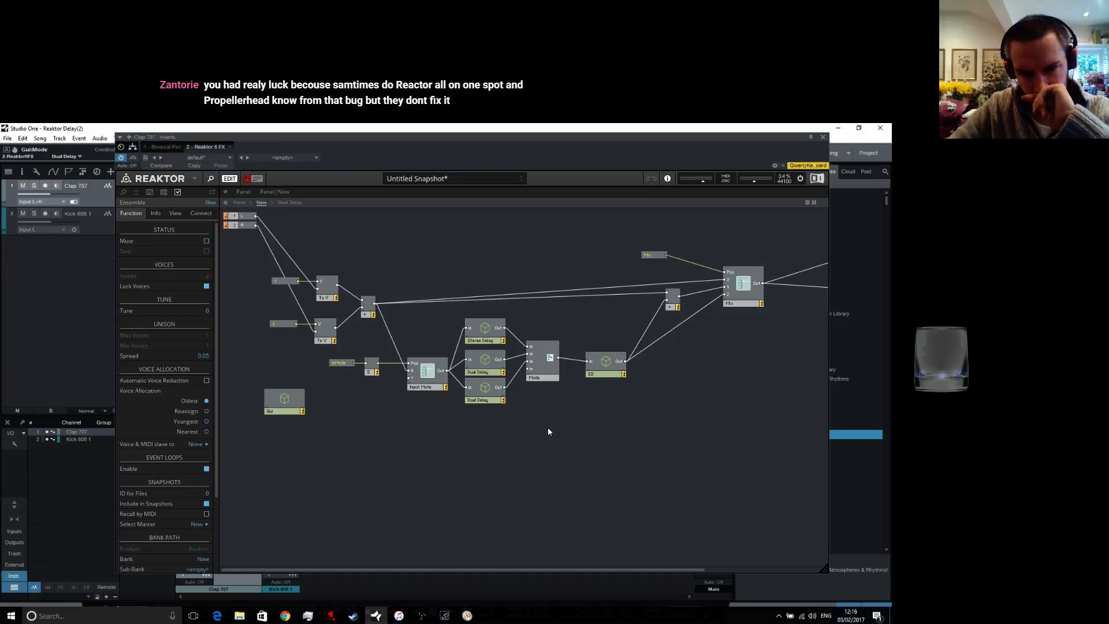
{"action": "left_click_drag", "start_coordinate": [482, 404], "coordinate": [479, 398]}
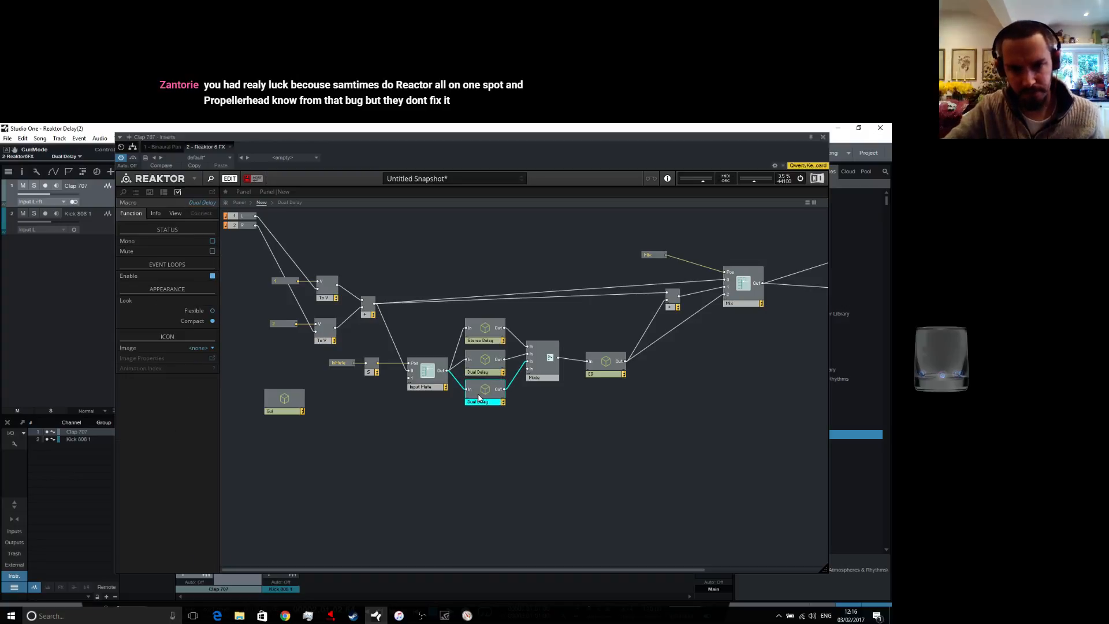
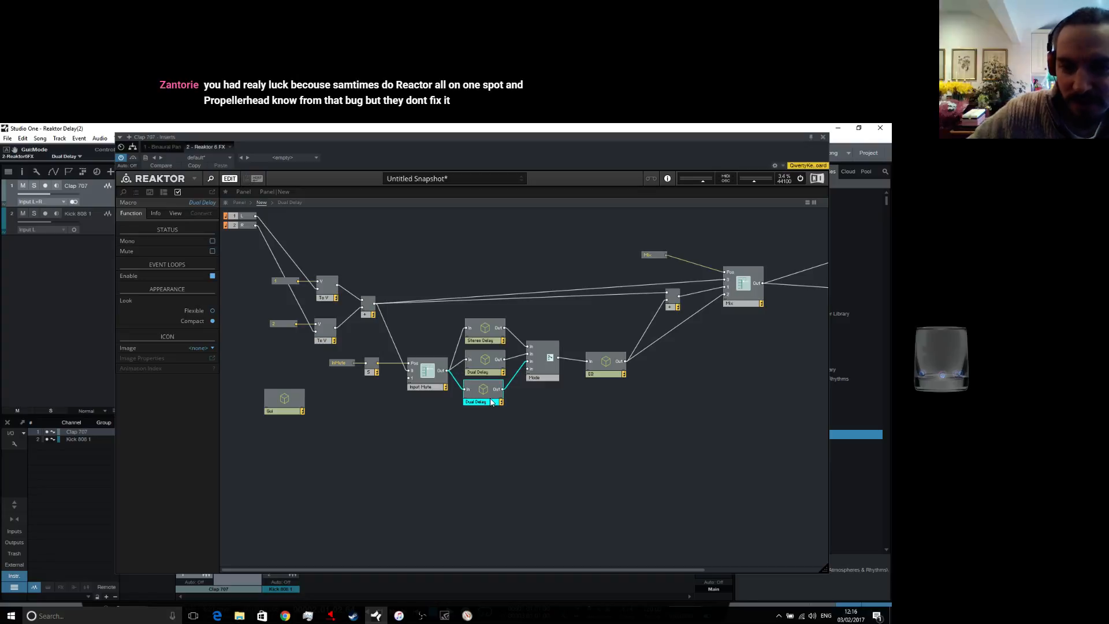
{"action": "left_click_drag", "start_coordinate": [487, 394], "coordinate": [489, 394]}
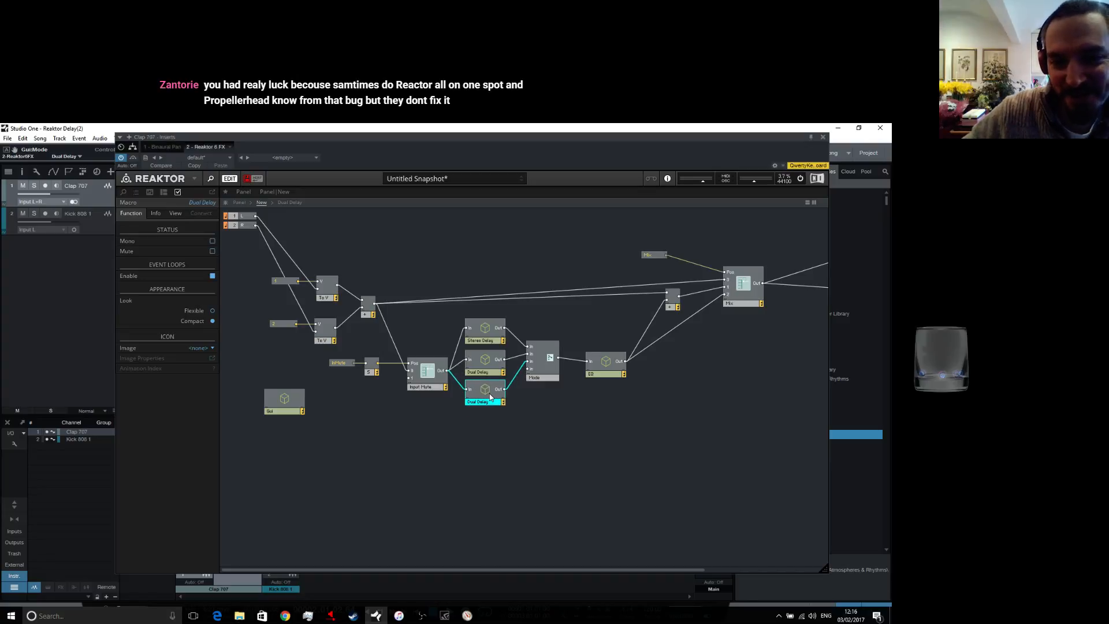
Rename the copied macro Ping Pong Delay and open its structure
{"action": "double_click", "coordinate": [490, 400]}
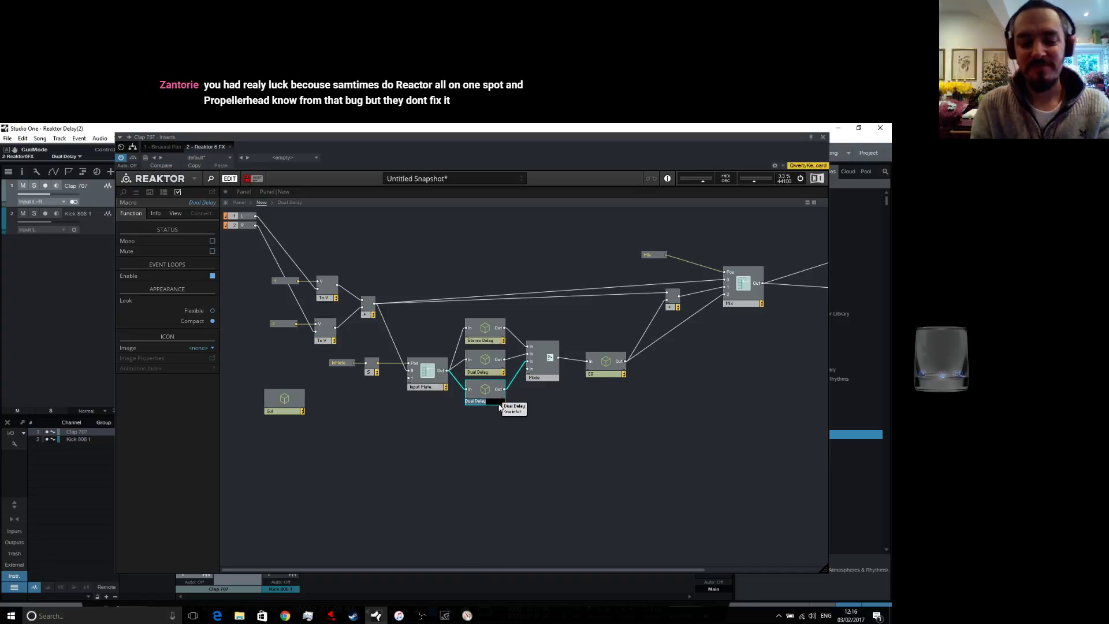
{"action": "type", "text": "Ping Pong"}
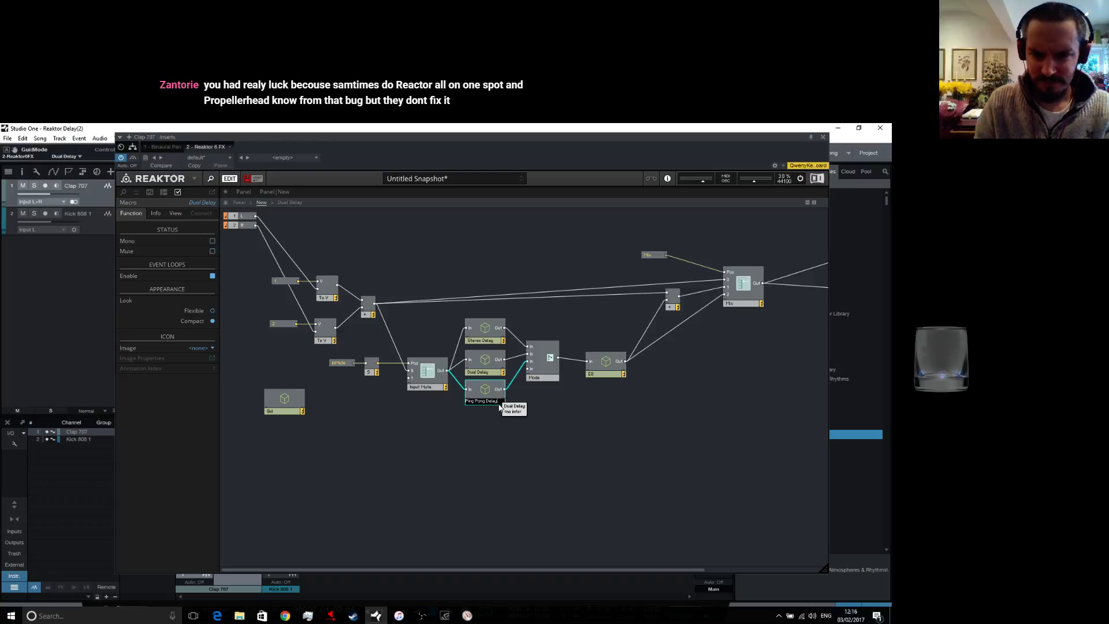
{"action": "key", "text": "Return"}
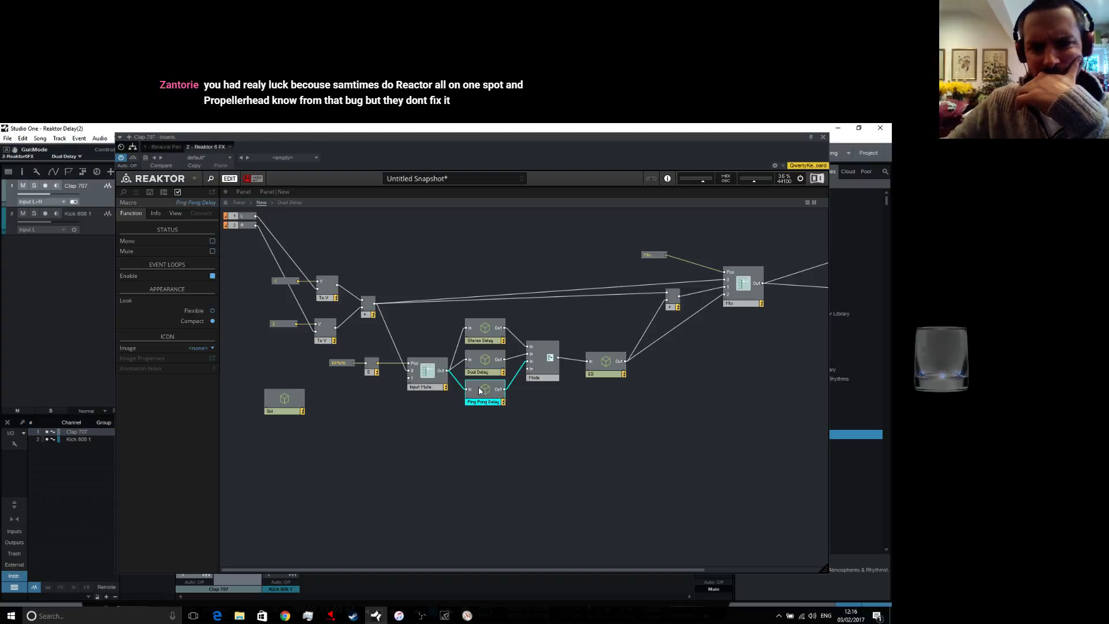
{"action": "double_click", "coordinate": [479, 391]}
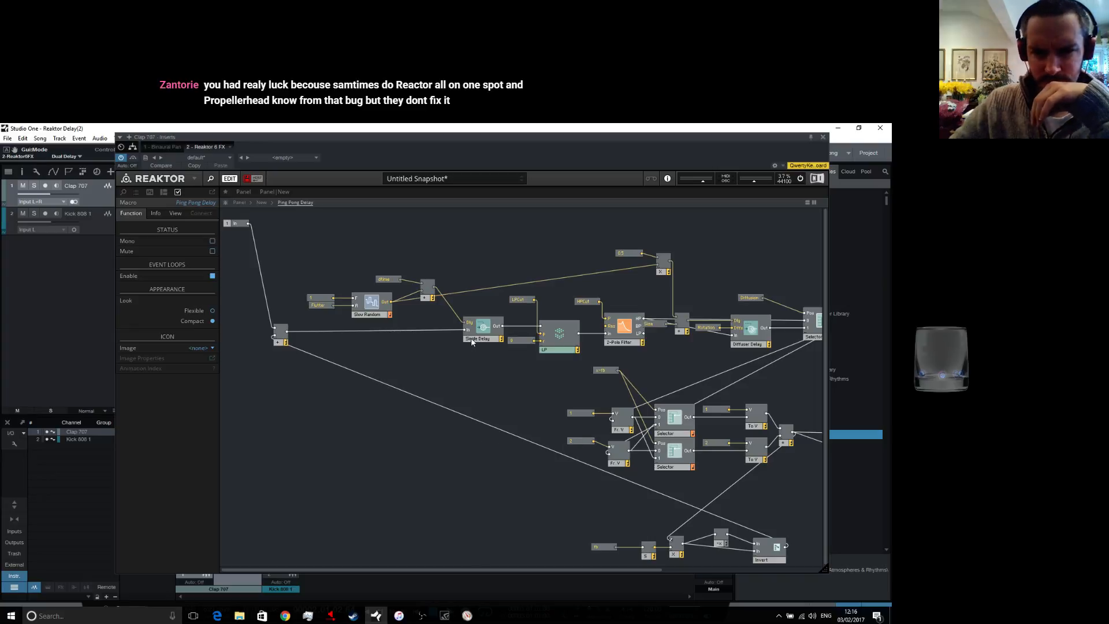
{"action": "right_click", "coordinate": [400, 366]}
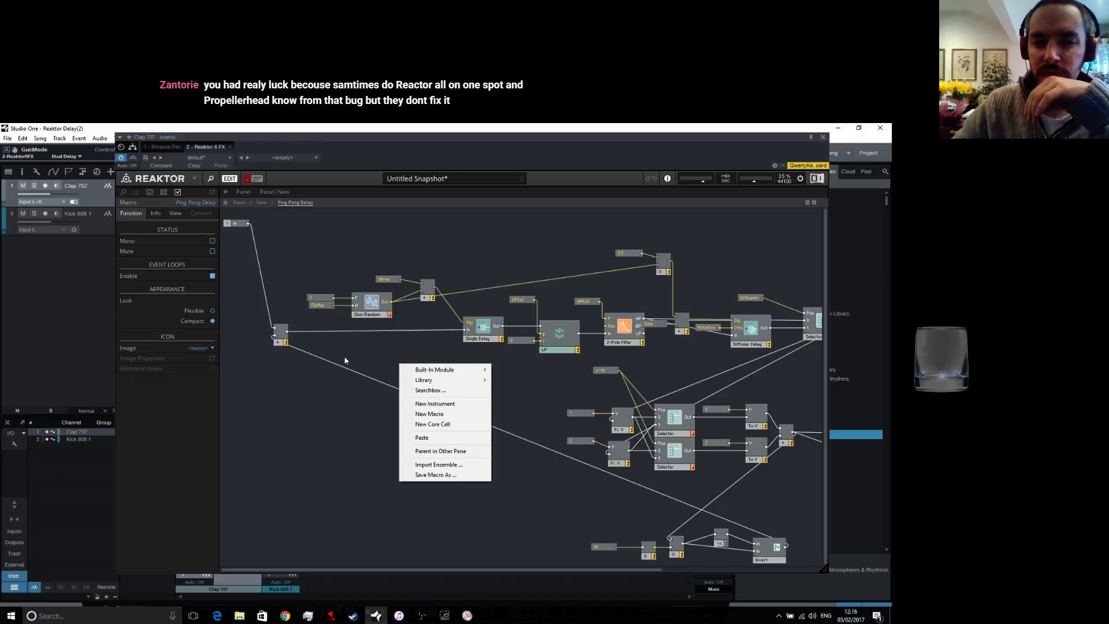
{"action": "left_click", "coordinate": [367, 416]}
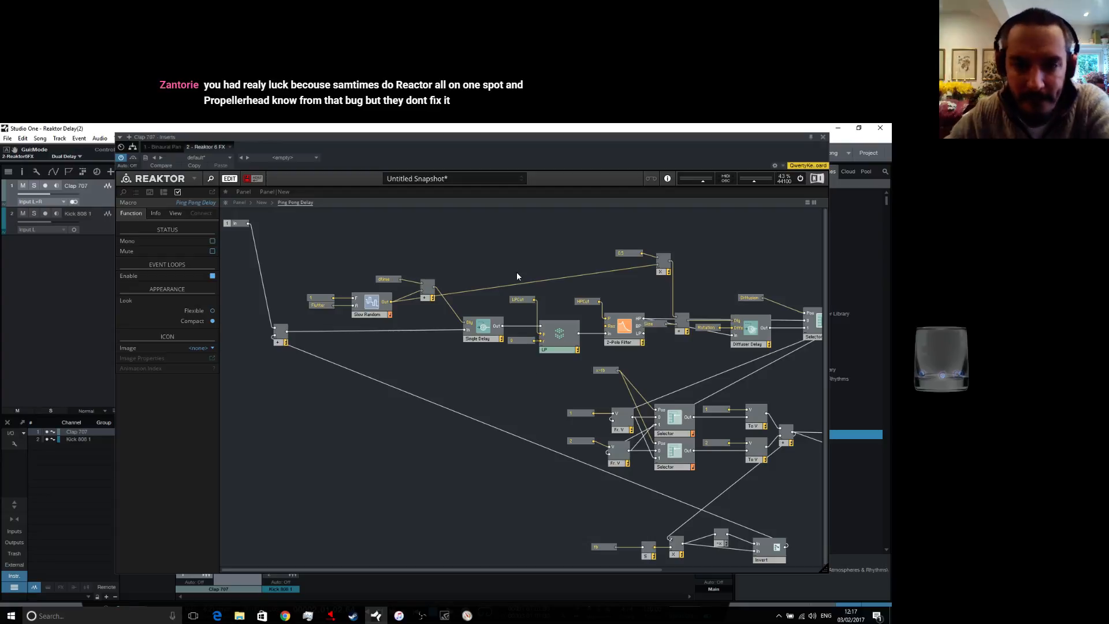
{"action": "right_click", "coordinate": [428, 357]}
{"action": "mouse_move", "coordinate": [466, 362]}
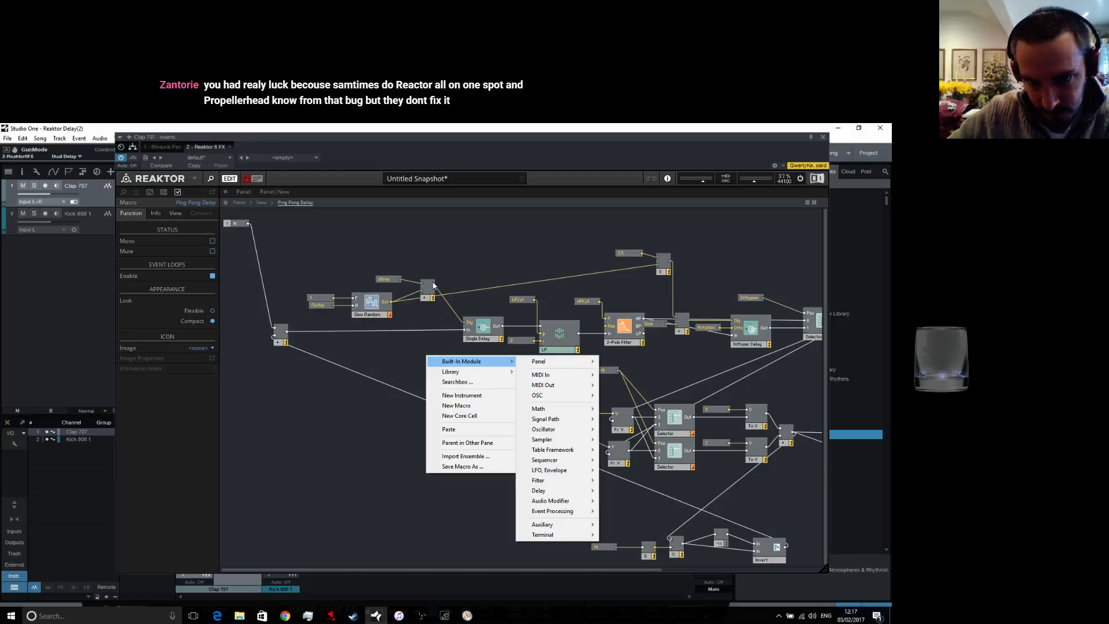
Move the delay-time terminal and its adder higher above the Slow Random module to make room before the Single Delay
{"action": "left_click", "coordinate": [390, 264]}
{"action": "left_click_drag", "start_coordinate": [389, 263], "coordinate": [403, 246]}
{"action": "left_click", "coordinate": [440, 258]}
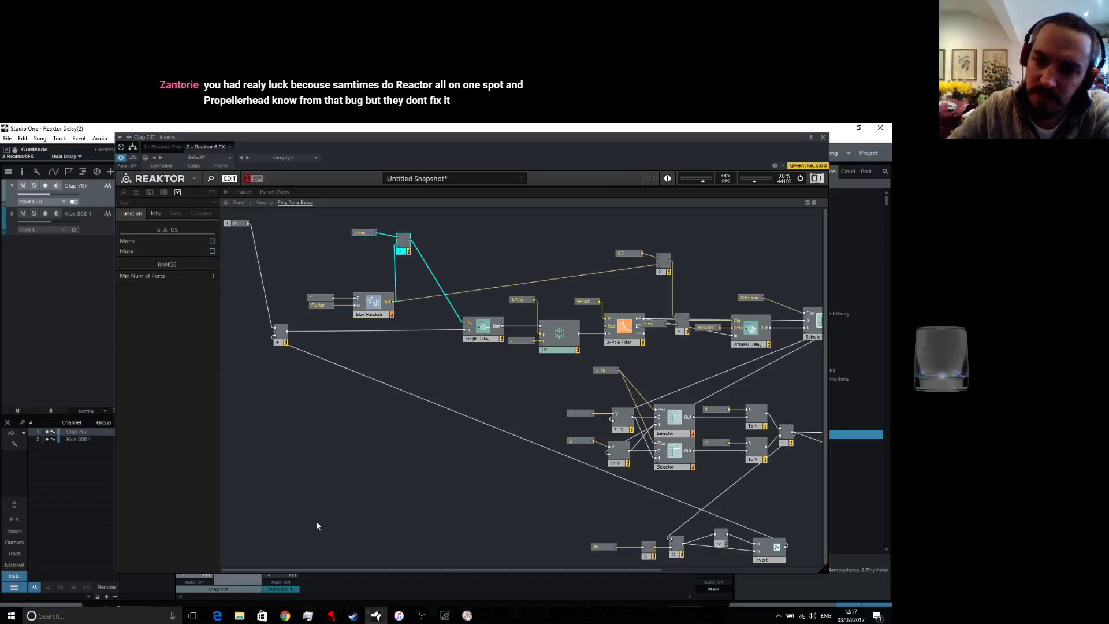
Add a second Single Delay module above the existing one and set its maximum delay to 10000 ms and 10000 events
{"action": "right_click", "coordinate": [449, 251]}
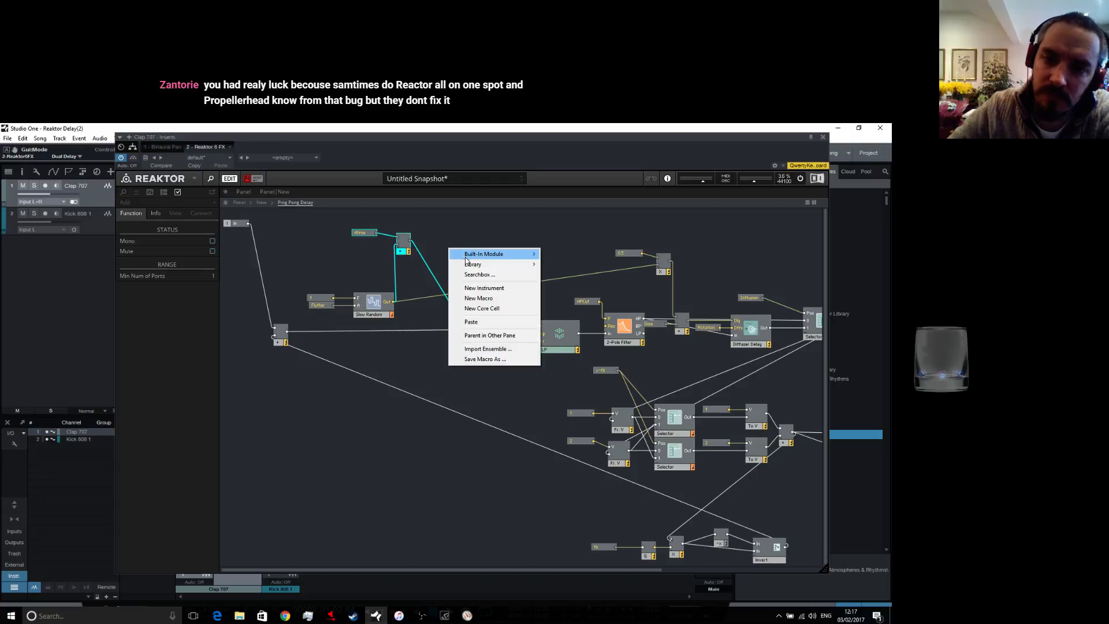
{"action": "mouse_move", "coordinate": [485, 254]}
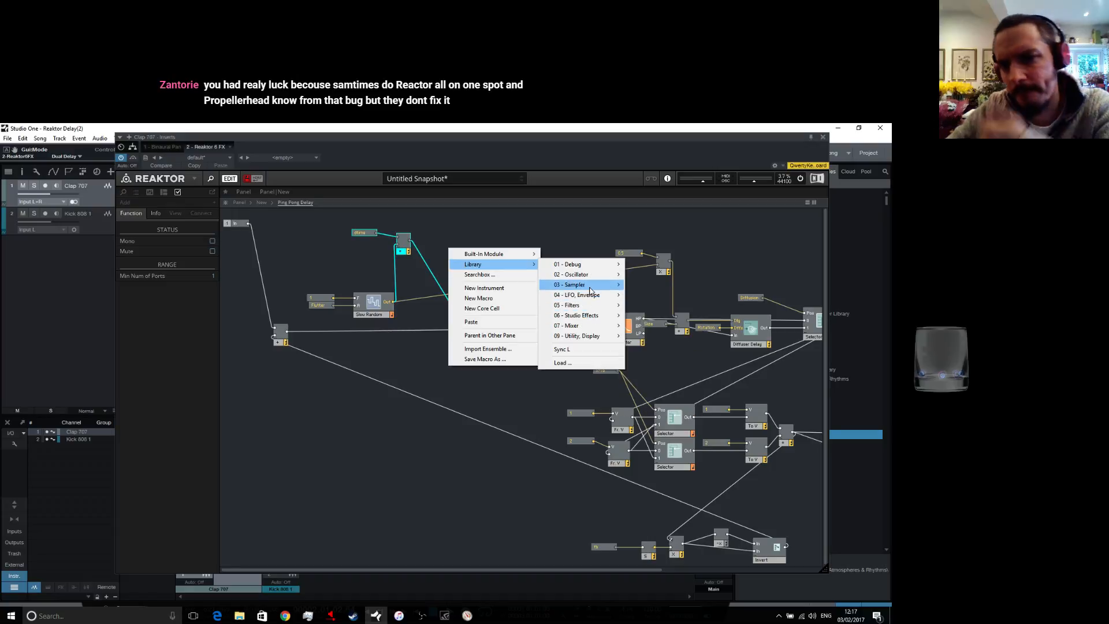
{"action": "mouse_move", "coordinate": [588, 269]}
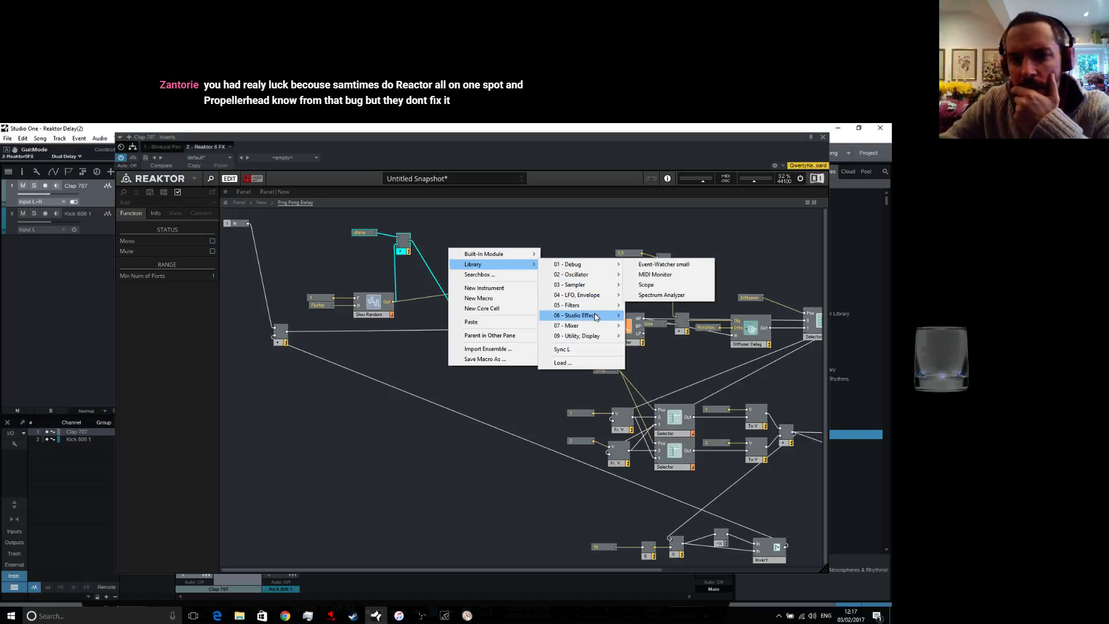
{"action": "mouse_move", "coordinate": [597, 326]}
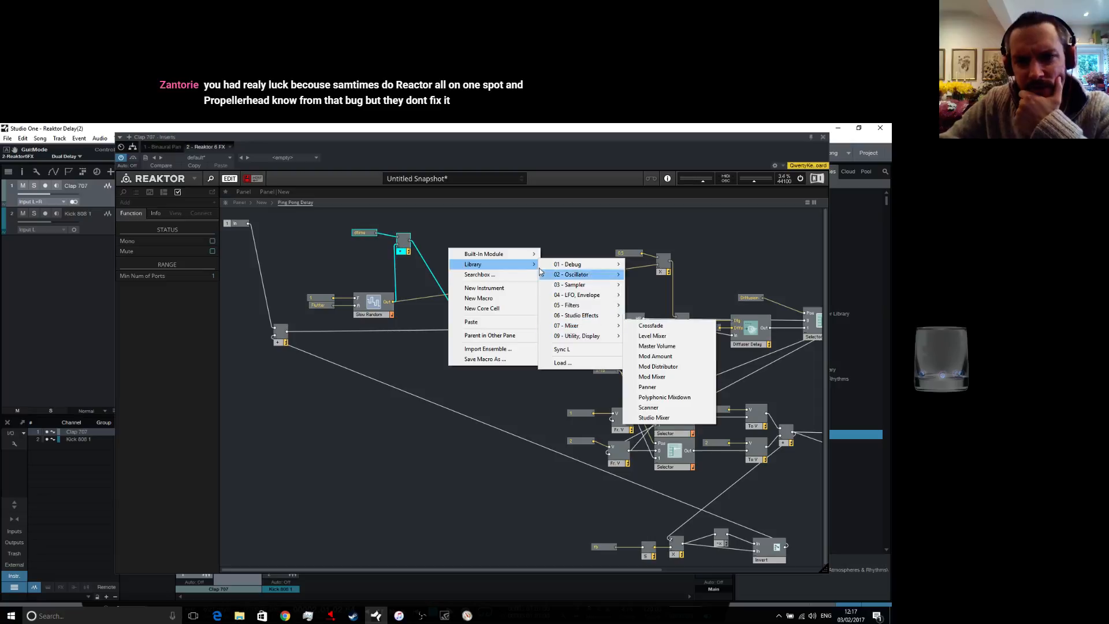
{"action": "mouse_move", "coordinate": [584, 385]}
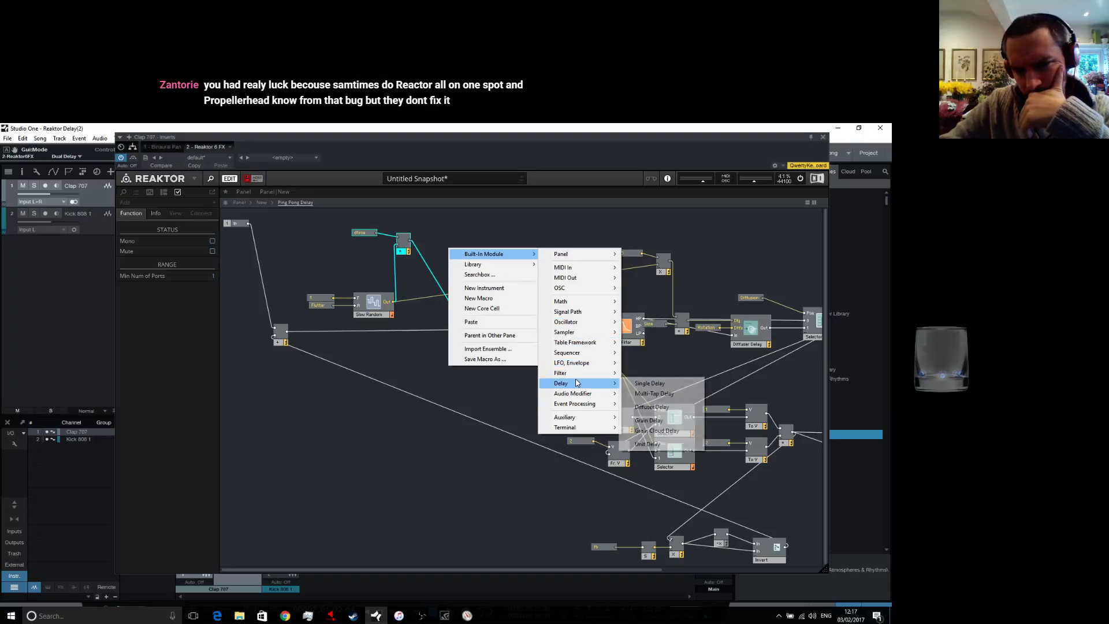
{"action": "left_click", "coordinate": [646, 383]}
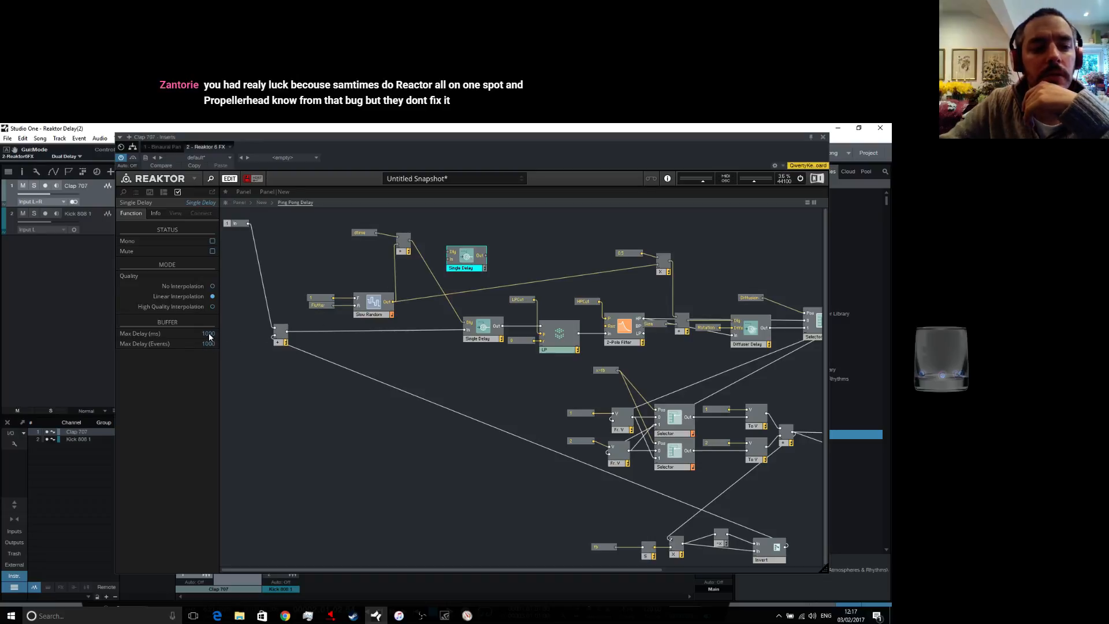
{"action": "type", "text": "1"}
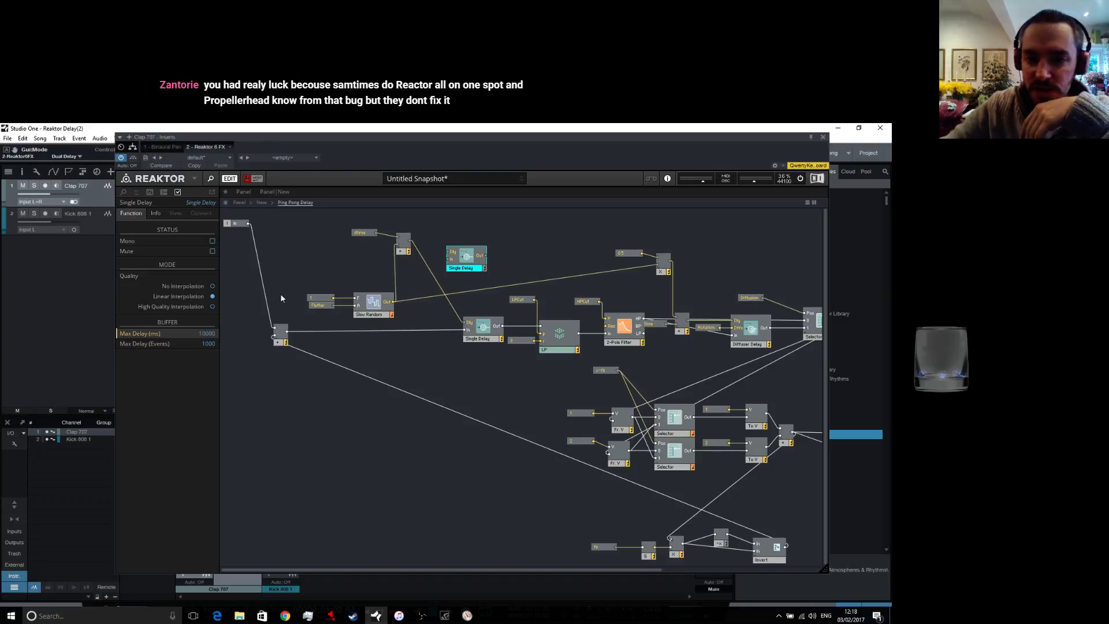
Wire the new Single Delay between the time adder and the original Single Delay's Dly input, and tidy the modules around it
{"action": "left_click_drag", "start_coordinate": [409, 241], "coordinate": [451, 261]}
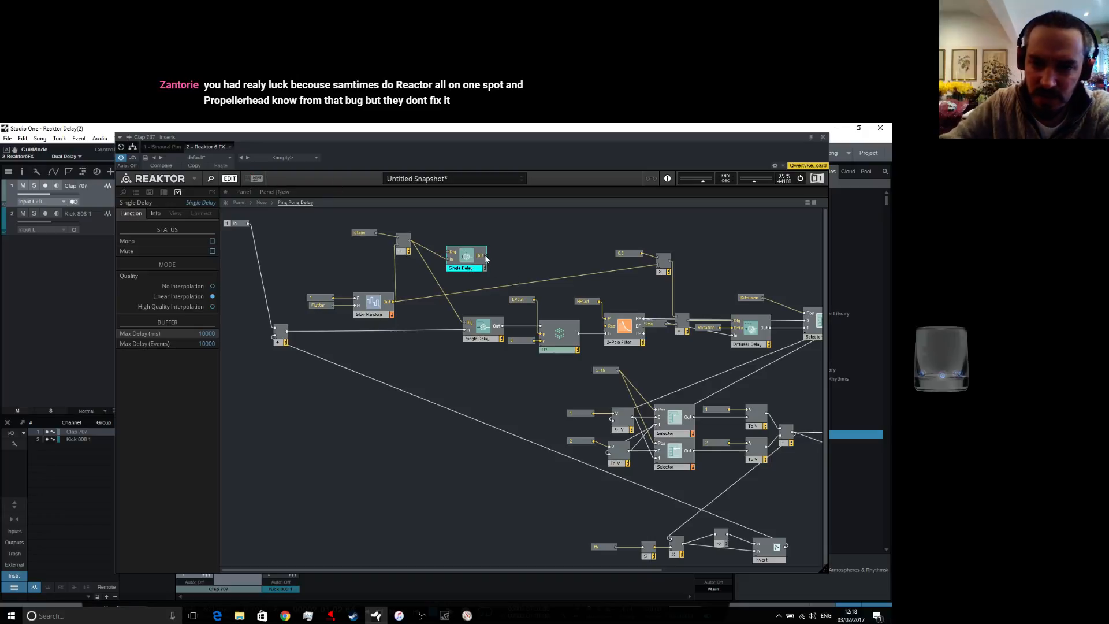
{"action": "left_click_drag", "start_coordinate": [485, 255], "coordinate": [437, 244]}
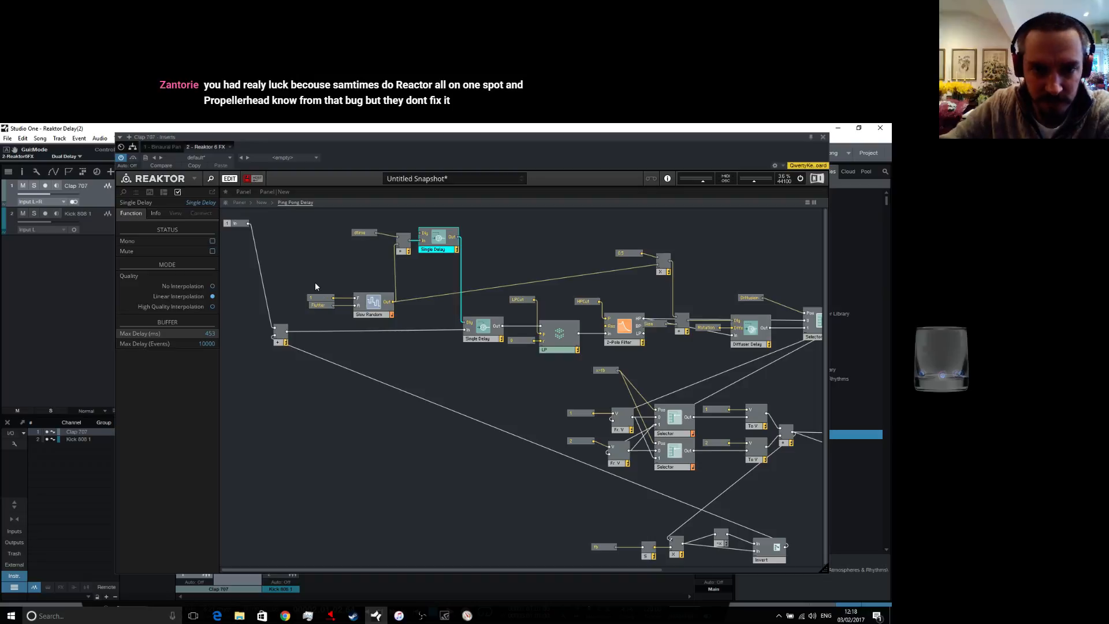
{"action": "left_click", "coordinate": [367, 302]}
{"action": "left_click", "coordinate": [323, 298]}
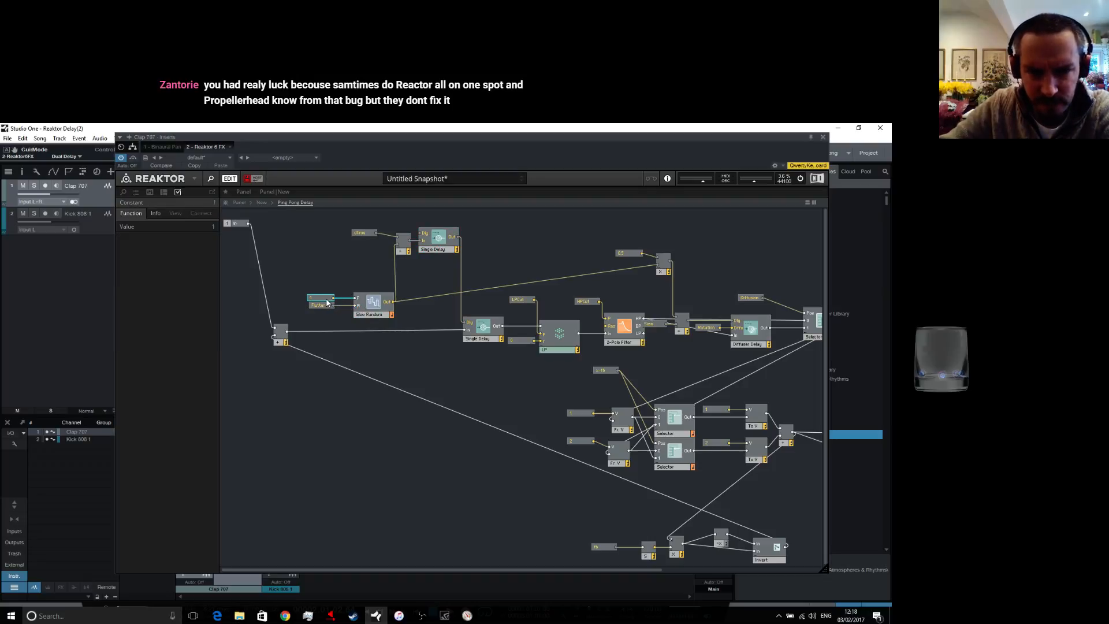
{"action": "left_click_drag", "start_coordinate": [322, 287], "coordinate": [386, 324]}
{"action": "left_click_drag", "start_coordinate": [370, 308], "coordinate": [368, 308]}
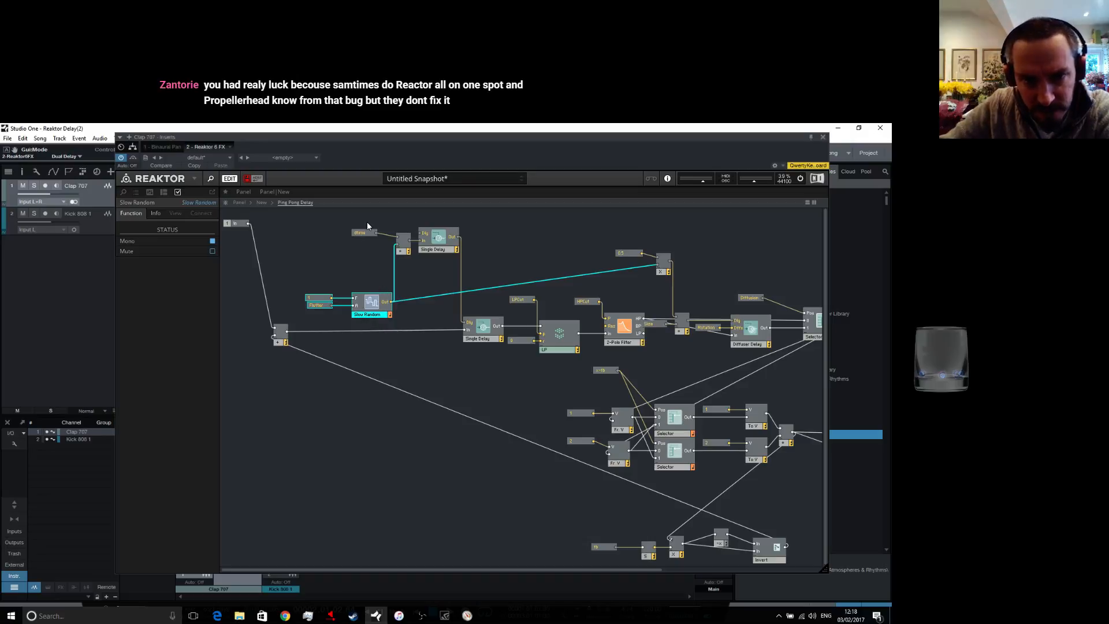
{"action": "left_click_drag", "start_coordinate": [360, 234], "coordinate": [370, 240]}
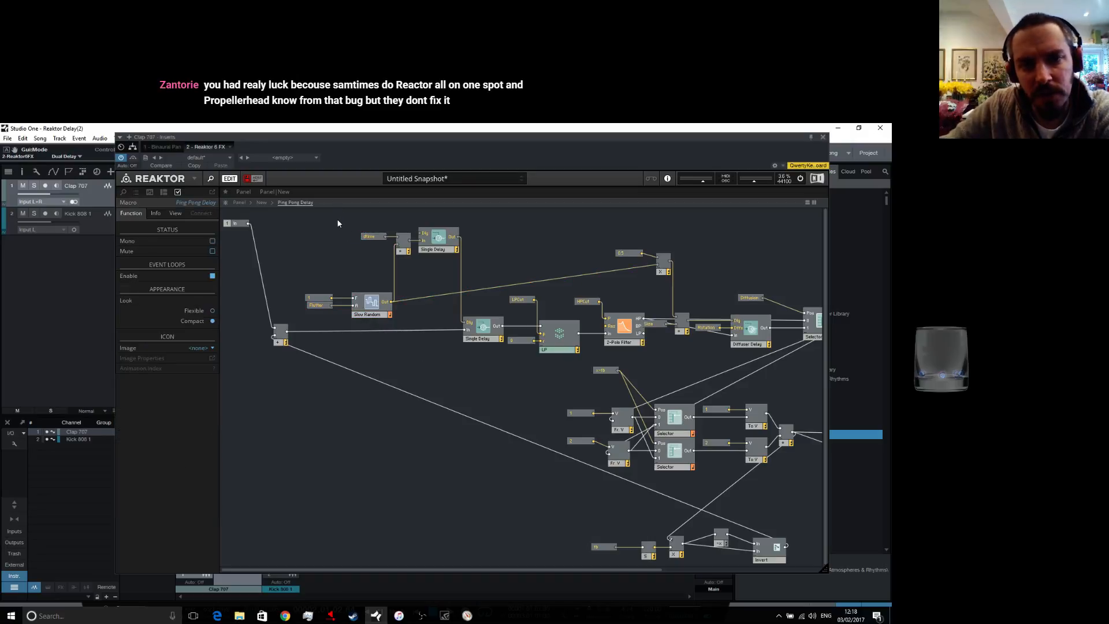
Add a Receive terminal above dtime, wire it to the new Single Delay's Dly input, and name it predpp
{"action": "right_click", "coordinate": [370, 214]}
{"action": "mouse_move", "coordinate": [422, 220]}
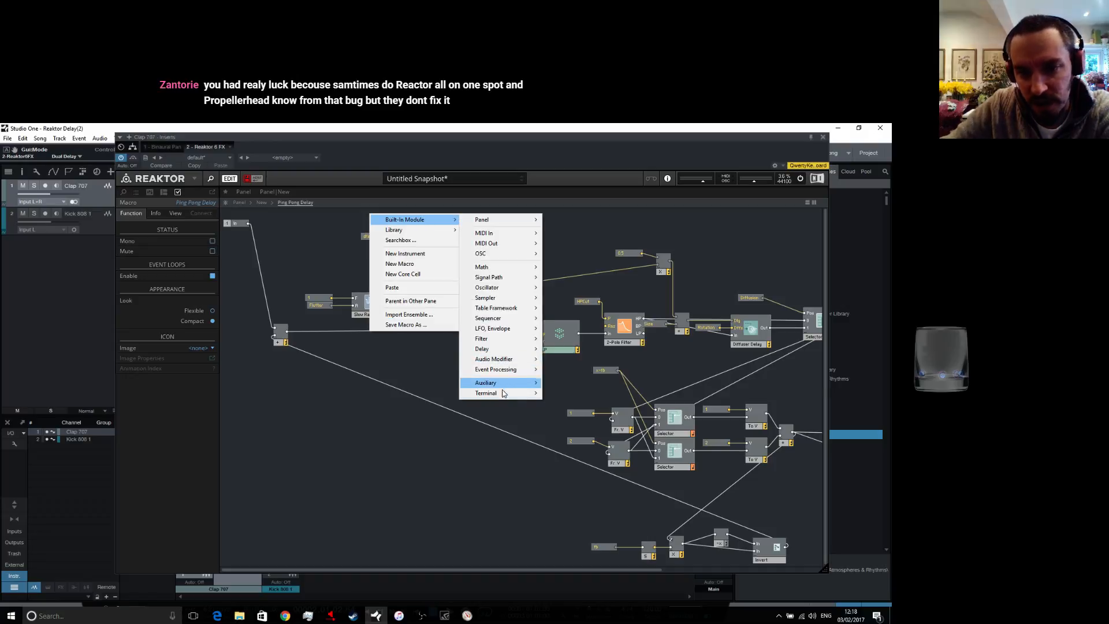
{"action": "mouse_move", "coordinate": [504, 393]}
{"action": "left_click", "coordinate": [575, 427]}
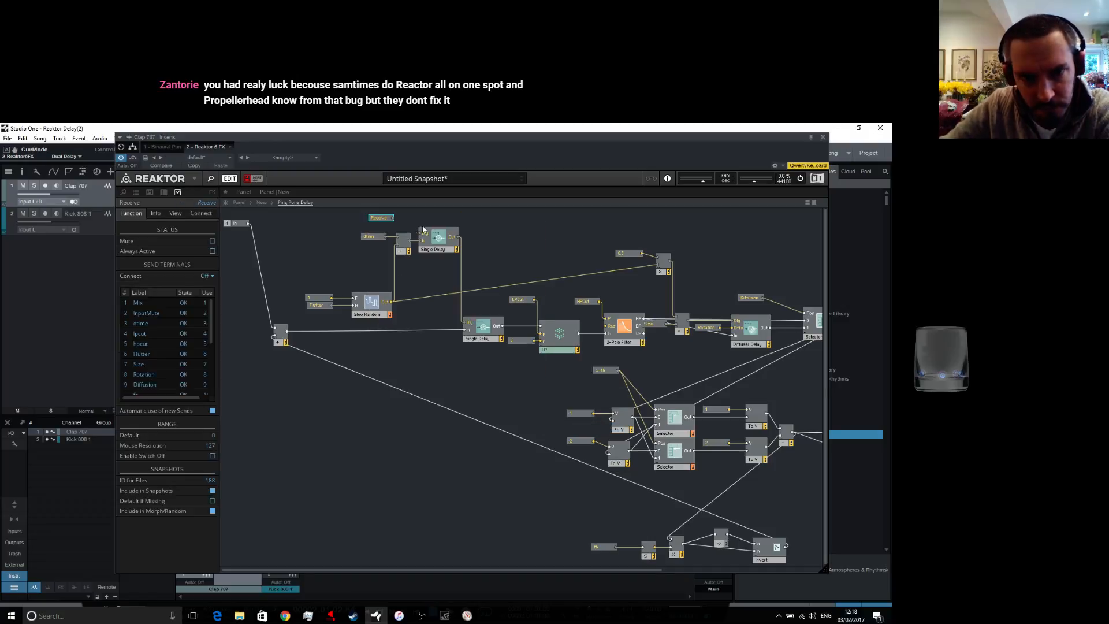
{"action": "mouse_move", "coordinate": [385, 220]}
{"action": "left_mouse_down"}
{"action": "mouse_move", "coordinate": [376, 235]}
{"action": "mouse_move", "coordinate": [421, 232]}
{"action": "mouse_move", "coordinate": [381, 223]}
{"action": "left_mouse_up"}
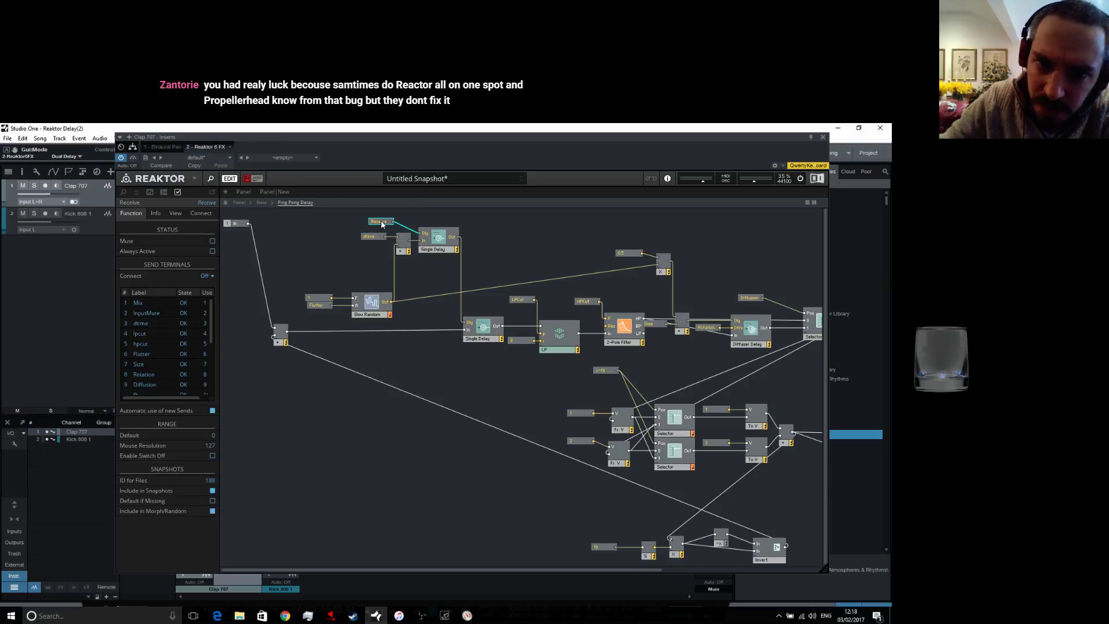
{"action": "type", "text": "predpp"}
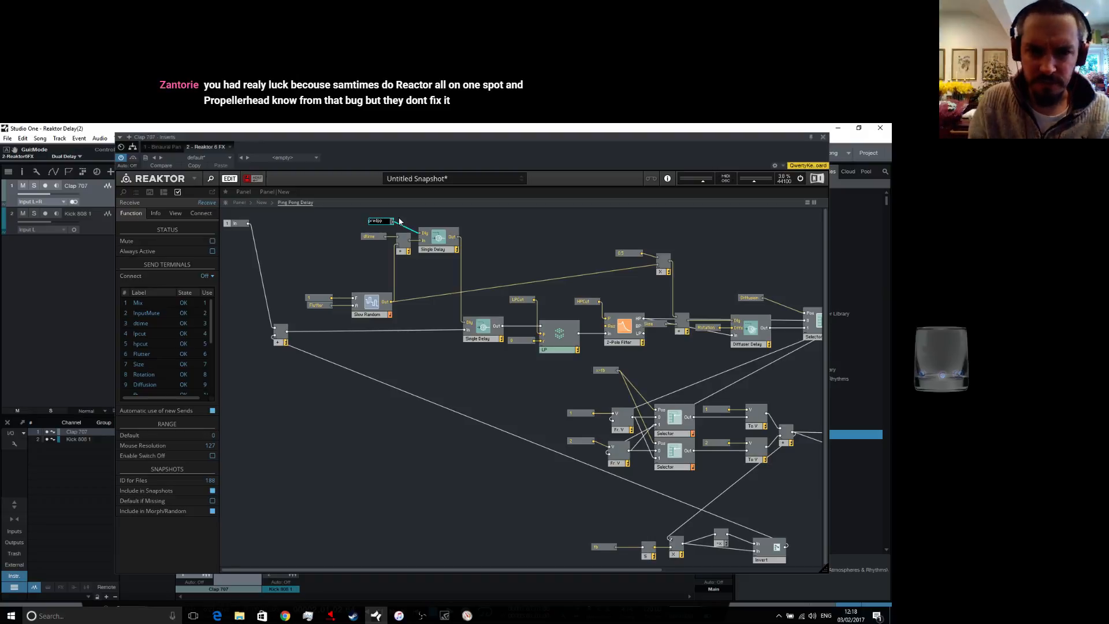
{"action": "key", "text": "Return"}
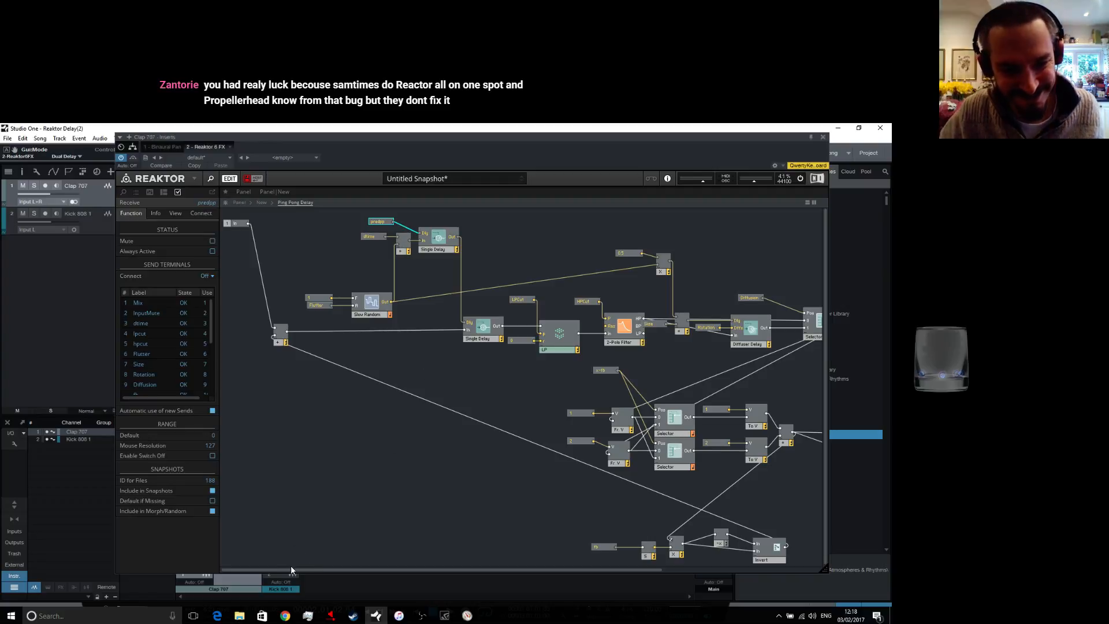
Delete the two Selector modules between the From Voice and To Voice modules, along with the Receive terminal that controls them
{"action": "left_click_drag", "start_coordinate": [290, 569], "coordinate": [378, 578]}
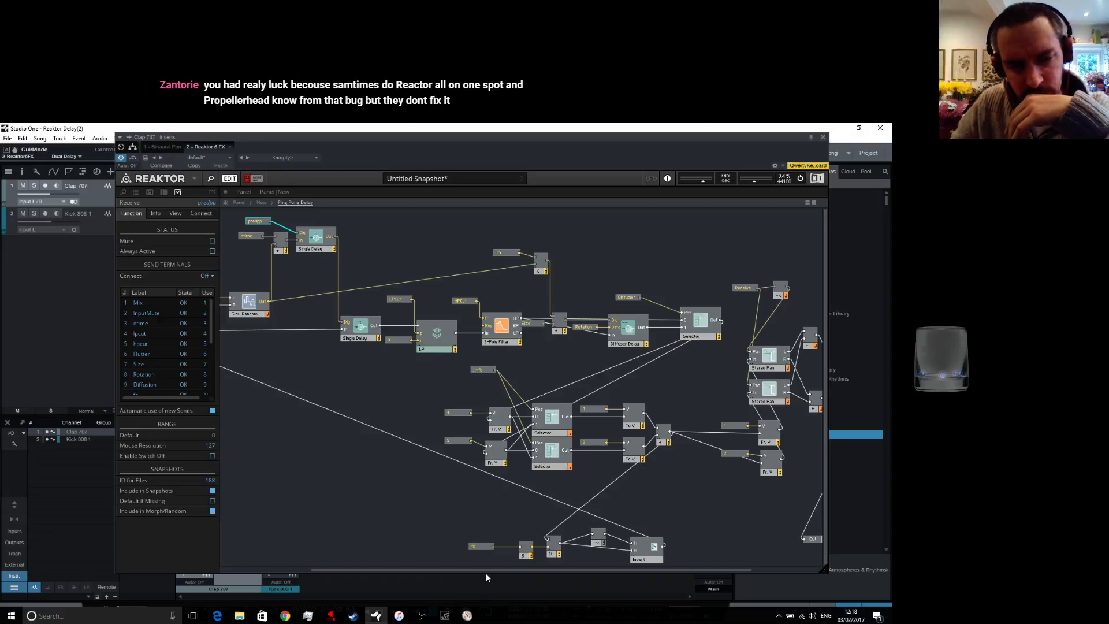
{"action": "left_click_drag", "start_coordinate": [487, 570], "coordinate": [398, 571]}
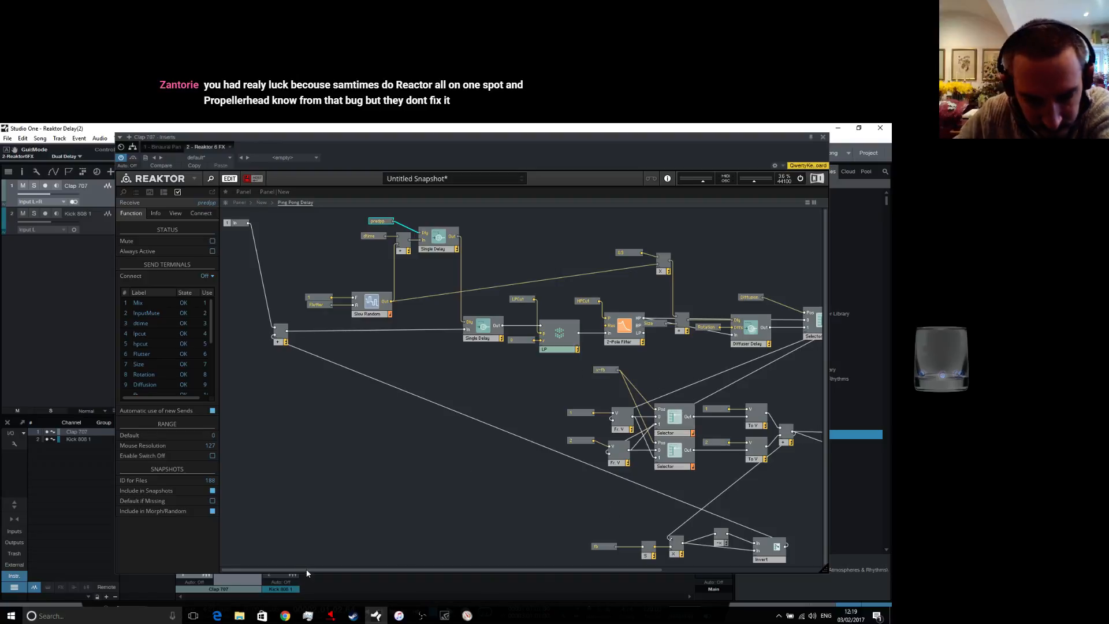
{"action": "left_click_drag", "start_coordinate": [307, 570], "coordinate": [518, 564]}
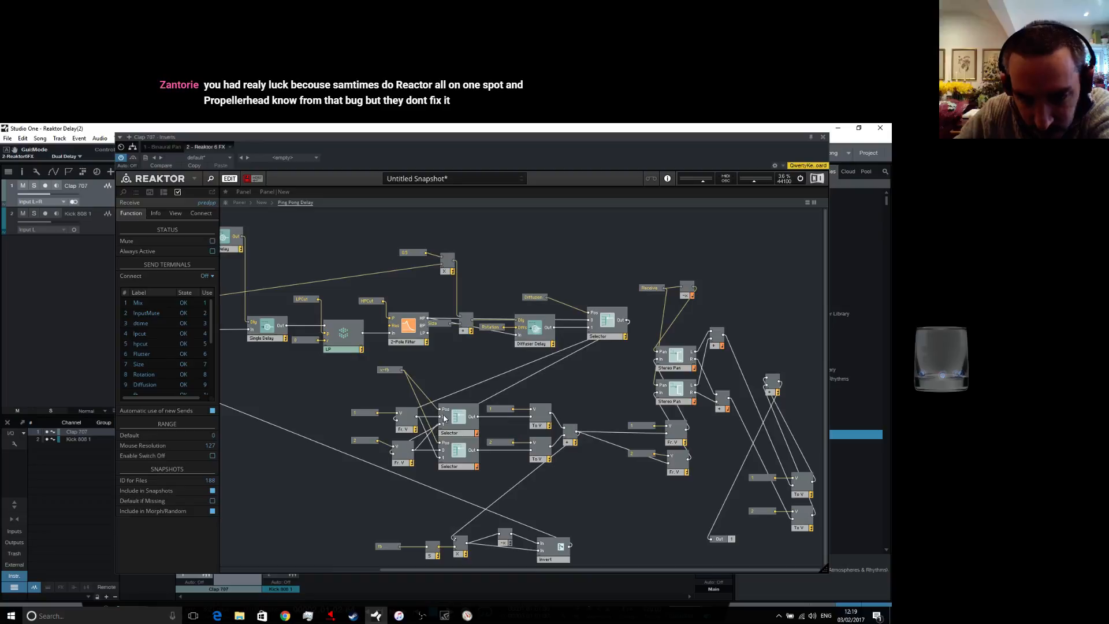
{"action": "left_click", "coordinate": [475, 386]}
{"action": "left_click_drag", "start_coordinate": [480, 490], "coordinate": [465, 419]}
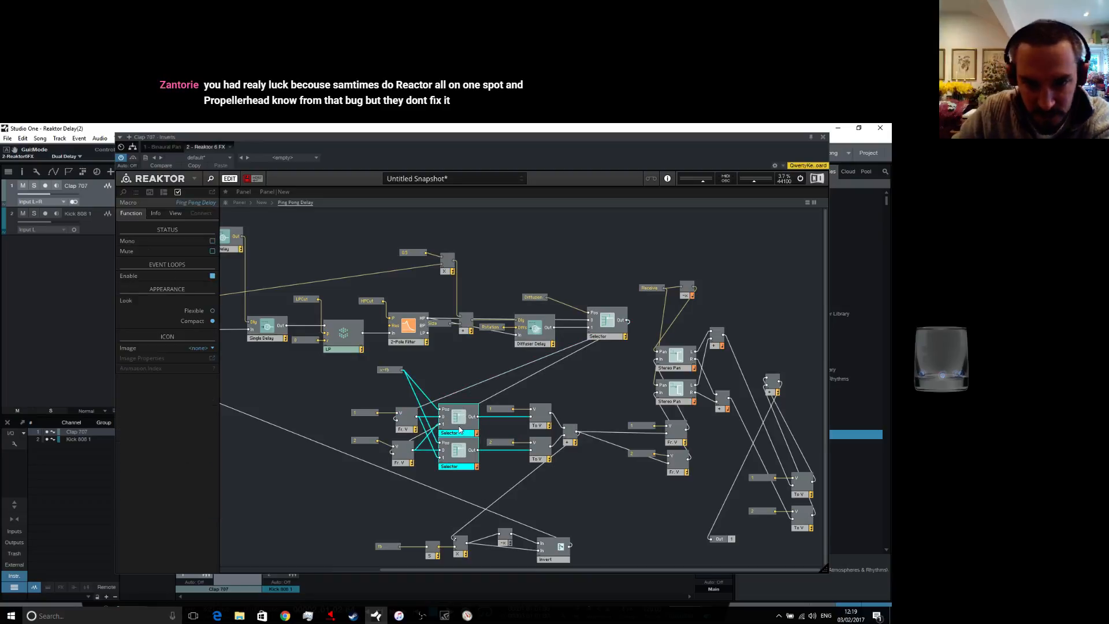
{"action": "right_click", "coordinate": [461, 428]}
{"action": "left_click", "coordinate": [493, 507]}
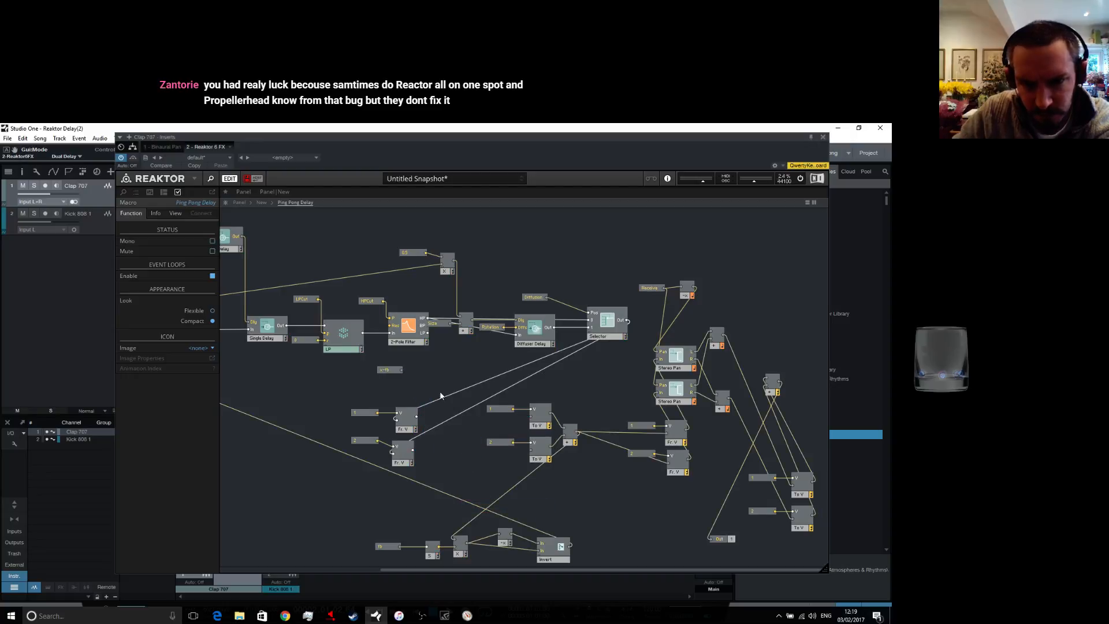
{"action": "left_click", "coordinate": [390, 370]}
{"action": "right_click", "coordinate": [392, 371]}
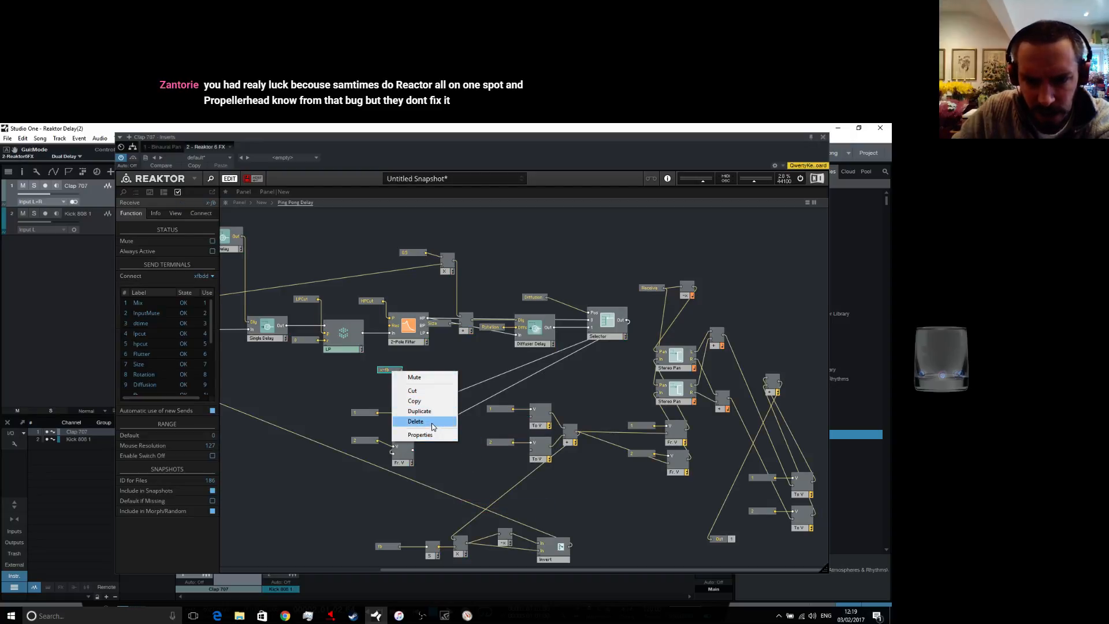
{"action": "left_click", "coordinate": [436, 421]}
Cross-wire the voices by connecting the upper From Voice to the lower To Voice and the lower From Voice to the upper one
{"action": "left_click_drag", "start_coordinate": [417, 416], "coordinate": [531, 445]}
{"action": "left_click_drag", "start_coordinate": [412, 453], "coordinate": [531, 416]}
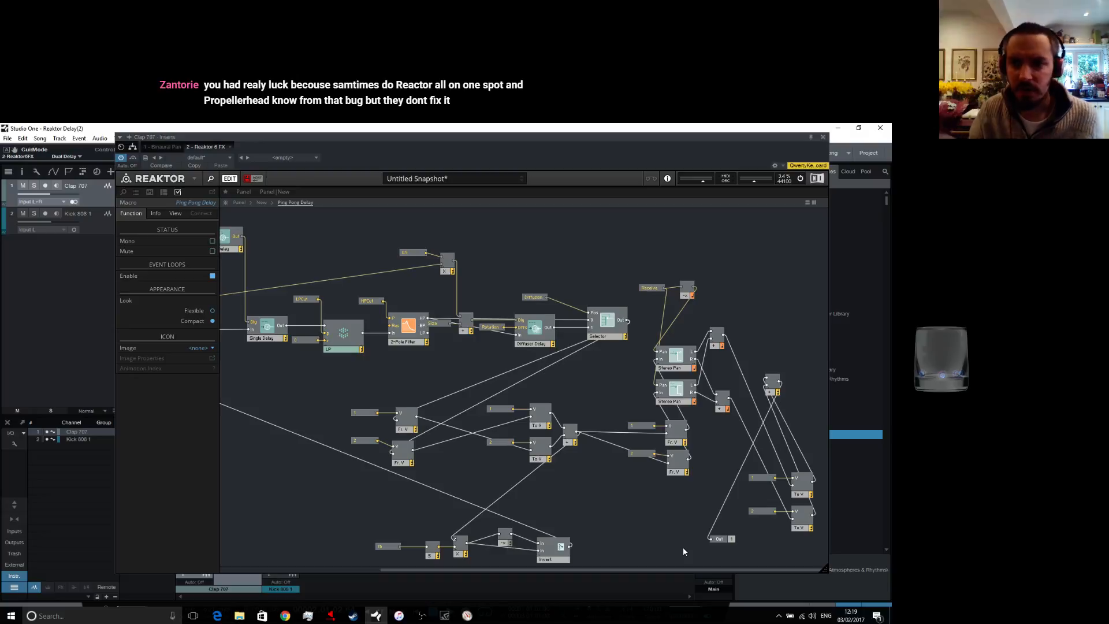
{"action": "left_click_drag", "start_coordinate": [675, 567], "coordinate": [485, 574]}
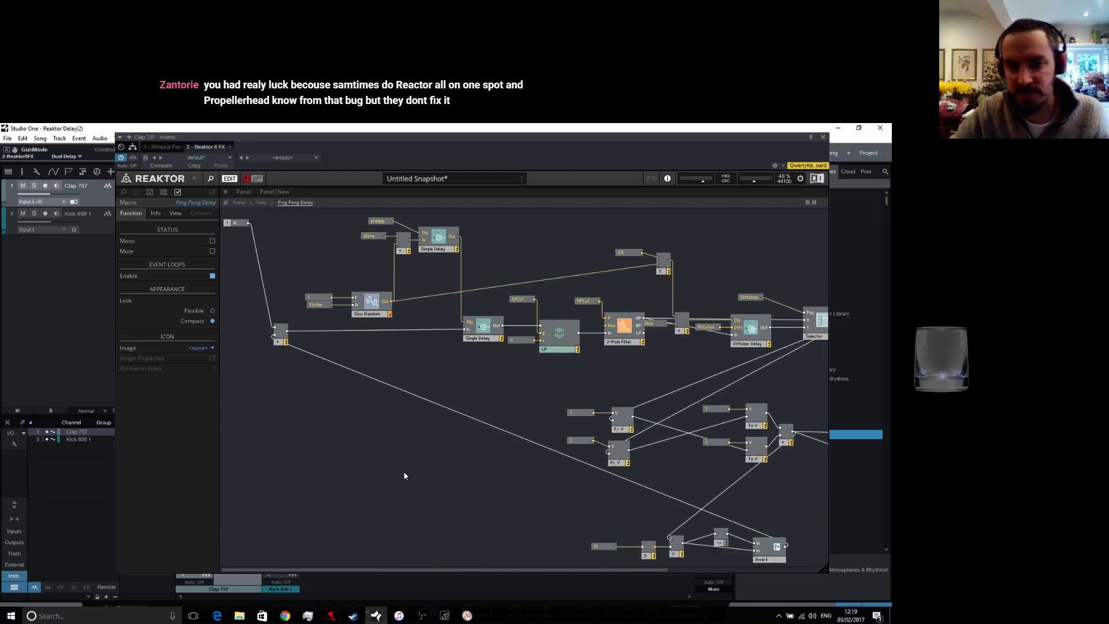
{"action": "left_click_drag", "start_coordinate": [386, 571], "coordinate": [359, 557]}
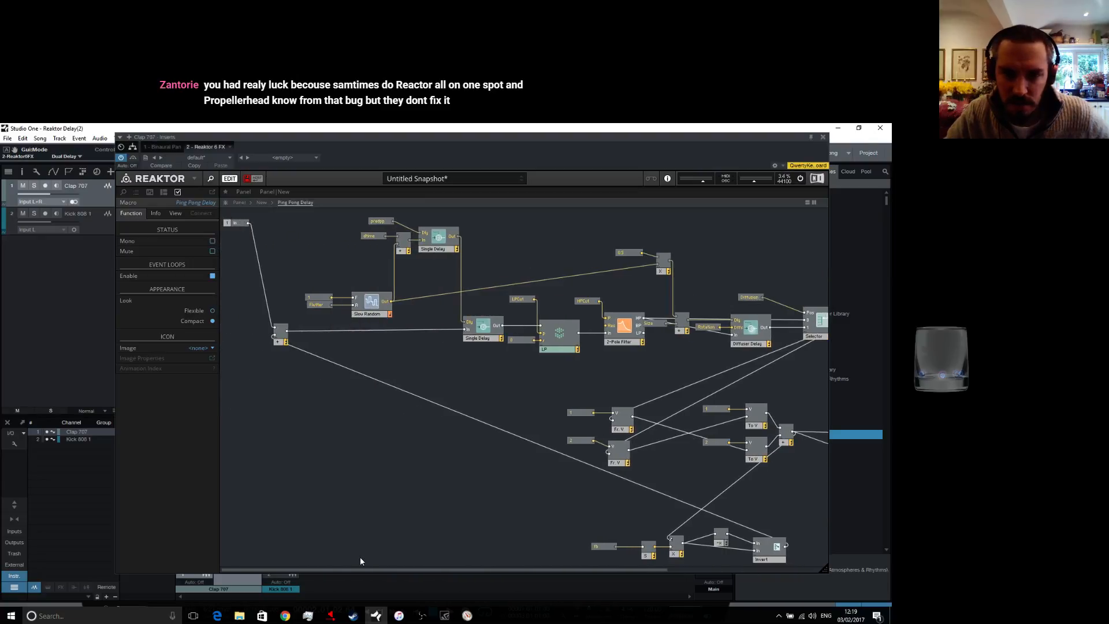
Go up to the New instrument, open the Gui macro, and paste a copy of its Dual Delay stacked macro below the original
{"action": "double_click", "coordinate": [393, 455]}
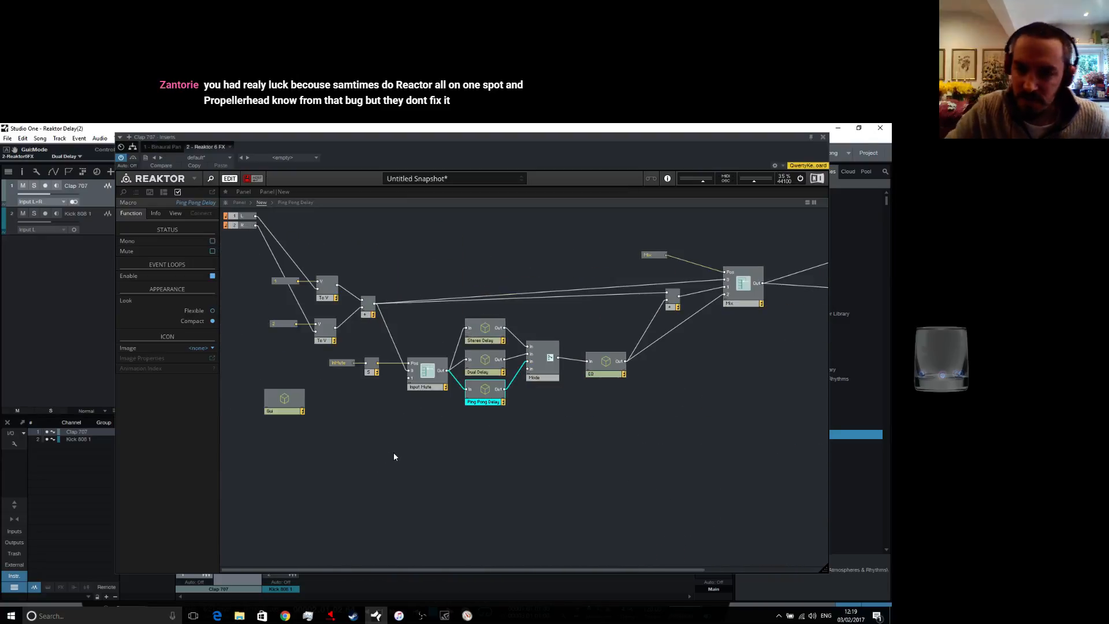
{"action": "left_click", "coordinate": [286, 398]}
{"action": "double_click", "coordinate": [286, 399]}
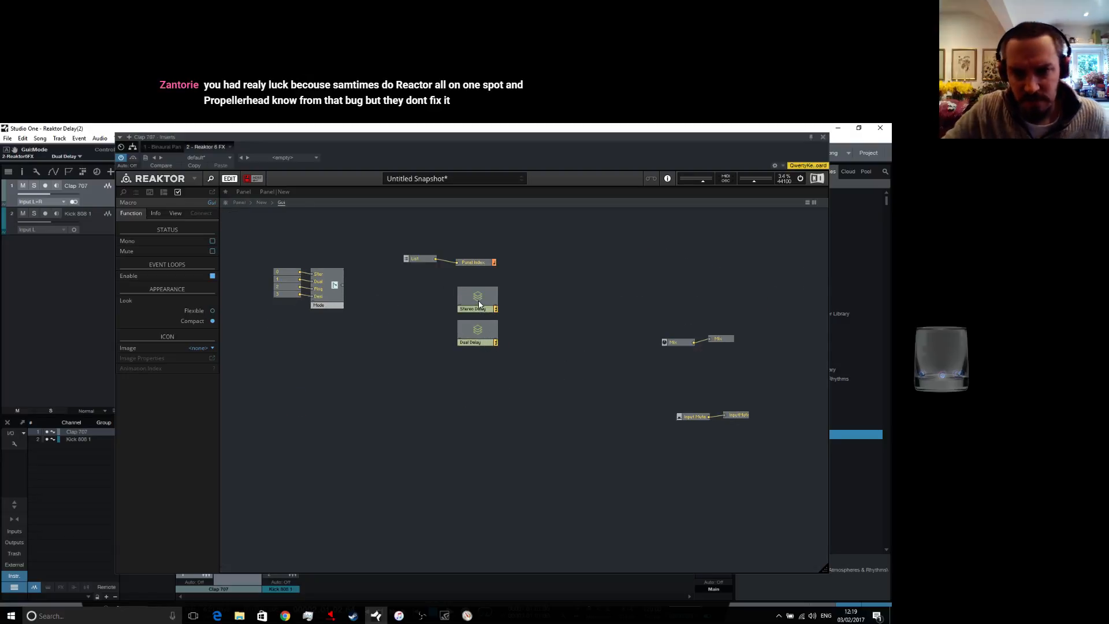
{"action": "right_click", "coordinate": [477, 334]}
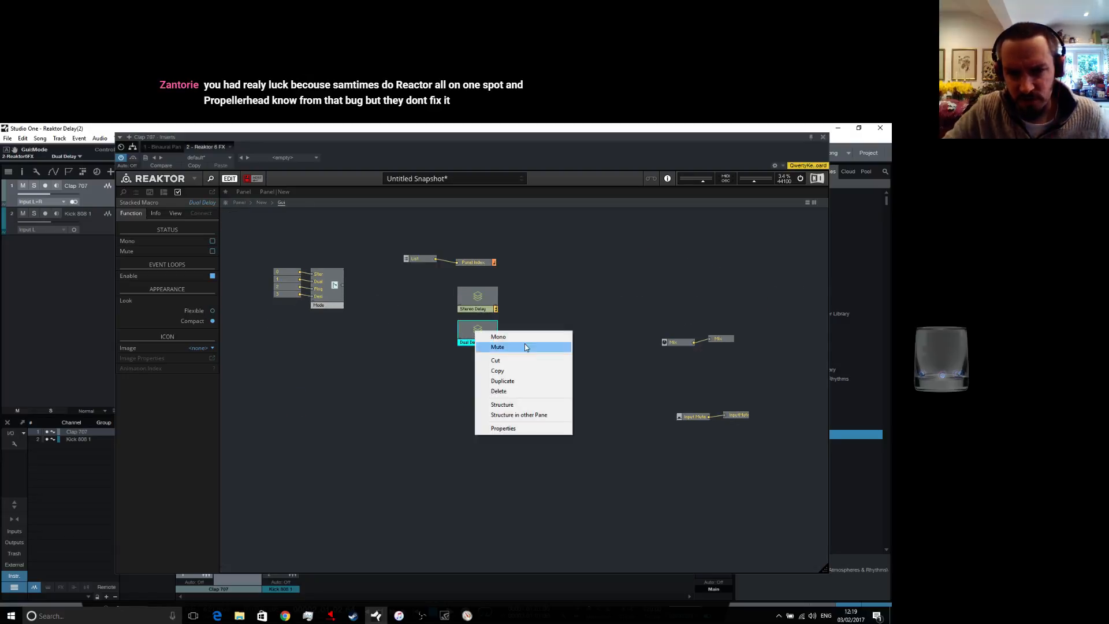
{"action": "left_click", "coordinate": [528, 371]}
{"action": "right_click", "coordinate": [463, 379]}
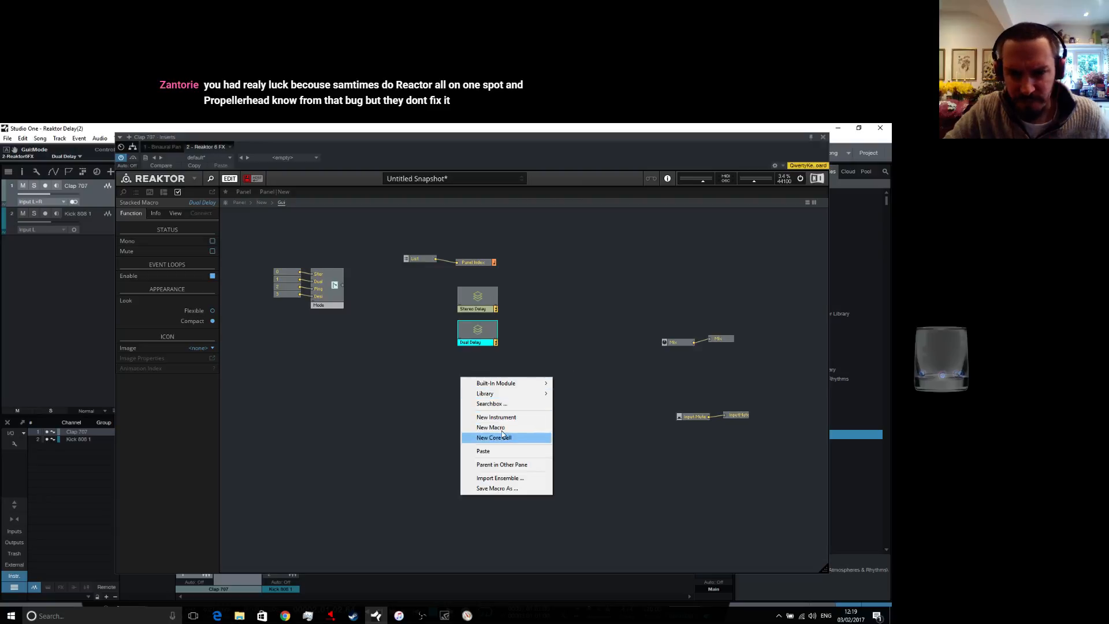
{"action": "left_click", "coordinate": [483, 450]}
{"action": "left_click_drag", "start_coordinate": [481, 389], "coordinate": [479, 364]}
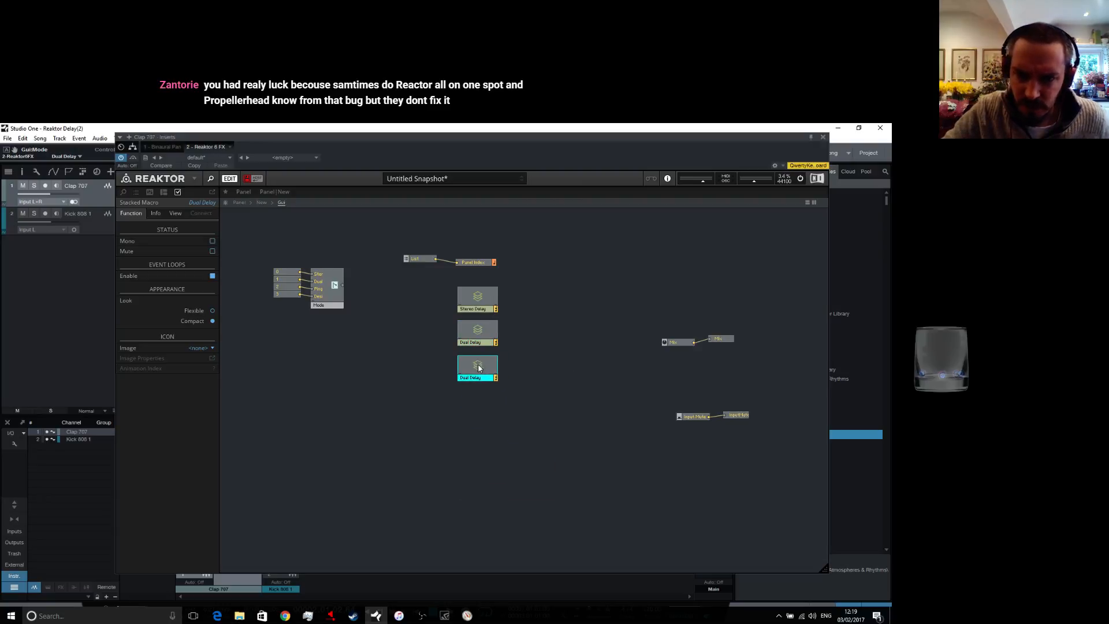
Open the copied Dual Delay macro and delete its cross-feedback control along with the 0.01 constant, multiplier and Send terminal wired to it
{"action": "double_click", "coordinate": [479, 364]}
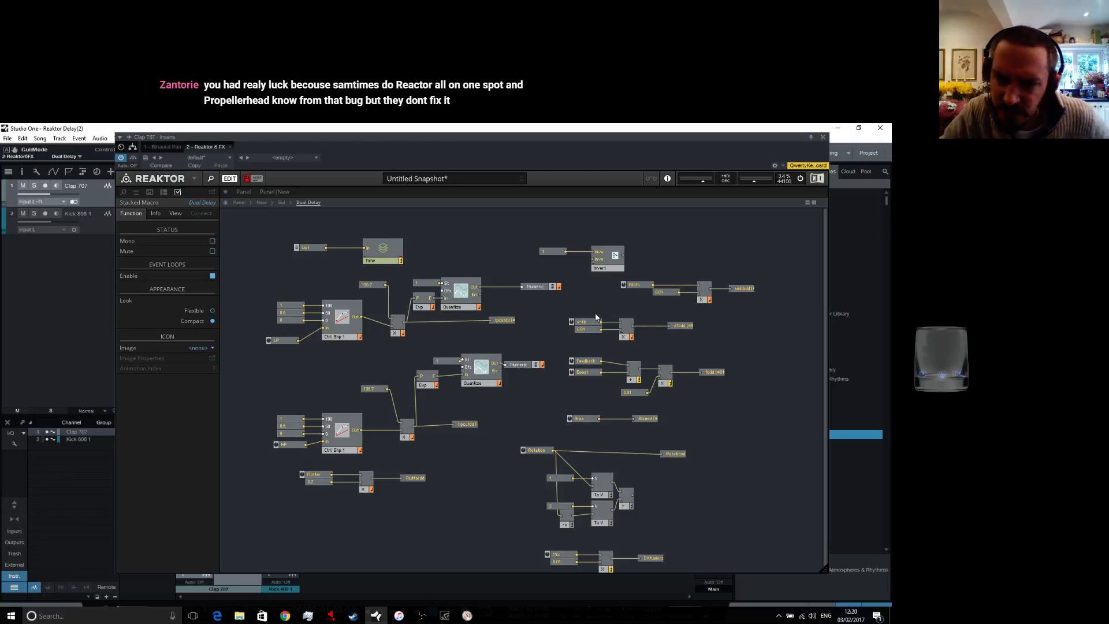
{"action": "left_click_drag", "start_coordinate": [698, 346], "coordinate": [568, 318]}
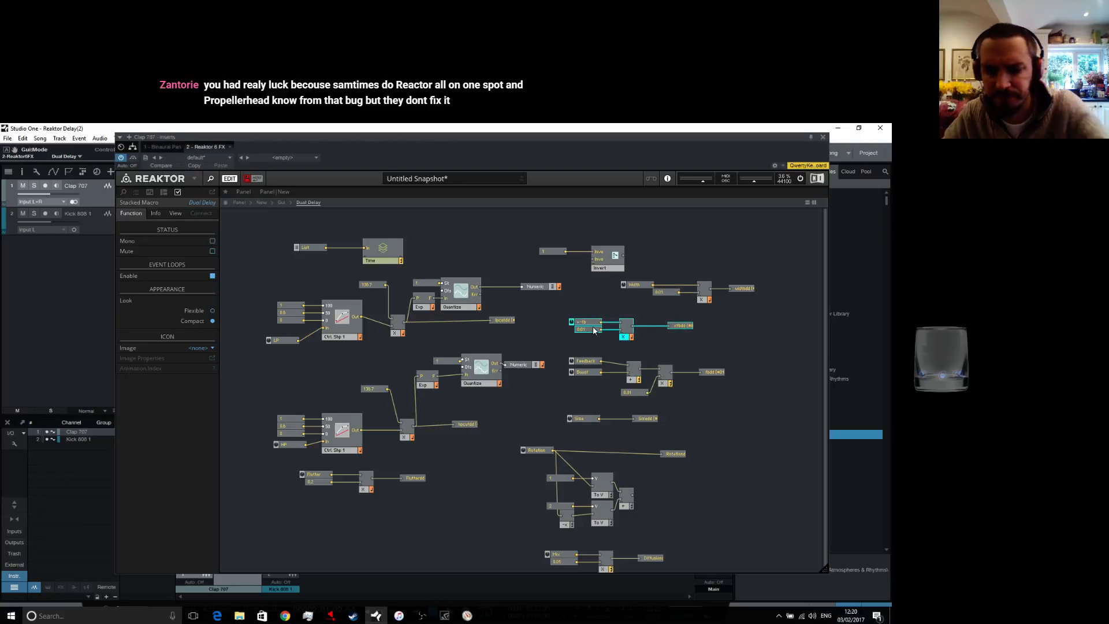
{"action": "left_click", "coordinate": [673, 345]}
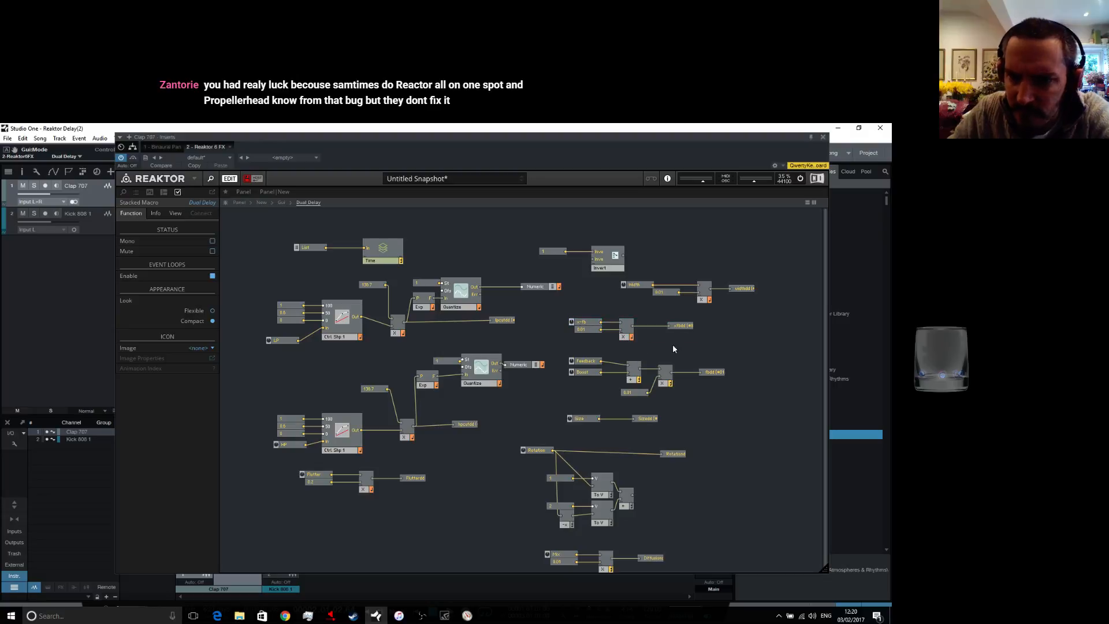
{"action": "left_click_drag", "start_coordinate": [641, 334], "coordinate": [575, 320]}
{"action": "right_click", "coordinate": [623, 337]}
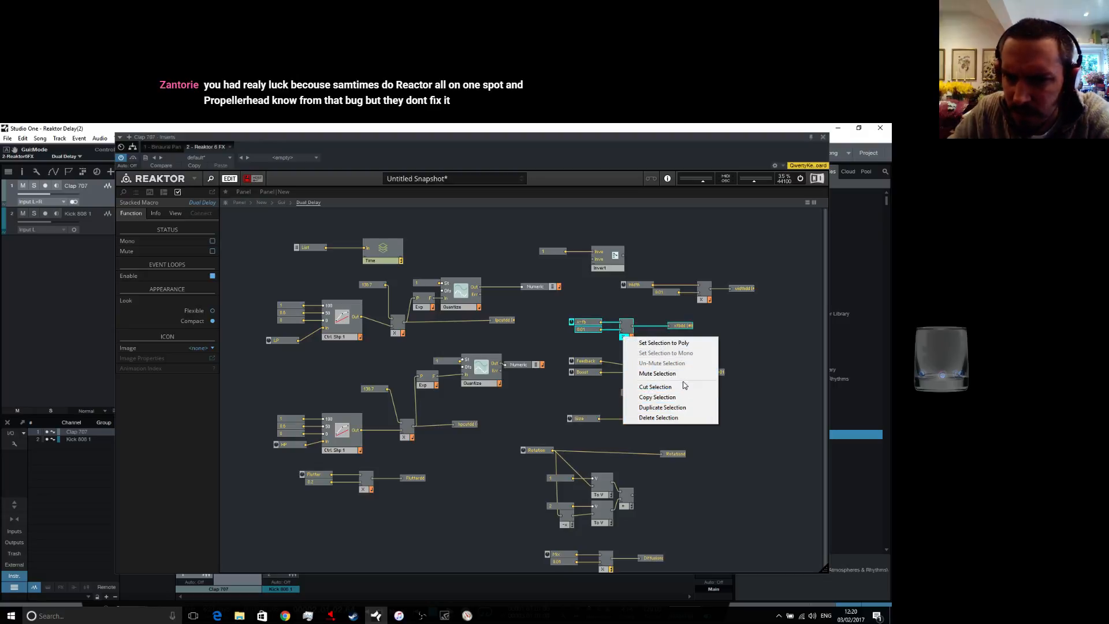
{"action": "left_click", "coordinate": [659, 374]}
{"action": "left_click", "coordinate": [688, 347]}
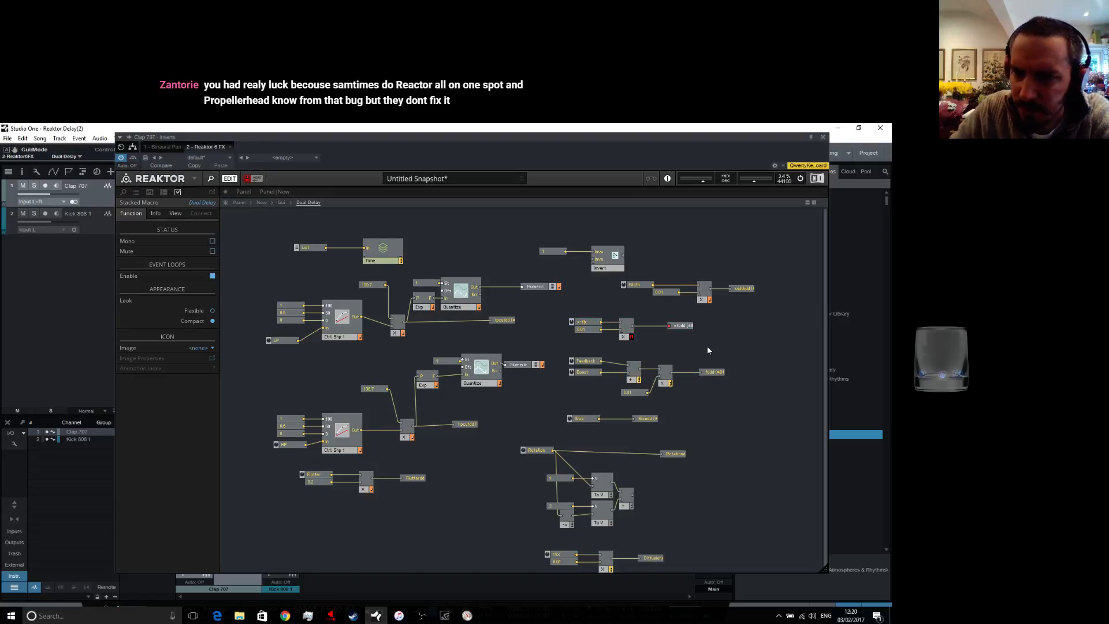
{"action": "left_click_drag", "start_coordinate": [707, 346], "coordinate": [579, 319]}
{"action": "right_click", "coordinate": [622, 336]}
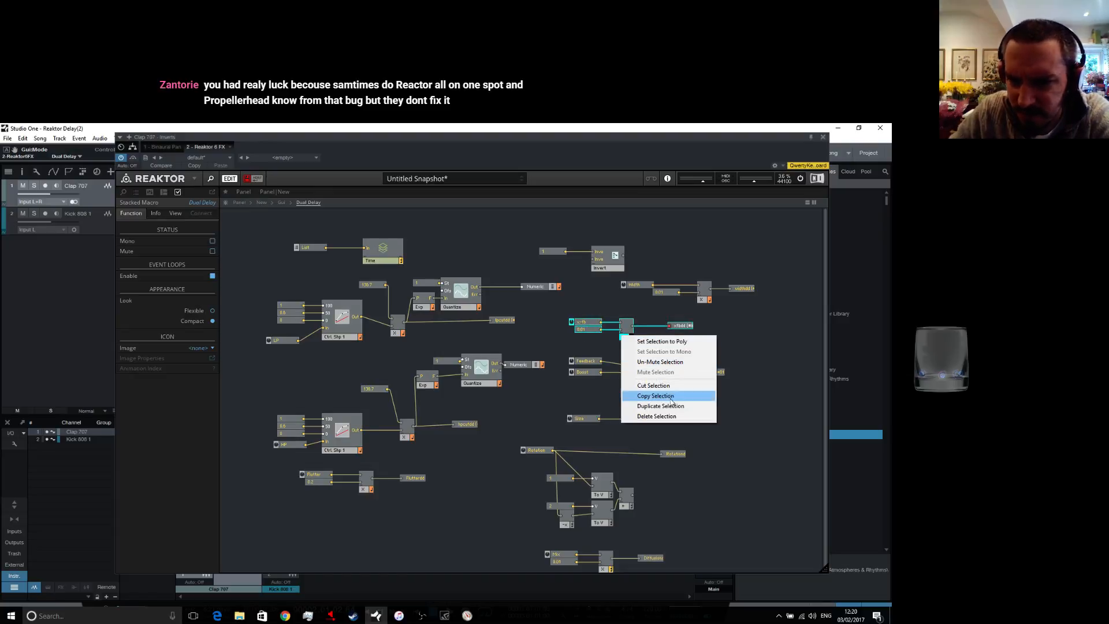
{"action": "left_click", "coordinate": [657, 416]}
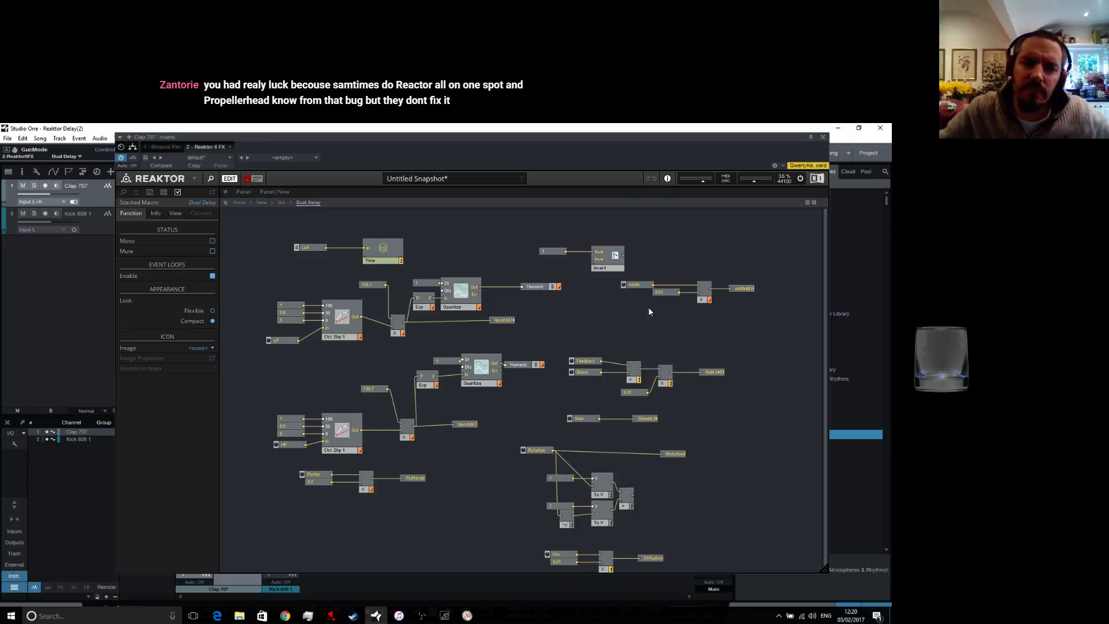
Open the copy's Time stacked macro, align its Send terminal and Sync macro, and add a Multiply module below the Selector
{"action": "double_click", "coordinate": [382, 249]}
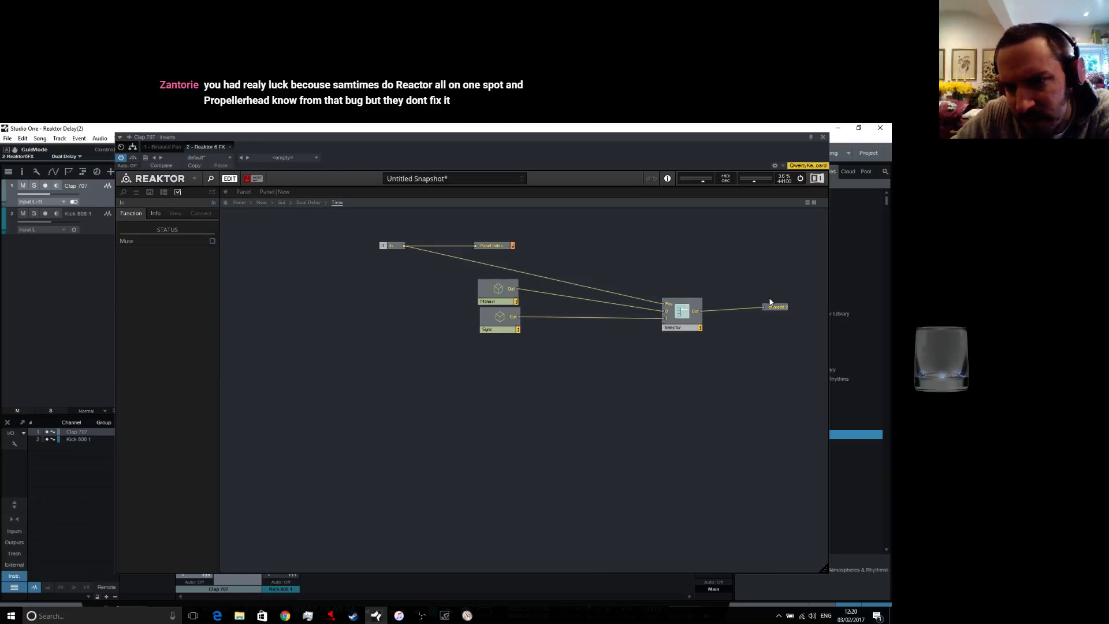
{"action": "left_click_drag", "start_coordinate": [777, 308], "coordinate": [785, 313]}
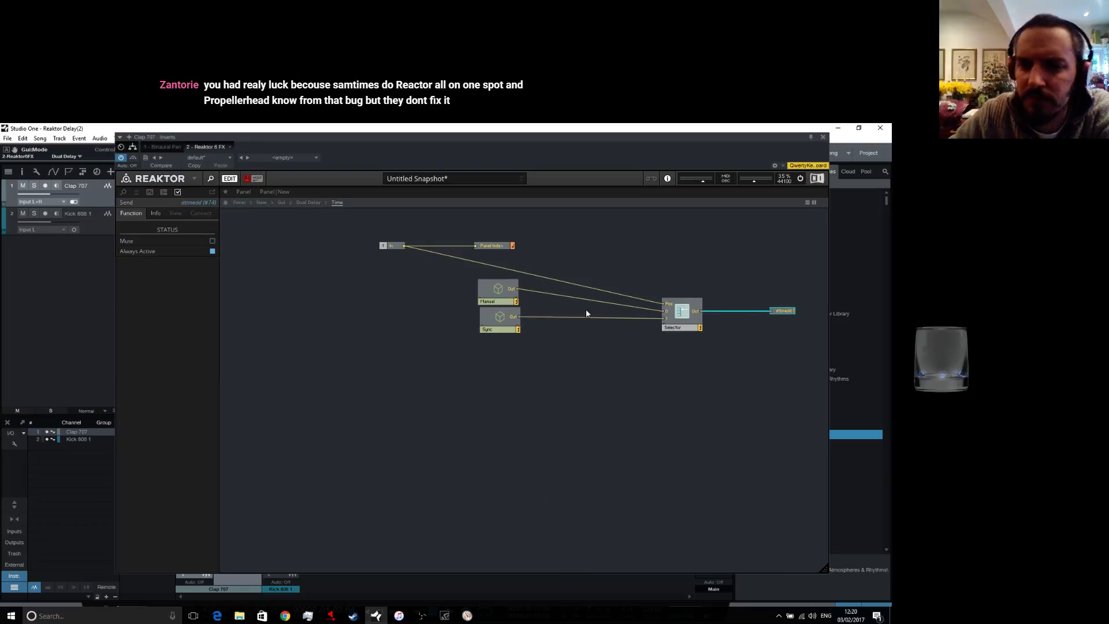
{"action": "left_click_drag", "start_coordinate": [497, 329], "coordinate": [495, 328]}
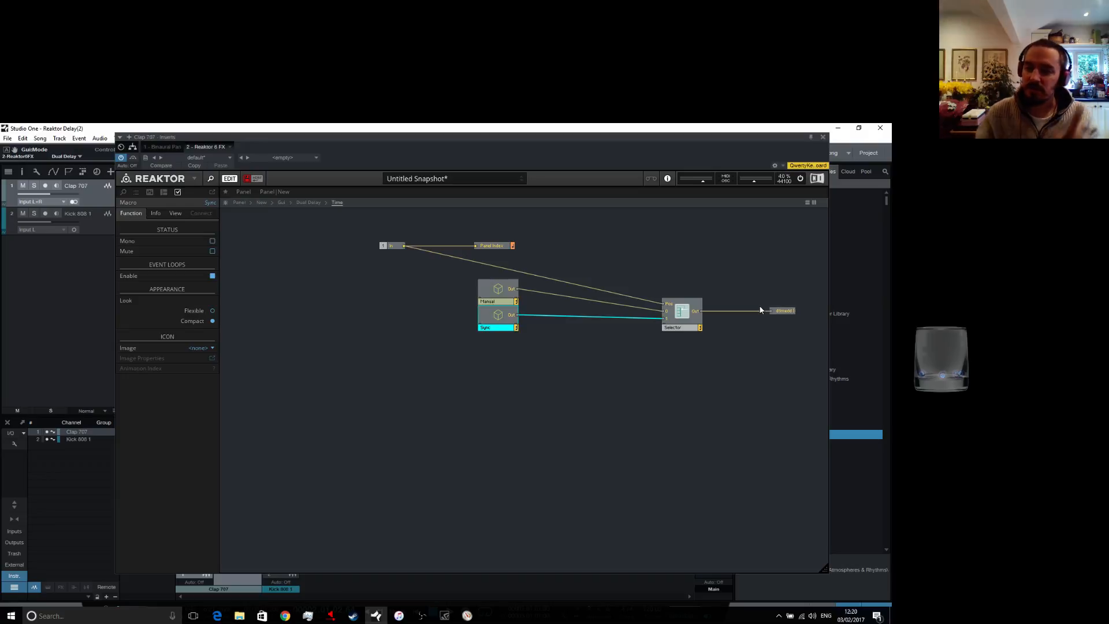
{"action": "right_click", "coordinate": [704, 353]}
{"action": "mouse_move", "coordinate": [751, 358]}
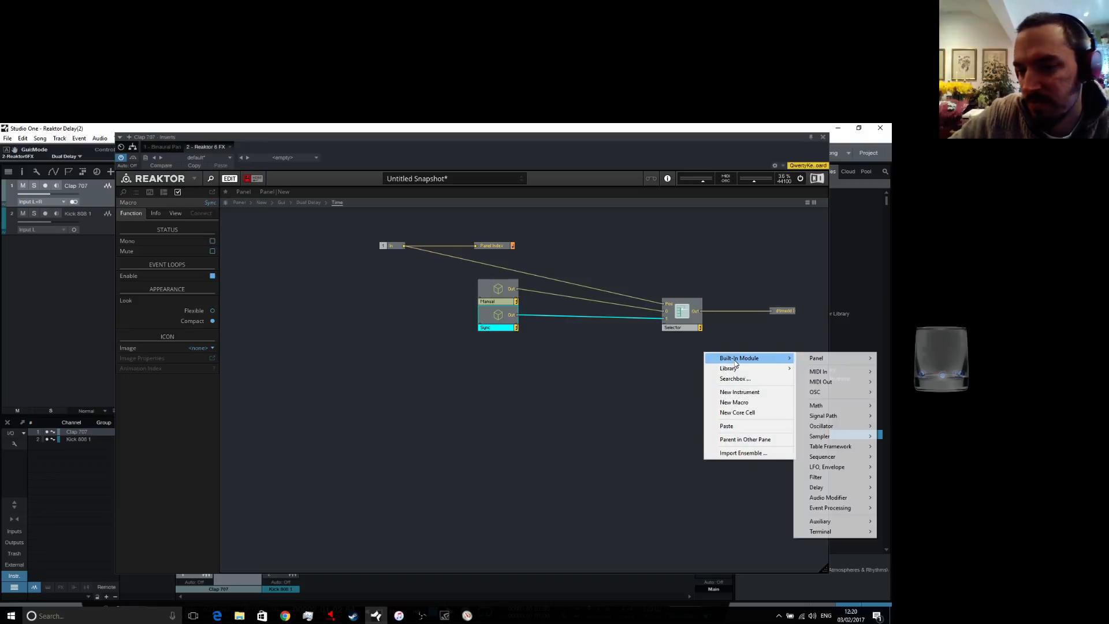
{"action": "mouse_move", "coordinate": [816, 407]}
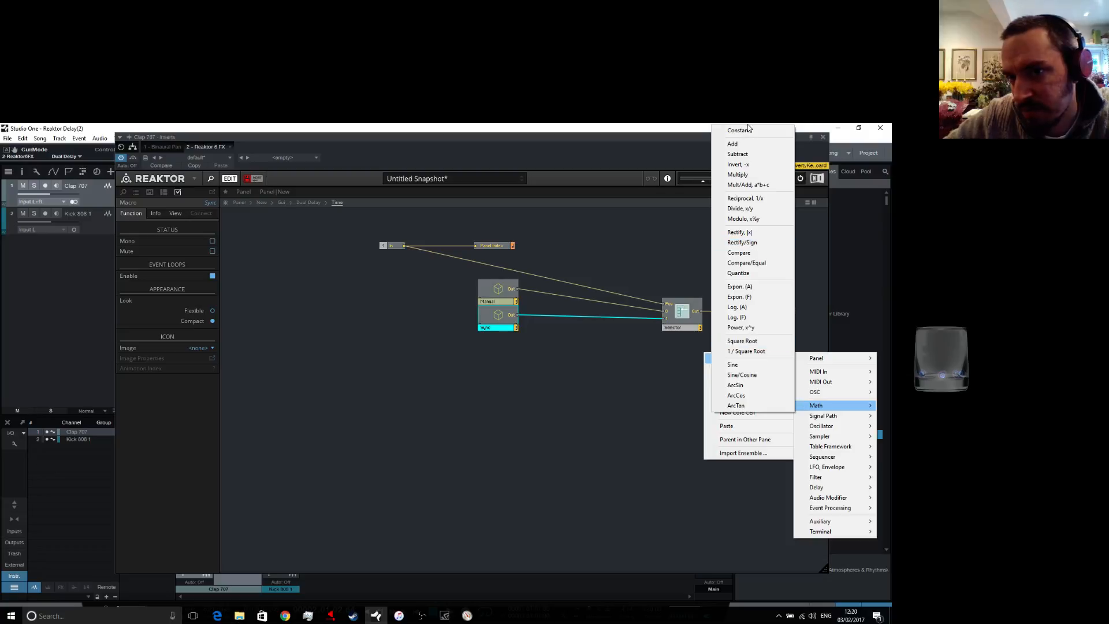
{"action": "left_click", "coordinate": [746, 176]}
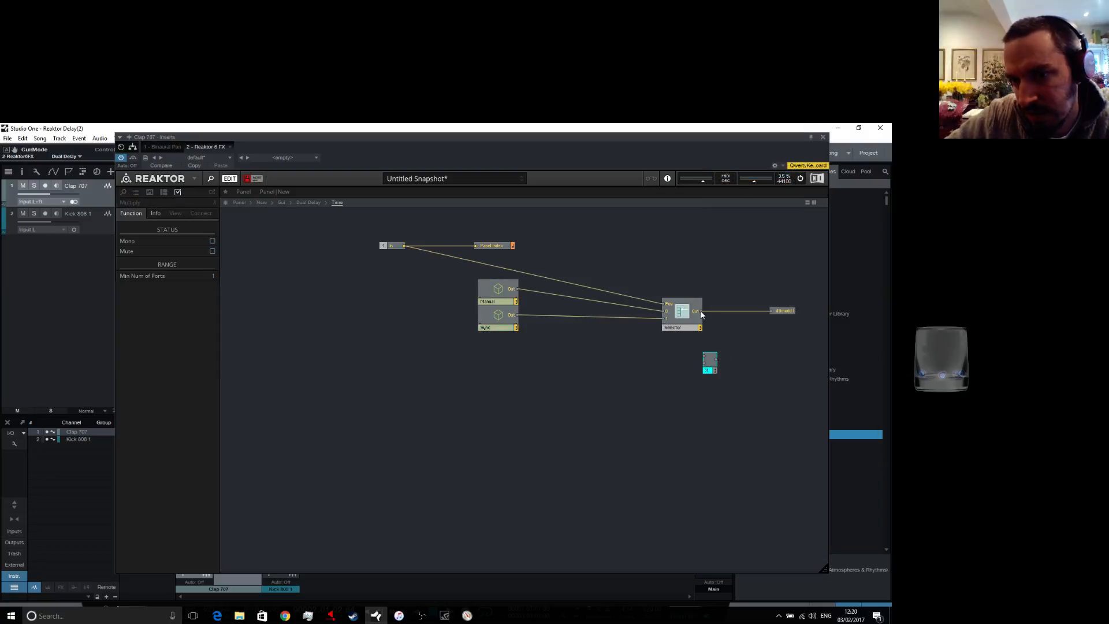
Wire the Selector's output to the Multiply module, feed its other input from a constant of 2, and reposition the pair
{"action": "left_click_drag", "start_coordinate": [702, 312], "coordinate": [708, 361]}
{"action": "right_click", "coordinate": [708, 361]}
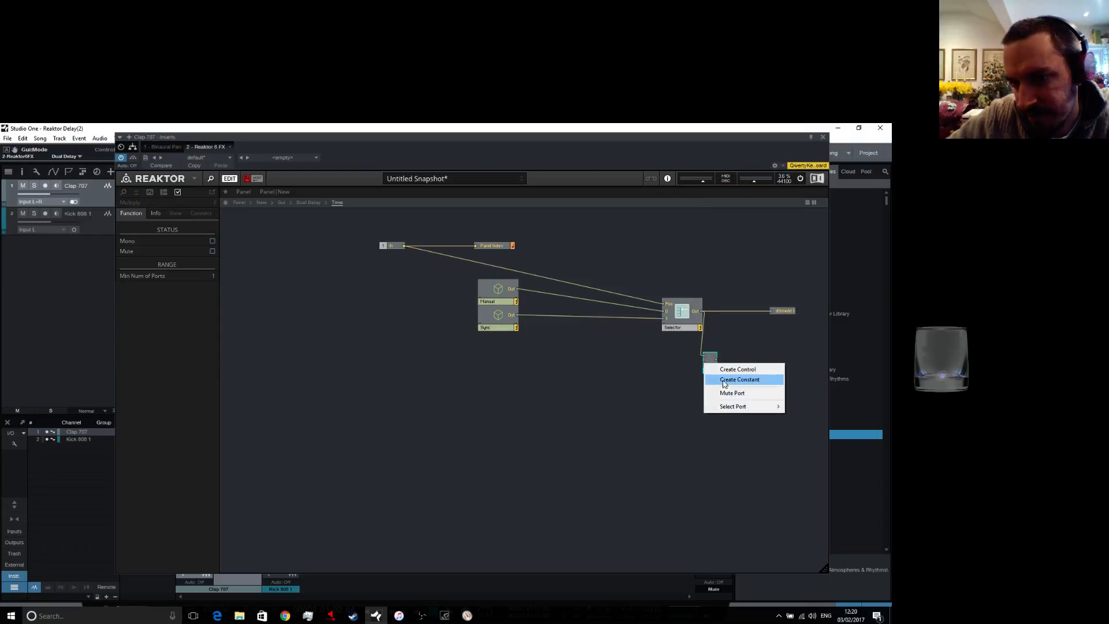
{"action": "left_click", "coordinate": [727, 379]}
{"action": "double_click", "coordinate": [671, 364]}
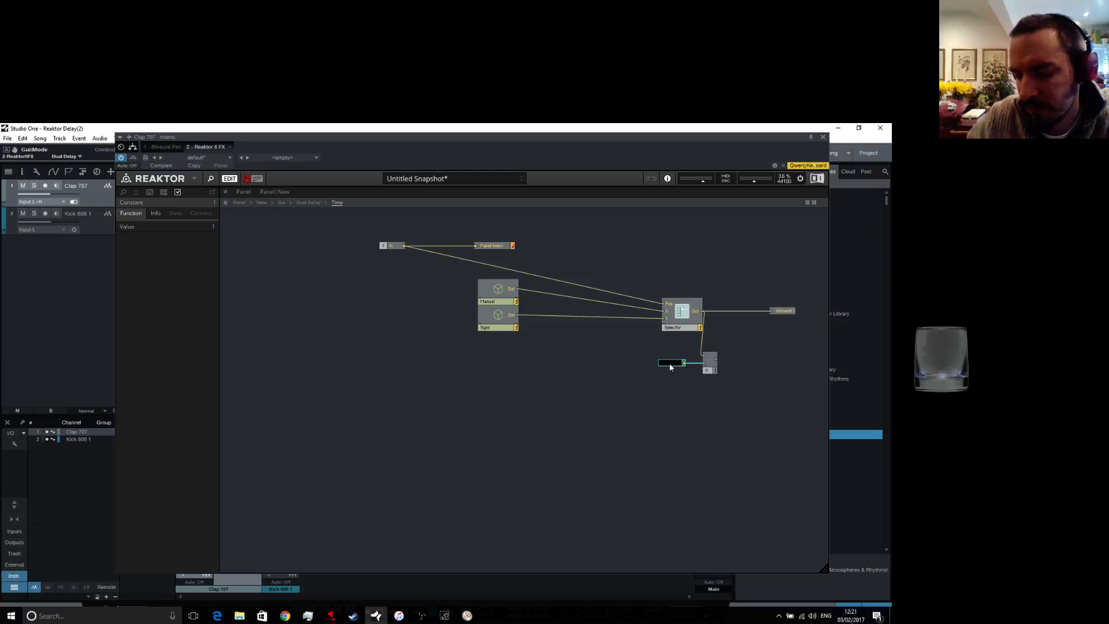
{"action": "type", "text": "2"}
{"action": "key", "text": "Return"}
{"action": "left_click", "coordinate": [618, 370]}
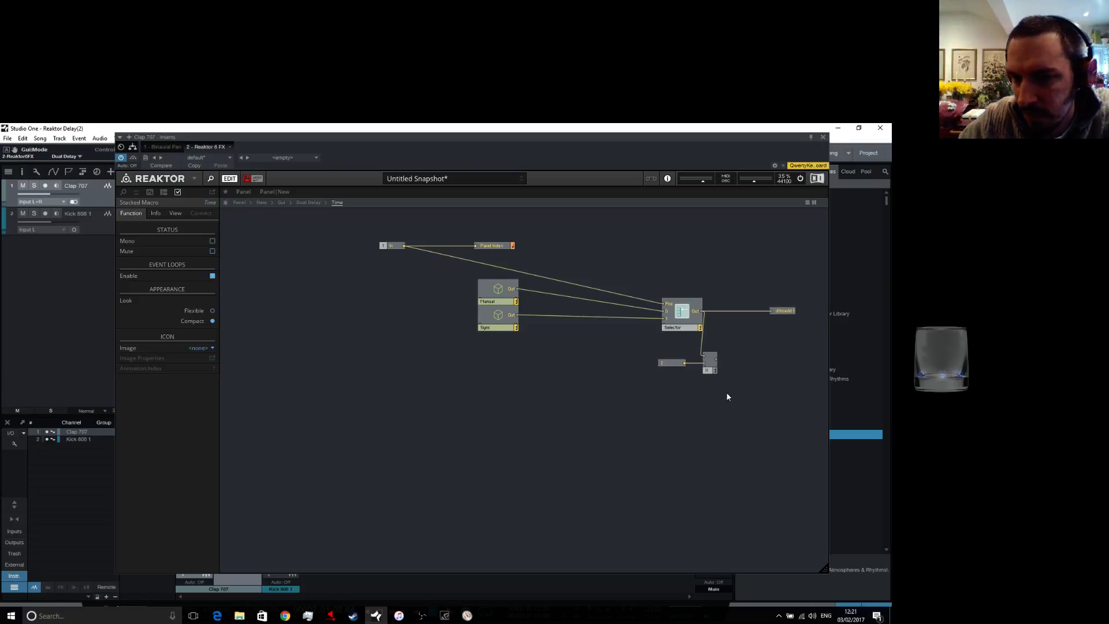
{"action": "left_click_drag", "start_coordinate": [736, 397], "coordinate": [717, 363]}
{"action": "left_click", "coordinate": [681, 405]}
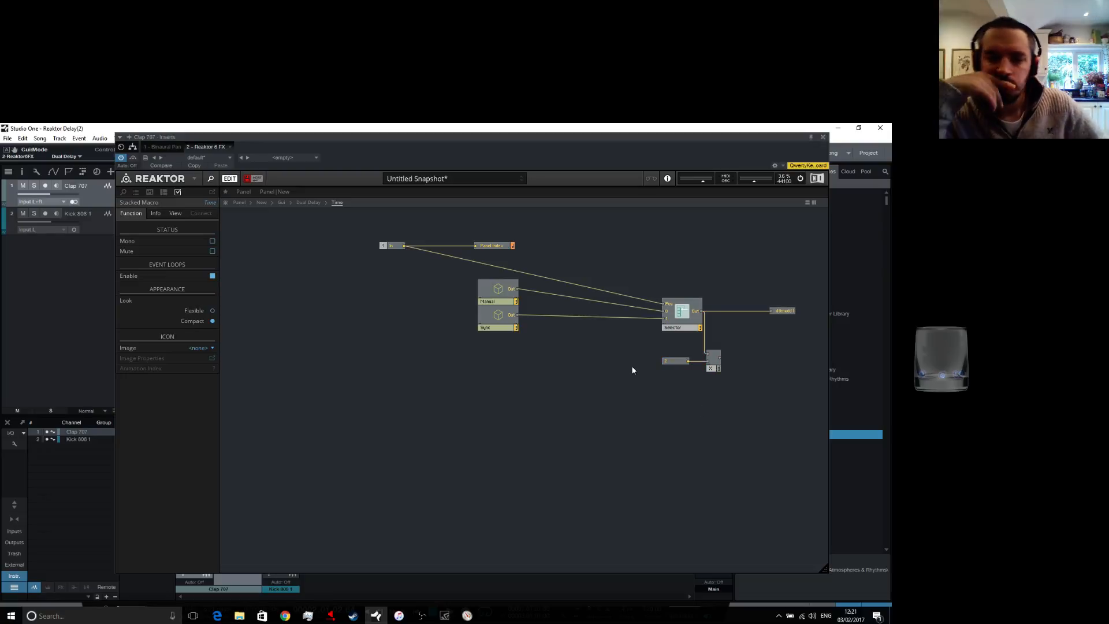
Move the Send terminal beside the Multiply module, feed it from the Multiply output instead of the Selector, and name it dtimepp
{"action": "right_click", "coordinate": [684, 242]}
{"action": "left_click", "coordinate": [781, 386]}
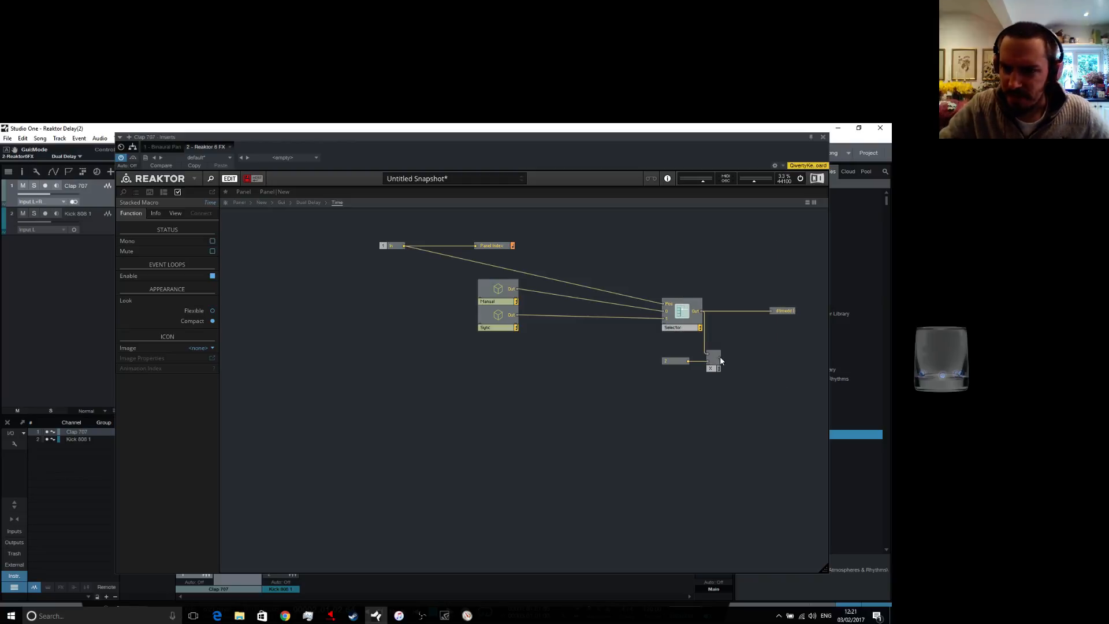
{"action": "left_click_drag", "start_coordinate": [778, 314], "coordinate": [758, 357]}
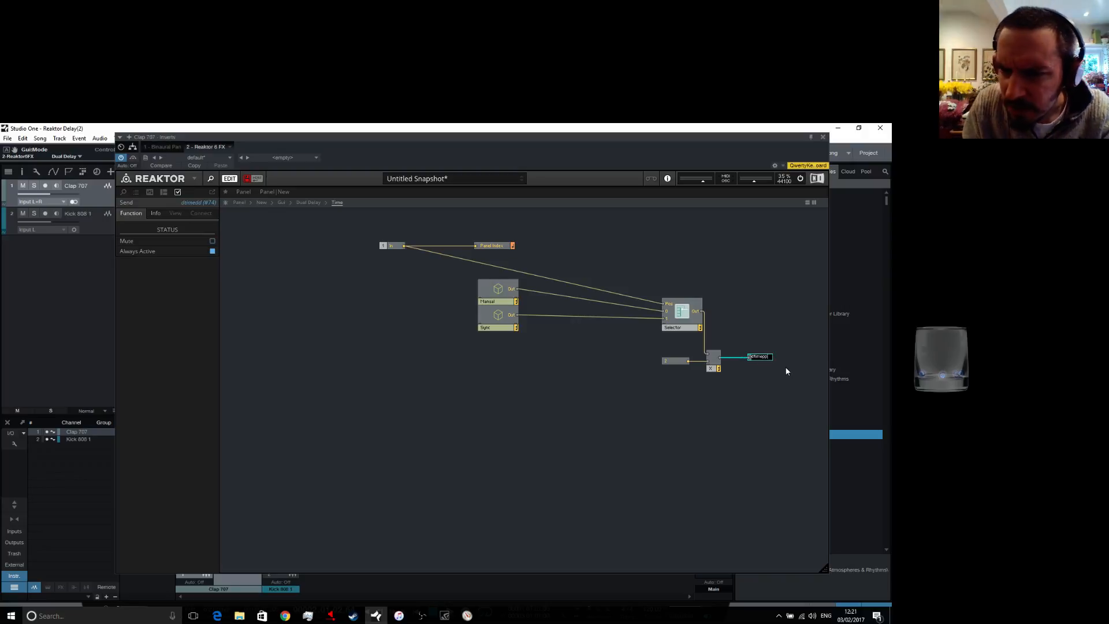
{"action": "type", "text": "p"}
{"action": "key", "text": "Return"}
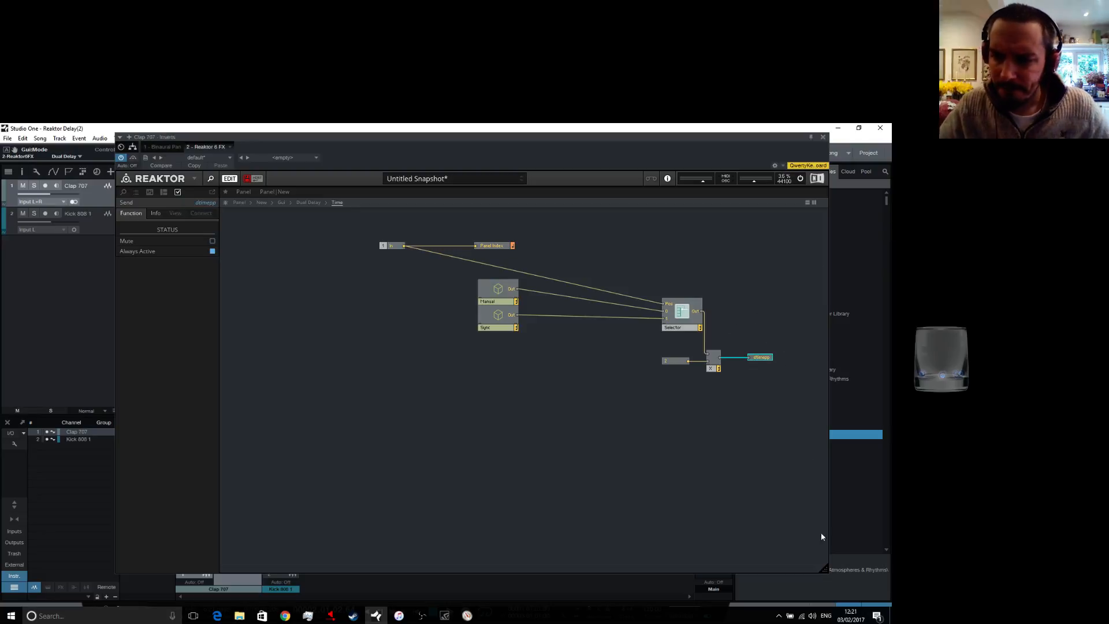
Shift all modules in the Time macro to the left to free space for more modules
{"action": "left_click_drag", "start_coordinate": [335, 230], "coordinate": [732, 431]}
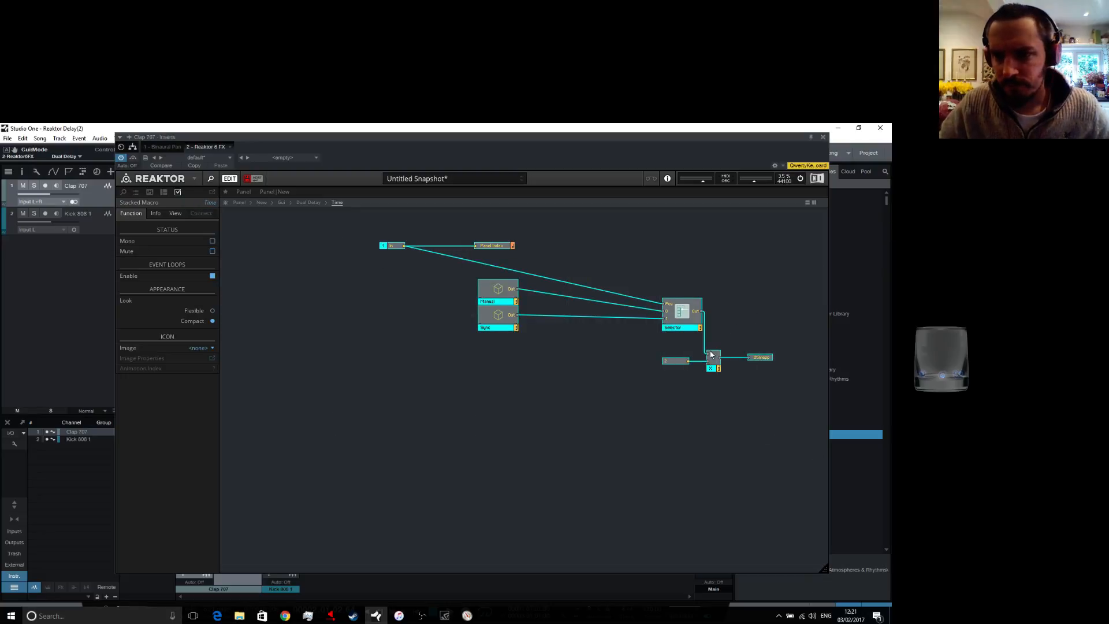
{"action": "left_click_drag", "start_coordinate": [676, 320], "coordinate": [544, 318]}
{"action": "left_click", "coordinate": [433, 442]}
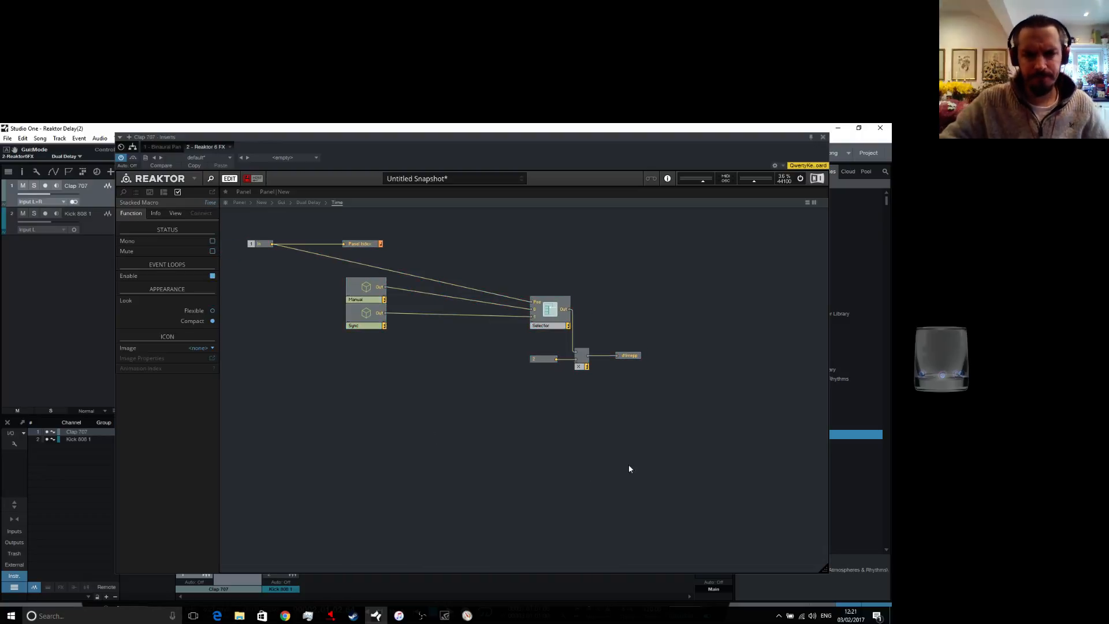
Add a second Selector module in the free space beyond the first, and set its minimum number of ports to 2
{"action": "right_click", "coordinate": [634, 306]}
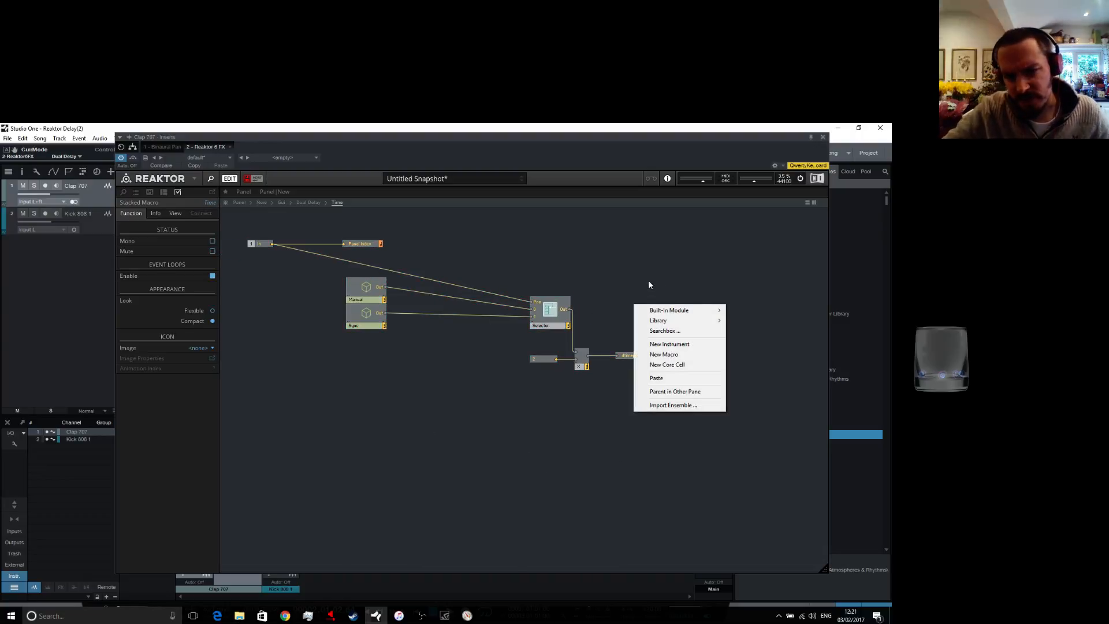
{"action": "left_click", "coordinate": [634, 279]}
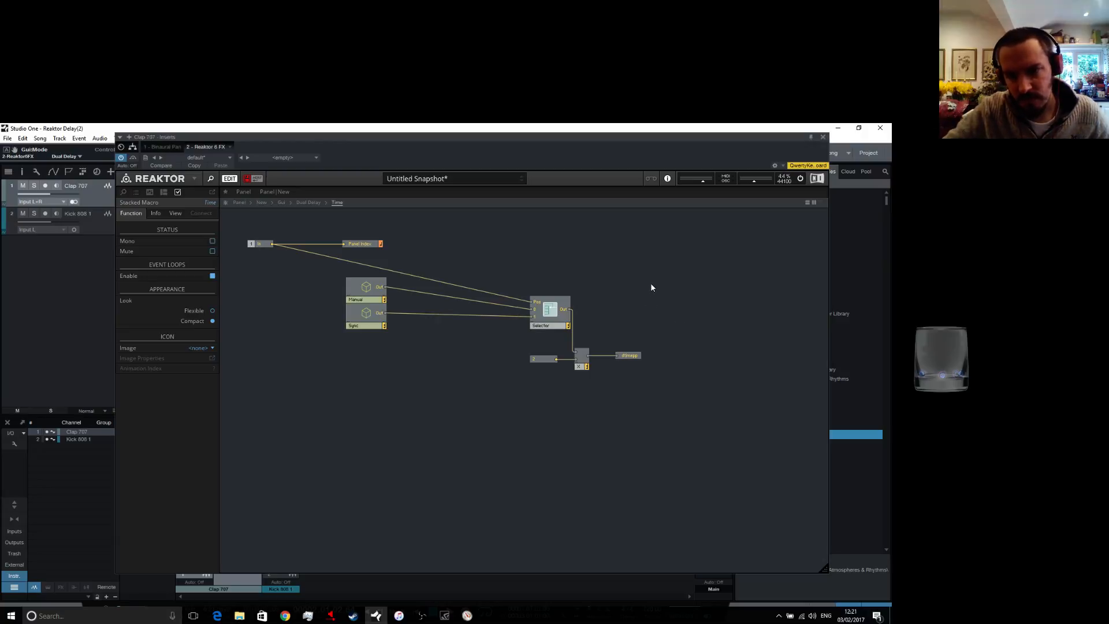
{"action": "right_click", "coordinate": [650, 283]}
{"action": "mouse_move", "coordinate": [693, 290]}
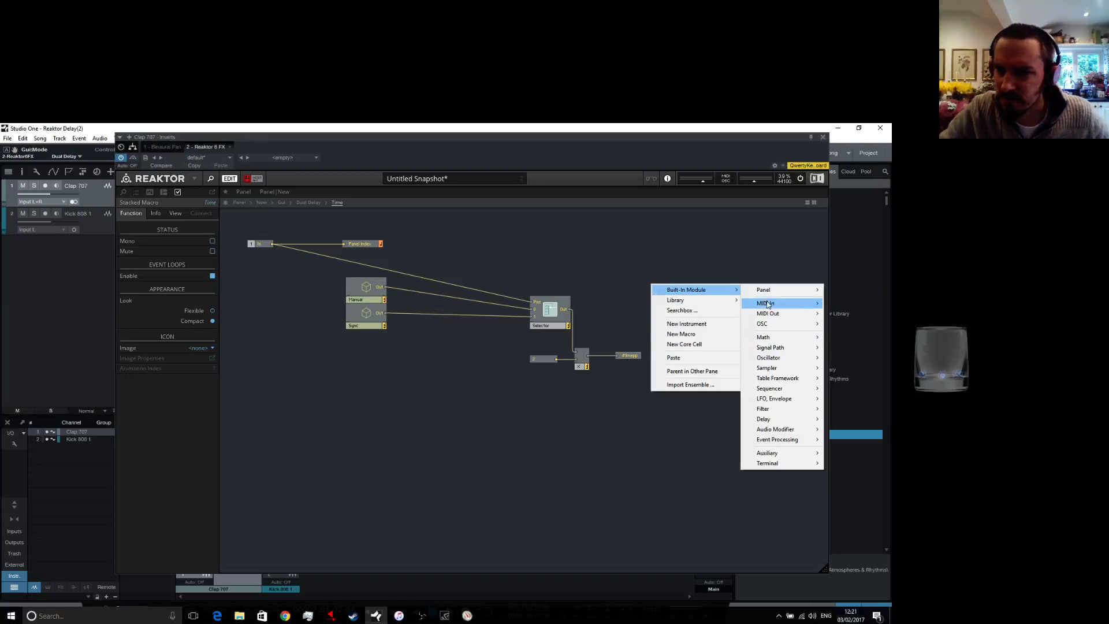
{"action": "mouse_move", "coordinate": [765, 290]}
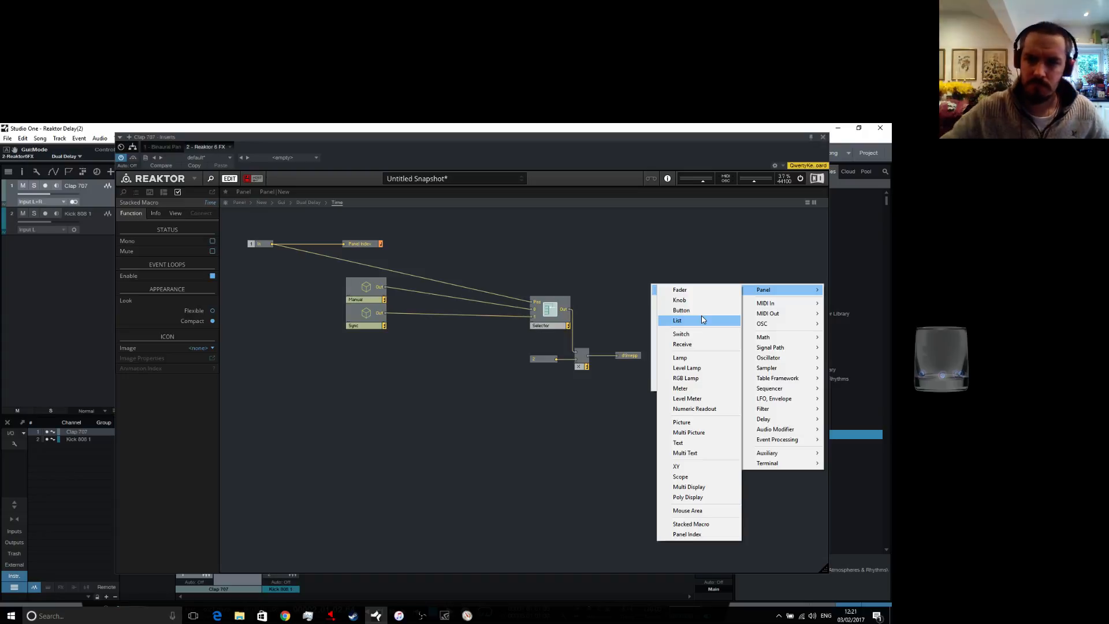
{"action": "mouse_move", "coordinate": [795, 347]}
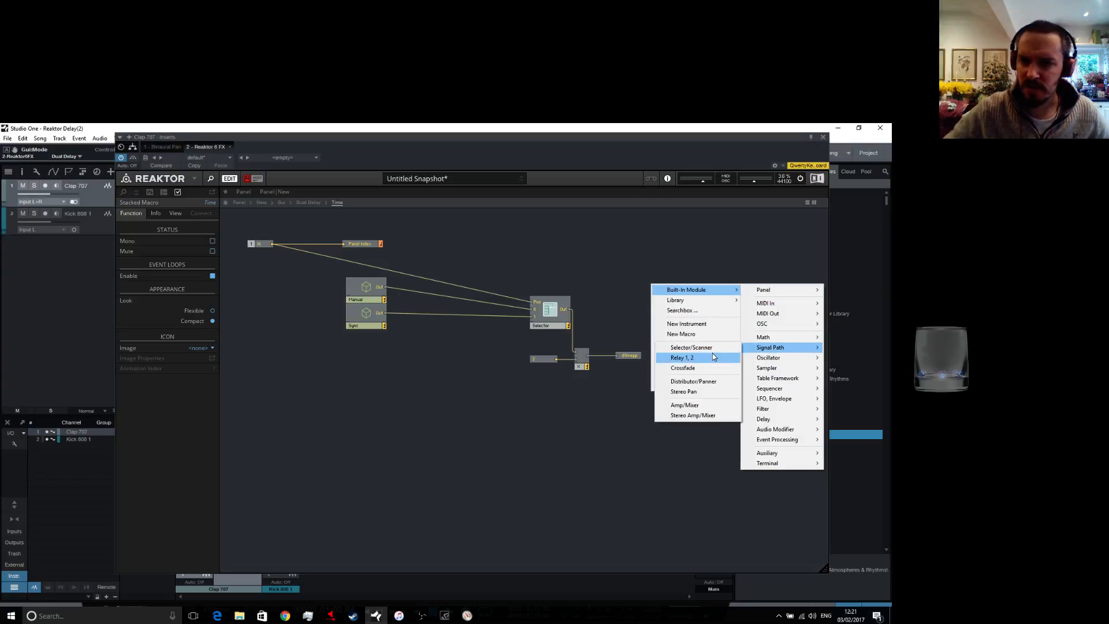
{"action": "left_click", "coordinate": [712, 349]}
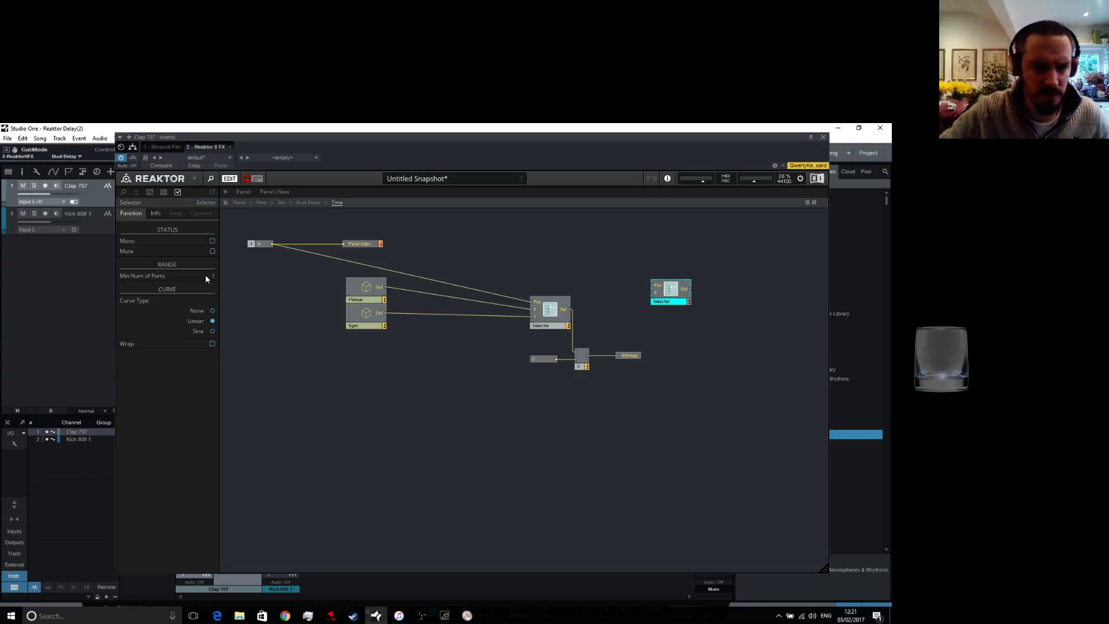
{"action": "left_click_drag", "start_coordinate": [216, 273], "coordinate": [217, 266]}
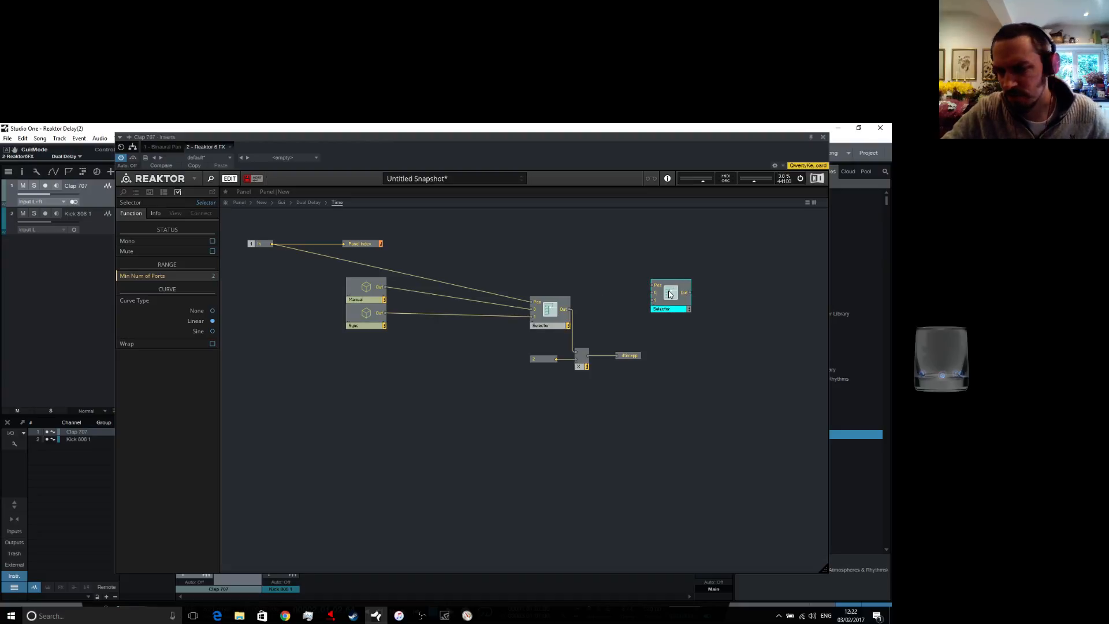
{"action": "left_click_drag", "start_coordinate": [671, 296], "coordinate": [685, 300]}
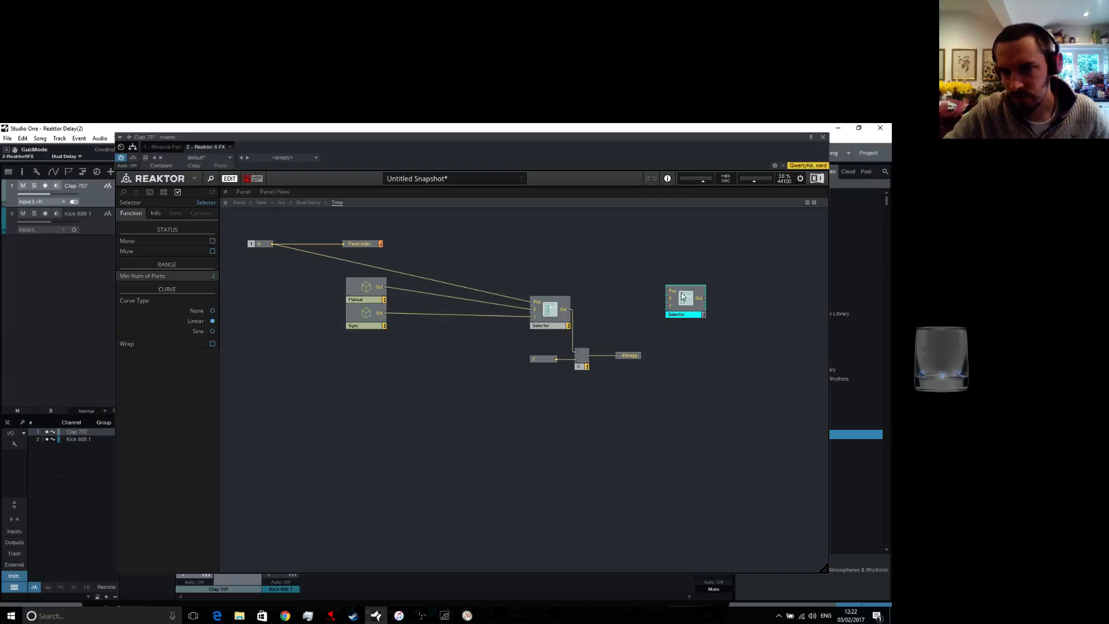
{"action": "mouse_move", "coordinate": [682, 297]}
{"action": "left_mouse_down"}
{"action": "mouse_move", "coordinate": [700, 289]}
{"action": "mouse_move", "coordinate": [688, 291]}
{"action": "left_mouse_up"}
Add a Send terminal beside the new Selector, wire the Selector's output to it, and name it predpp
{"action": "right_click", "coordinate": [732, 296]}
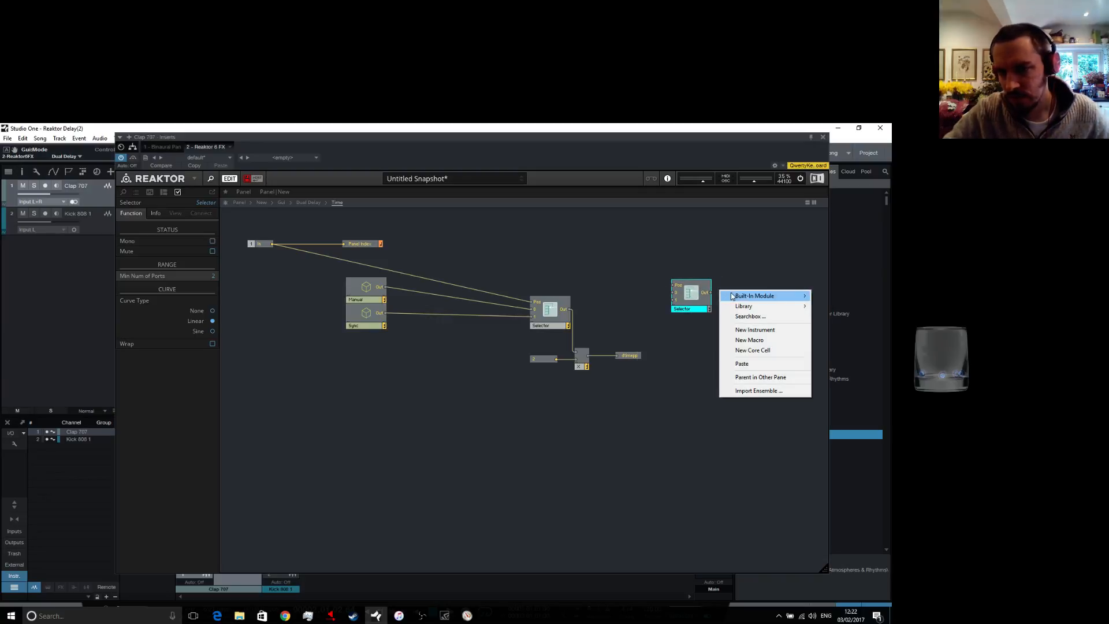
{"action": "mouse_move", "coordinate": [731, 296]}
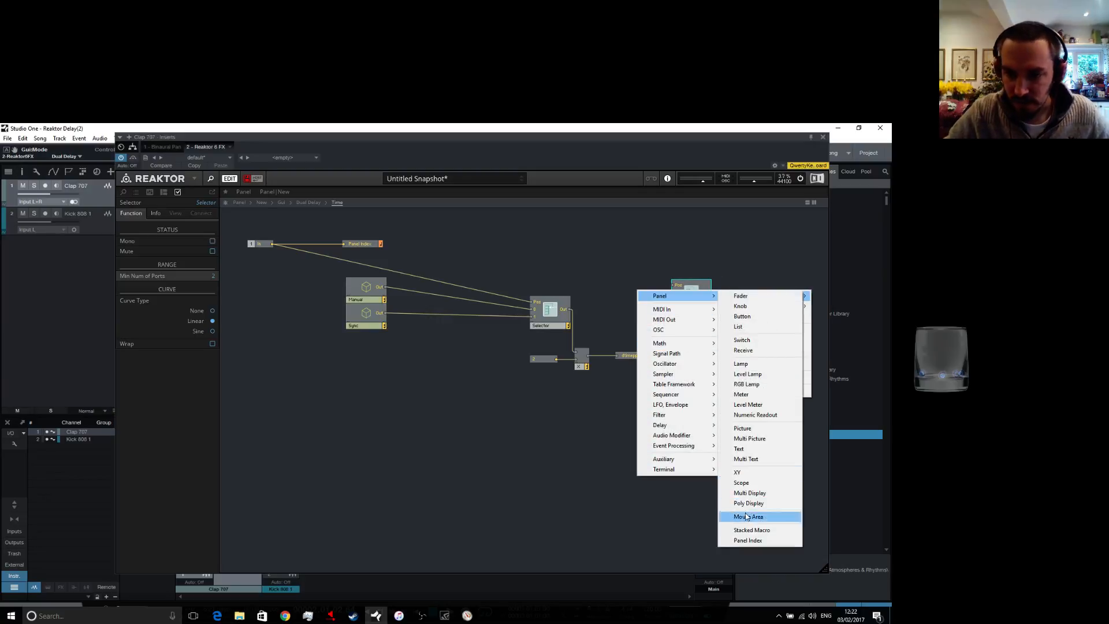
{"action": "mouse_move", "coordinate": [687, 469]}
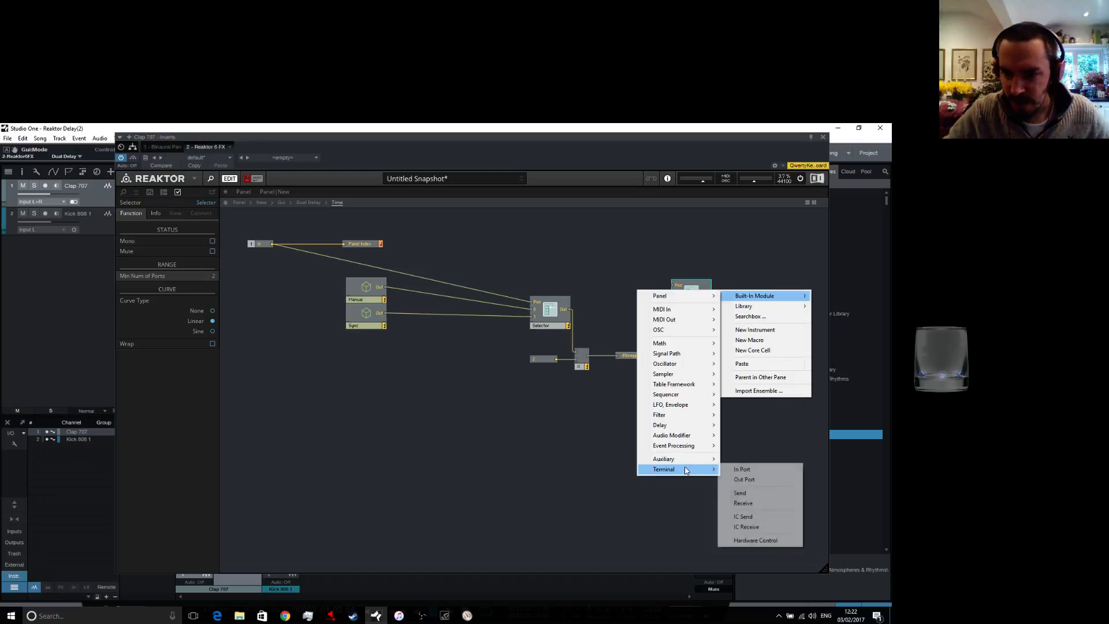
{"action": "left_click", "coordinate": [754, 494]}
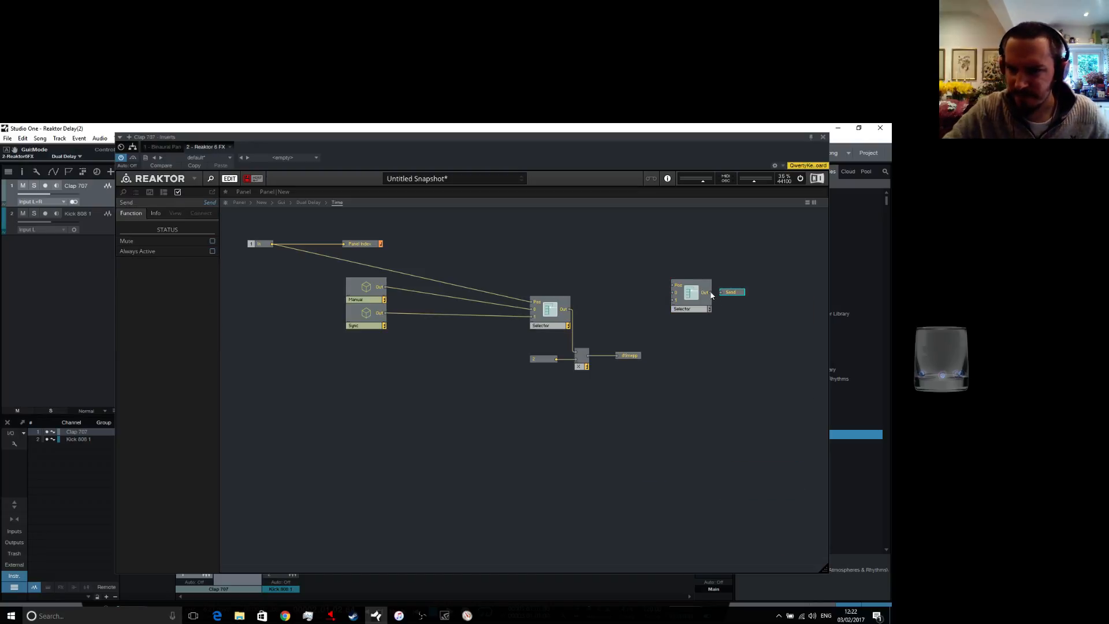
{"action": "double_click", "coordinate": [734, 293]}
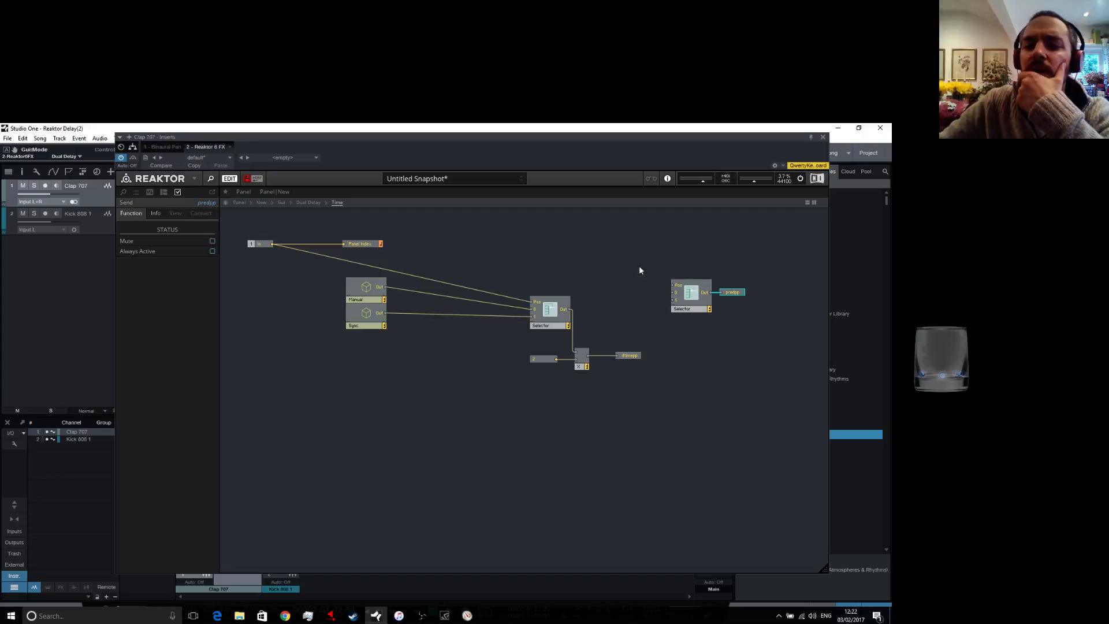
Add a List module in the free space between the two Selectors and append a second entry to it
{"action": "right_click", "coordinate": [602, 268]}
{"action": "mouse_move", "coordinate": [632, 272]}
{"action": "mouse_move", "coordinate": [713, 272]}
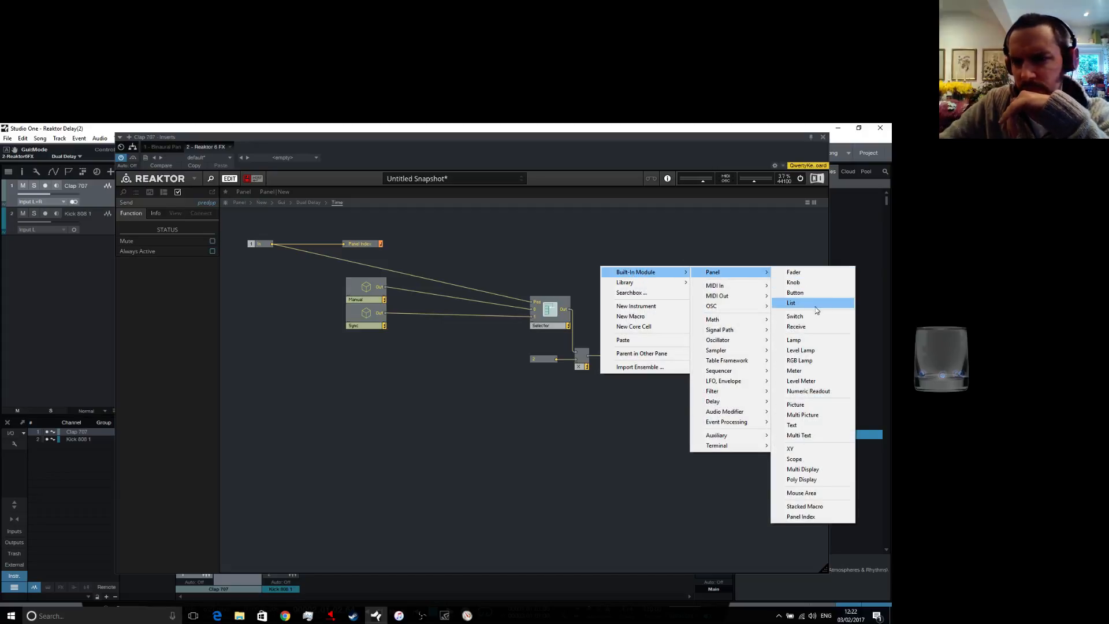
{"action": "left_click", "coordinate": [790, 302]}
{"action": "left_click", "coordinate": [174, 243]}
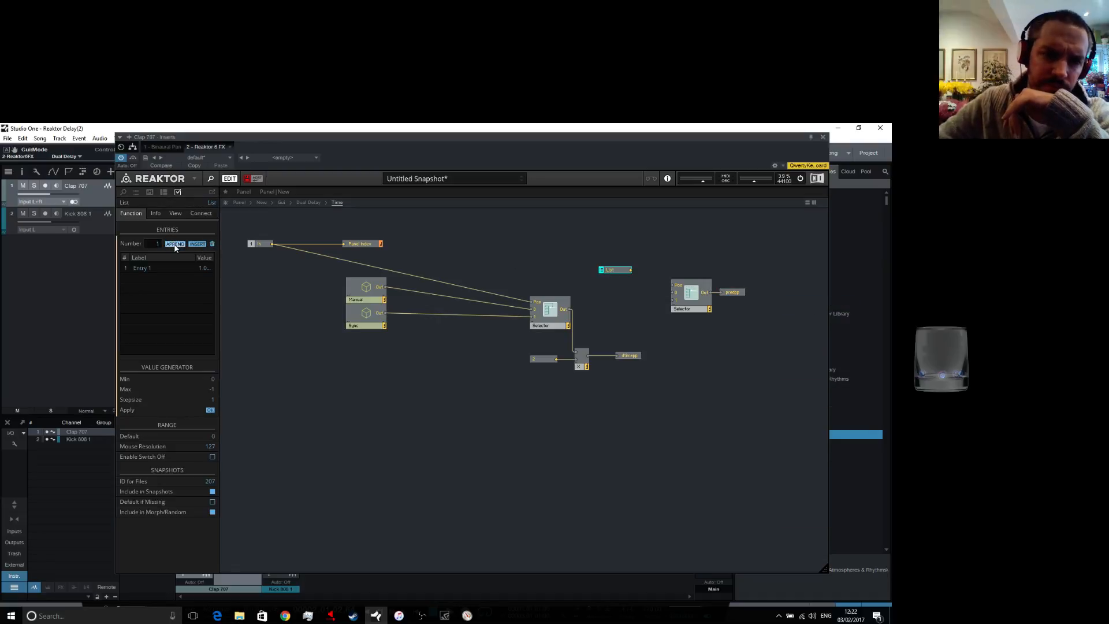
{"action": "left_click", "coordinate": [174, 243]}
Label the List module's first entry L->R and its second entry L<-R
{"action": "double_click", "coordinate": [151, 266]}
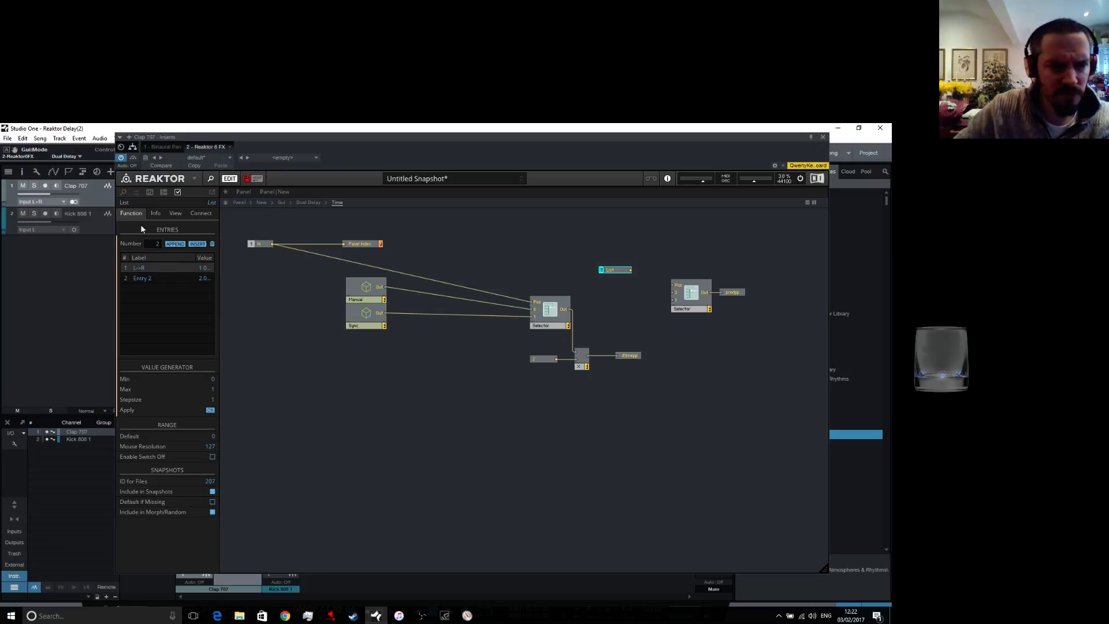
{"action": "double_click", "coordinate": [142, 276]}
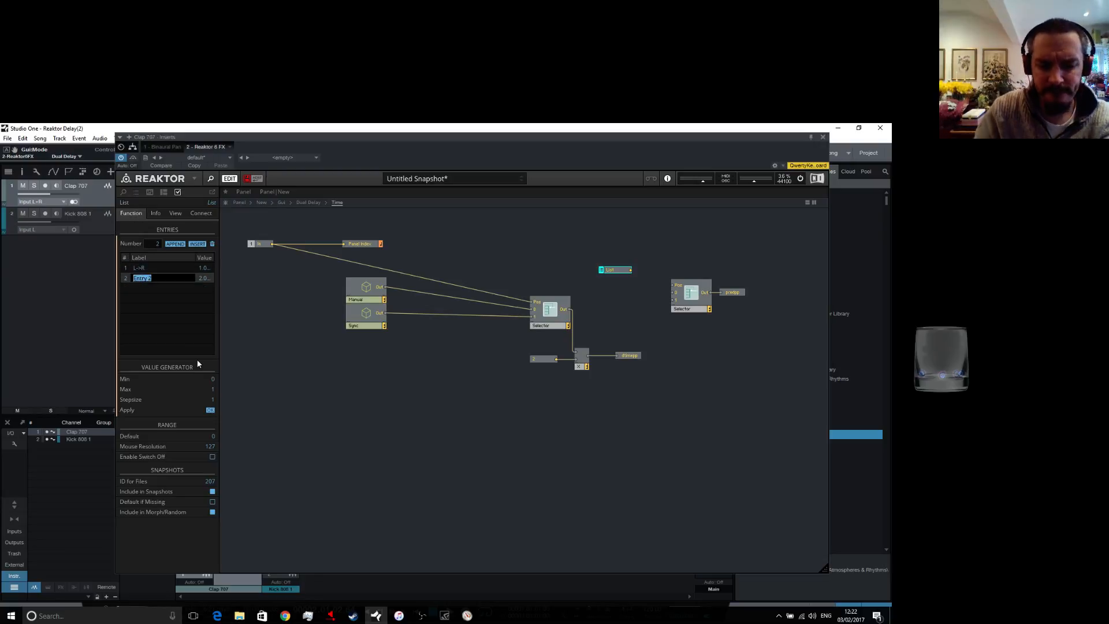
{"action": "type", "text": "L<-R"}
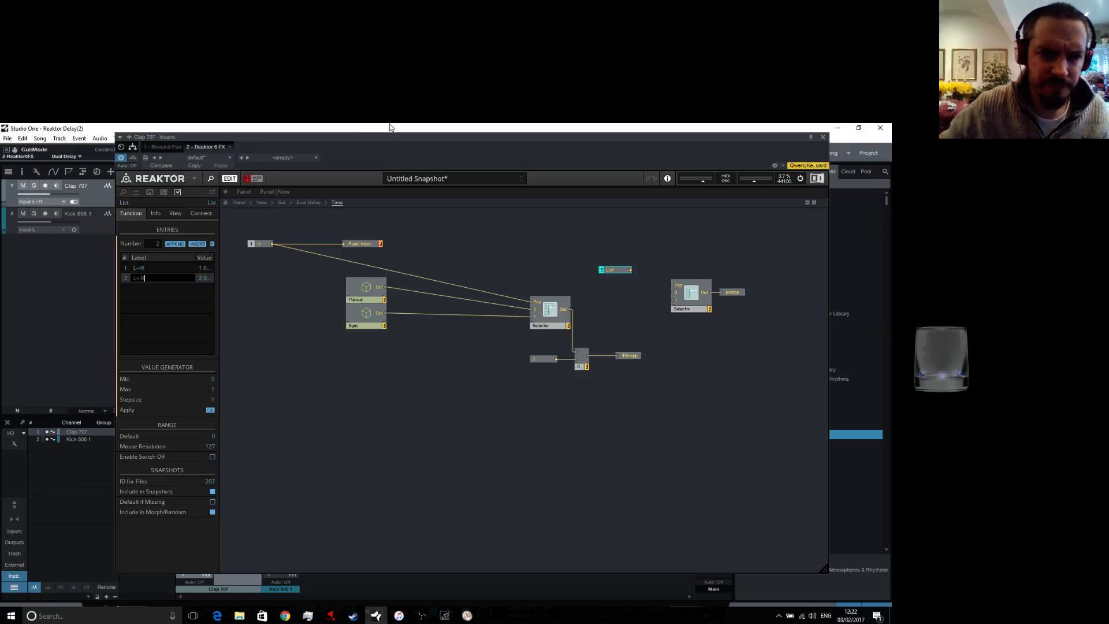
{"action": "left_click", "coordinate": [287, 365]}
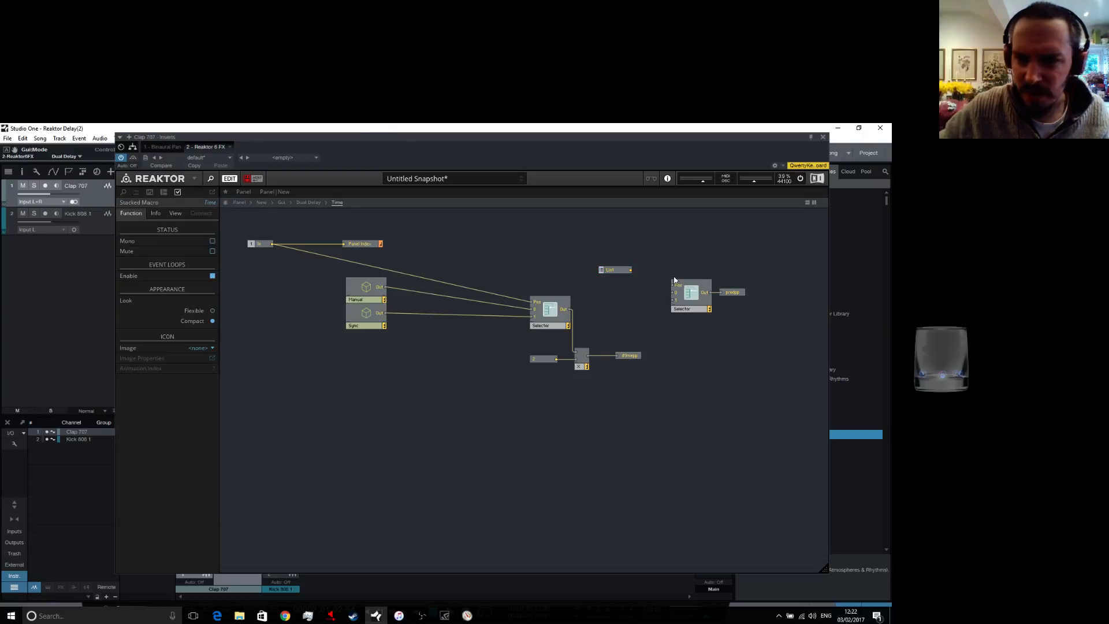
Set the List's first entry value to 0 and its second entry value to 1
{"action": "left_click", "coordinate": [615, 269]}
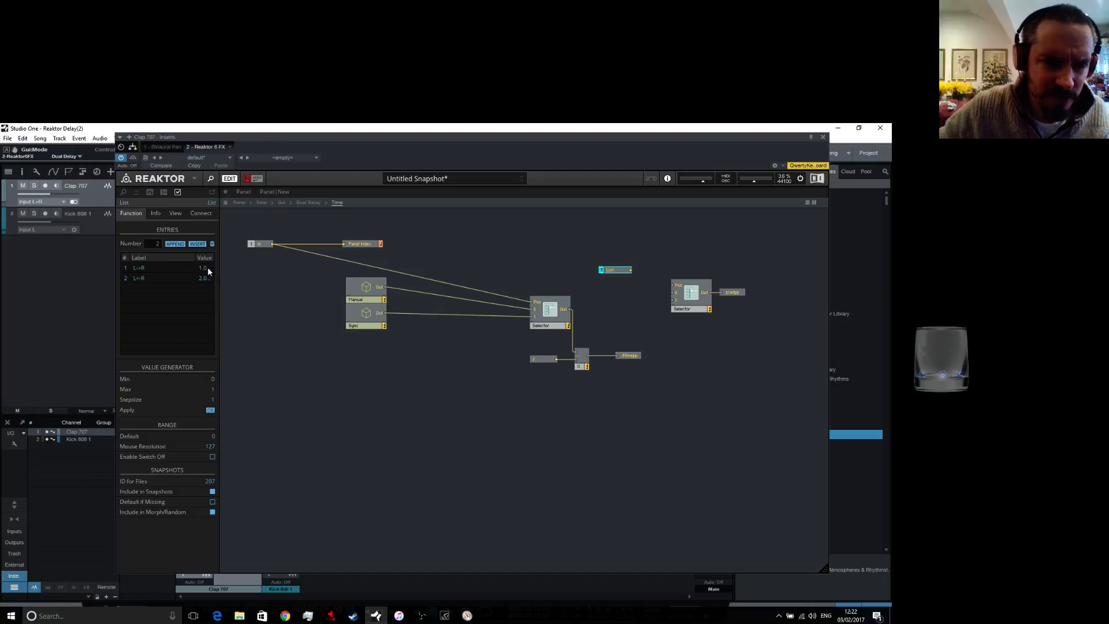
{"action": "double_click", "coordinate": [203, 267]}
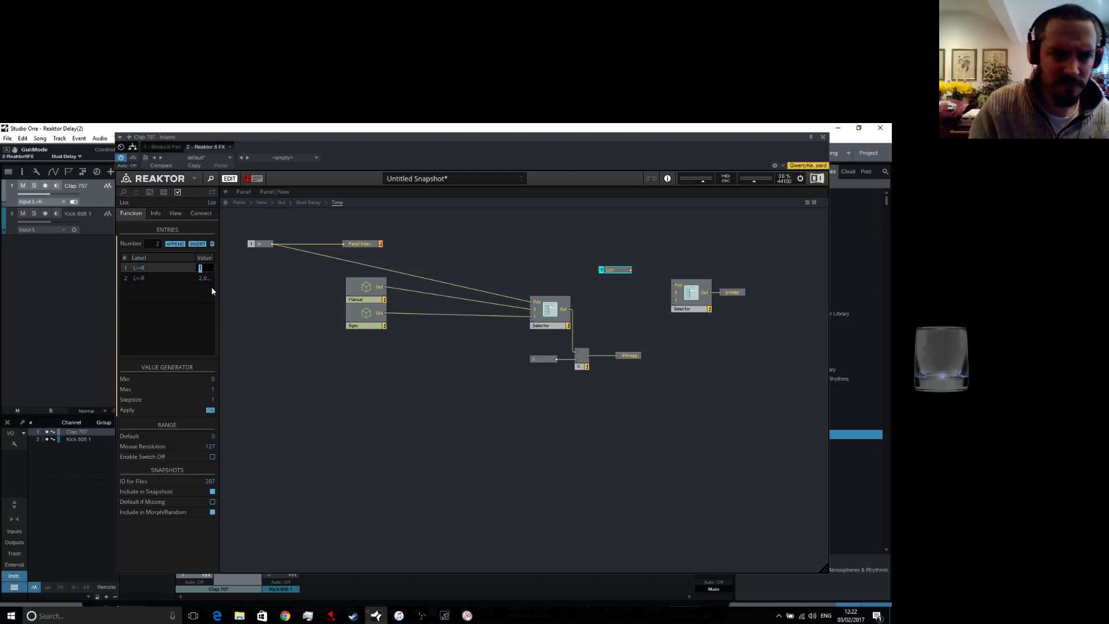
{"action": "type", "text": "0"}
{"action": "key", "text": "Return"}
{"action": "double_click", "coordinate": [205, 278]}
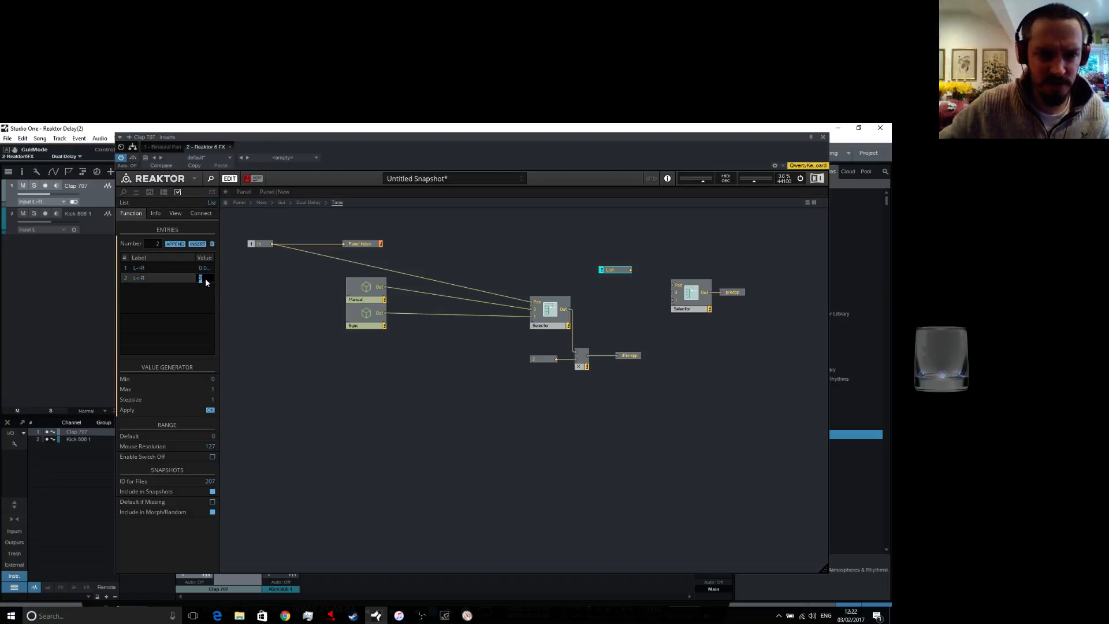
{"action": "left_click", "coordinate": [315, 467]}
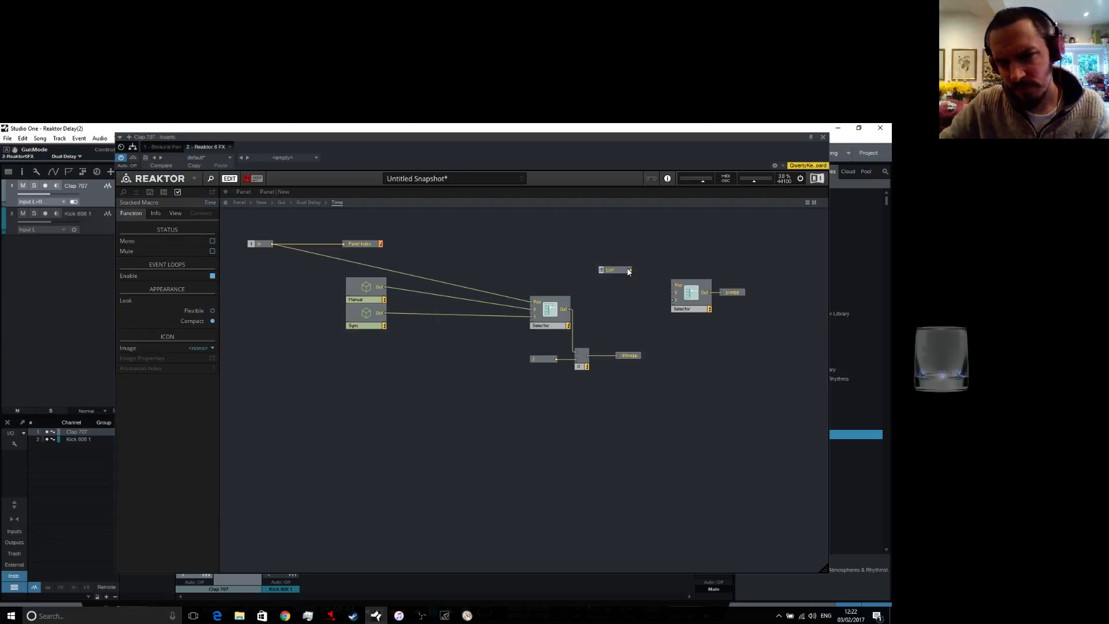
Wire the List output to the second Selector's Pos input and move the List up above that Selector
{"action": "left_click_drag", "start_coordinate": [631, 269], "coordinate": [674, 287]}
{"action": "left_click", "coordinate": [695, 297]}
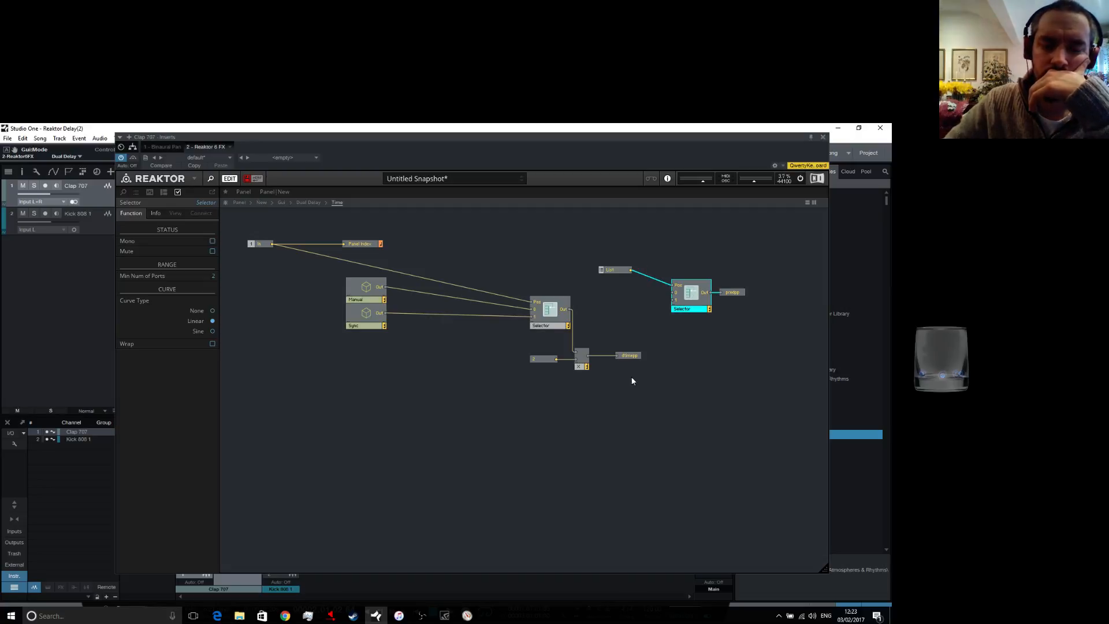
{"action": "left_click_drag", "start_coordinate": [625, 275], "coordinate": [657, 249]}
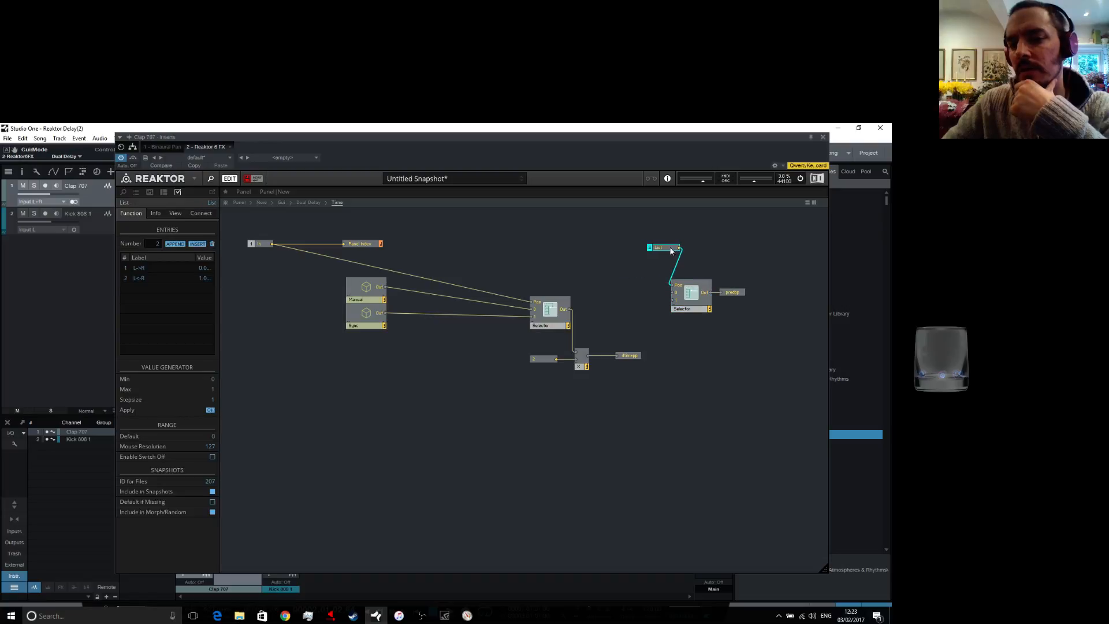
Move the first Selector, the constant, the Multiply module and the dtimepp Send together to the left, closer to the Manual and Sync macros
{"action": "left_click_drag", "start_coordinate": [520, 261], "coordinate": [641, 439]}
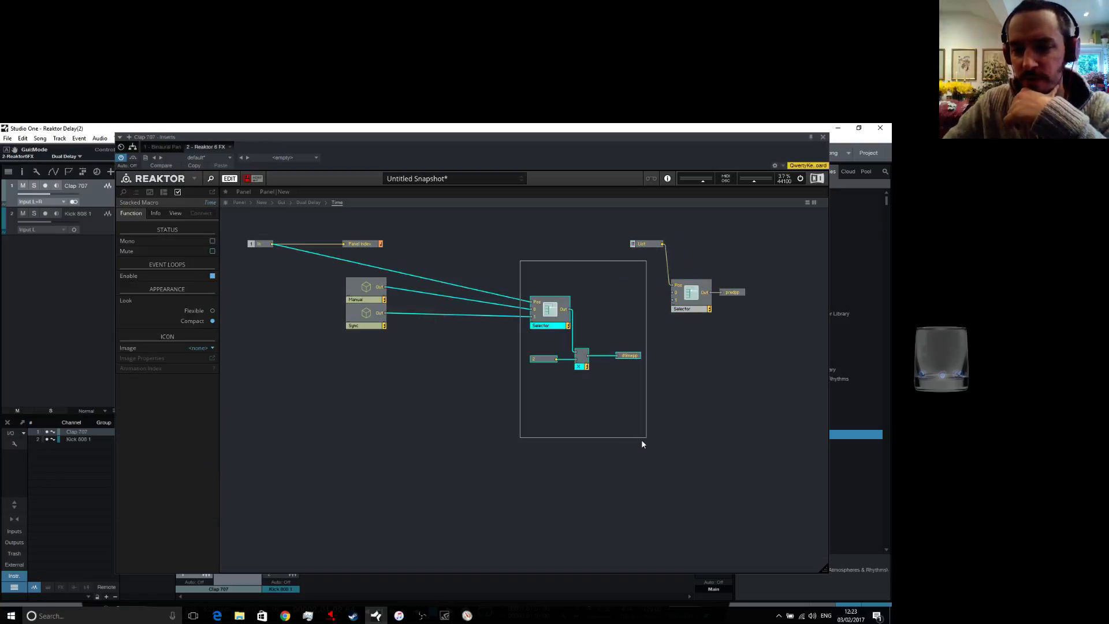
{"action": "left_click_drag", "start_coordinate": [548, 323], "coordinate": [435, 323]}
{"action": "left_click", "coordinate": [539, 320]}
Insert a built-in module in the free space between the dtimepp Send and the second Selector
{"action": "right_click", "coordinate": [565, 336]}
{"action": "mouse_move", "coordinate": [643, 346]}
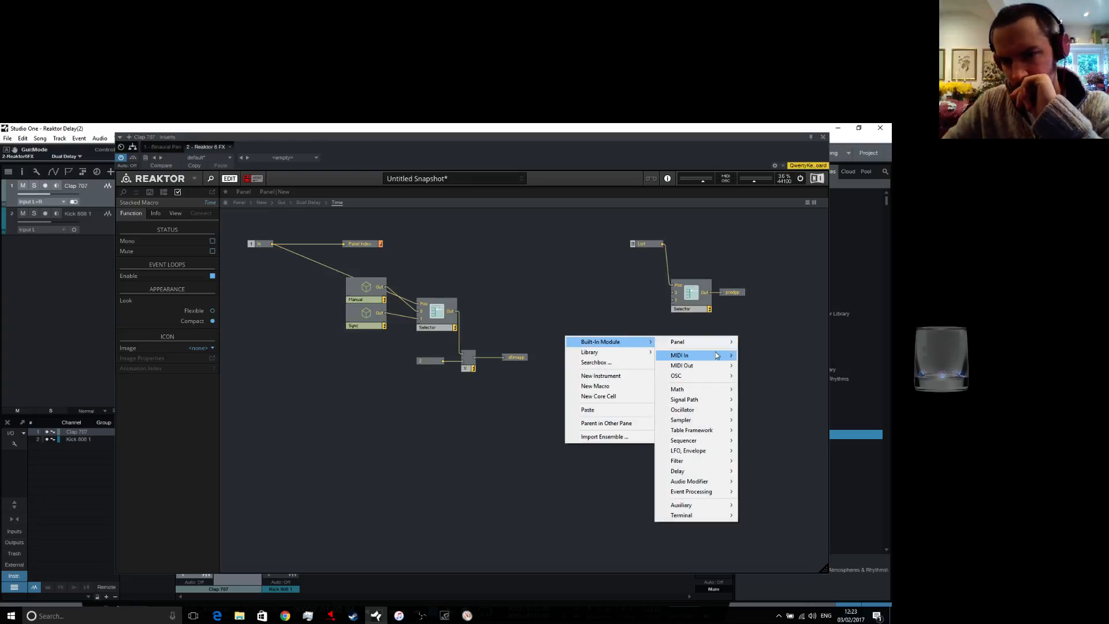
{"action": "mouse_move", "coordinate": [705, 503]}
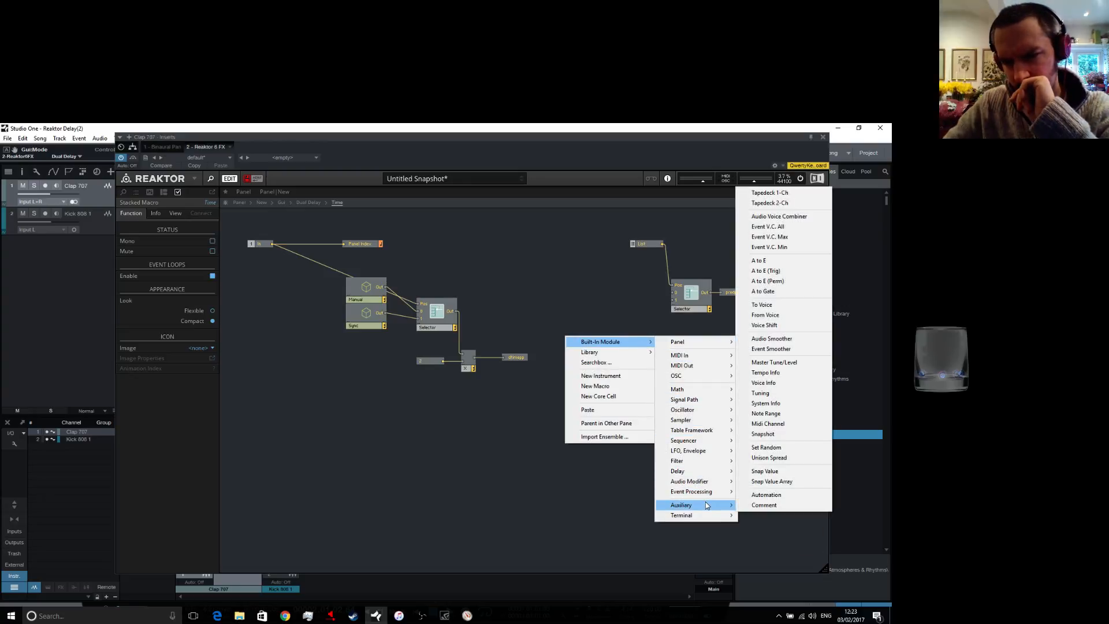
Insert a To Voice module between the two Selectors, duplicate it and place the copy directly below
{"action": "left_click", "coordinate": [761, 305]}
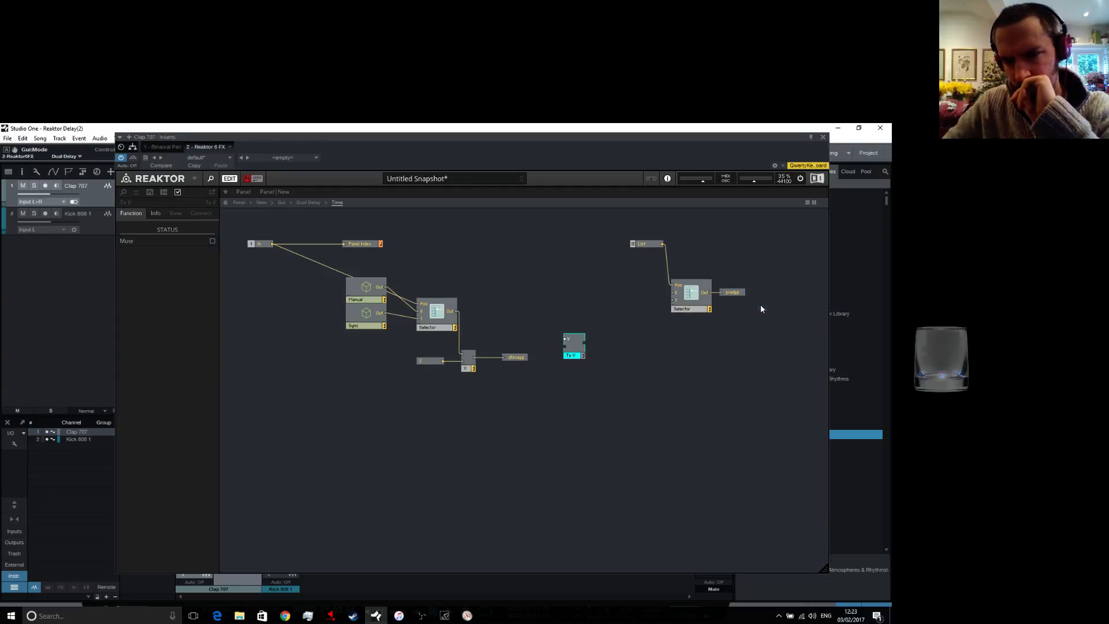
{"action": "left_click_drag", "start_coordinate": [584, 351], "coordinate": [515, 262]}
{"action": "right_click", "coordinate": [509, 258]}
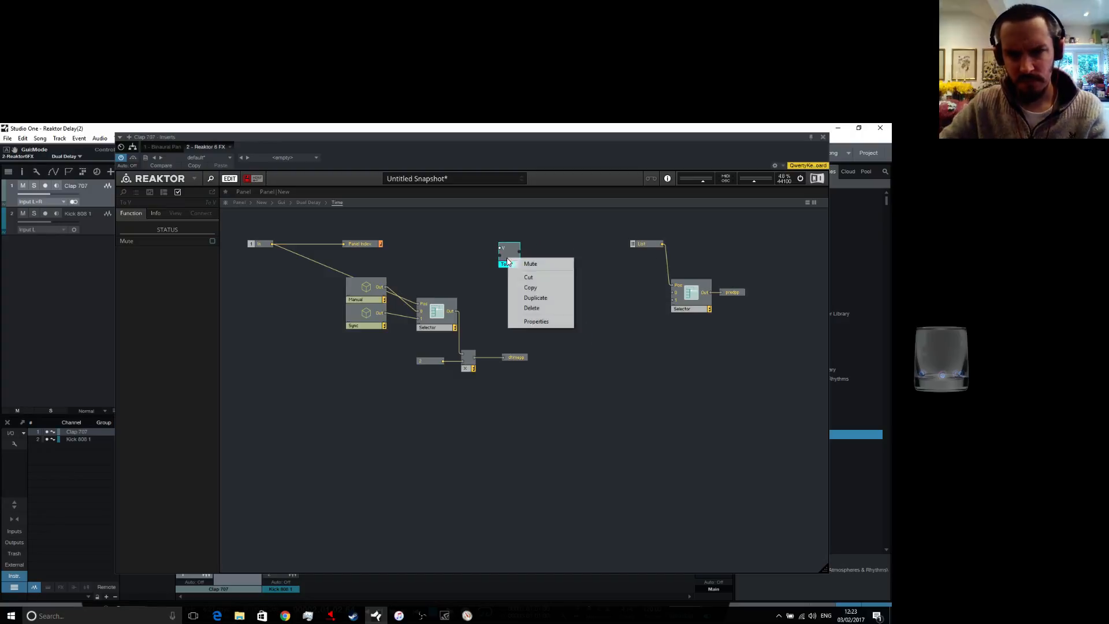
{"action": "left_click", "coordinate": [531, 298]}
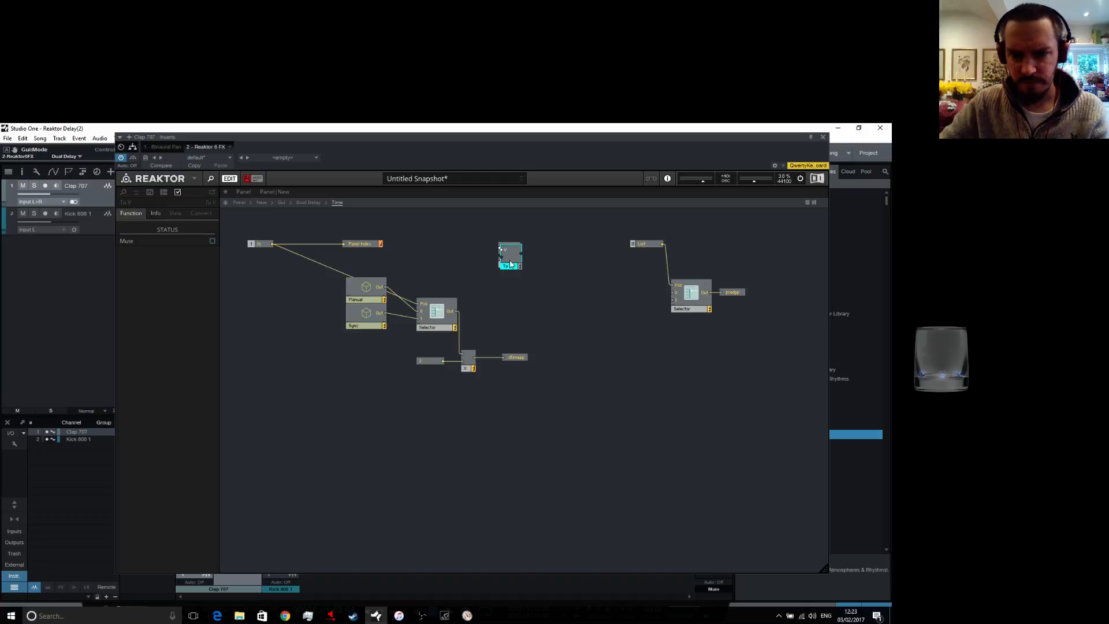
{"action": "left_click_drag", "start_coordinate": [509, 258], "coordinate": [495, 239]}
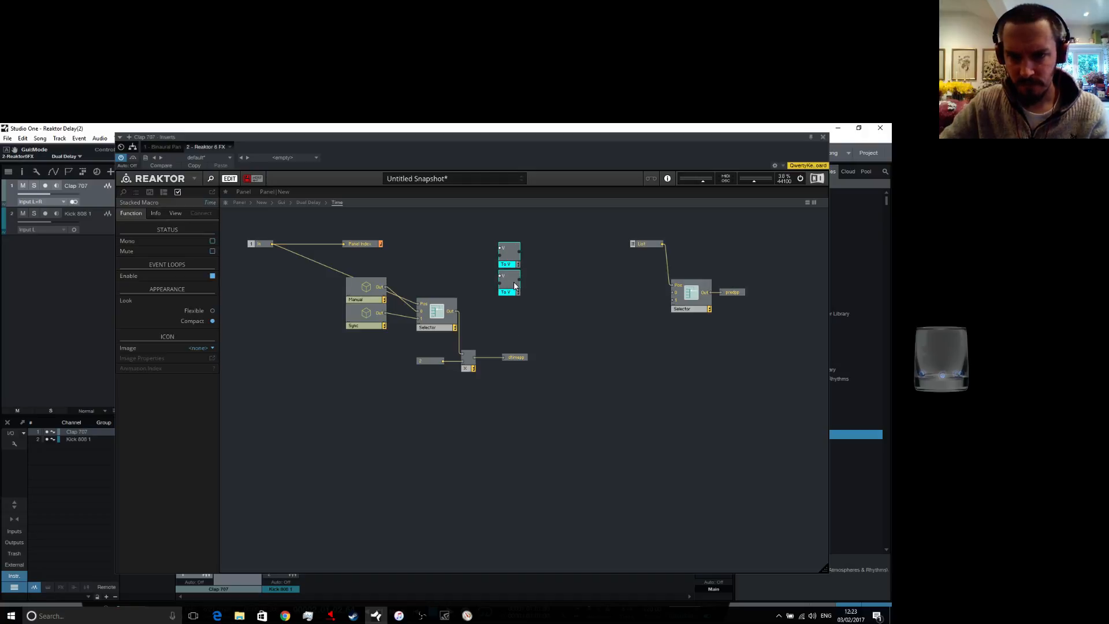
Duplicate the two To Voice modules and line up all four in a column
{"action": "right_click", "coordinate": [508, 281]}
{"action": "left_click", "coordinate": [548, 351]}
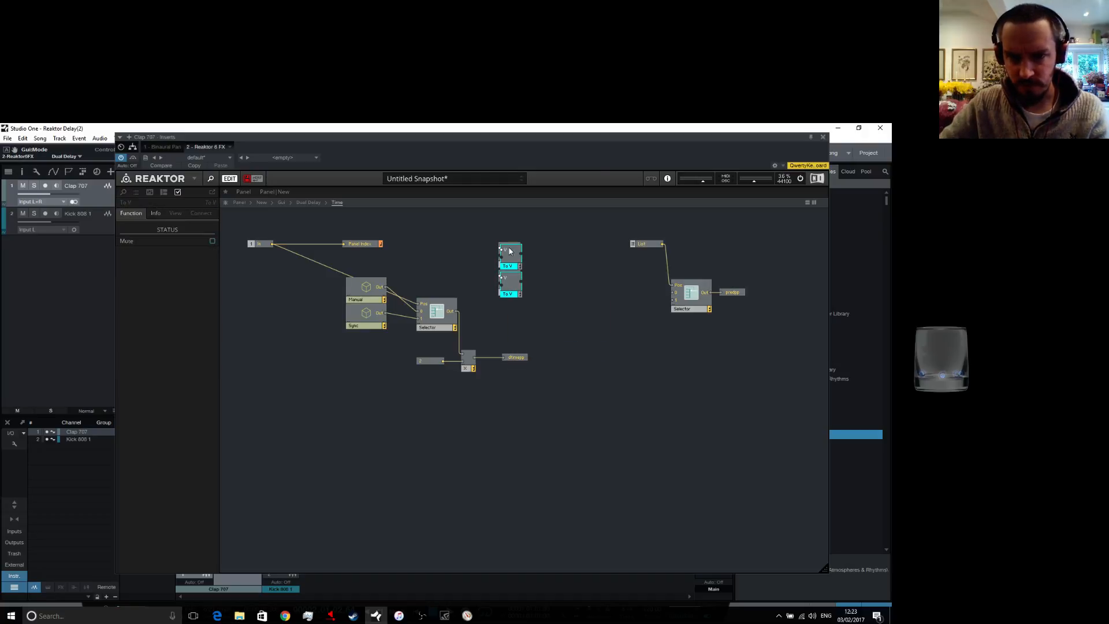
{"action": "left_click_drag", "start_coordinate": [510, 264], "coordinate": [532, 315]}
{"action": "left_click_drag", "start_coordinate": [479, 234], "coordinate": [515, 278]}
{"action": "left_click_drag", "start_coordinate": [512, 282], "coordinate": [519, 266]}
{"action": "mouse_move", "coordinate": [534, 337]}
{"action": "left_mouse_down"}
{"action": "mouse_move", "coordinate": [518, 300]}
{"action": "mouse_move", "coordinate": [521, 320]}
{"action": "left_mouse_up"}
Delete two of the four To Voice modules from the column
{"action": "right_click", "coordinate": [519, 321]}
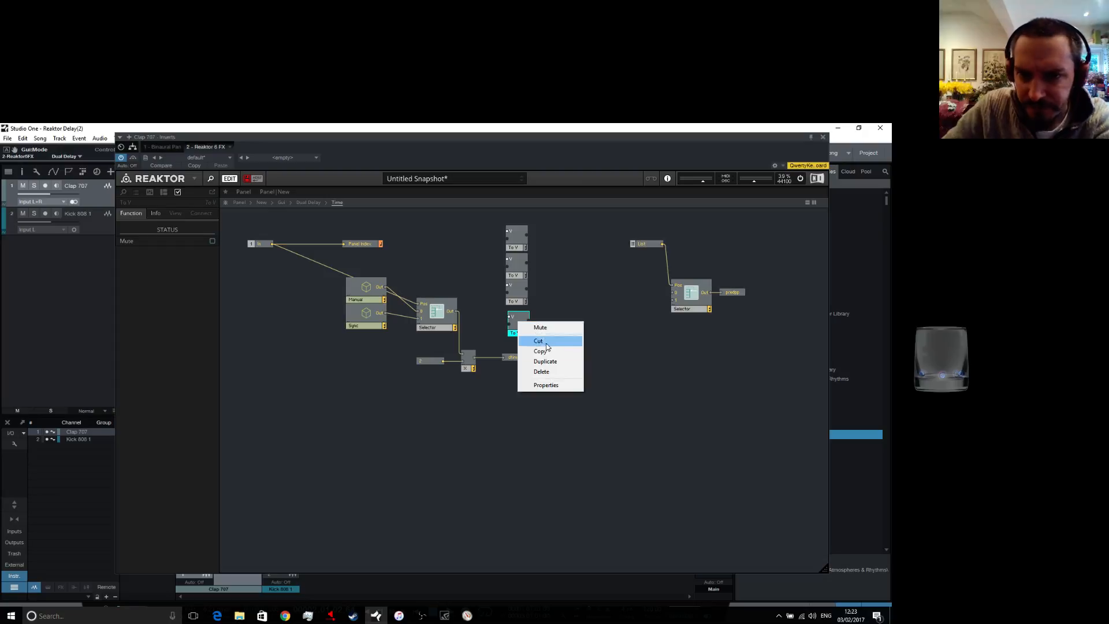
{"action": "left_click", "coordinate": [543, 372]}
{"action": "left_click", "coordinate": [516, 268]}
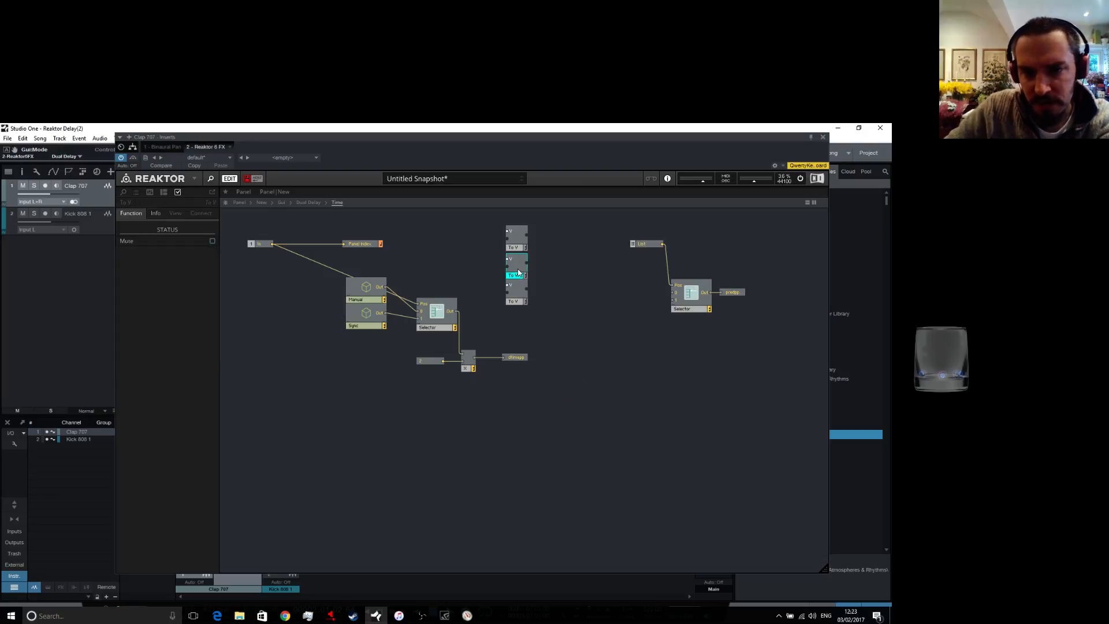
{"action": "right_click", "coordinate": [518, 268]}
{"action": "left_click", "coordinate": [543, 320]}
Stack the two remaining To Voice modules, create a constant on each V input and set the lower constant to 2
{"action": "left_click_drag", "start_coordinate": [519, 248], "coordinate": [520, 308]}
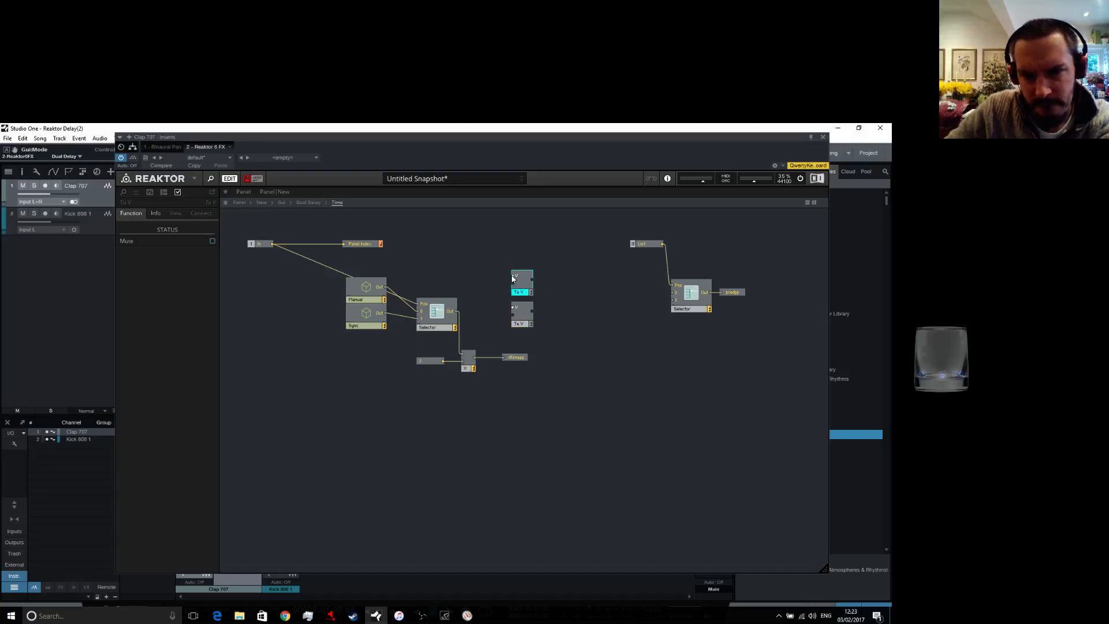
{"action": "right_click", "coordinate": [513, 276]}
{"action": "left_click", "coordinate": [533, 293]}
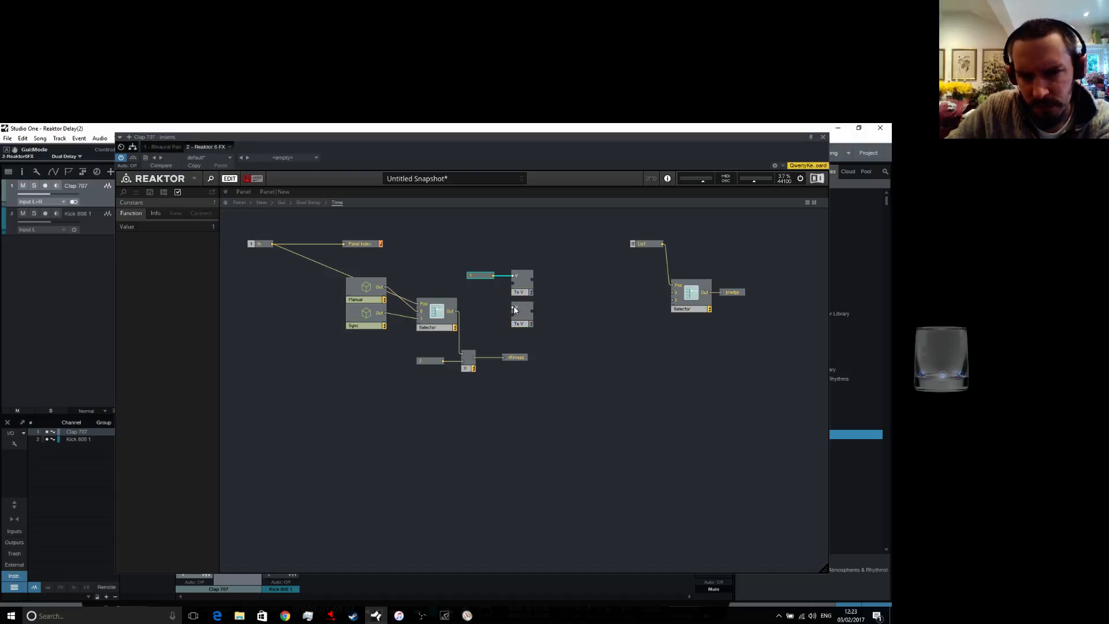
{"action": "right_click", "coordinate": [514, 308]}
{"action": "left_click", "coordinate": [527, 325]}
{"action": "left_click", "coordinate": [479, 276]}
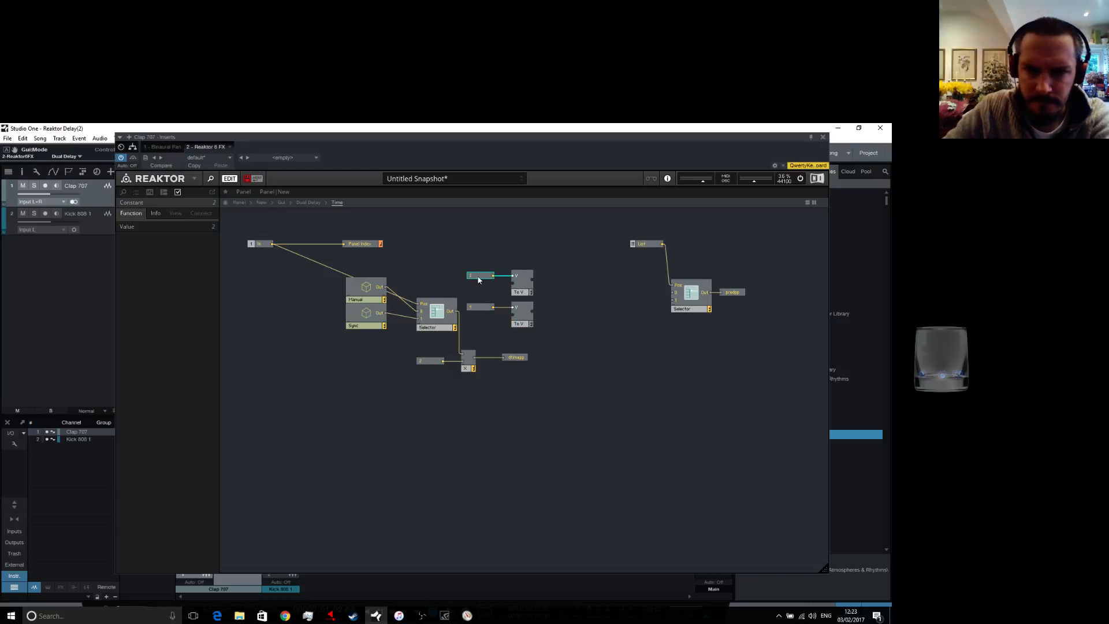
{"action": "double_click", "coordinate": [482, 308]}
{"action": "type", "text": "2"}
{"action": "key", "text": "Return"}
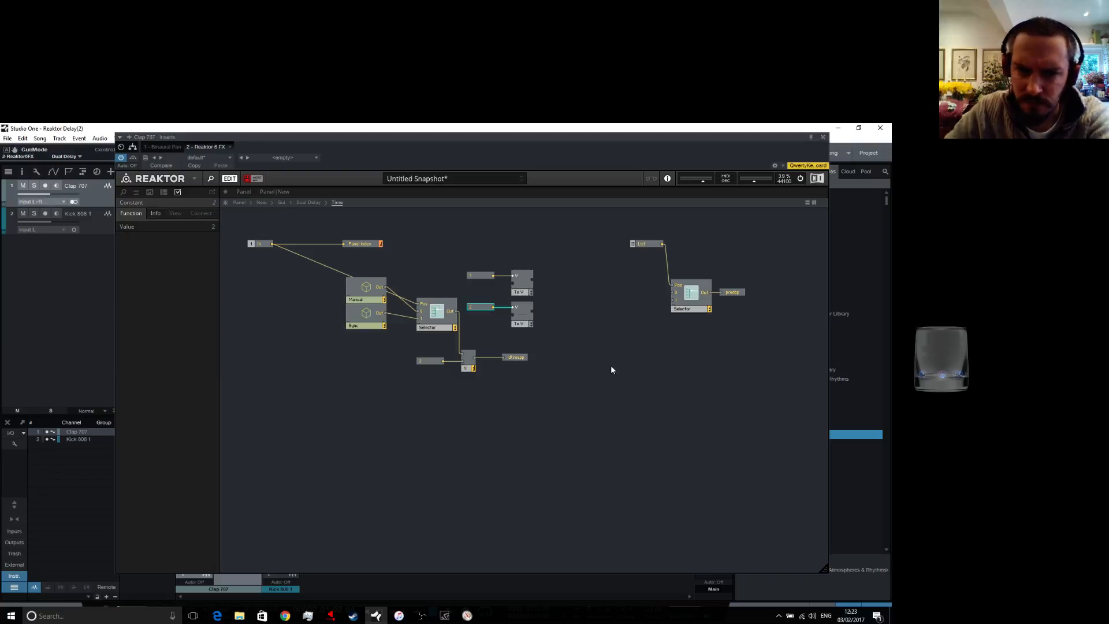
Connect the left Selector's output to the signal inputs of both To Voice modules
{"action": "left_click", "coordinate": [611, 367]}
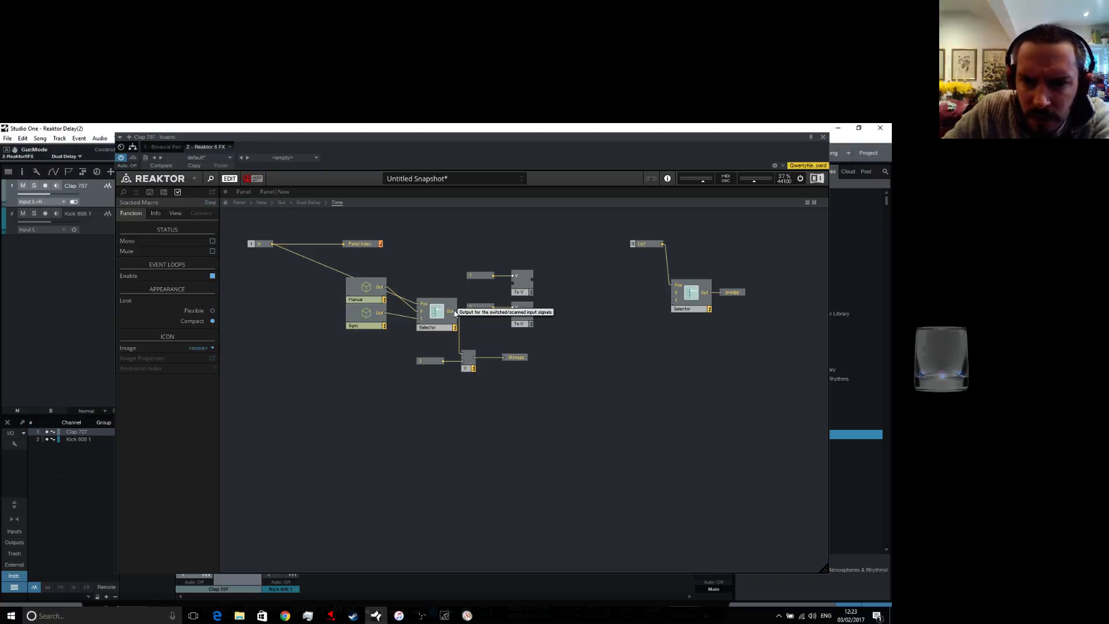
{"action": "left_click_drag", "start_coordinate": [456, 313], "coordinate": [515, 287]}
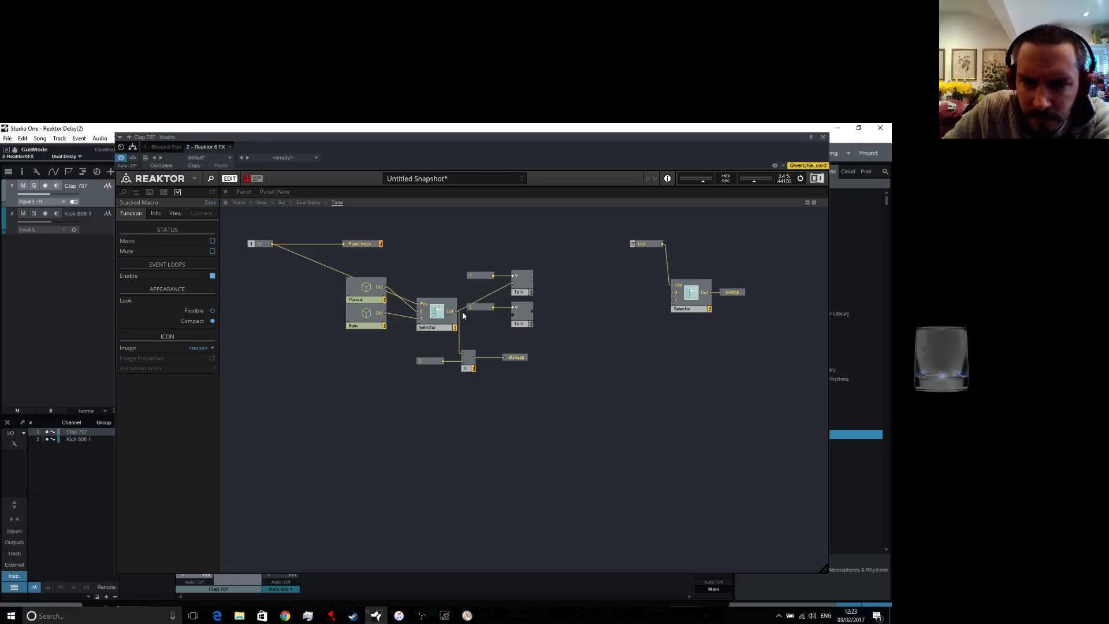
{"action": "left_click_drag", "start_coordinate": [456, 312], "coordinate": [513, 315]}
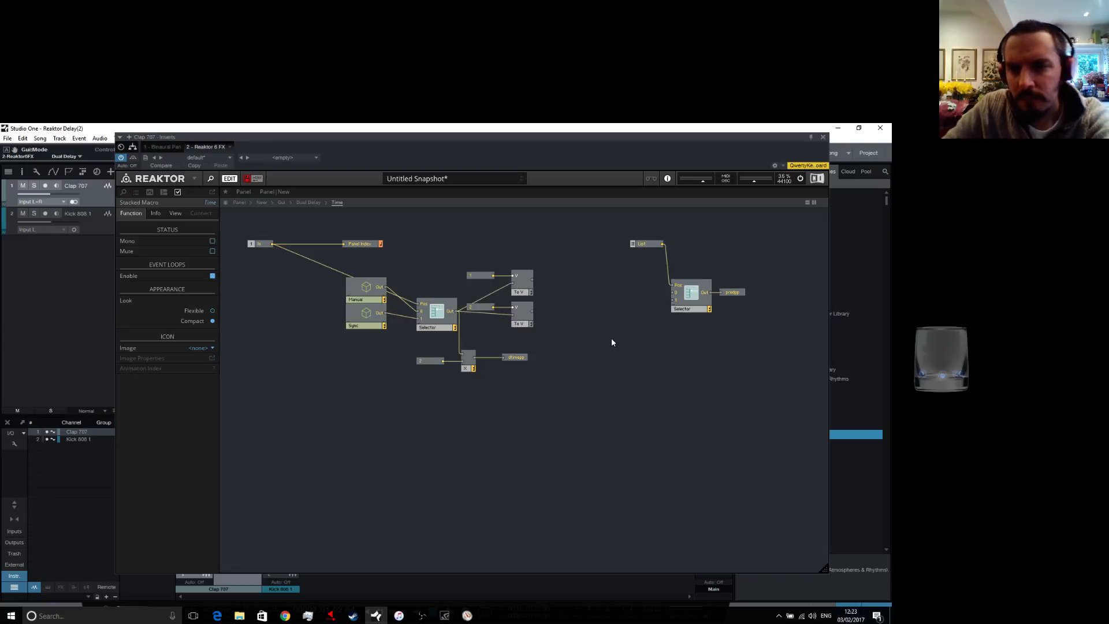
{"action": "right_click", "coordinate": [584, 290]}
{"action": "mouse_move", "coordinate": [613, 300]}
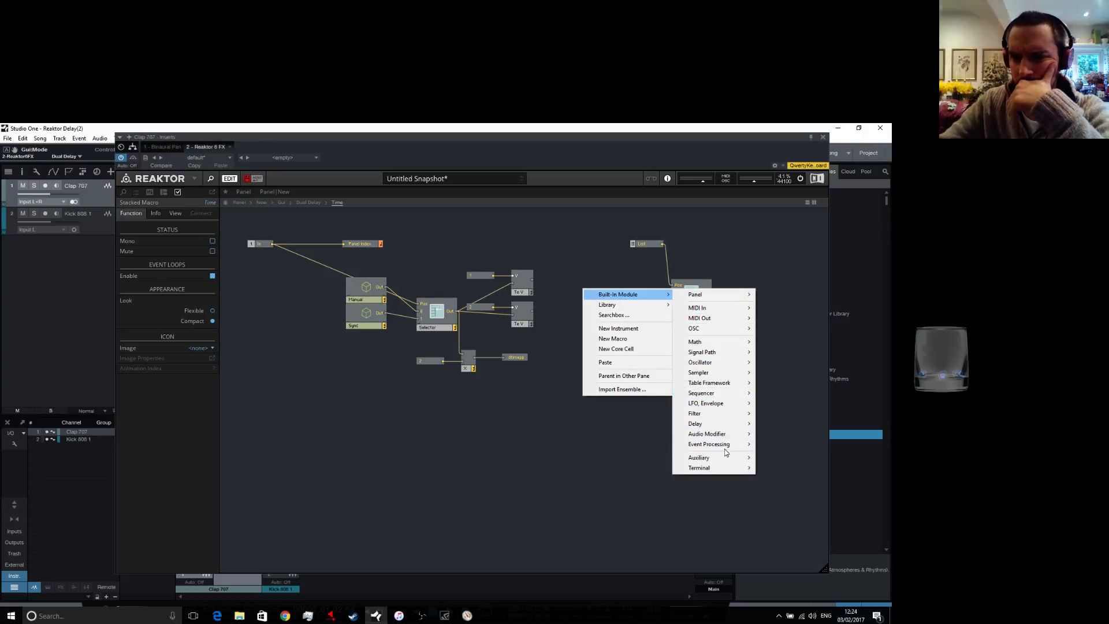
{"action": "mouse_move", "coordinate": [730, 438]}
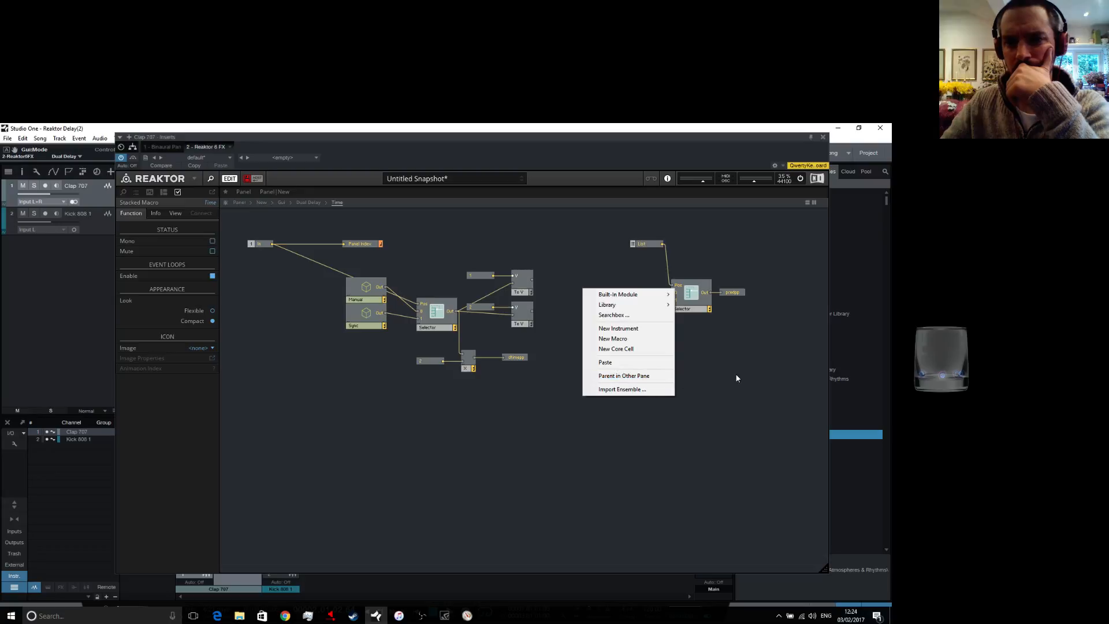
{"action": "left_click", "coordinate": [716, 341]}
{"action": "left_click", "coordinate": [692, 304]}
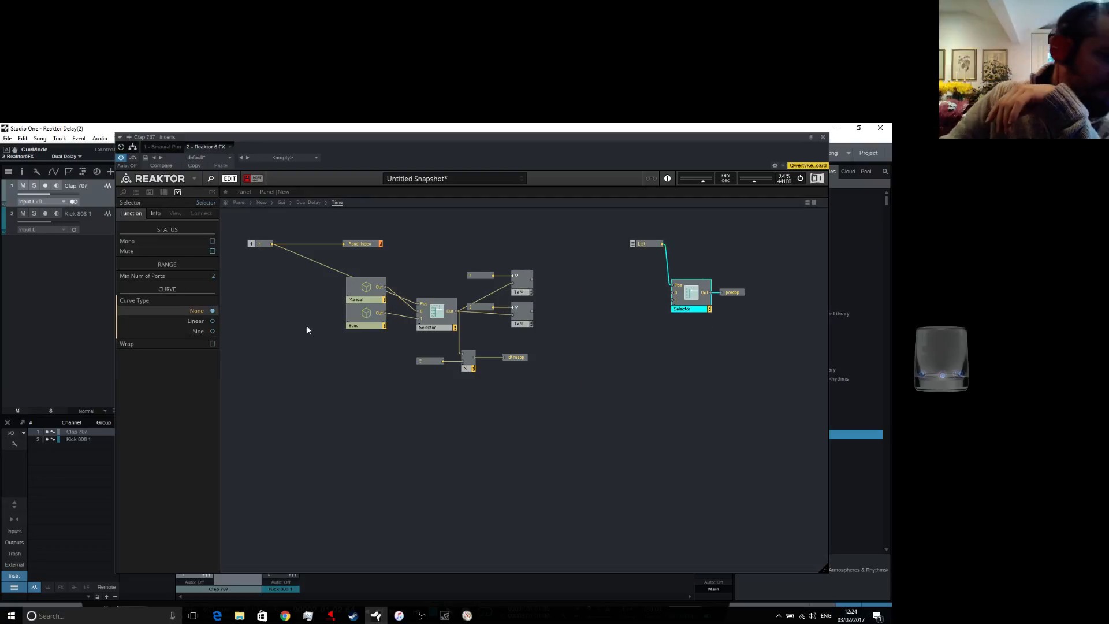
Insert a From Voice module before the right Selector and connect the upper To Voice output and upper constant to it
{"action": "right_click", "coordinate": [603, 300]}
{"action": "mouse_move", "coordinate": [660, 305]}
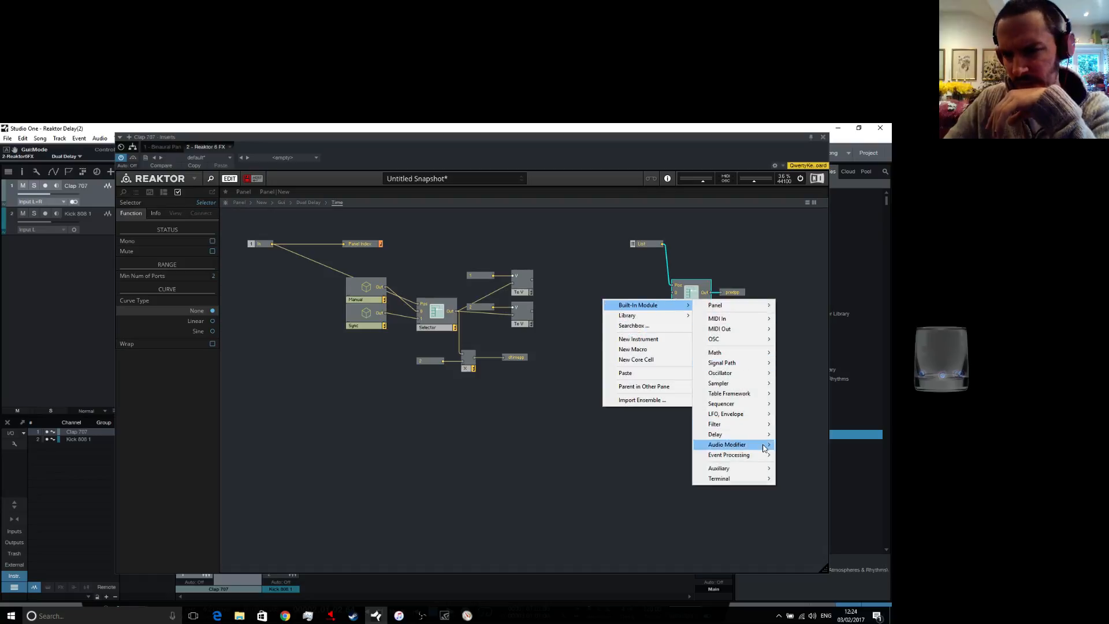
{"action": "mouse_move", "coordinate": [751, 469]}
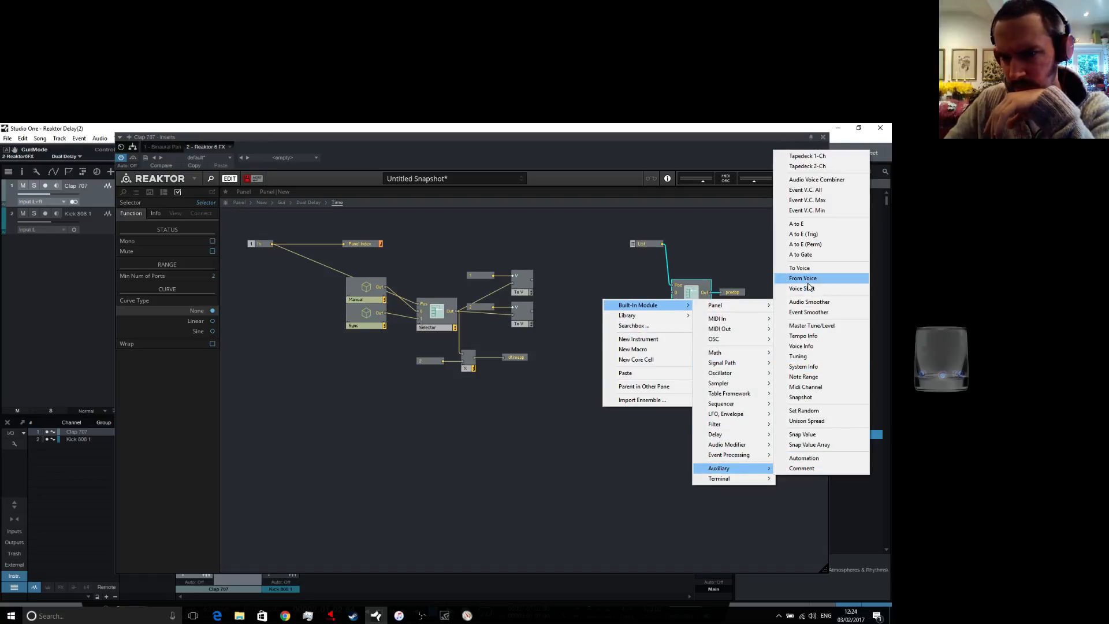
{"action": "left_click", "coordinate": [803, 278]}
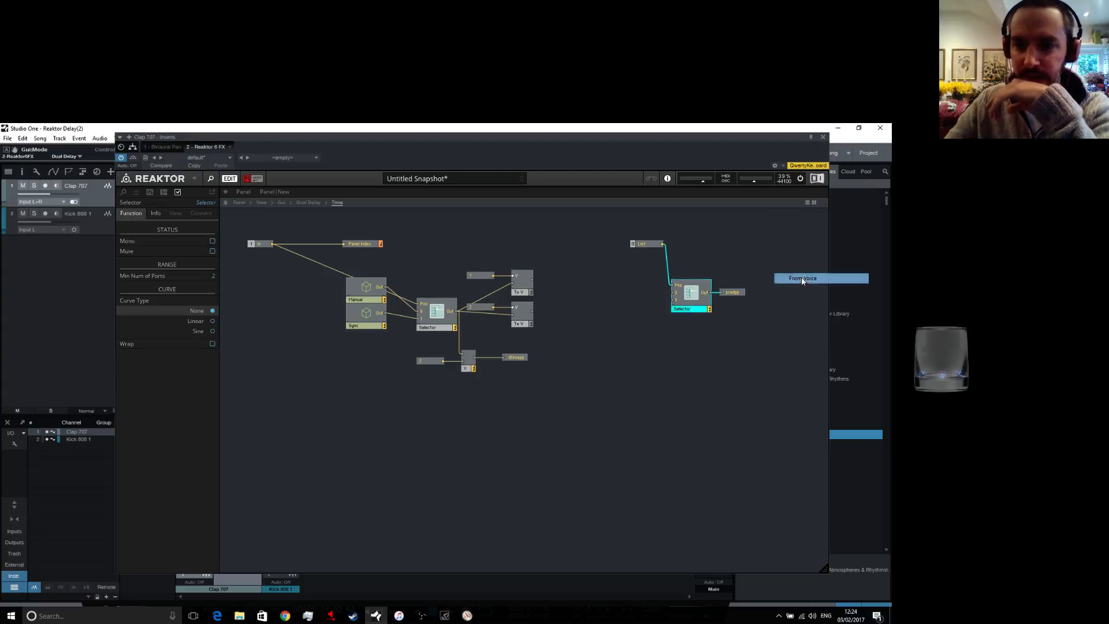
{"action": "left_click_drag", "start_coordinate": [614, 320], "coordinate": [604, 294]}
{"action": "left_click", "coordinate": [529, 281]}
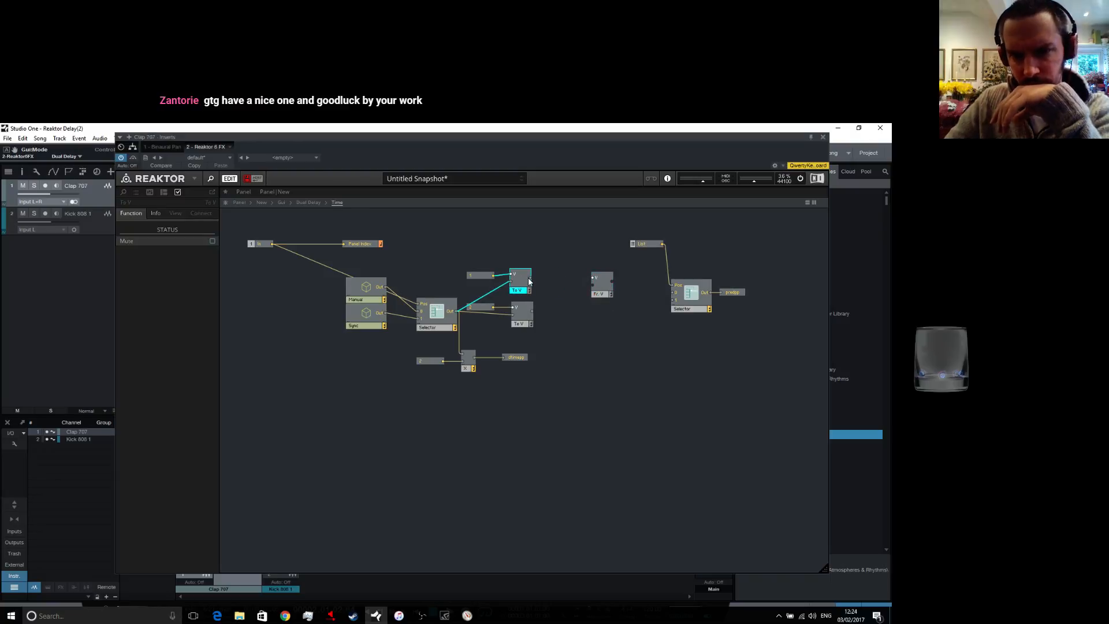
{"action": "left_click_drag", "start_coordinate": [530, 280], "coordinate": [593, 277]}
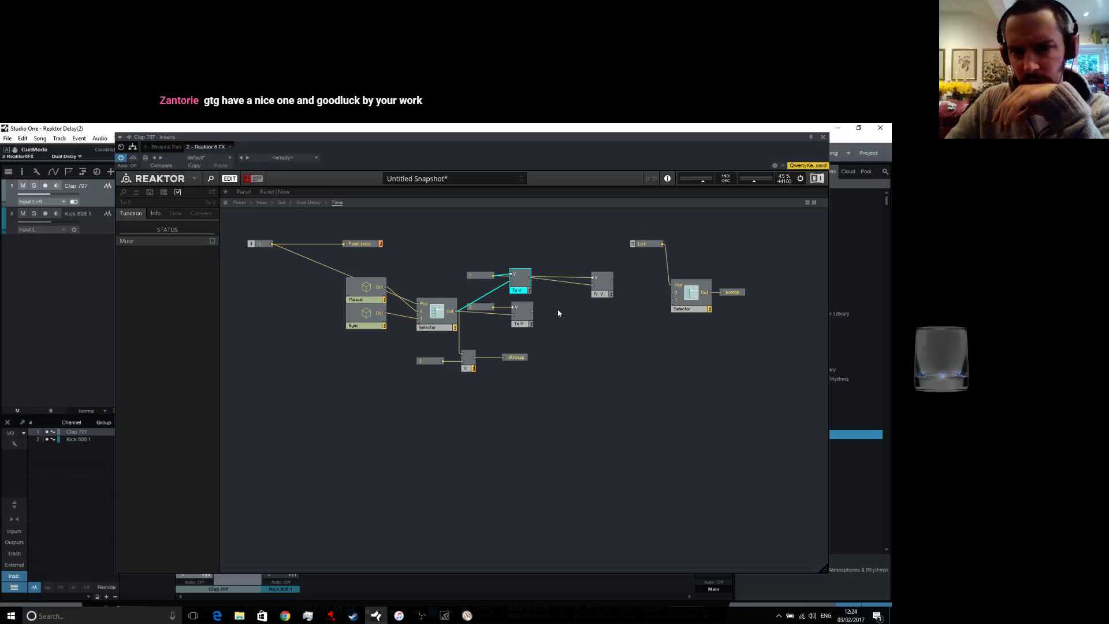
Copy the From Voice module, paste it below the original and connect the lower To Voice output to its input
{"action": "right_click", "coordinate": [598, 295]}
{"action": "left_click", "coordinate": [614, 326]}
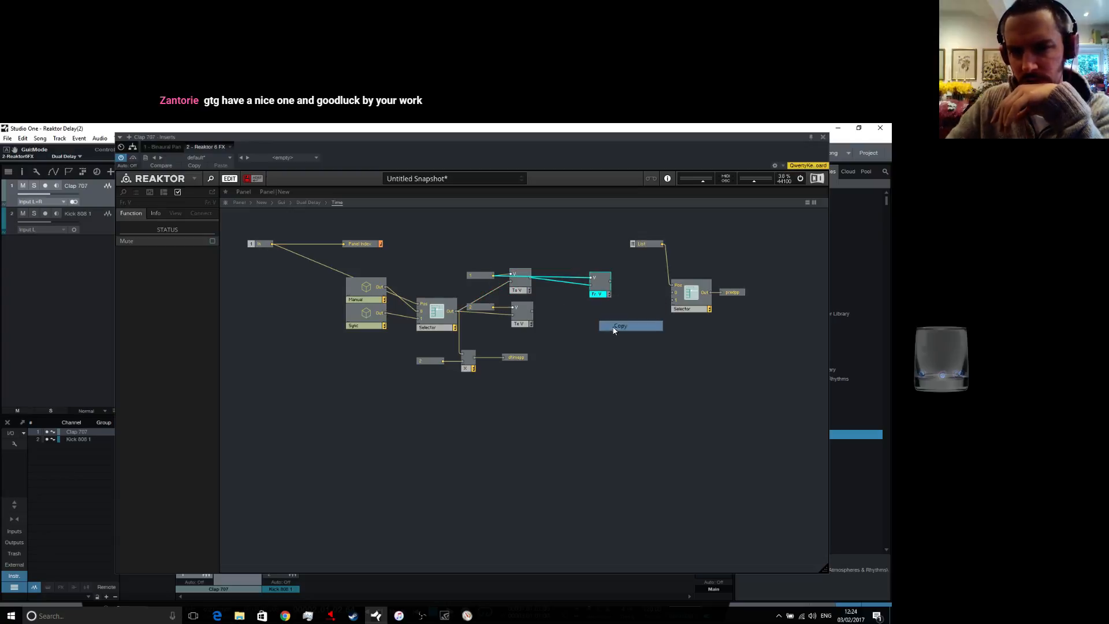
{"action": "right_click", "coordinate": [608, 325]}
{"action": "left_click", "coordinate": [624, 397]}
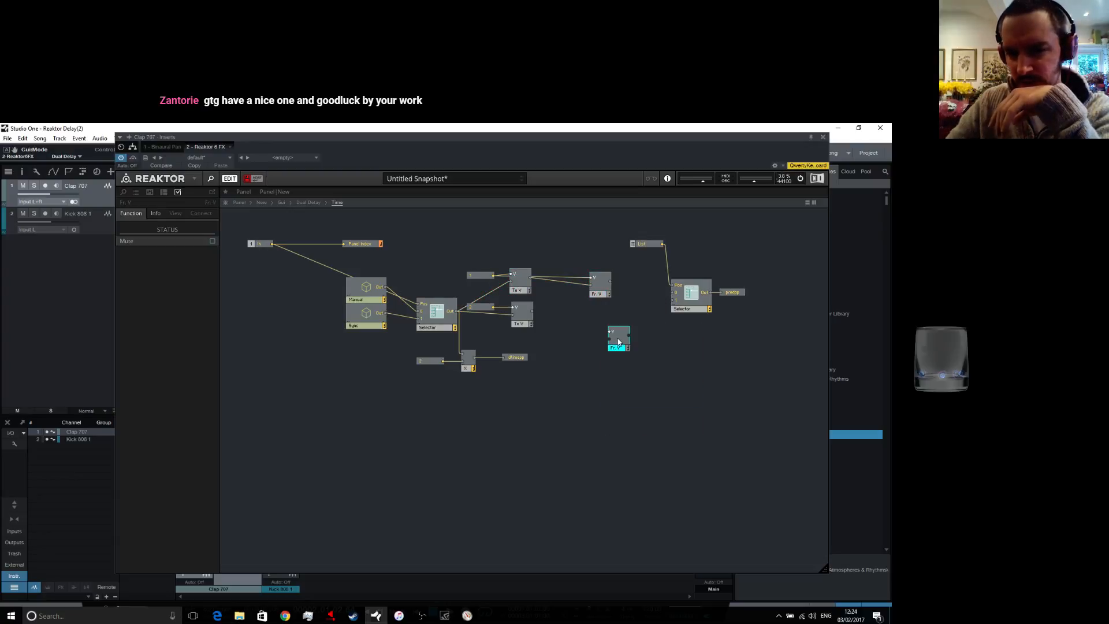
{"action": "left_click_drag", "start_coordinate": [618, 342], "coordinate": [604, 321]}
{"action": "left_click_drag", "start_coordinate": [532, 312], "coordinate": [598, 319]}
Connect the lower constant to the lower From Voice module and both From Voice outputs to the right Selector's inputs 0 and 1
{"action": "left_click_drag", "start_coordinate": [494, 307], "coordinate": [670, 300]}
{"action": "right_click", "coordinate": [633, 324]}
{"action": "left_click", "coordinate": [628, 307]}
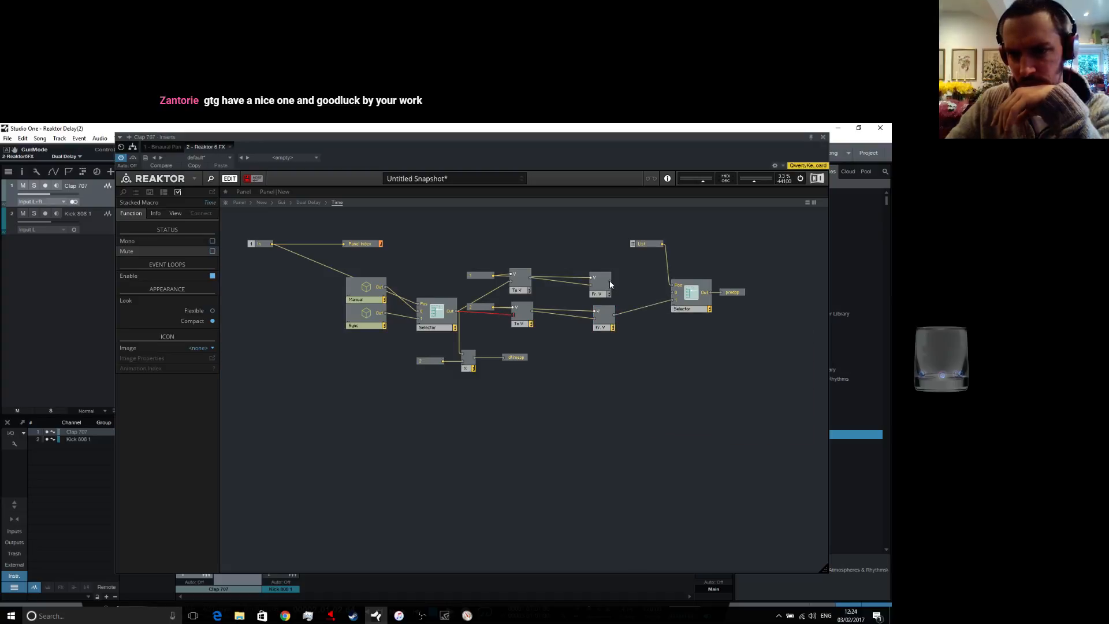
{"action": "left_click_drag", "start_coordinate": [610, 283], "coordinate": [672, 296]}
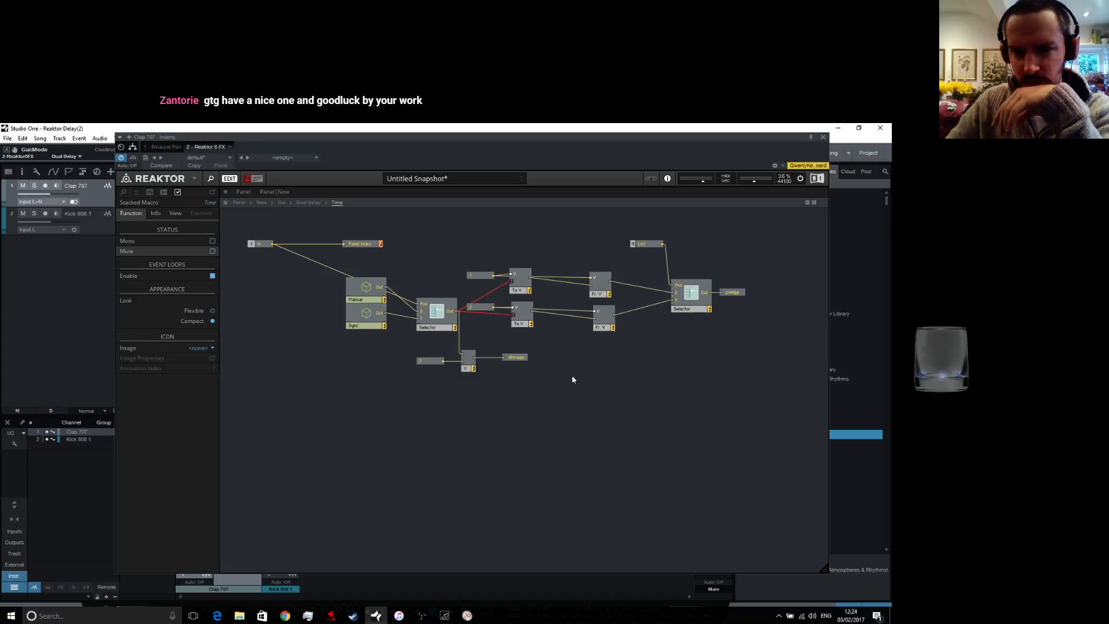
{"action": "left_click", "coordinate": [604, 317]}
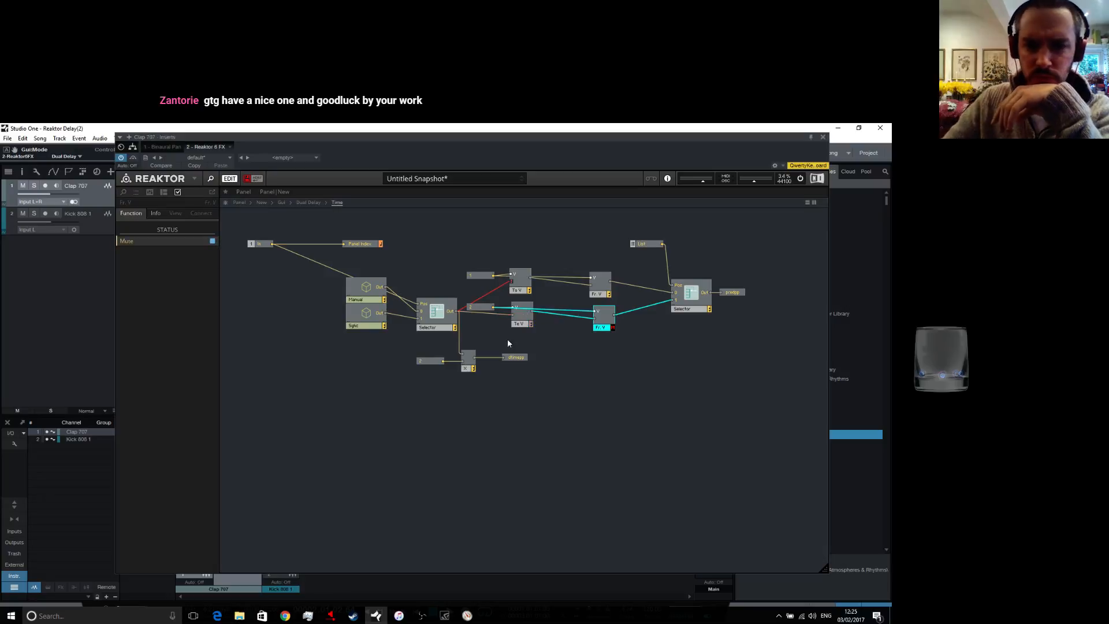
{"action": "left_click", "coordinate": [659, 424]}
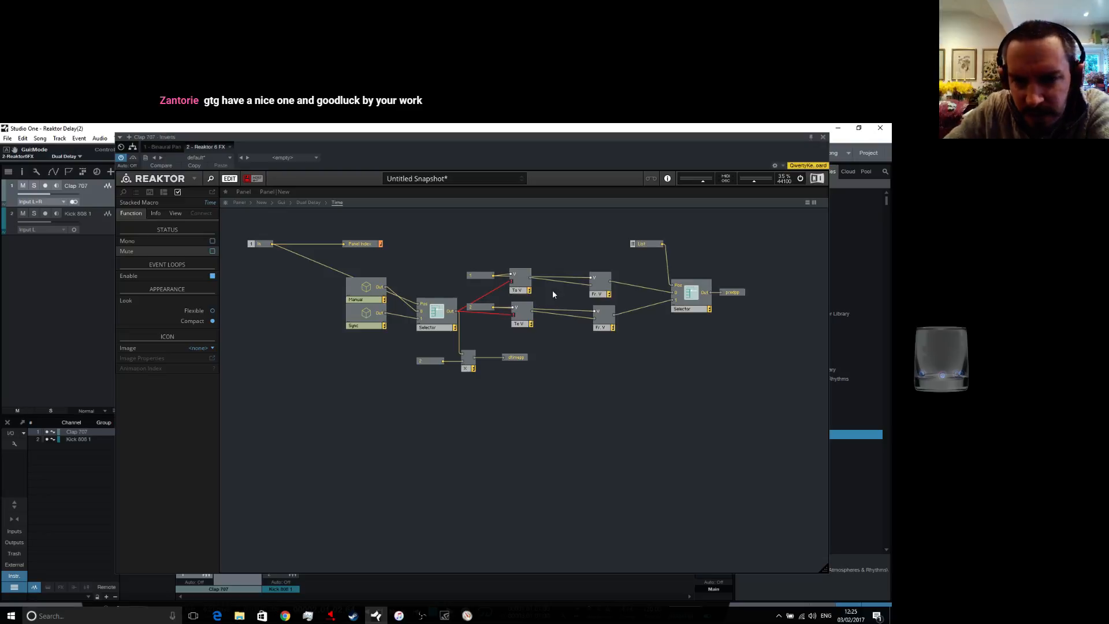
Rewire the left Selector's output directly into both From Voice modules and feed their outputs into the relocated To Voice modules
{"action": "left_click_drag", "start_coordinate": [457, 312], "coordinate": [591, 285]}
{"action": "left_click_drag", "start_coordinate": [458, 312], "coordinate": [597, 319]}
{"action": "left_click_drag", "start_coordinate": [520, 324], "coordinate": [651, 366]}
{"action": "left_click_drag", "start_coordinate": [616, 316], "coordinate": [642, 355]}
{"action": "left_click_drag", "start_coordinate": [512, 273], "coordinate": [577, 249]}
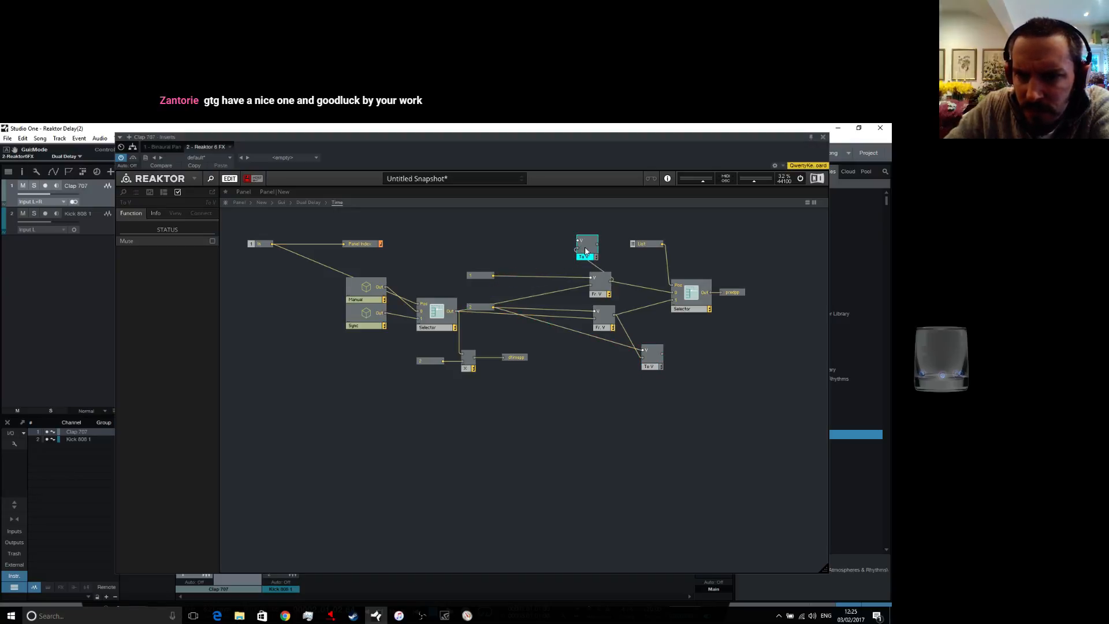
Wire the upper constant and To Voice module through to the right Selector's input 0, arranging the branch with From Voice ahead of To Voice
{"action": "left_click", "coordinate": [495, 277]}
{"action": "left_click_drag", "start_coordinate": [496, 280], "coordinate": [578, 240]}
{"action": "left_click_drag", "start_coordinate": [601, 298], "coordinate": [532, 295]}
{"action": "left_click_drag", "start_coordinate": [598, 242], "coordinate": [588, 289]}
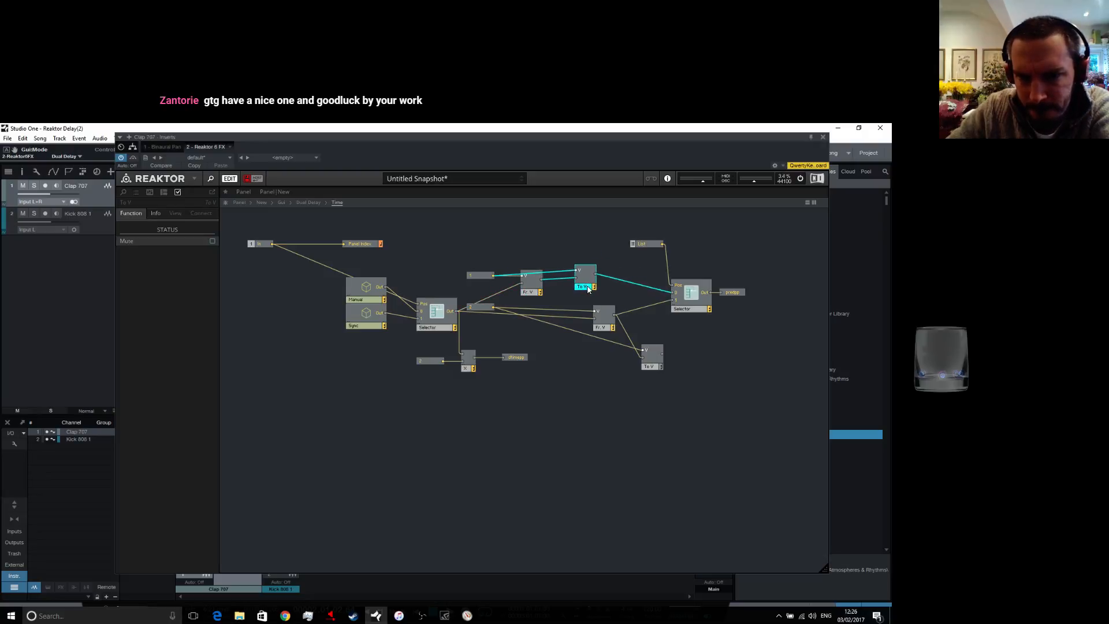
{"action": "left_click_drag", "start_coordinate": [479, 276], "coordinate": [502, 247]}
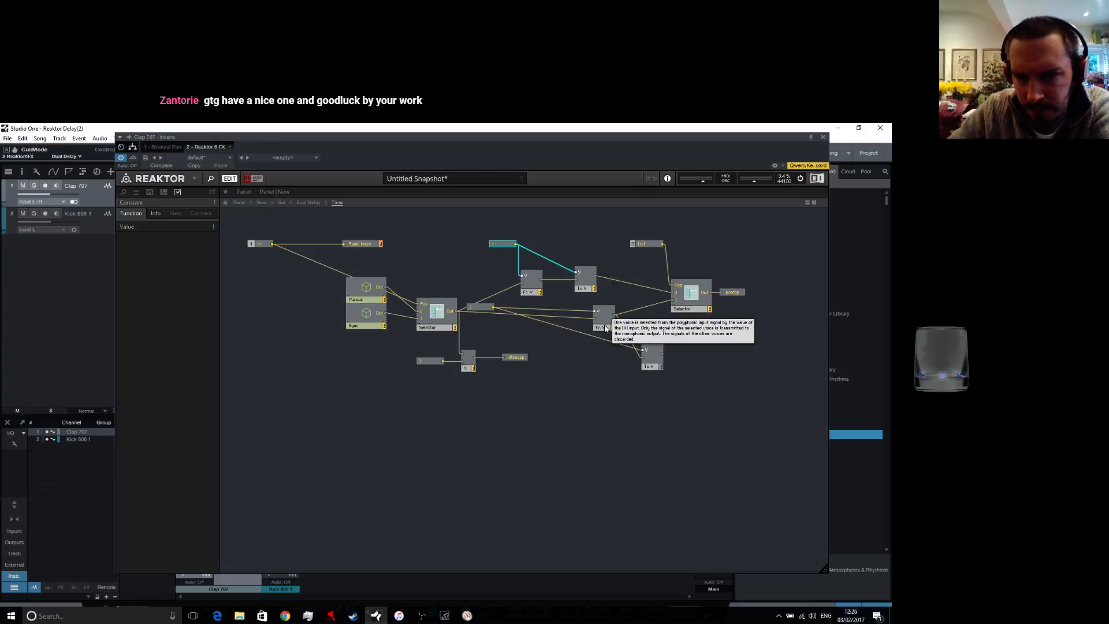
Arrange the lower From Voice and To Voice modules beneath the upper pair, with the constant 2 below them
{"action": "left_click_drag", "start_coordinate": [597, 329], "coordinate": [525, 325]}
{"action": "left_click_drag", "start_coordinate": [653, 362], "coordinate": [589, 331]}
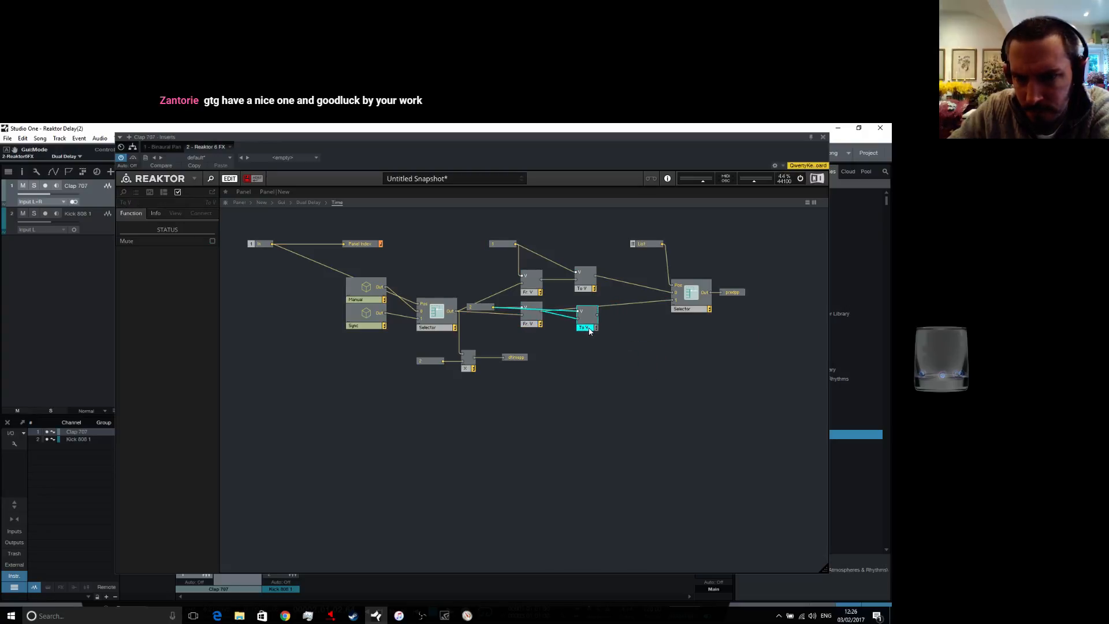
{"action": "left_click_drag", "start_coordinate": [481, 307], "coordinate": [506, 350]}
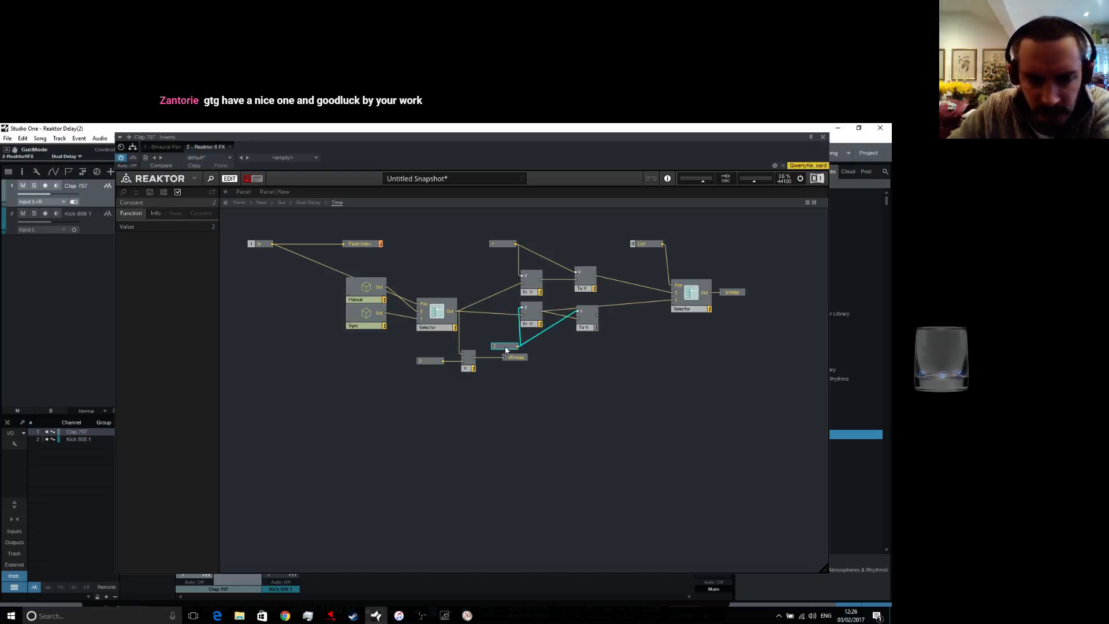
Connect the lower To Voice output to the right Selector's input 1 and return to the Dual Delay structure
{"action": "left_click", "coordinate": [599, 315]}
{"action": "left_click_drag", "start_coordinate": [598, 316], "coordinate": [675, 300]}
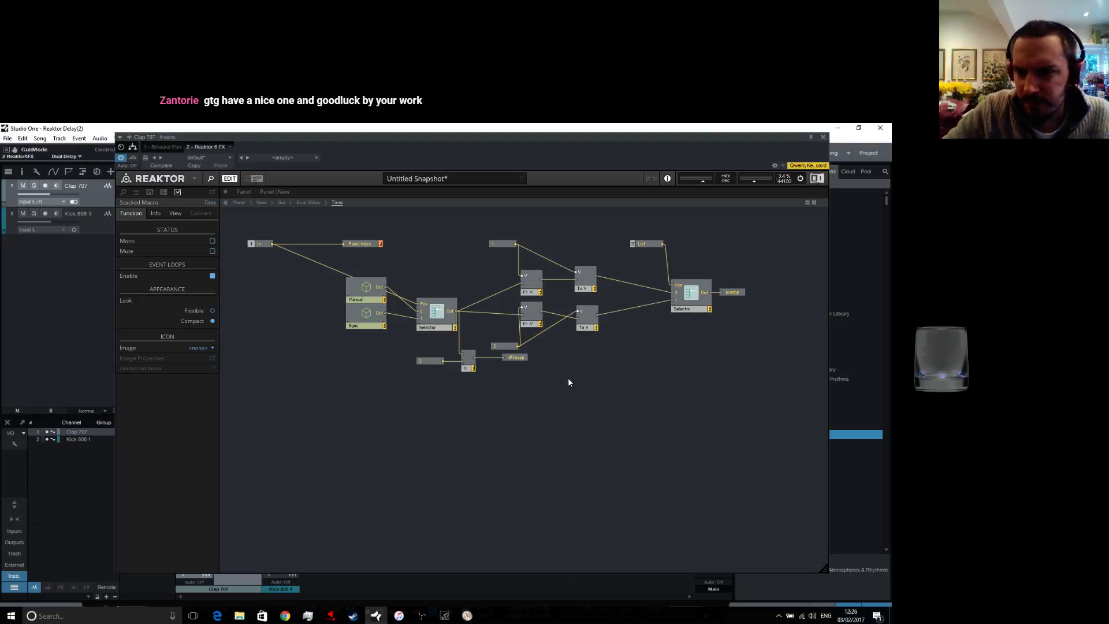
{"action": "double_click", "coordinate": [449, 252]}
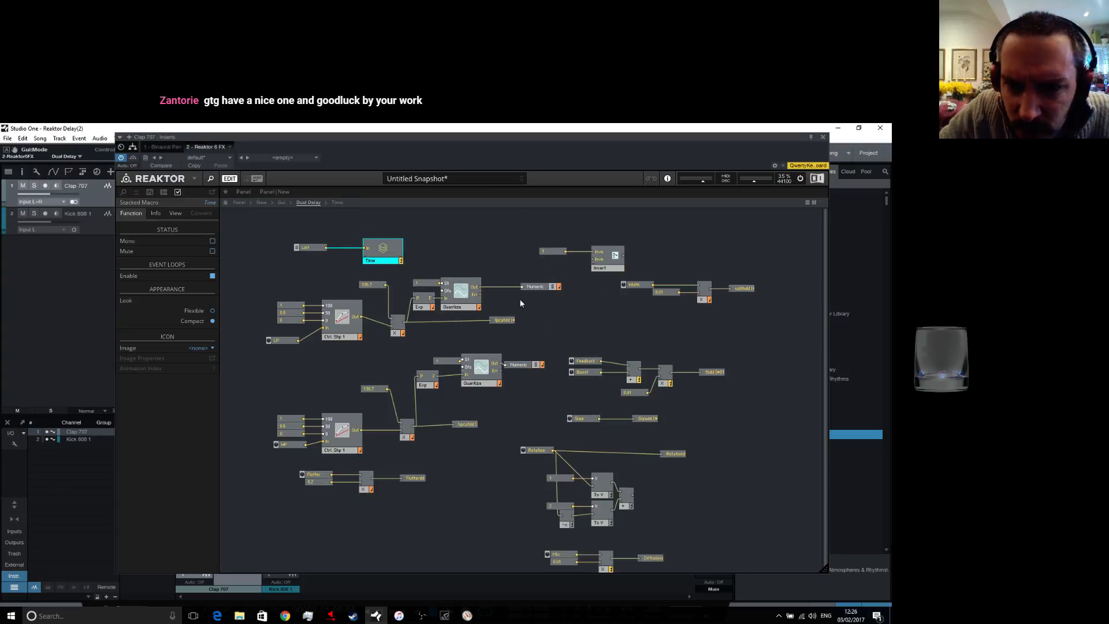
Rename the send terminals of the LP and HP controls to lpcutpp and hpcutpp
{"action": "left_click", "coordinate": [508, 321]}
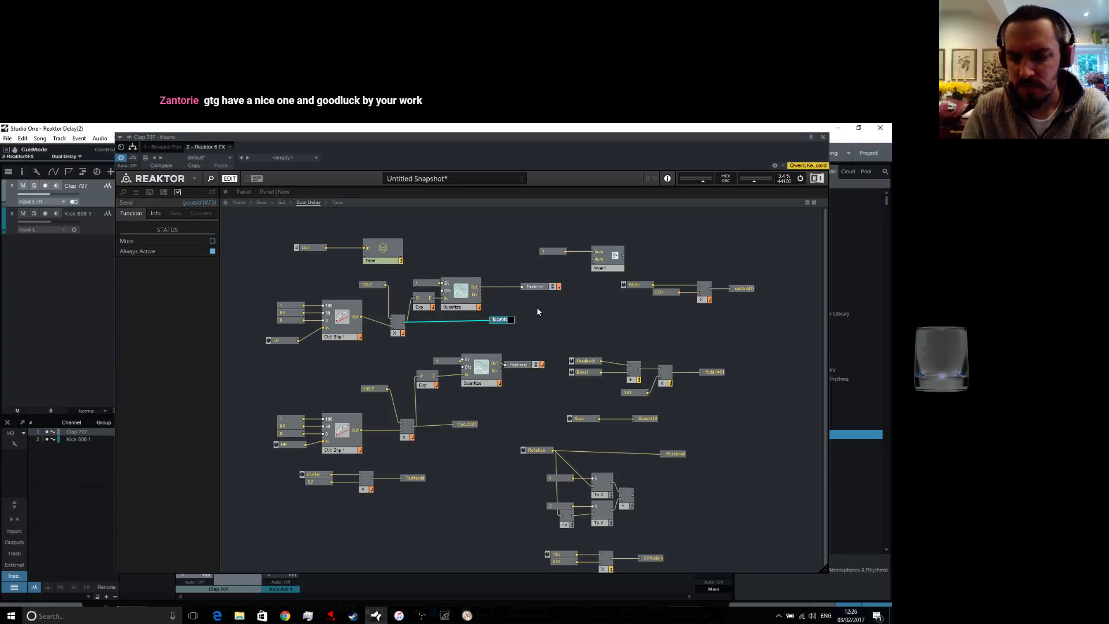
{"action": "key", "text": "Left"}
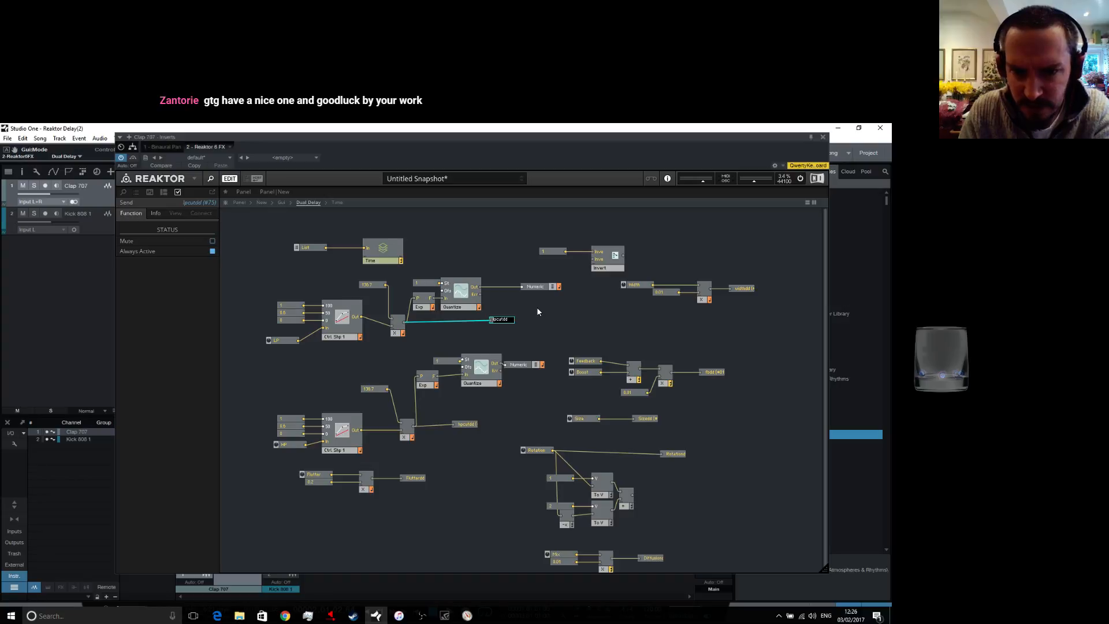
{"action": "type", "text": "pp"}
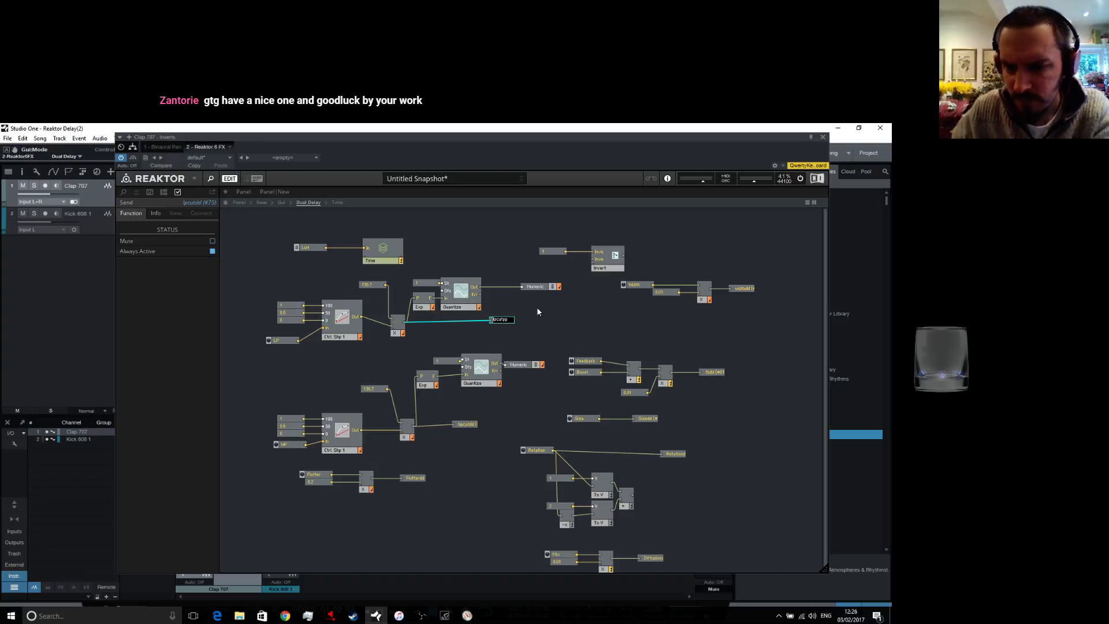
{"action": "key", "text": "Return"}
{"action": "left_click", "coordinate": [473, 425]}
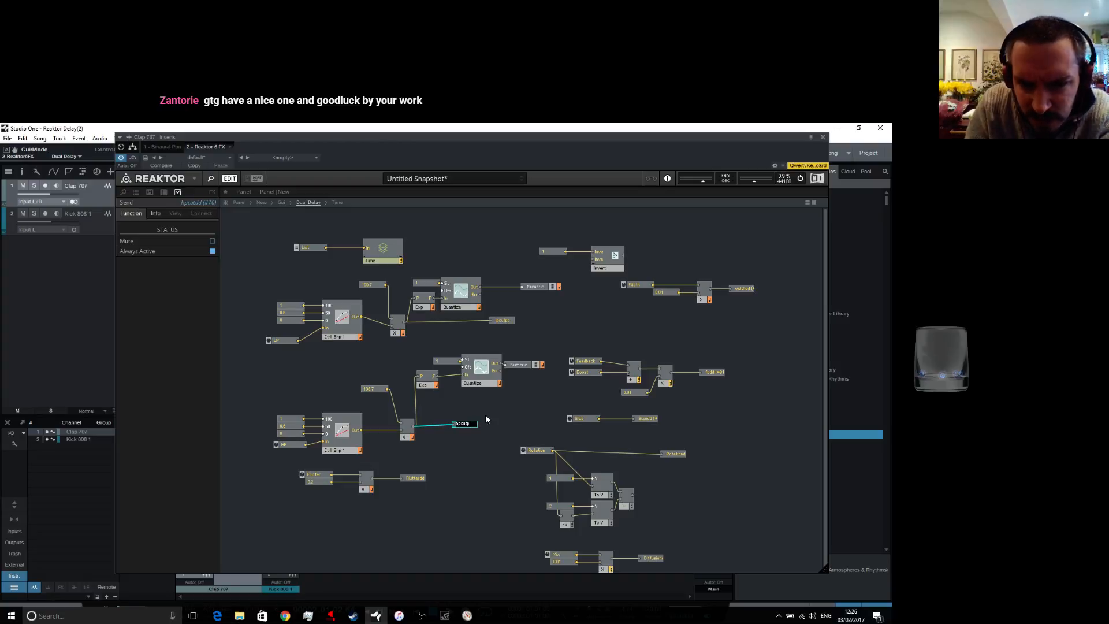
{"action": "key", "text": "Return"}
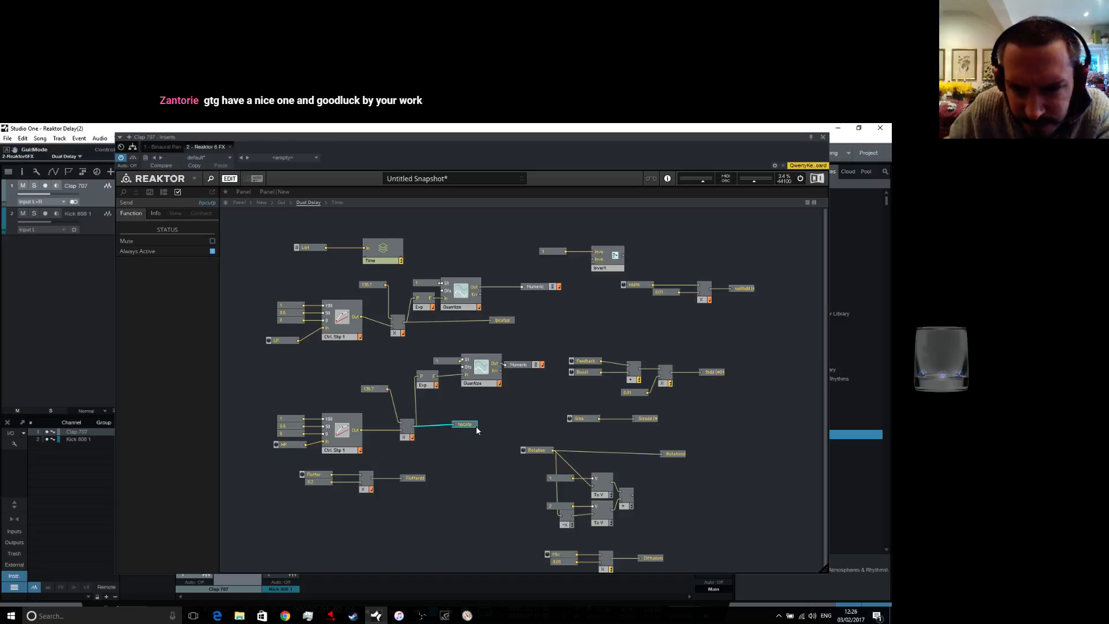
{"action": "double_click", "coordinate": [472, 425]}
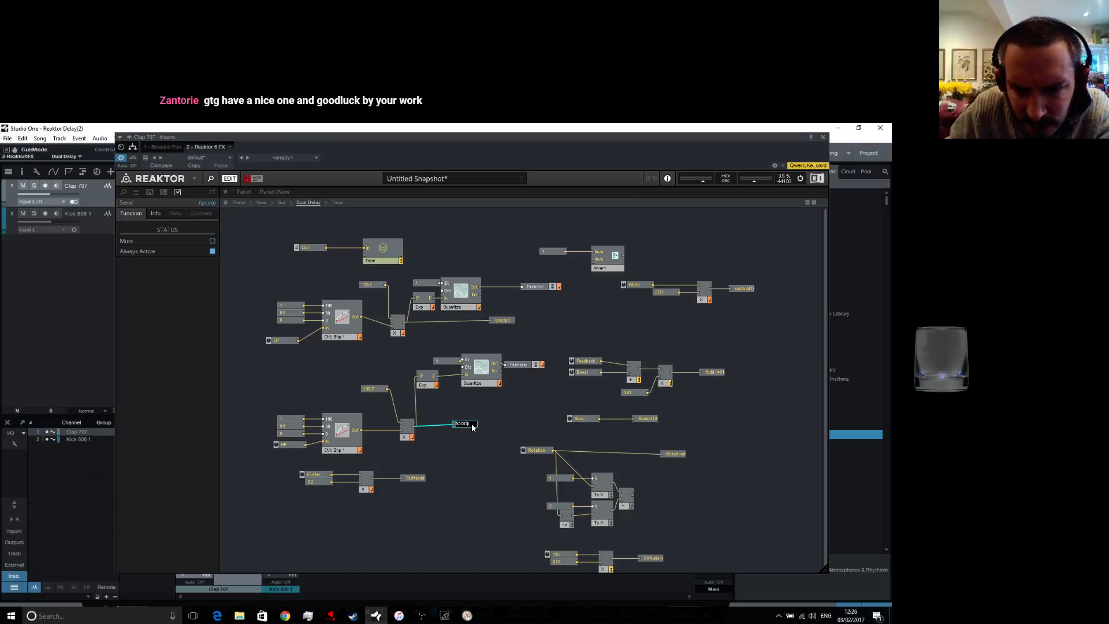
Rename the Flutter send terminal to Flutterpp and the width send terminal to widthpp
{"action": "left_click", "coordinate": [420, 477]}
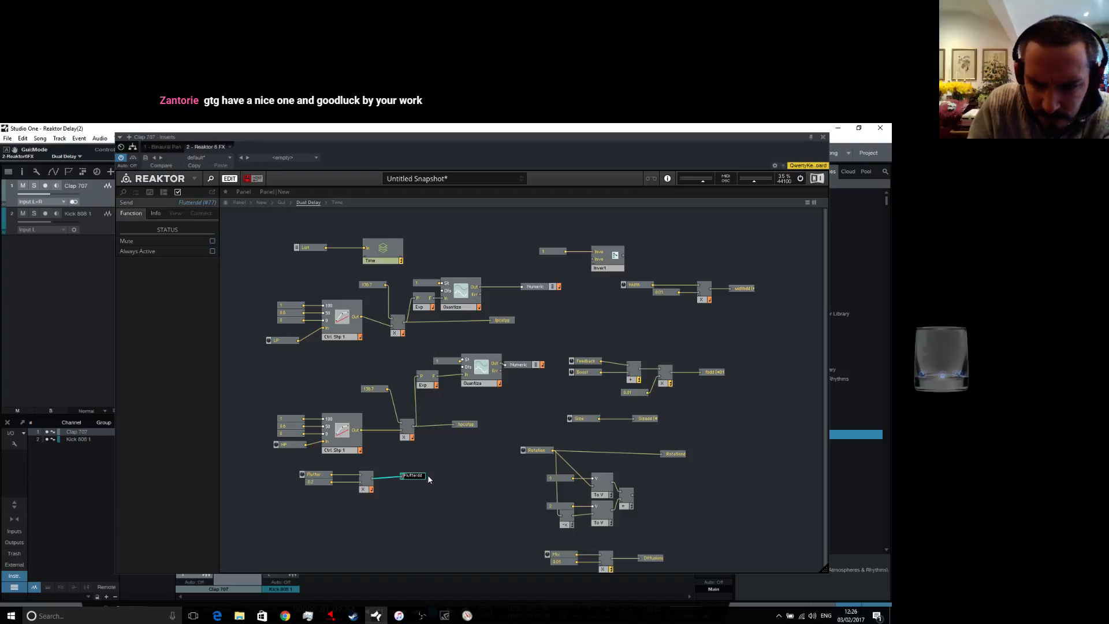
{"action": "left_click", "coordinate": [459, 515]}
{"action": "double_click", "coordinate": [750, 293]}
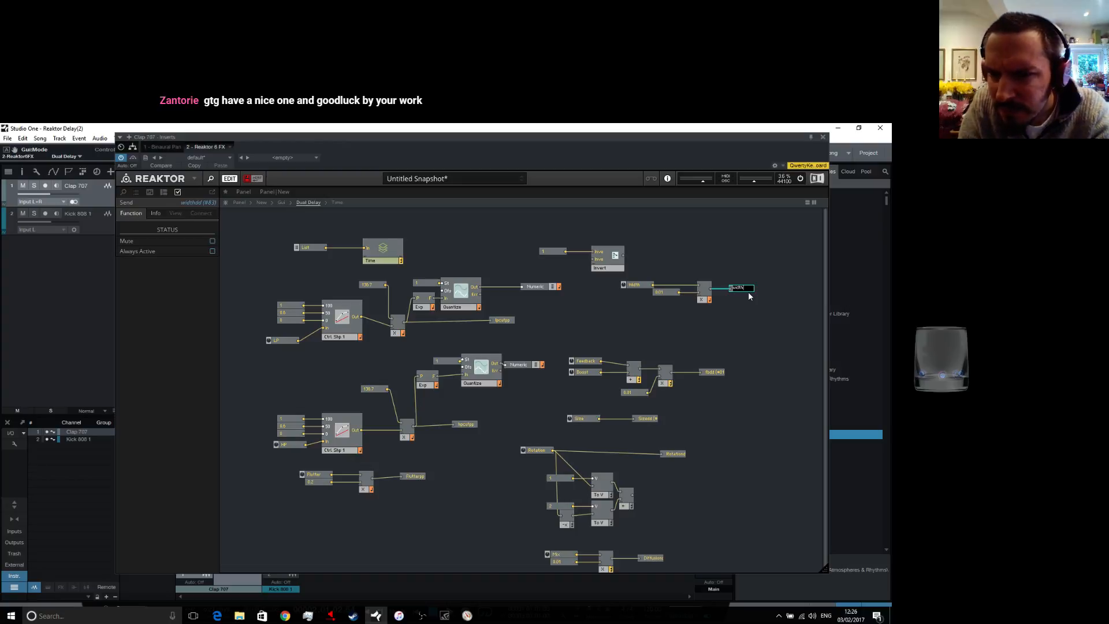
{"action": "key", "text": "Return"}
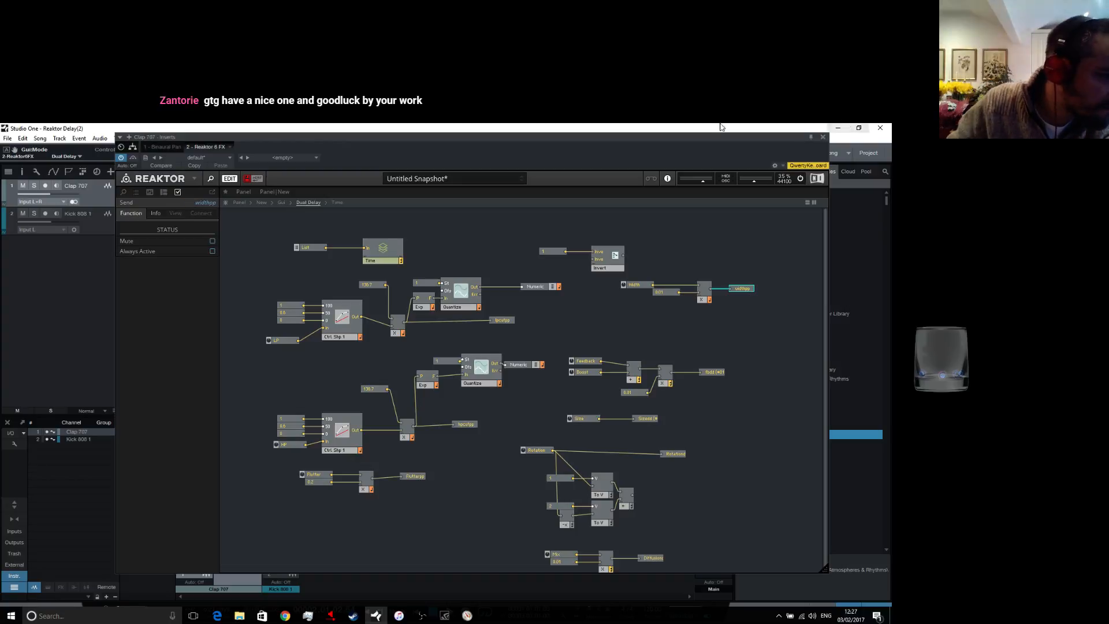
Rename the feedback send terminal to fbpp and the Size send terminal to Sizepp
{"action": "double_click", "coordinate": [716, 373]}
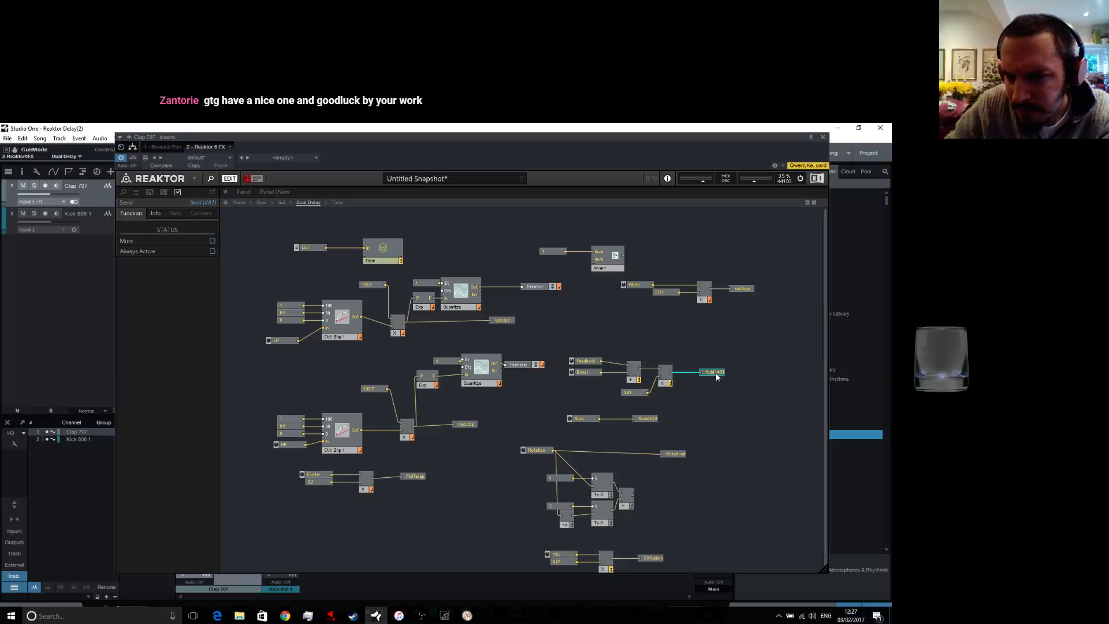
{"action": "left_click", "coordinate": [719, 372]}
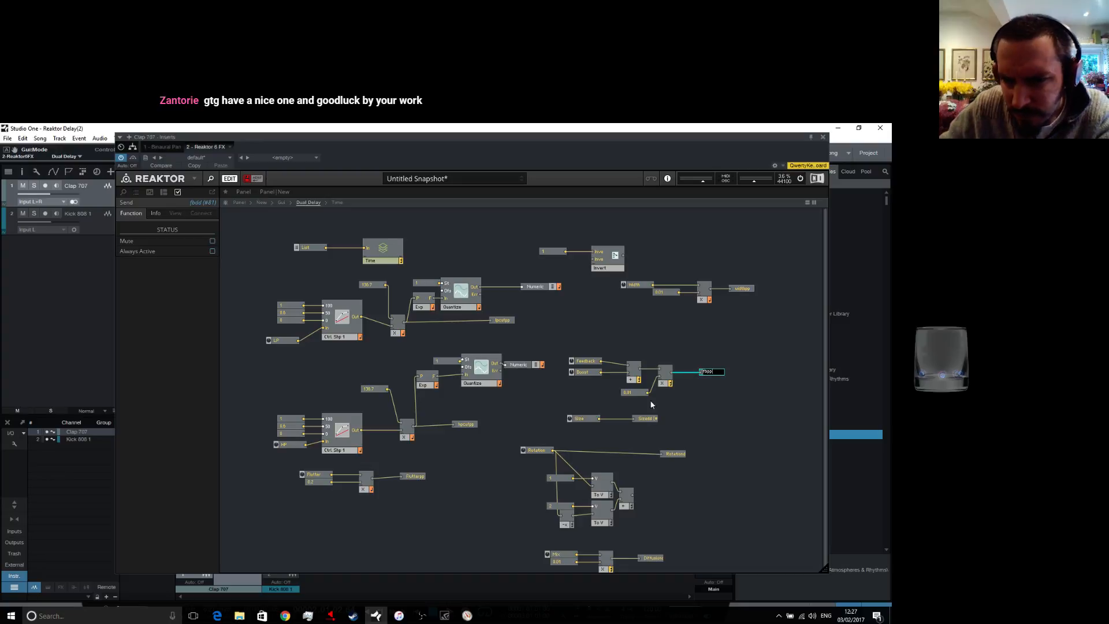
{"action": "type", "text": "pp"}
{"action": "left_click", "coordinate": [664, 440]}
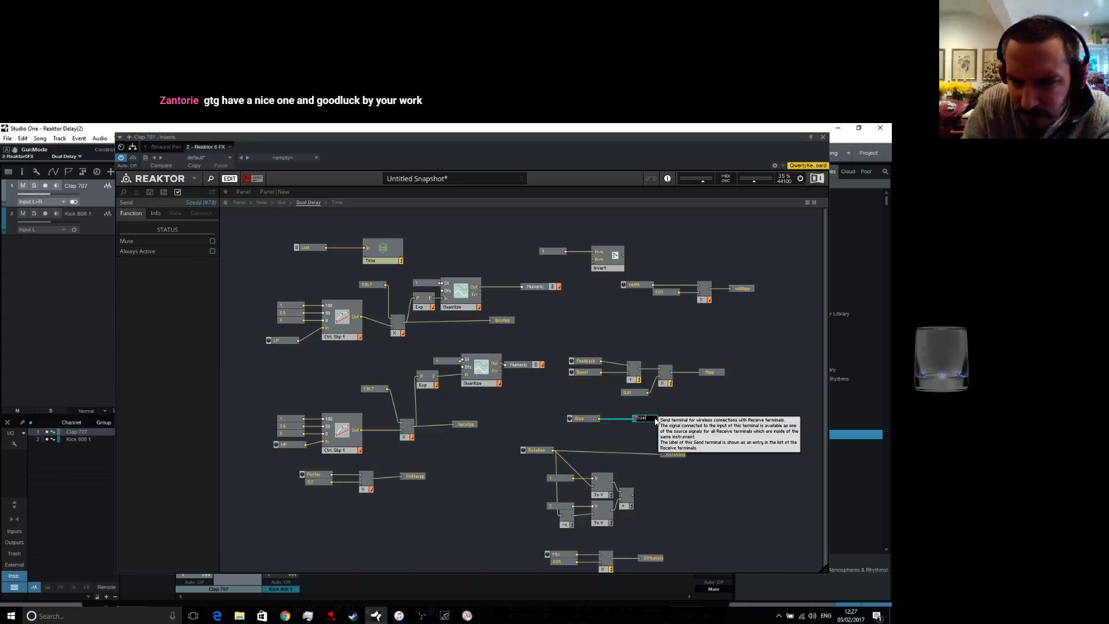
{"action": "type", "text": "pp"}
{"action": "key", "text": "Return"}
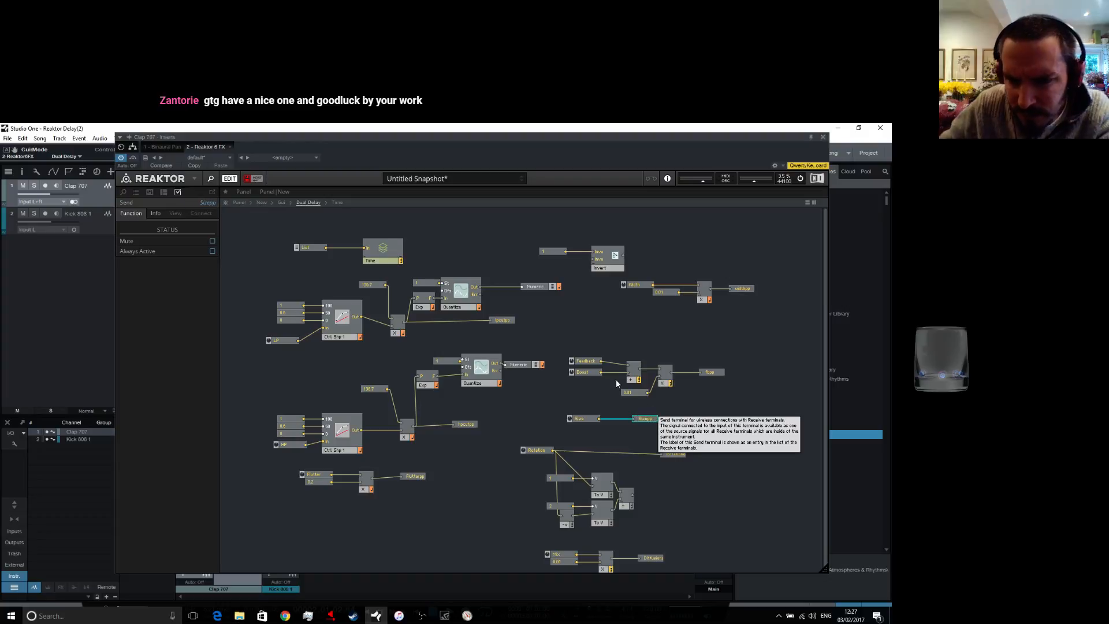
Rename the Rotation send terminal to Rotationpp and the Diffusion send terminal to Diffusionpp
{"action": "left_click", "coordinate": [681, 455]}
{"action": "double_click", "coordinate": [683, 455]}
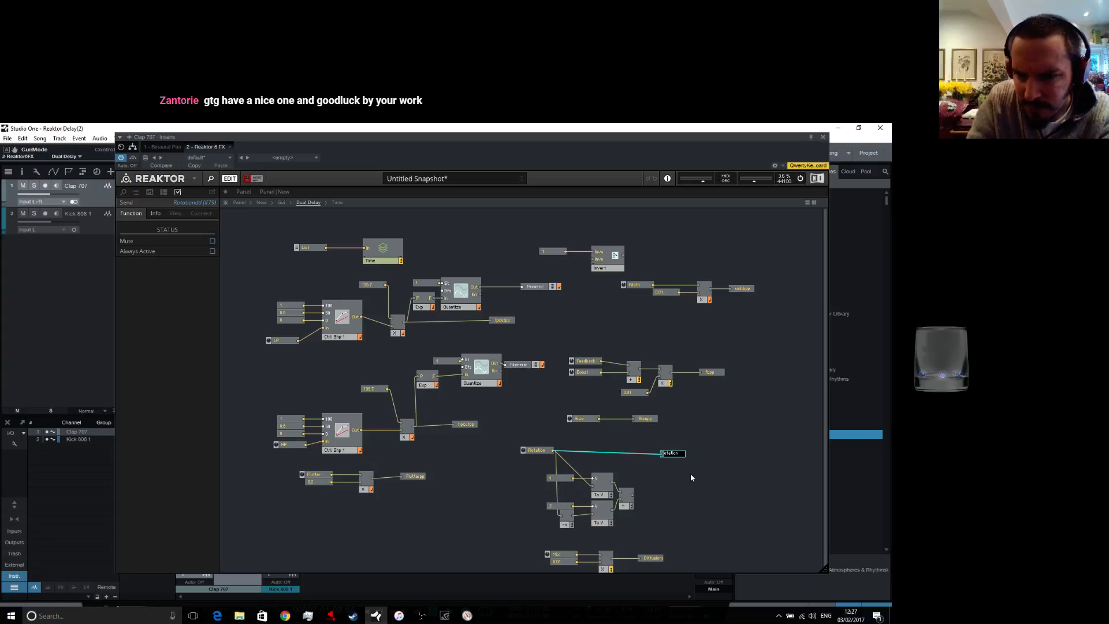
{"action": "type", "text": "pp"}
{"action": "key", "text": "Return"}
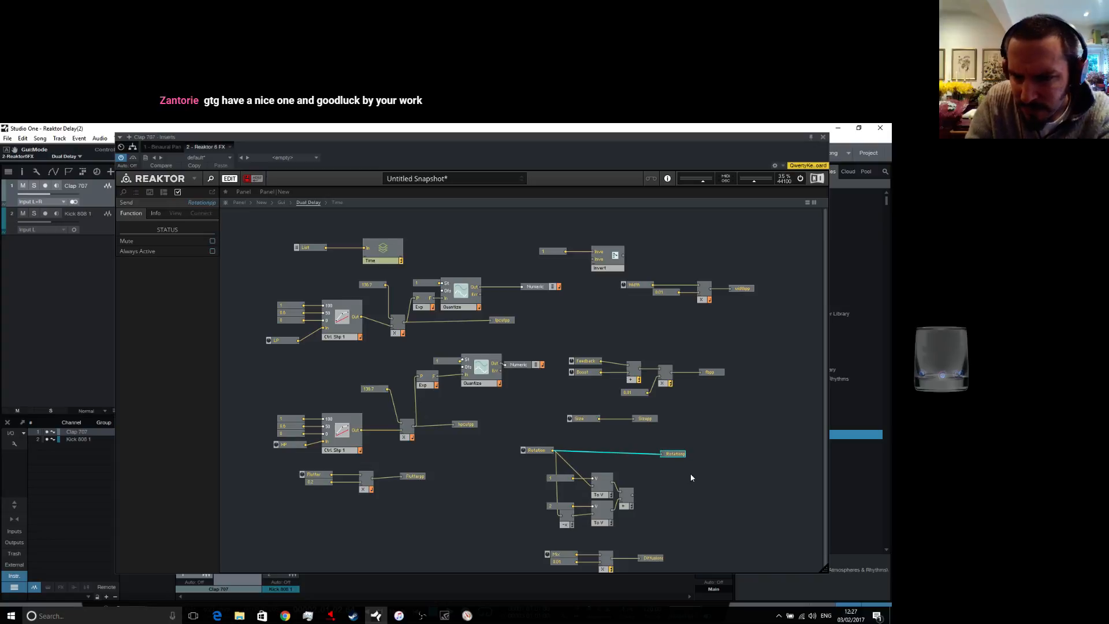
{"action": "left_click", "coordinate": [656, 558]}
{"action": "double_click", "coordinate": [658, 558]}
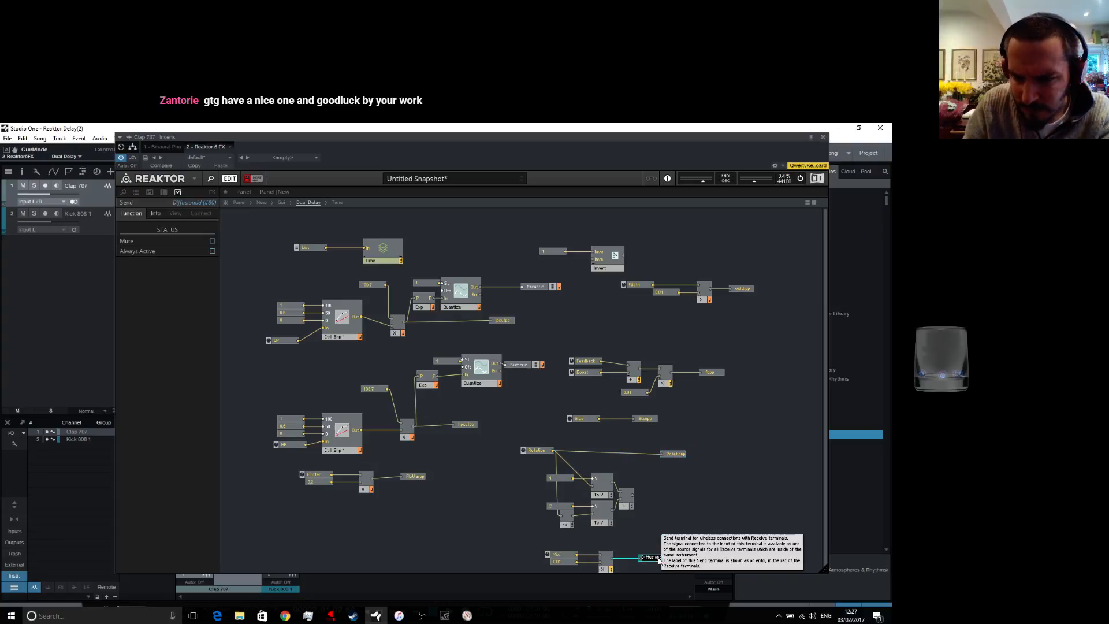
{"action": "key", "text": "Right"}
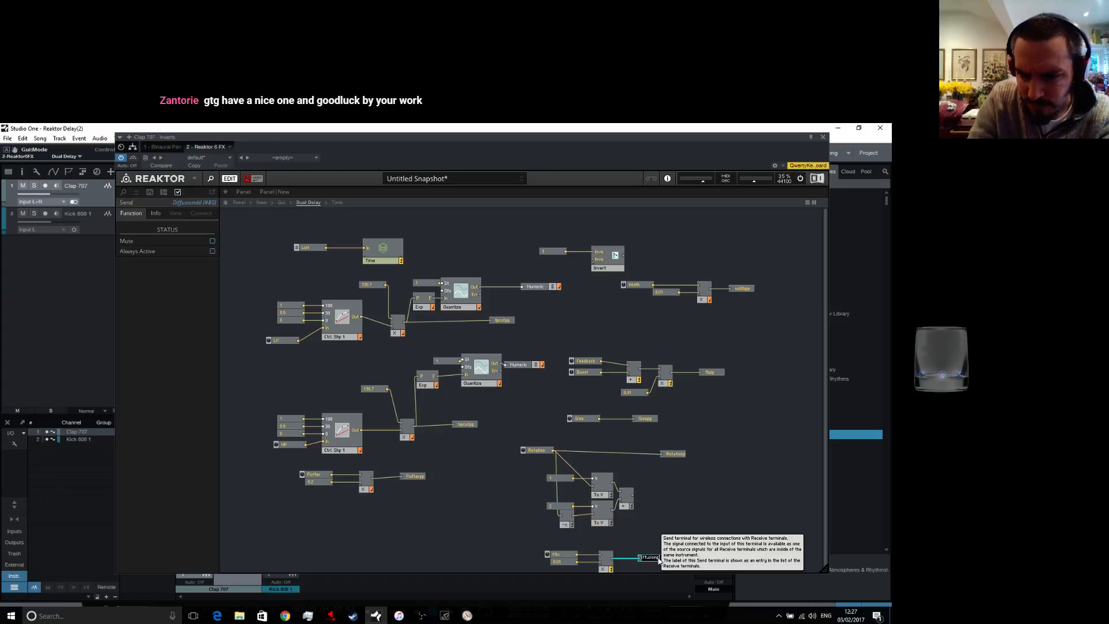
{"action": "key", "text": "Return"}
{"action": "left_click", "coordinate": [789, 374]}
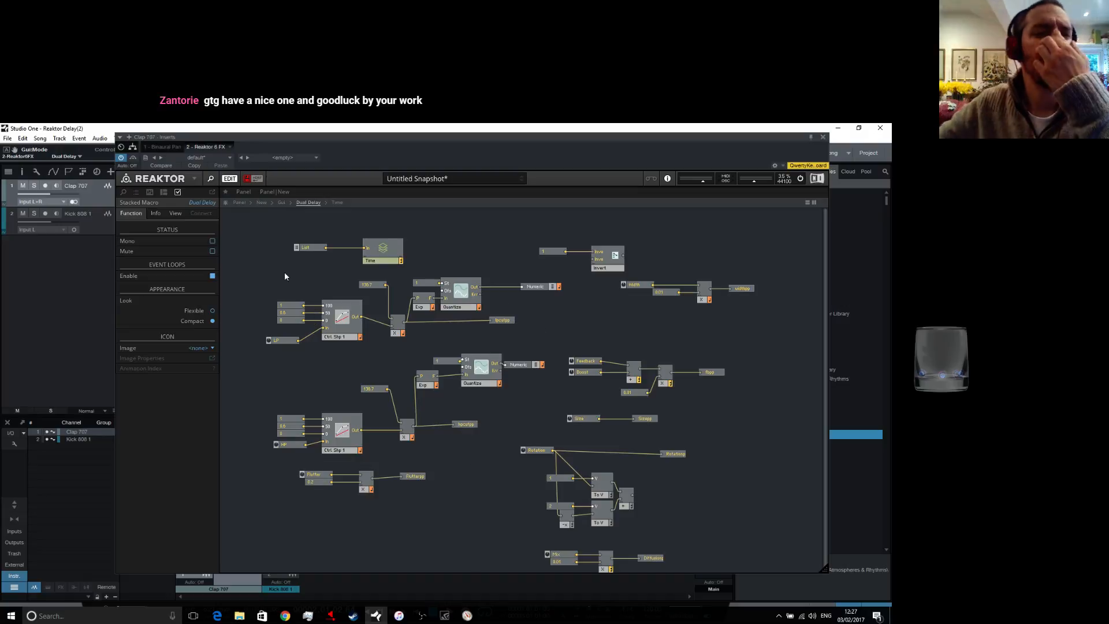
Open the Ping Pong Delay macro's structure and connect its Flutter receive to the Flutterpp send
{"action": "left_click", "coordinate": [282, 203]}
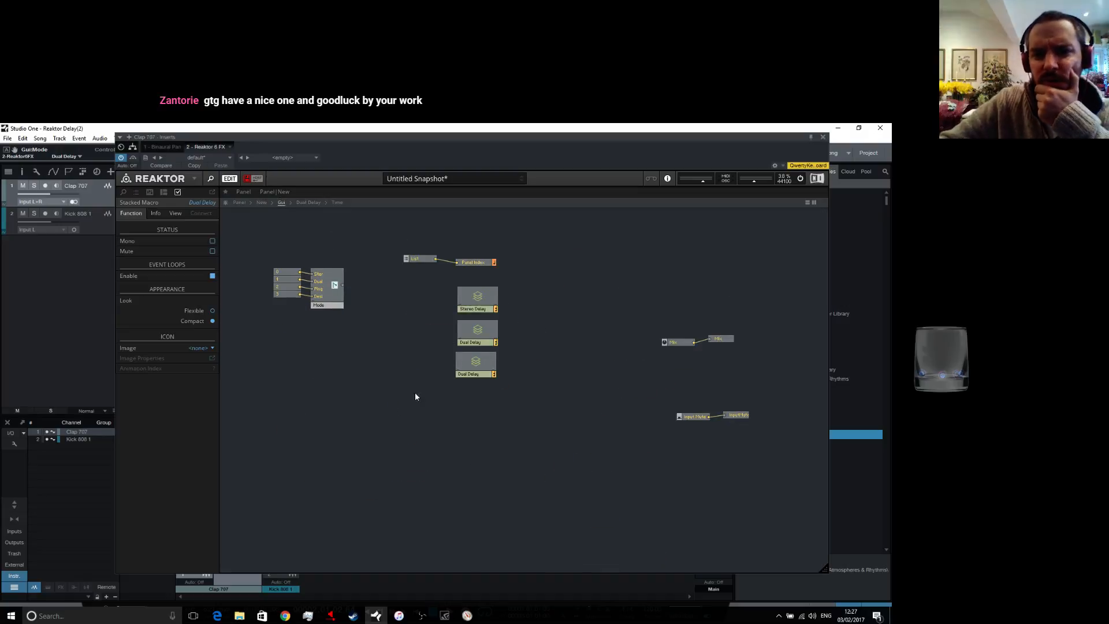
{"action": "double_click", "coordinate": [398, 370]}
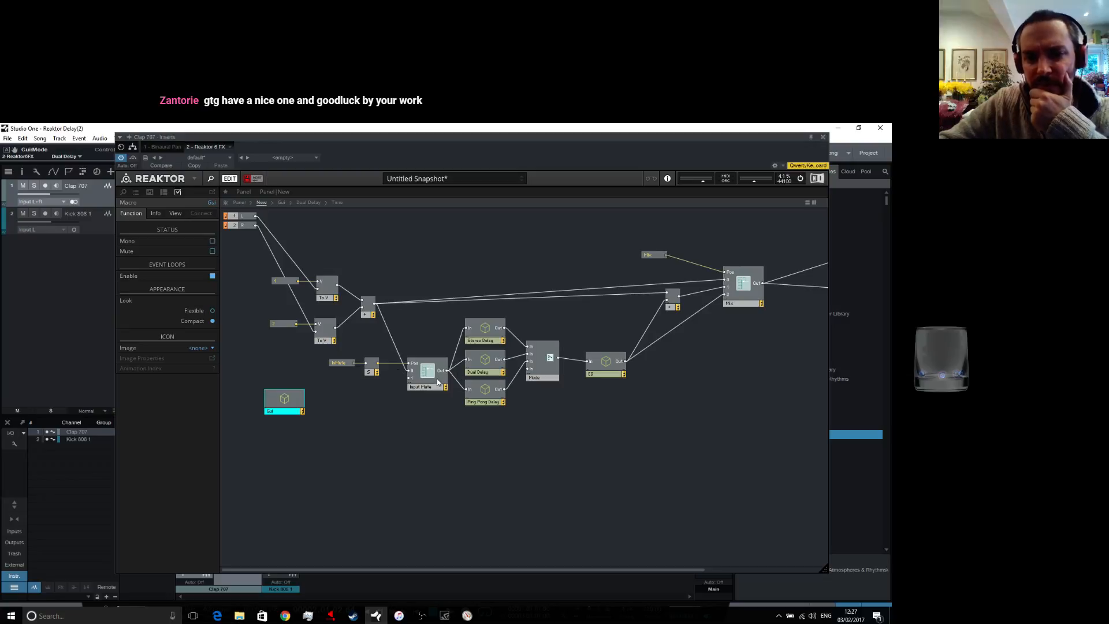
{"action": "double_click", "coordinate": [487, 392]}
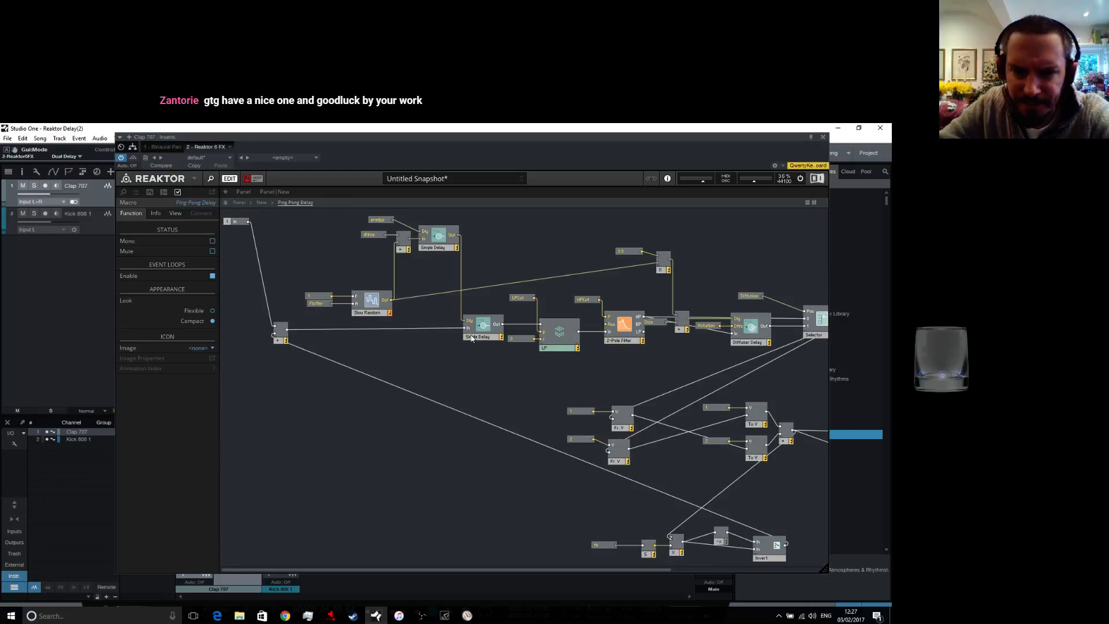
{"action": "left_click", "coordinate": [320, 306]}
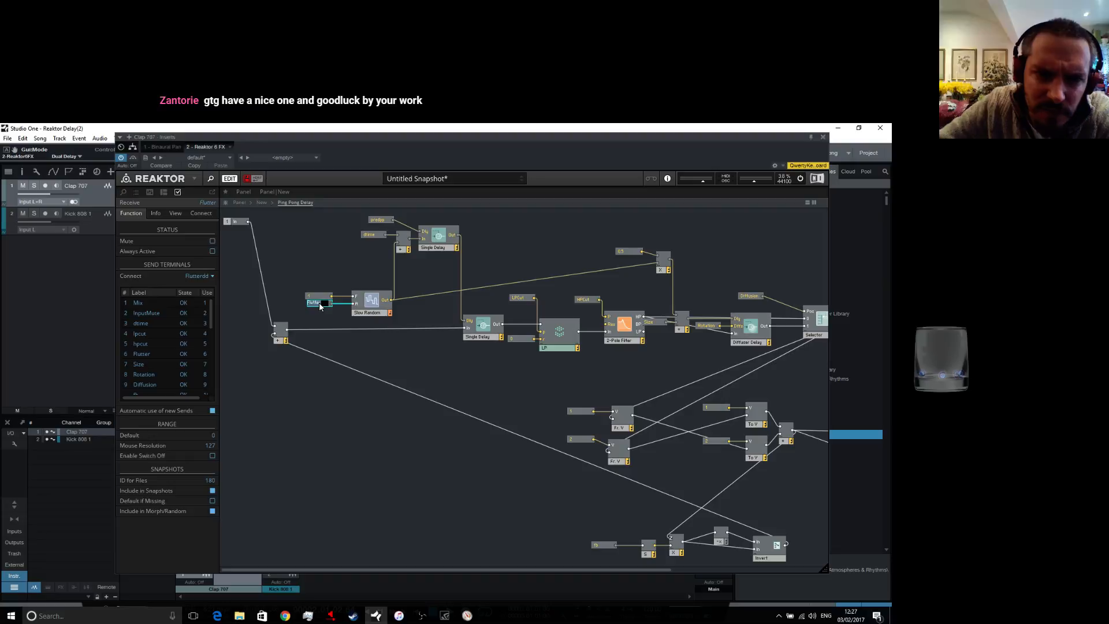
{"action": "left_click", "coordinate": [211, 276]}
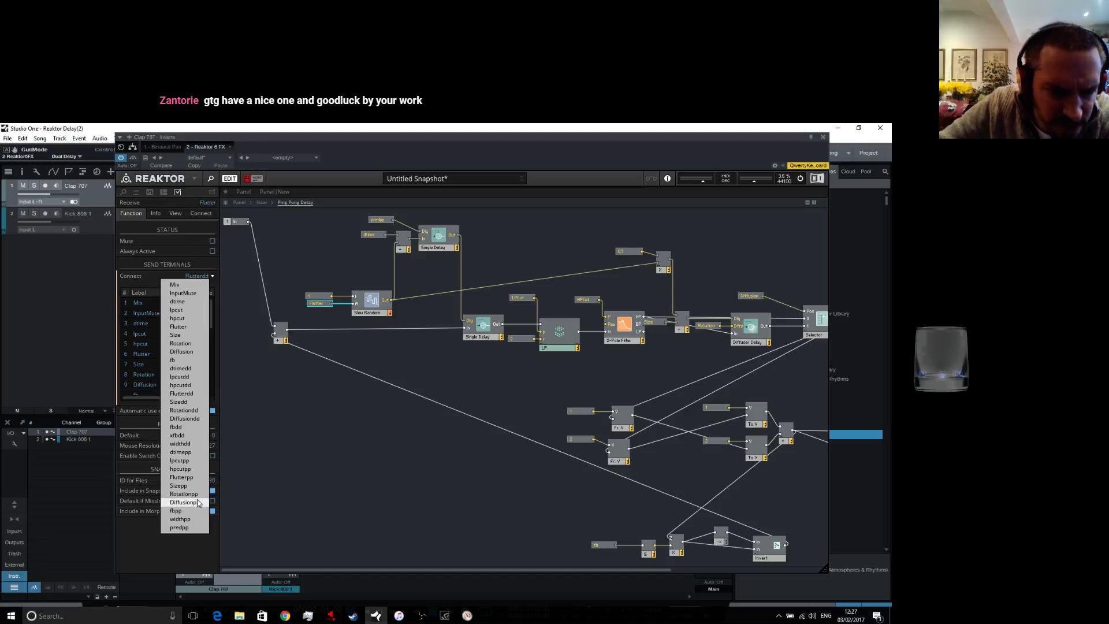
{"action": "left_click", "coordinate": [188, 478]}
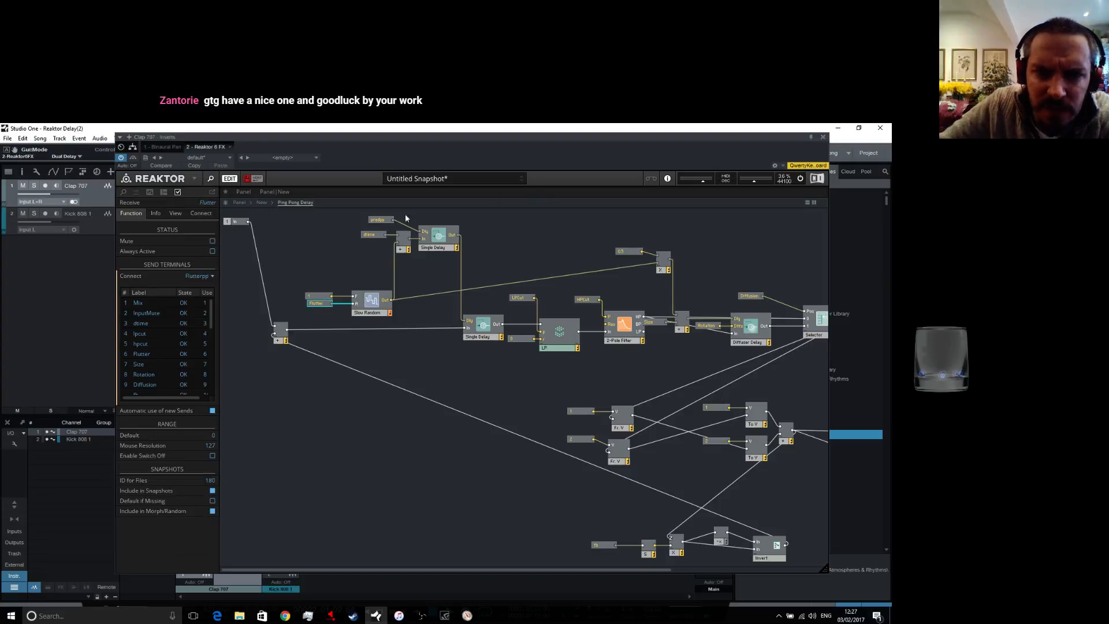
Connect the predpp receive to the predpp send and the dtime receive to dtimepp
{"action": "left_click", "coordinate": [381, 220]}
{"action": "left_click", "coordinate": [210, 276]}
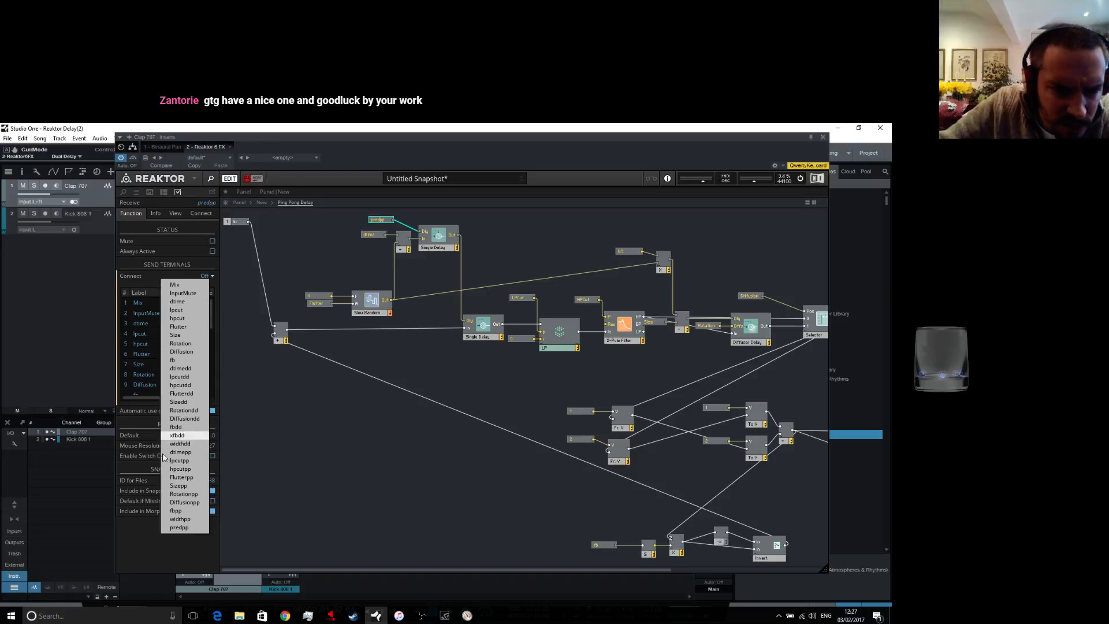
{"action": "left_click", "coordinate": [181, 528]}
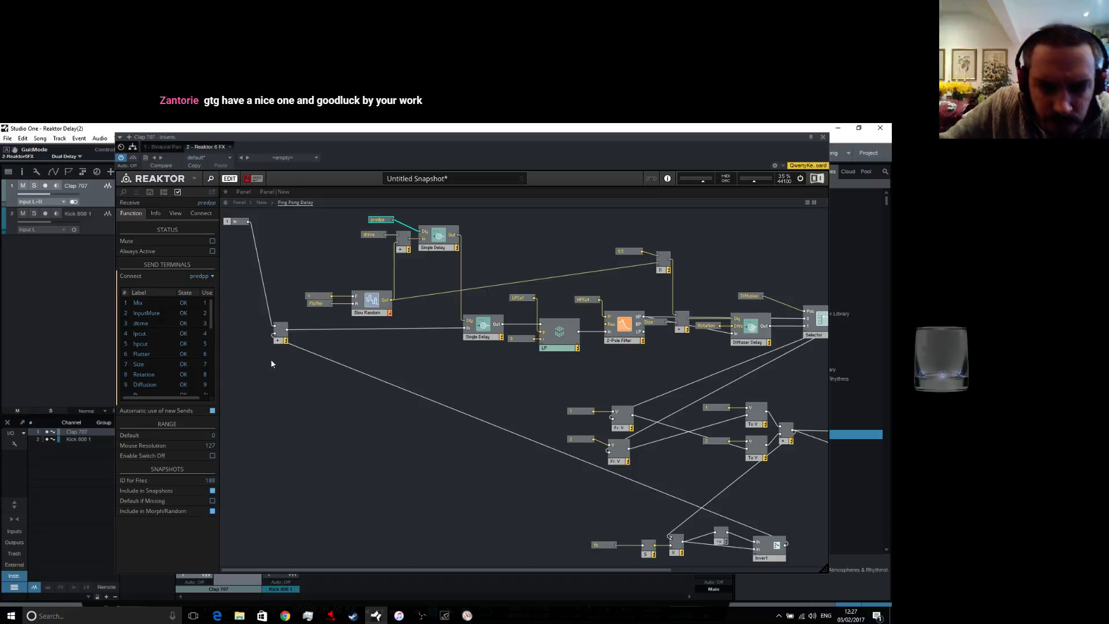
{"action": "left_click", "coordinate": [370, 235]}
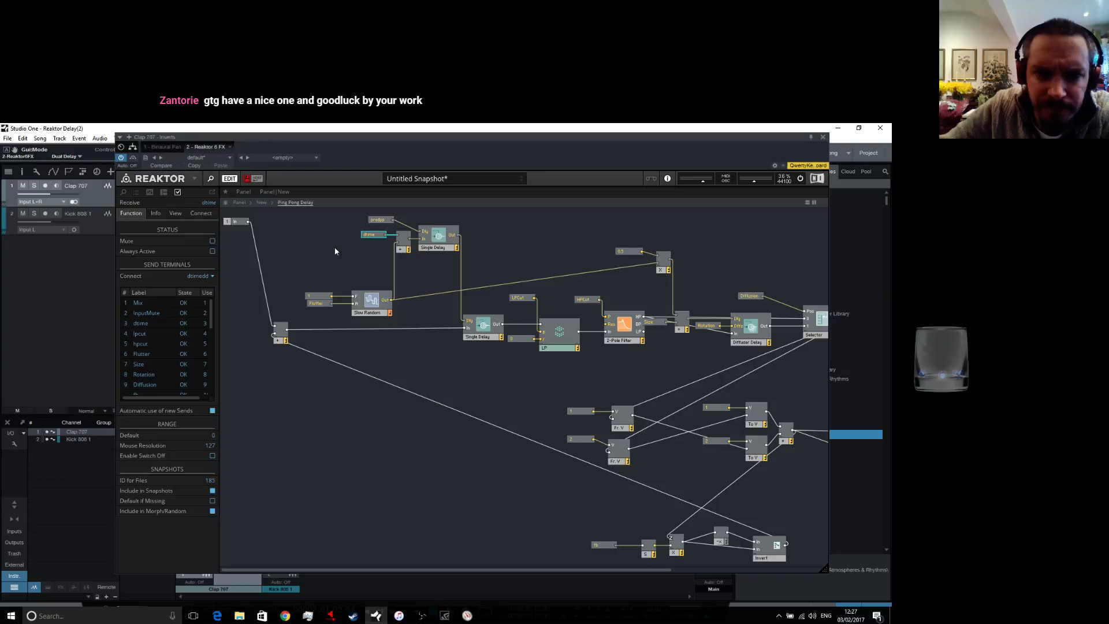
{"action": "left_click", "coordinate": [202, 277]}
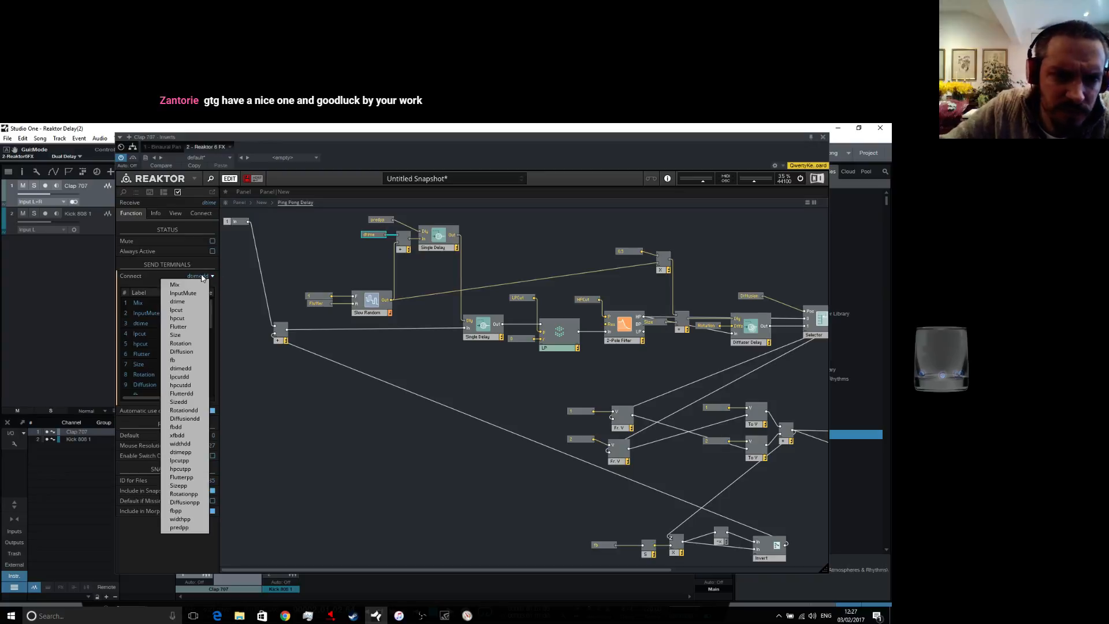
{"action": "left_click", "coordinate": [192, 452]}
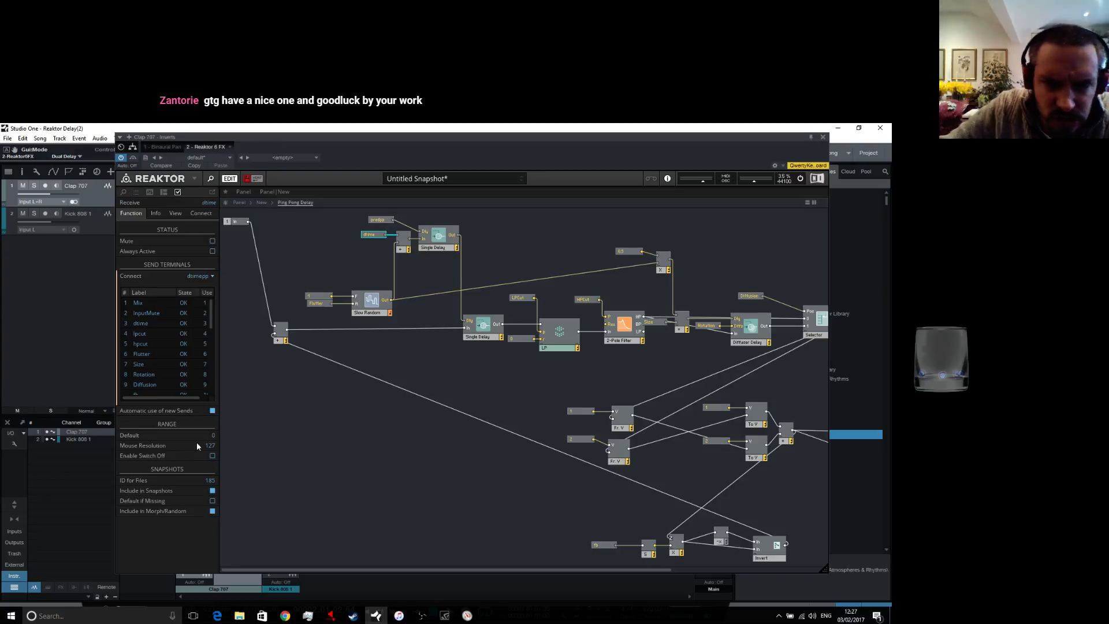
Connect the LPCut receive to the lpcutpp send and the HPCut receive to hpcutpp
{"action": "left_click", "coordinate": [519, 298]}
{"action": "left_click", "coordinate": [211, 276]}
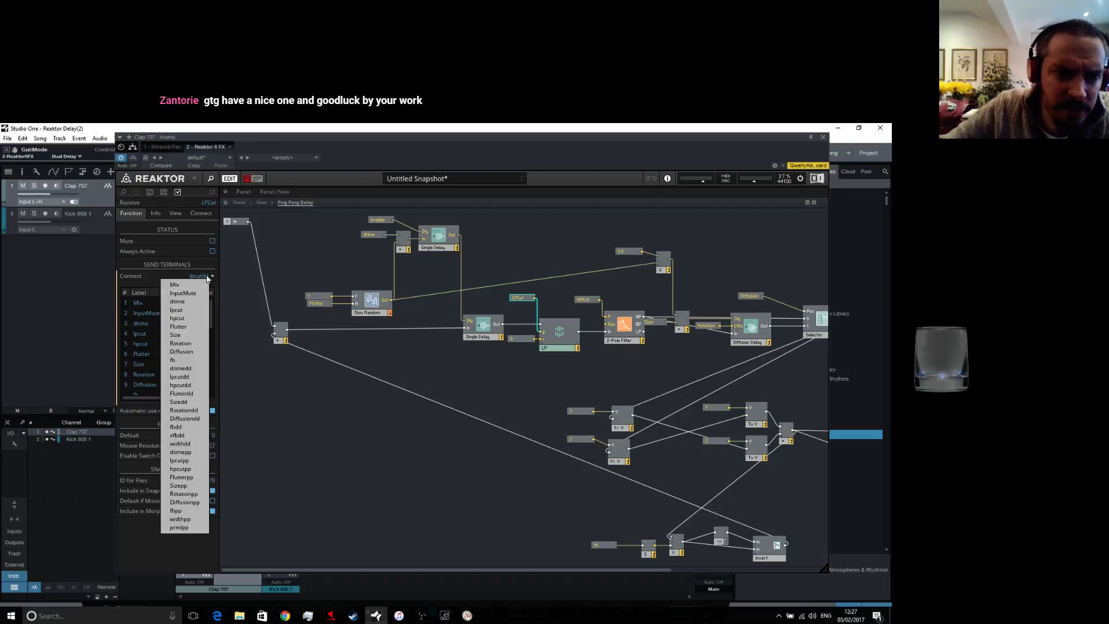
{"action": "left_click", "coordinate": [210, 277]}
{"action": "left_click", "coordinate": [209, 277]}
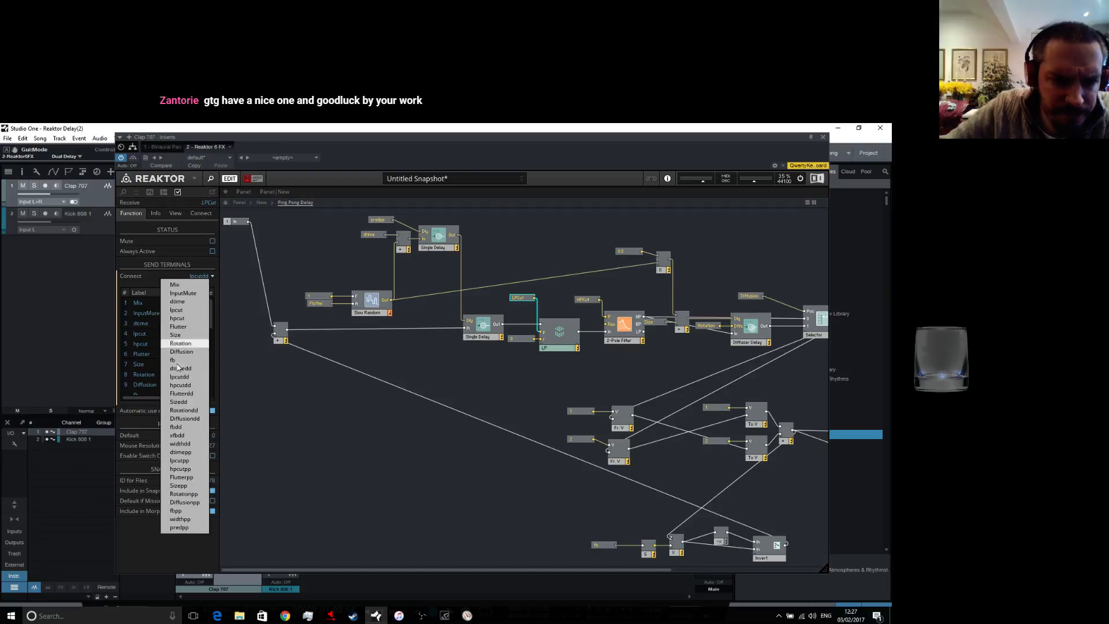
{"action": "left_click", "coordinate": [201, 461]}
{"action": "left_click", "coordinate": [589, 300]}
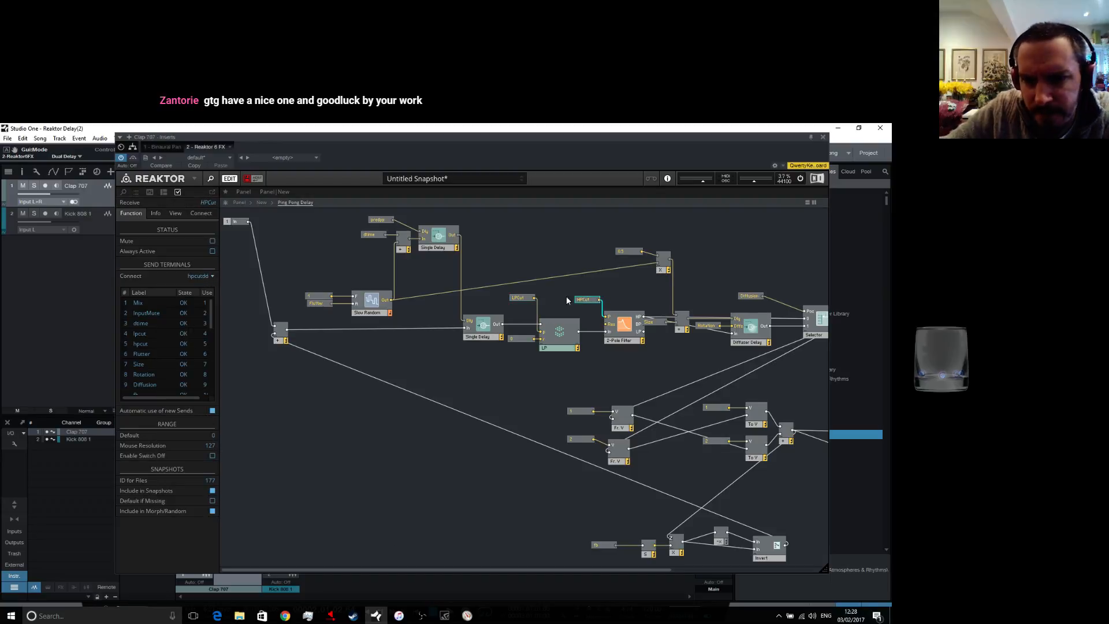
{"action": "left_click", "coordinate": [207, 276]}
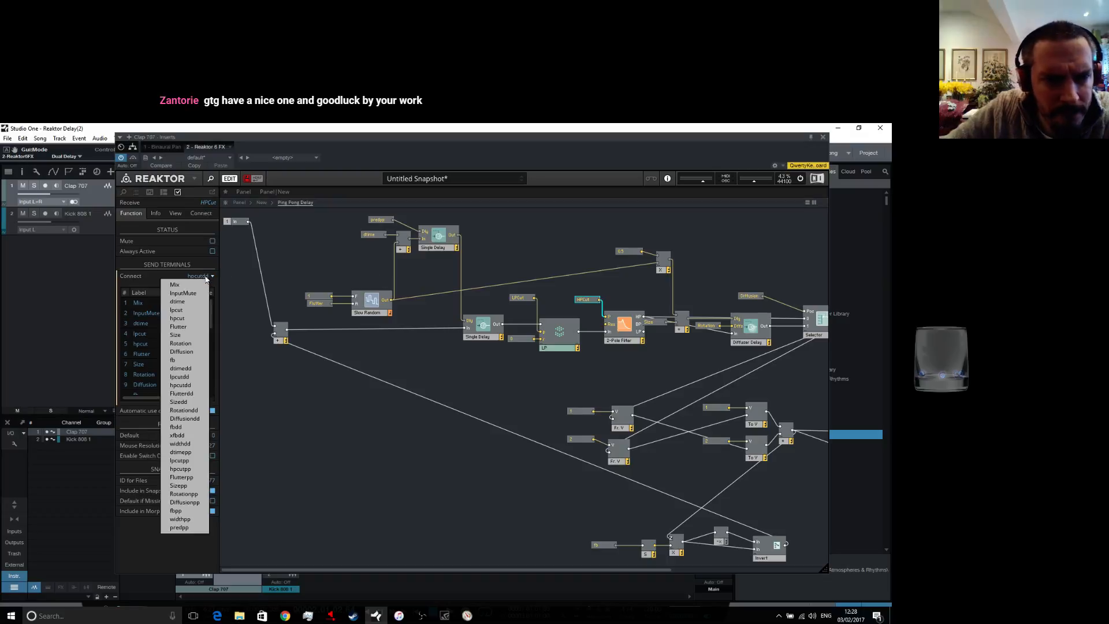
{"action": "left_click", "coordinate": [193, 469]}
Connect the Size receive to the Sizepp send and the Rotation receive to Rotationpp
{"action": "left_click_drag", "start_coordinate": [338, 571], "coordinate": [456, 571]}
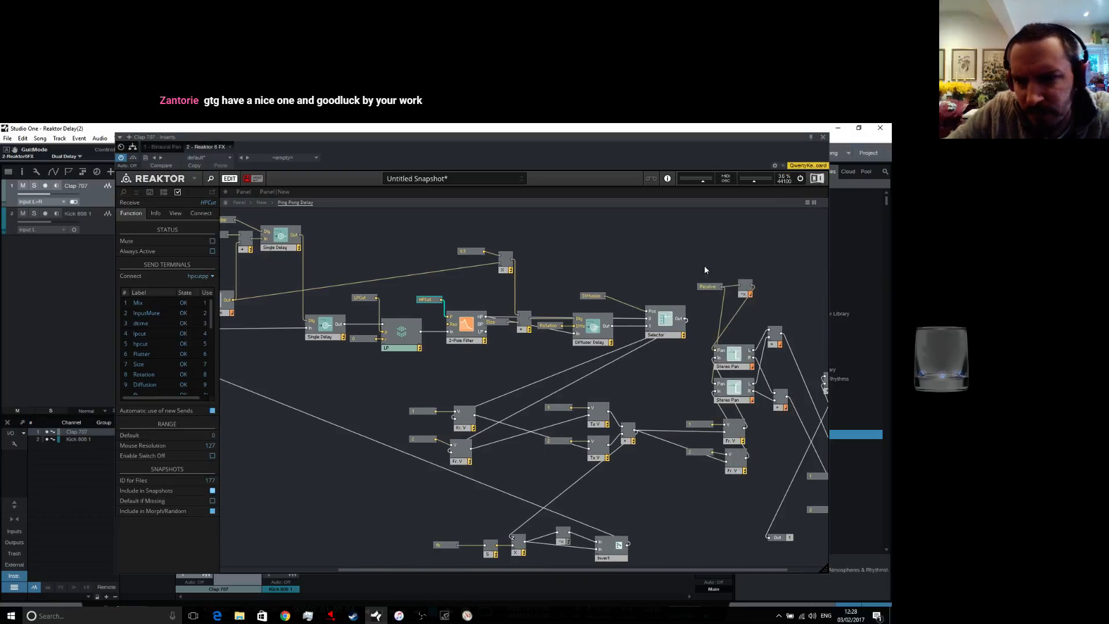
{"action": "left_click", "coordinate": [492, 322]}
{"action": "left_click", "coordinate": [209, 278]}
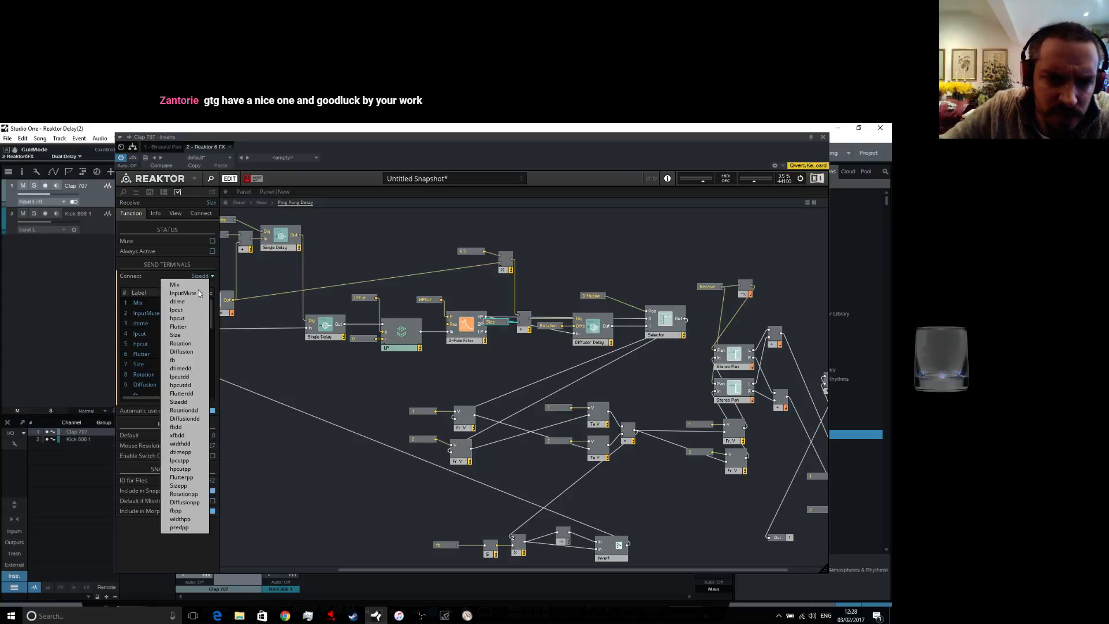
{"action": "left_click", "coordinate": [179, 486]}
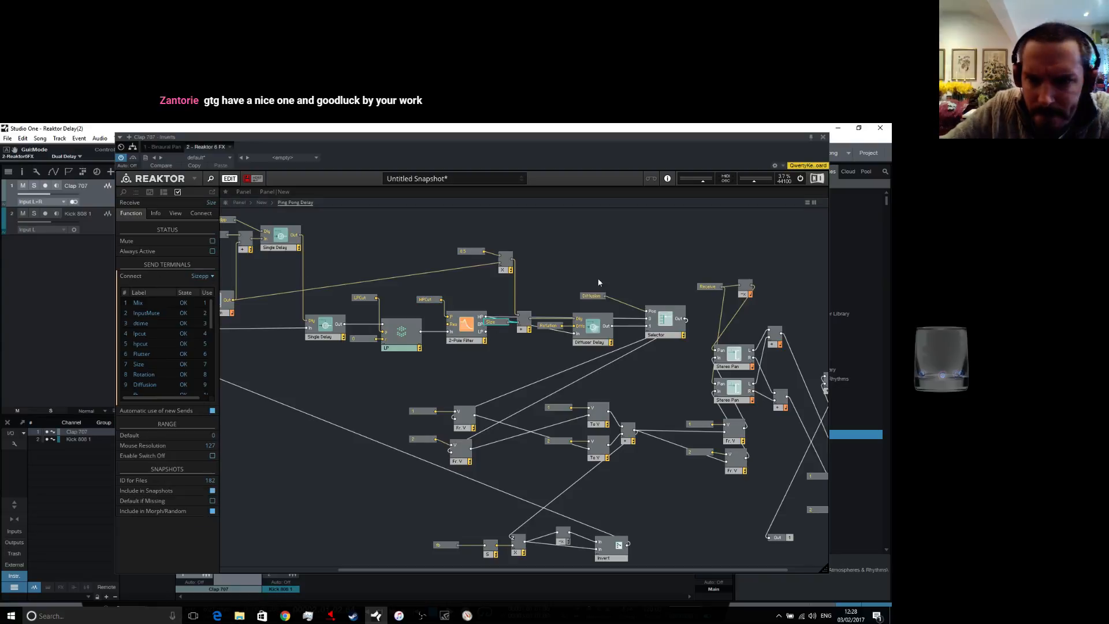
{"action": "left_click", "coordinate": [550, 326]}
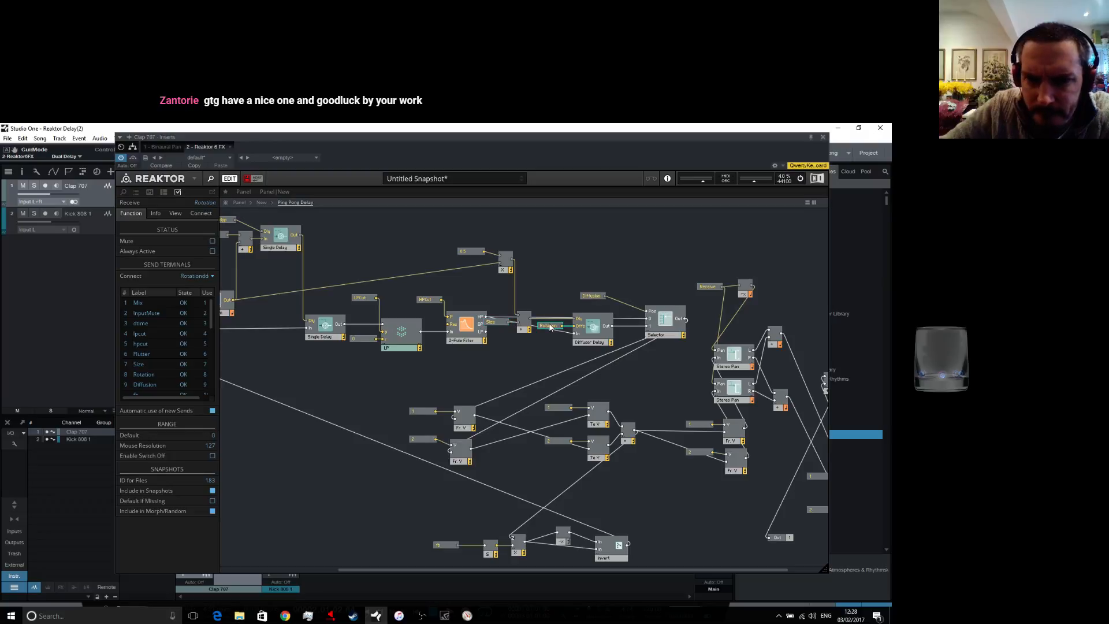
{"action": "left_click", "coordinate": [209, 282]}
{"action": "left_click", "coordinate": [193, 487]}
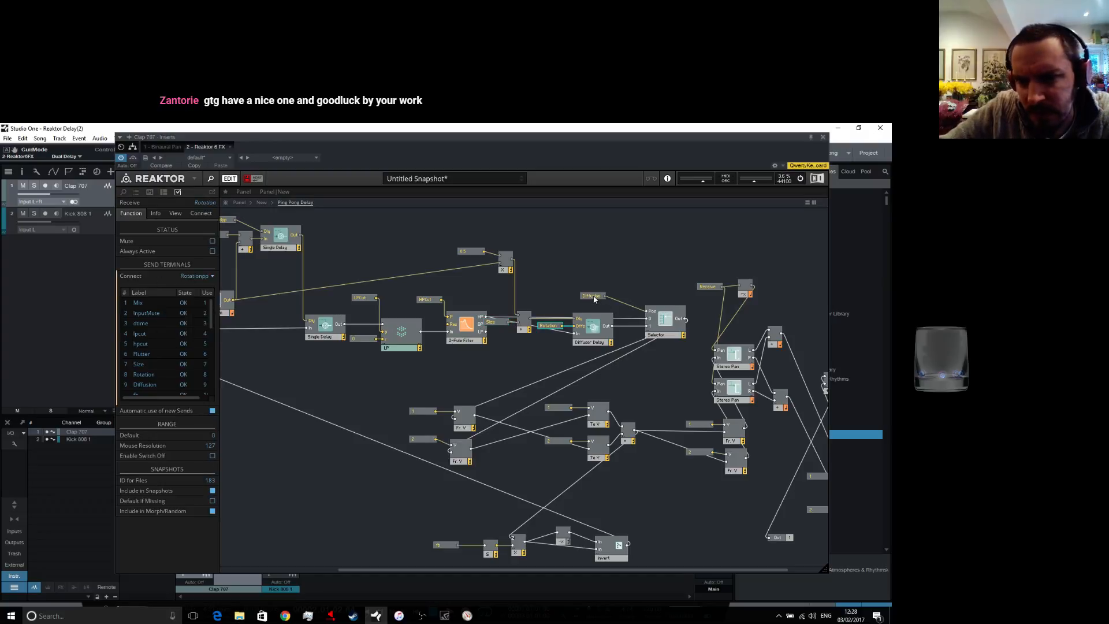
Connect the Diffusion receive to the Diffusionpp send and the receive feeding the Stereo Pan modules to widthpp
{"action": "left_click", "coordinate": [595, 296]}
{"action": "left_click", "coordinate": [204, 280]}
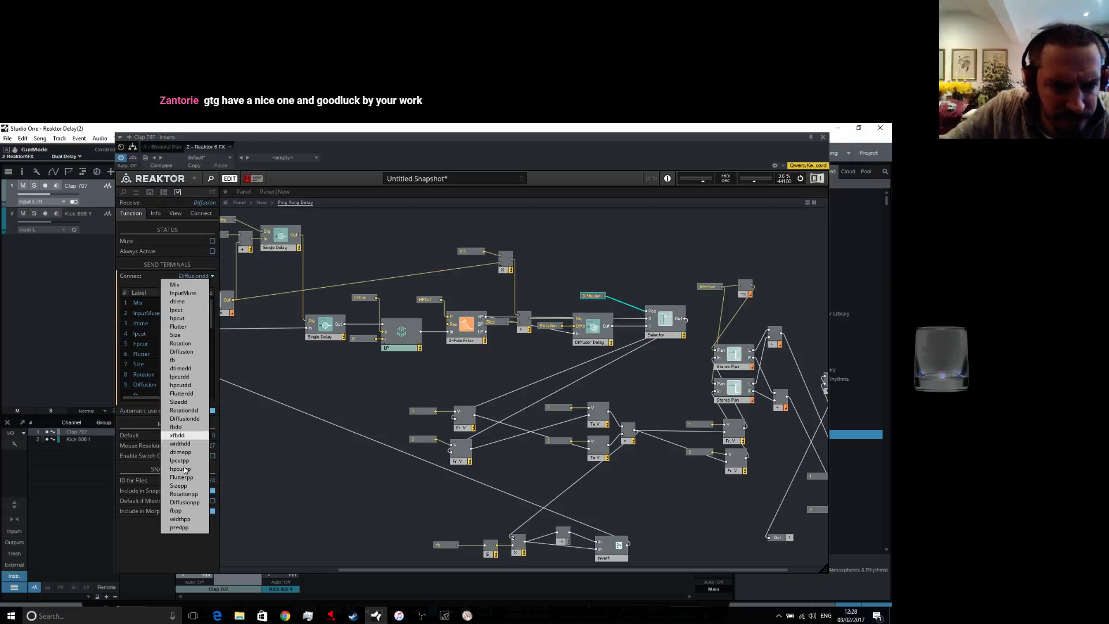
{"action": "left_click", "coordinate": [193, 503]}
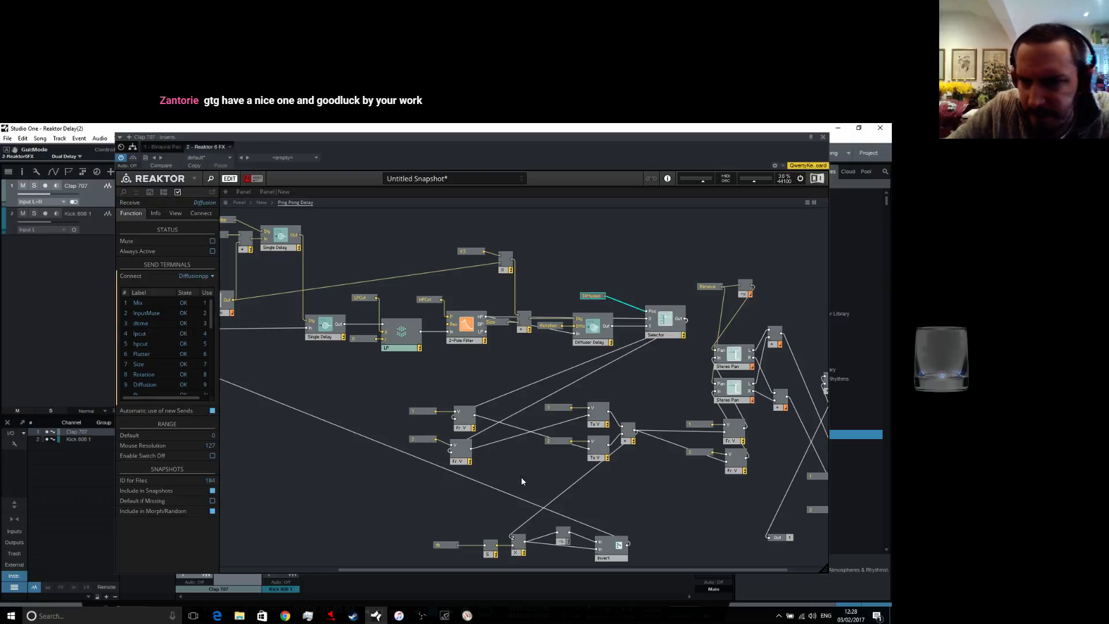
{"action": "left_click", "coordinate": [711, 290]}
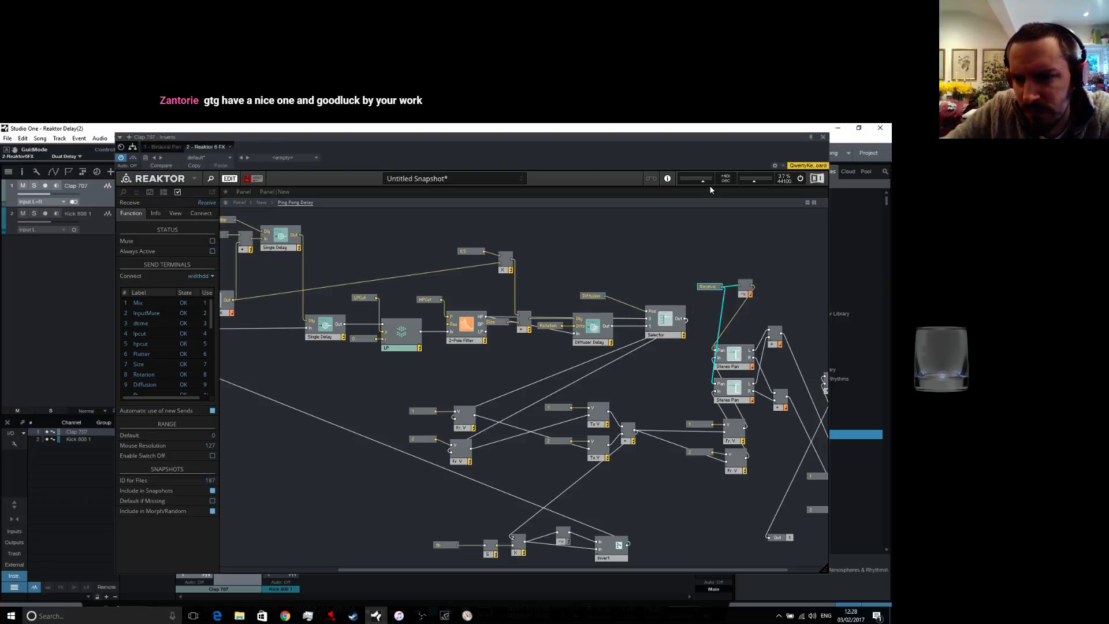
{"action": "left_click", "coordinate": [204, 280]}
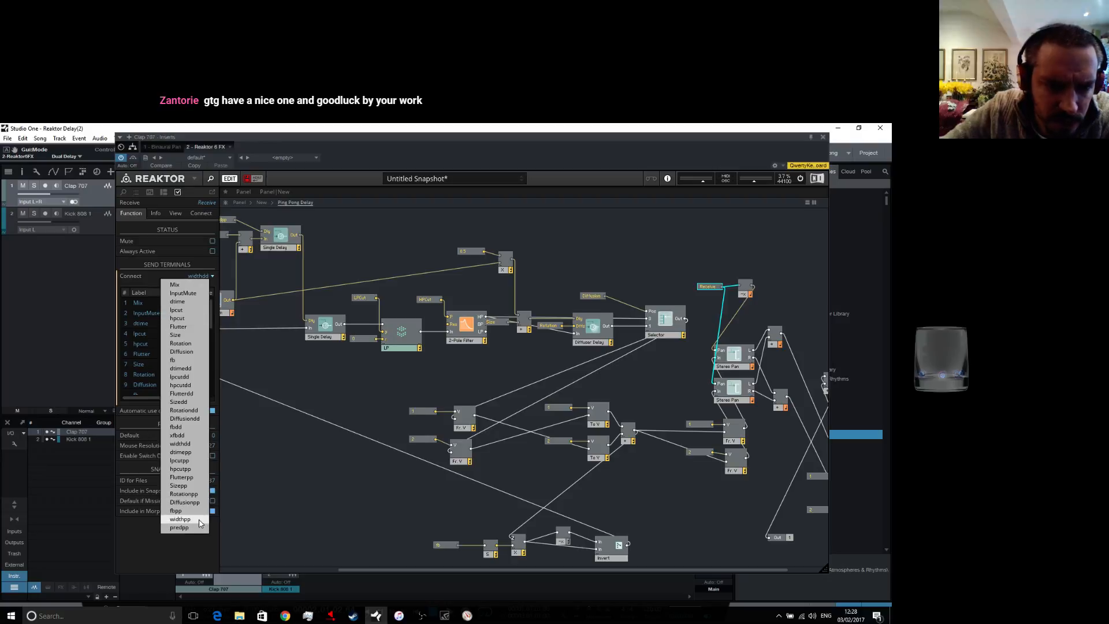
{"action": "left_click", "coordinate": [181, 520]}
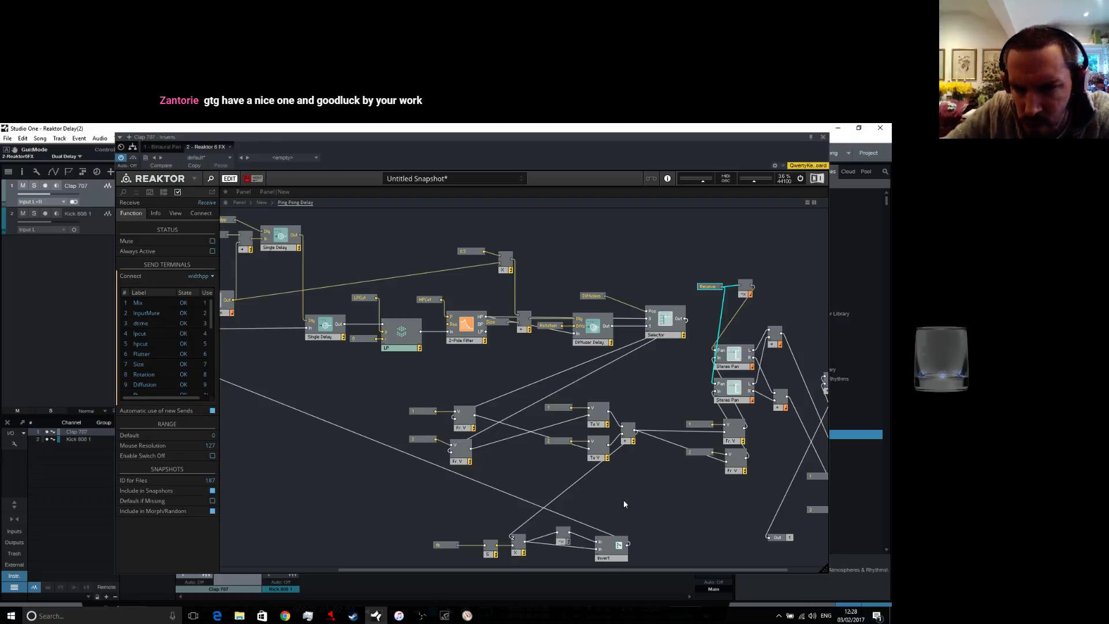
Connect the fb receive to the fbpp send and look through the pp entries in its send terminal list
{"action": "left_click", "coordinate": [445, 546]}
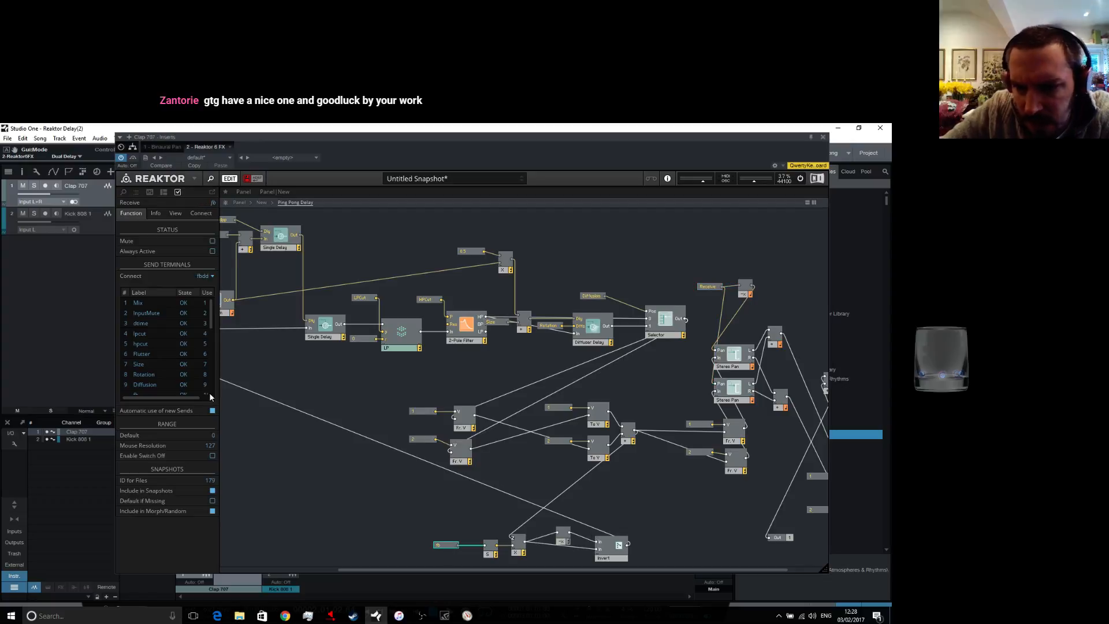
{"action": "left_click", "coordinate": [207, 277]}
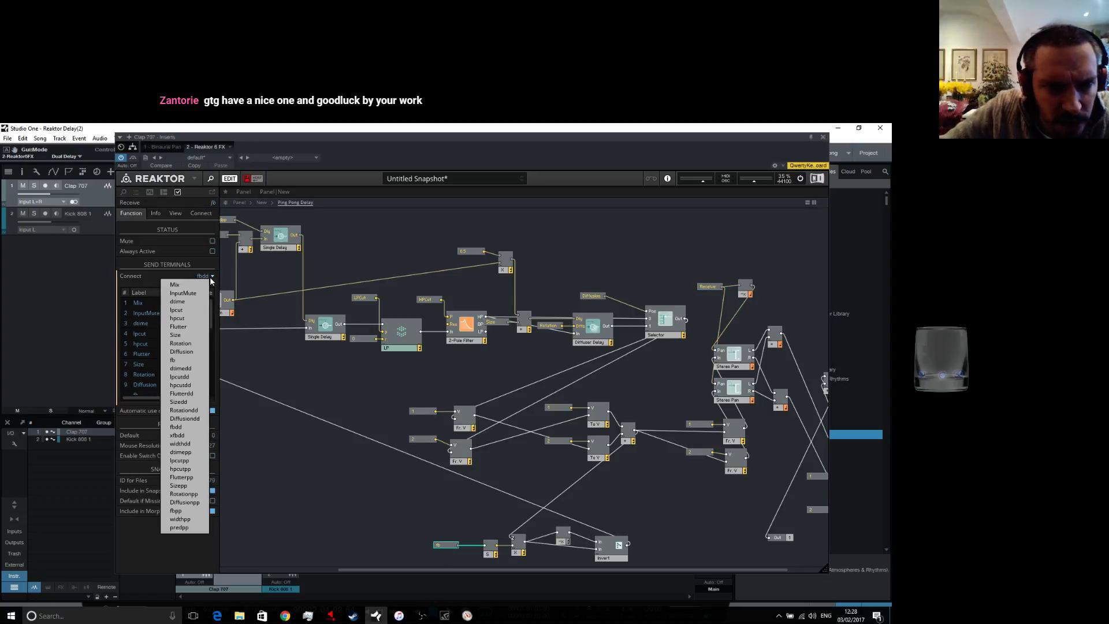
{"action": "left_click", "coordinate": [188, 511]}
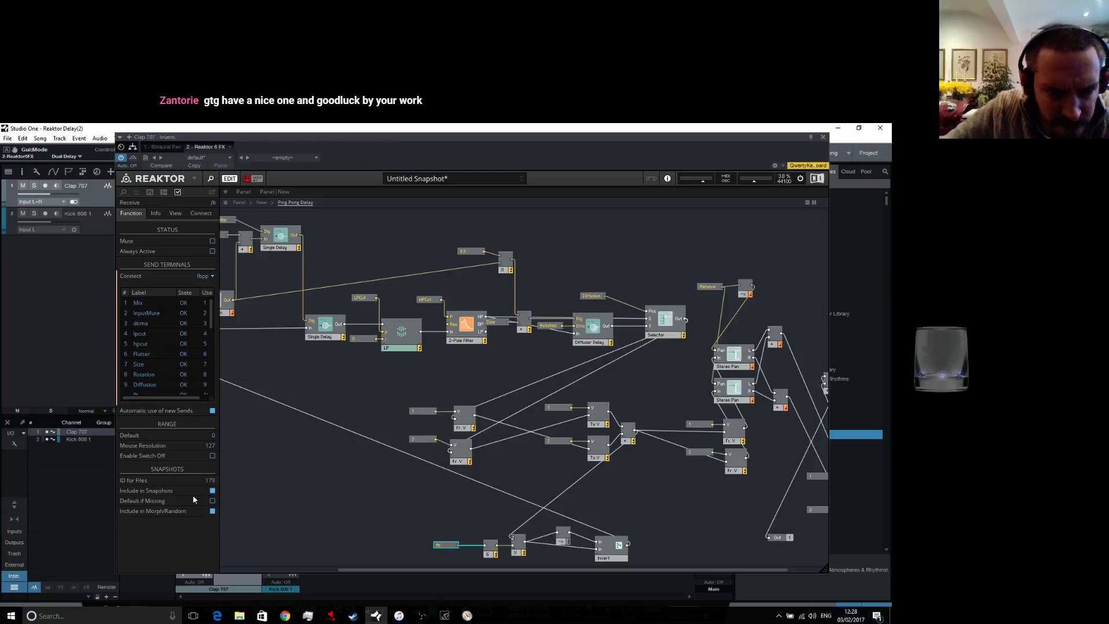
{"action": "left_click_drag", "start_coordinate": [436, 571], "coordinate": [266, 573]}
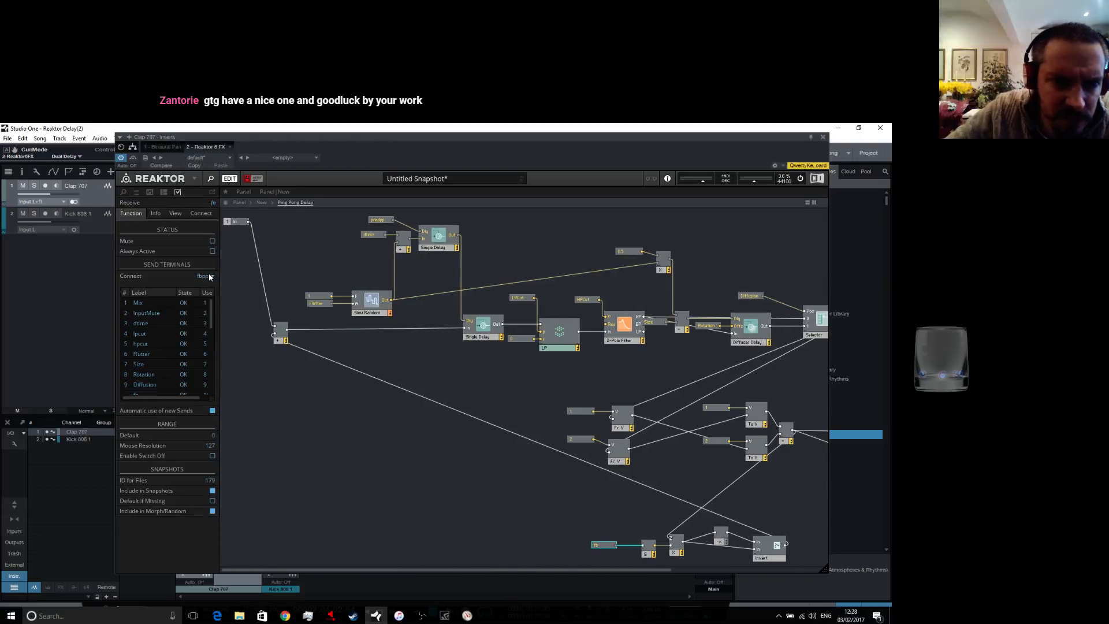
{"action": "left_click_drag", "start_coordinate": [211, 306], "coordinate": [215, 412]}
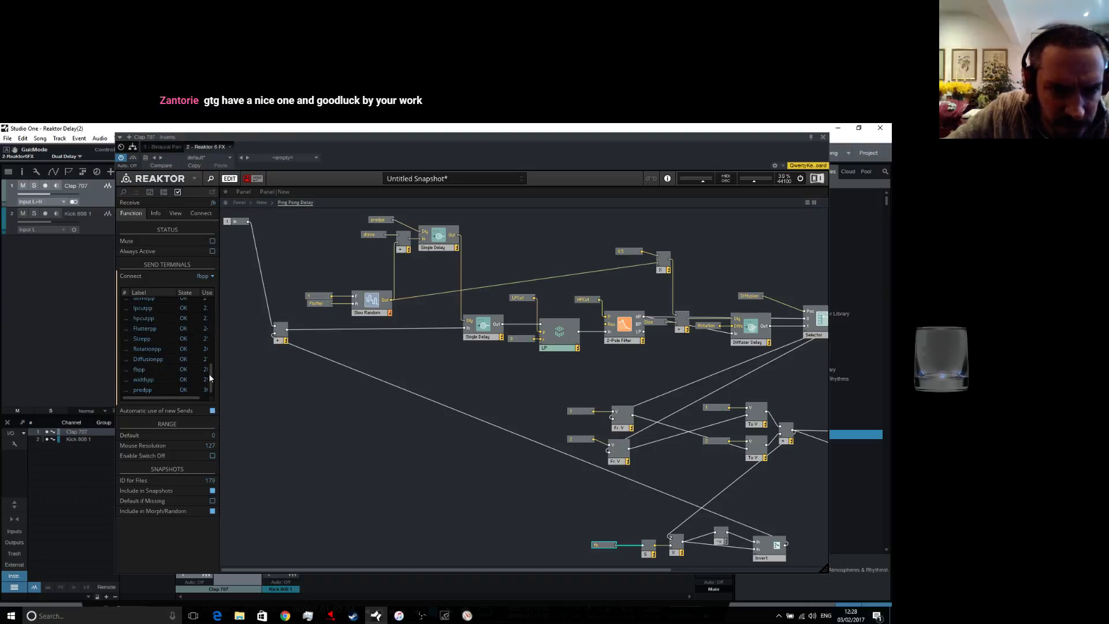
{"action": "left_click_drag", "start_coordinate": [209, 378], "coordinate": [209, 362]}
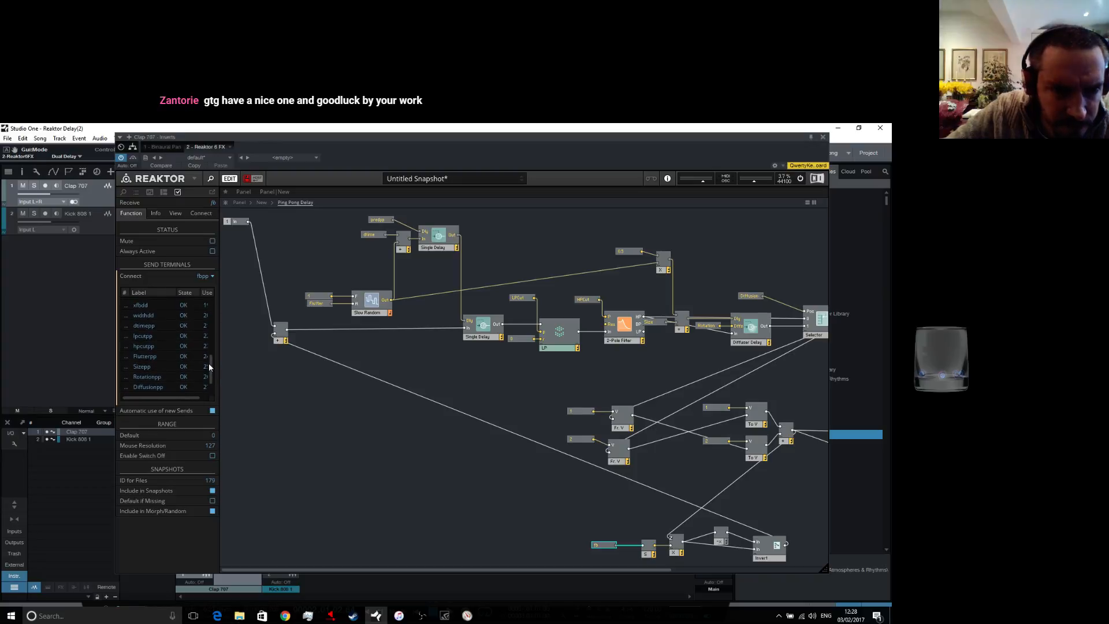
{"action": "left_click", "coordinate": [373, 470]}
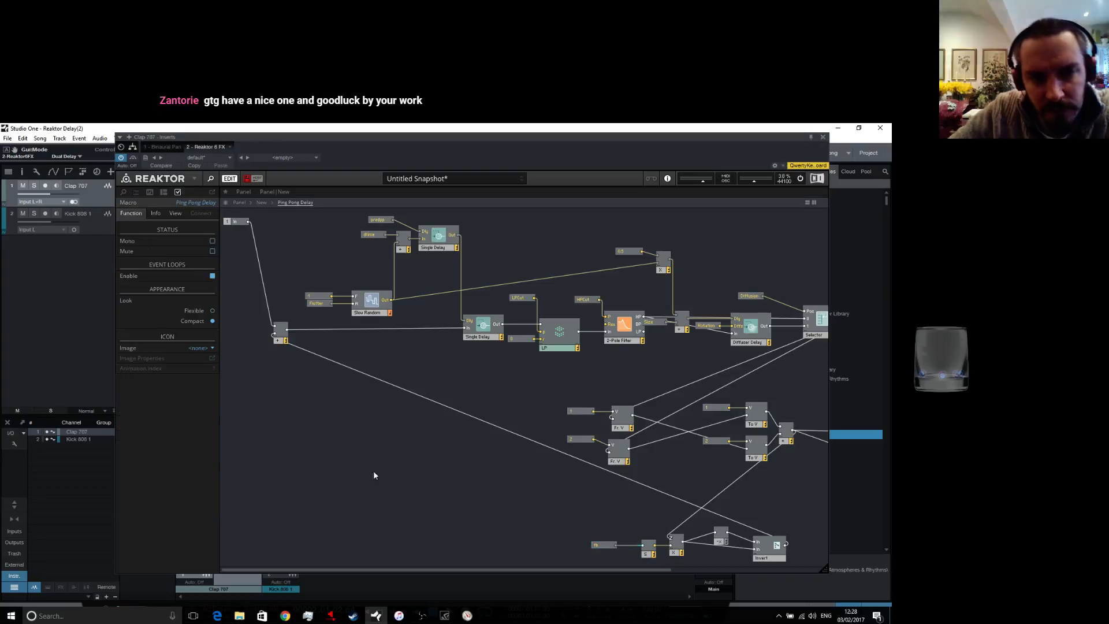
Open the Gui macro's structure and rename the lower of the two Dual Delay stacked macros as Ping Pong
{"action": "left_click", "coordinate": [244, 192]}
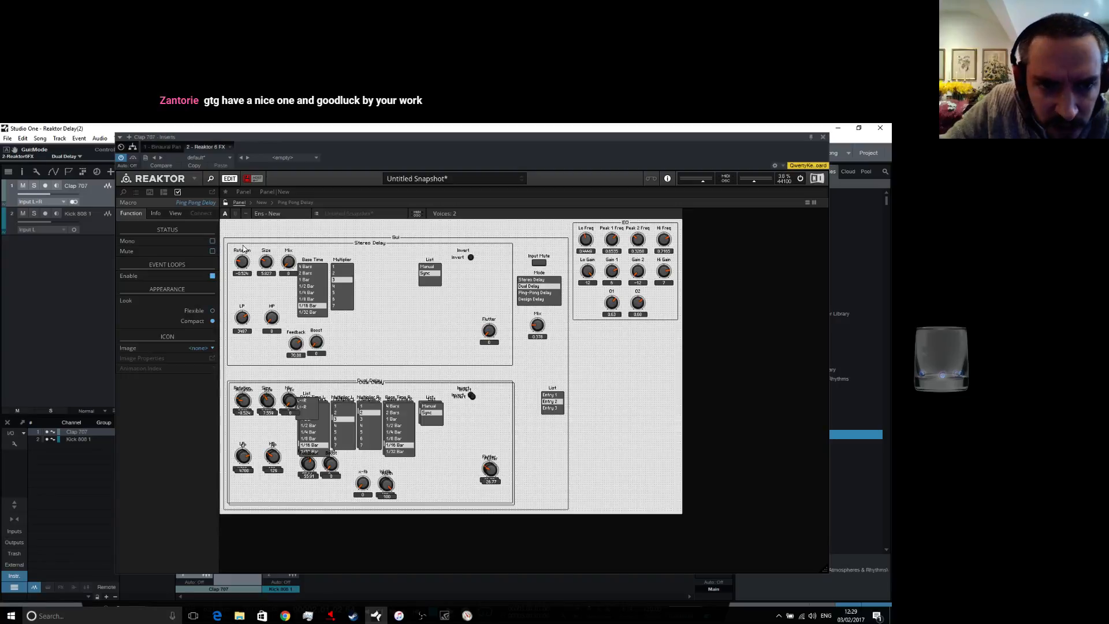
{"action": "left_click", "coordinate": [226, 203]}
{"action": "left_click", "coordinate": [261, 203]}
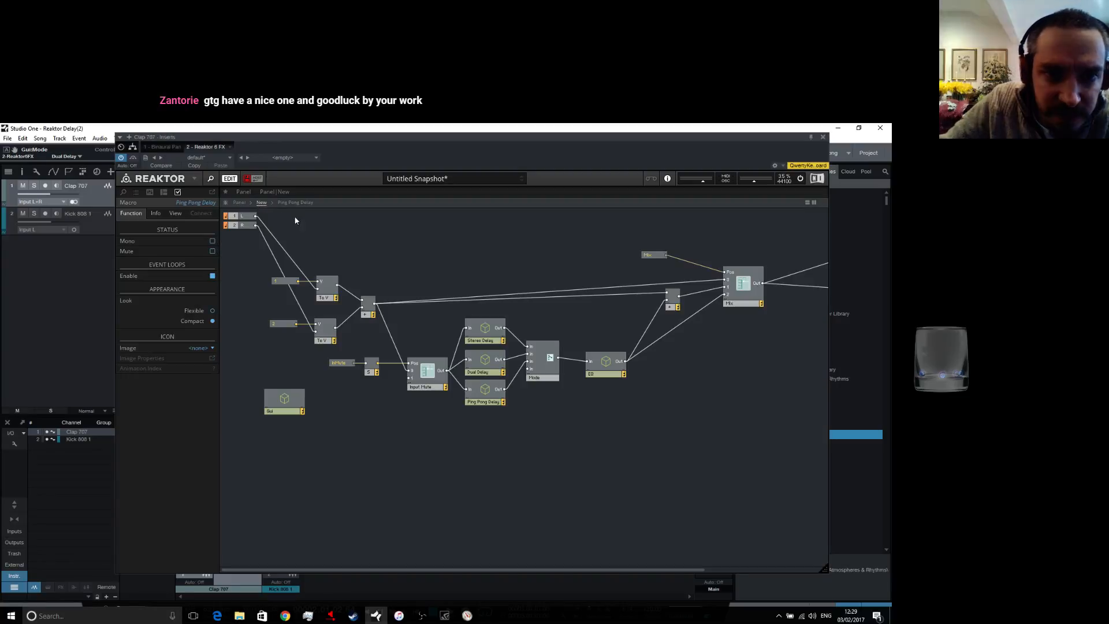
{"action": "double_click", "coordinate": [284, 407]}
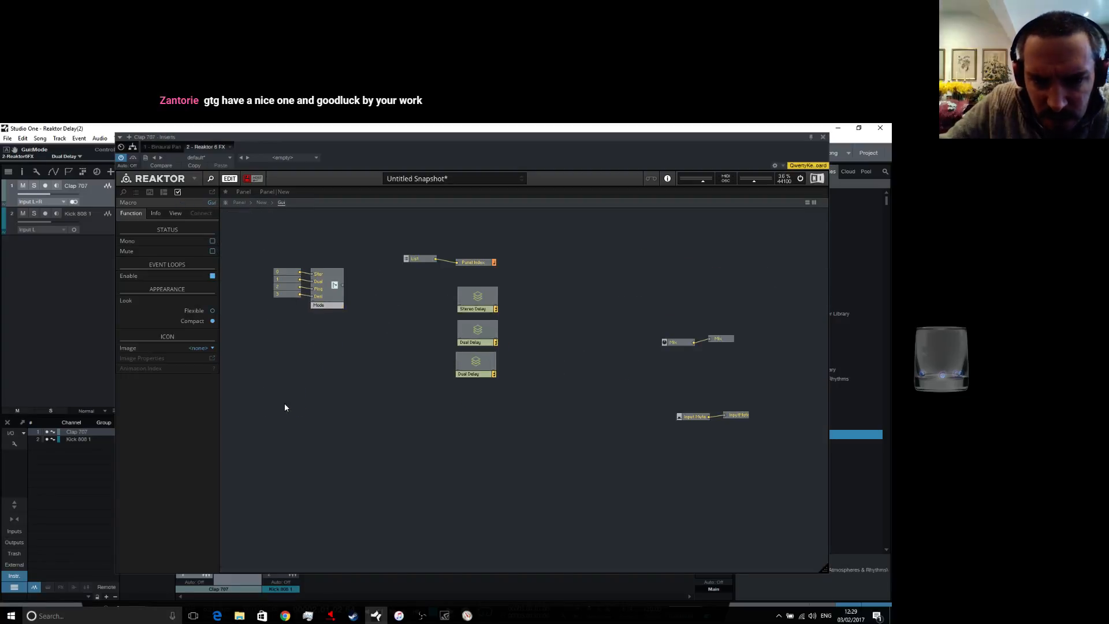
{"action": "double_click", "coordinate": [473, 375]}
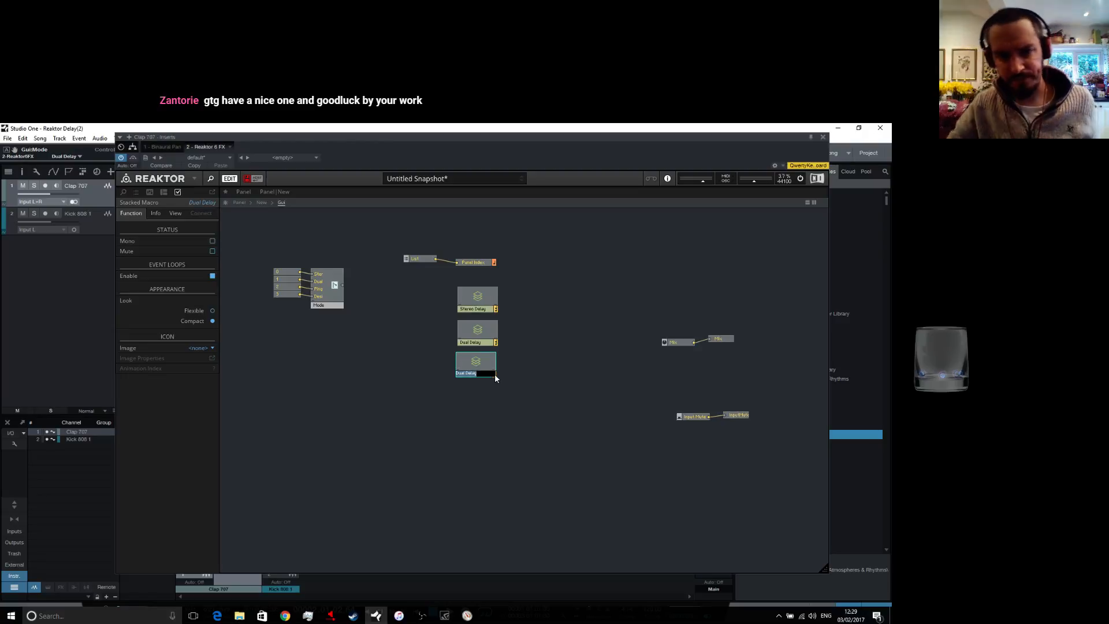
{"action": "type", "text": "Ping Pong"}
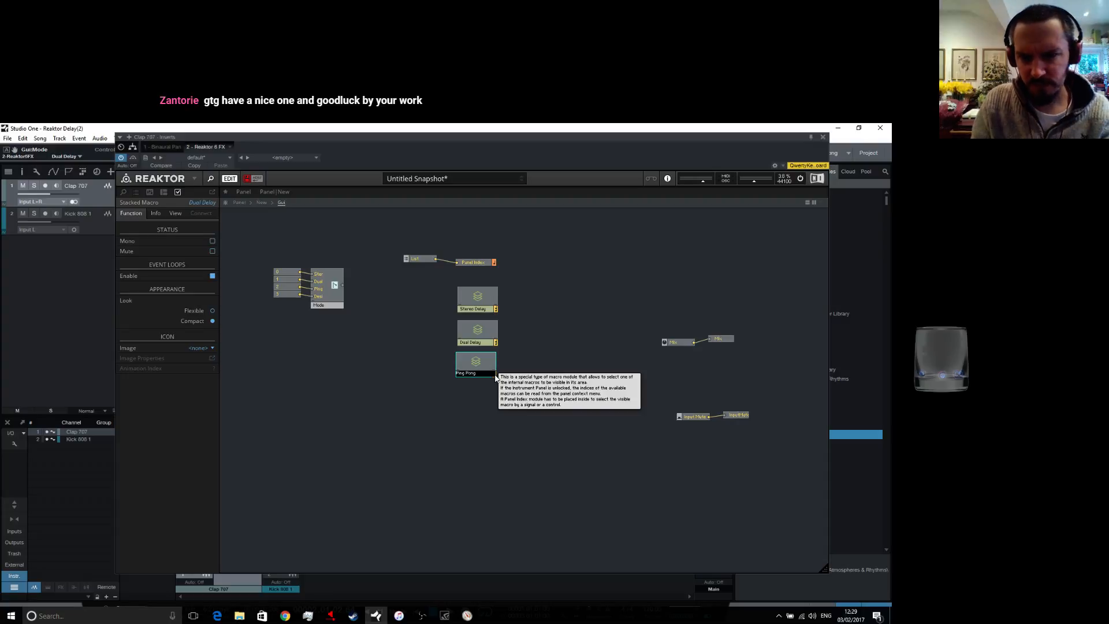
{"action": "key", "text": "Return"}
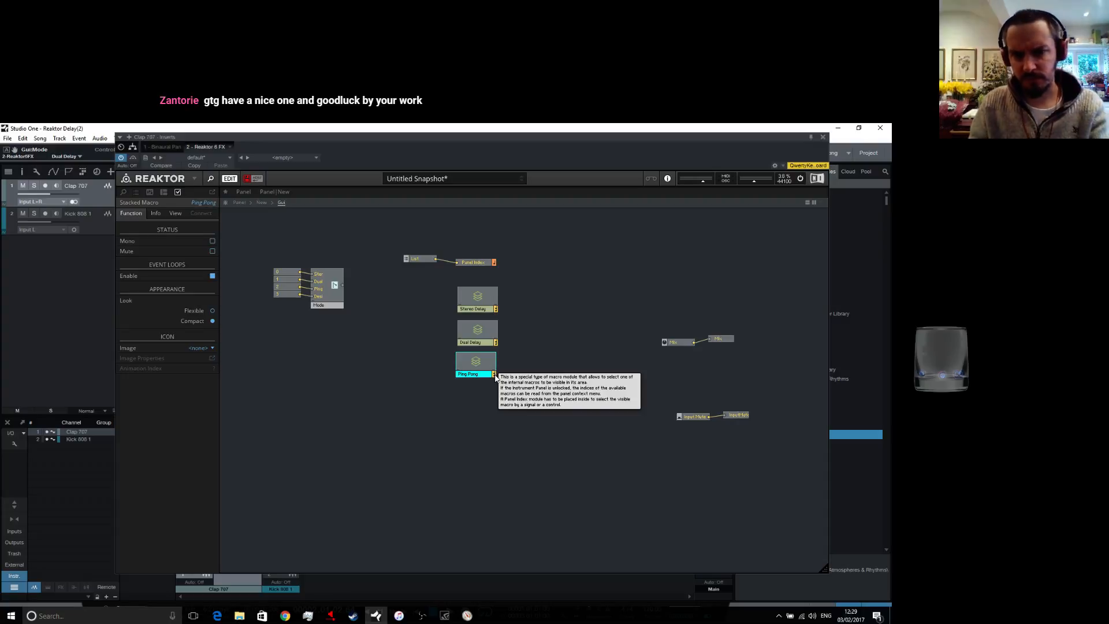
Separate the overlapping delay frames on the instrument panel, placing Dual Delay below Stereo Delay and Ping Pong below Dual Delay
{"action": "left_click", "coordinate": [247, 195]}
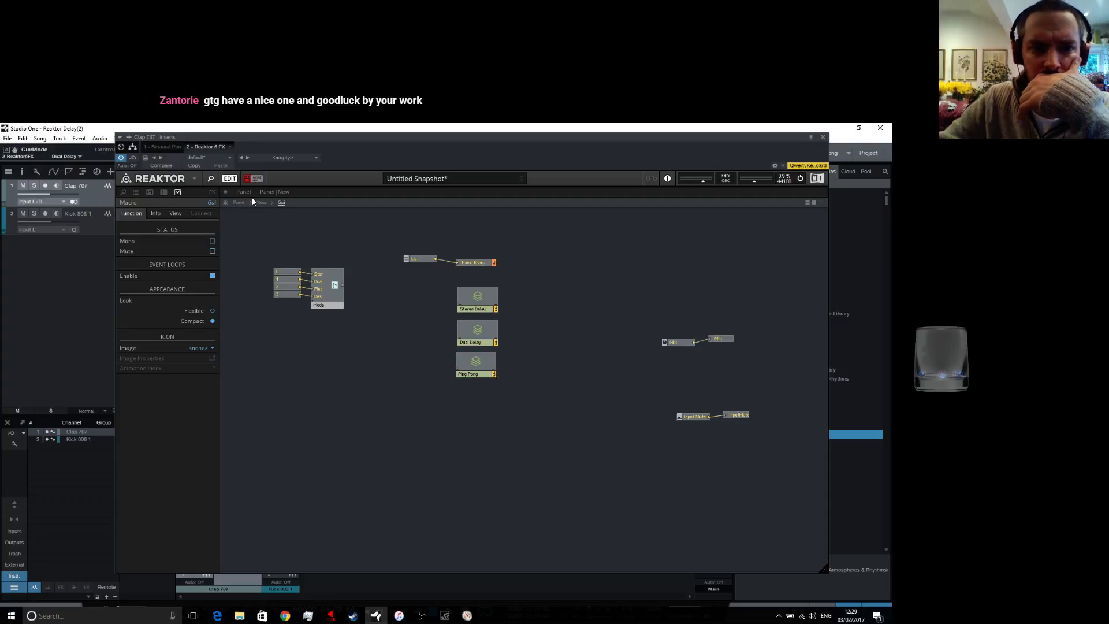
{"action": "left_click", "coordinate": [238, 202]}
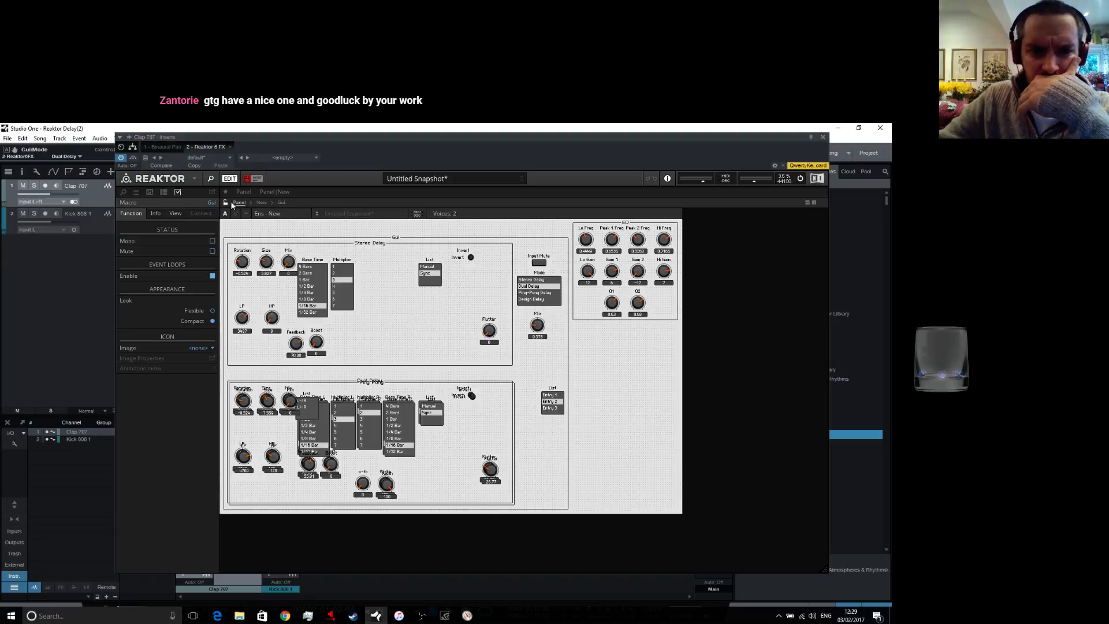
{"action": "left_click_drag", "start_coordinate": [368, 389], "coordinate": [364, 479]}
{"action": "left_click_drag", "start_coordinate": [375, 383], "coordinate": [373, 372]}
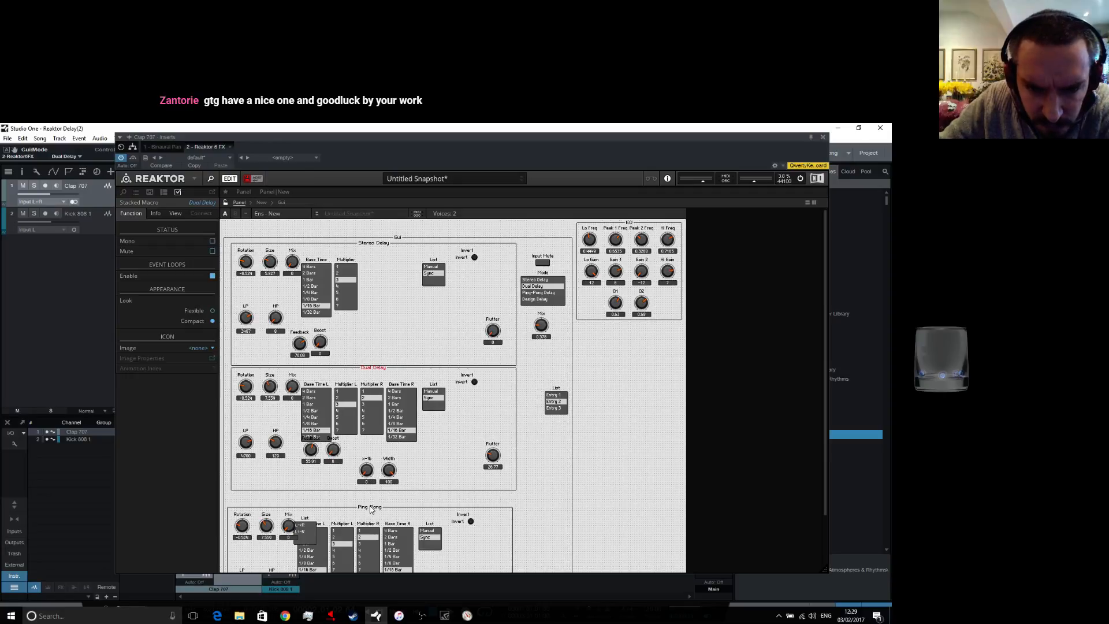
{"action": "left_click_drag", "start_coordinate": [372, 509], "coordinate": [375, 496]}
{"action": "scroll", "coordinate": [386, 481], "scroll_direction": "down", "scroll_amount": 2}
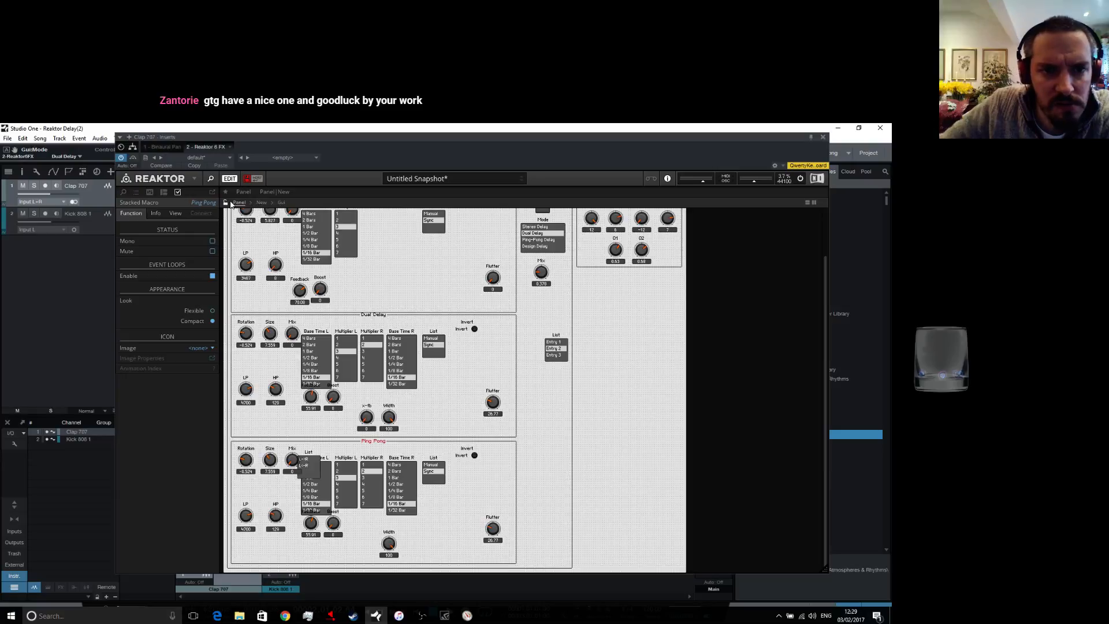
Move the Ping Pong frame's L/R direction list below its Manual/Sync list and lock the panel
{"action": "left_click_drag", "start_coordinate": [312, 457], "coordinate": [437, 495]}
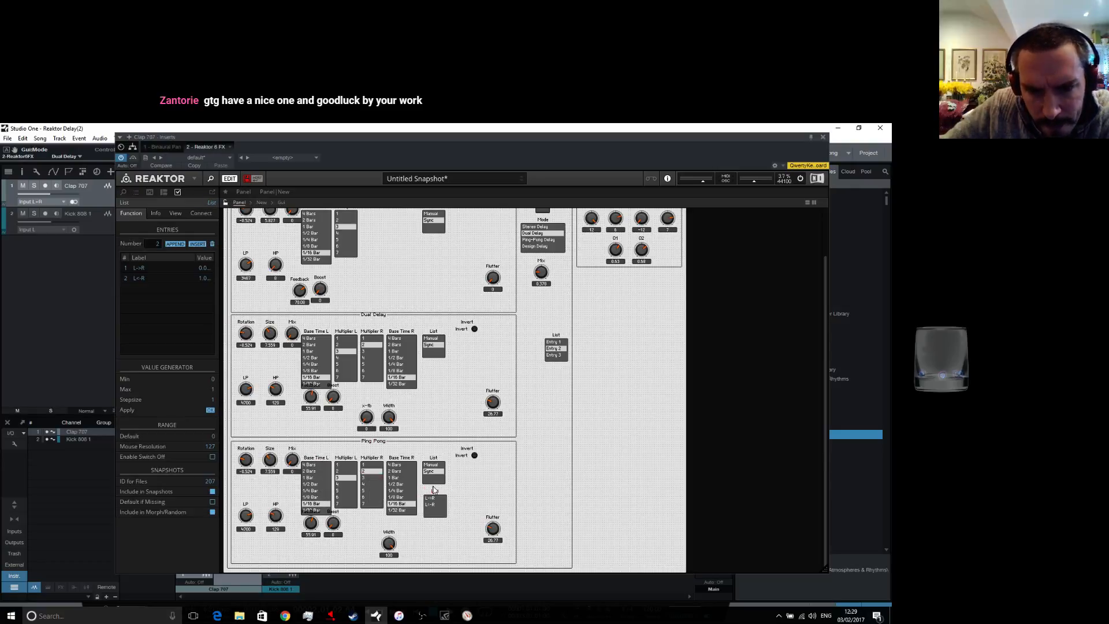
{"action": "left_click", "coordinate": [248, 179]}
{"action": "left_click", "coordinate": [226, 203]}
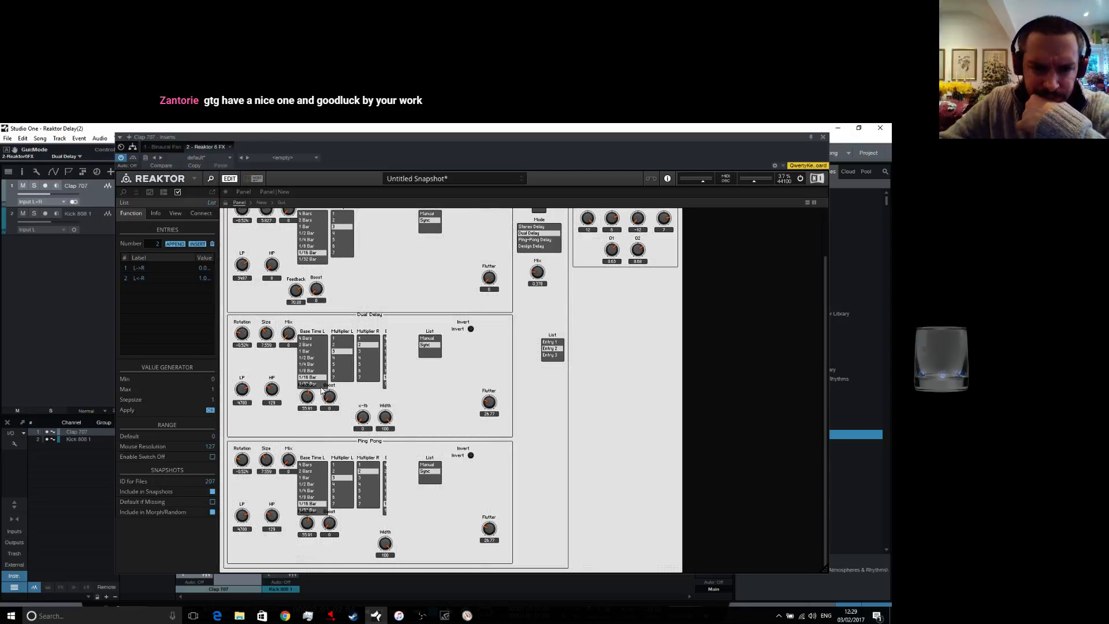
Widen the Ping Pong frame's Time stacked macro to fit Base Time R and the L/R direction list, and set the mode to Ping-Pong Delay
{"action": "left_click", "coordinate": [332, 448]}
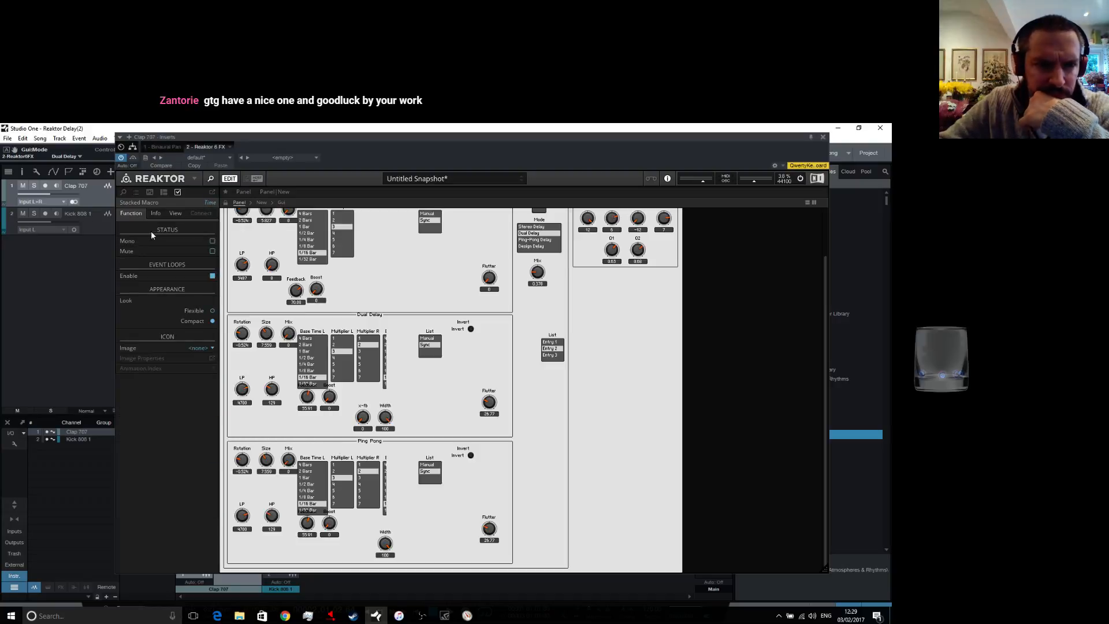
{"action": "left_click", "coordinate": [176, 215]}
{"action": "left_click_drag", "start_coordinate": [212, 300], "coordinate": [228, 265]}
{"action": "left_click", "coordinate": [394, 309]}
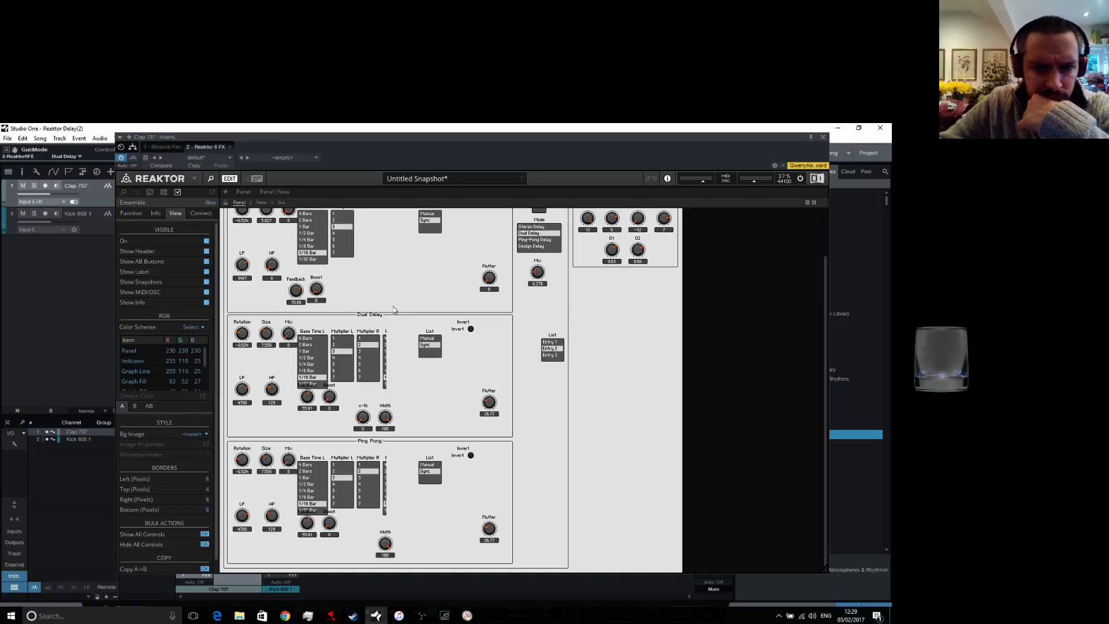
{"action": "left_click", "coordinate": [226, 203]}
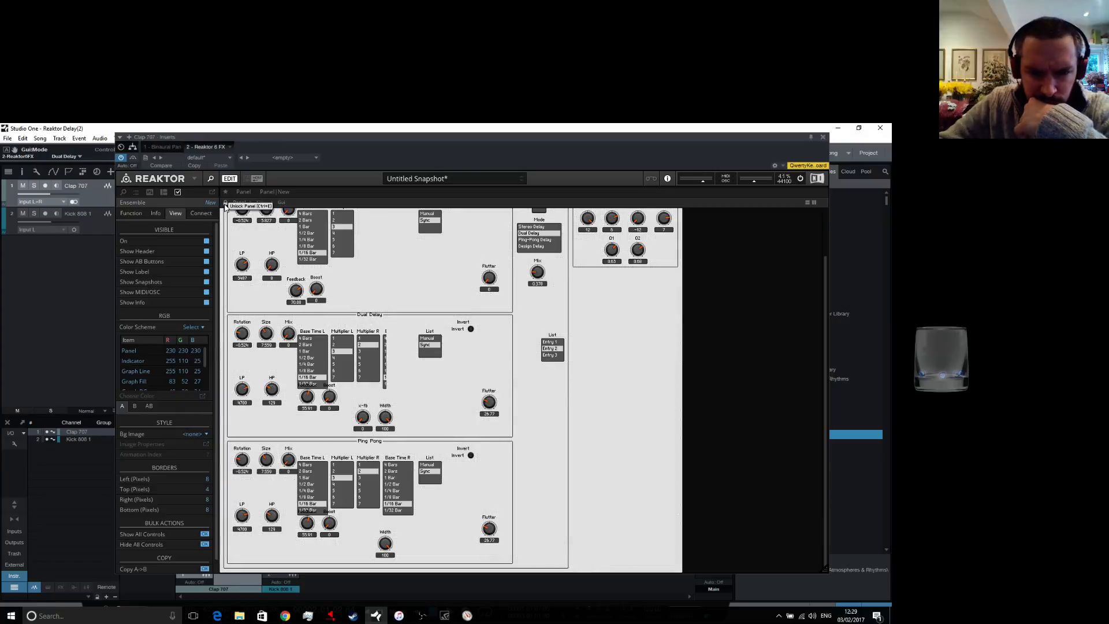
{"action": "left_click", "coordinate": [390, 447]}
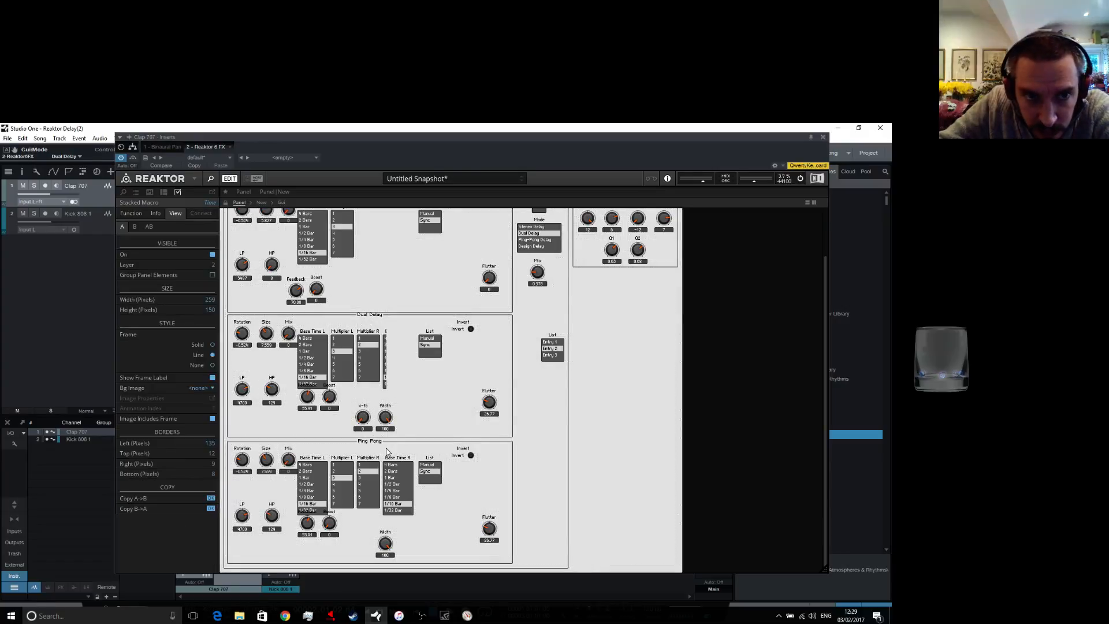
{"action": "left_click_drag", "start_coordinate": [214, 302], "coordinate": [238, 221]}
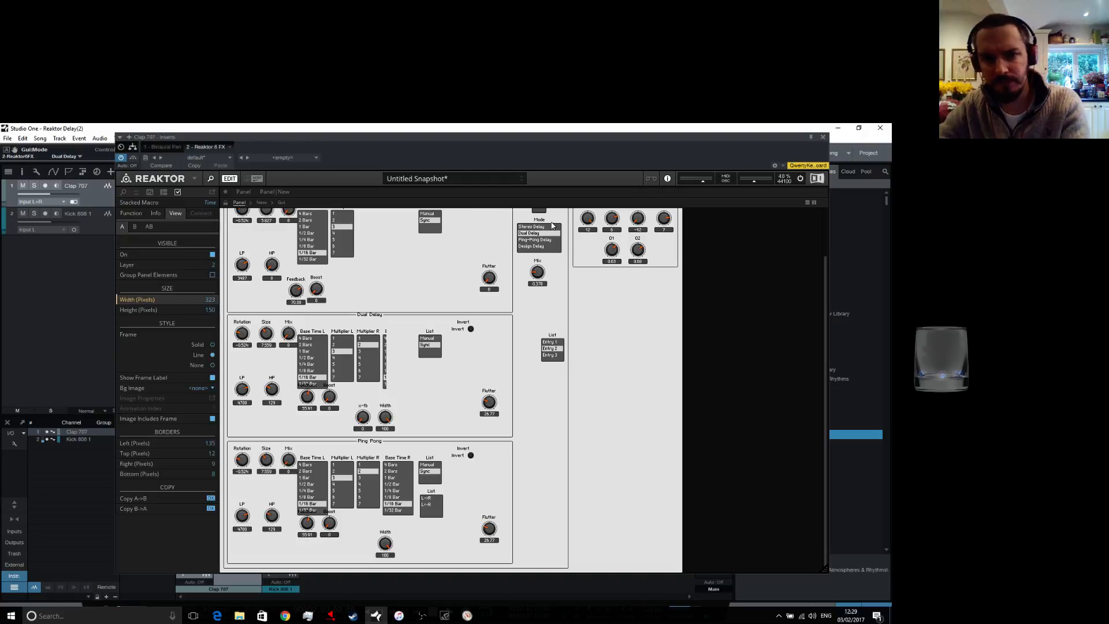
{"action": "left_click", "coordinate": [542, 240]}
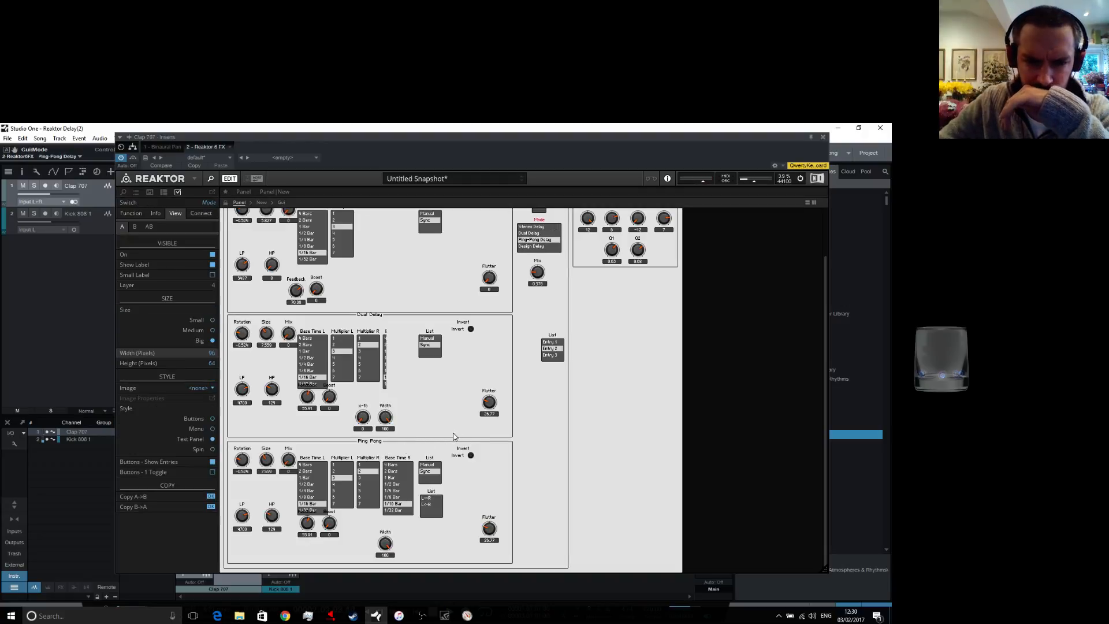
Set Multiplier R to 3 in the Ping Pong and Dual Delay frames, choose Ping Pong's first direction entry, and finish in Ping-Pong Delay mode
{"action": "left_click", "coordinate": [364, 478]}
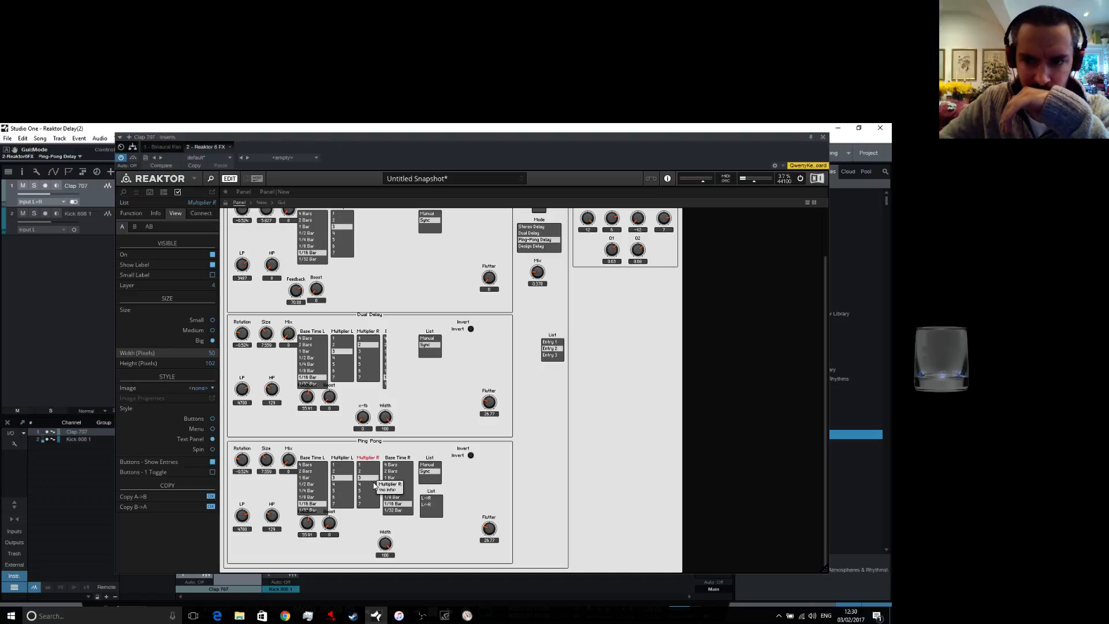
{"action": "left_click", "coordinate": [435, 504]}
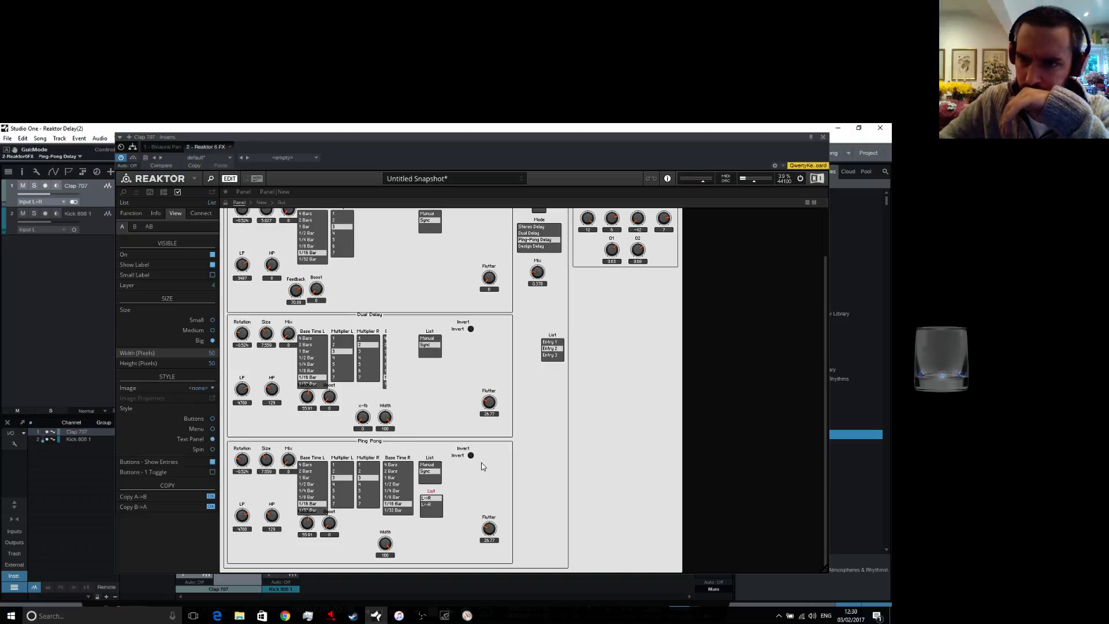
{"action": "left_click", "coordinate": [529, 233]}
{"action": "left_click", "coordinate": [364, 351]}
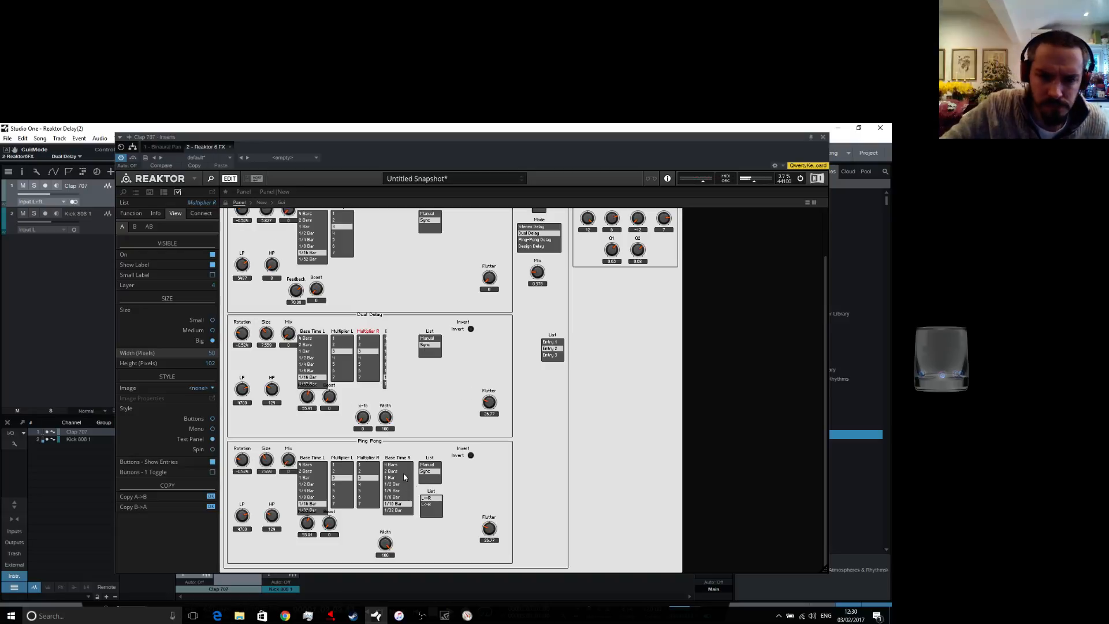
{"action": "left_click", "coordinate": [549, 240]}
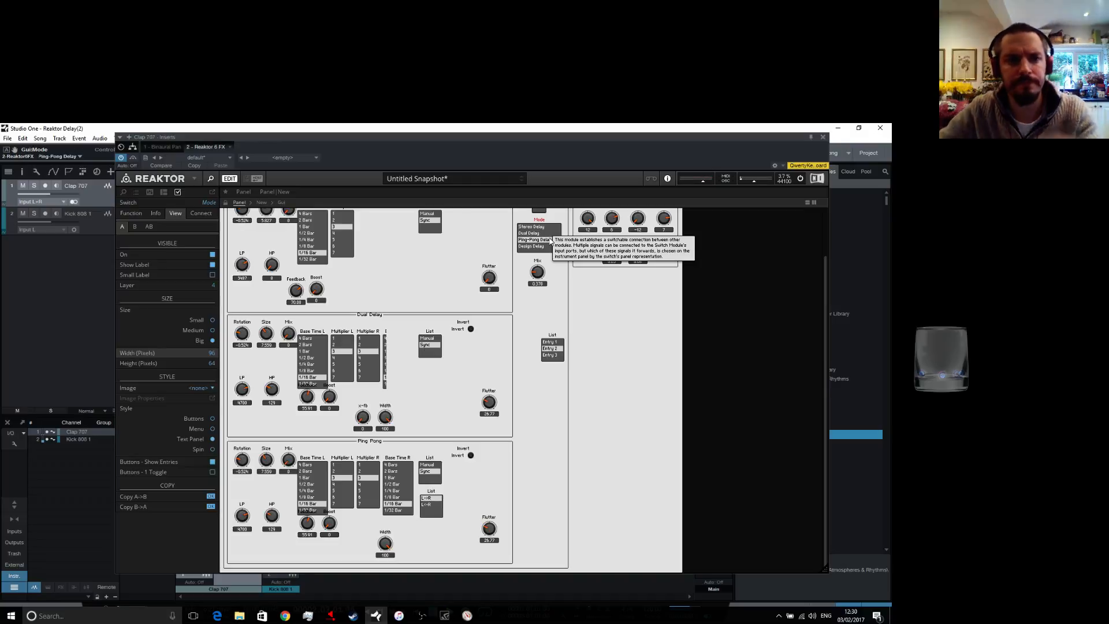
Open the Ping Pong Delay structure and inspect the predpp receive's properties and the values on its wire to the Single Delay
{"action": "left_click", "coordinate": [263, 202]}
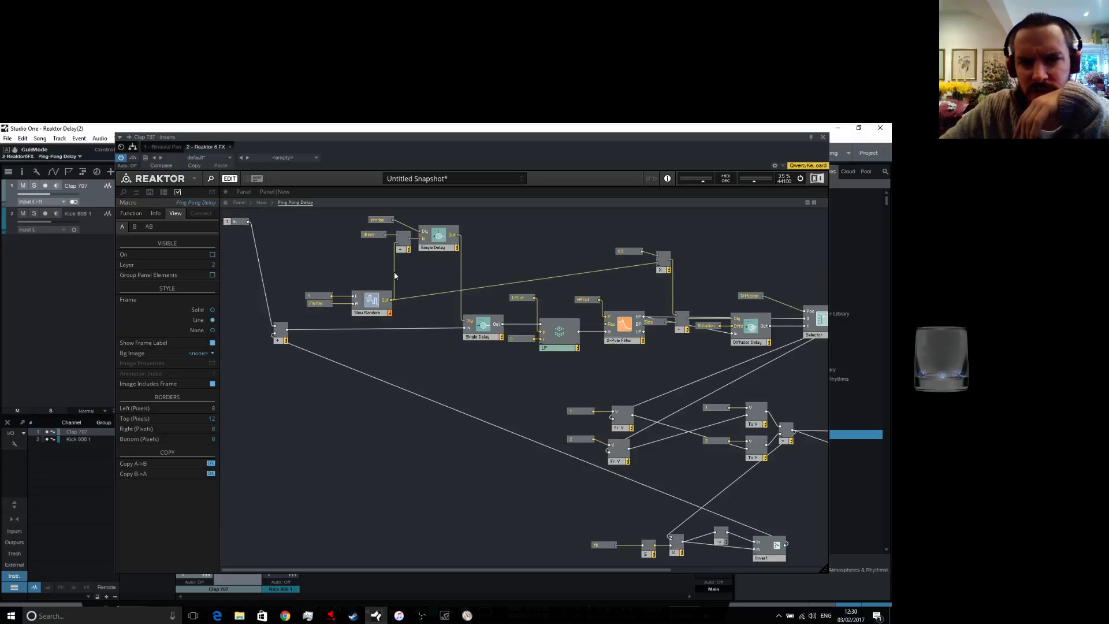
{"action": "left_click", "coordinate": [378, 221]}
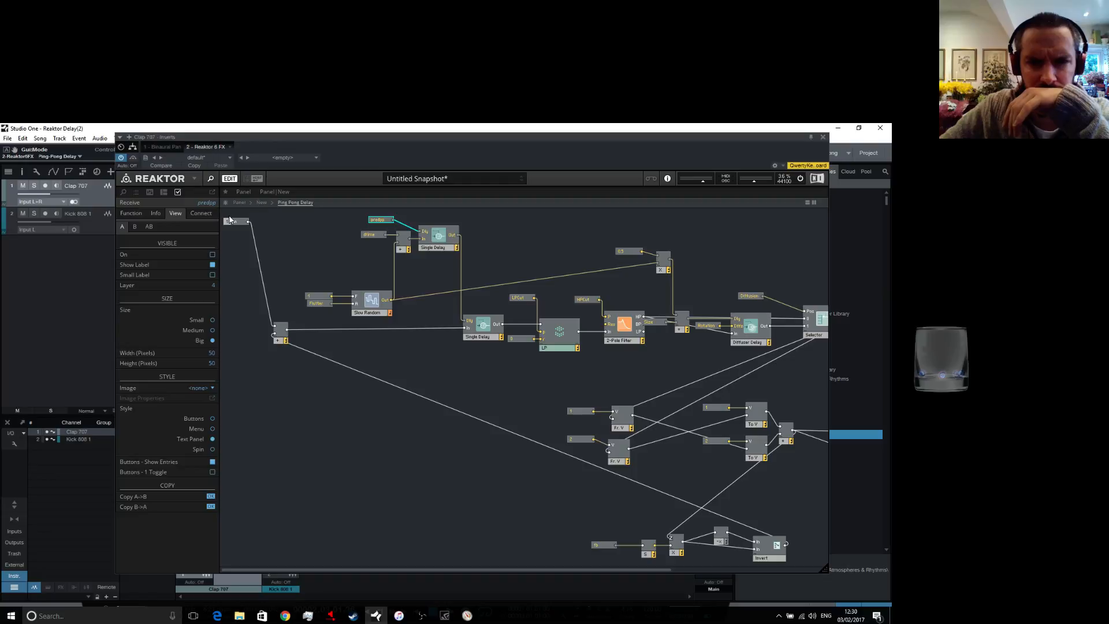
{"action": "left_click", "coordinate": [206, 214]}
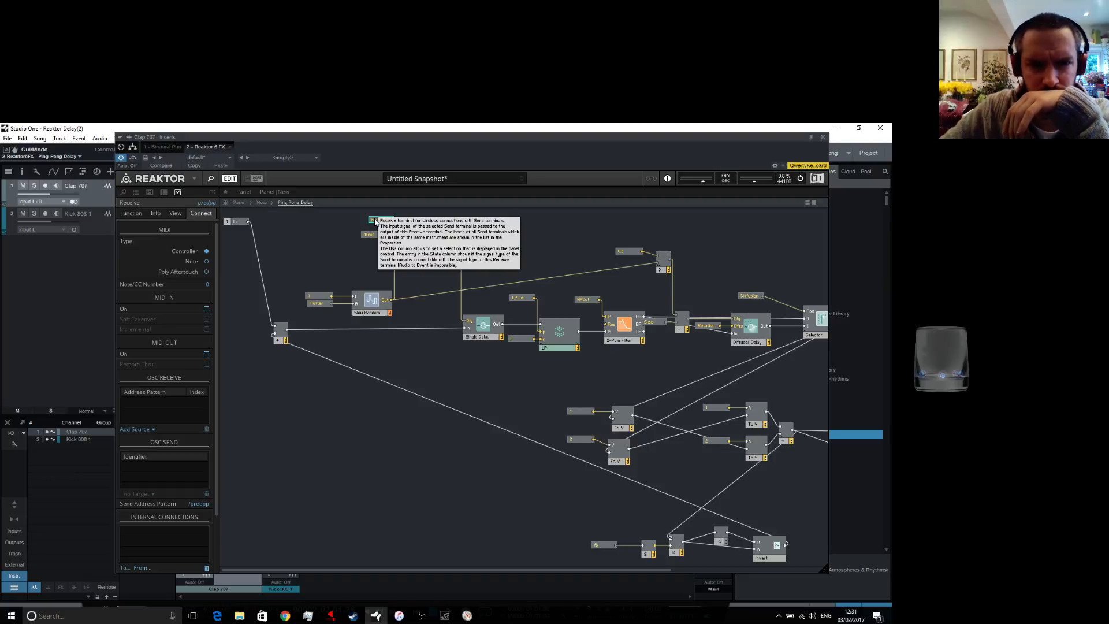
{"action": "left_click", "coordinate": [134, 213]}
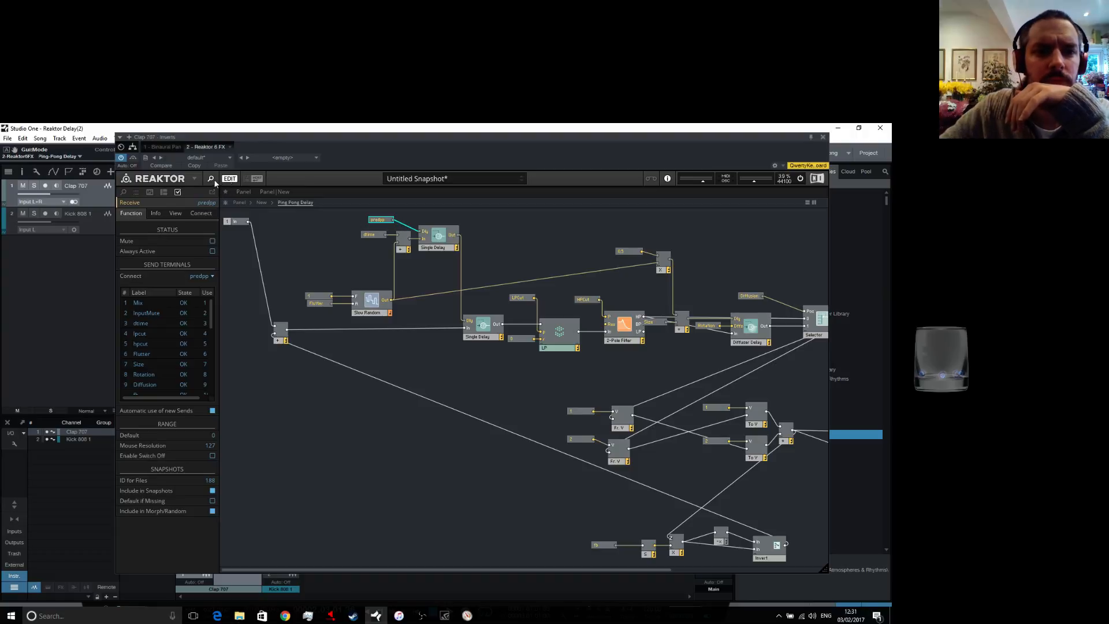
{"action": "left_click", "coordinate": [195, 179]}
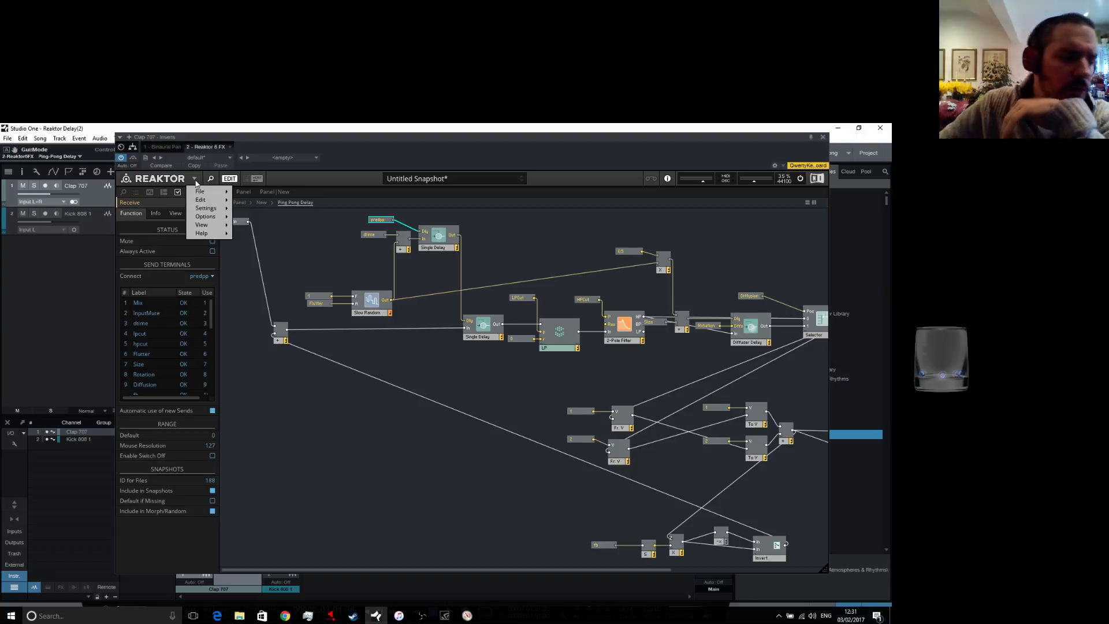
{"action": "mouse_move", "coordinate": [226, 217]}
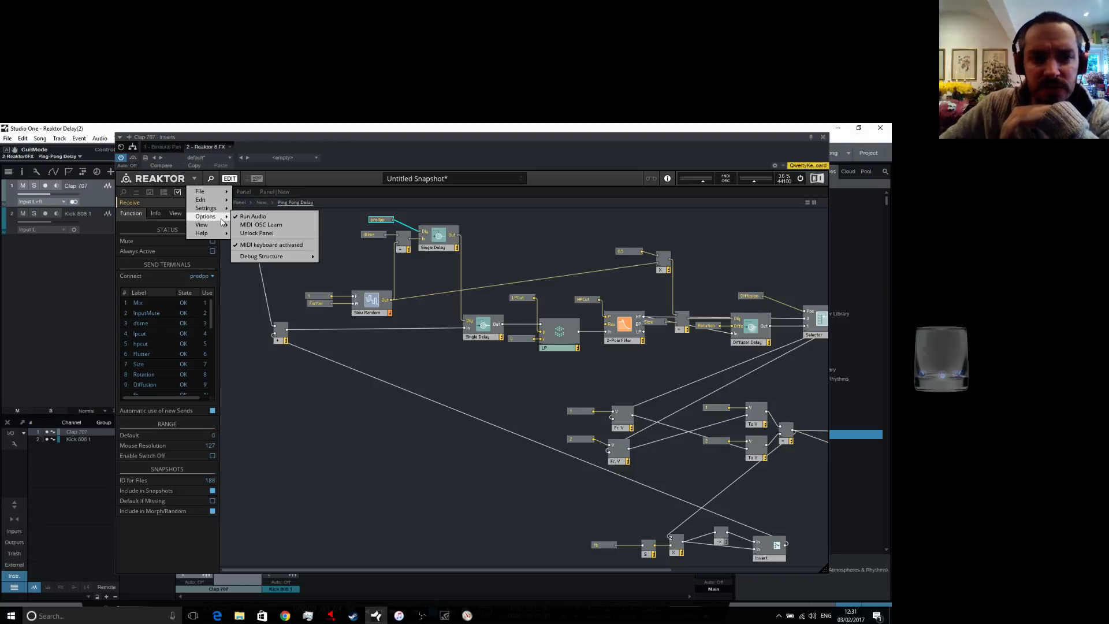
{"action": "mouse_move", "coordinate": [279, 259]}
{"action": "left_click", "coordinate": [356, 259]}
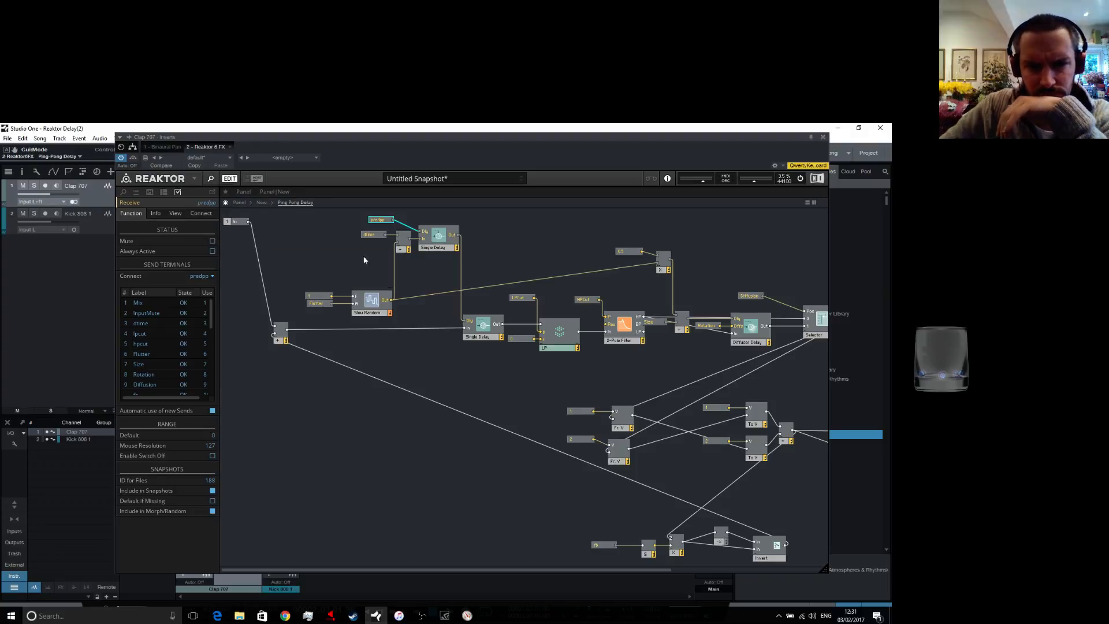
{"action": "mouse_move", "coordinate": [407, 229]}
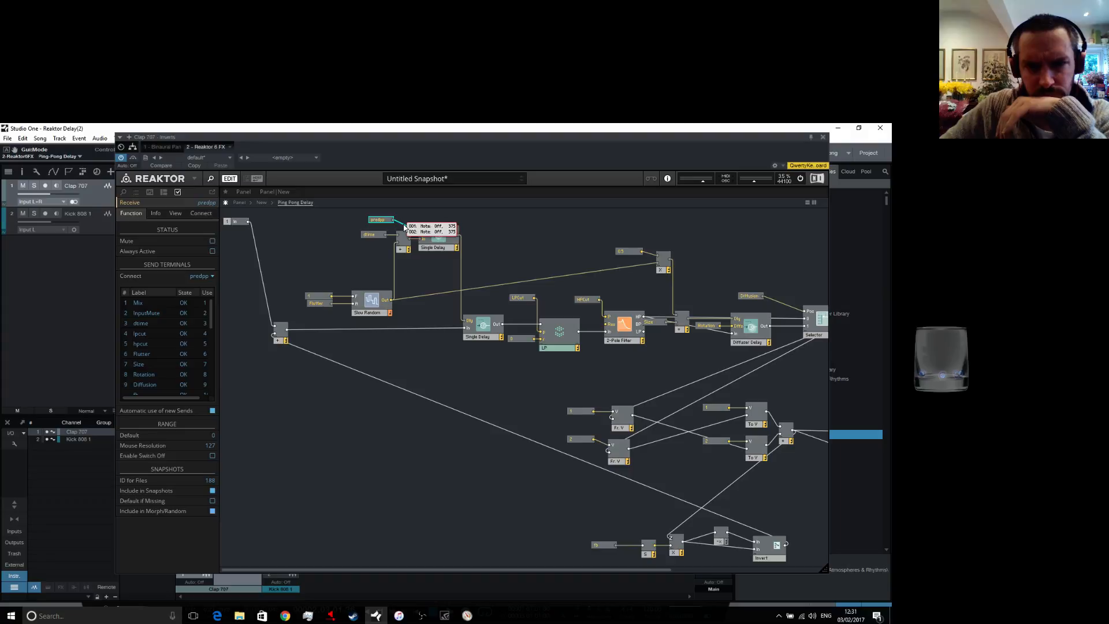
Open the Time macro inside the Gui's Ping Pong macro and check the values on both To Voice wires entering the final Selector
{"action": "double_click", "coordinate": [310, 242]}
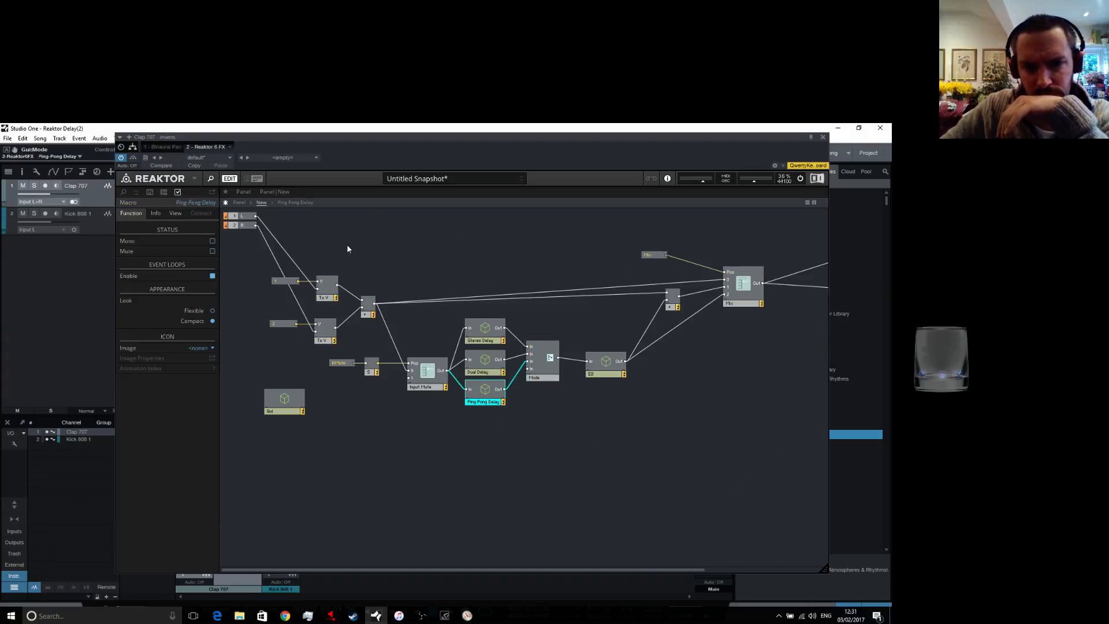
{"action": "double_click", "coordinate": [285, 402]}
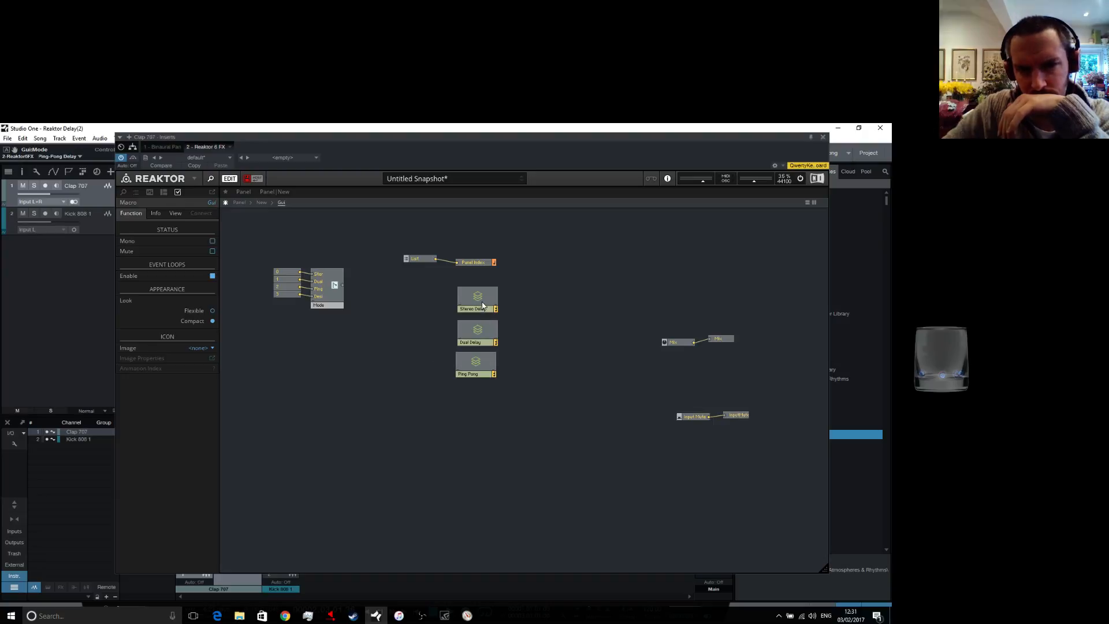
{"action": "left_click", "coordinate": [473, 367]}
{"action": "double_click", "coordinate": [472, 366]}
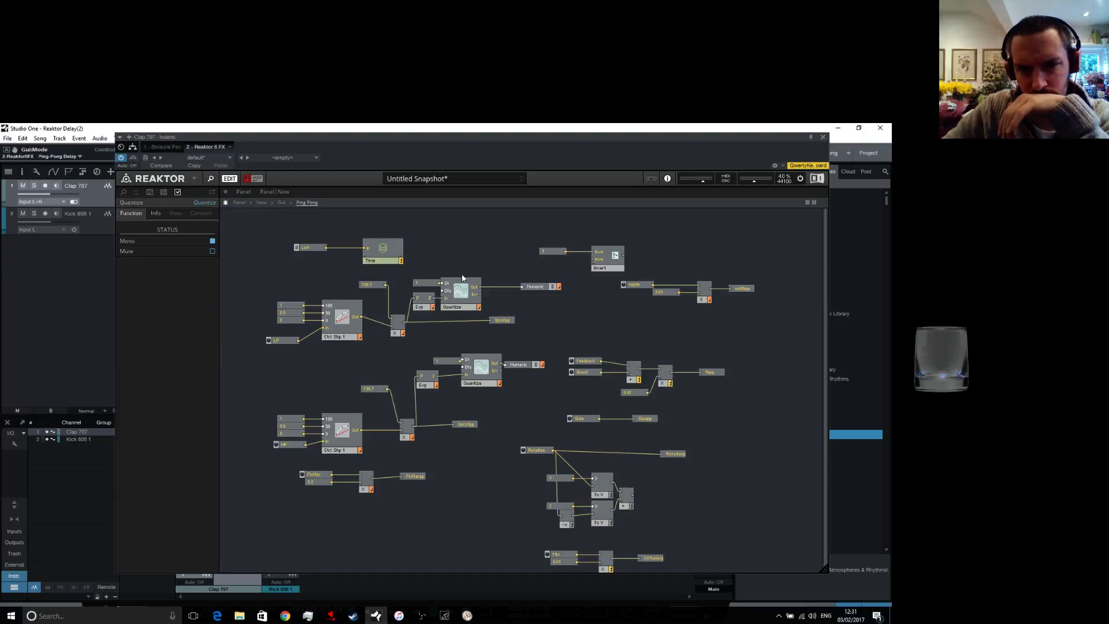
{"action": "double_click", "coordinate": [404, 253]}
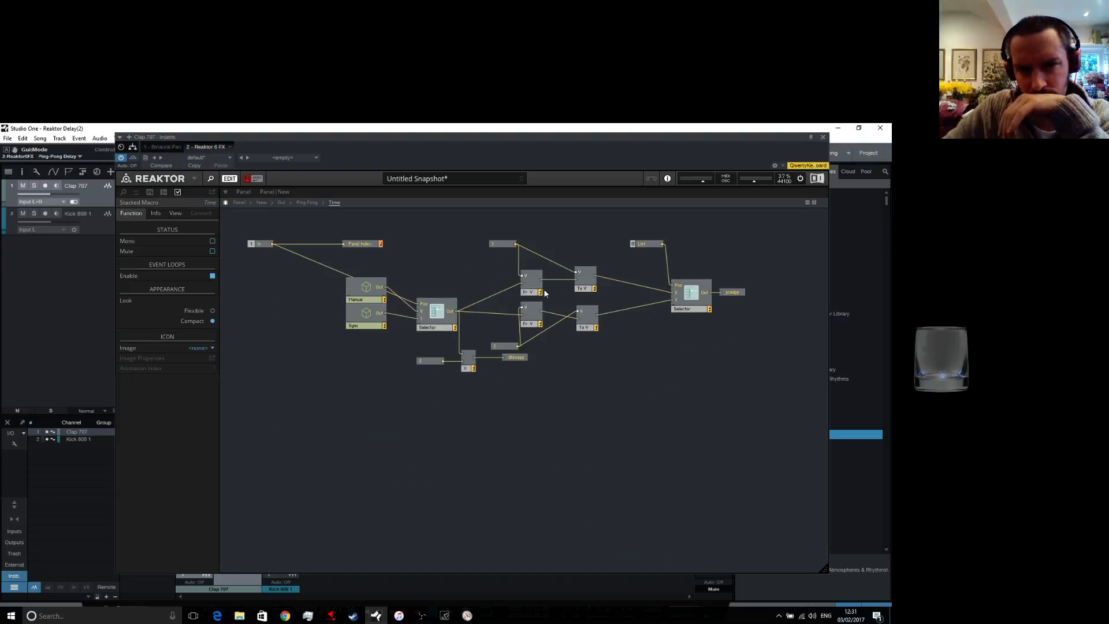
{"action": "mouse_move", "coordinate": [623, 285]}
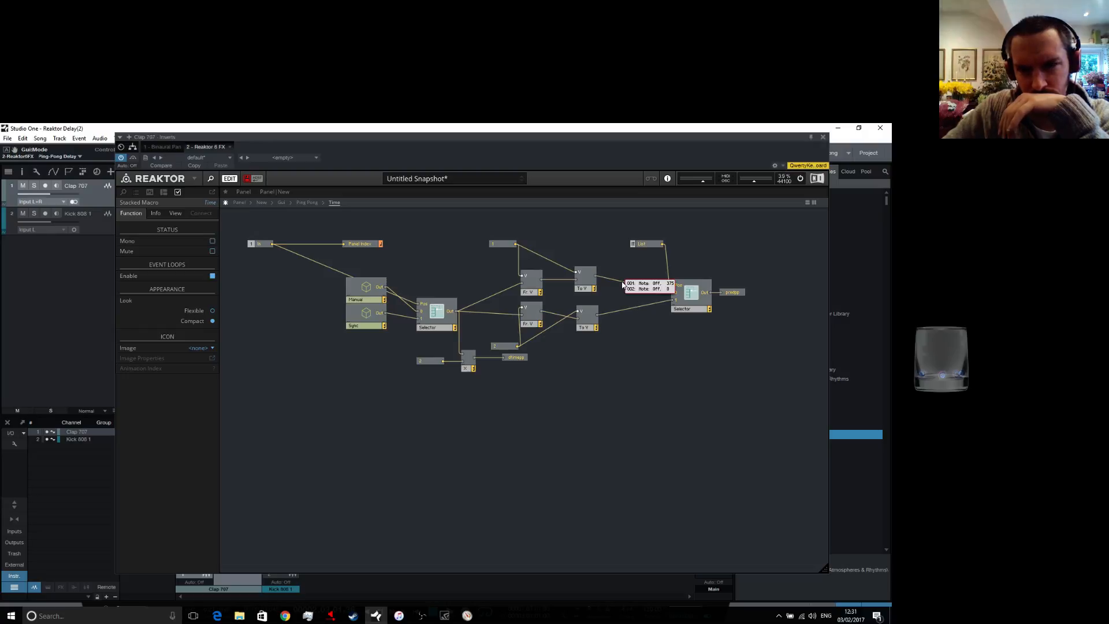
{"action": "mouse_move", "coordinate": [625, 309]}
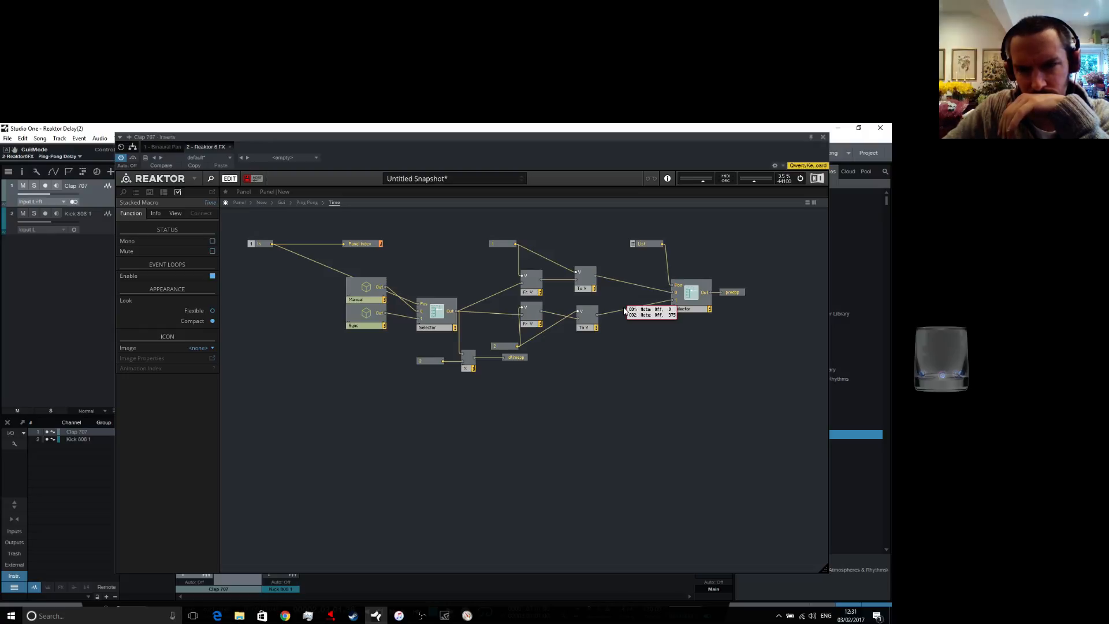
Move the predpp send farther from the final Selector and check the Selector's output values and the direction list's entries
{"action": "left_click_drag", "start_coordinate": [734, 292], "coordinate": [756, 294]}
{"action": "mouse_move", "coordinate": [727, 295]}
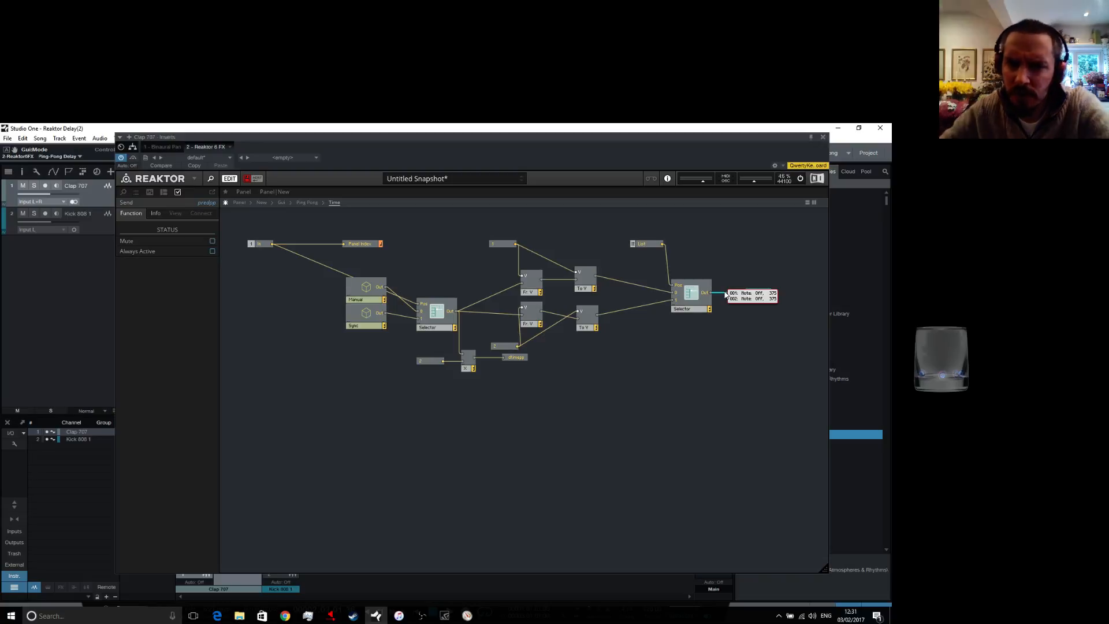
{"action": "left_click", "coordinate": [646, 244]}
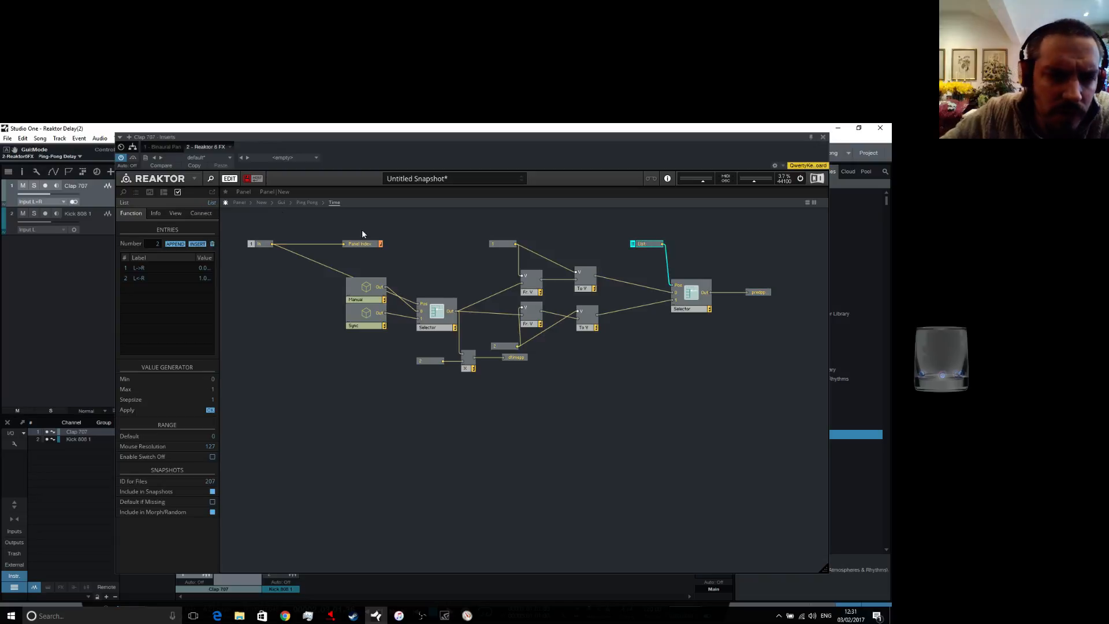
Choose the second entry in the Ping Pong frame's direction list on the panel and return to the Time macro's structure
{"action": "left_click", "coordinate": [239, 202]}
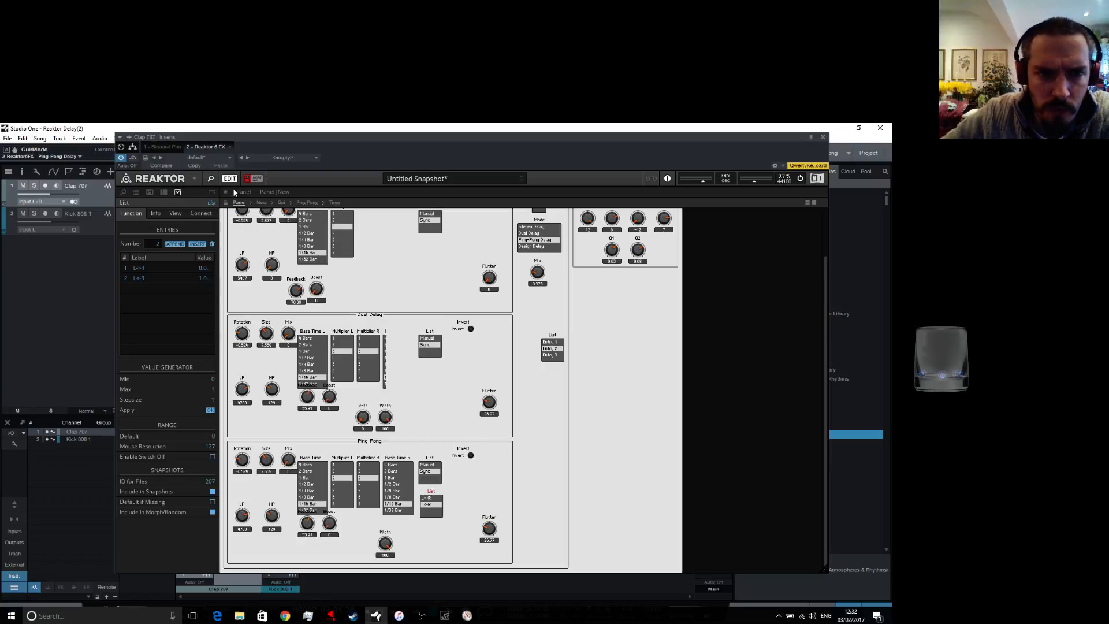
{"action": "left_click", "coordinate": [263, 202]}
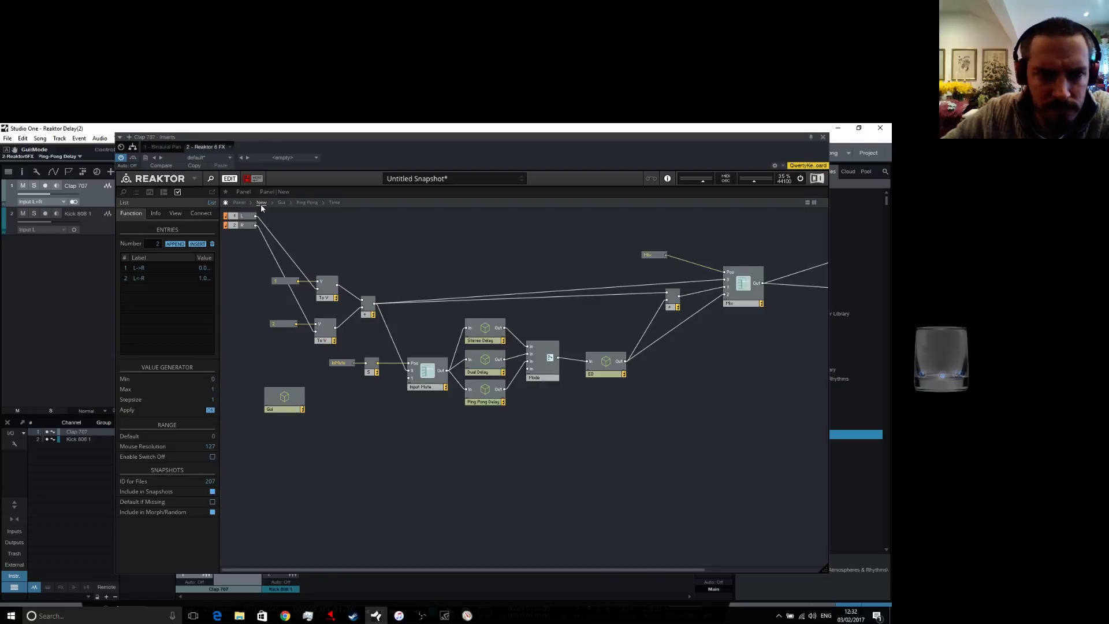
{"action": "left_click", "coordinate": [334, 203]}
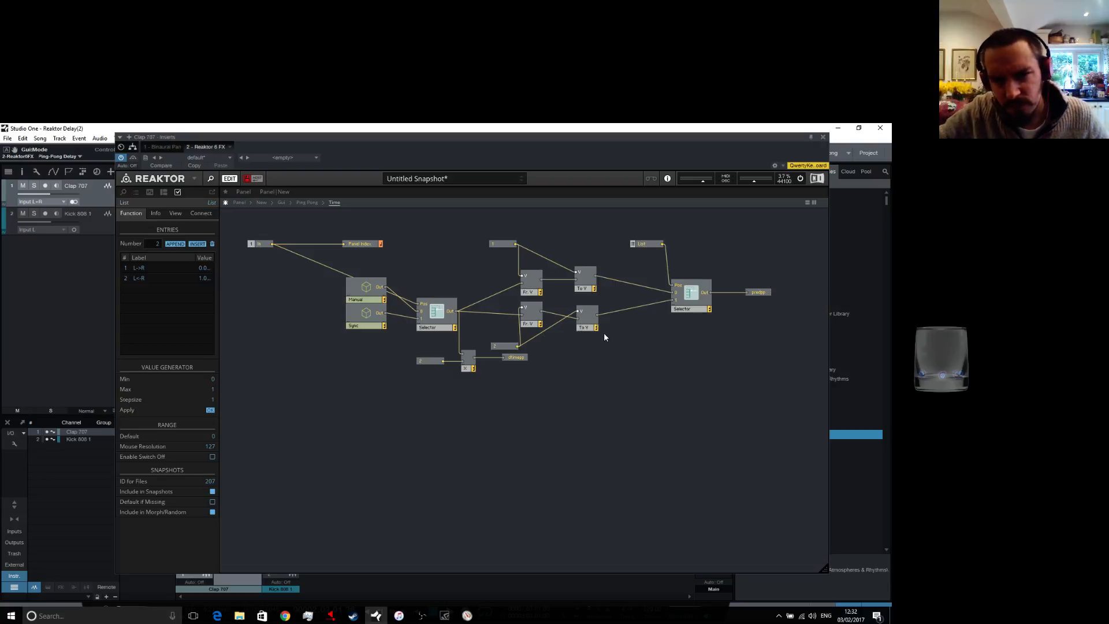
Insert a To Voice module below the lower To Voice and create a constant of 1 on its voice input
{"action": "right_click", "coordinate": [588, 342]}
{"action": "mouse_move", "coordinate": [621, 349]}
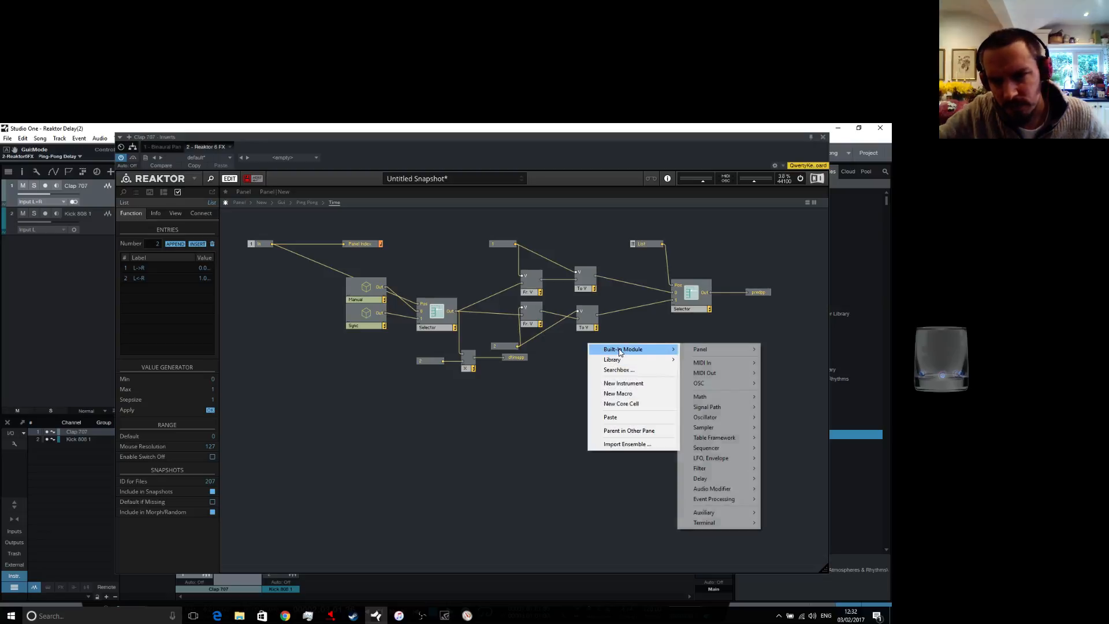
{"action": "mouse_move", "coordinate": [729, 490]}
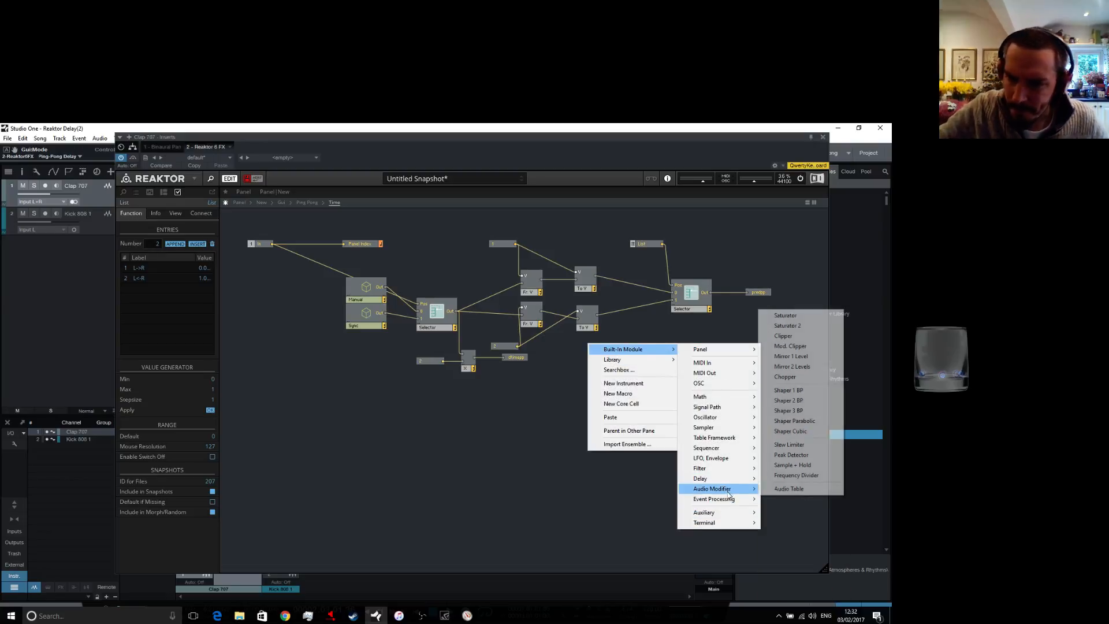
{"action": "mouse_move", "coordinate": [719, 524]}
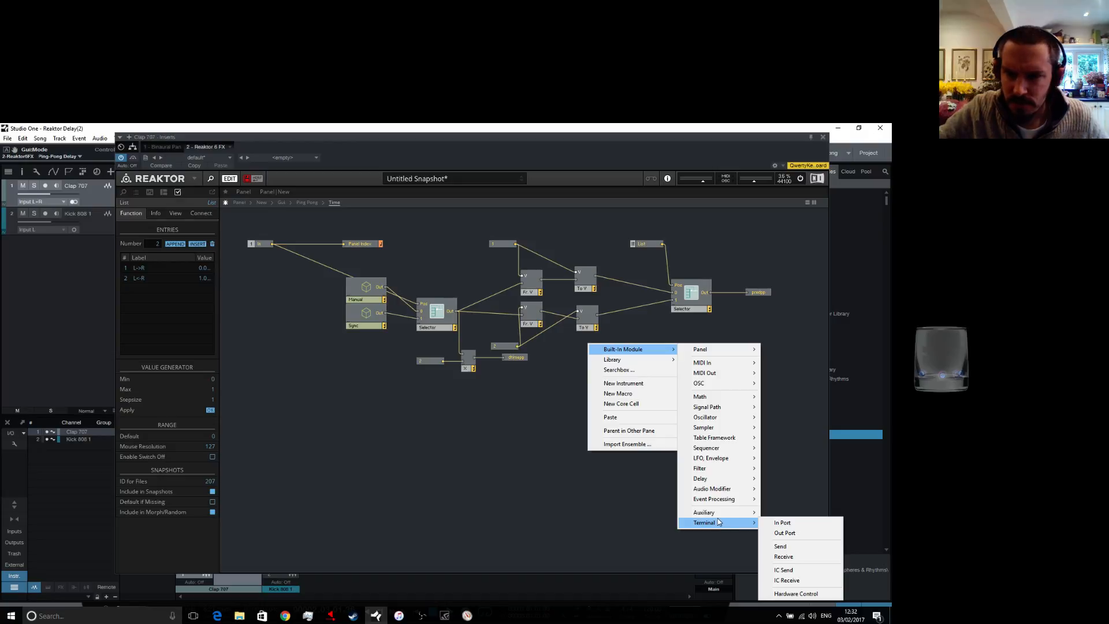
{"action": "mouse_move", "coordinate": [706, 407]}
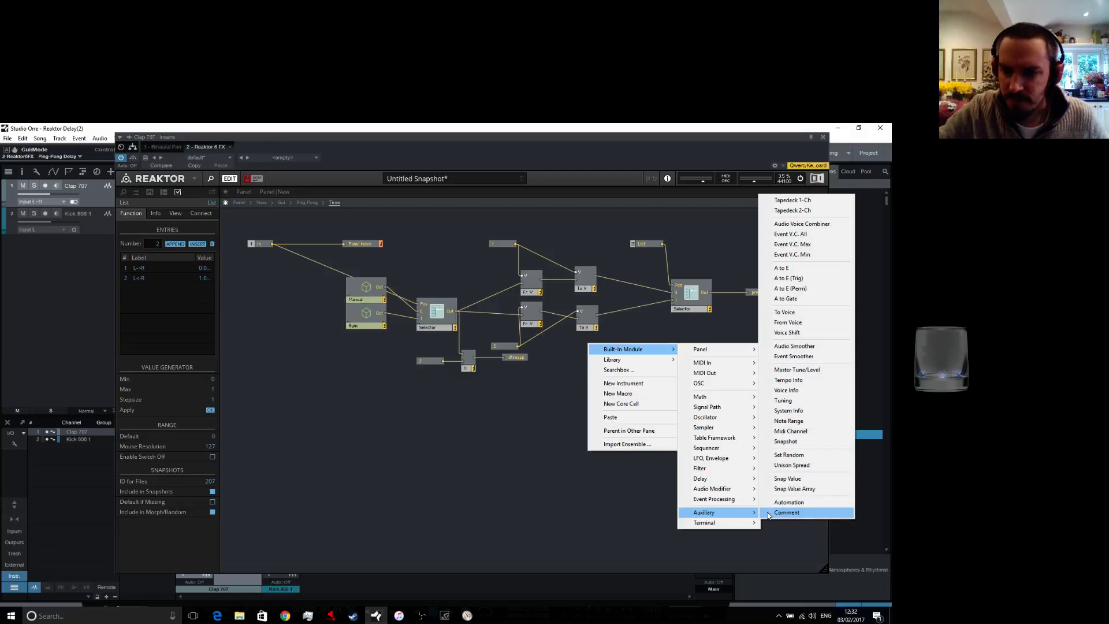
{"action": "left_click", "coordinate": [791, 316]}
{"action": "left_click_drag", "start_coordinate": [586, 358], "coordinate": [577, 345]}
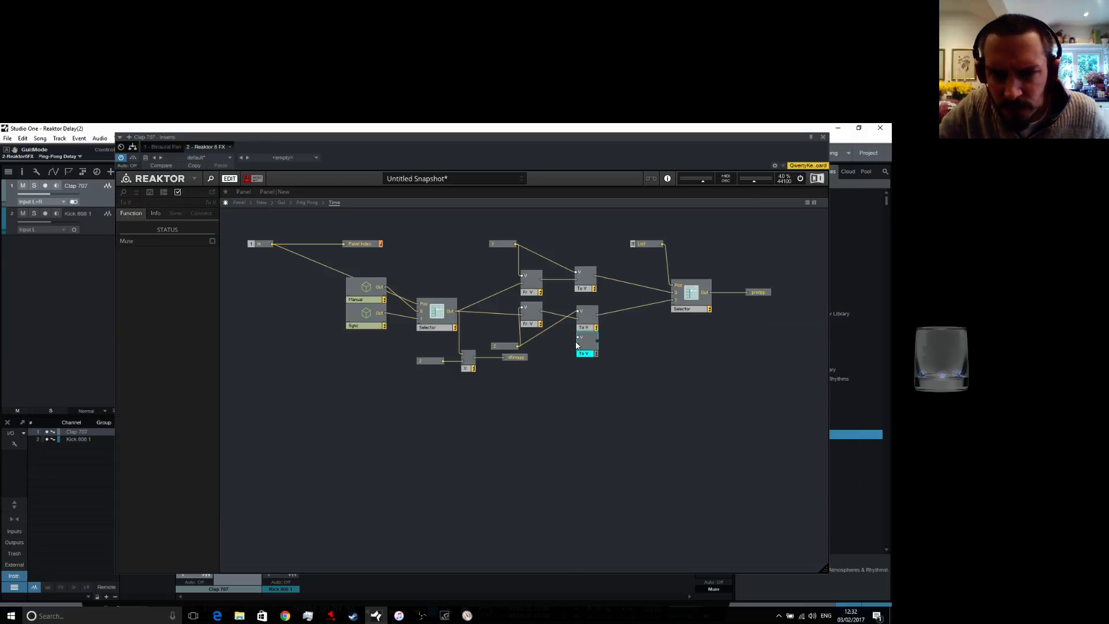
{"action": "right_click", "coordinate": [578, 338]}
{"action": "left_click", "coordinate": [594, 354]}
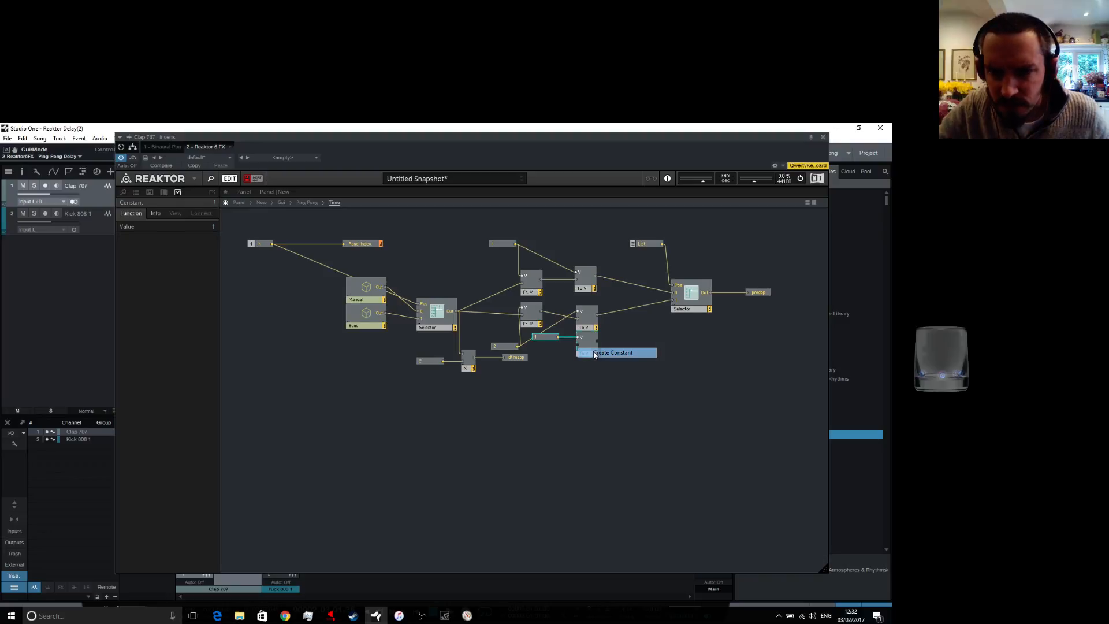
Insert an Add module beside the two lower To Voice modules and wire both of their outputs into it
{"action": "right_click", "coordinate": [630, 345]}
{"action": "mouse_move", "coordinate": [678, 350]}
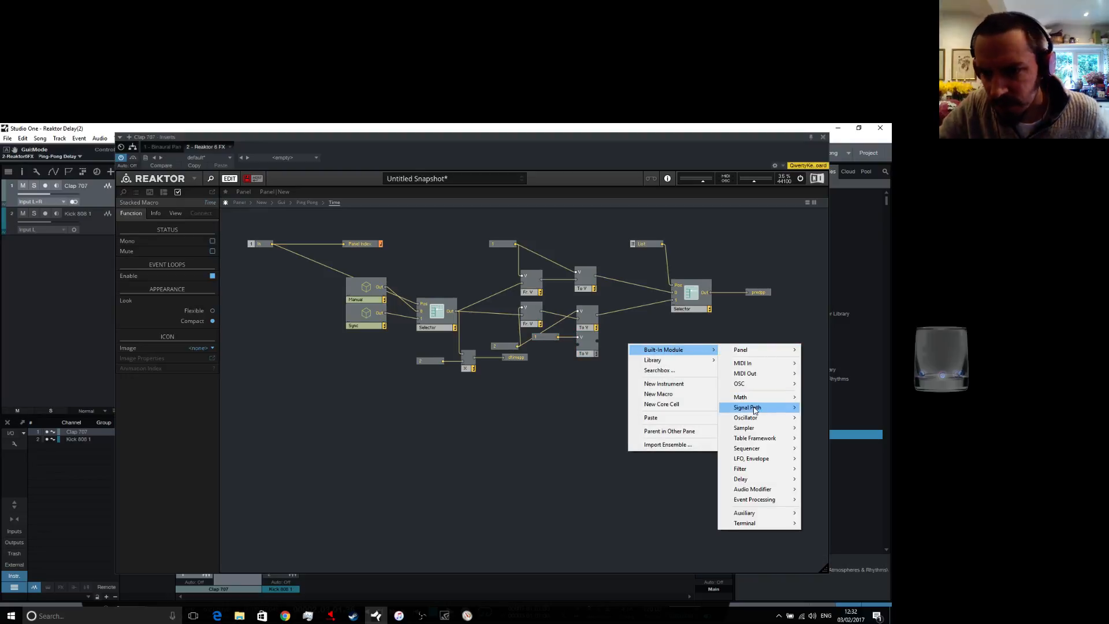
{"action": "mouse_move", "coordinate": [751, 398]}
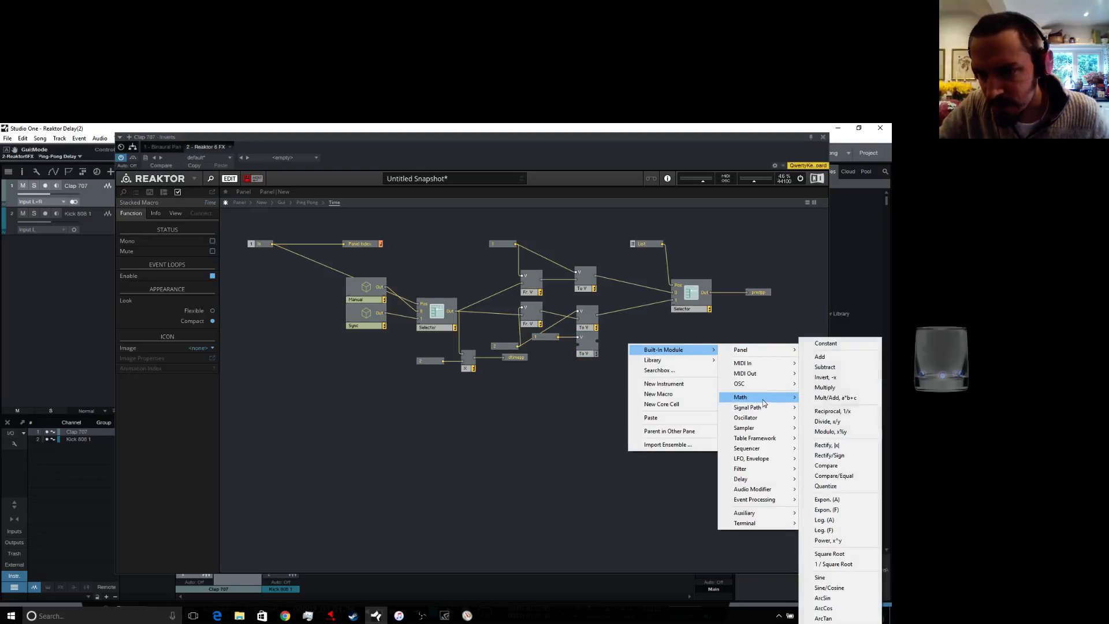
{"action": "left_click", "coordinate": [833, 358]}
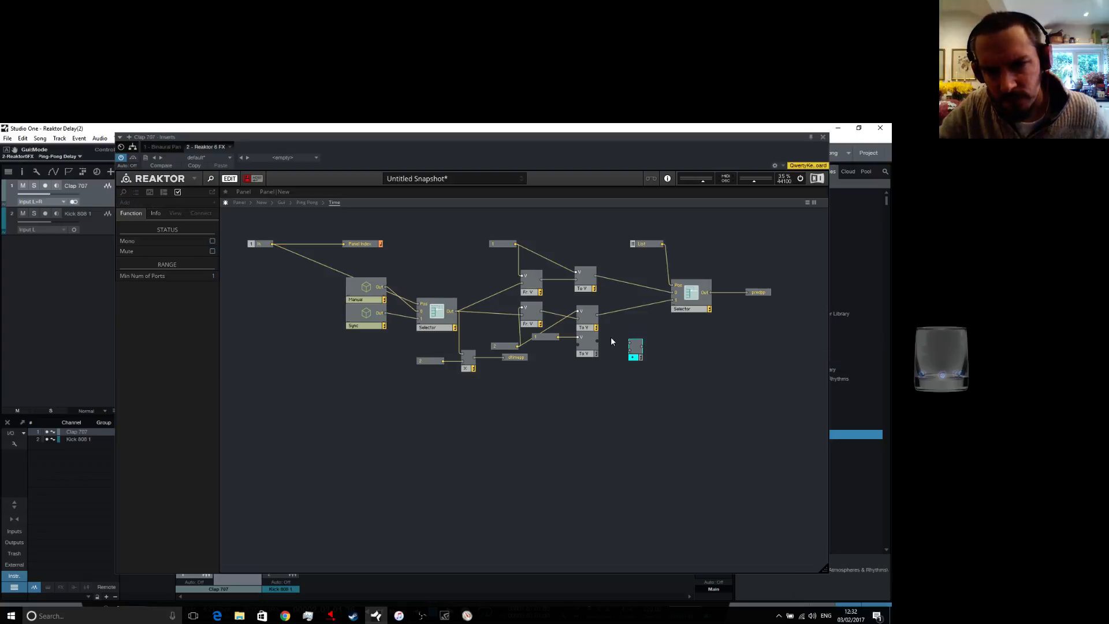
{"action": "left_click_drag", "start_coordinate": [598, 317], "coordinate": [624, 355]}
{"action": "left_click", "coordinate": [646, 361]}
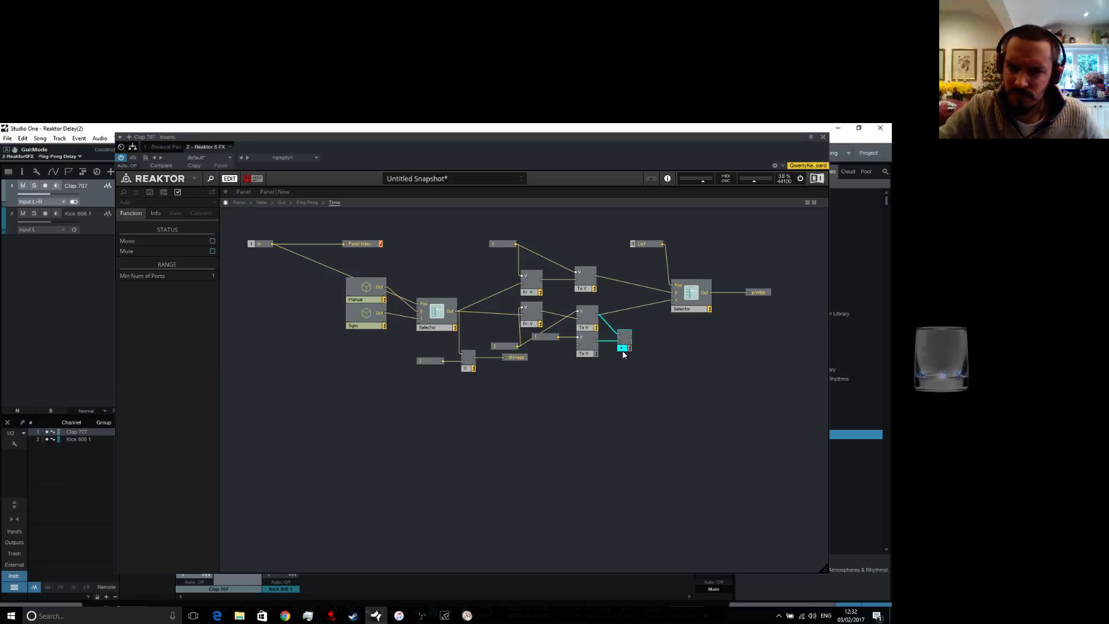
Insert another To Voice module beside the upper To Voice, before the final Selector
{"action": "right_click", "coordinate": [610, 267]}
{"action": "mouse_move", "coordinate": [634, 272]}
{"action": "mouse_move", "coordinate": [726, 445]}
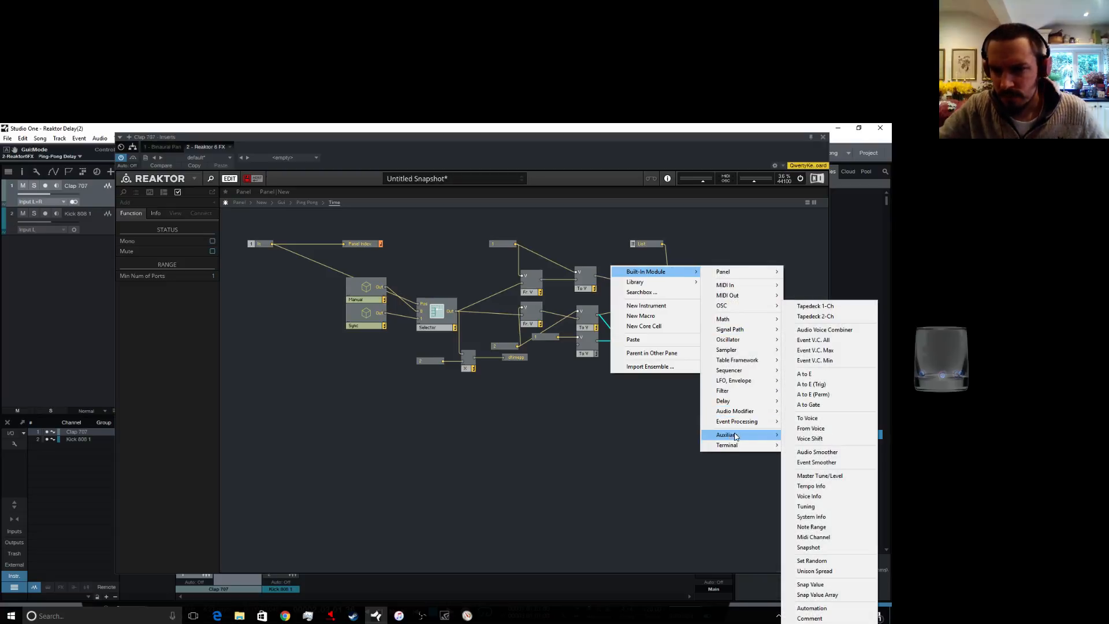
{"action": "left_click", "coordinate": [830, 428]}
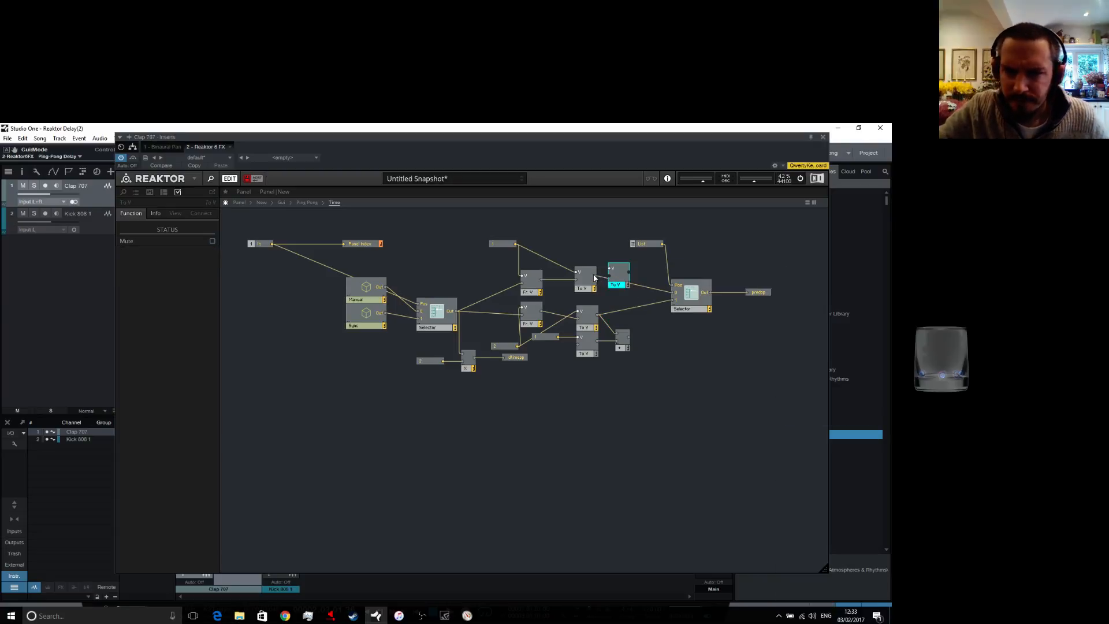
Place the new To Voice module above the upper To Voice, unwired, and create a constant of 2 on its voice input
{"action": "left_click_drag", "start_coordinate": [611, 277], "coordinate": [616, 265]}
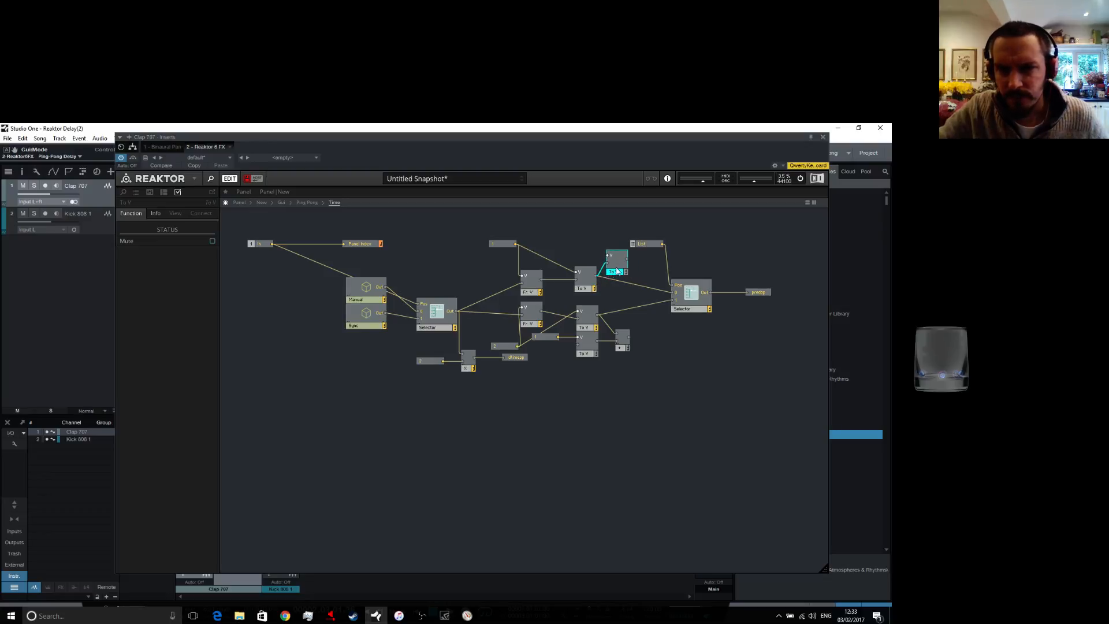
{"action": "mouse_move", "coordinate": [603, 274]}
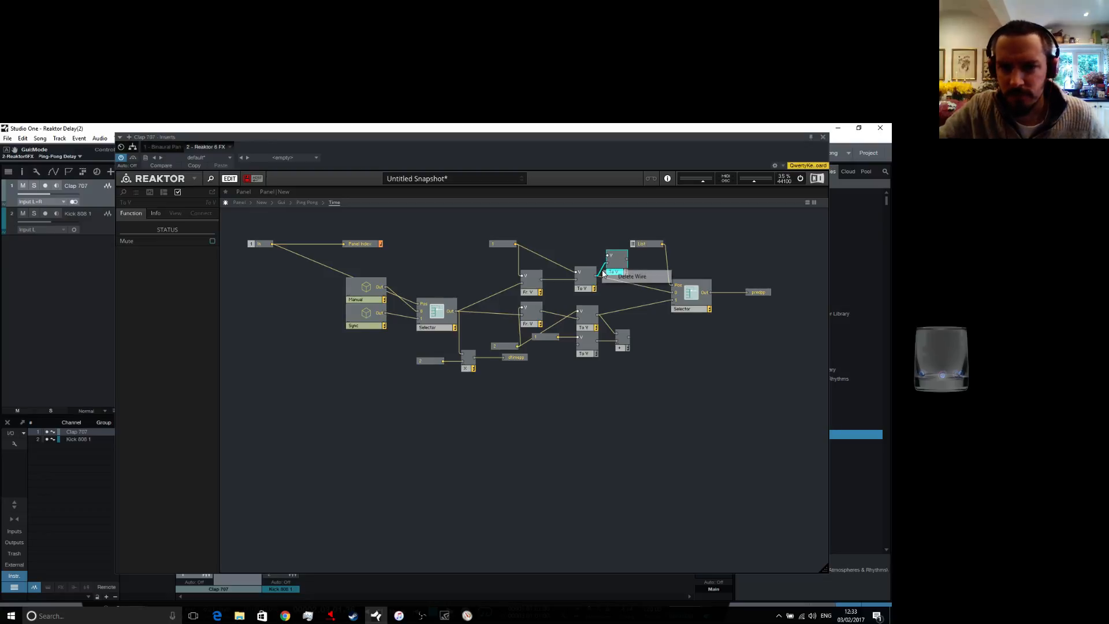
{"action": "left_click_drag", "start_coordinate": [616, 266], "coordinate": [592, 252]}
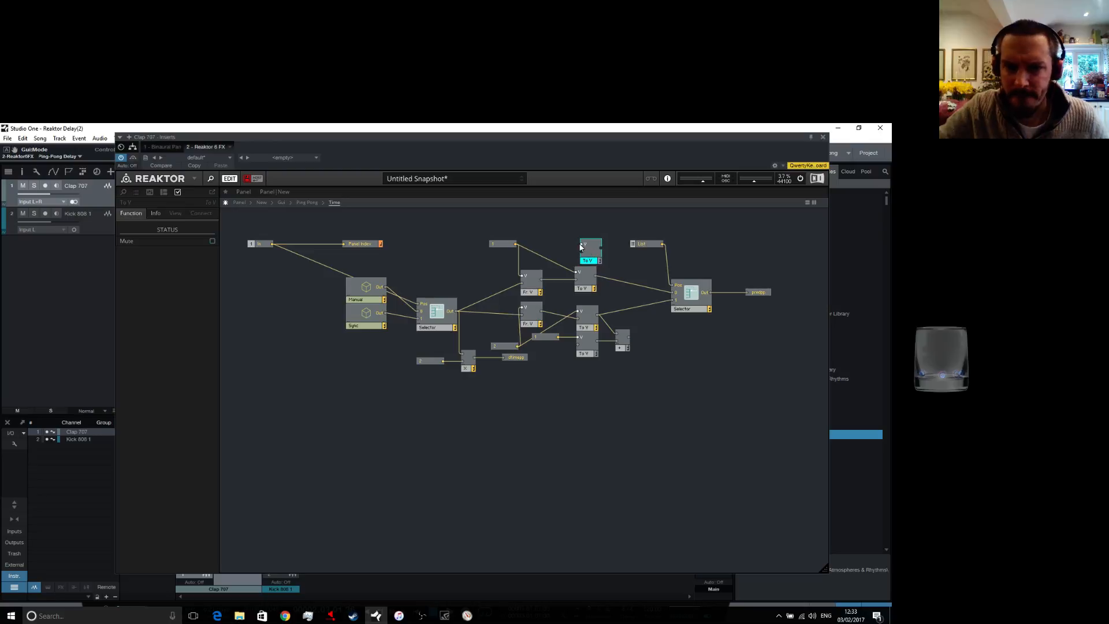
{"action": "right_click", "coordinate": [582, 243]}
{"action": "left_click", "coordinate": [608, 261]}
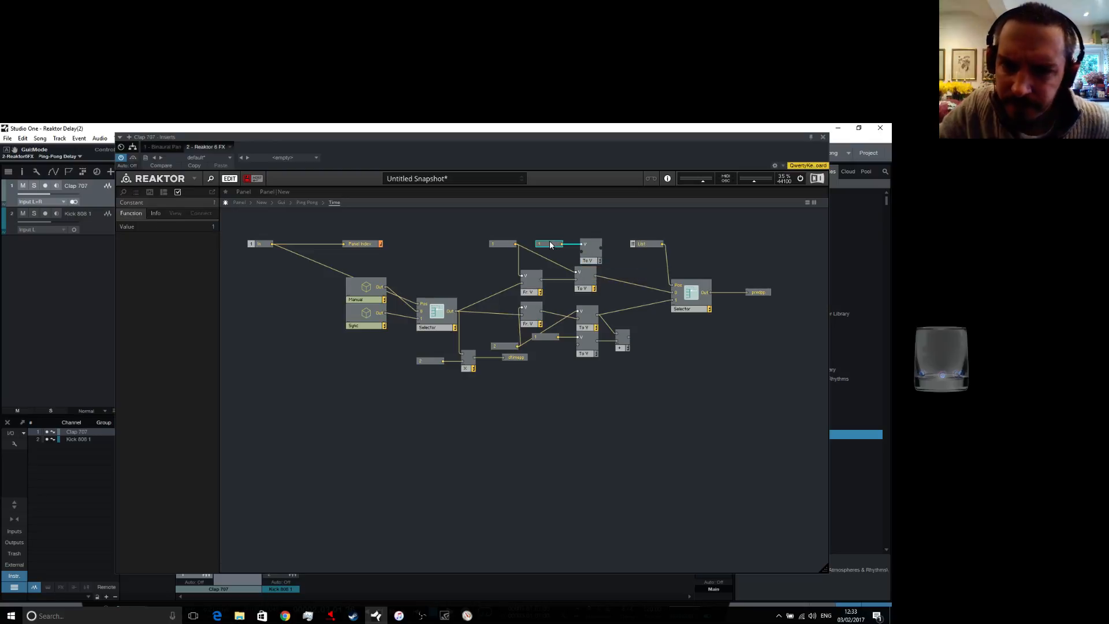
{"action": "double_click", "coordinate": [559, 245]}
{"action": "type", "text": "2"}
Insert an Add module beside the two upper To Voice modules, combining their outputs and feeding the sum into the final Selector
{"action": "left_click", "coordinate": [636, 260]}
{"action": "right_click", "coordinate": [632, 262]}
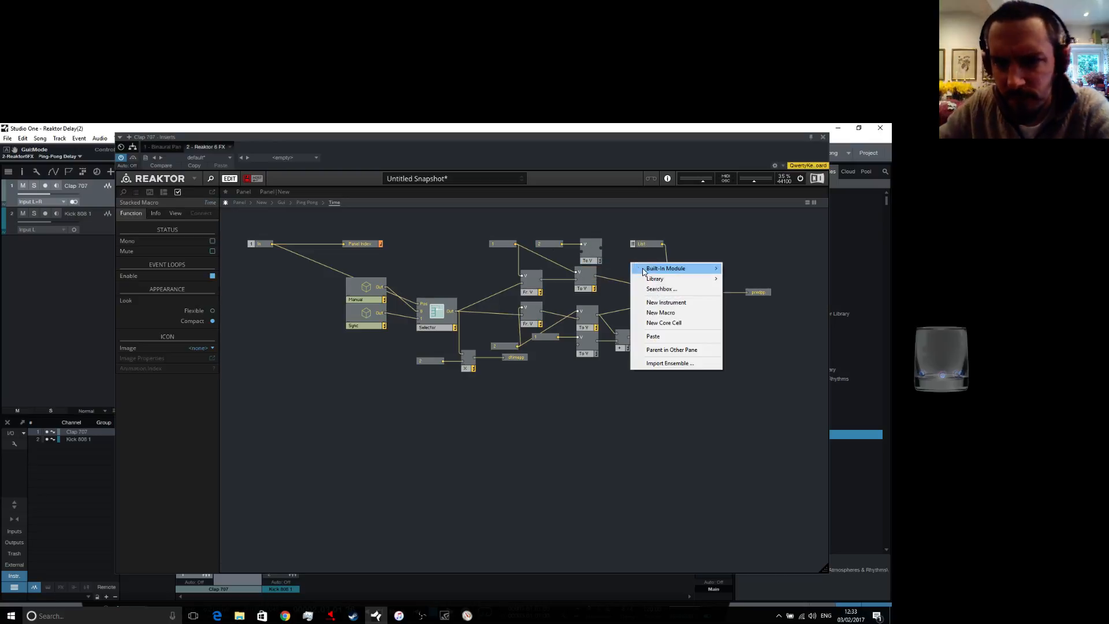
{"action": "mouse_move", "coordinate": [670, 268]}
{"action": "mouse_move", "coordinate": [751, 319]}
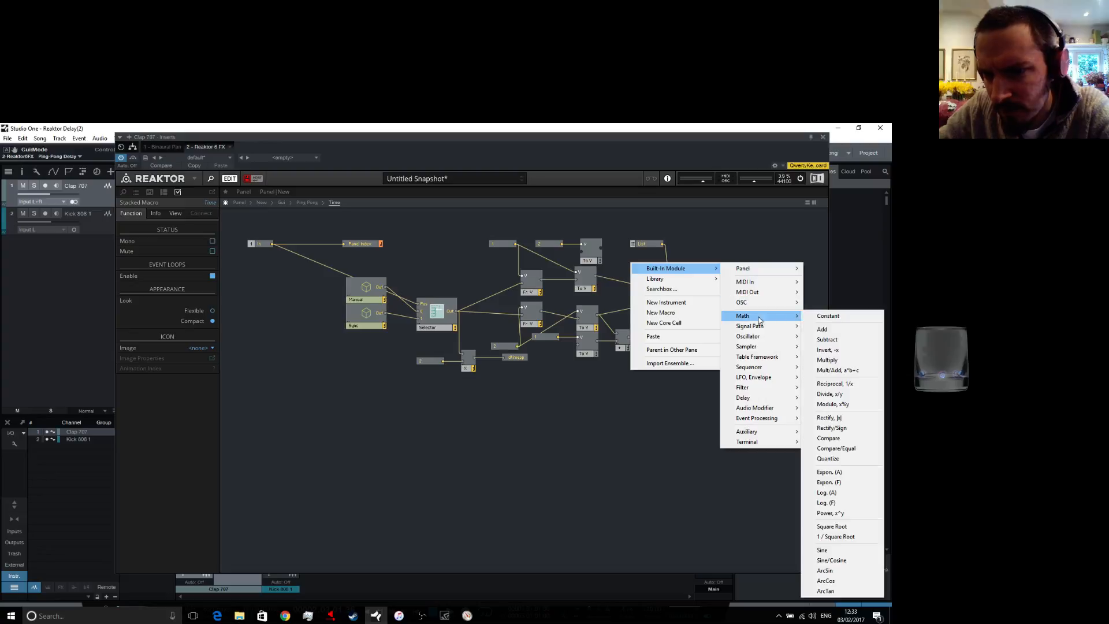
{"action": "left_click", "coordinate": [832, 330]}
{"action": "left_click_drag", "start_coordinate": [602, 249], "coordinate": [673, 293]}
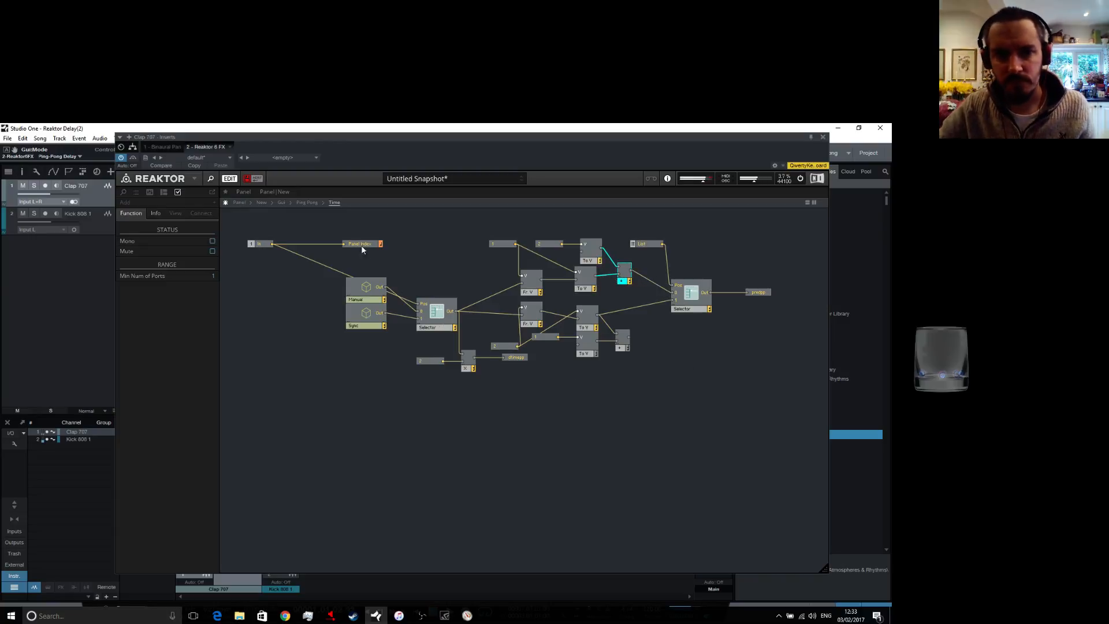
Check the direction setting on the panel and examine the per-voice values at the final Selector's inputs and output in the Time macro
{"action": "left_click", "coordinate": [242, 197]}
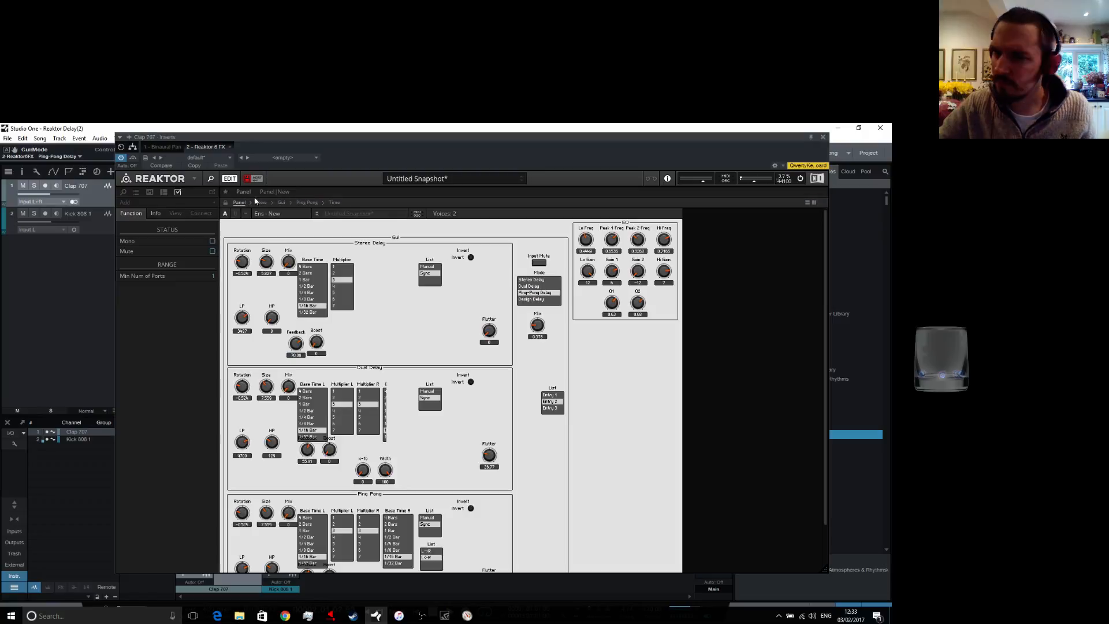
{"action": "left_click", "coordinate": [263, 202]}
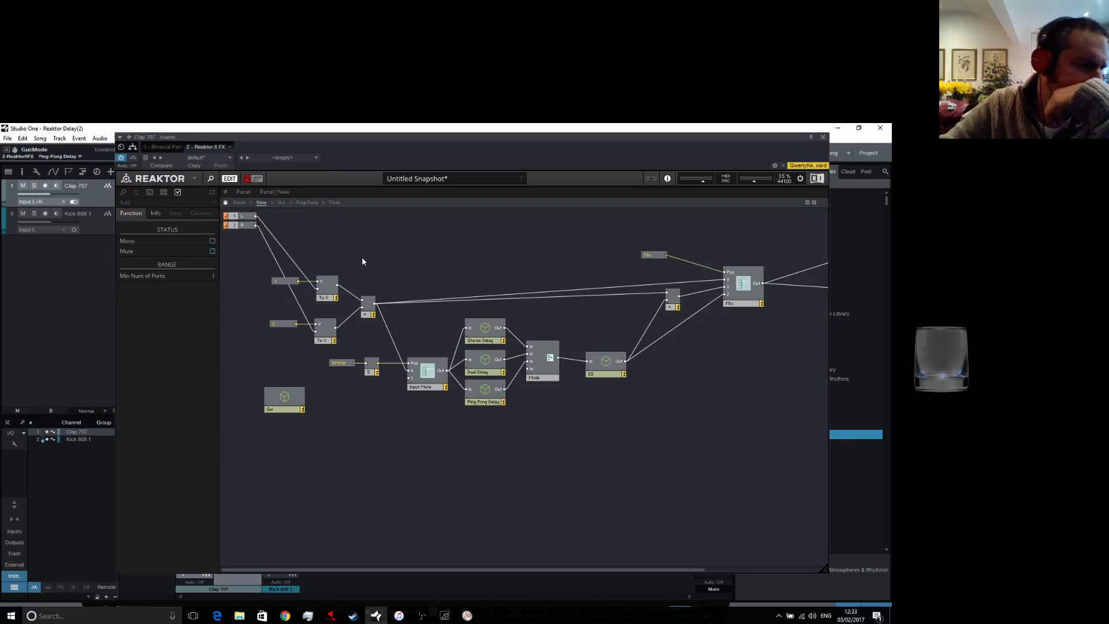
{"action": "left_click", "coordinate": [485, 396]}
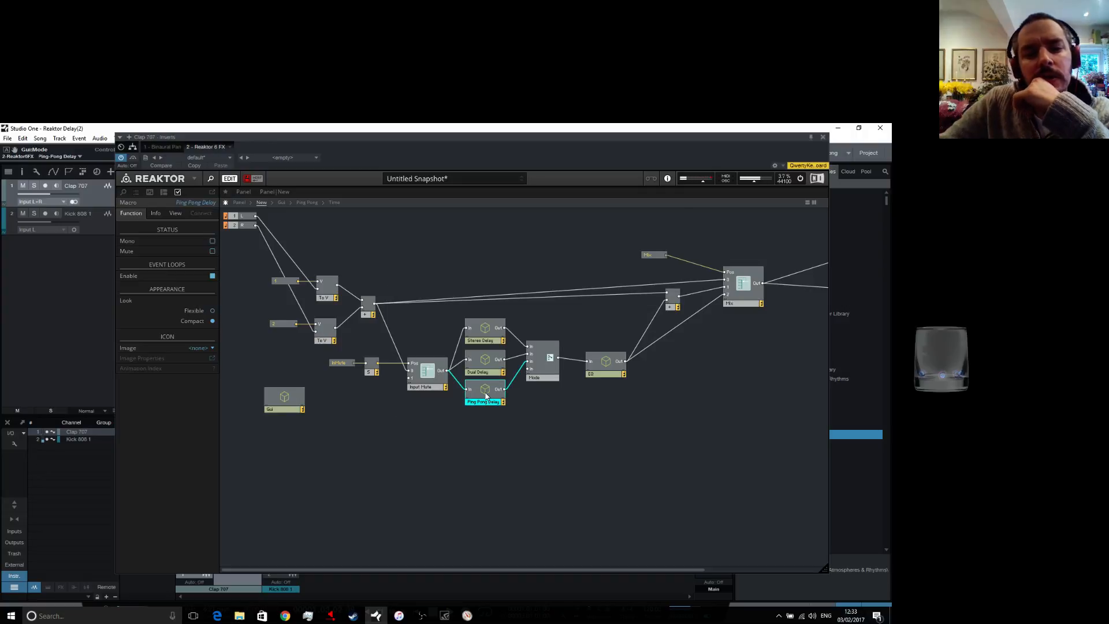
{"action": "left_click", "coordinate": [334, 202]}
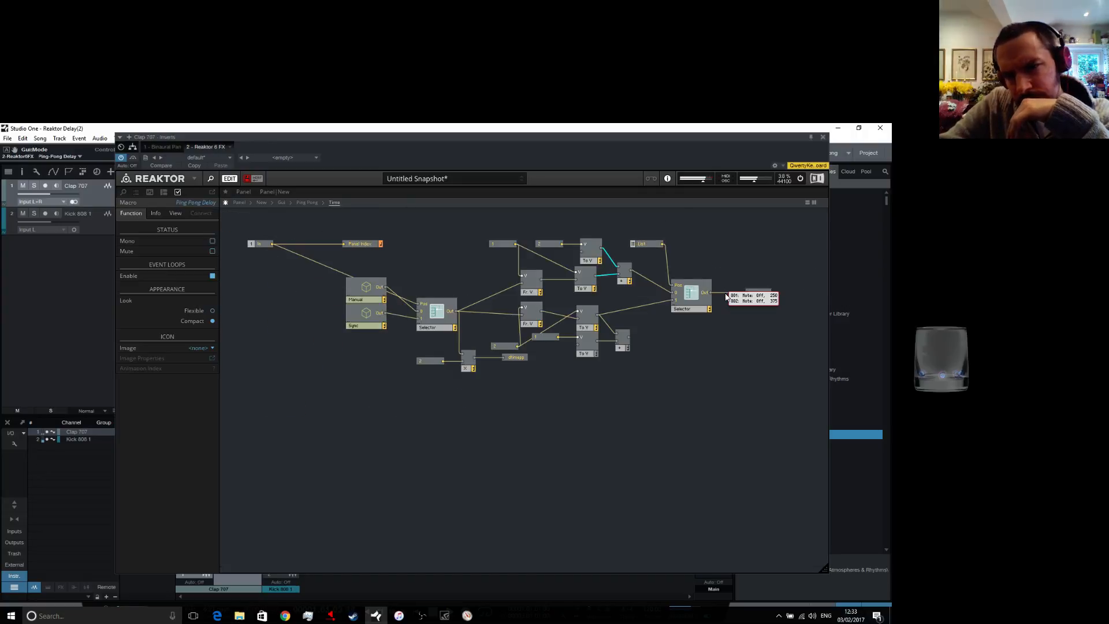
{"action": "mouse_move", "coordinate": [640, 278]}
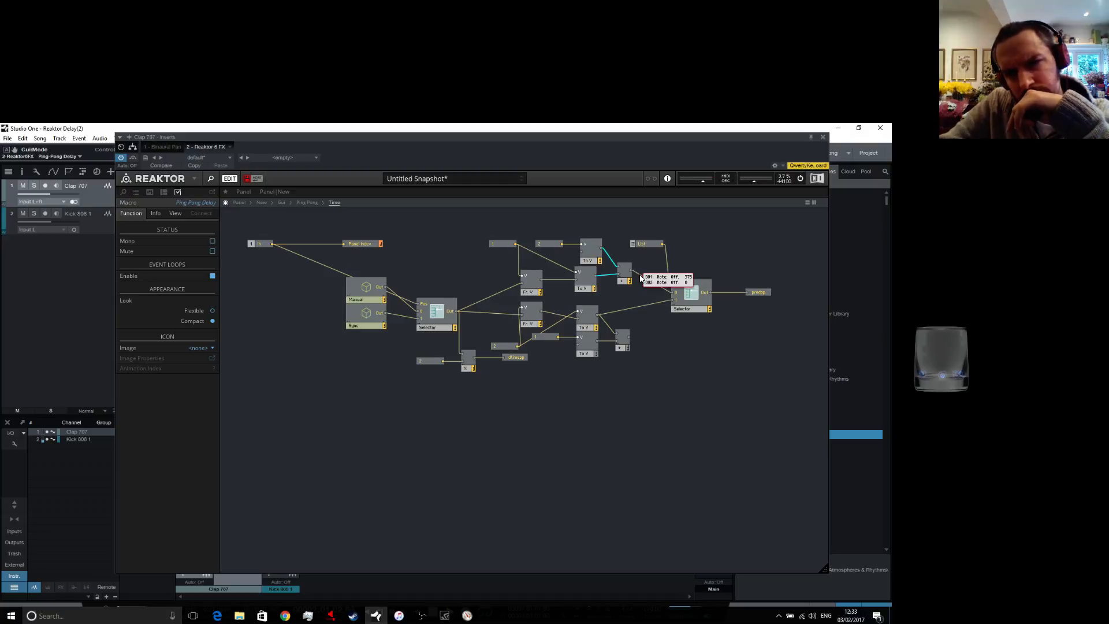
{"action": "mouse_move", "coordinate": [644, 311]}
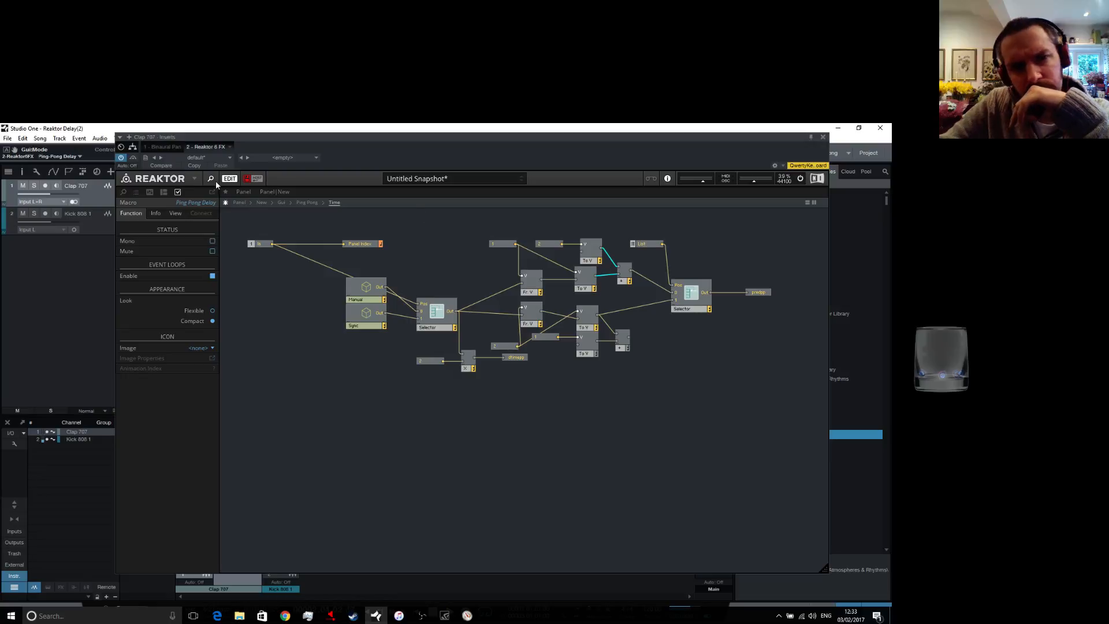
Choose the first entry in the Ping Pong frame's direction list and check the final Selector's per-voice output in the Time macro
{"action": "left_click", "coordinate": [245, 205]}
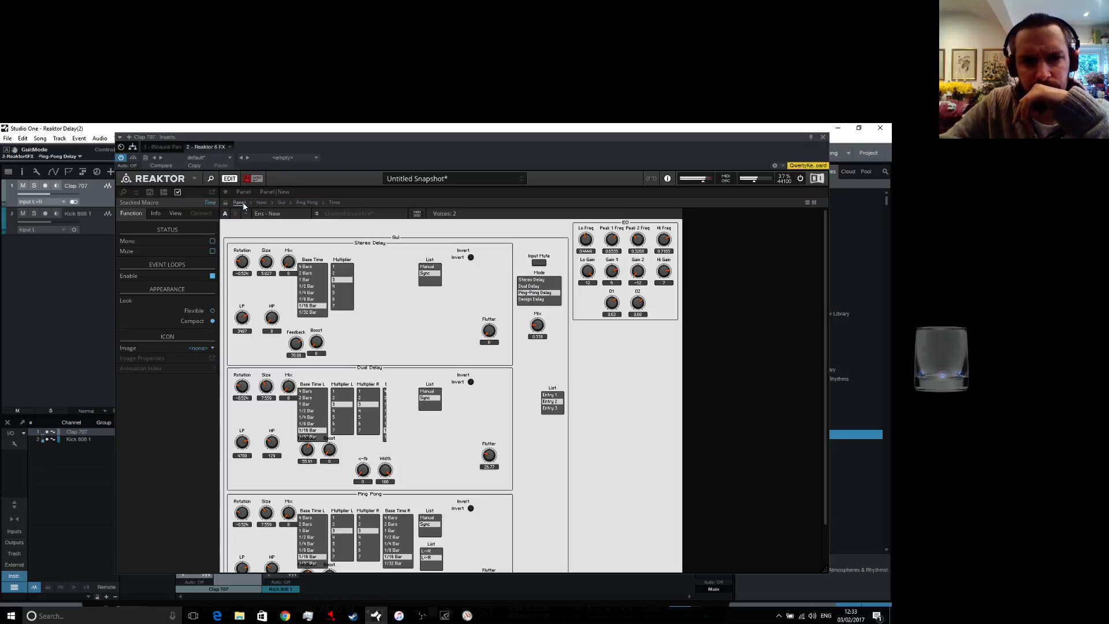
{"action": "scroll", "coordinate": [442, 469], "scroll_direction": "down", "scroll_amount": 2}
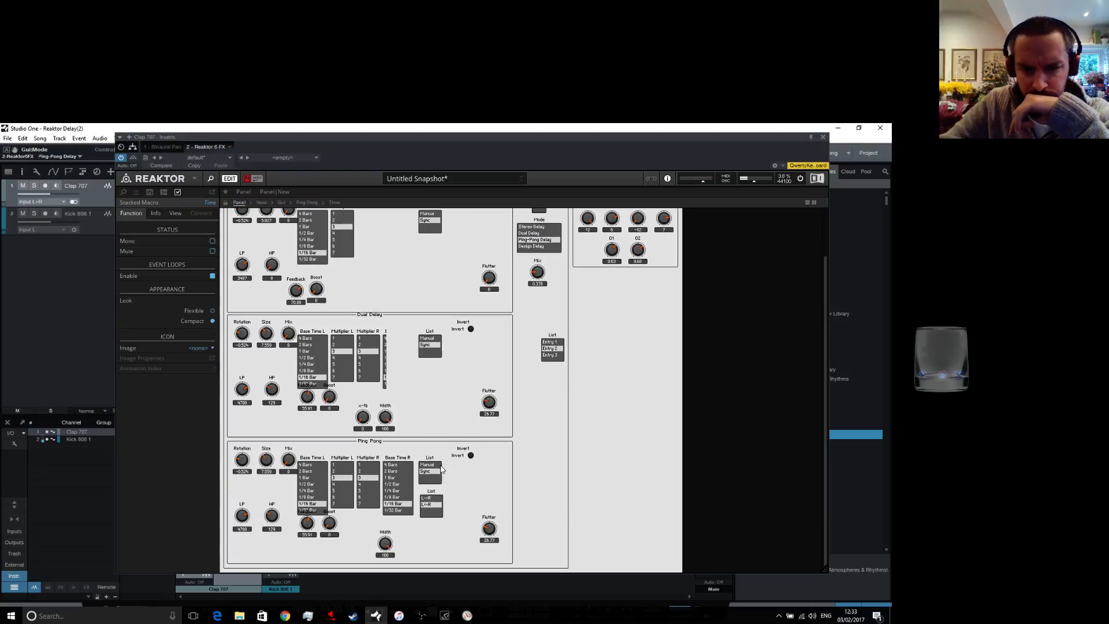
{"action": "left_click", "coordinate": [430, 501]}
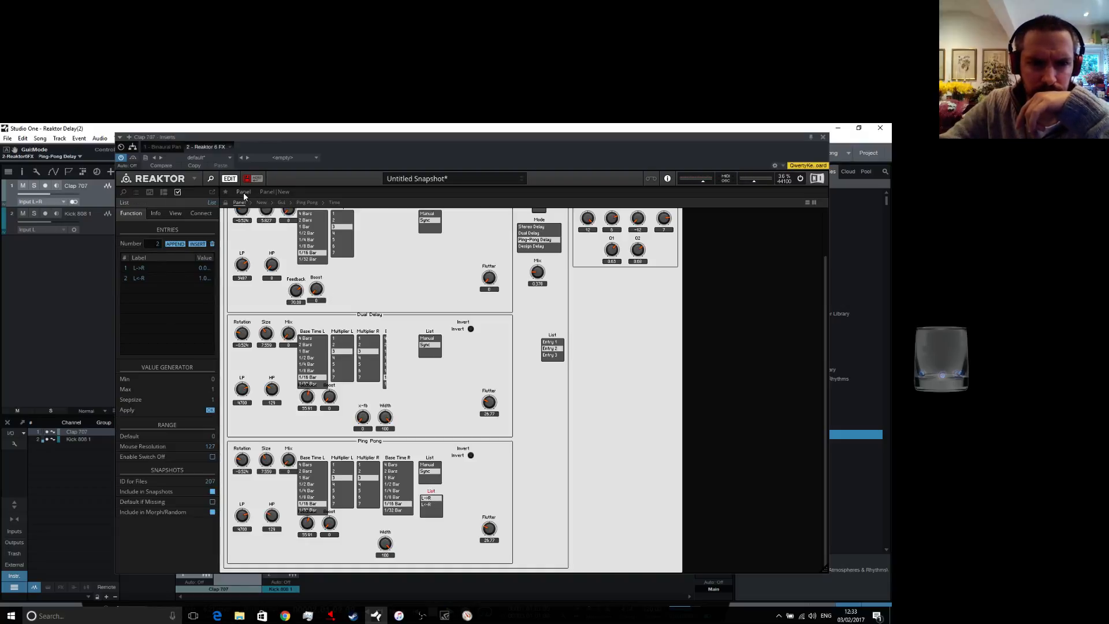
{"action": "left_click", "coordinate": [261, 202]}
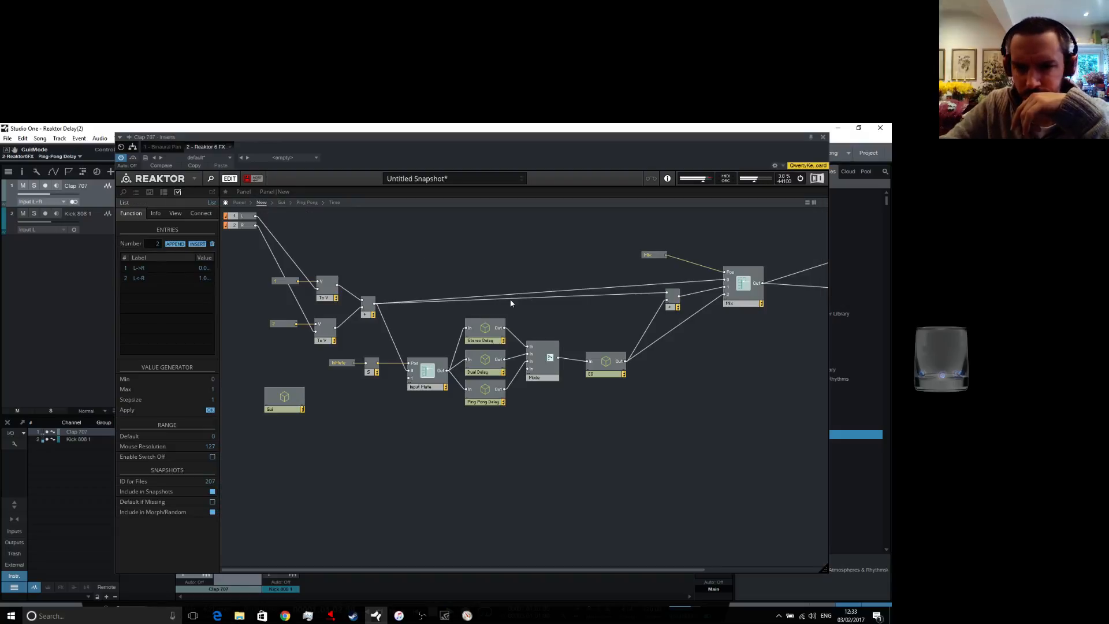
{"action": "left_click", "coordinate": [335, 203]}
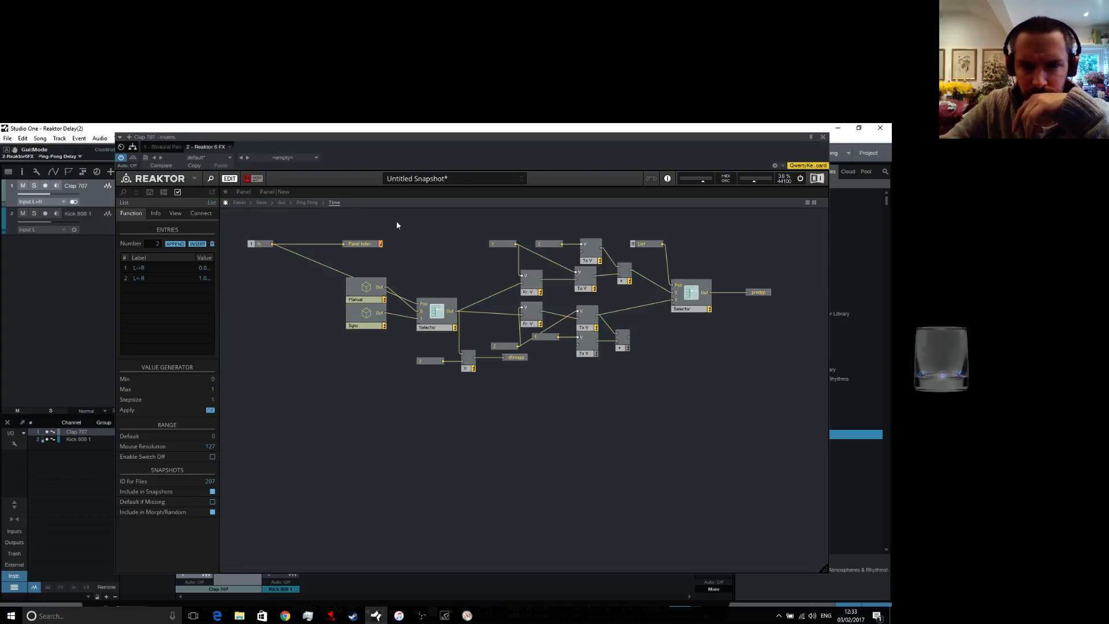
{"action": "mouse_move", "coordinate": [723, 294]}
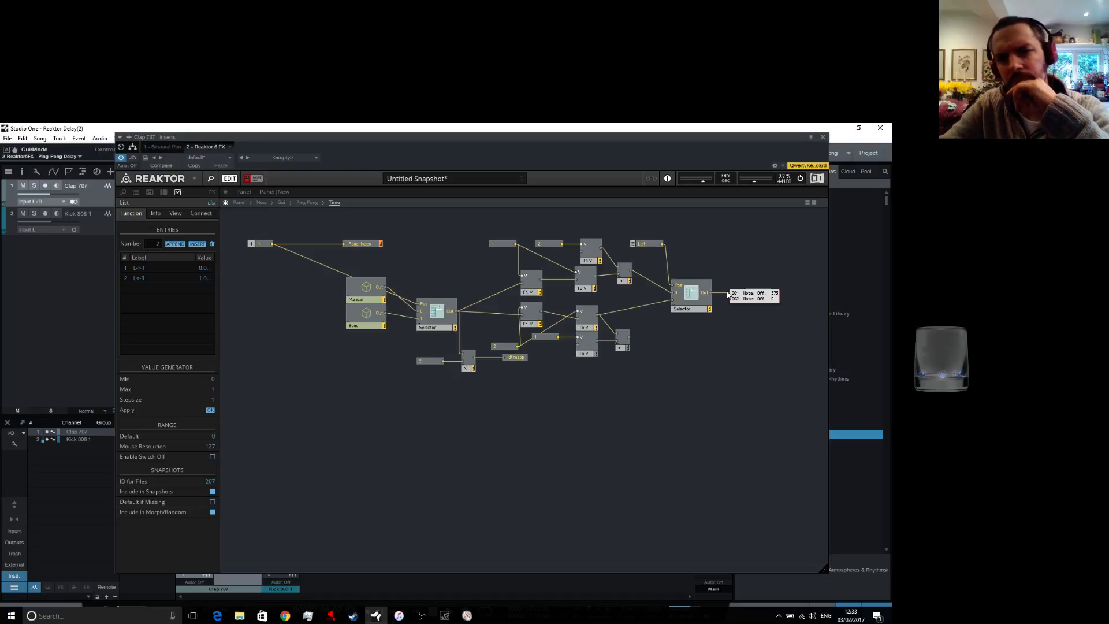
Move the Manual and Sync macros farther away from the first Selector to free up space between them
{"action": "left_click", "coordinate": [691, 295]}
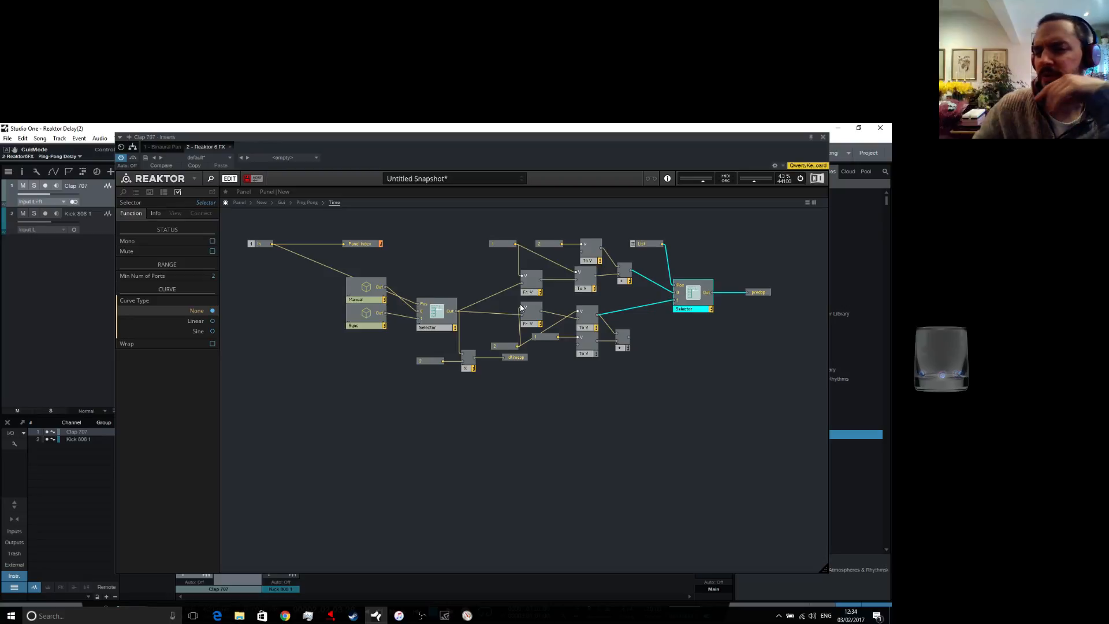
{"action": "mouse_move", "coordinate": [489, 303]}
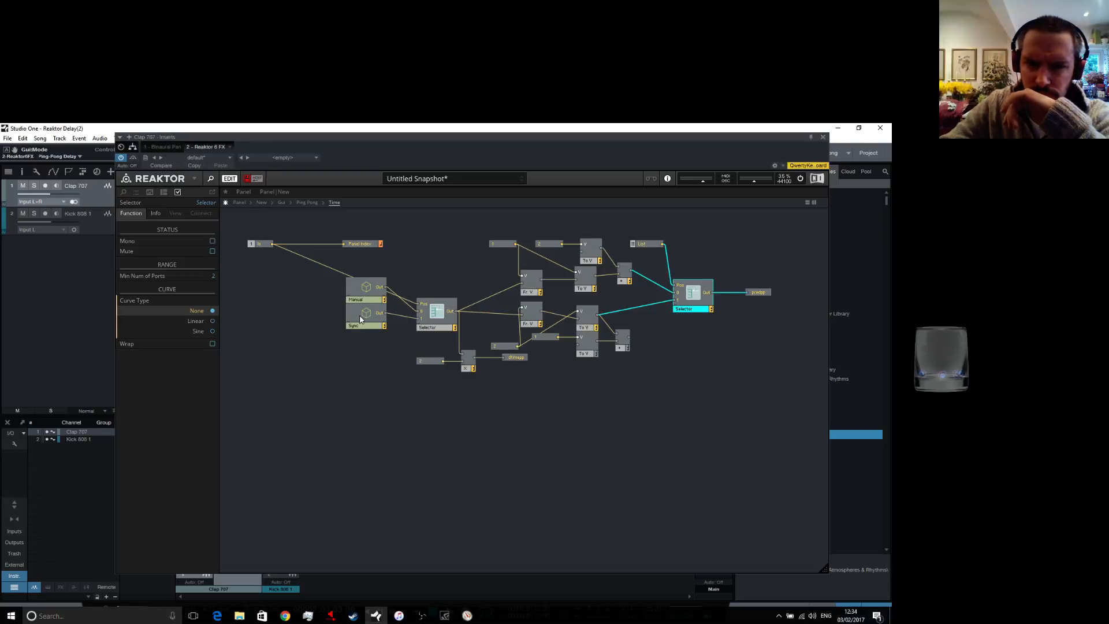
{"action": "mouse_move", "coordinate": [359, 302]}
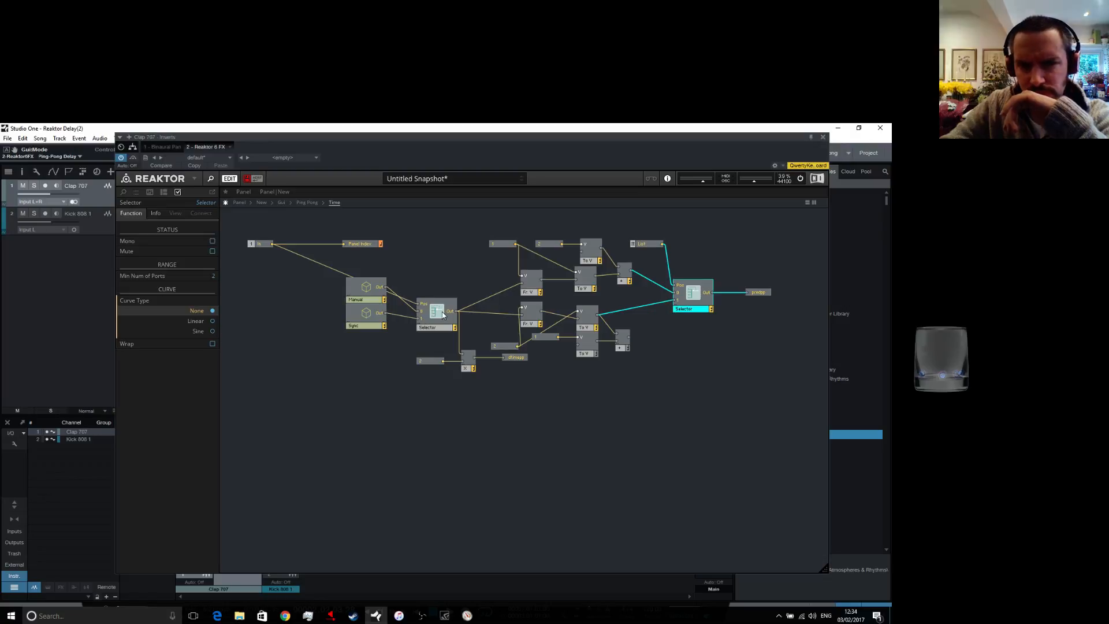
{"action": "left_click_drag", "start_coordinate": [368, 354], "coordinate": [279, 326]}
{"action": "left_click", "coordinate": [383, 377]}
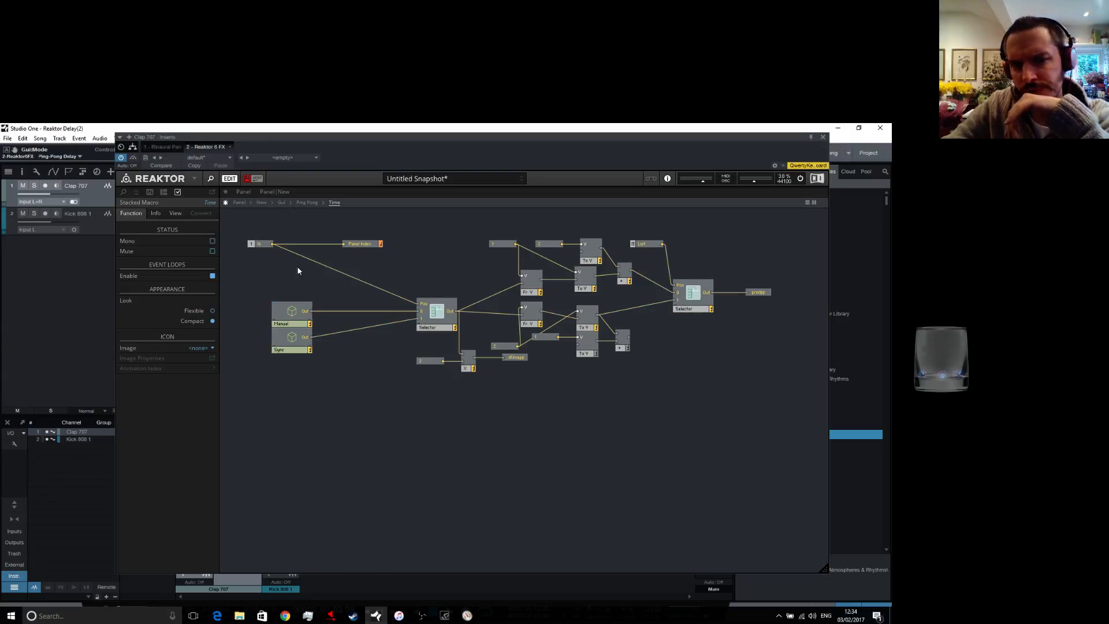
Review the Ping Pong controls on the panel and return through the Gui and Ping Pong macros to the Time structure
{"action": "left_click", "coordinate": [261, 202]}
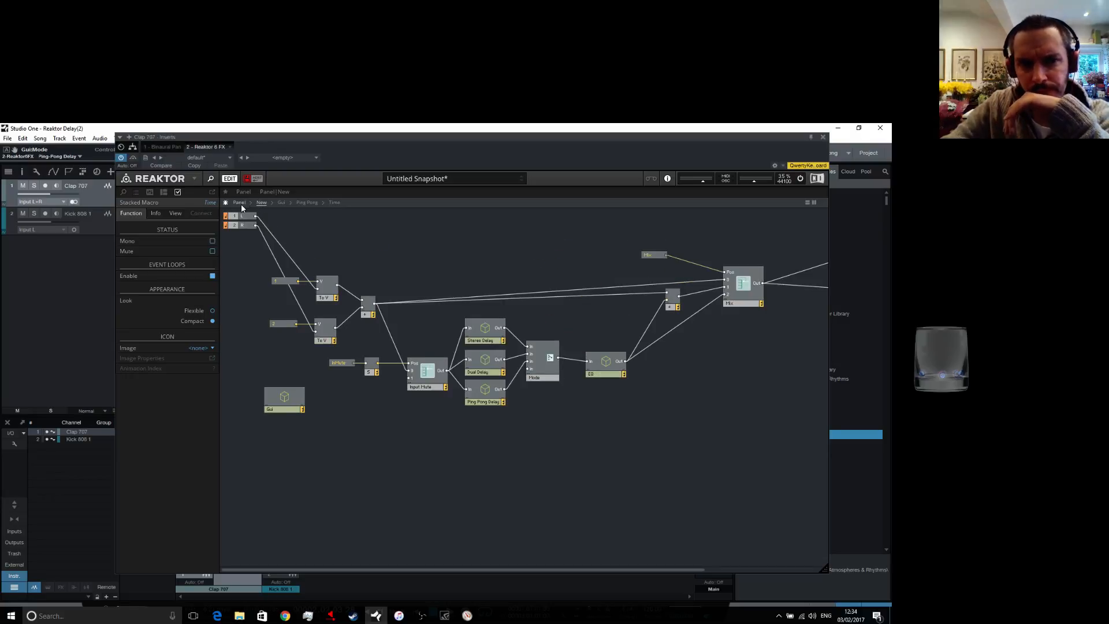
{"action": "left_click", "coordinate": [240, 204]}
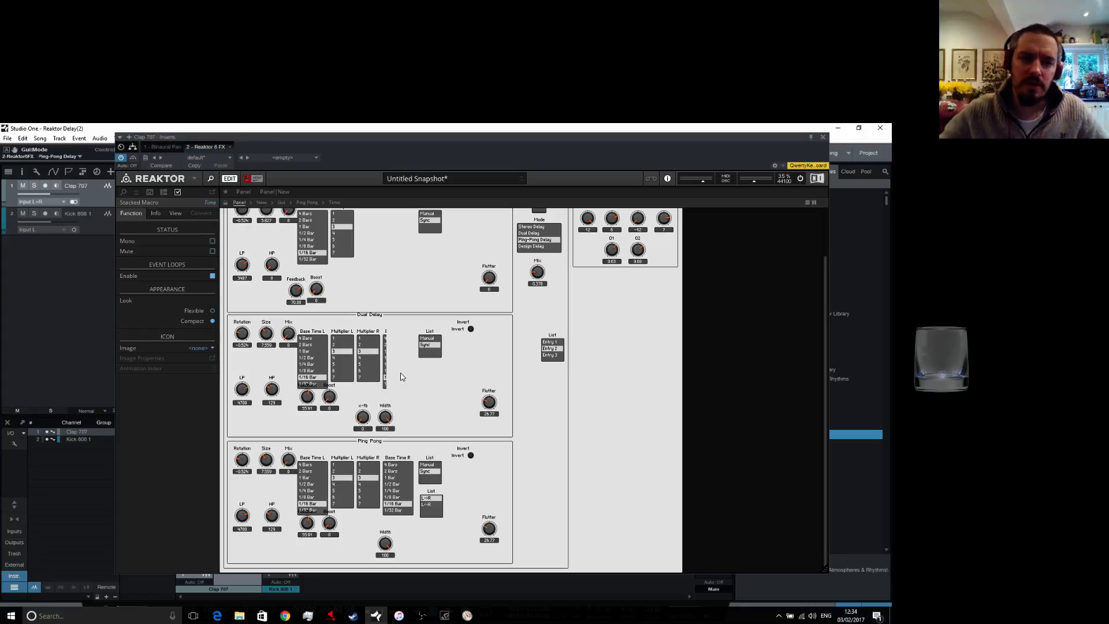
{"action": "left_click", "coordinate": [268, 202]}
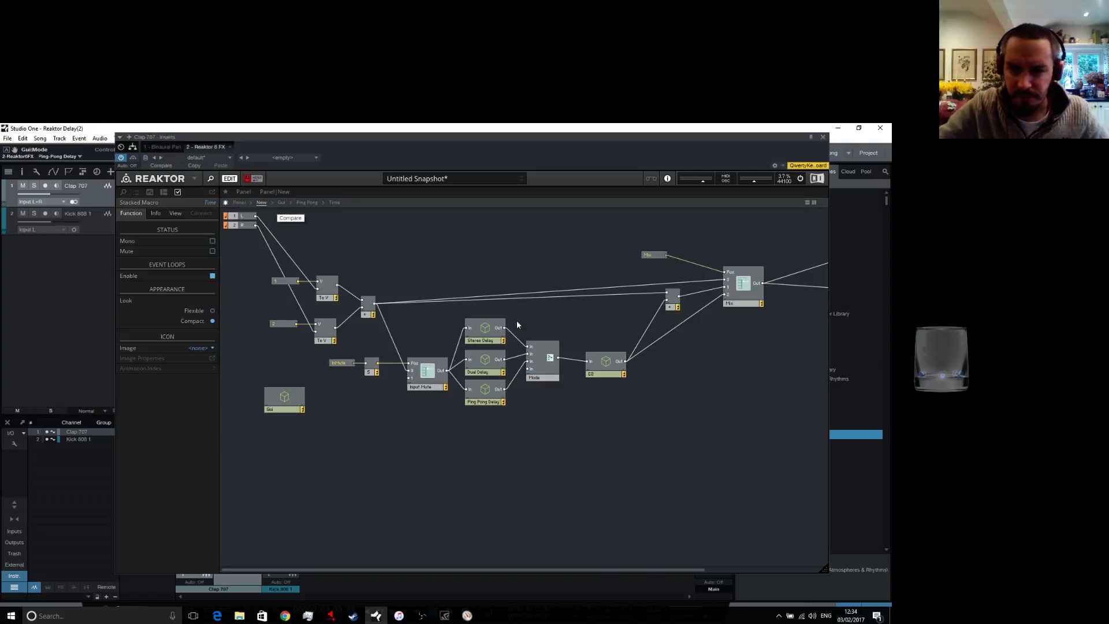
{"action": "double_click", "coordinate": [291, 399]}
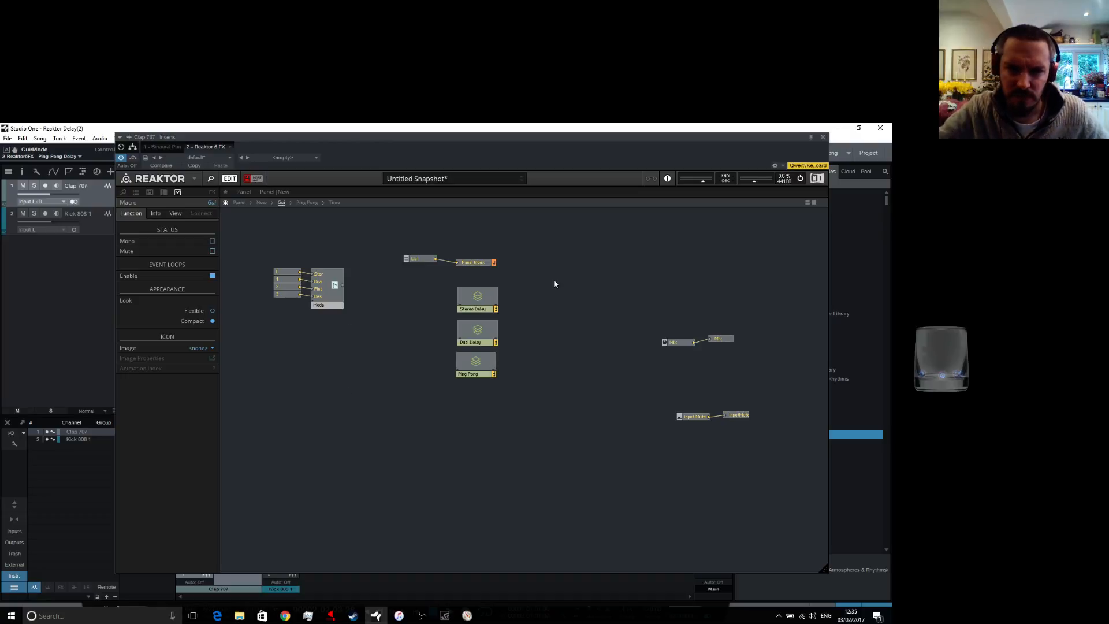
{"action": "double_click", "coordinate": [477, 369]}
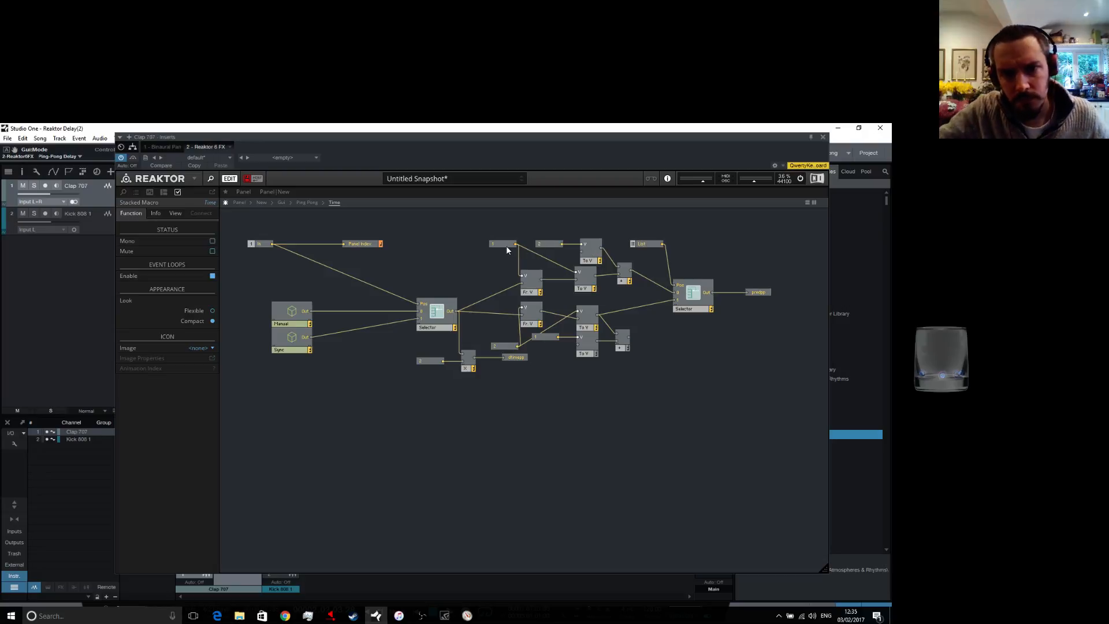
Move the upper constant of 1 next to the upper From Voice module and paste a copy of that From Voice above it
{"action": "left_click_drag", "start_coordinate": [508, 249], "coordinate": [504, 272]}
{"action": "right_click", "coordinate": [534, 291]}
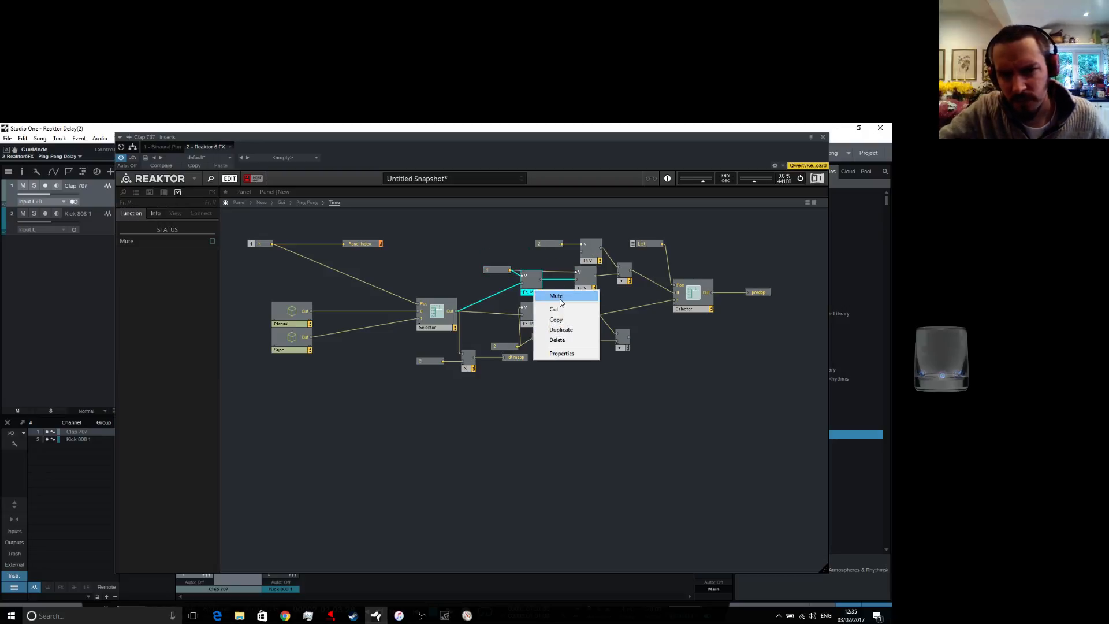
{"action": "left_click", "coordinate": [555, 319]}
{"action": "right_click", "coordinate": [484, 242]}
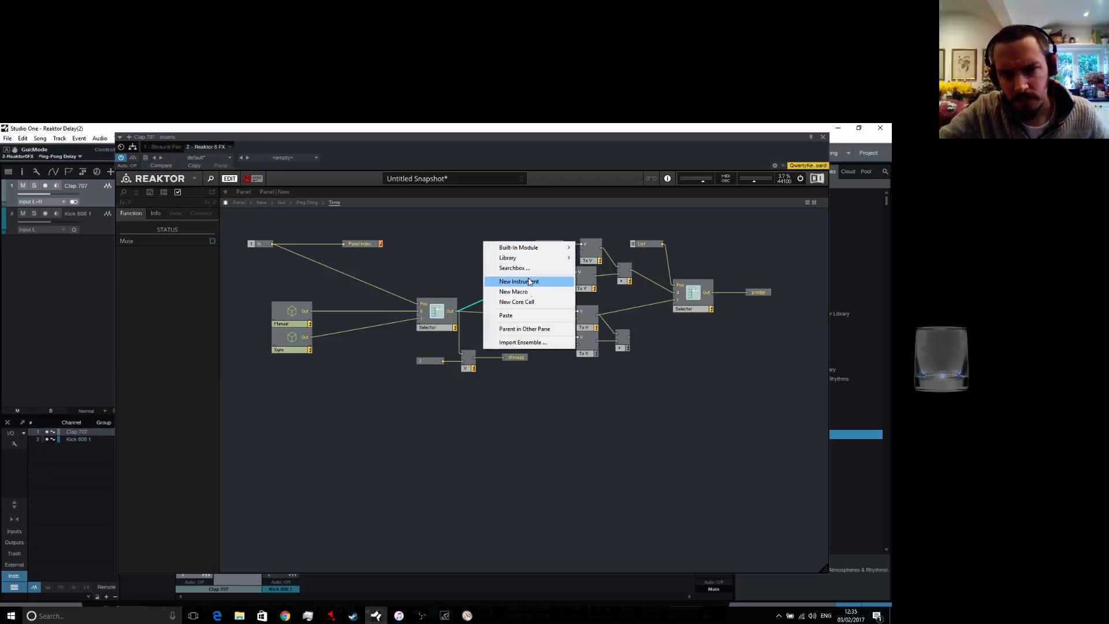
{"action": "left_click", "coordinate": [506, 315]}
{"action": "mouse_move", "coordinate": [496, 256]}
{"action": "left_mouse_down"}
{"action": "mouse_move", "coordinate": [511, 247]}
{"action": "mouse_move", "coordinate": [510, 256]}
{"action": "left_mouse_up"}
Wire the first Selector's output into the copied From Voice and create a constant of 2 on its voice input
{"action": "left_click_drag", "start_coordinate": [460, 311], "coordinate": [501, 244]}
{"action": "right_click", "coordinate": [501, 243]}
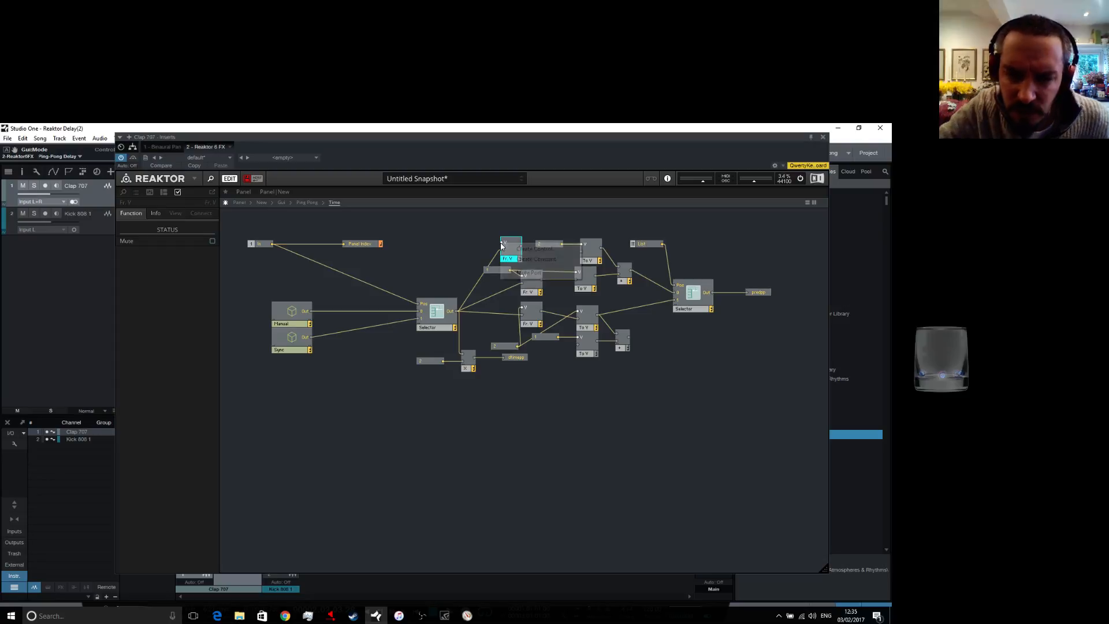
{"action": "left_click", "coordinate": [526, 264]}
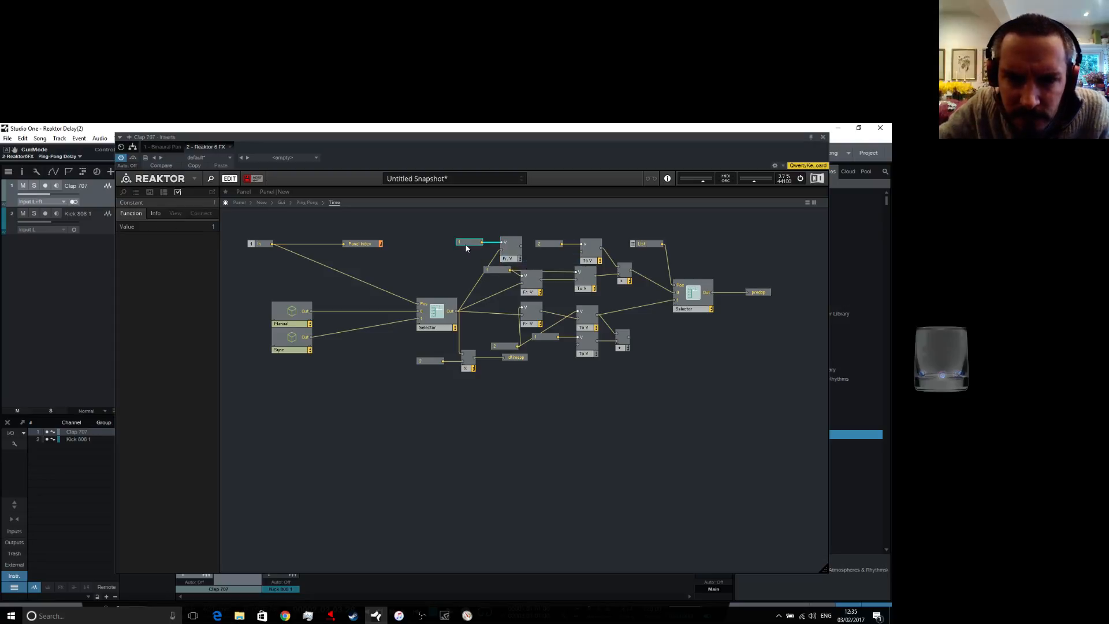
{"action": "type", "text": "2"}
{"action": "key", "text": "Return"}
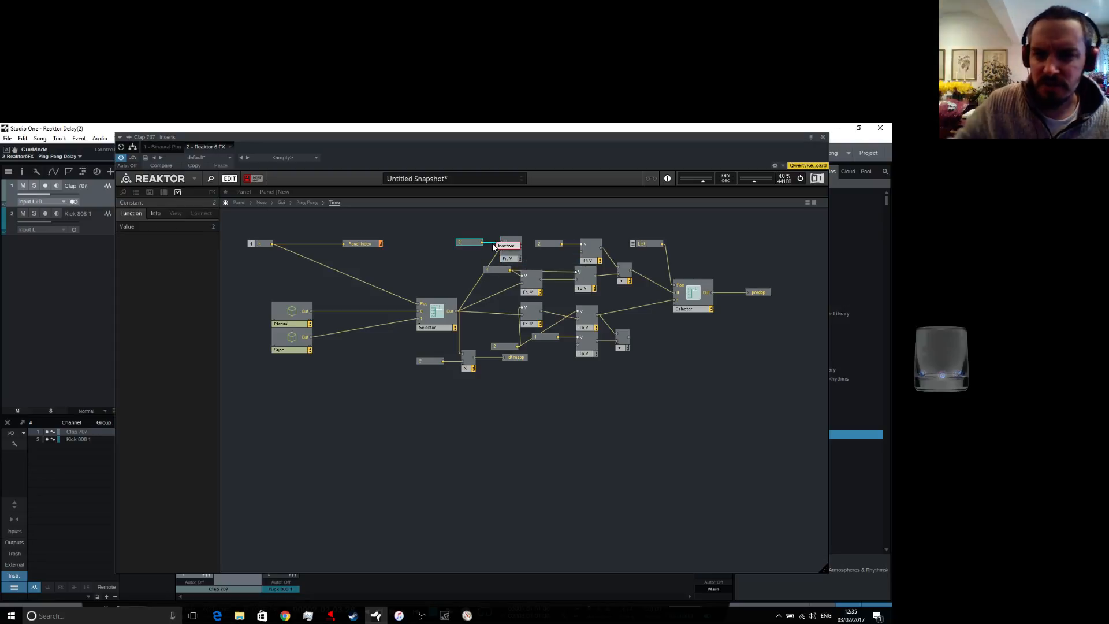
Insert a Multiply module between the upper From Voice modules and the upper To Voice modules
{"action": "right_click", "coordinate": [536, 260]}
{"action": "mouse_move", "coordinate": [577, 268]}
{"action": "mouse_move", "coordinate": [660, 318]}
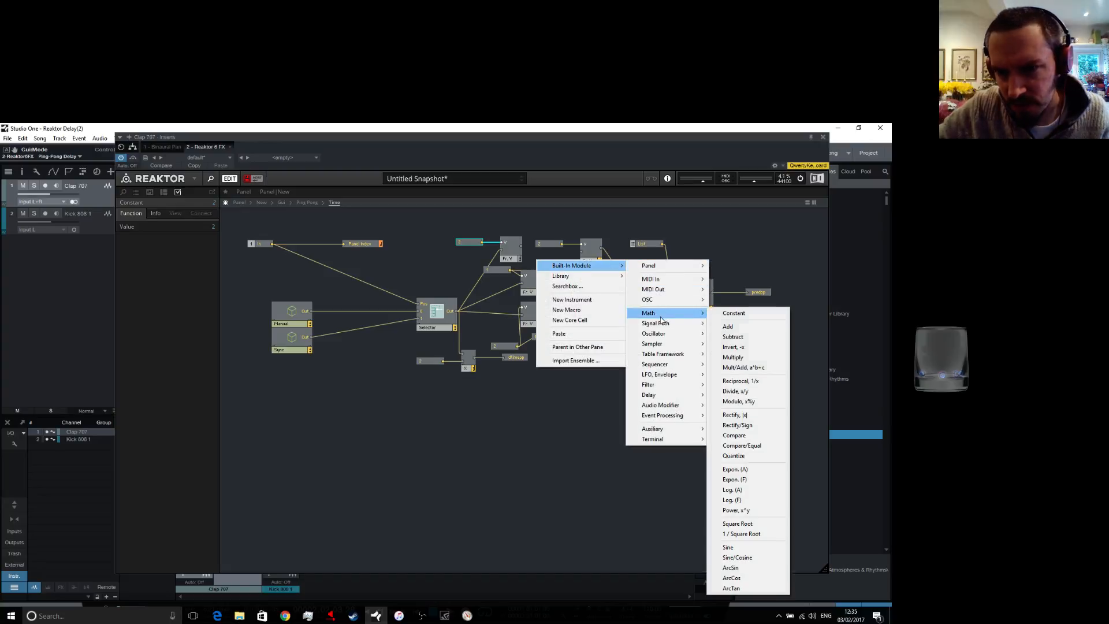
{"action": "left_click", "coordinate": [744, 352]}
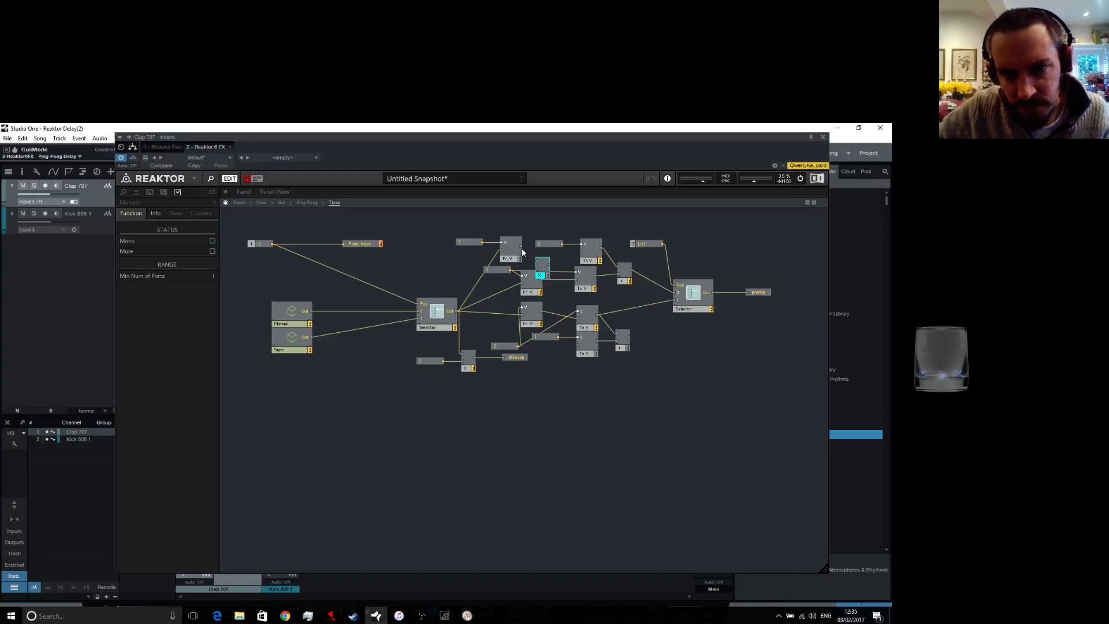
Wire the new Multiply module's output into the uppermost To Voice and set the Multiply module to Mono
{"action": "left_click_drag", "start_coordinate": [548, 266], "coordinate": [582, 251]}
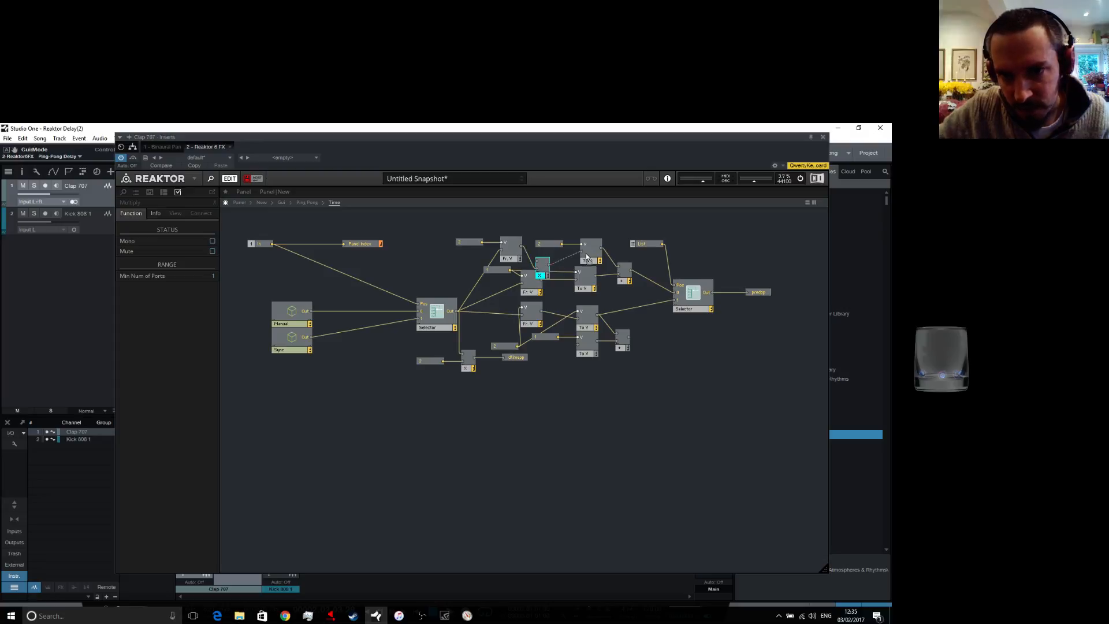
{"action": "left_click", "coordinate": [542, 268]}
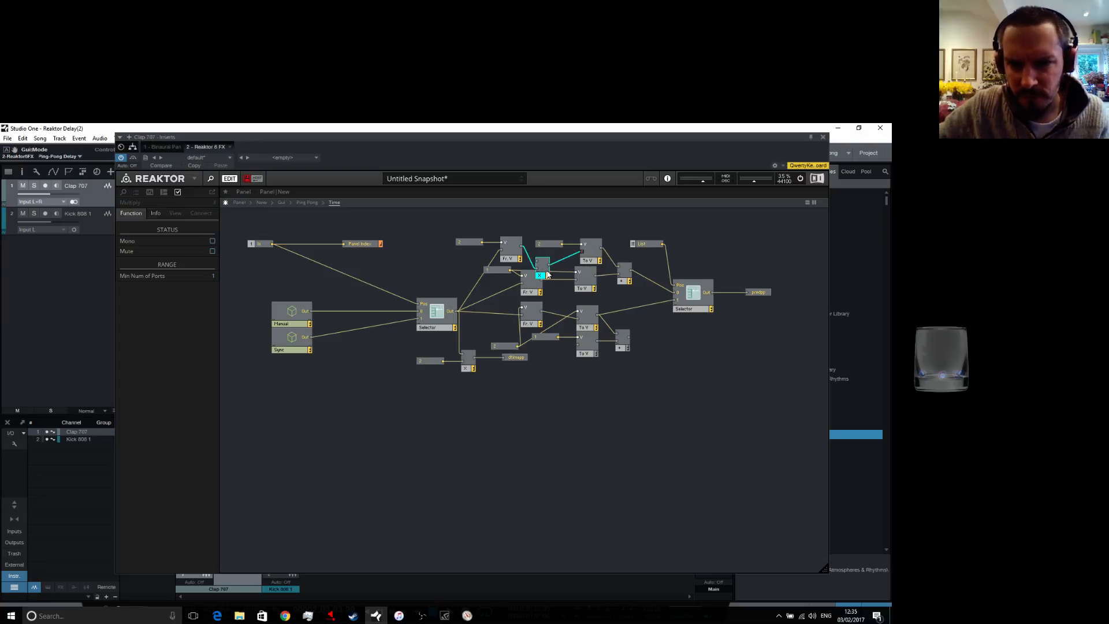
{"action": "left_click", "coordinate": [214, 240]}
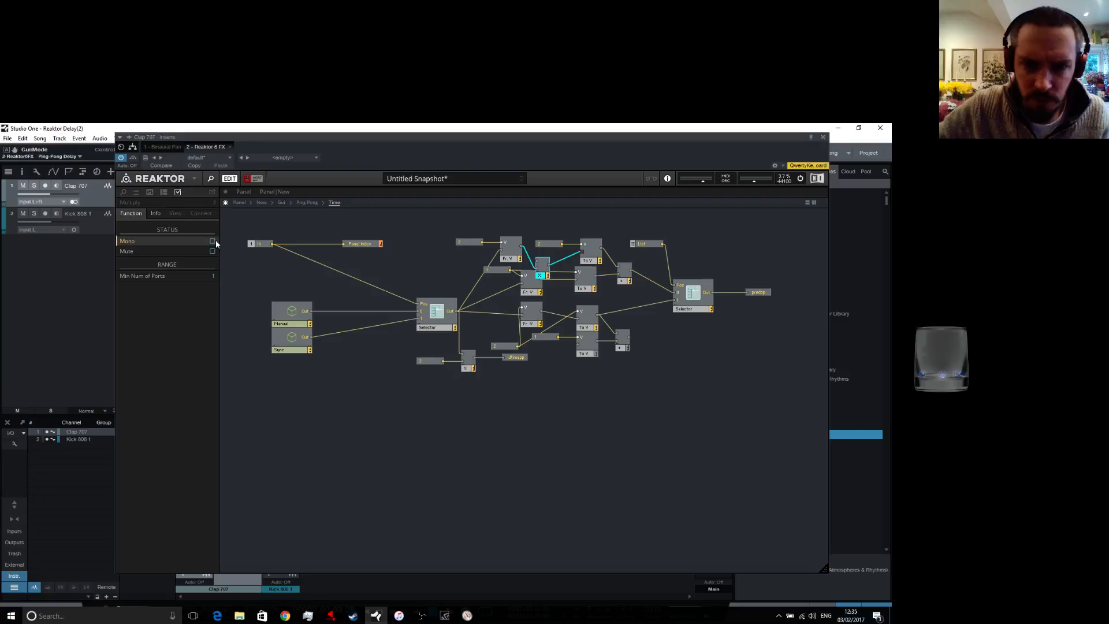
{"action": "left_click", "coordinate": [485, 456]}
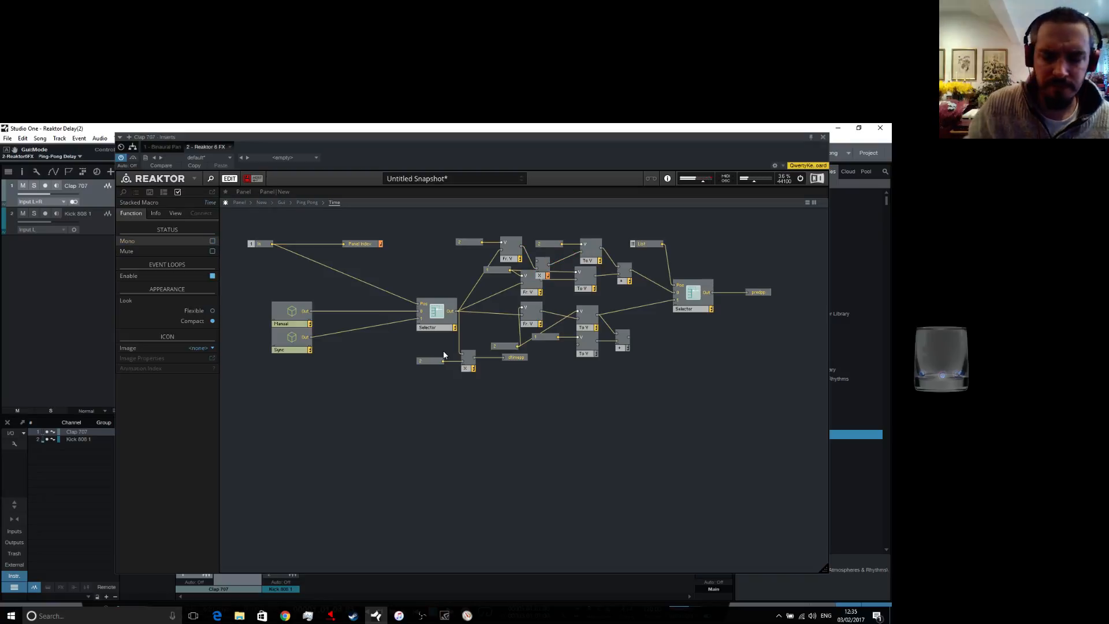
Try both entries of the Ping Pong direction list on the panel, ending on the first one
{"action": "left_click", "coordinate": [263, 202]}
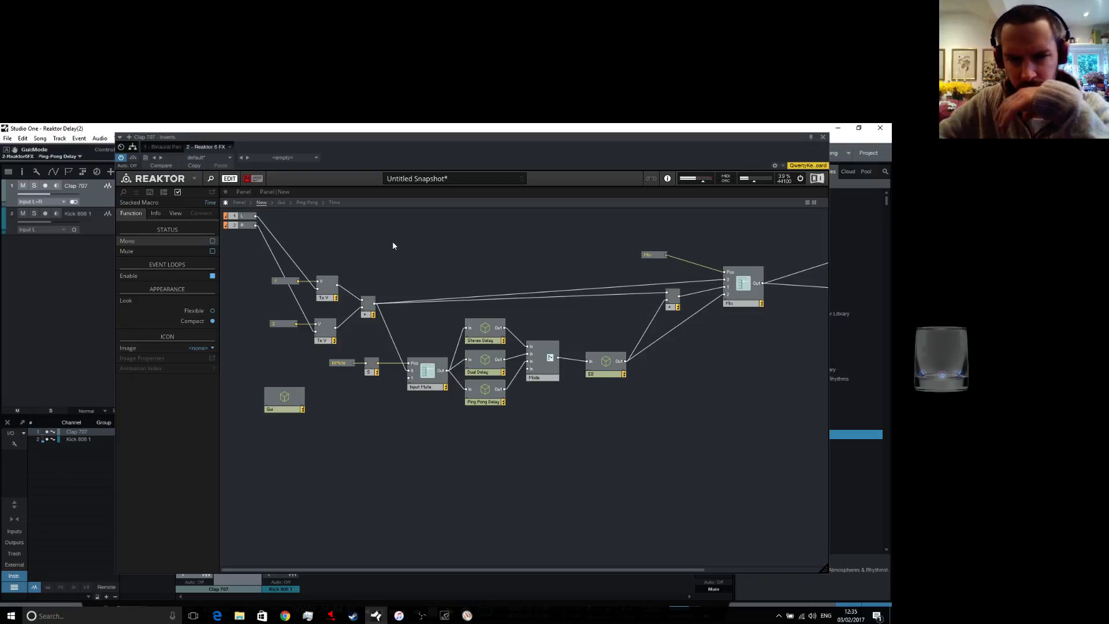
{"action": "left_click", "coordinate": [392, 242]}
{"action": "left_click", "coordinate": [239, 202]}
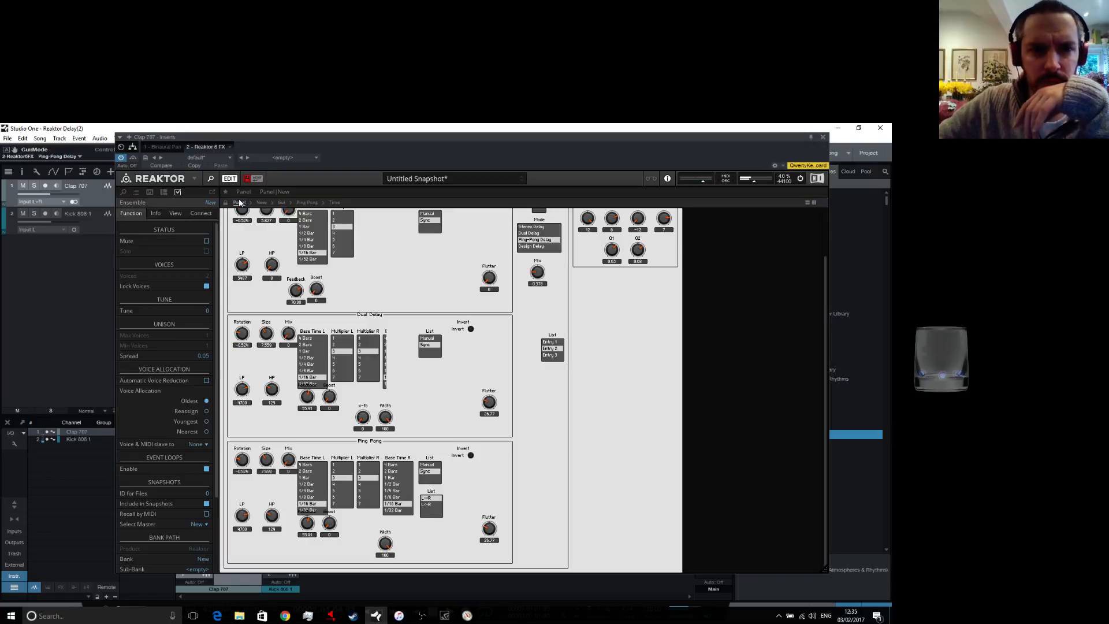
{"action": "left_click", "coordinate": [432, 504]}
{"action": "left_click", "coordinate": [429, 498]}
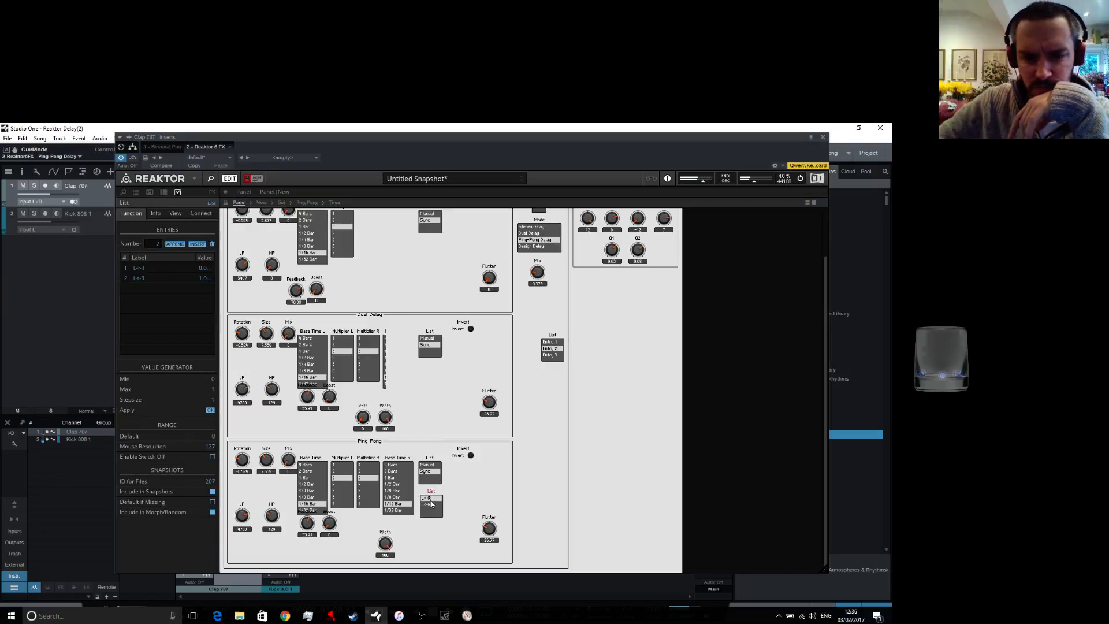
{"action": "left_click", "coordinate": [244, 191]}
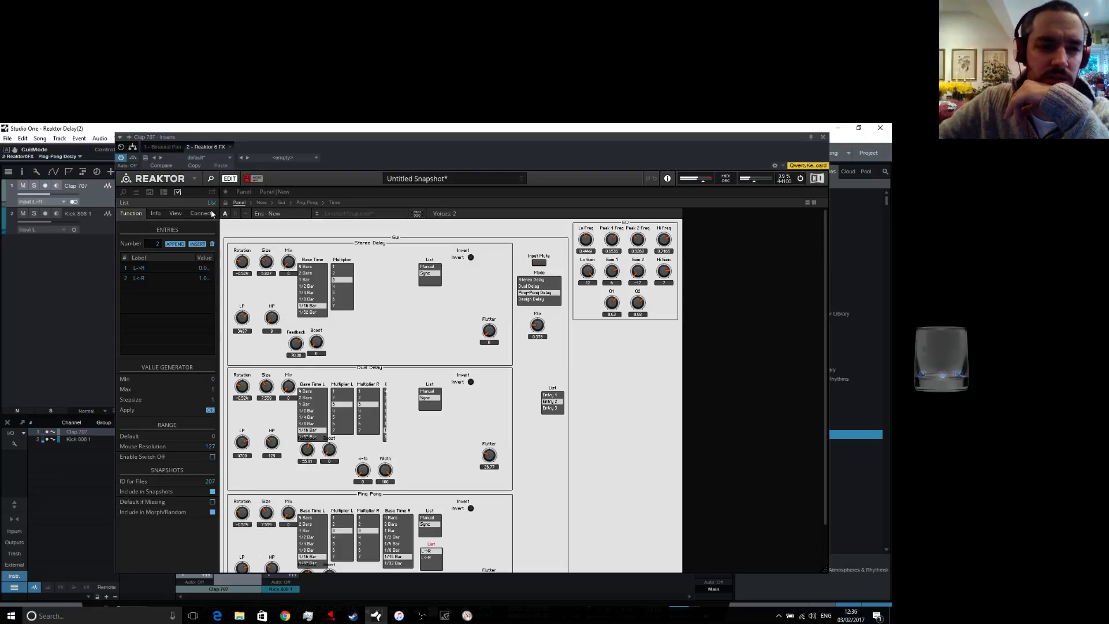
Return to the Ping Pong Time macro and check the per-voice values around the upper To Voice modules and second Selector
{"action": "left_click", "coordinate": [260, 202]}
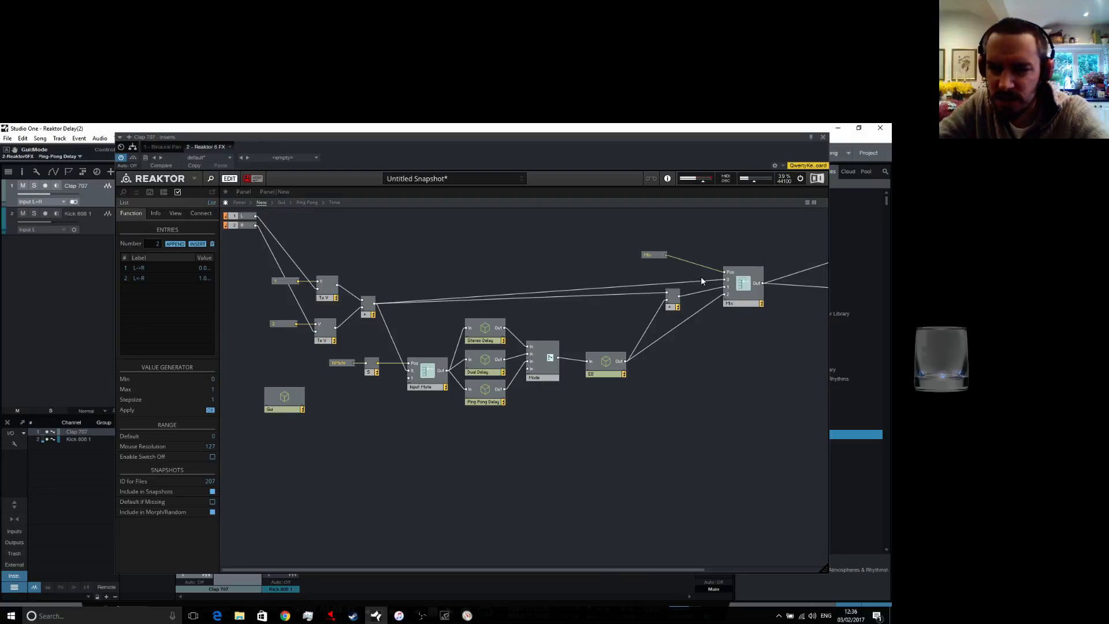
{"action": "left_click_drag", "start_coordinate": [539, 569], "coordinate": [489, 543]}
{"action": "left_click", "coordinate": [335, 203]}
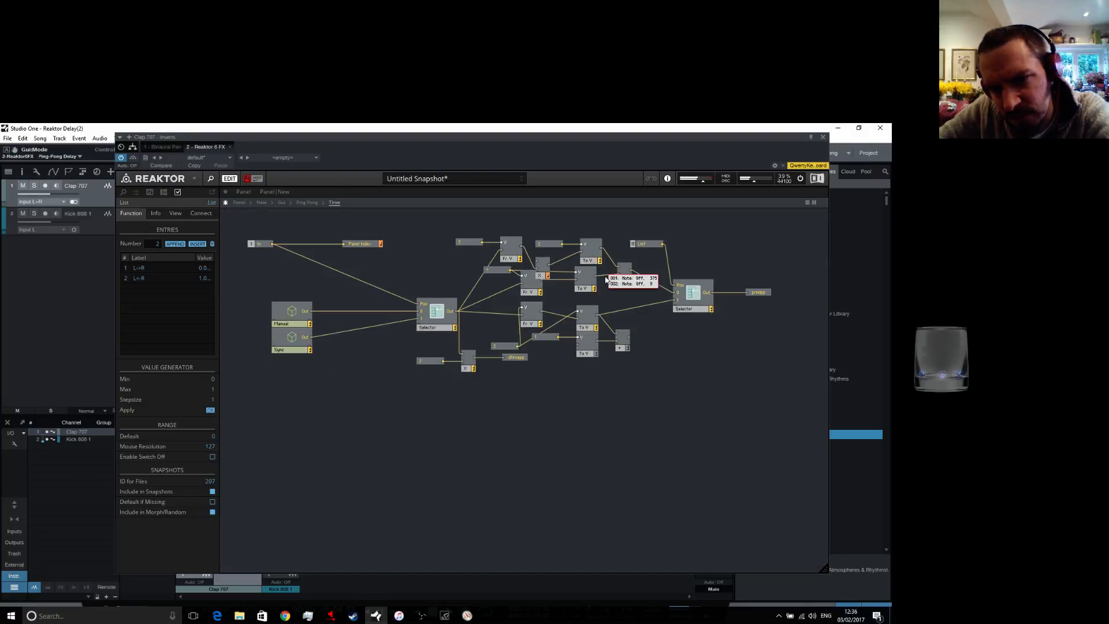
{"action": "mouse_move", "coordinate": [655, 285]}
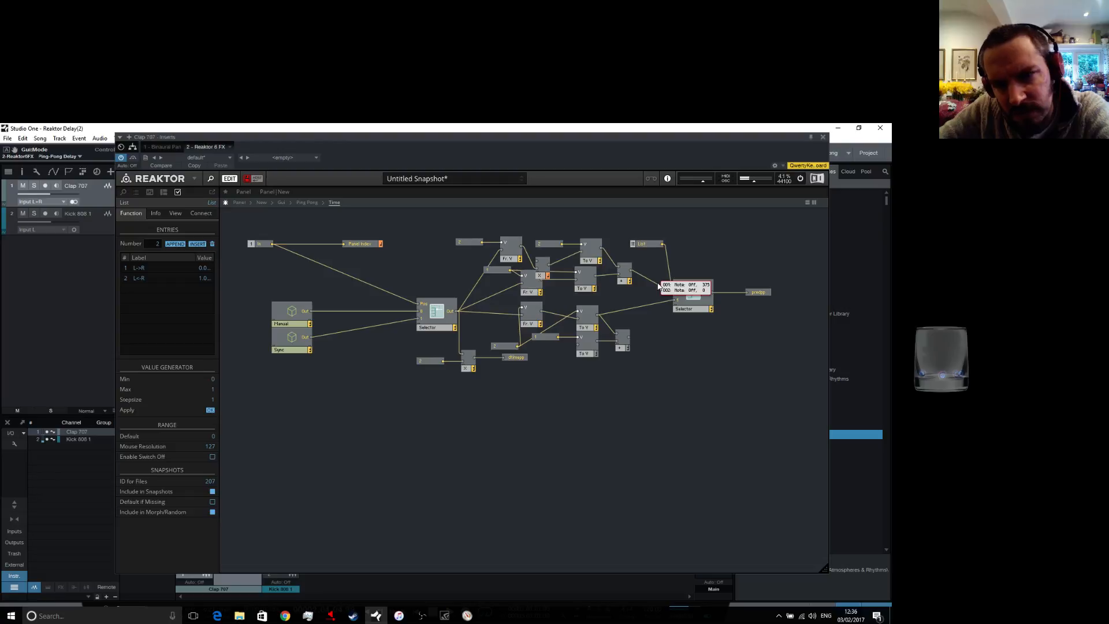
{"action": "mouse_move", "coordinate": [732, 293]}
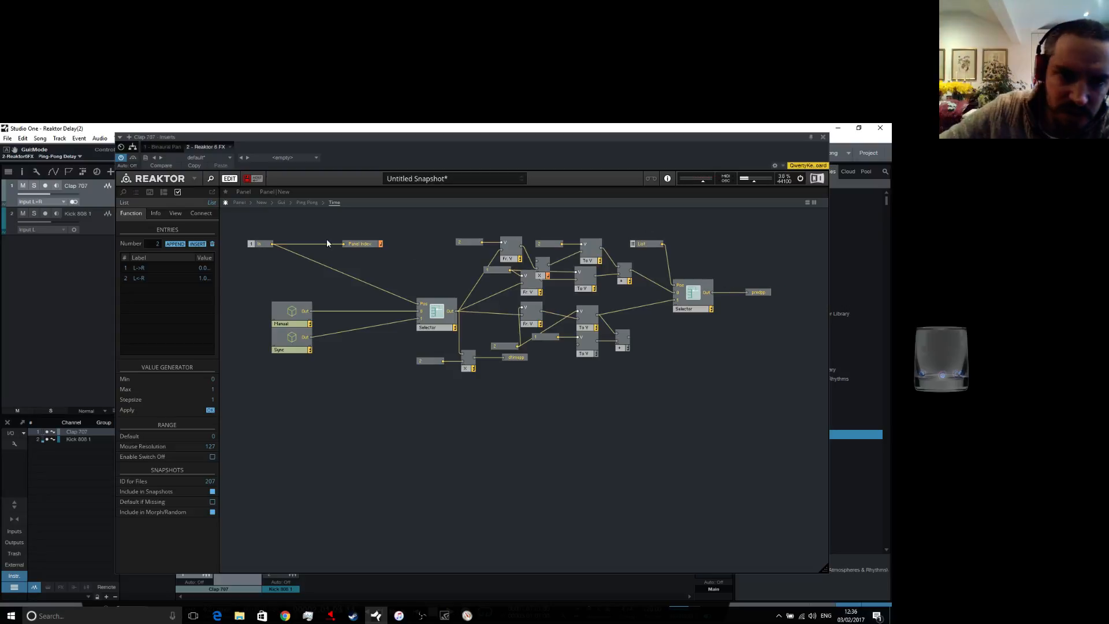
Open the Ping Pong Delay macro and check the per-voice values leaving the upper Single Delay
{"action": "left_click", "coordinate": [260, 203]}
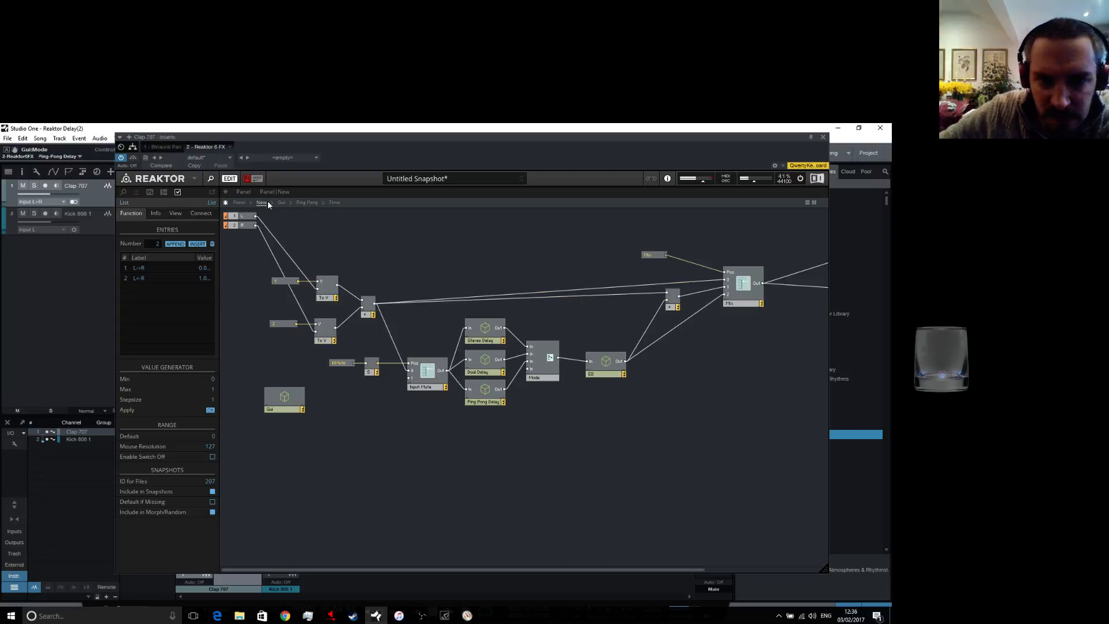
{"action": "left_click", "coordinate": [241, 202]}
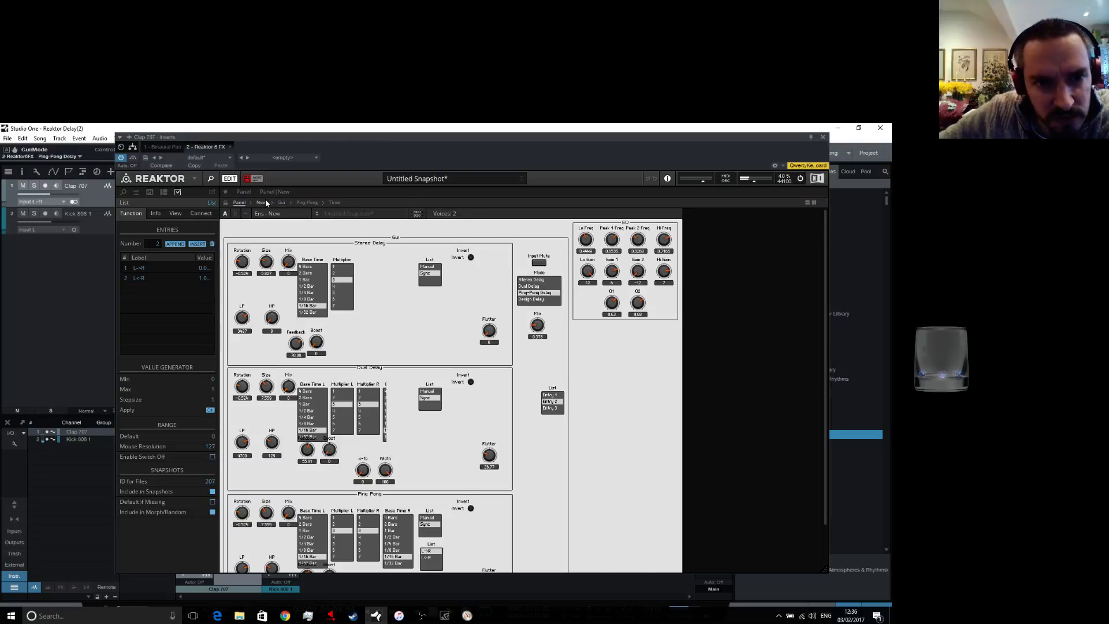
{"action": "left_click", "coordinate": [261, 202]}
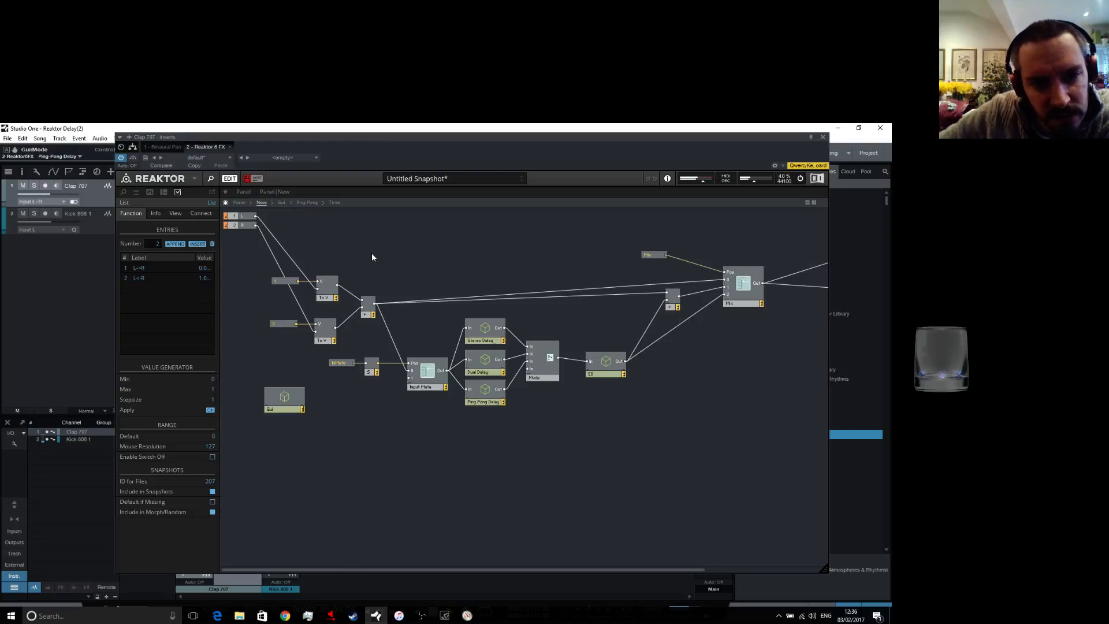
{"action": "left_click", "coordinate": [486, 391]}
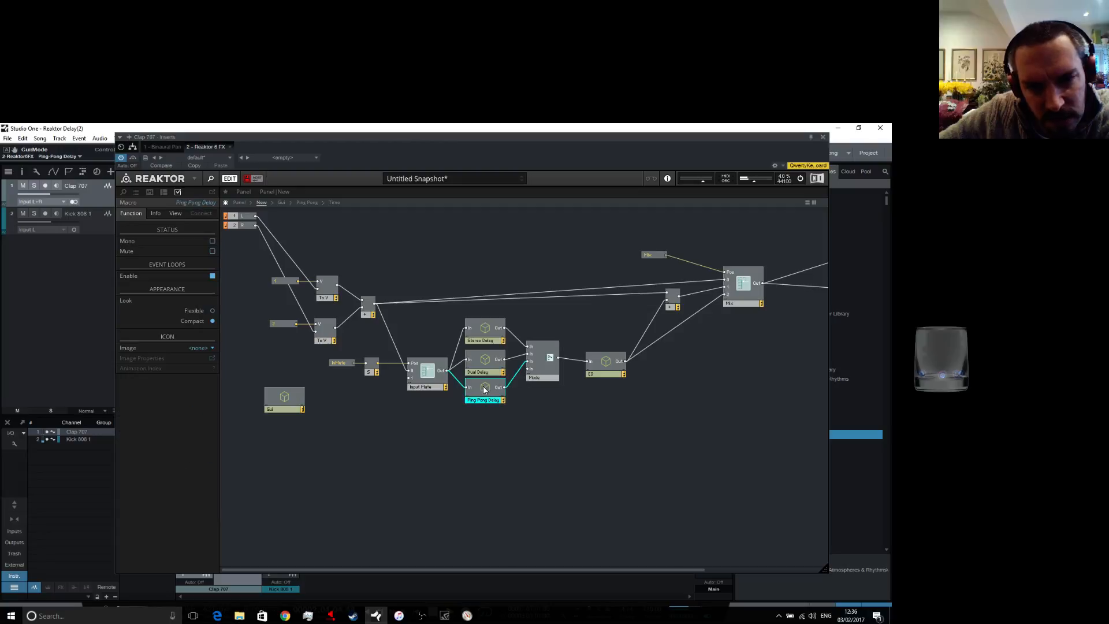
{"action": "double_click", "coordinate": [485, 390]}
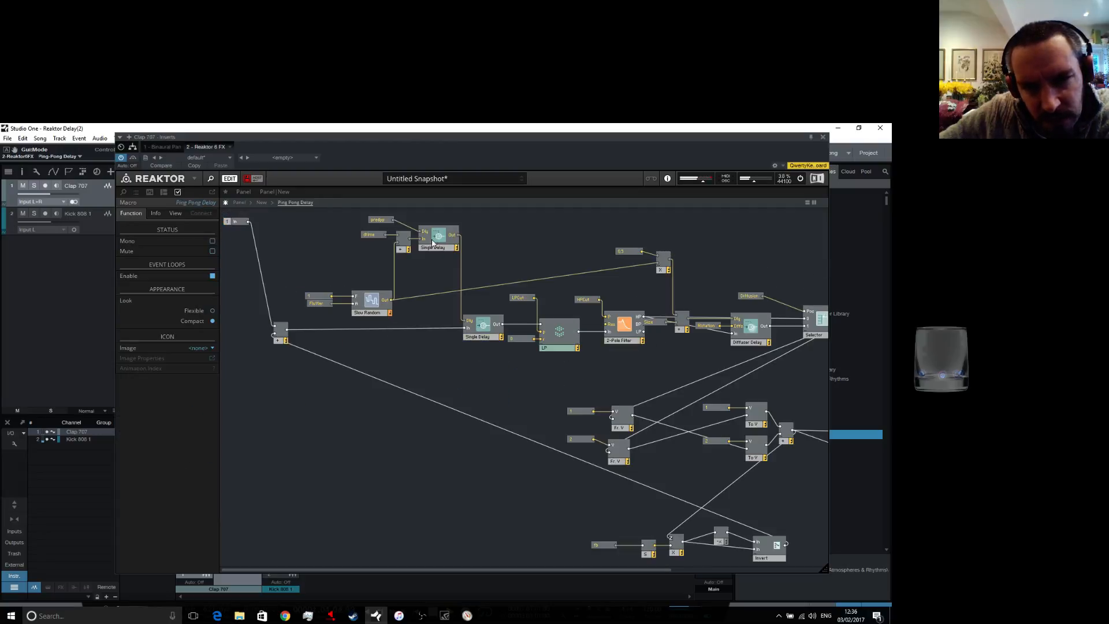
{"action": "mouse_move", "coordinate": [463, 277]}
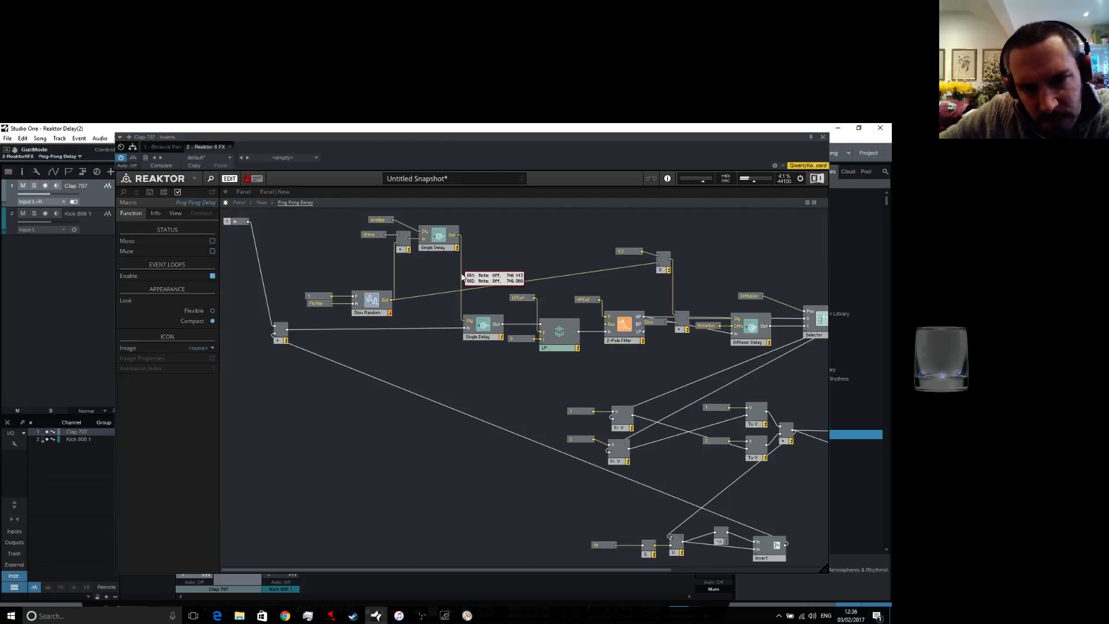
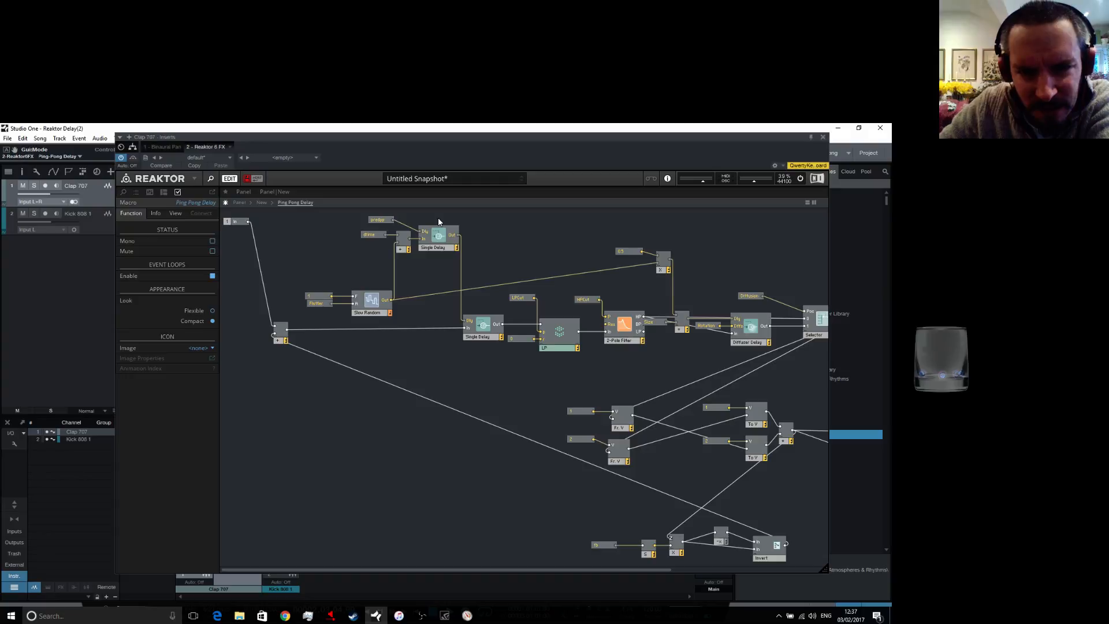
Compare with the delay wiring inside the Dual Delay macro and return to the Ping Pong Delay structure
{"action": "left_click", "coordinate": [261, 202]}
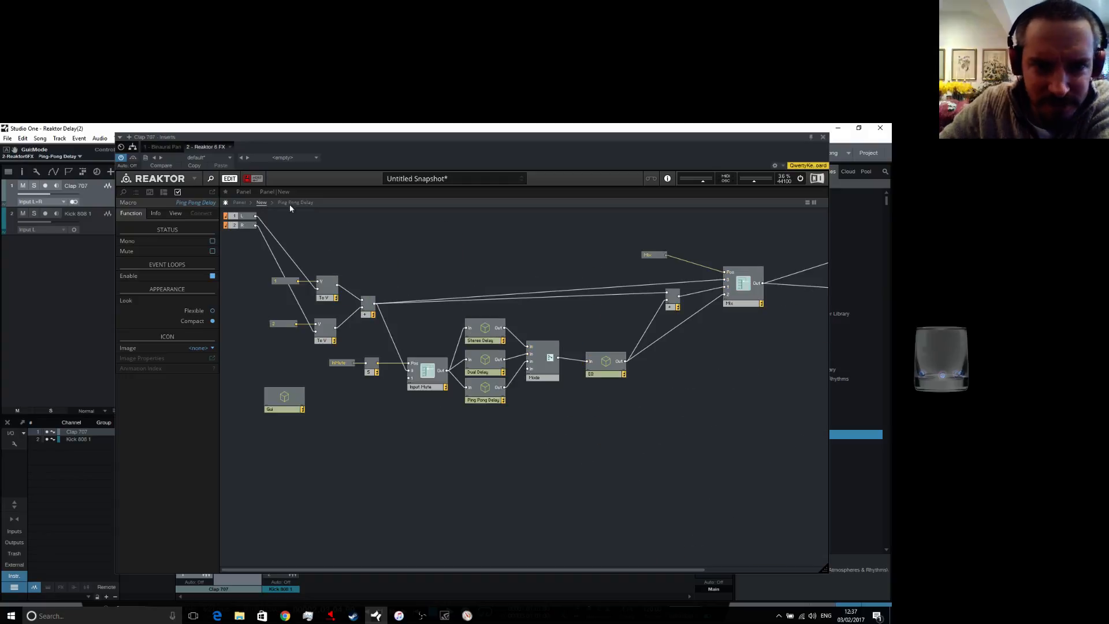
{"action": "double_click", "coordinate": [484, 369]}
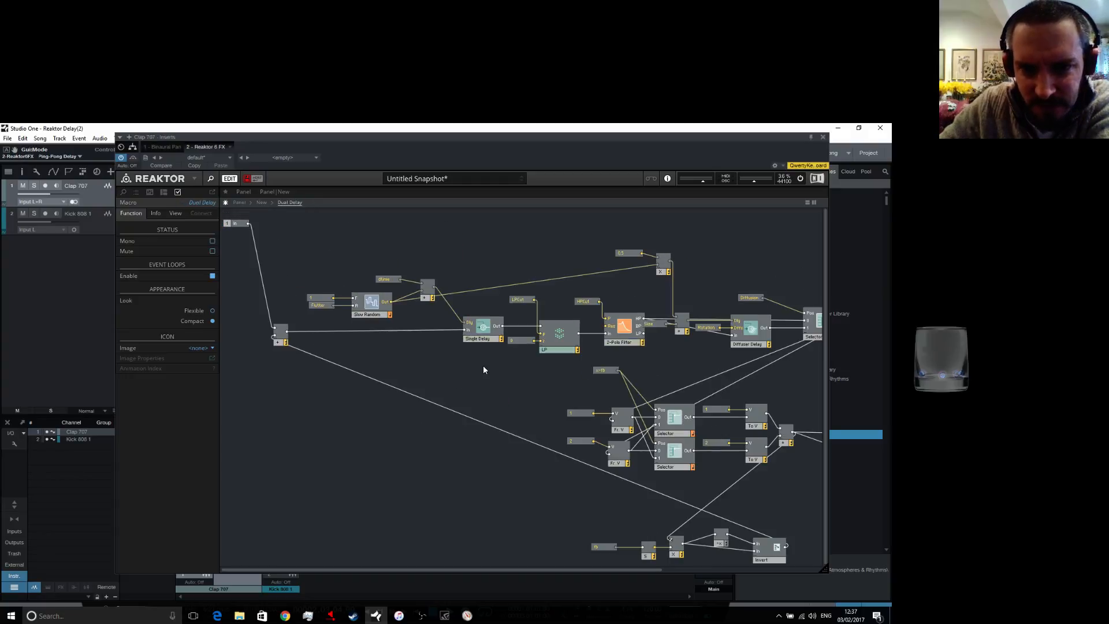
{"action": "double_click", "coordinate": [426, 368]}
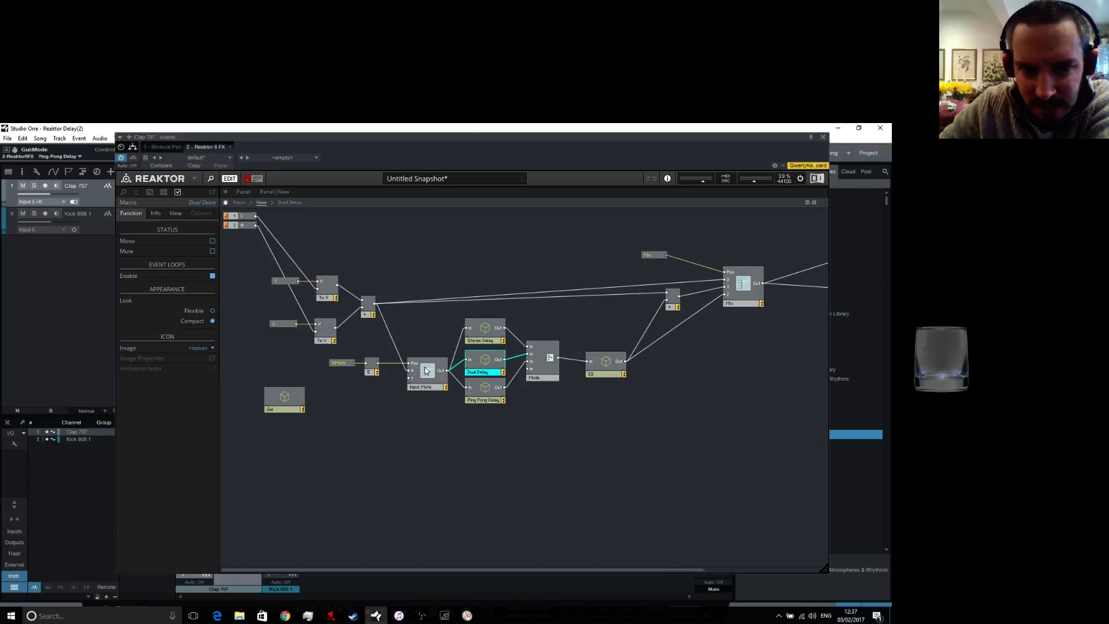
{"action": "double_click", "coordinate": [482, 388]}
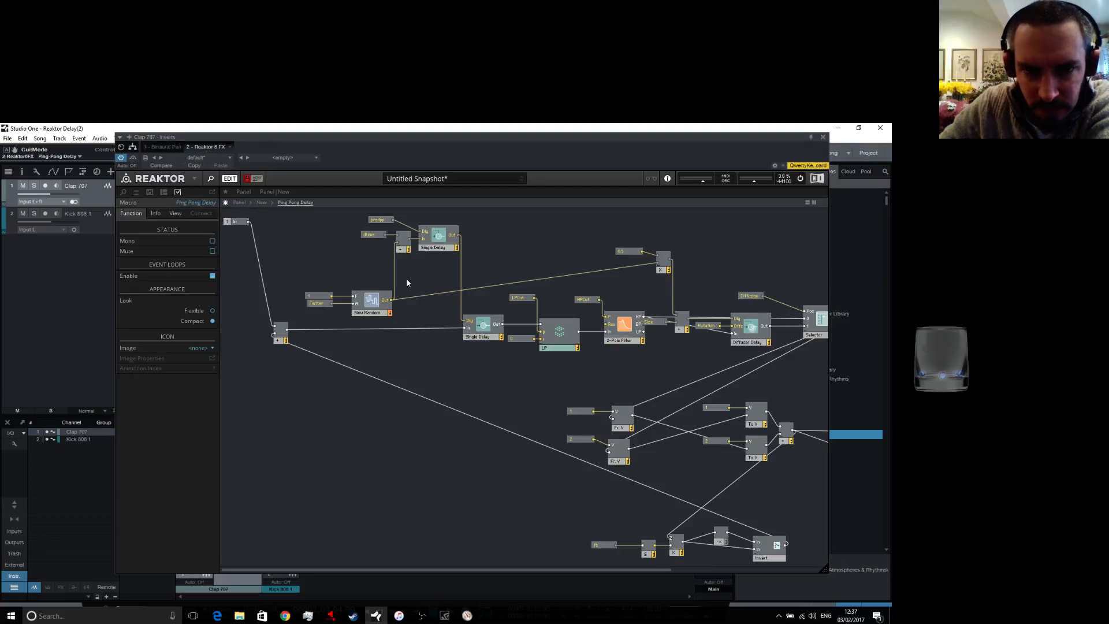
Rewire the upper Single Delay between the input Add and main Single Delay, place its predpp receive beside it and check the pre-delay values
{"action": "left_click_drag", "start_coordinate": [409, 242], "coordinate": [391, 354]}
{"action": "left_click_drag", "start_coordinate": [287, 332], "coordinate": [465, 328]}
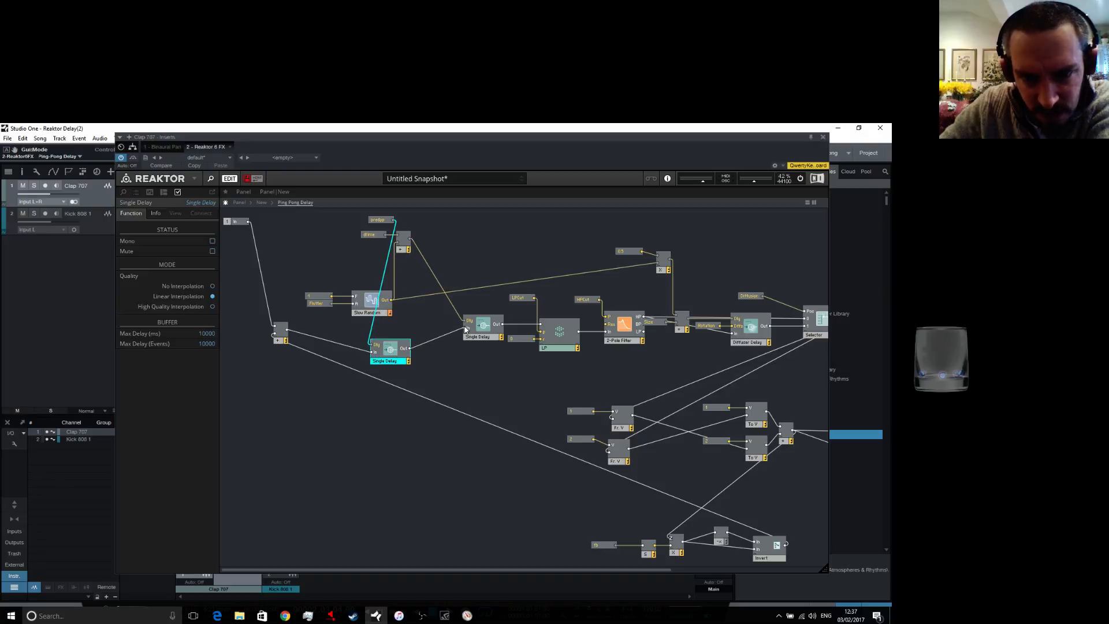
{"action": "left_click_drag", "start_coordinate": [384, 221], "coordinate": [329, 334]}
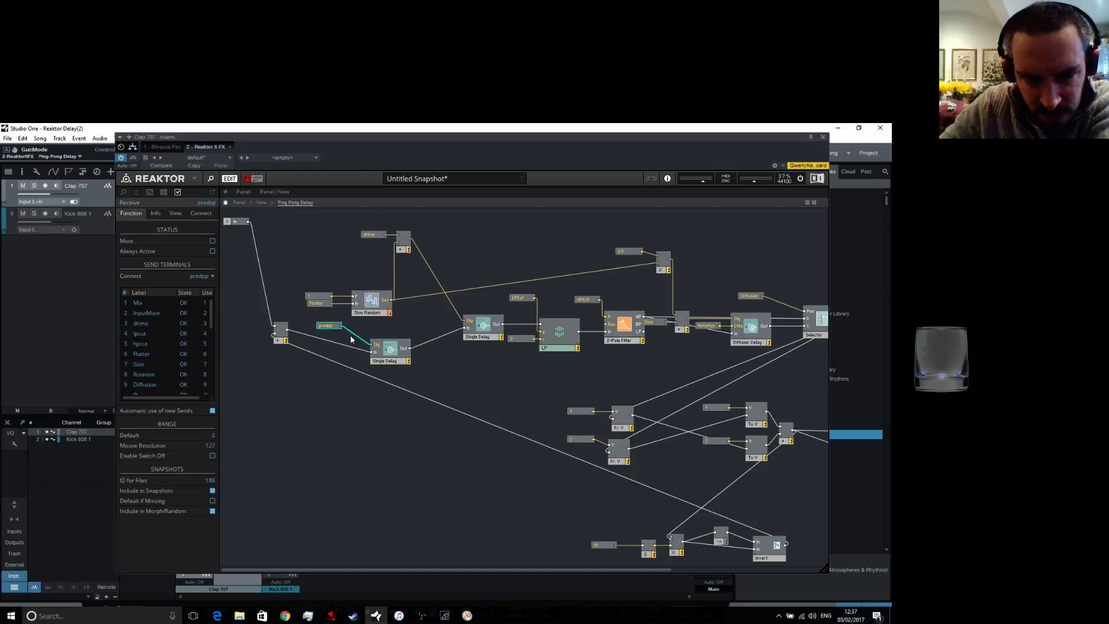
{"action": "left_click_drag", "start_coordinate": [384, 360], "coordinate": [385, 351]}
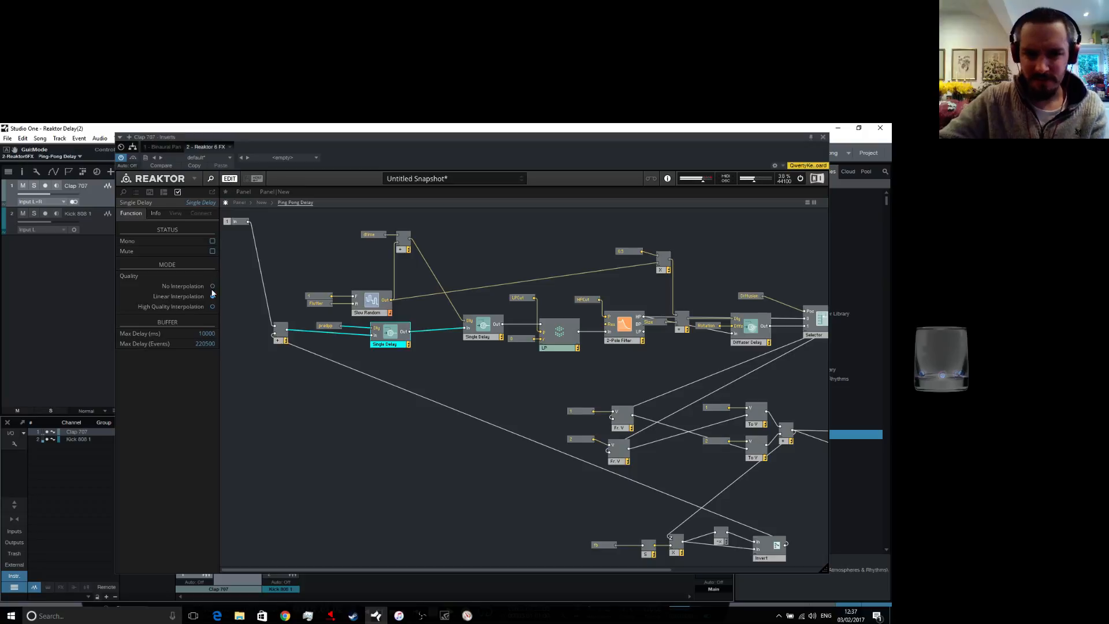
{"action": "mouse_move", "coordinate": [320, 330]}
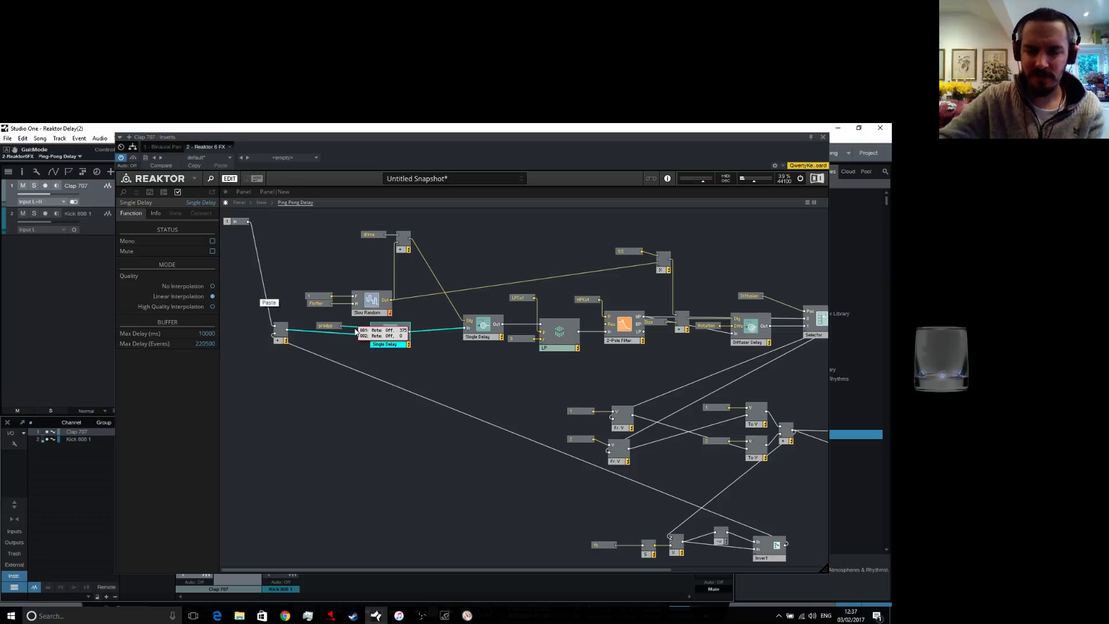
{"action": "mouse_move", "coordinate": [367, 311]}
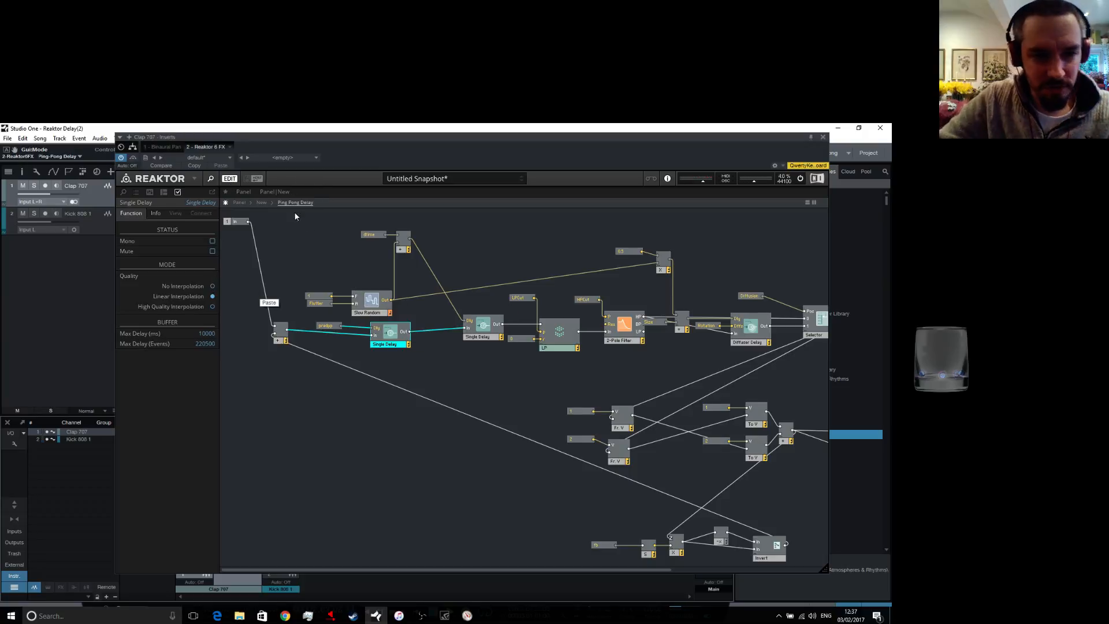
On the Ping Pong panel, set Flutter and HP to 0, keep the first direction entry, and raise Feedback to about 80 and LP near maximum
{"action": "left_click", "coordinate": [240, 203]}
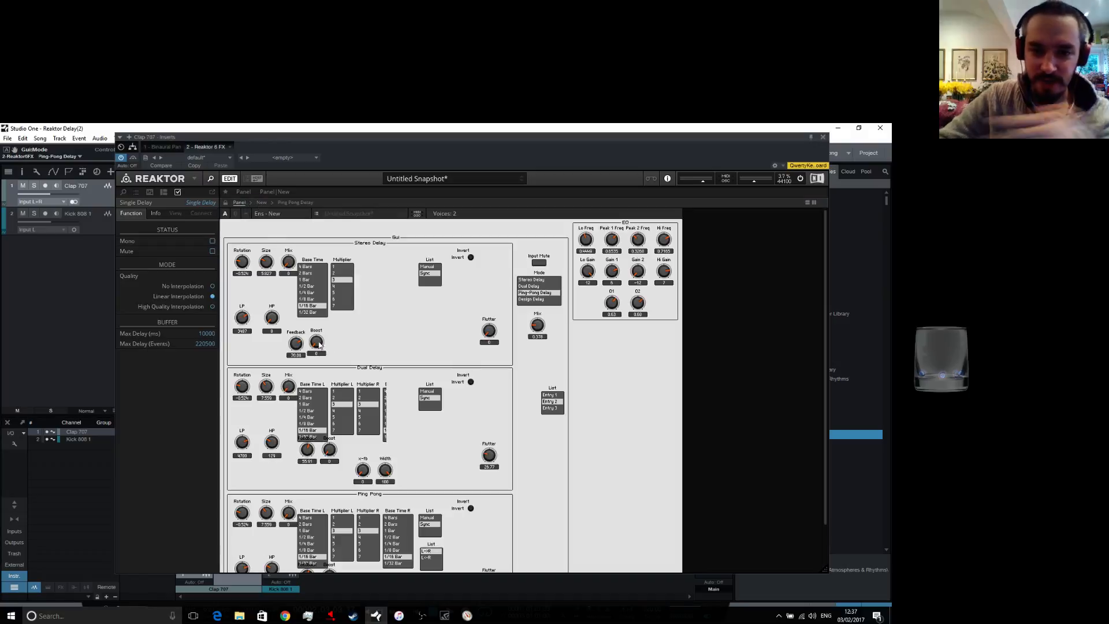
{"action": "scroll", "coordinate": [378, 351], "scroll_direction": "down", "scroll_amount": 2}
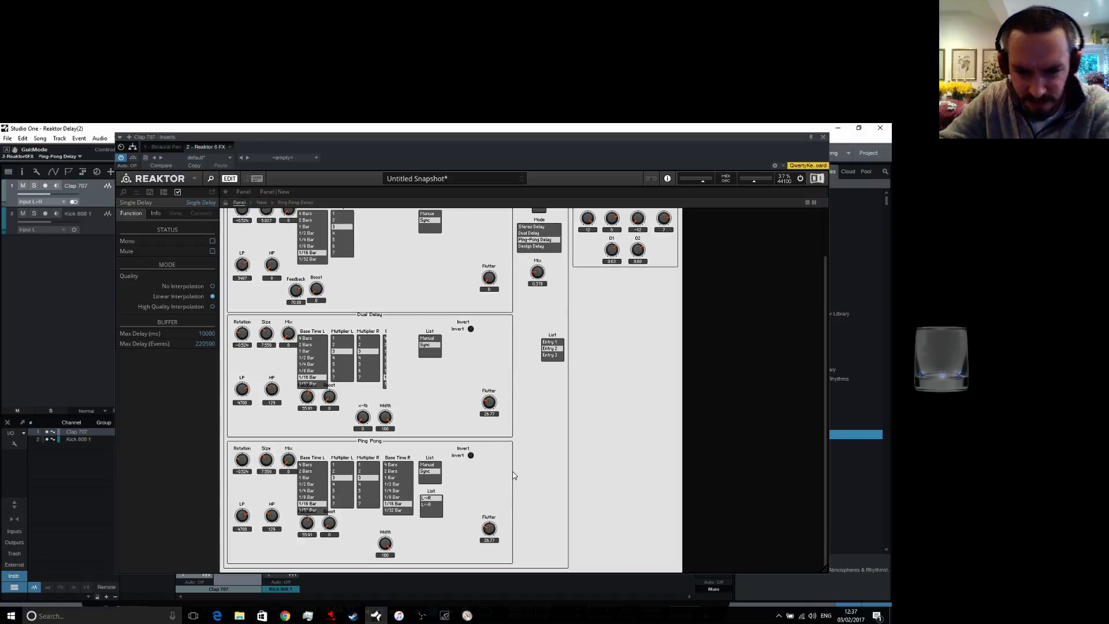
{"action": "mouse_move", "coordinate": [513, 472]}
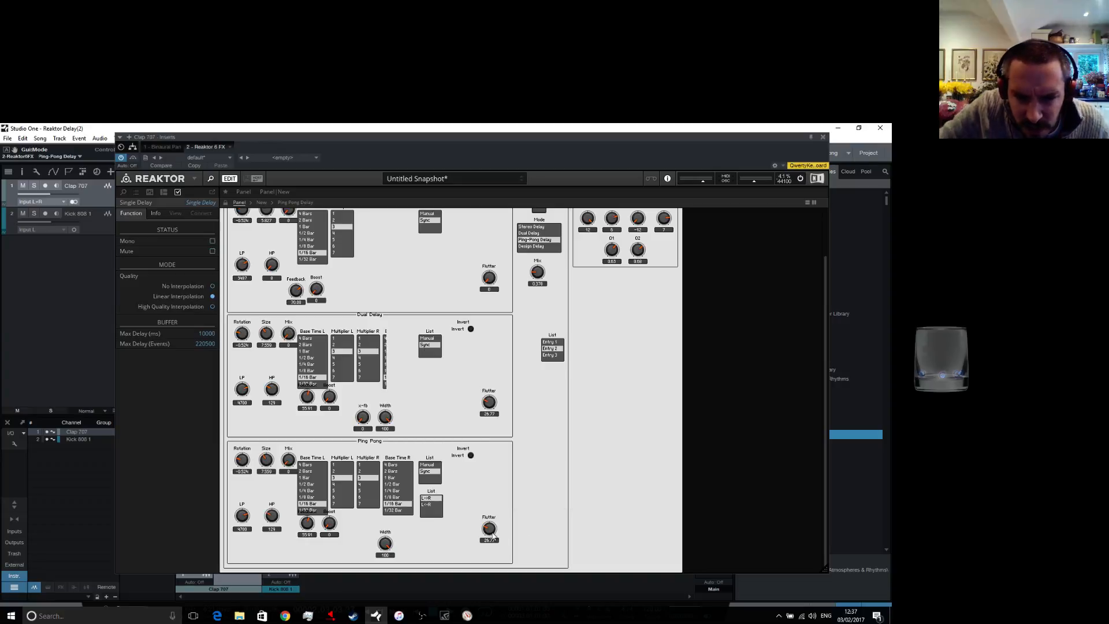
{"action": "left_click_drag", "start_coordinate": [495, 535], "coordinate": [501, 594]}
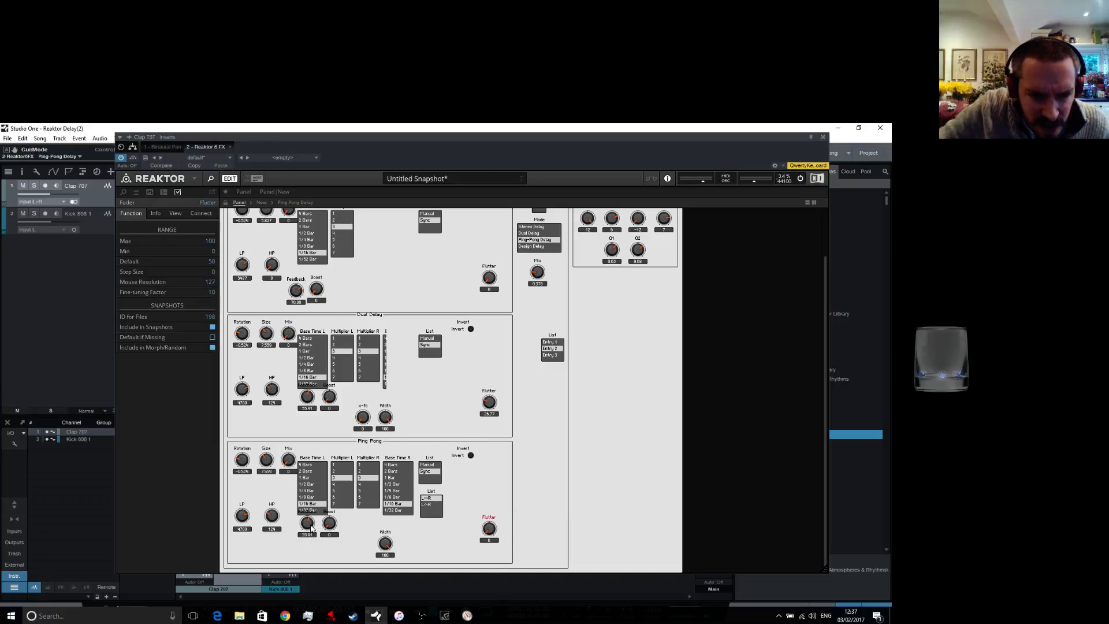
{"action": "left_click_drag", "start_coordinate": [272, 520], "coordinate": [269, 560]}
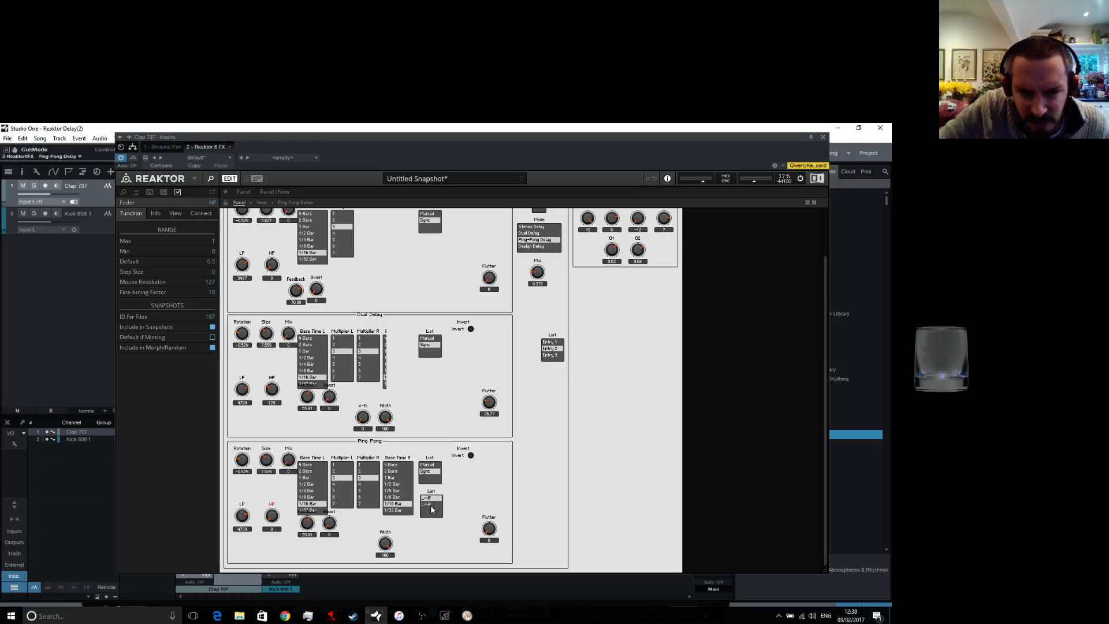
{"action": "left_click", "coordinate": [430, 490]}
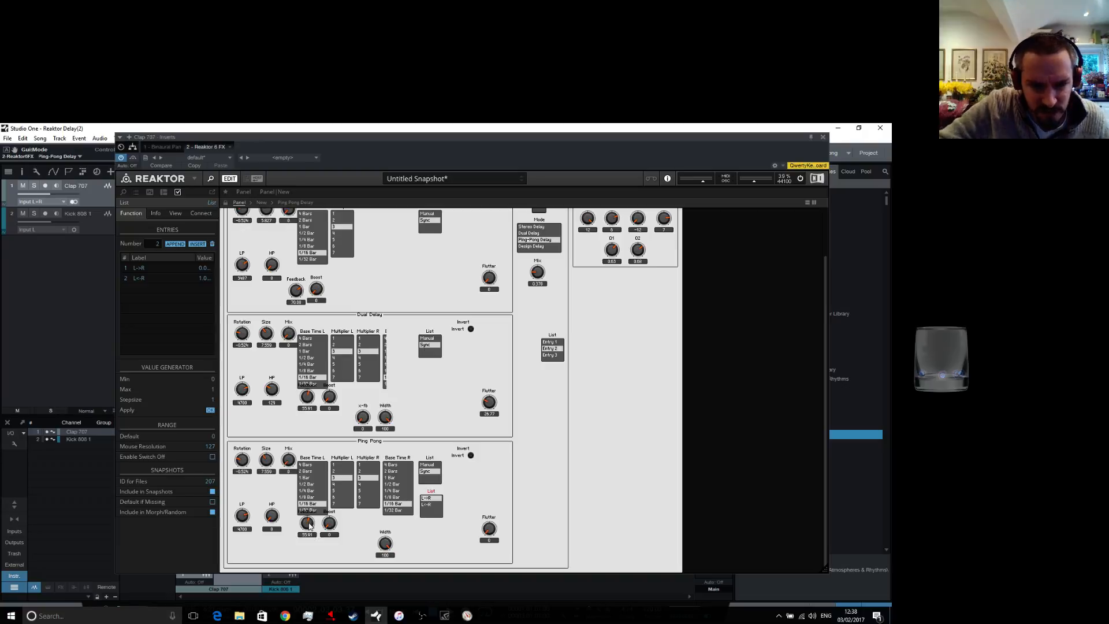
{"action": "left_click_drag", "start_coordinate": [309, 523], "coordinate": [248, 515]}
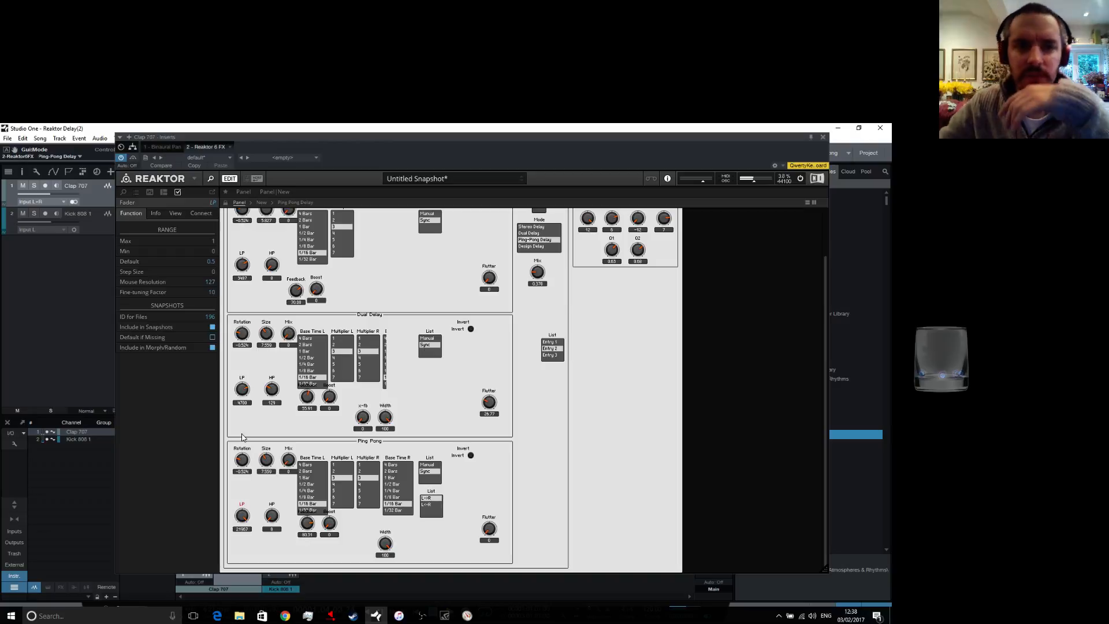
In the Ping Pong Delay macro, rewire the pre-delay Single Delay between the audio input and the Add, with its predpp receive beside it
{"action": "left_click", "coordinate": [262, 202]}
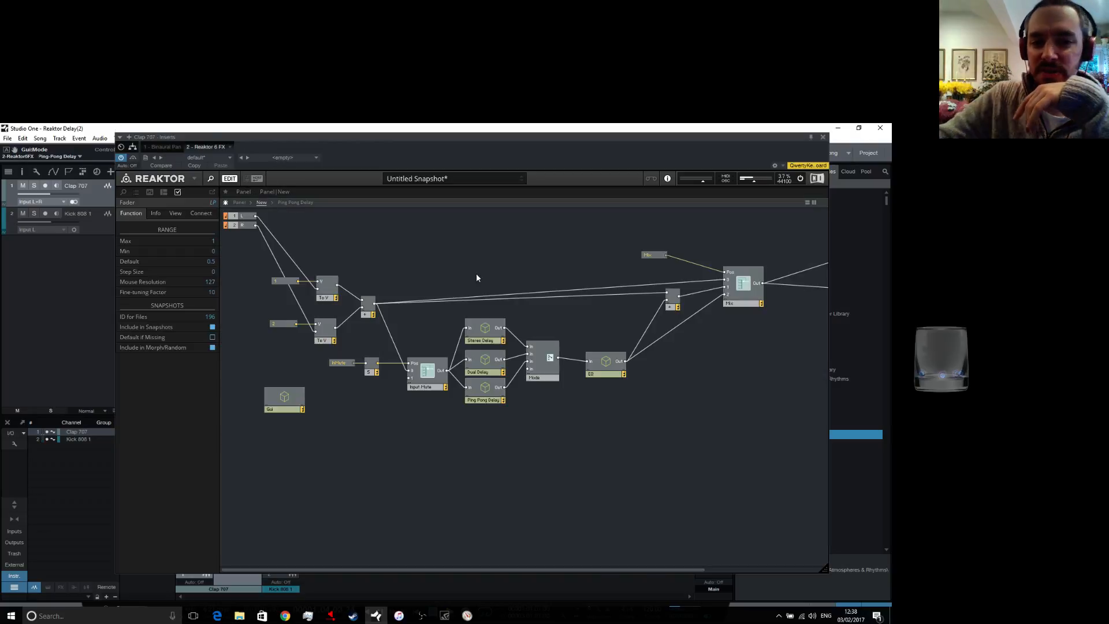
{"action": "double_click", "coordinate": [486, 397]}
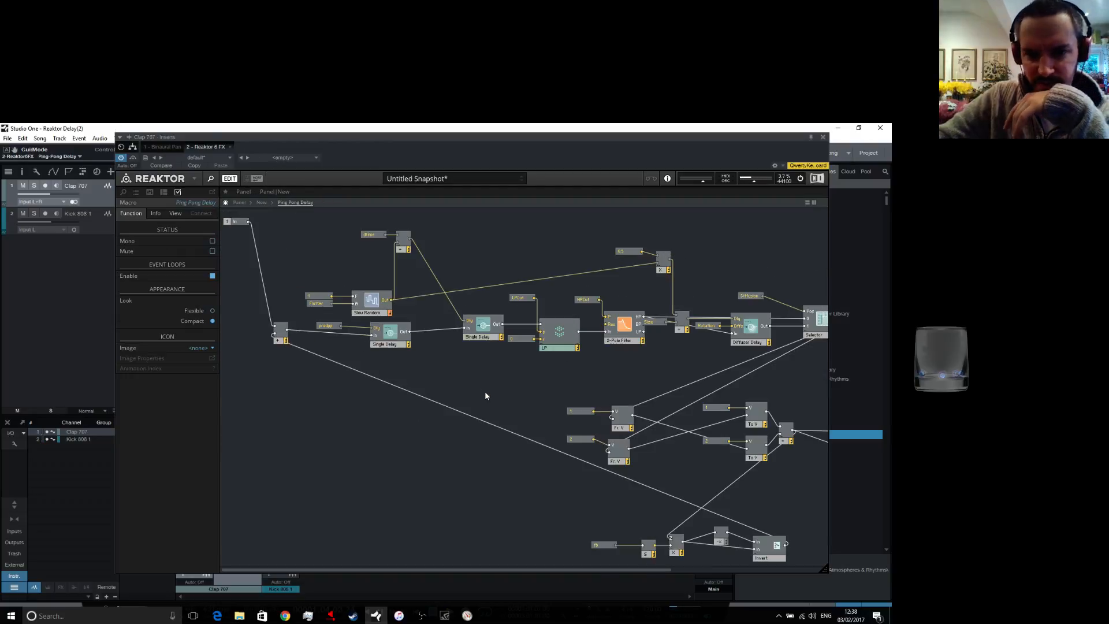
{"action": "left_click_drag", "start_coordinate": [282, 340], "coordinate": [293, 385]}
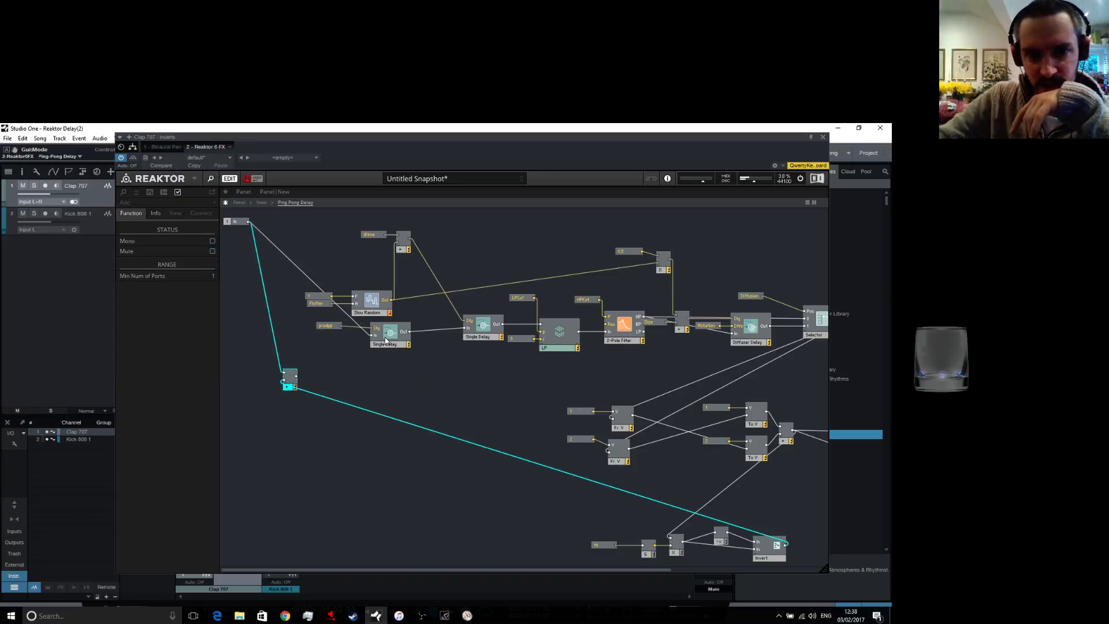
{"action": "left_click_drag", "start_coordinate": [390, 344], "coordinate": [461, 333]}
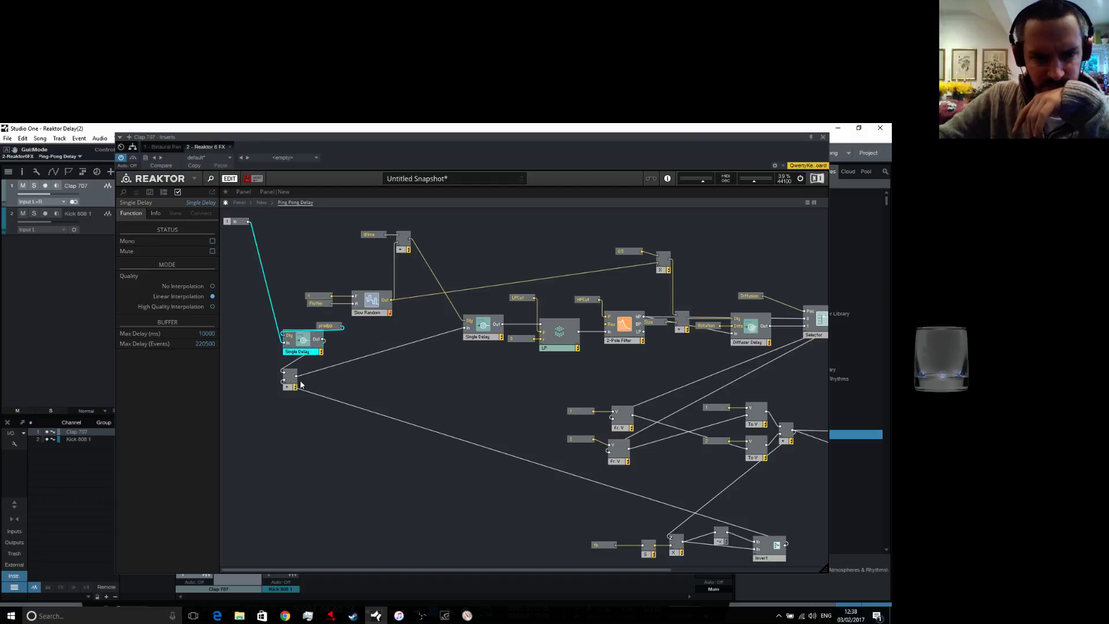
{"action": "left_click_drag", "start_coordinate": [293, 382], "coordinate": [381, 361]}
{"action": "left_click_drag", "start_coordinate": [317, 346], "coordinate": [343, 366]}
{"action": "left_click_drag", "start_coordinate": [326, 326], "coordinate": [275, 347]}
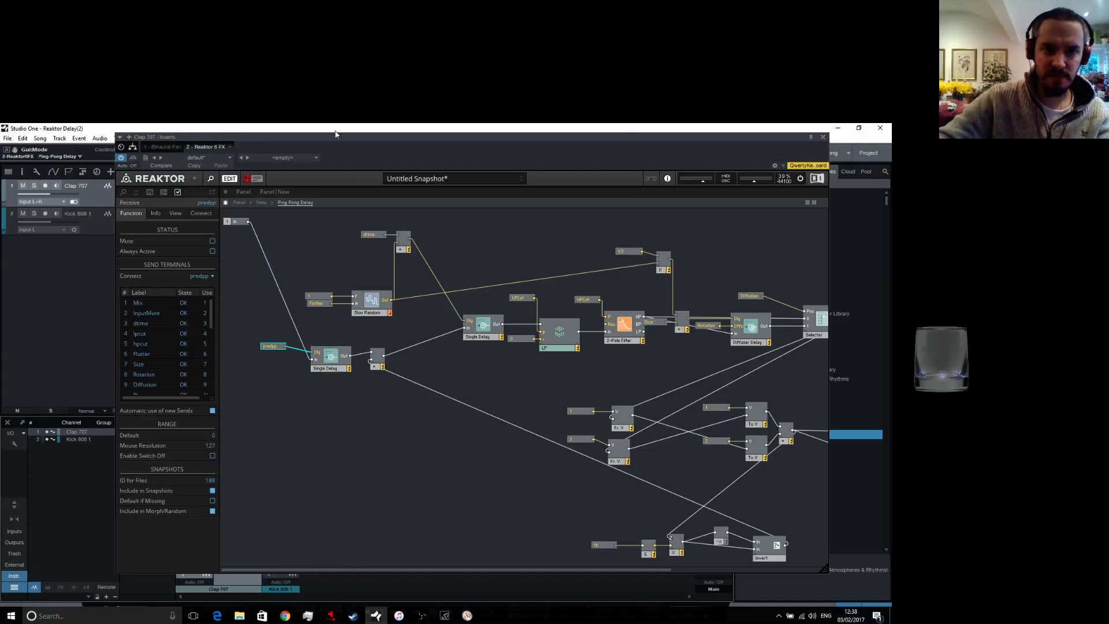
Play the clap and kick loop in Studio One to audition the pre-delay placed outside the feedback loop
{"action": "left_click", "coordinate": [823, 137]}
{"action": "key", "text": "space"}
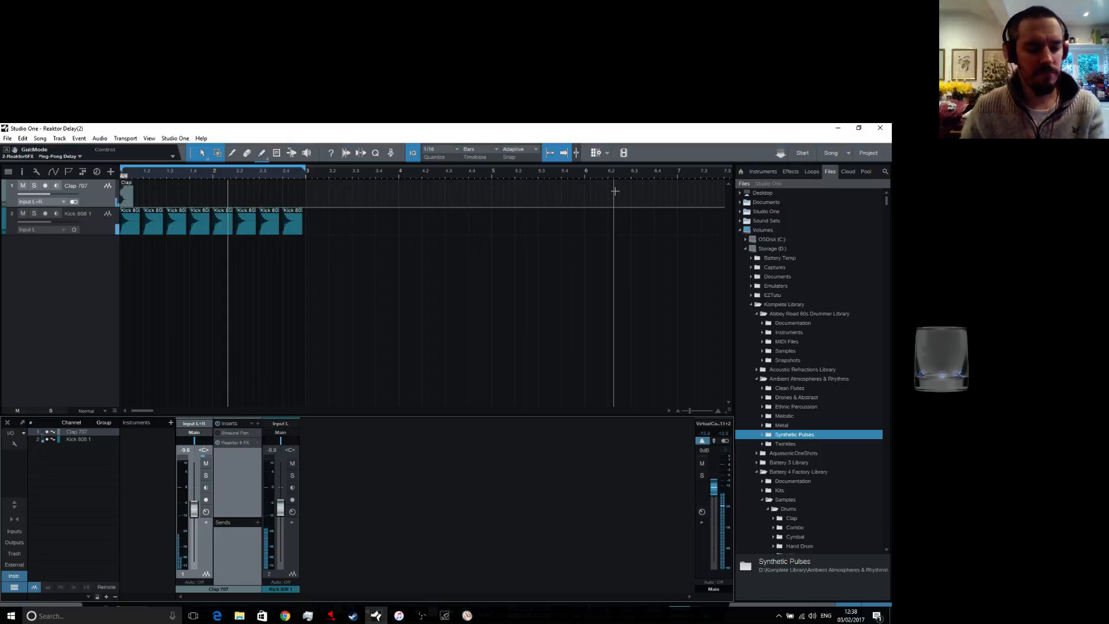
{"action": "key", "text": "space"}
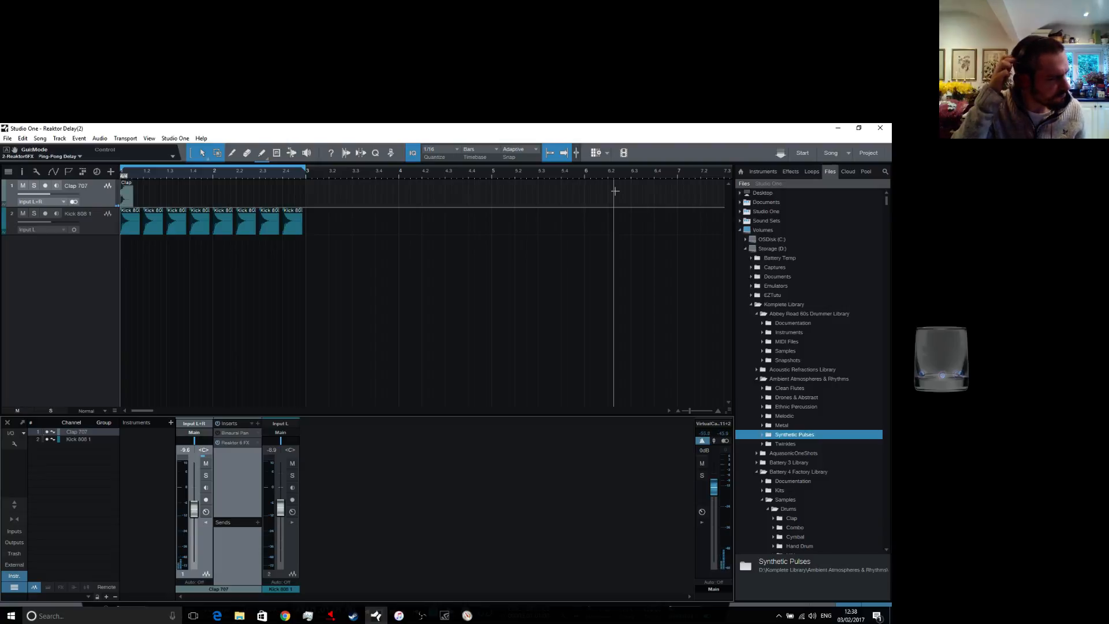
{"action": "key", "text": "space"}
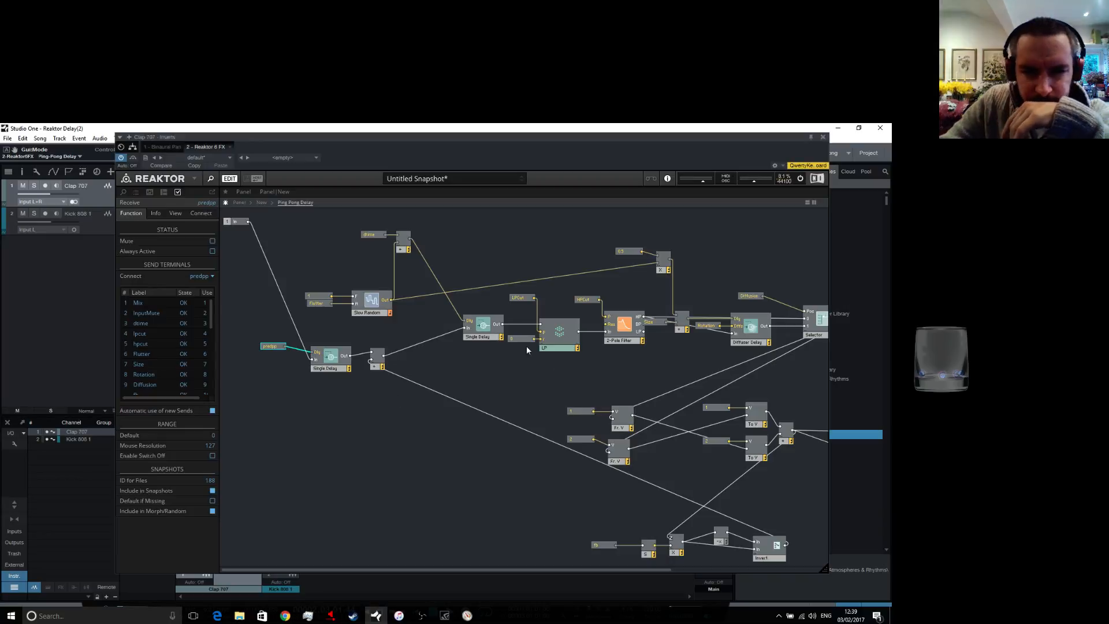
Try feeding the macro output directly from the Add after the To Voice modules, bypassing the Stereo Pan section
{"action": "left_click_drag", "start_coordinate": [519, 571], "coordinate": [773, 564]}
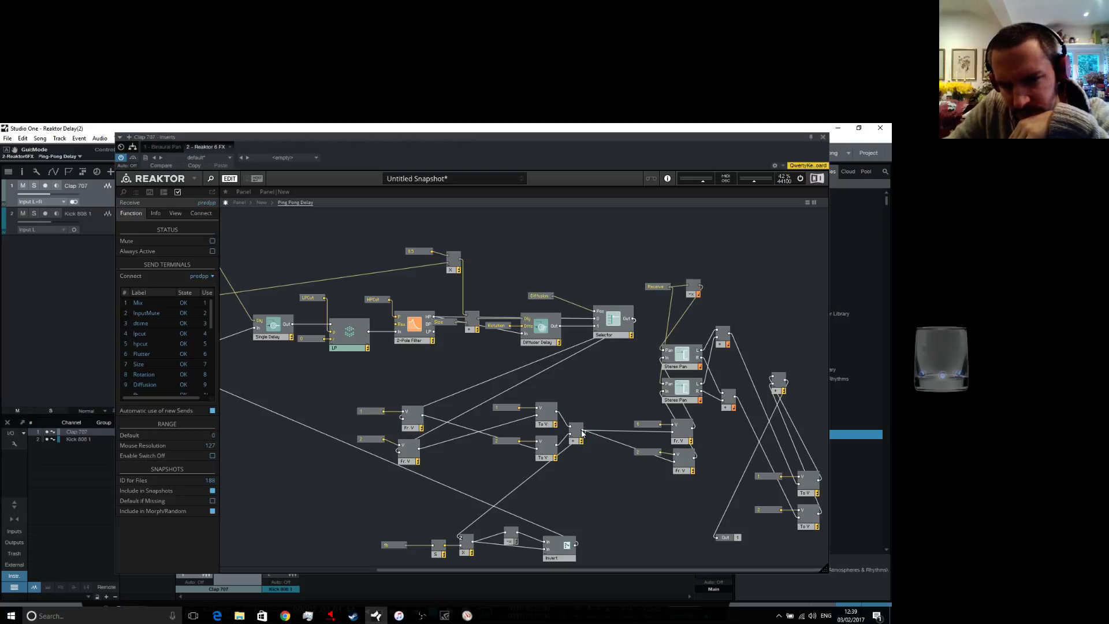
{"action": "left_click_drag", "start_coordinate": [582, 432], "coordinate": [726, 537]}
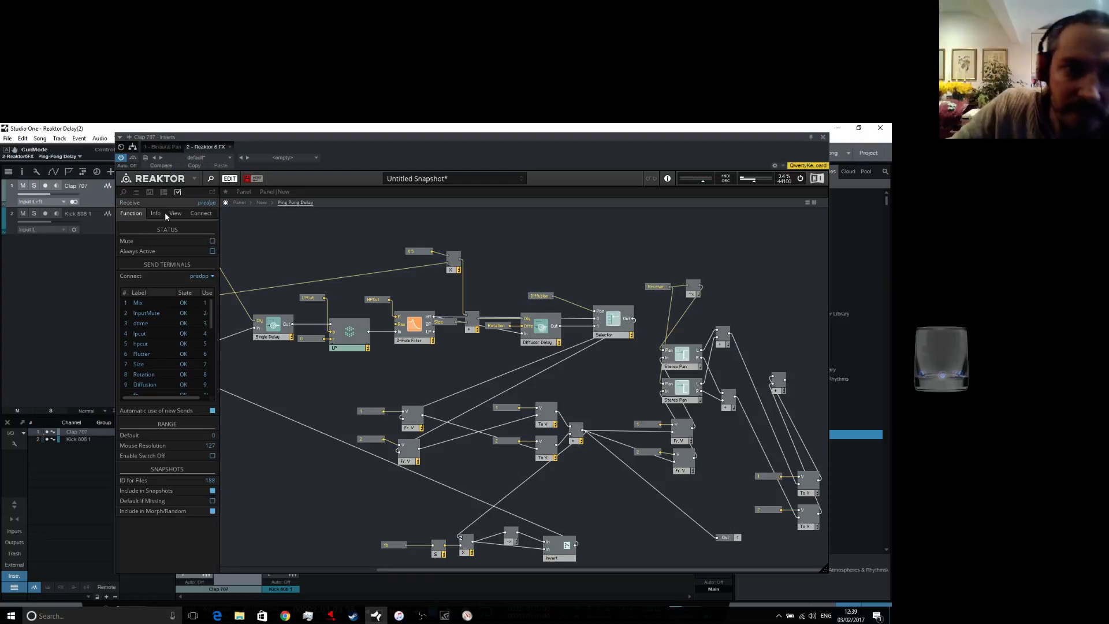
{"action": "left_click", "coordinate": [195, 179]}
{"action": "mouse_move", "coordinate": [216, 203]}
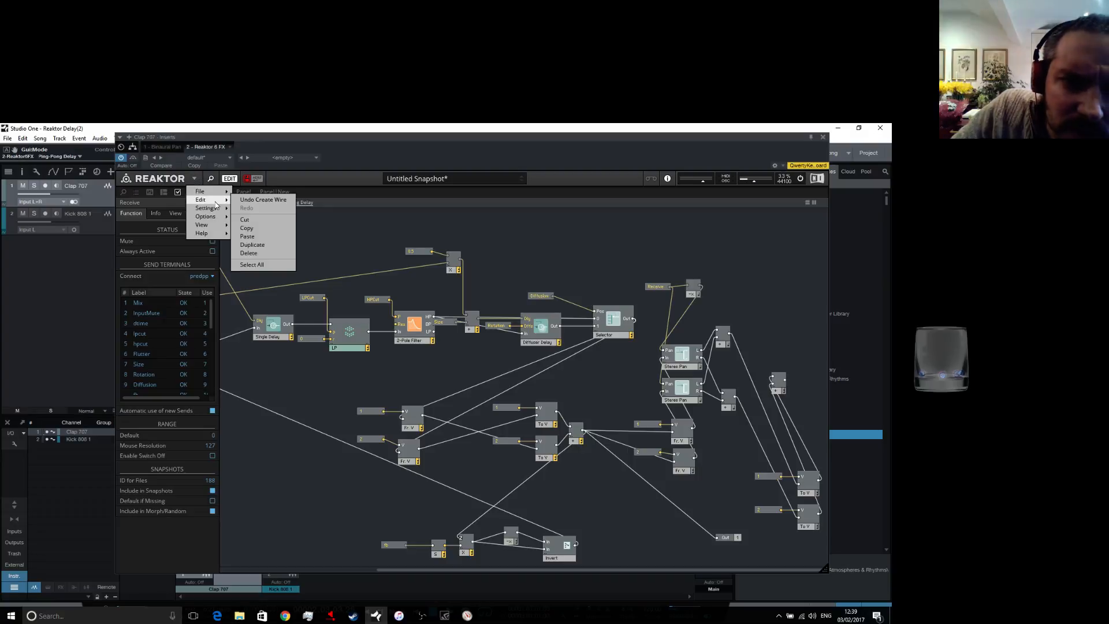
{"action": "left_click", "coordinate": [279, 201]}
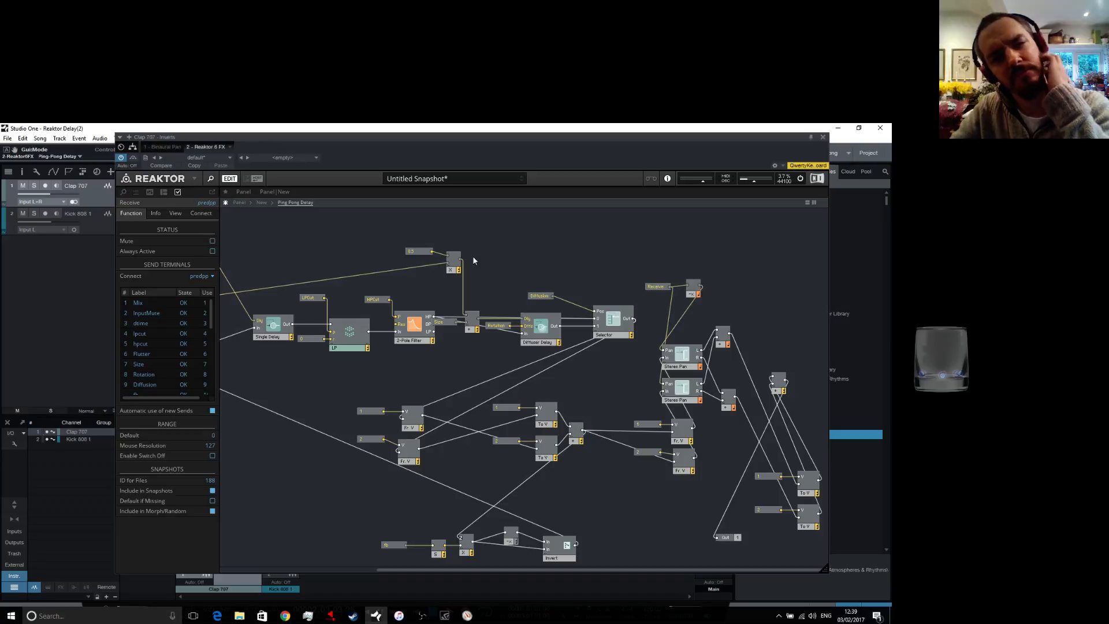
Reposition the Diffuser Delay and its Rotation receive, and set Rotation to 0.5 on the Dual Delay and Ping Pong panels
{"action": "left_click_drag", "start_coordinate": [542, 345], "coordinate": [501, 335]}
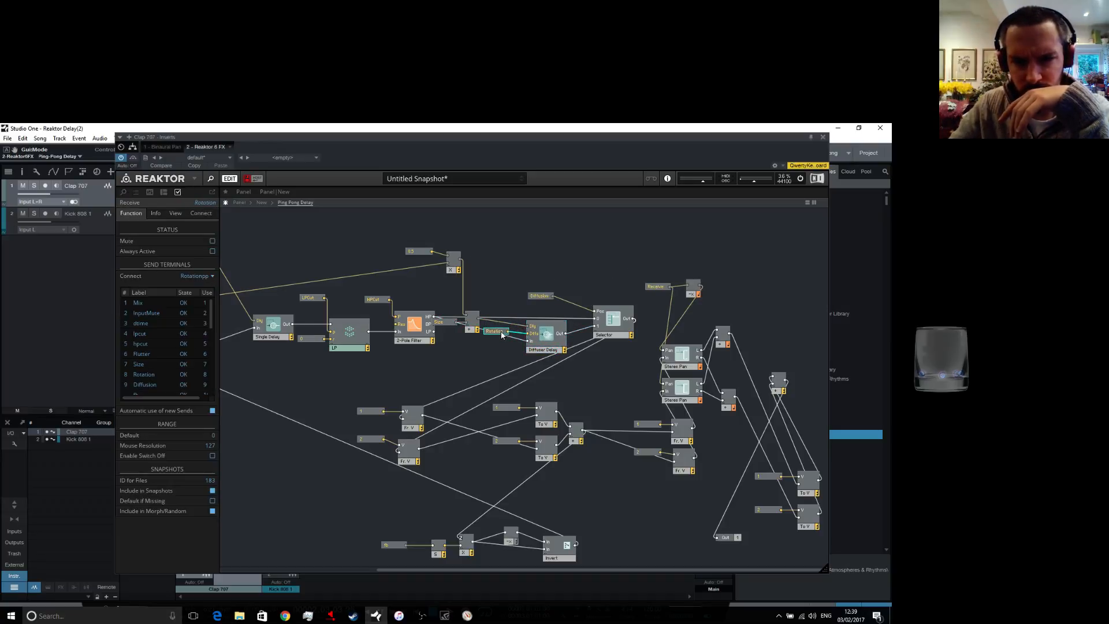
{"action": "left_click", "coordinate": [239, 202]}
{"action": "scroll", "coordinate": [266, 405], "scroll_direction": "down", "scroll_amount": 1}
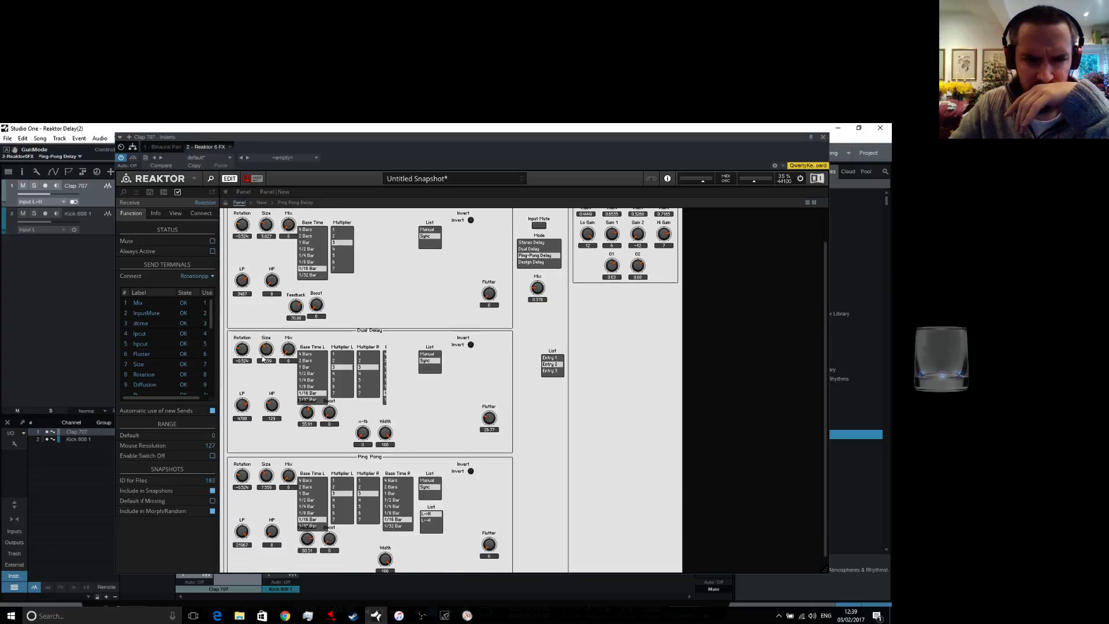
{"action": "left_click_drag", "start_coordinate": [242, 350], "coordinate": [258, 322]}
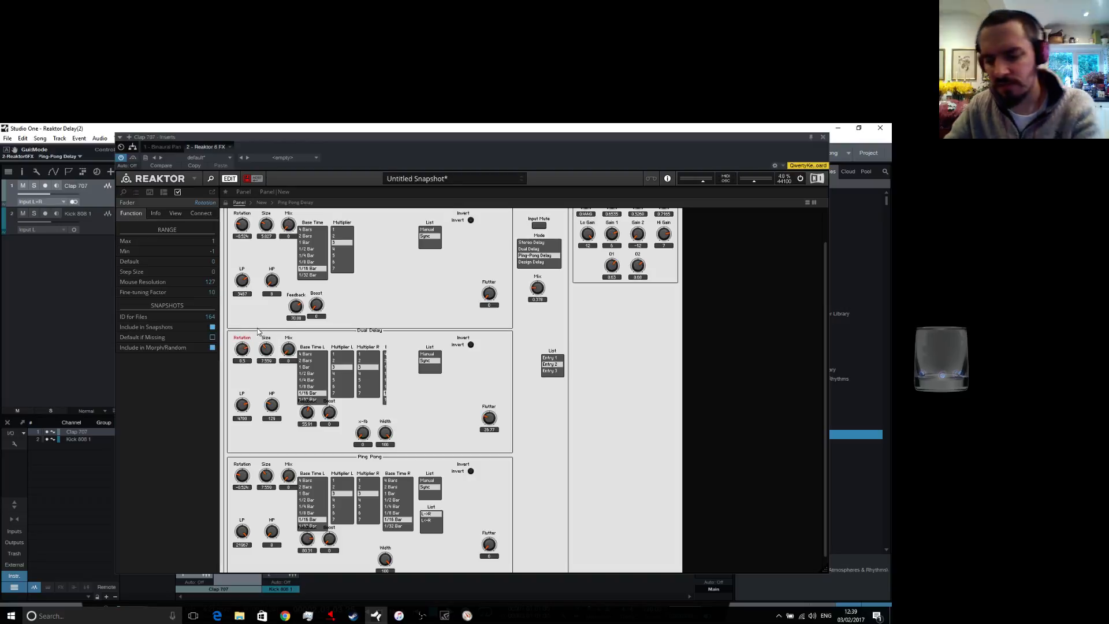
{"action": "left_click_drag", "start_coordinate": [243, 475], "coordinate": [247, 490]}
{"action": "double_click", "coordinate": [247, 486]}
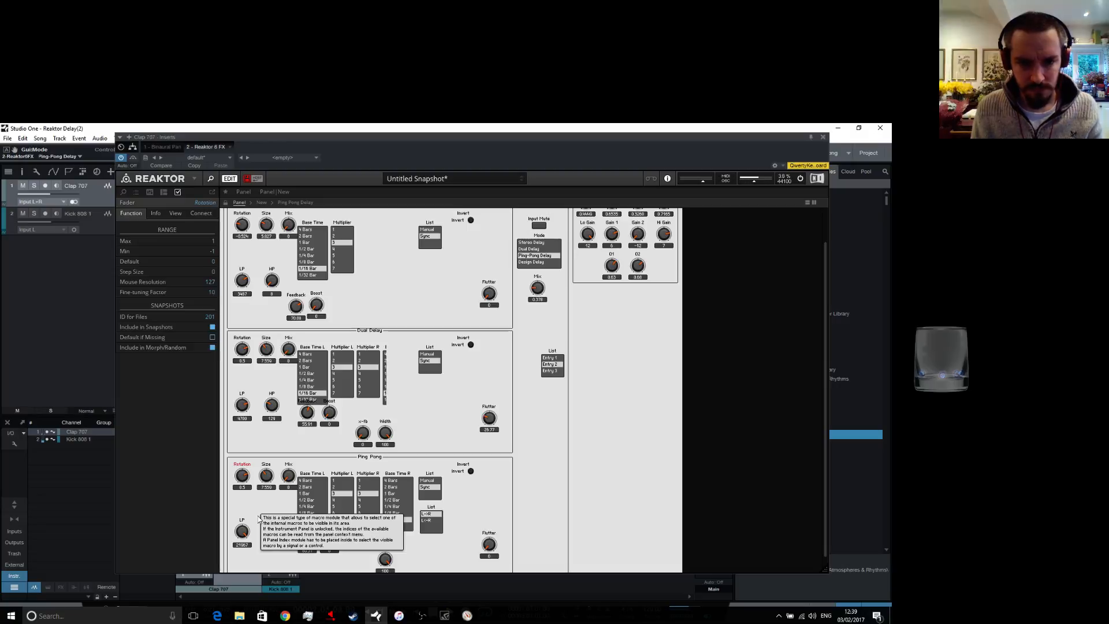
In the Ping Pong Delay macro, uncross the feedback voices by wiring each From Voice module straight to its matching To Voice module
{"action": "left_click", "coordinate": [263, 203]}
{"action": "double_click", "coordinate": [486, 397]}
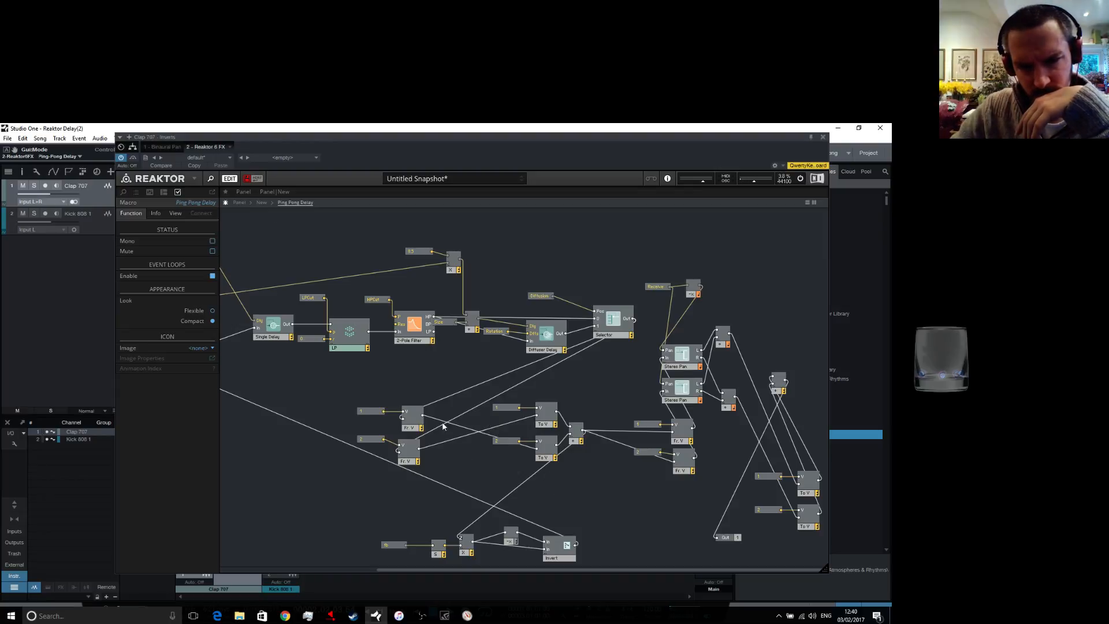
{"action": "left_click_drag", "start_coordinate": [422, 415], "coordinate": [539, 420]}
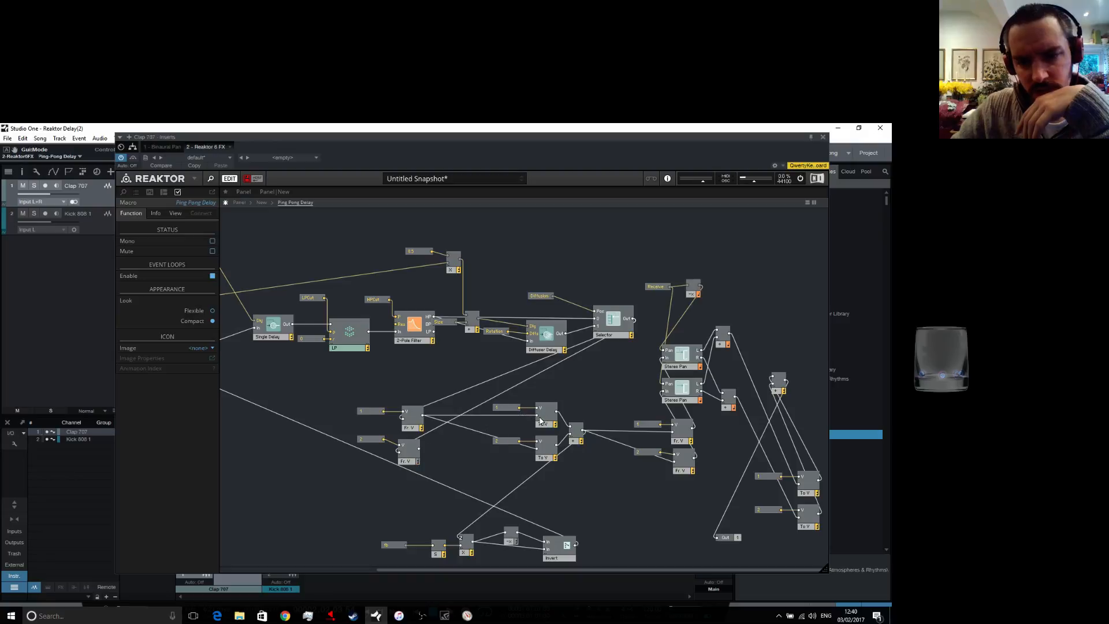
{"action": "left_click_drag", "start_coordinate": [420, 449], "coordinate": [538, 448]}
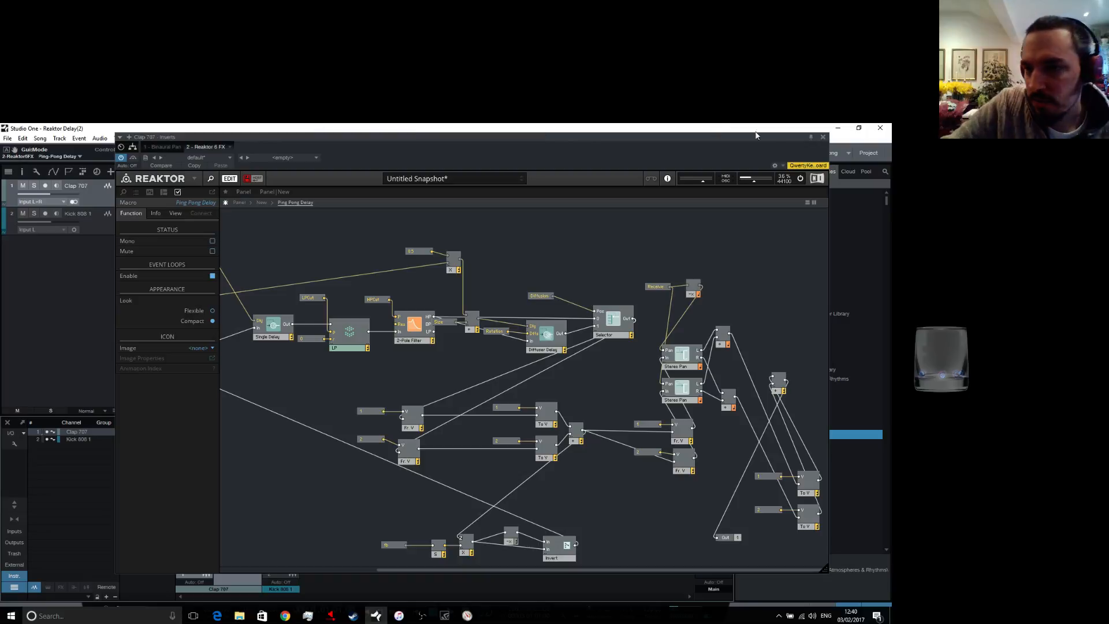
Play the loop to audition the uncrossed voice routing and reopen the Reaktor effect on the clap track
{"action": "left_click", "coordinate": [823, 138]}
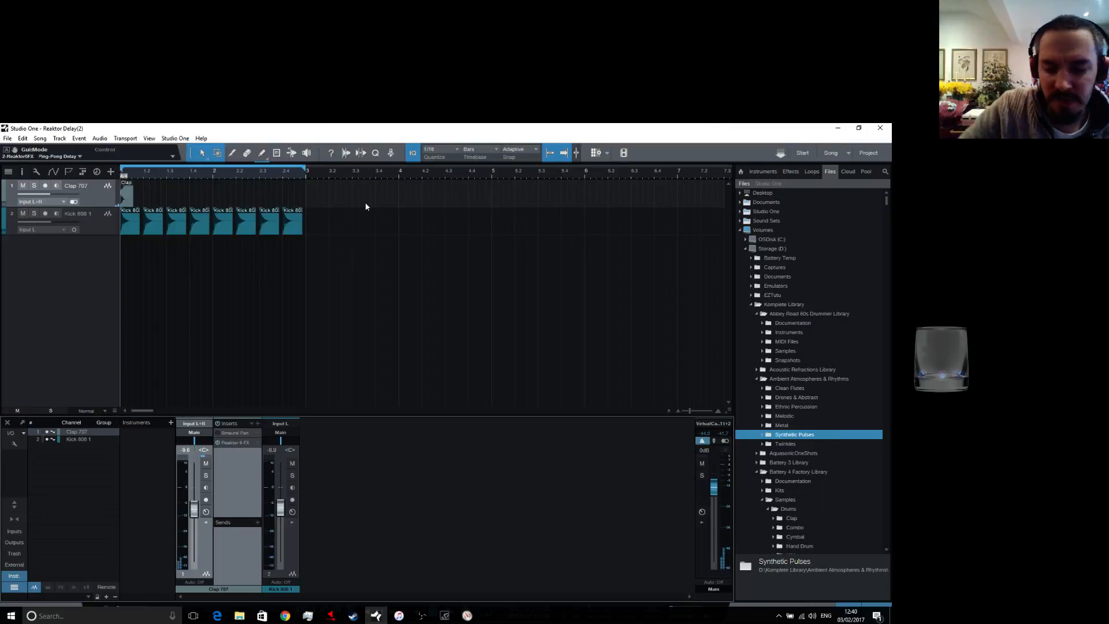
{"action": "key", "text": "space"}
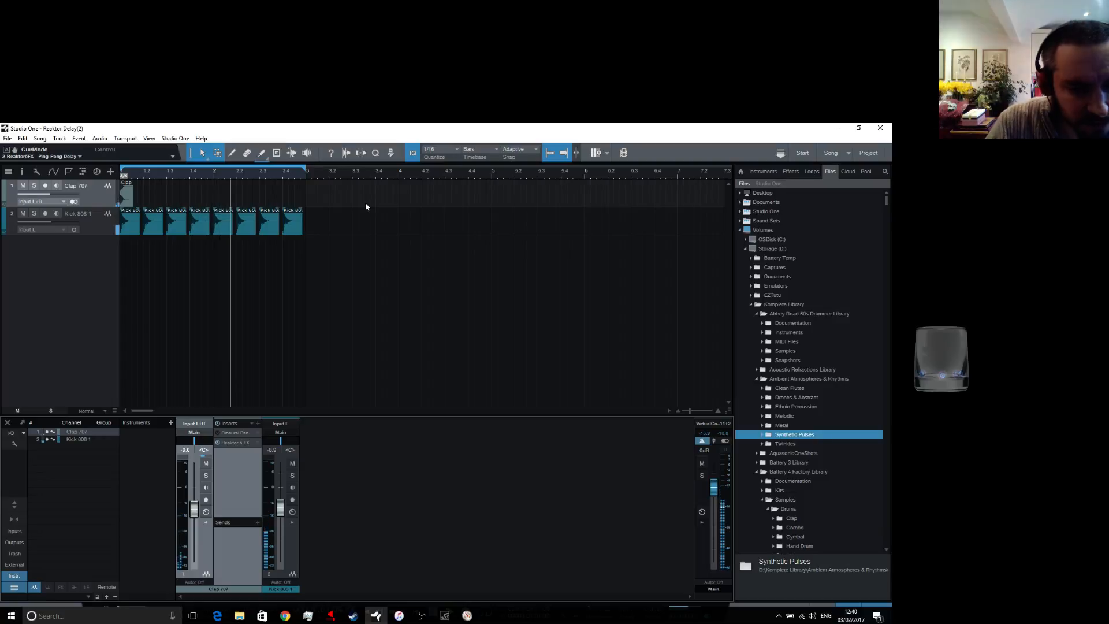
{"action": "double_click", "coordinate": [237, 442]}
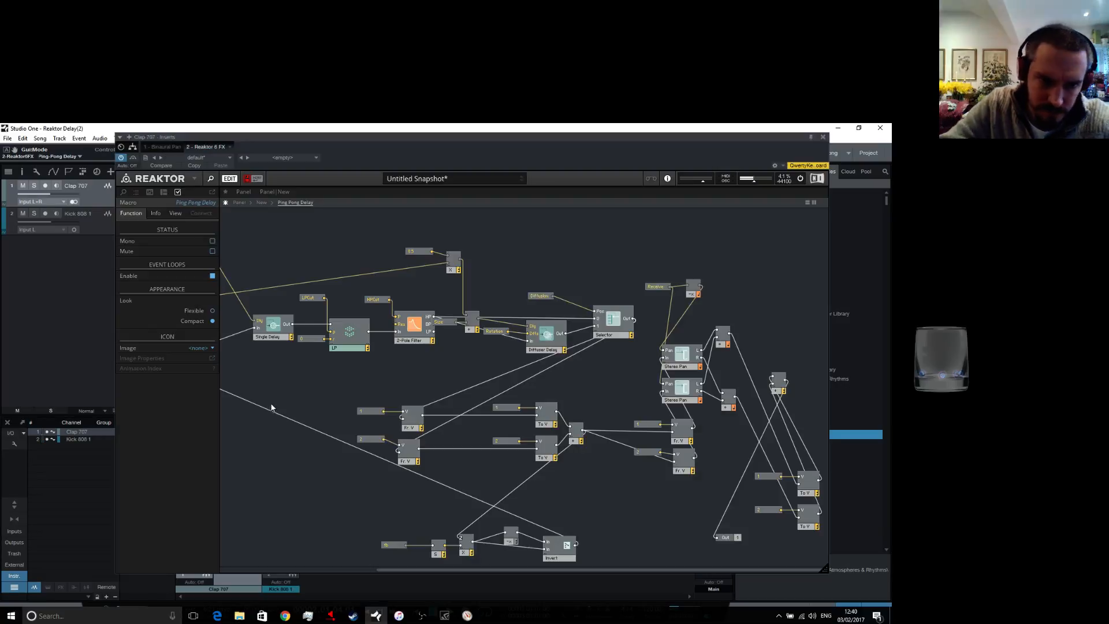
Review the Ping Pong panel settings and open the Time macro inside the Gui's Ping Pong macro
{"action": "left_click_drag", "start_coordinate": [416, 572], "coordinate": [211, 552]}
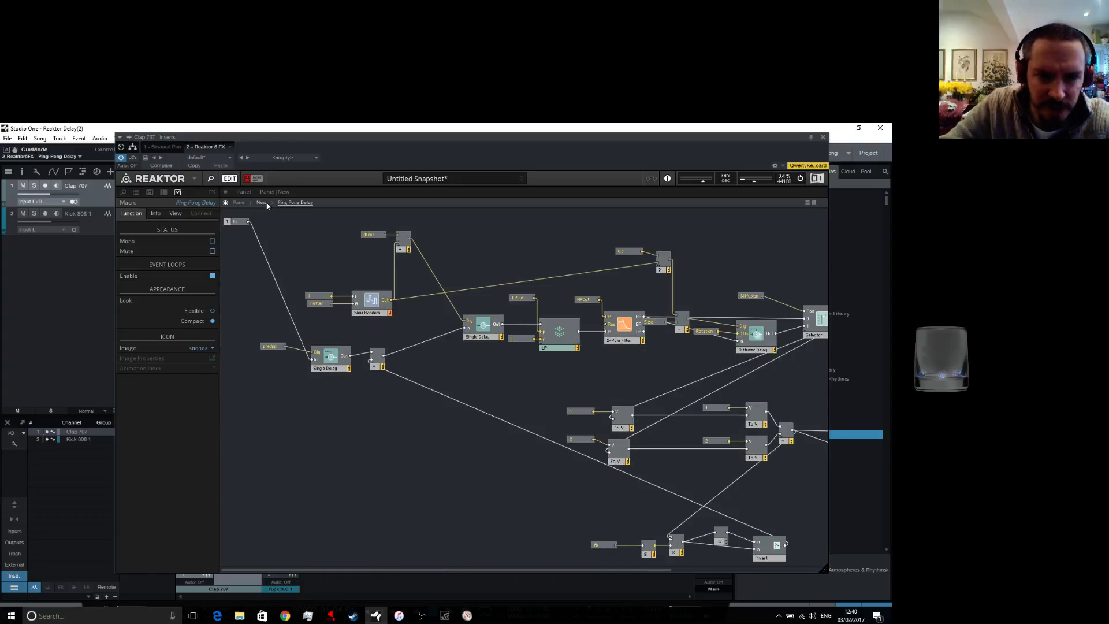
{"action": "left_click", "coordinate": [239, 202]}
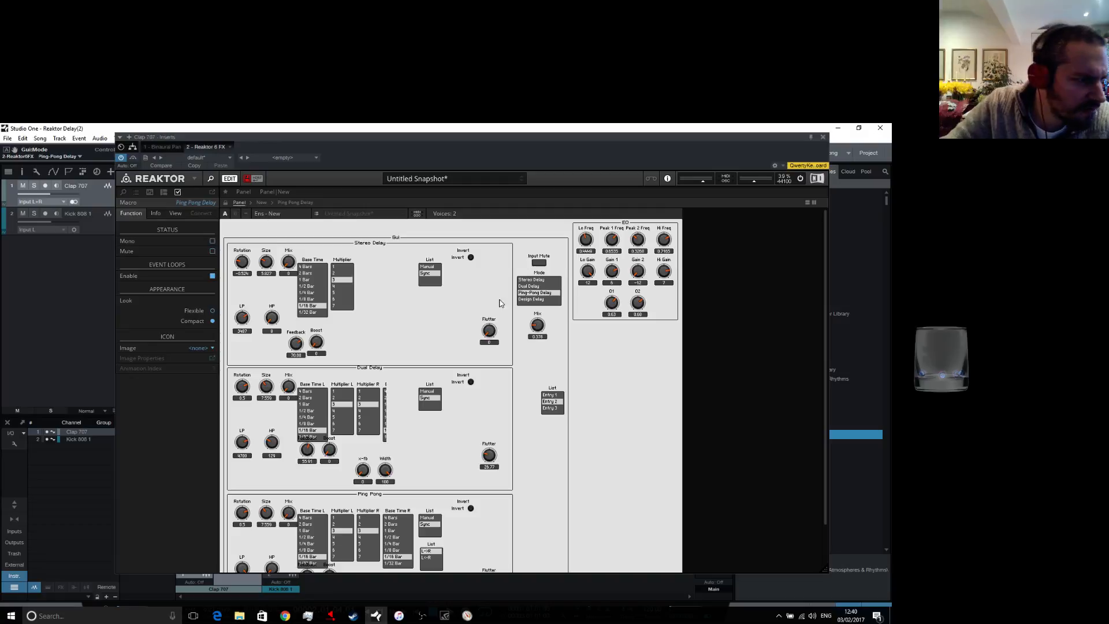
{"action": "scroll", "coordinate": [475, 340], "scroll_direction": "down", "scroll_amount": 2}
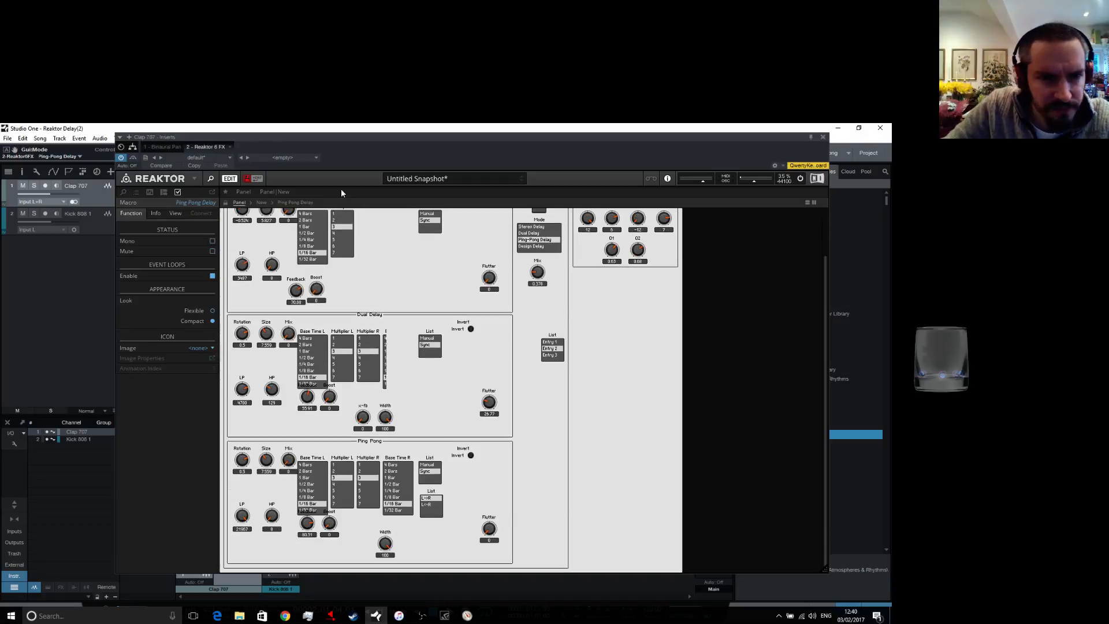
{"action": "left_click", "coordinate": [261, 202]}
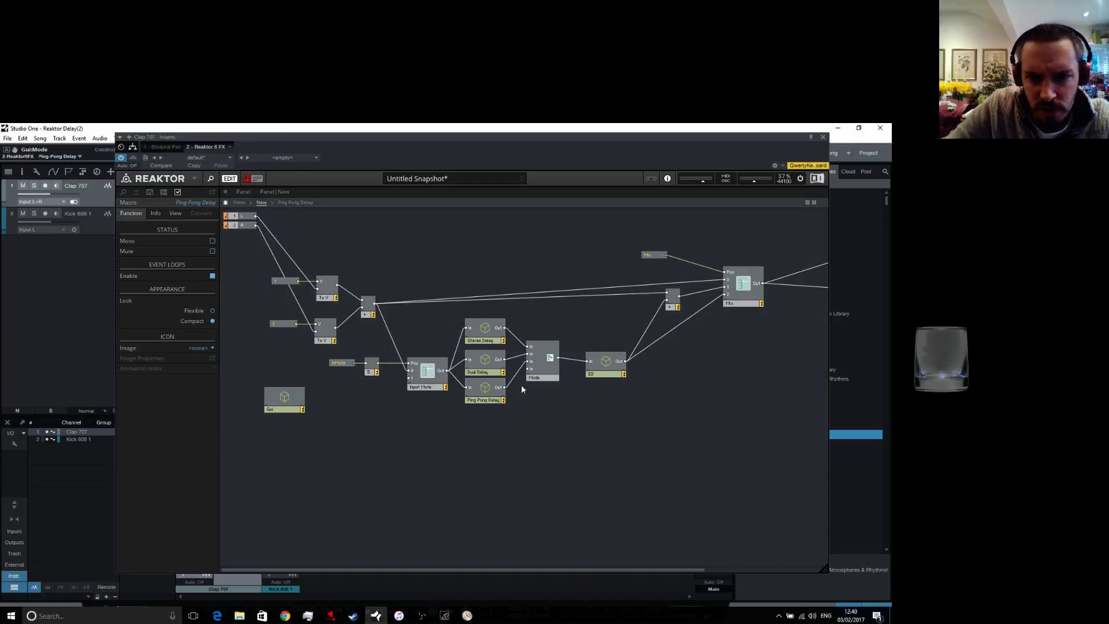
{"action": "double_click", "coordinate": [284, 406]}
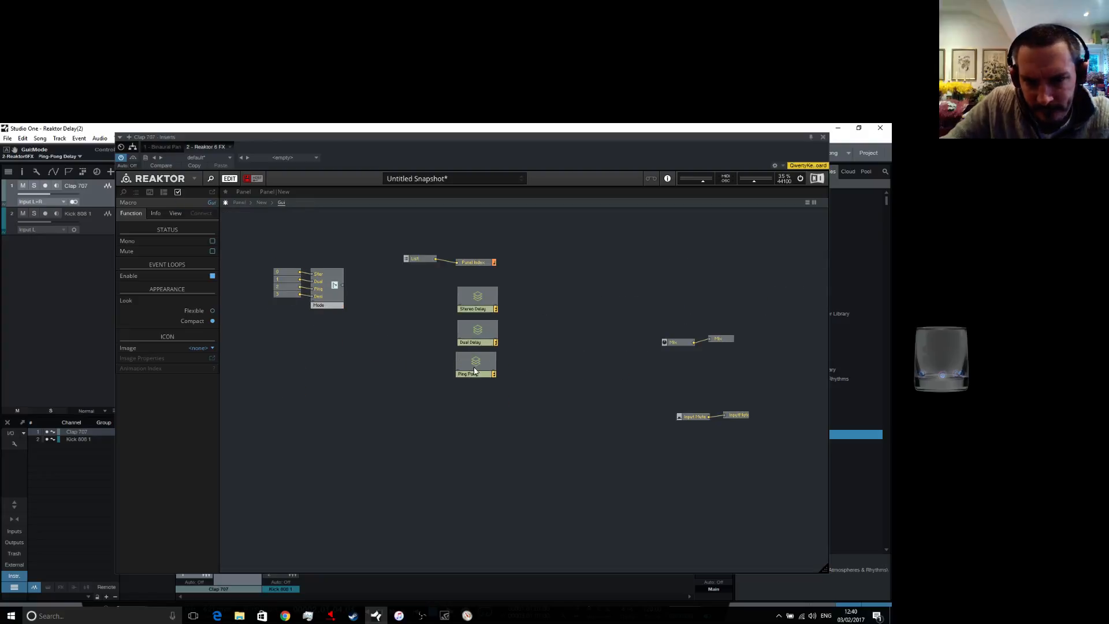
{"action": "double_click", "coordinate": [474, 367]}
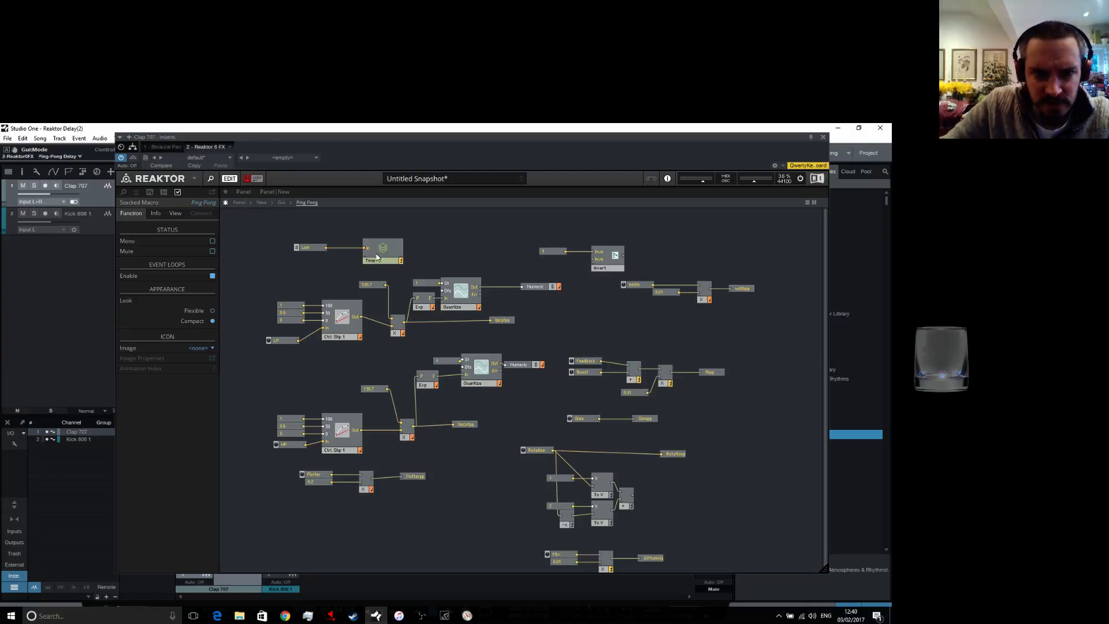
{"action": "double_click", "coordinate": [383, 249]}
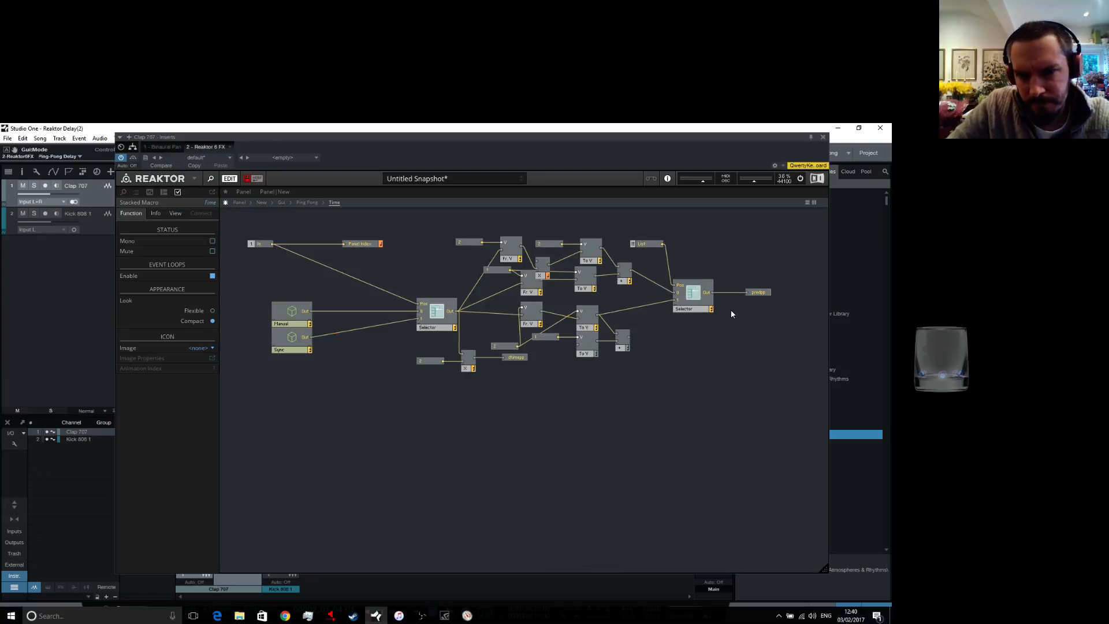
Spread out the Time macro's Multiply modules, placing the delay-time group lower, and check the per-voice values leaving the lower Multiply
{"action": "left_click_drag", "start_coordinate": [539, 396], "coordinate": [463, 412]}
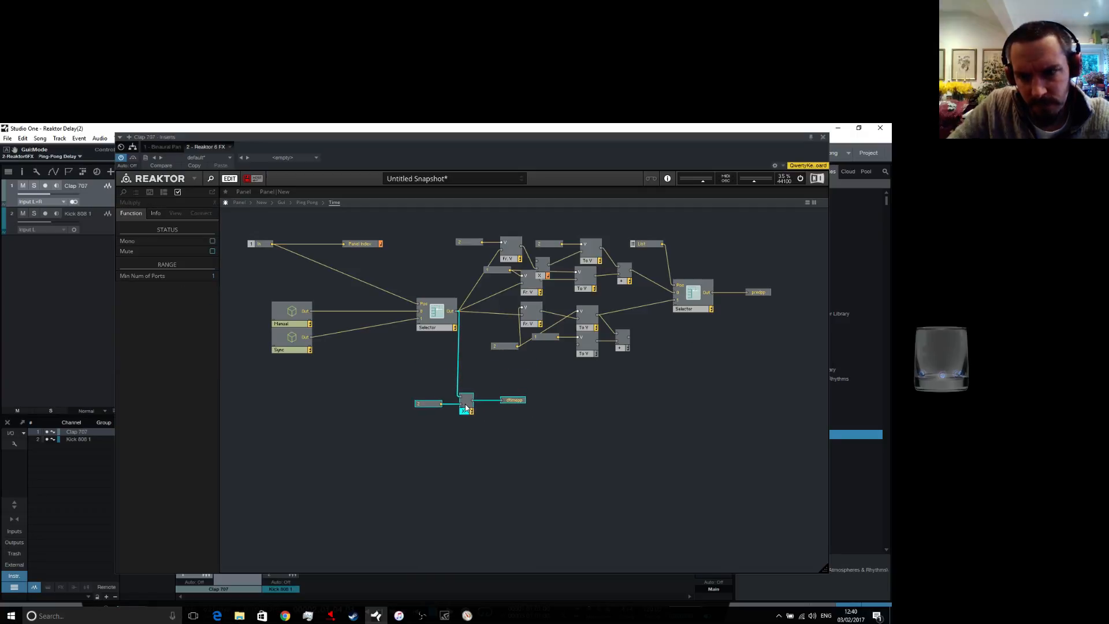
{"action": "mouse_move", "coordinate": [479, 405]}
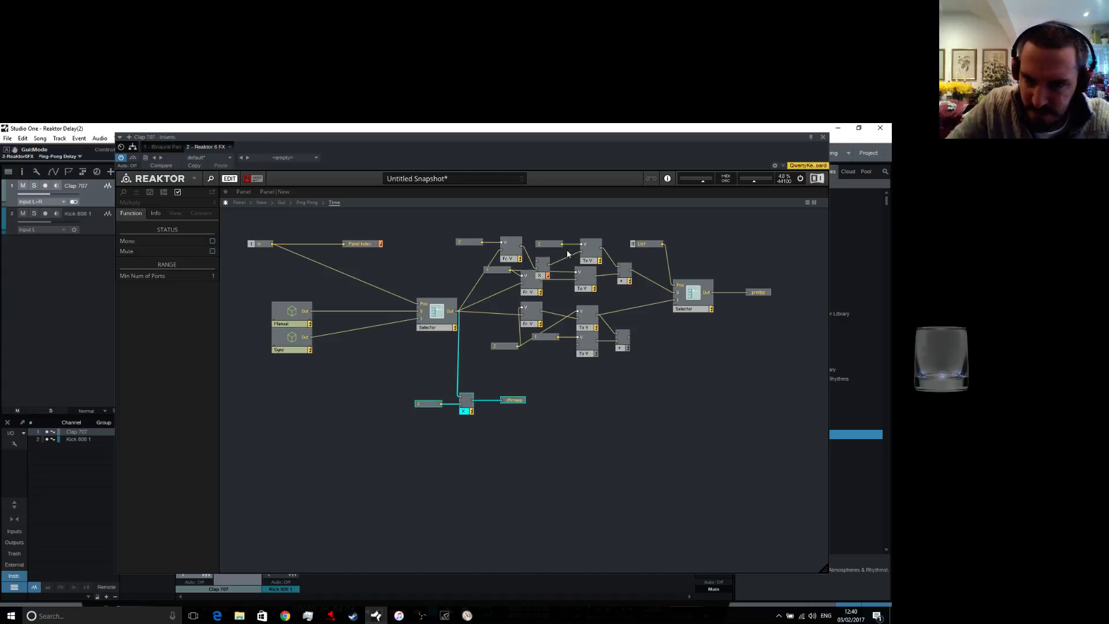
{"action": "left_click", "coordinate": [646, 374]}
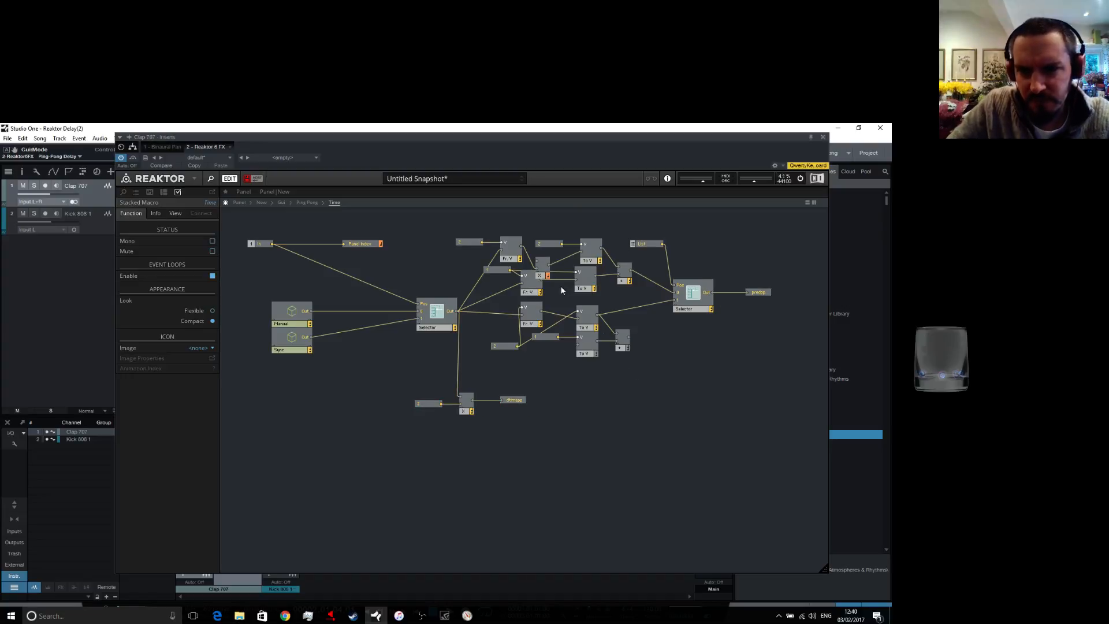
{"action": "left_click_drag", "start_coordinate": [548, 275], "coordinate": [564, 279]}
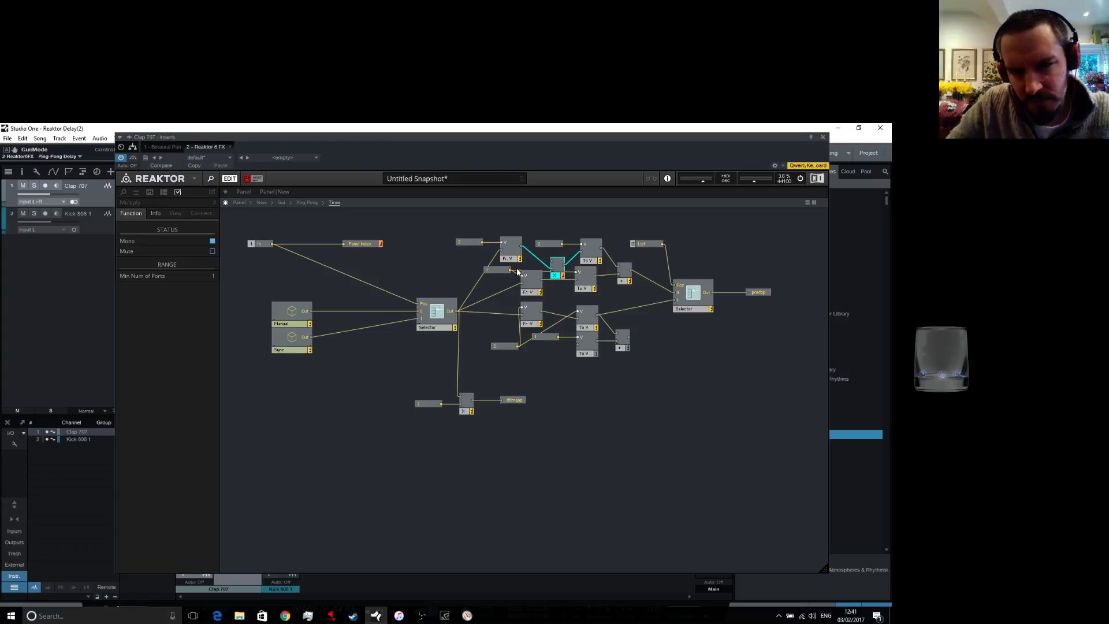
{"action": "mouse_move", "coordinate": [475, 296]}
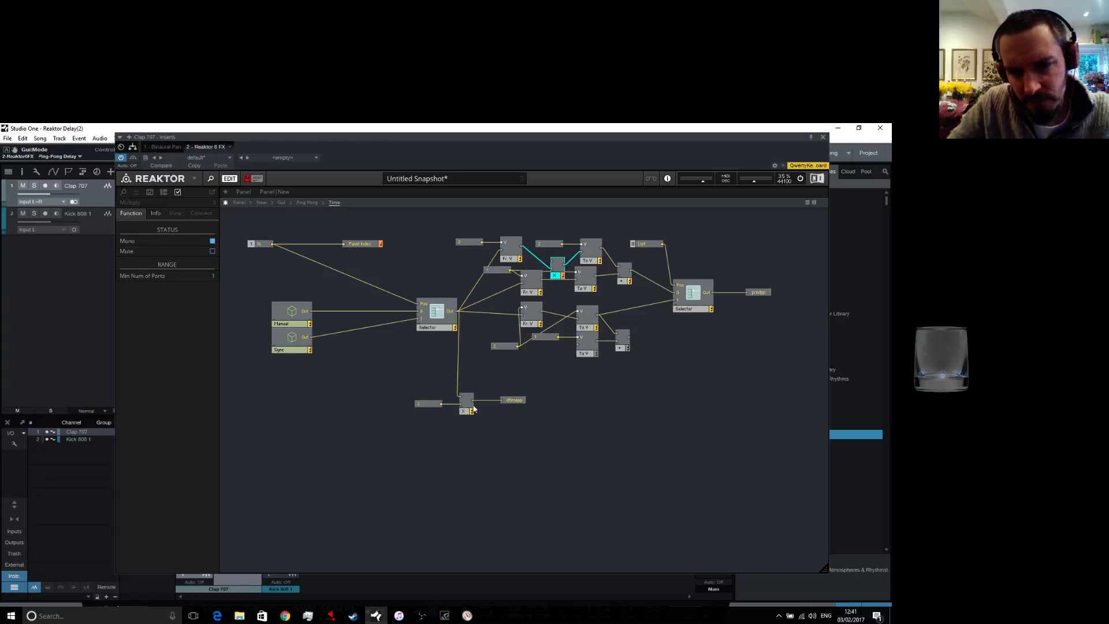
{"action": "mouse_move", "coordinate": [489, 402]}
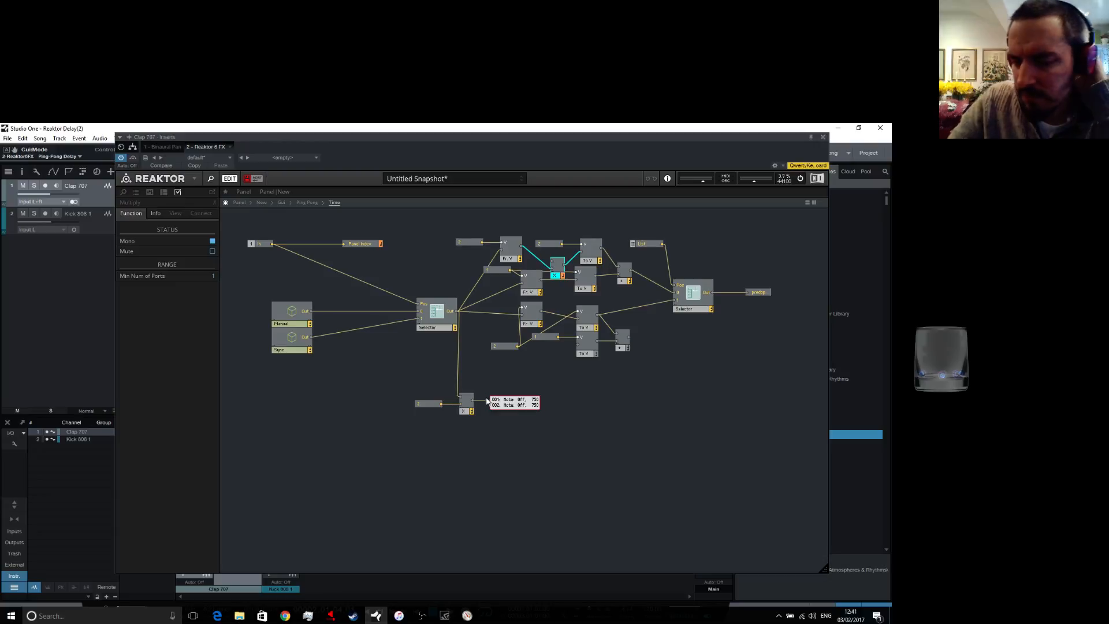
Open the Ping Pong Delay macro and examine its signal path from the pre-delay Single Delay through the feedback loop to the output
{"action": "mouse_move", "coordinate": [724, 295]}
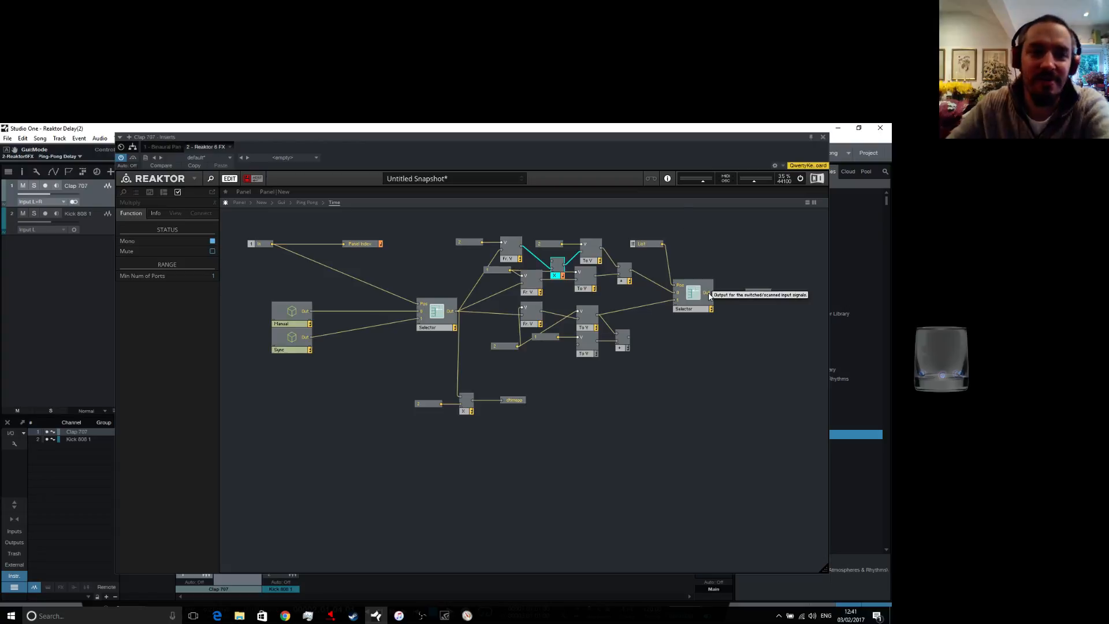
{"action": "left_click", "coordinate": [309, 203]}
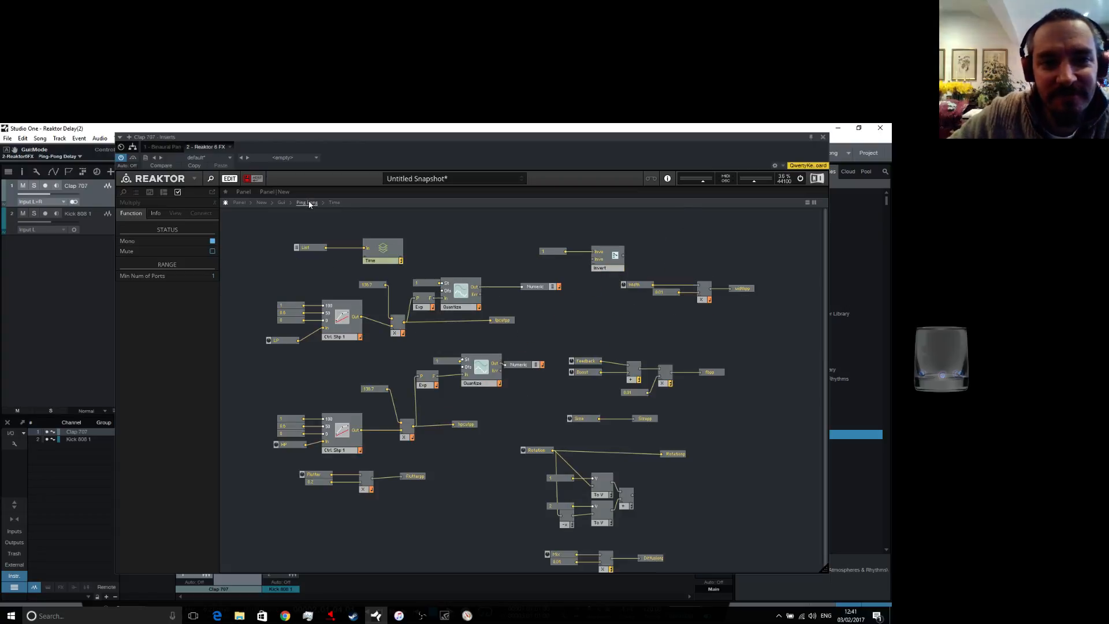
{"action": "double_click", "coordinate": [482, 246]}
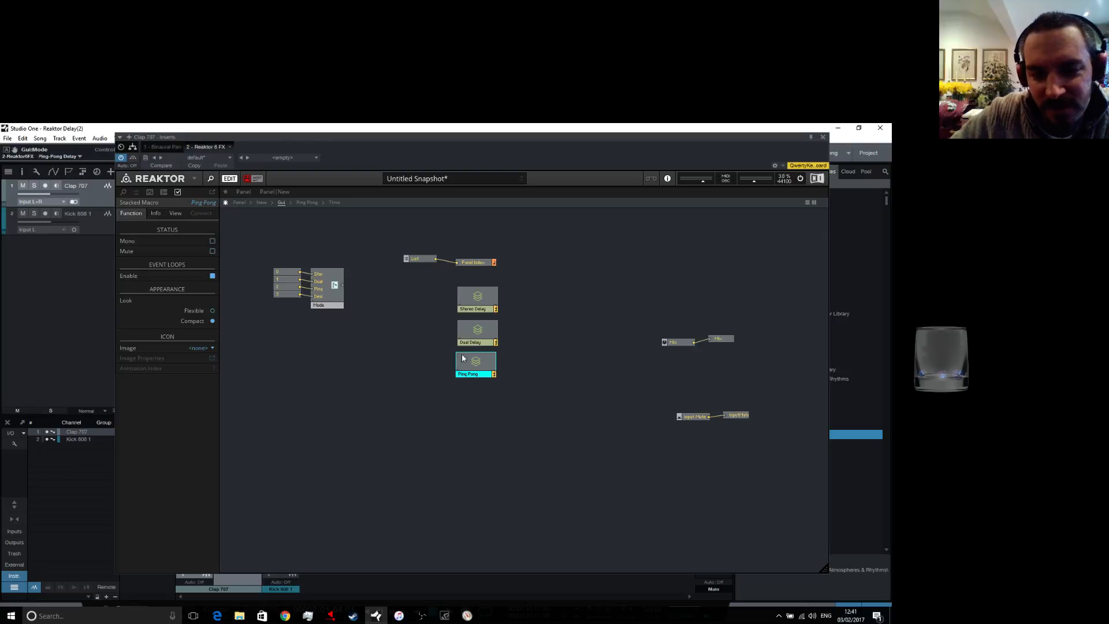
{"action": "double_click", "coordinate": [401, 376]}
{"action": "double_click", "coordinate": [493, 388]}
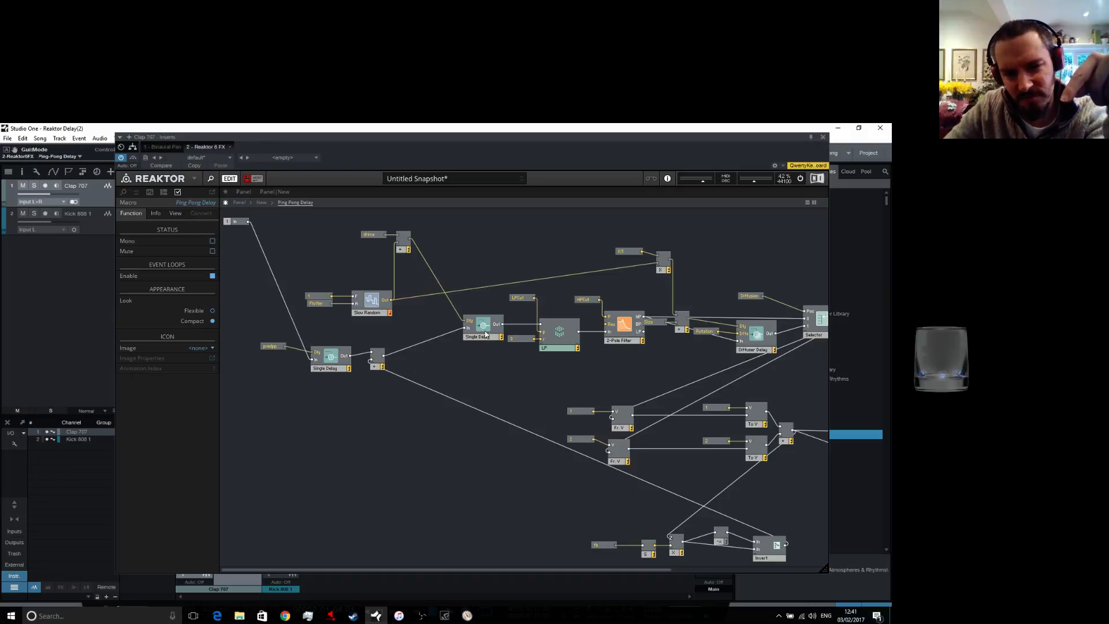
{"action": "left_click_drag", "start_coordinate": [454, 329], "coordinate": [467, 328]}
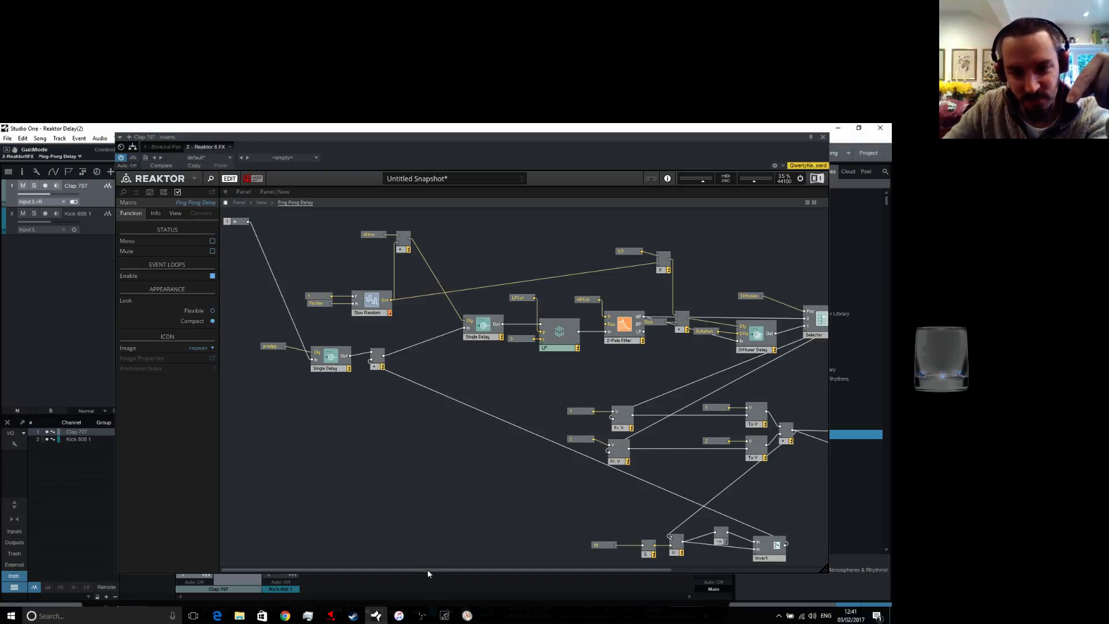
{"action": "left_click_drag", "start_coordinate": [428, 570], "coordinate": [402, 569]}
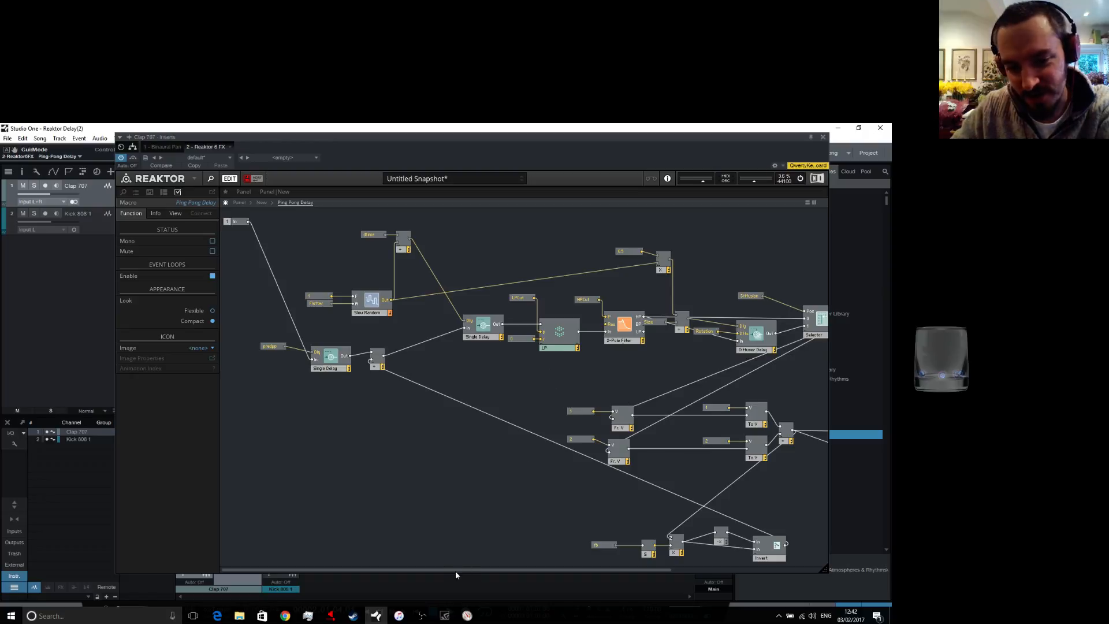
{"action": "left_click_drag", "start_coordinate": [455, 571], "coordinate": [613, 569]}
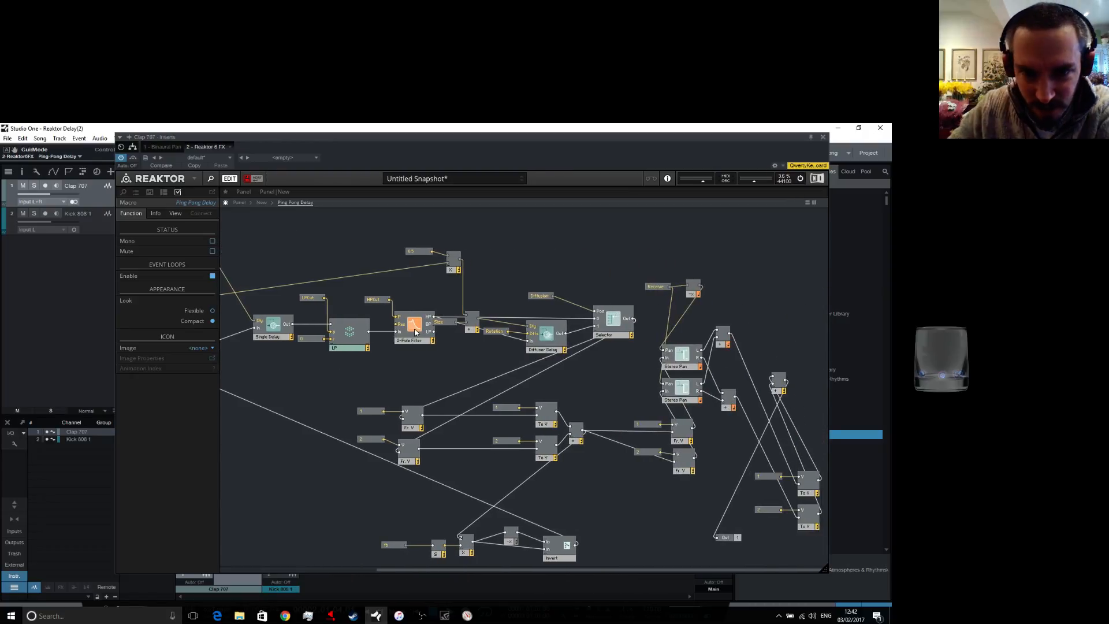
{"action": "left_click_drag", "start_coordinate": [415, 332], "coordinate": [404, 334]}
{"action": "left_click_drag", "start_coordinate": [430, 575], "coordinate": [279, 568]}
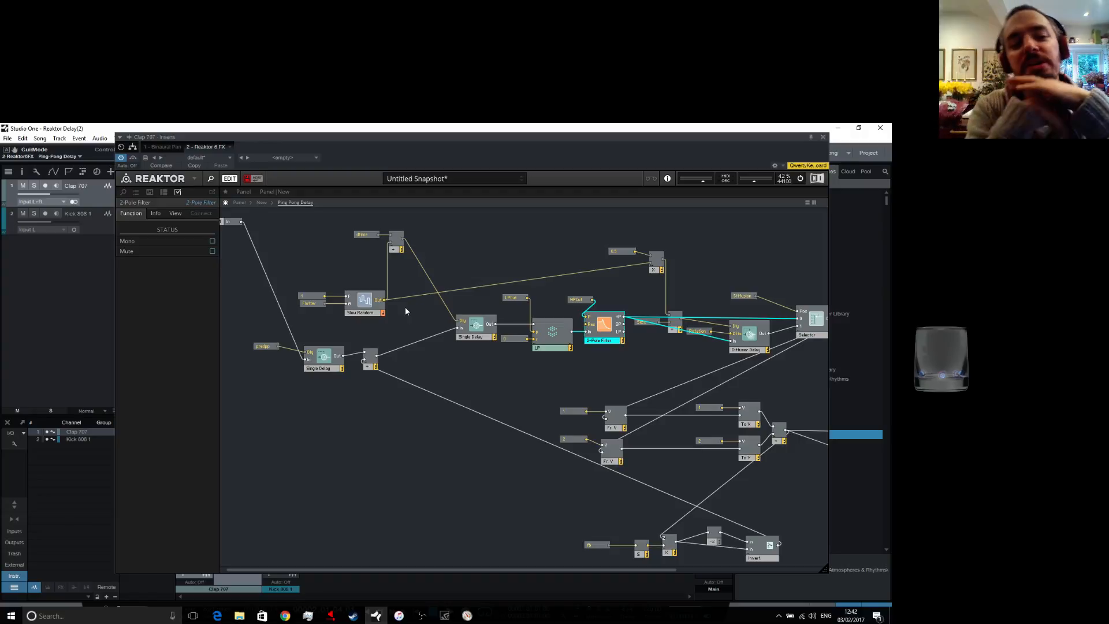
{"action": "left_click", "coordinate": [322, 370]}
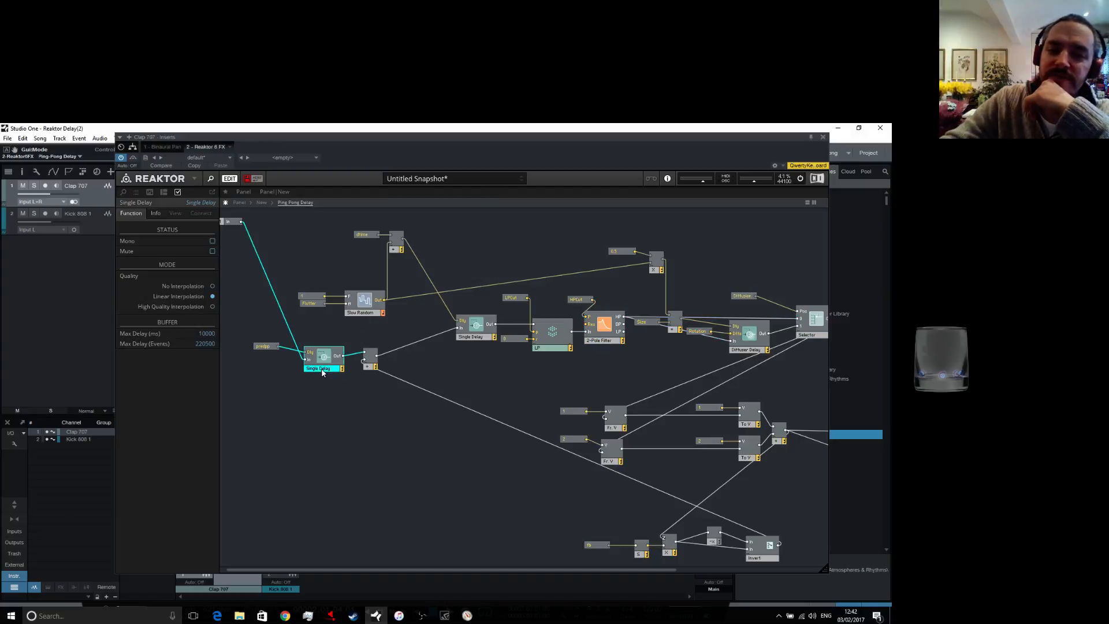
Look over the instrument's top-level routing and reopen the Time macro inside the Gui's Ping Pong macro
{"action": "left_click", "coordinate": [260, 202]}
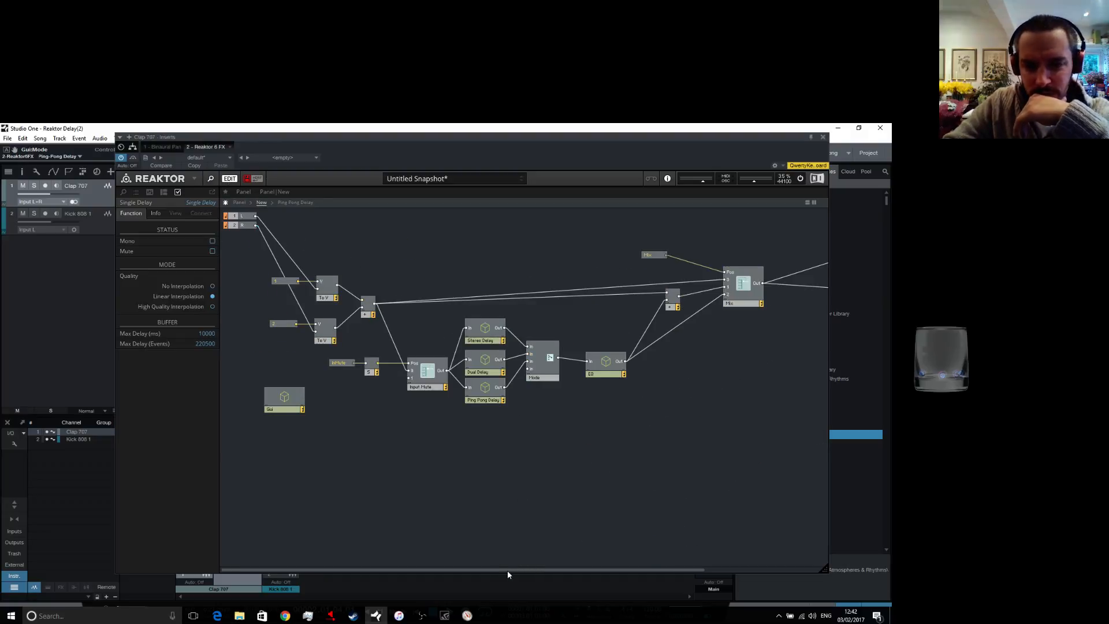
{"action": "left_click_drag", "start_coordinate": [507, 571], "coordinate": [774, 549]}
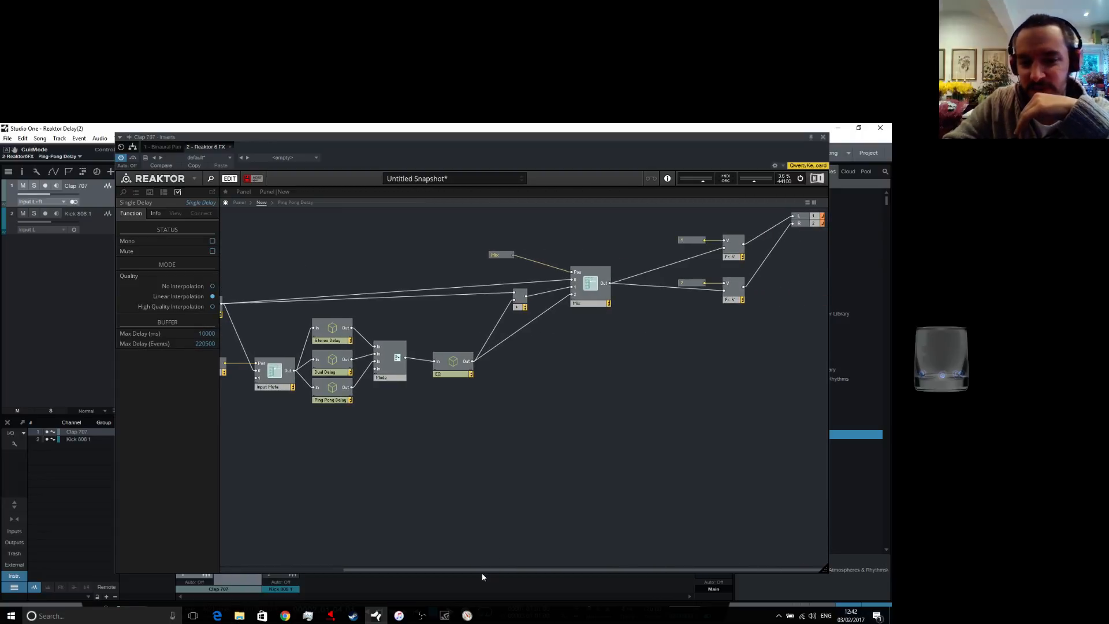
{"action": "left_click_drag", "start_coordinate": [482, 576], "coordinate": [216, 544]}
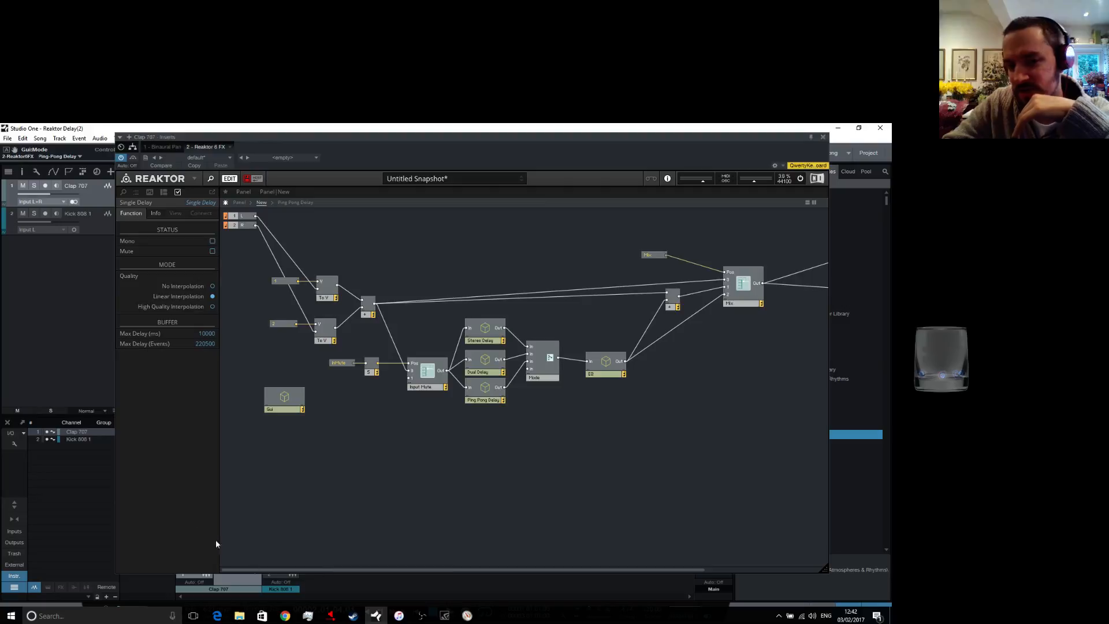
{"action": "left_click", "coordinate": [281, 402]}
{"action": "double_click", "coordinate": [281, 401]}
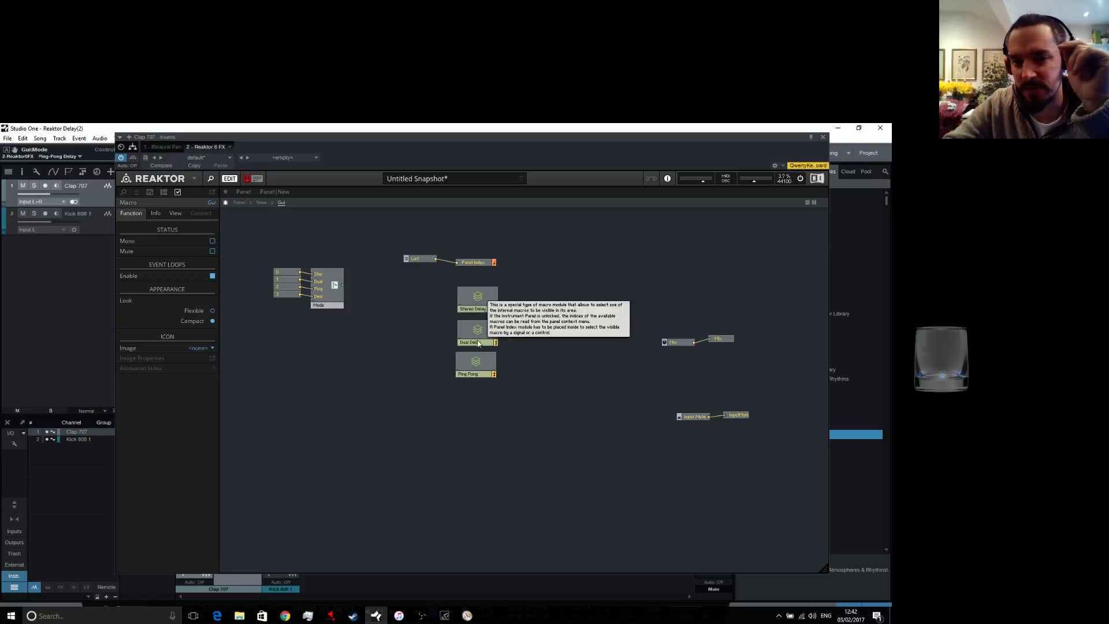
{"action": "double_click", "coordinate": [475, 368]}
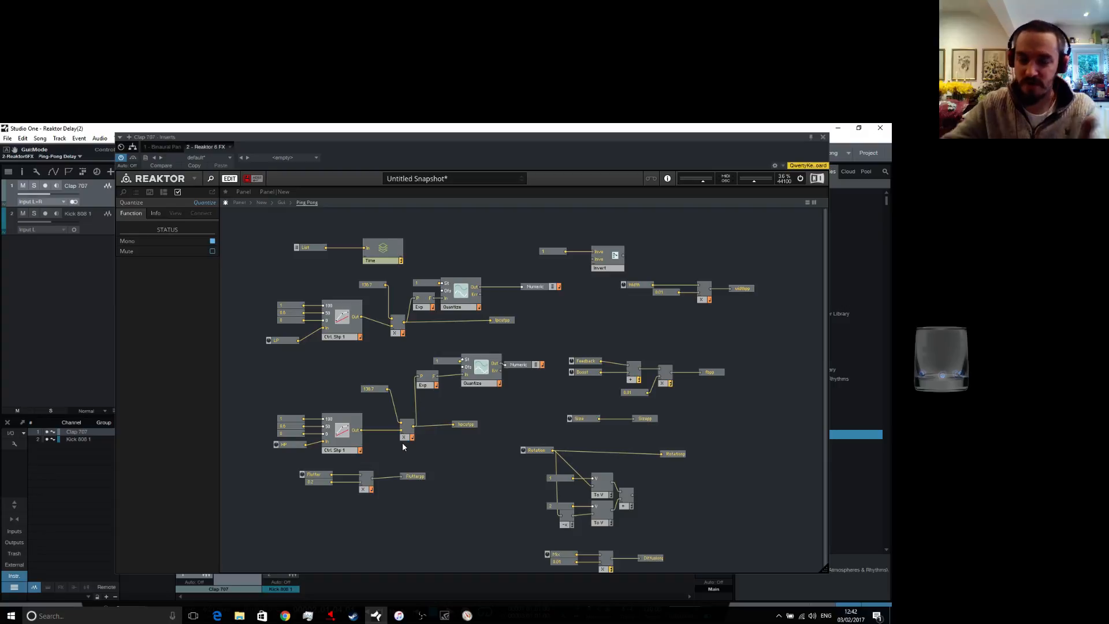
{"action": "double_click", "coordinate": [606, 326]}
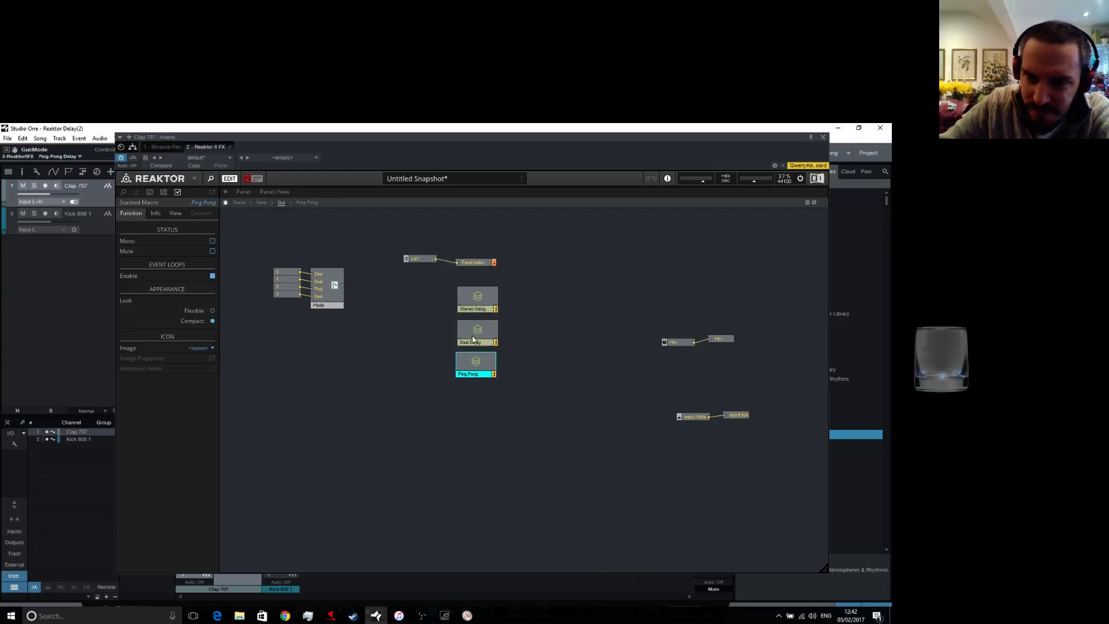
{"action": "double_click", "coordinate": [473, 358]}
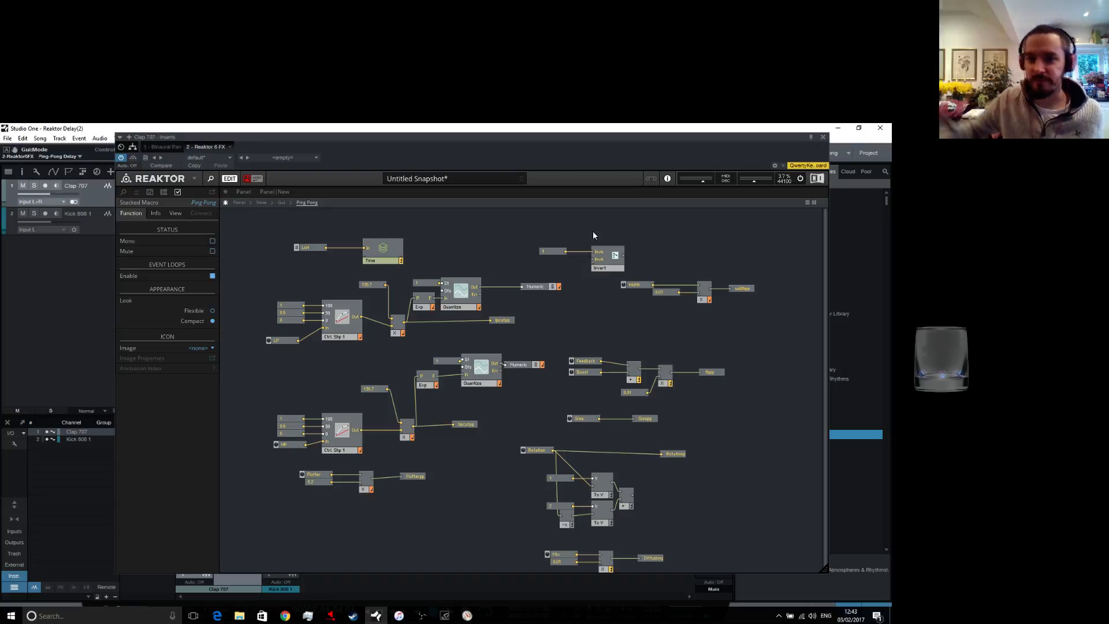
{"action": "scroll", "coordinate": [621, 318], "scroll_direction": "down", "scroll_amount": 1}
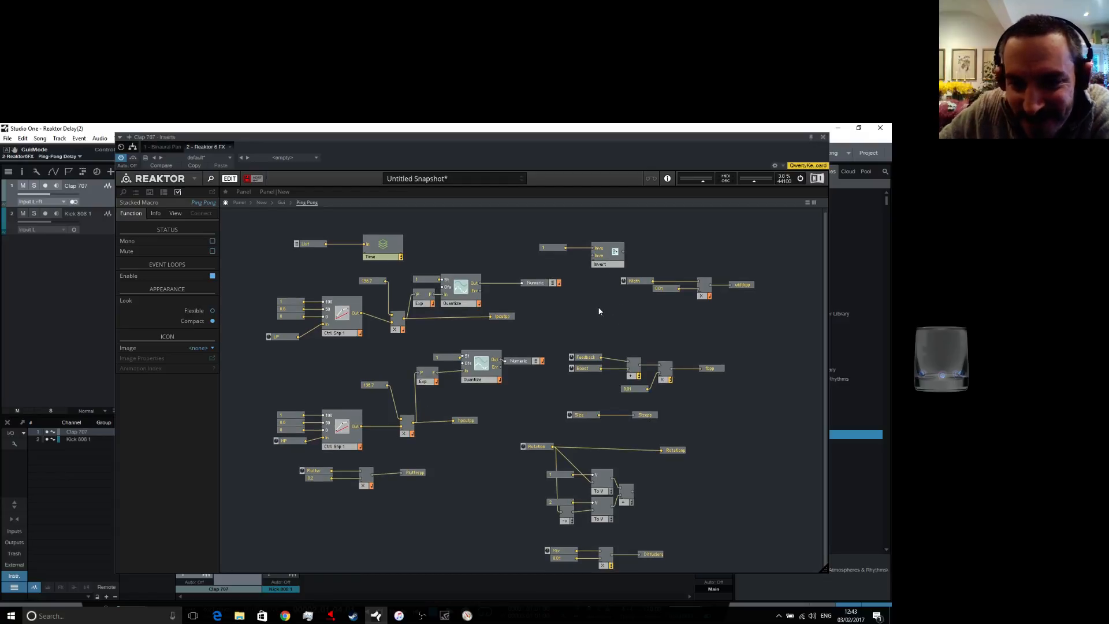
{"action": "double_click", "coordinate": [386, 247]}
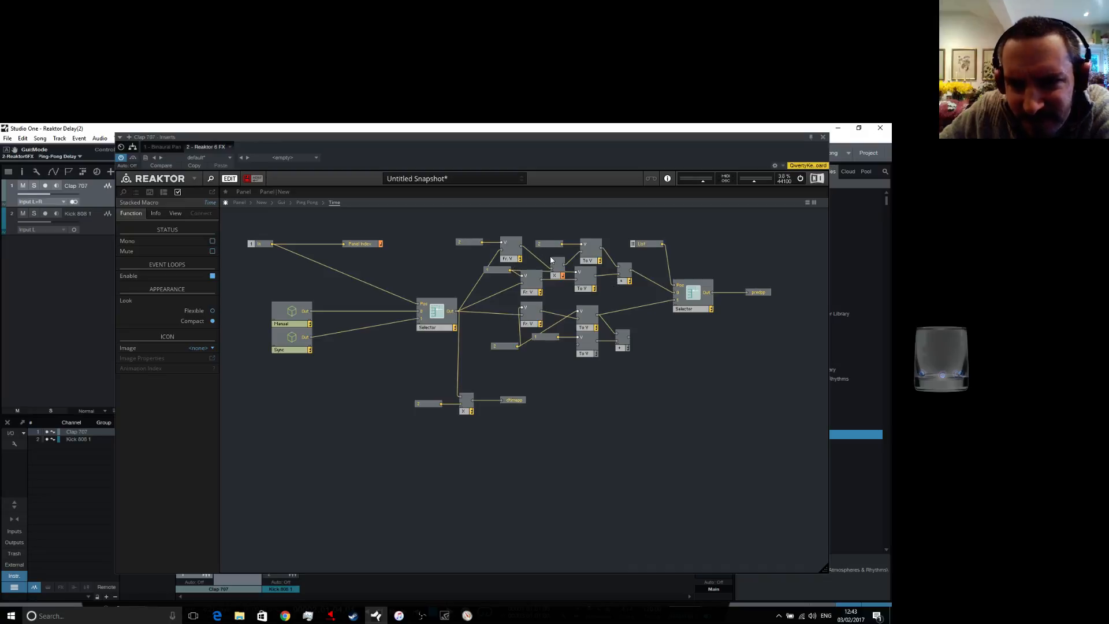
Move the lower voice group clear, wire the voice 2 From Voice straight to its To Voice, and delete the Multiply between them
{"action": "left_click_drag", "start_coordinate": [559, 262], "coordinate": [495, 275]}
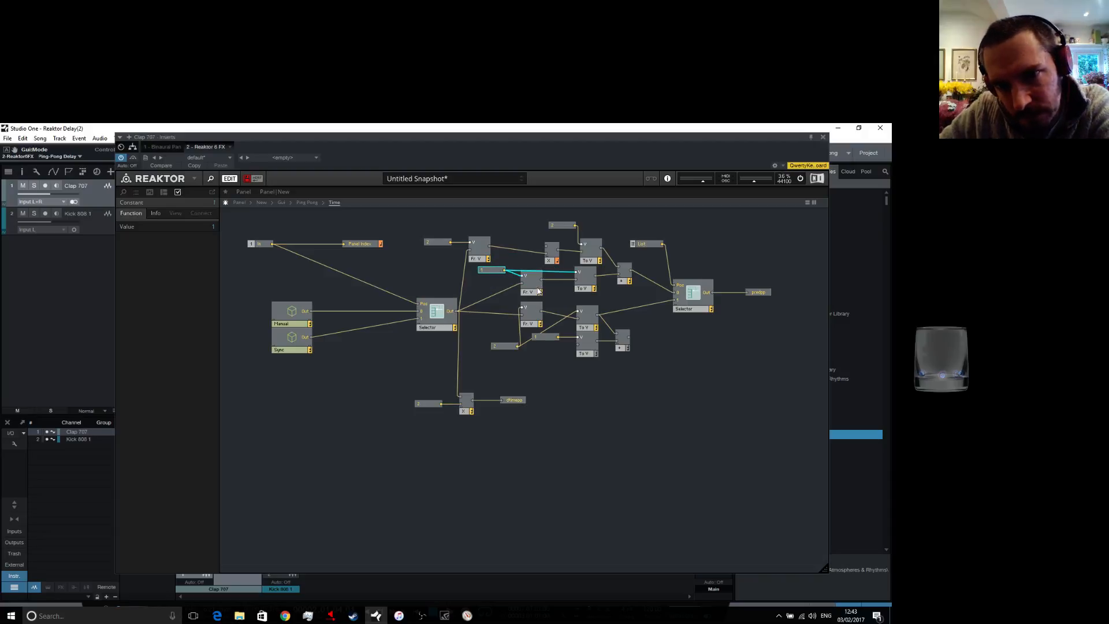
{"action": "left_click_drag", "start_coordinate": [672, 385], "coordinate": [480, 503]}
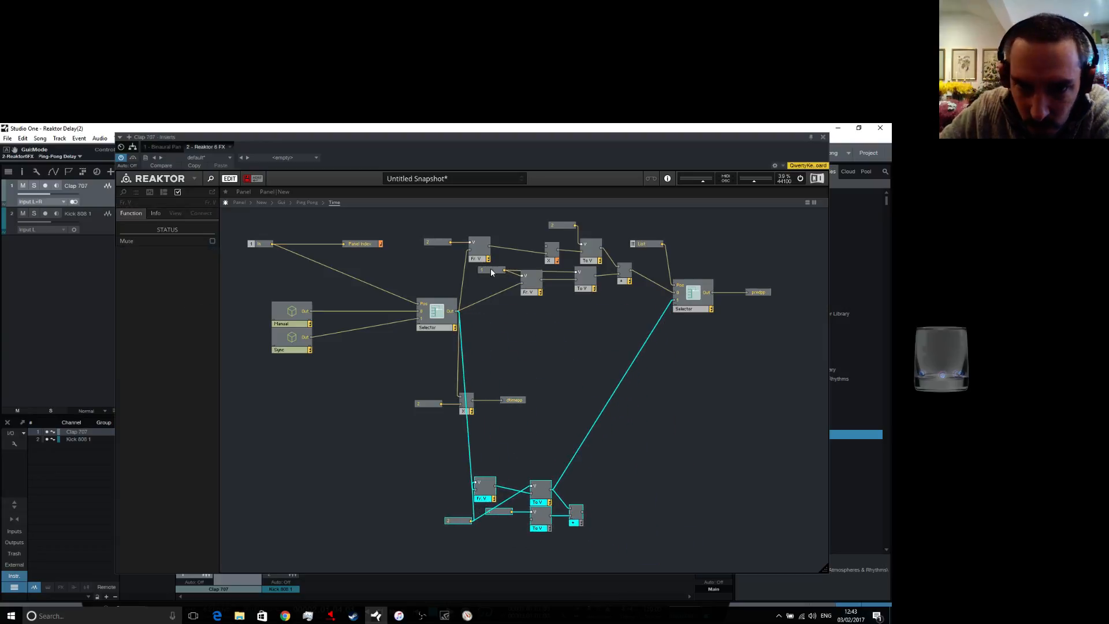
{"action": "left_click_drag", "start_coordinate": [491, 268], "coordinate": [546, 246]}
{"action": "left_click", "coordinate": [489, 260]}
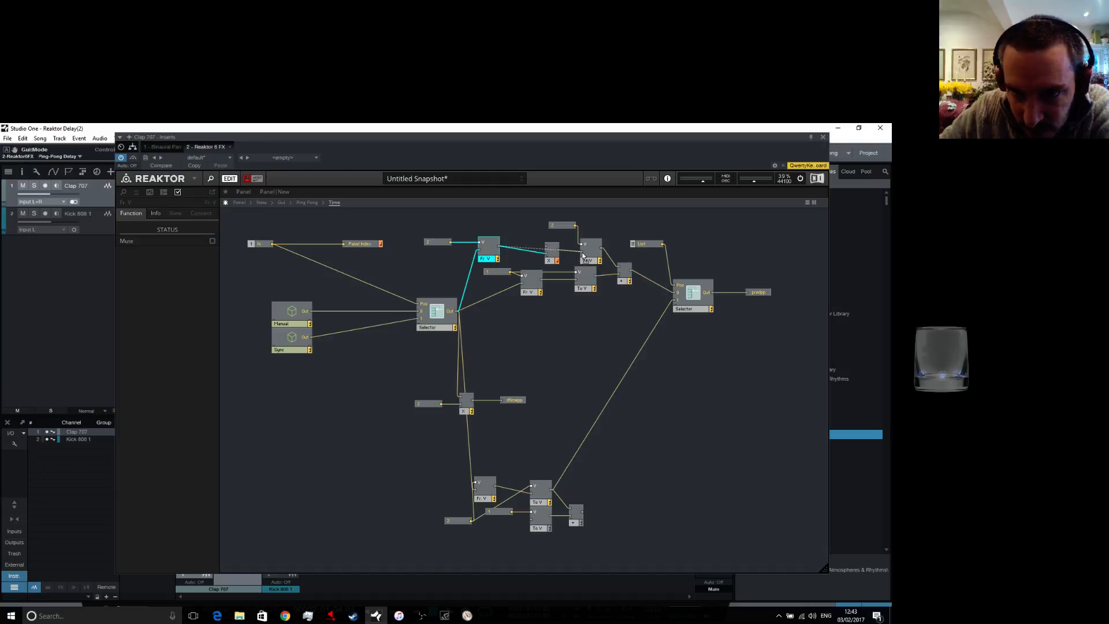
{"action": "left_click", "coordinate": [550, 259]}
{"action": "key", "text": "Delete"}
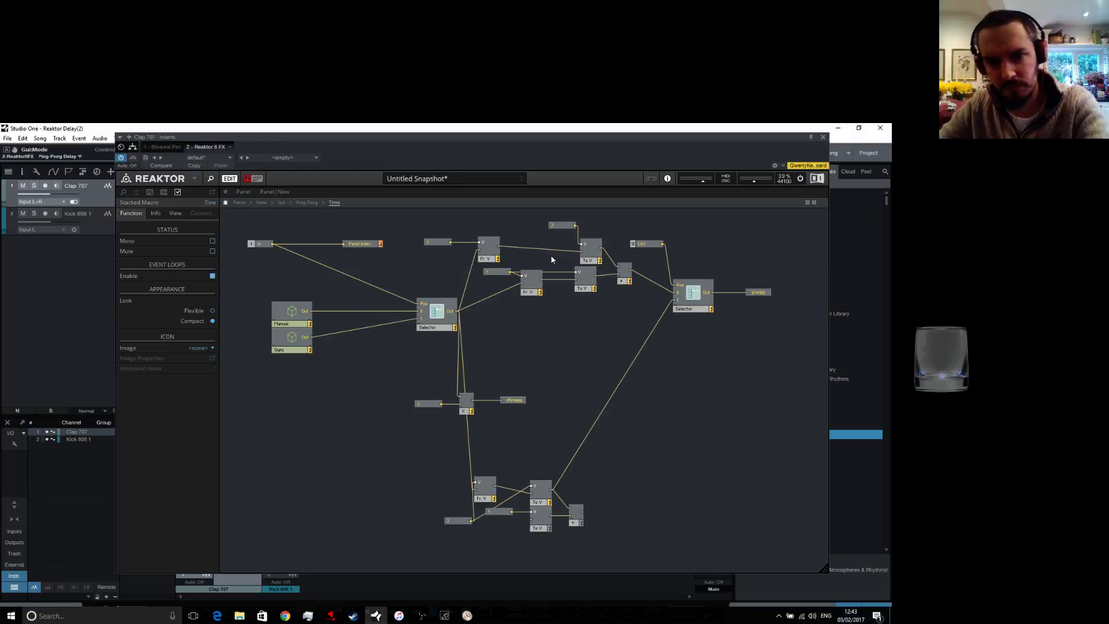
Line up the voice 1 constant and its From Voice module beneath their voice 2 counterparts
{"action": "left_click_drag", "start_coordinate": [504, 276], "coordinate": [442, 274]}
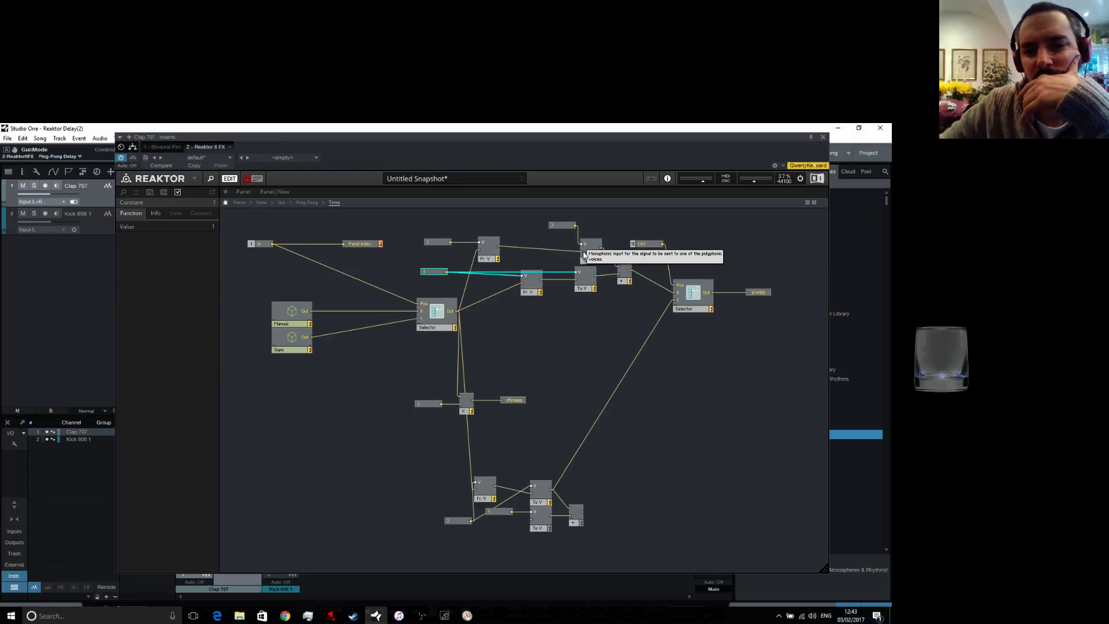
{"action": "mouse_move", "coordinate": [467, 286]}
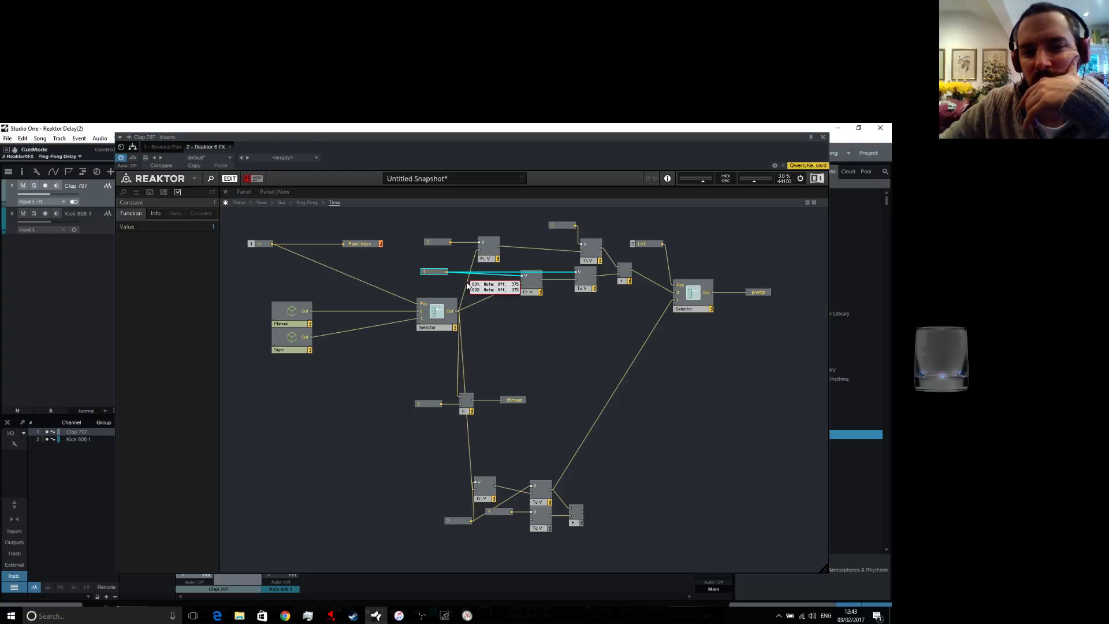
{"action": "left_click_drag", "start_coordinate": [531, 293], "coordinate": [491, 293]}
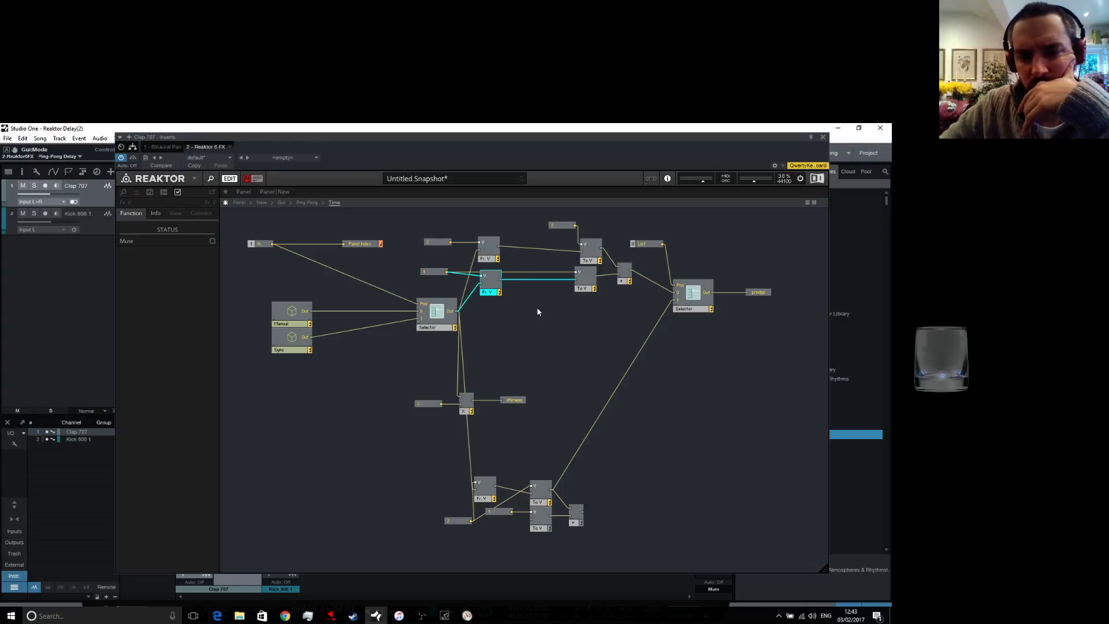
{"action": "left_click_drag", "start_coordinate": [491, 295], "coordinate": [507, 304]}
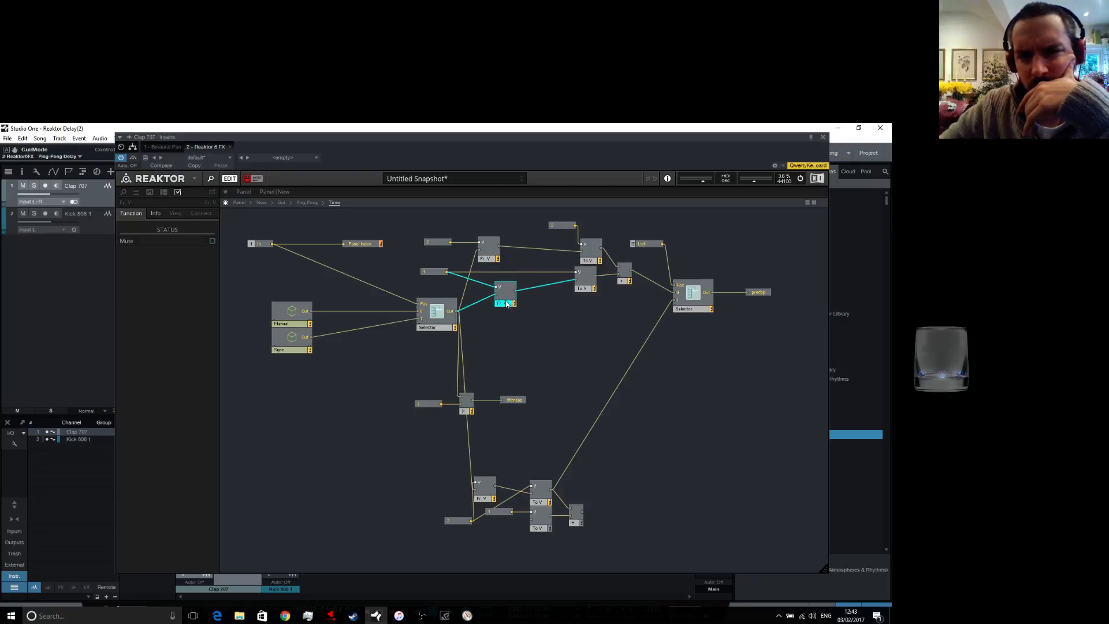
{"action": "left_click_drag", "start_coordinate": [500, 306], "coordinate": [489, 300]}
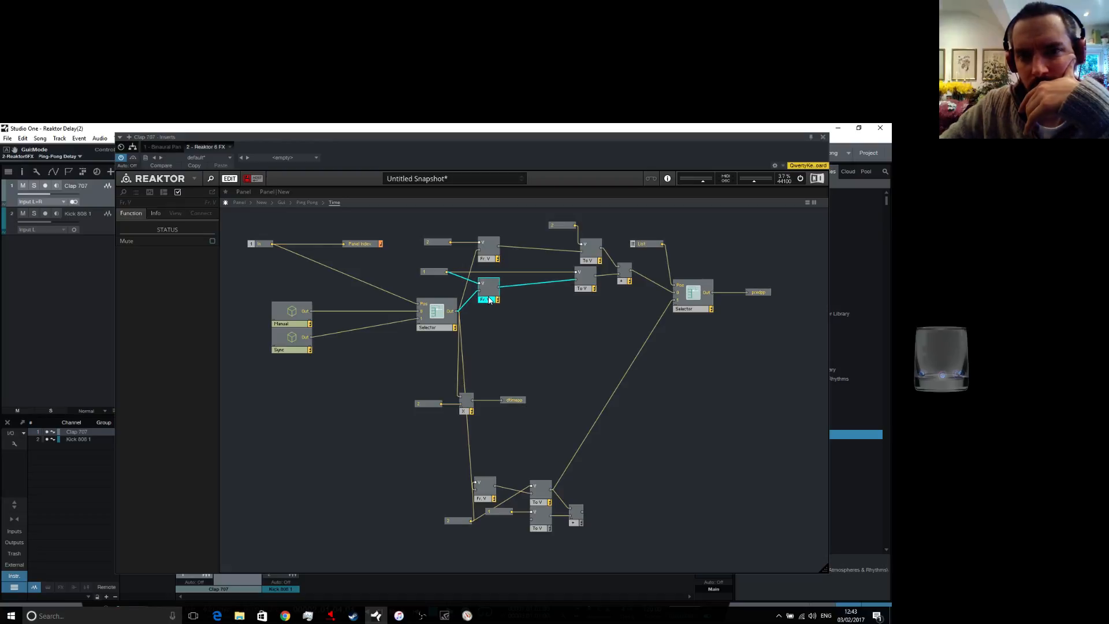
Insert a mono Add module fed twice by the voice 1 From Voice and wire its output to the voice 1 To Voice
{"action": "right_click", "coordinate": [514, 296]}
{"action": "mouse_move", "coordinate": [557, 301]}
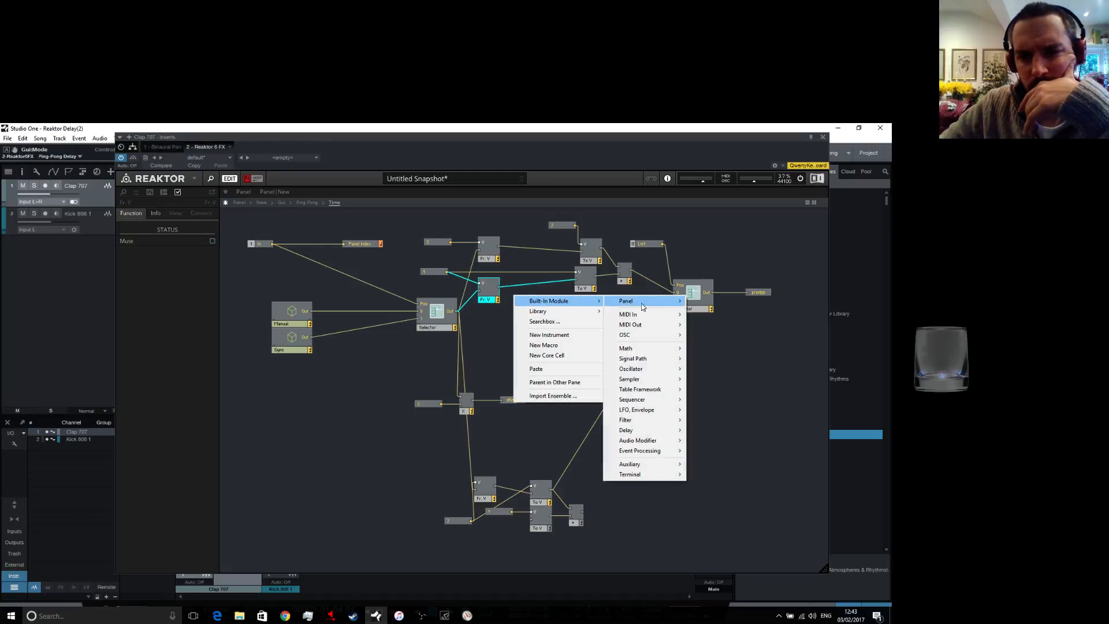
{"action": "mouse_move", "coordinate": [642, 347]}
{"action": "left_click", "coordinate": [724, 356]}
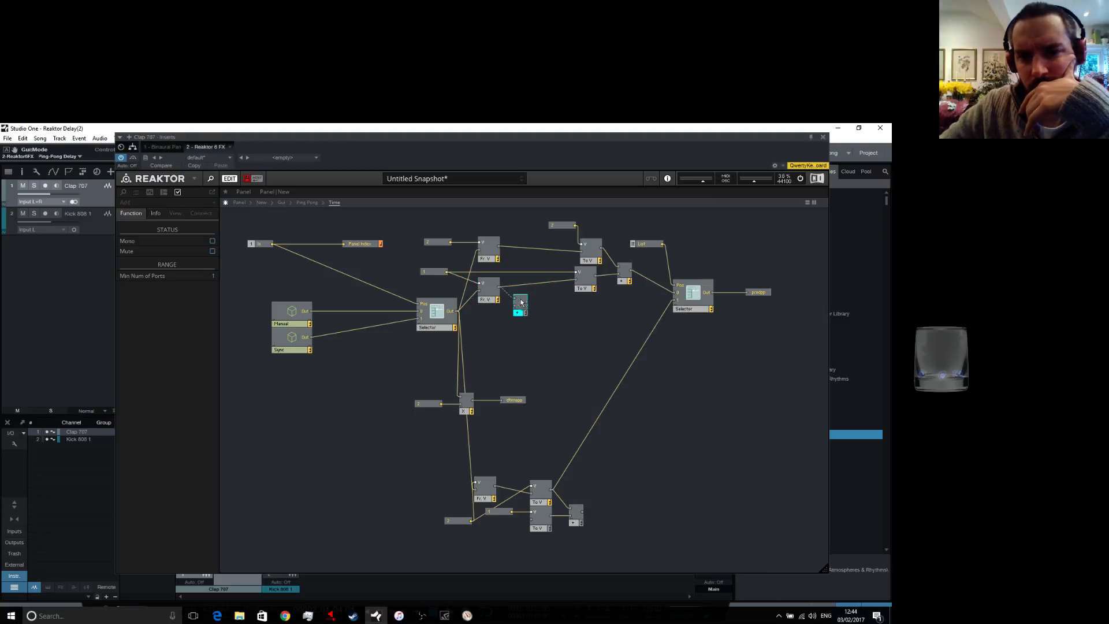
{"action": "left_click_drag", "start_coordinate": [498, 284], "coordinate": [525, 308]}
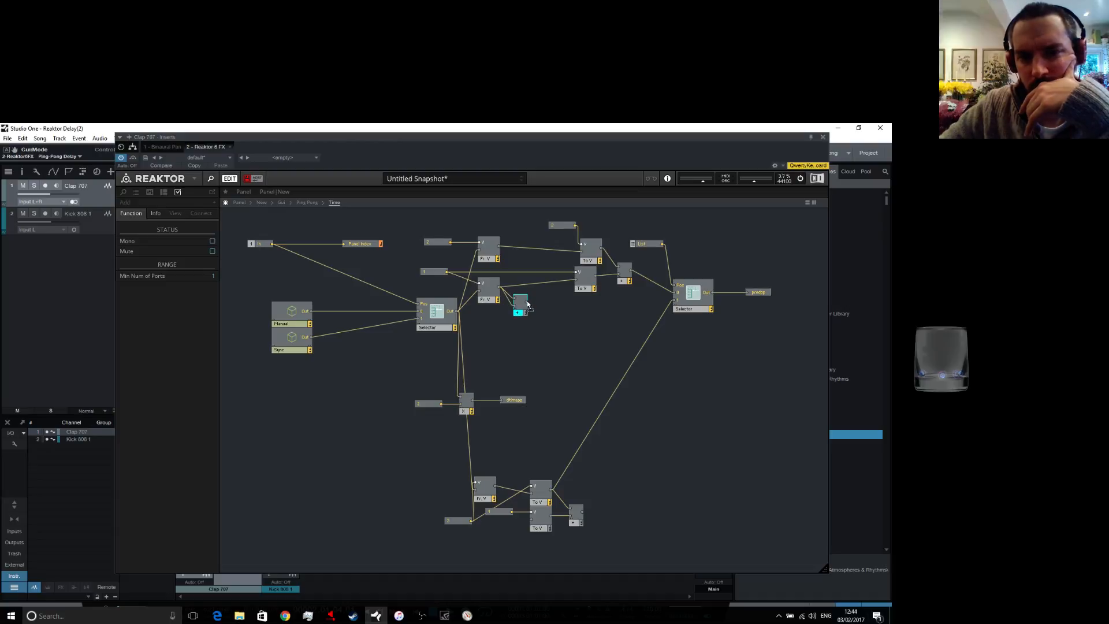
{"action": "left_click_drag", "start_coordinate": [577, 279], "coordinate": [524, 299]}
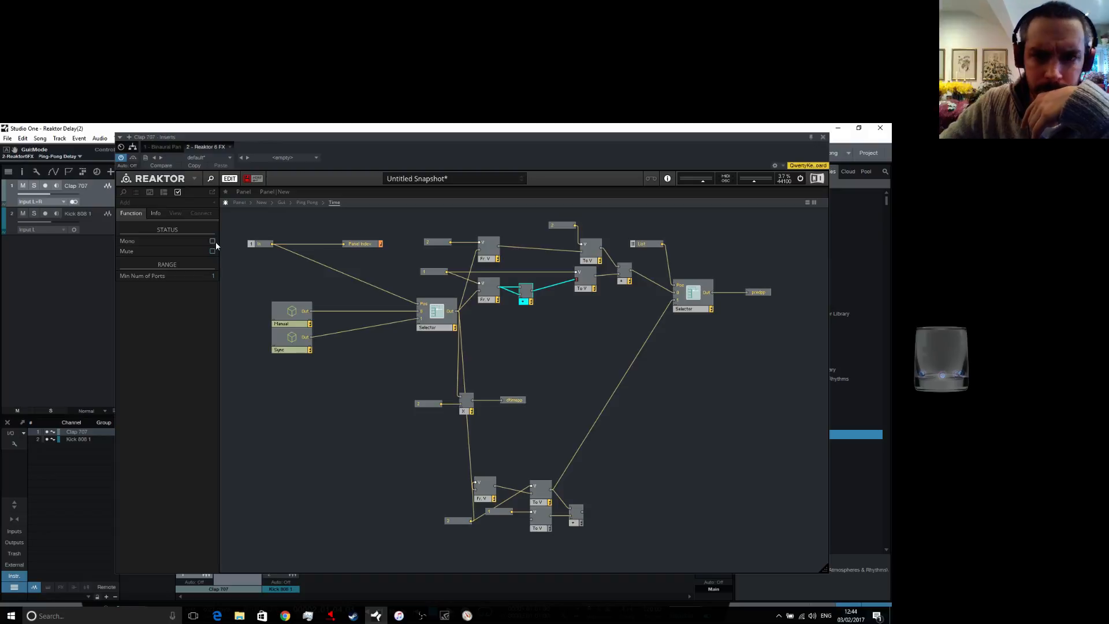
{"action": "left_click", "coordinate": [540, 322]}
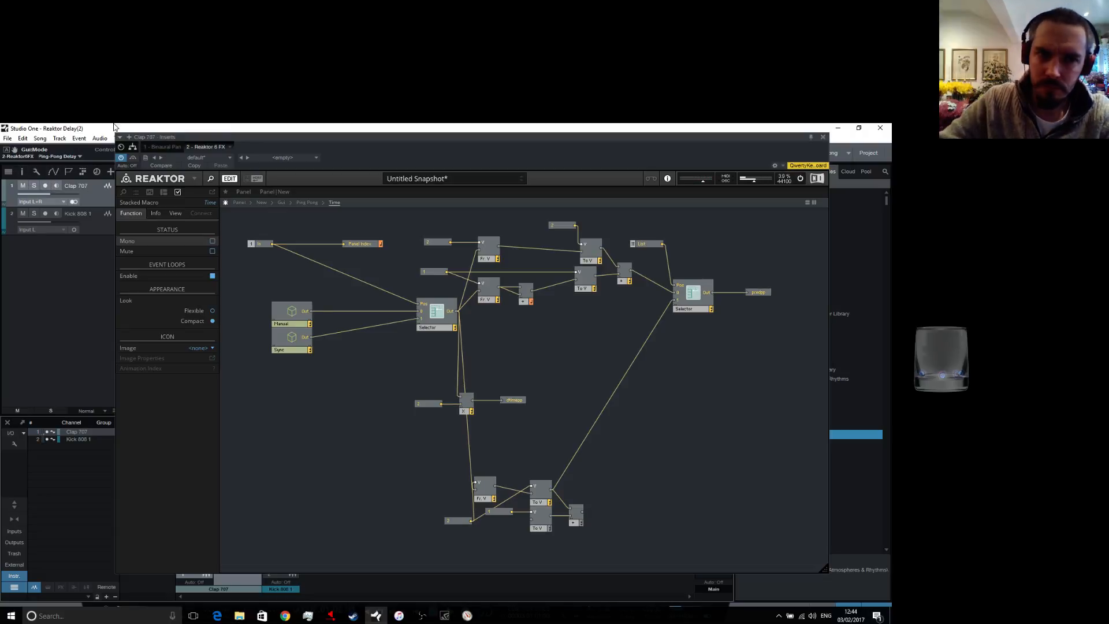
Audition the doubled voice 1 delay time and reopen the Reaktor effect at the Gui's Ping Pong macro
{"action": "left_click", "coordinate": [823, 136]}
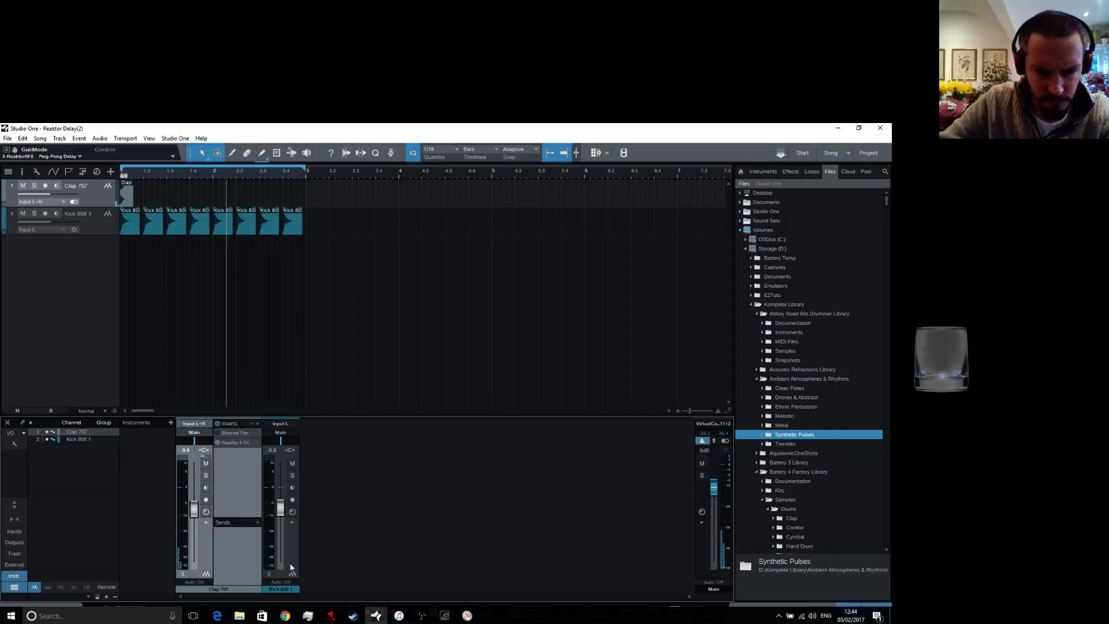
{"action": "left_click", "coordinate": [242, 444]}
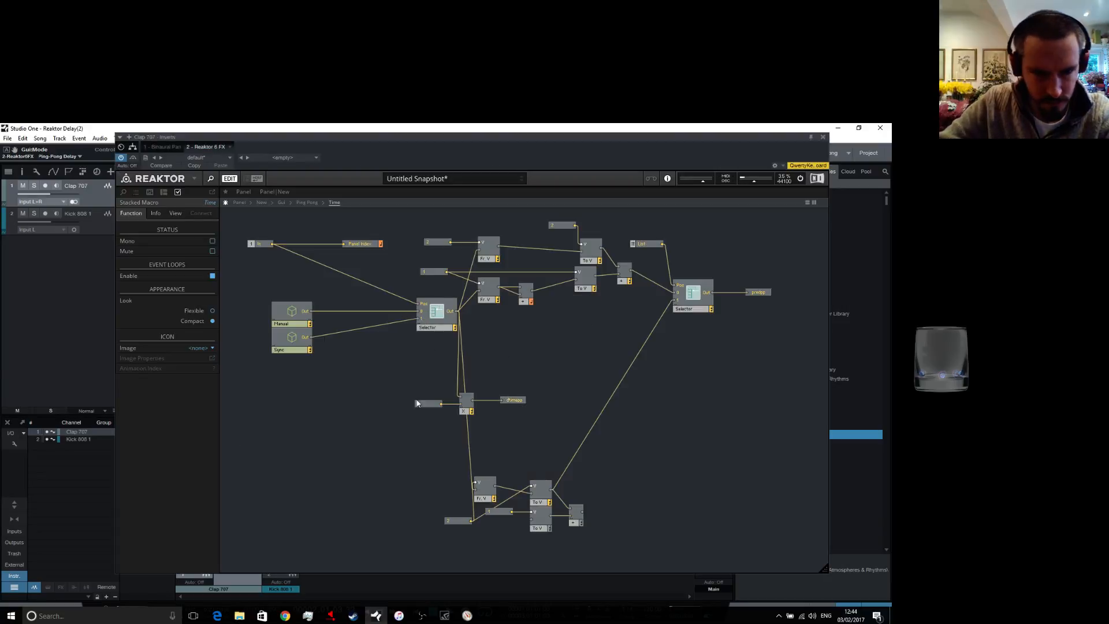
{"action": "double_click", "coordinate": [396, 408]}
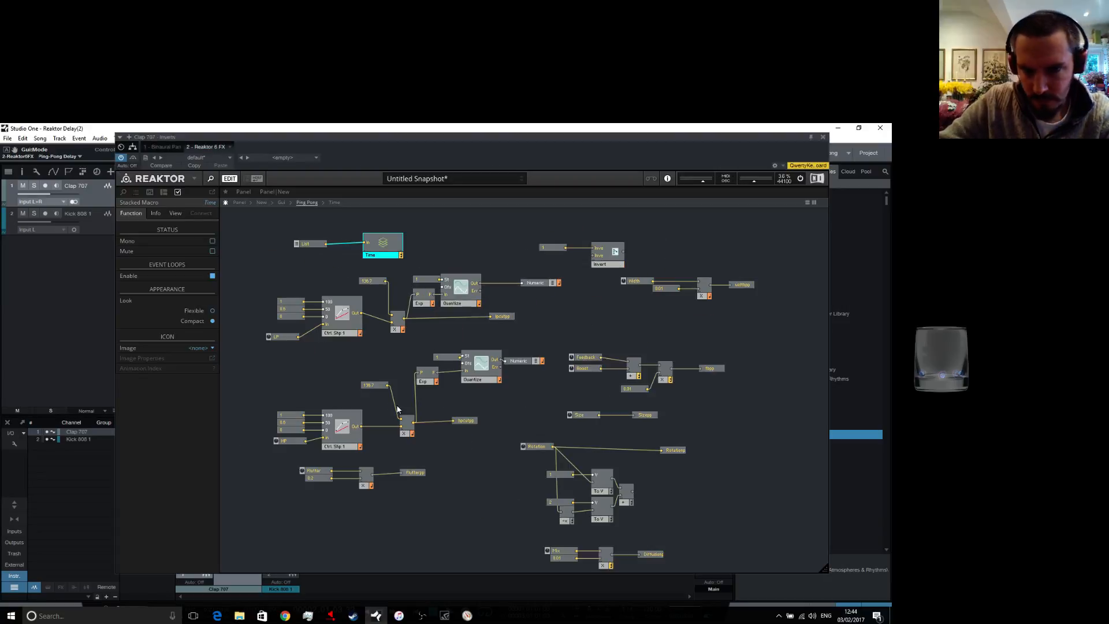
Leave the Gui's Ping Pong macro and open the Ping Pong Delay macro's structure from the instrument's main level
{"action": "double_click", "coordinate": [489, 474]}
{"action": "double_click", "coordinate": [487, 361]}
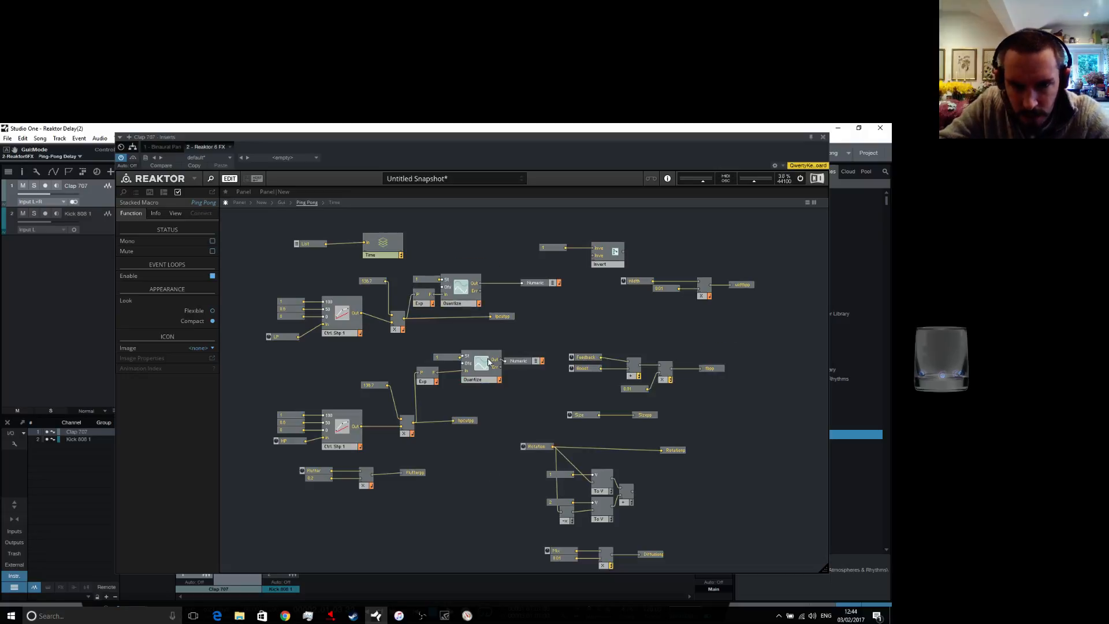
{"action": "double_click", "coordinate": [588, 306]}
{"action": "left_click", "coordinate": [262, 202]}
{"action": "left_click", "coordinate": [487, 392]}
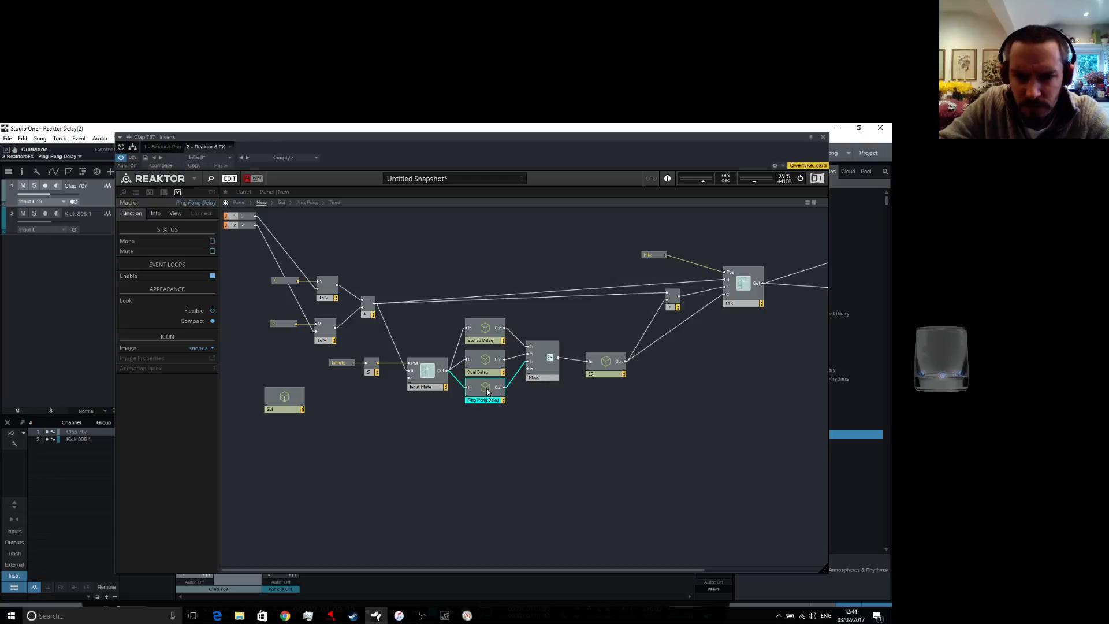
{"action": "double_click", "coordinate": [487, 392]}
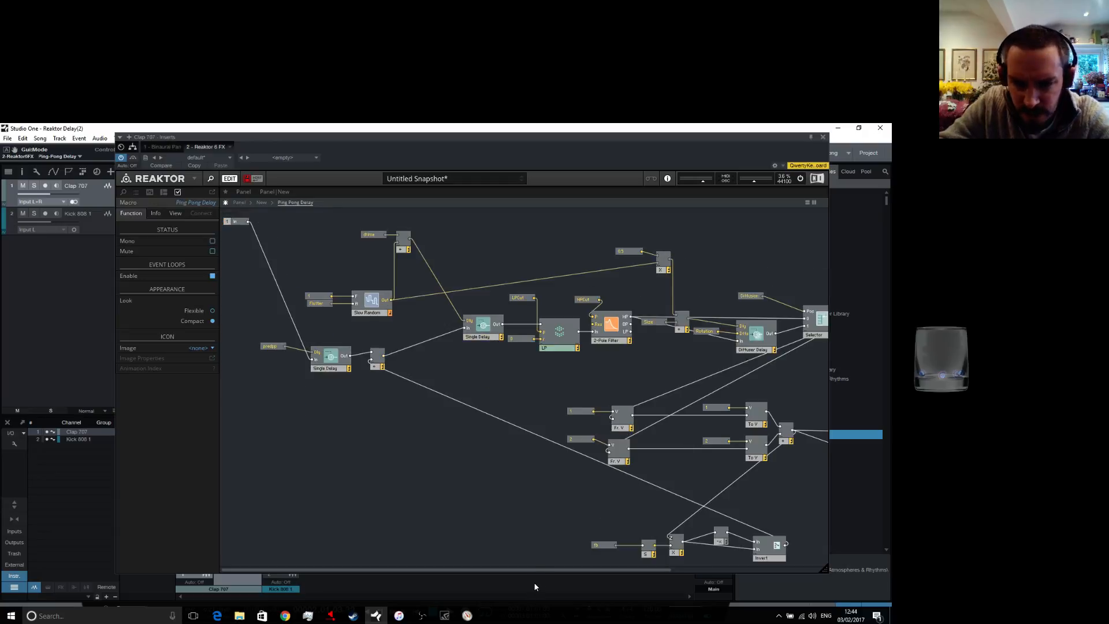
{"action": "left_click_drag", "start_coordinate": [536, 570], "coordinate": [636, 566]}
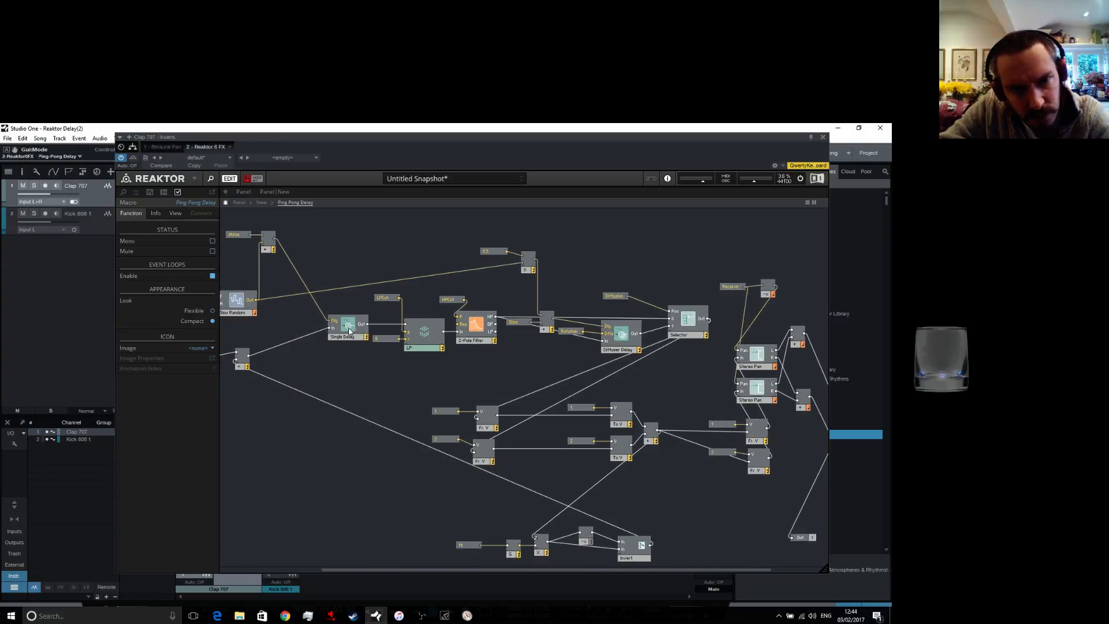
Move the LP macro, 2-Pole Filter and their inputs closer to the main Single Delay, and line that delay up ahead of them
{"action": "left_click_drag", "start_coordinate": [347, 331], "coordinate": [325, 268]}
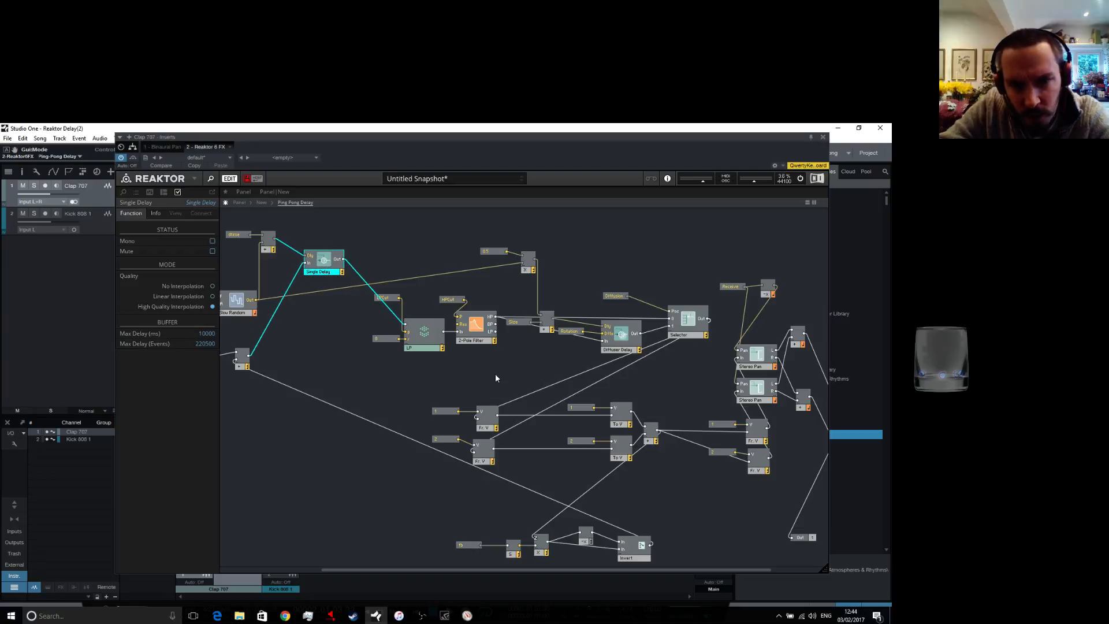
{"action": "left_click_drag", "start_coordinate": [496, 379], "coordinate": [366, 289]}
{"action": "left_click_drag", "start_coordinate": [474, 333], "coordinate": [395, 357]}
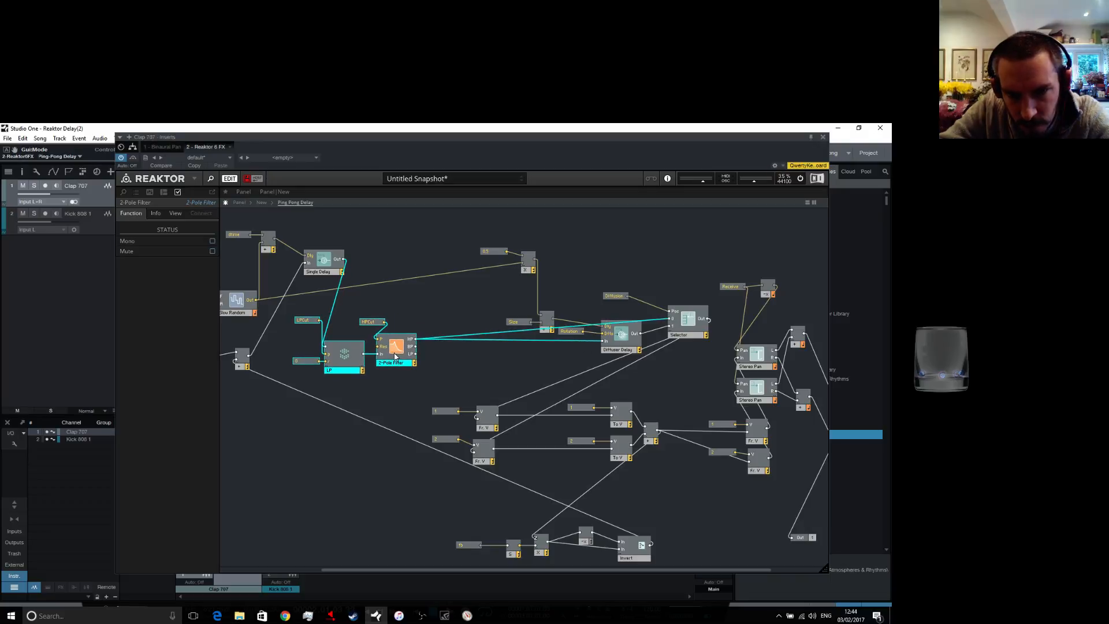
{"action": "left_click_drag", "start_coordinate": [395, 357], "coordinate": [456, 356]}
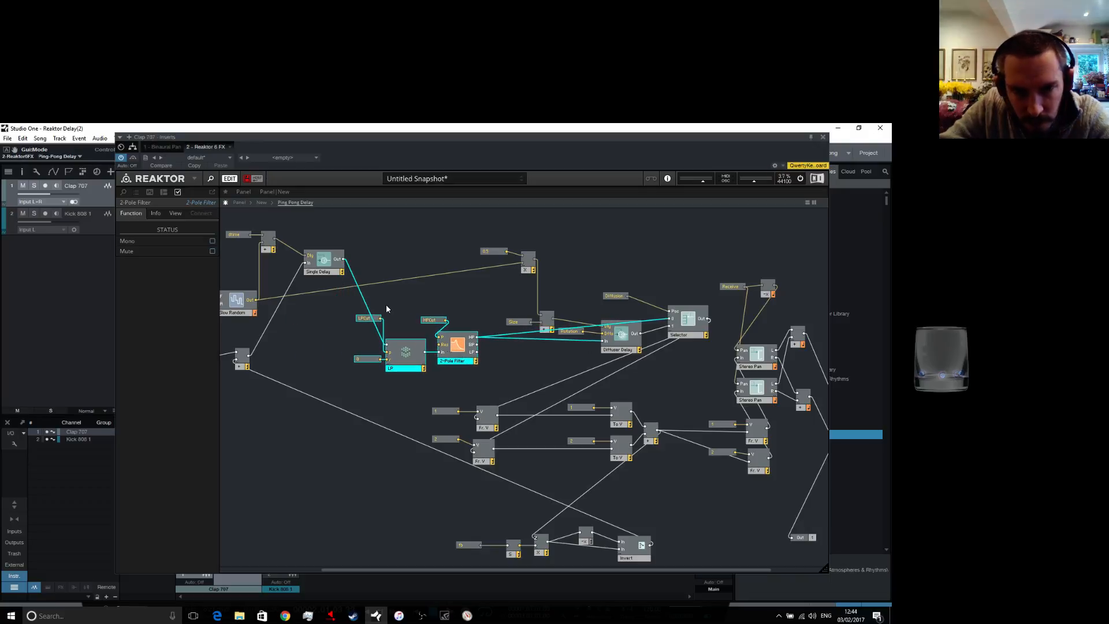
{"action": "left_click_drag", "start_coordinate": [334, 272], "coordinate": [330, 351]}
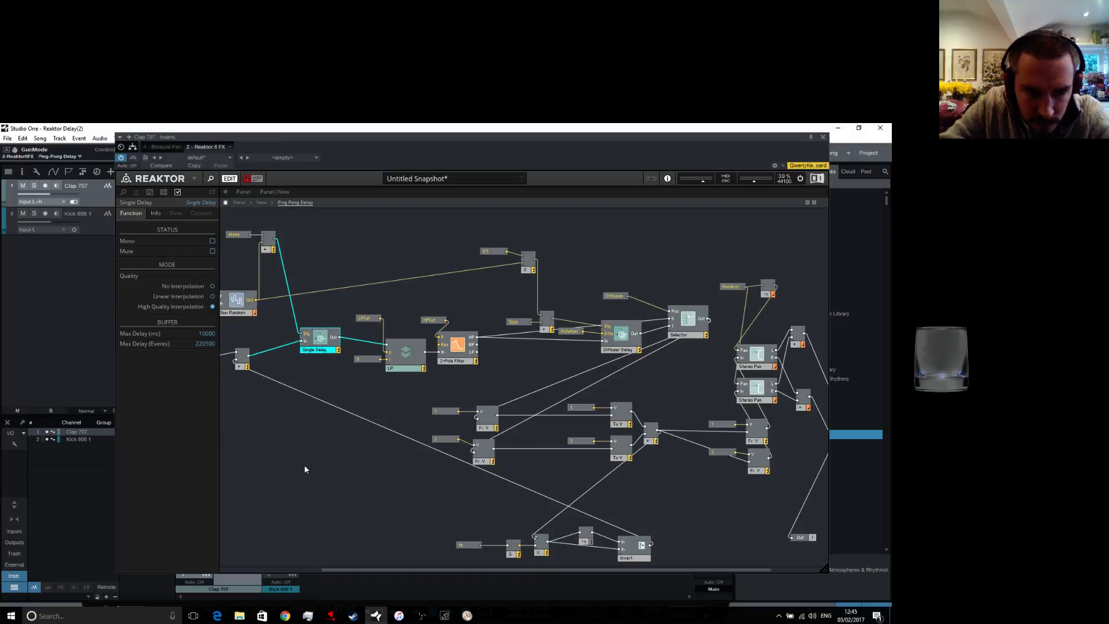
Wire the feedback Add straight to the LP macro and insert the main Single Delay between the Invert output and the Add
{"action": "left_click_drag", "start_coordinate": [356, 570], "coordinate": [309, 560]}
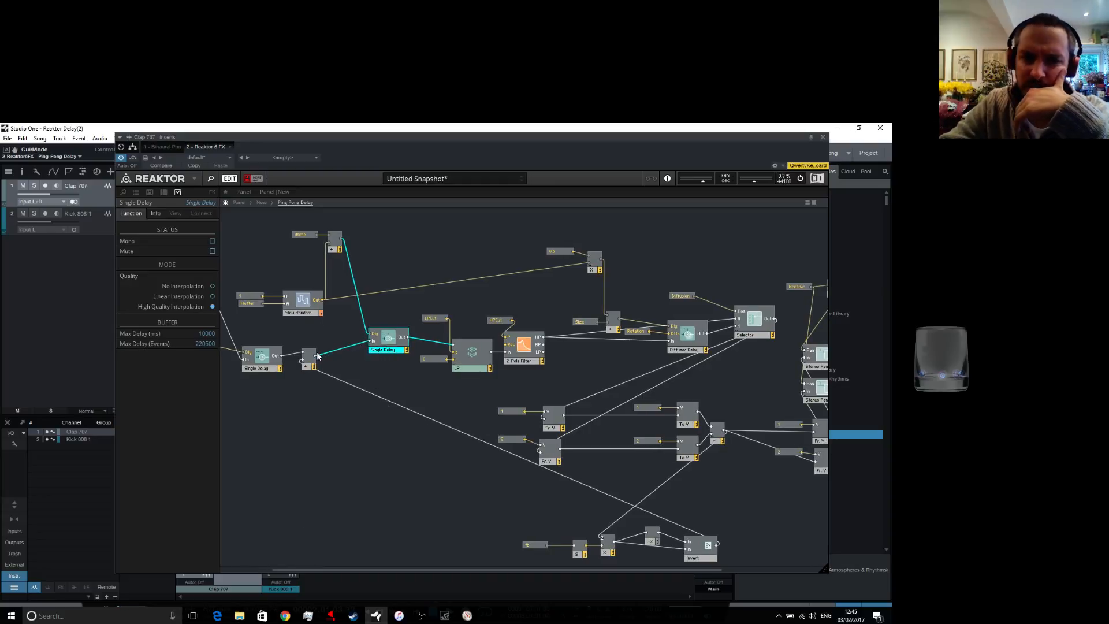
{"action": "left_click_drag", "start_coordinate": [315, 358], "coordinate": [367, 462]}
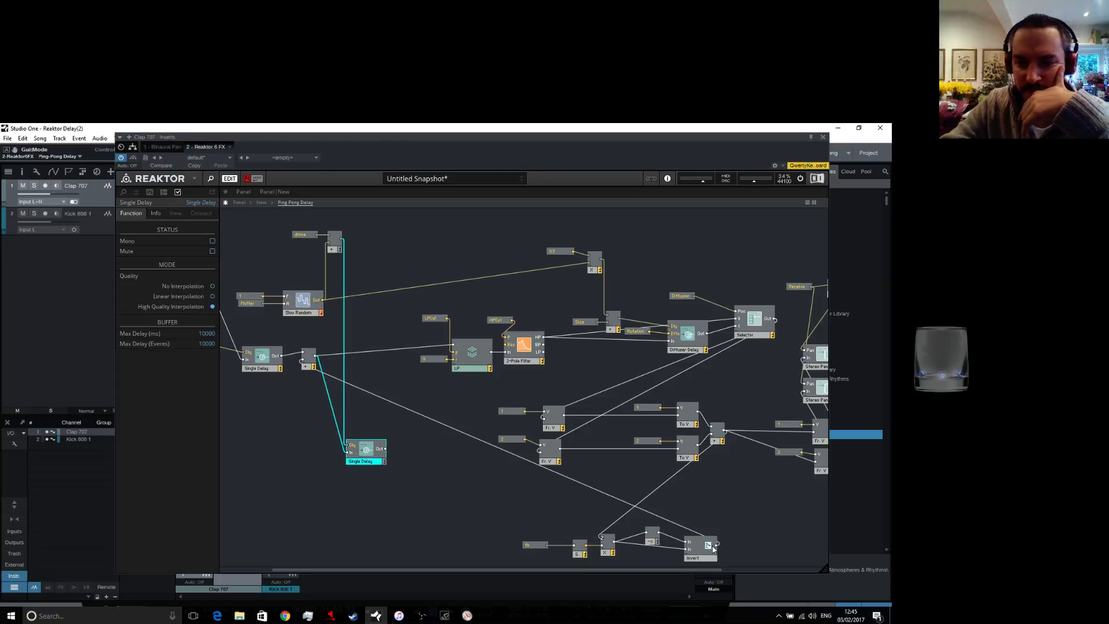
{"action": "left_click_drag", "start_coordinate": [716, 544], "coordinate": [307, 363]}
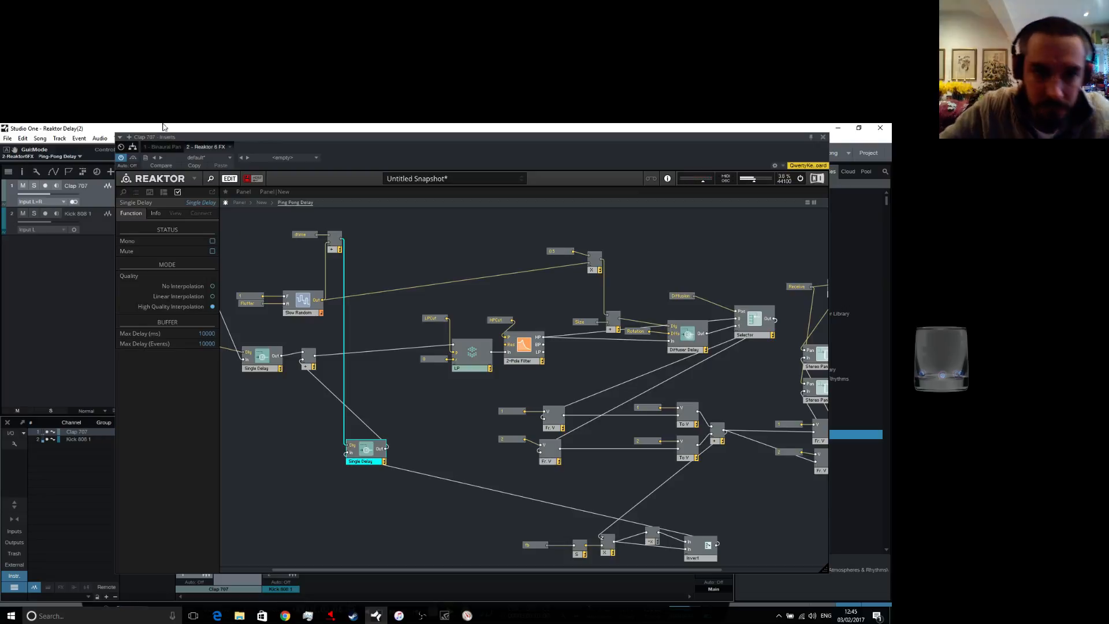
Audition the Ping Pong section with Width lowered to 0 and Multiplier R at 5, restoring Width to 100 and Multiplier R to 3
{"action": "left_click", "coordinate": [240, 202]}
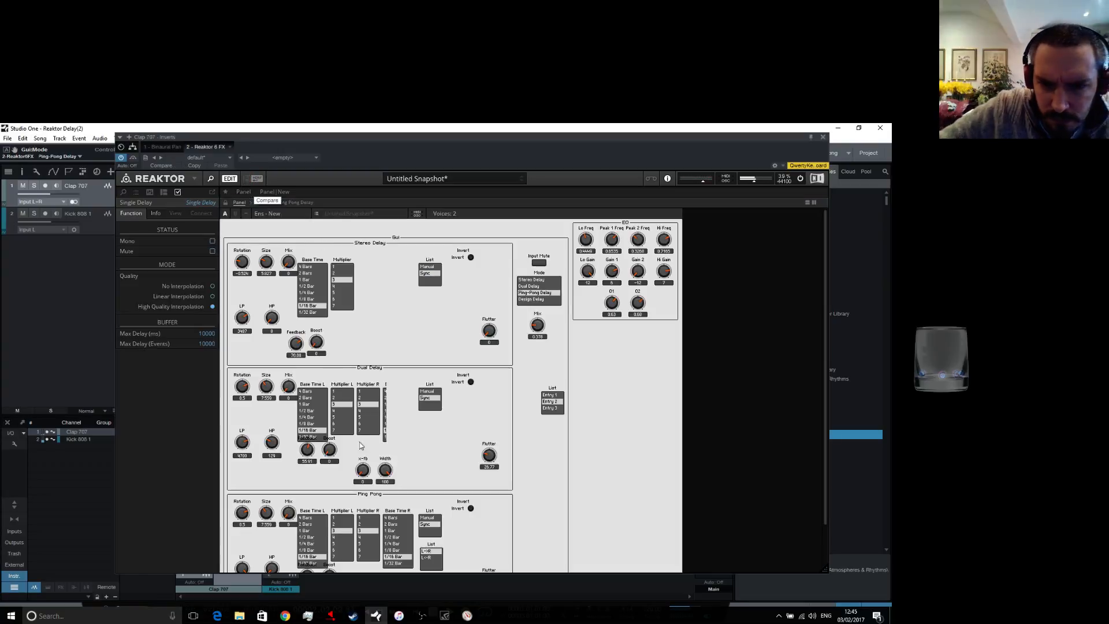
{"action": "scroll", "coordinate": [466, 475], "scroll_direction": "down", "scroll_amount": 2}
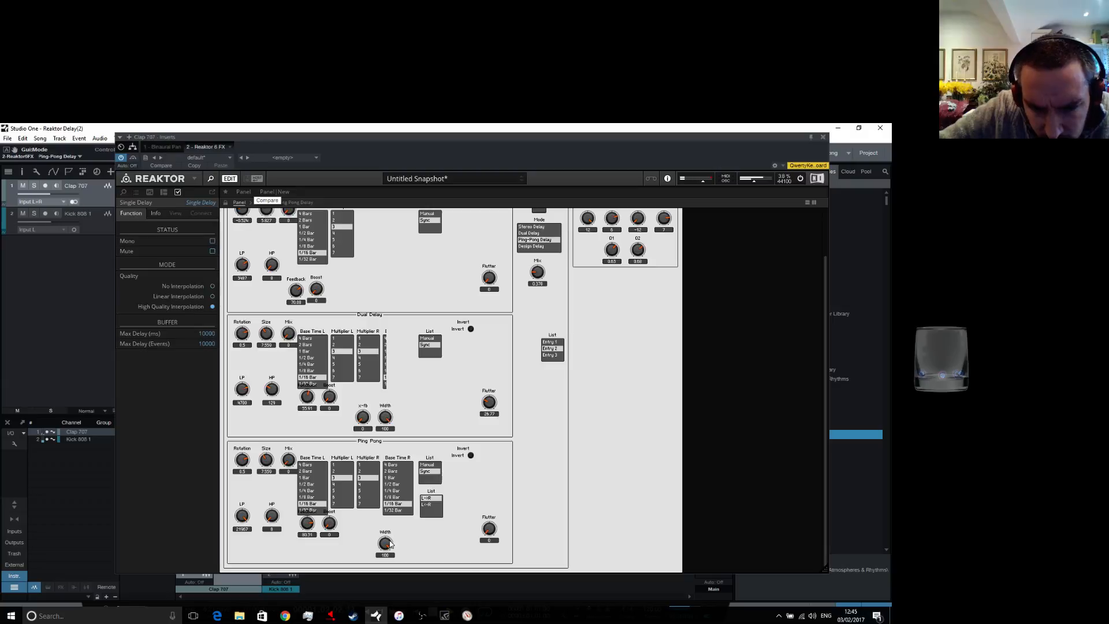
{"action": "mouse_move", "coordinate": [385, 543]}
{"action": "left_mouse_down"}
{"action": "mouse_move", "coordinate": [390, 573]}
{"action": "mouse_move", "coordinate": [388, 547]}
{"action": "left_mouse_up"}
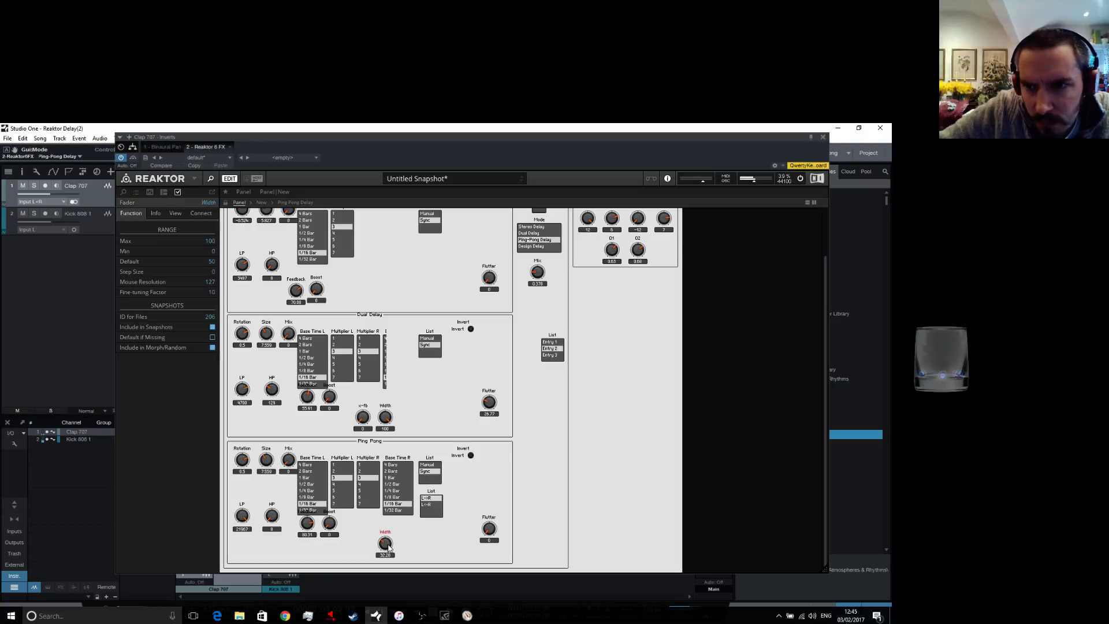
{"action": "left_click_drag", "start_coordinate": [388, 547], "coordinate": [395, 605]}
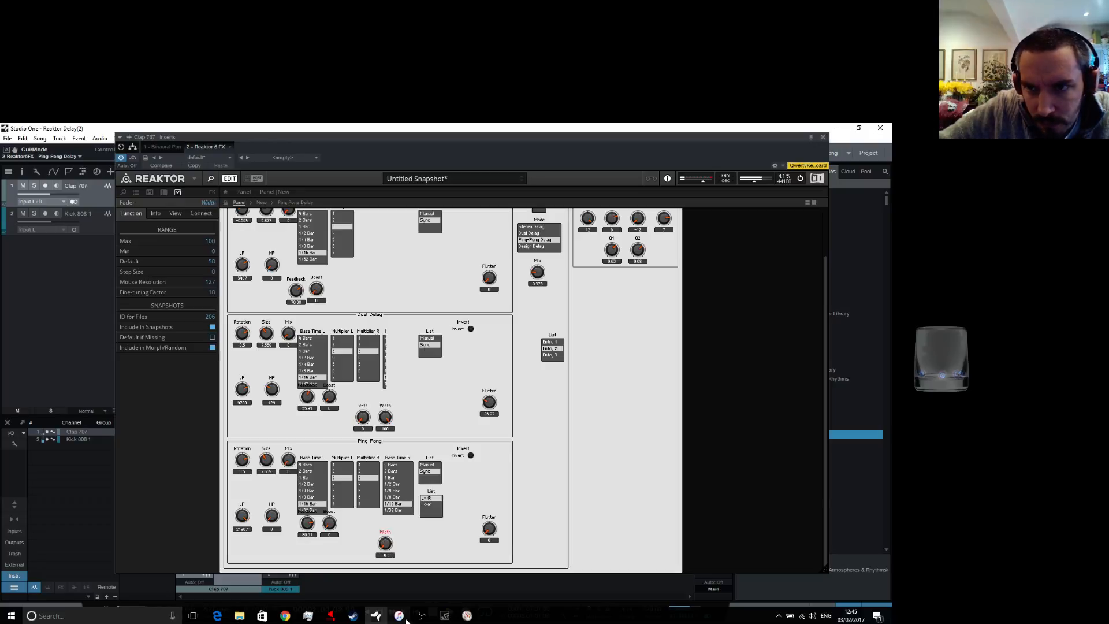
{"action": "left_click_drag", "start_coordinate": [391, 542], "coordinate": [386, 535]}
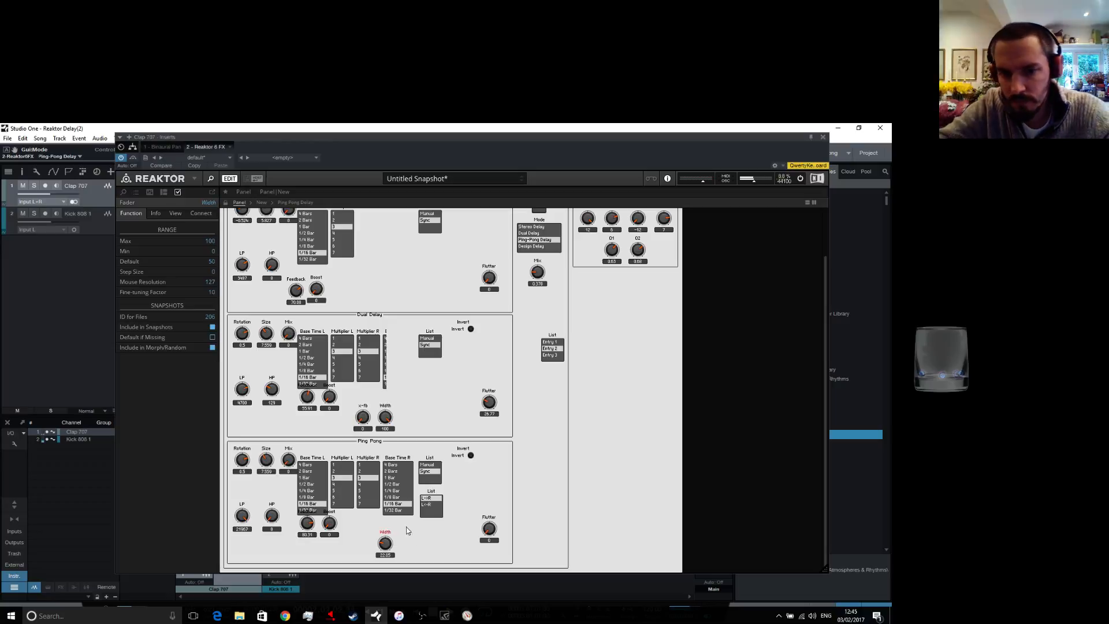
{"action": "left_click_drag", "start_coordinate": [385, 546], "coordinate": [386, 554]}
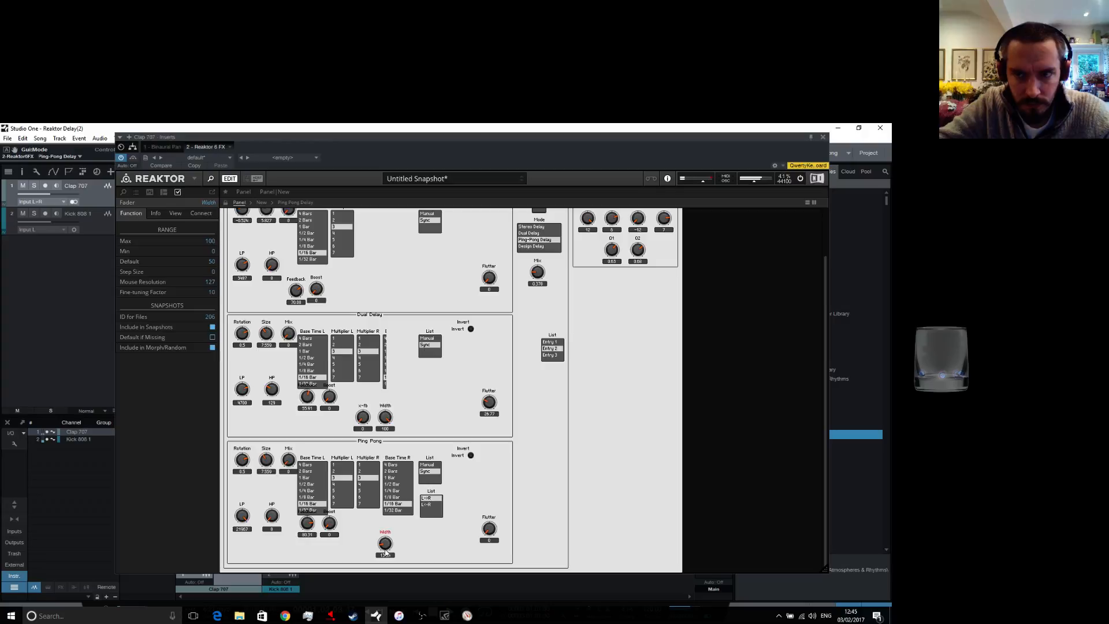
{"action": "left_click_drag", "start_coordinate": [371, 492], "coordinate": [337, 425]}
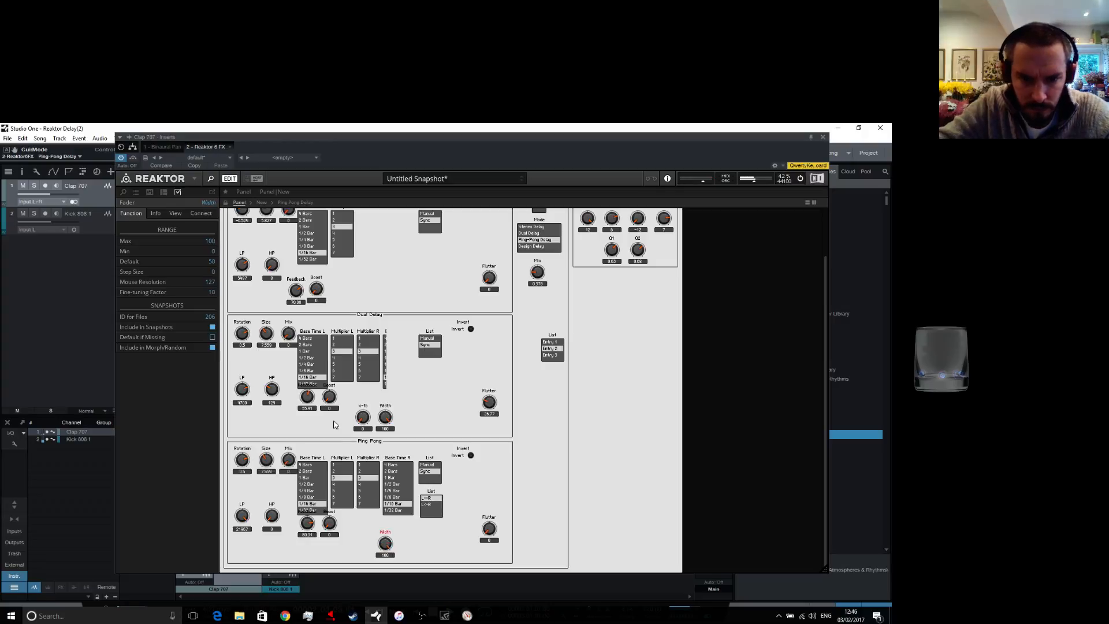
{"action": "left_click", "coordinate": [373, 490]}
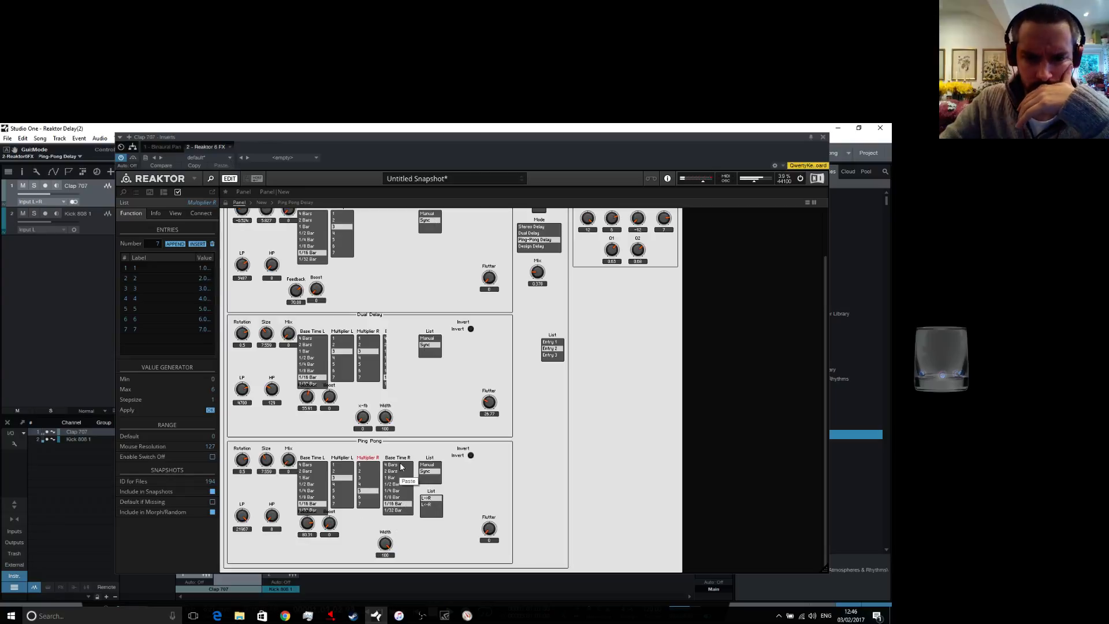
{"action": "left_click", "coordinate": [361, 478]}
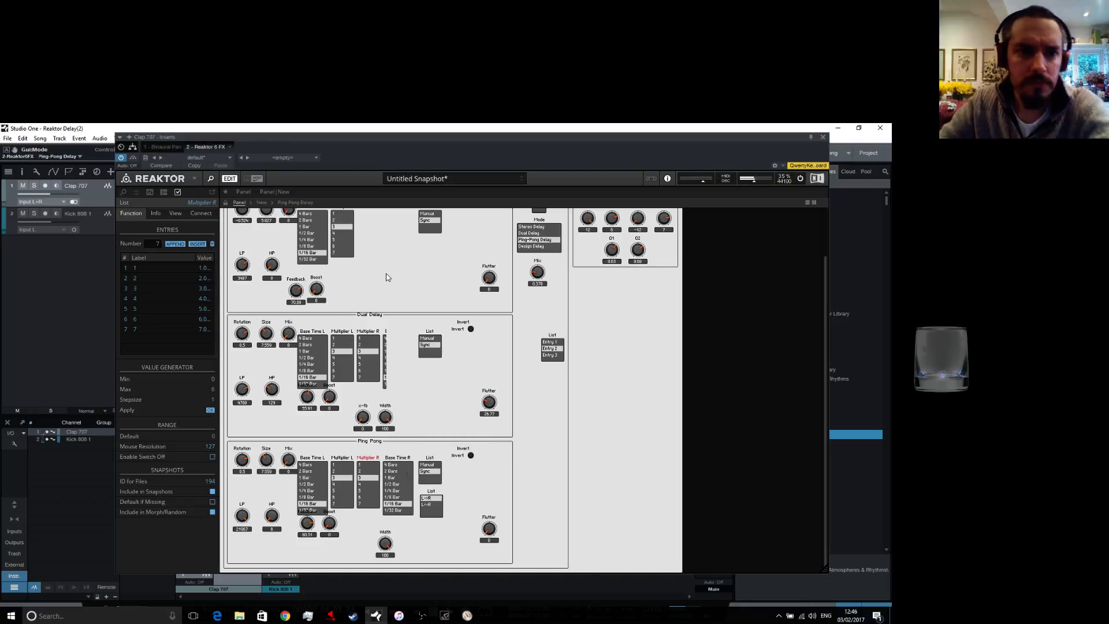
Open the Sync macro inside the Time macro of the Gui's Ping Pong section
{"action": "left_click", "coordinate": [247, 179]}
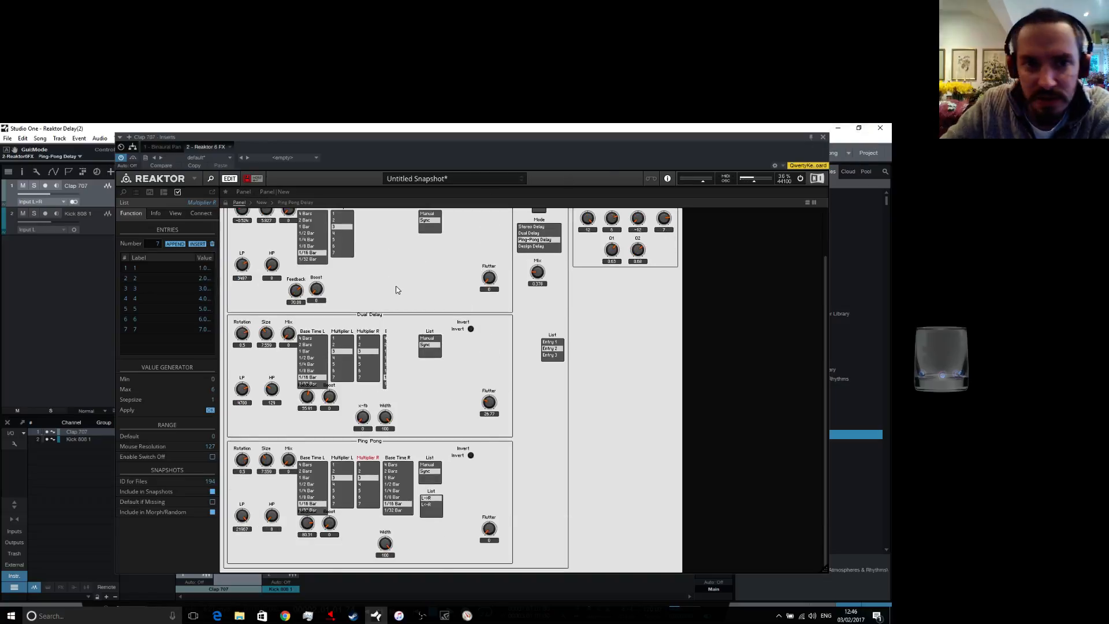
{"action": "left_click", "coordinate": [261, 203]}
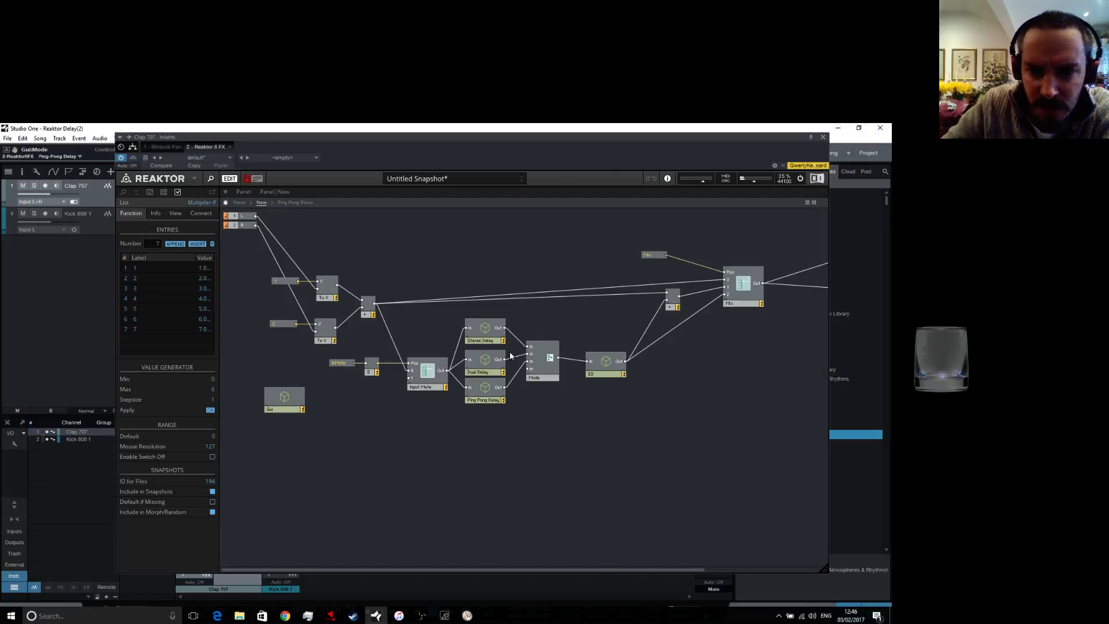
{"action": "left_click", "coordinate": [284, 403]}
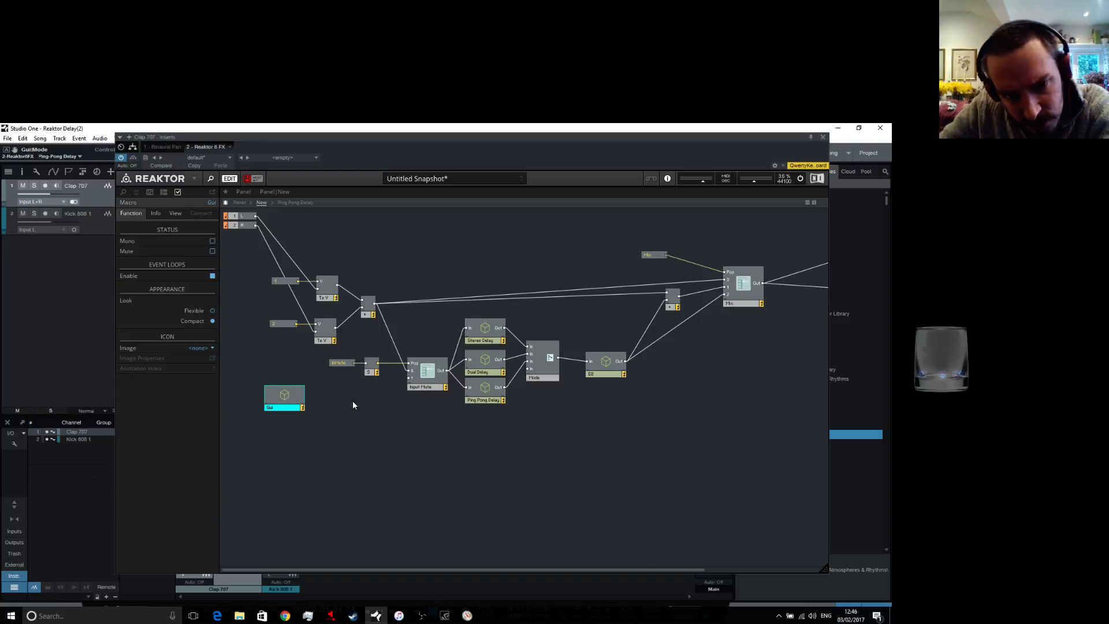
{"action": "double_click", "coordinate": [287, 395]}
{"action": "double_click", "coordinate": [471, 367]}
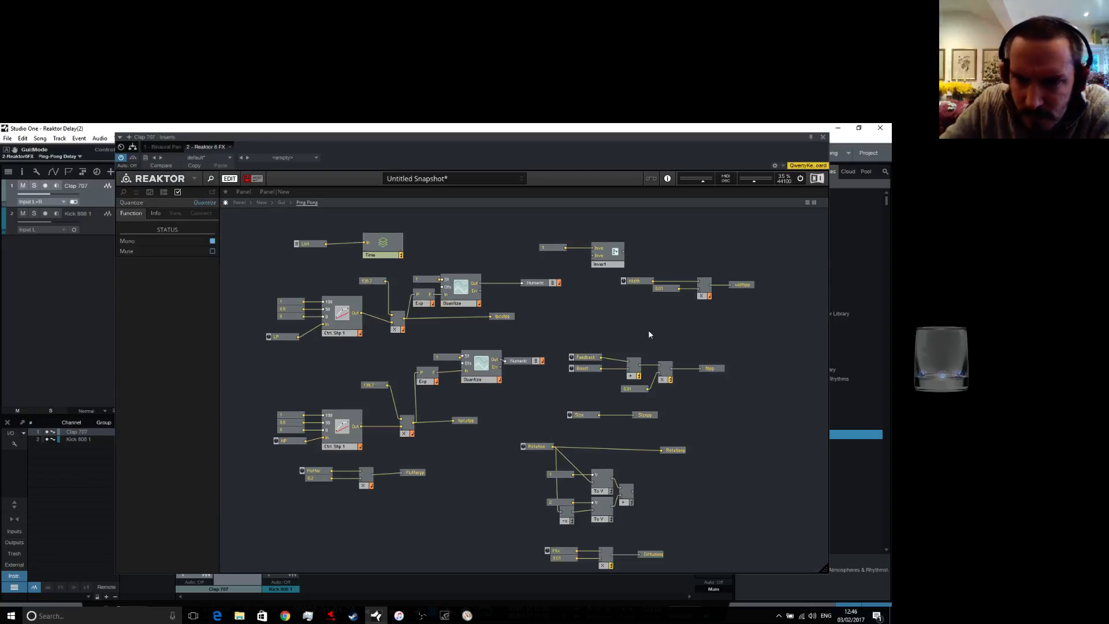
{"action": "double_click", "coordinate": [379, 249]}
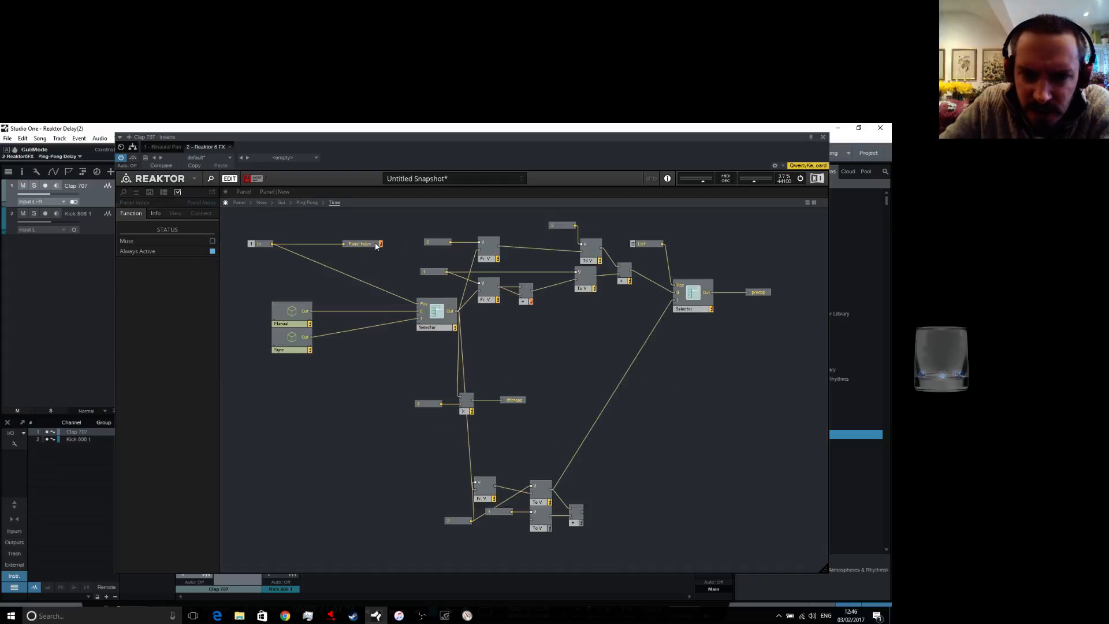
{"action": "double_click", "coordinate": [290, 339]}
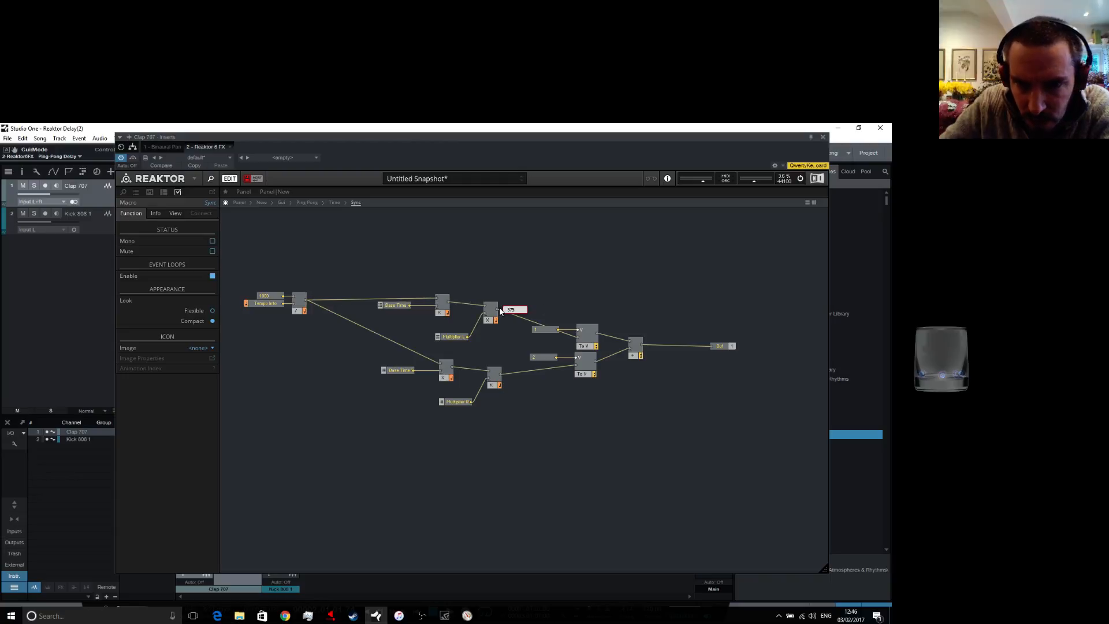
Wire the Multiplier L product directly to the Sync output and delete both To Voice modules and their Add
{"action": "left_click_drag", "start_coordinate": [497, 311], "coordinate": [713, 348]}
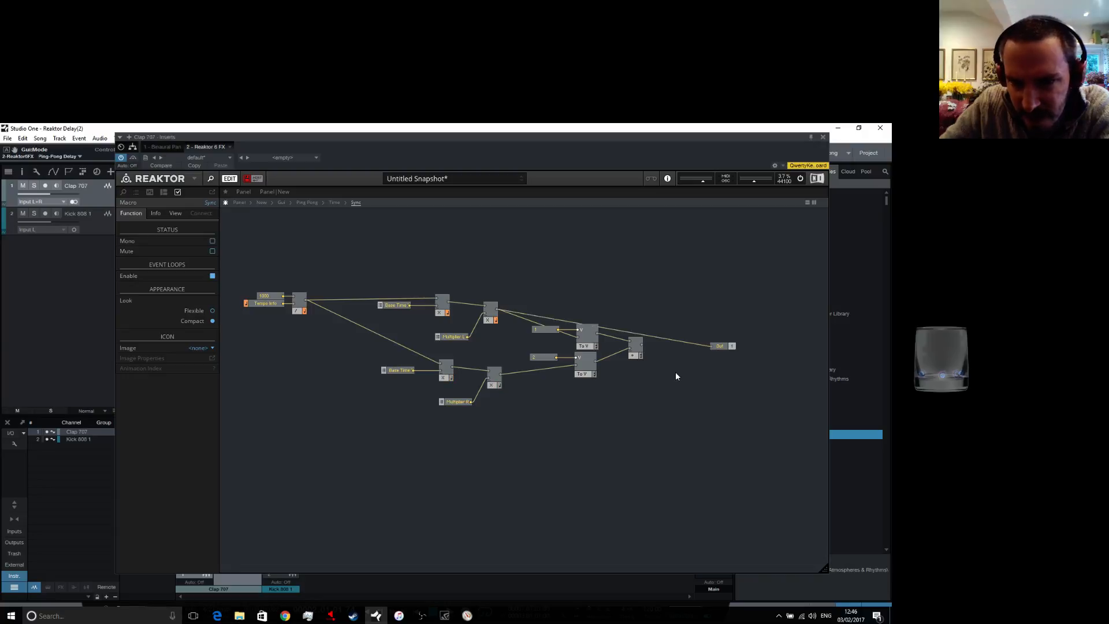
{"action": "left_click_drag", "start_coordinate": [648, 406], "coordinate": [576, 327]}
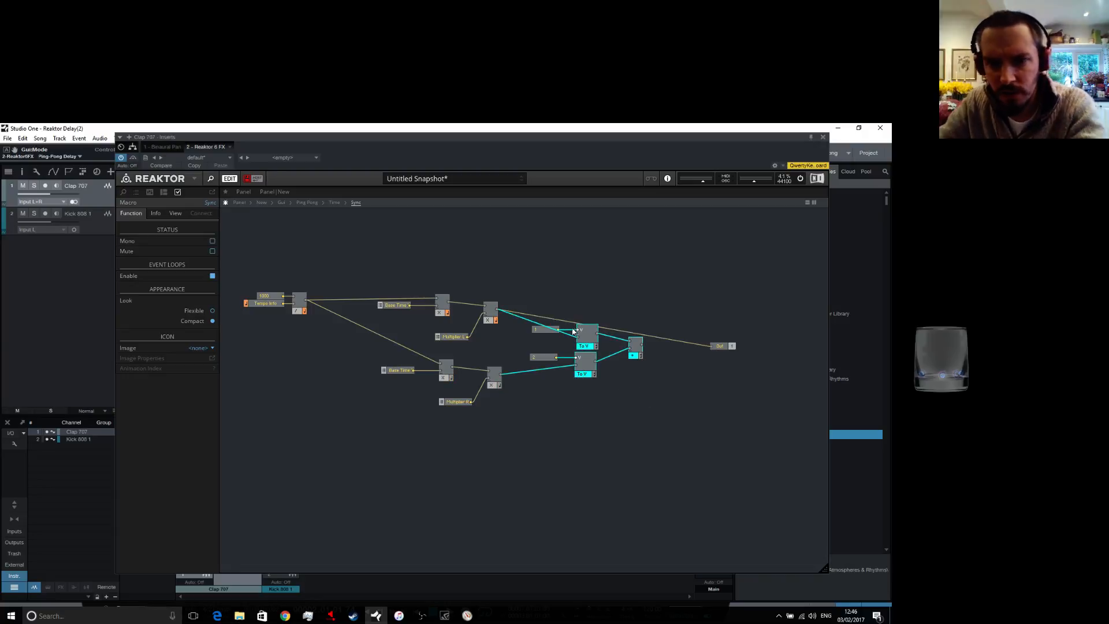
{"action": "right_click", "coordinate": [588, 363]}
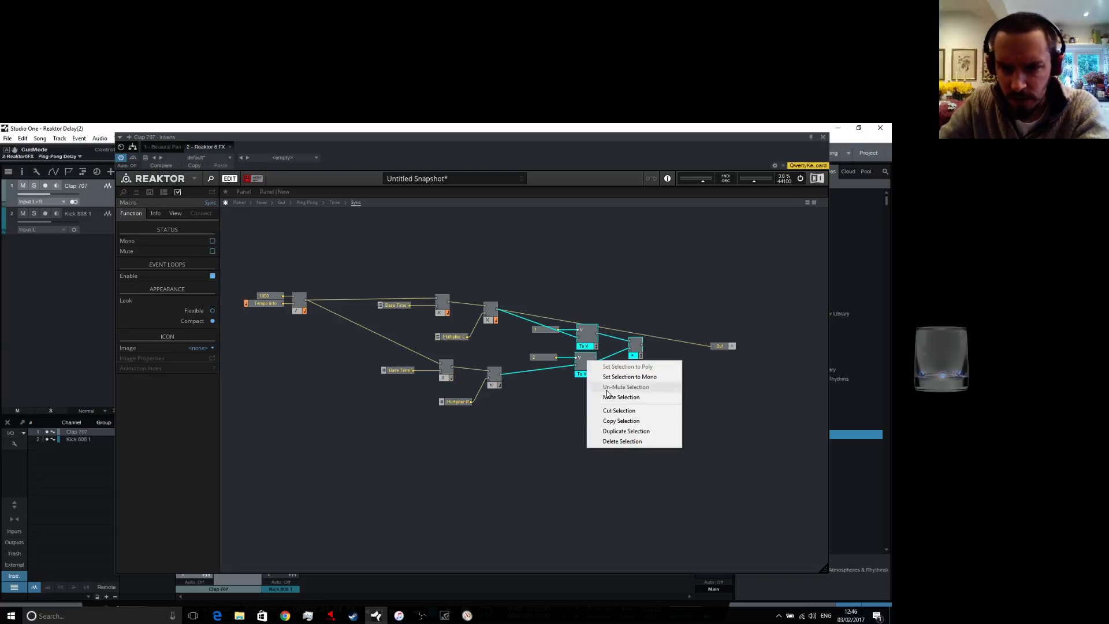
{"action": "left_click", "coordinate": [622, 441]}
Delete the second Base Time and Multiplier R controls with their Multiply modules, along with the leftover voice constants
{"action": "left_click_drag", "start_coordinate": [536, 434], "coordinate": [355, 365]}
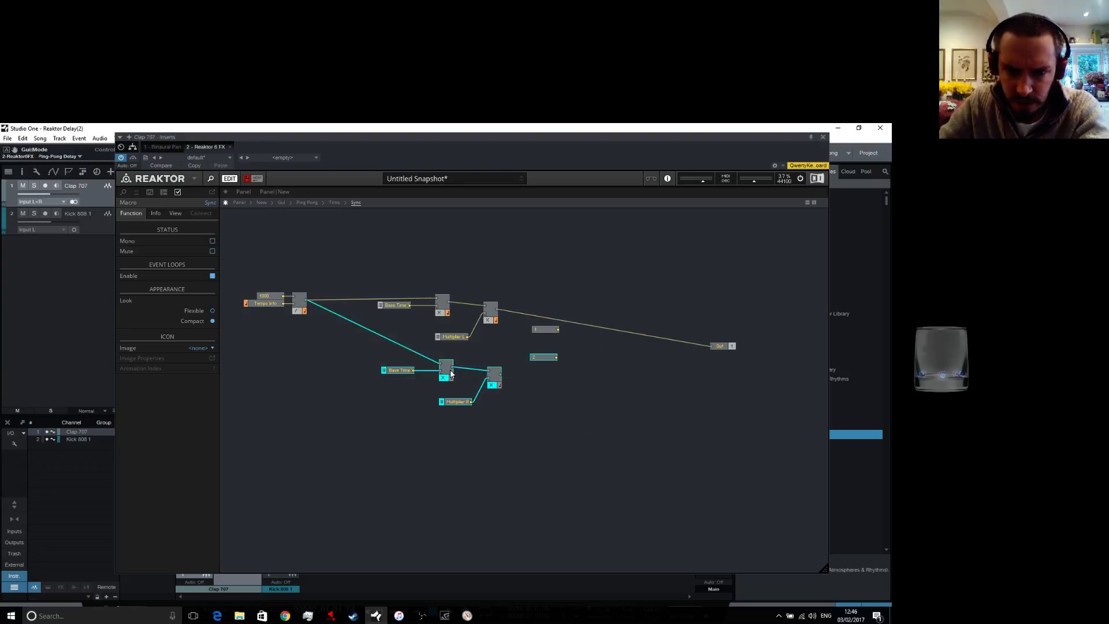
{"action": "right_click", "coordinate": [448, 375]}
{"action": "left_click", "coordinate": [484, 451]}
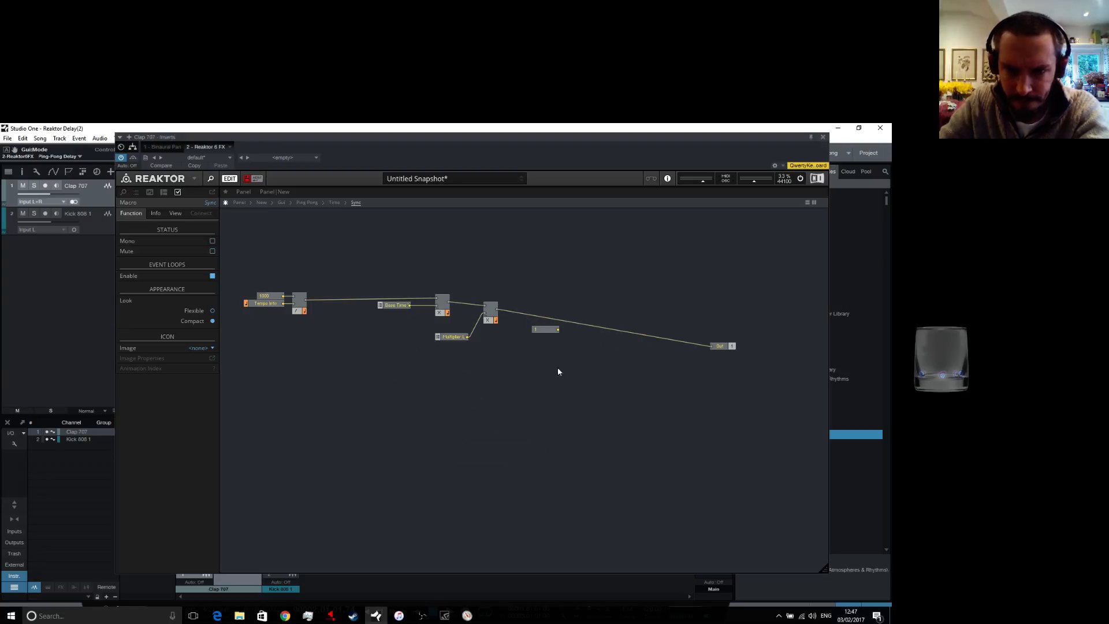
{"action": "right_click", "coordinate": [542, 330]}
{"action": "left_click", "coordinate": [557, 362]}
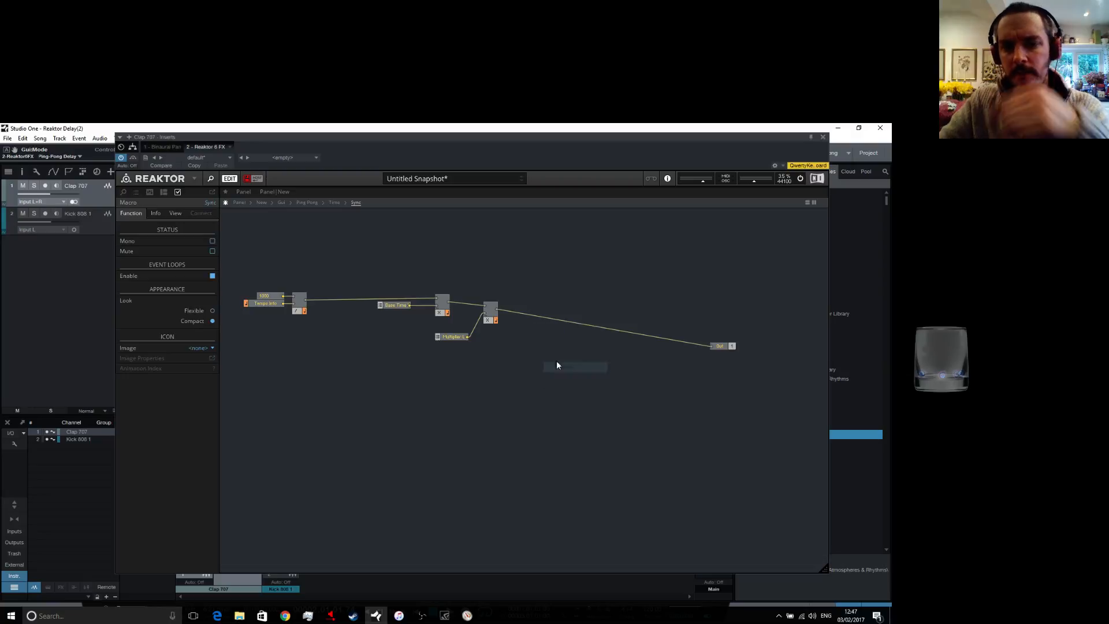
Open the Manual macro beside Sync and wire Time L directly to its output
{"action": "double_click", "coordinate": [518, 373]}
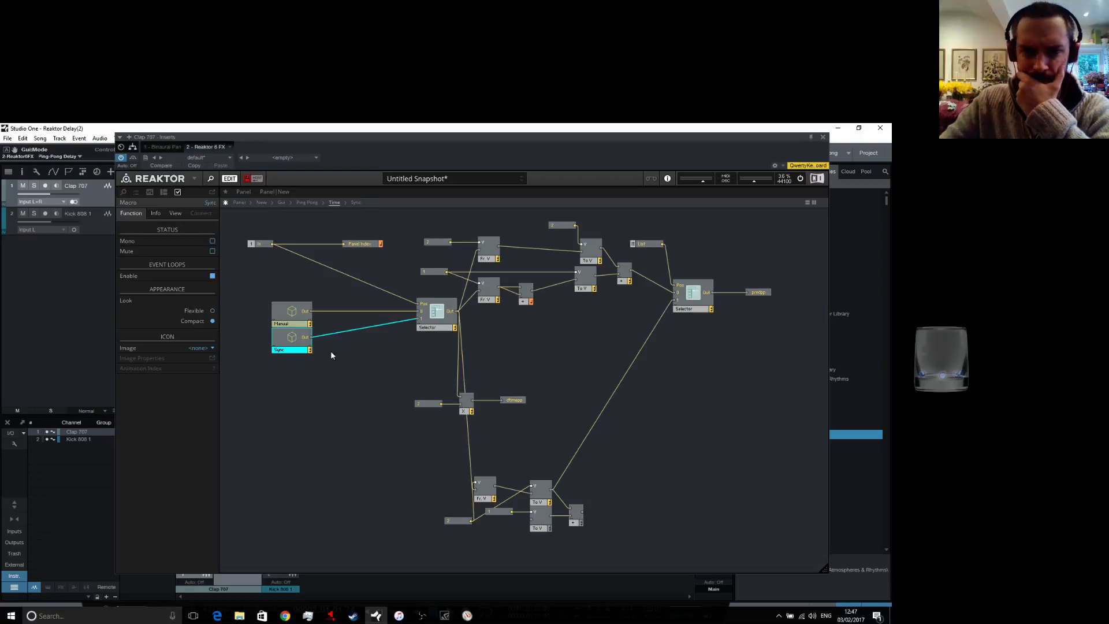
{"action": "double_click", "coordinate": [293, 313]}
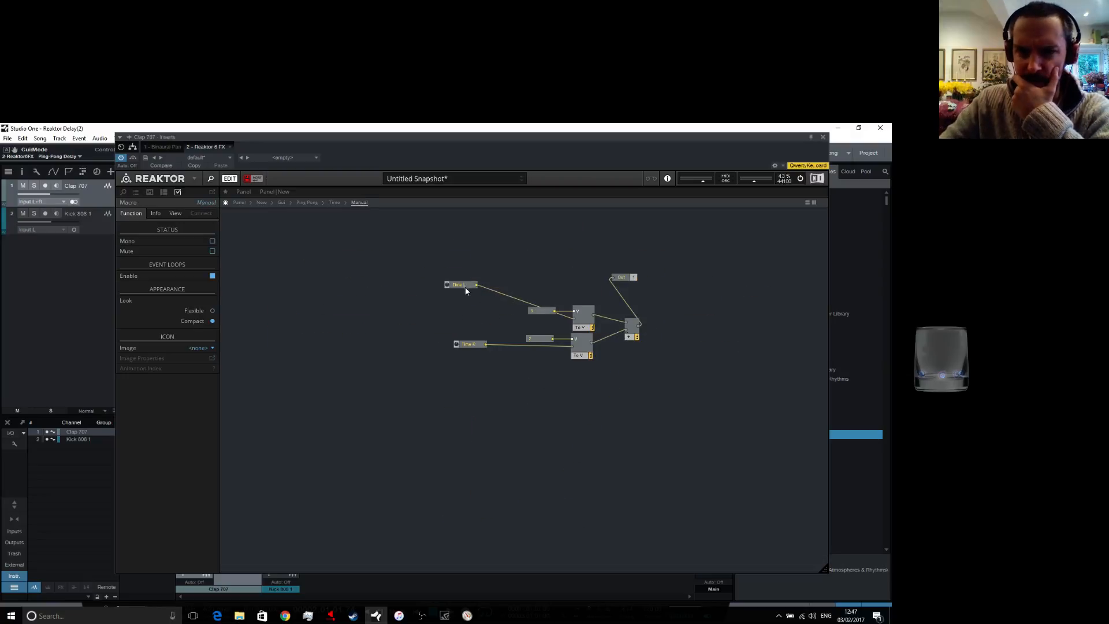
{"action": "left_click_drag", "start_coordinate": [476, 285], "coordinate": [612, 278]}
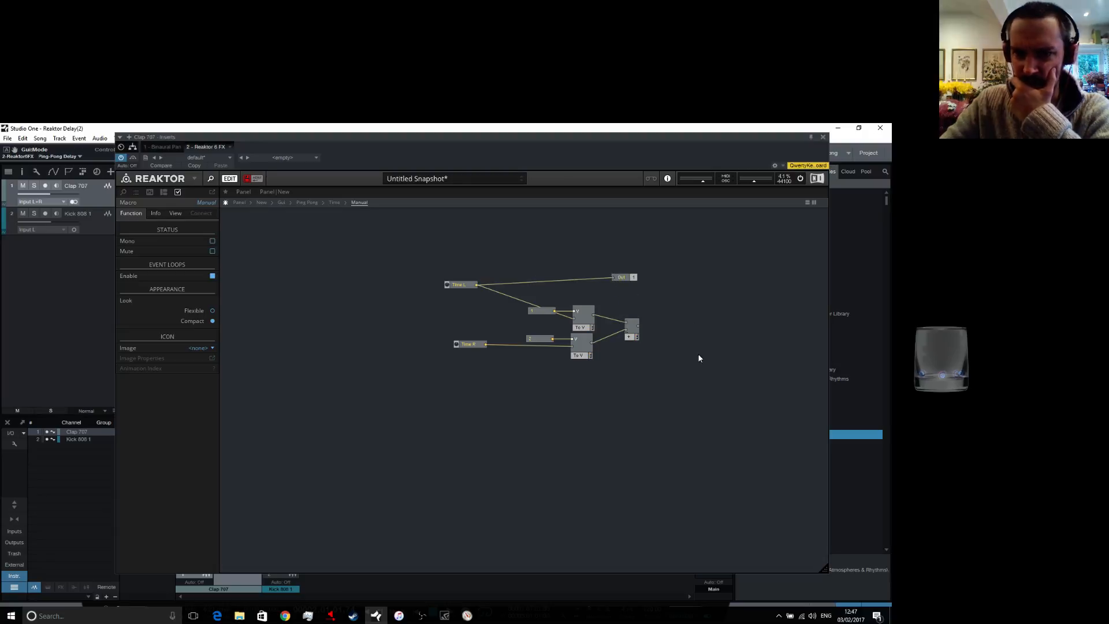
Delete Time R, both To Voice modules, their constants and the Add from the Manual macro
{"action": "left_click_drag", "start_coordinate": [692, 333], "coordinate": [371, 401]}
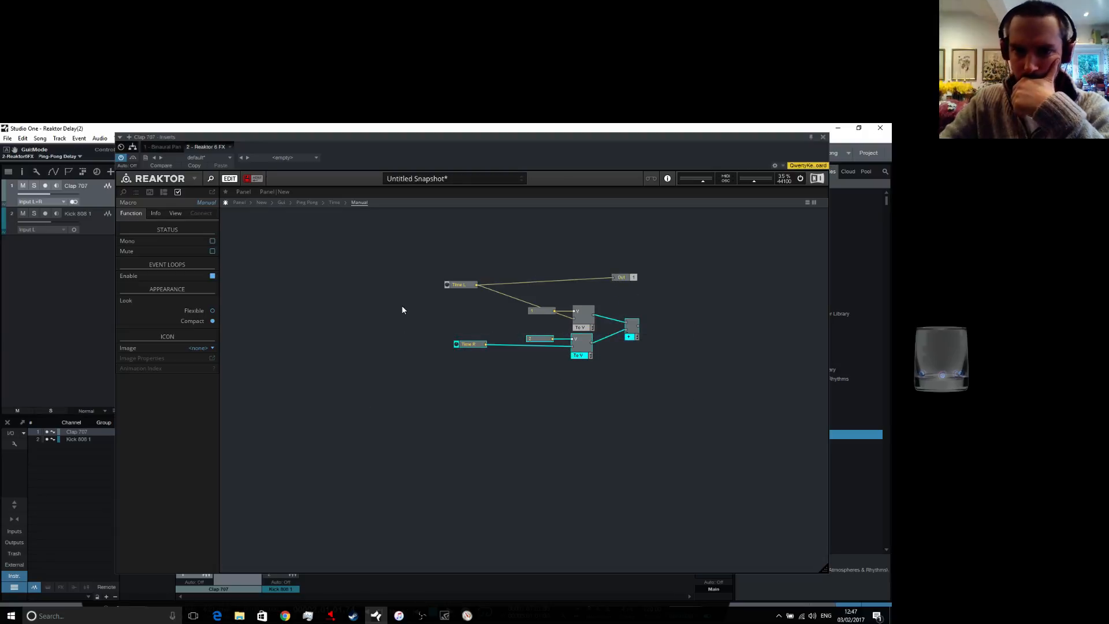
{"action": "left_click_drag", "start_coordinate": [403, 310], "coordinate": [665, 362]}
{"action": "right_click", "coordinate": [584, 318]}
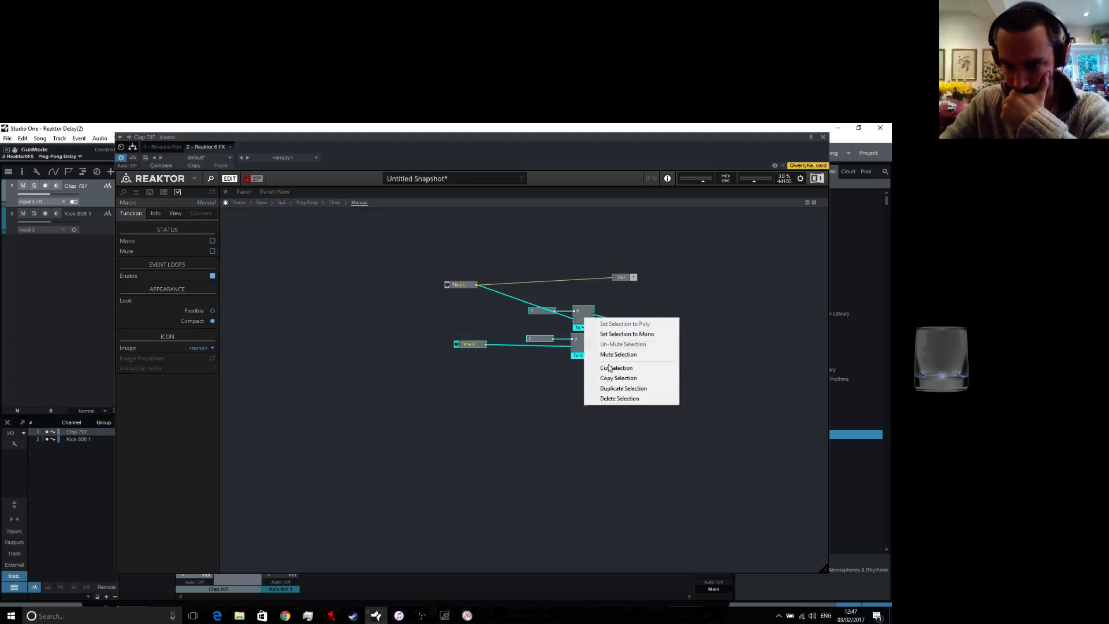
{"action": "left_click", "coordinate": [617, 399]}
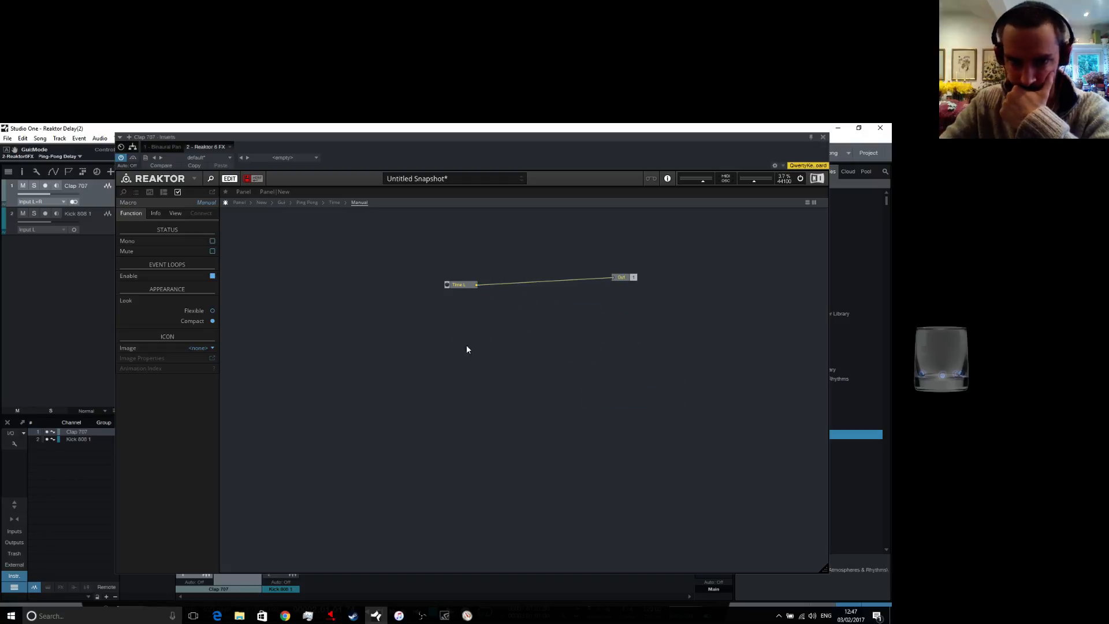
Edit the name of the remaining Time L fader in the Manual macro and return to the Time macro
{"action": "left_click", "coordinate": [468, 287]}
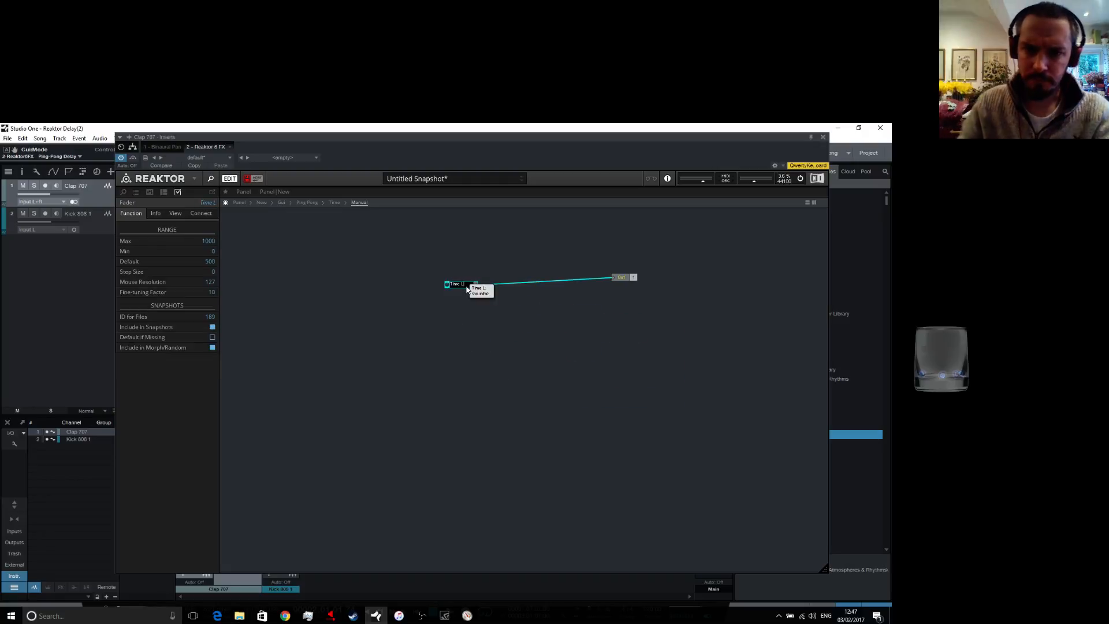
{"action": "left_click", "coordinate": [492, 351]}
{"action": "double_click", "coordinate": [493, 351]}
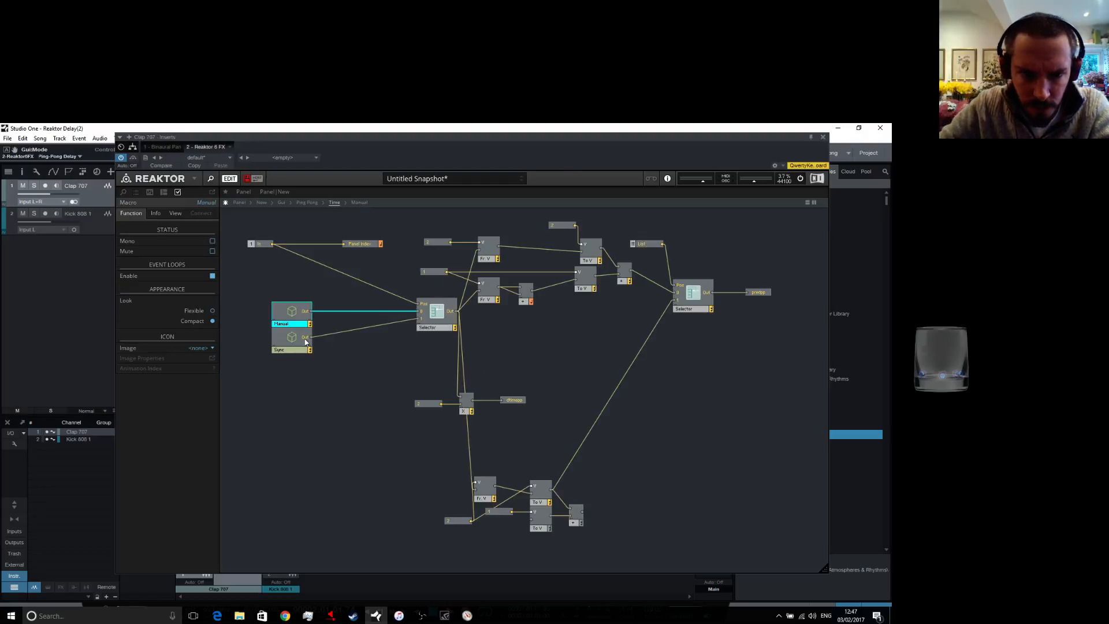
{"action": "double_click", "coordinate": [292, 312]}
{"action": "double_click", "coordinate": [418, 360]}
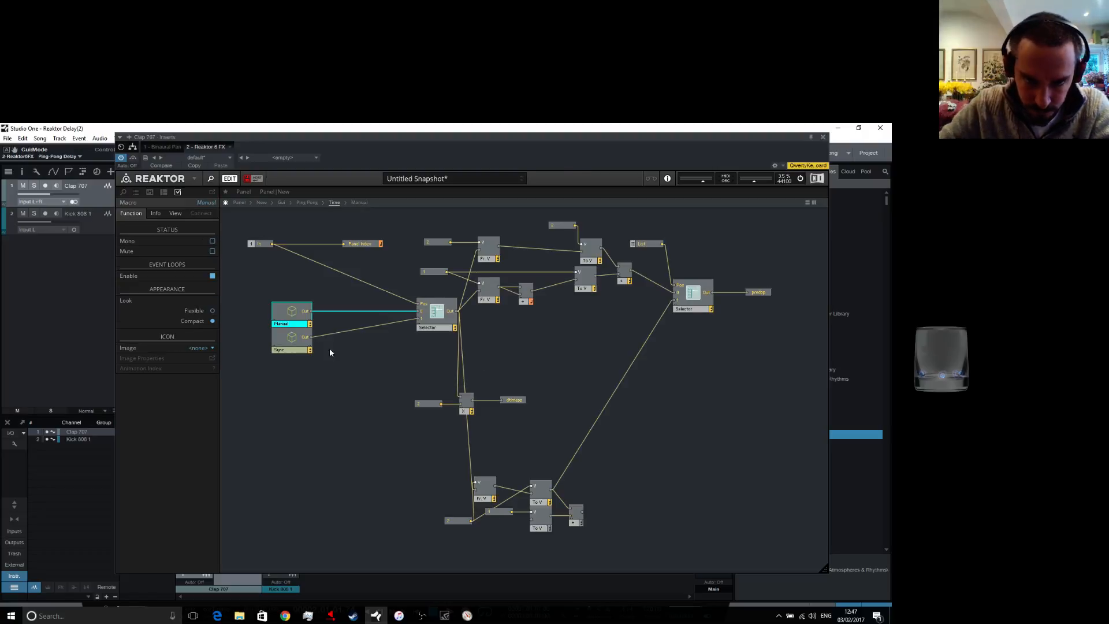
Open the Sync macro and rename the Multiplier L list to Multiplier
{"action": "double_click", "coordinate": [296, 345]}
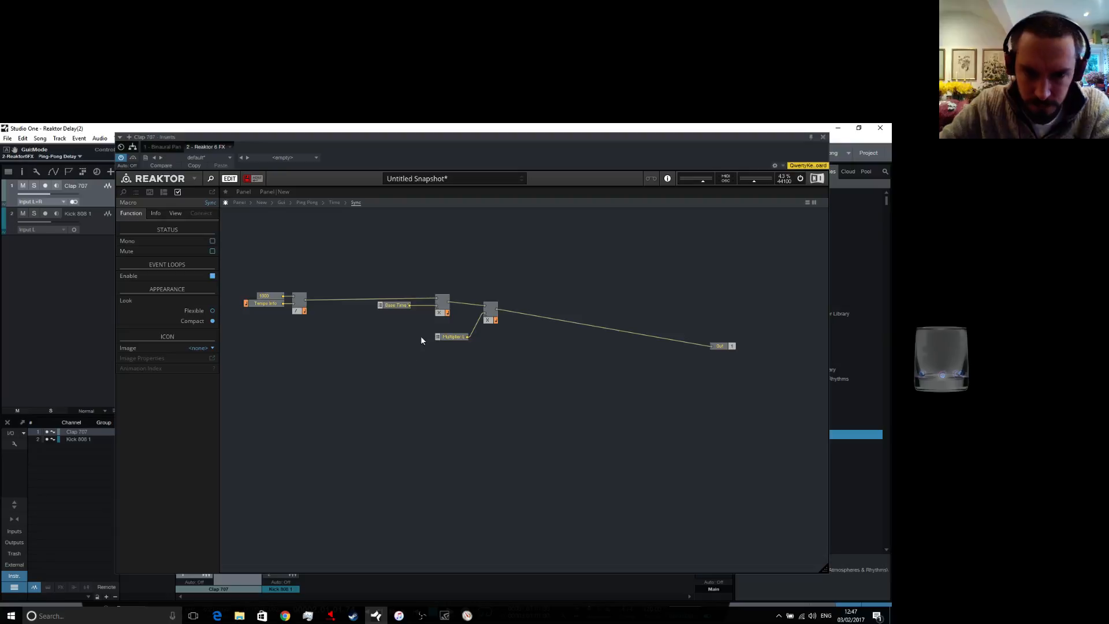
{"action": "left_click", "coordinate": [456, 338]}
{"action": "left_click", "coordinate": [462, 338]}
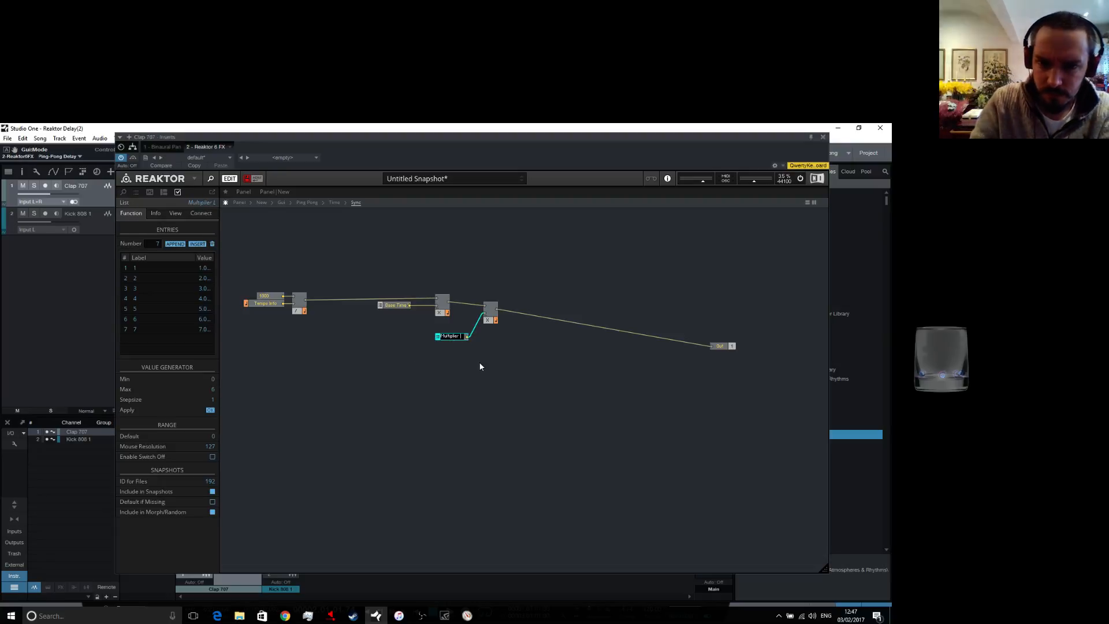
{"action": "key", "text": "Return"}
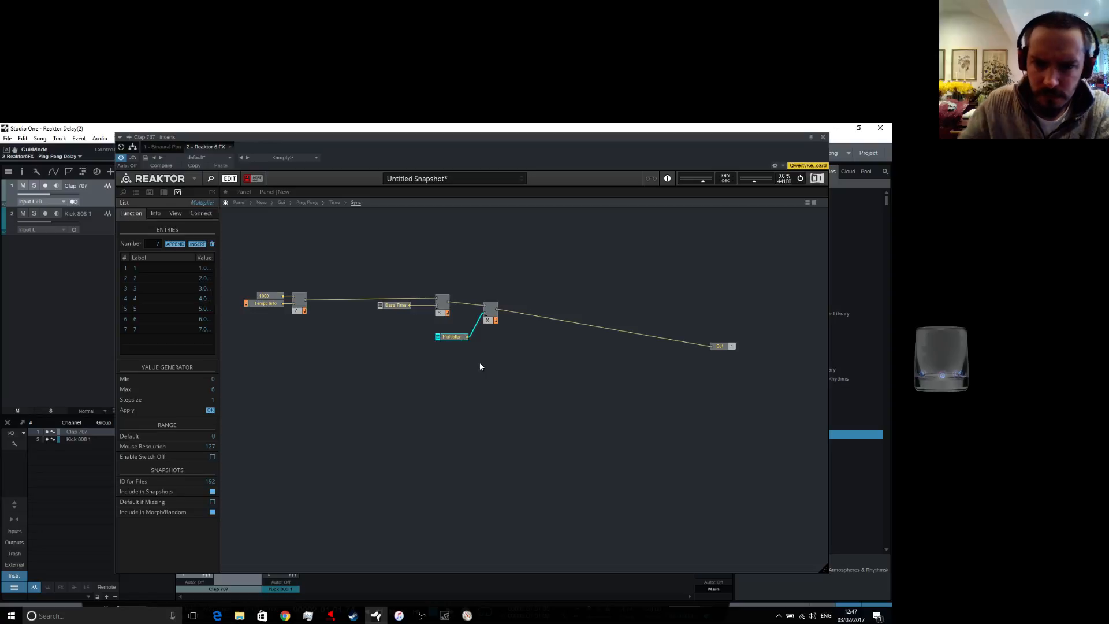
Rename the Base Time L list to Base Time and return to the Time macro
{"action": "double_click", "coordinate": [398, 305]}
{"action": "left_click", "coordinate": [404, 305]}
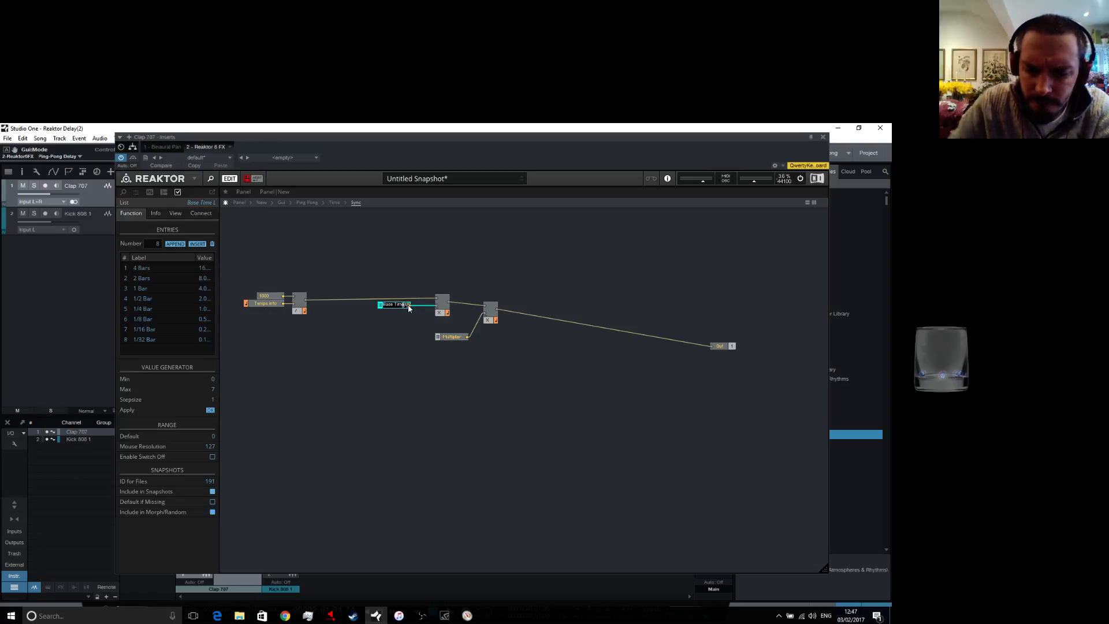
{"action": "key", "text": "Right"}
{"action": "key", "text": "BackSpace"}
{"action": "key", "text": "BackSpace"}
{"action": "key", "text": "Return"}
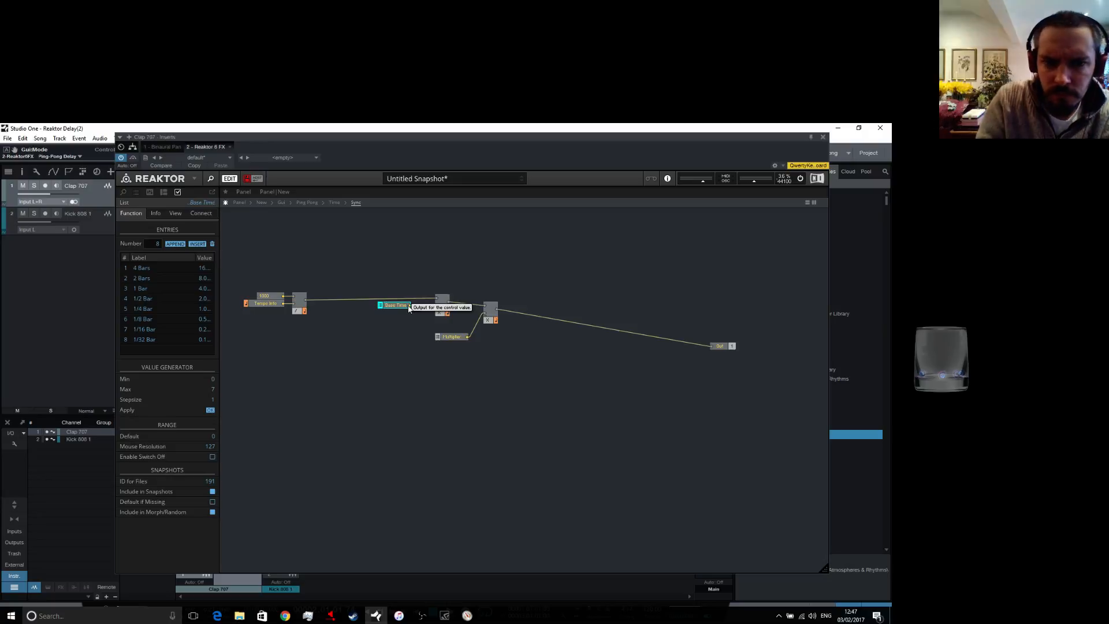
{"action": "double_click", "coordinate": [511, 284]}
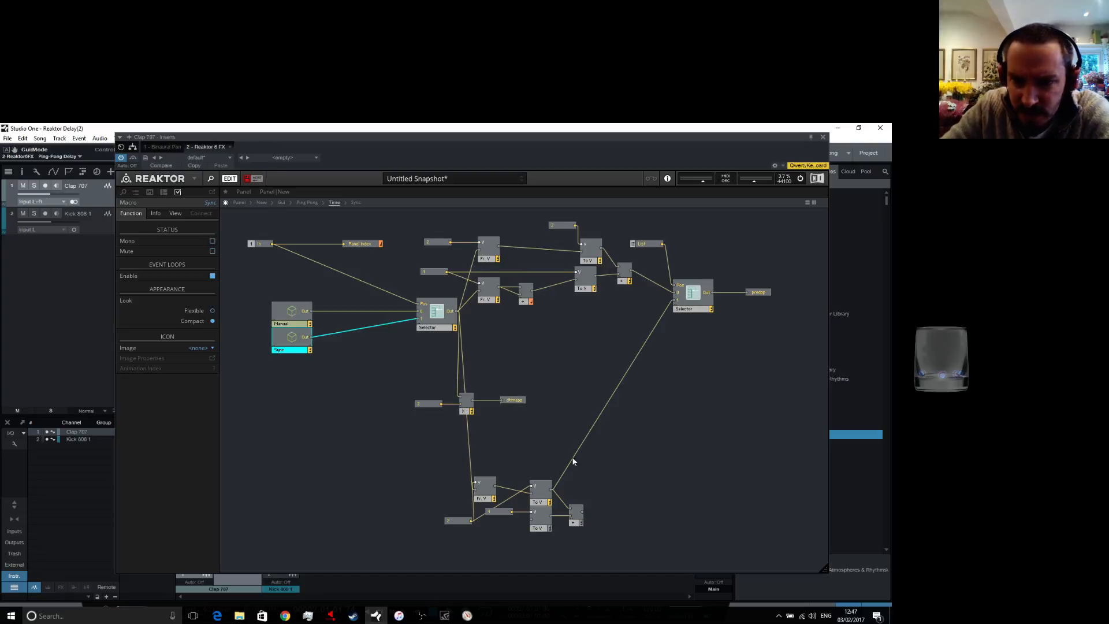
Move the lower voice-routing group up between the two Selectors and shift its constant 2 clear of the From Voice module
{"action": "left_click_drag", "start_coordinate": [386, 433], "coordinate": [591, 380]}
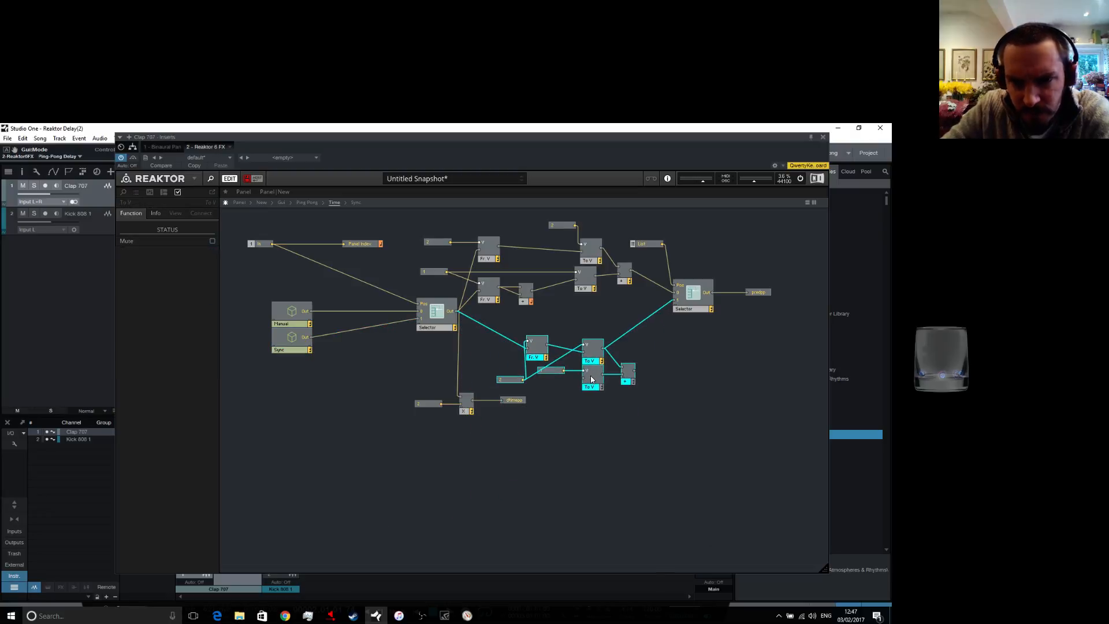
{"action": "left_click", "coordinate": [530, 421]}
{"action": "left_click_drag", "start_coordinate": [503, 379], "coordinate": [476, 375]}
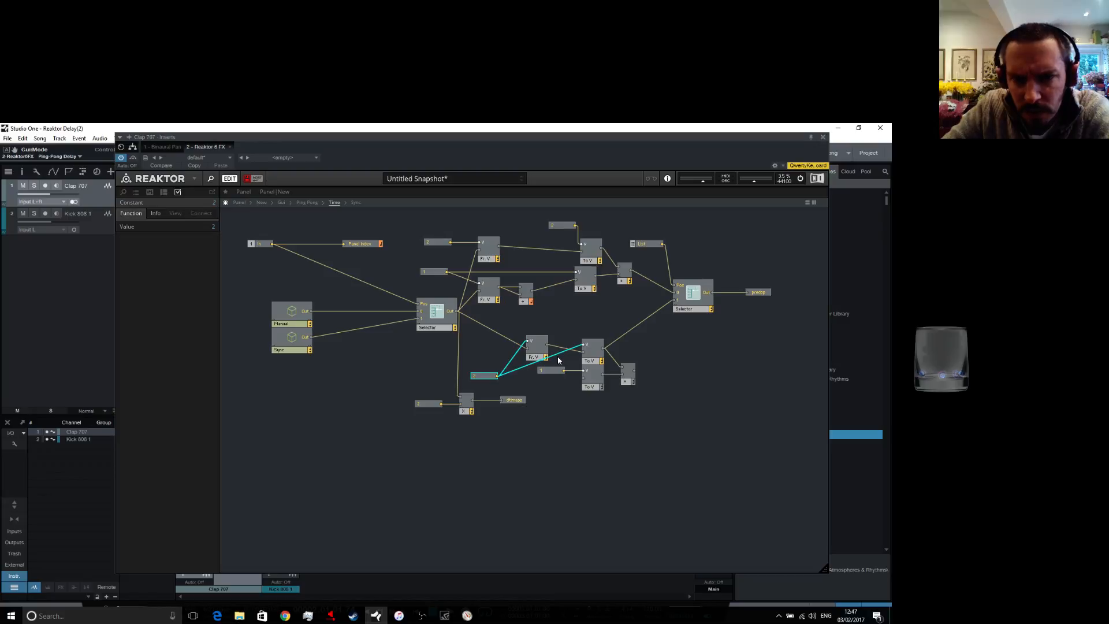
Copy the lower group's From Voice module and paste a second one beneath the group
{"action": "right_click", "coordinate": [538, 346]}
{"action": "left_click", "coordinate": [564, 396]}
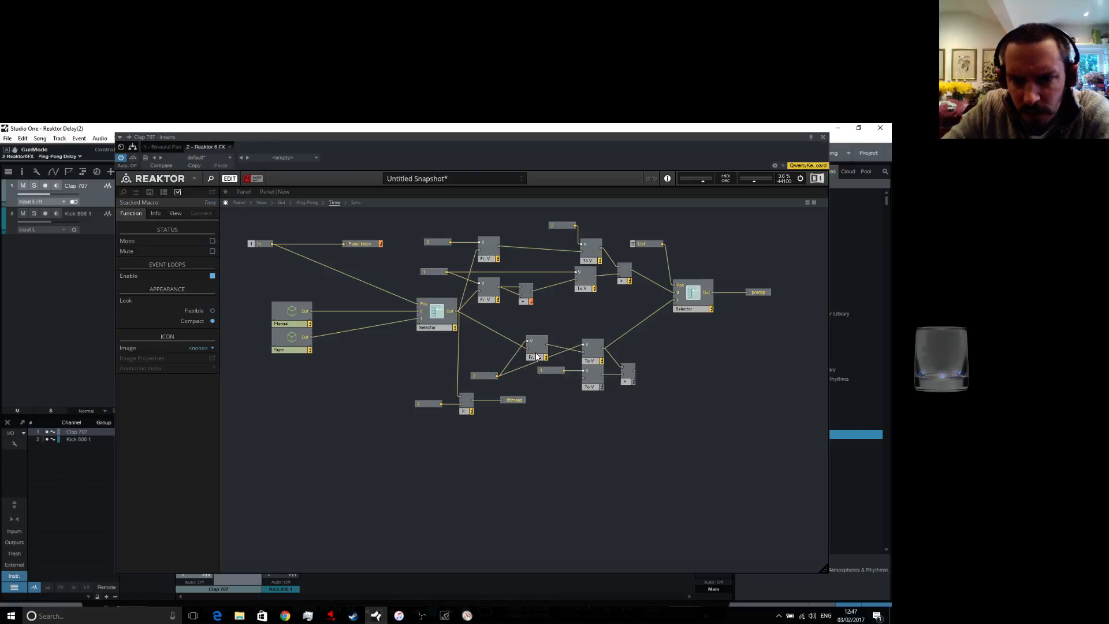
{"action": "right_click", "coordinate": [536, 356]}
{"action": "left_click", "coordinate": [556, 384]}
{"action": "right_click", "coordinate": [555, 395]}
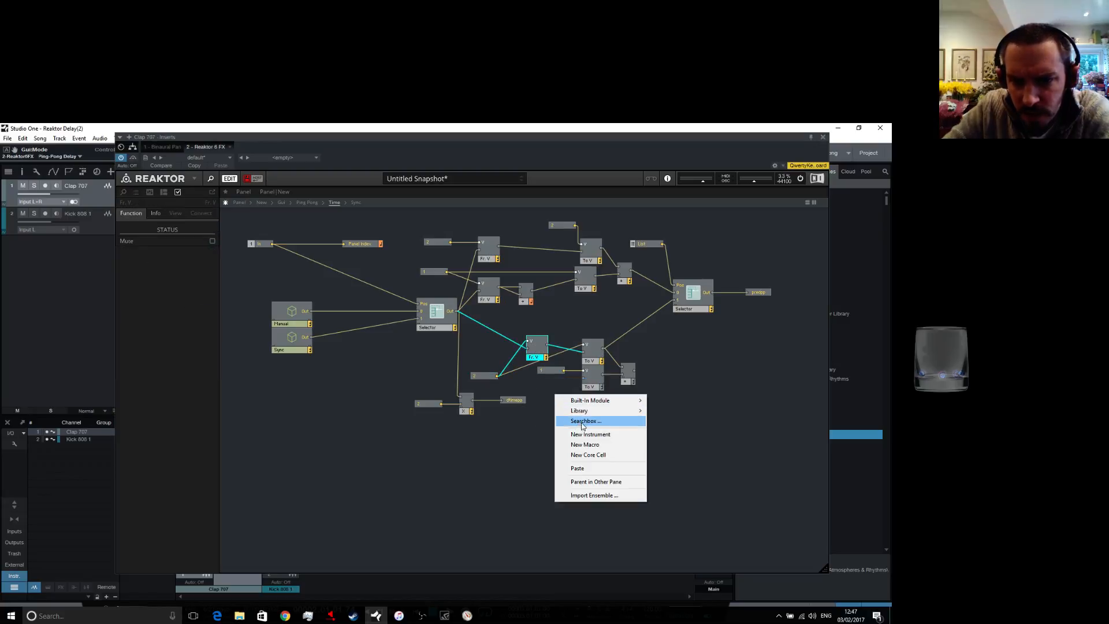
{"action": "left_click", "coordinate": [589, 469]}
Move the separate Multiply chain down for space and wire the pasted From Voice between constant 2 and the lower To Voice
{"action": "left_click_drag", "start_coordinate": [530, 437], "coordinate": [467, 541]}
{"action": "left_click", "coordinate": [563, 464]}
{"action": "left_click_drag", "start_coordinate": [568, 417], "coordinate": [540, 405]}
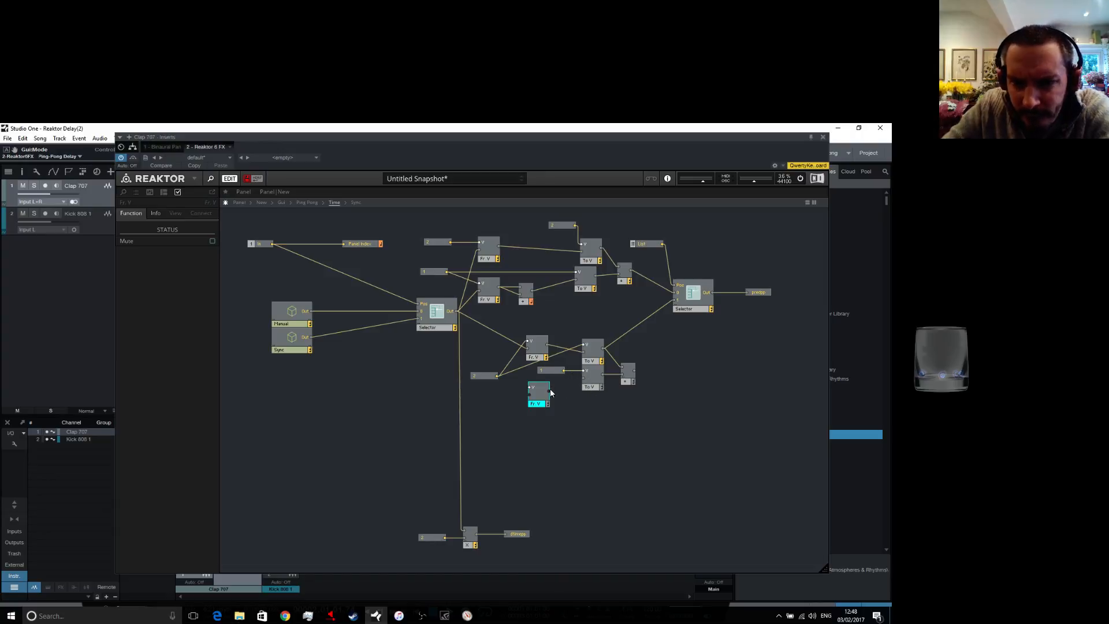
{"action": "left_click_drag", "start_coordinate": [550, 395], "coordinate": [582, 380]}
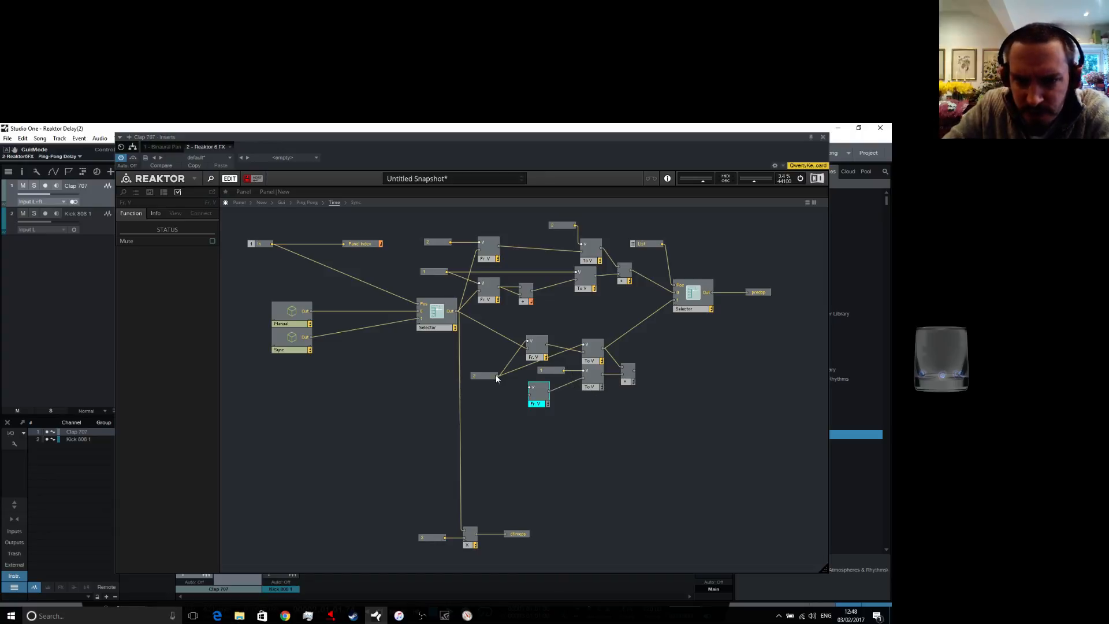
{"action": "left_click_drag", "start_coordinate": [498, 377], "coordinate": [533, 398]}
{"action": "left_click_drag", "start_coordinate": [542, 398], "coordinate": [538, 401]}
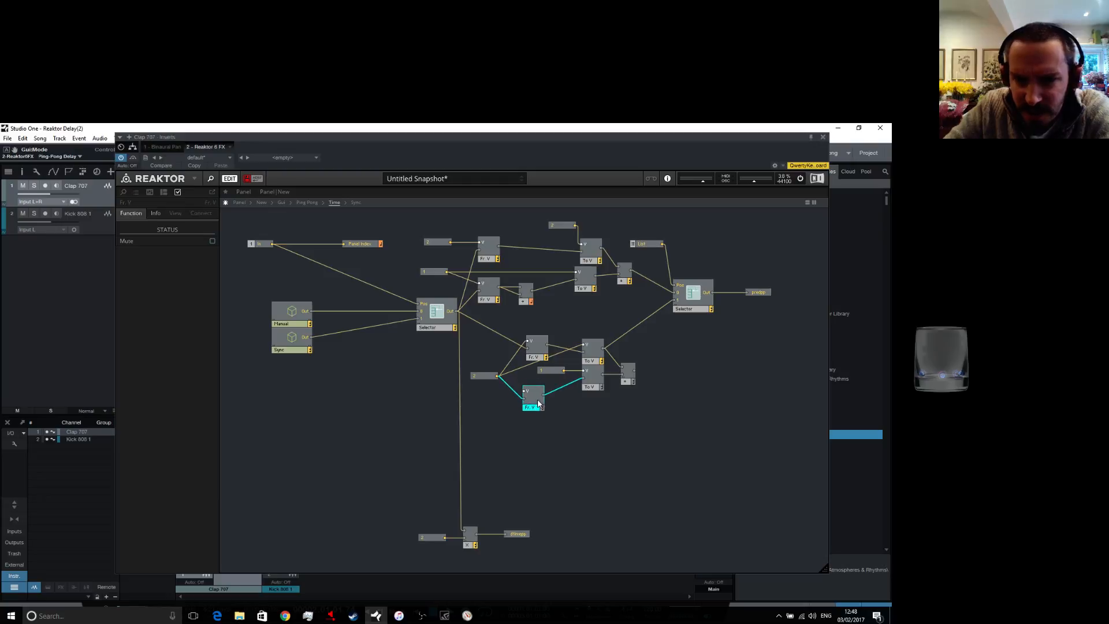
Shift the lower group's original From Voice away from its To Voice and insert an Add module near the gap
{"action": "left_click_drag", "start_coordinate": [548, 347], "coordinate": [530, 346]}
{"action": "right_click", "coordinate": [553, 322]}
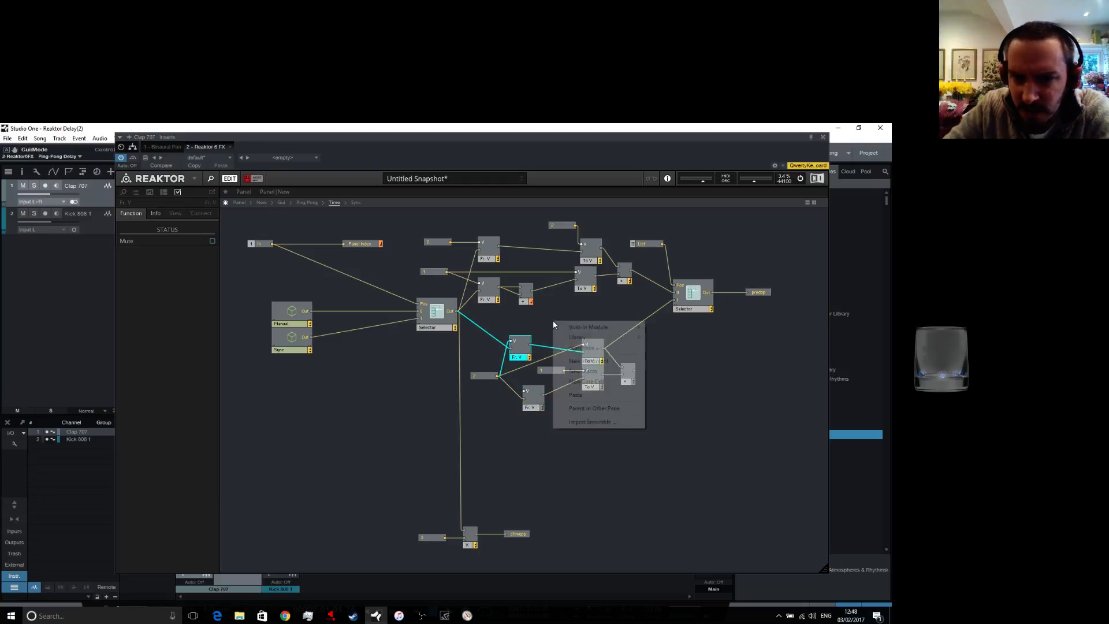
{"action": "mouse_move", "coordinate": [598, 329]}
{"action": "mouse_move", "coordinate": [665, 331]}
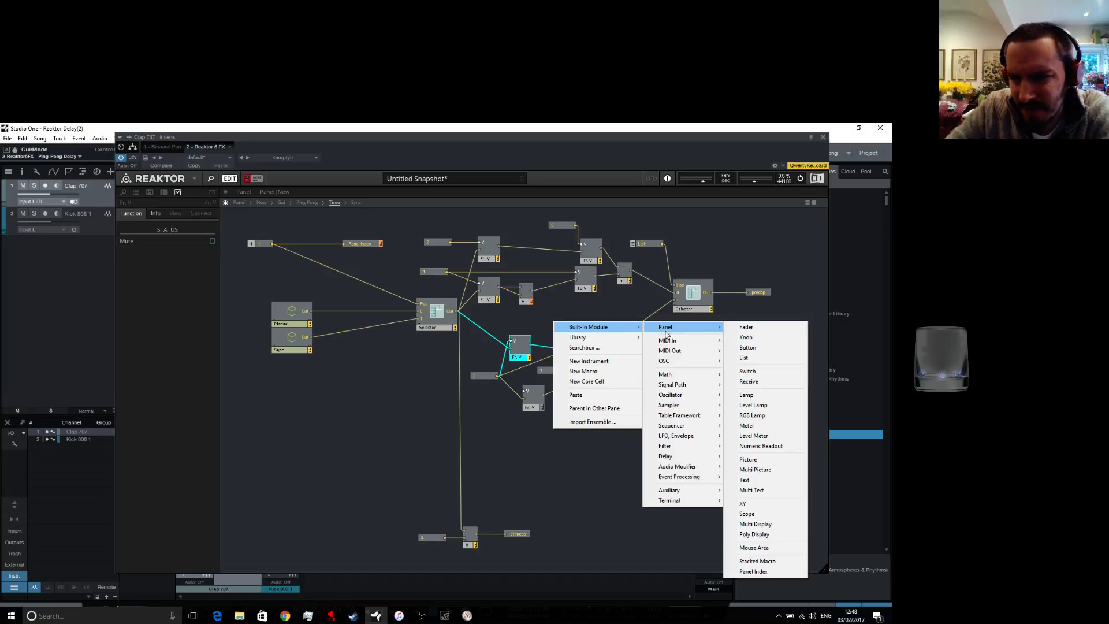
{"action": "mouse_move", "coordinate": [666, 374]}
{"action": "left_click", "coordinate": [745, 359]}
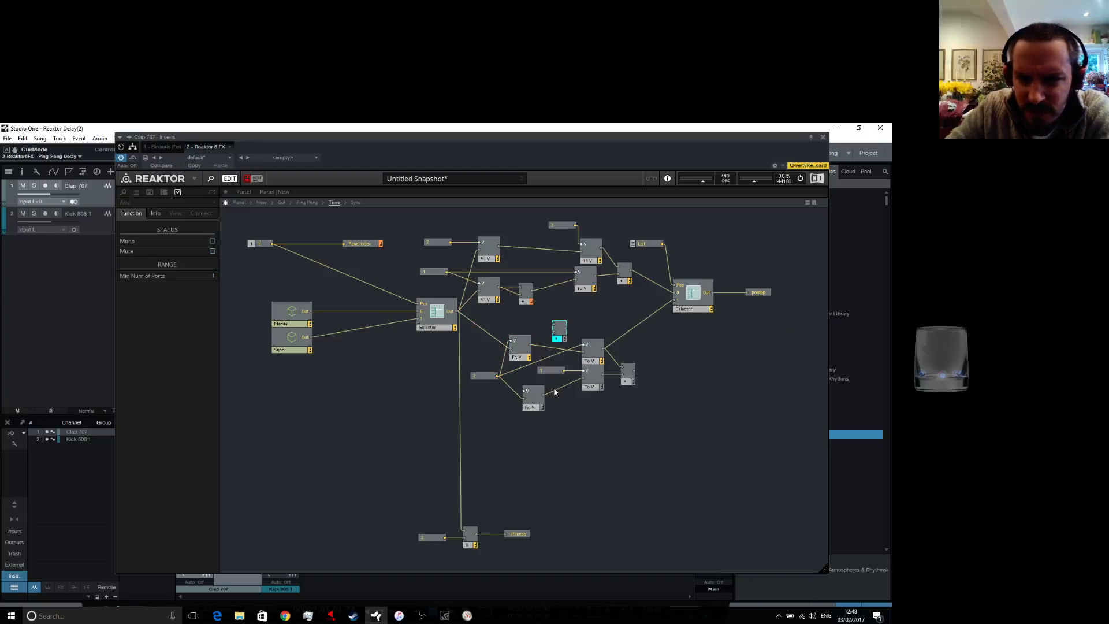
Spread out the voice modules, wire the original From Voice through the new Add into its To Voice, and make the Add mono
{"action": "left_click_drag", "start_coordinate": [538, 395], "coordinate": [523, 397]}
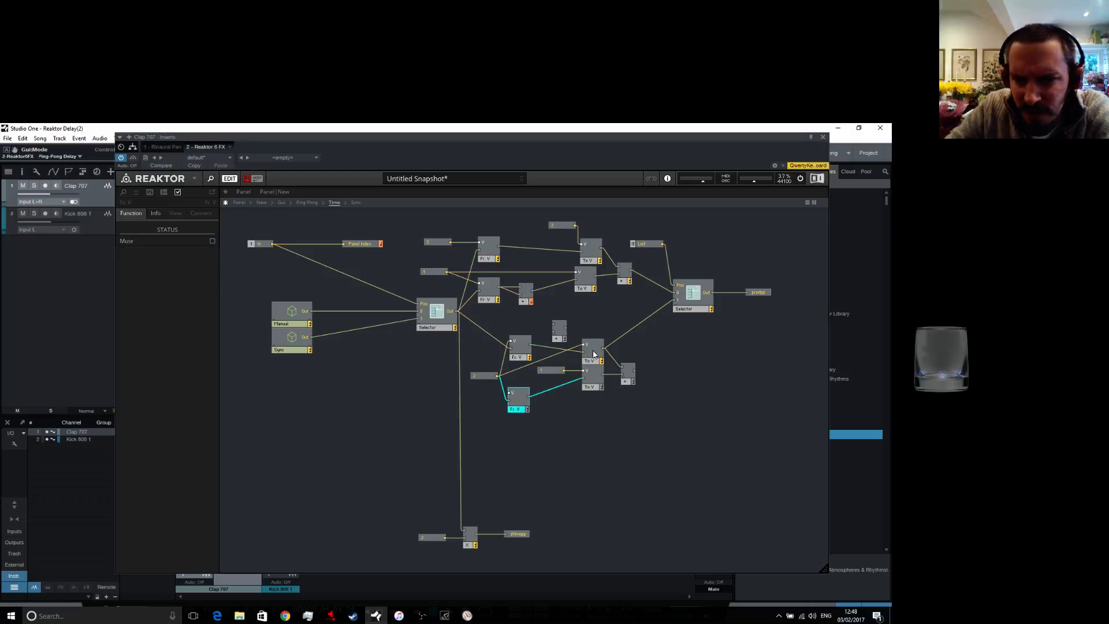
{"action": "left_click_drag", "start_coordinate": [594, 354], "coordinate": [601, 346]}
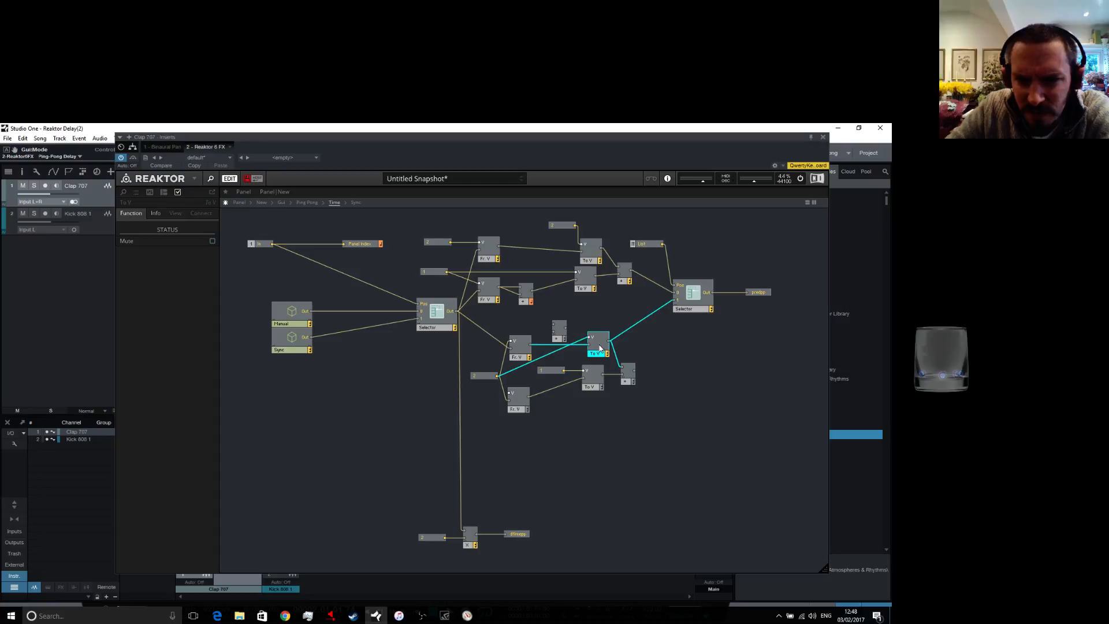
{"action": "left_click", "coordinate": [623, 439]}
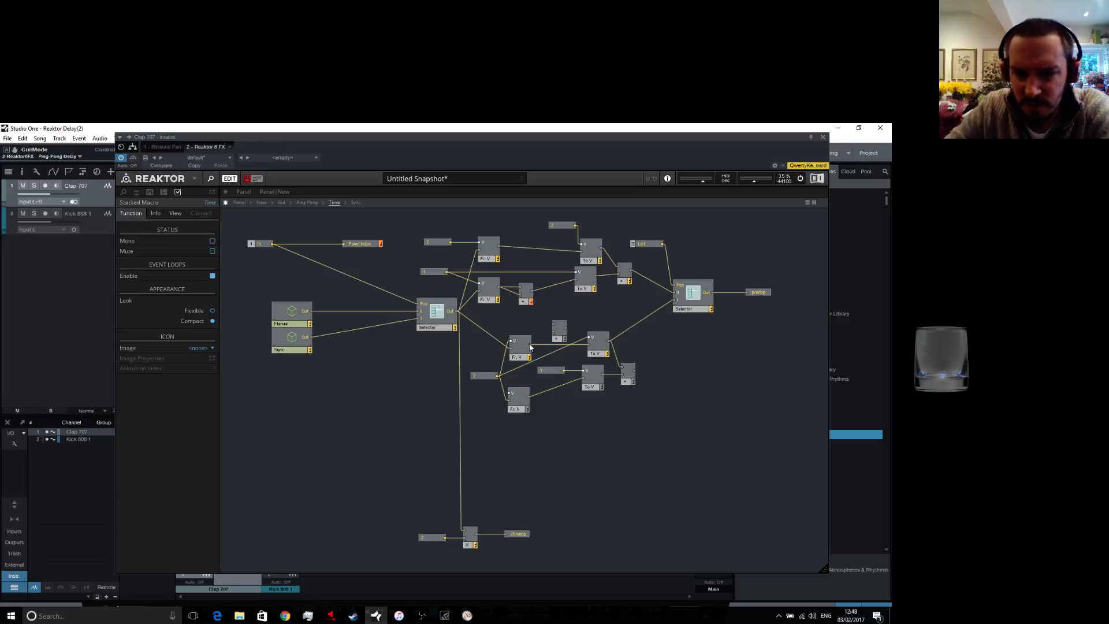
{"action": "left_click_drag", "start_coordinate": [536, 349], "coordinate": [589, 345]}
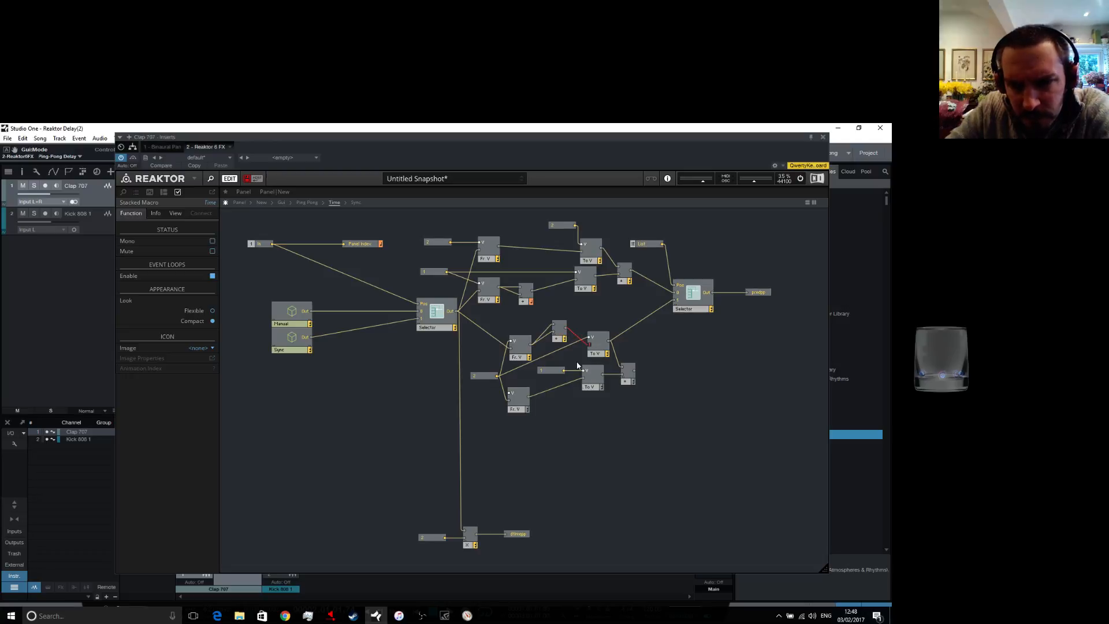
{"action": "left_click", "coordinate": [558, 341]}
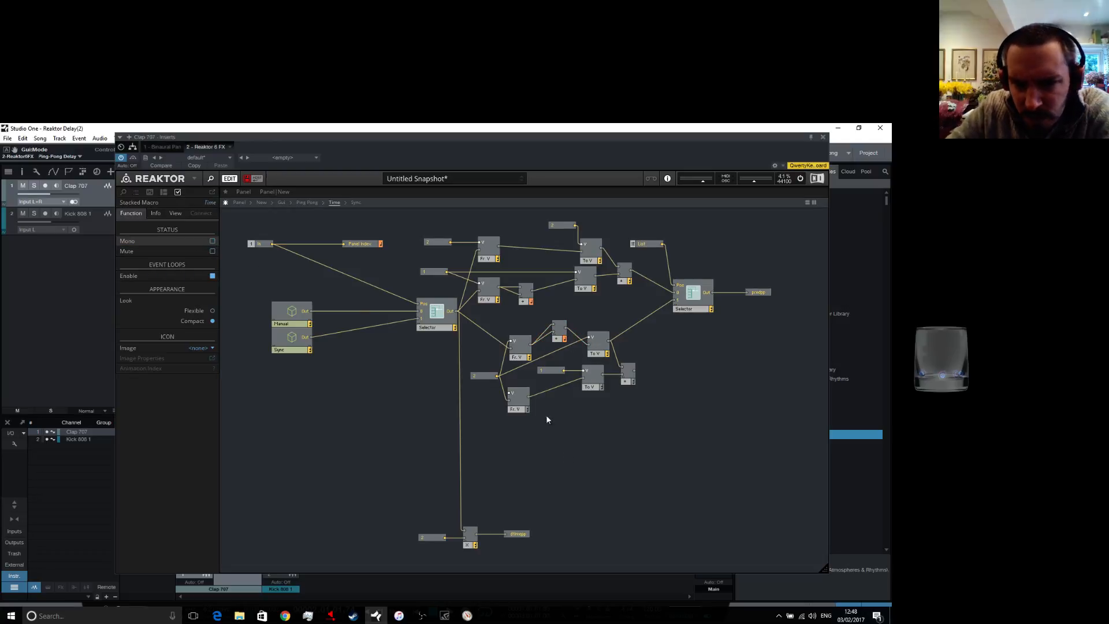
Wire the first Selector's output and constant 1 into the pasted From Voice, moving constant 2 aside
{"action": "left_click_drag", "start_coordinate": [484, 377], "coordinate": [464, 367]}
{"action": "left_click", "coordinate": [490, 386]}
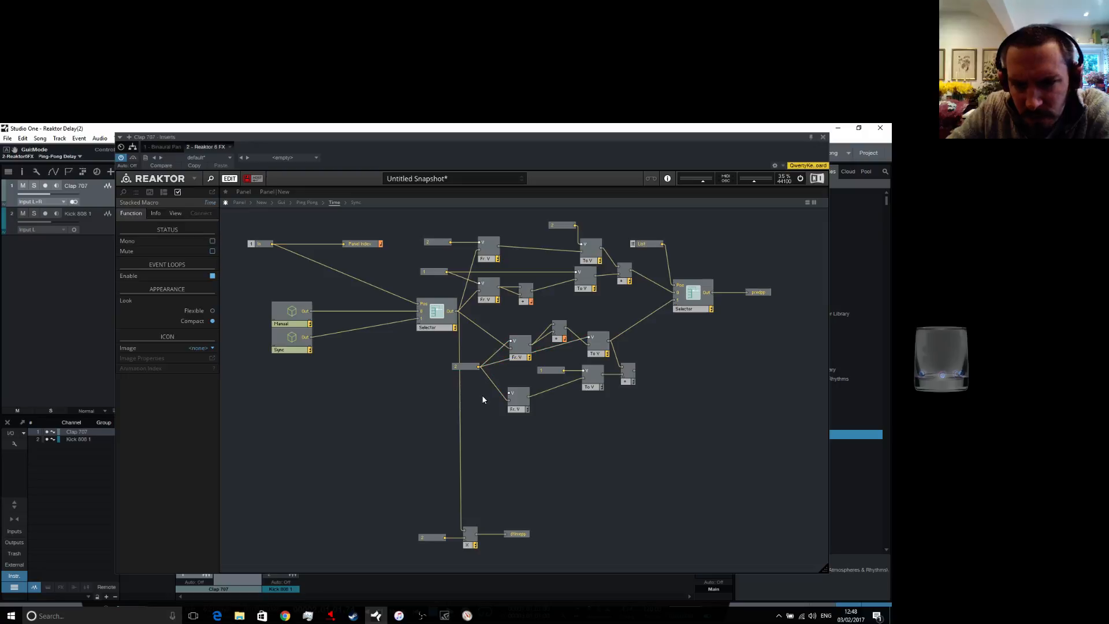
{"action": "left_click_drag", "start_coordinate": [455, 312], "coordinate": [509, 398]}
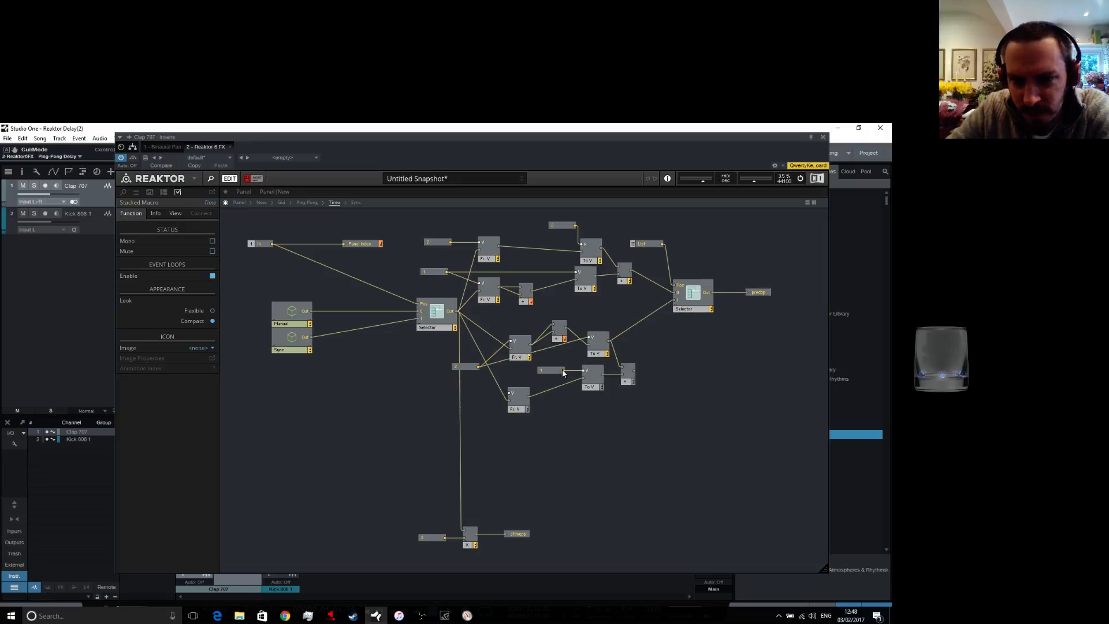
{"action": "left_click_drag", "start_coordinate": [564, 370], "coordinate": [511, 394]}
{"action": "mouse_move", "coordinate": [727, 298]}
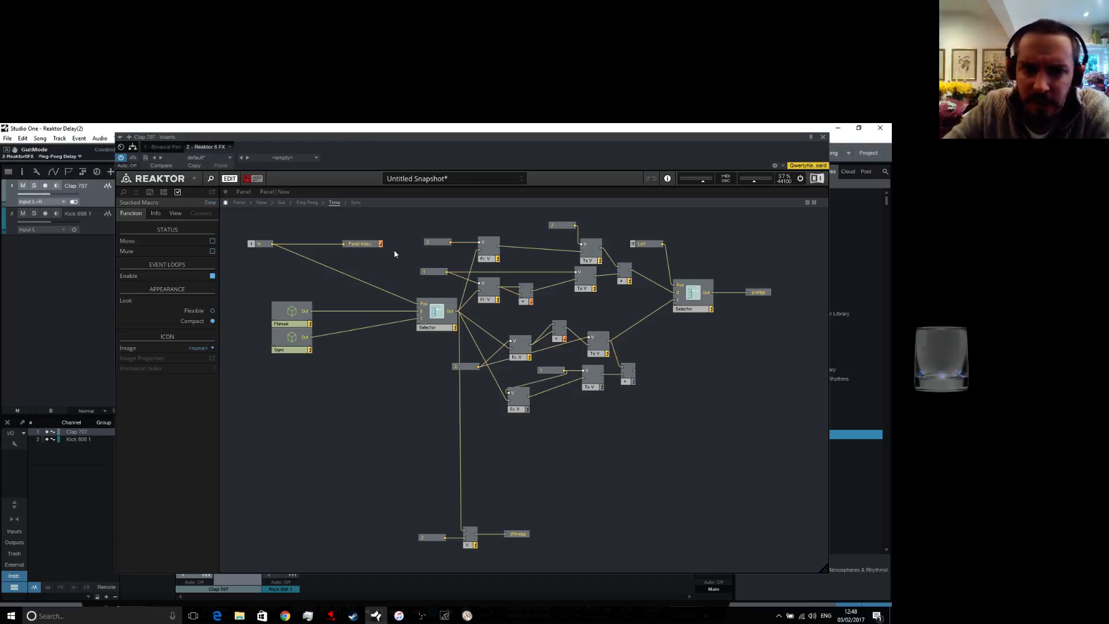
Select the second entry in the Ping Pong direction list on the panel, then return to the Time macro's structure
{"action": "left_click", "coordinate": [242, 202]}
{"action": "scroll", "coordinate": [511, 456], "scroll_direction": "down", "scroll_amount": 2}
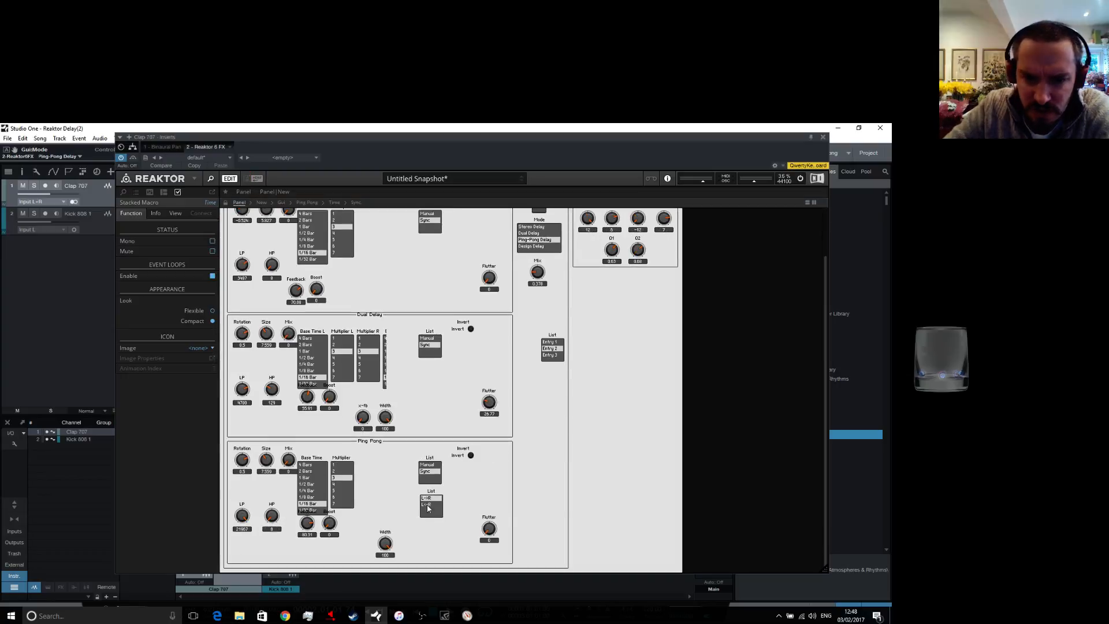
{"action": "left_click", "coordinate": [429, 508]}
{"action": "left_click", "coordinate": [261, 203]}
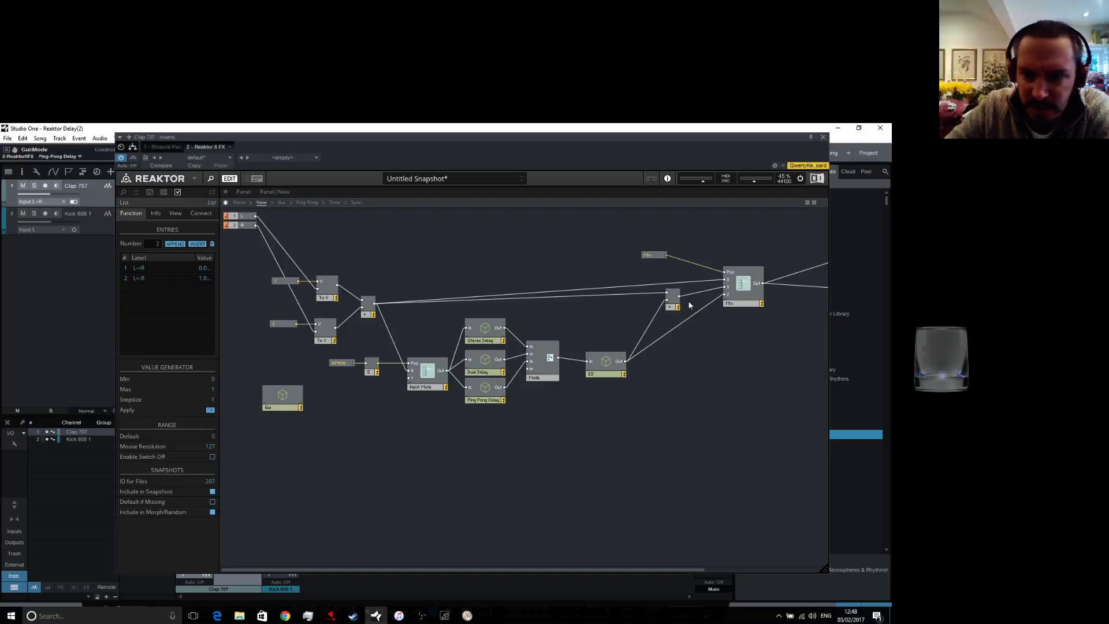
{"action": "left_click", "coordinate": [354, 203]}
{"action": "left_click", "coordinate": [336, 203]}
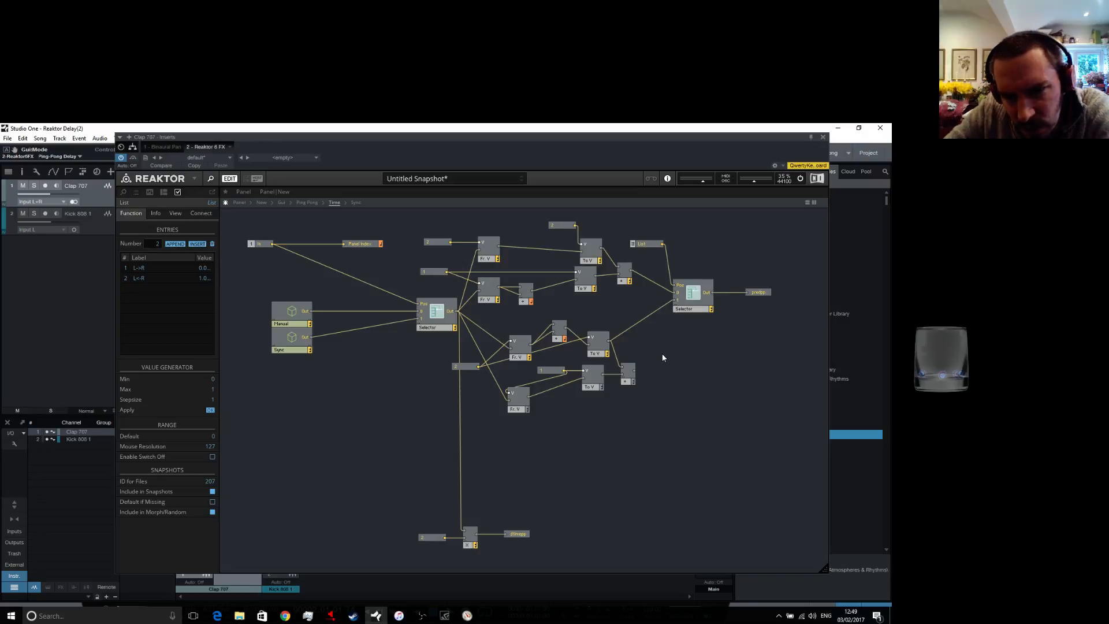
Move constant 1 away from the lower To Voice and wire the lower group's final Add into the last Selector's second signal input
{"action": "left_click_drag", "start_coordinate": [555, 373], "coordinate": [519, 374]}
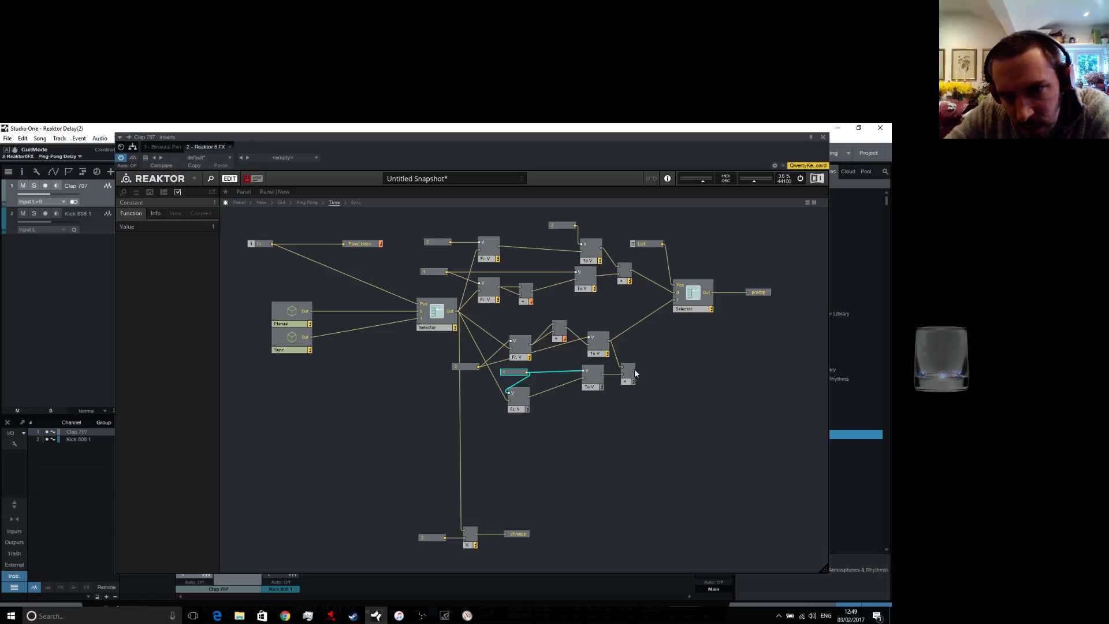
{"action": "left_click_drag", "start_coordinate": [634, 372], "coordinate": [675, 301]}
{"action": "mouse_move", "coordinate": [722, 298]}
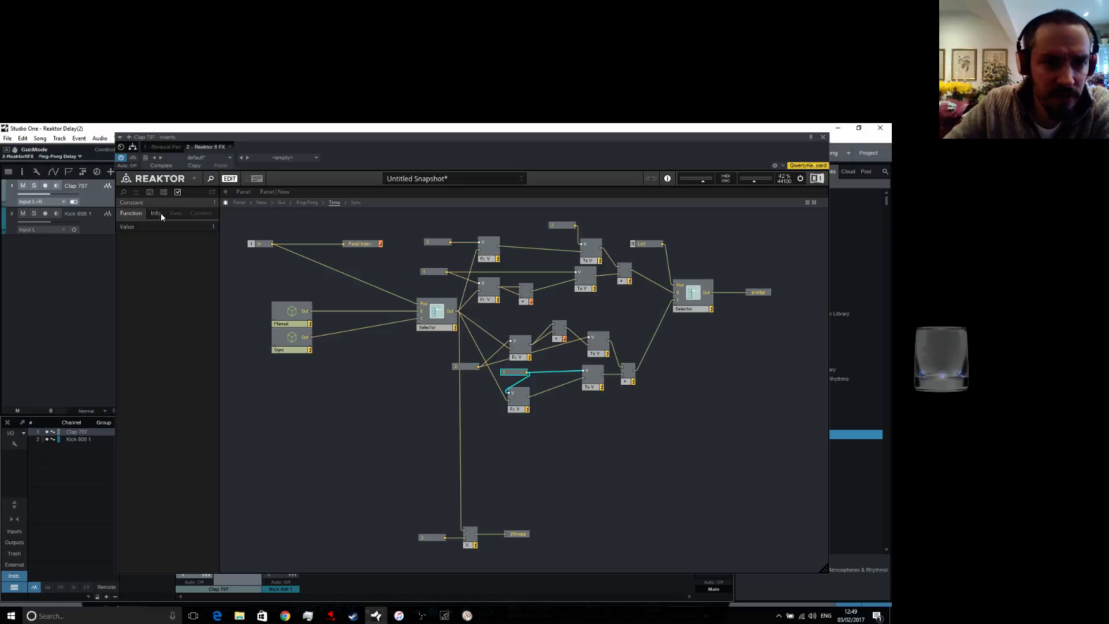
Close the Reaktor plug-in window and play the song briefly to audition the ping pong delay
{"action": "left_click", "coordinate": [823, 137]}
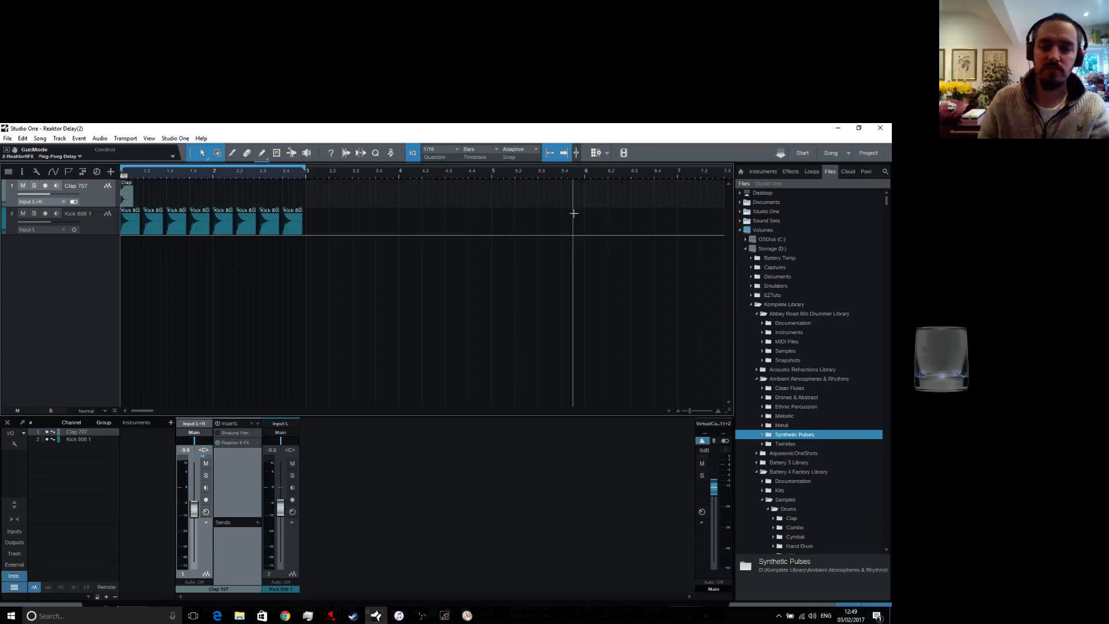
{"action": "key", "text": "space"}
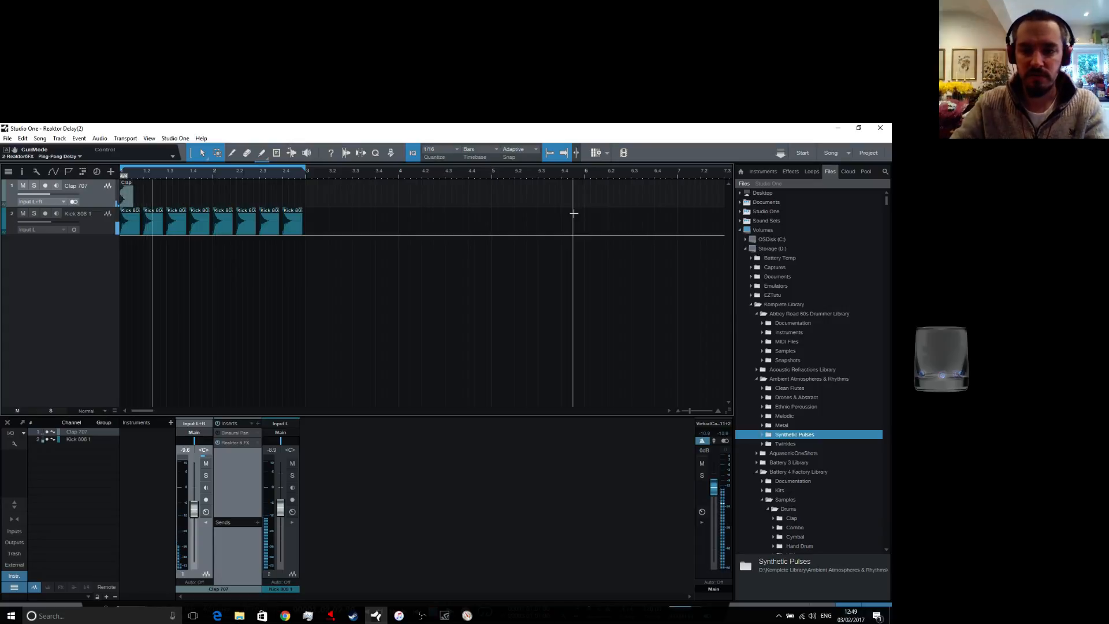
{"action": "key", "text": "space"}
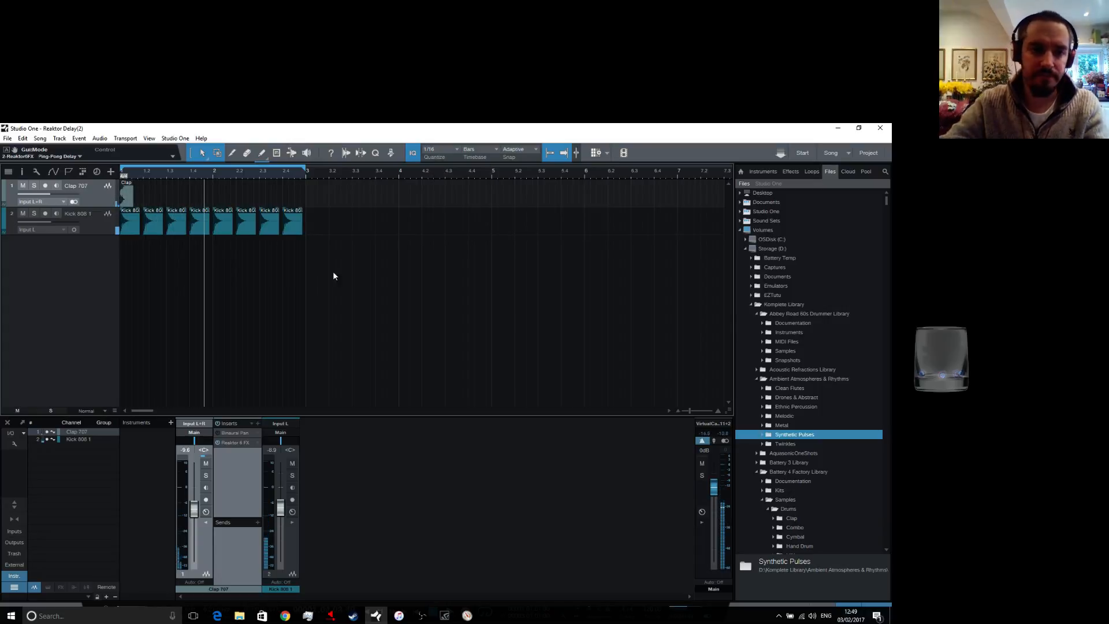
Reopen the Reaktor insert, go back to its panel and select the first entry in the Ping Pong direction list
{"action": "left_click", "coordinate": [247, 445]}
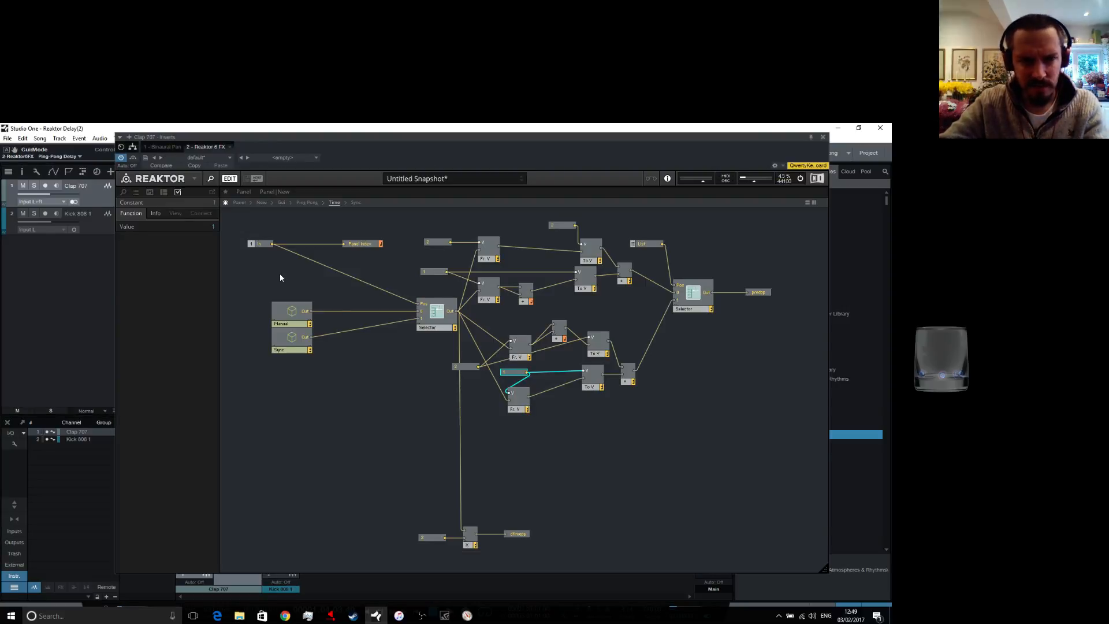
{"action": "left_click", "coordinate": [238, 202]}
{"action": "scroll", "coordinate": [401, 429], "scroll_direction": "down", "scroll_amount": 2}
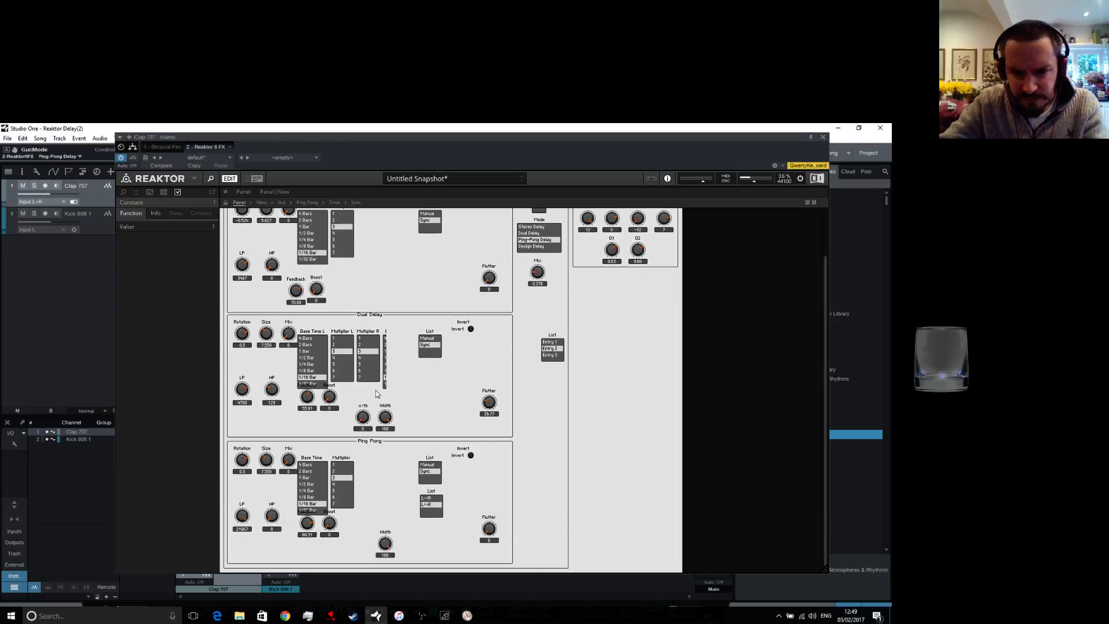
{"action": "scroll", "coordinate": [402, 429], "scroll_direction": "up", "scroll_amount": 1}
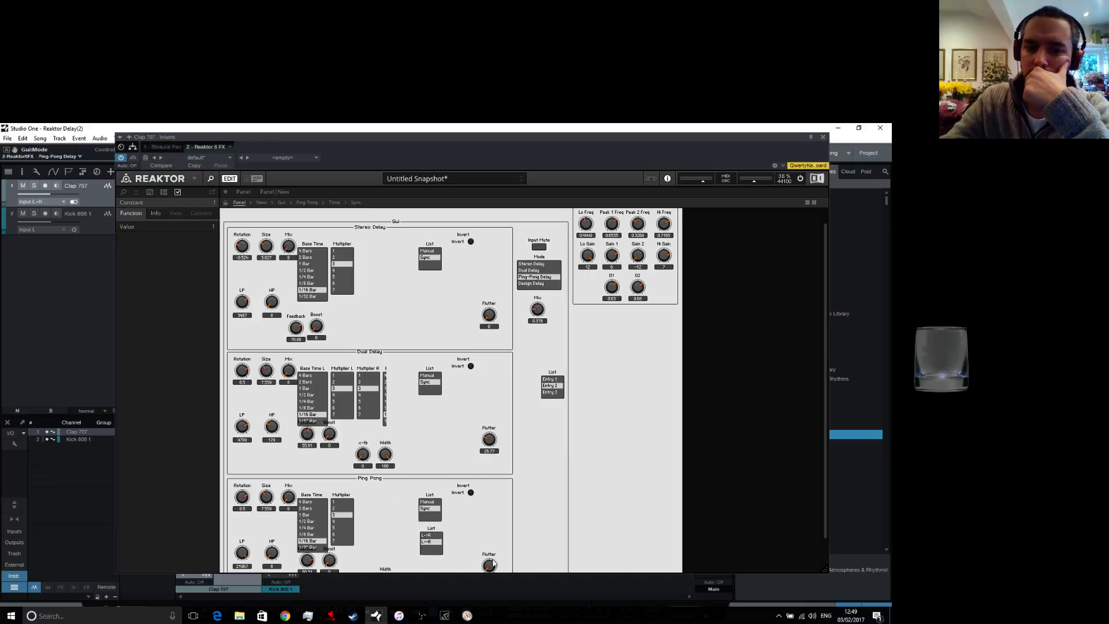
{"action": "left_click", "coordinate": [433, 540]}
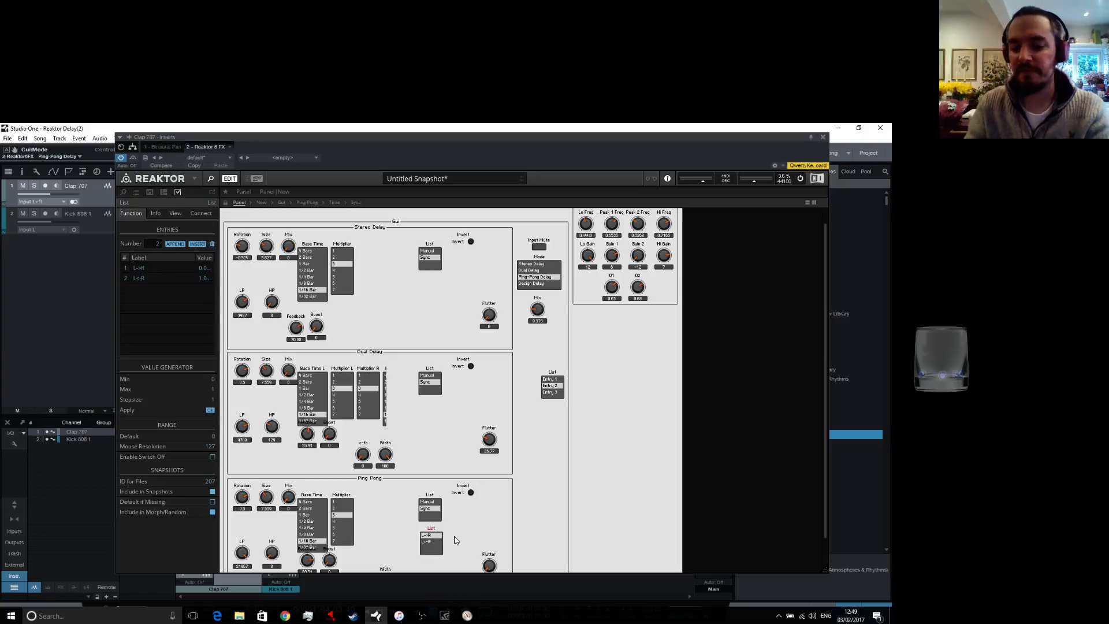
{"action": "left_click_drag", "start_coordinate": [448, 126], "coordinate": [444, 132]}
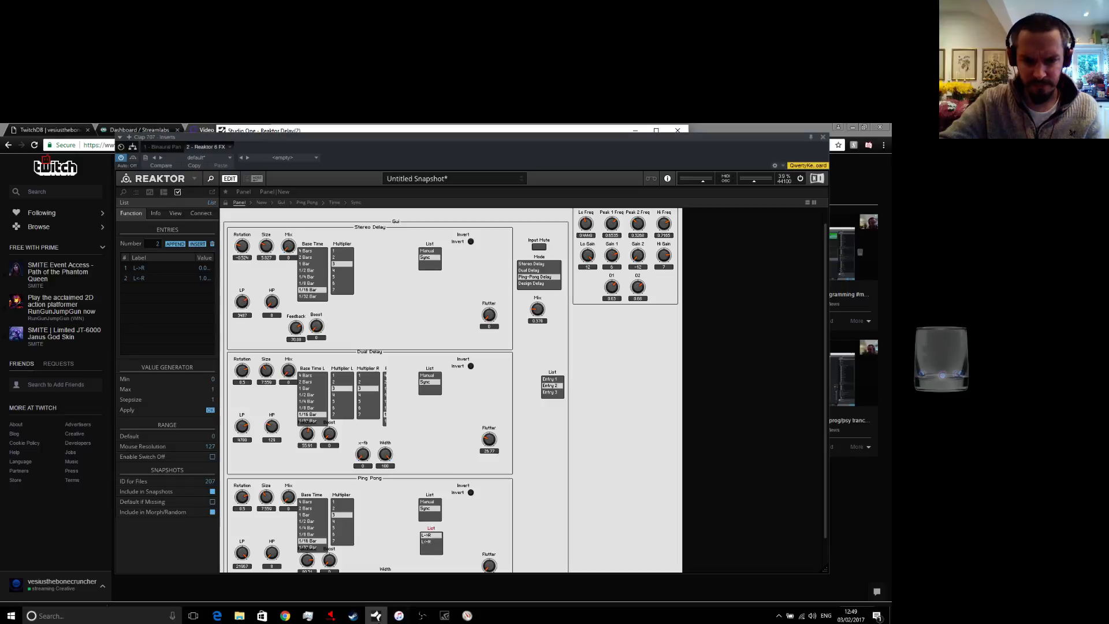
{"action": "left_click", "coordinate": [376, 616]}
{"action": "left_click", "coordinate": [376, 616]}
{"action": "left_click", "coordinate": [376, 616]}
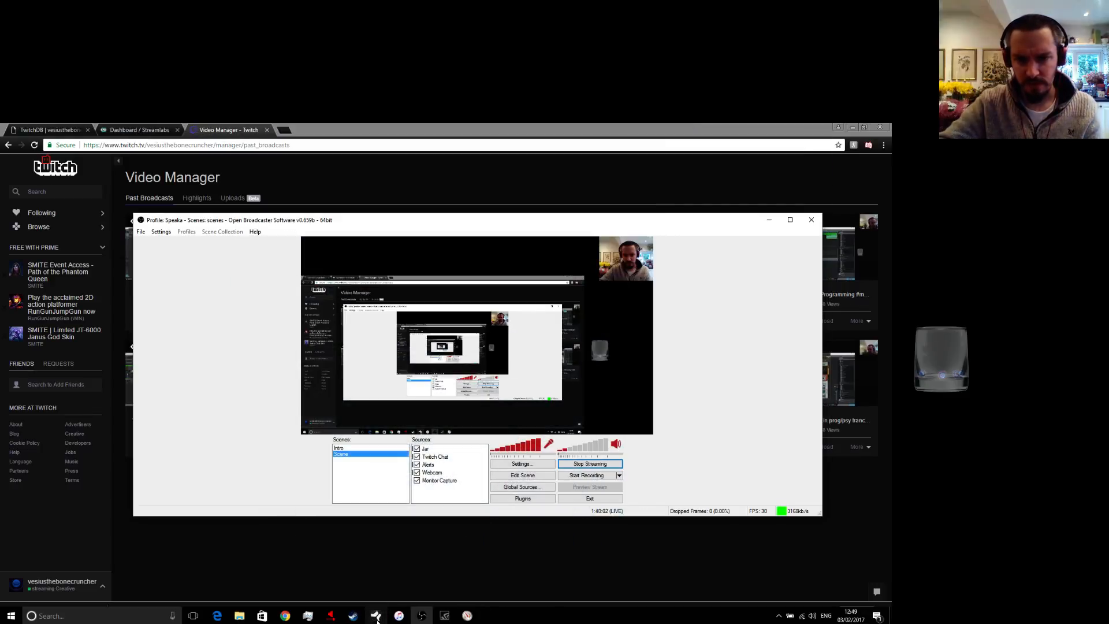
{"action": "left_click", "coordinate": [376, 616]}
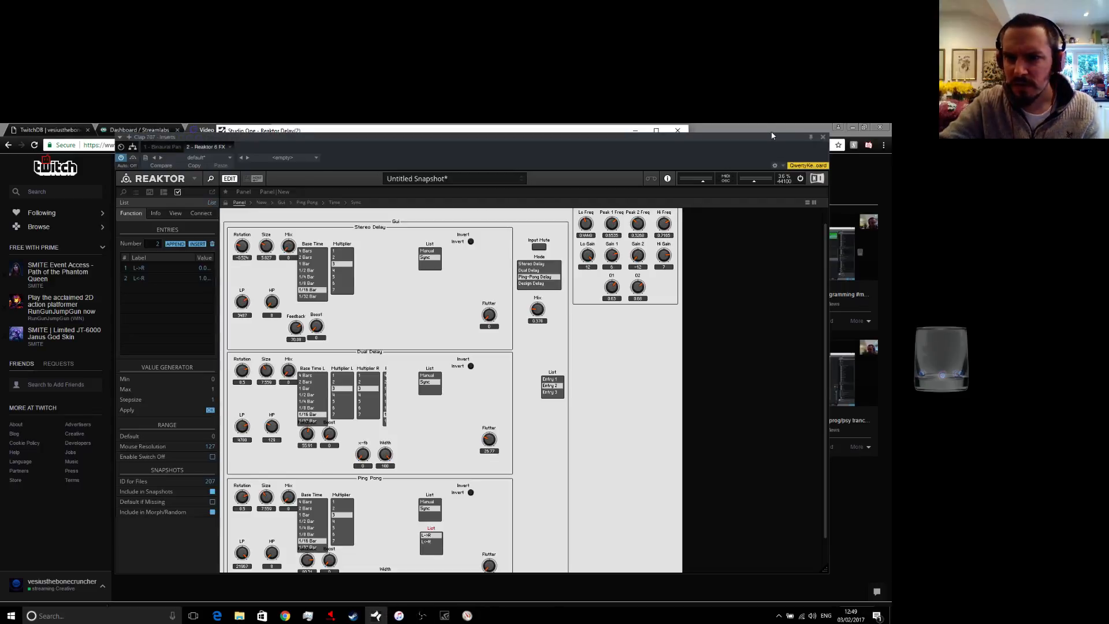
{"action": "mouse_move", "coordinate": [376, 618]}
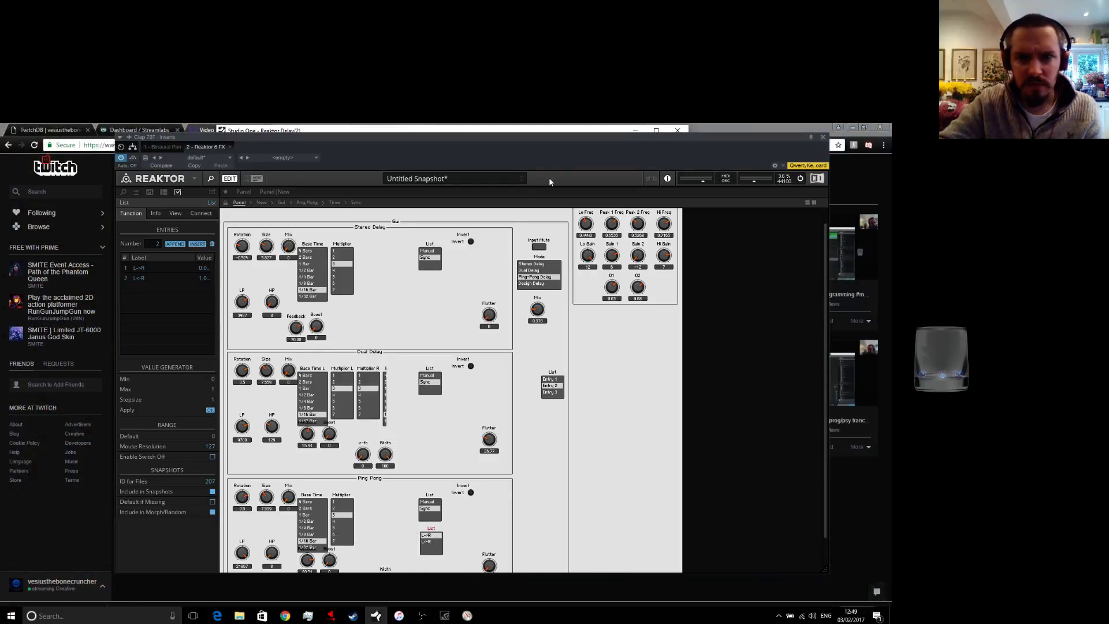
{"action": "mouse_move", "coordinate": [548, 138]}
{"action": "left_mouse_down"}
{"action": "mouse_move", "coordinate": [379, 373]}
{"action": "mouse_move", "coordinate": [474, 328]}
{"action": "mouse_move", "coordinate": [561, 124]}
{"action": "mouse_move", "coordinate": [558, 136]}
{"action": "left_mouse_up"}
{"action": "left_click", "coordinate": [656, 130]}
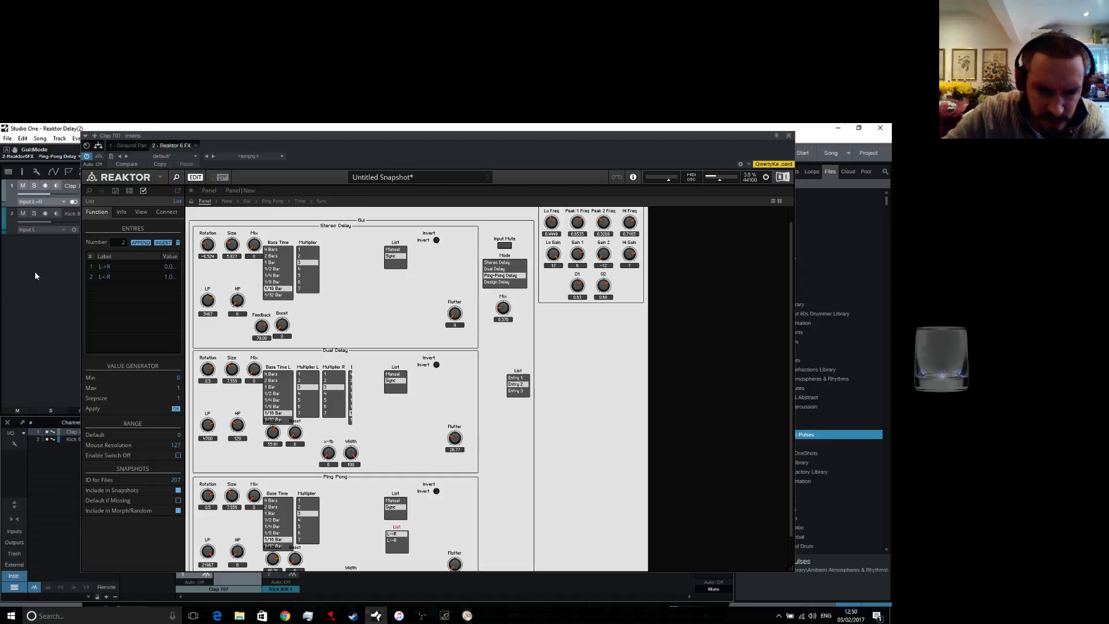
Lower the Ping Pong section's Feedback to about 22
{"action": "scroll", "coordinate": [404, 439], "scroll_direction": "down", "scroll_amount": 2}
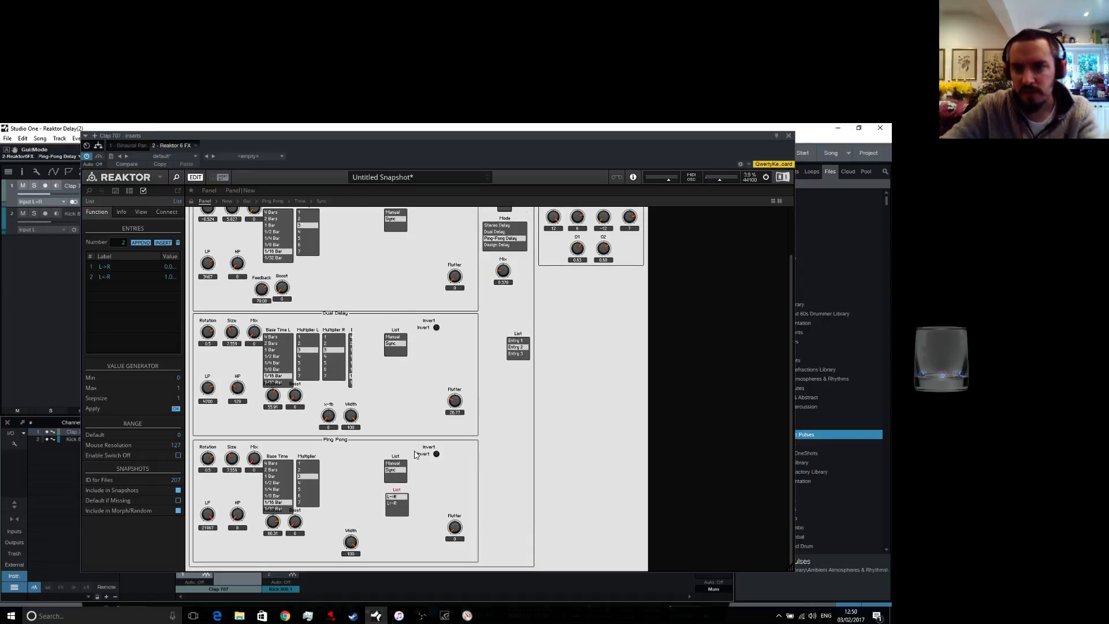
{"action": "left_click_drag", "start_coordinate": [273, 522], "coordinate": [276, 554]}
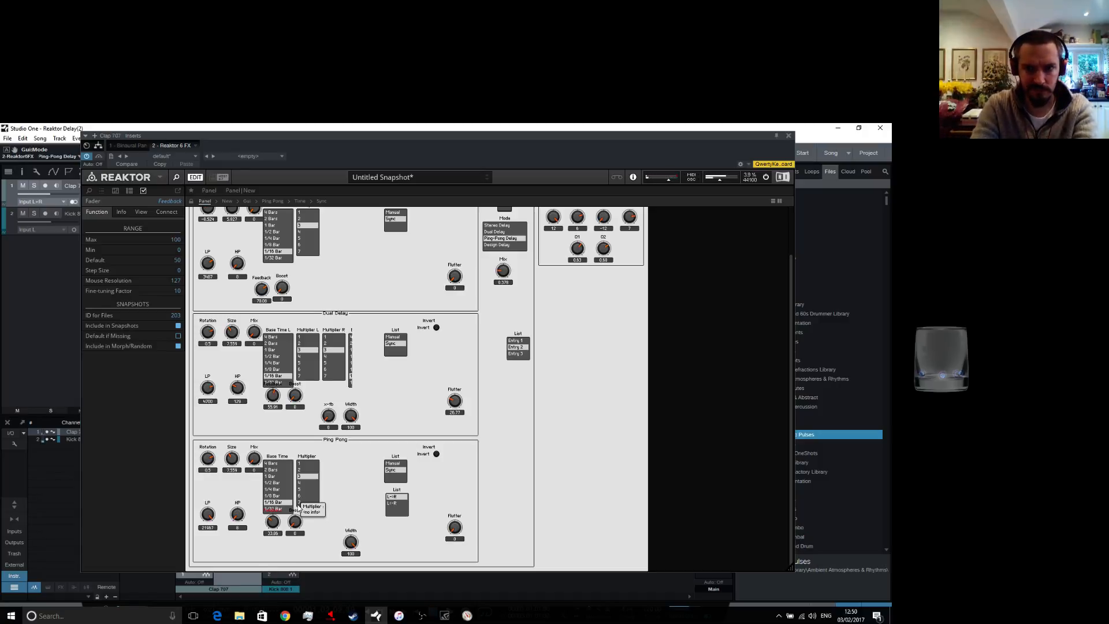
Relabel the Ping Pong direction list's entries as "R >>> L" and "L >>> R"
{"action": "left_click", "coordinate": [400, 493]}
{"action": "double_click", "coordinate": [107, 266]}
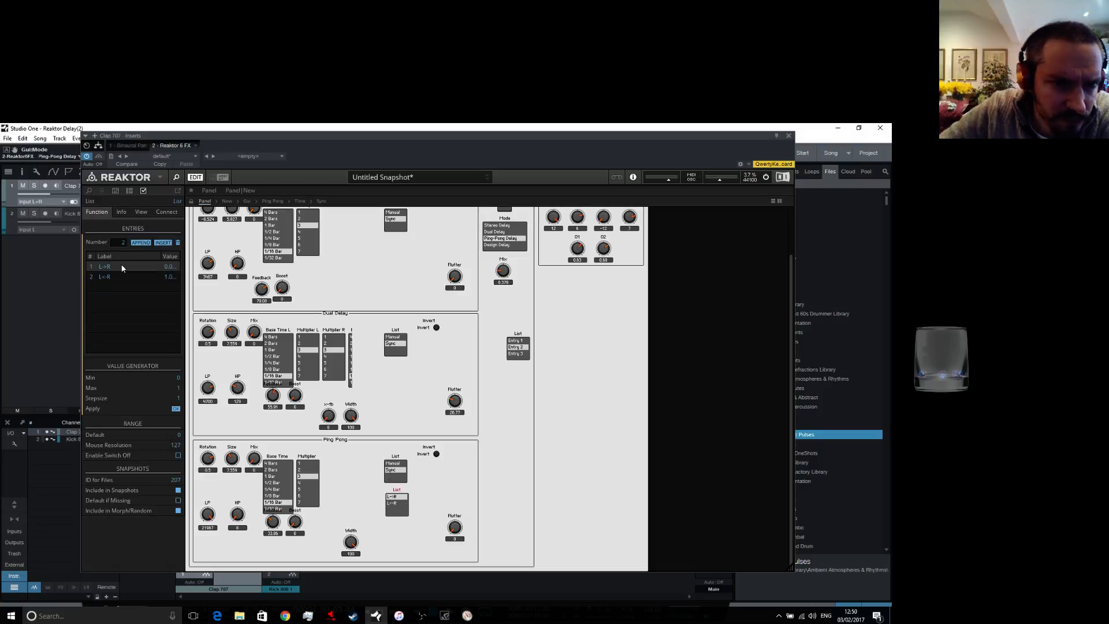
{"action": "key", "text": "BackSpace"}
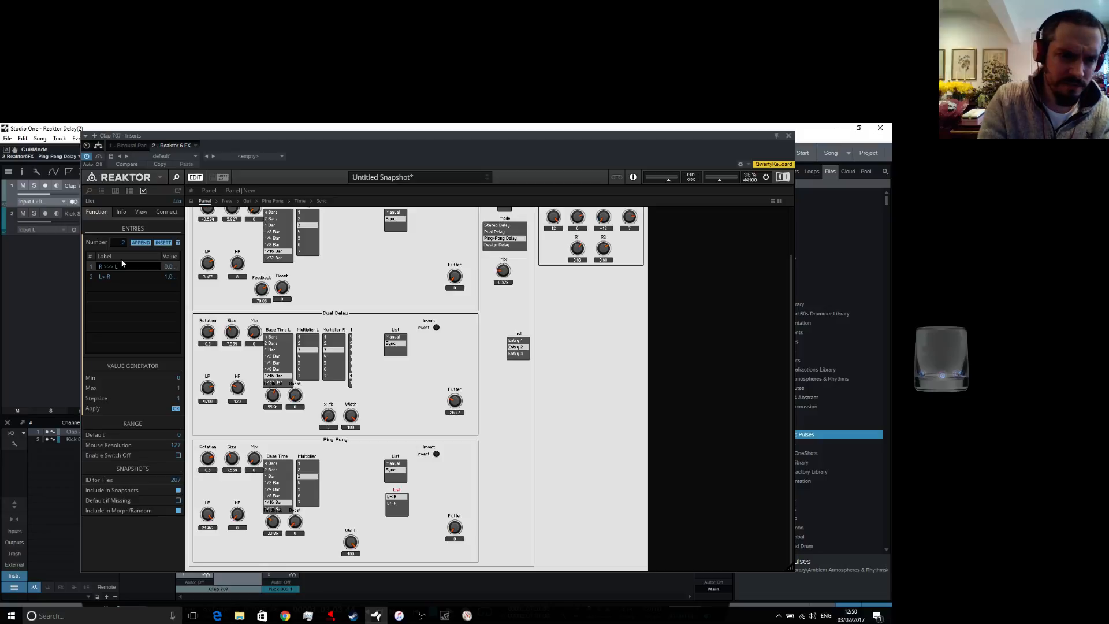
{"action": "key", "text": "Return"}
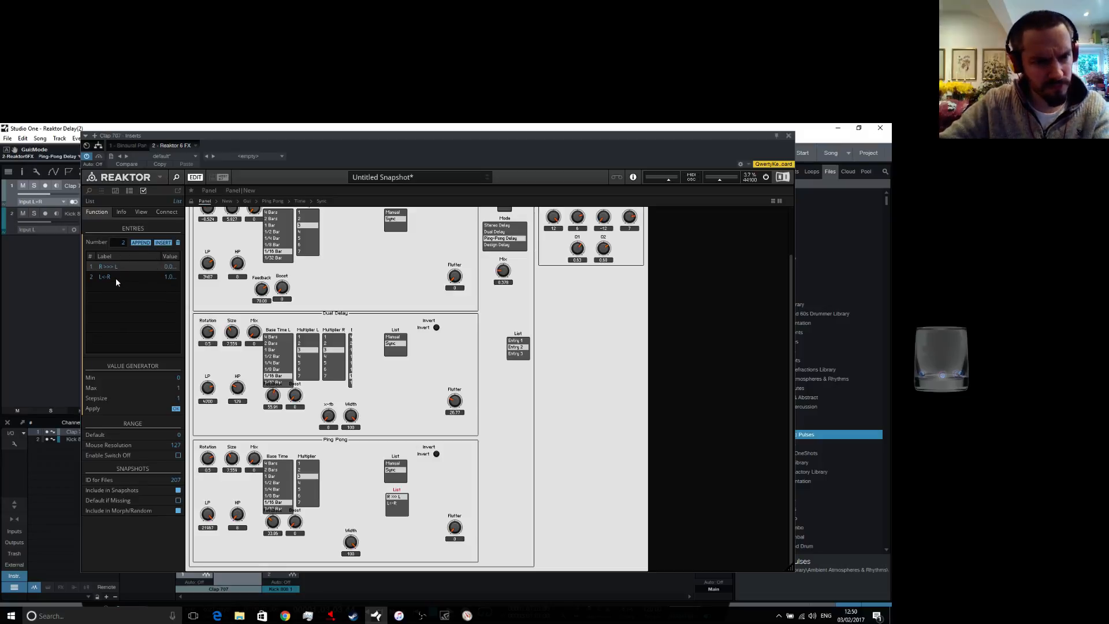
{"action": "double_click", "coordinate": [110, 278]}
{"action": "type", "text": "L >>>"}
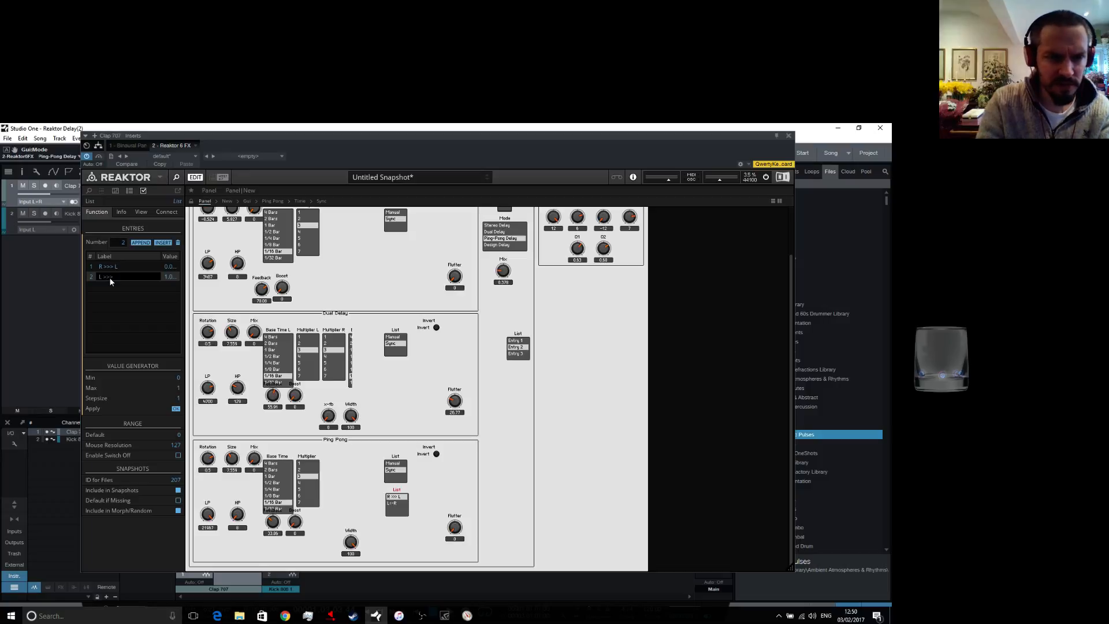
{"action": "key", "text": "Return"}
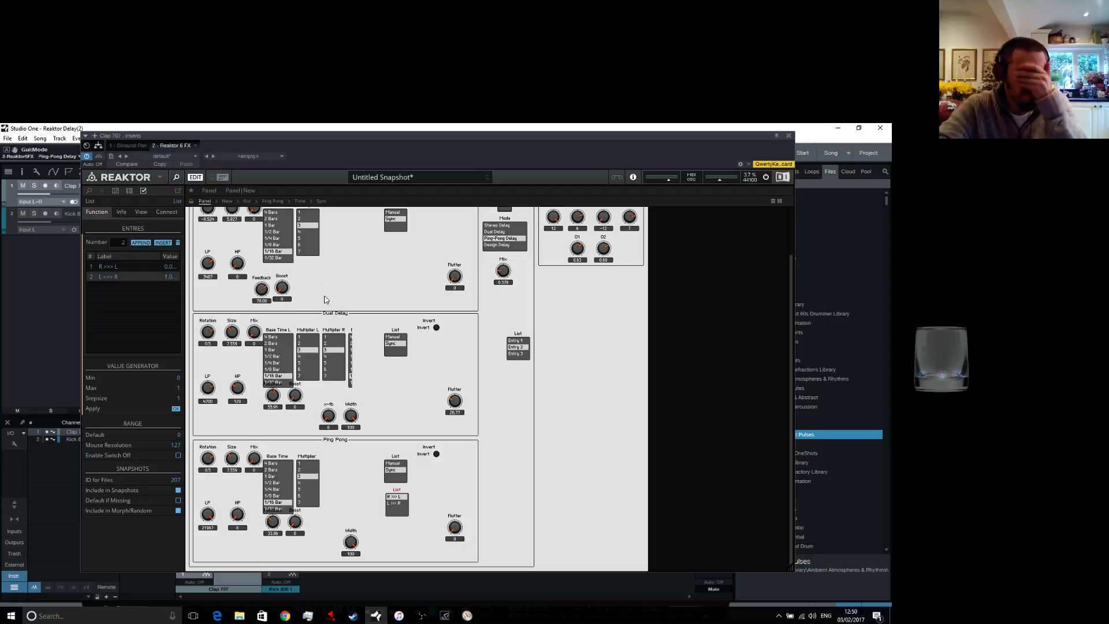
Rename the Ping Pong direction list to "First" and the Manual/Sync list to "Mode"
{"action": "left_click", "coordinate": [177, 201]}
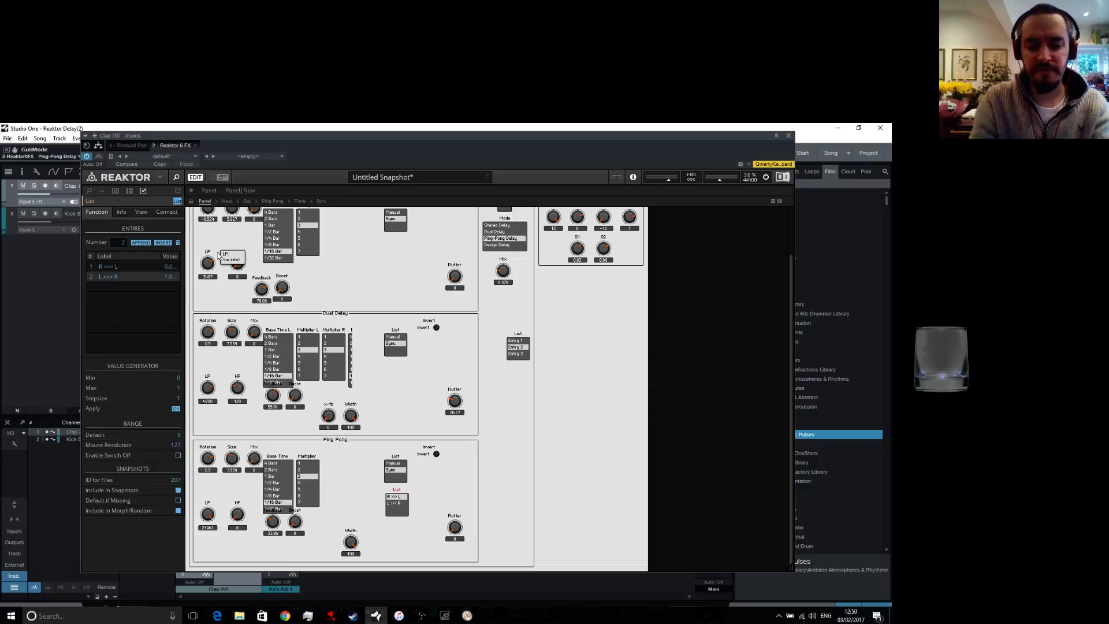
{"action": "type", "text": "First"}
{"action": "key", "text": "Return"}
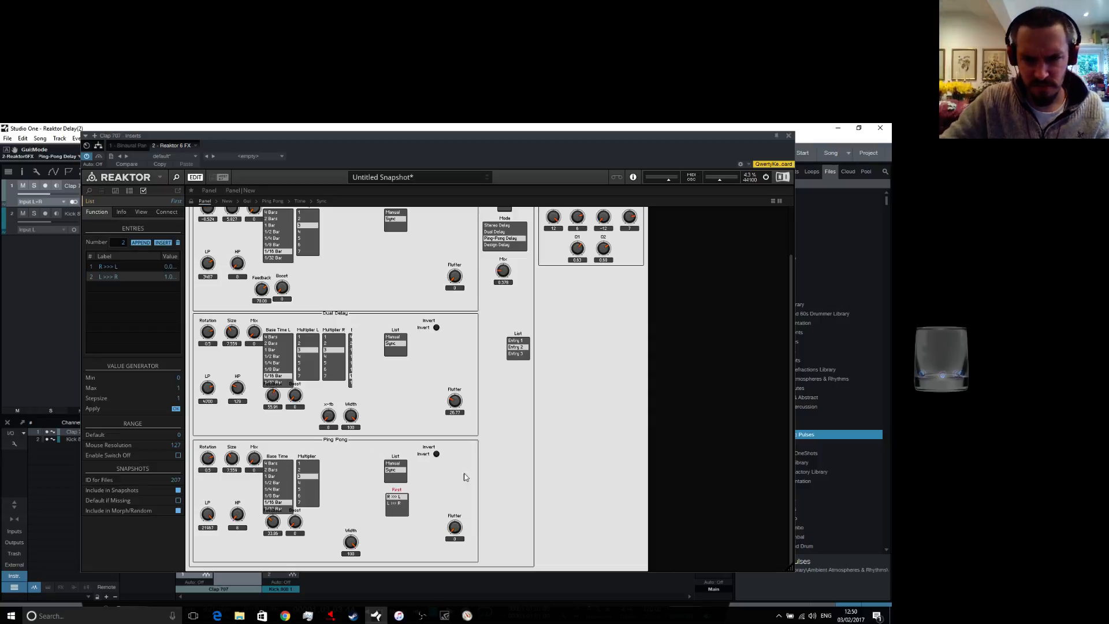
{"action": "left_click", "coordinate": [402, 459]}
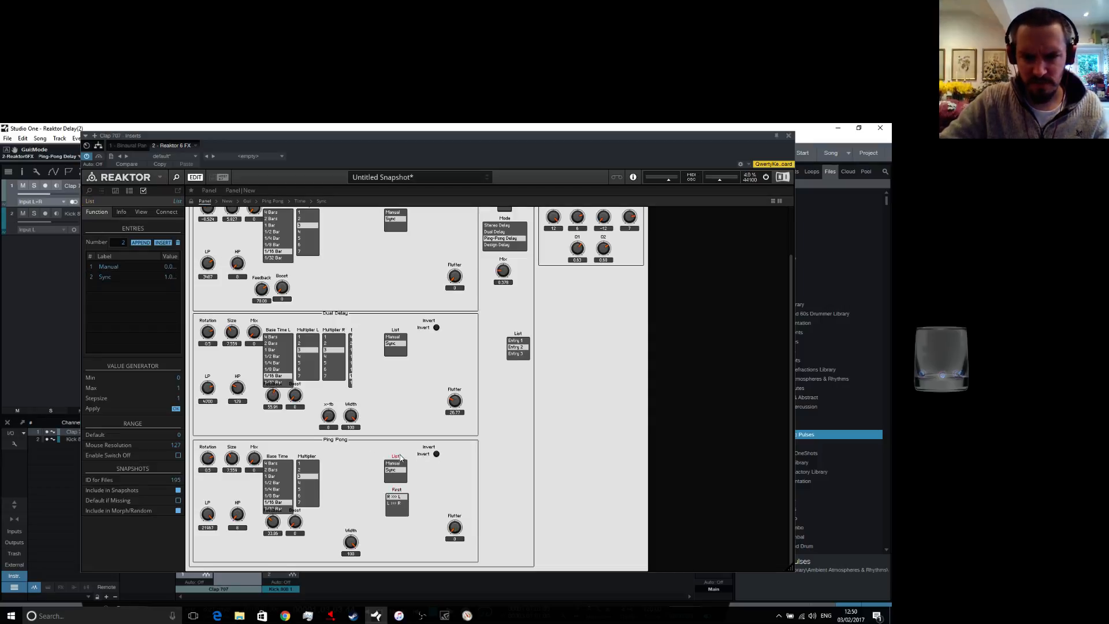
{"action": "left_click", "coordinate": [178, 201]}
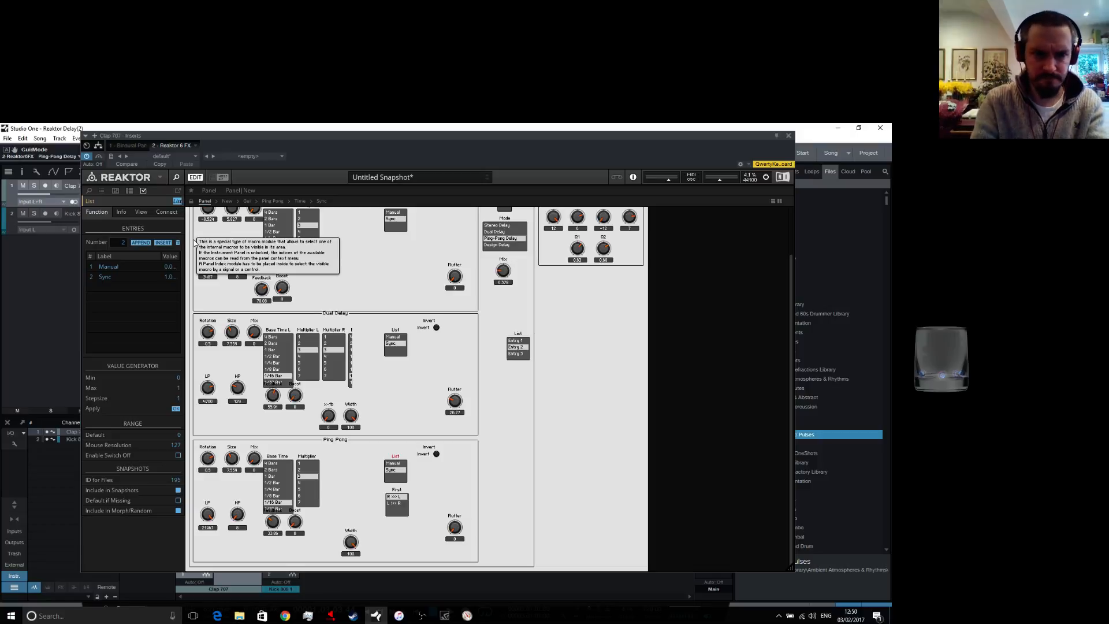
{"action": "type", "text": "Mode"}
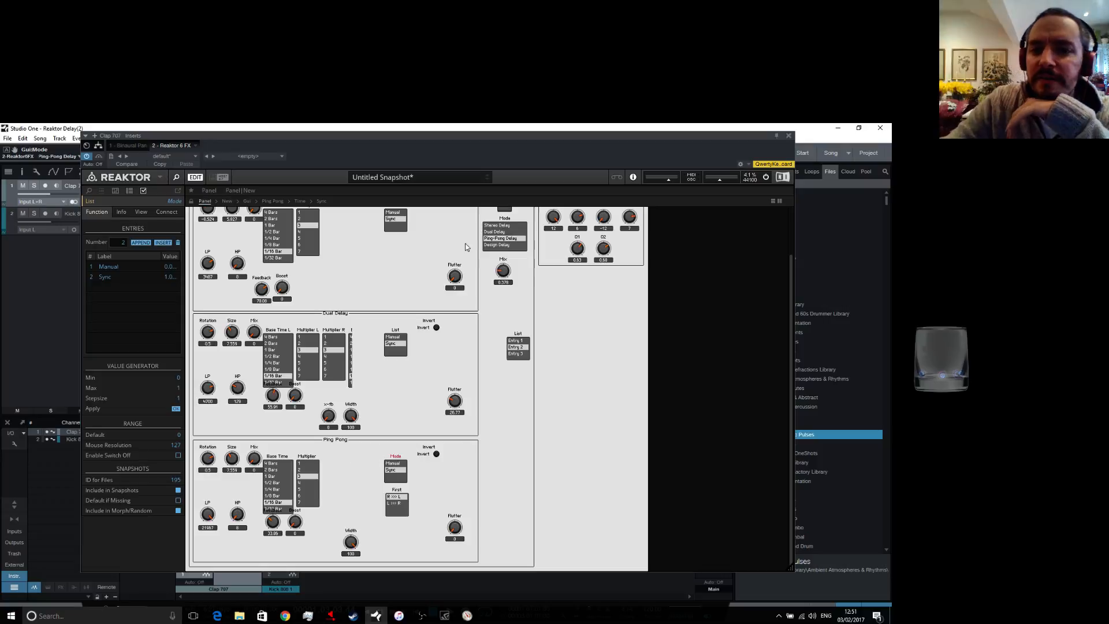
{"action": "scroll", "coordinate": [478, 265], "scroll_direction": "up", "scroll_amount": 2}
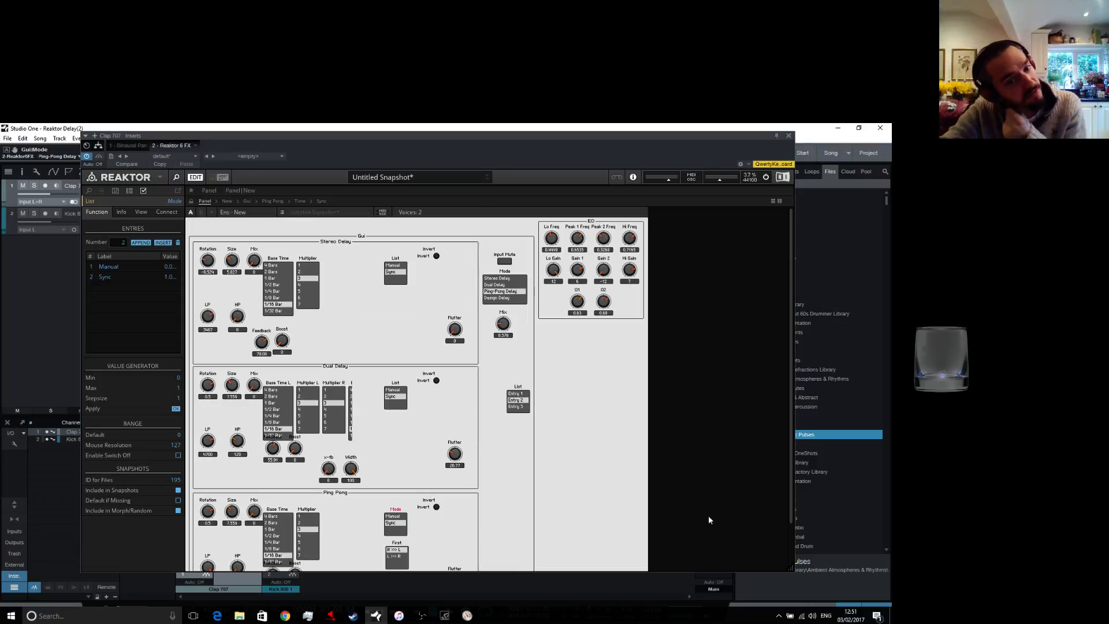
{"action": "scroll", "coordinate": [575, 475], "scroll_direction": "down", "scroll_amount": 2}
{"action": "scroll", "coordinate": [459, 451], "scroll_direction": "up", "scroll_amount": 2}
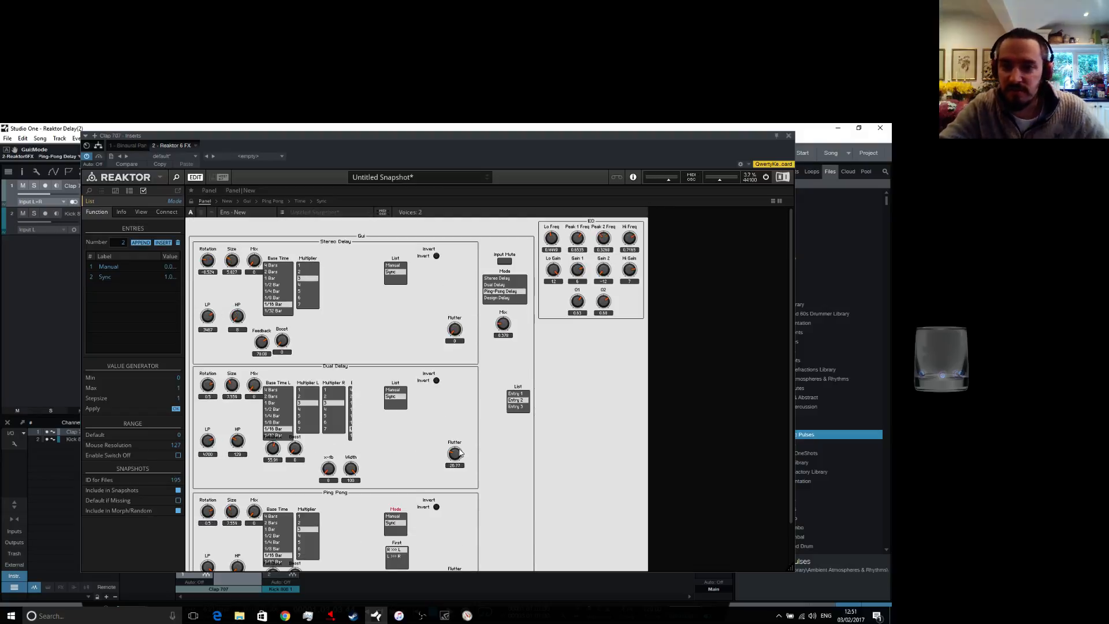
{"action": "scroll", "coordinate": [416, 428], "scroll_direction": "down", "scroll_amount": 2}
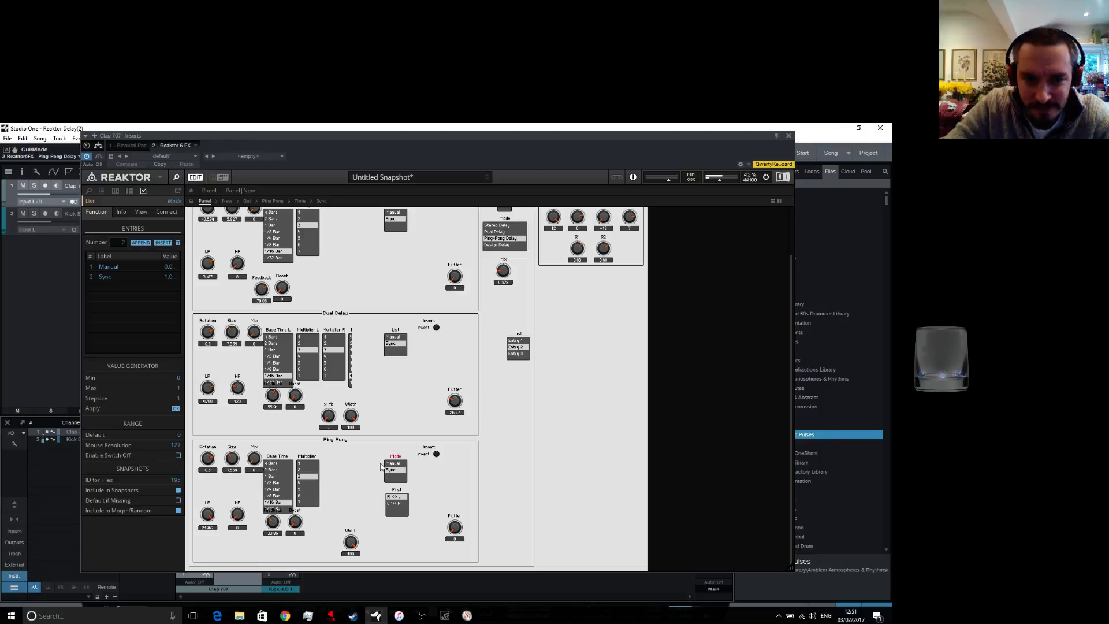
Lower the Ping Pong Width to about 30 and set its delay time to a 1/8 Bar base with multiplier 3
{"action": "left_click_drag", "start_coordinate": [351, 542], "coordinate": [354, 571]}
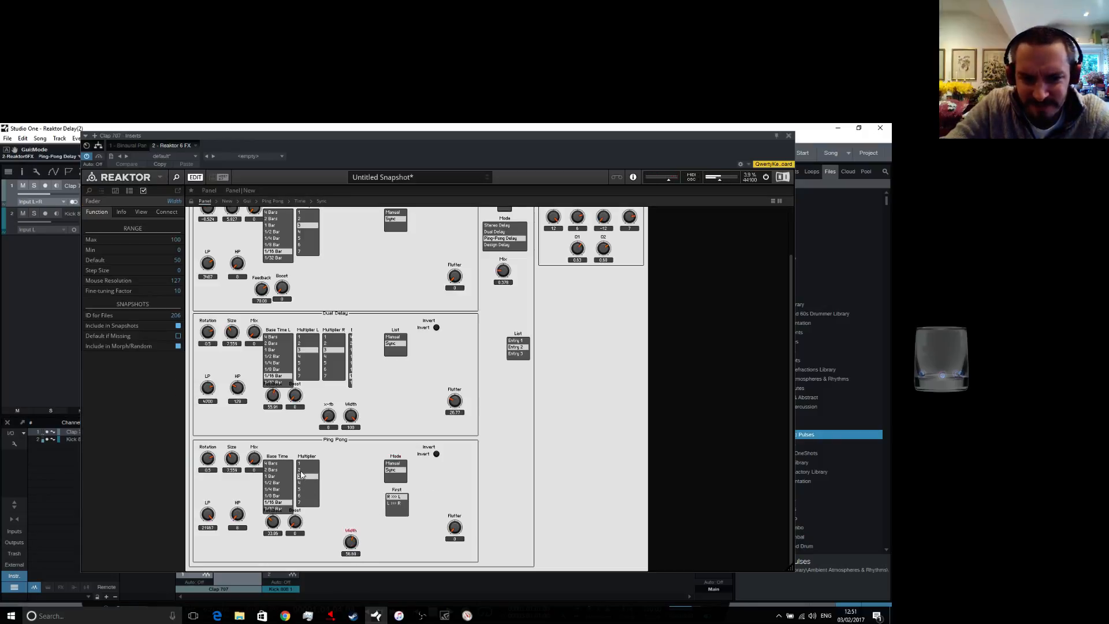
{"action": "left_click", "coordinate": [300, 471]}
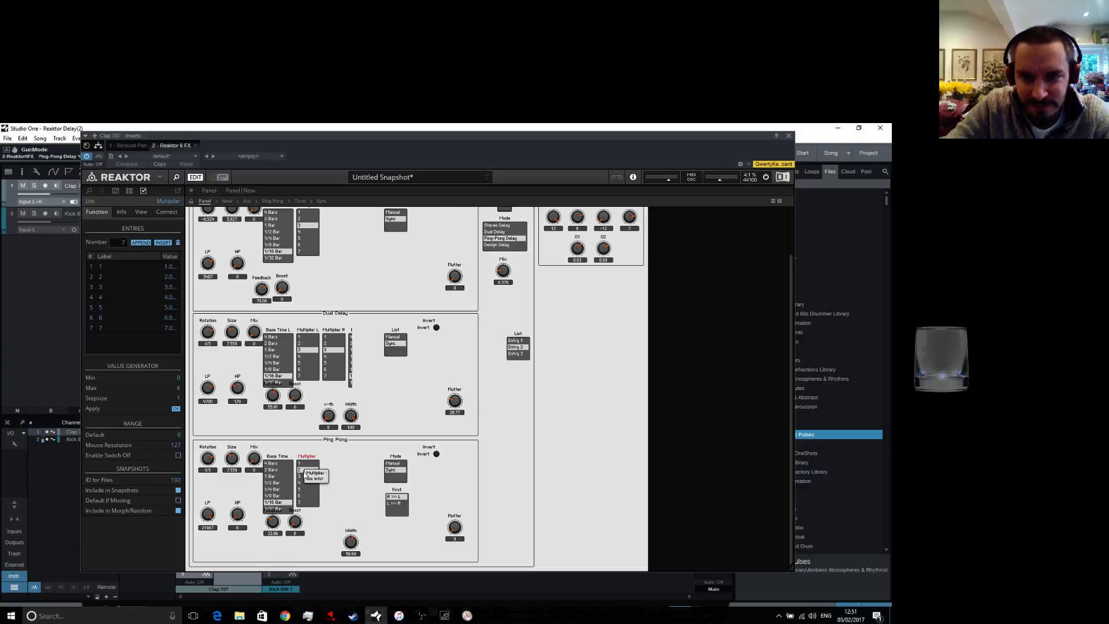
{"action": "left_click_drag", "start_coordinate": [353, 550], "coordinate": [352, 556]}
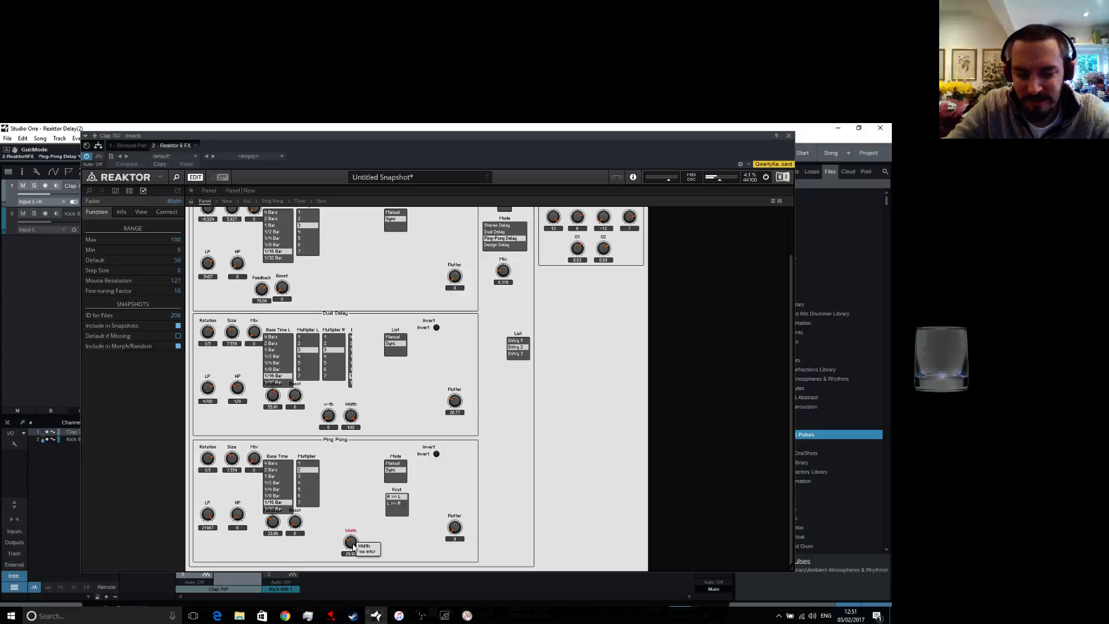
{"action": "left_click", "coordinate": [275, 497]}
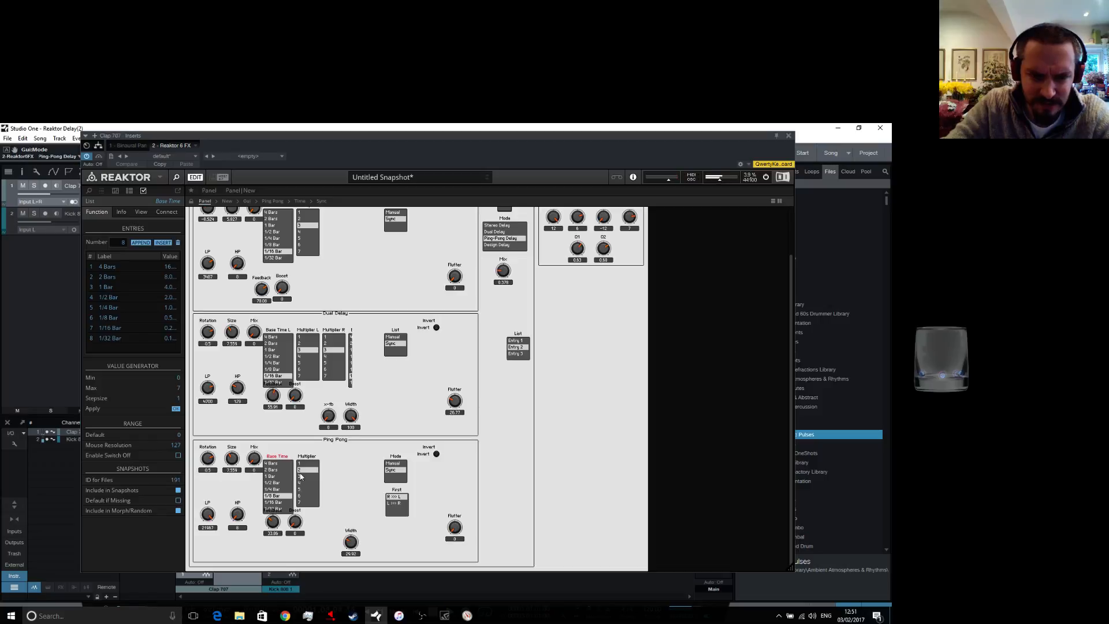
{"action": "left_click", "coordinate": [301, 477]}
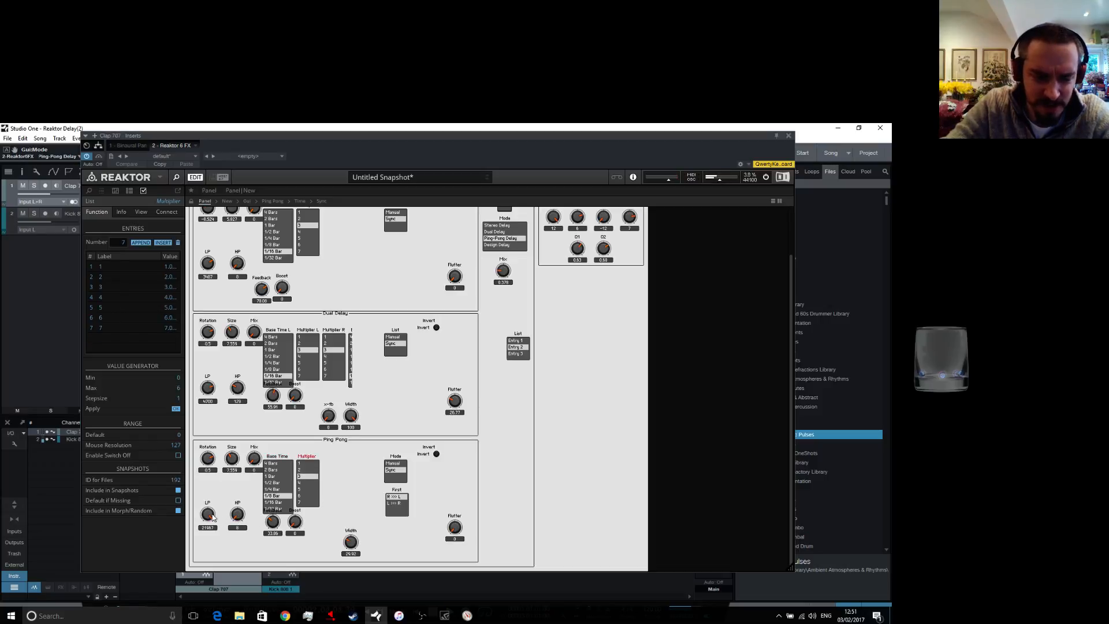
Adjust the Ping Pong LP and HP filters, and raise Feedback to about 66 and Boost to 50
{"action": "left_click_drag", "start_coordinate": [213, 518], "coordinate": [237, 492]}
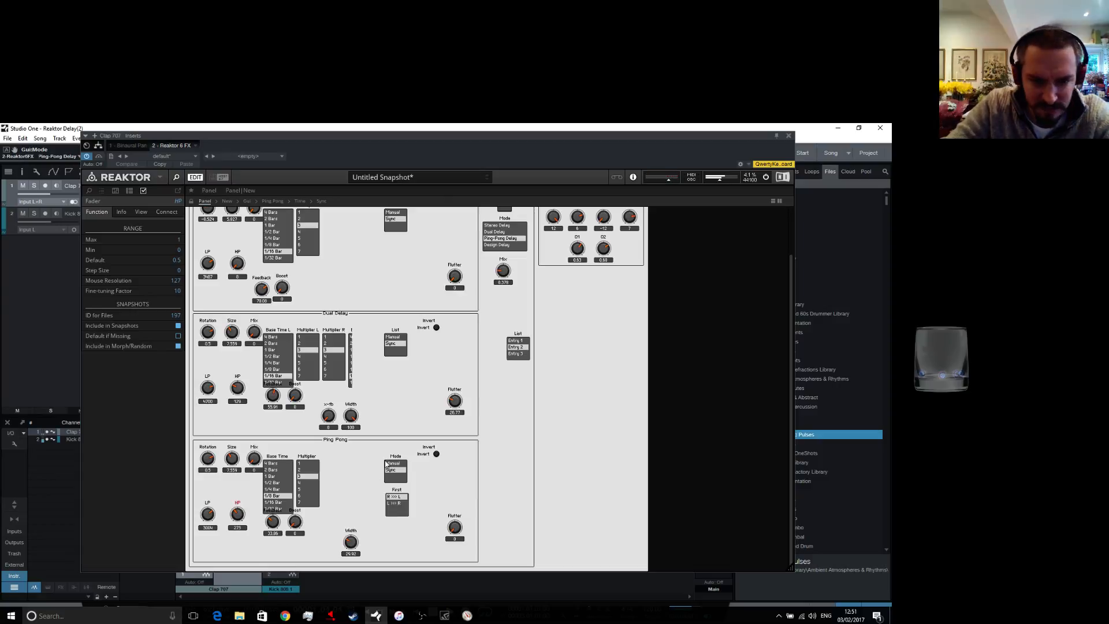
{"action": "left_click_drag", "start_coordinate": [277, 527], "coordinate": [274, 498]}
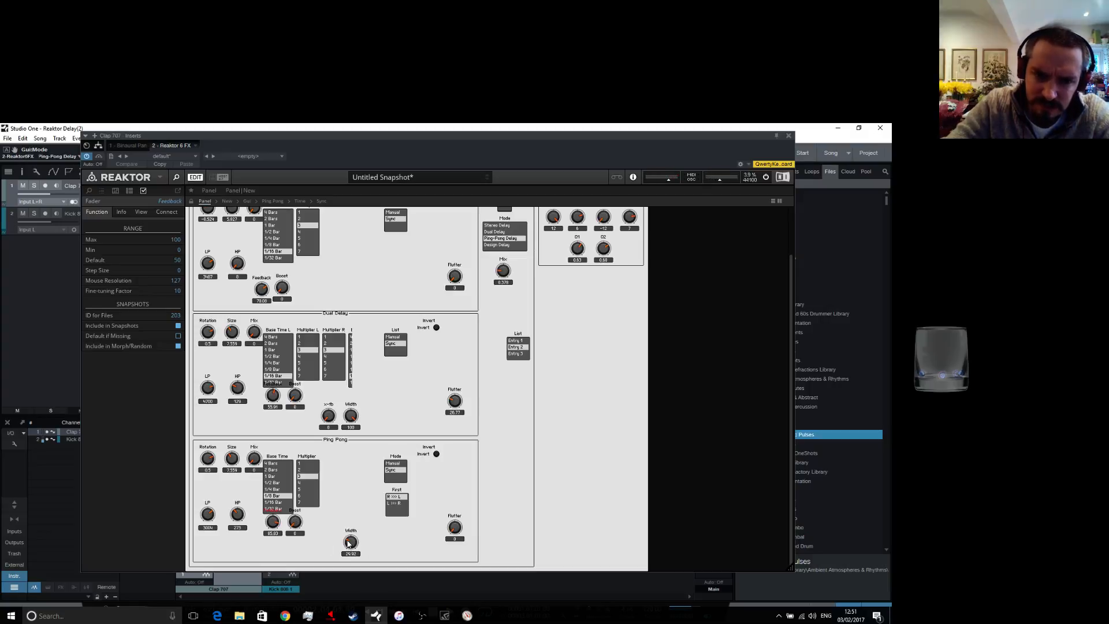
{"action": "left_click_drag", "start_coordinate": [302, 526], "coordinate": [301, 443]}
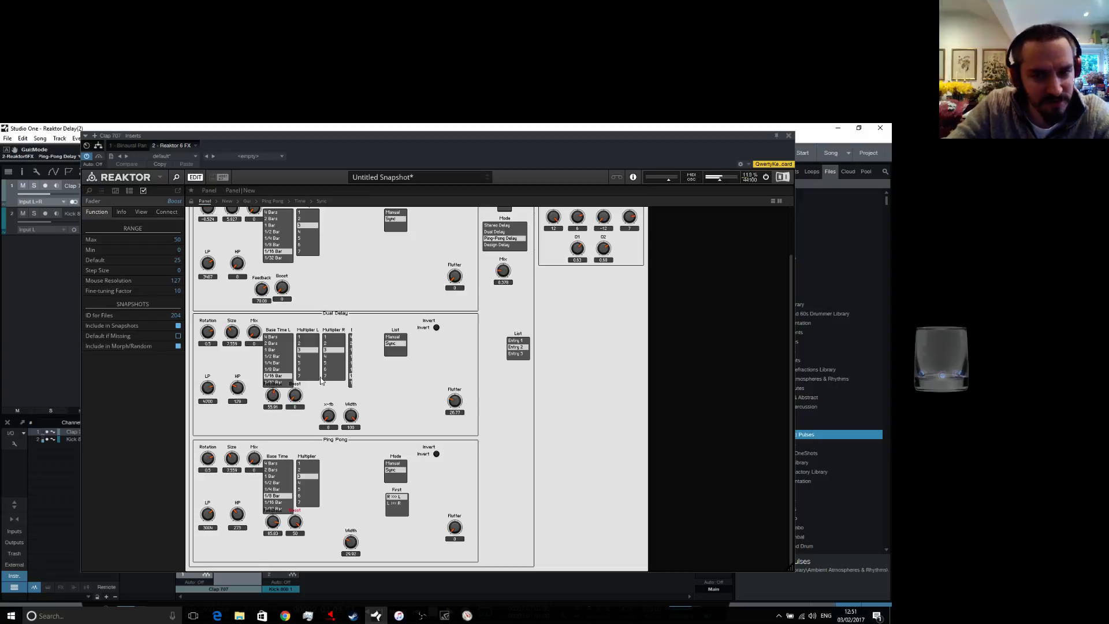
Raise the Ping Pong Mix, Size and Flutter, lower Rotation slightly, set Boost to 0, and close the Reaktor plug-in window
{"action": "left_click_drag", "start_coordinate": [253, 455], "coordinate": [258, 409]}
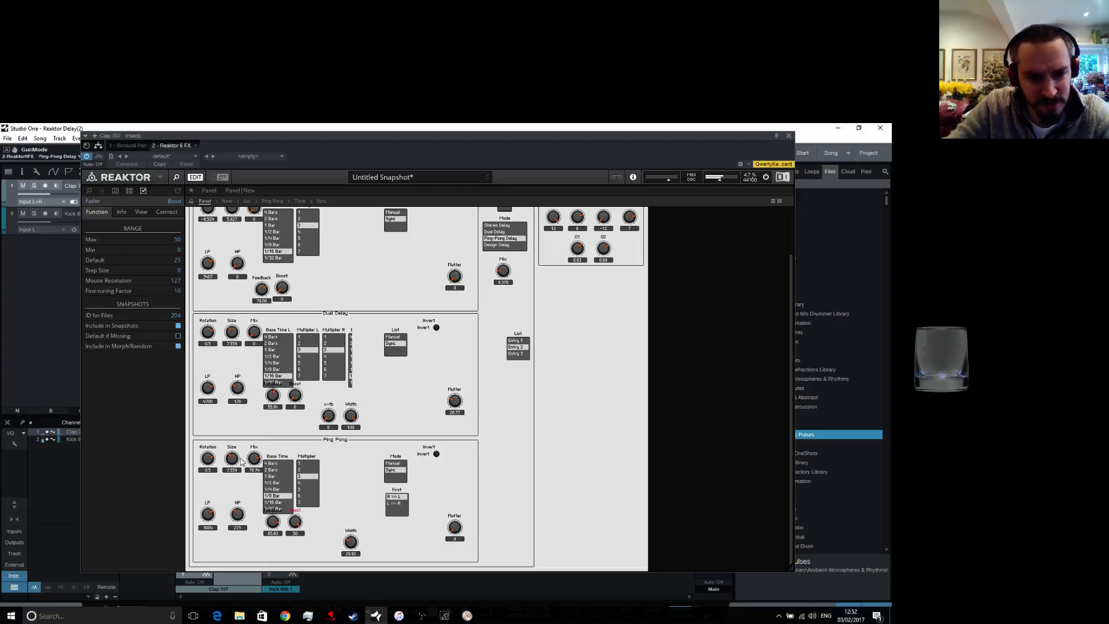
{"action": "left_click_drag", "start_coordinate": [207, 459], "coordinate": [228, 449]}
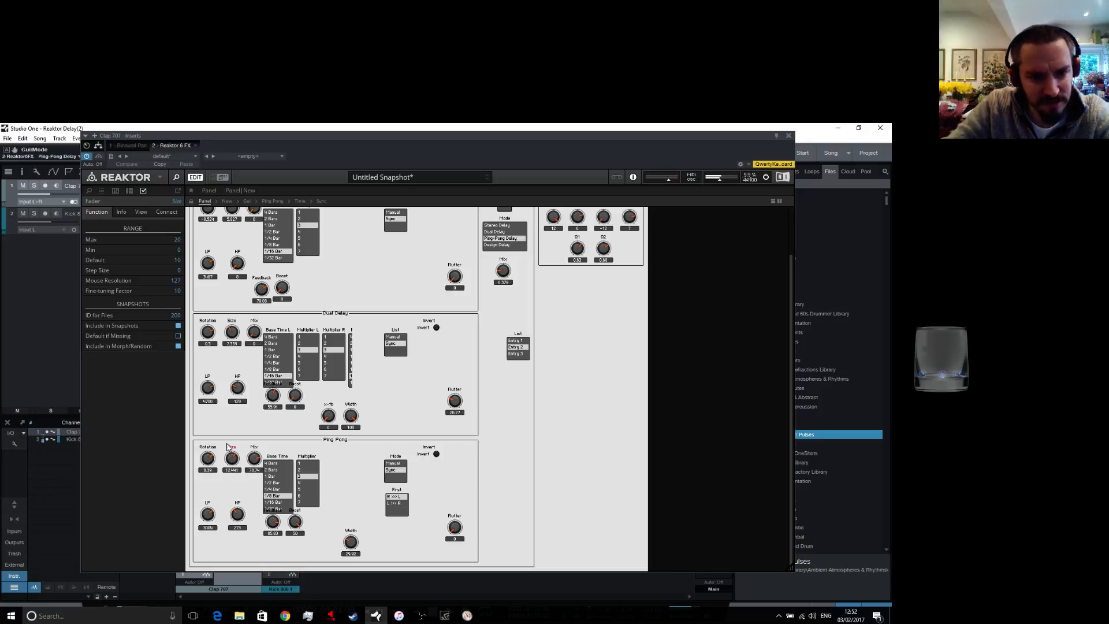
{"action": "left_click_drag", "start_coordinate": [298, 522], "coordinate": [304, 613]}
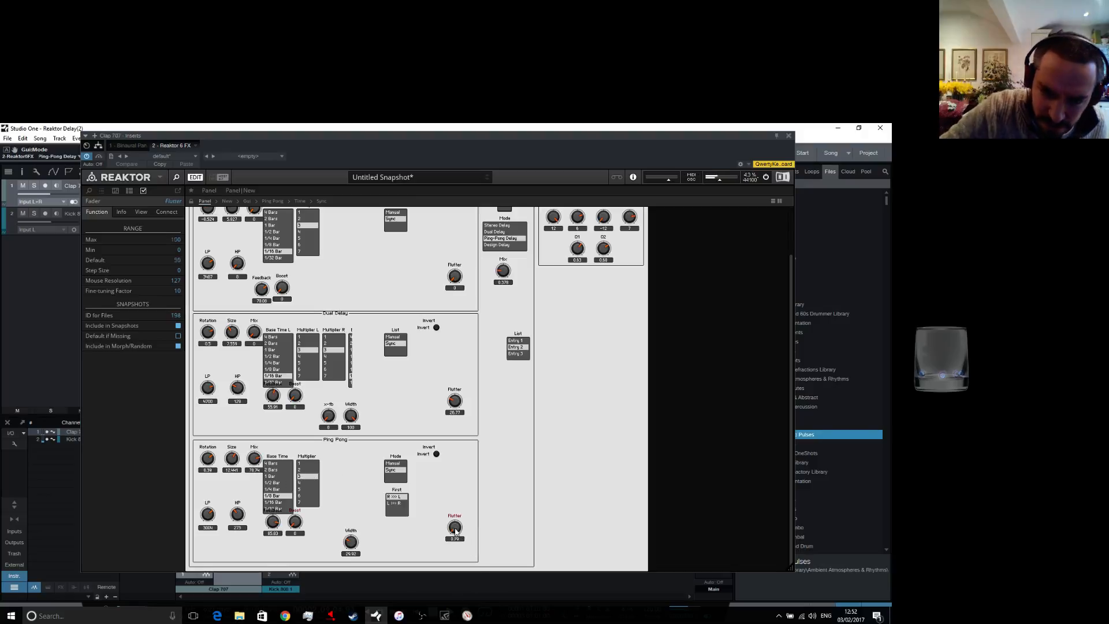
{"action": "left_click_drag", "start_coordinate": [456, 529], "coordinate": [456, 578]}
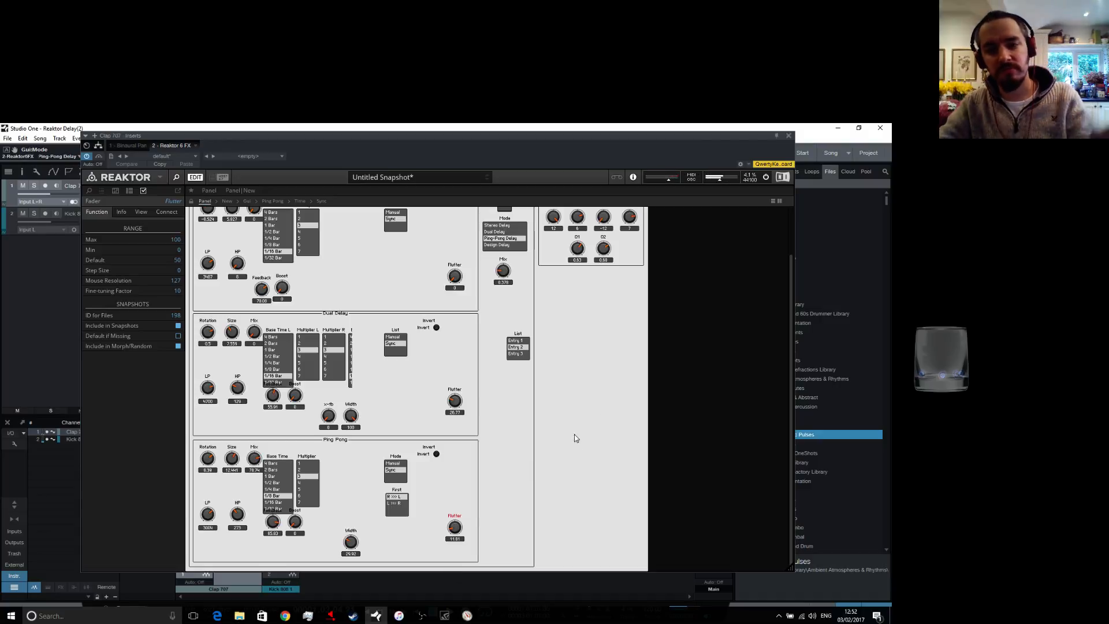
{"action": "left_click", "coordinate": [788, 135]}
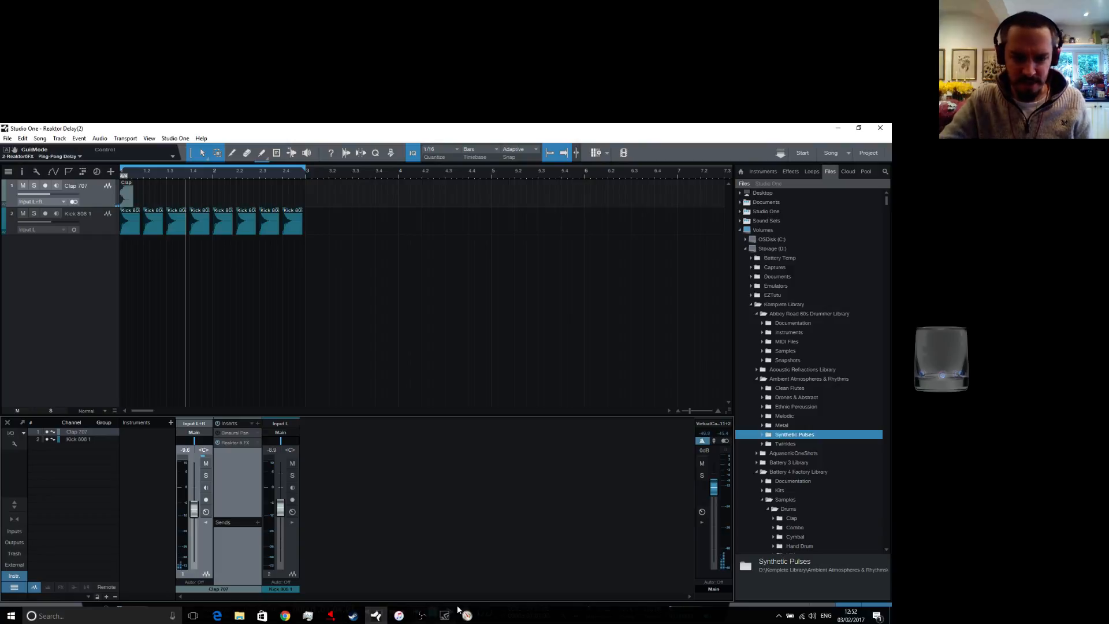
{"action": "mouse_move", "coordinate": [465, 617]}
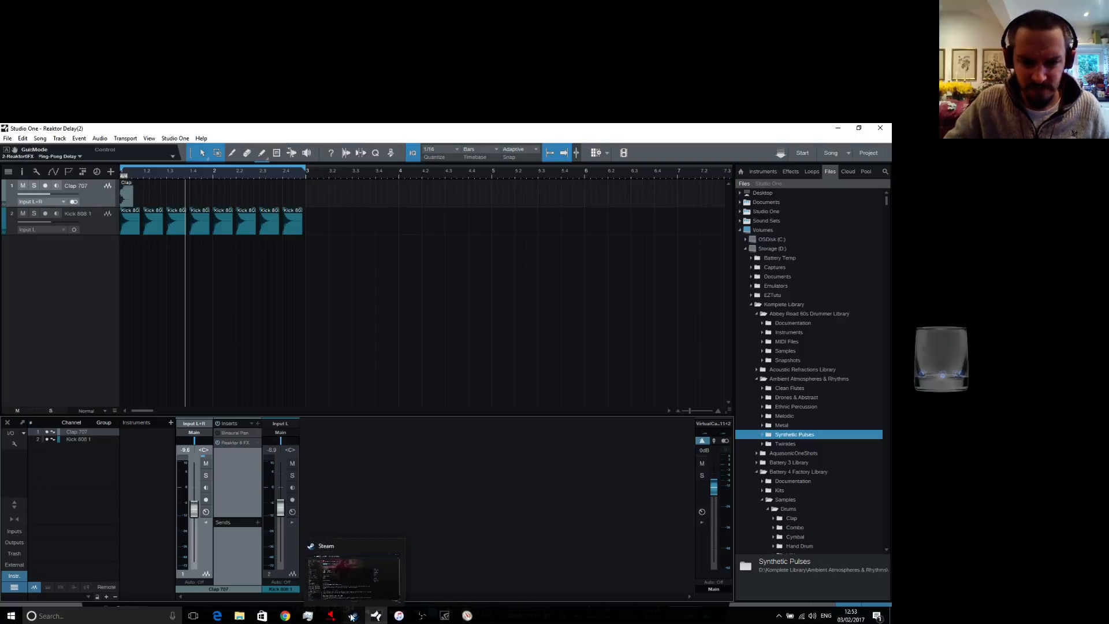
{"action": "mouse_move", "coordinate": [368, 618]}
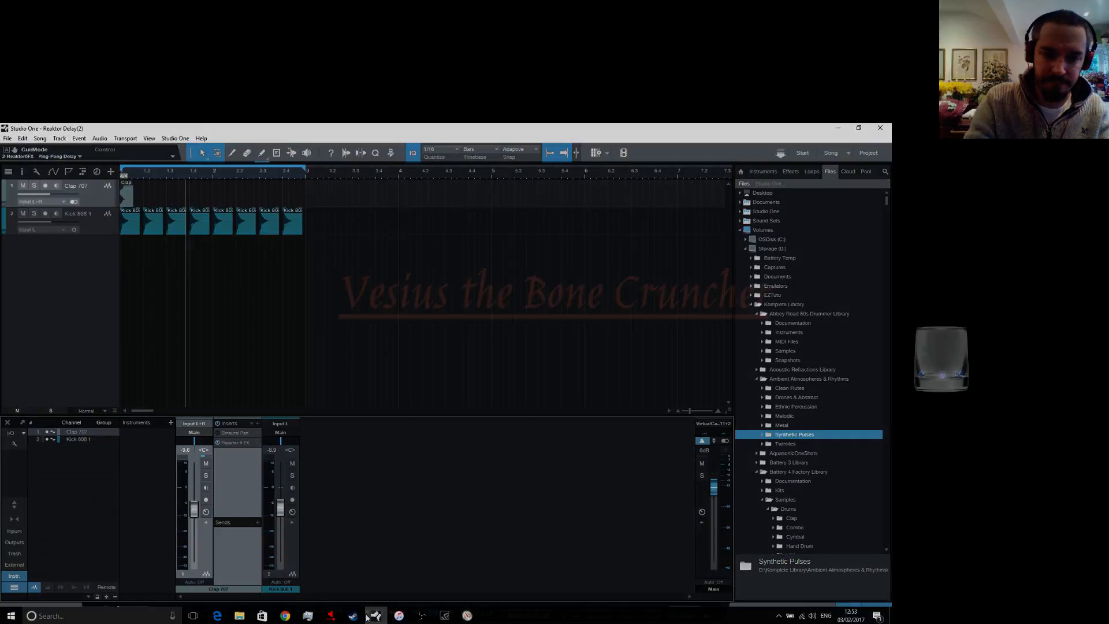